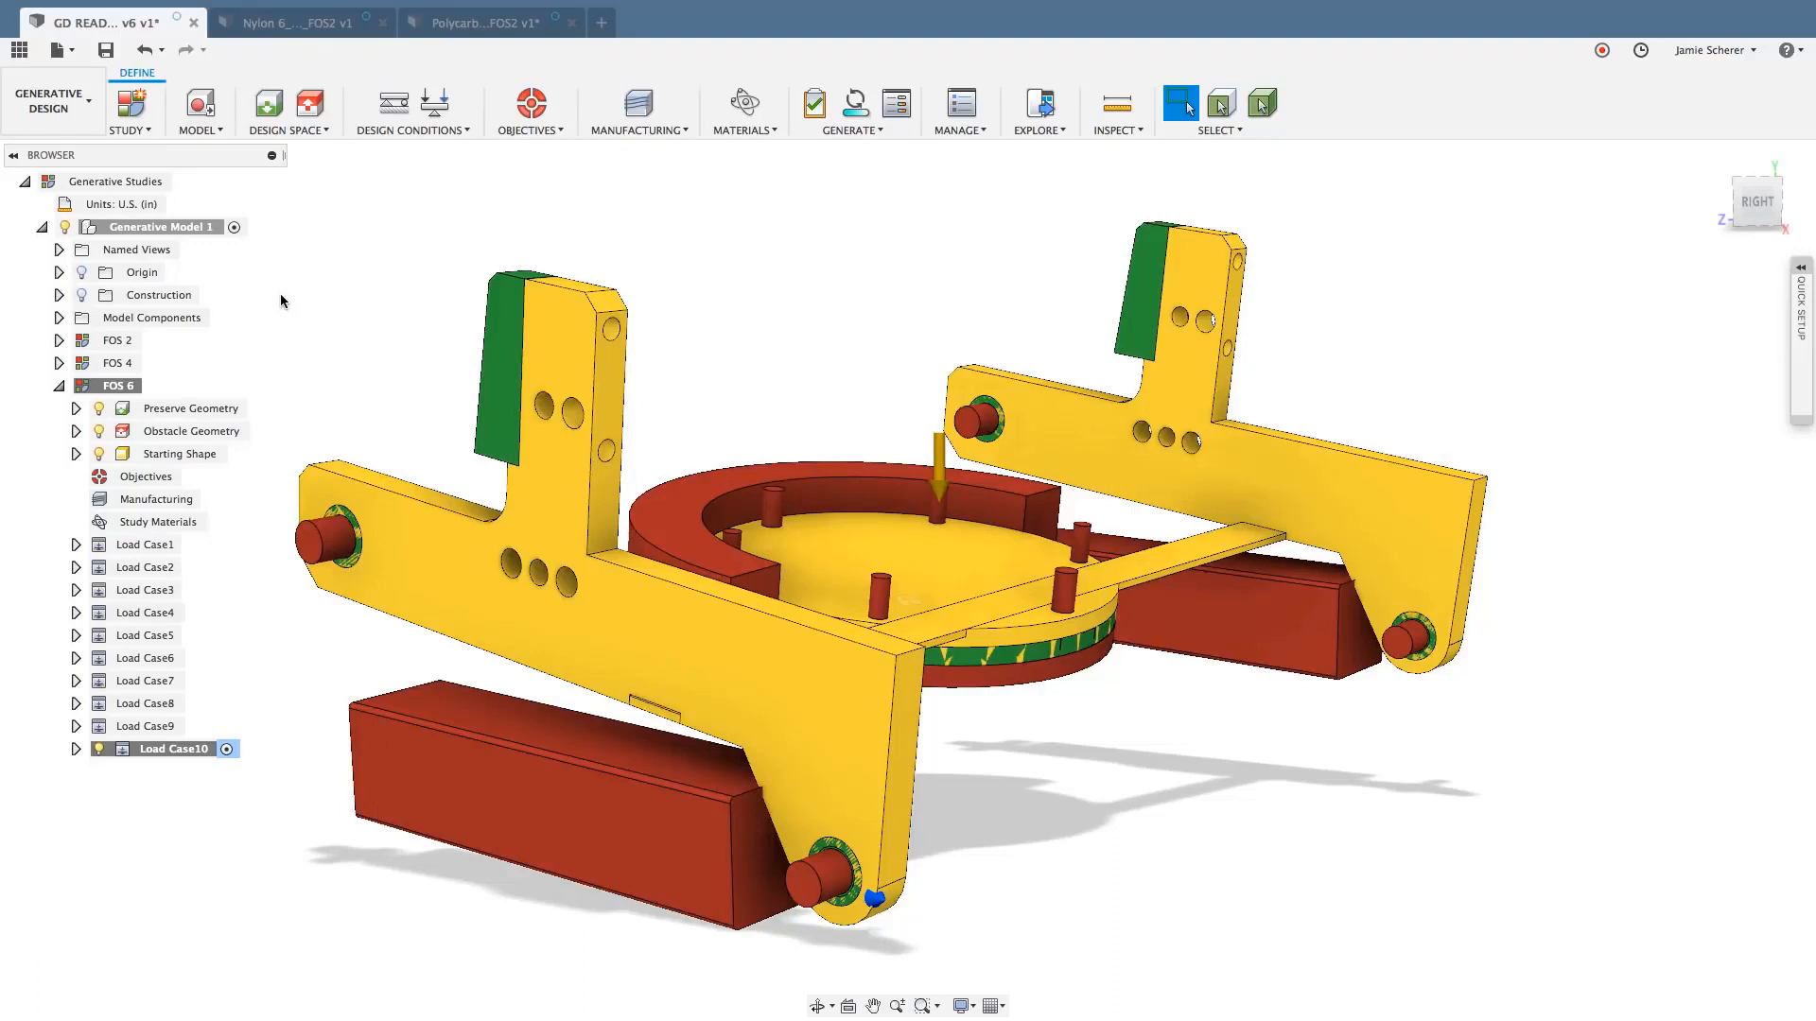
- Switch to the Polycarbonate_Unrestricted_FOS2 design and open its generated form feature for editing
left_click(476, 31)
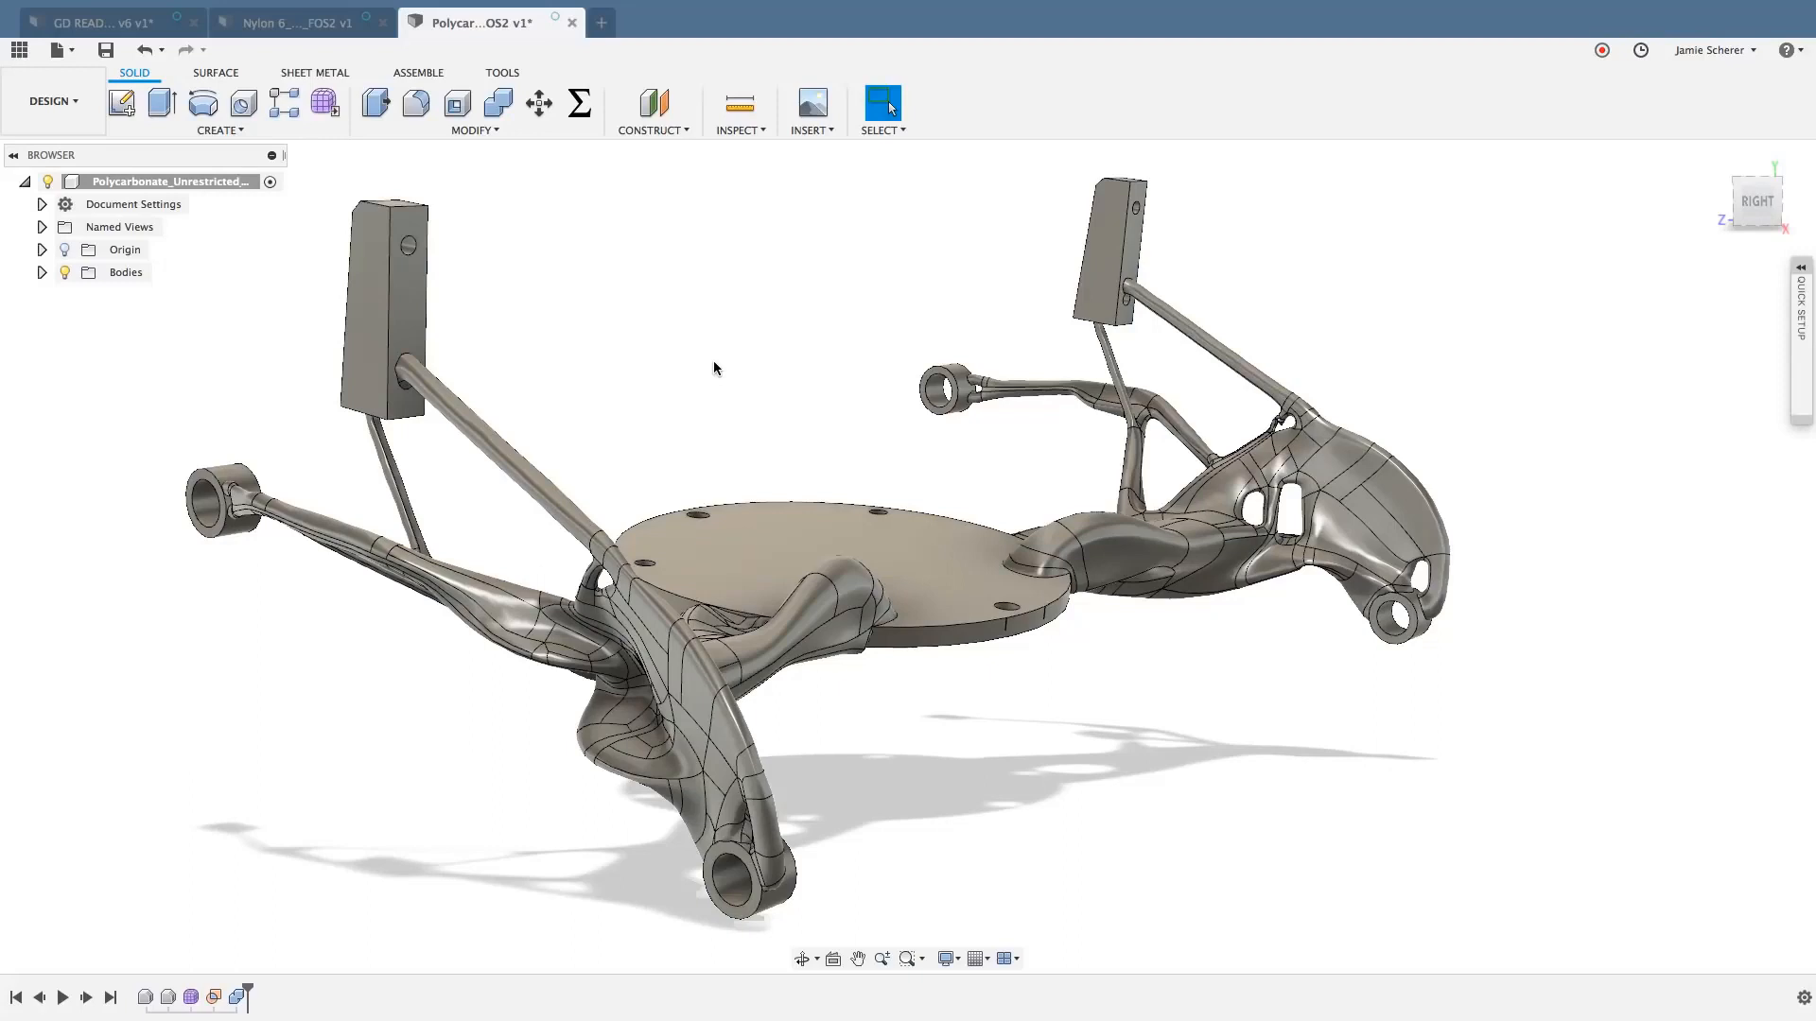
right_click(192, 998)
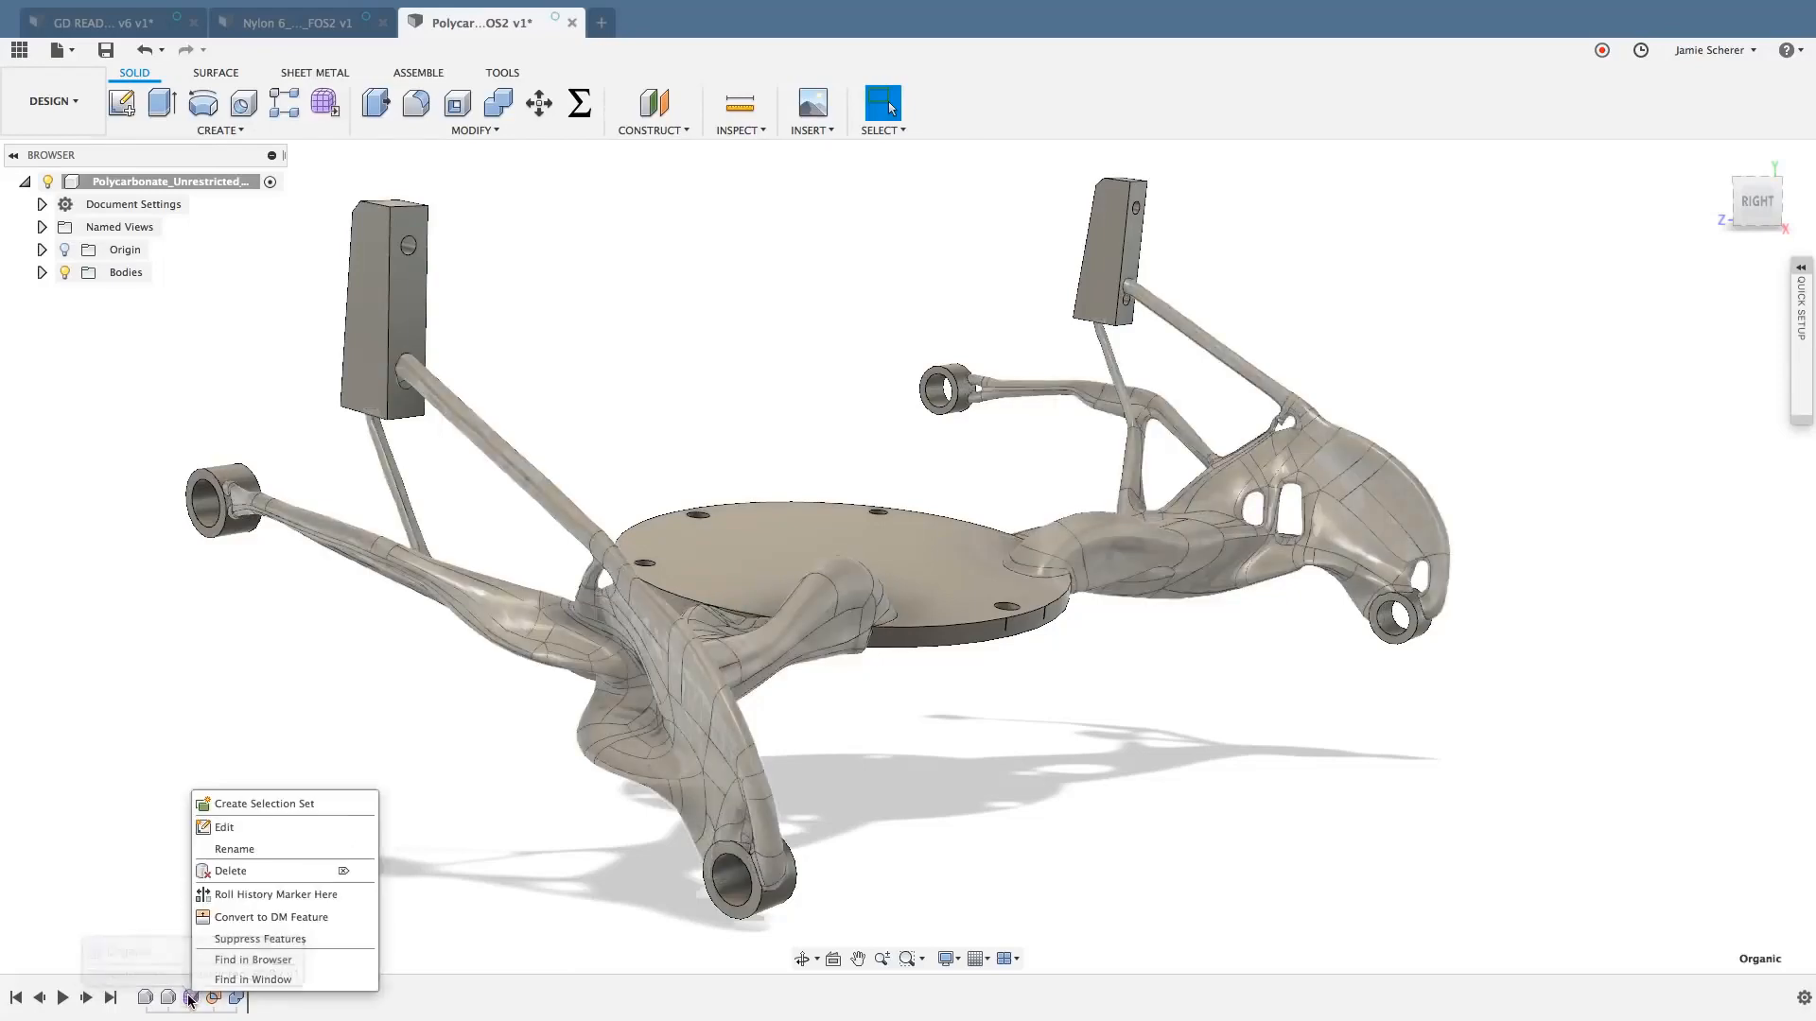
left_click(263, 829)
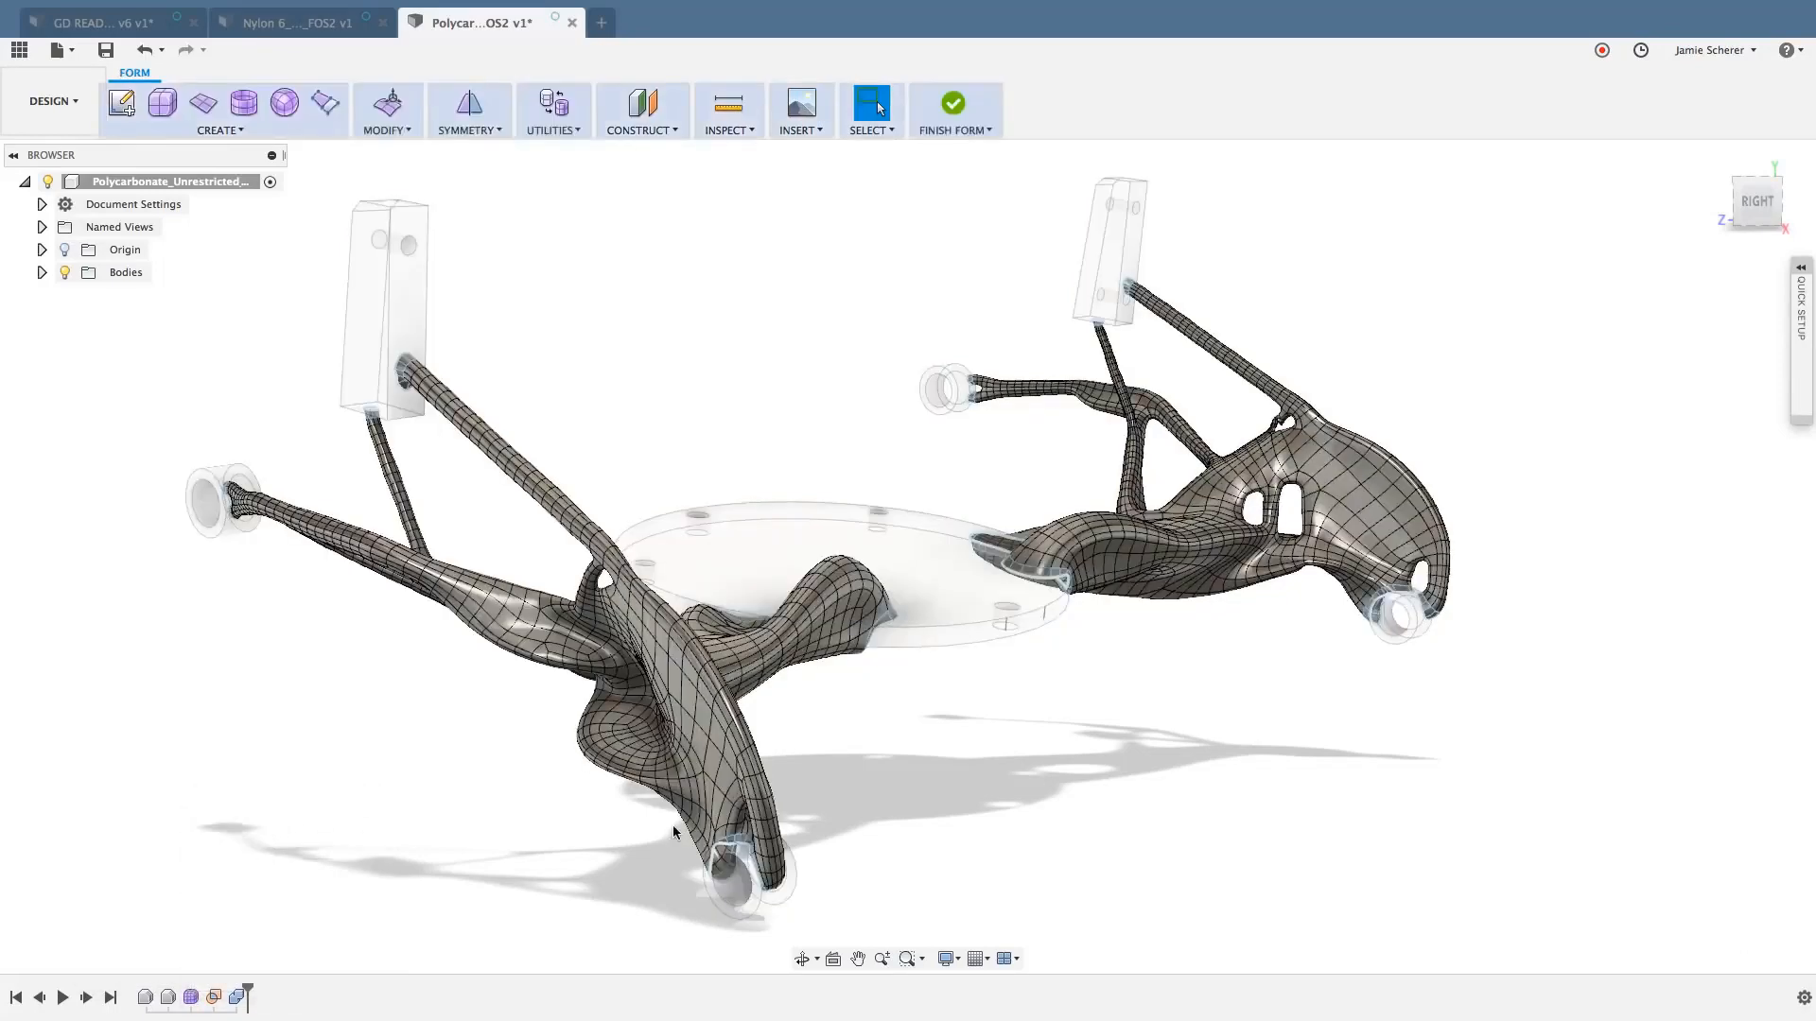
- Examine the organic T-spline body from several sides, down to the face grid on the thin diagonal strut
left_click(802, 958)
left_click_drag(1119, 791, 1213, 791)
key("Escape")
scroll(1086, 766, "up", 8)
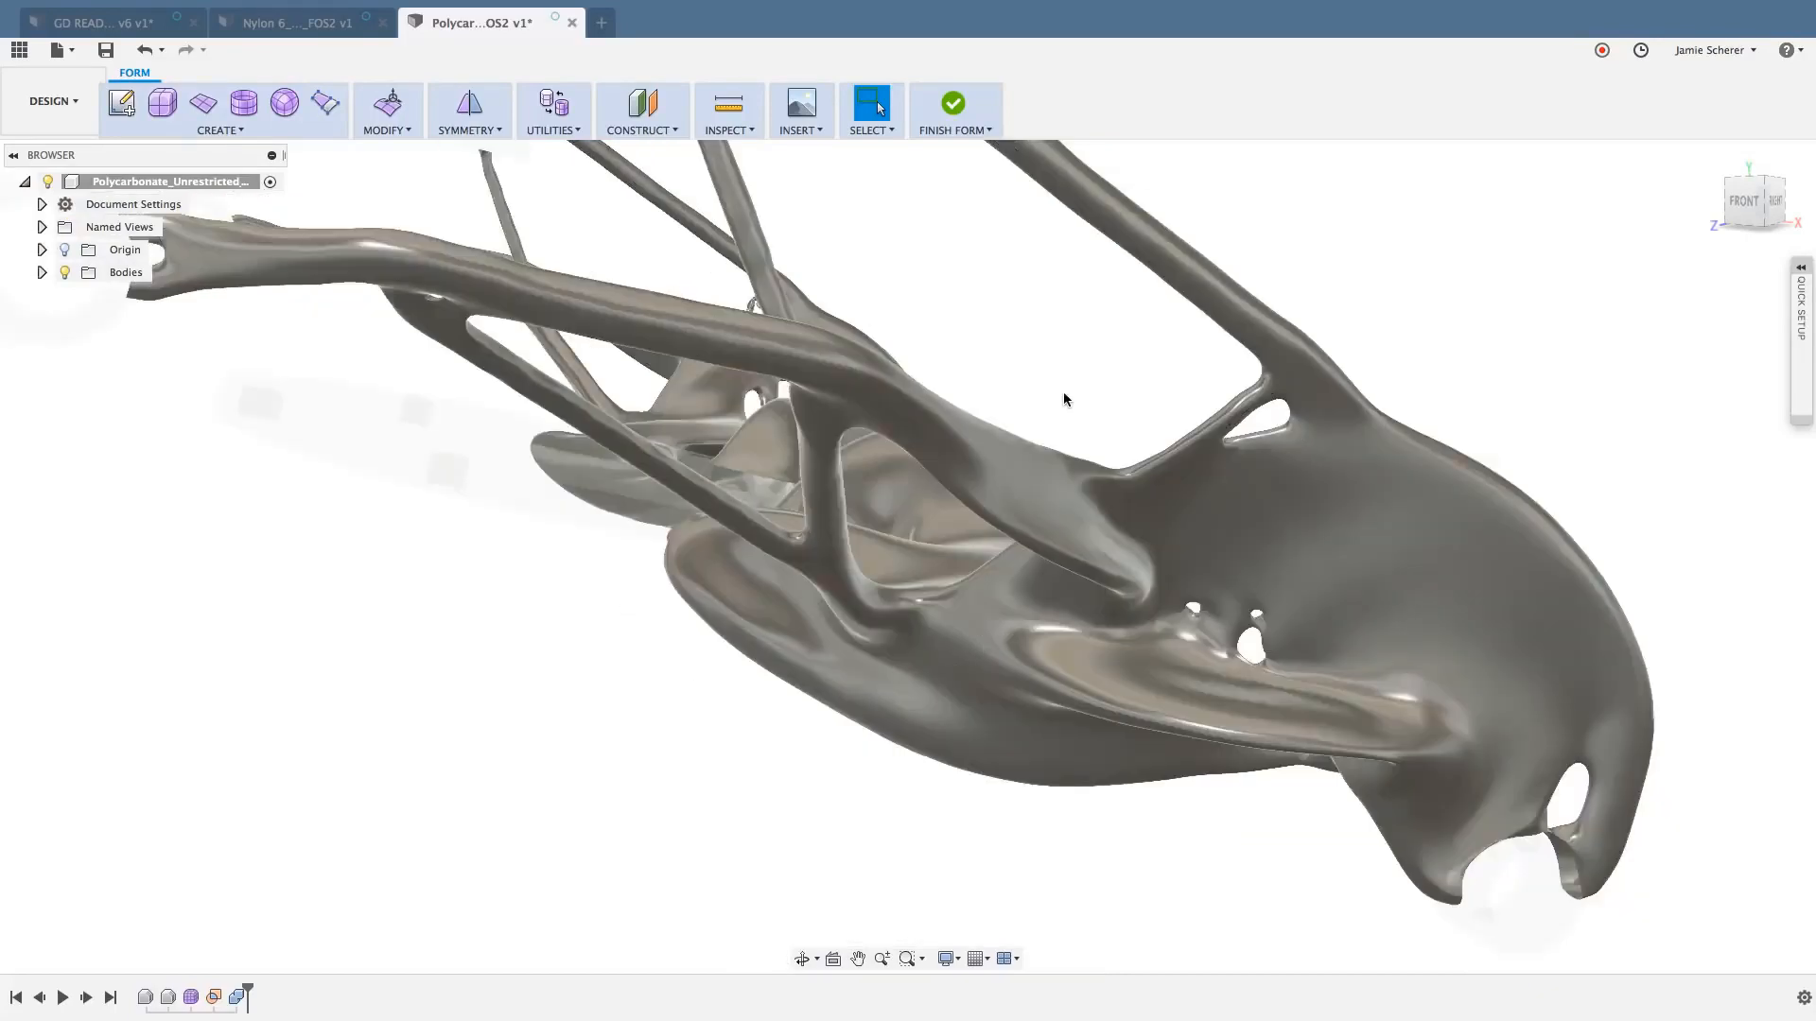
middle_click_drag(1064, 398, 794, 397, "shift")
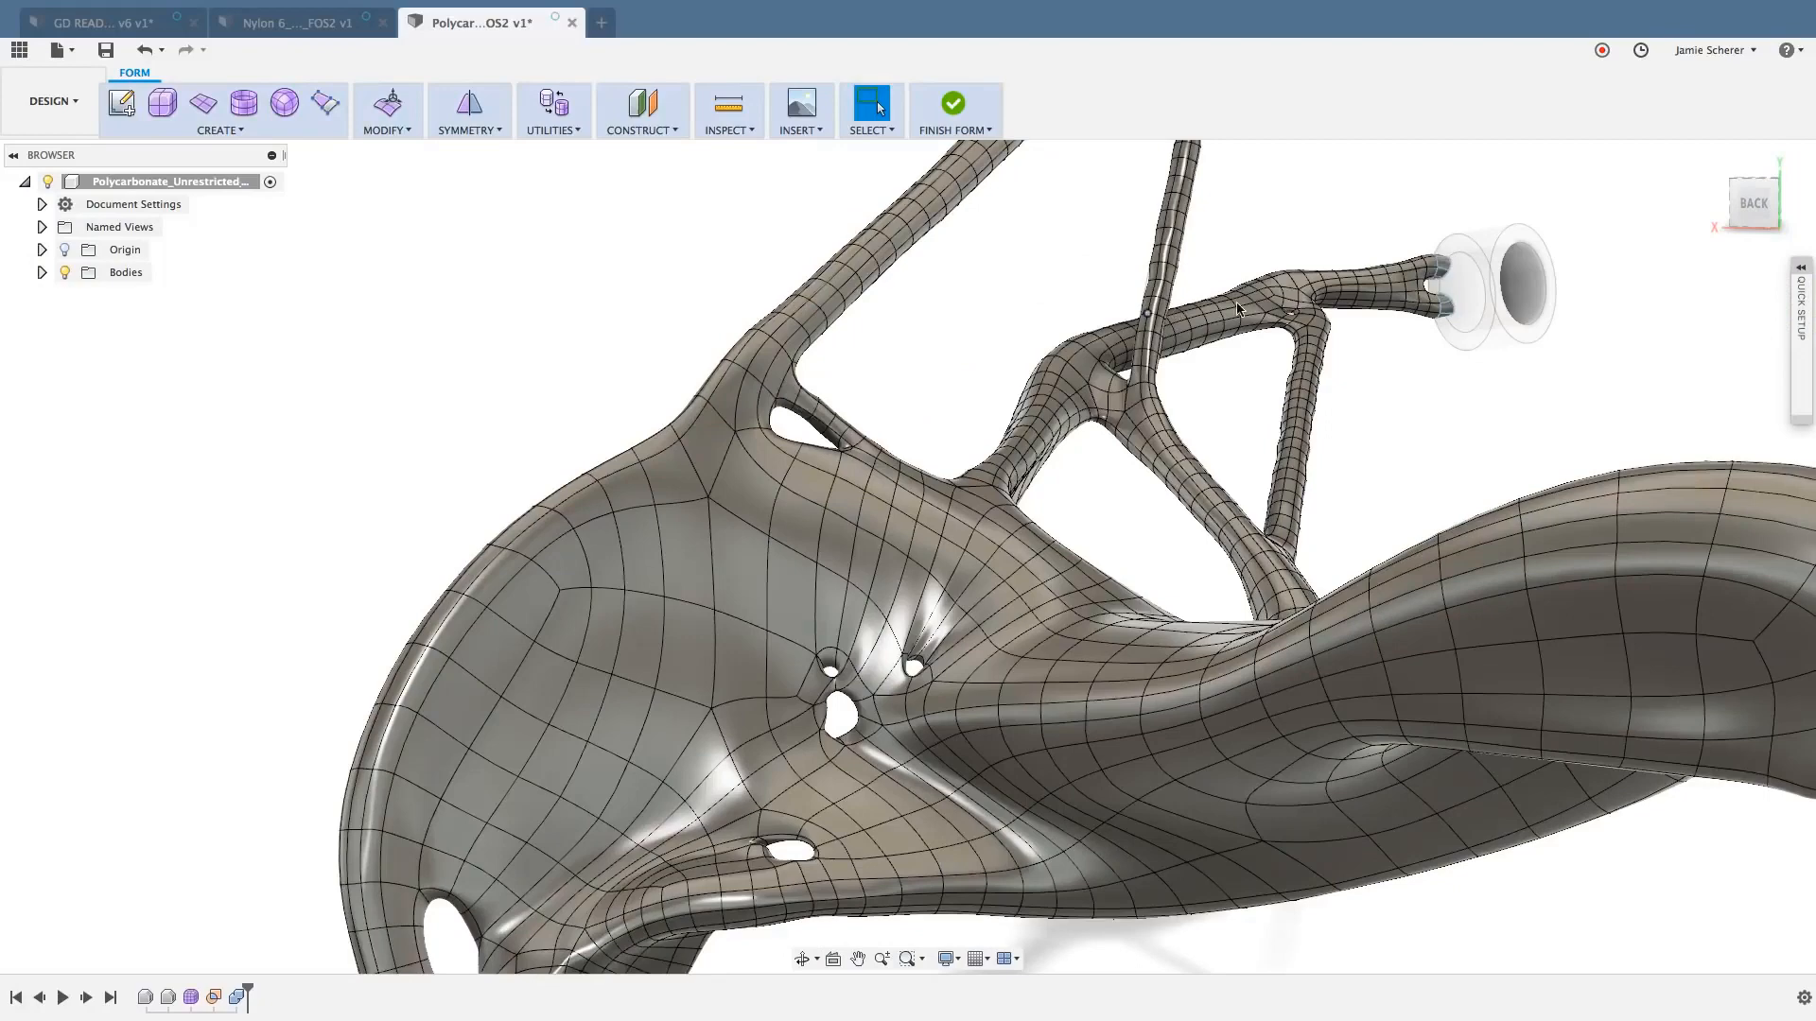
middle_click_drag(1239, 312, 1175, 448)
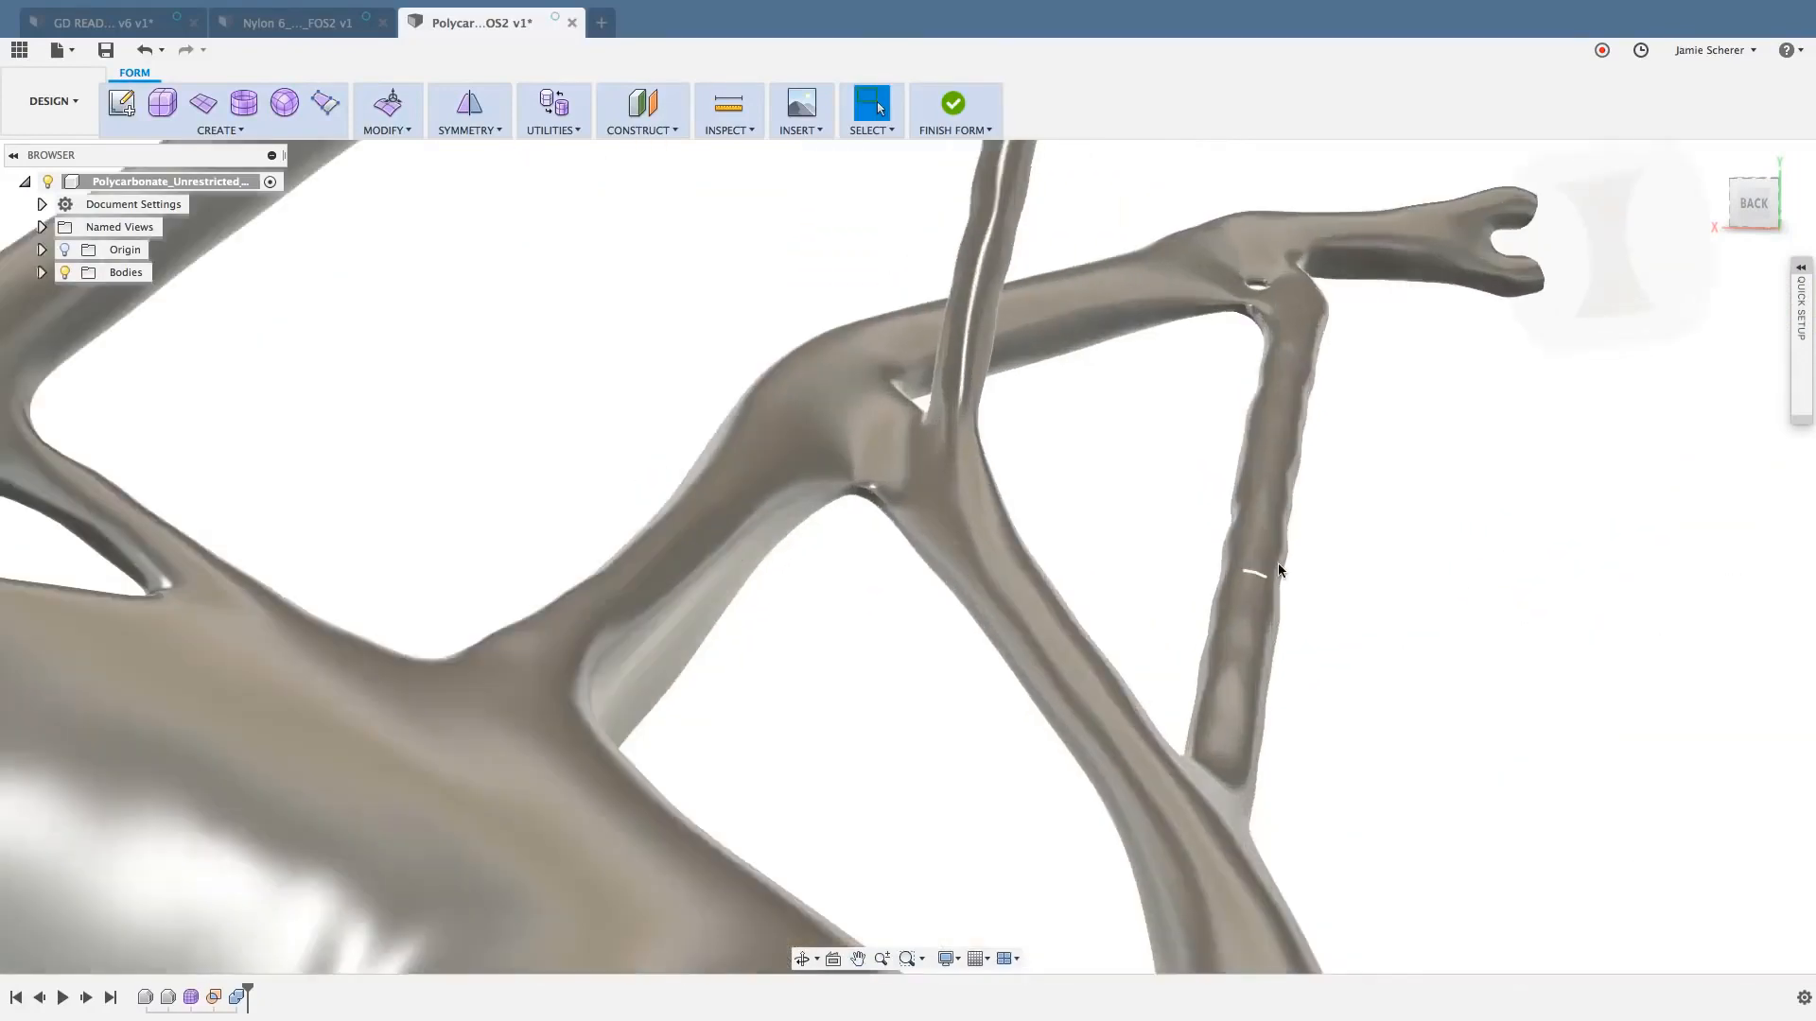
middle_click_drag(1357, 539, 1240, 530)
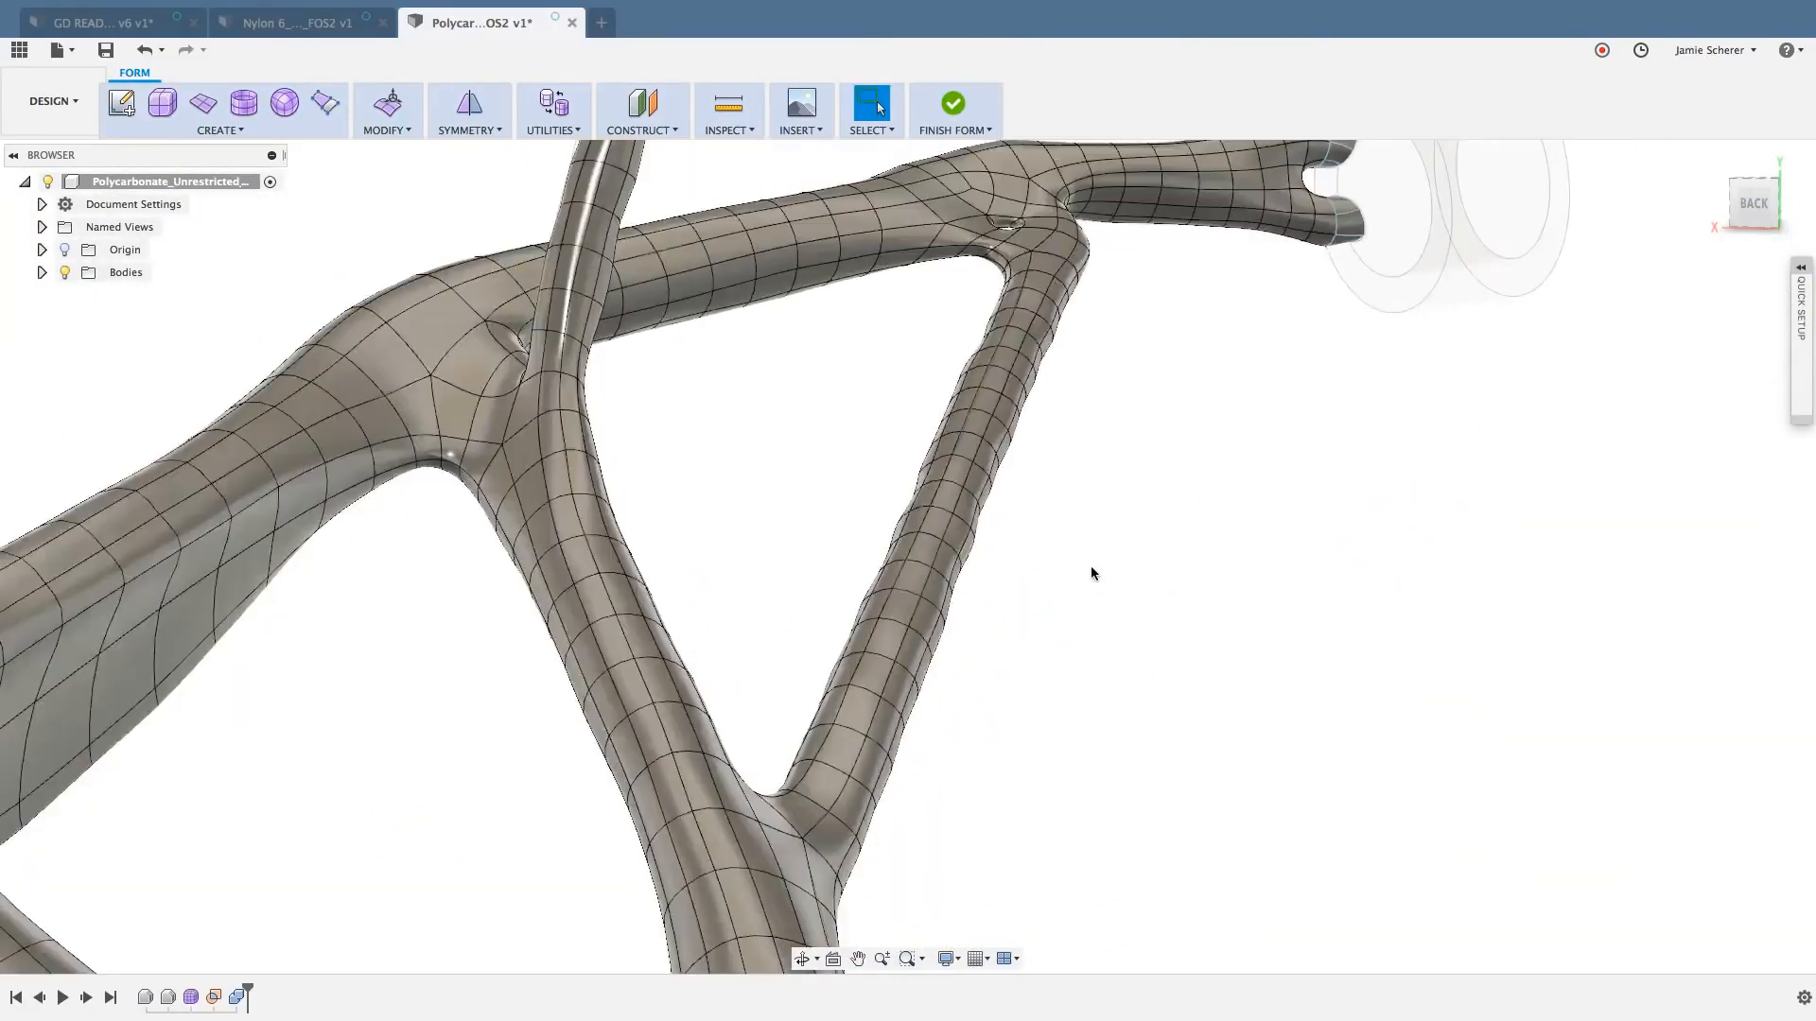
scroll(1091, 573, "up", 3)
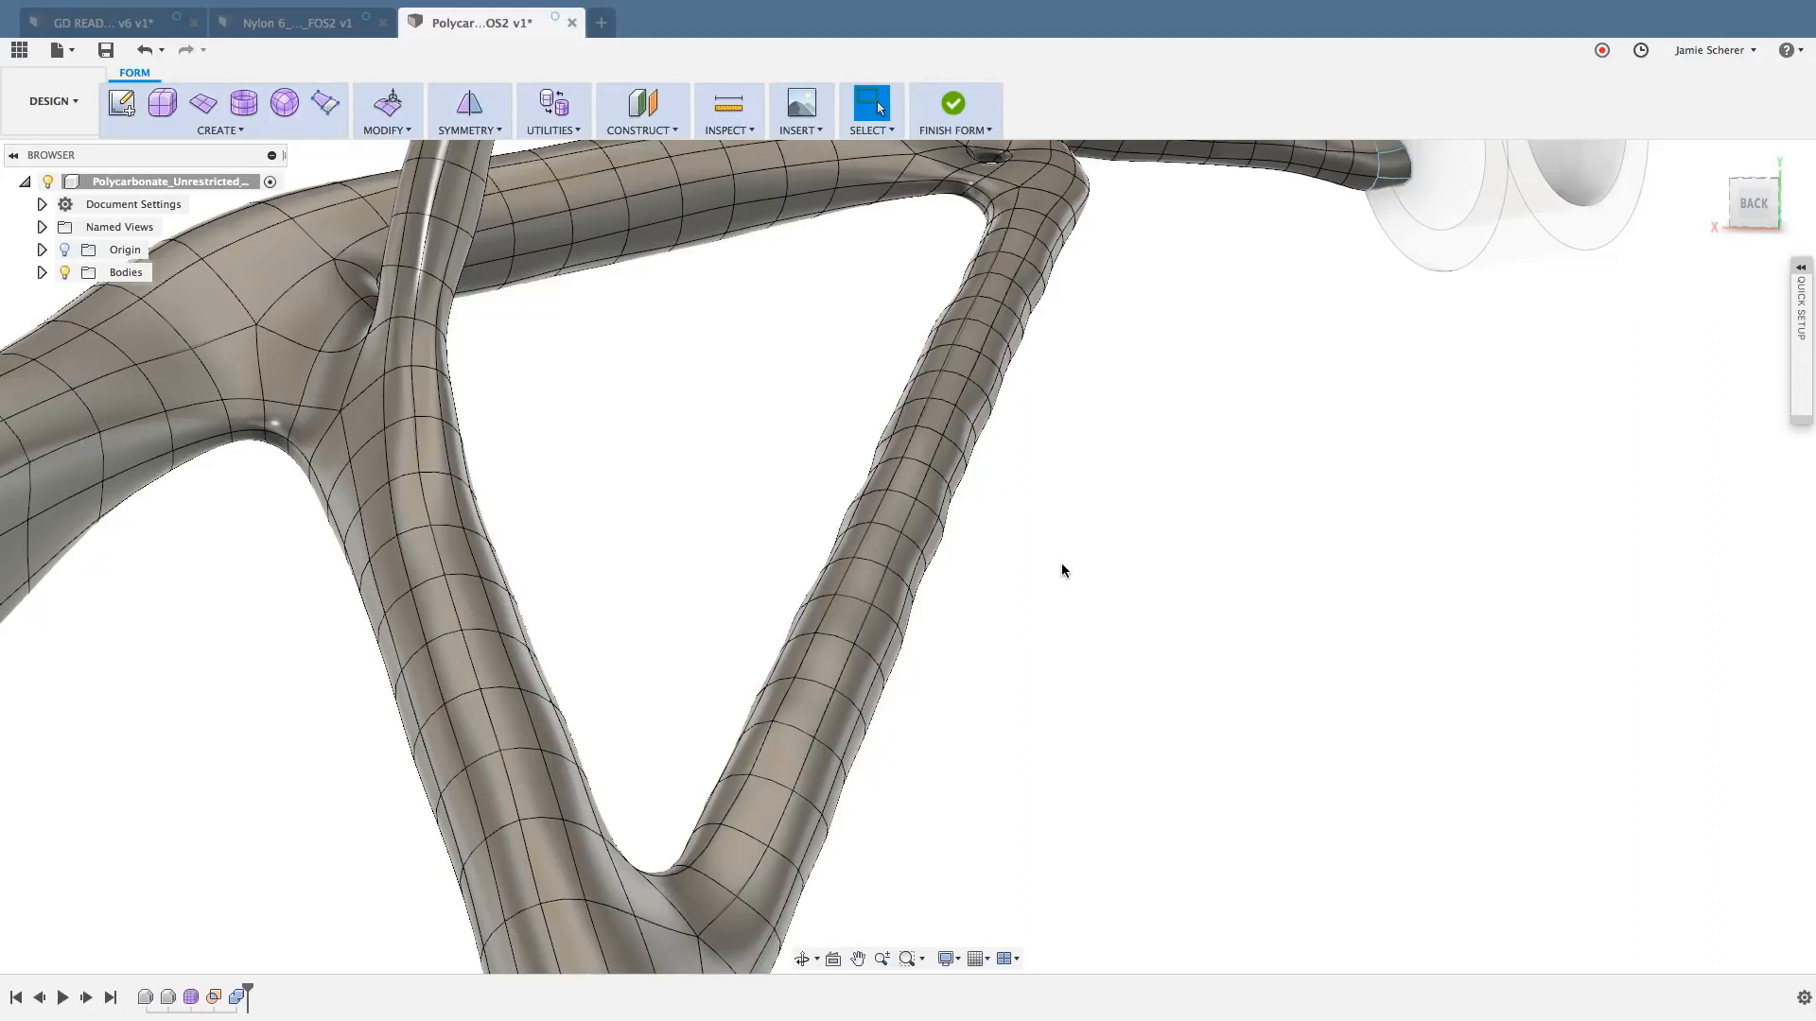
- Select a few faces in a row along the thin diagonal strut and clear the selection
left_click(865, 593)
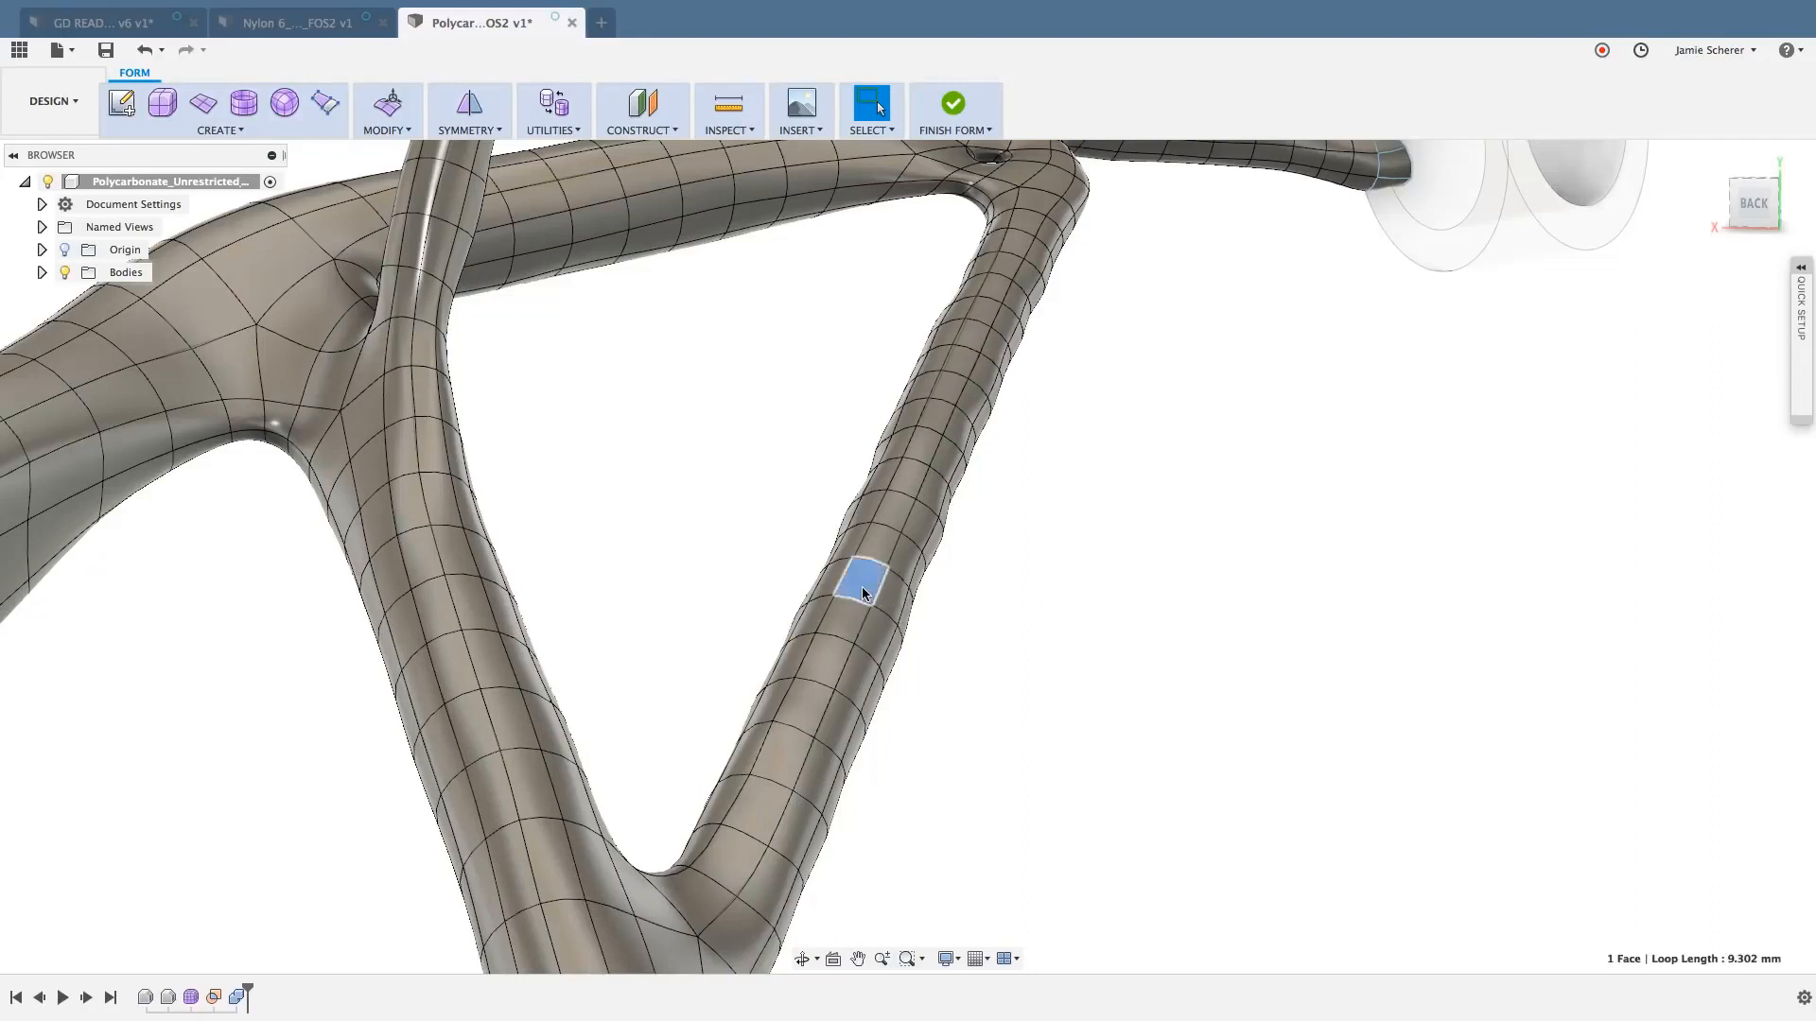
left_click(874, 535, "shift")
left_click(903, 506, "shift")
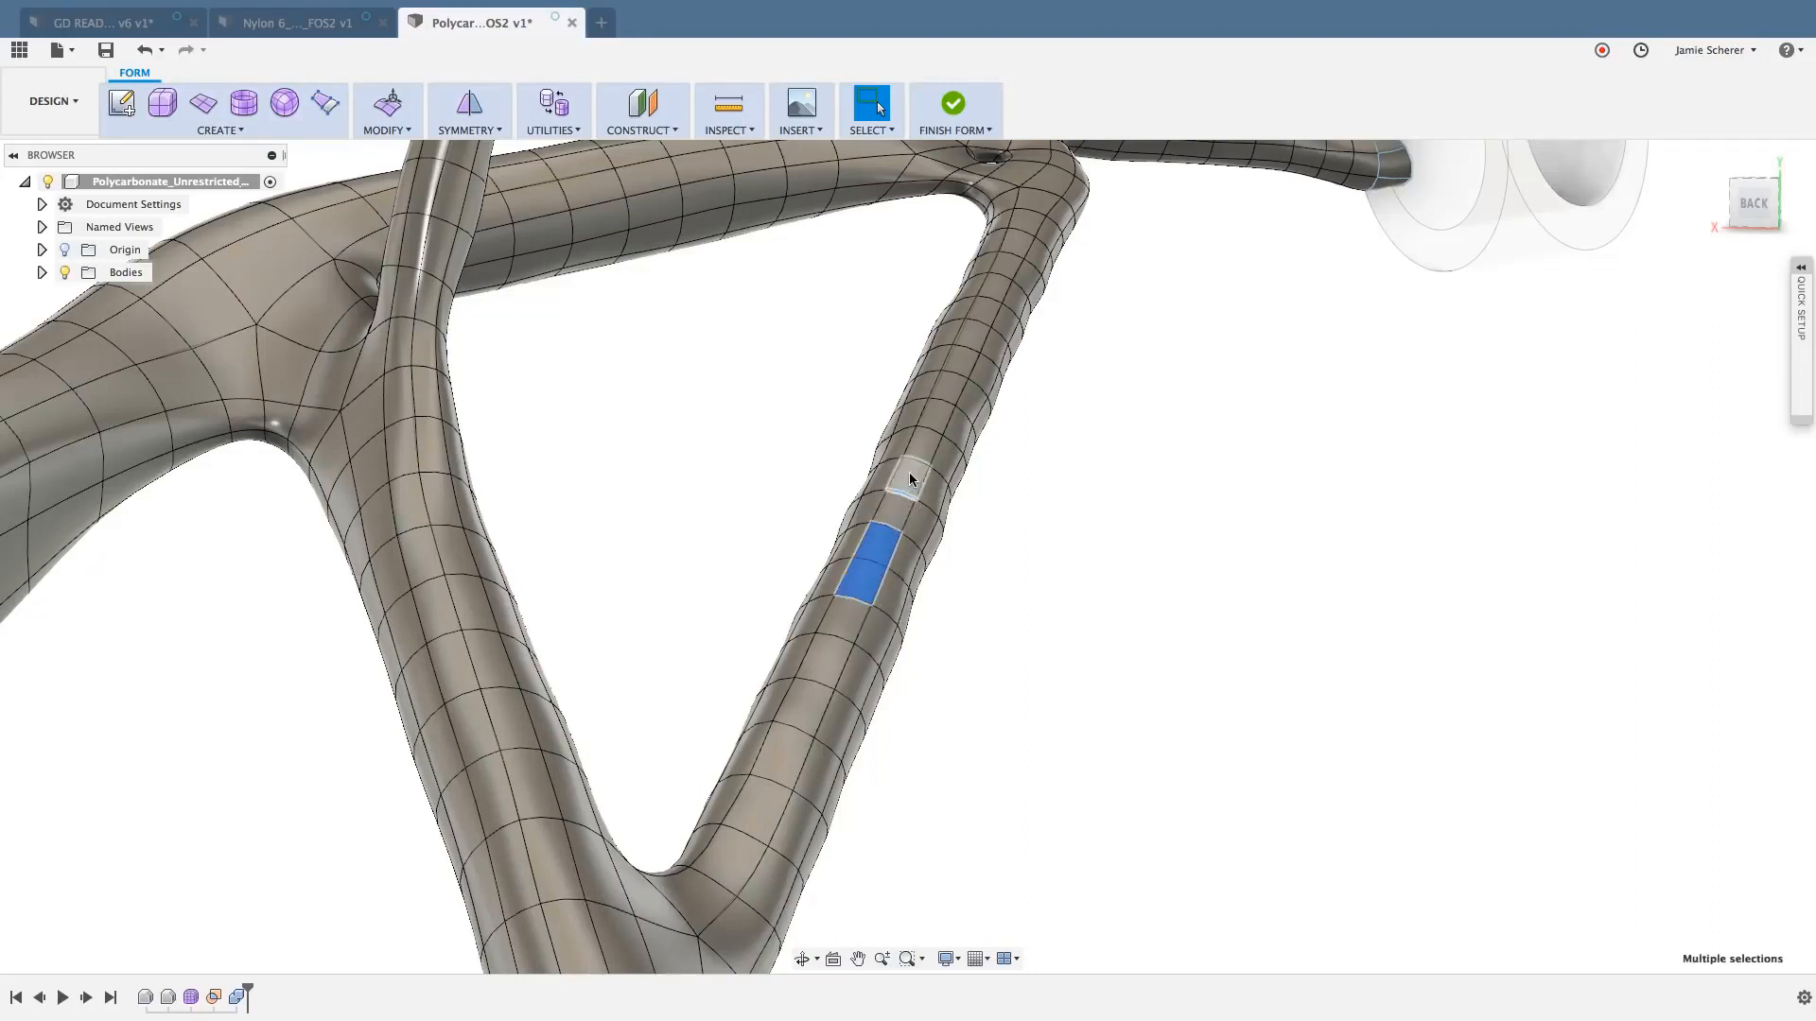
left_click(911, 470, "shift")
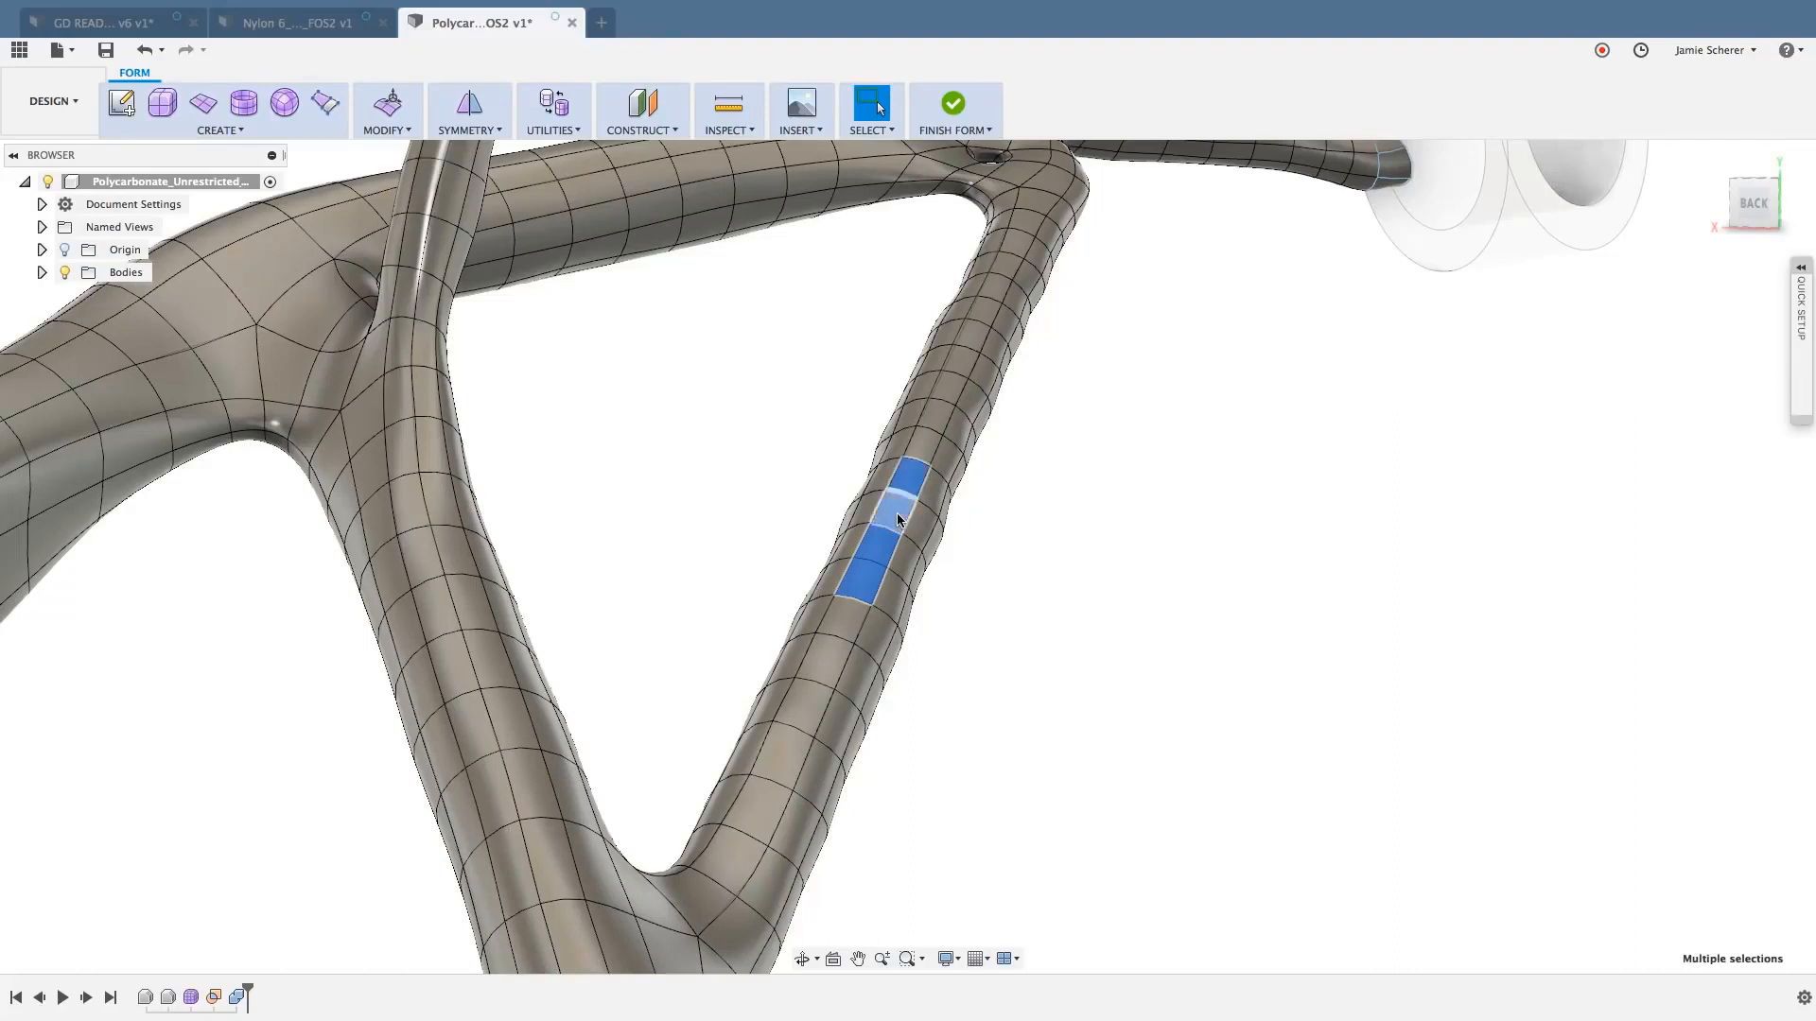
left_click(979, 518)
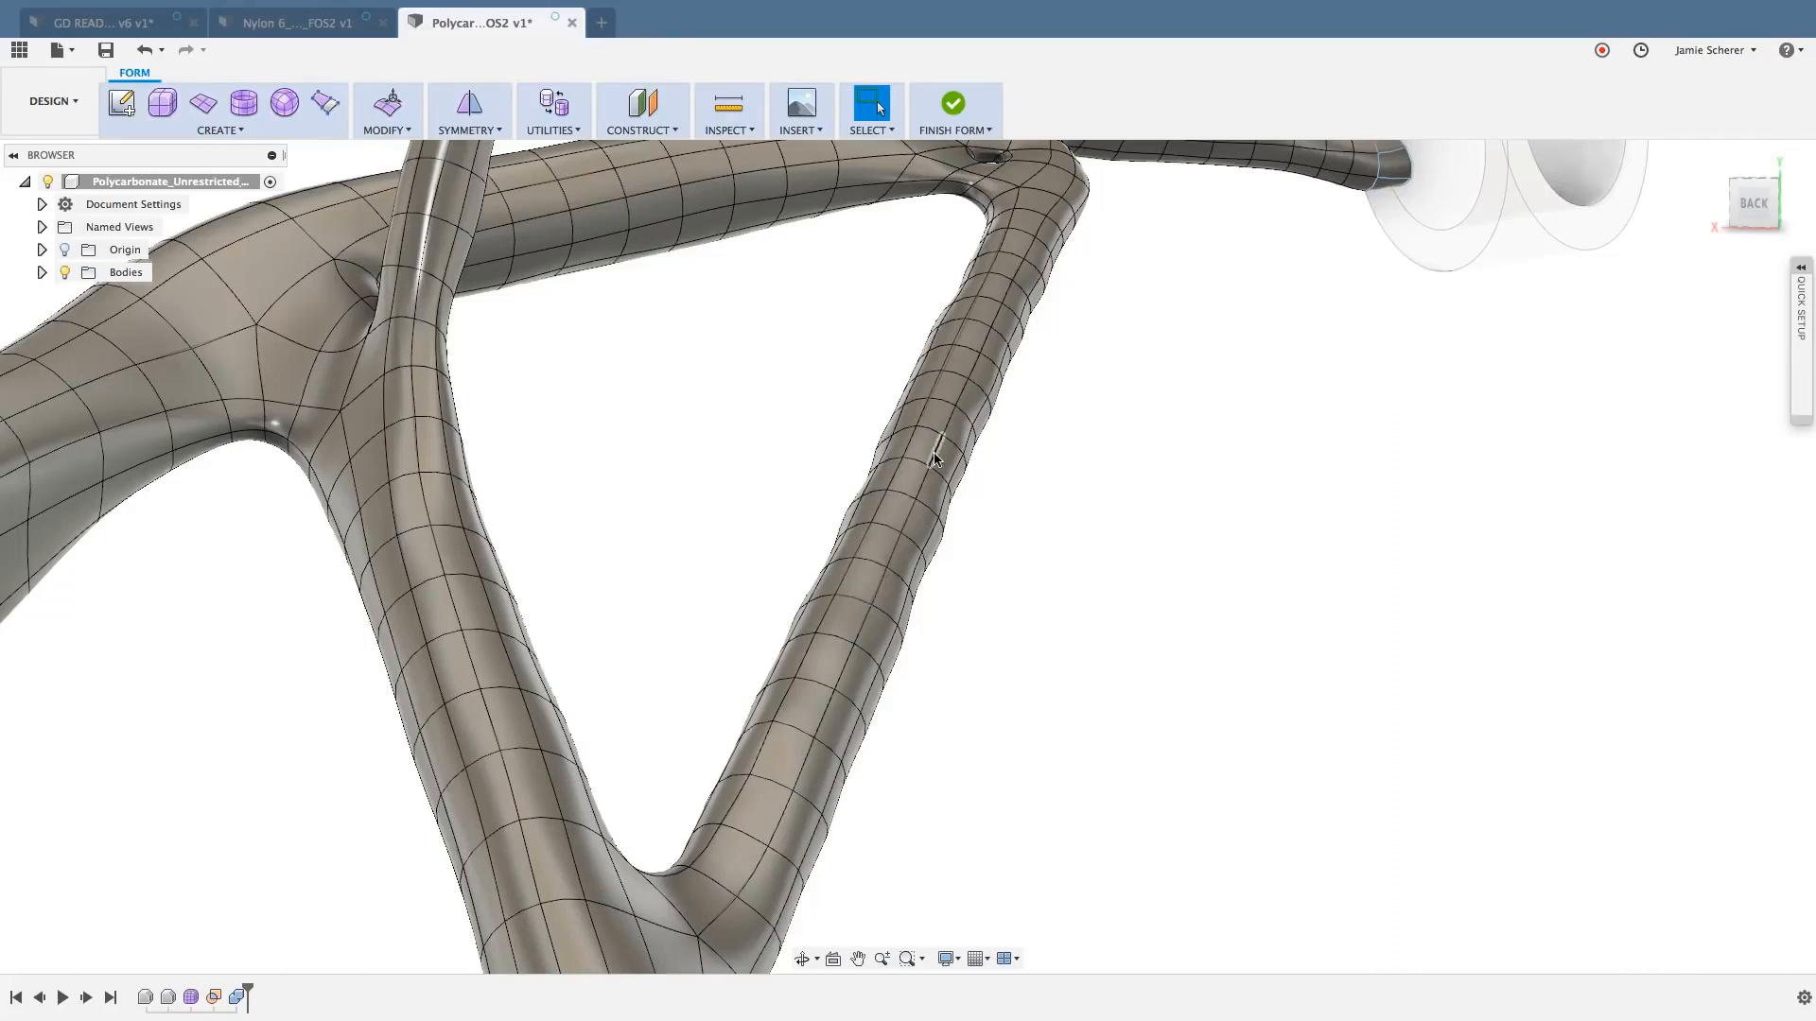
- Select two neighbouring lengthwise edge loops running along the diagonal strut and clear the selection
double_click(906, 454)
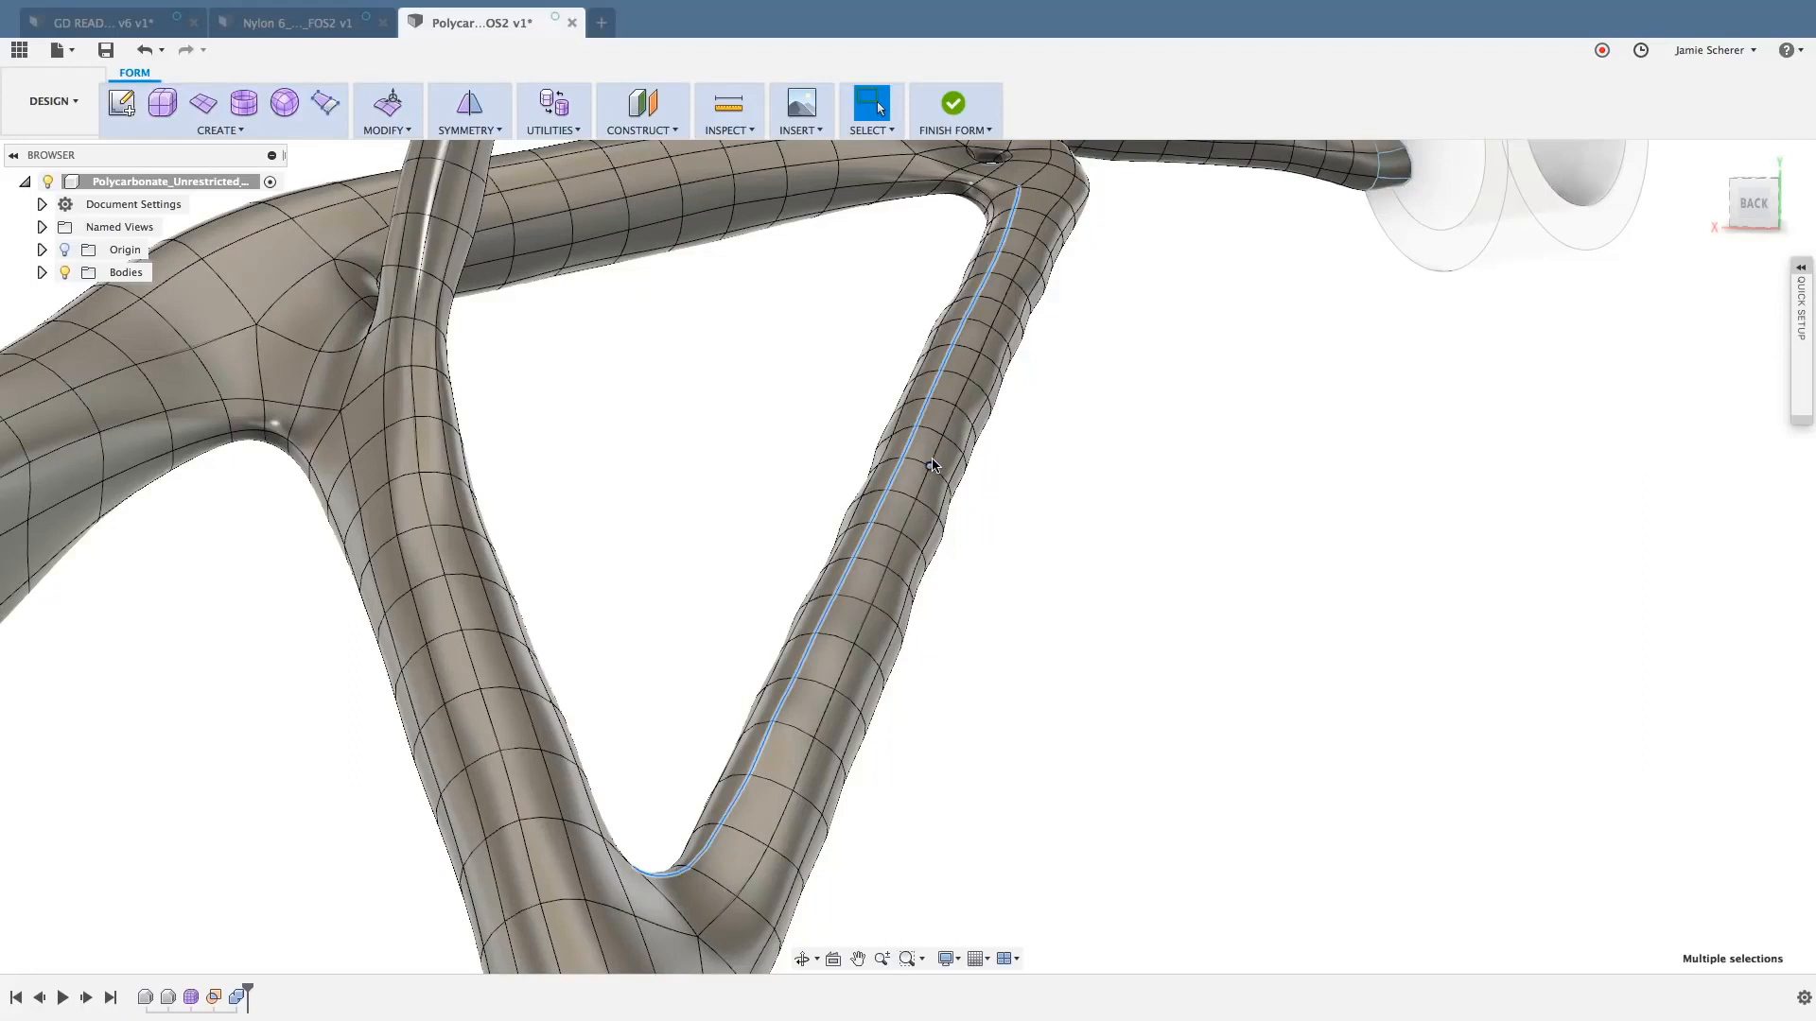
double_click(937, 458, "shift")
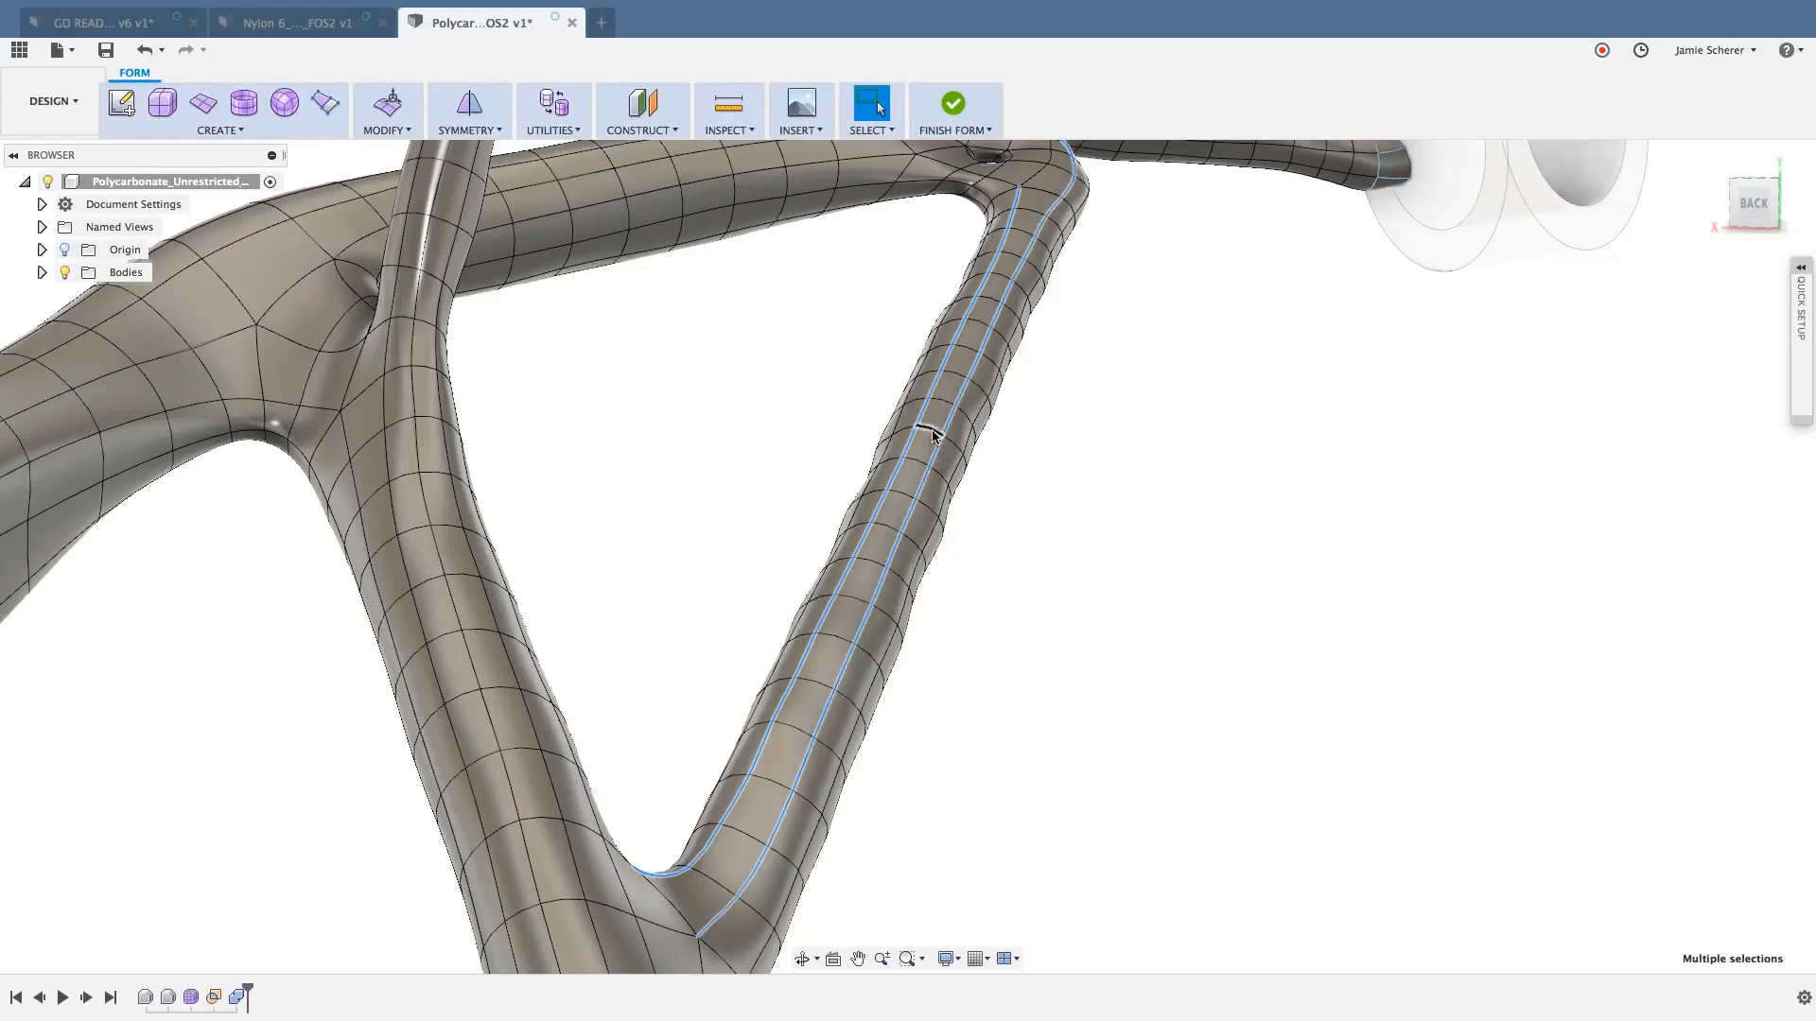
left_click(978, 489)
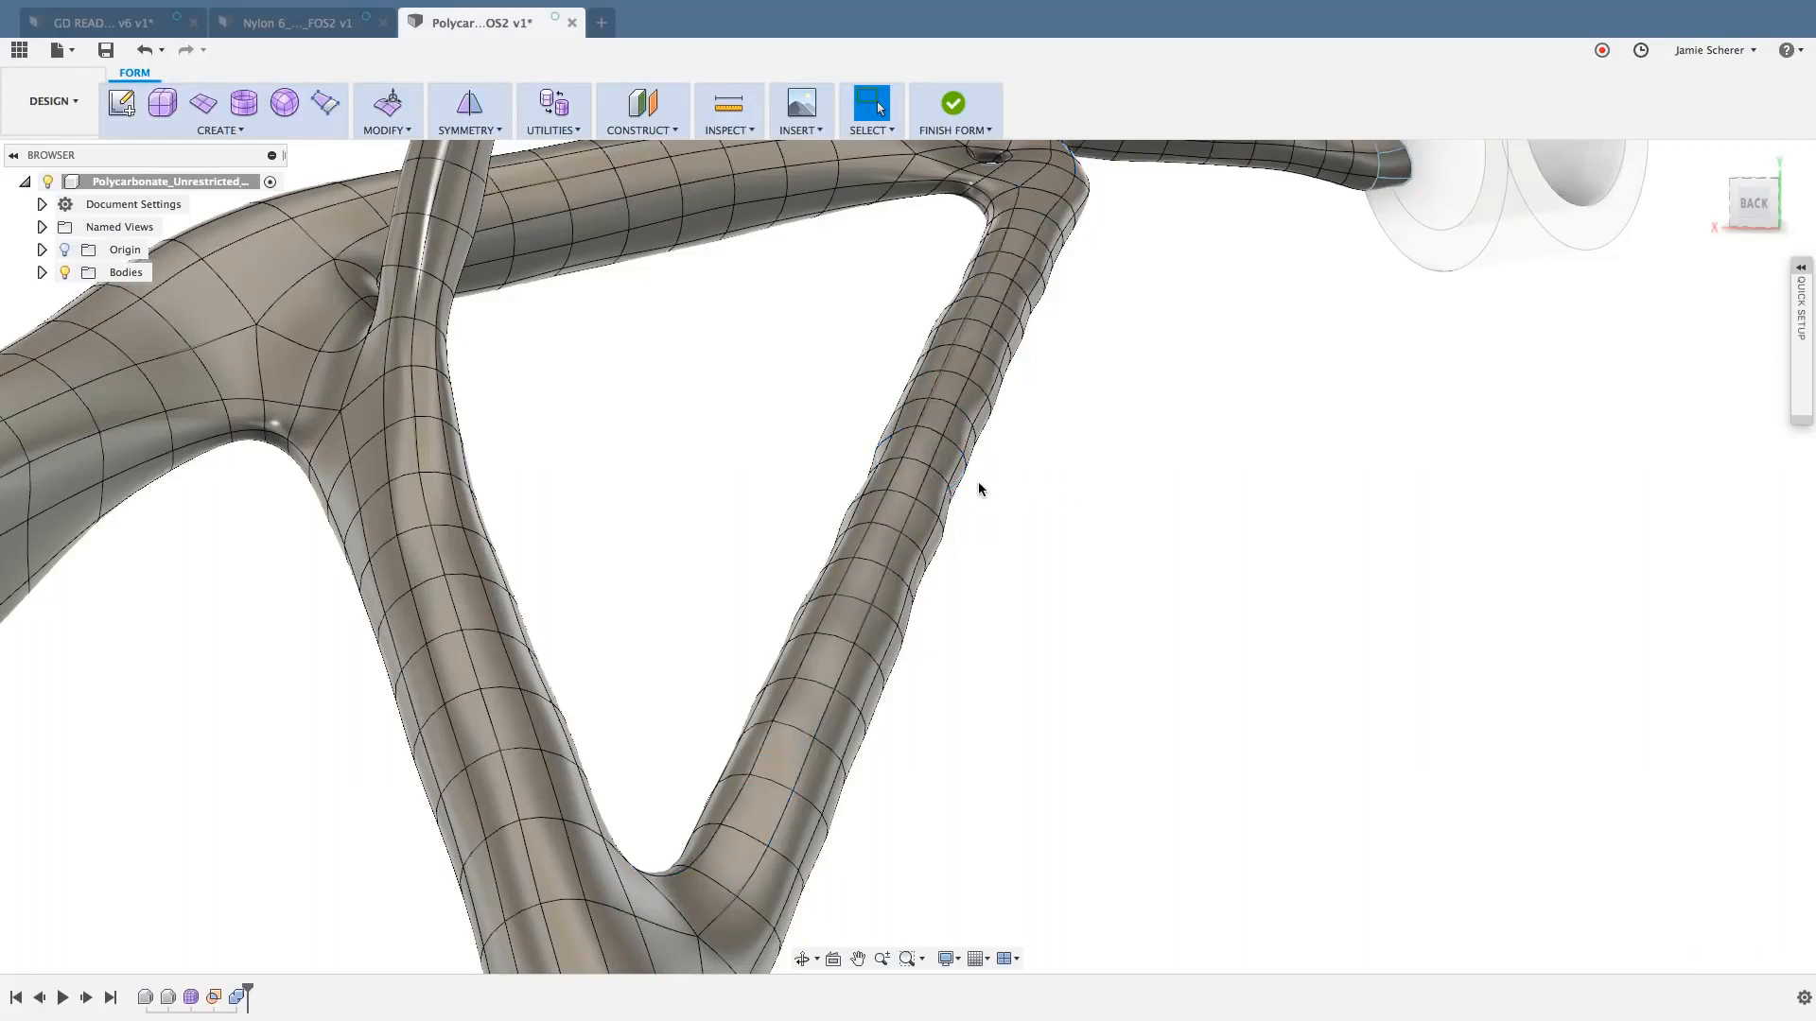
- Select the four corner vertices of one face on the diagonal strut and clear the selection
left_click(930, 466)
left_click(943, 435, "shift")
left_click(917, 426, "shift")
left_click(902, 458, "shift")
left_click(1052, 549)
- Try pulling two adjacent faces of the diagonal strut outward with Edit Form, and undo the change
left_click(875, 556)
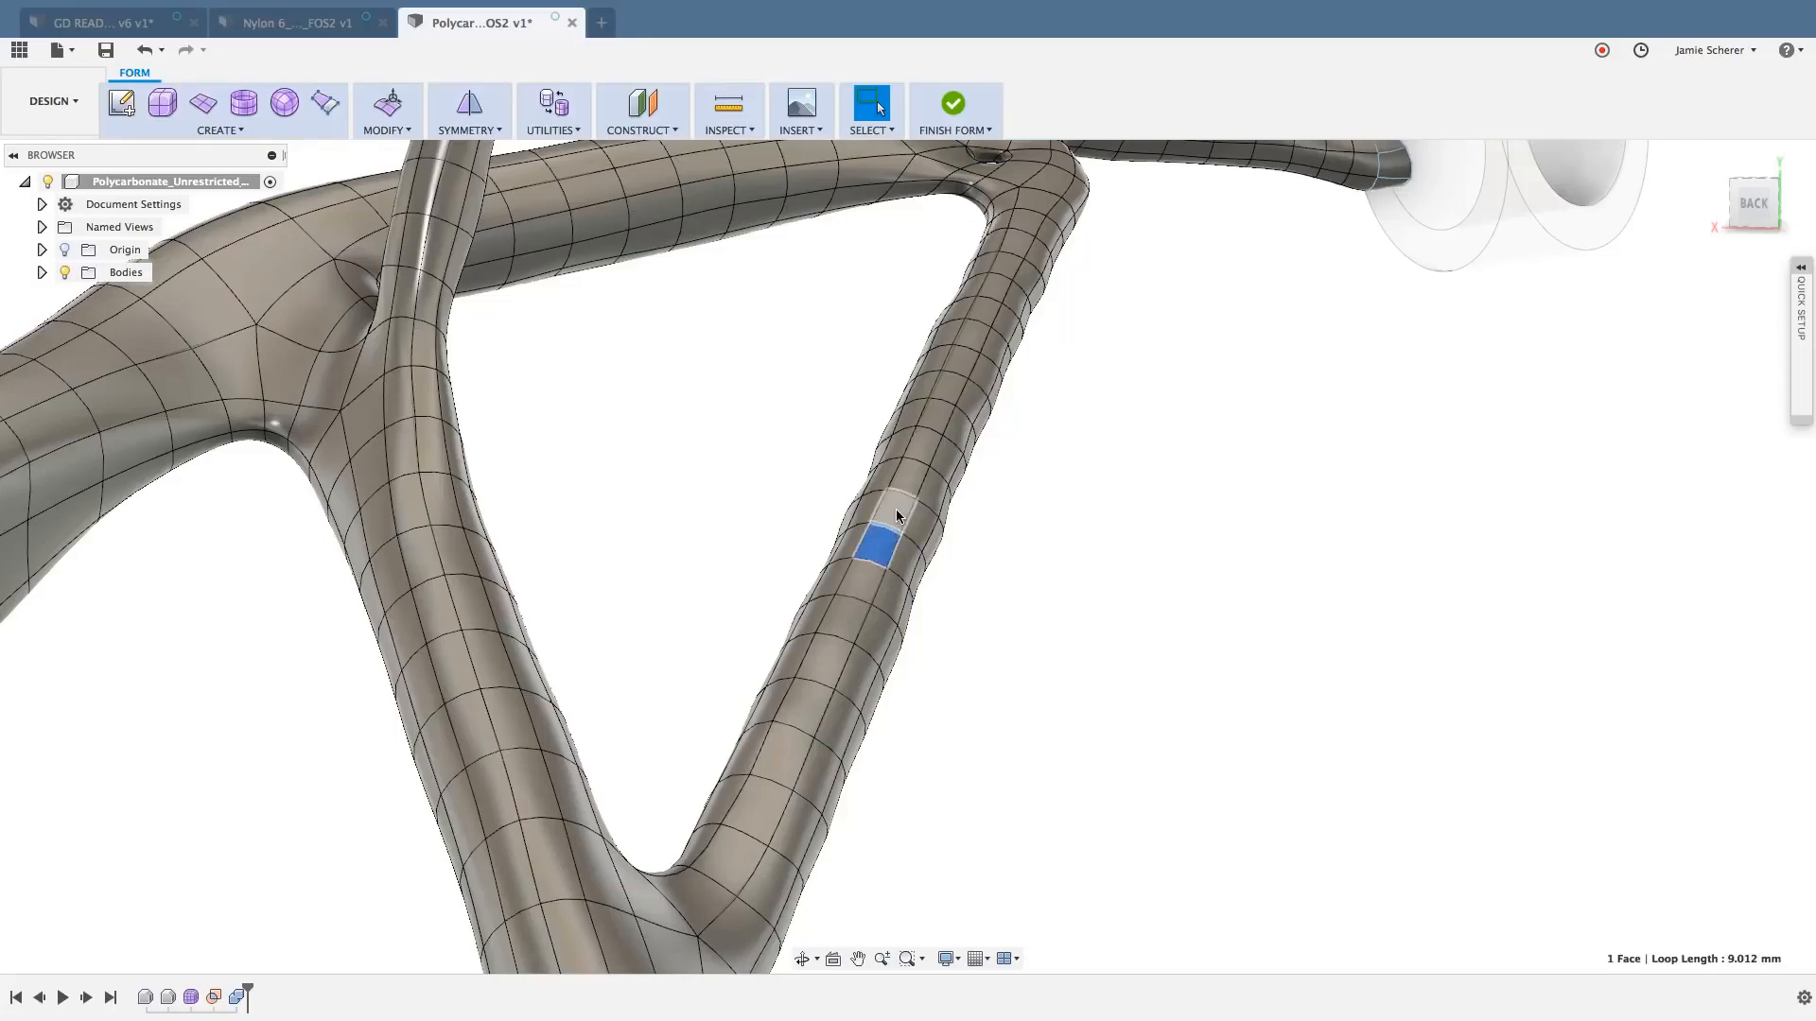
left_click(889, 508, "shift")
scroll(948, 551, "up", 3)
scroll(955, 532, "up", 3)
scroll(1126, 592, "down", 5)
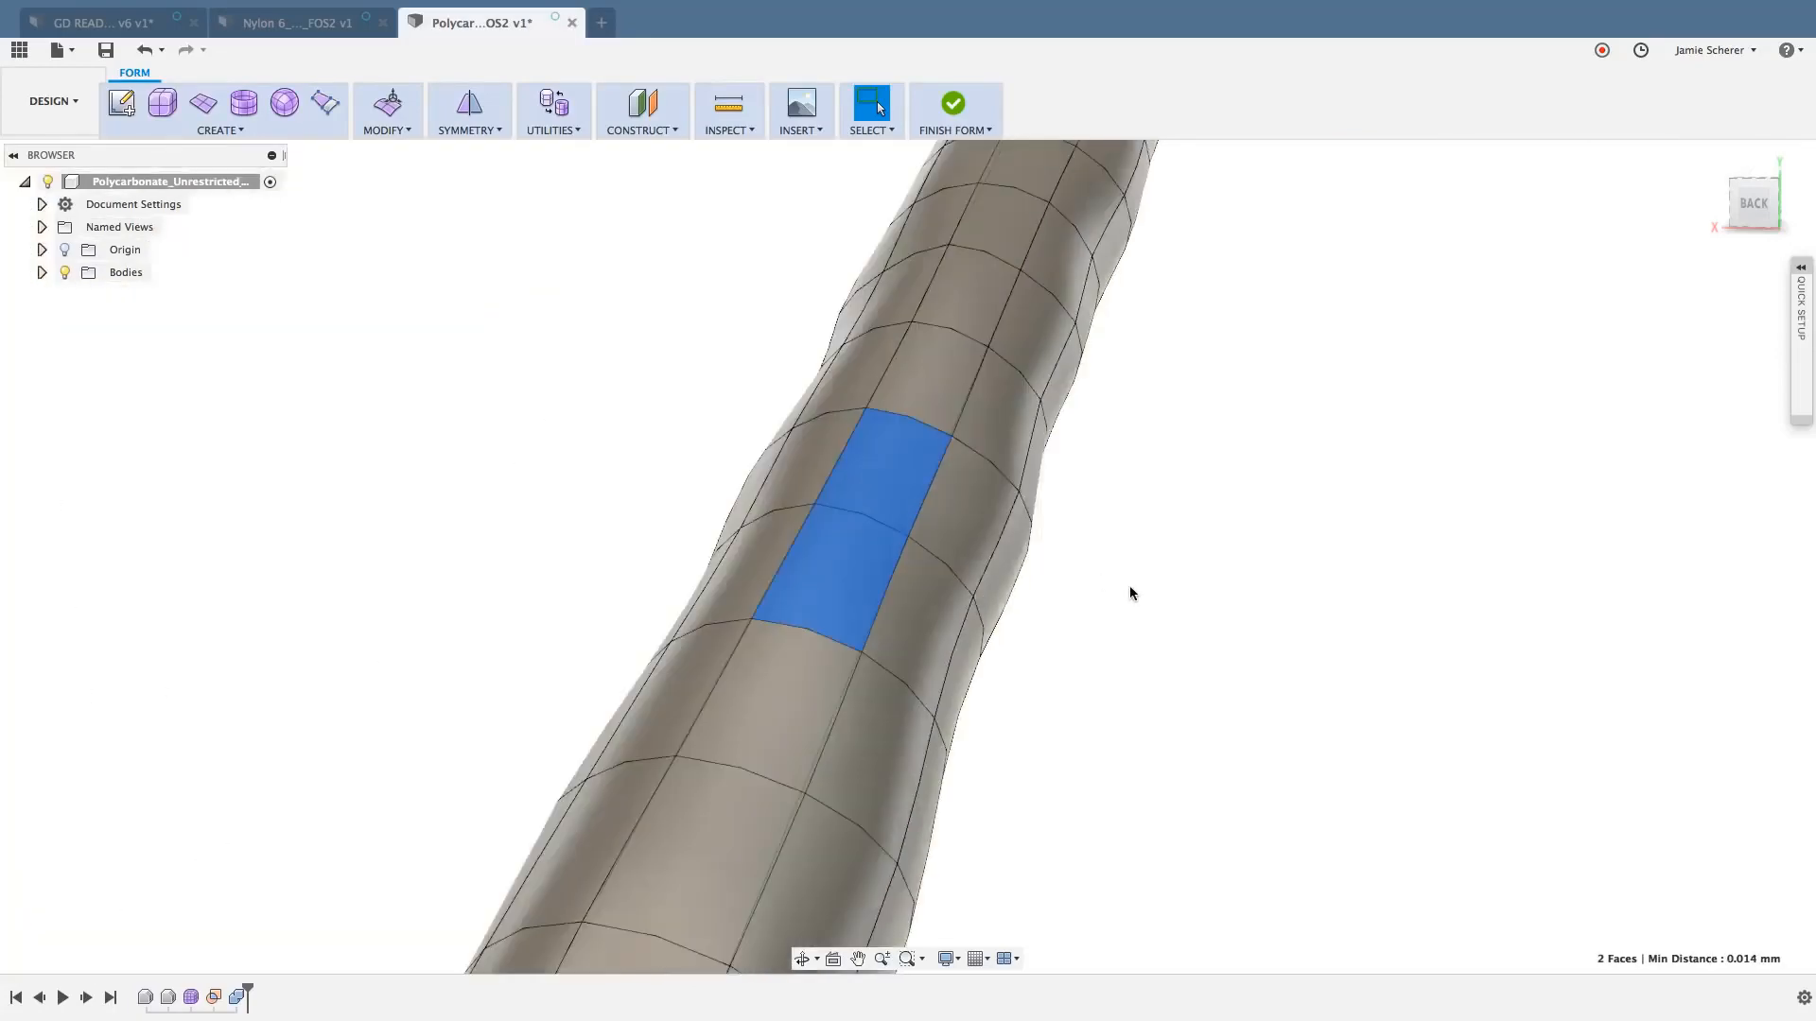
right_click(1154, 600)
left_click(1193, 575)
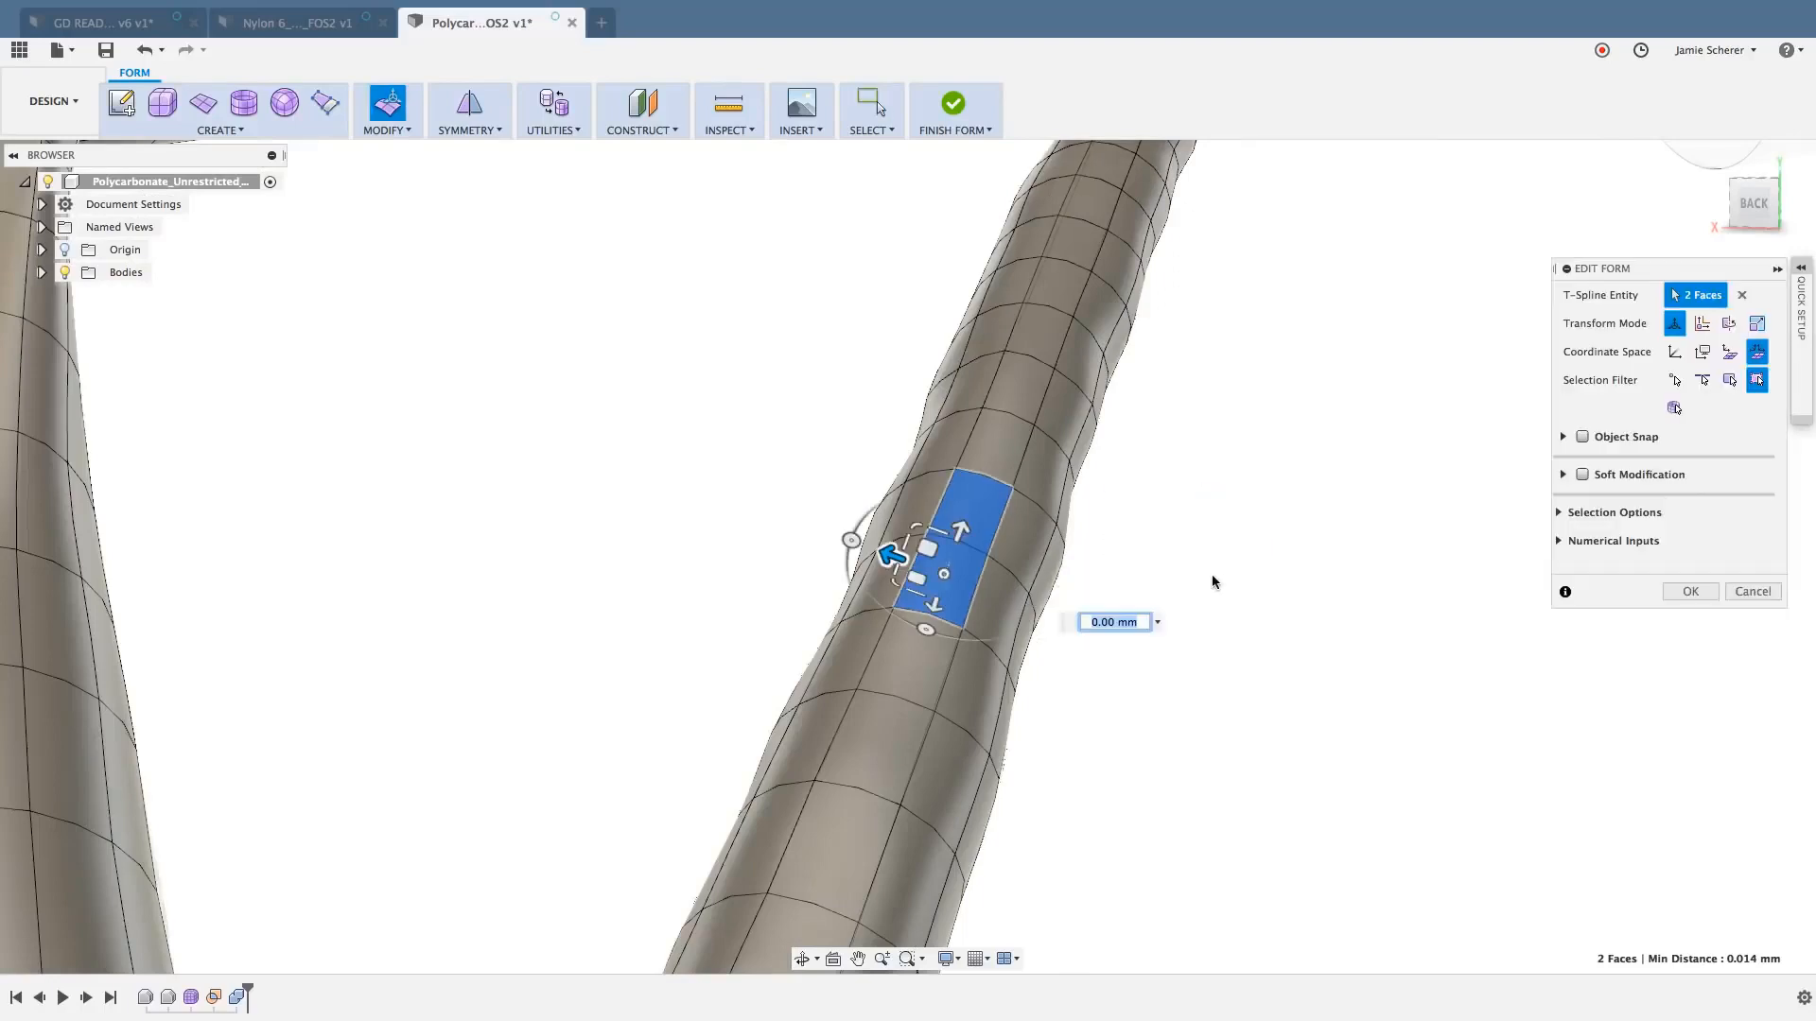
left_click_drag(961, 531, 995, 416)
middle_click_drag(934, 638, 905, 609, "shift")
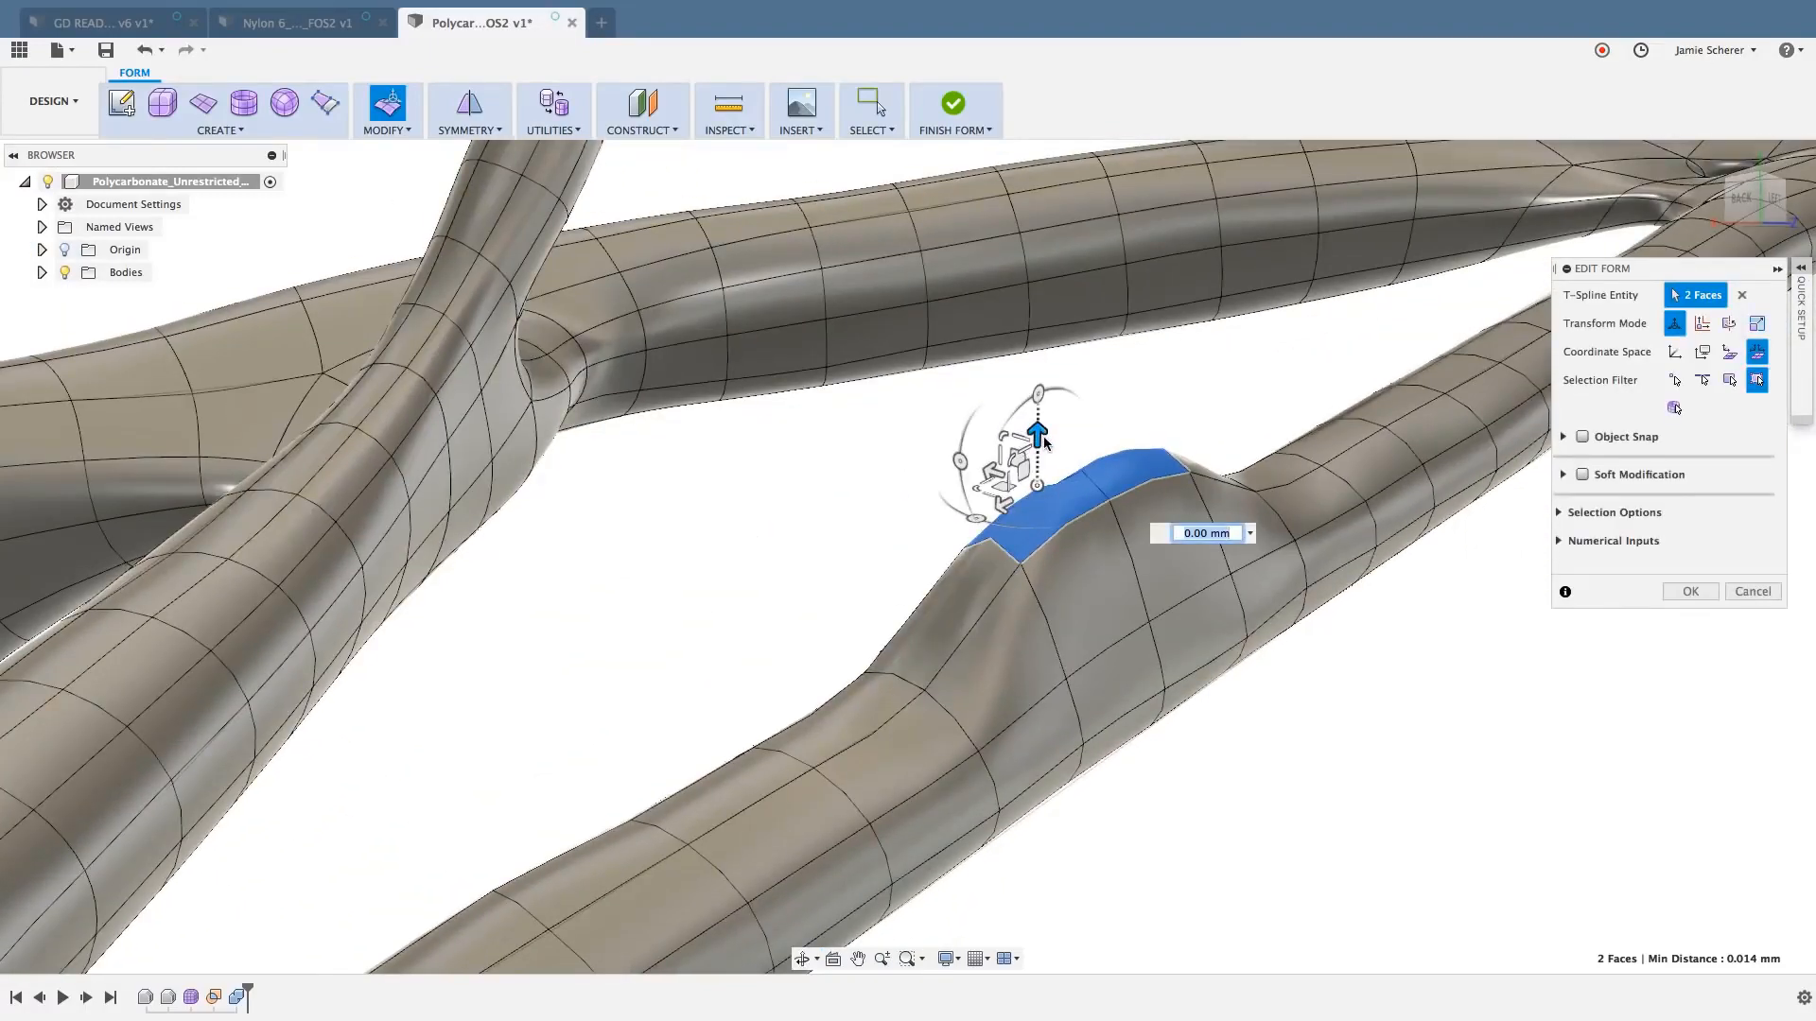
key("super+z")
key("Escape")
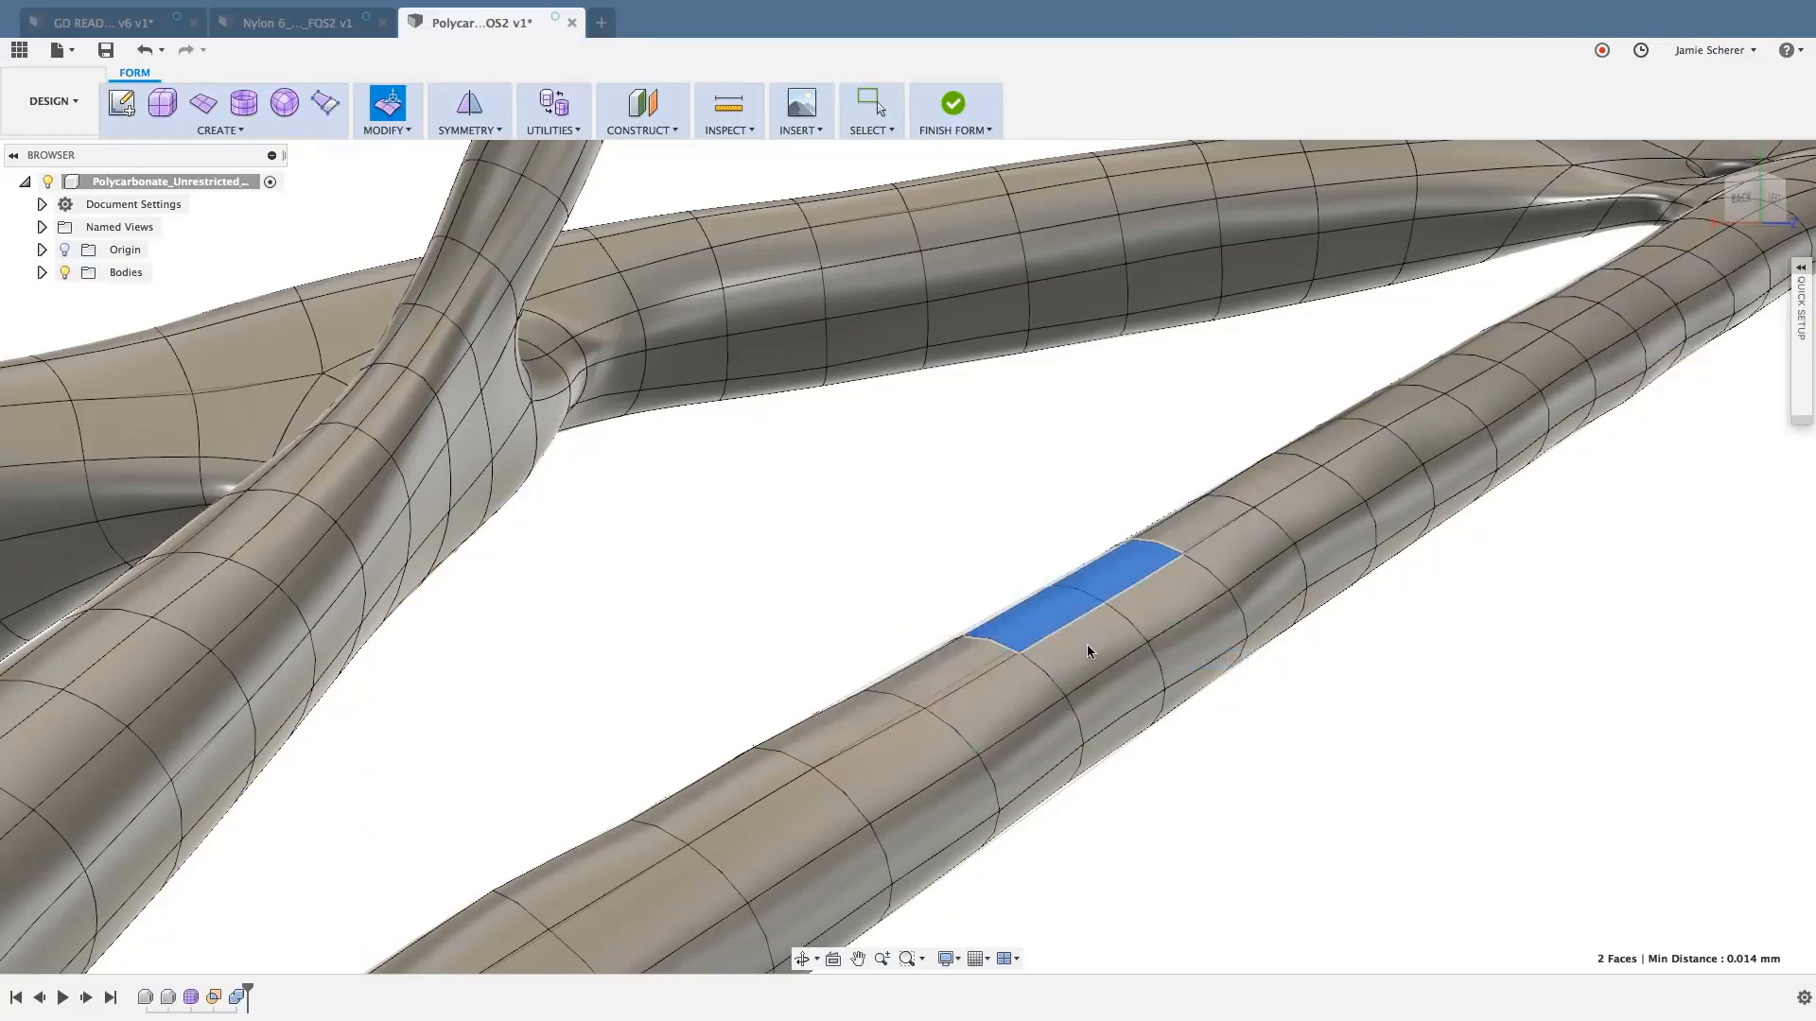
left_click(1163, 760)
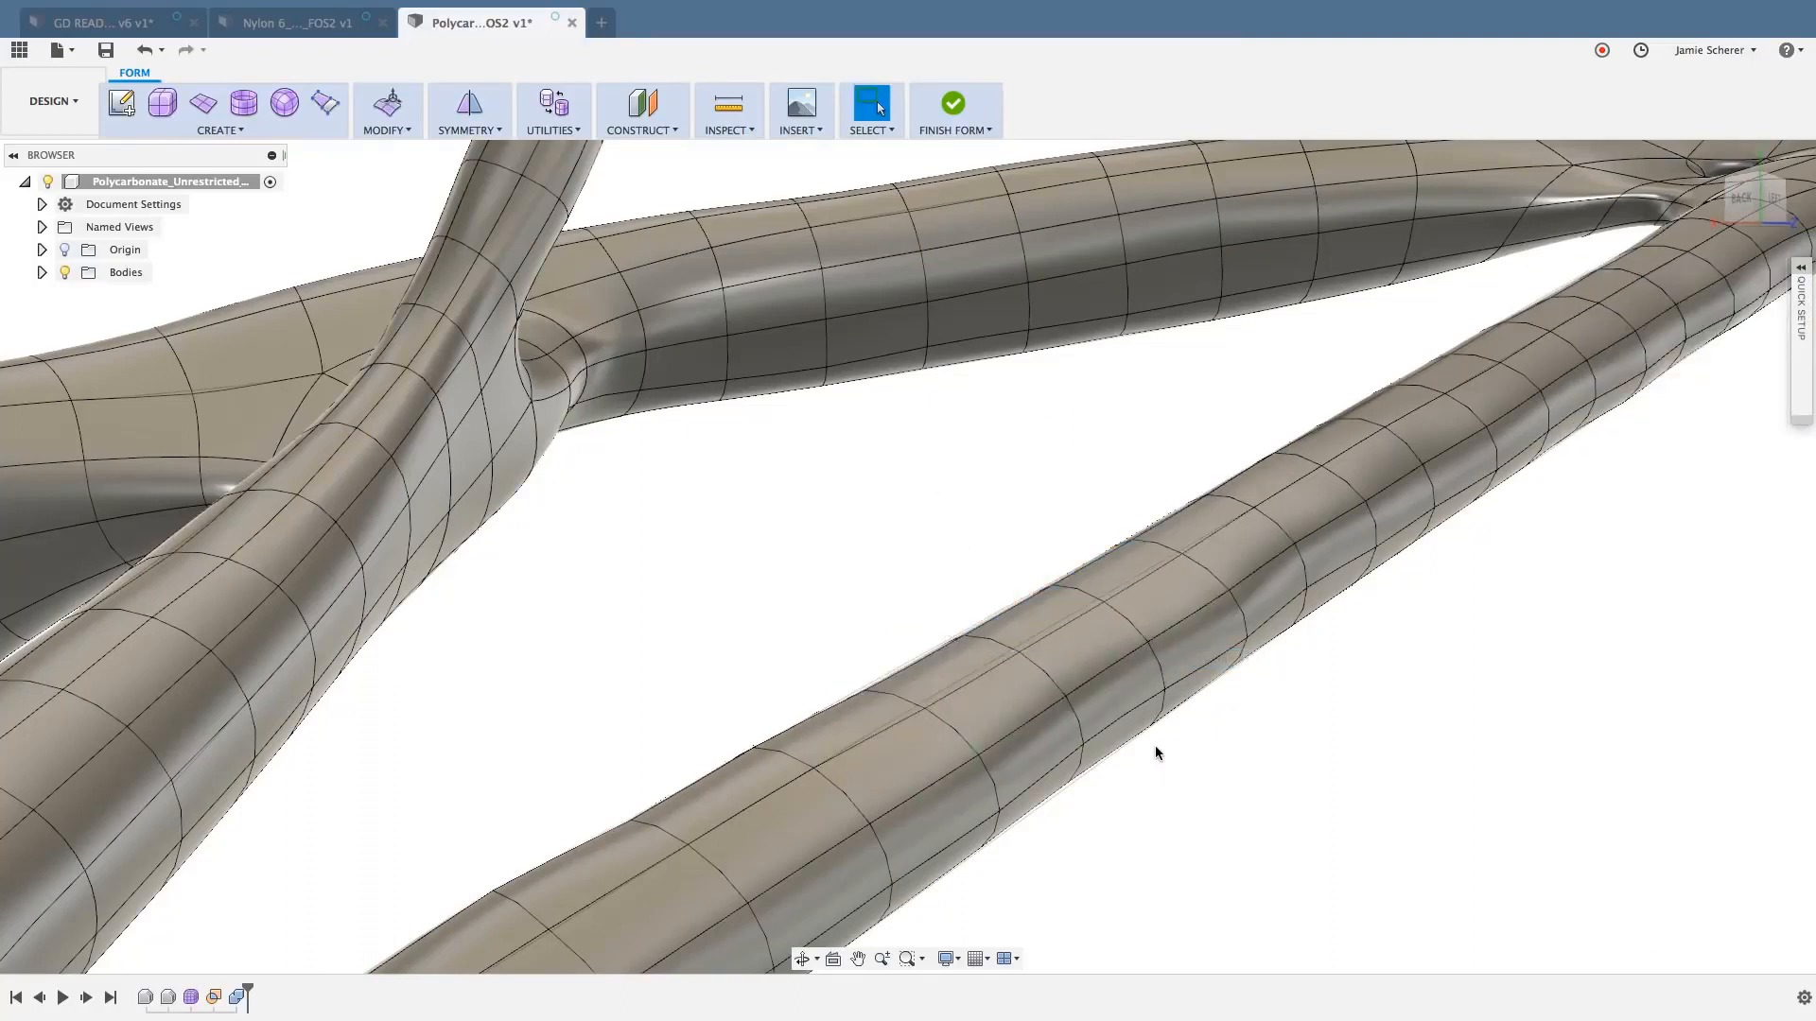
- Try scaling the ring of ten faces around the strut by about 2.58 in local coordinate space with Edit Form, and cancel
double_click(1043, 617)
right_click(1038, 620)
left_click(1104, 588)
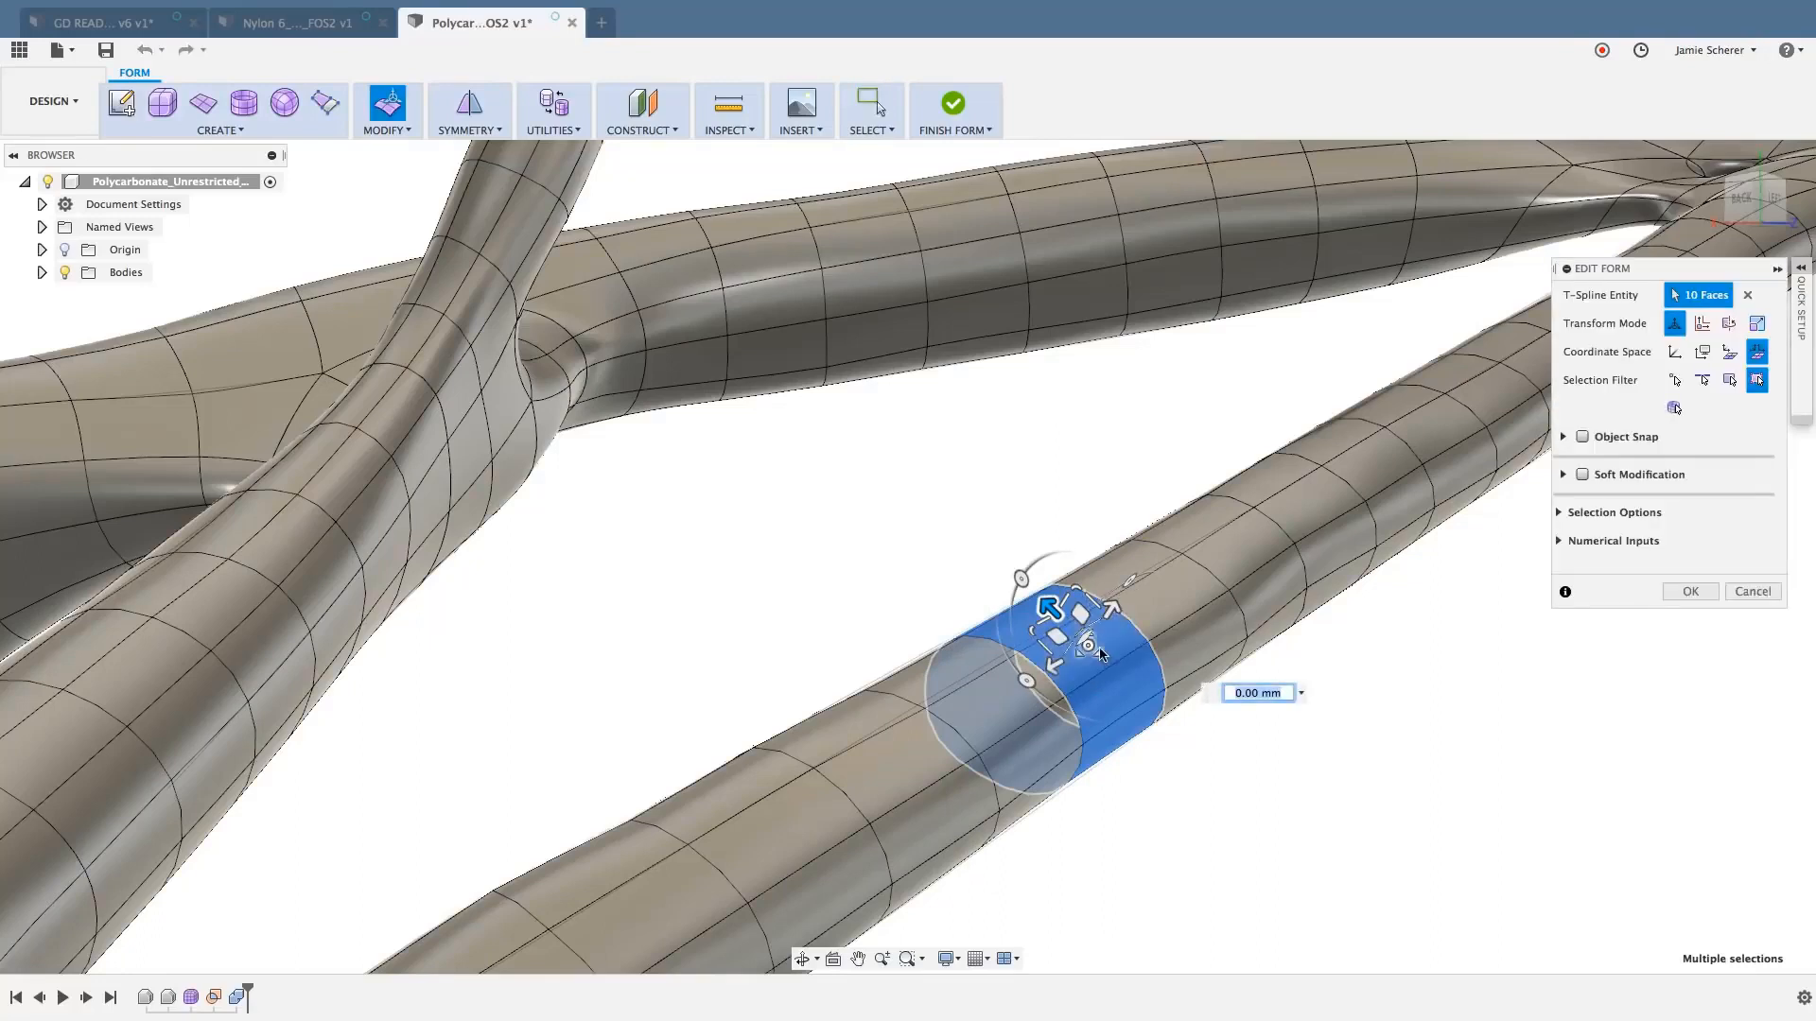
left_click(1674, 352)
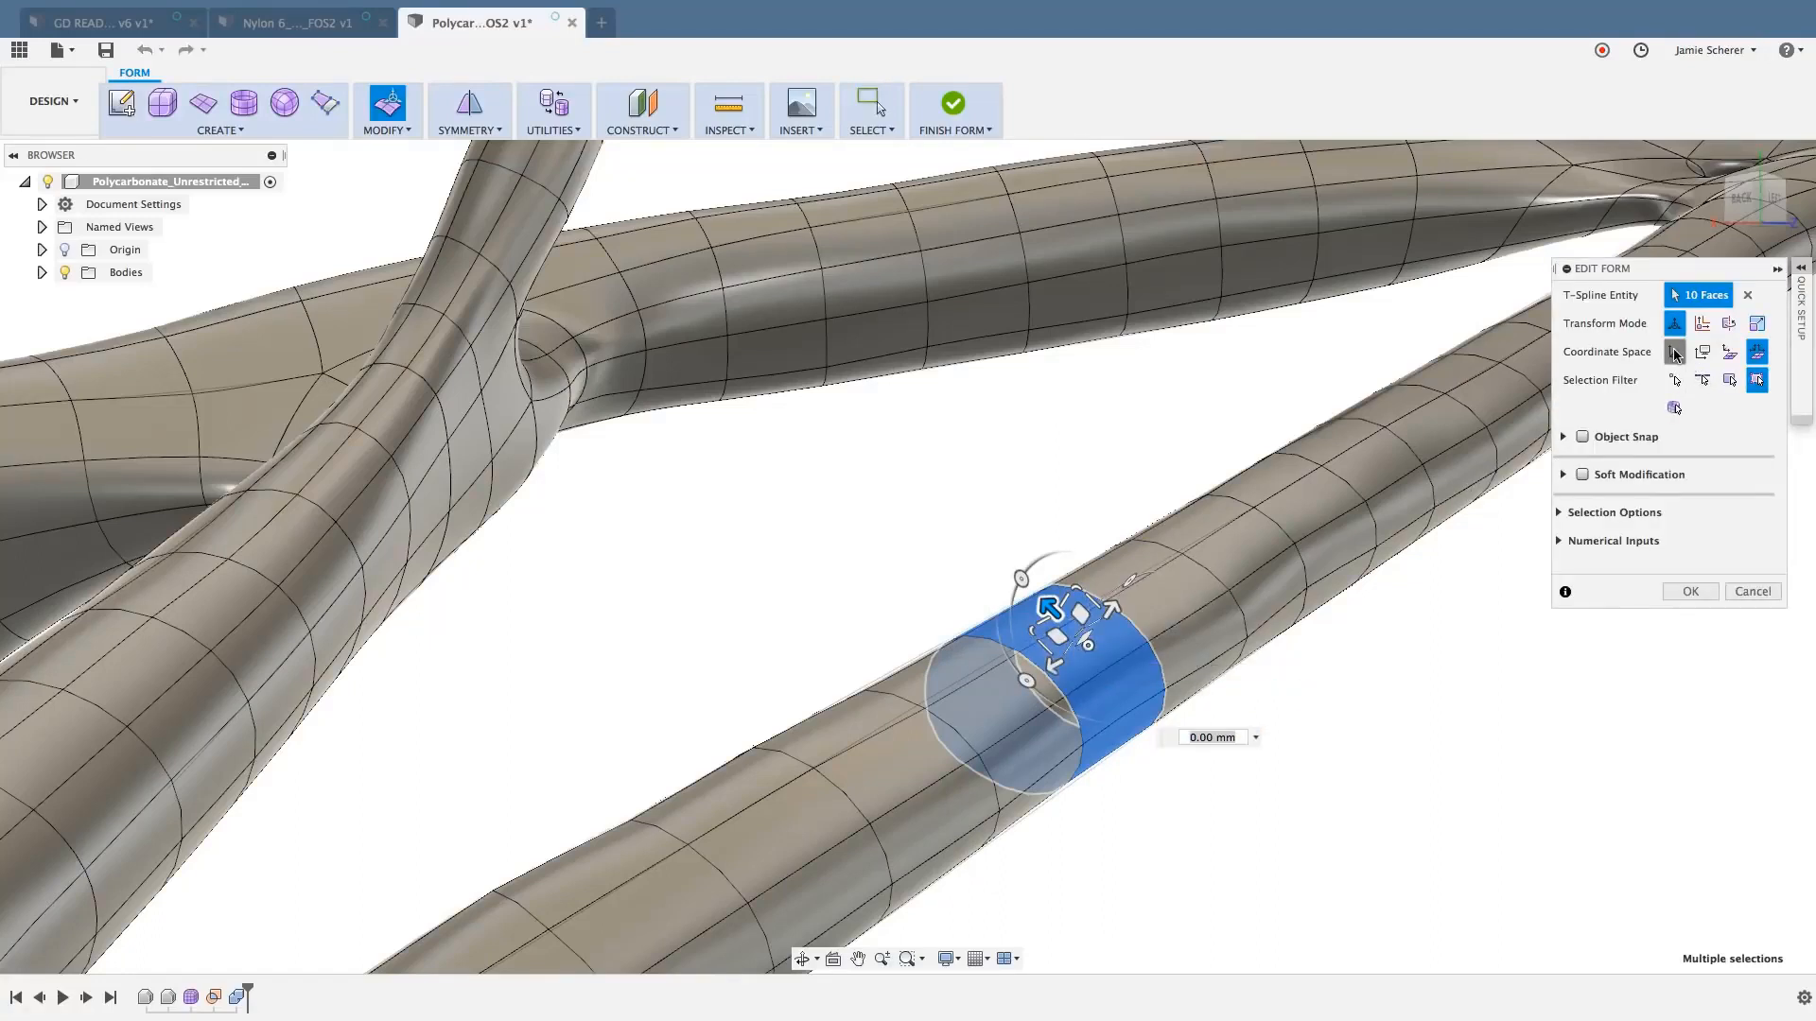
left_click(1757, 352)
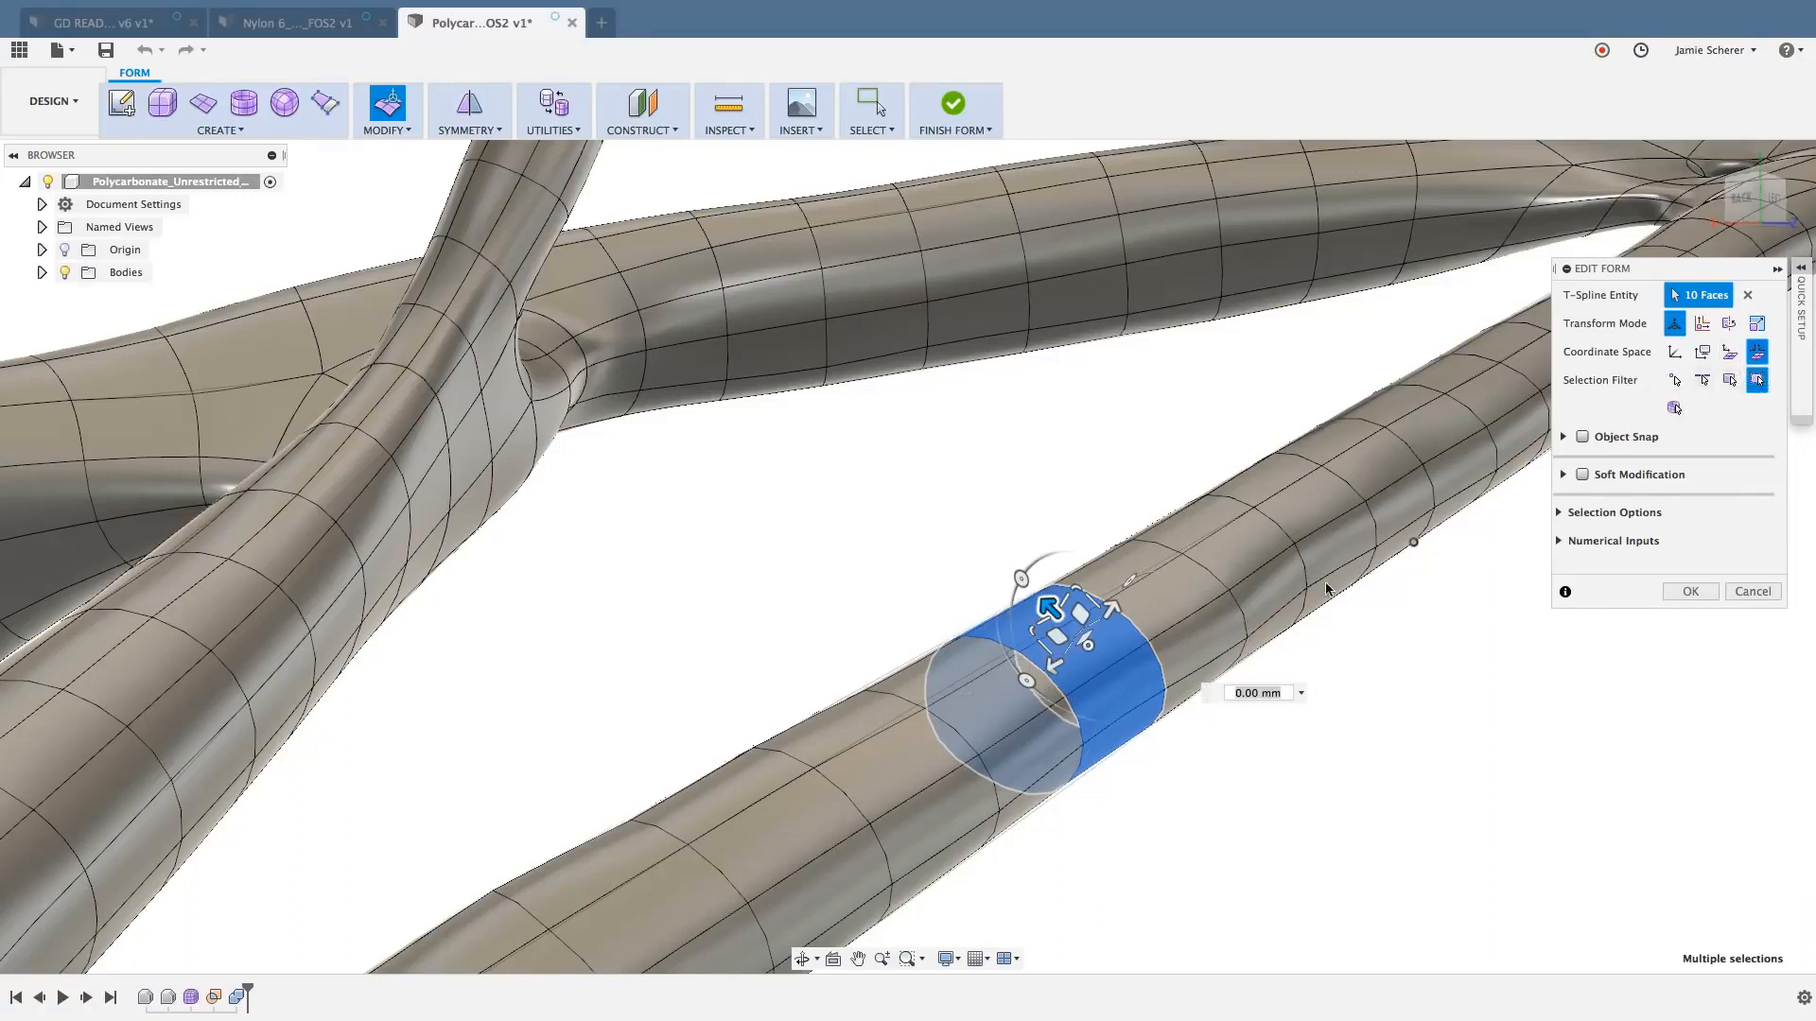
left_click_drag(1089, 645, 1749, 605)
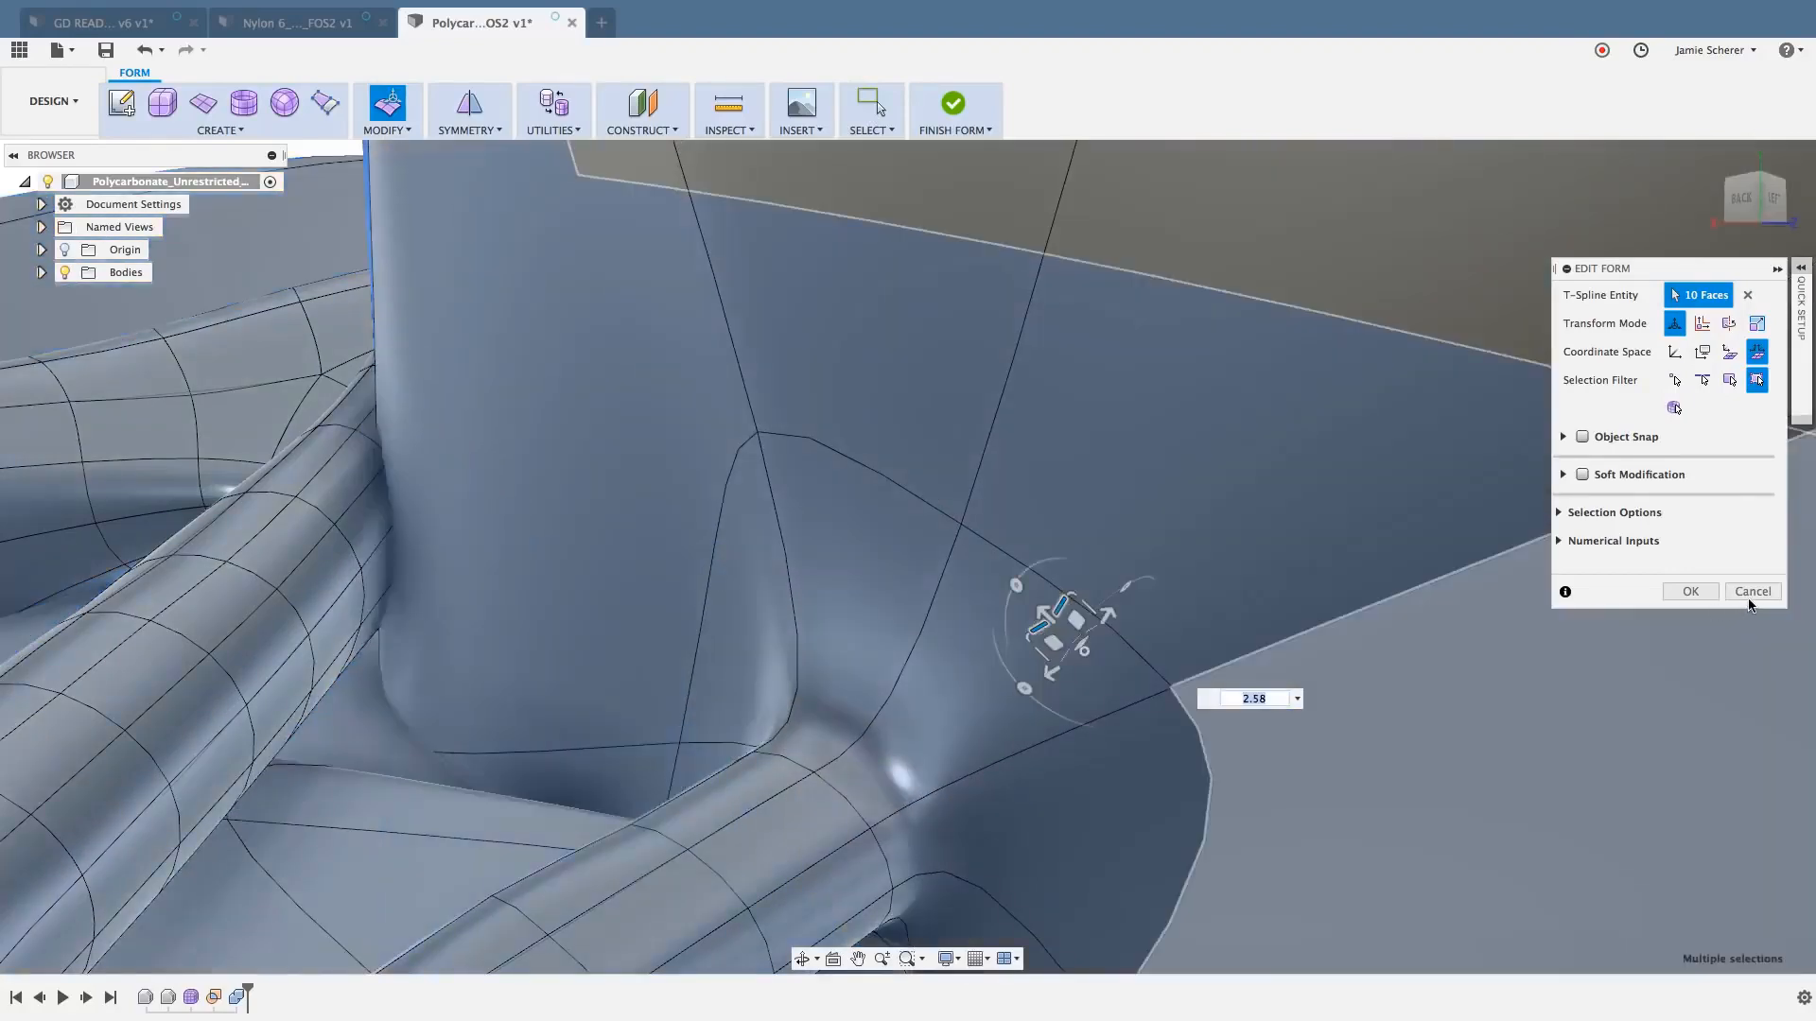
left_click(1752, 593)
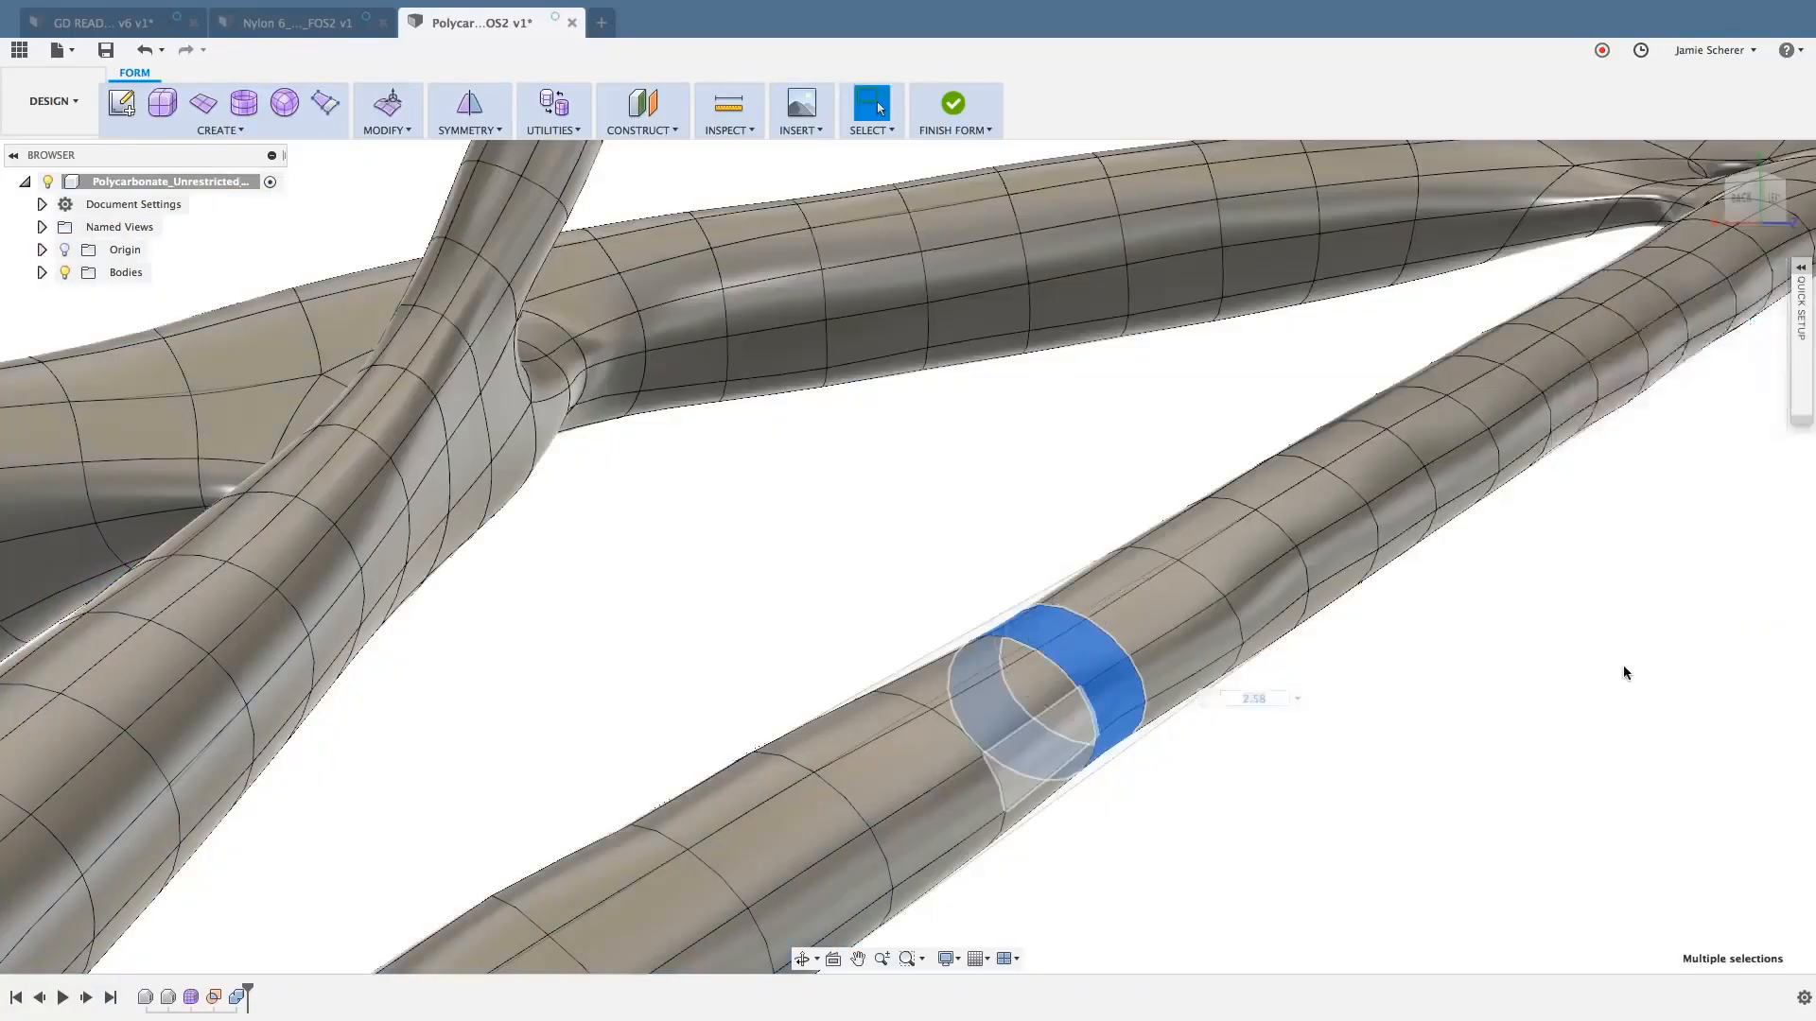
left_click(1463, 764)
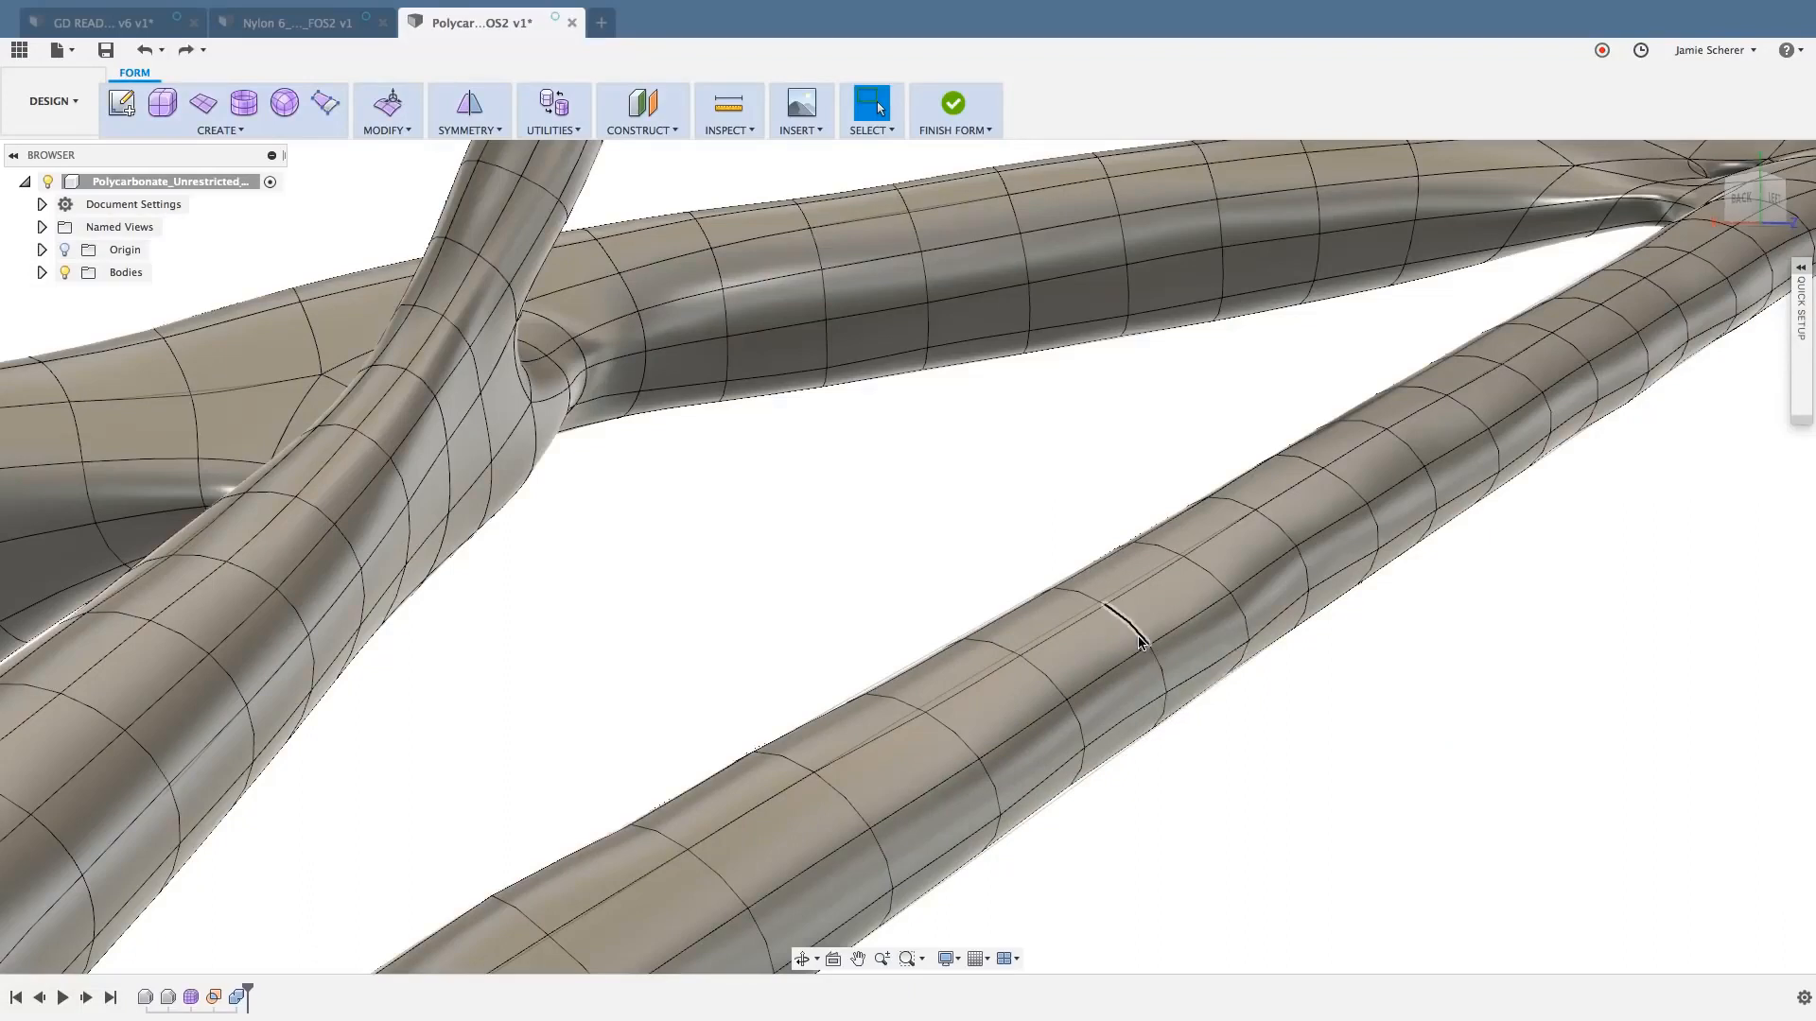
- Try rotating the ring of ten faces by -20 degrees in selection coordinate space, reset the angle to 0, and cancel Edit Form
left_click(1089, 643)
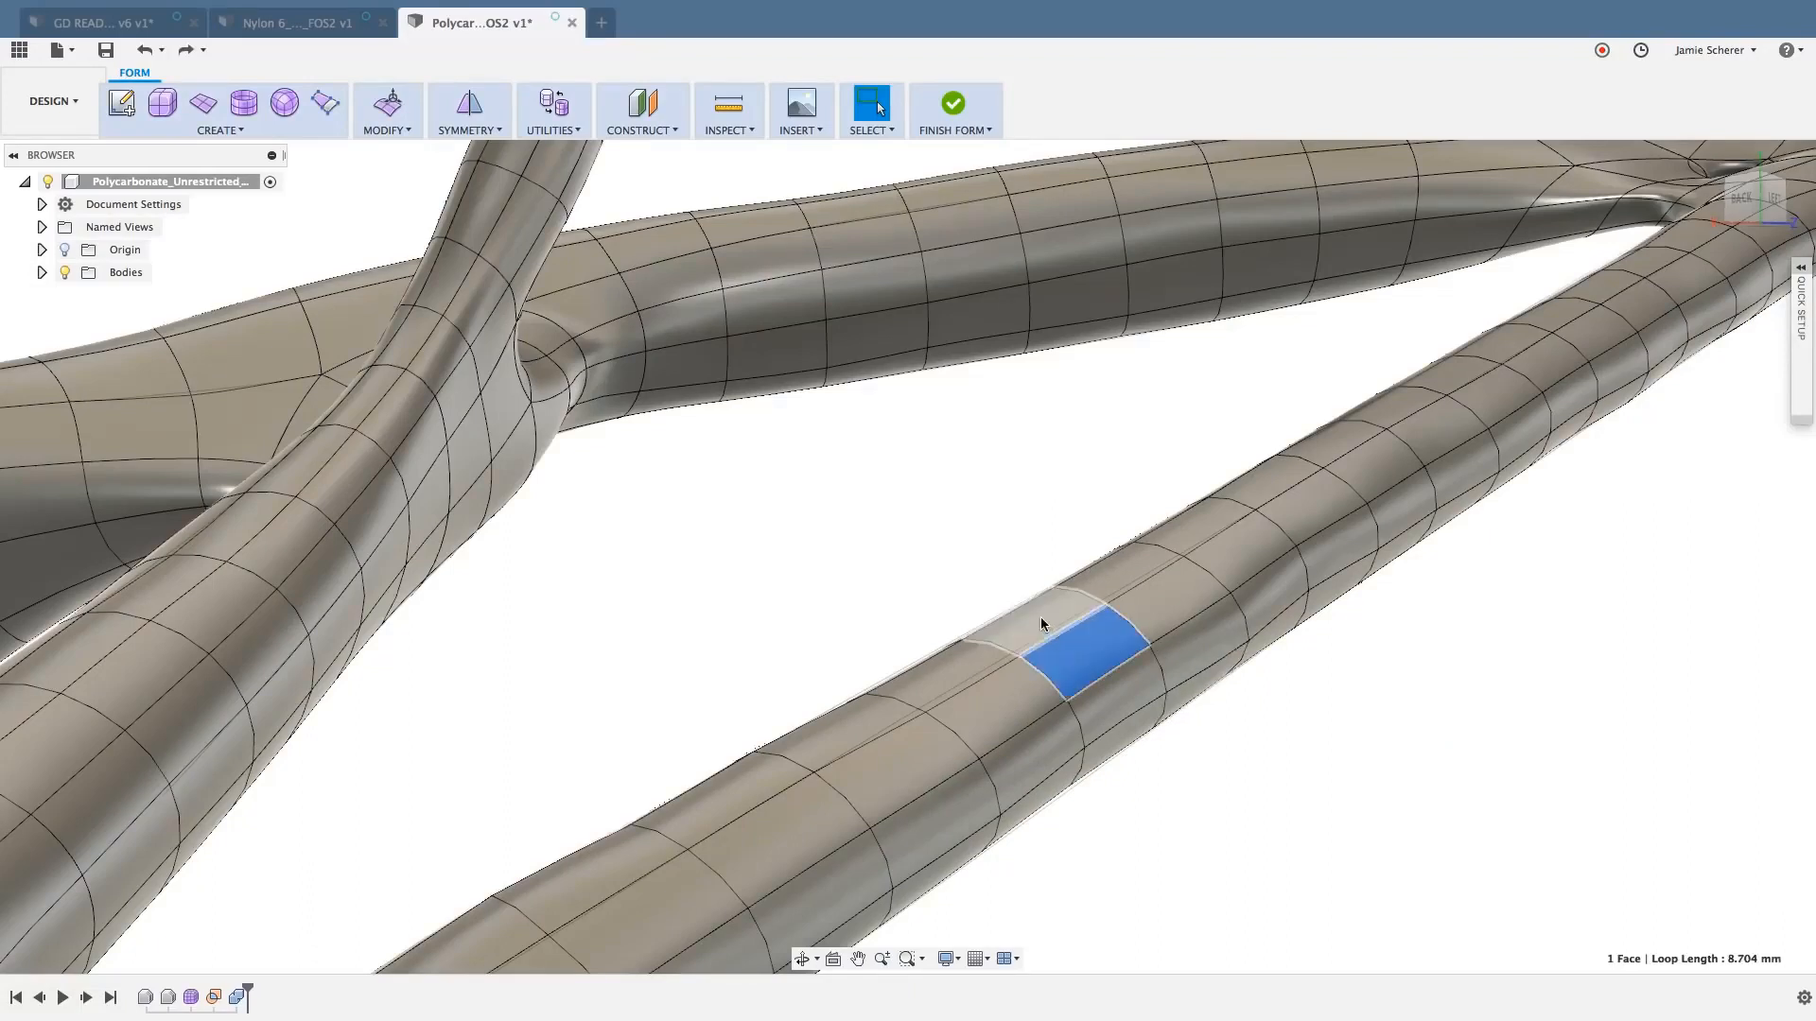
double_click(1040, 624)
right_click(1041, 617)
left_click(1101, 592)
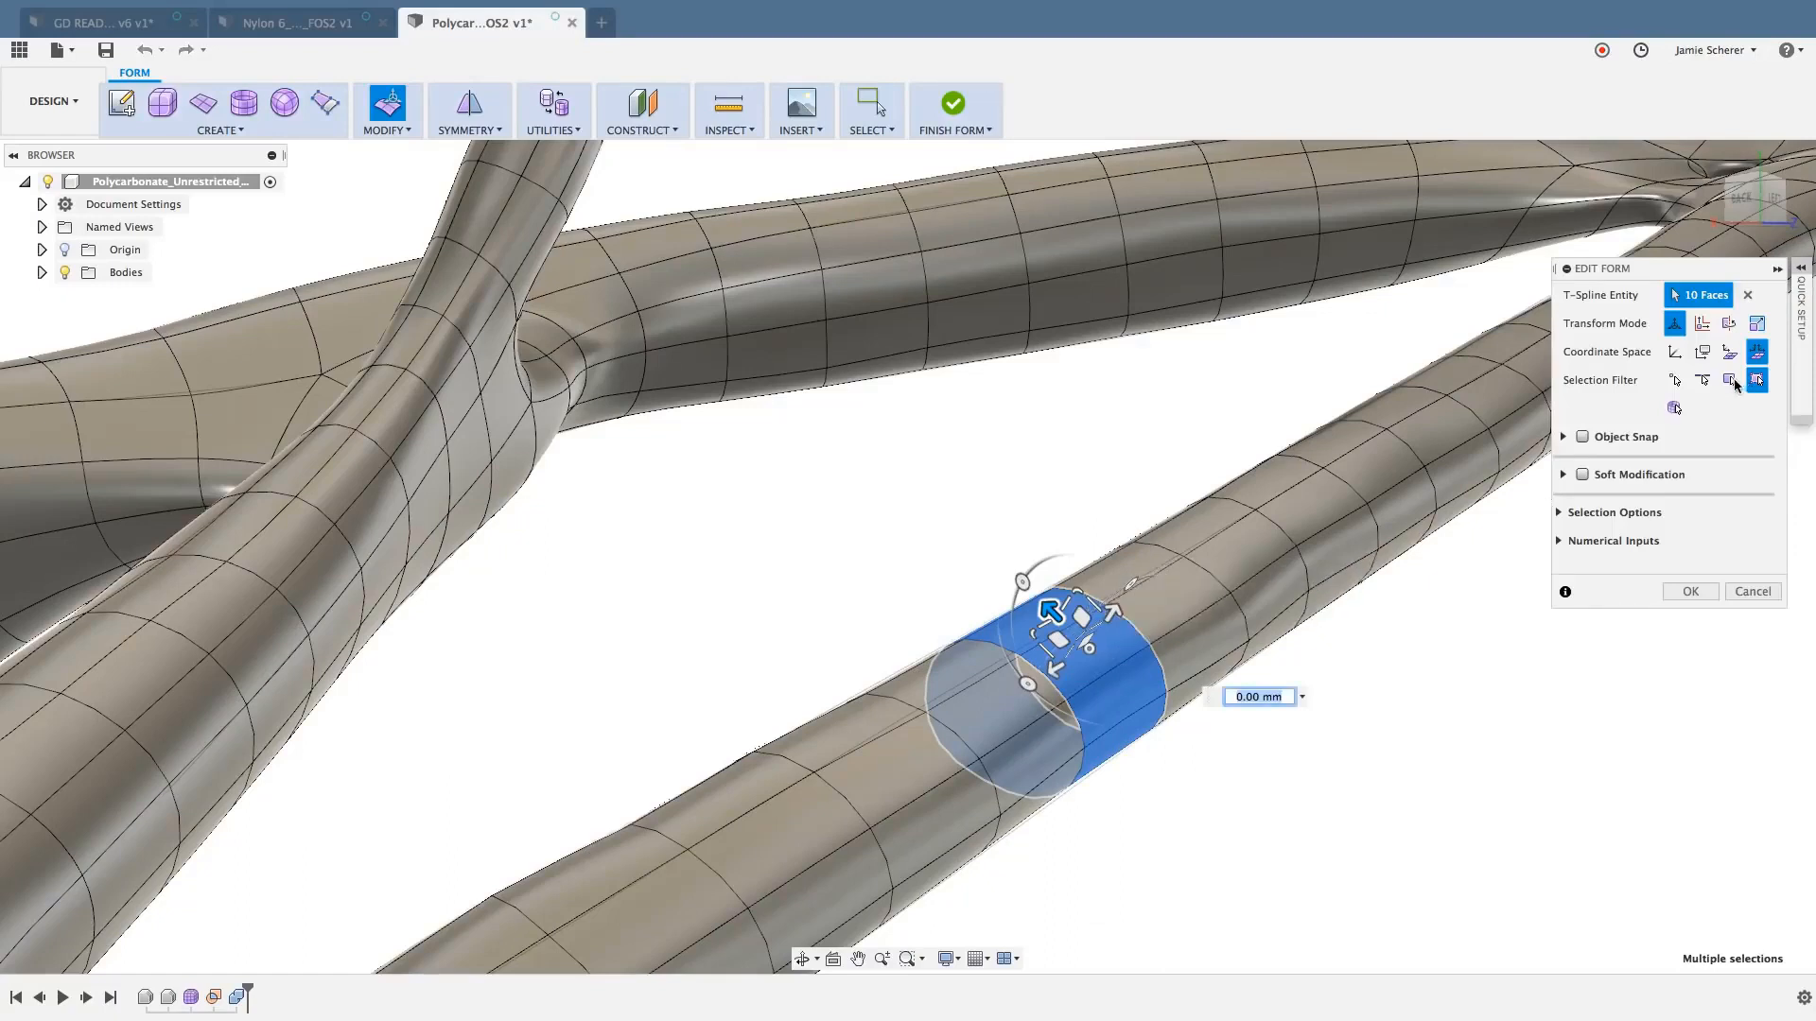
left_click(1731, 354)
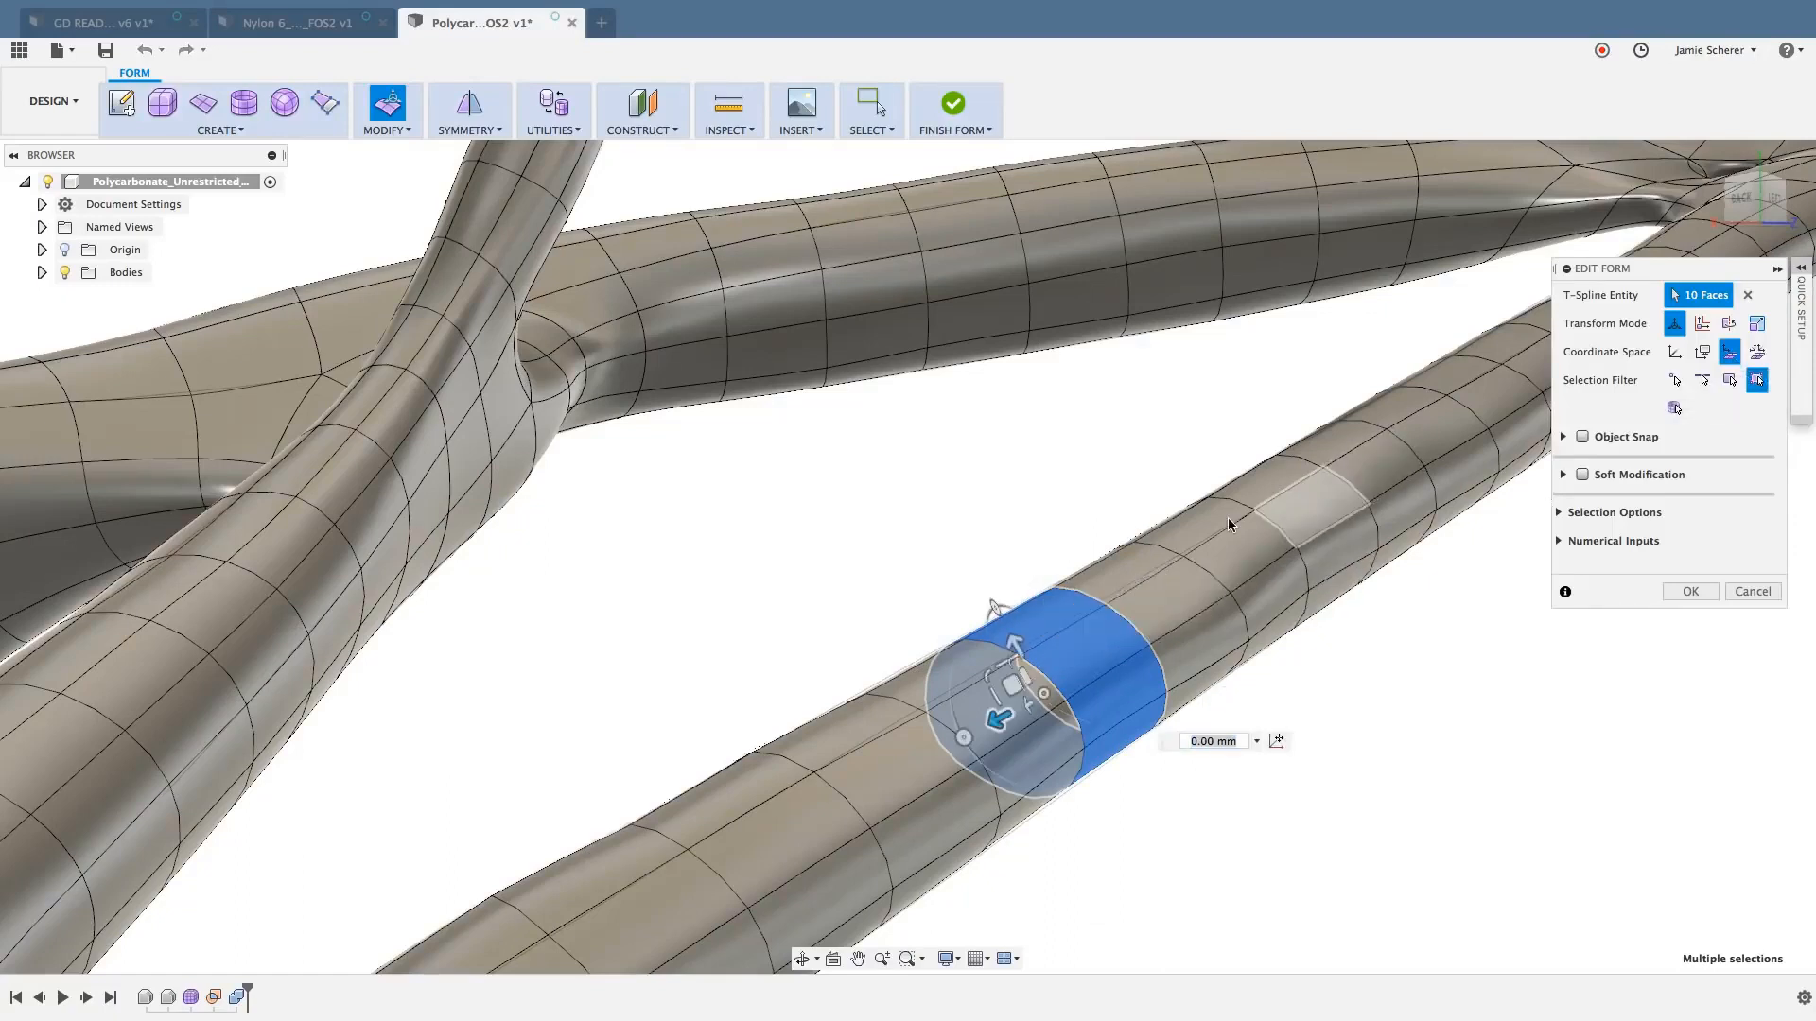
left_click_drag(995, 607, 923, 520)
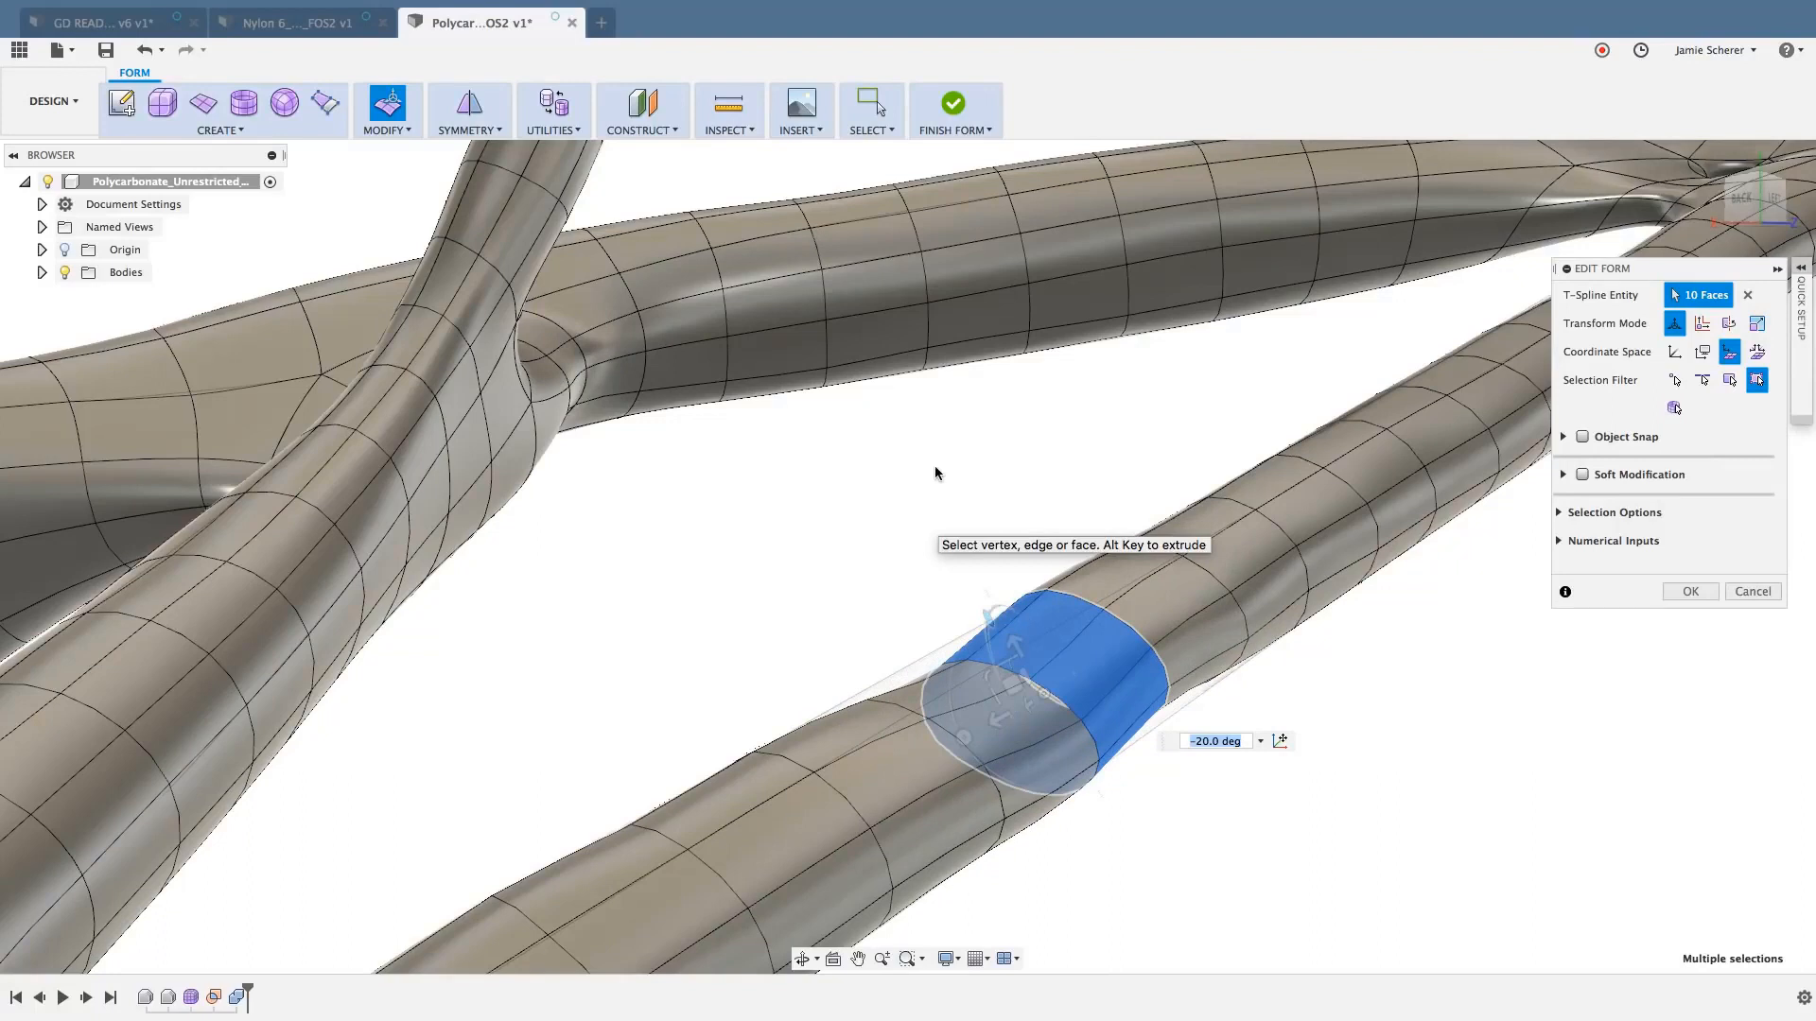
type("0")
key("Return")
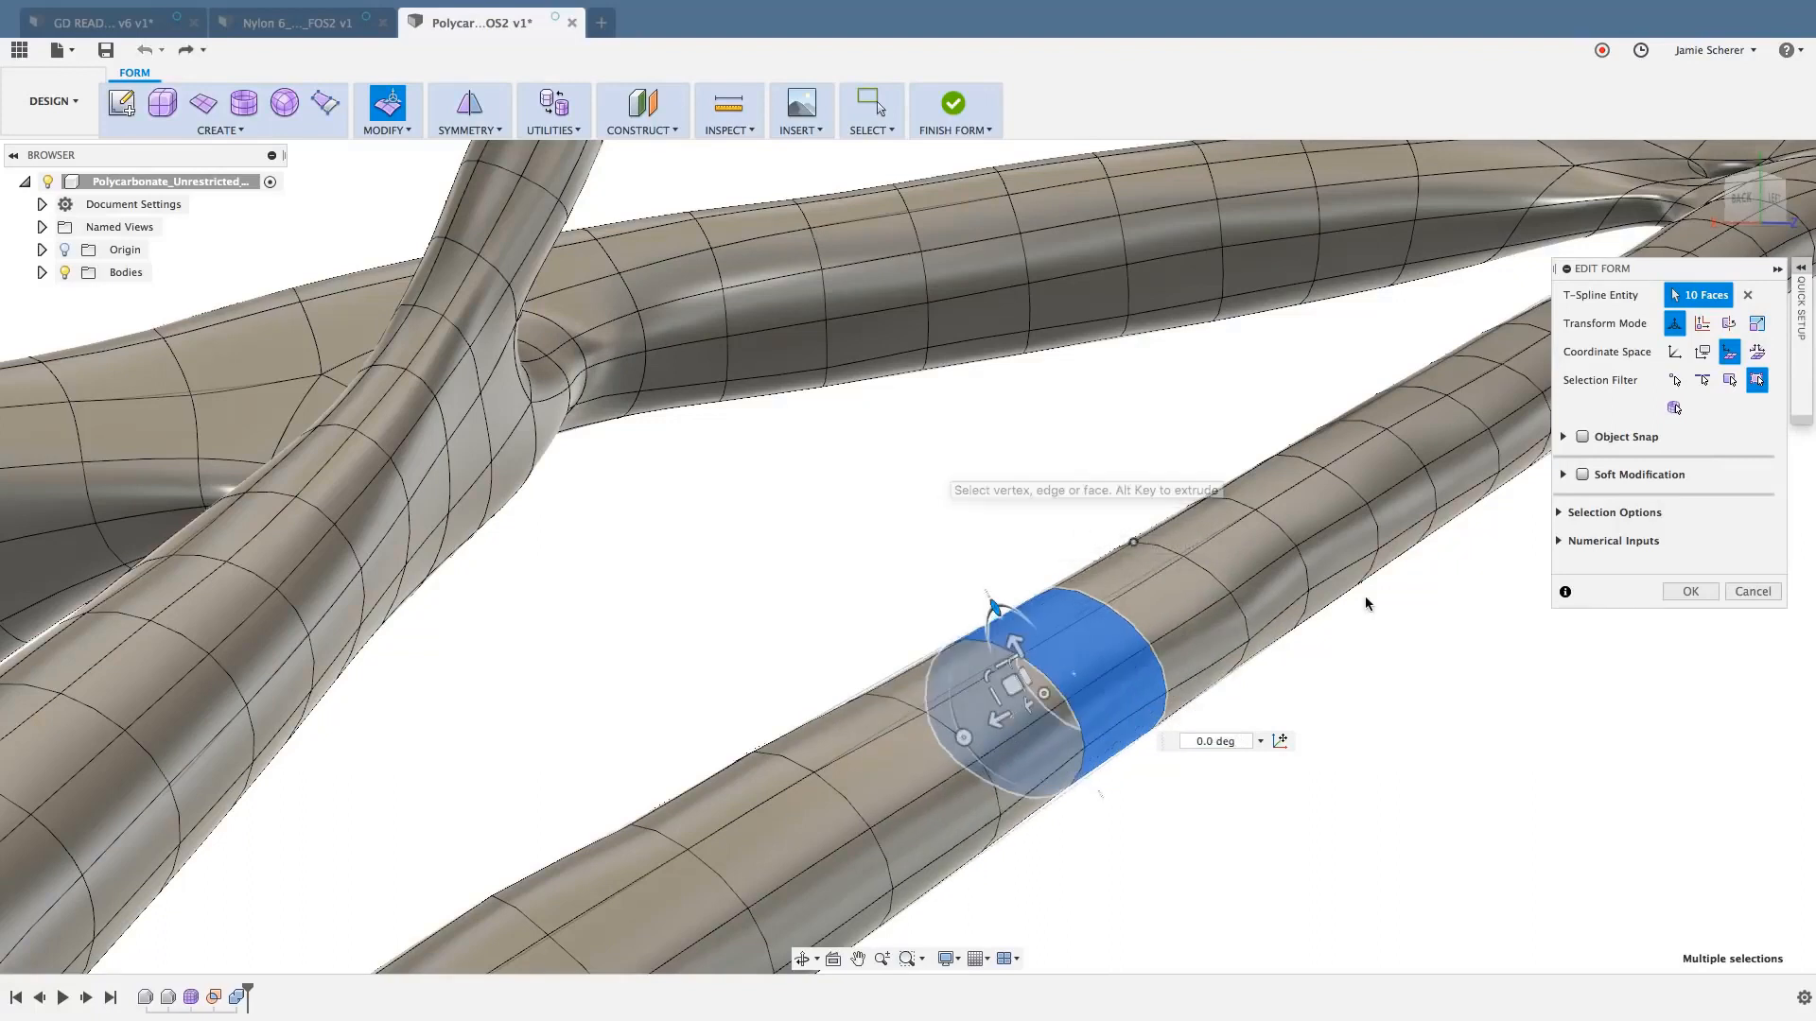
left_click(1753, 592)
left_click(1474, 754)
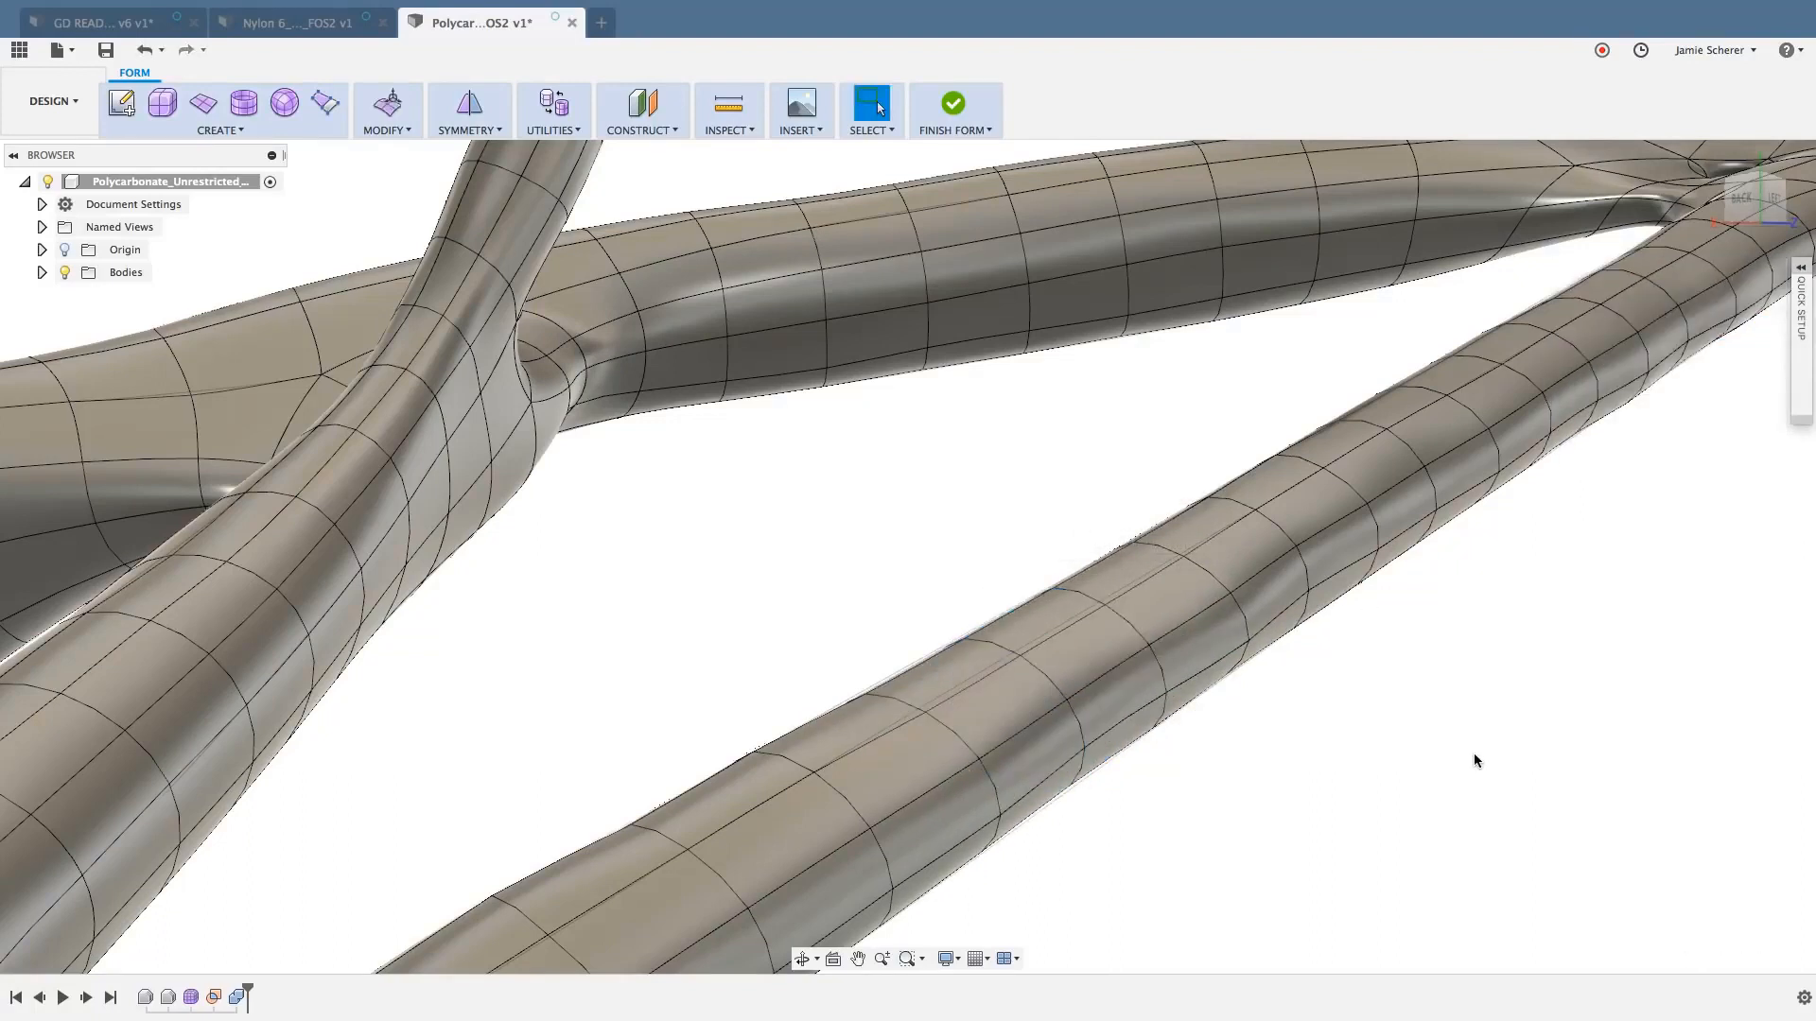
- Undo back out of form editing to the solid model
key("super+z")
scroll(1418, 759, "down", 3)
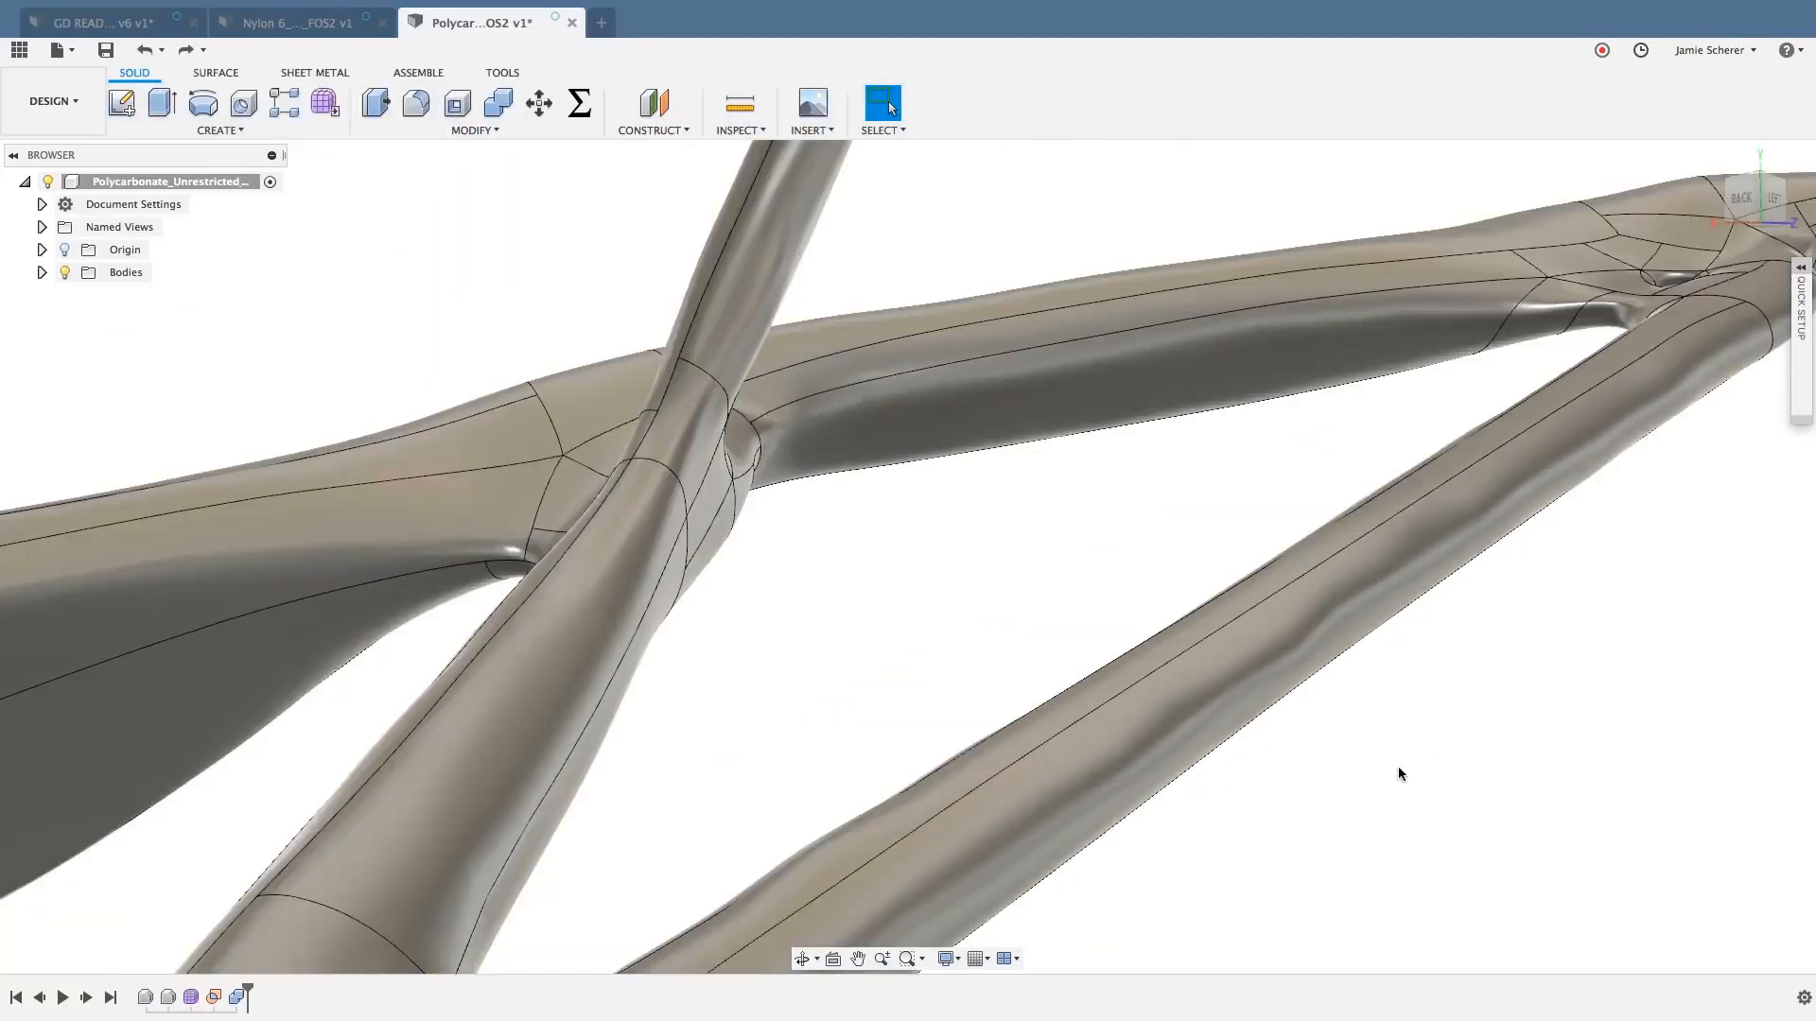
- Open the Organic form feature for editing again and bring the T-spline mesh of the two joined struts into view
middle_click_drag(1398, 768, 1354, 700, "shift")
scroll(828, 903, "up", 5)
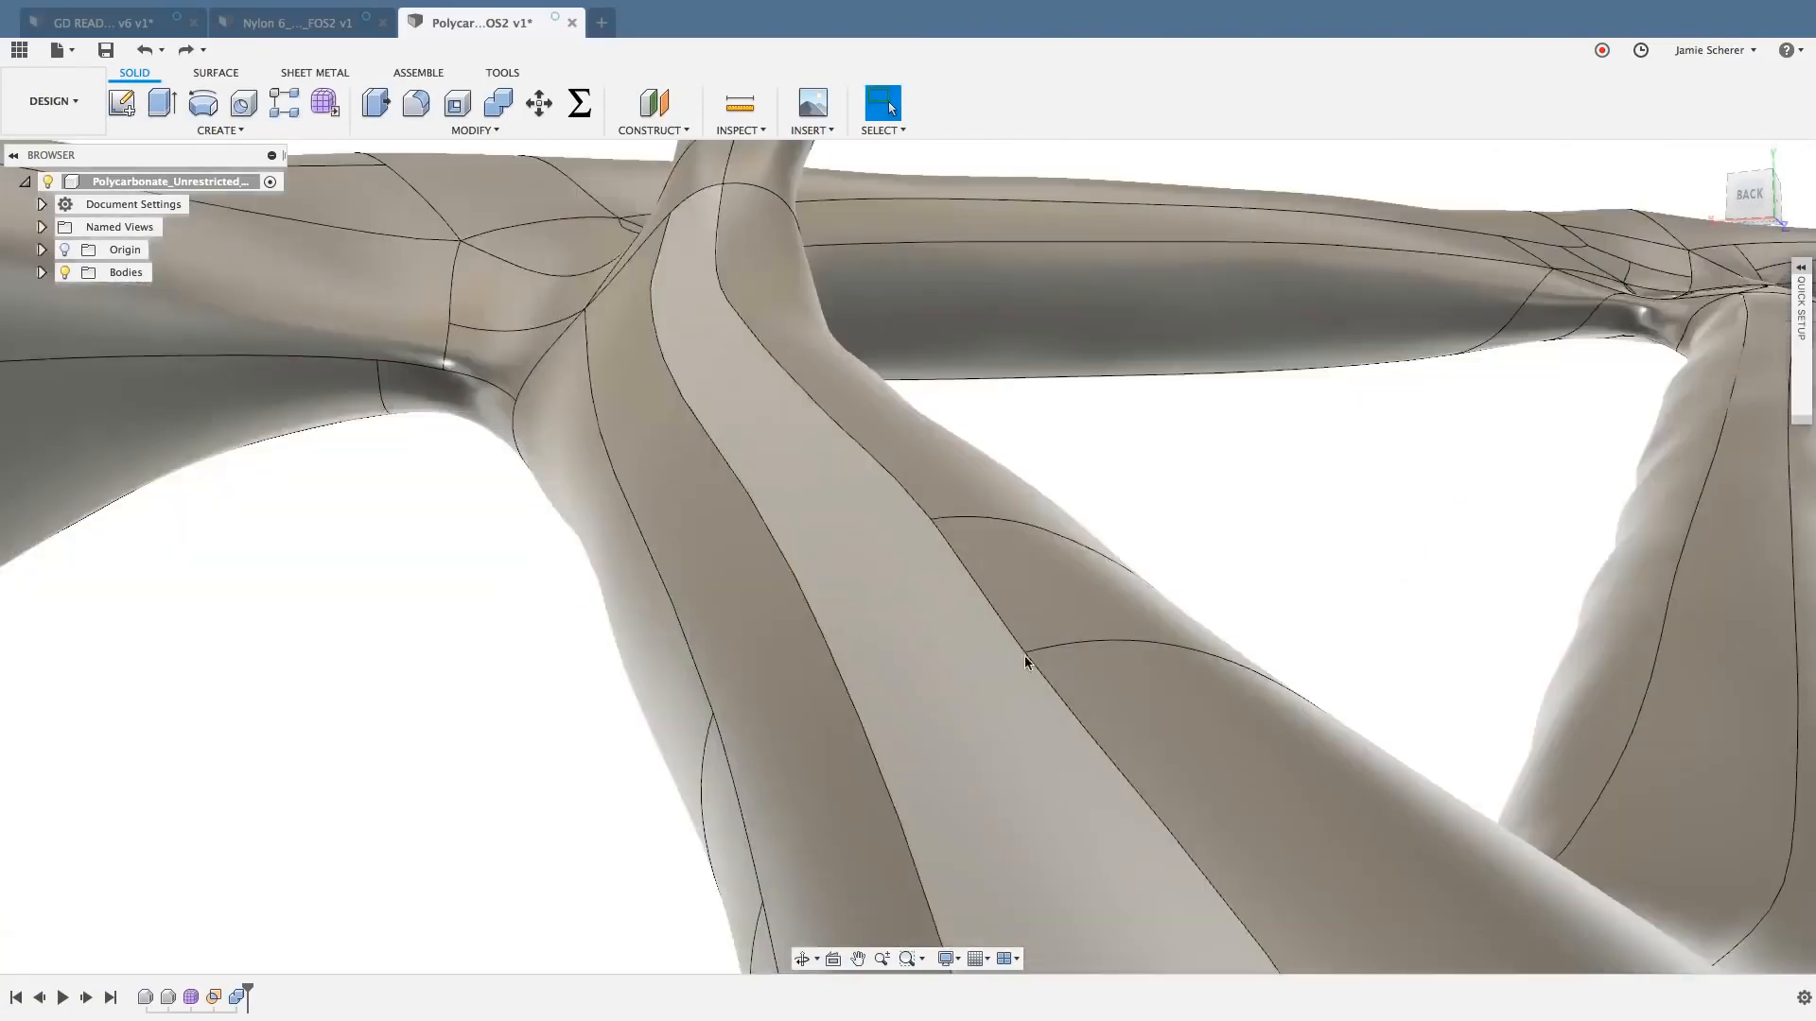
middle_click_drag(1048, 595, 628, 592)
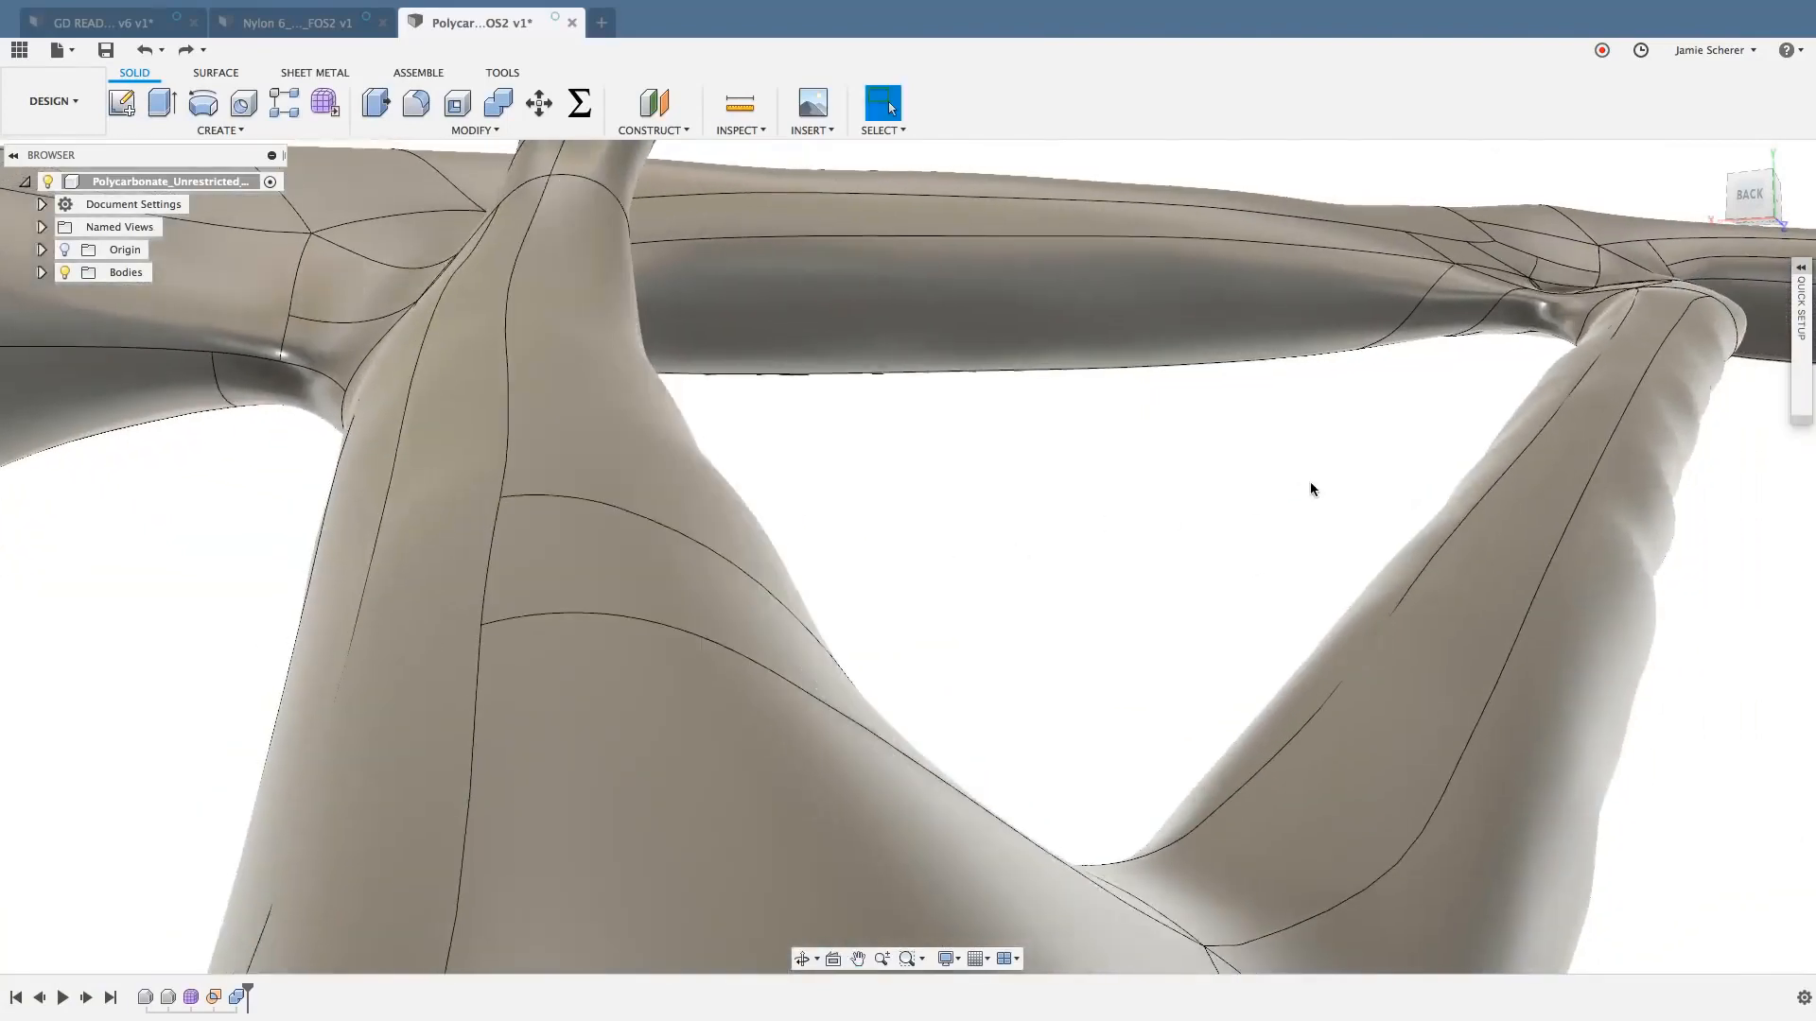
middle_click_drag(1298, 487, 1236, 457)
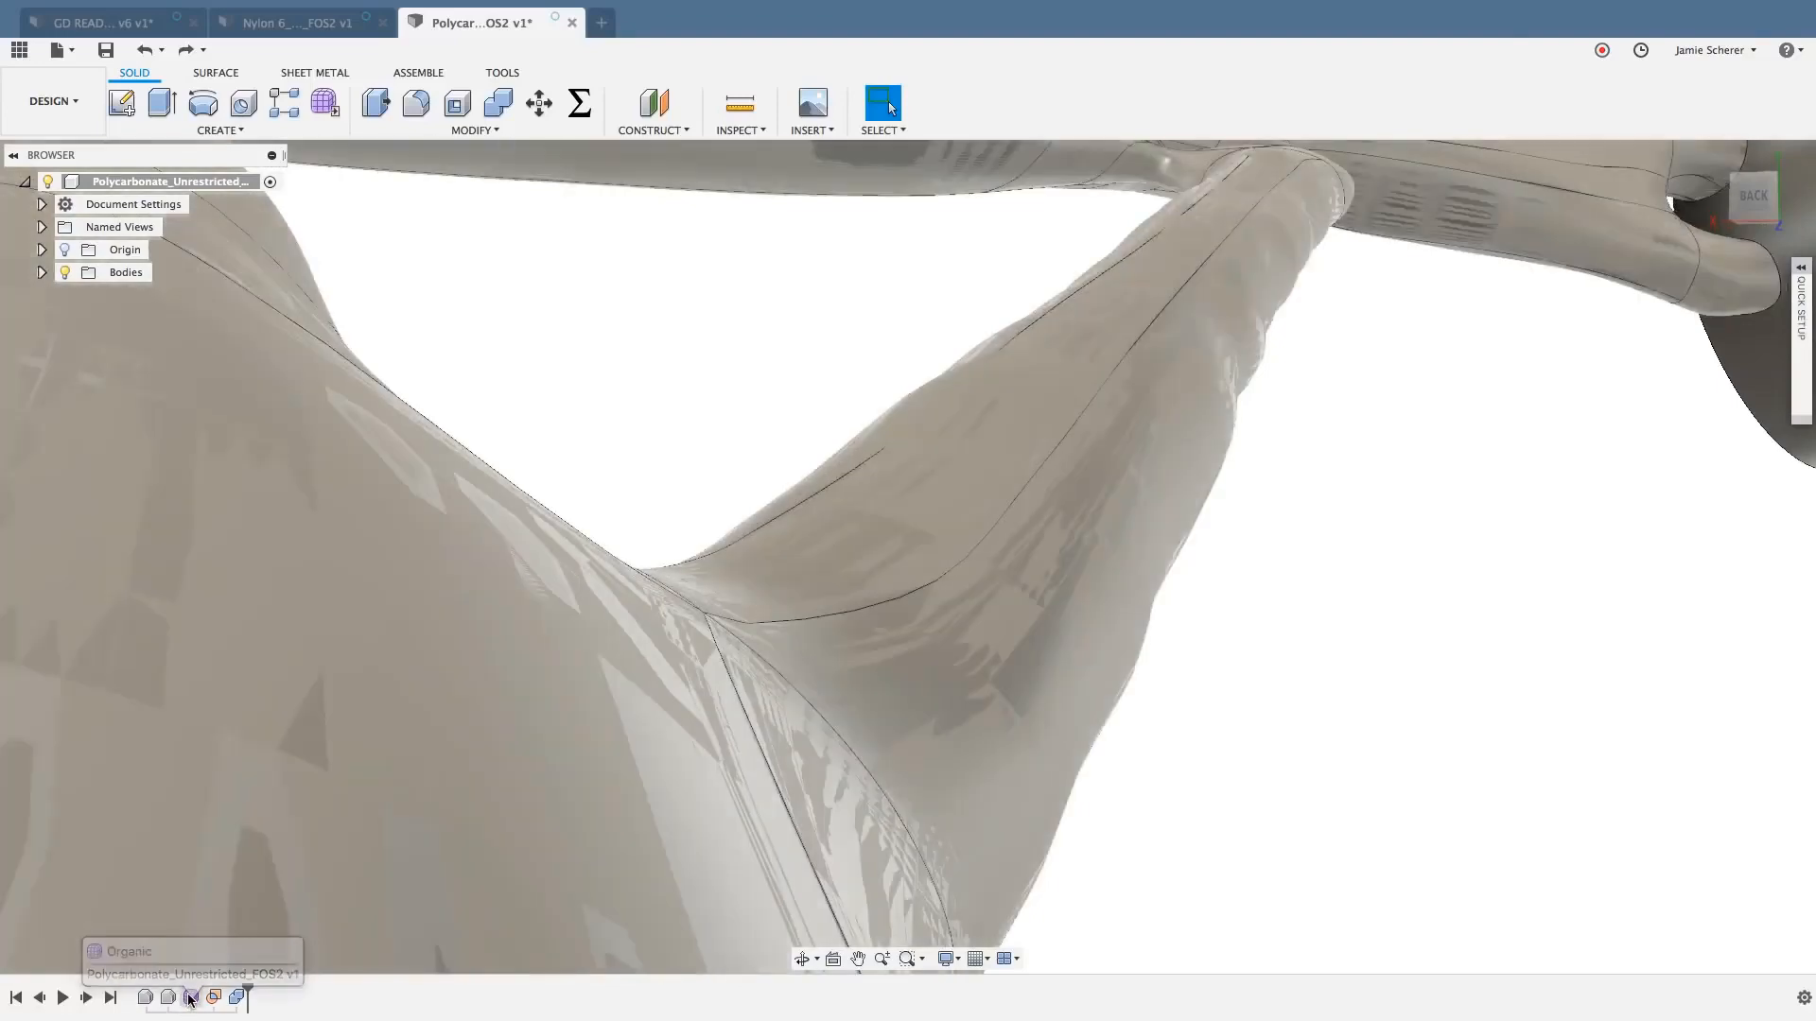
double_click(190, 998)
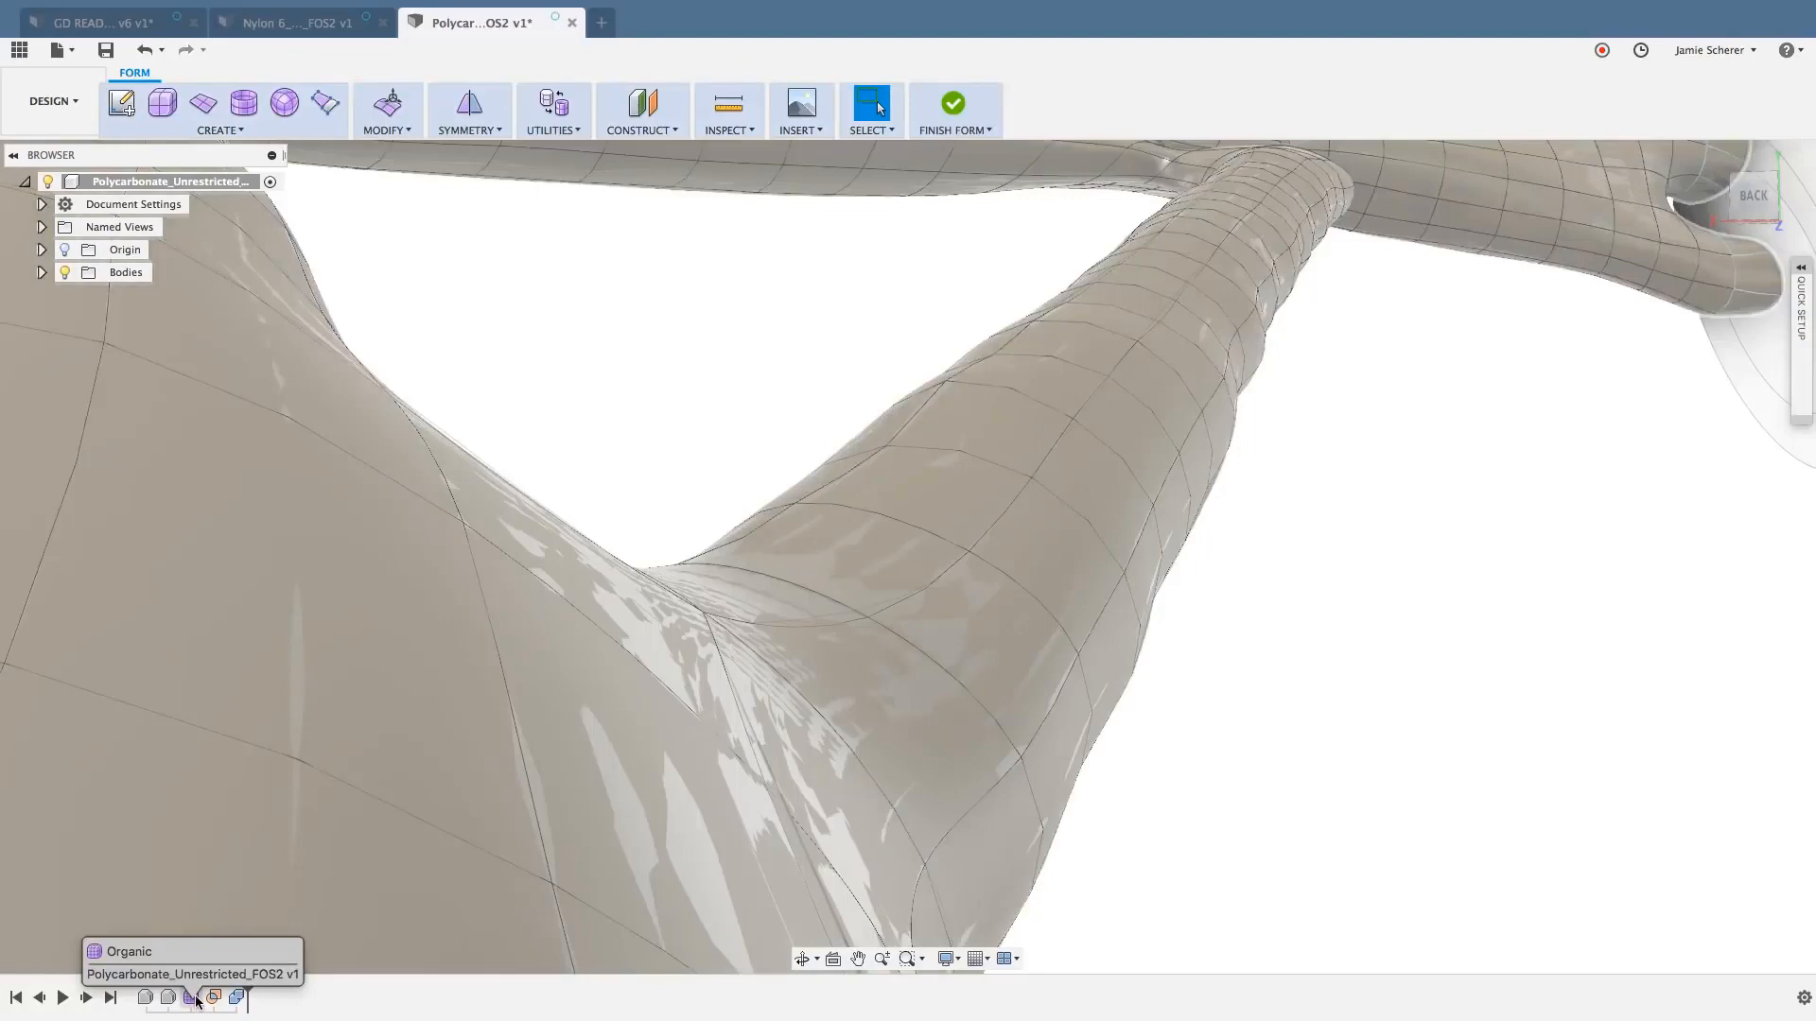
left_click(192, 998)
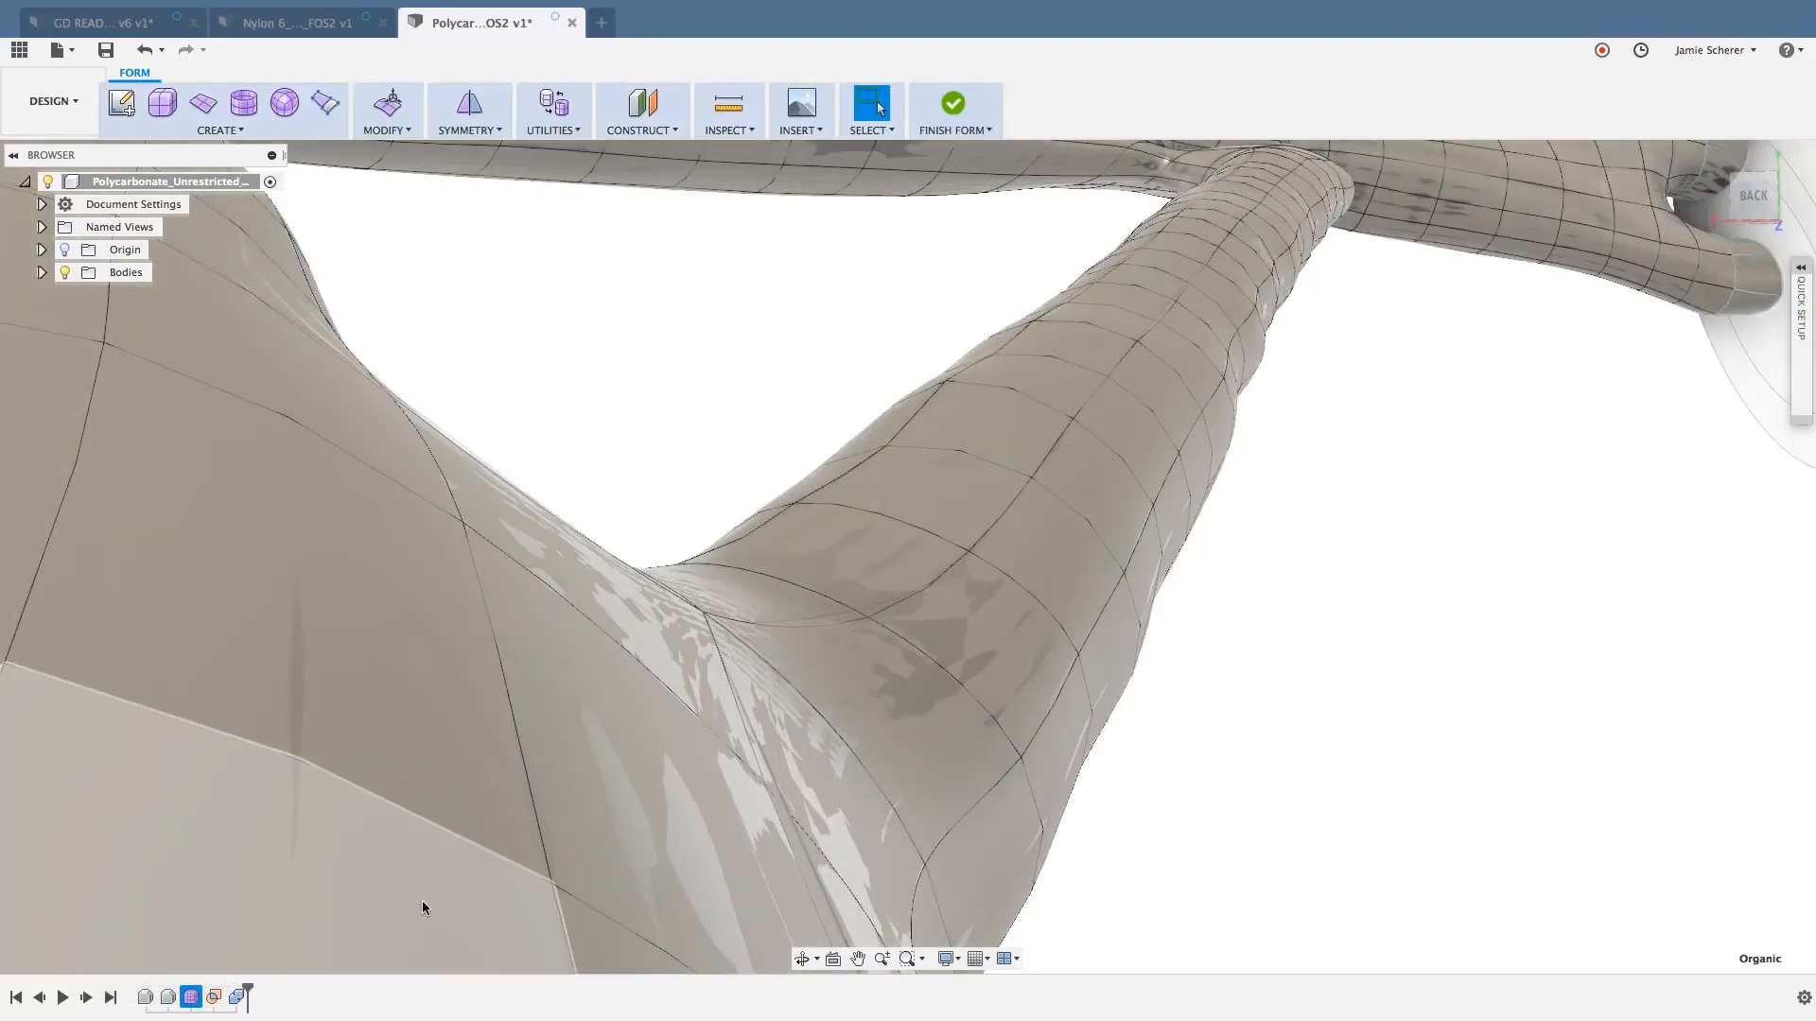
left_click(1447, 539)
scroll(1428, 548, "down", 5)
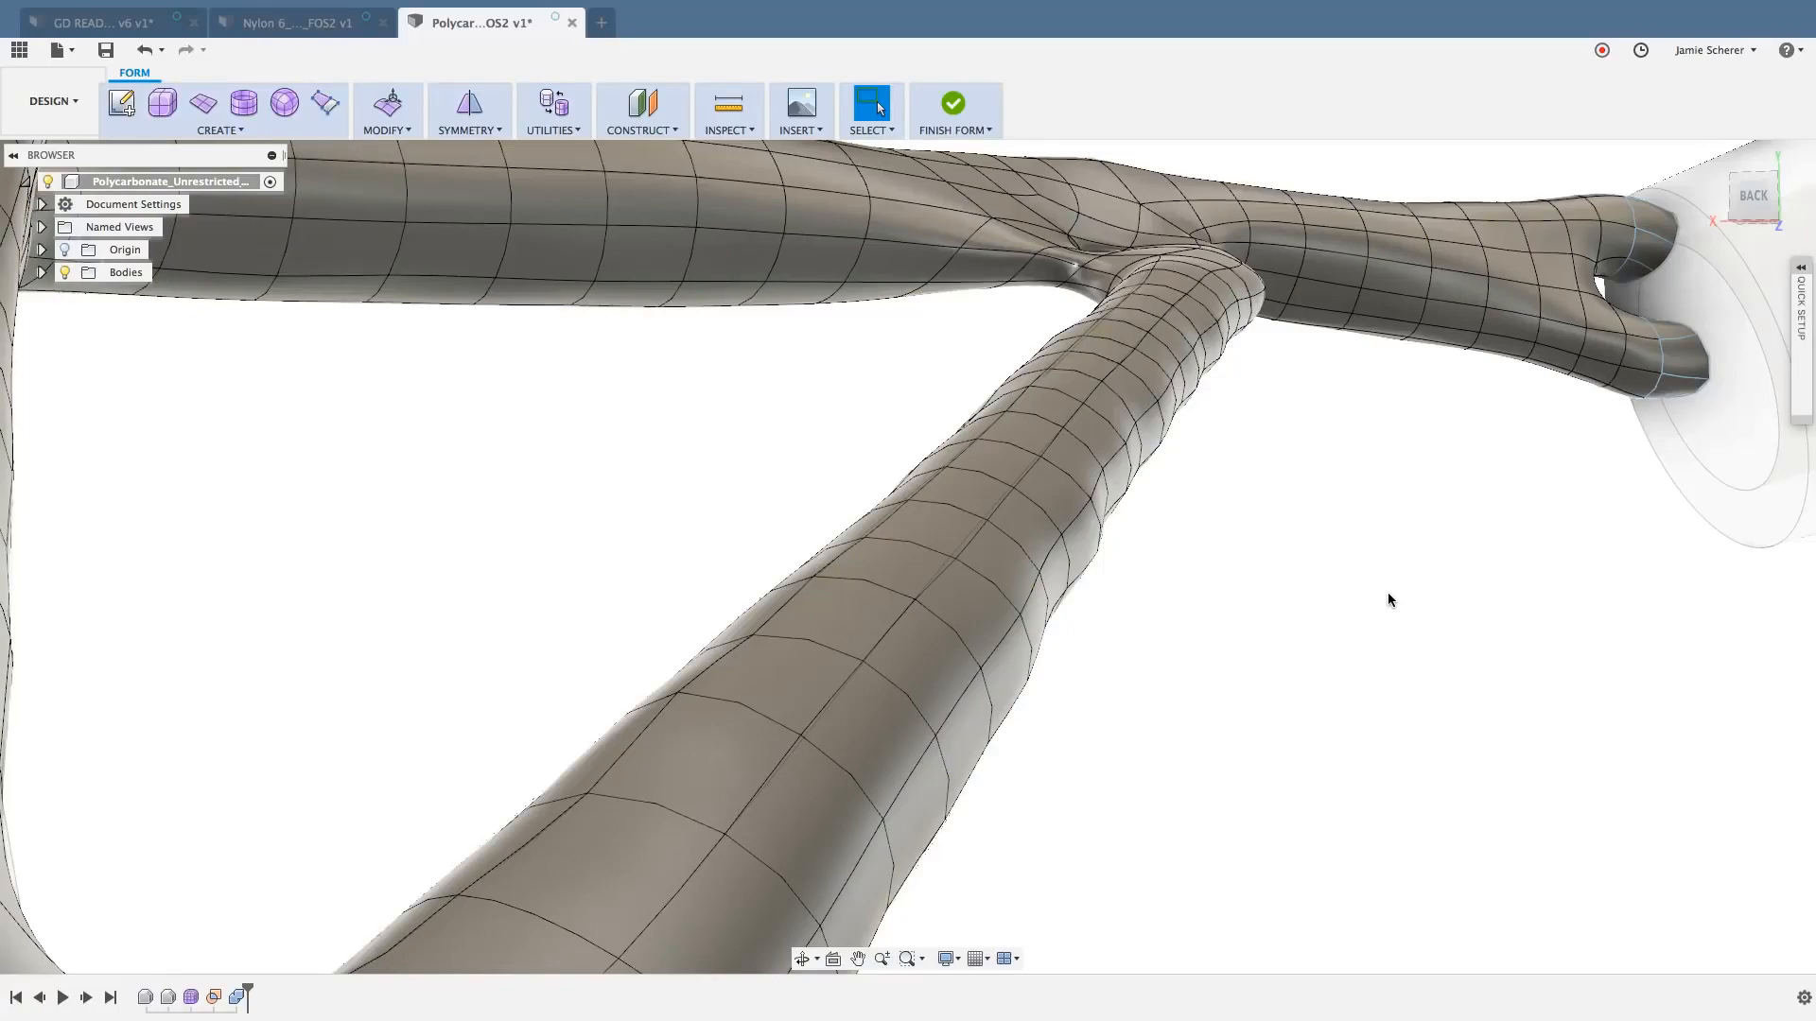
scroll(1401, 583, "down", 2)
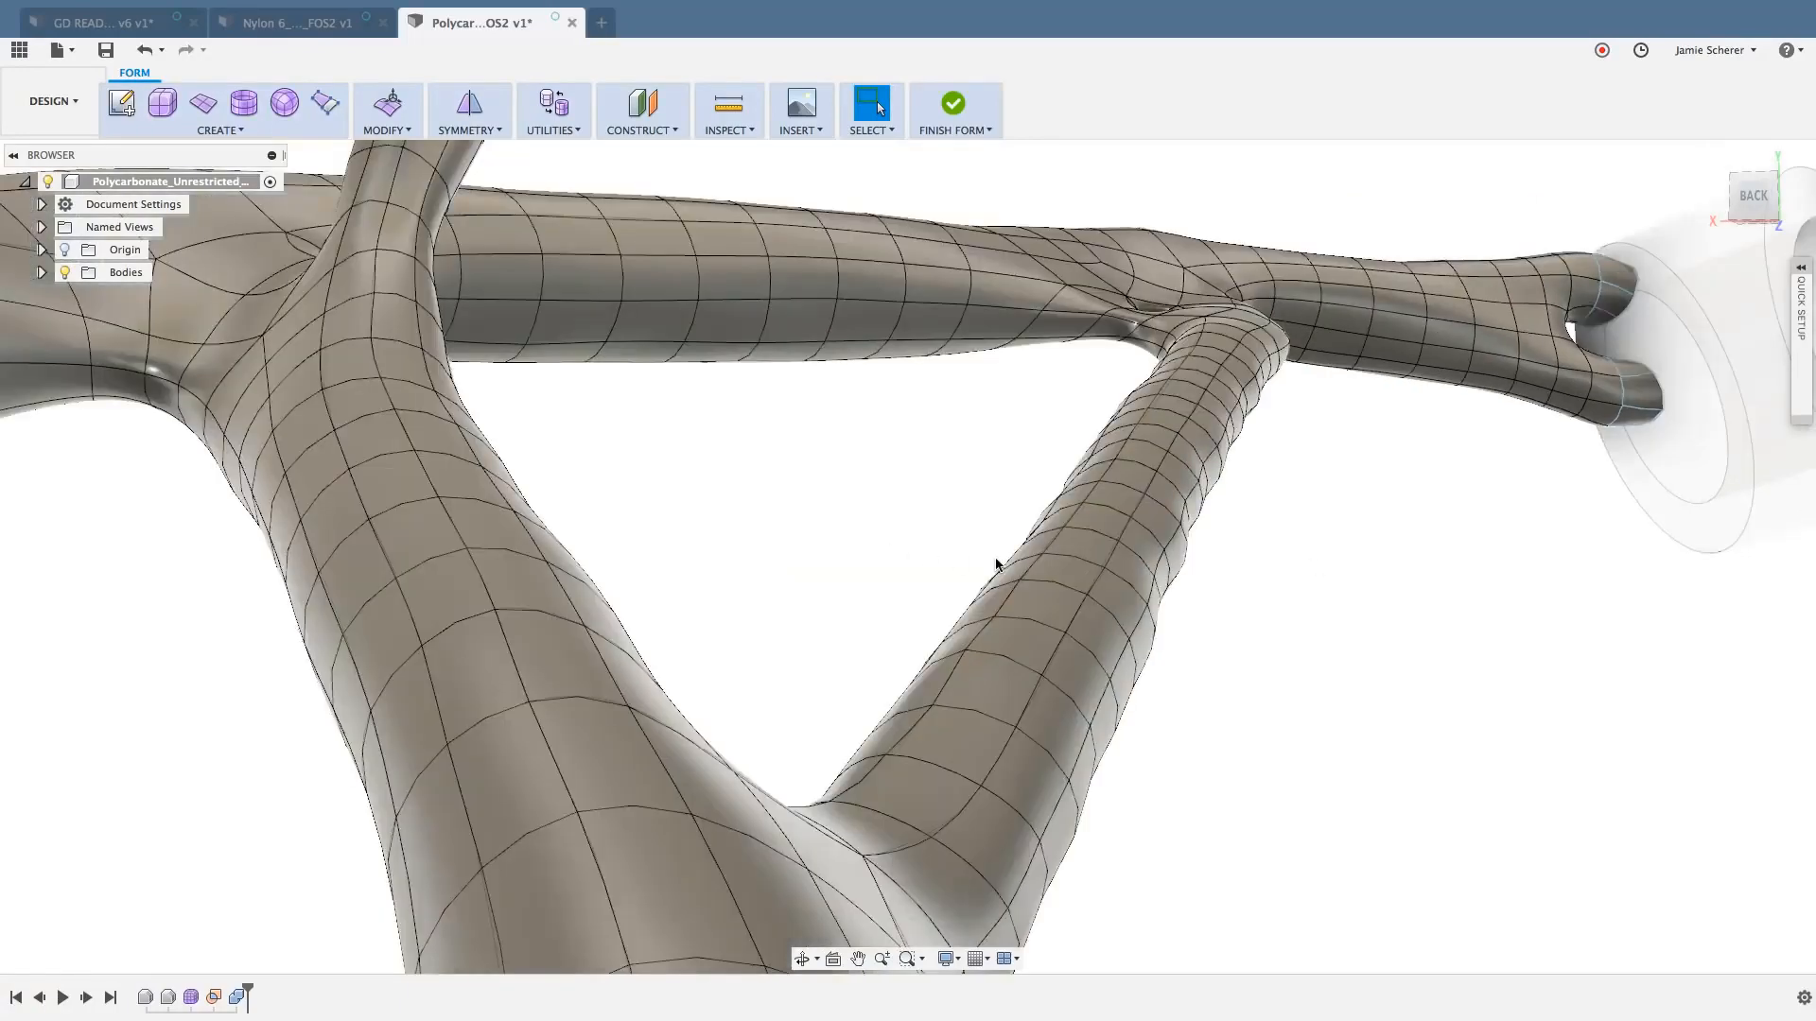
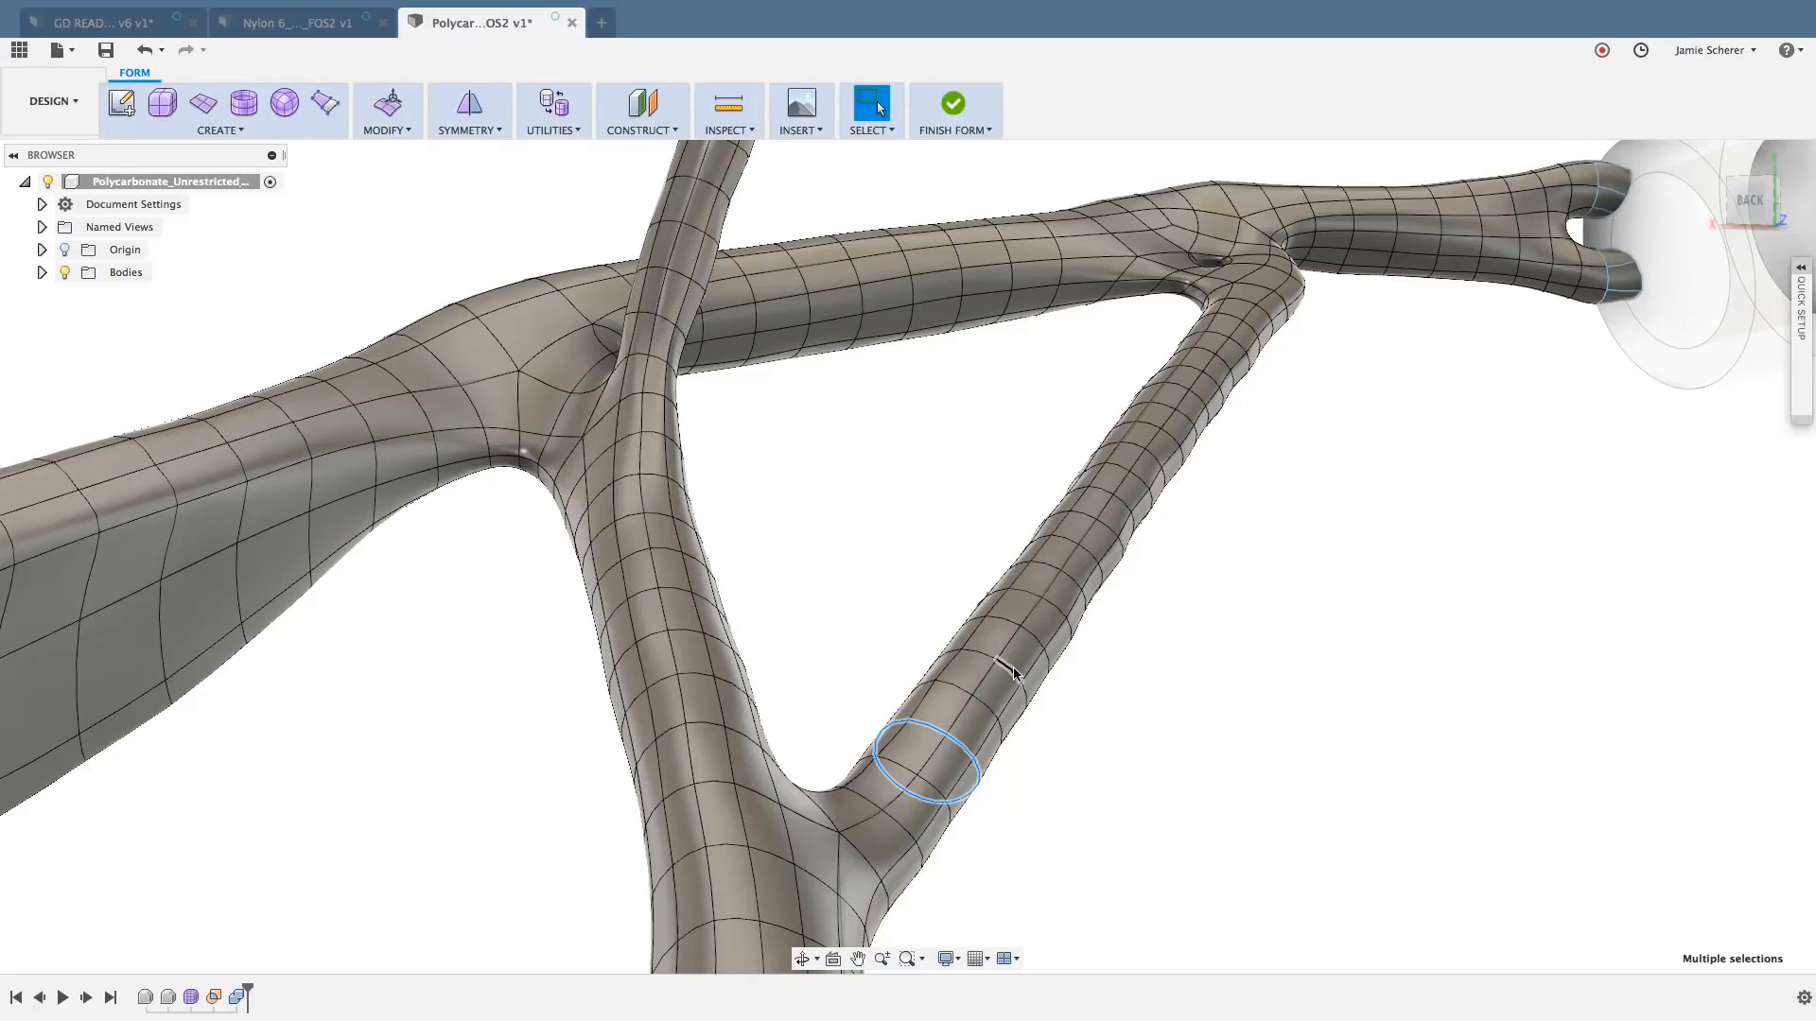
- Clear the edge loop selection, then select the whole T-spline body from a face of the slender strut and clear it again
left_click(1125, 717)
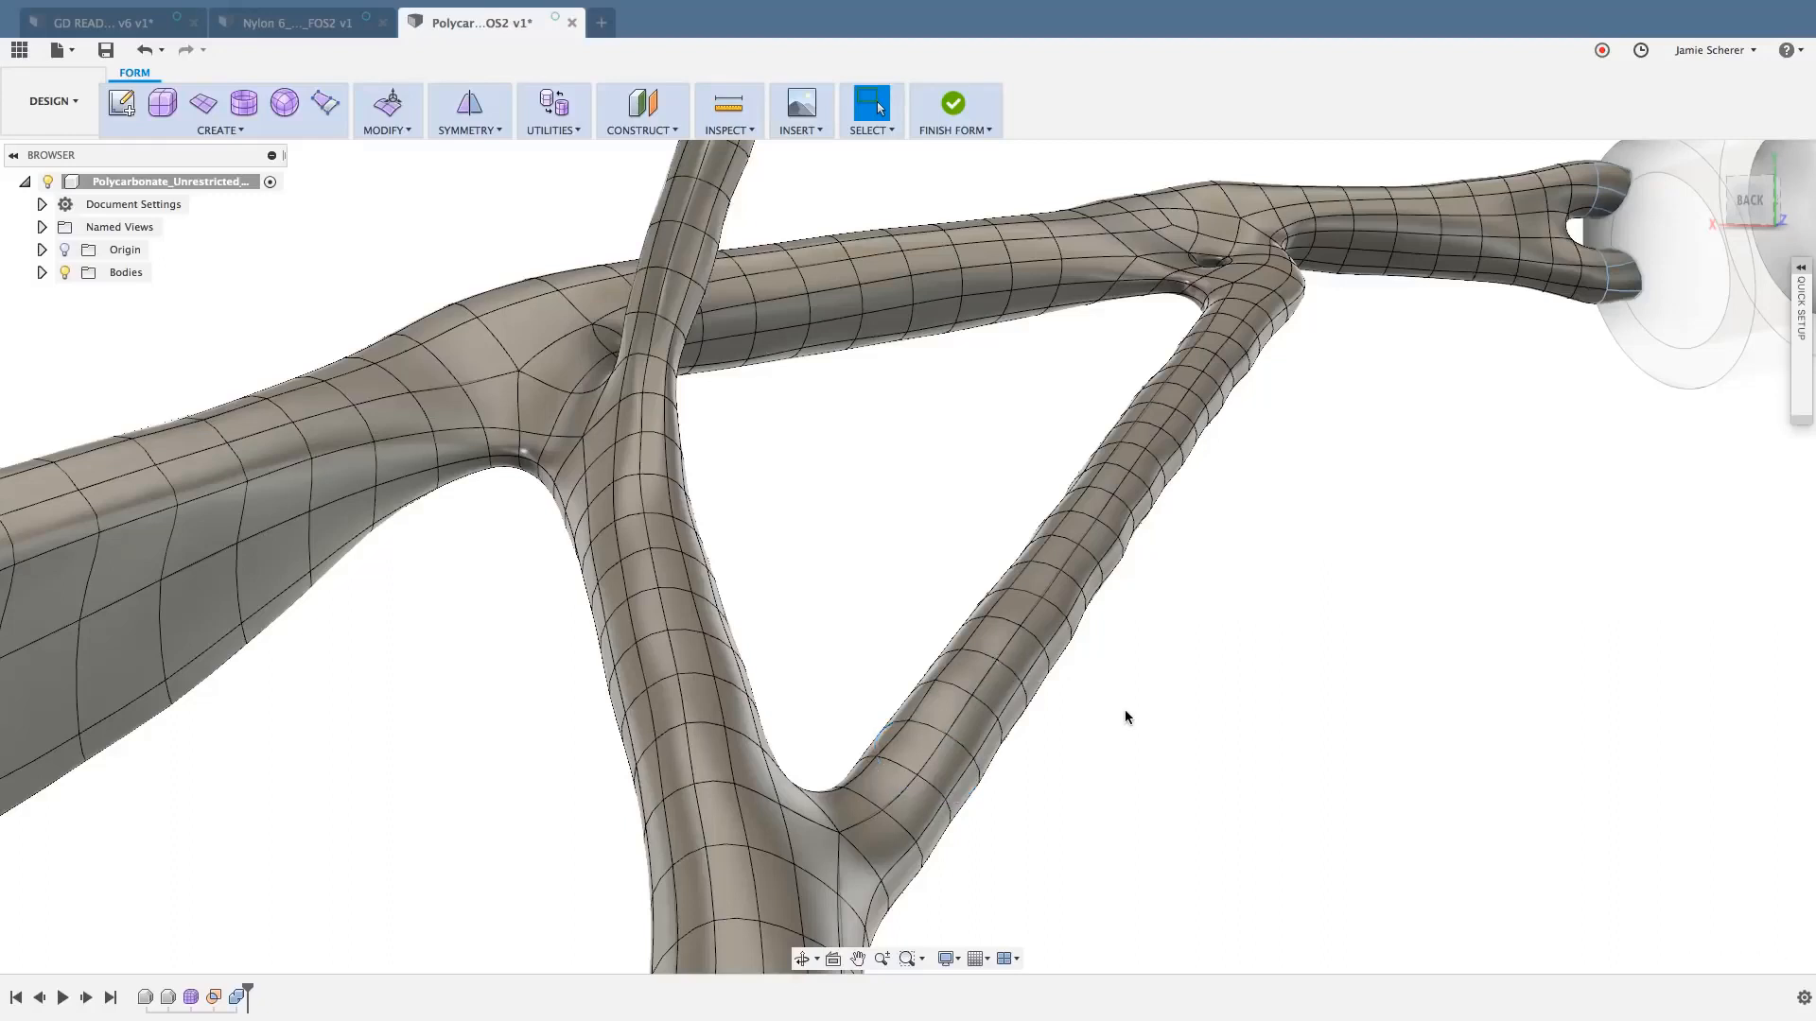
double_click(1022, 657)
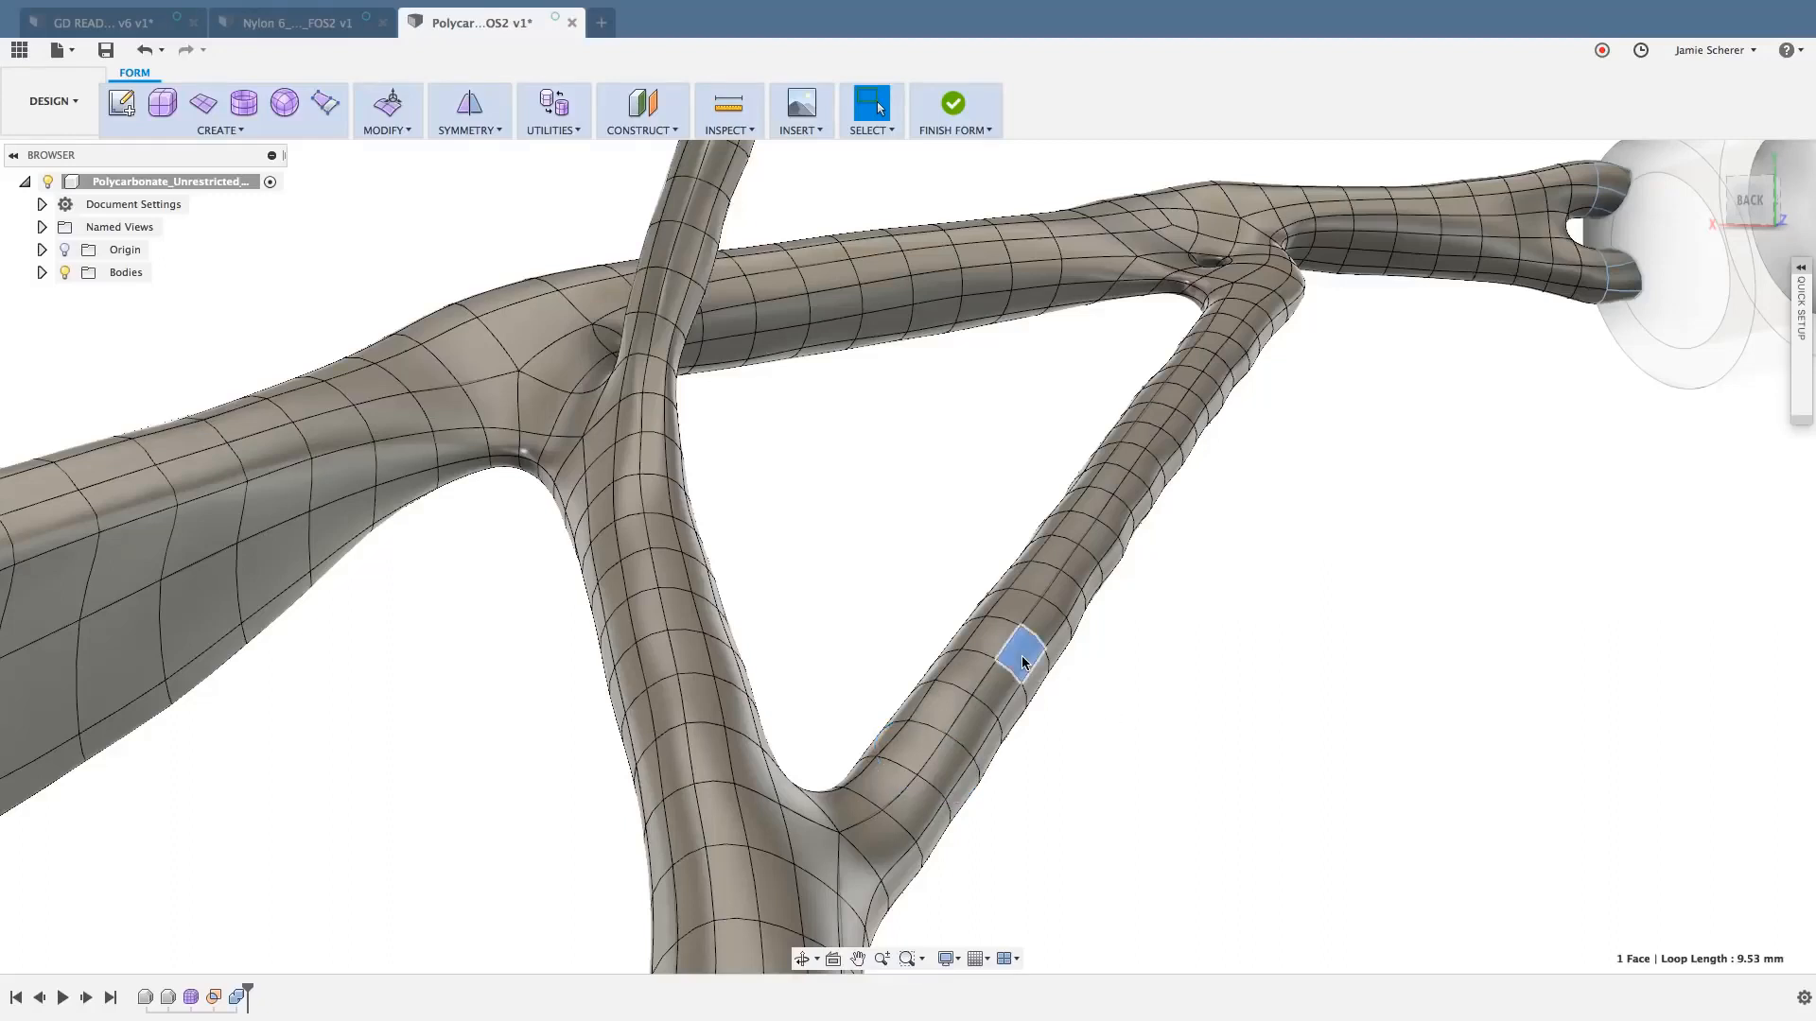
left_click(1330, 683)
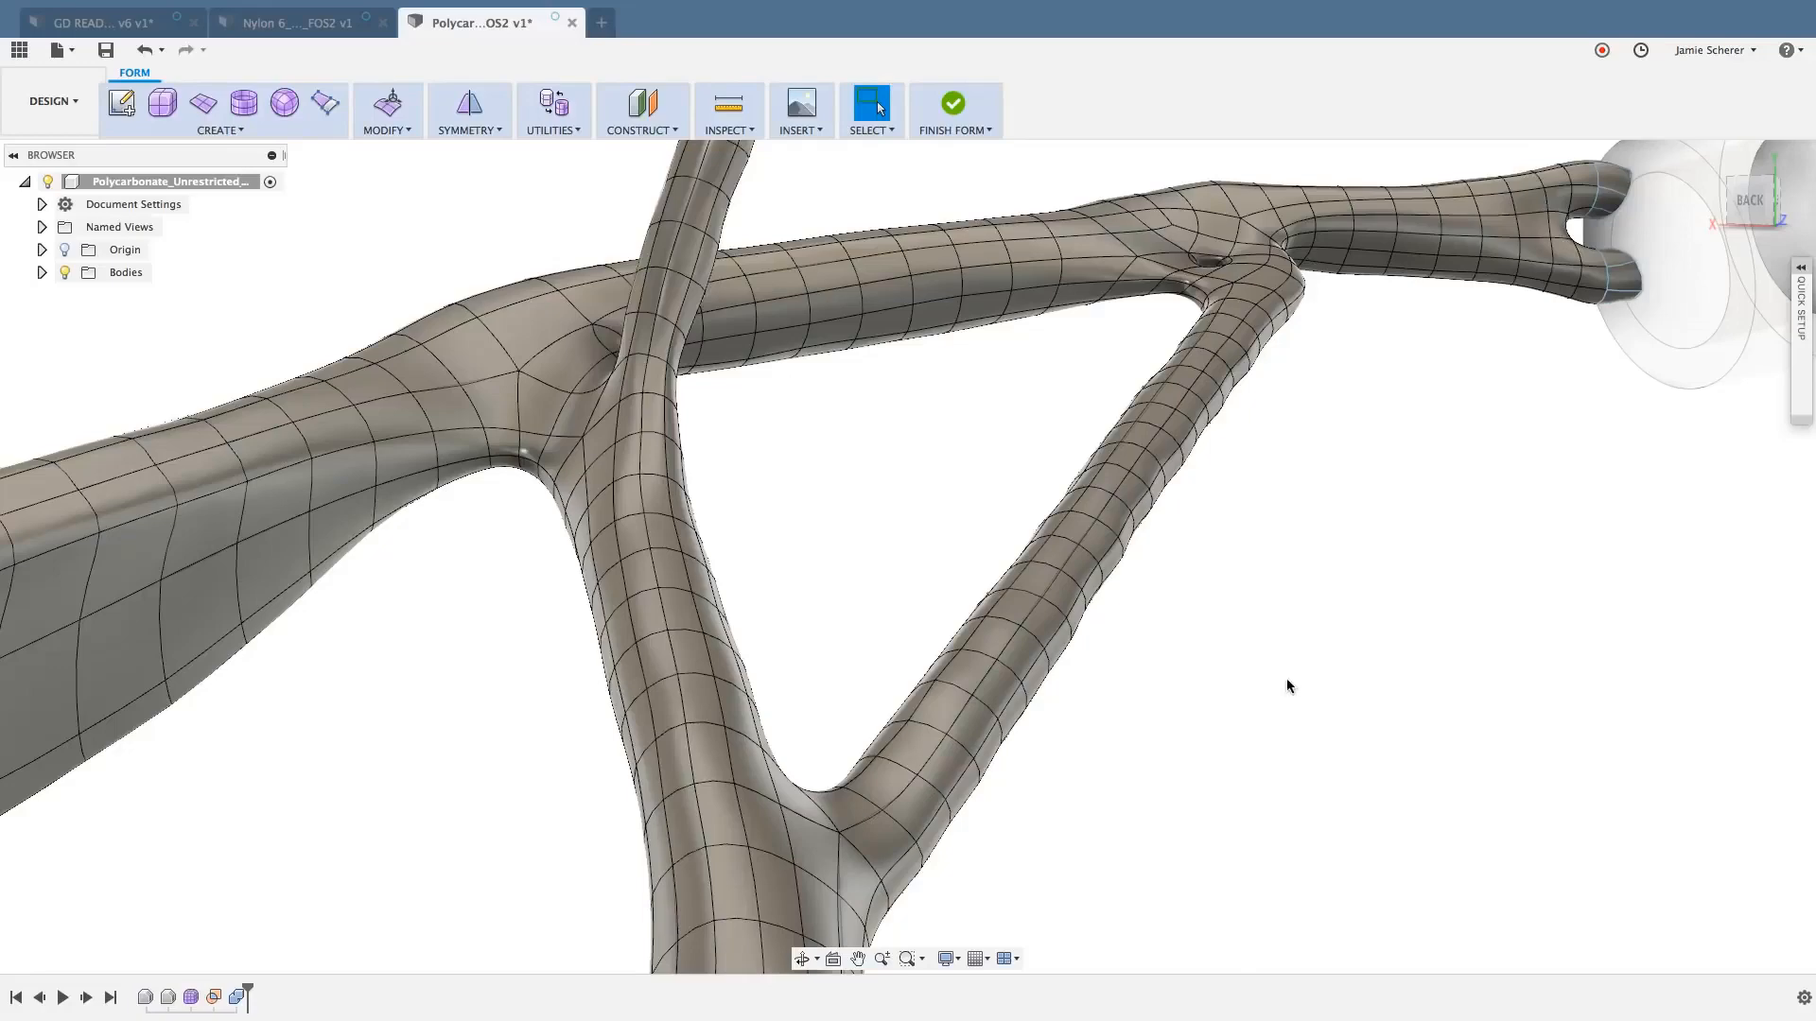
double_click(1040, 621)
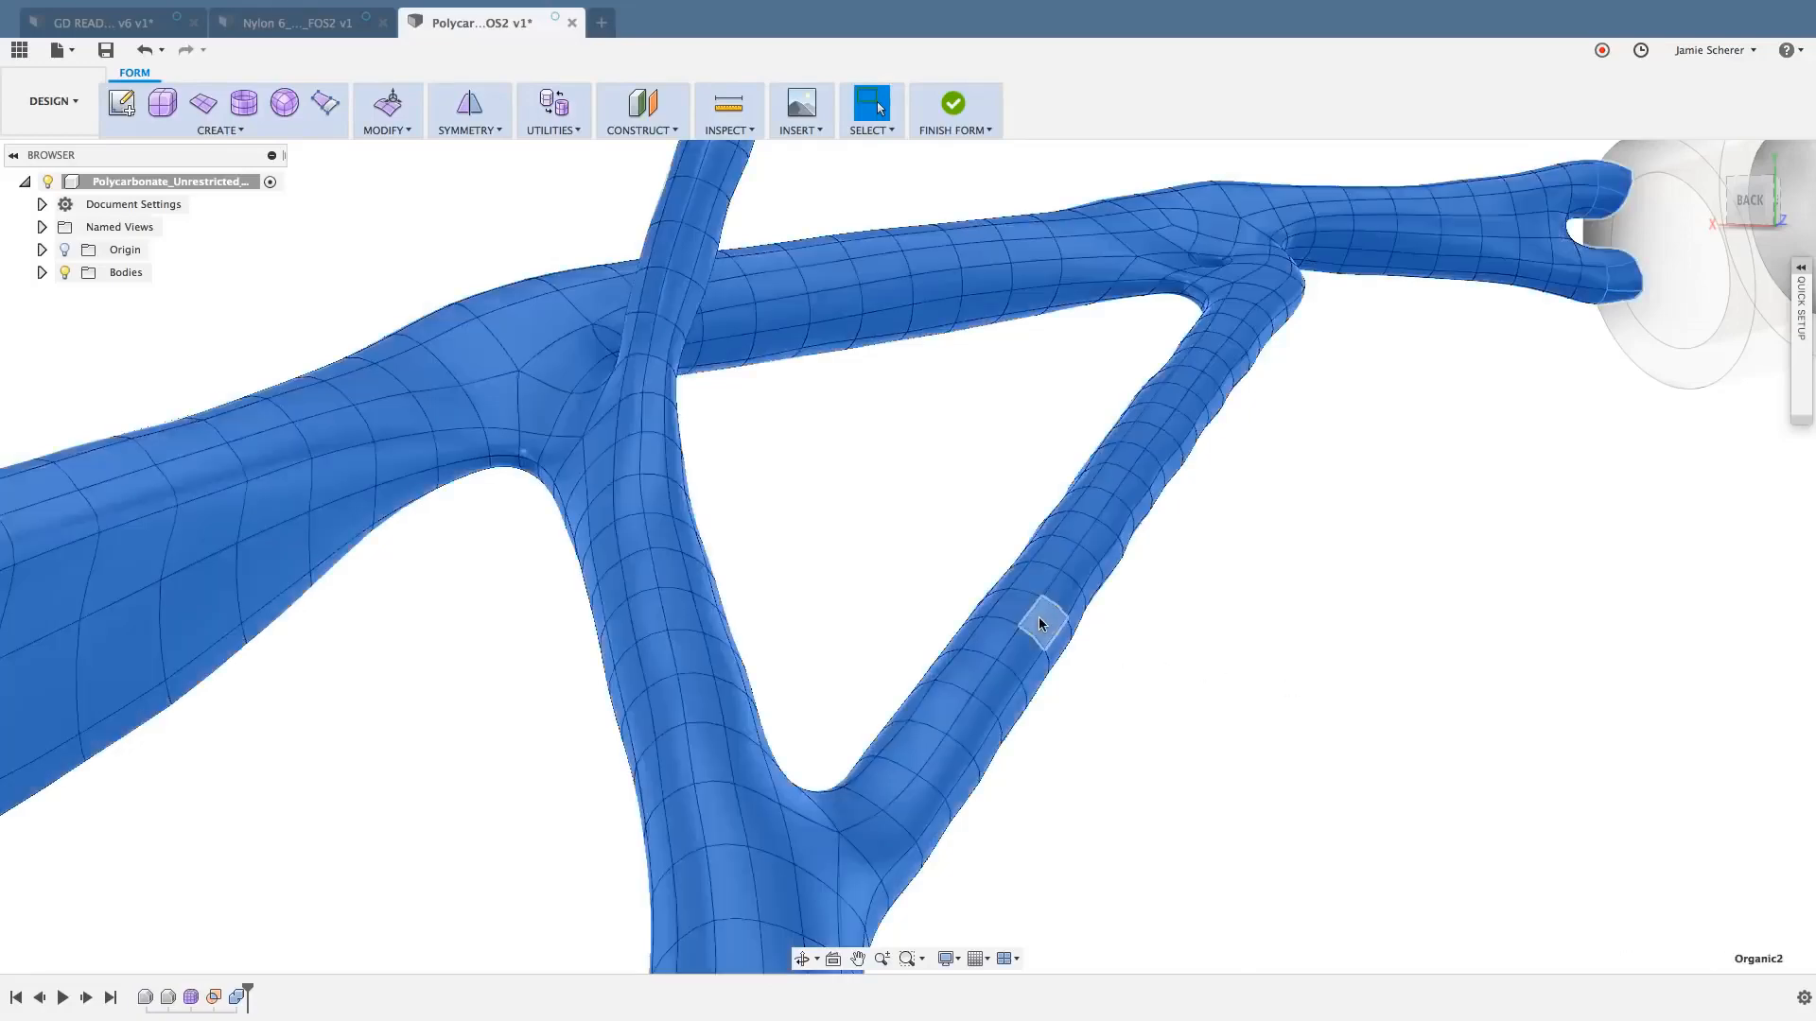
left_click(1158, 692)
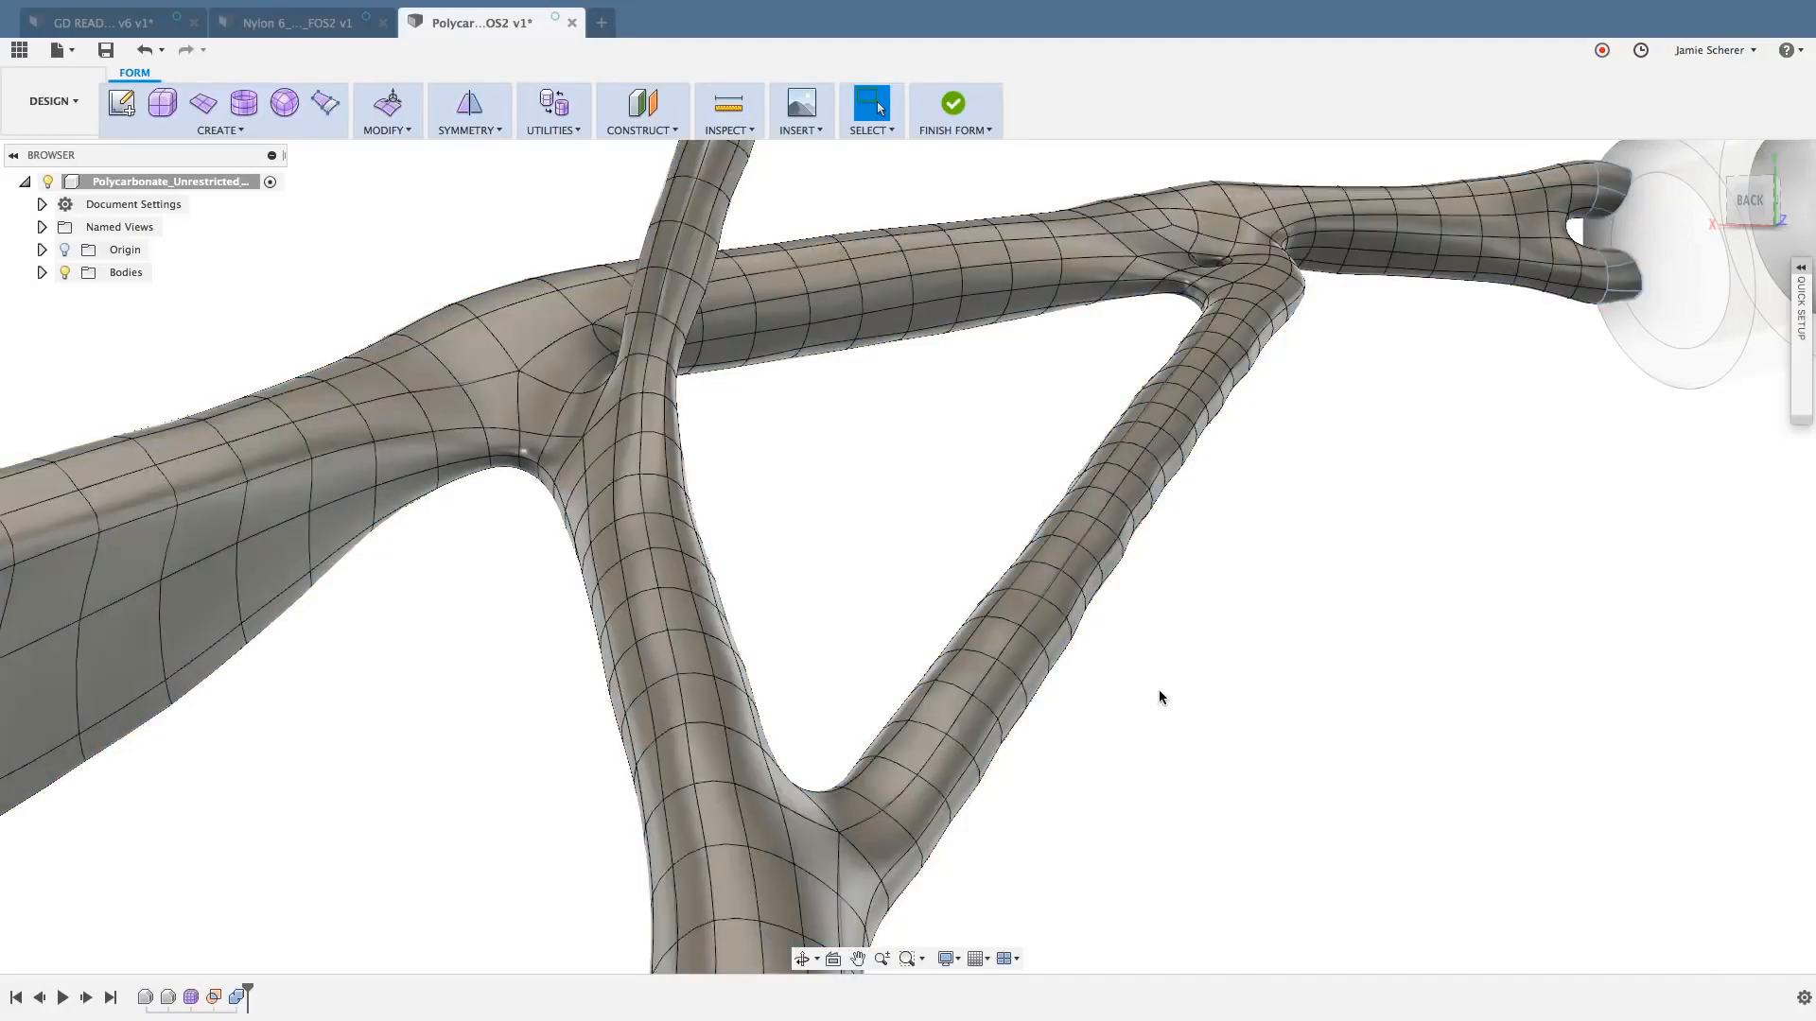
- Try selecting a lengthwise edge loop along the slender strut and a ring loop around it, clearing each selection
double_click(955, 726)
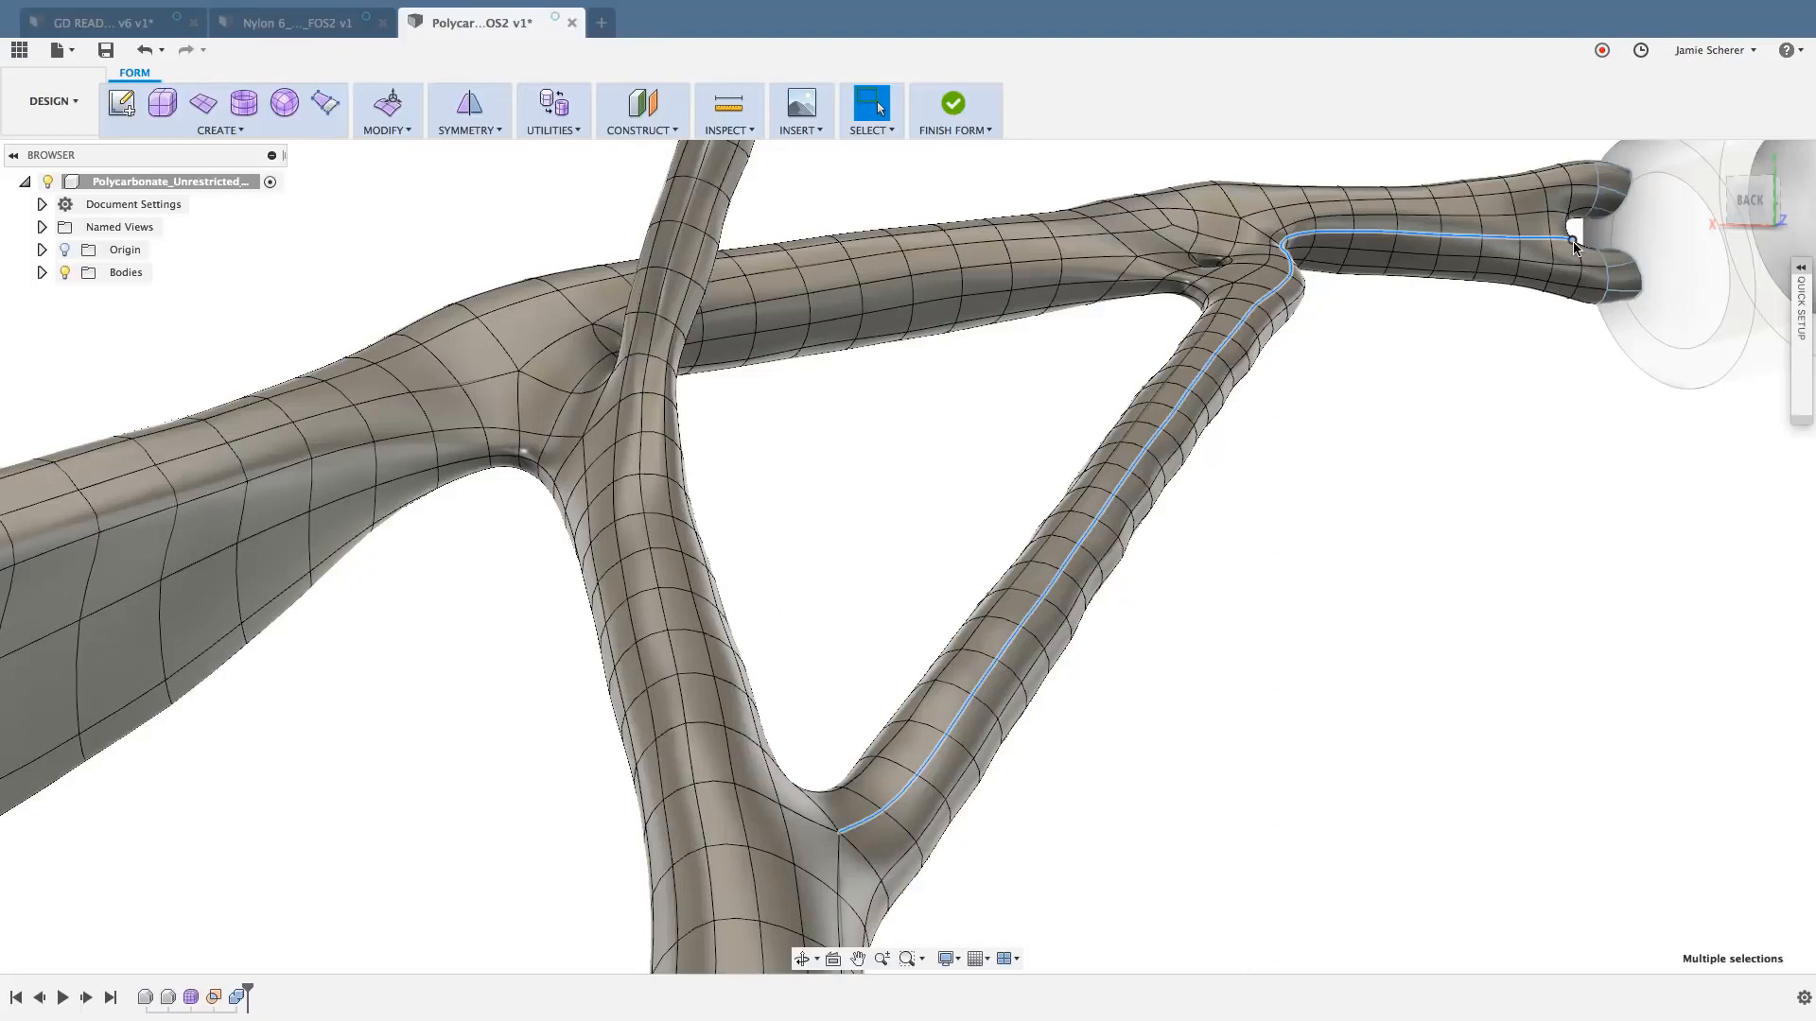
left_click(1230, 546)
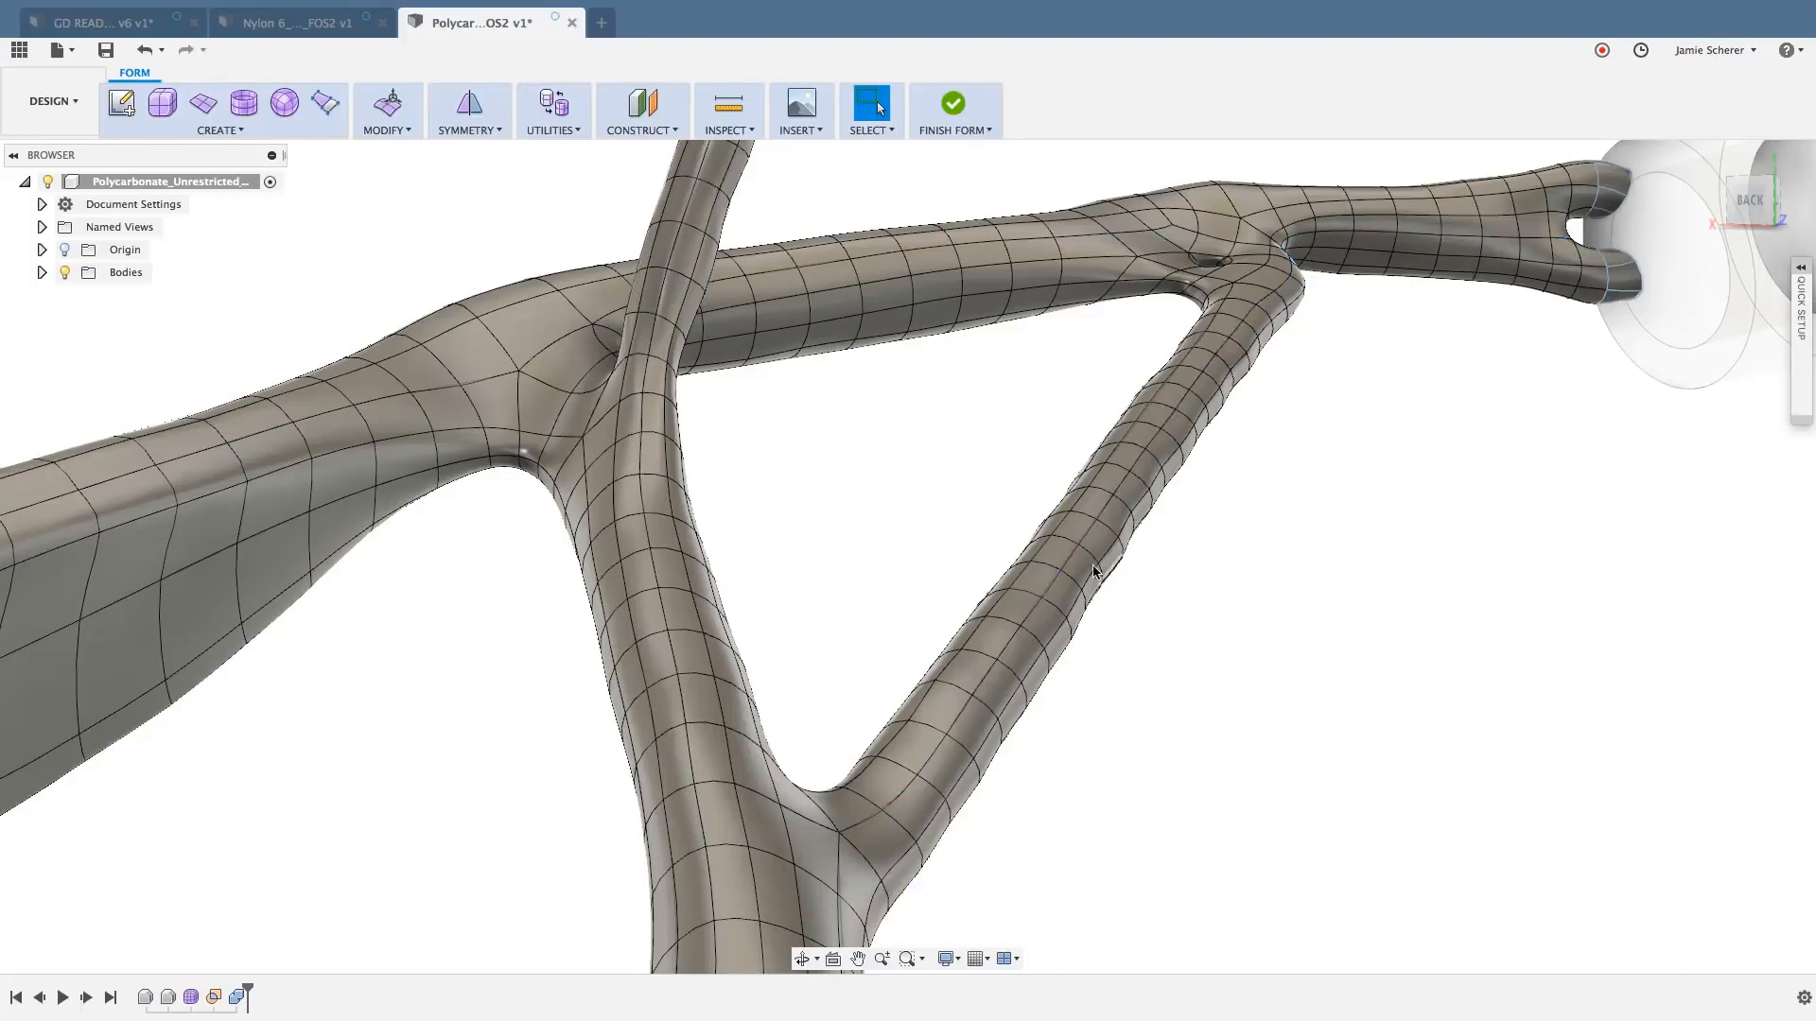
double_click(1045, 567)
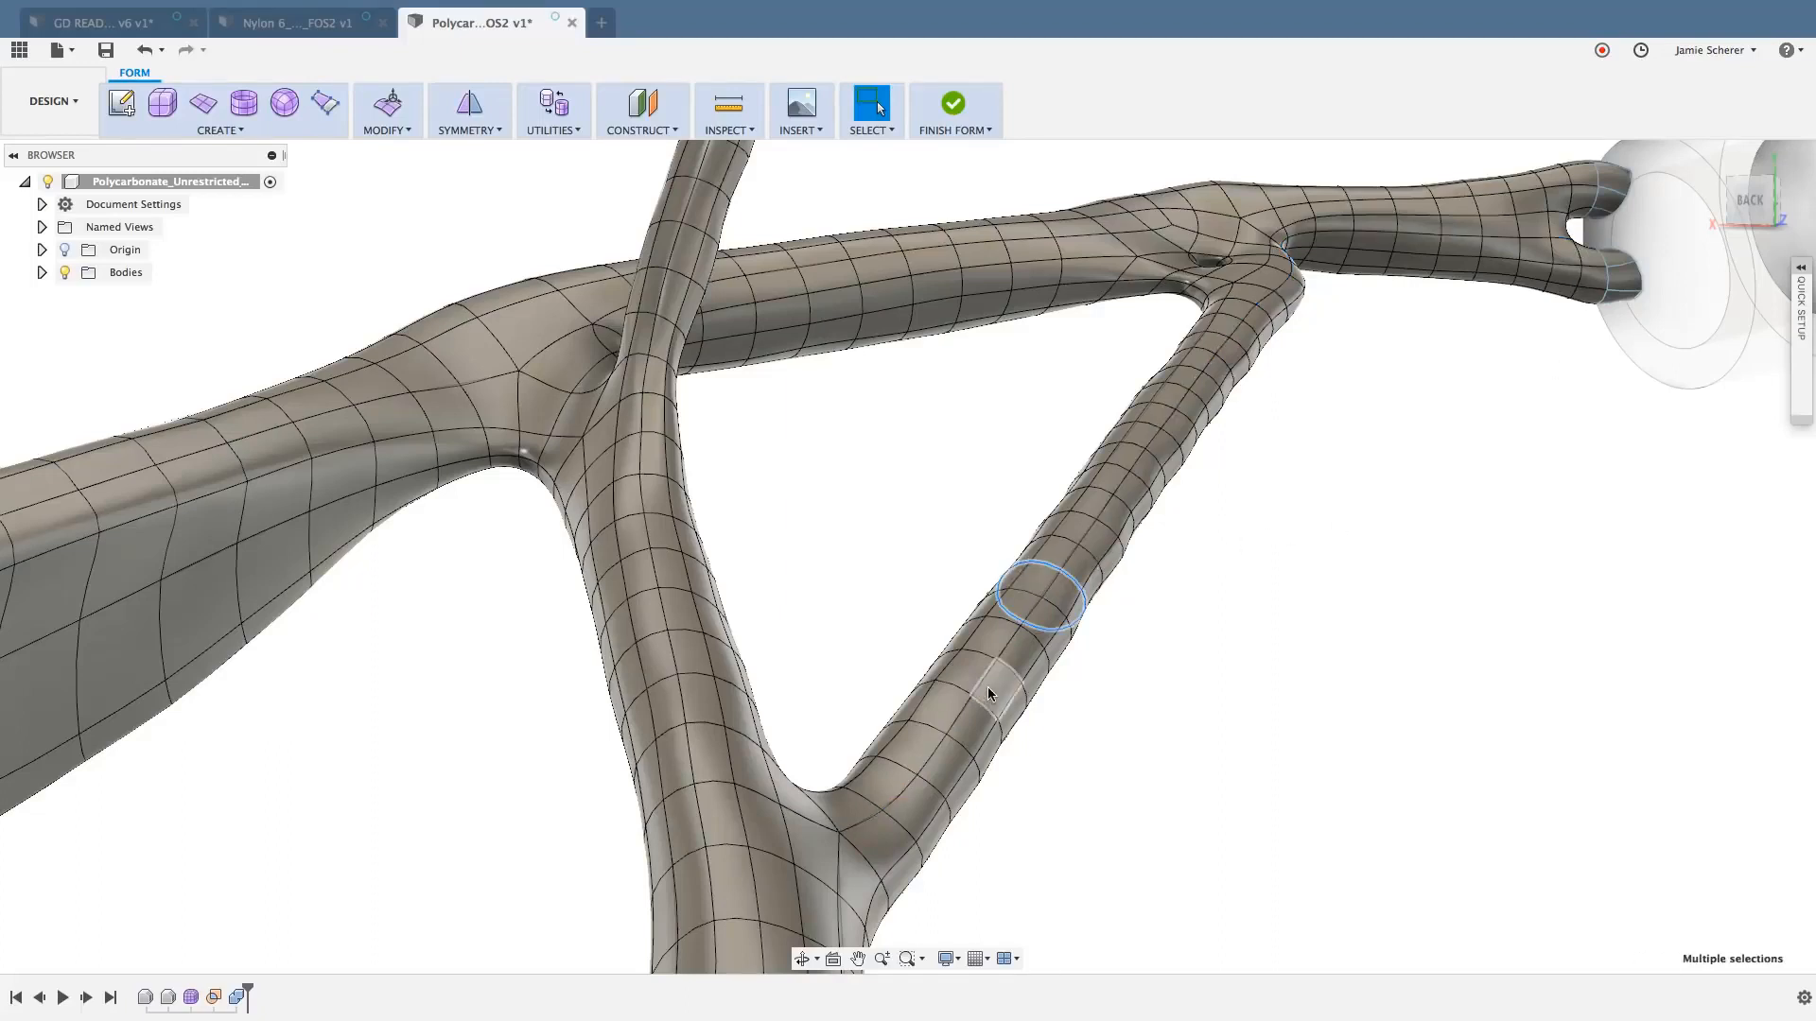
left_click(1082, 779)
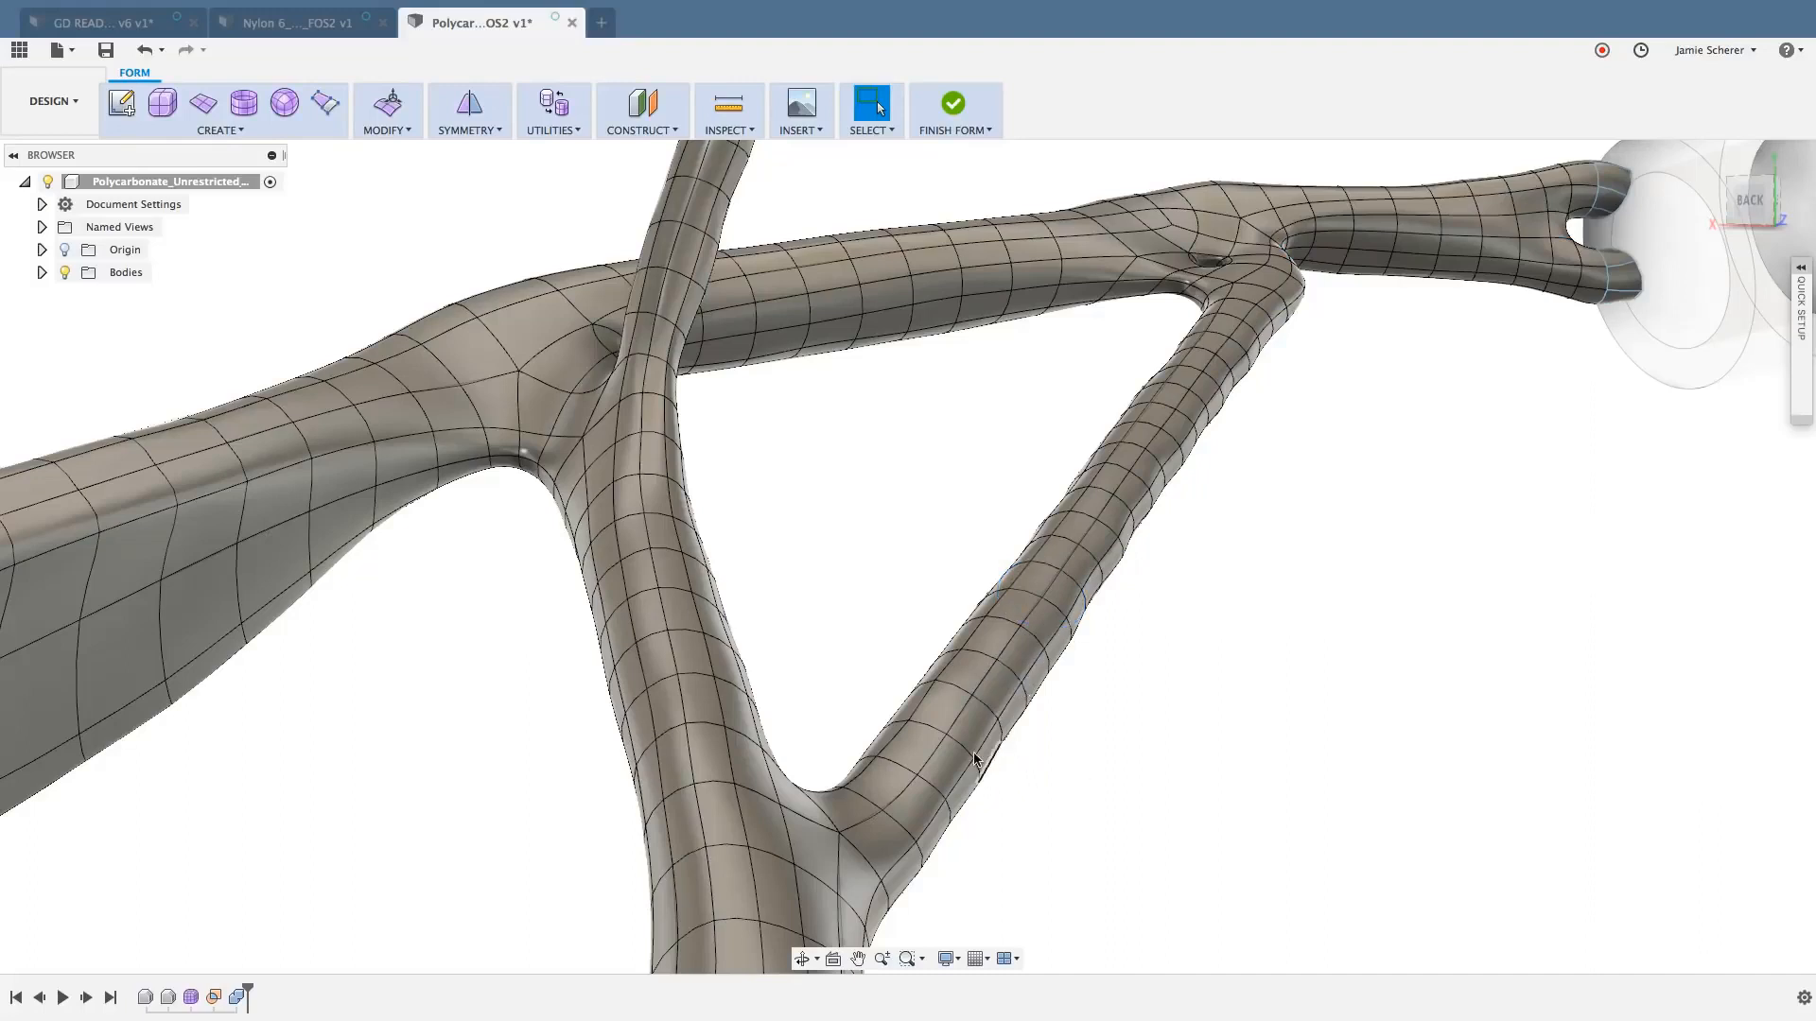
- Delete nine alternate edge loops around the slender diagonal strut to thin out its T-spline mesh
double_click(927, 735)
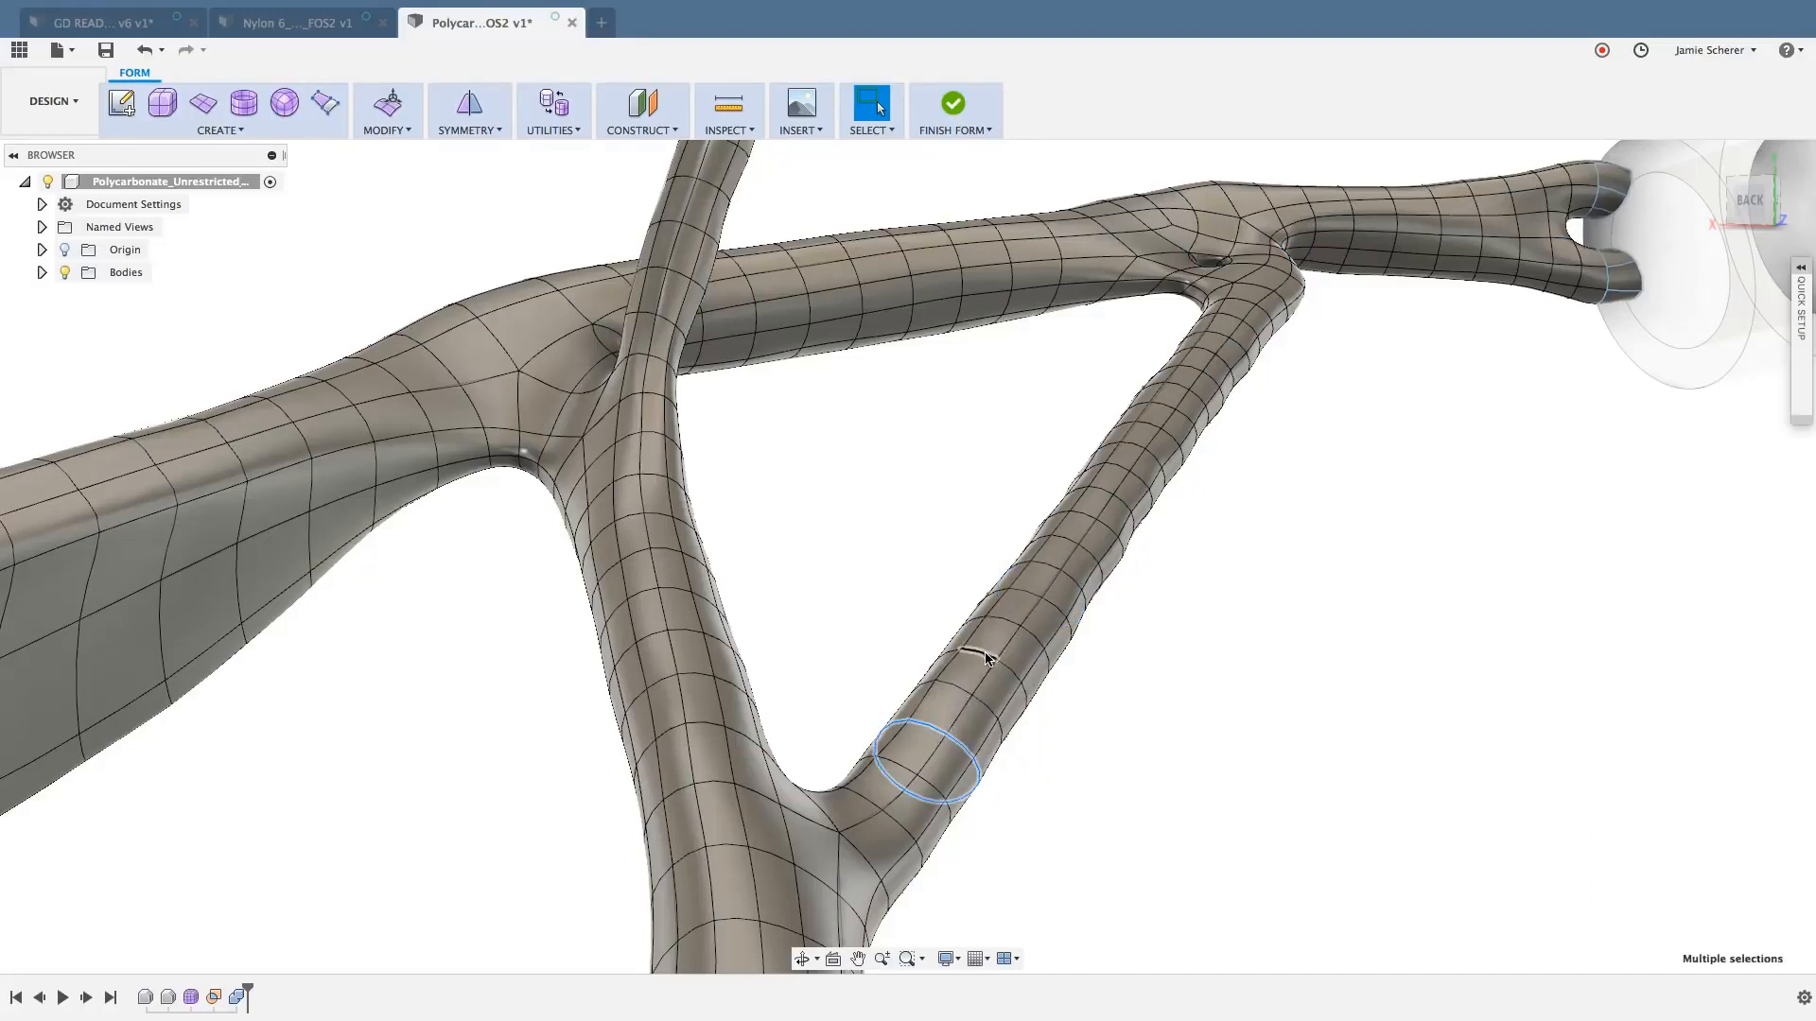
double_click(983, 654, "shift")
double_click(1021, 596, "shift")
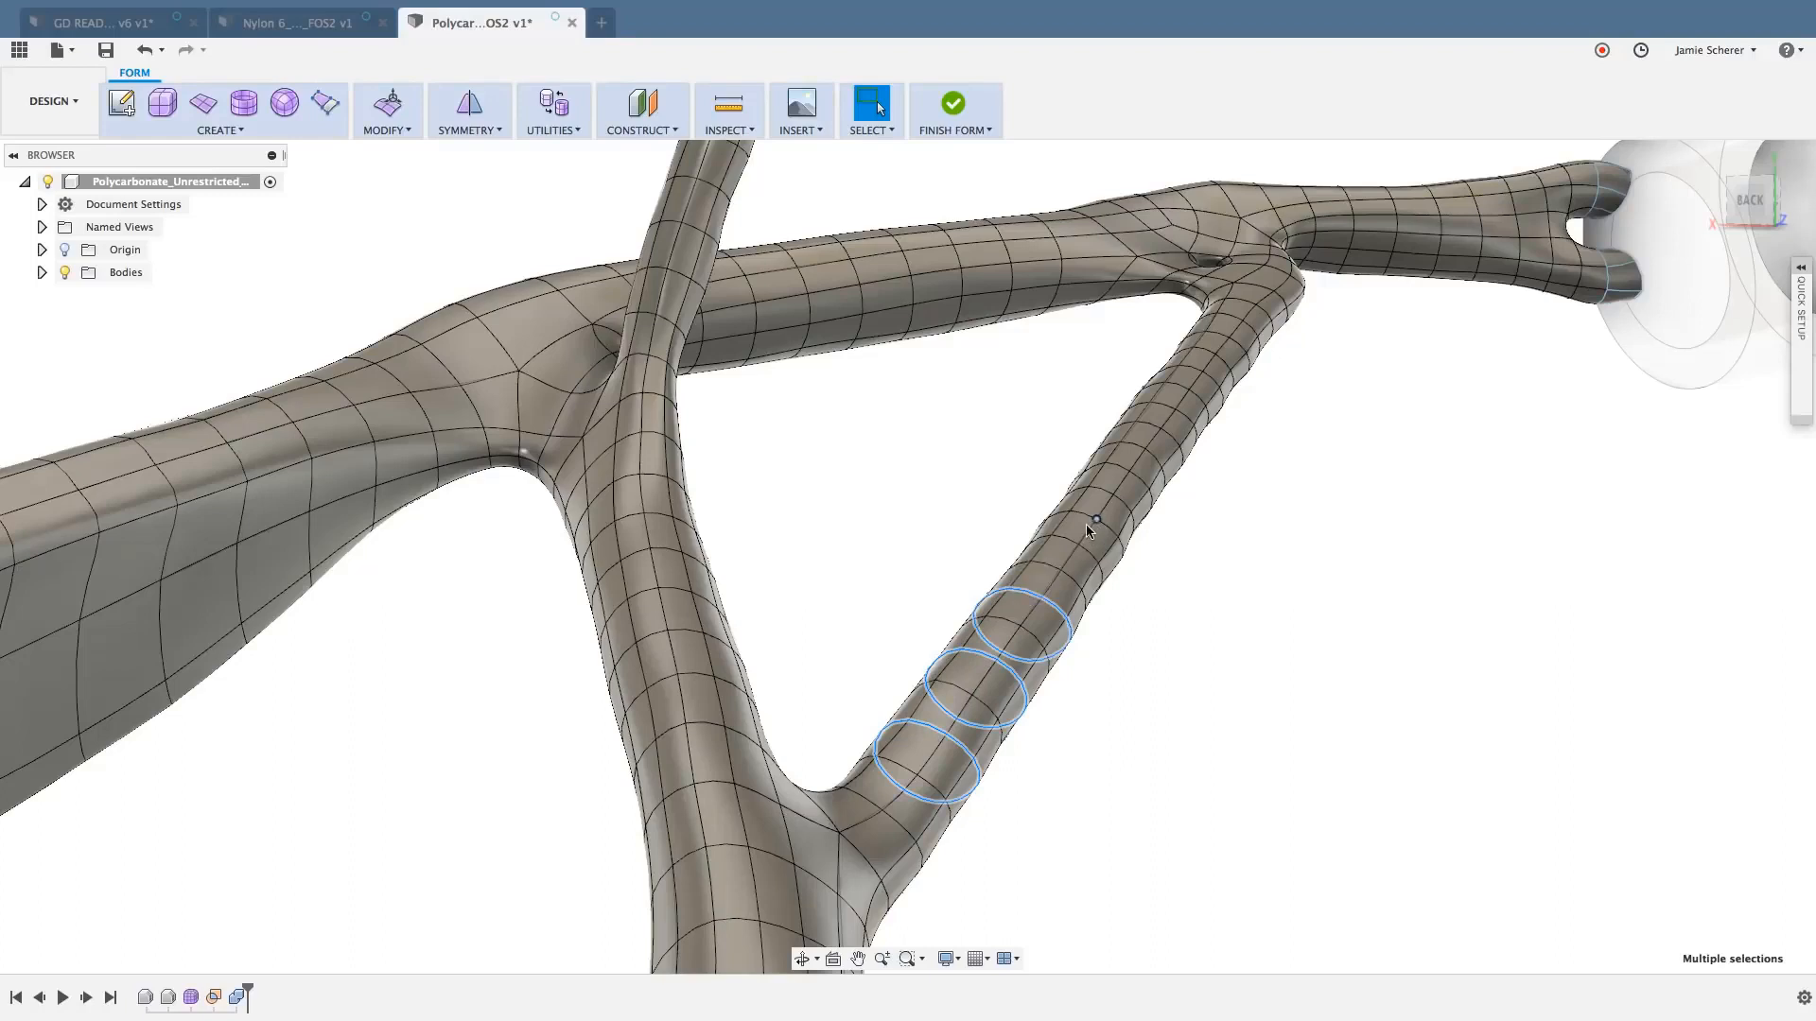
double_click(1066, 540, "shift")
double_click(1132, 450, "shift")
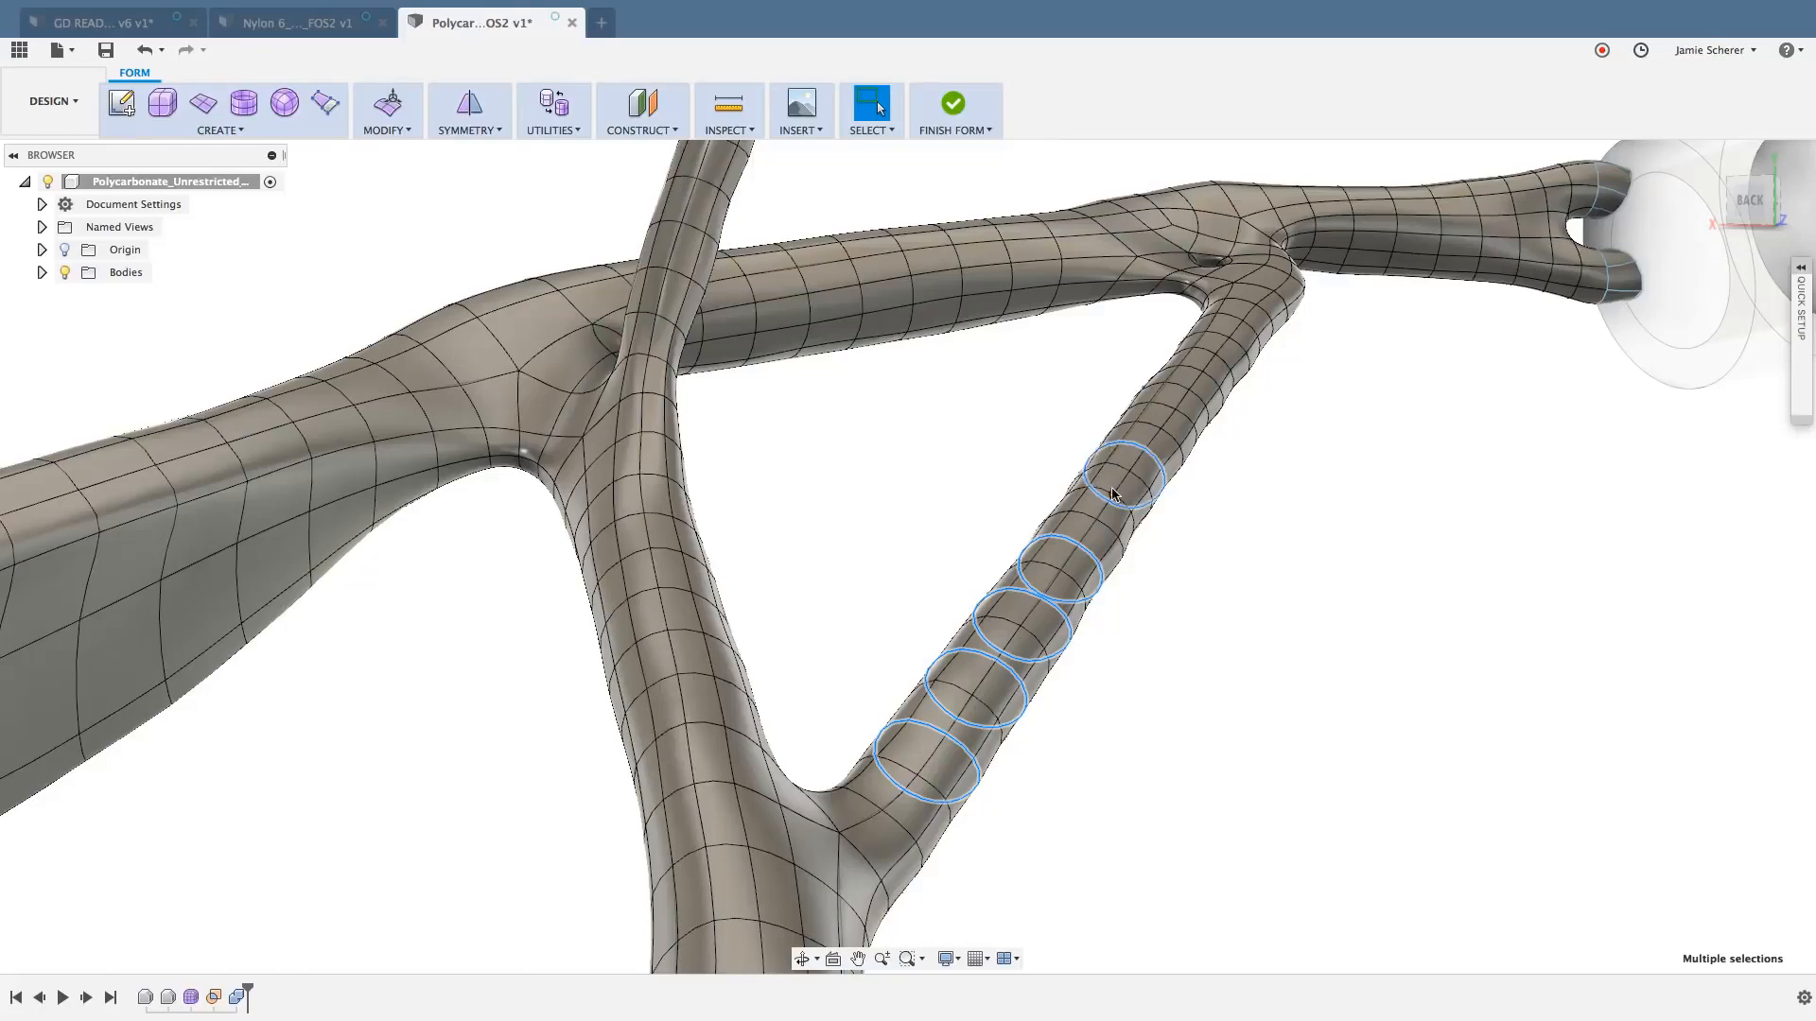
scroll(1134, 523, "up", 5)
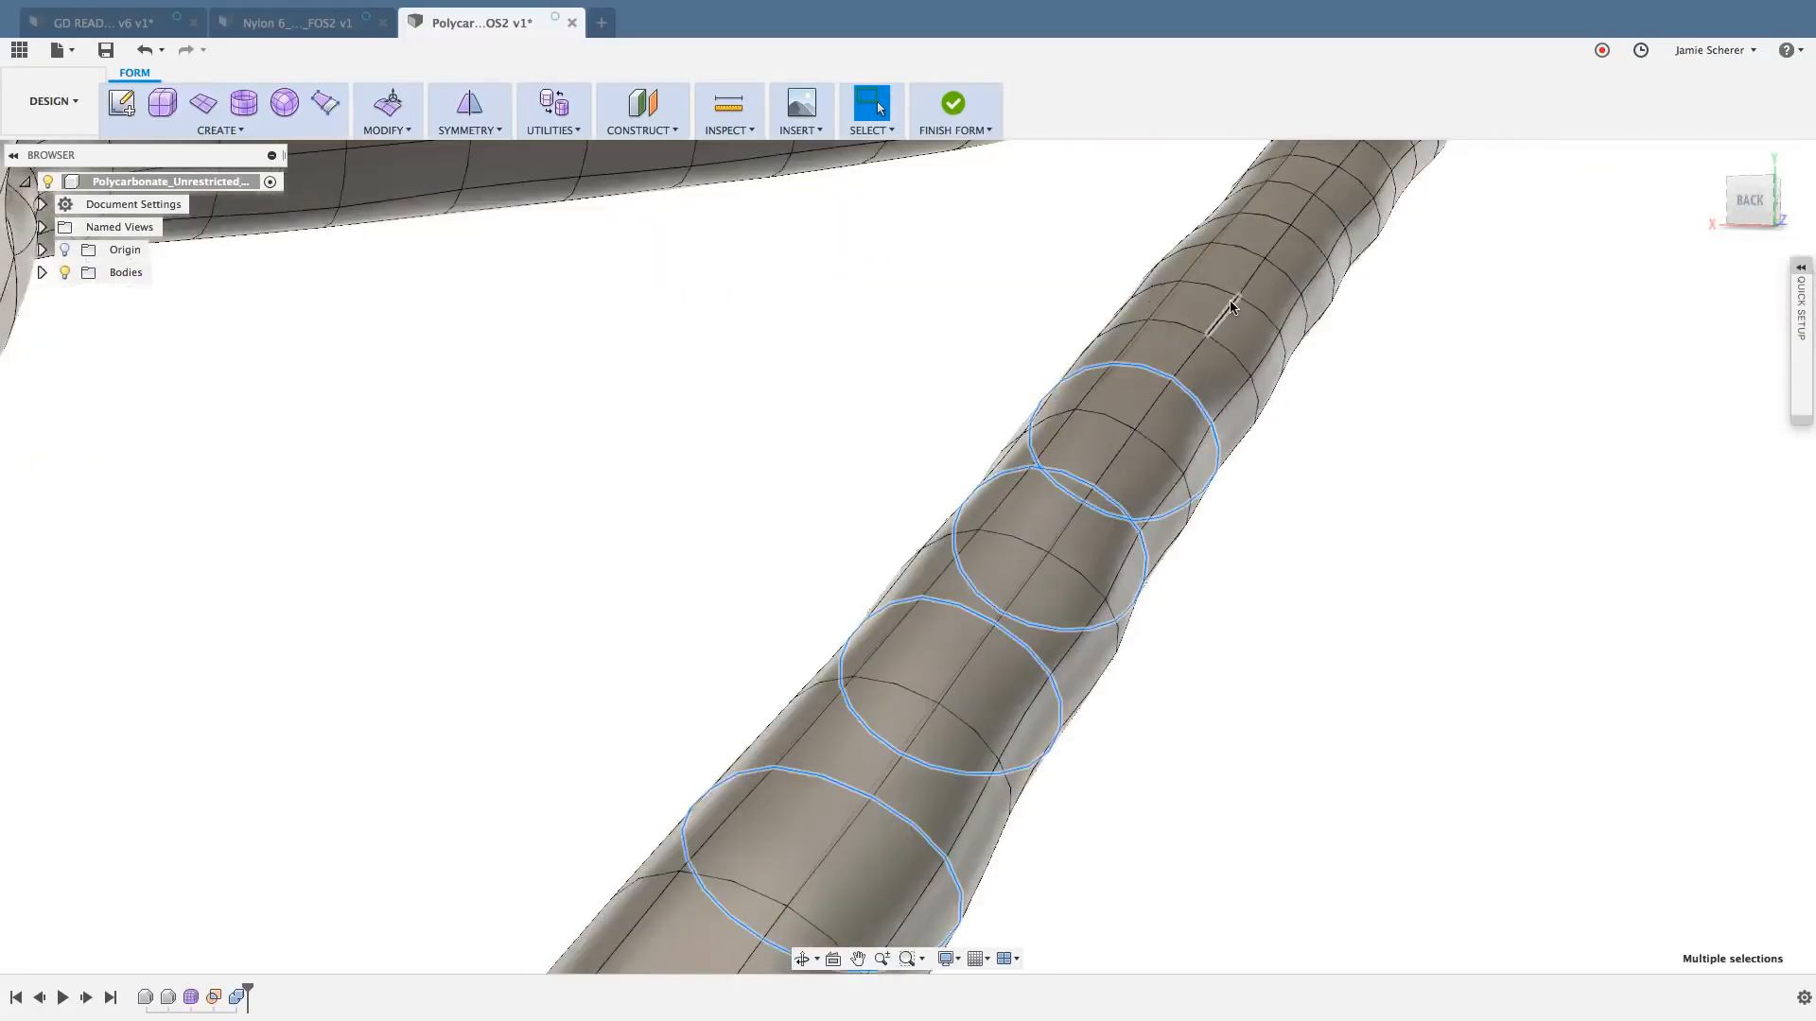
double_click(1199, 284, "shift")
double_click(1272, 221, "shift")
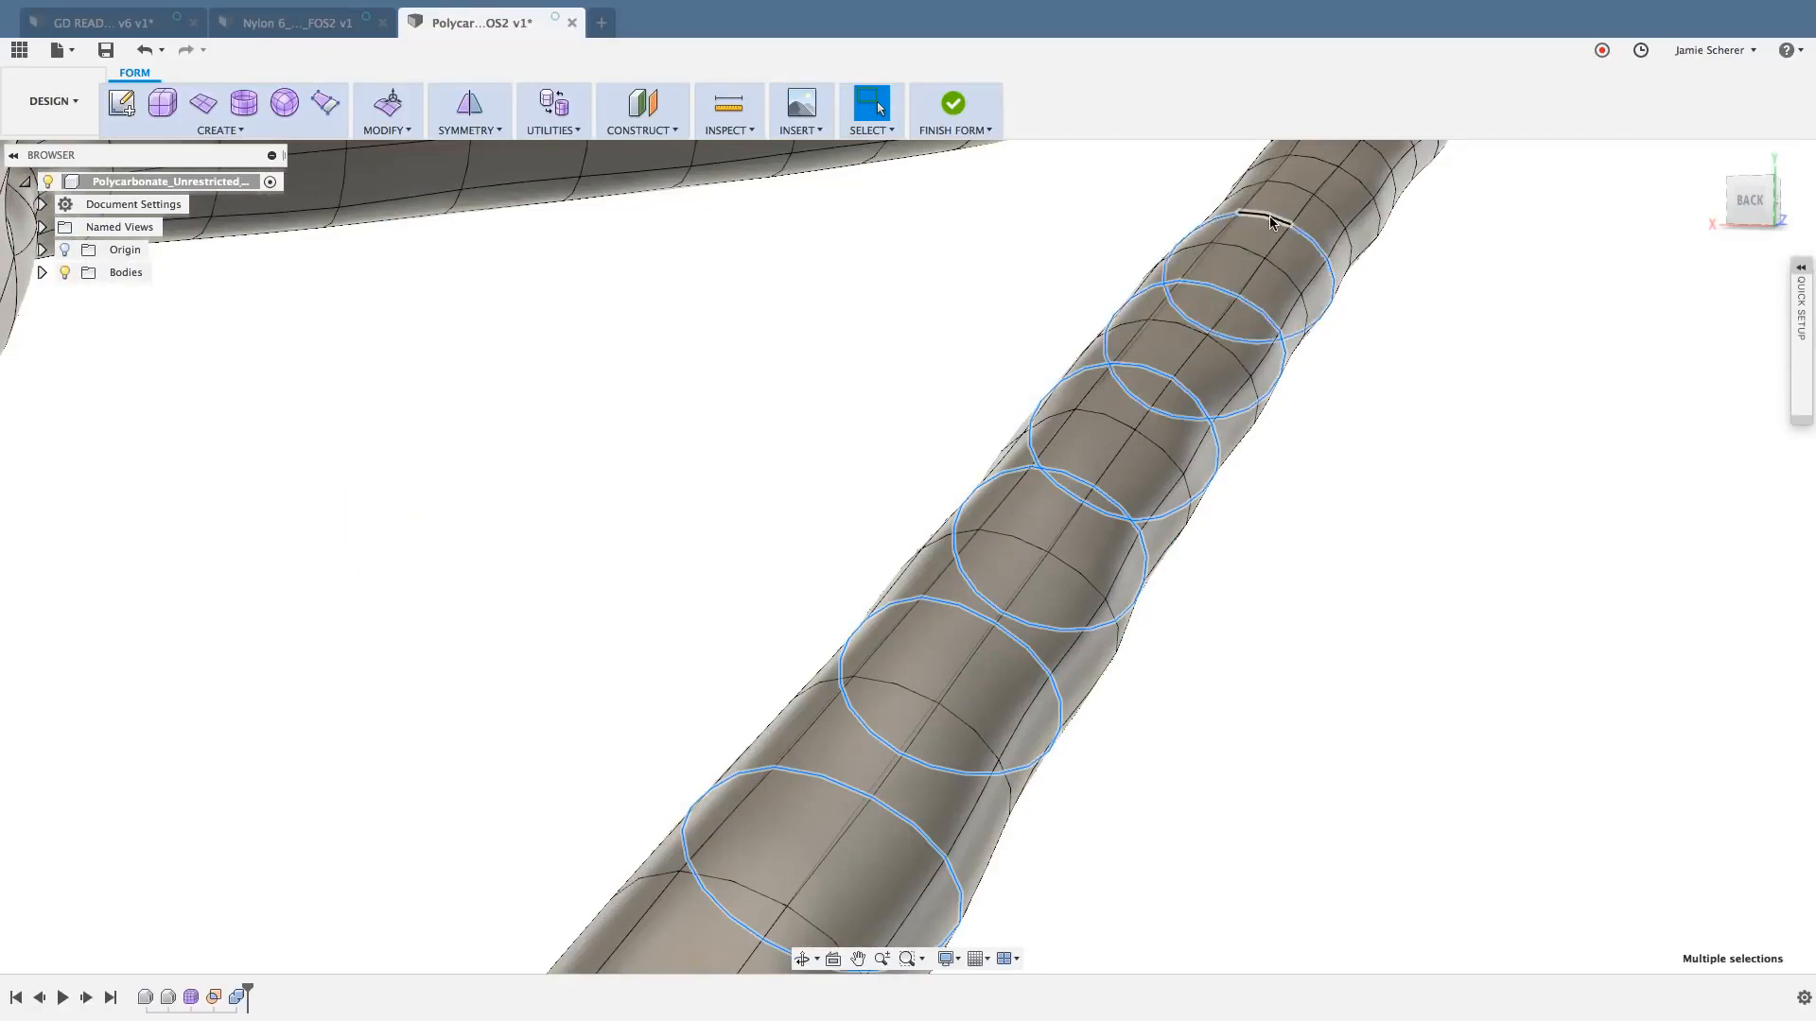
scroll(1382, 344, "down", 5)
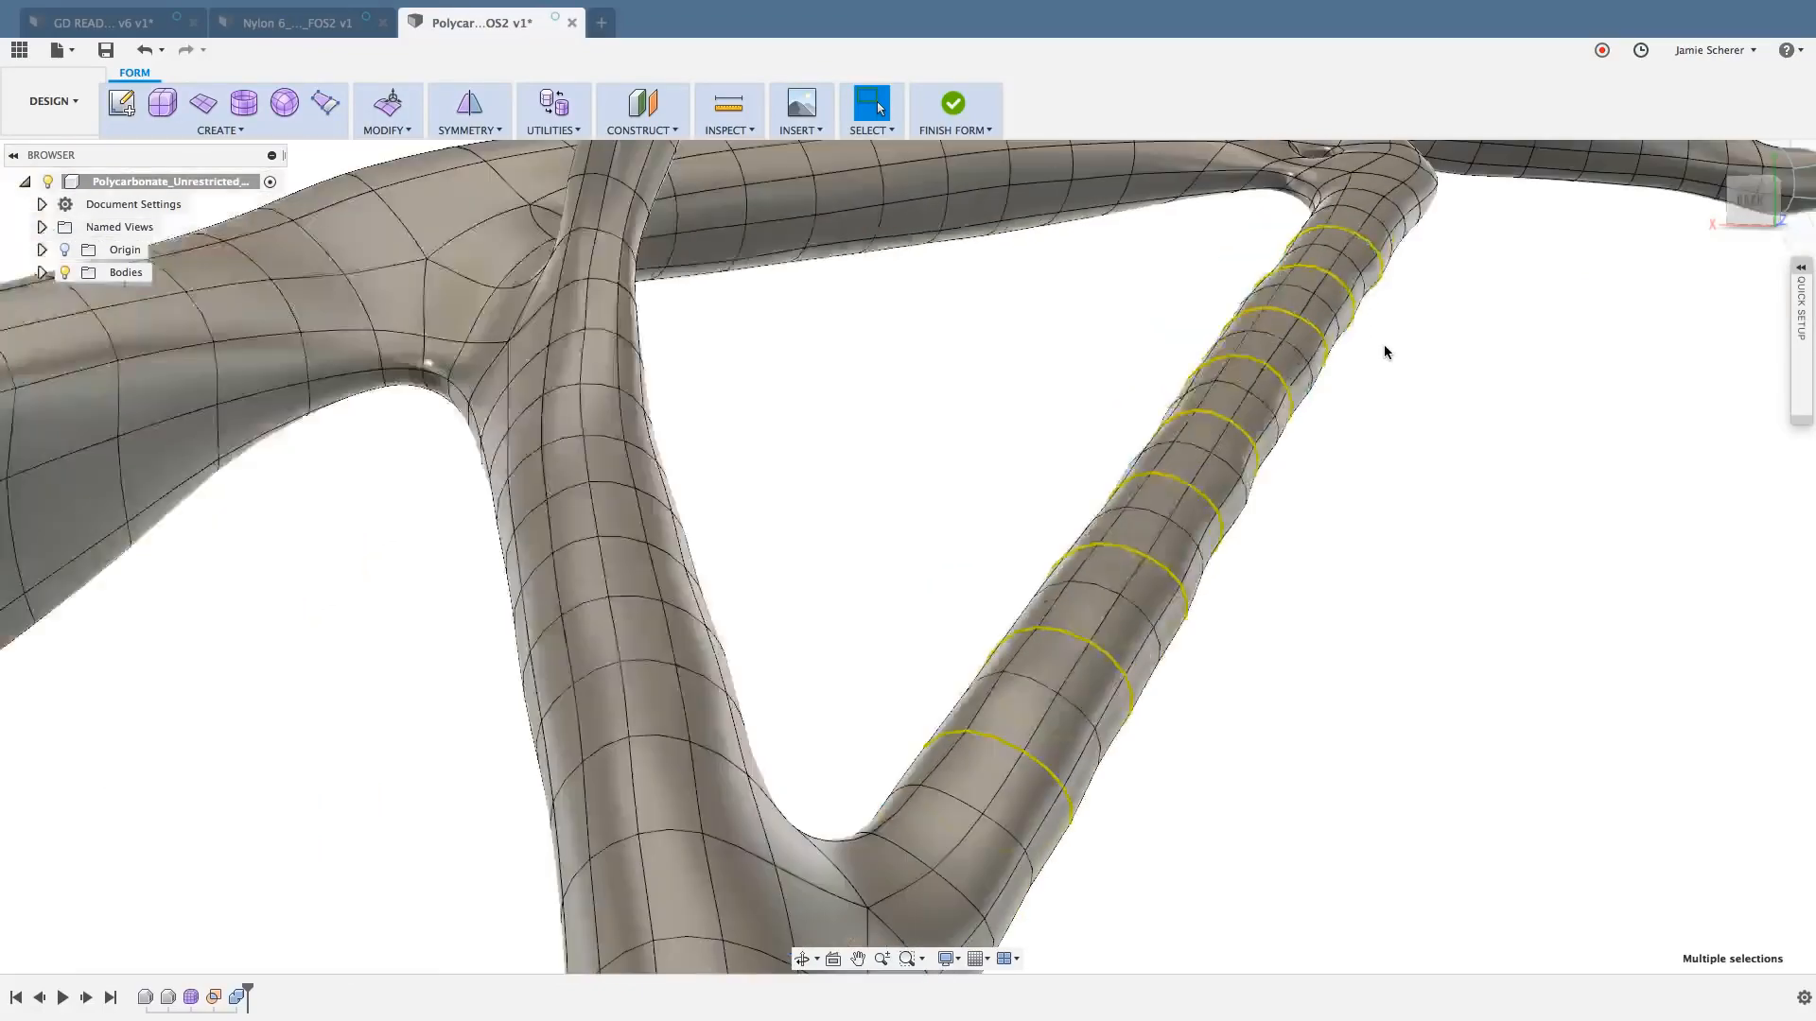
scroll(1378, 360, "up", 2)
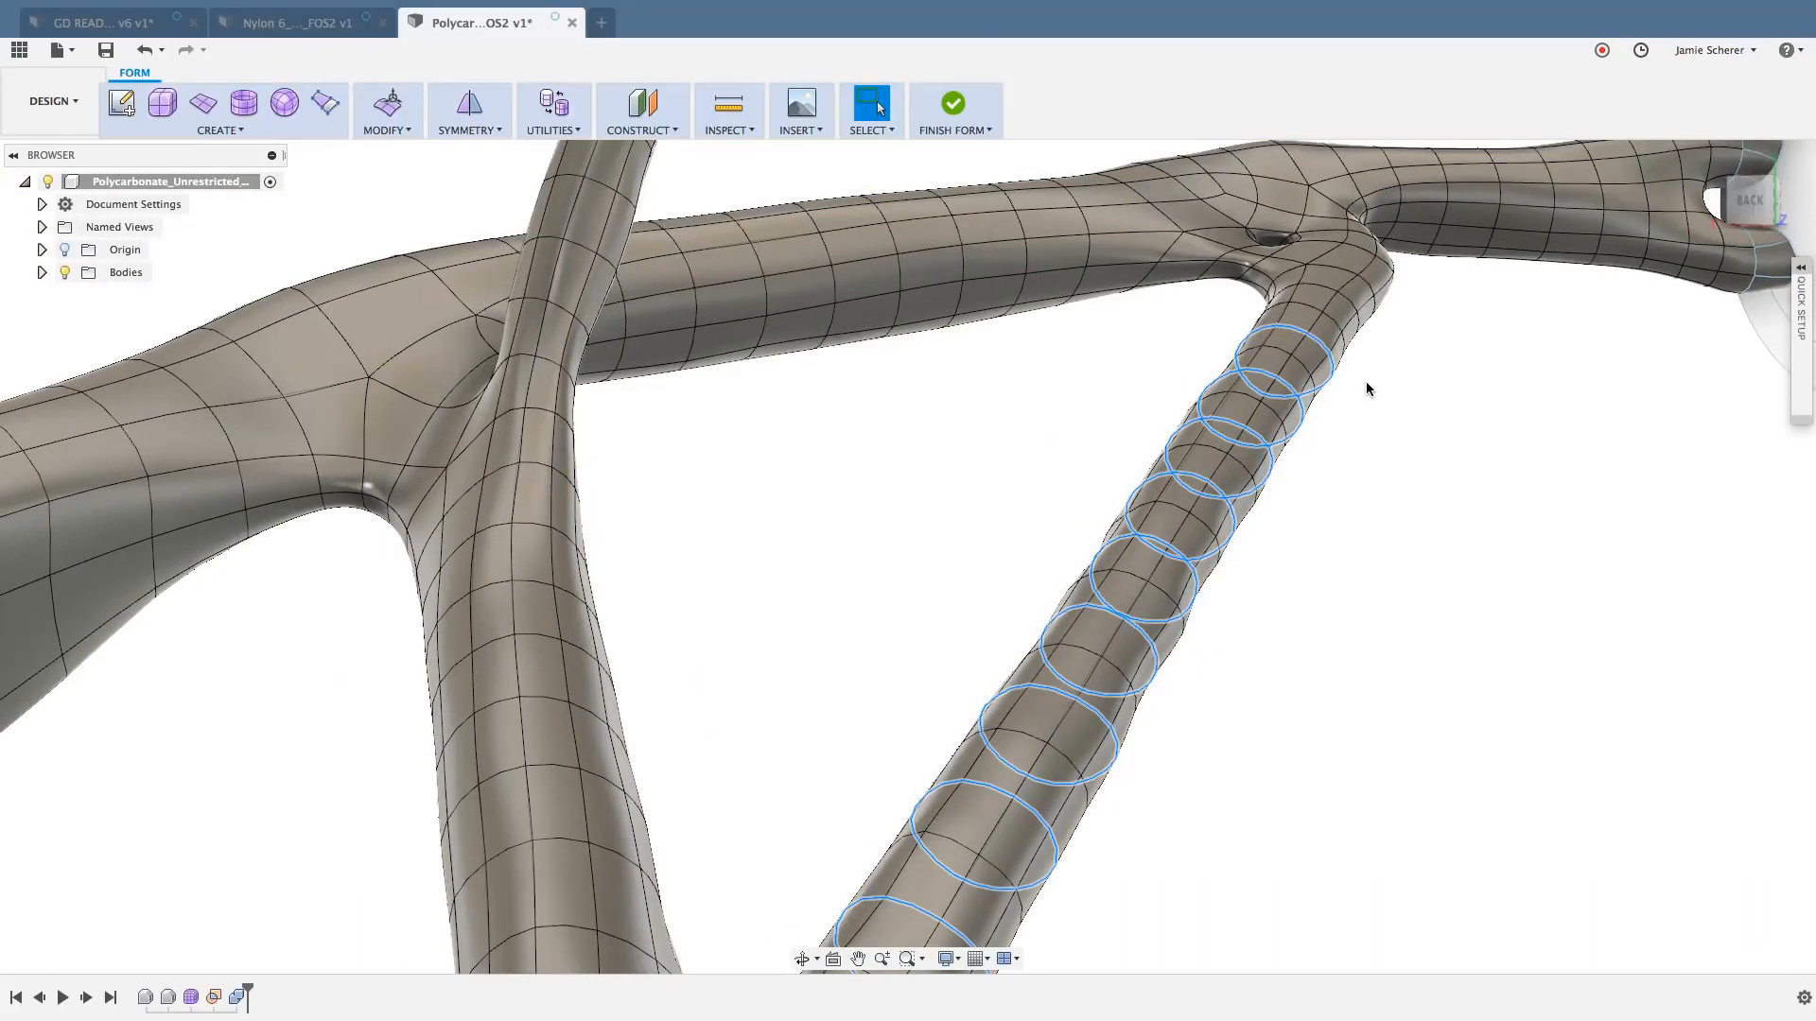
key("Escape")
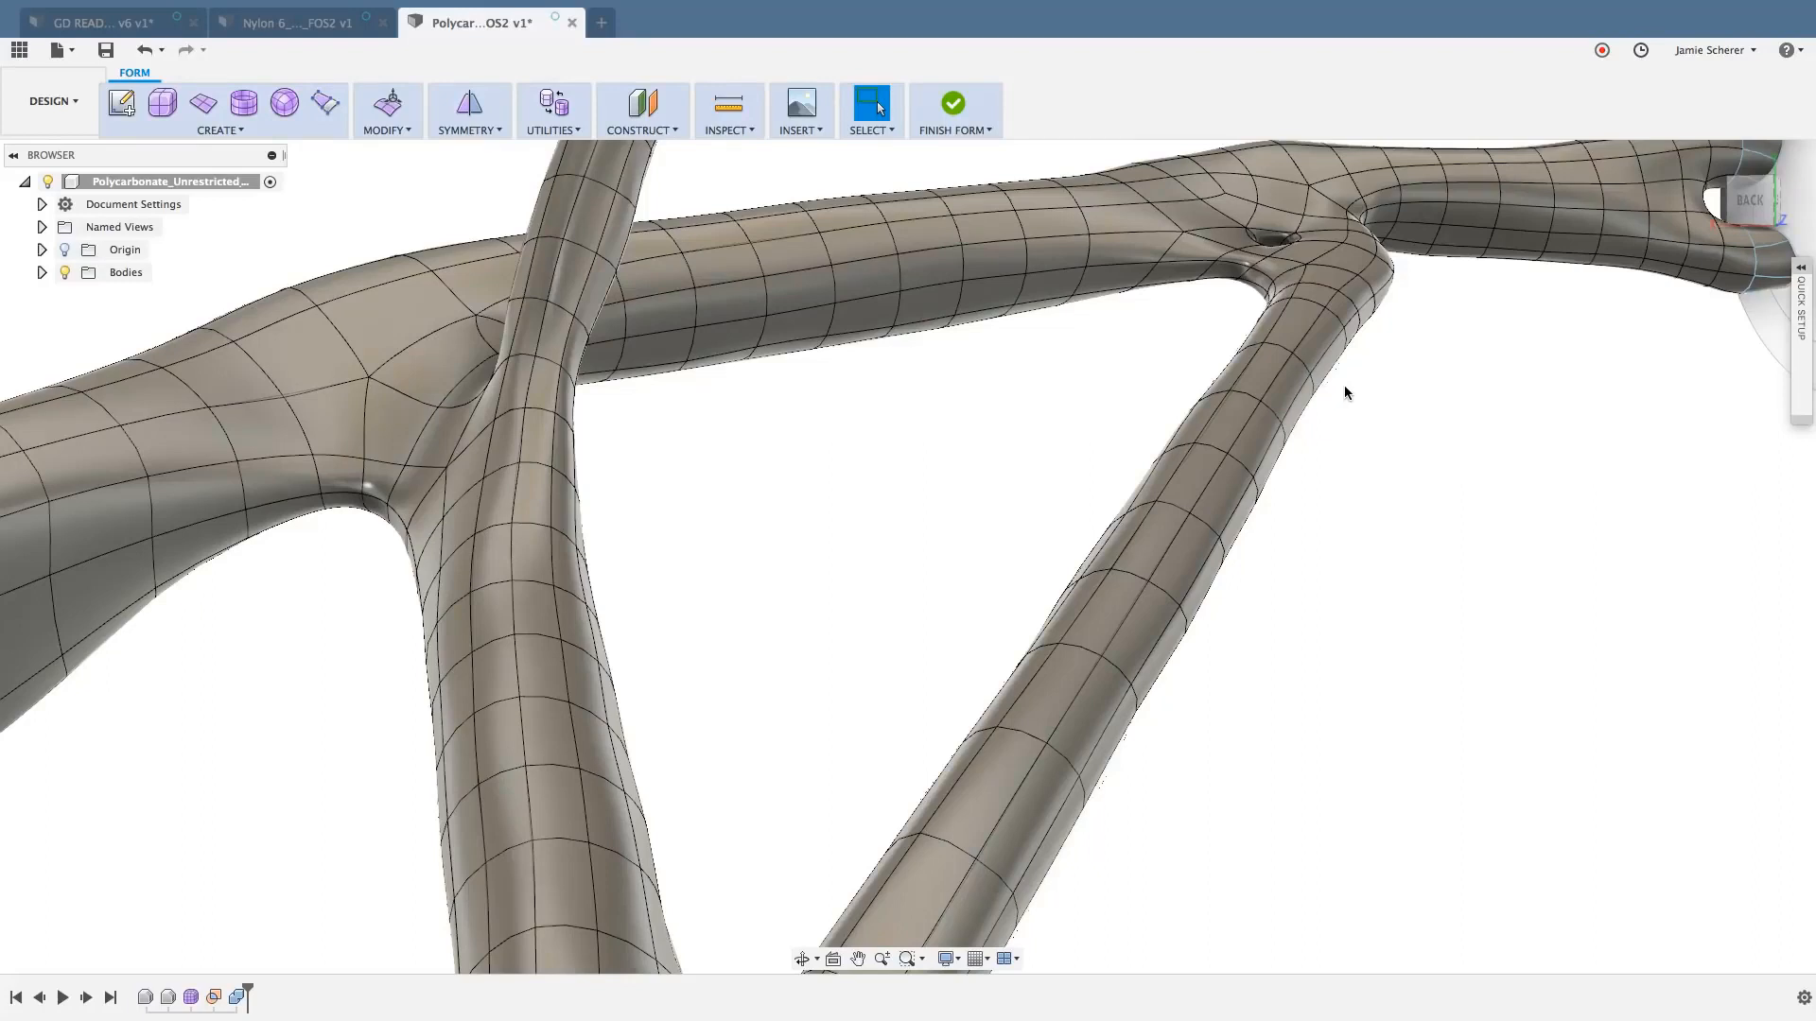
- Delete four more alternate edge loops around the same diagonal strut
left_click(1241, 419)
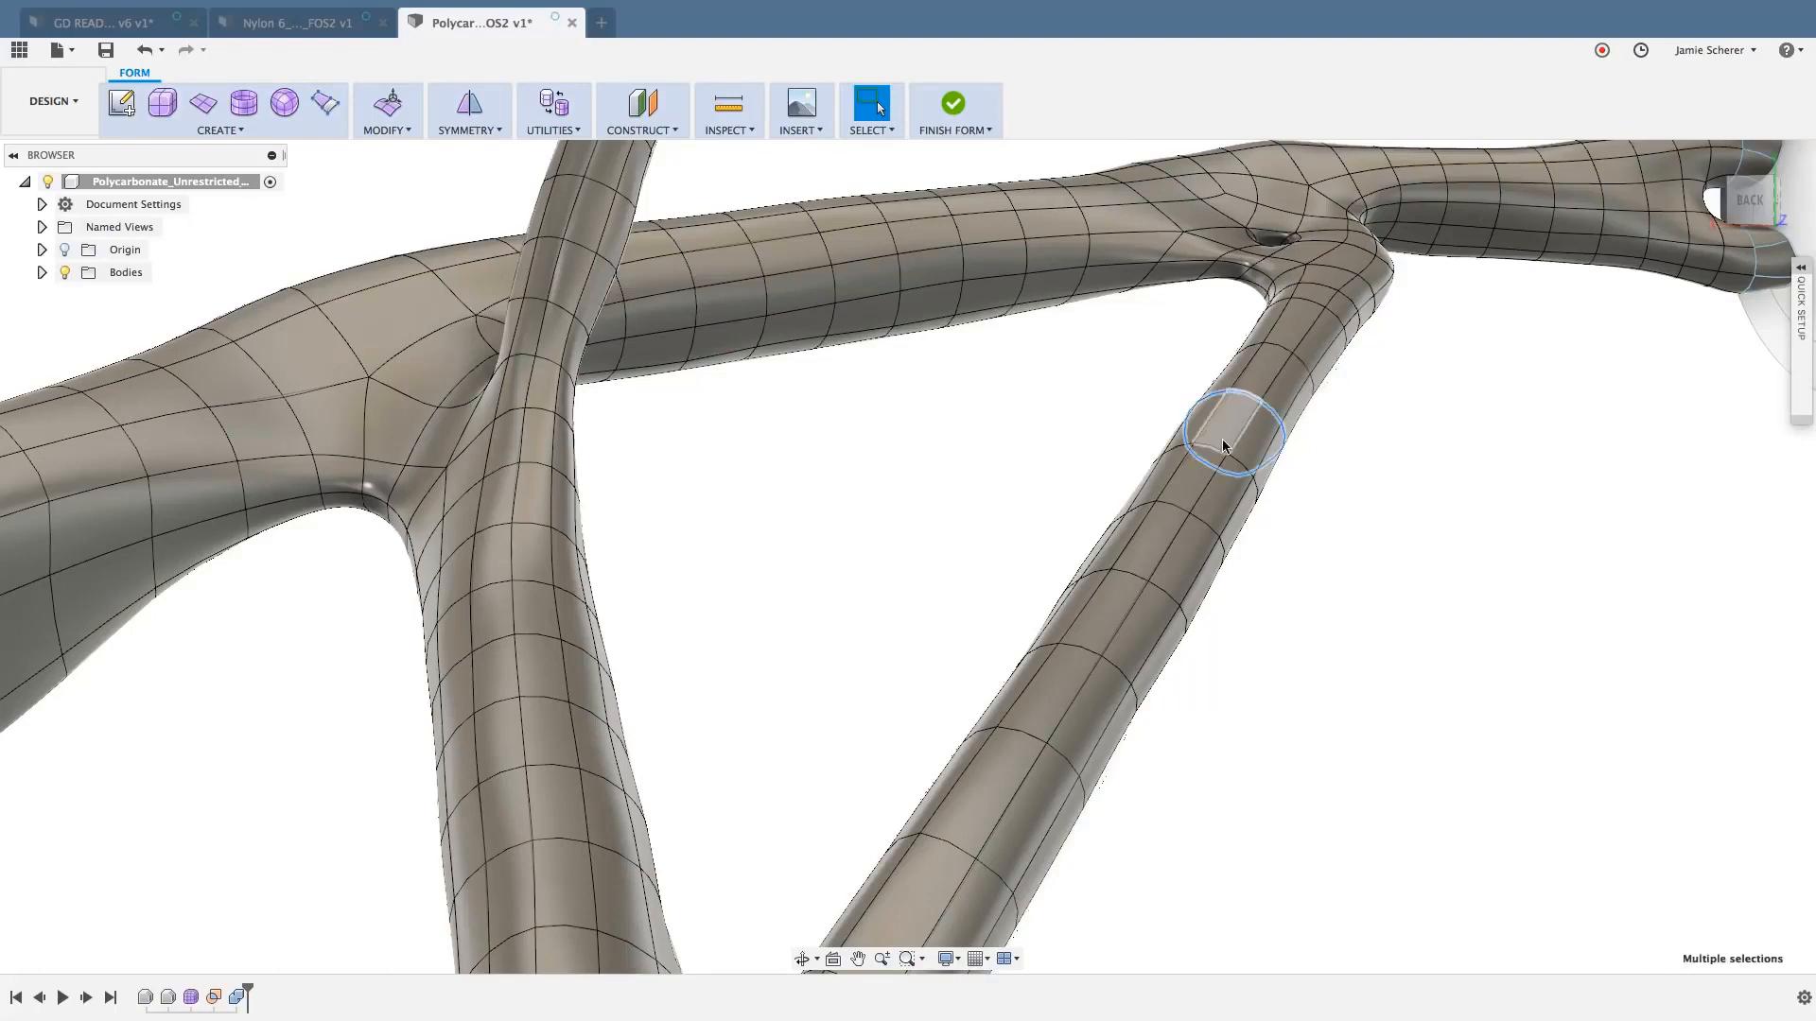
double_click(1176, 506, "shift")
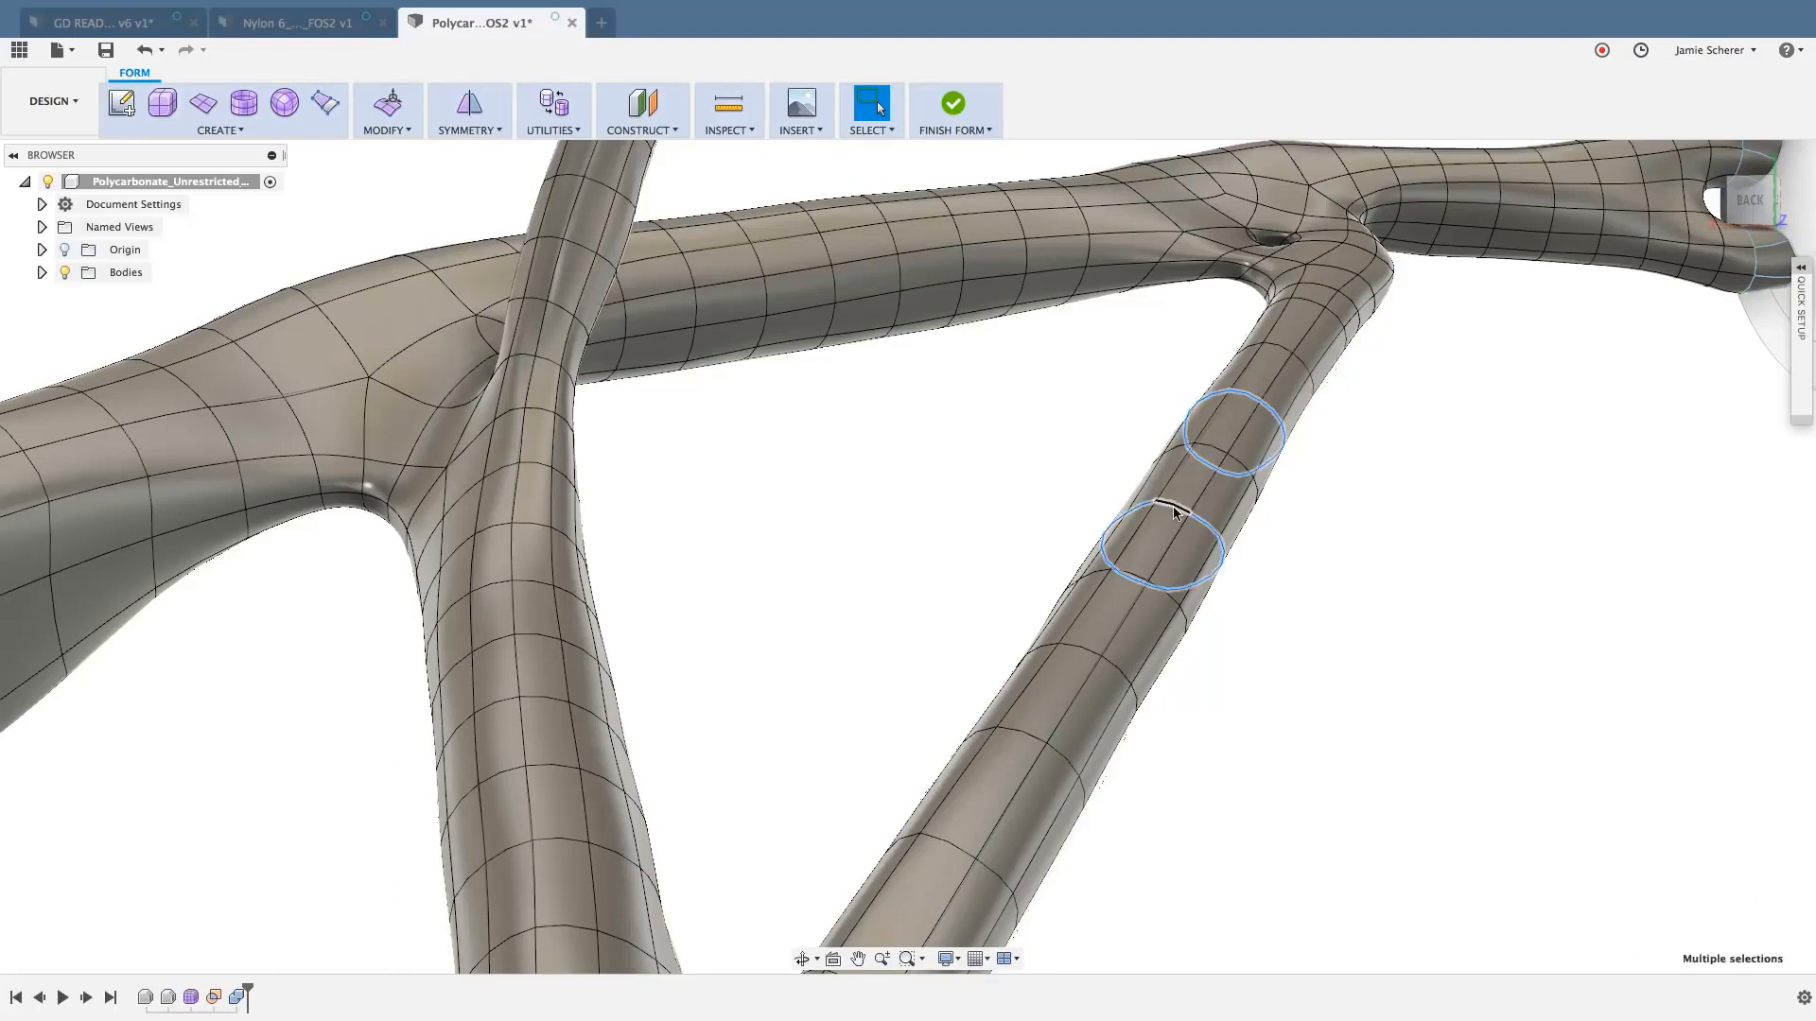
double_click(1084, 649, "shift")
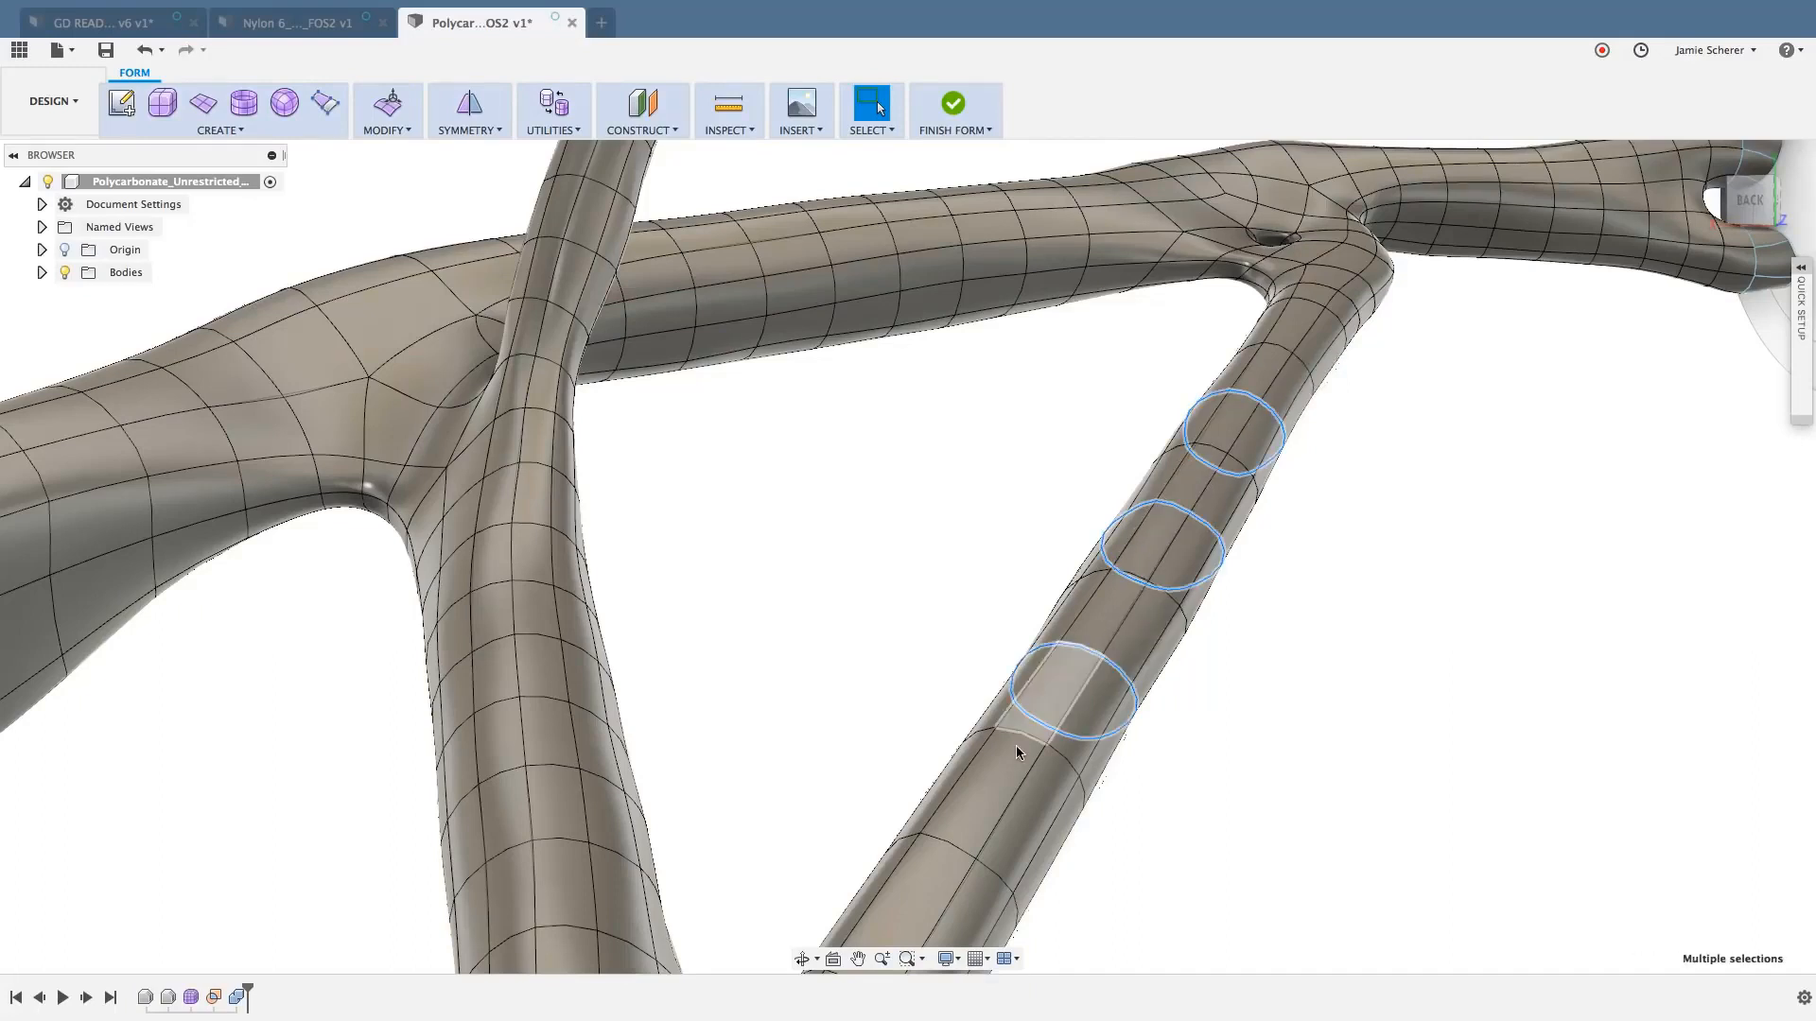
double_click(957, 844, "shift")
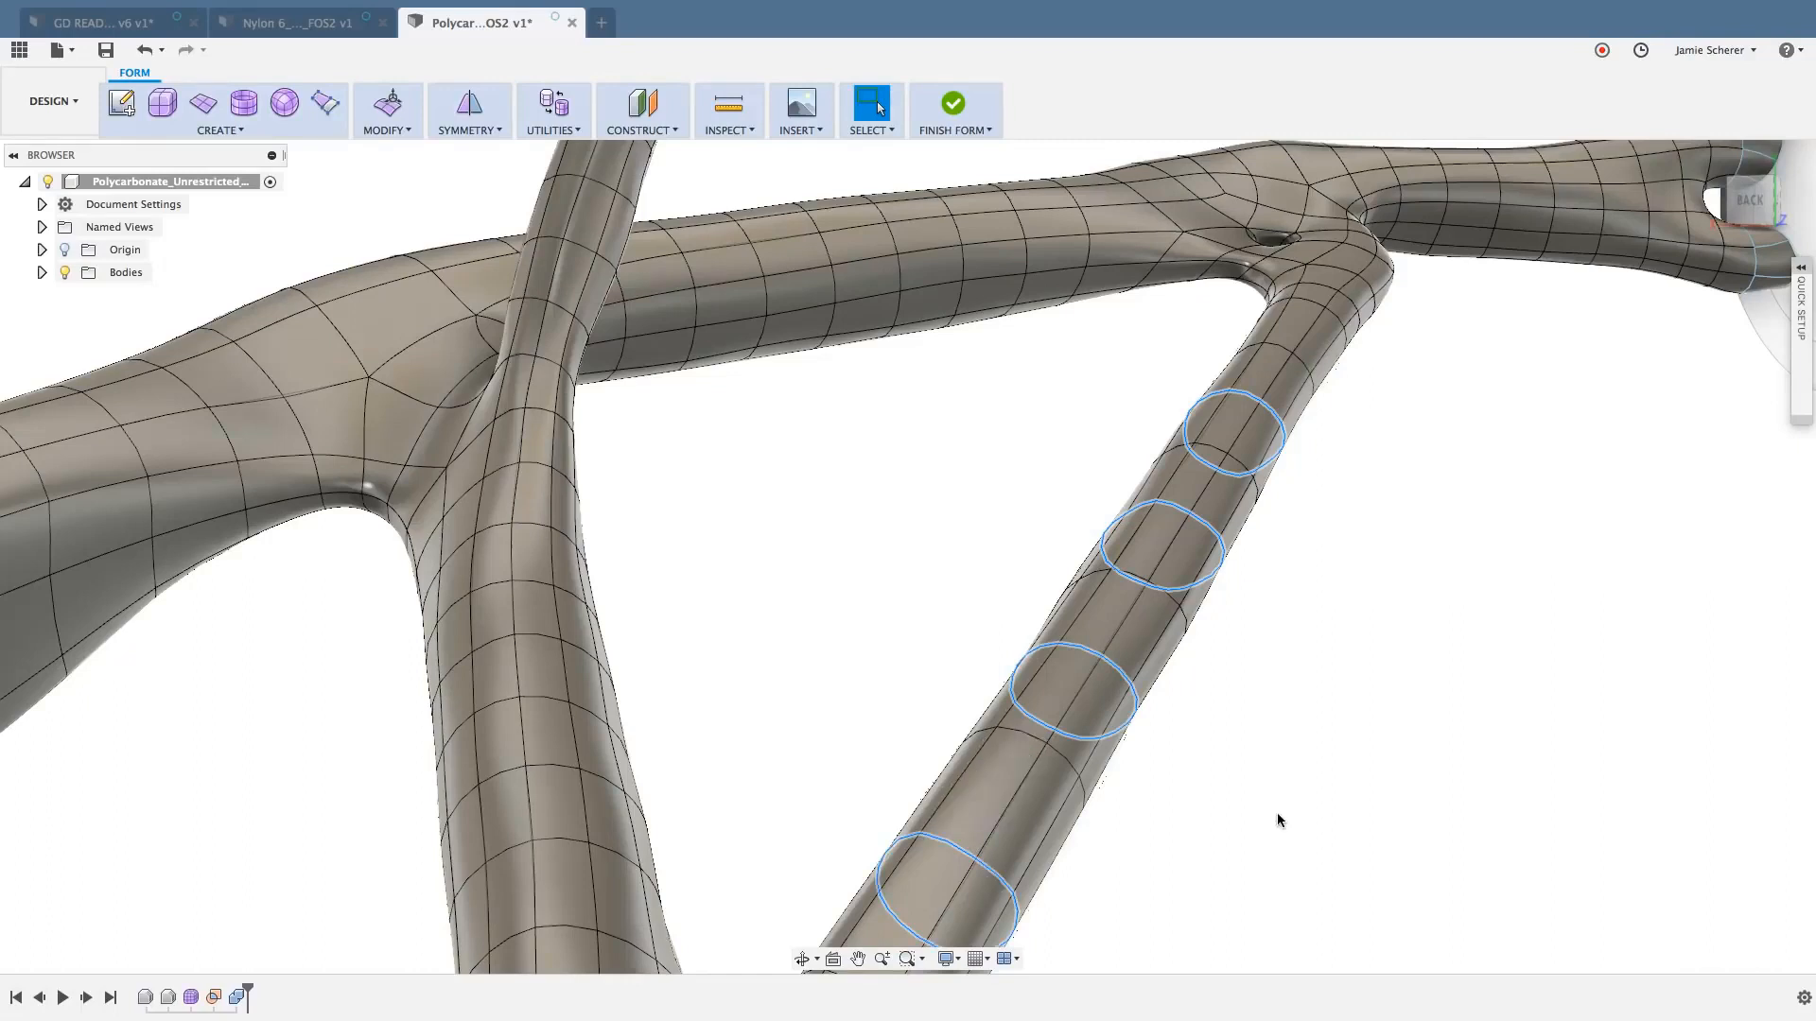
key("Delete")
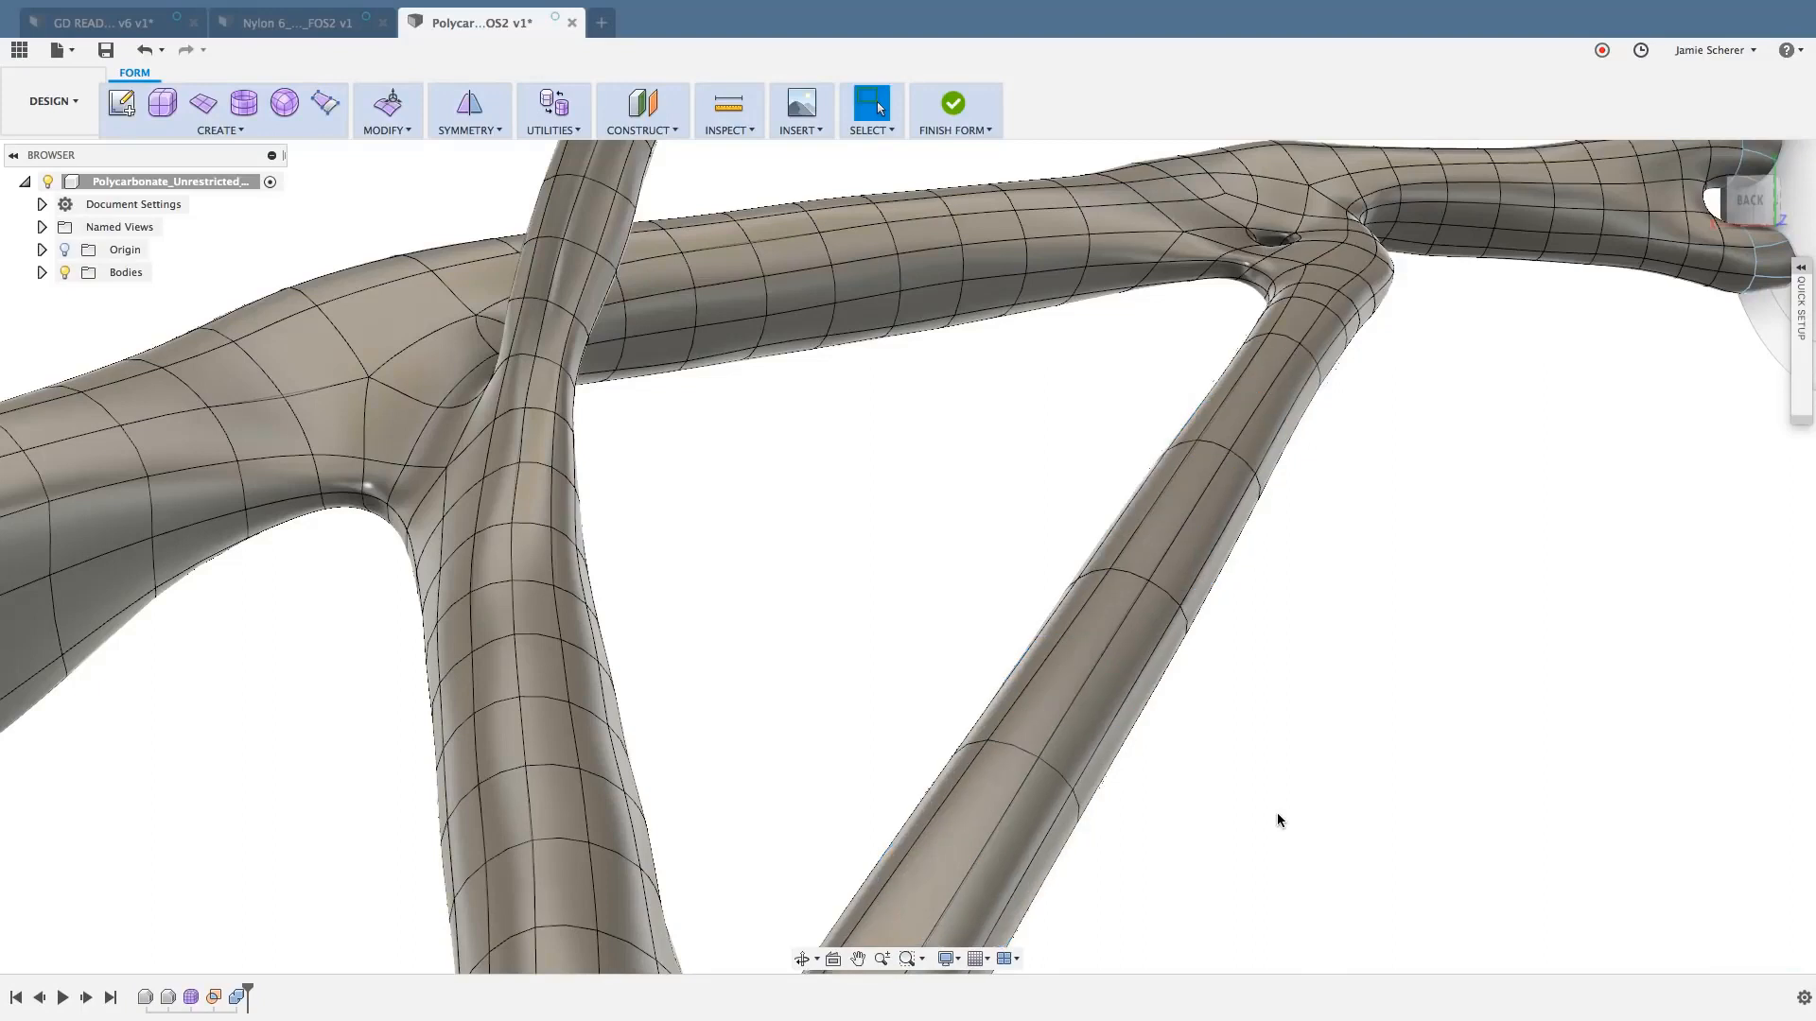
double_click(1135, 579)
double_click(1040, 754, "shift")
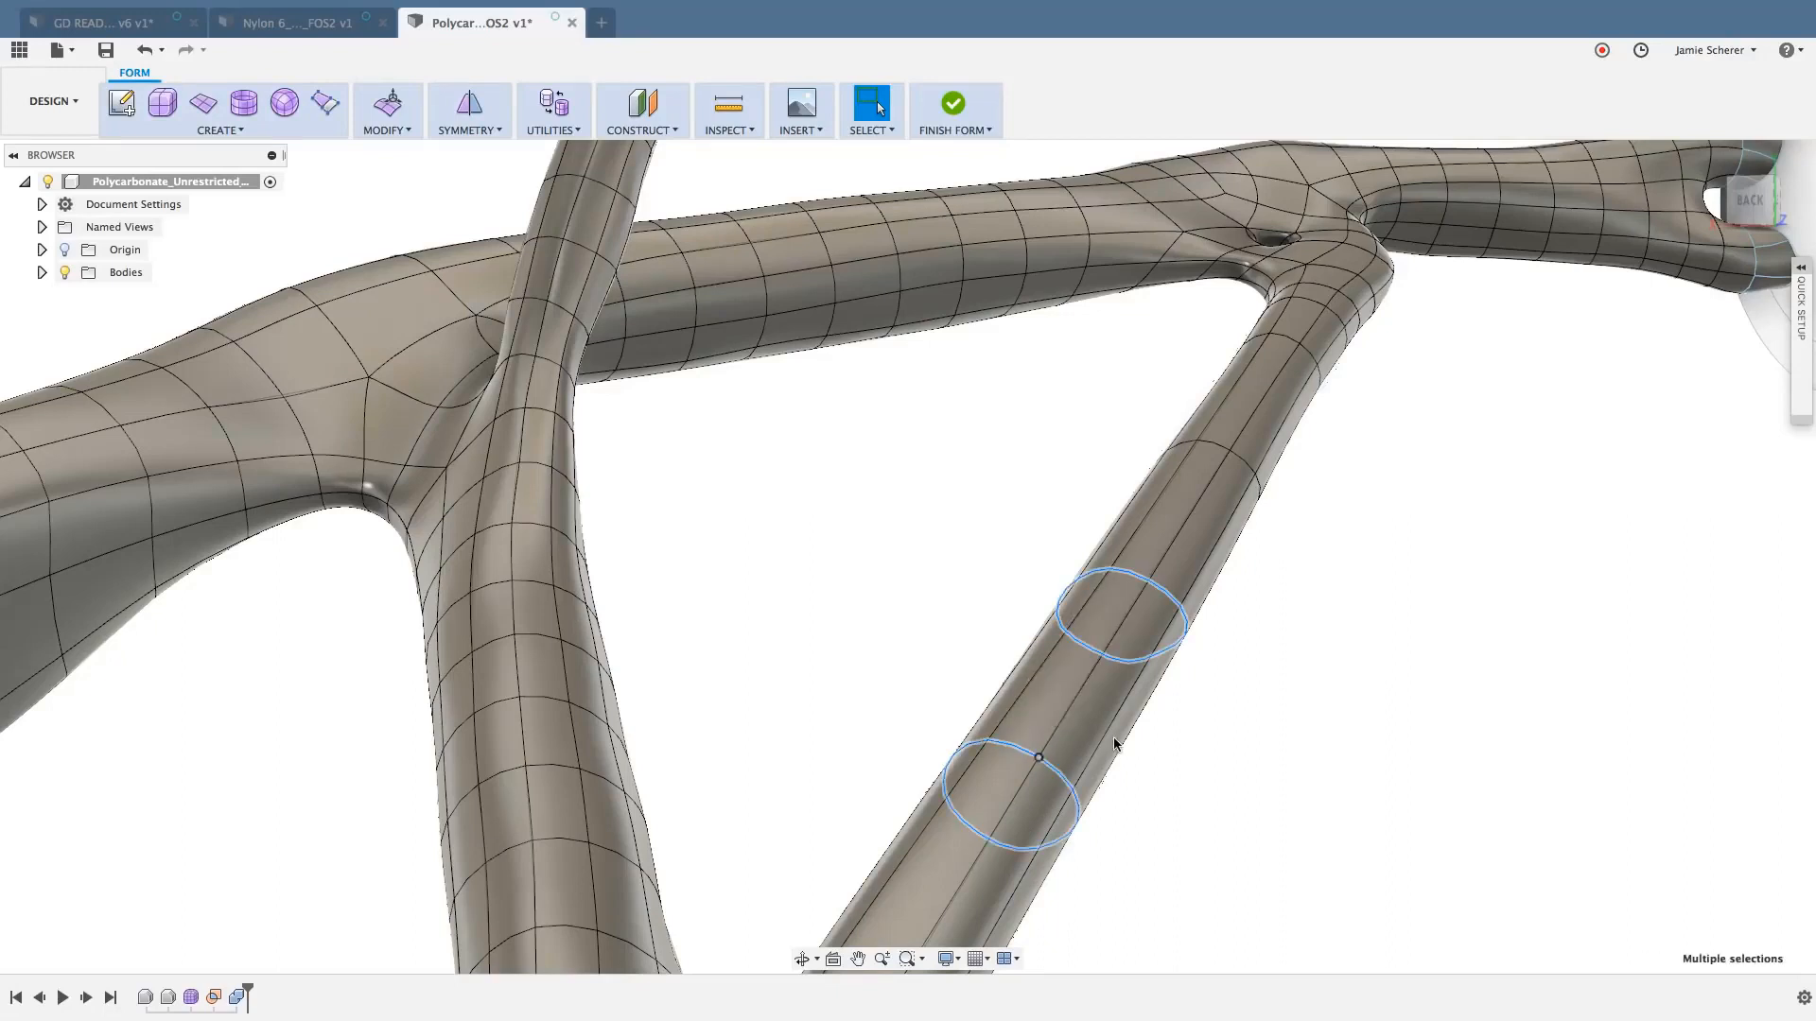
left_click(1263, 741)
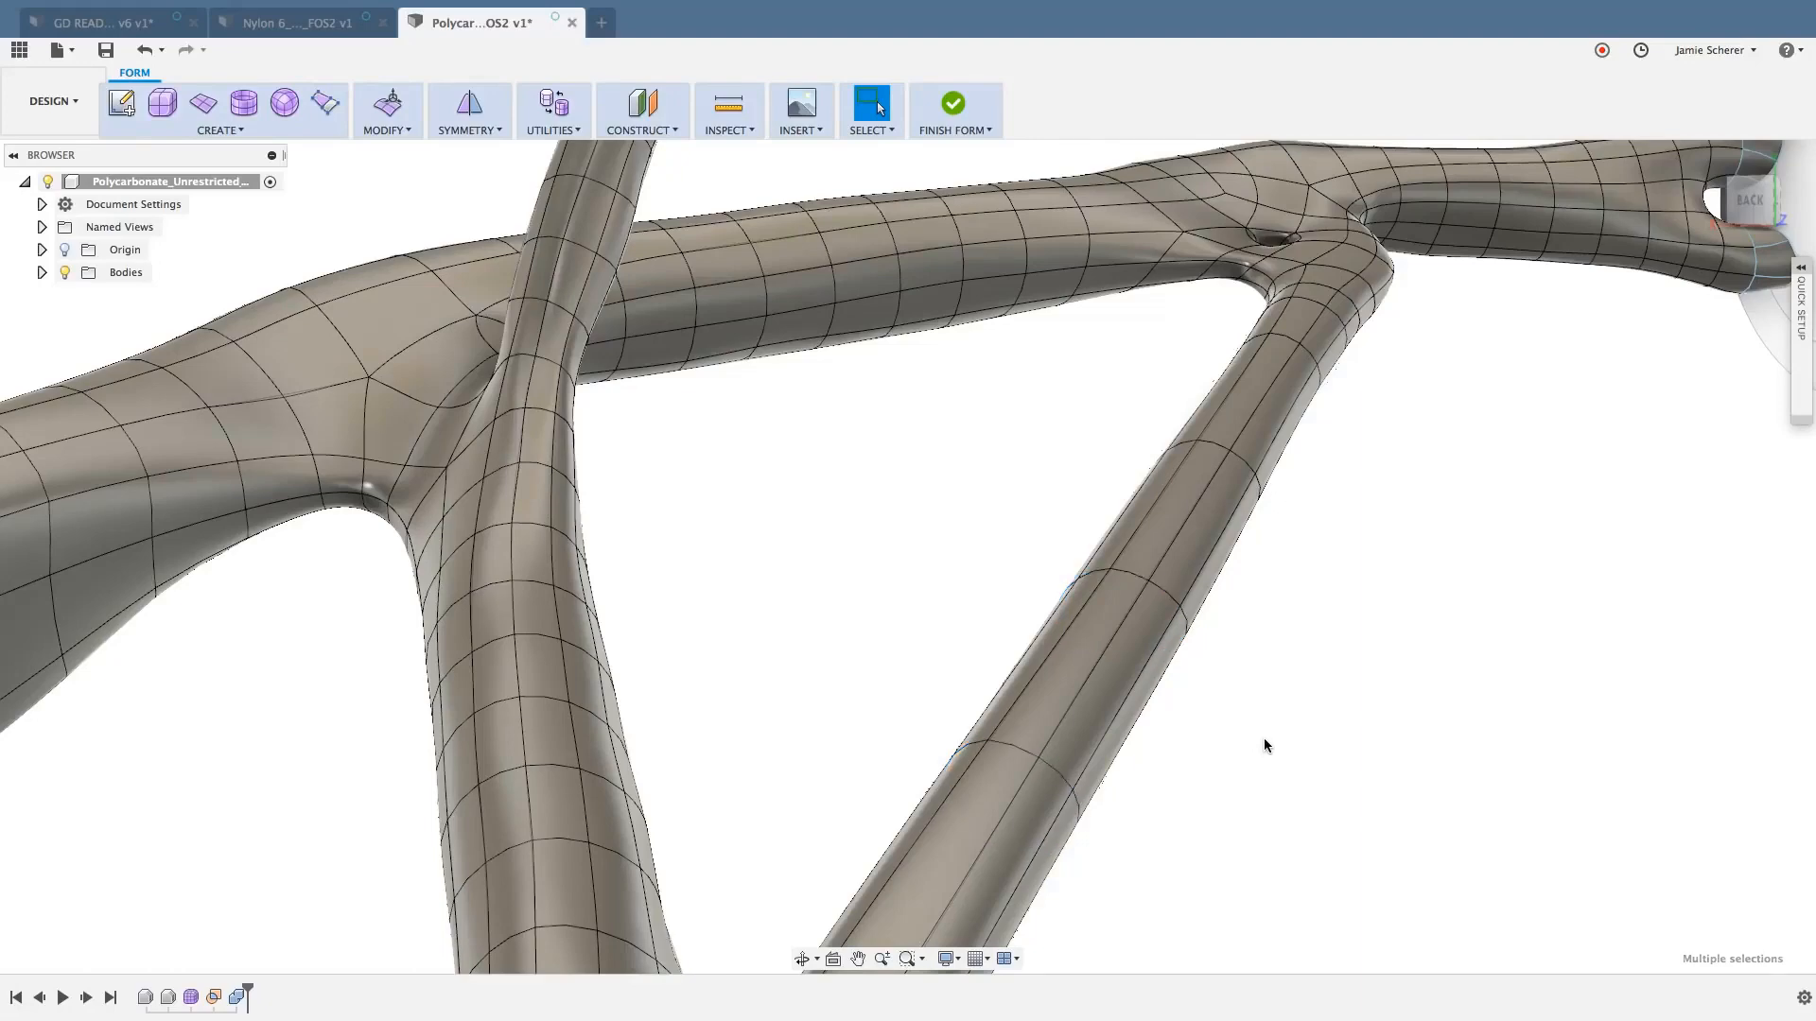
- Window-select the faces along the diagonal strut between its two end joints and delete them
middle_click_drag(1263, 730, 1051, 689)
scroll(1131, 652, "up", 4)
scroll(1052, 689, "down", 5)
scroll(1229, 696, "up", 3)
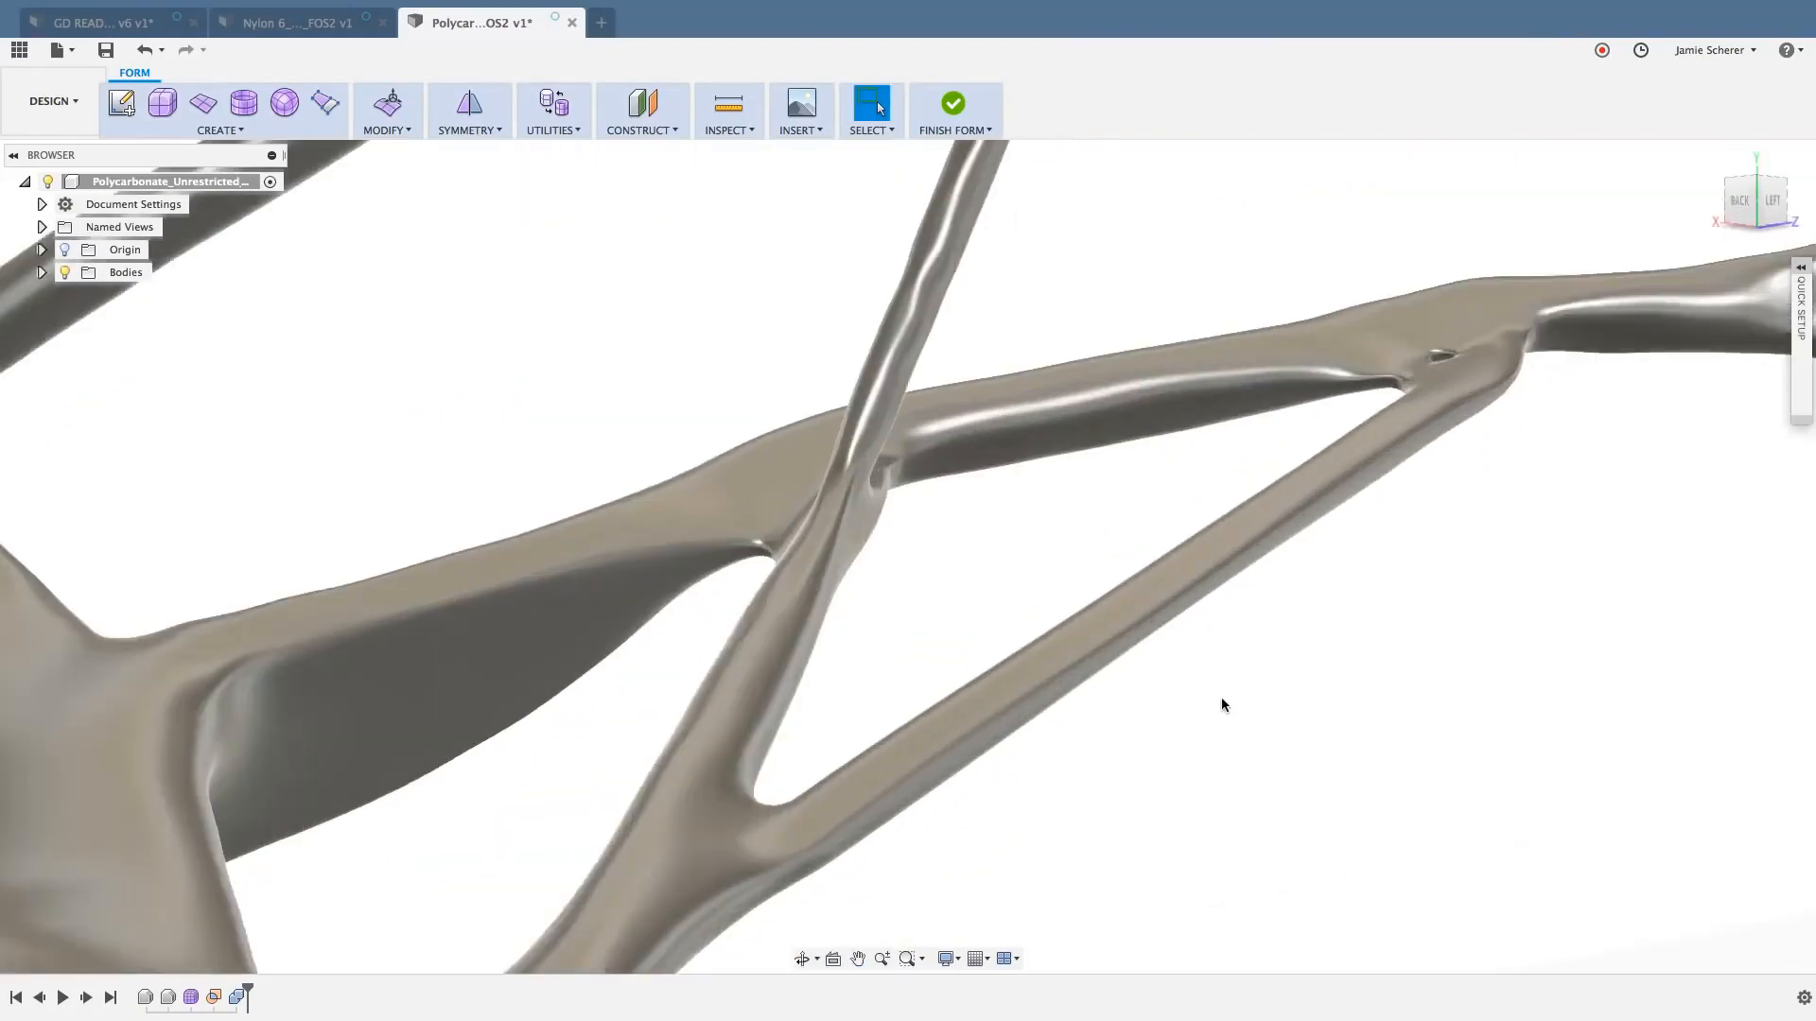
middle_click_drag(1222, 699, 1214, 706, "shift")
middle_click_drag(1214, 705, 1220, 704)
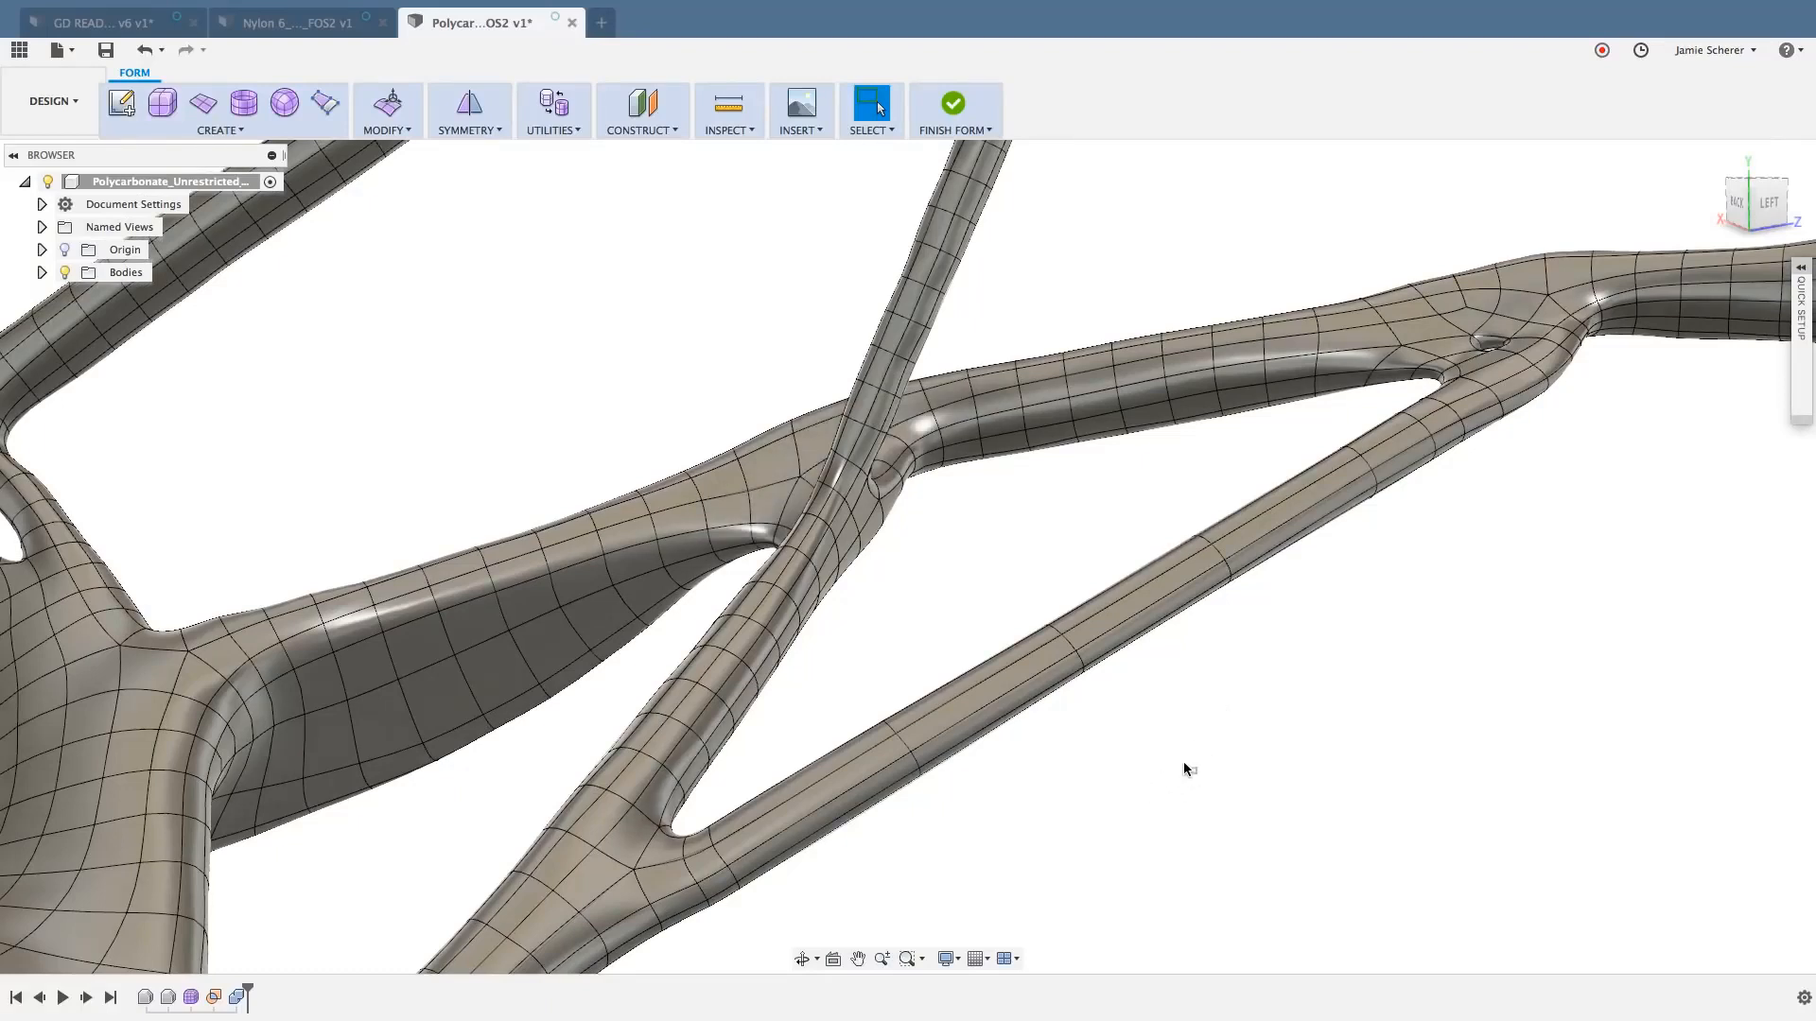
left_click_drag(1197, 771, 888, 611)
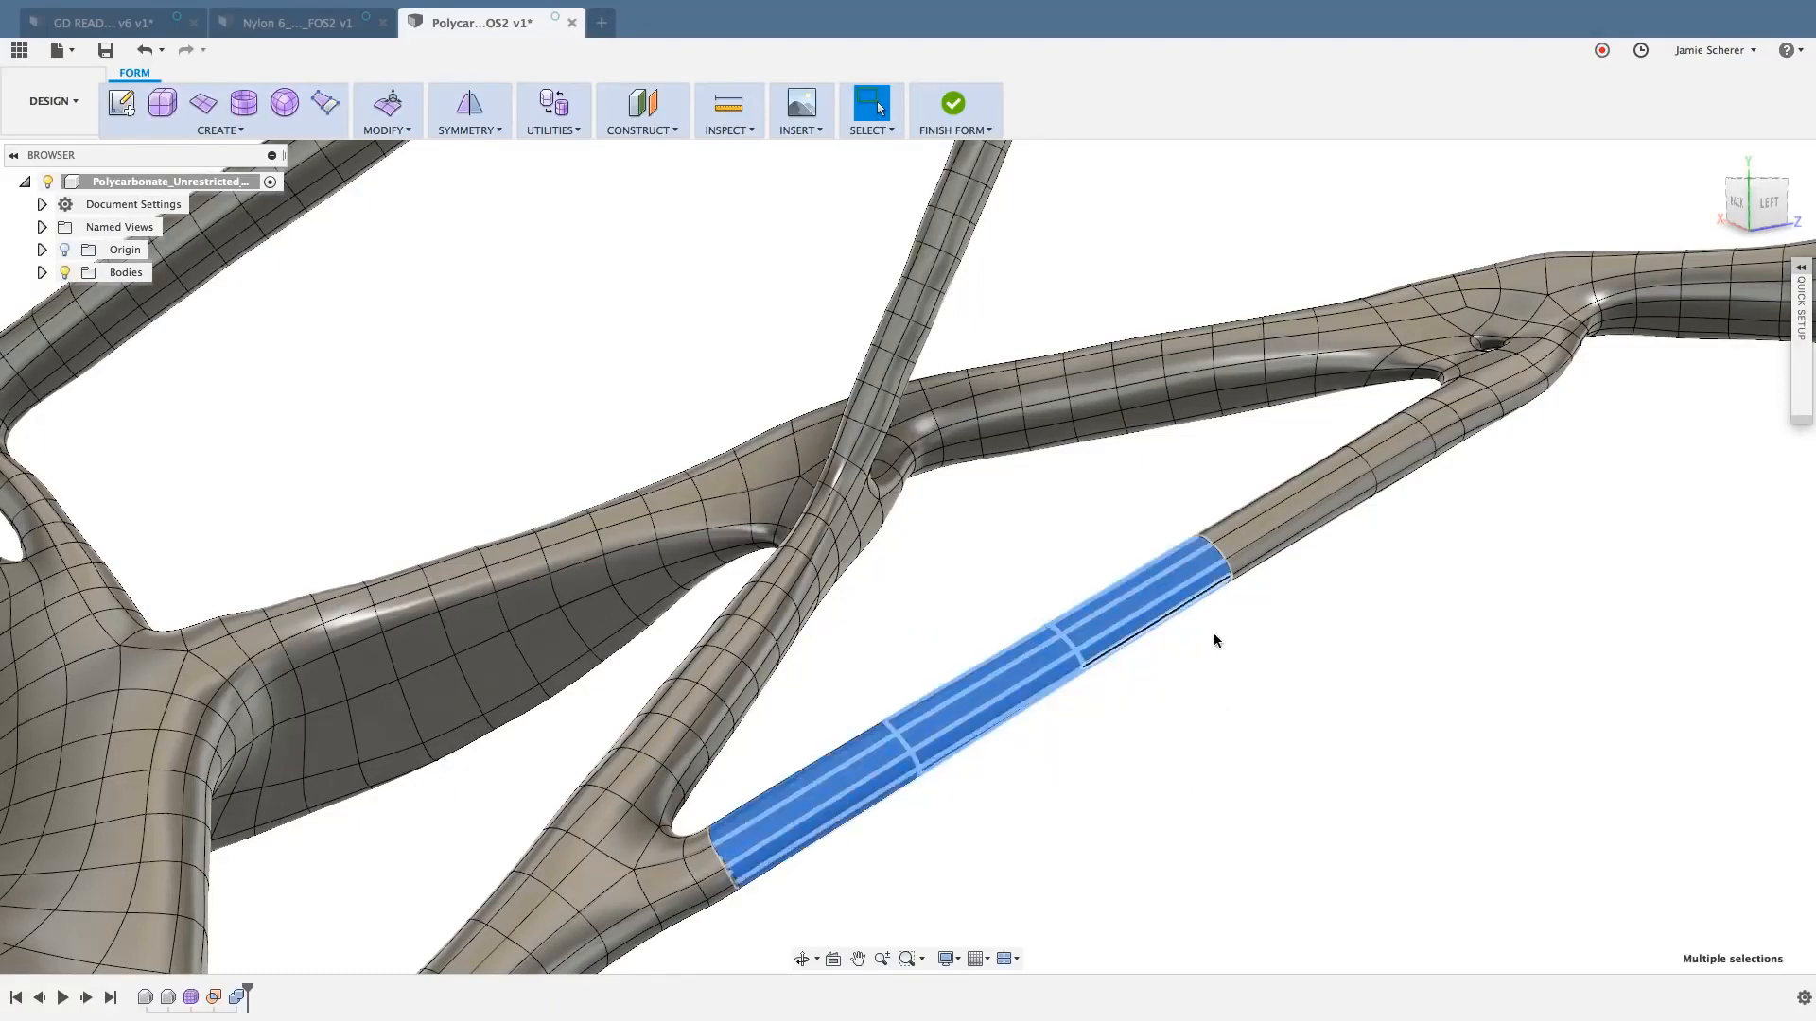
left_click_drag(1289, 656, 1168, 501, "shift")
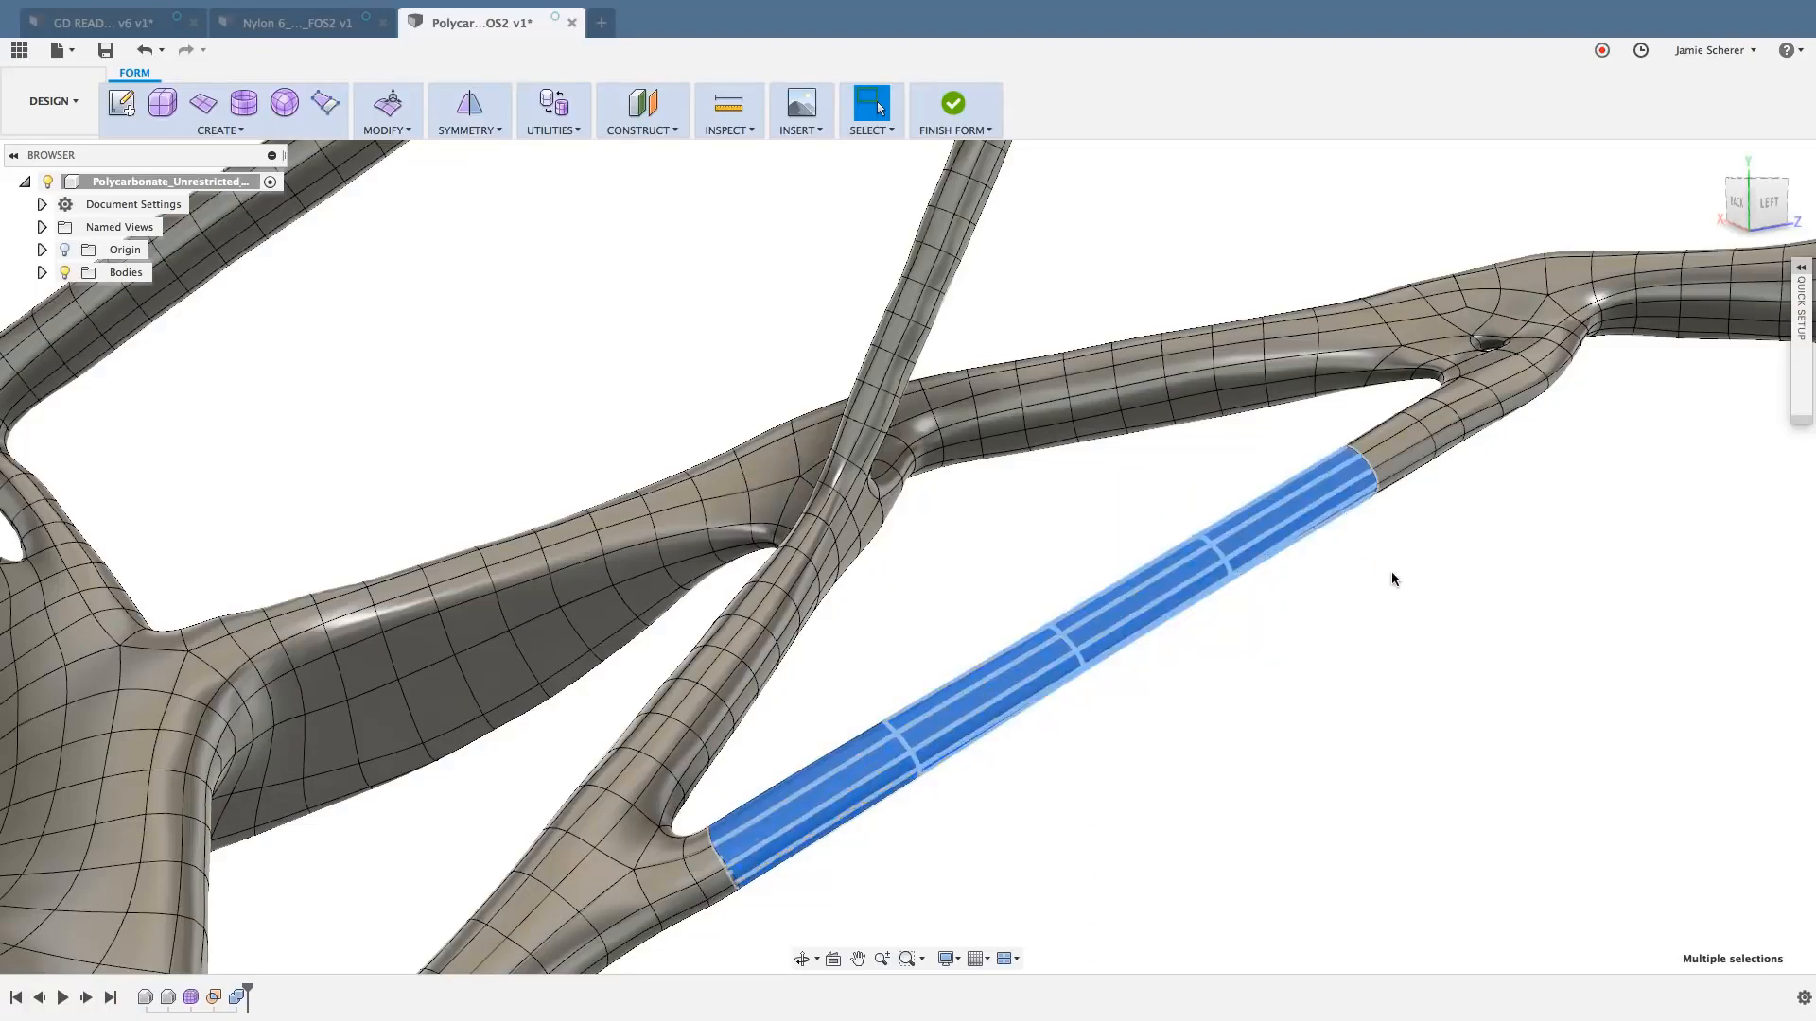
left_click_drag(1392, 573, 1296, 430, "shift")
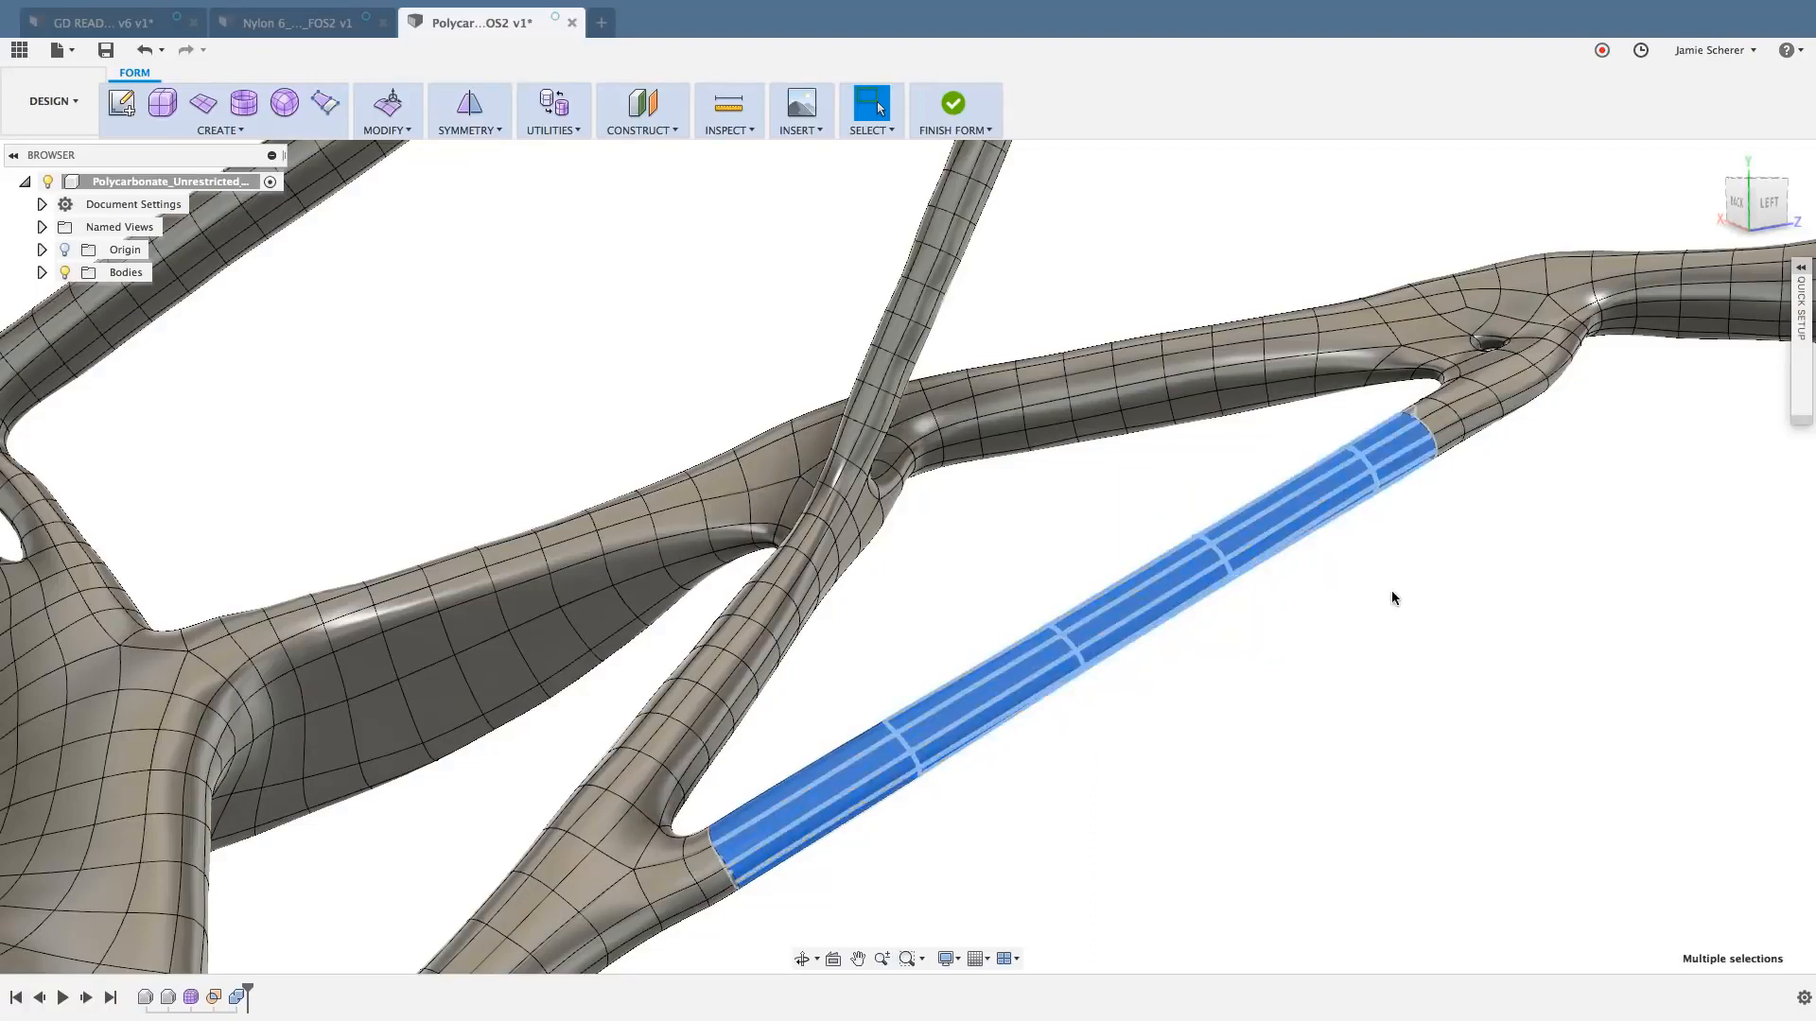
middle_click_drag(1389, 576, 1504, 585, "shift")
scroll(1154, 398, "up", 6)
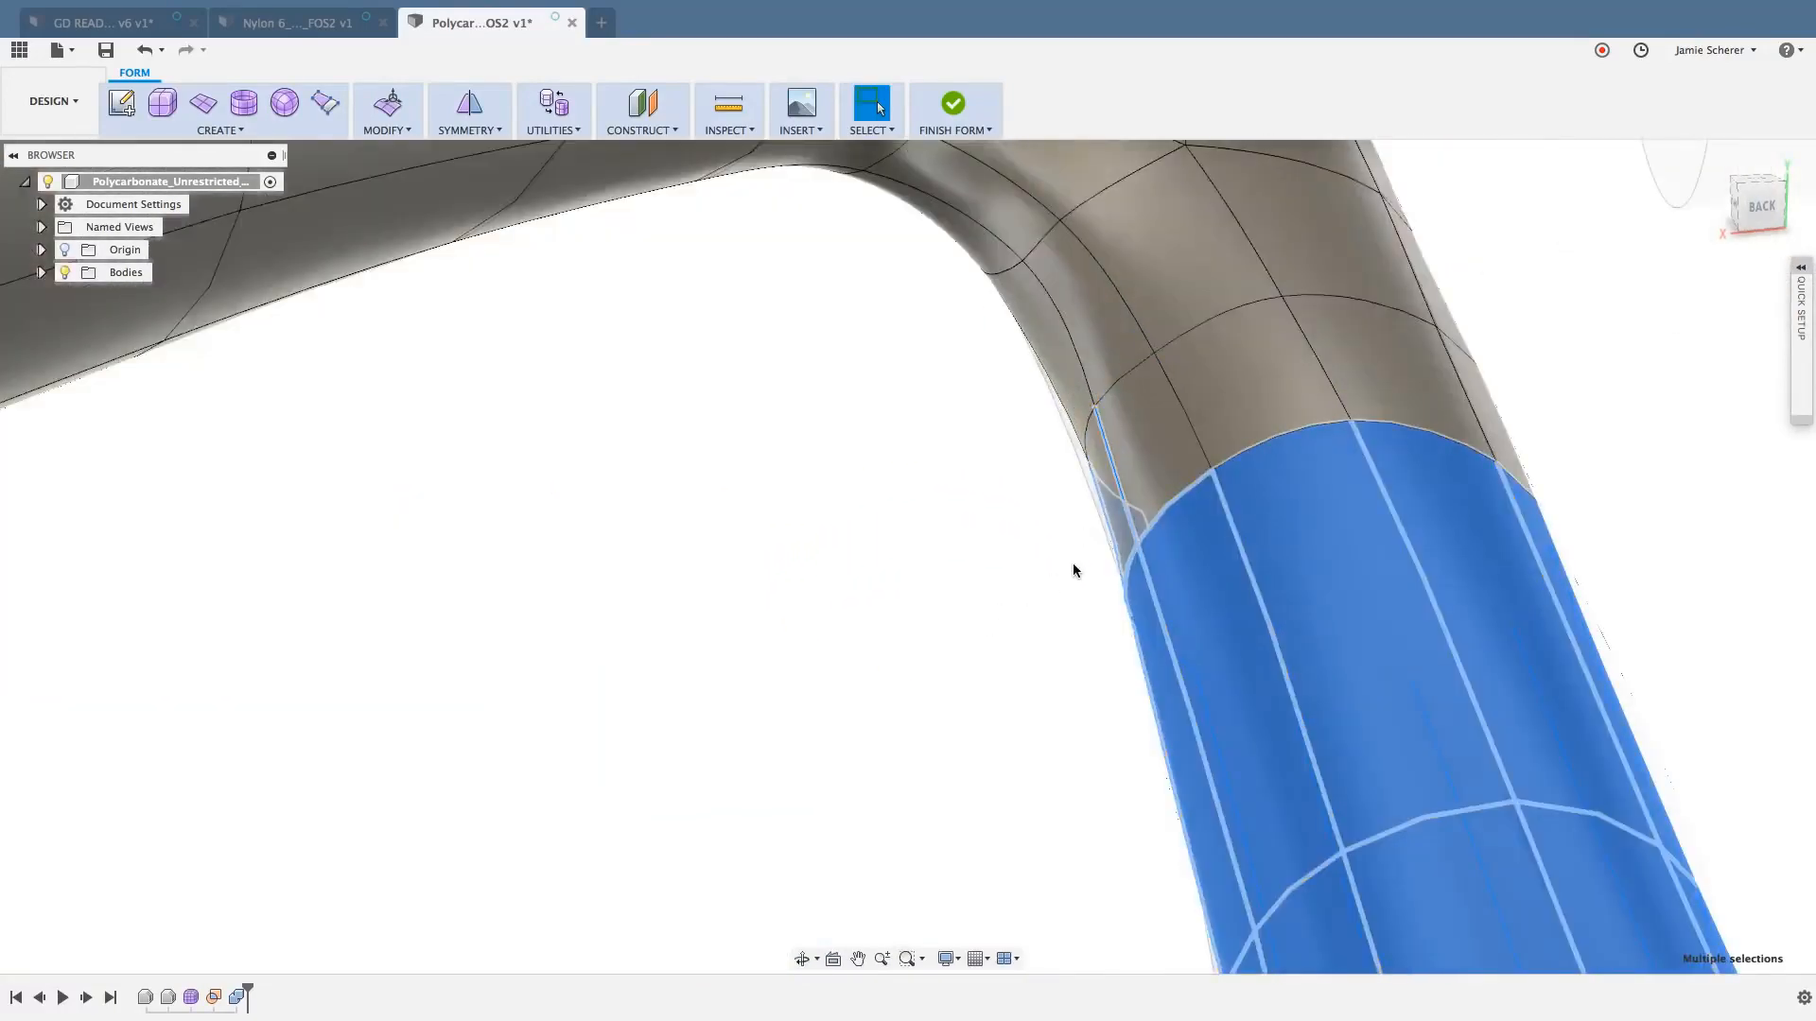
middle_click_drag(1073, 563, 1027, 605, "shift")
scroll(1027, 605, "down", 6)
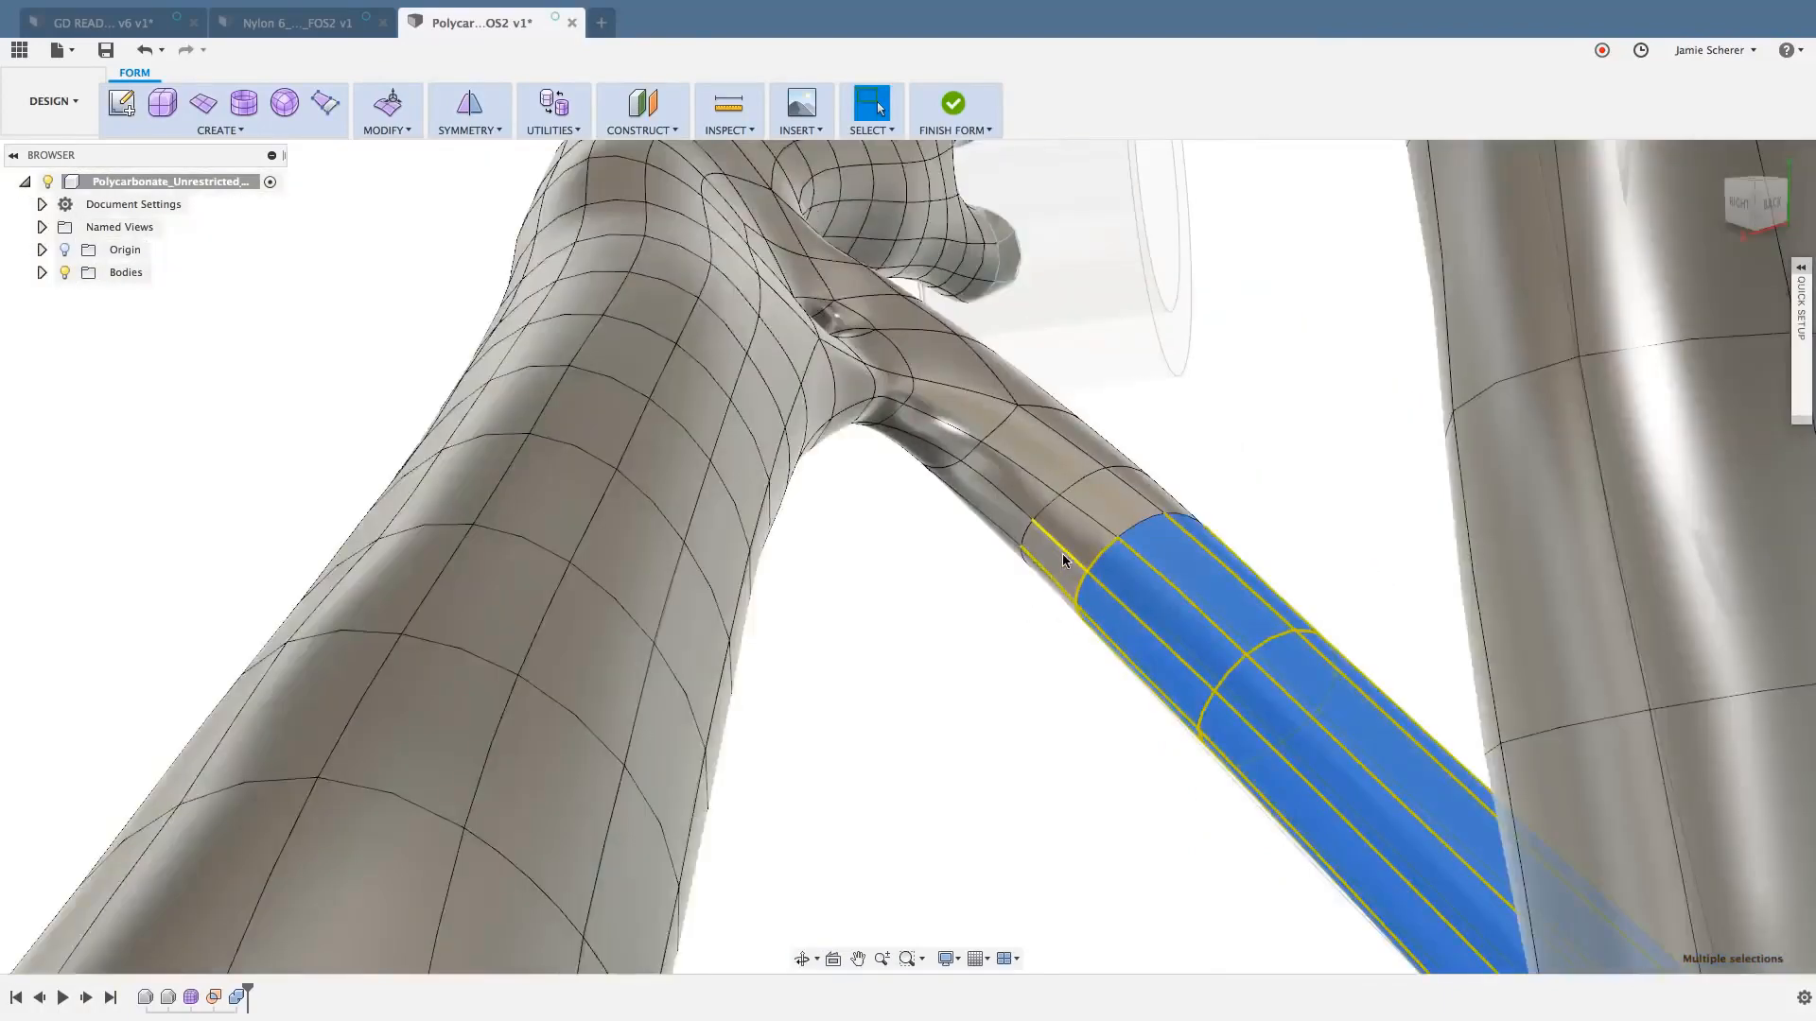
scroll(1048, 613, "down", 5)
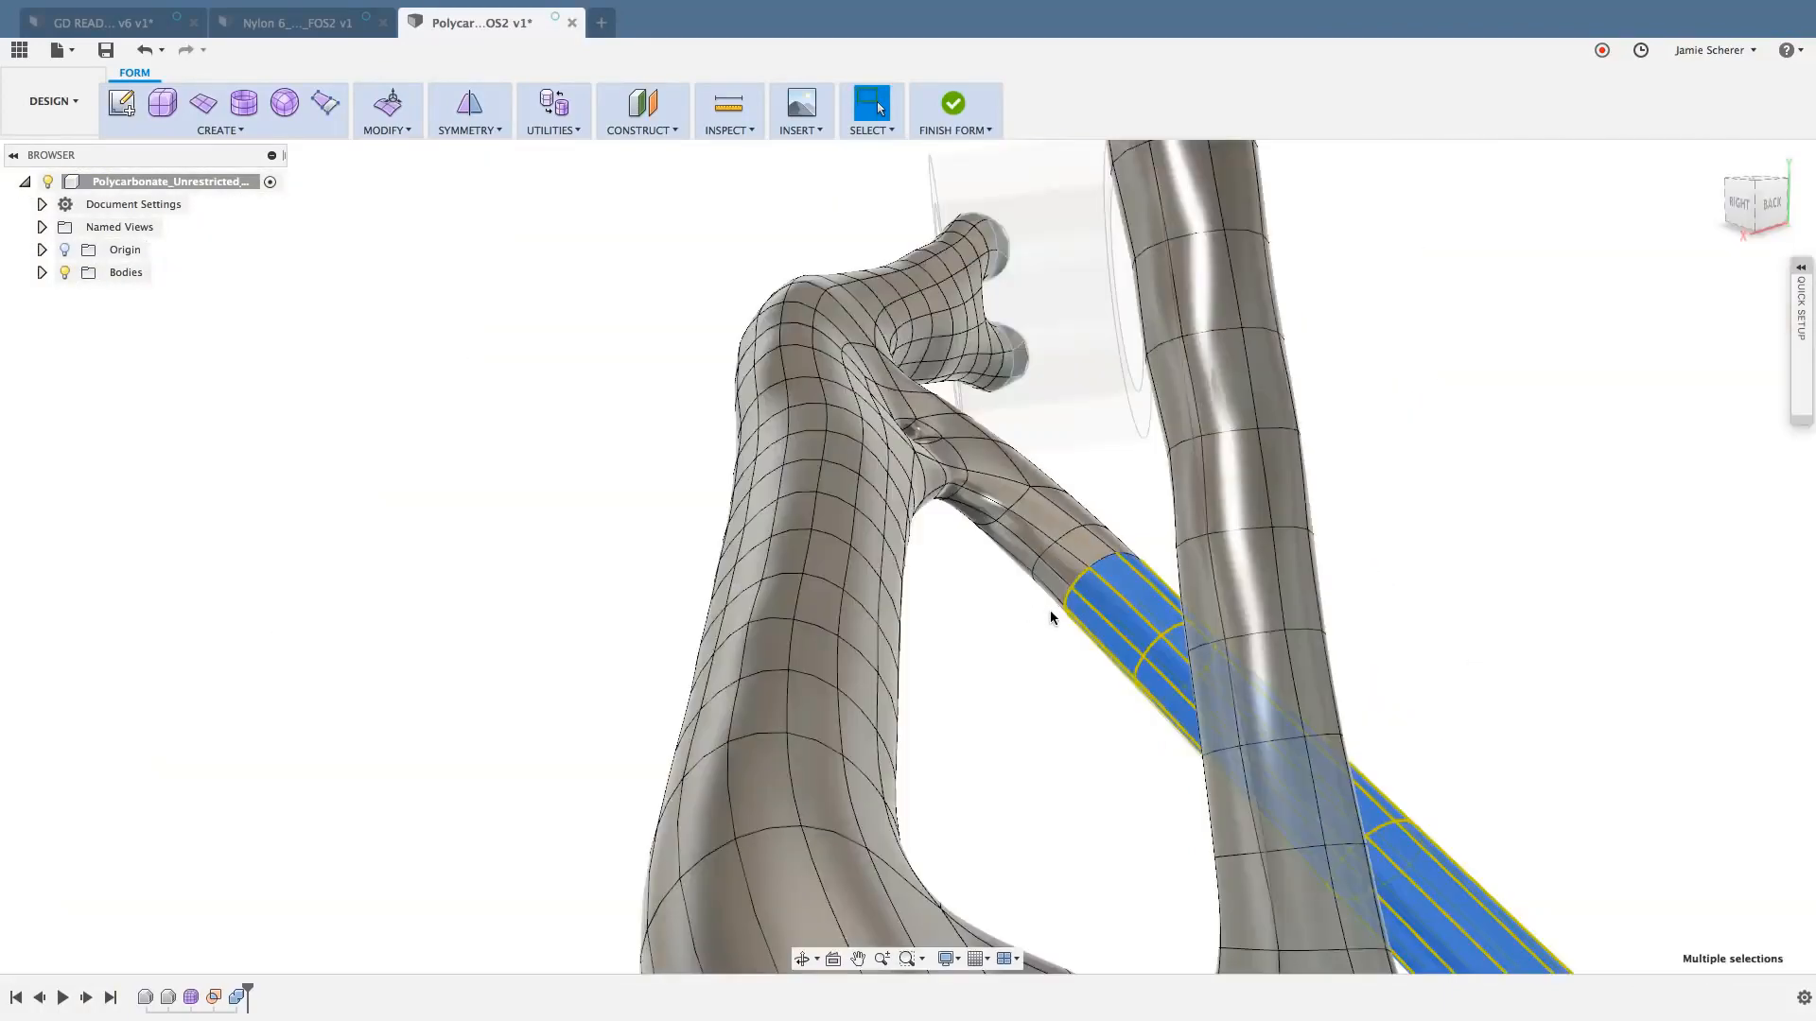
middle_click_drag(1050, 613, 915, 626, "shift")
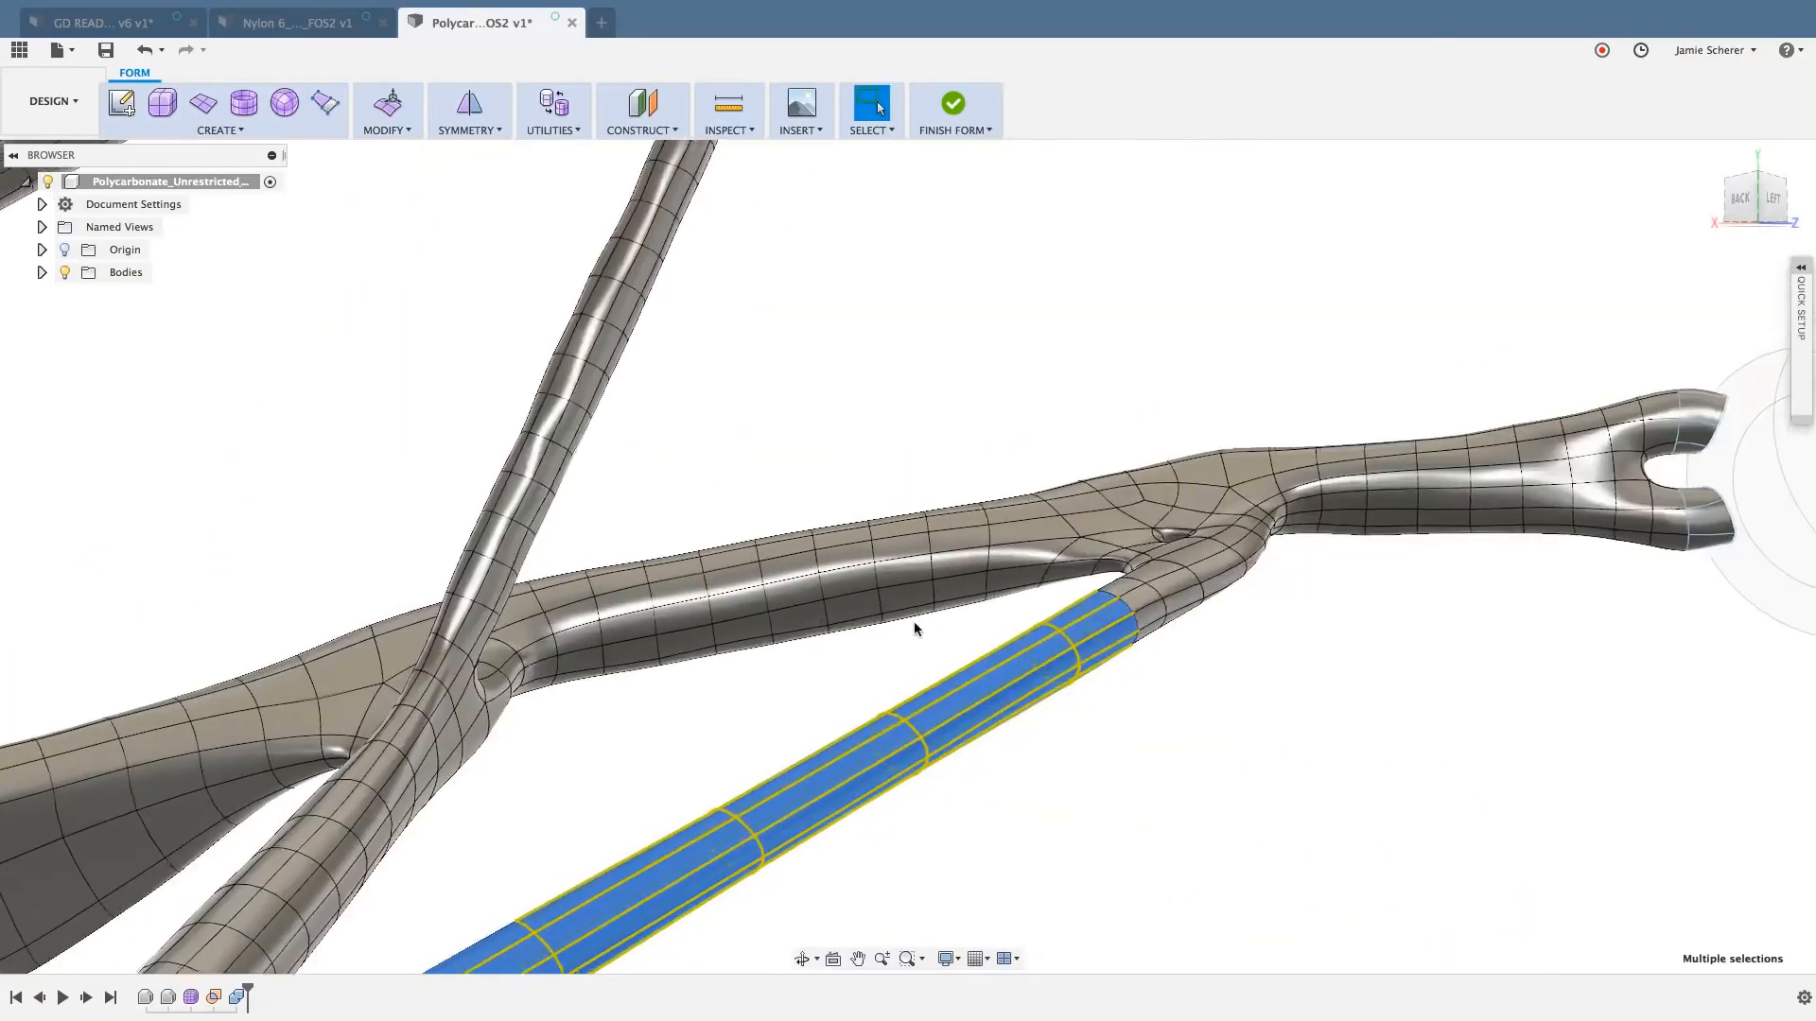
scroll(915, 627, "down", 3)
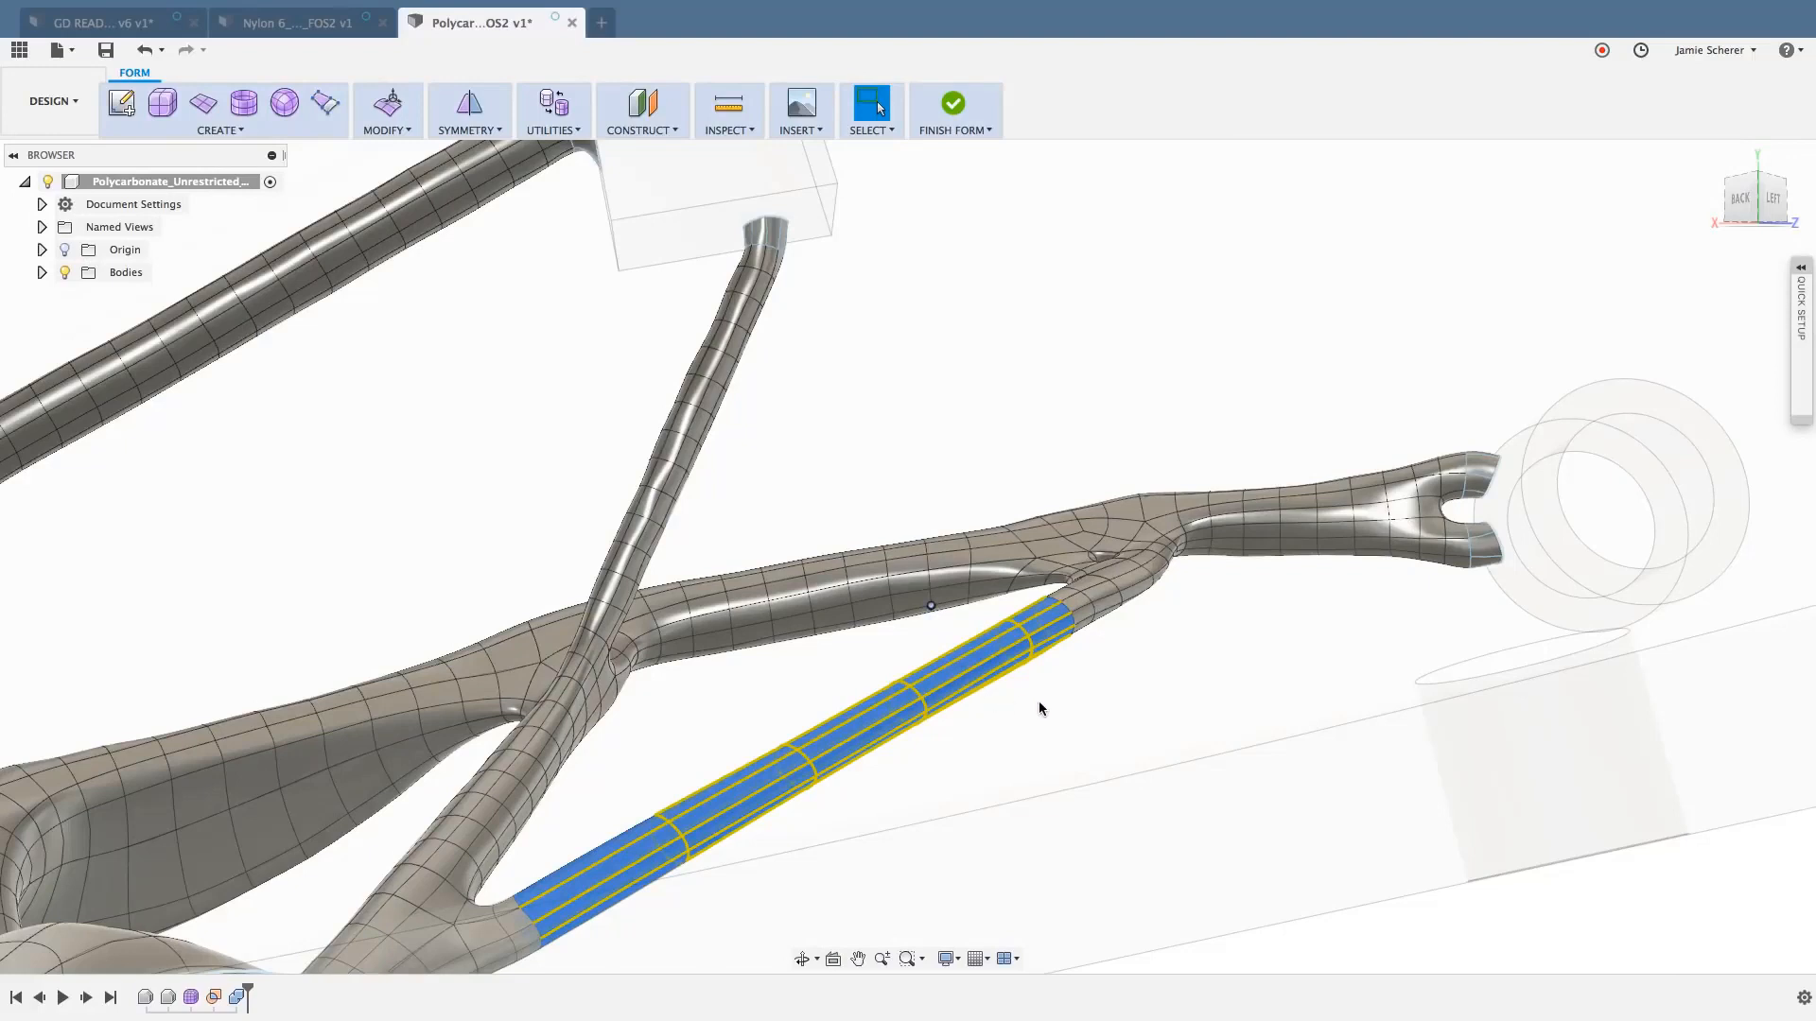
key("Delete")
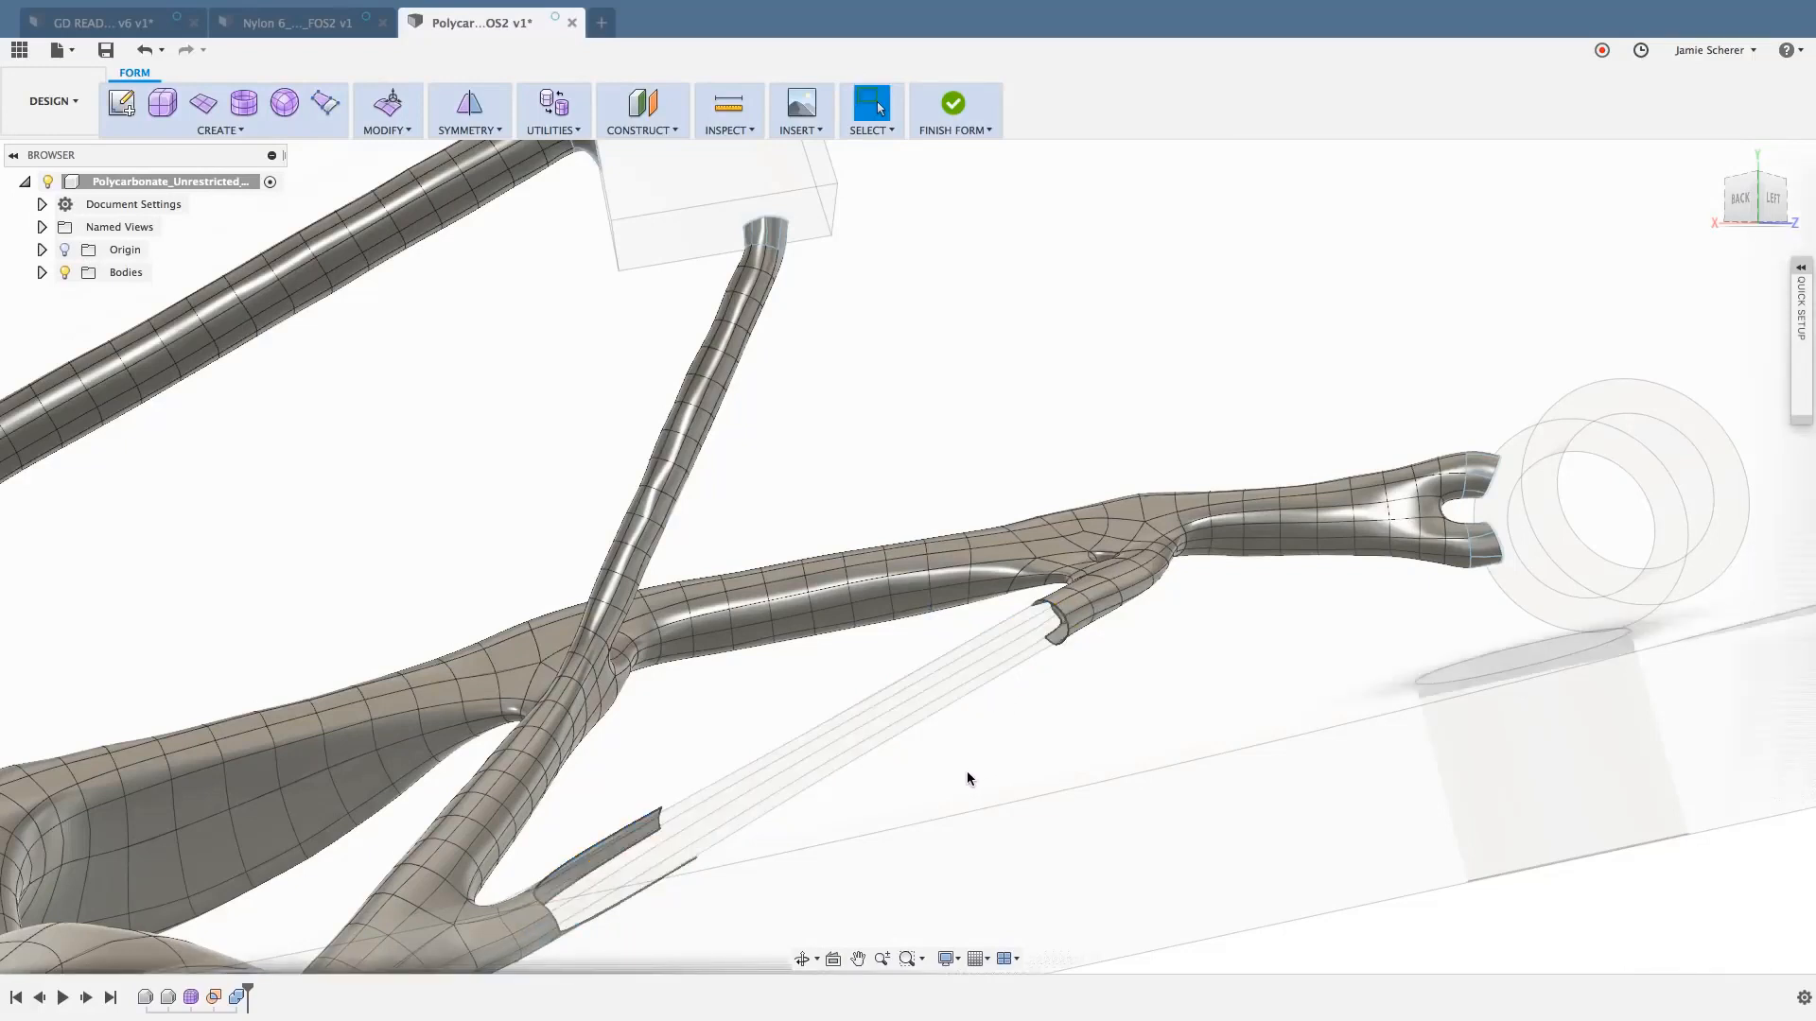
- Undo the last face deletion, window-select the middle faces of the slender diagonal strut again and delete them
key("super+z")
left_click_drag(870, 798, 743, 724)
left_click_drag(878, 672, 863, 650, "shift")
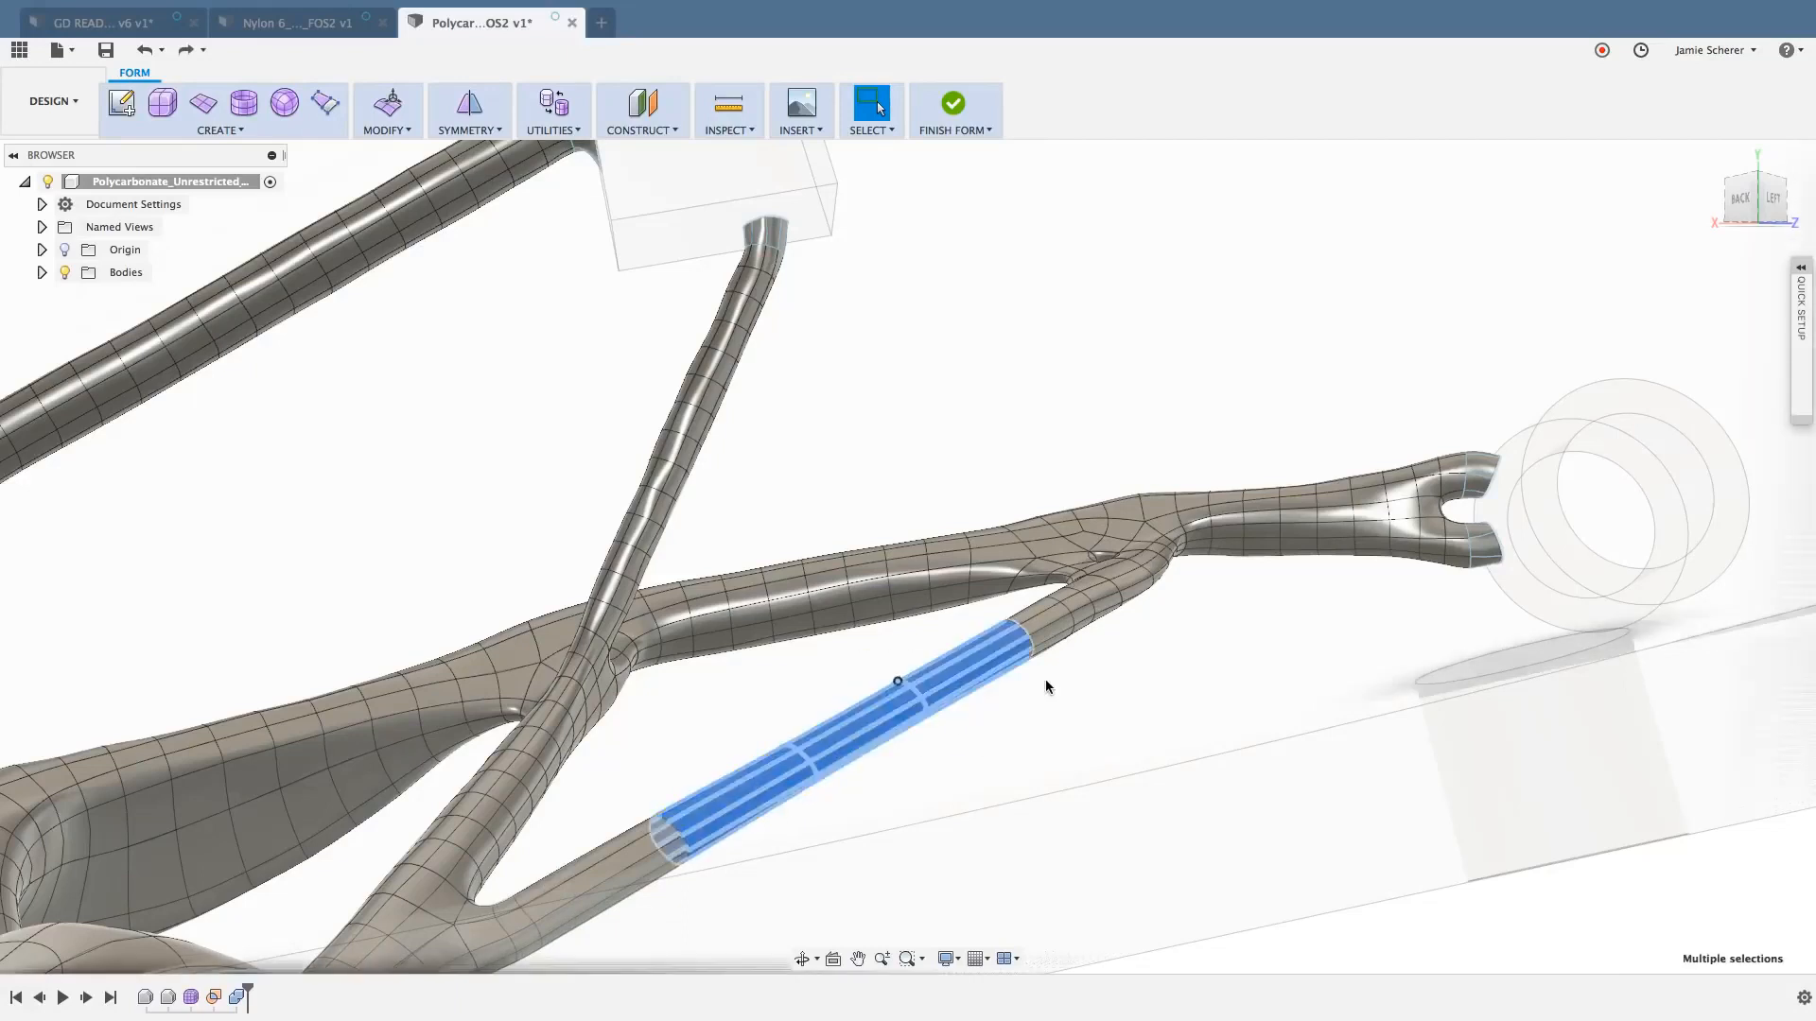
left_click_drag(1051, 691, 993, 635, "shift")
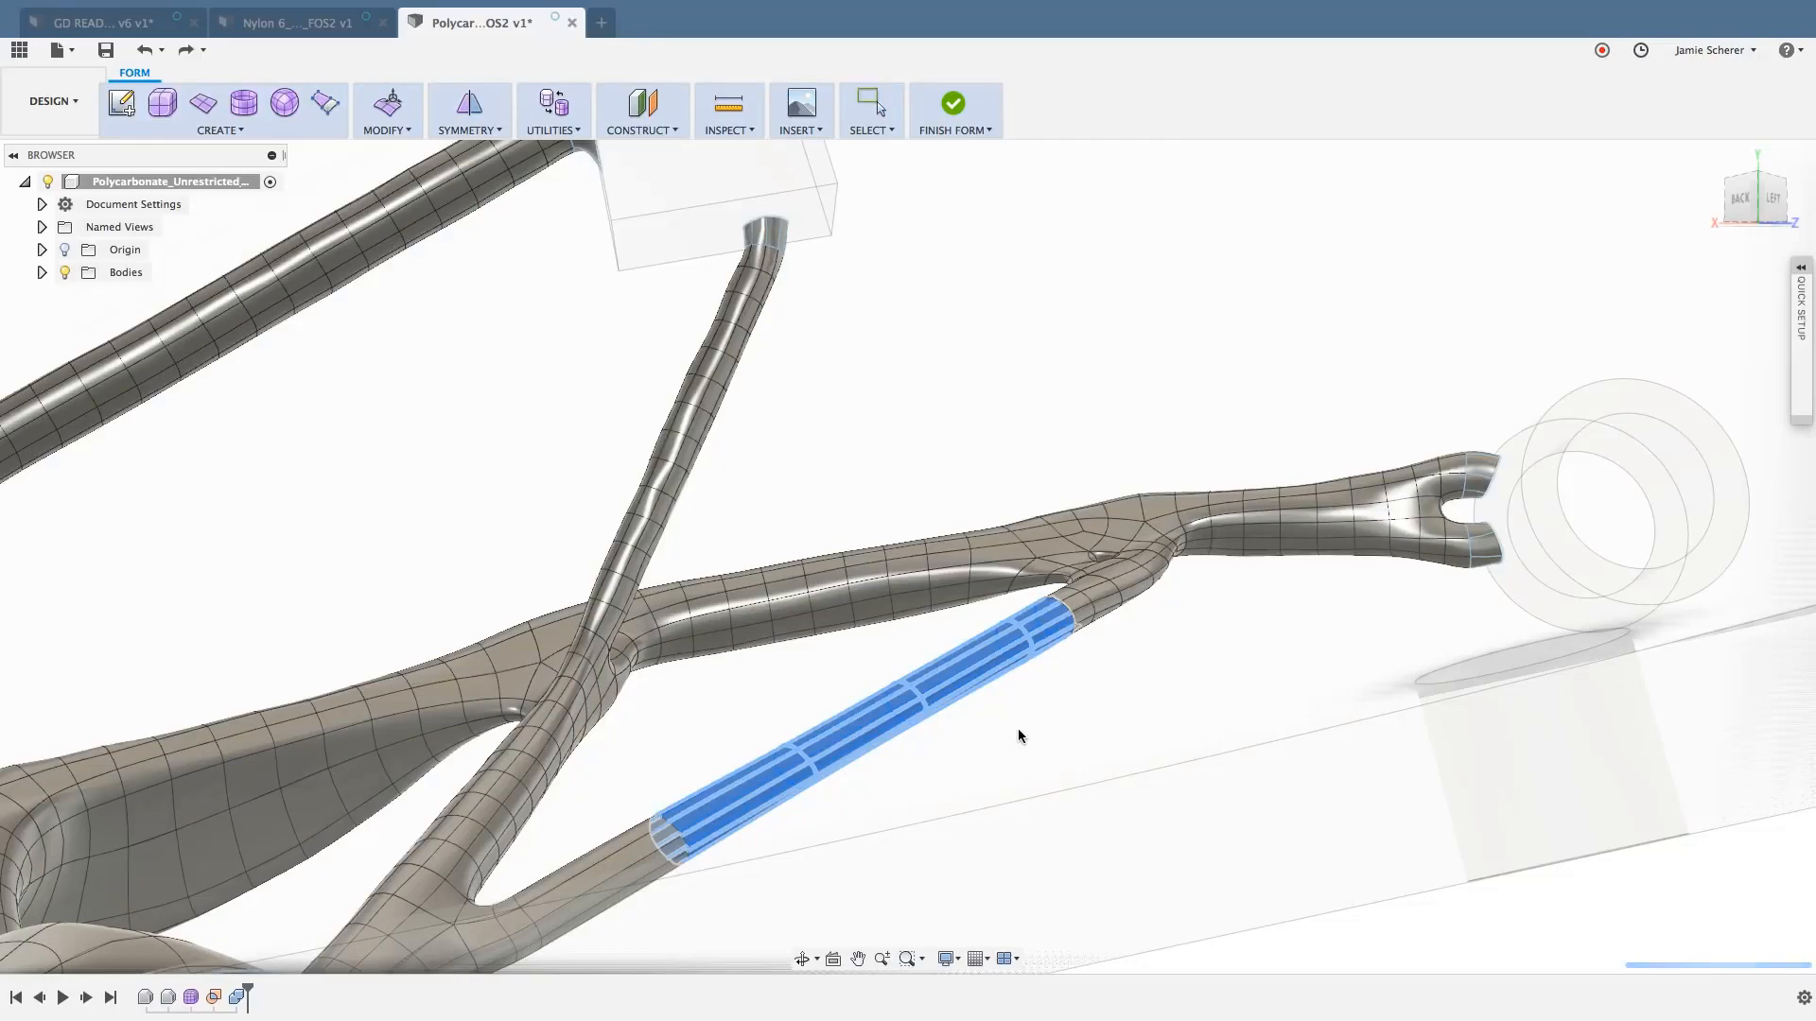
key("Delete")
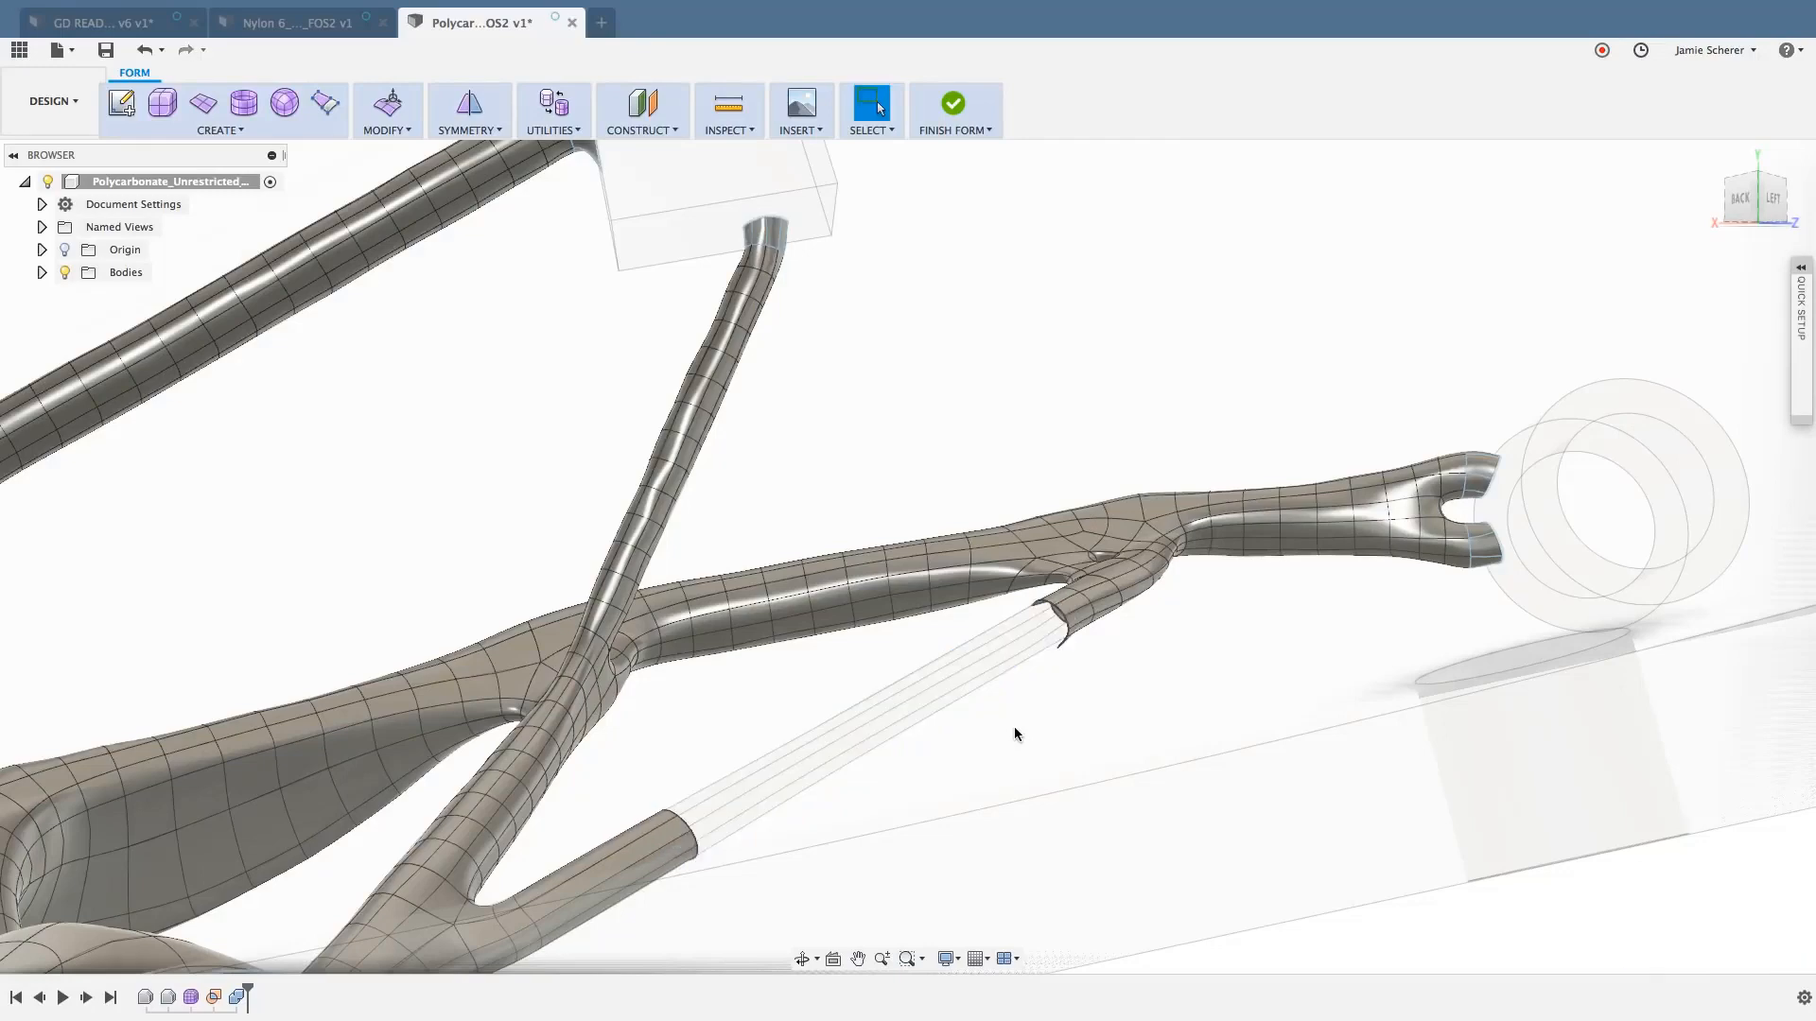
middle_click_drag(1034, 730, 1299, 601, "shift")
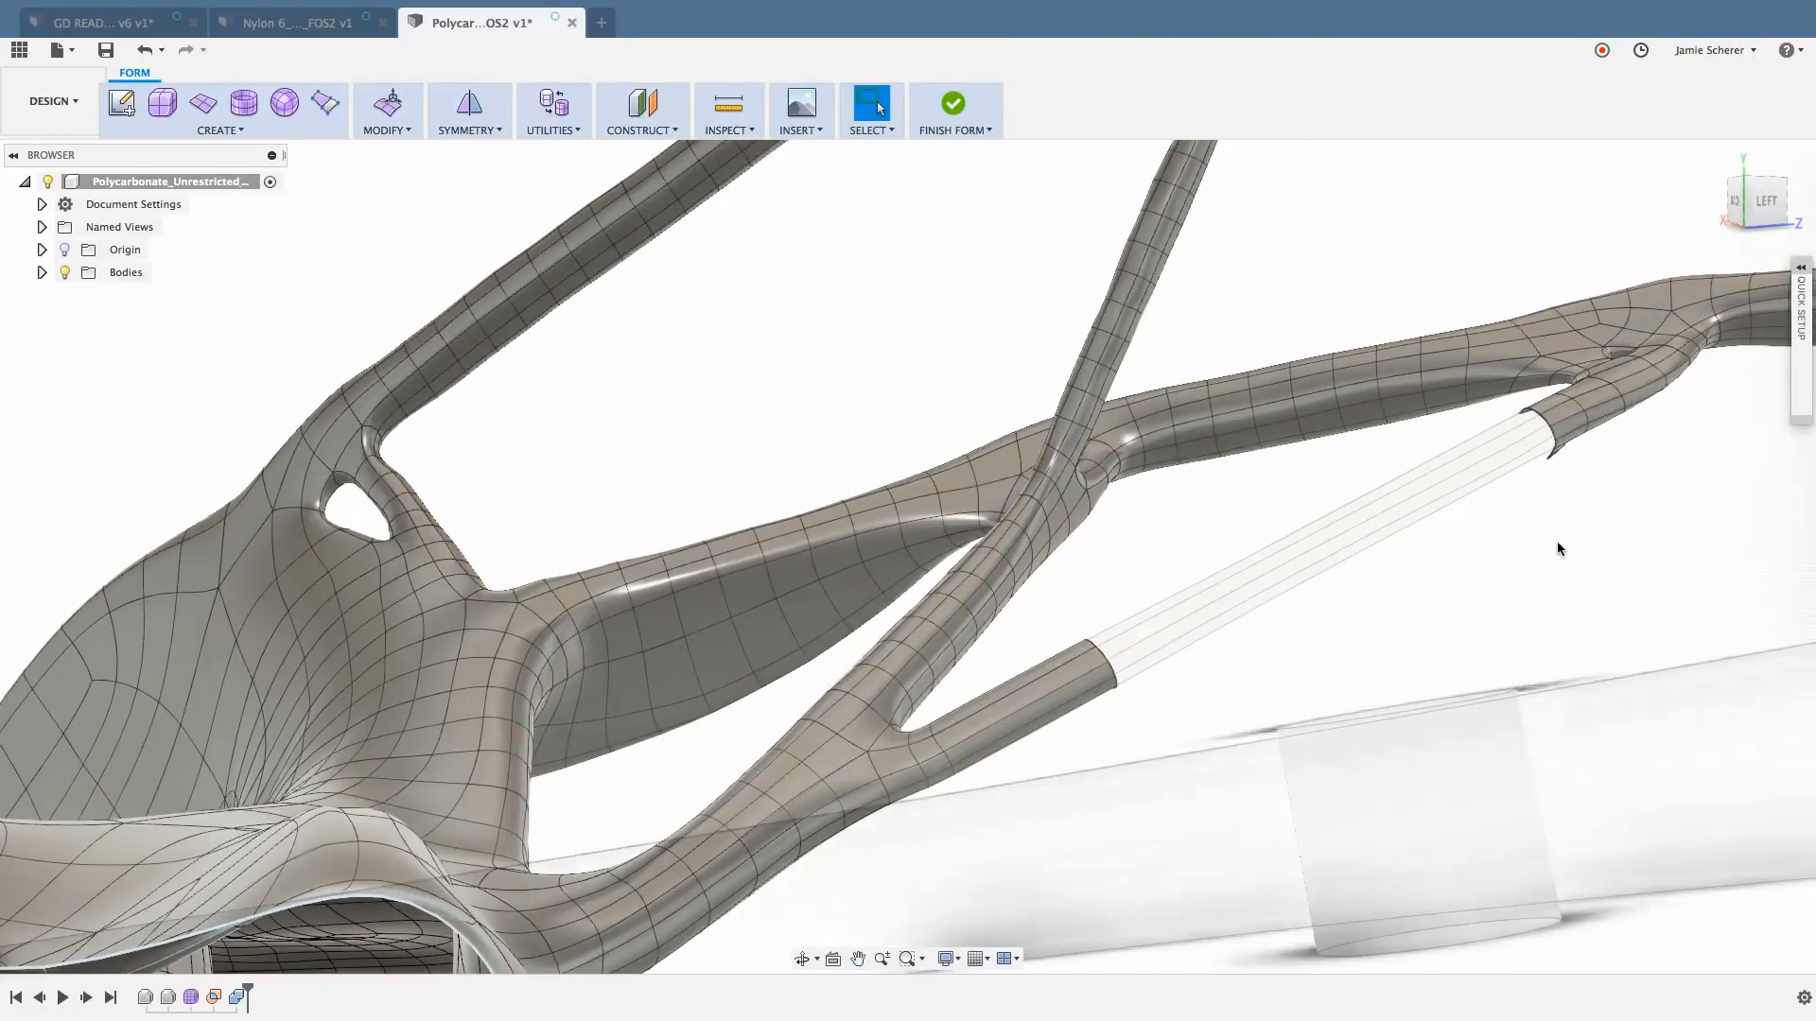
middle_click_drag(1557, 542, 741, 478, "shift")
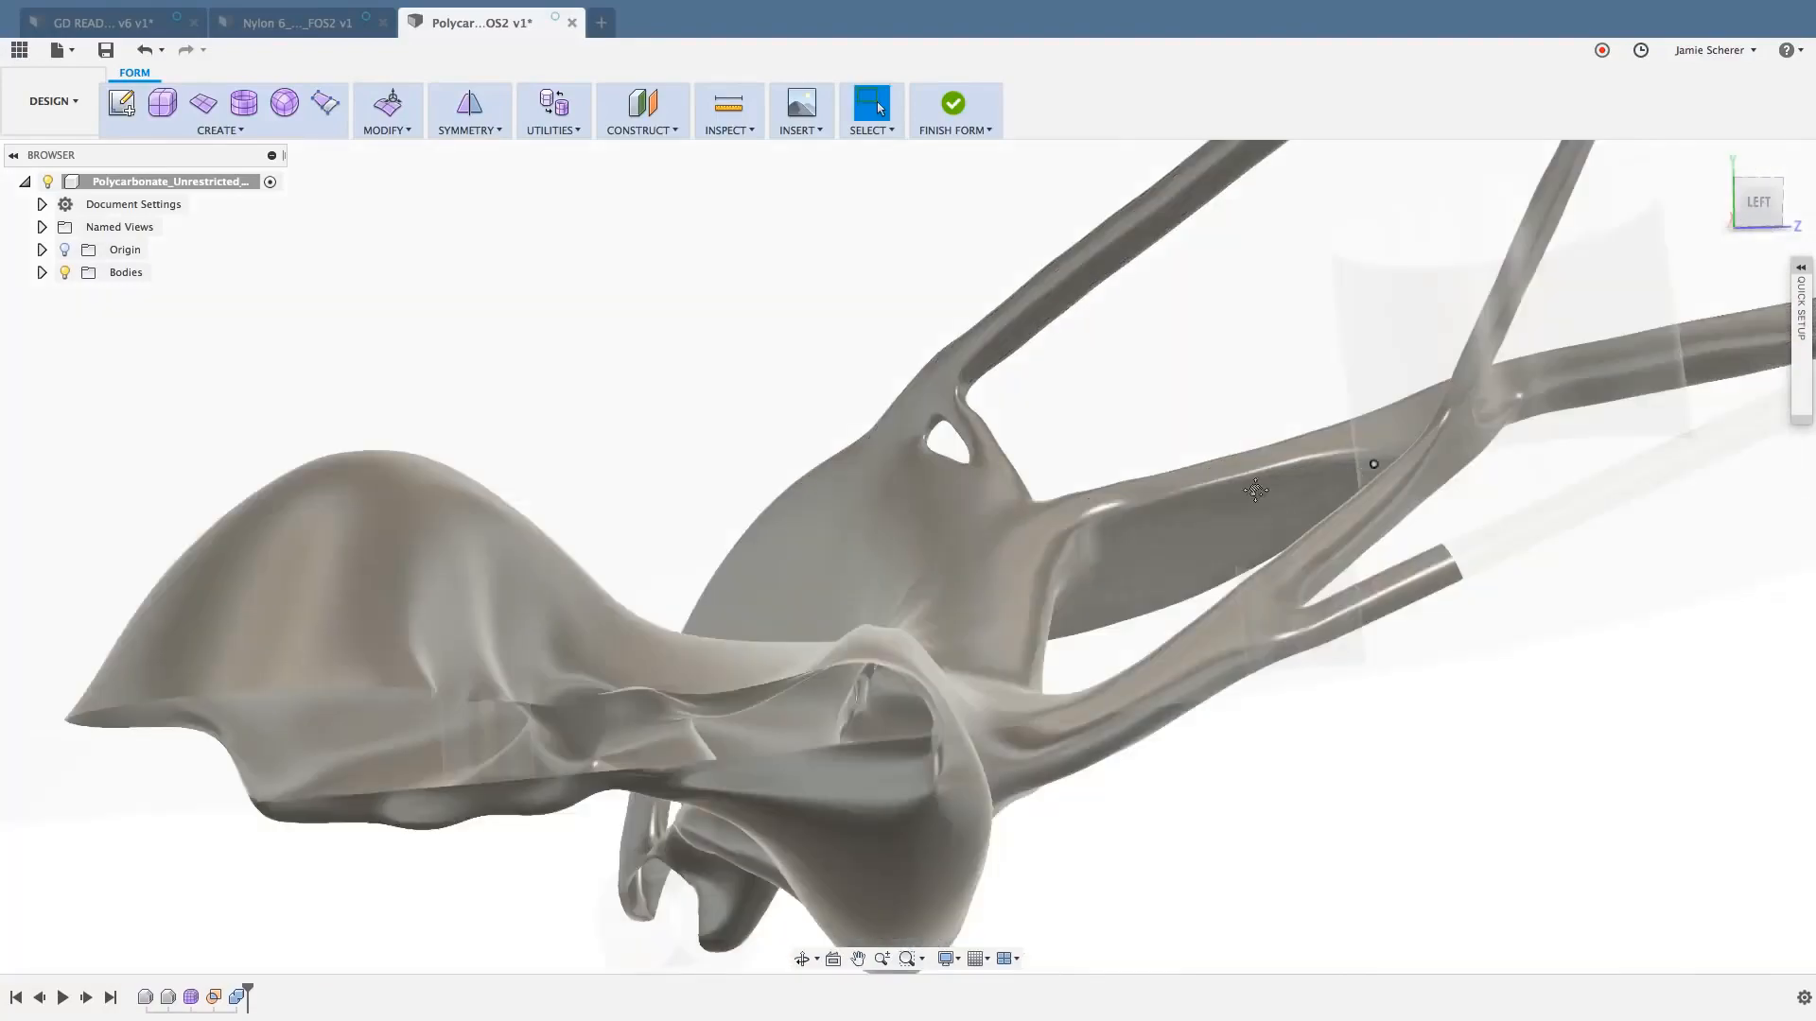
middle_click_drag(1255, 489, 1076, 508)
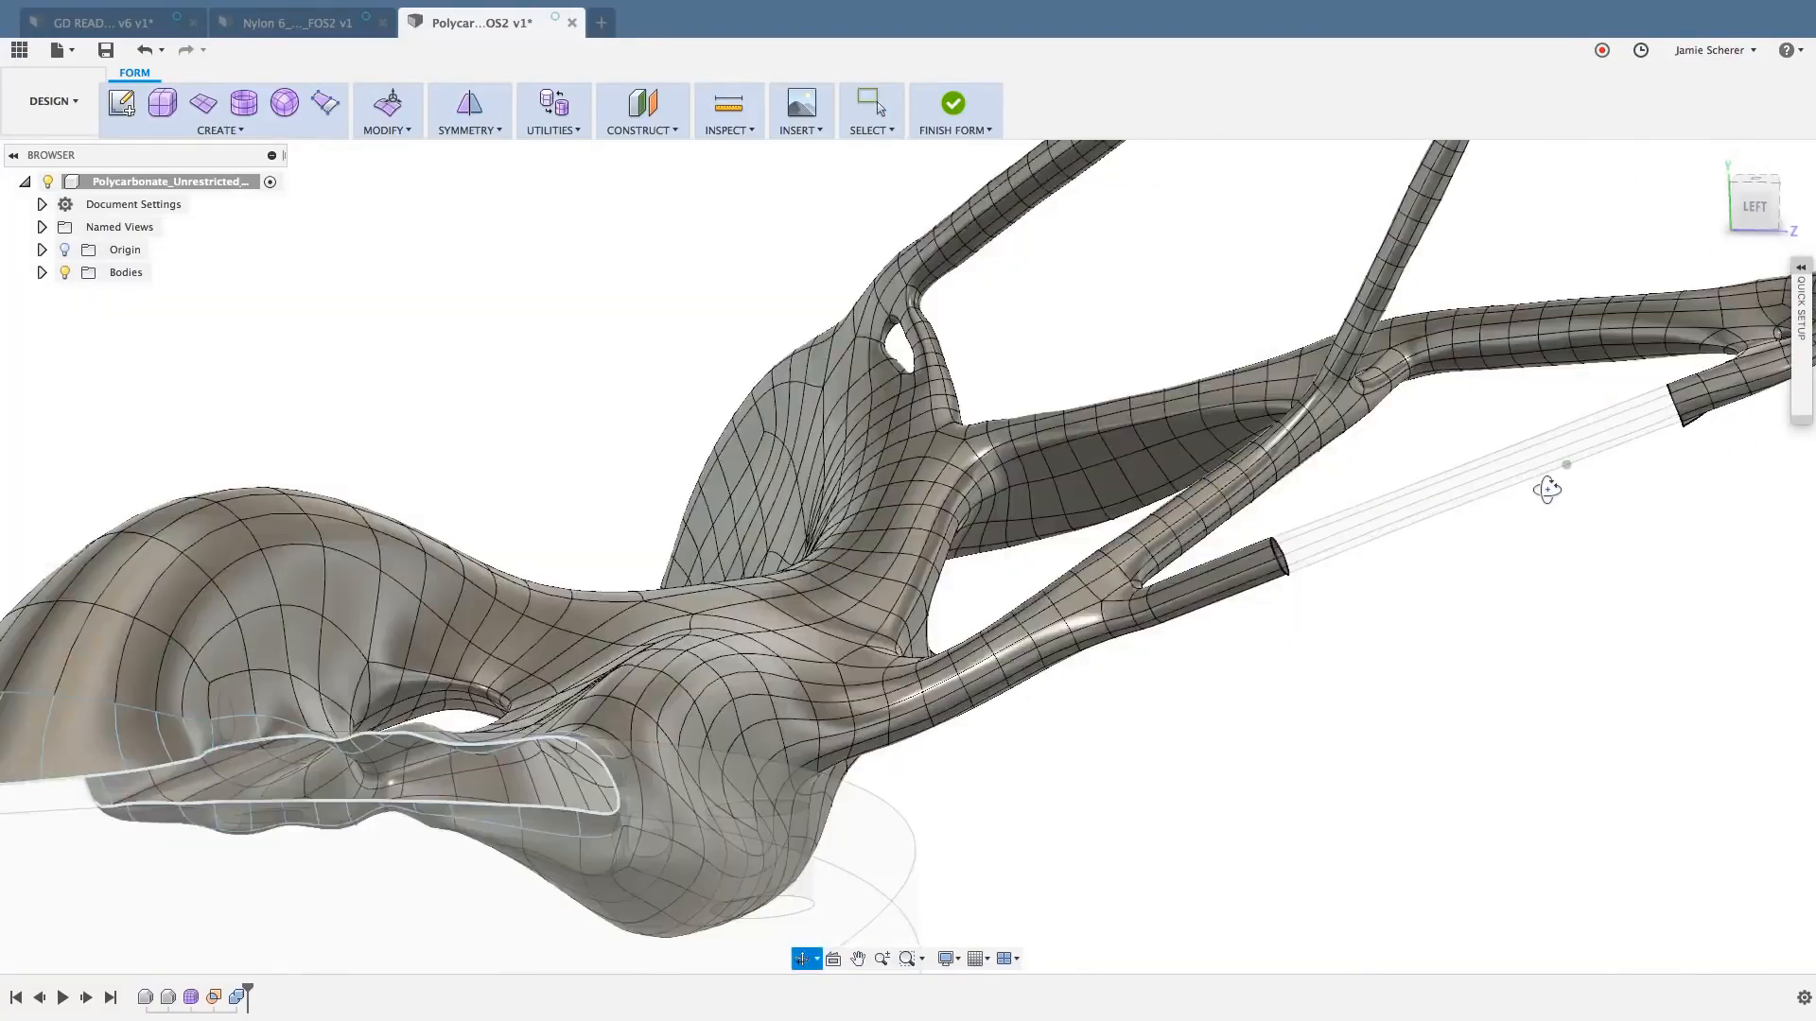
middle_click_drag(1545, 491, 1528, 522, "shift")
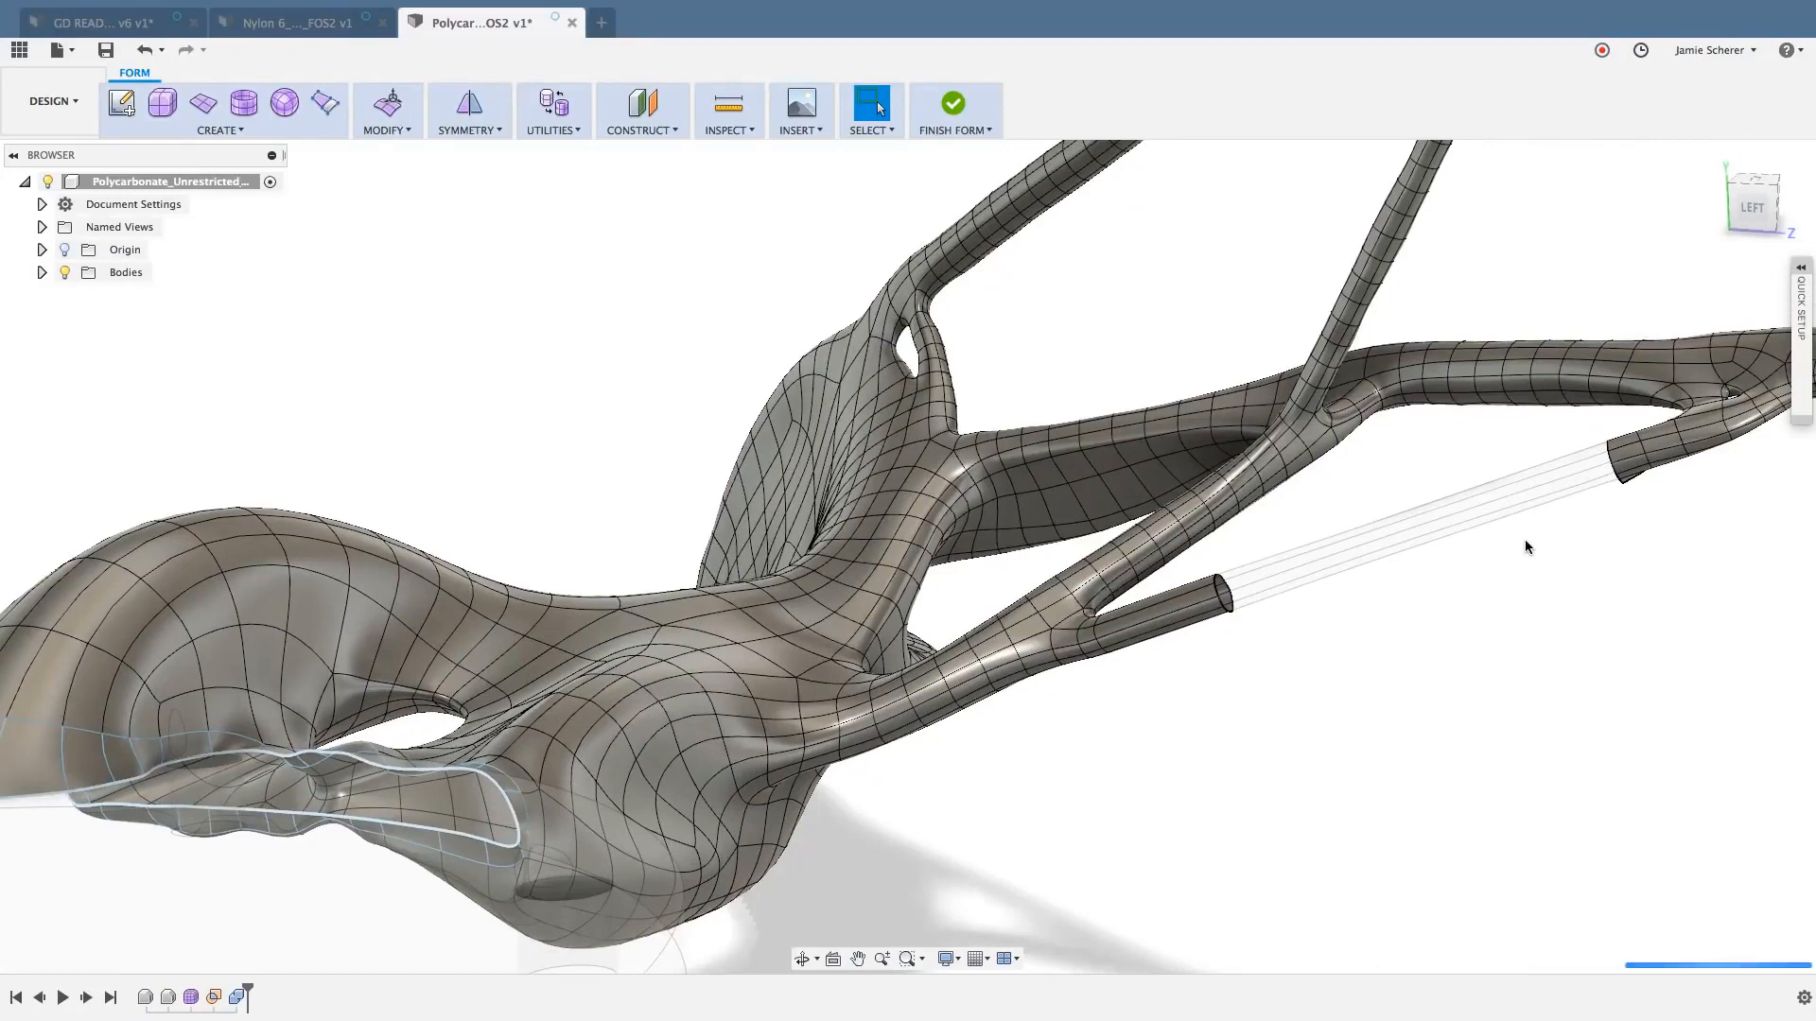
- Window-select the ring faces along the middle of the restored slender diagonal strut and delete them, leaving a gap with an open end on each side
left_click(1755, 210)
scroll(1584, 374, "down", 5)
middle_click_drag(1572, 372, 1399, 561)
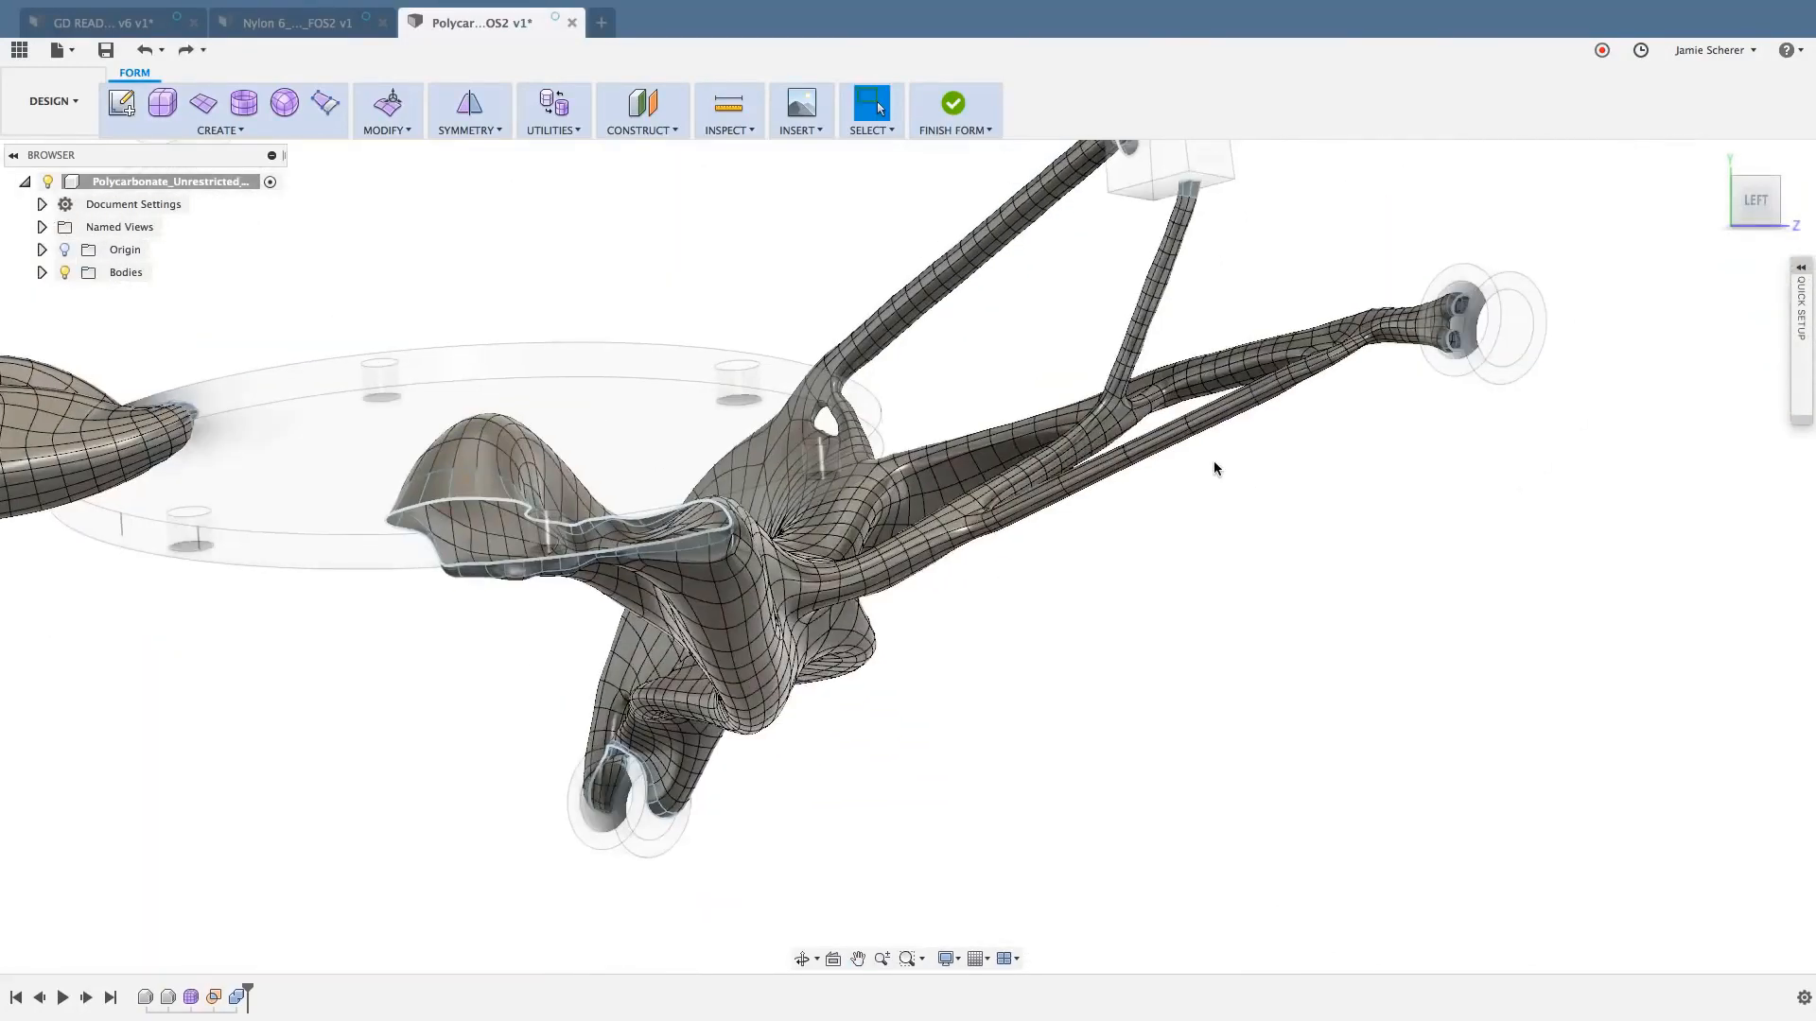
scroll(1199, 435, "up", 3)
scroll(1196, 433, "up", 5)
middle_click_drag(1228, 360, 1252, 365, "shift")
scroll(1249, 360, "up", 8)
scroll(1236, 456, "down", 8)
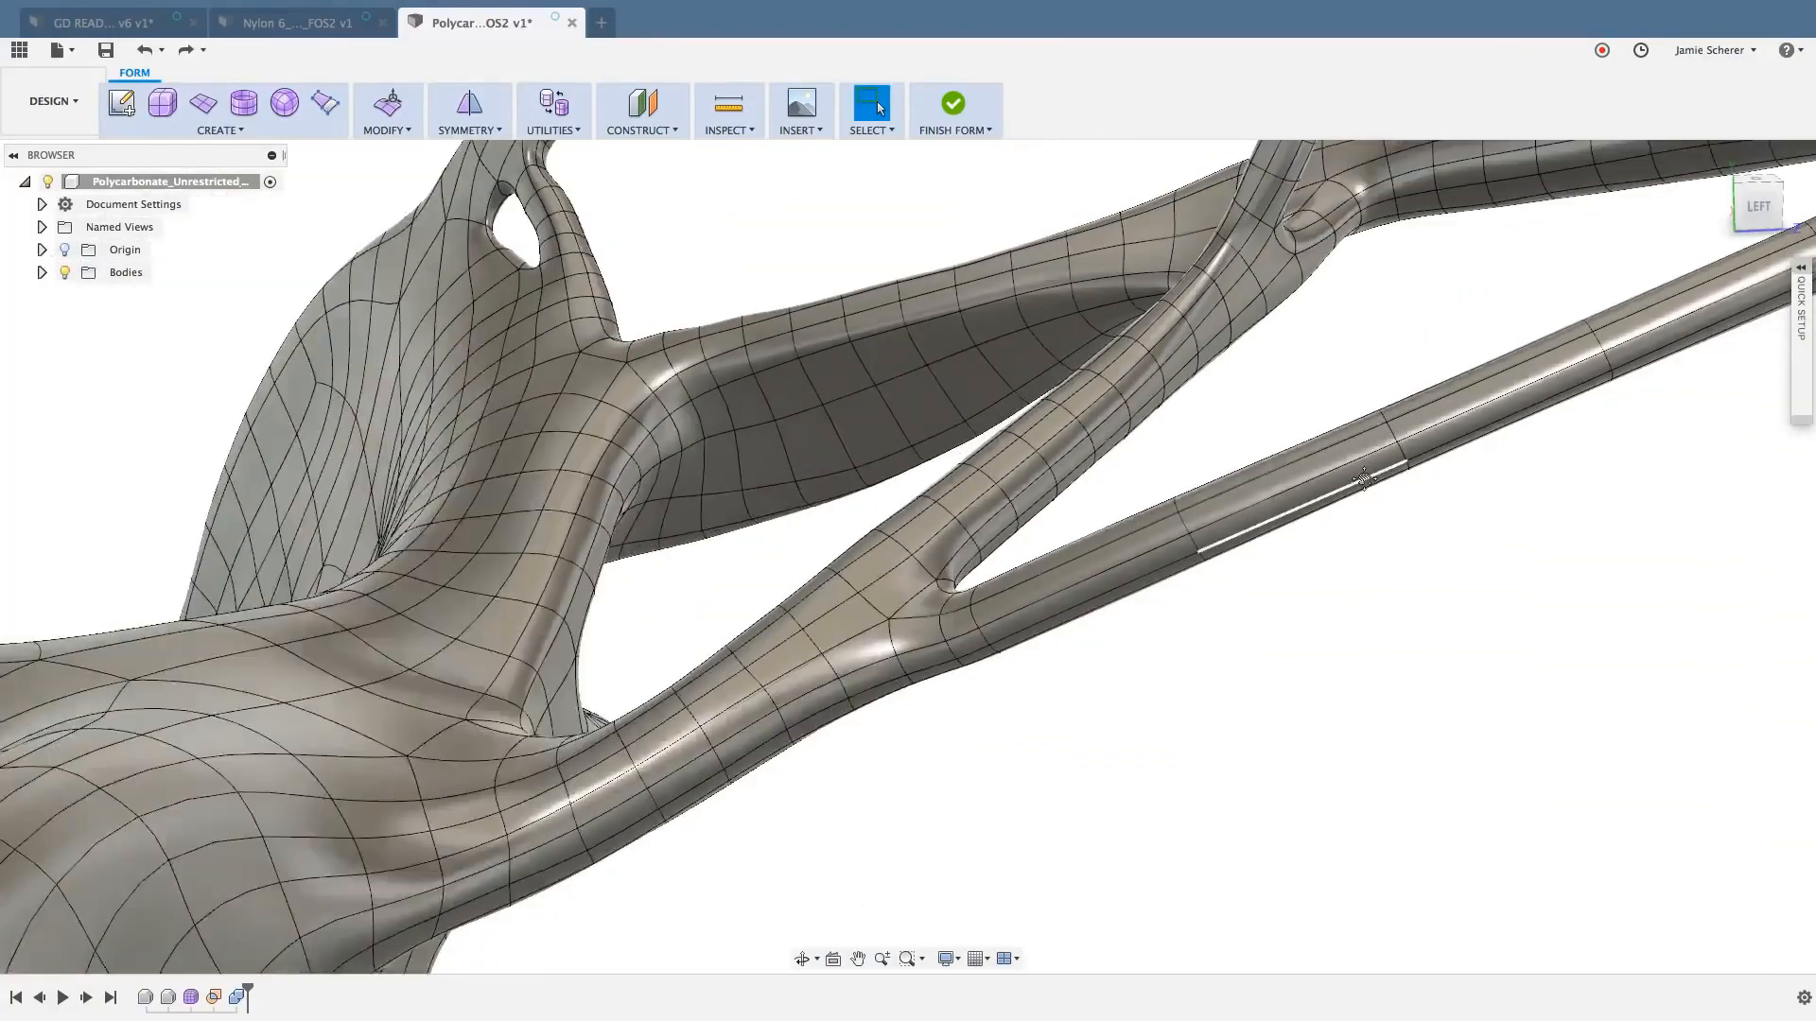
middle_click_drag(1324, 507, 1041, 673)
scroll(1040, 674, "down", 2)
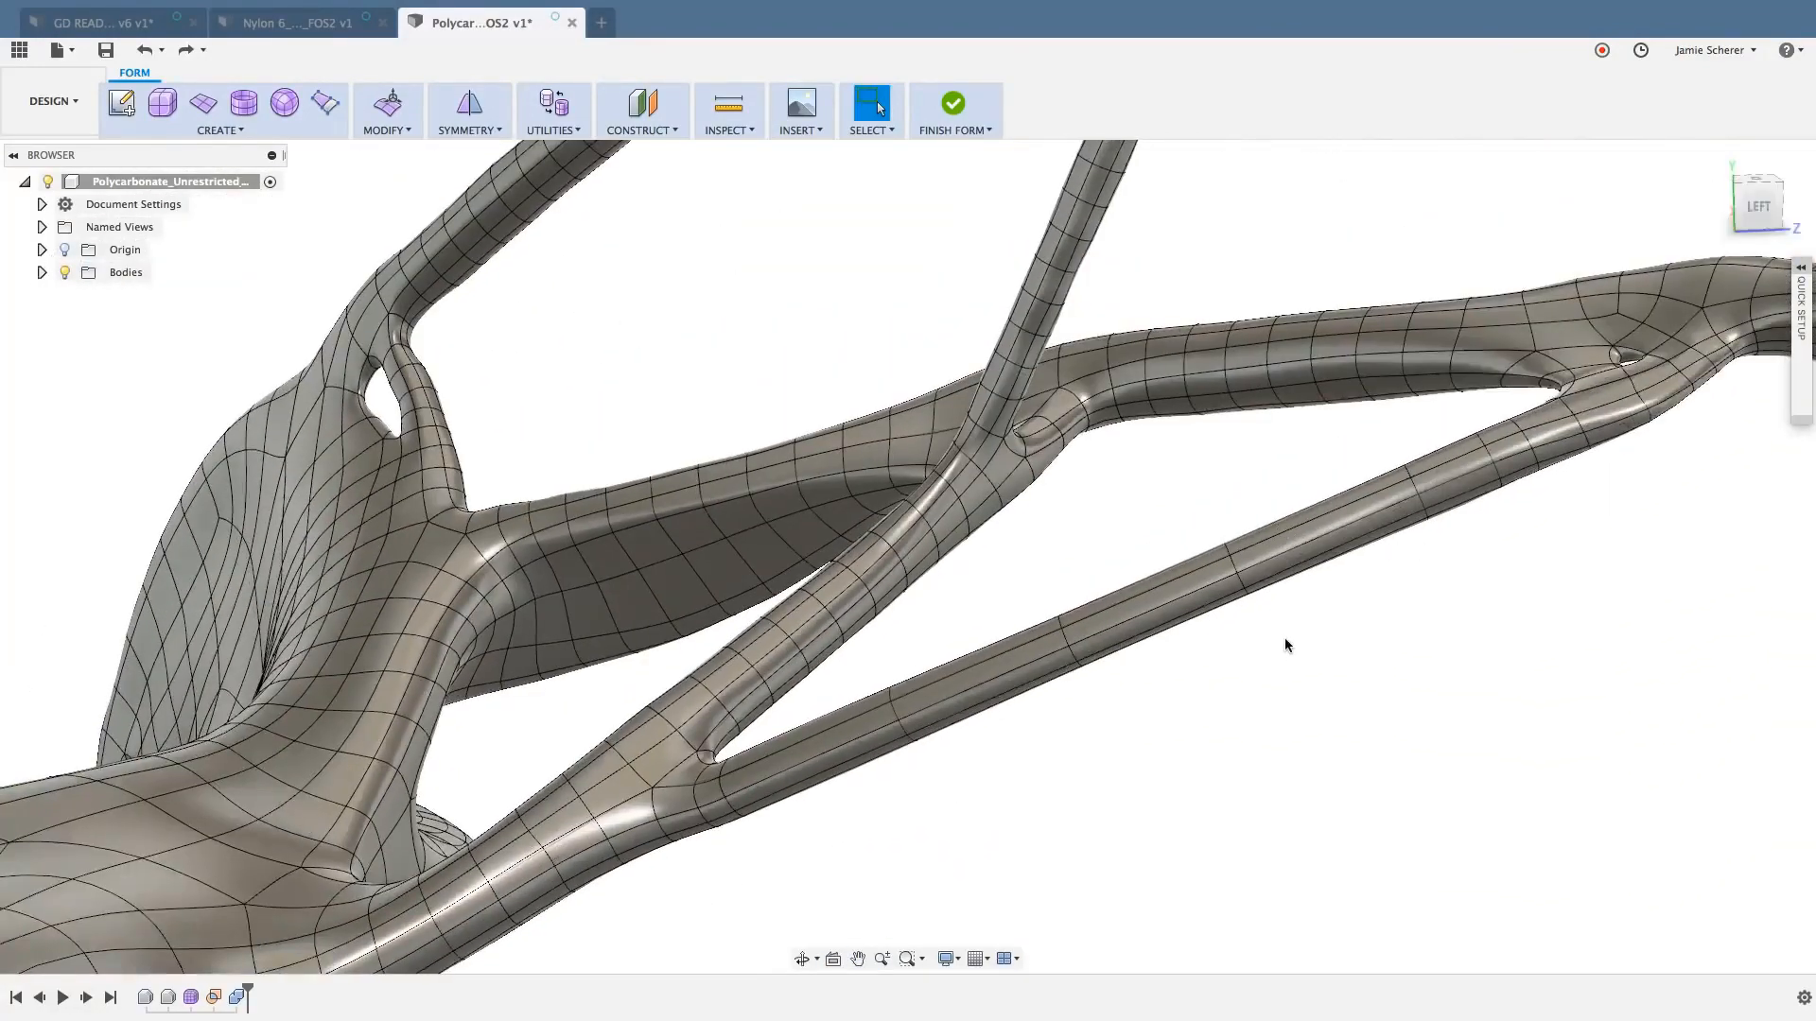
left_click_drag(1133, 700, 1040, 594)
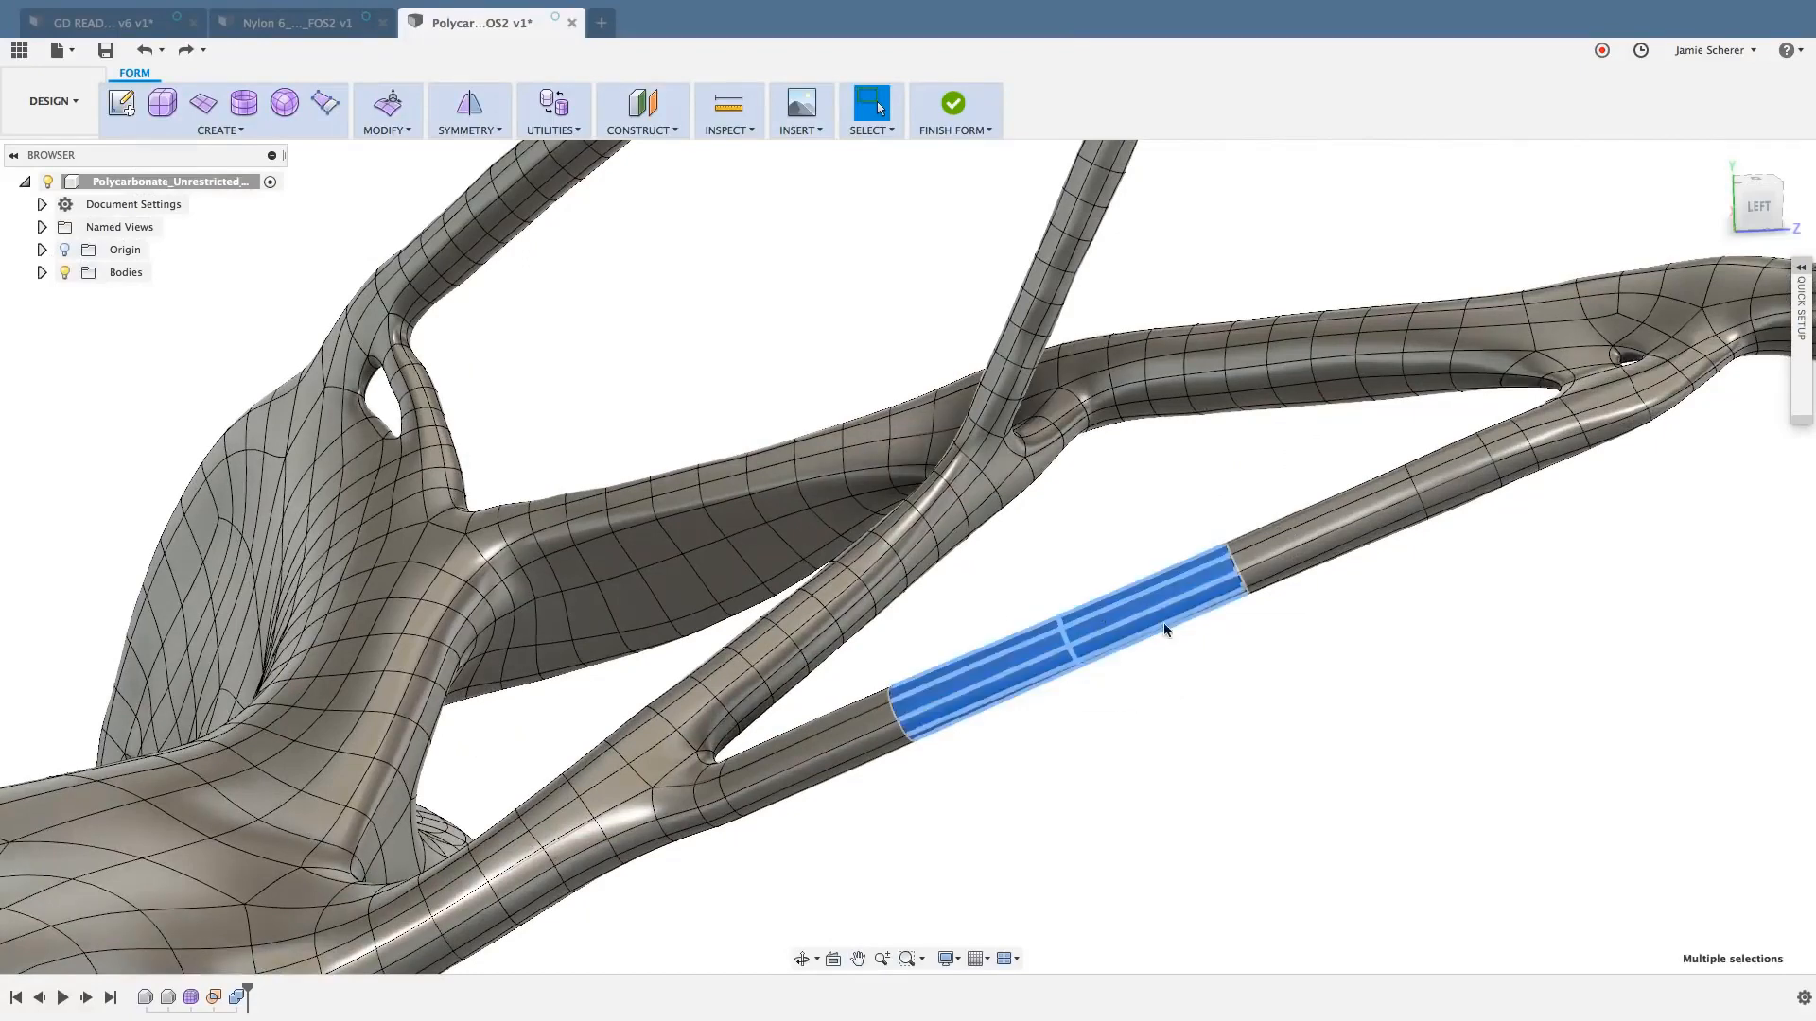
left_click_drag(1269, 653, 1195, 527, "shift")
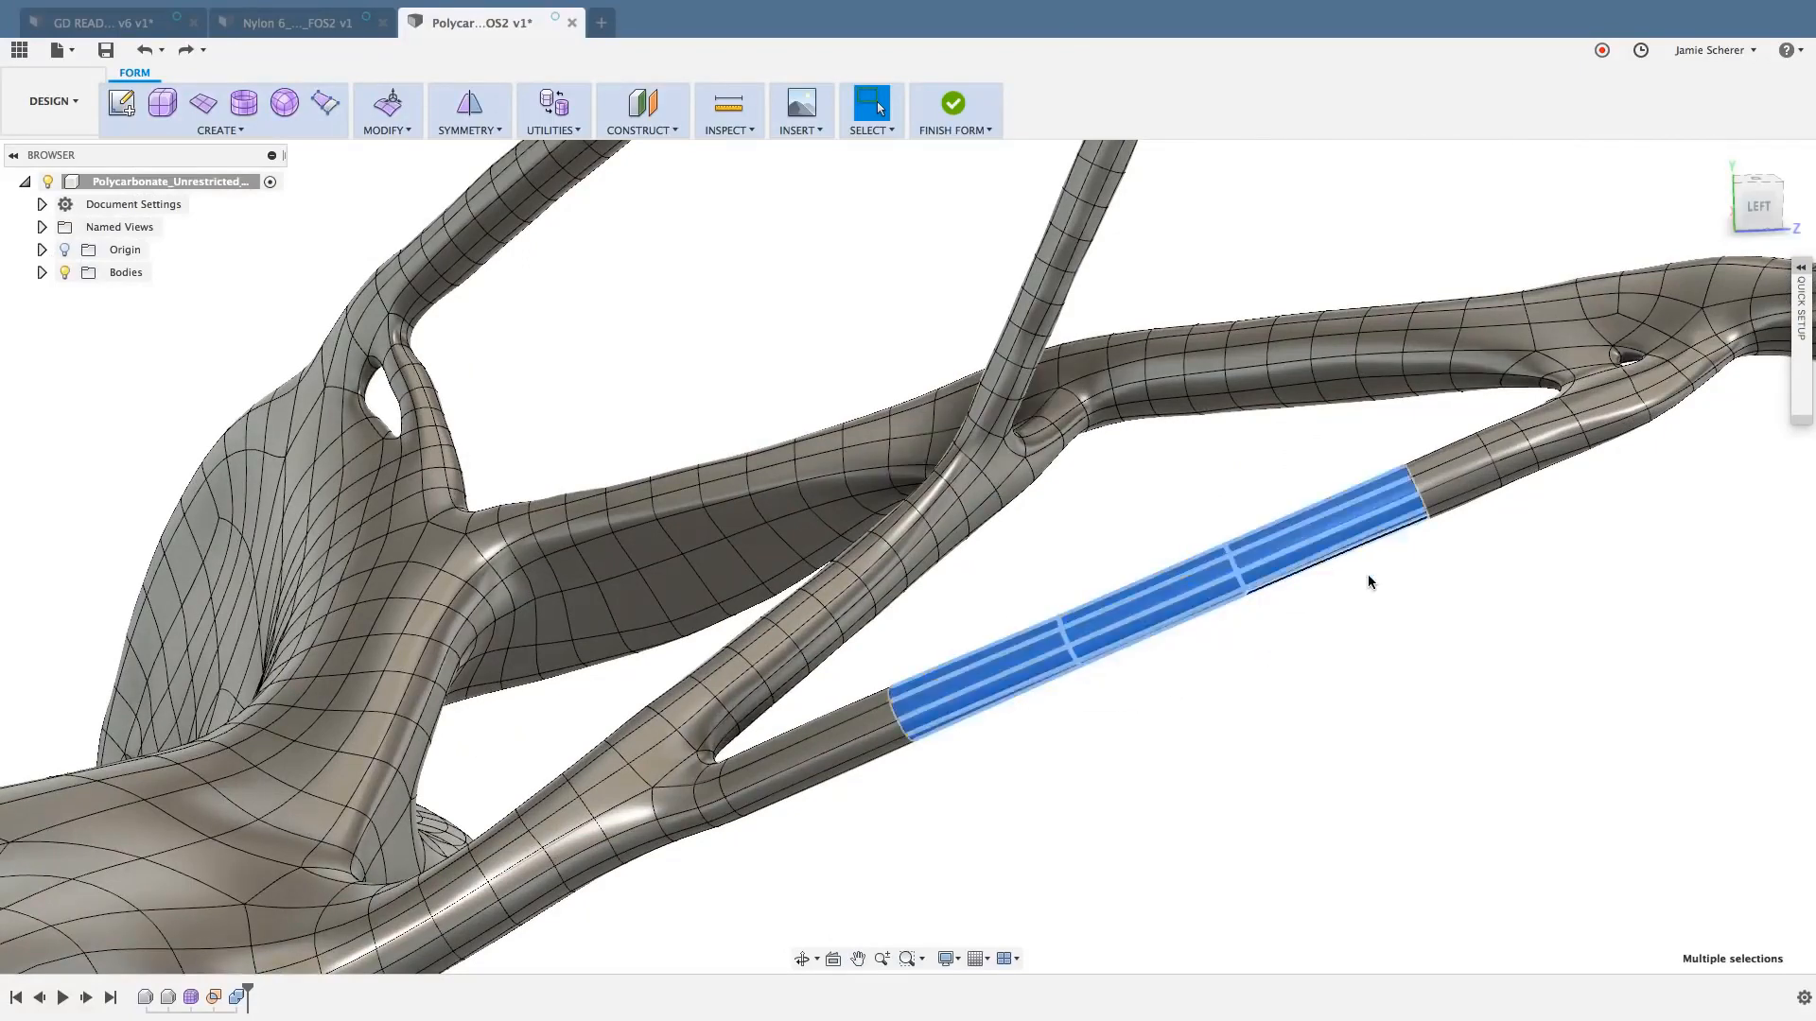
left_click_drag(1433, 552, 1361, 445, "shift")
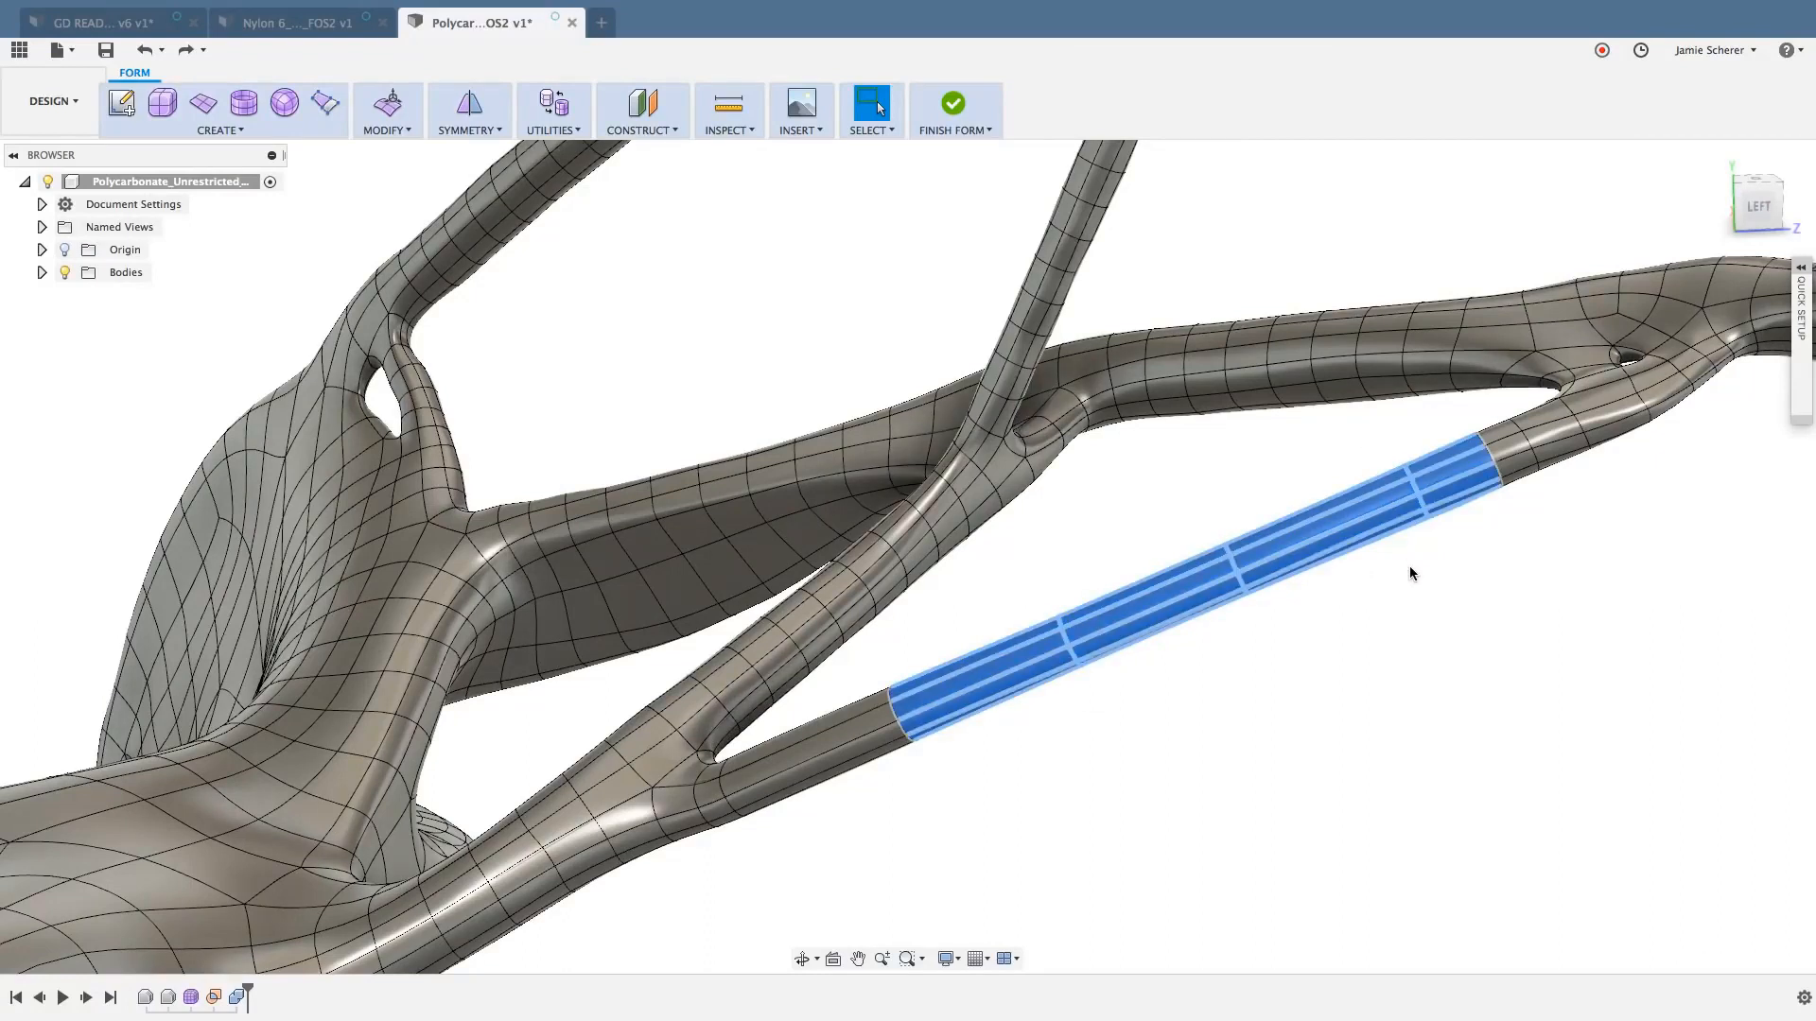
key("Delete")
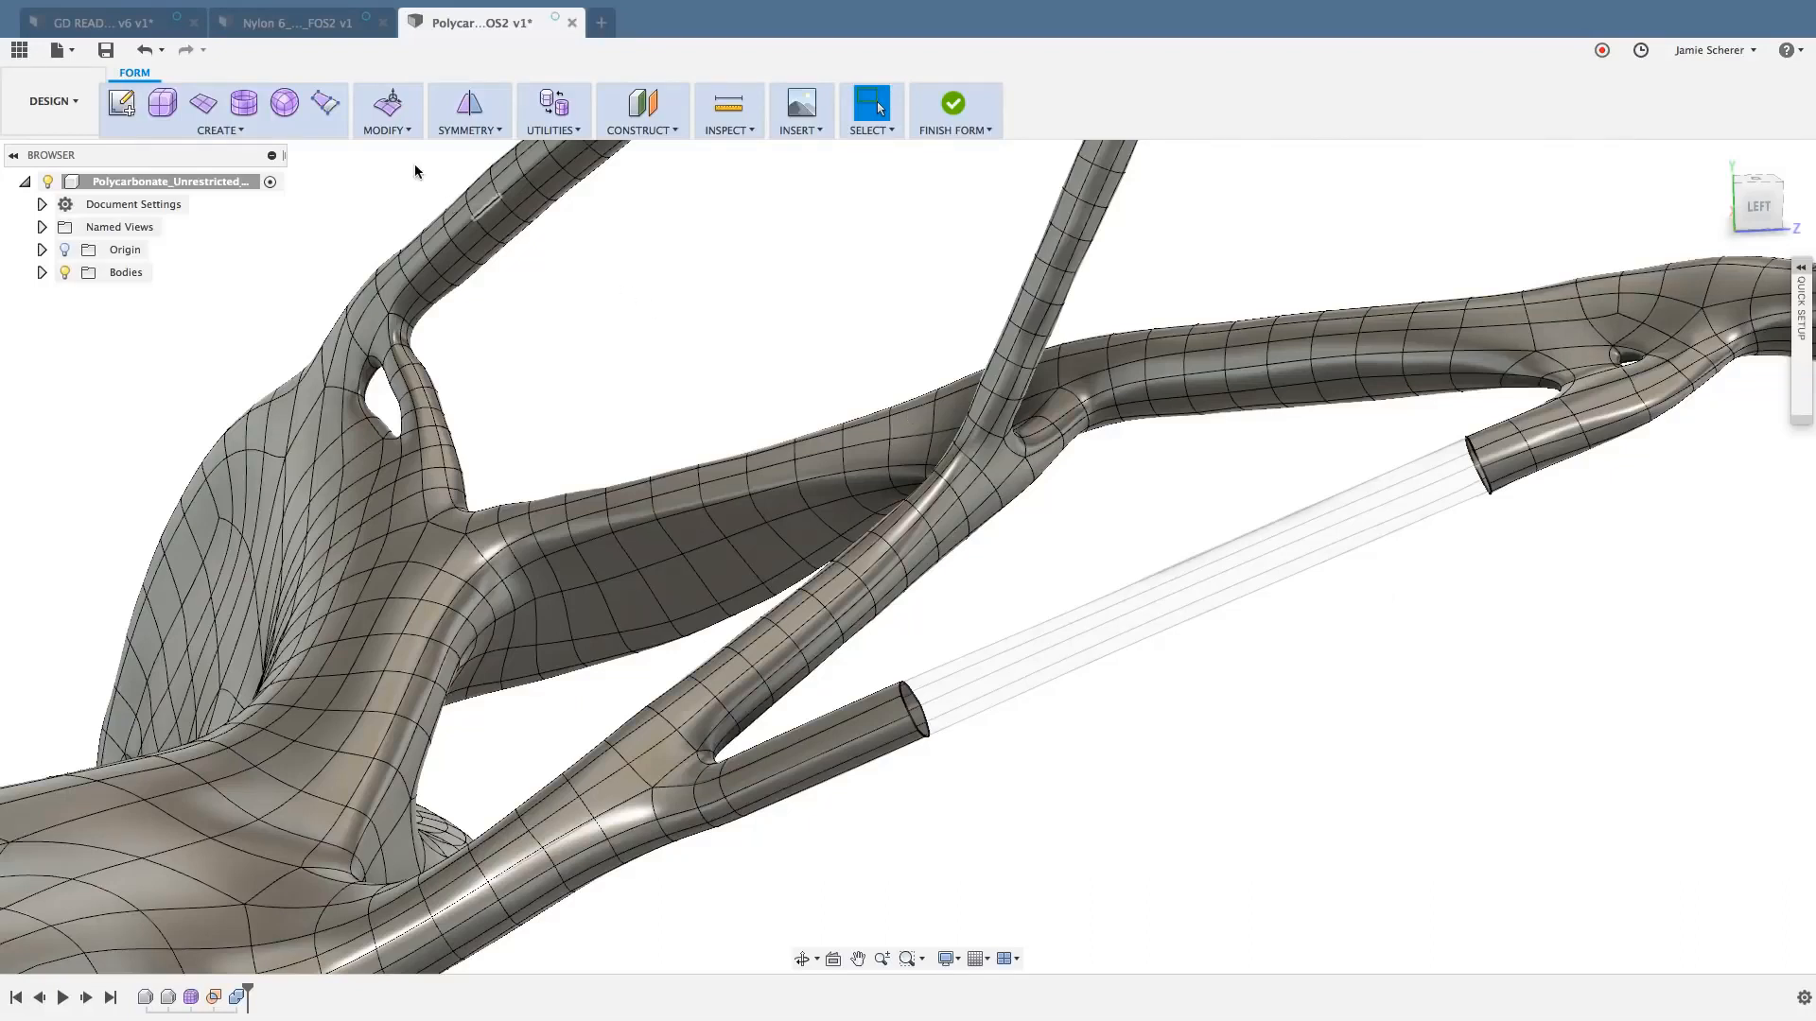
- Start a Bridge between the open boundary edge loops of the two remaining stubs of the slender diagonal strut
left_click(389, 130)
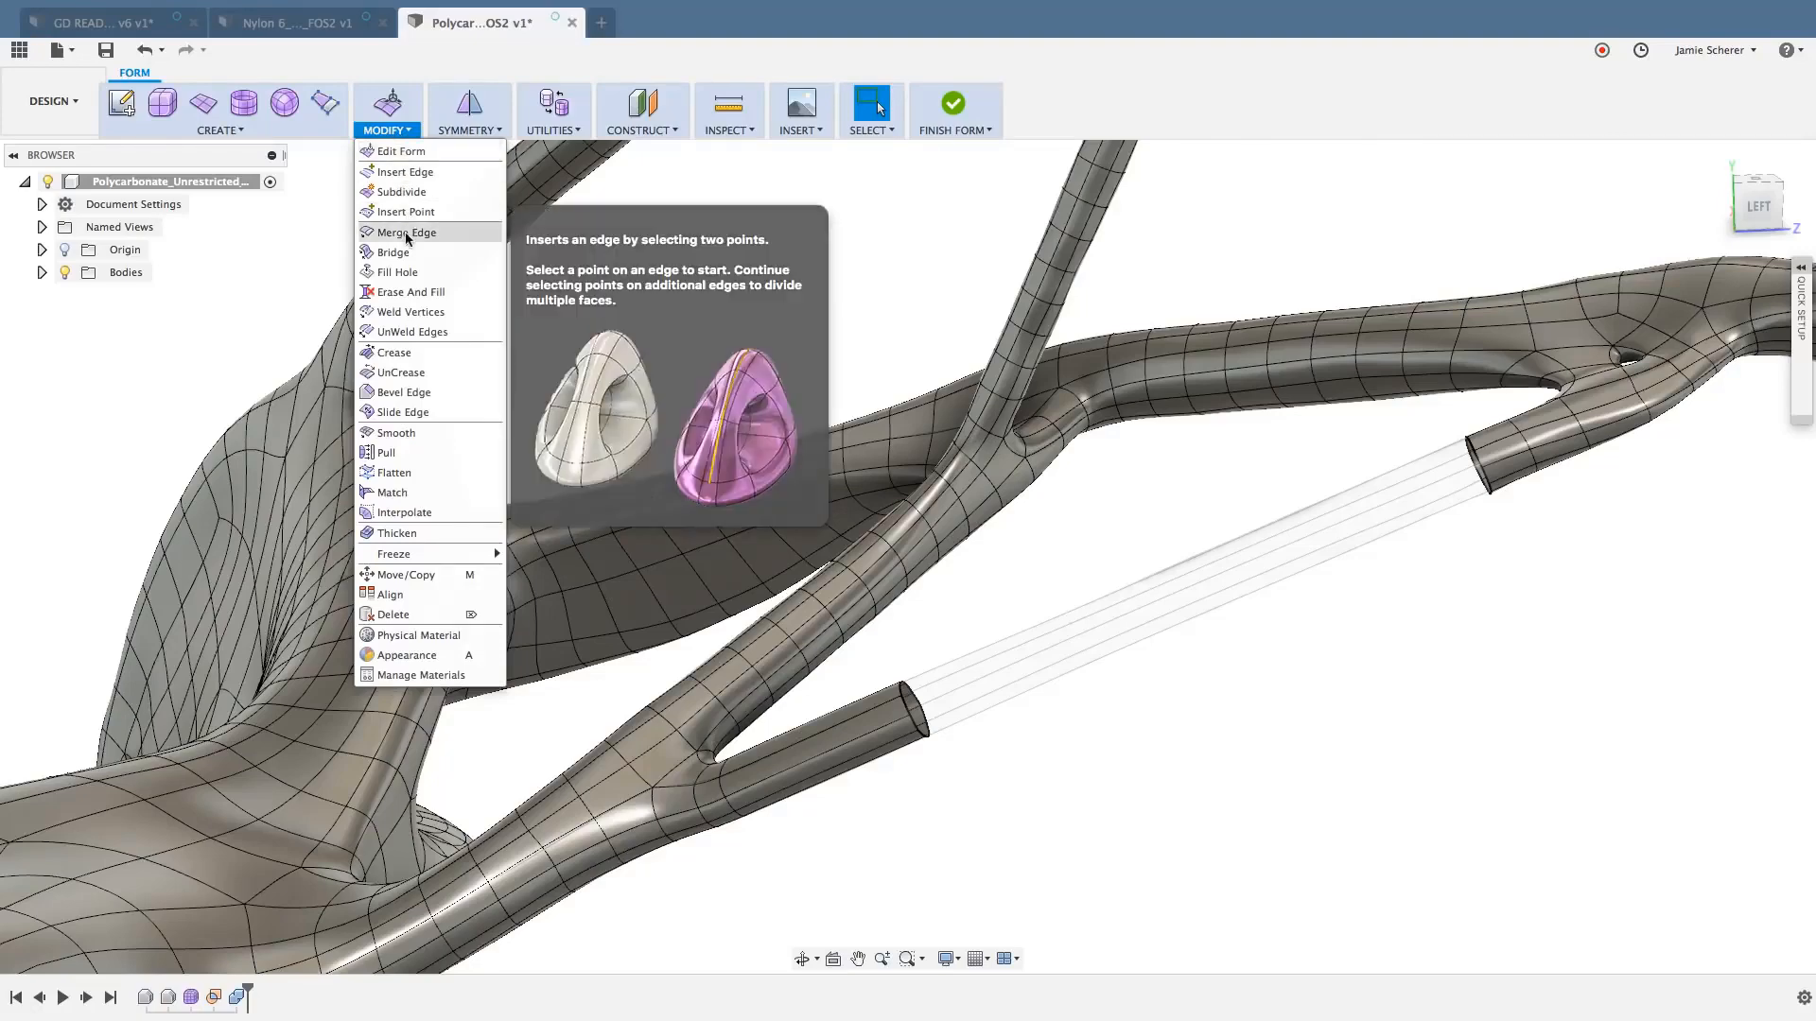
left_click(395, 252)
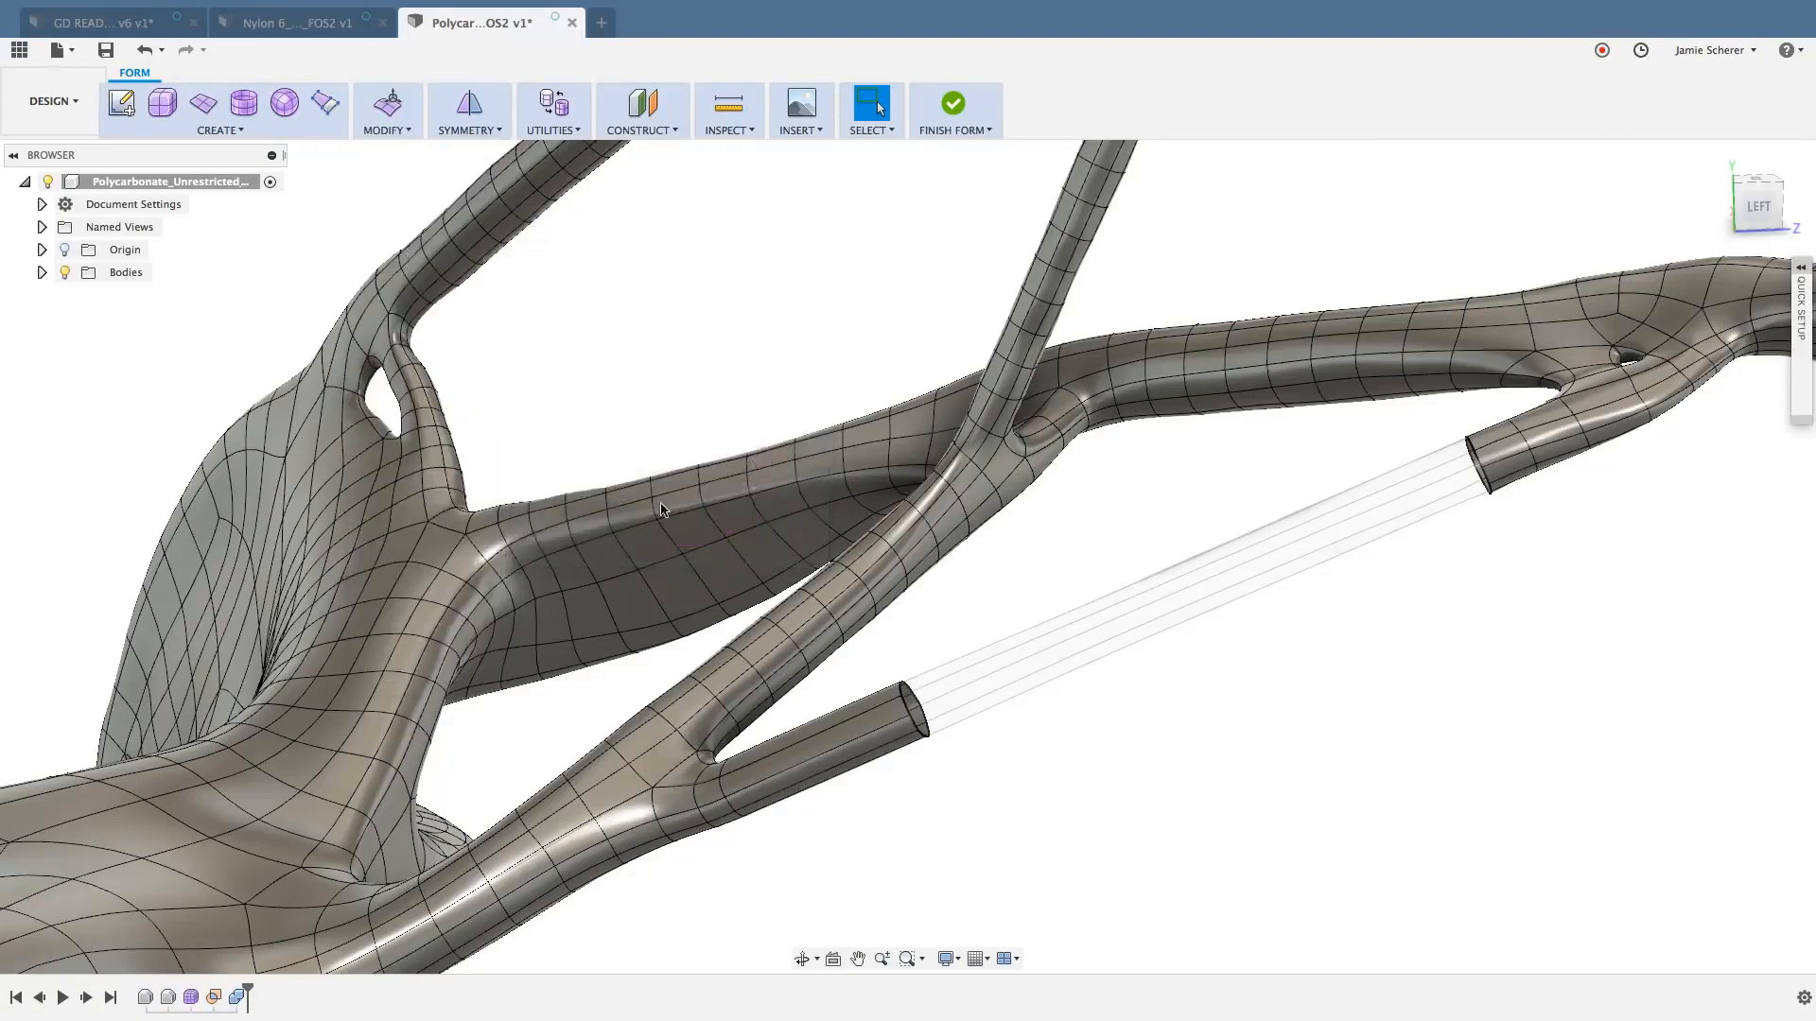
scroll(906, 714, "up", 5)
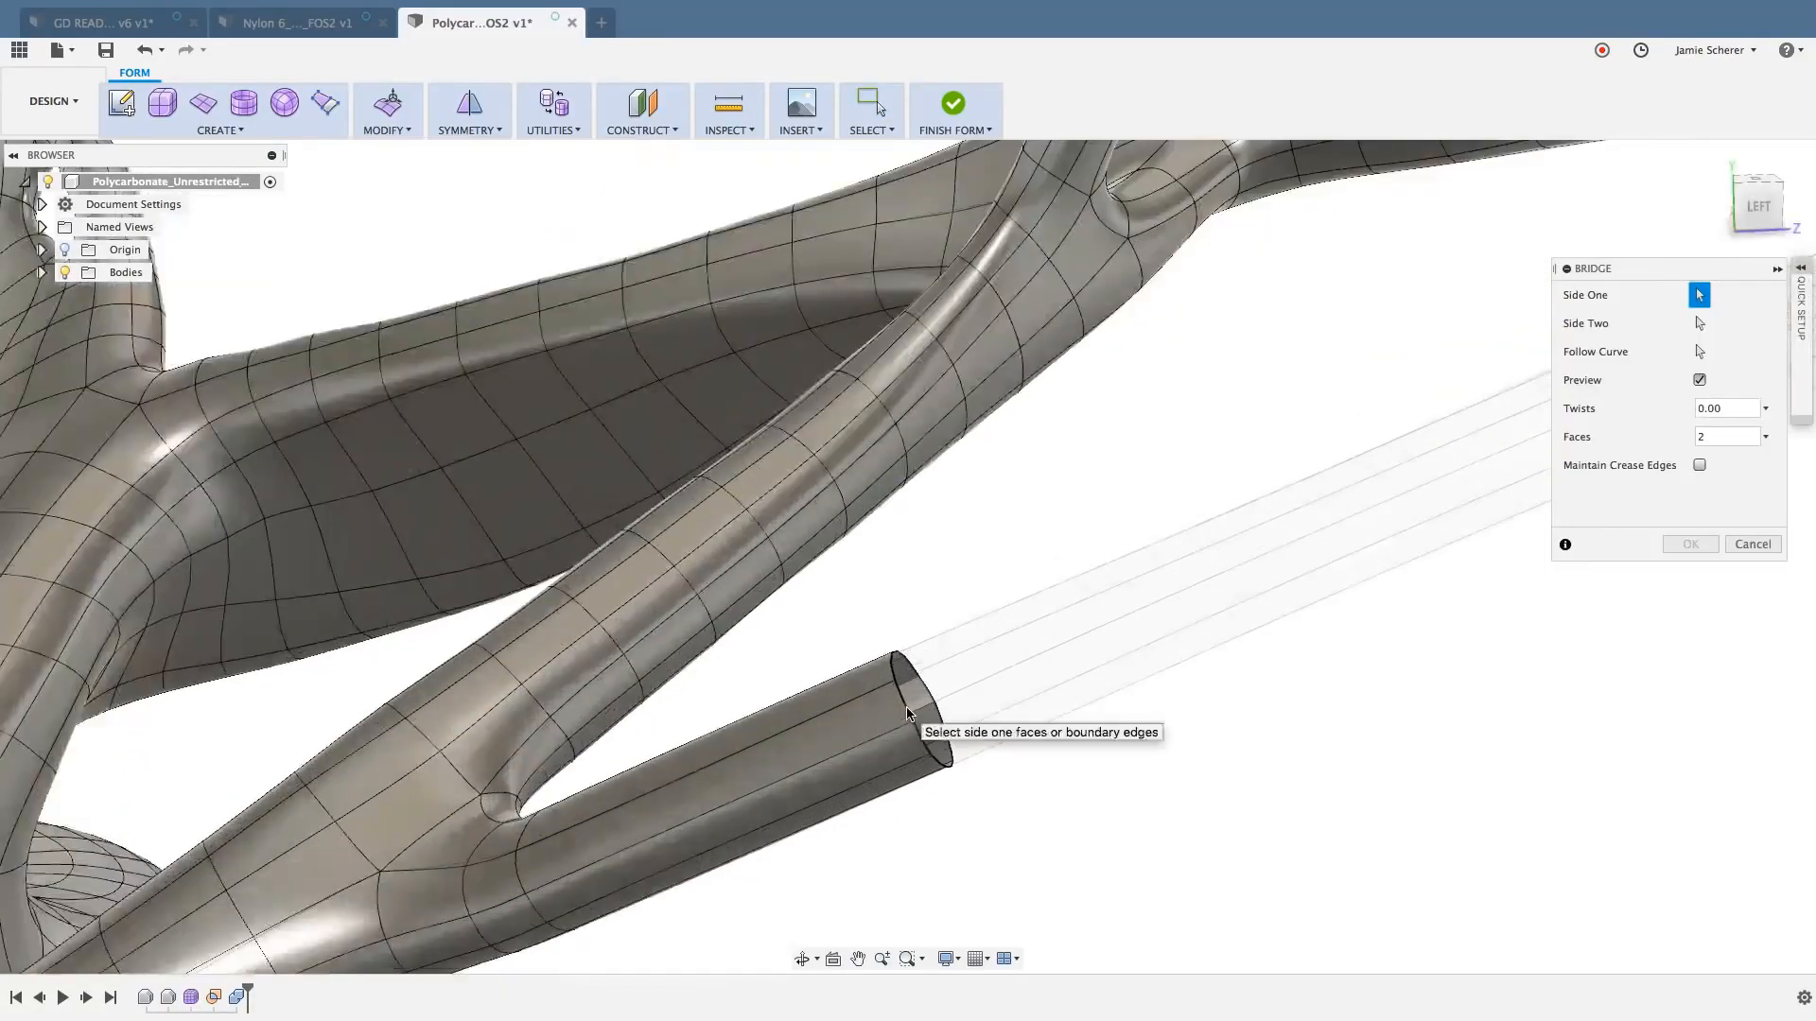
scroll(1085, 765, "down", 5)
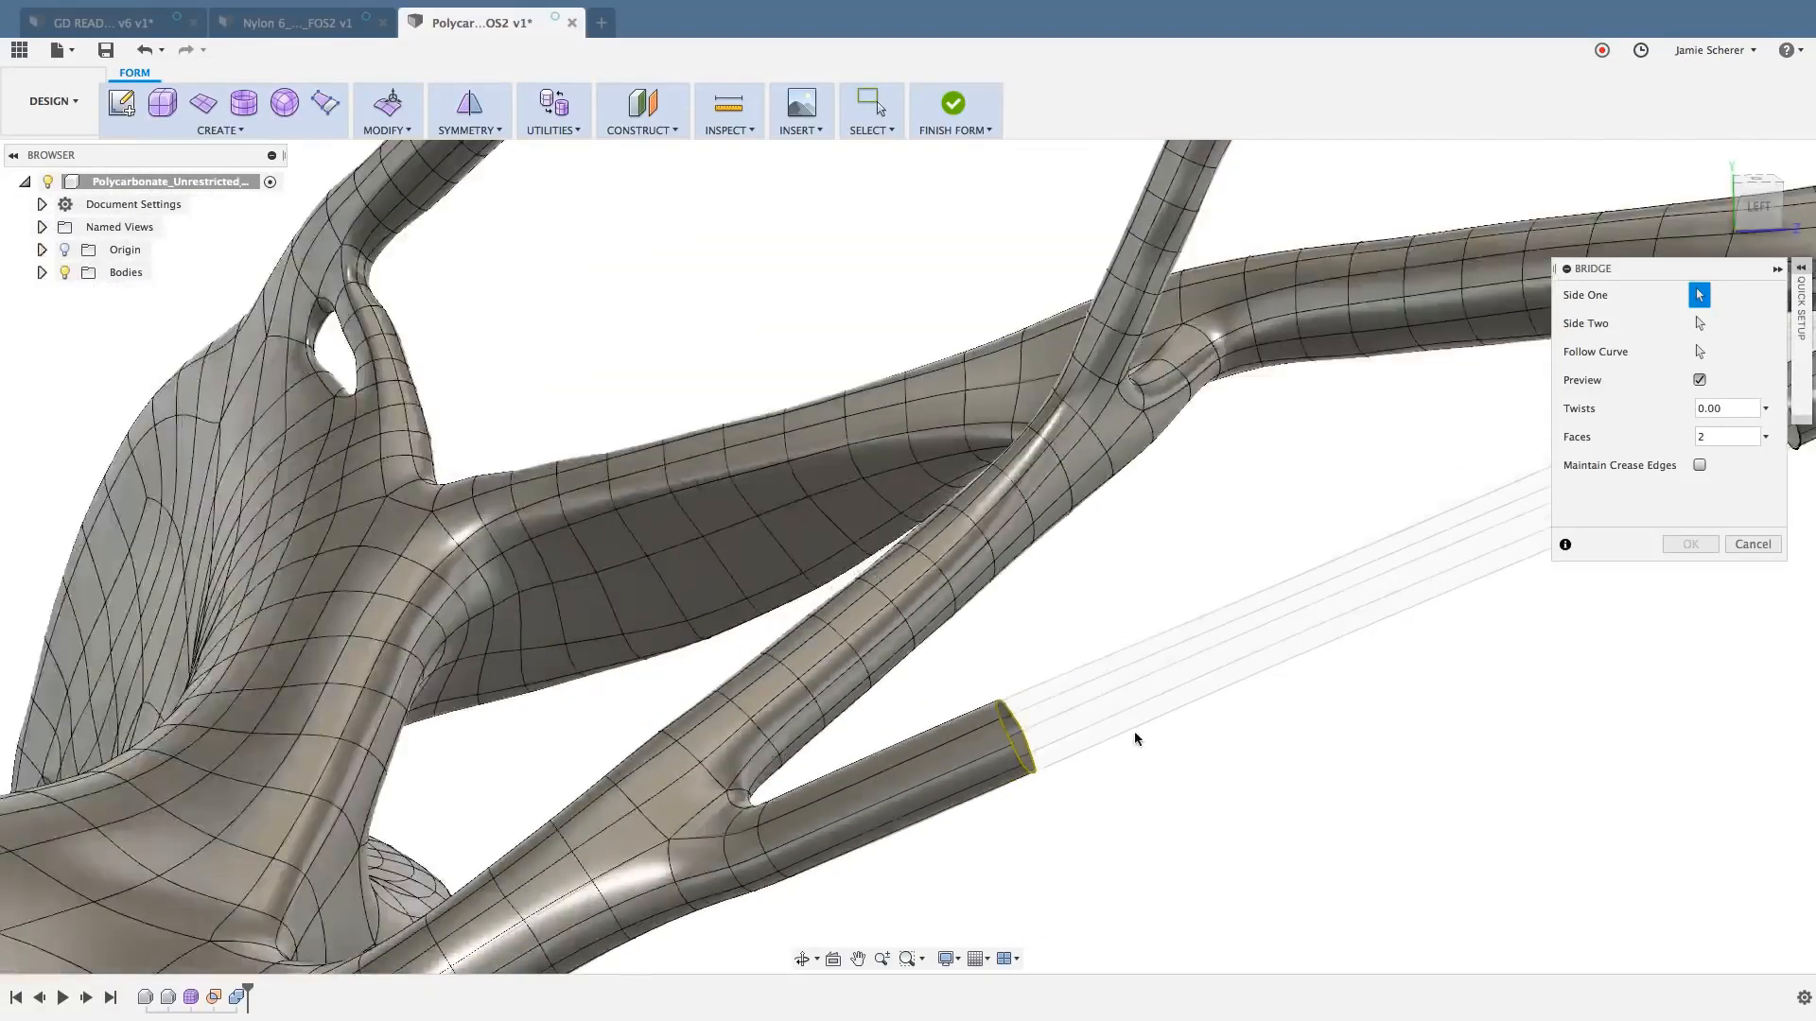
middle_click_drag(1086, 753, 625, 827)
scroll(1268, 487, "up", 2)
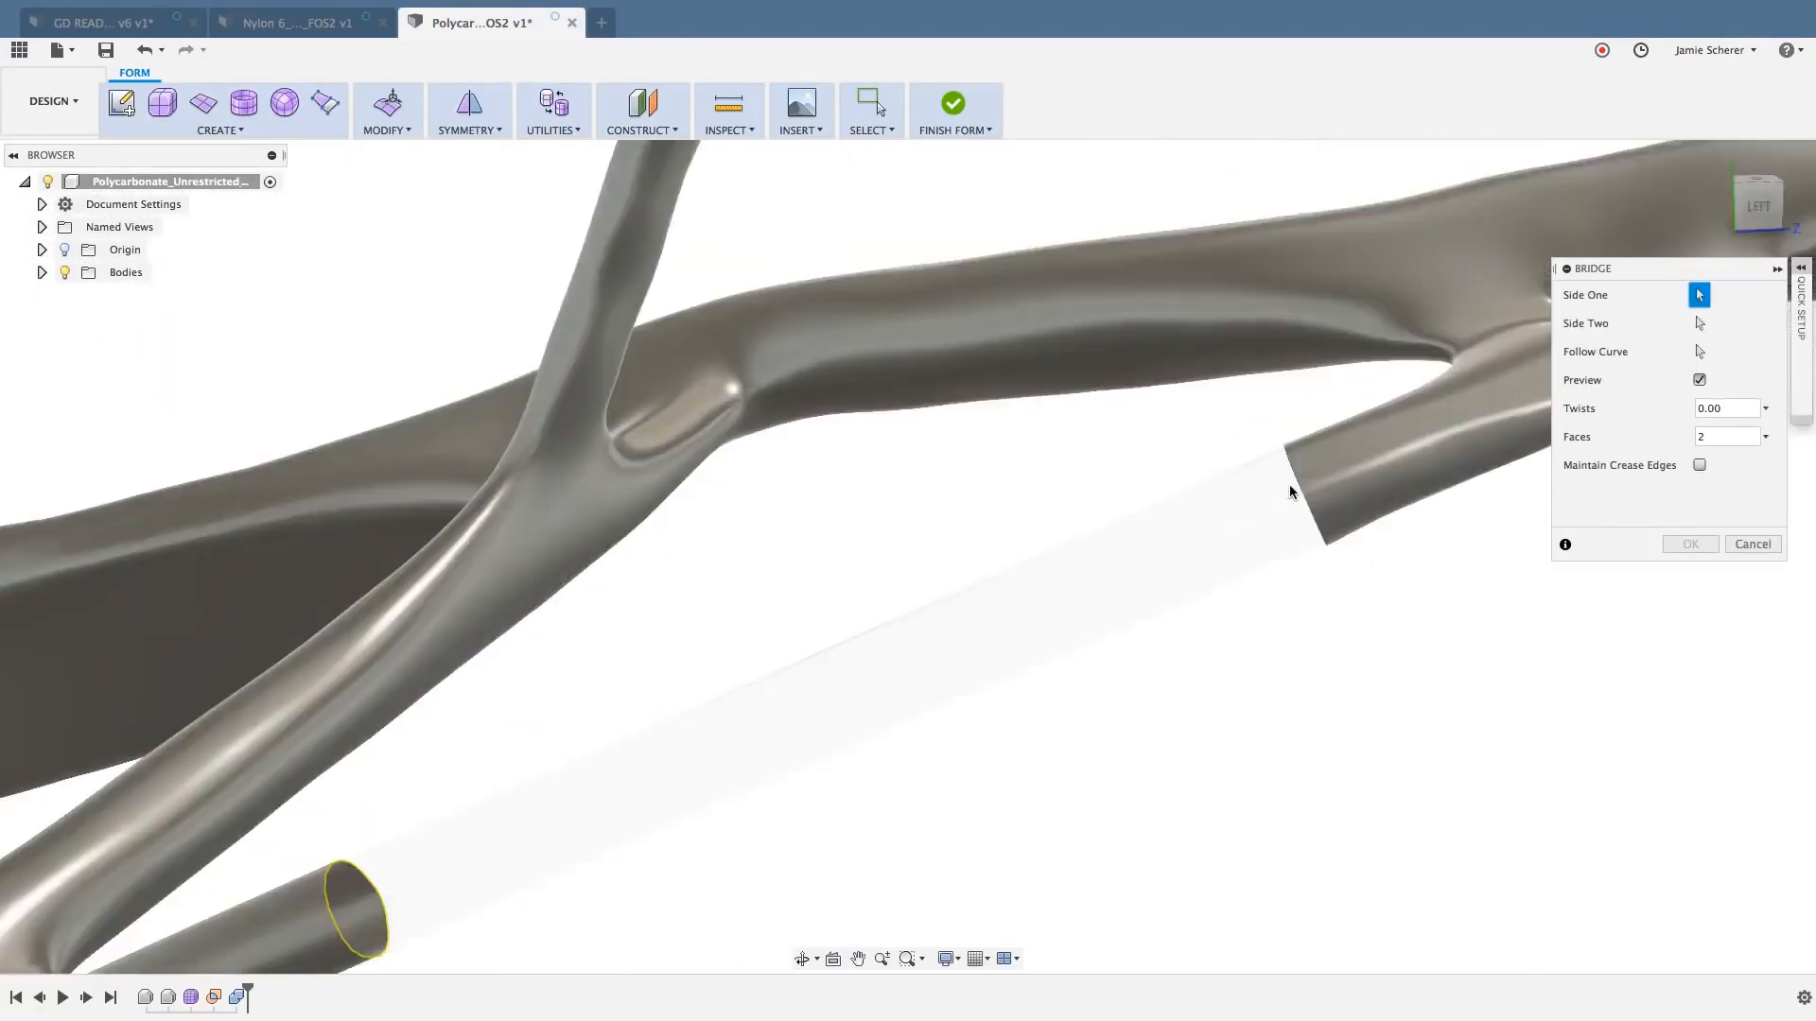
left_click(1296, 479)
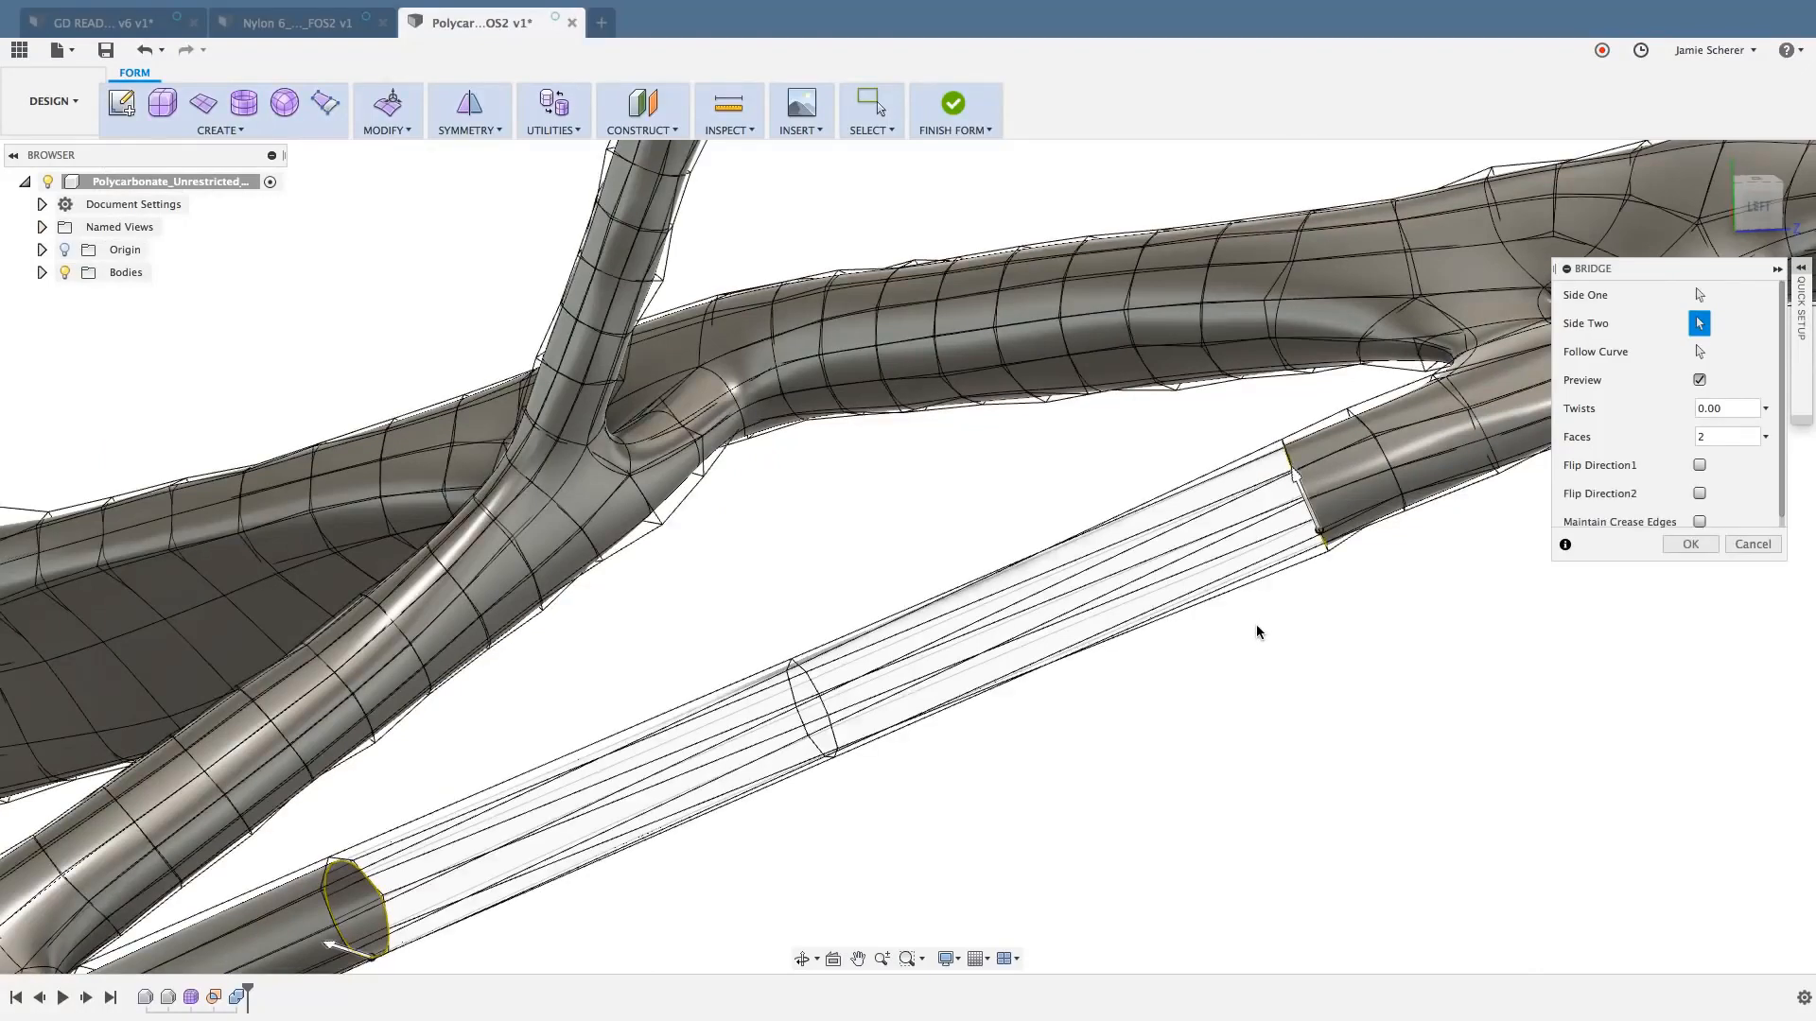
- Set the bridge to 1 face and apply it to close the gap in the strut
scroll(1256, 624, "down", 2)
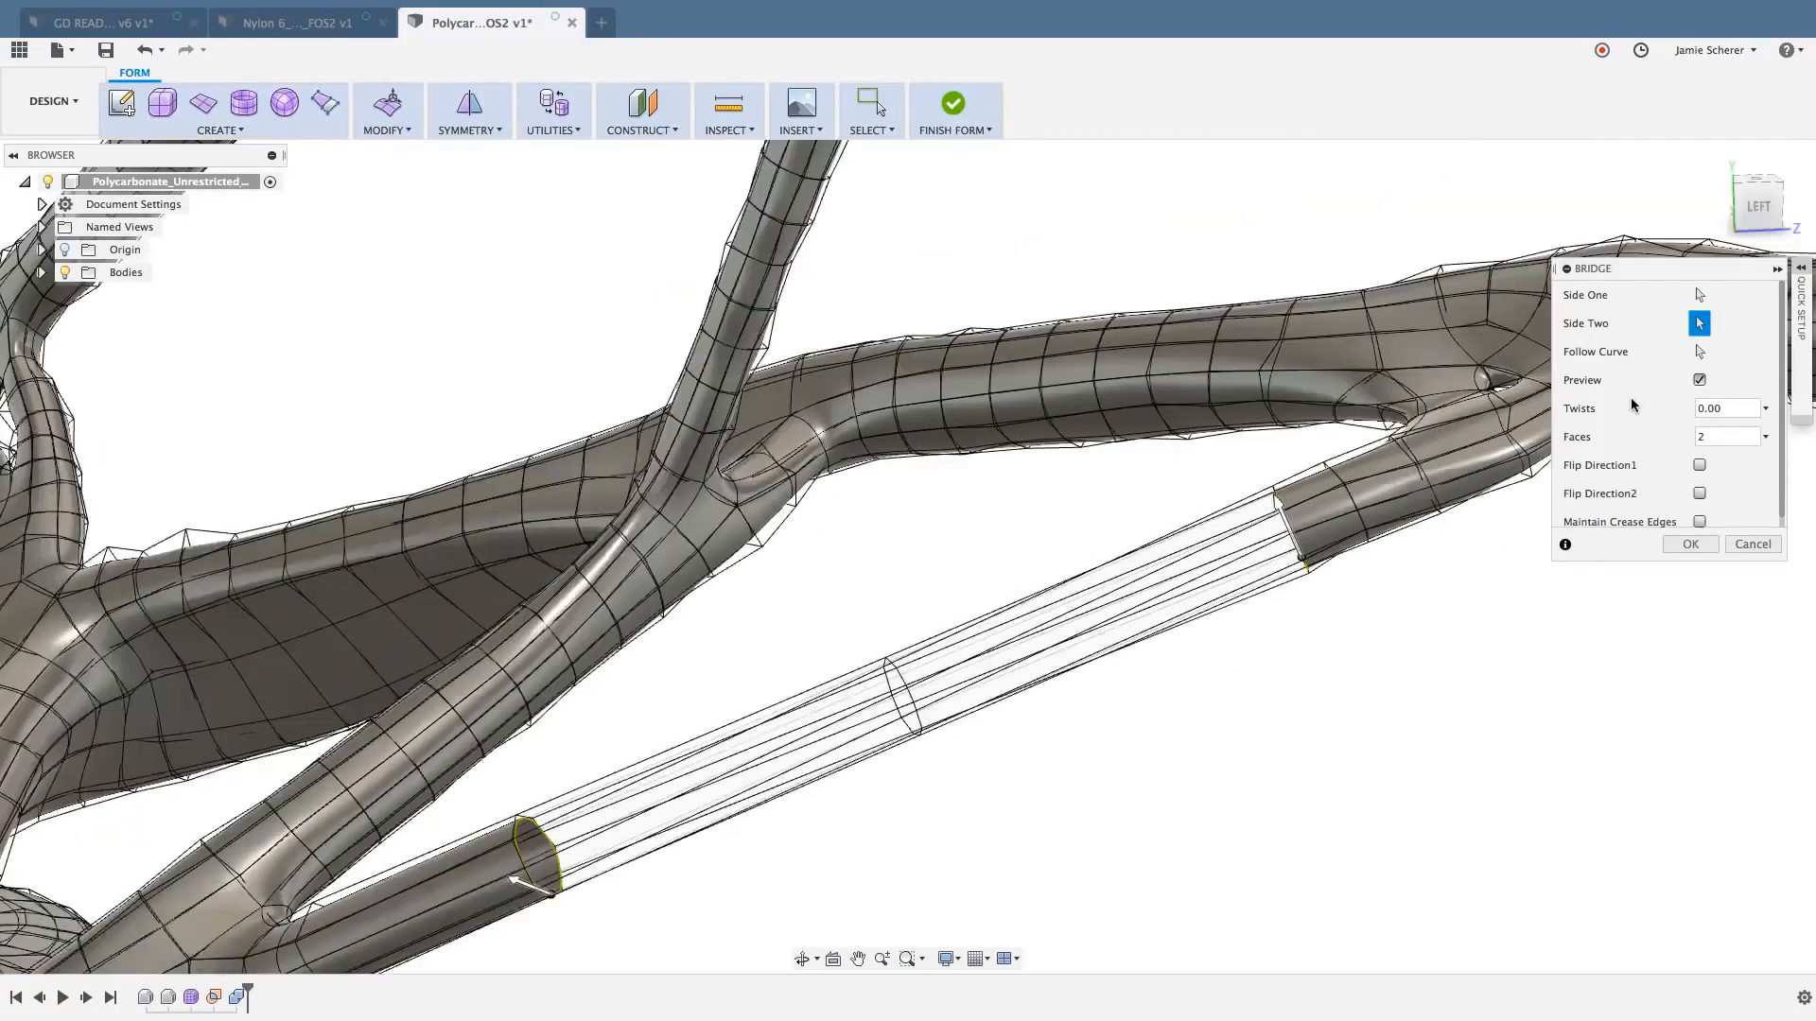
left_click(1721, 437)
type("1")
left_click(1692, 546)
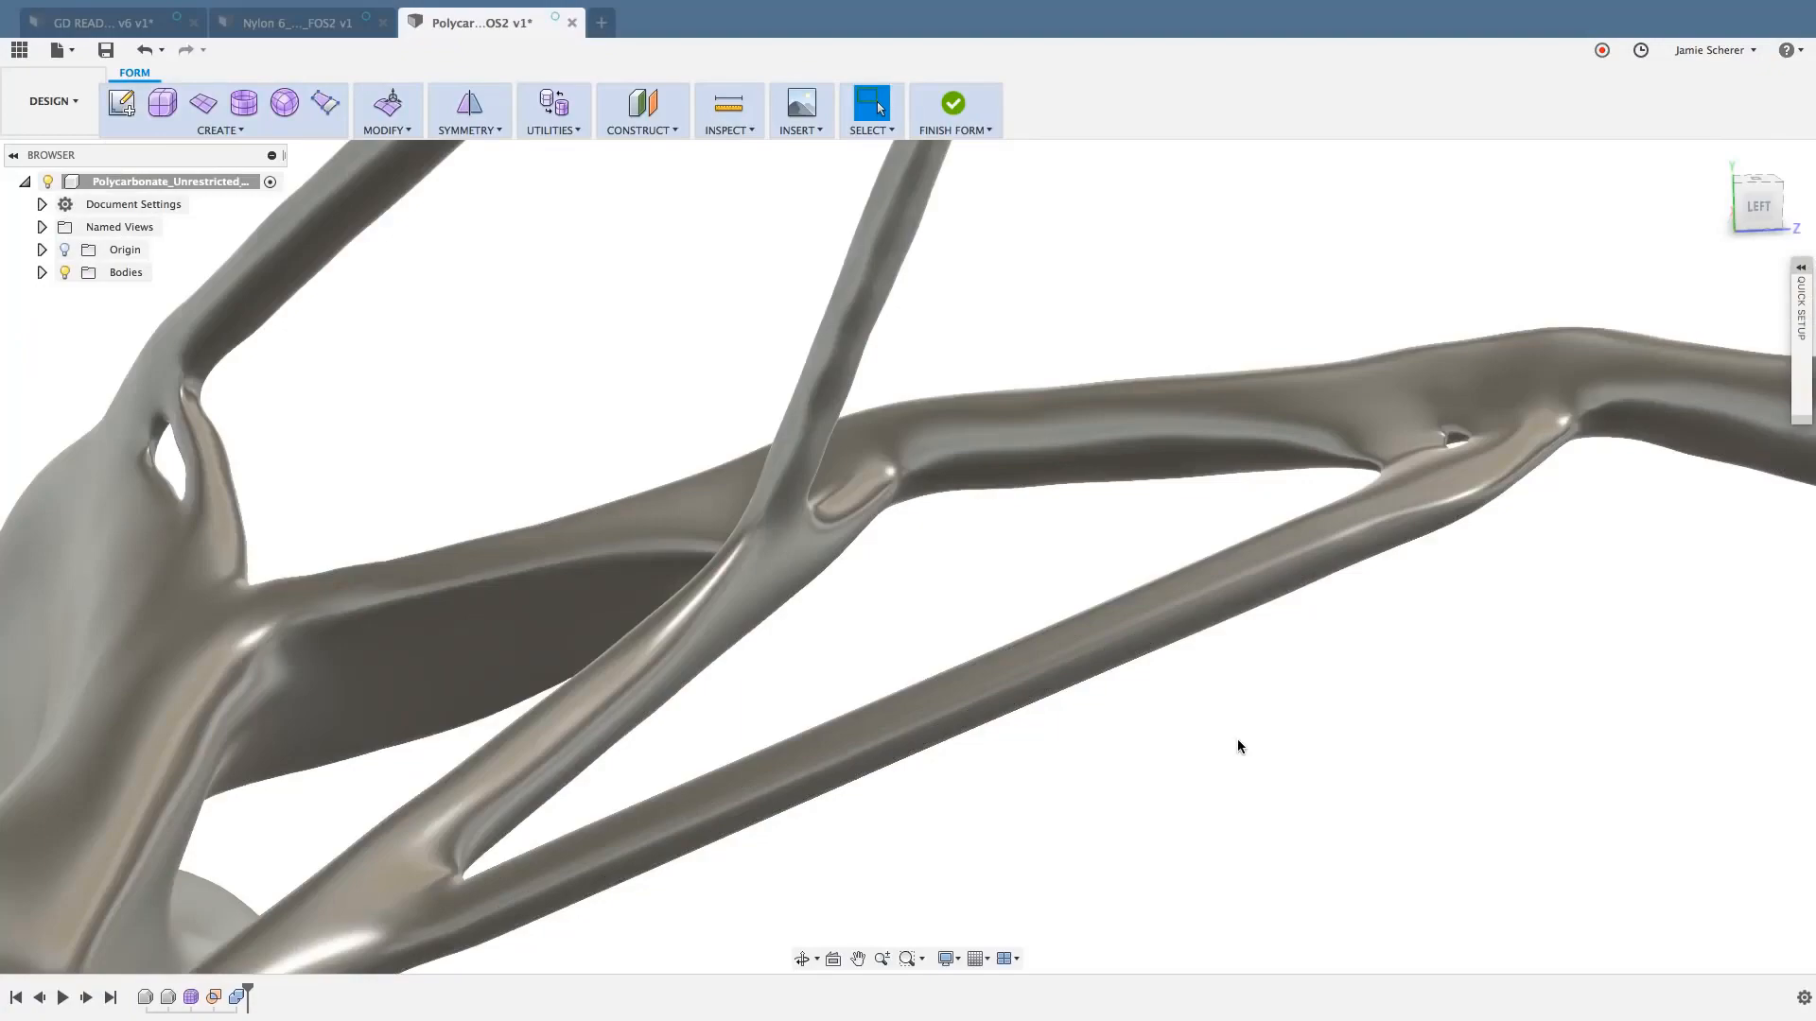
- Try to delete the ring of faces where the thick upper strut meets the translucent mounting block
middle_click_drag(1199, 767, 1171, 658, "shift")
scroll(1276, 747, "down", 3)
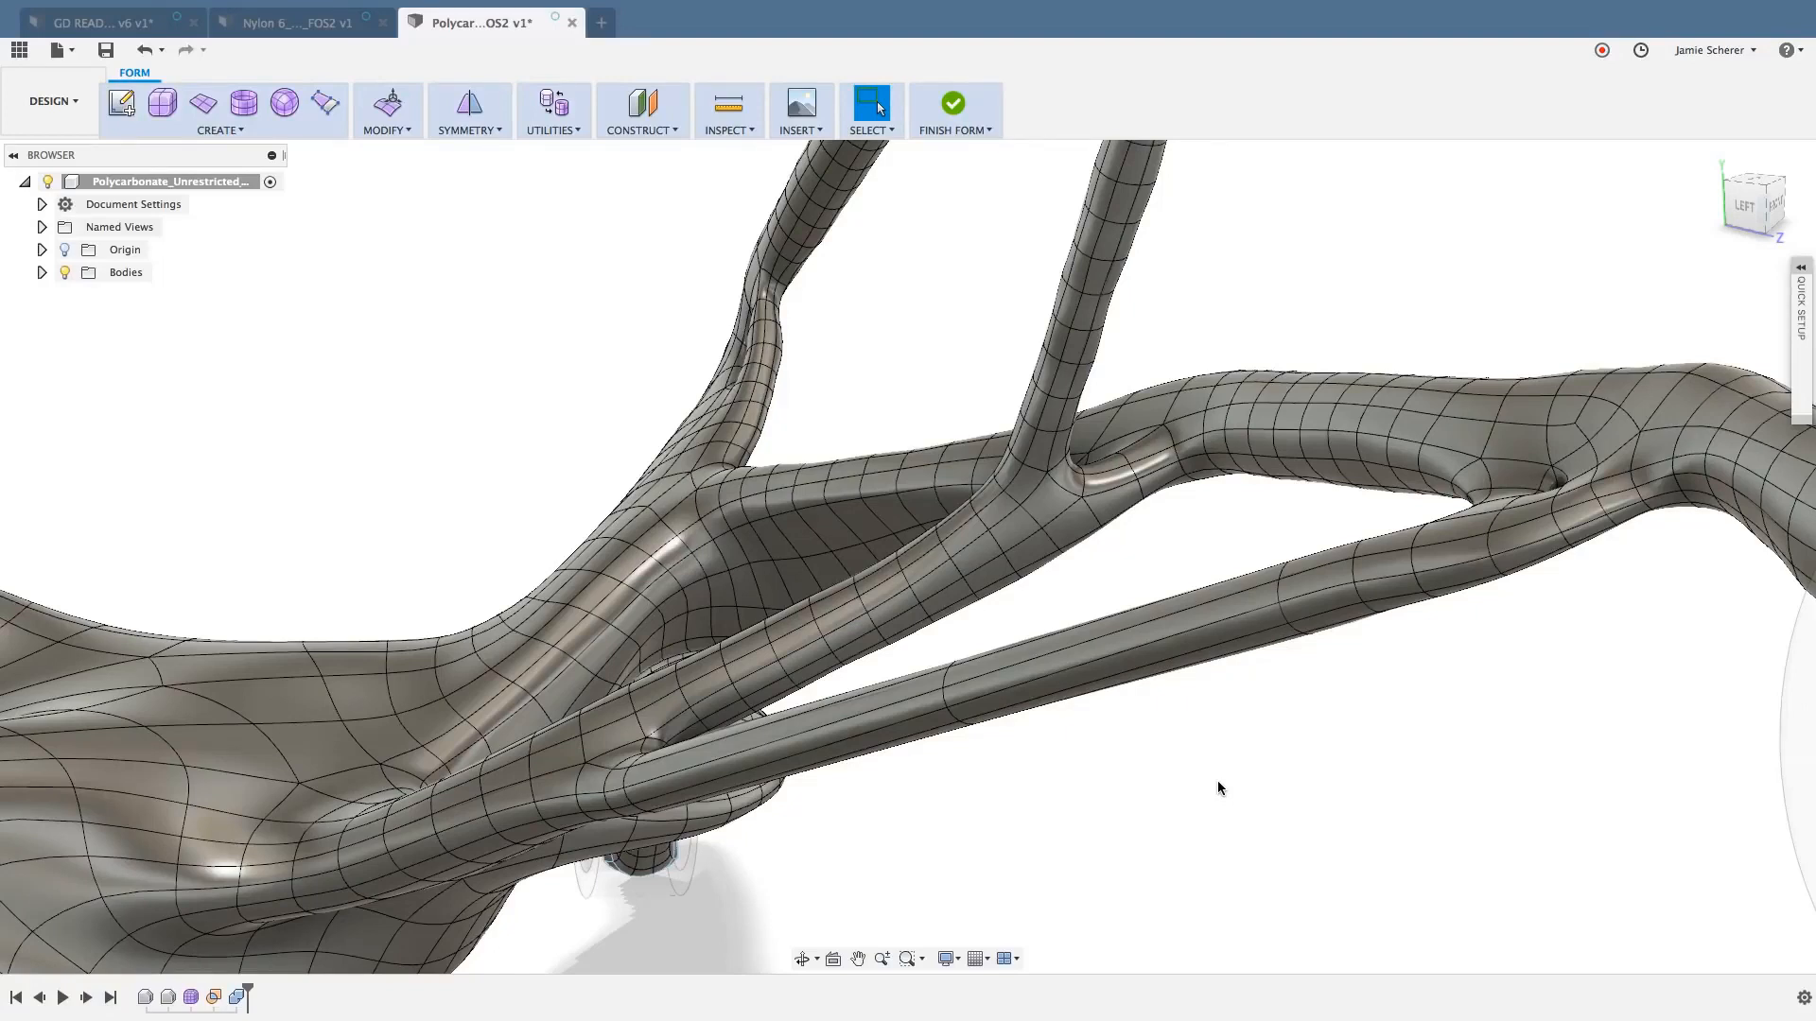
scroll(1239, 770, "down", 5)
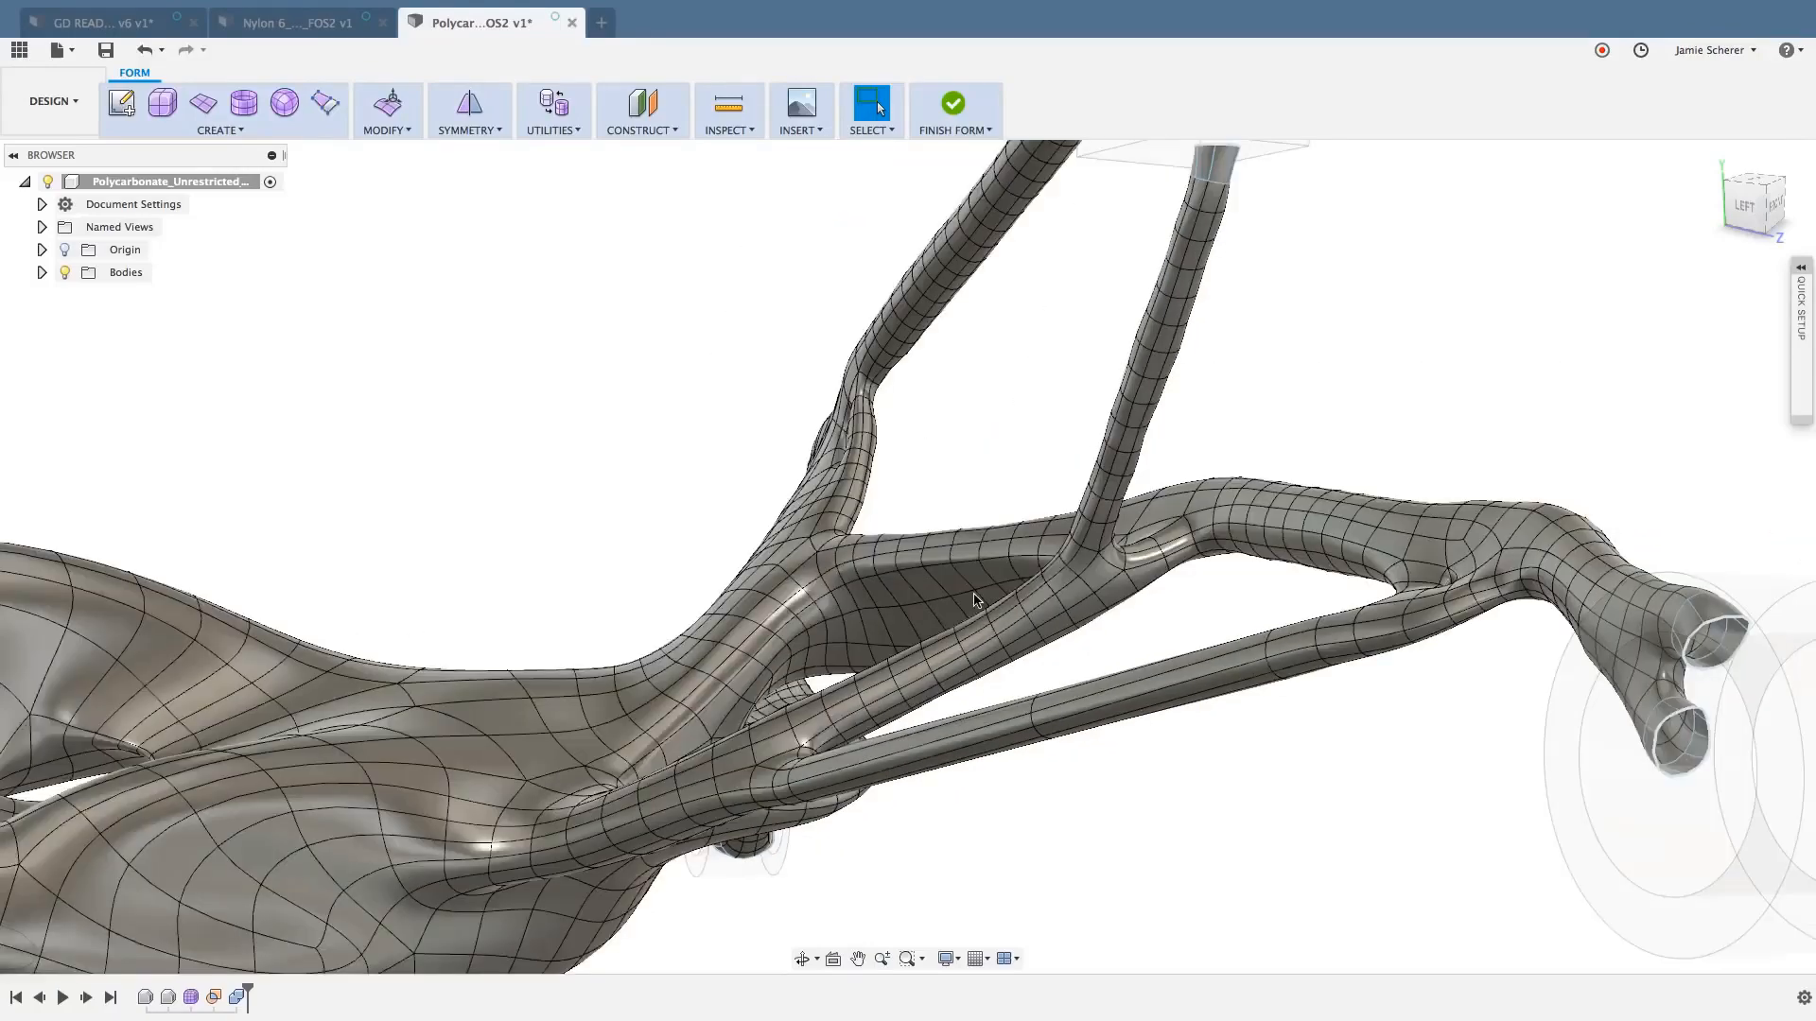
middle_click_drag(633, 405, 880, 643, "shift")
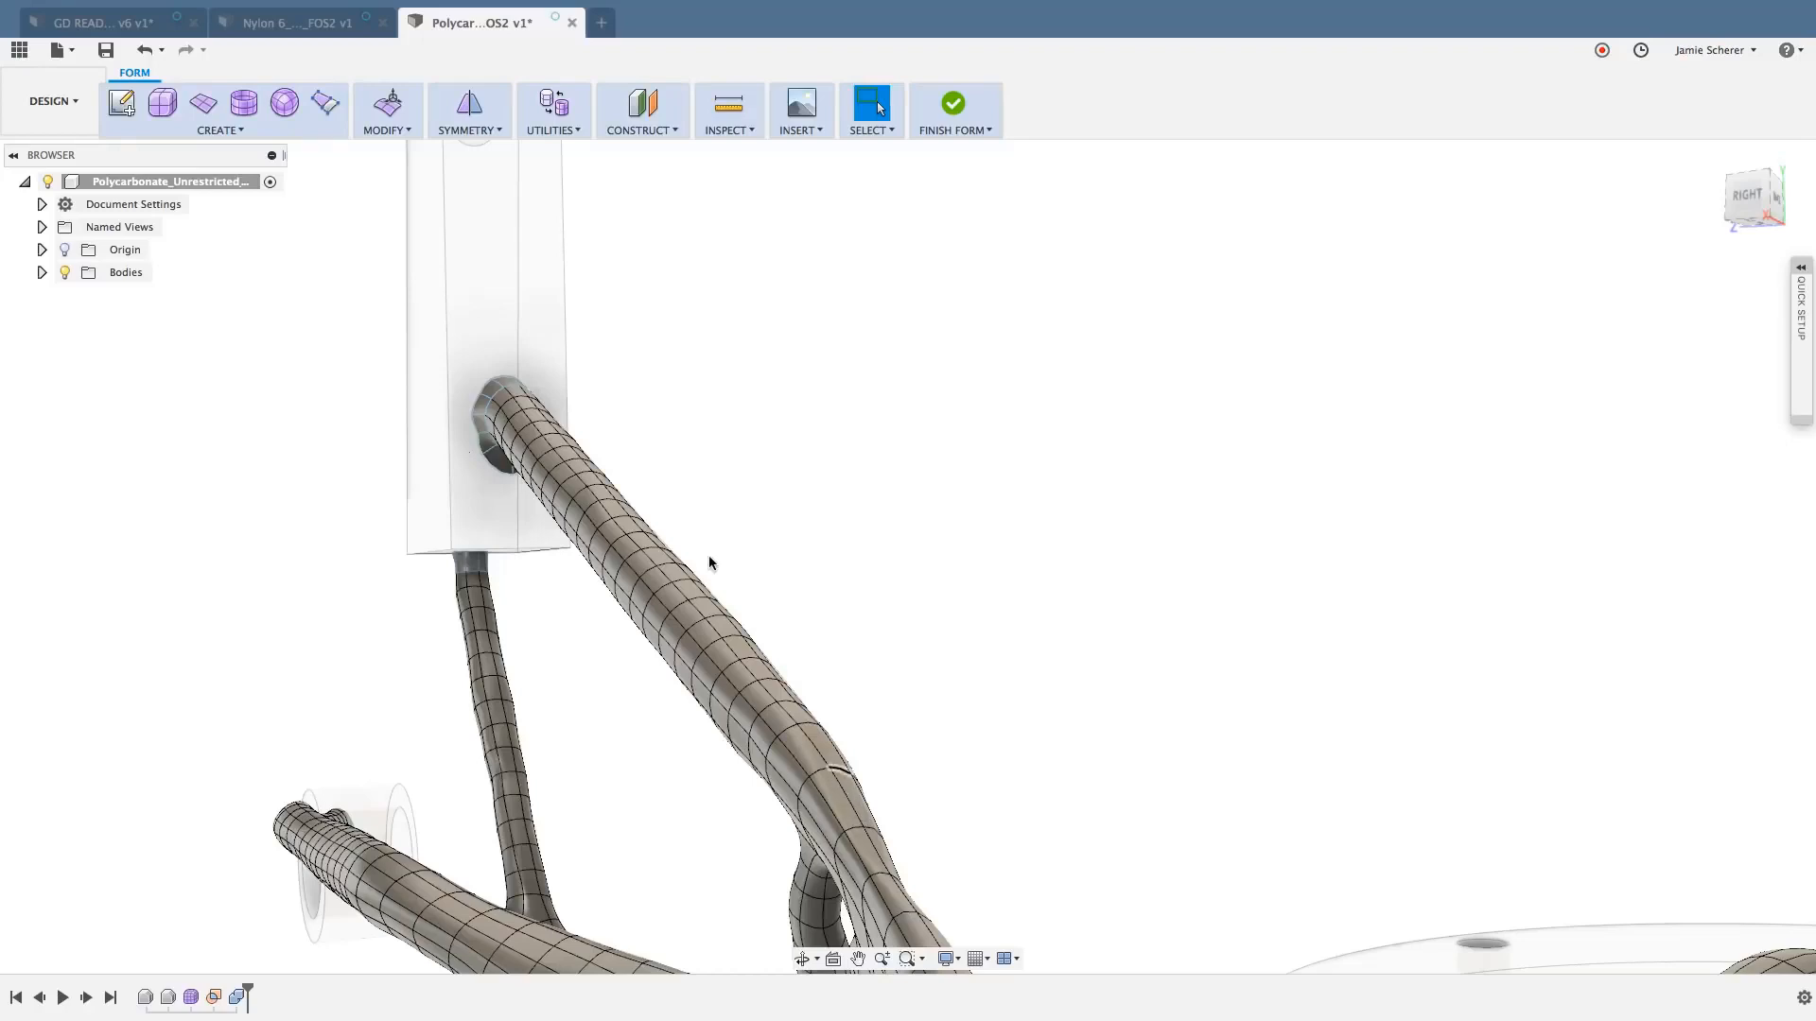
scroll(440, 386, "up", 8)
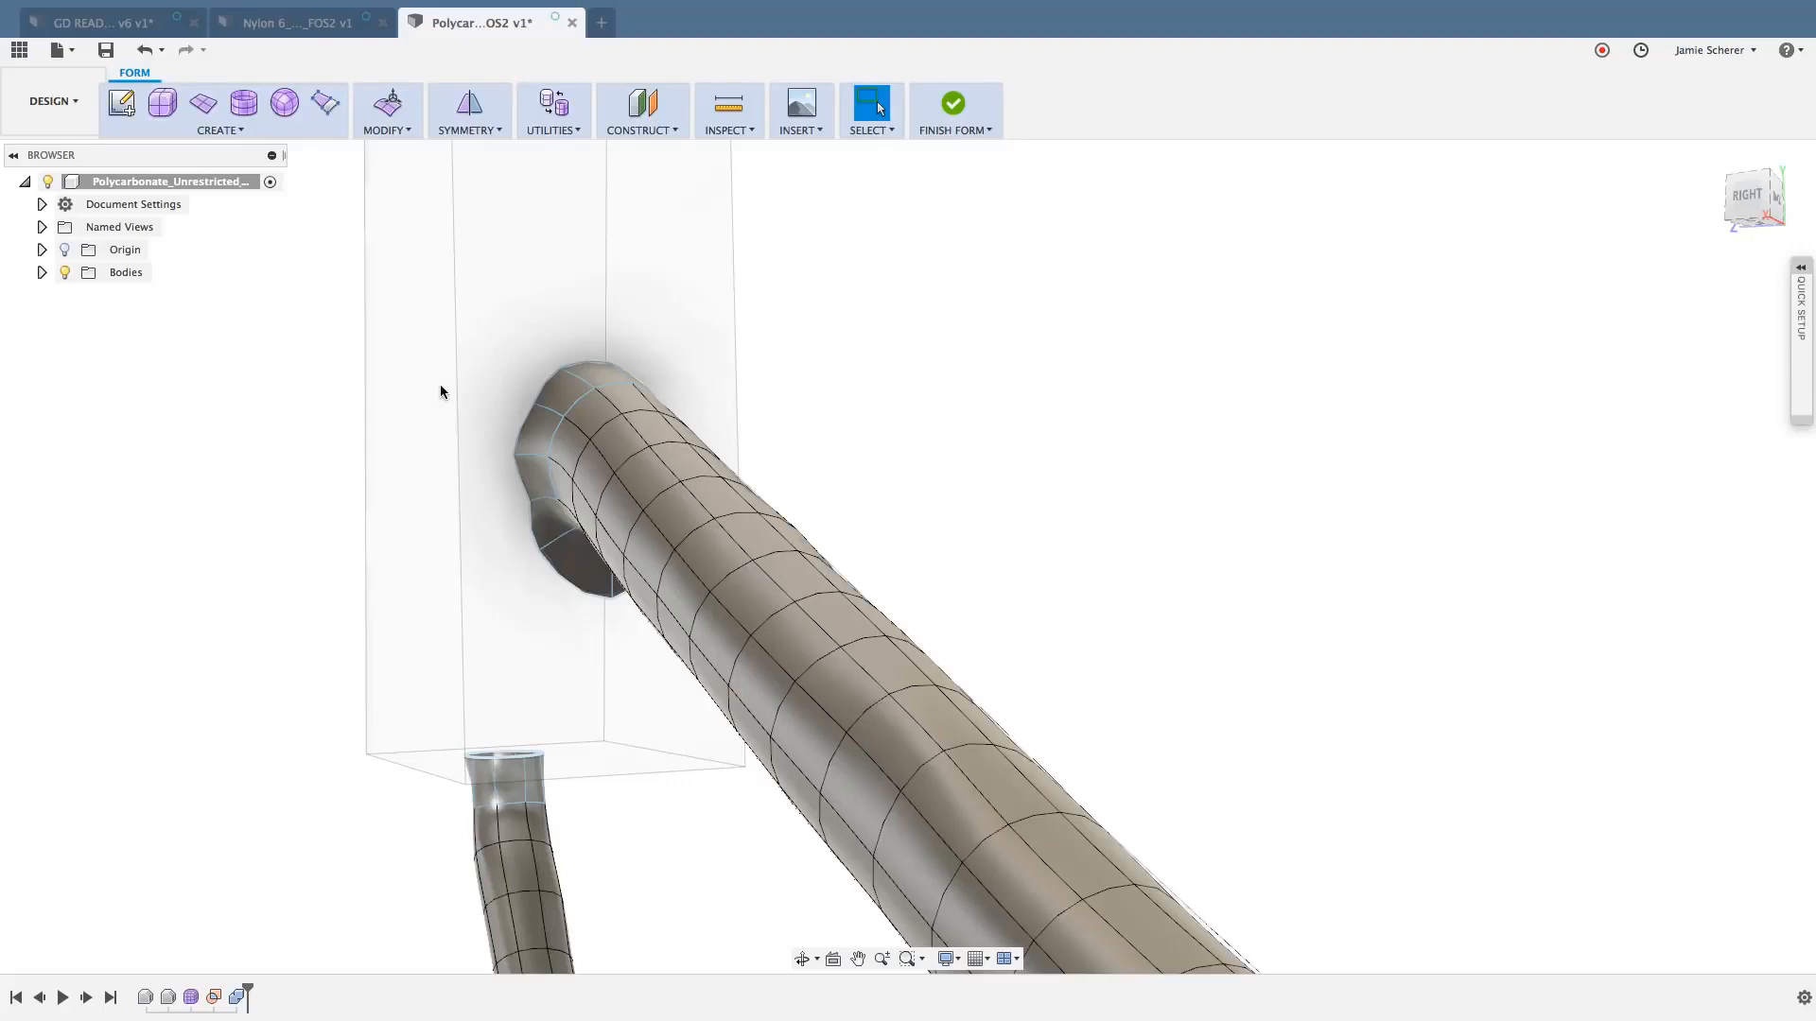
left_click(560, 393)
double_click(537, 440)
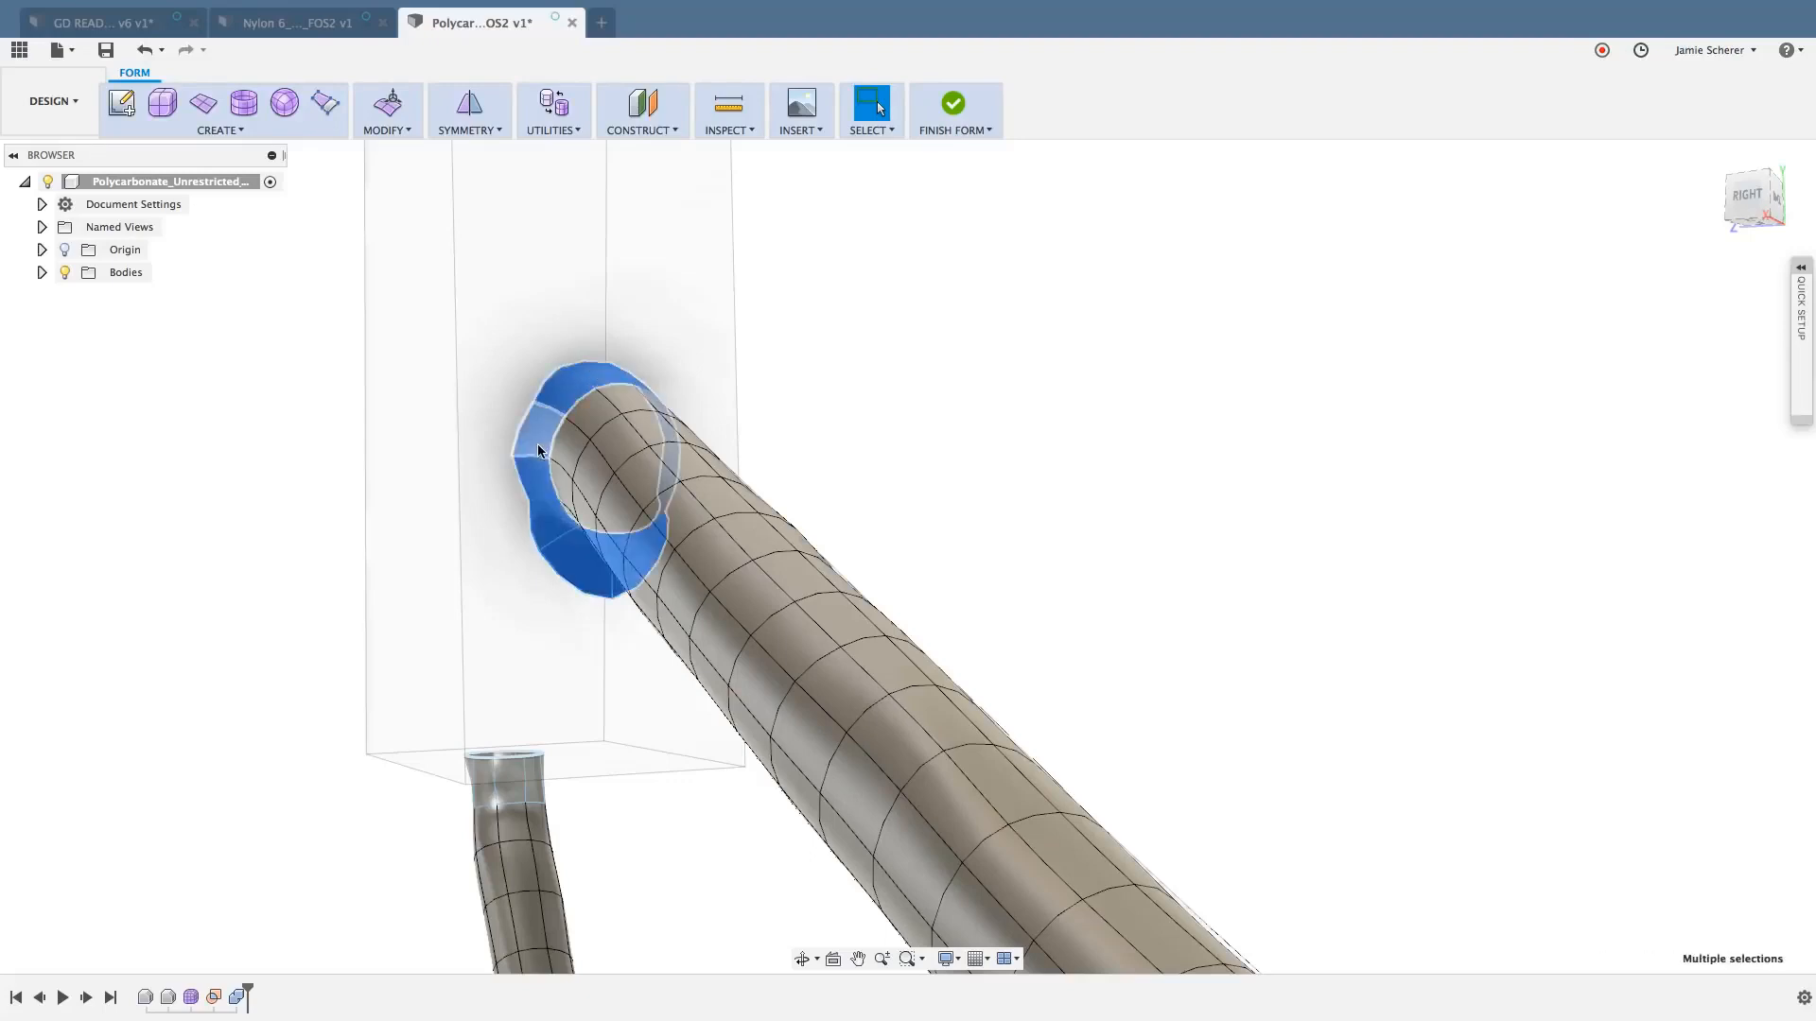
key("Delete")
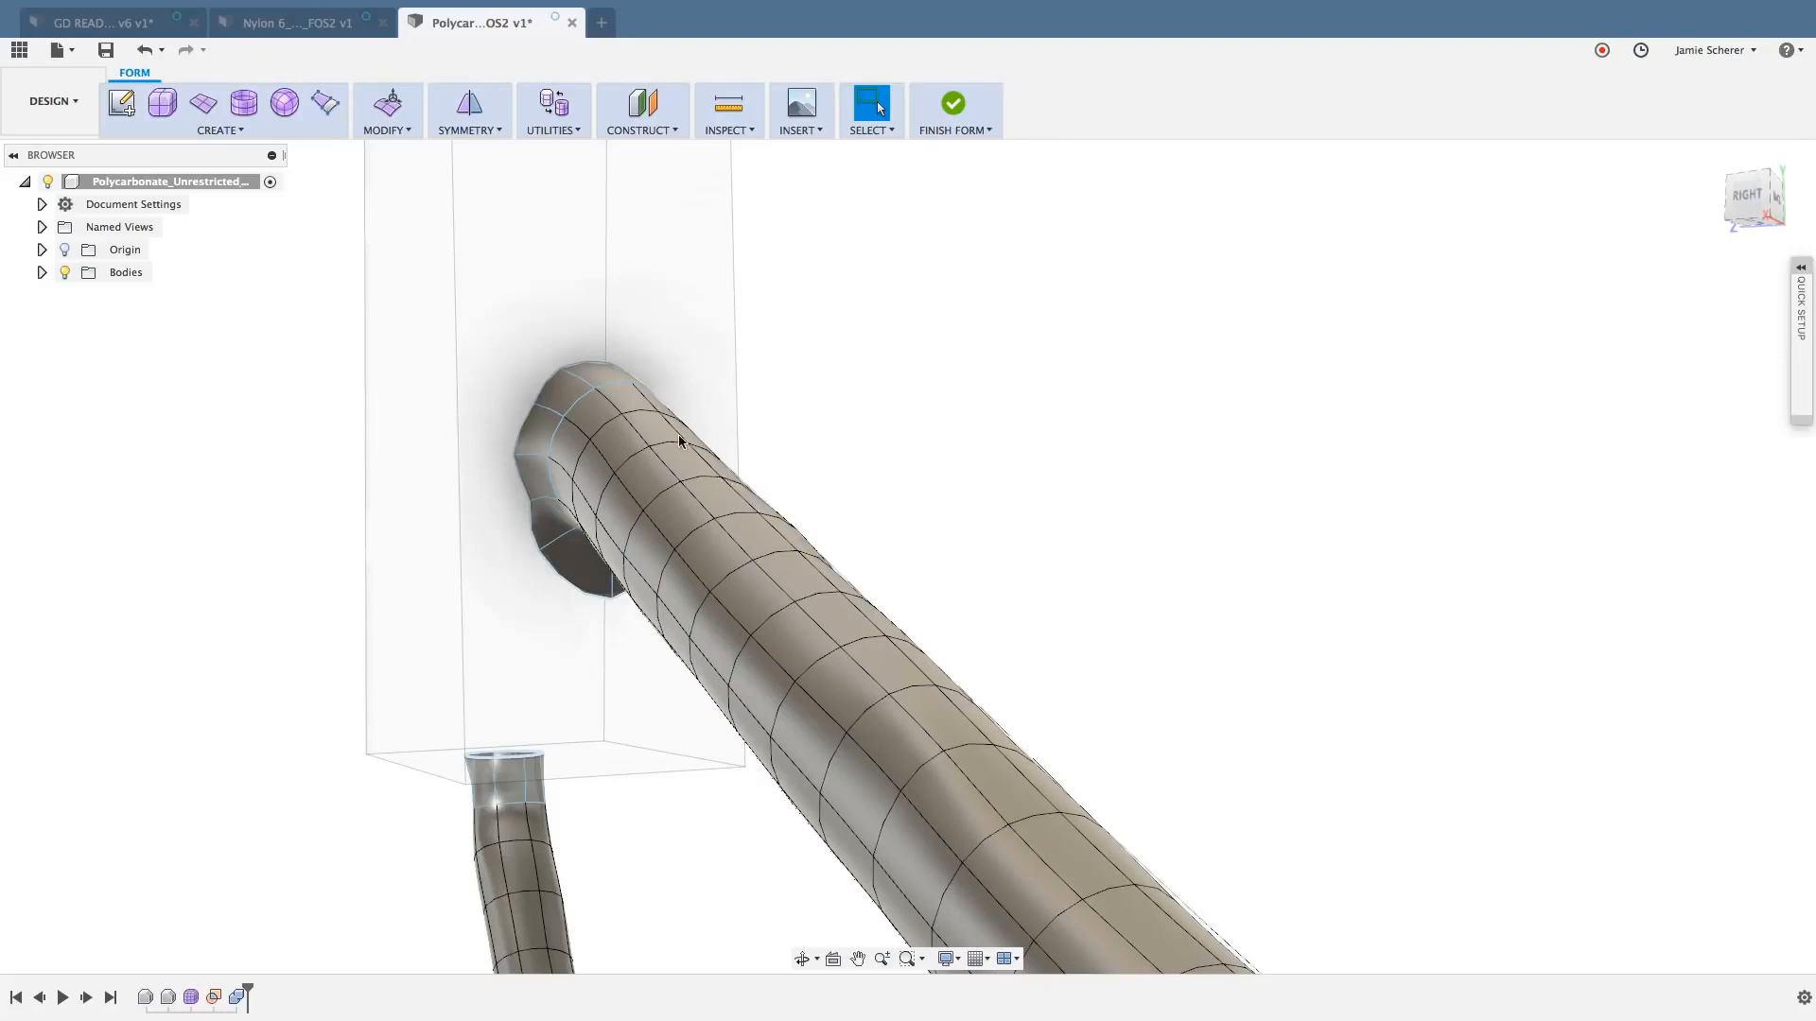
- Select a boundary vertex on the thick strut's end ring and the slender strut's end faces at the block, clearing each selection
left_click(512, 456)
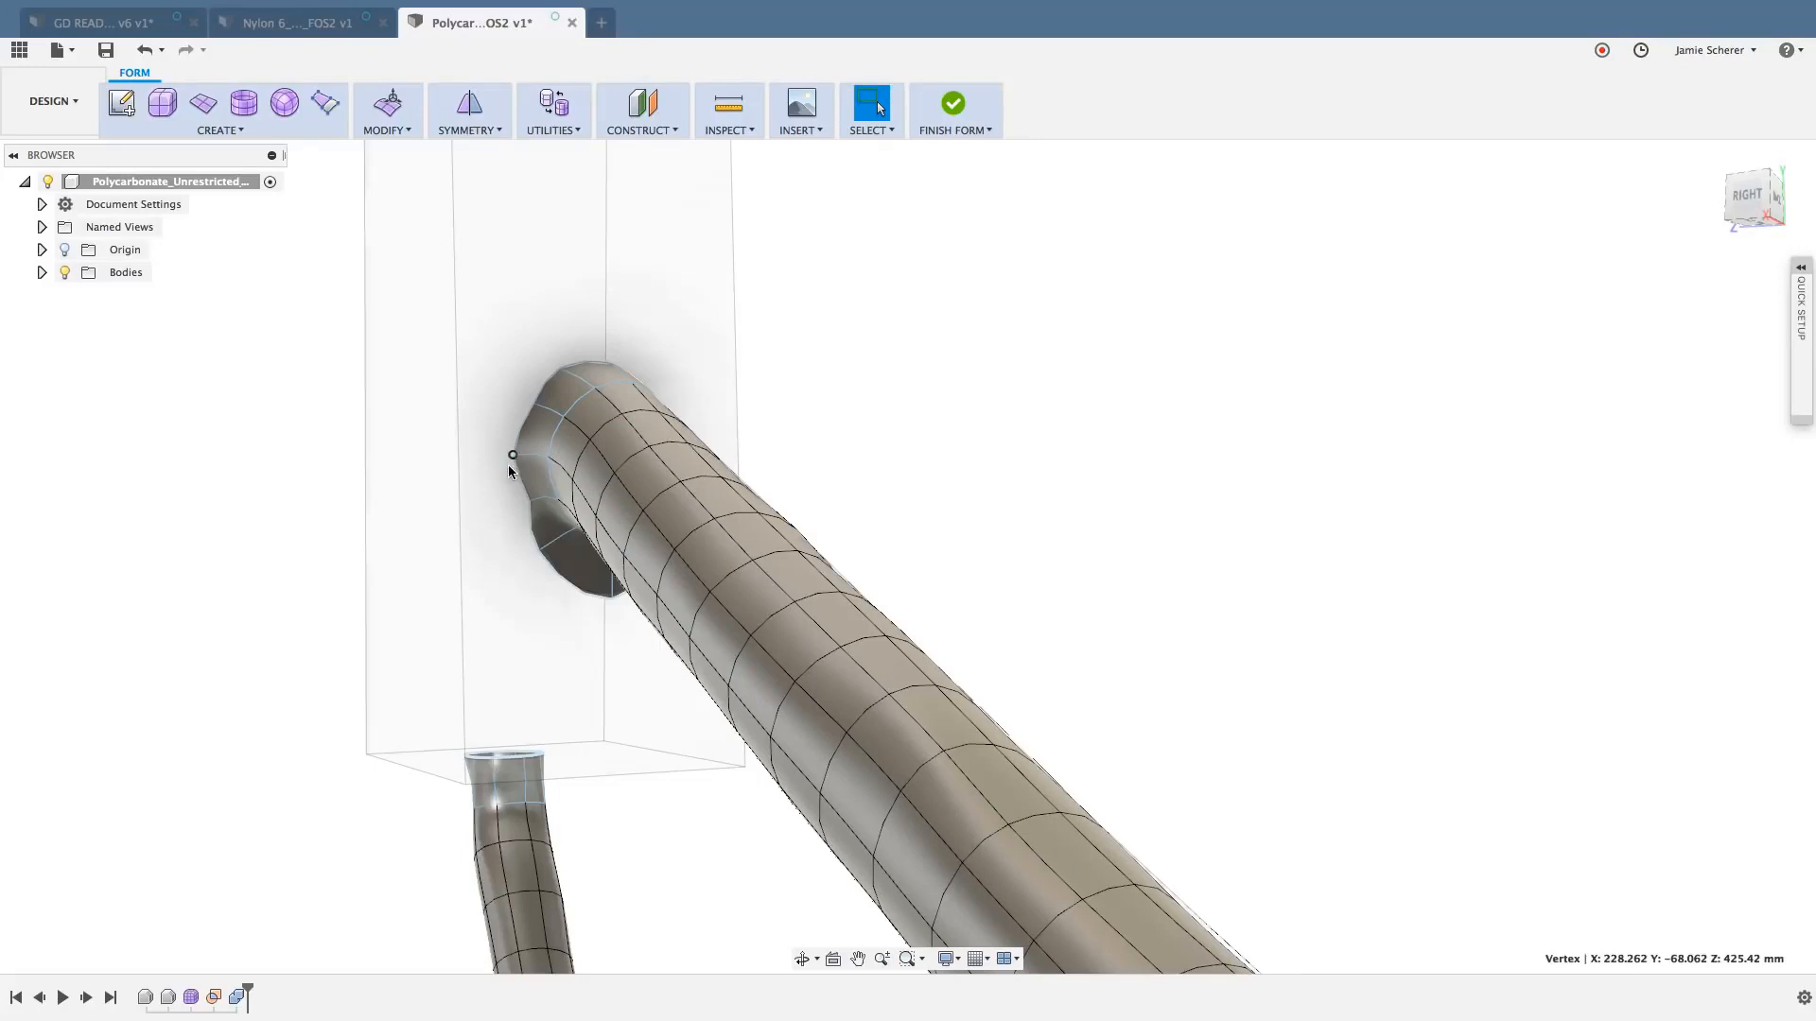
left_click(912, 473)
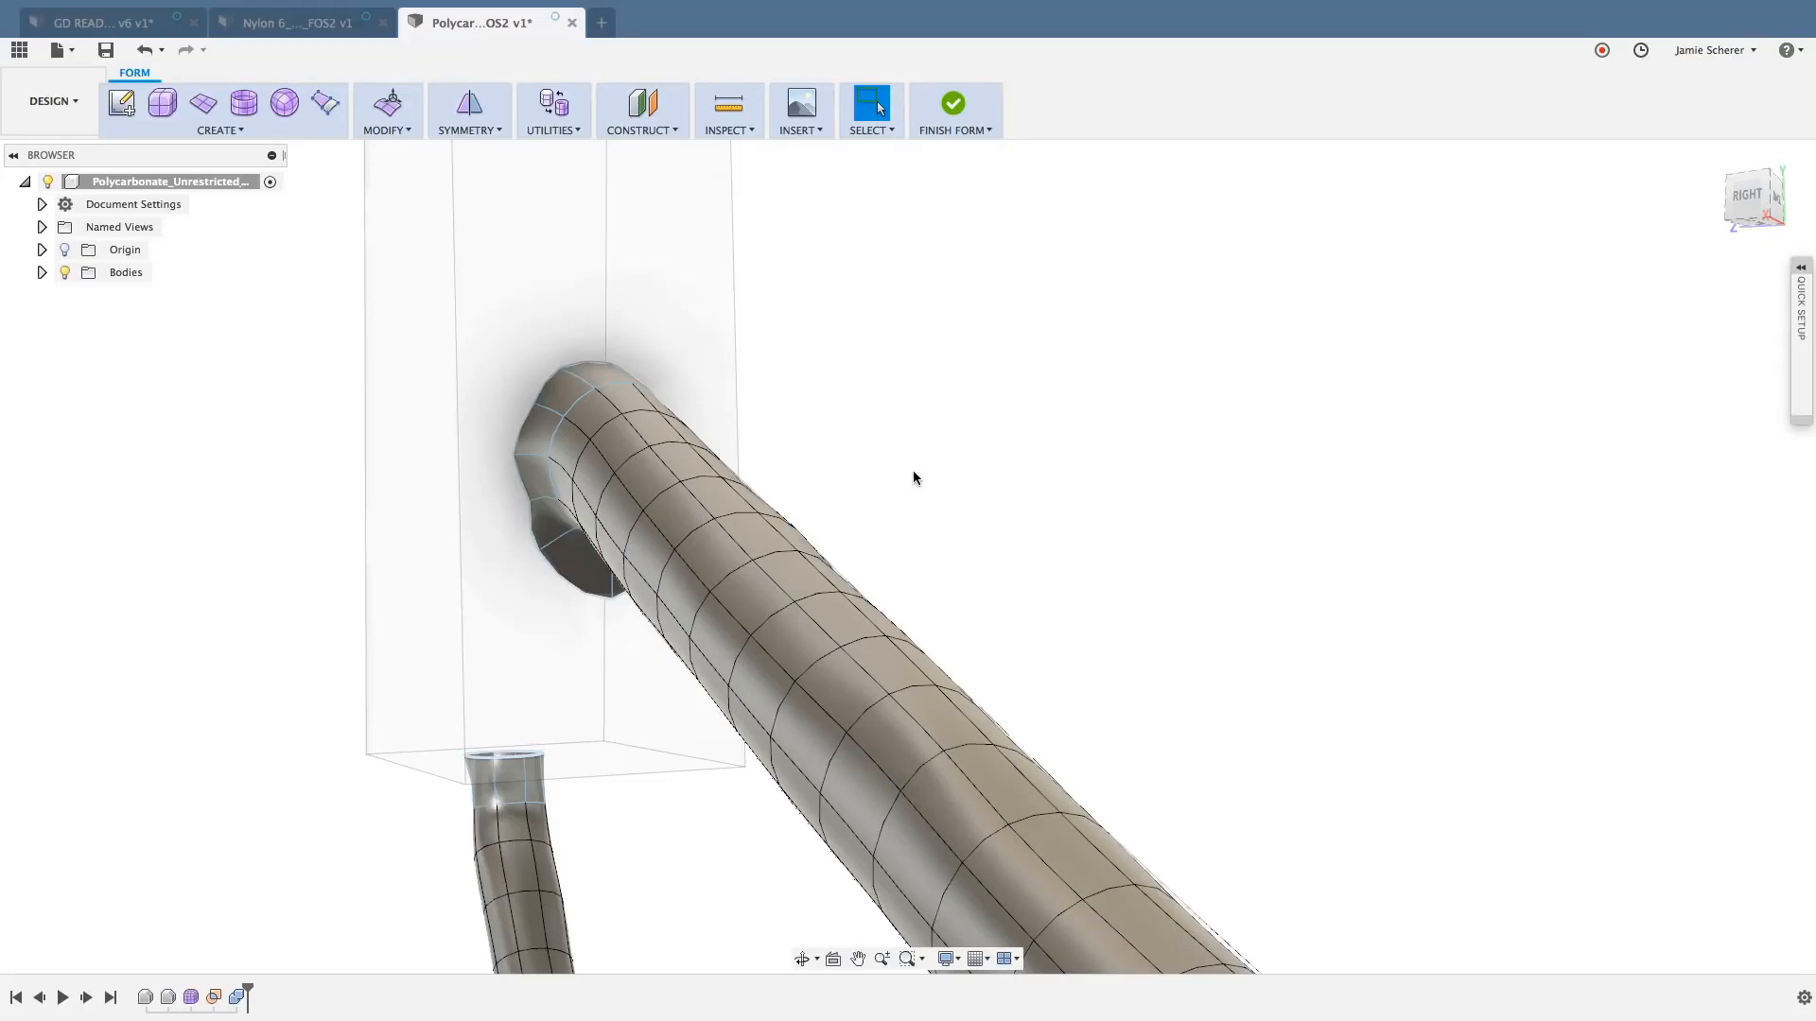
scroll(1002, 504, "down", 1)
middle_click_drag(1006, 507, 908, 457)
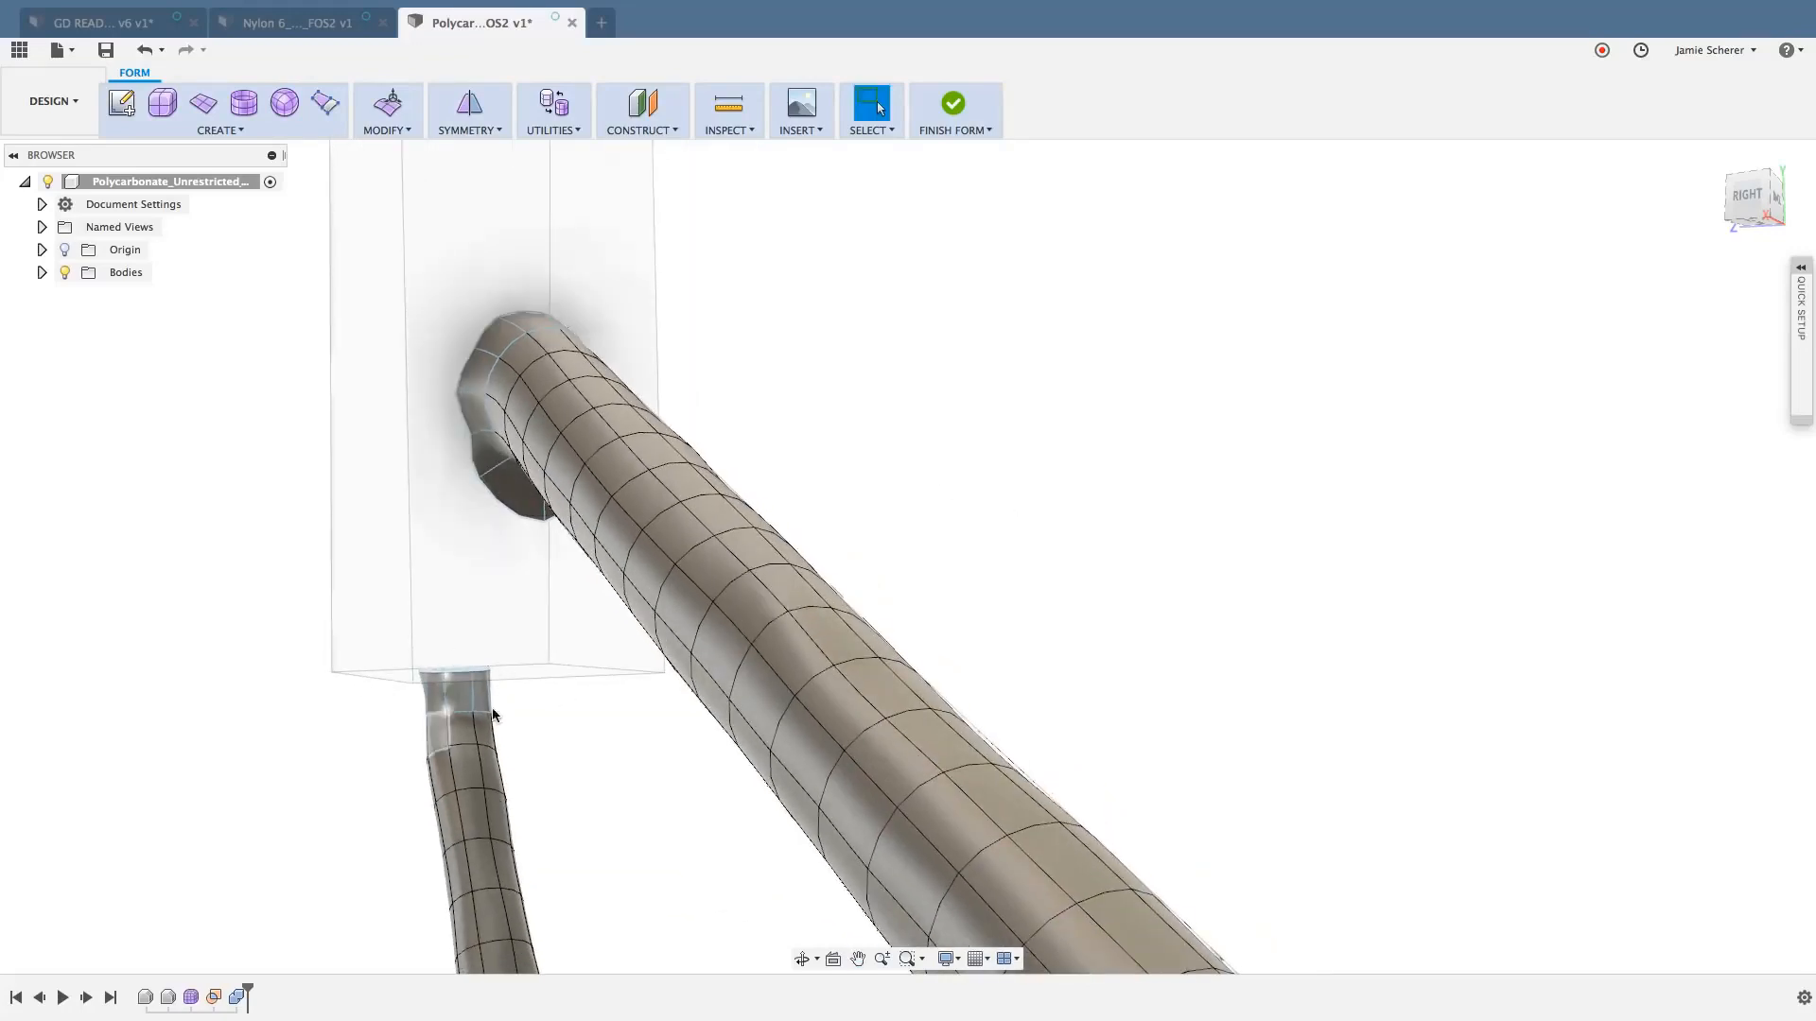
left_click_drag(508, 693, 377, 647)
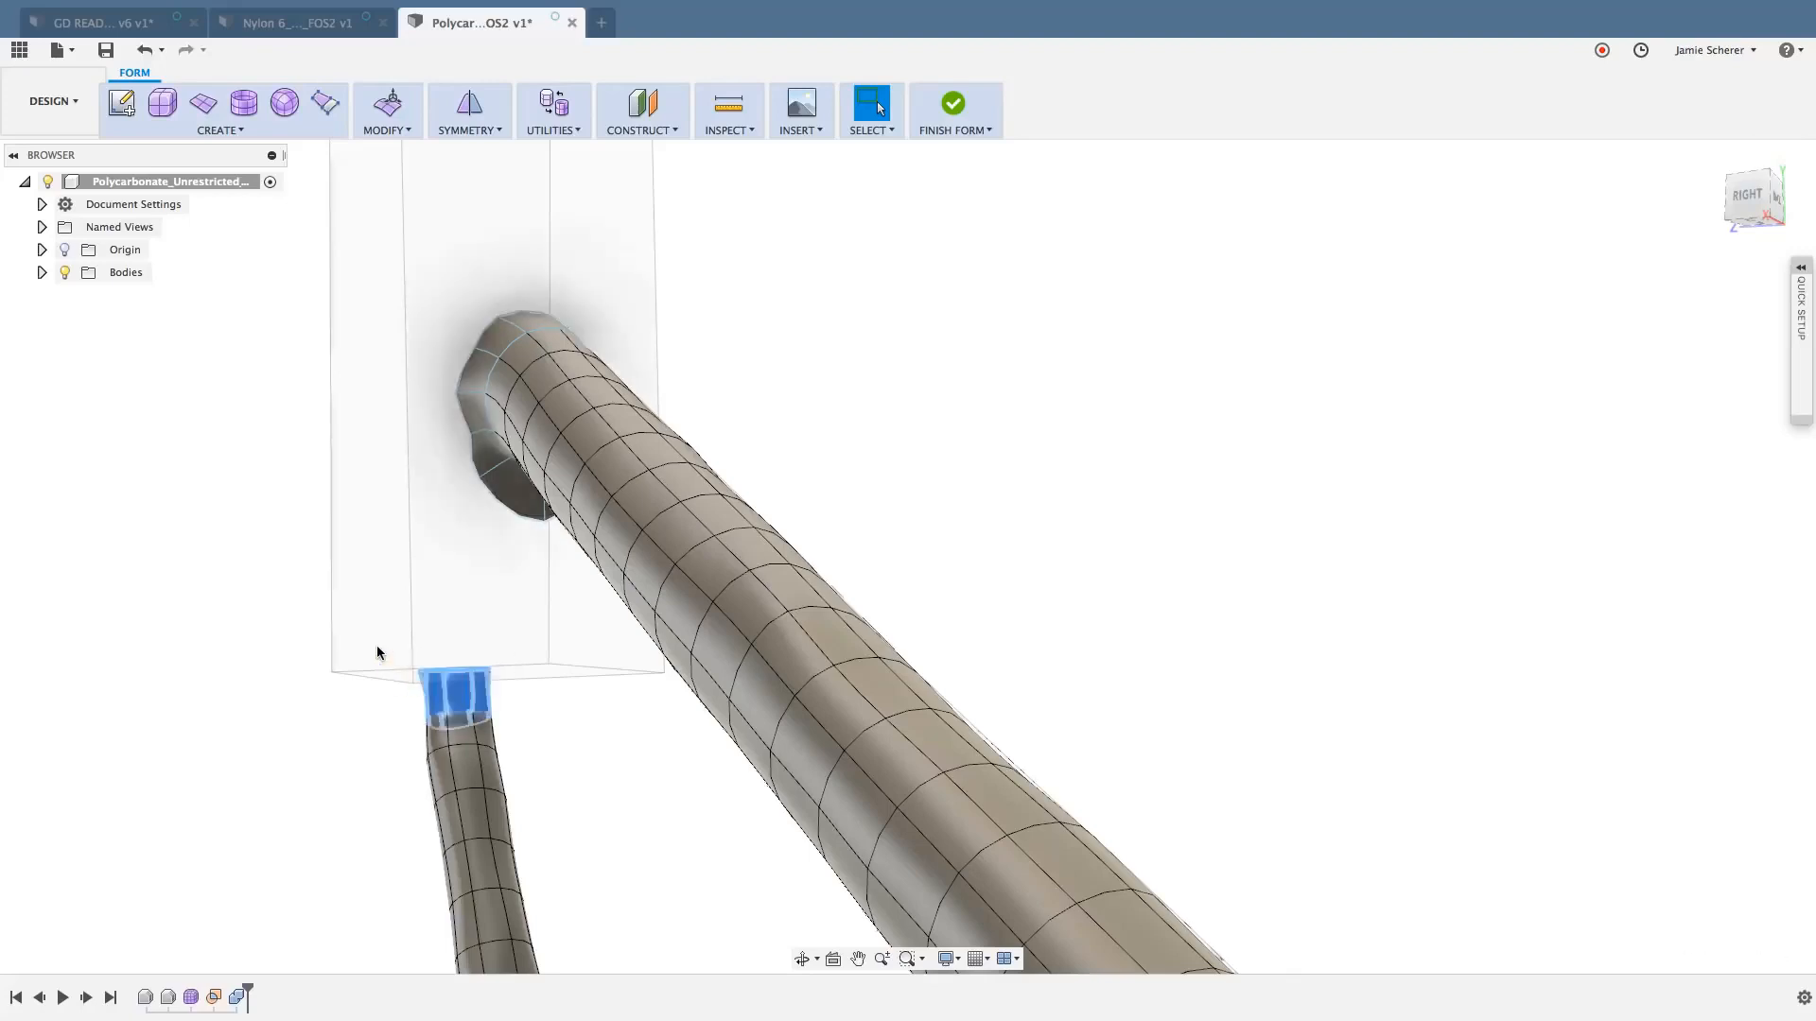
left_click(593, 748)
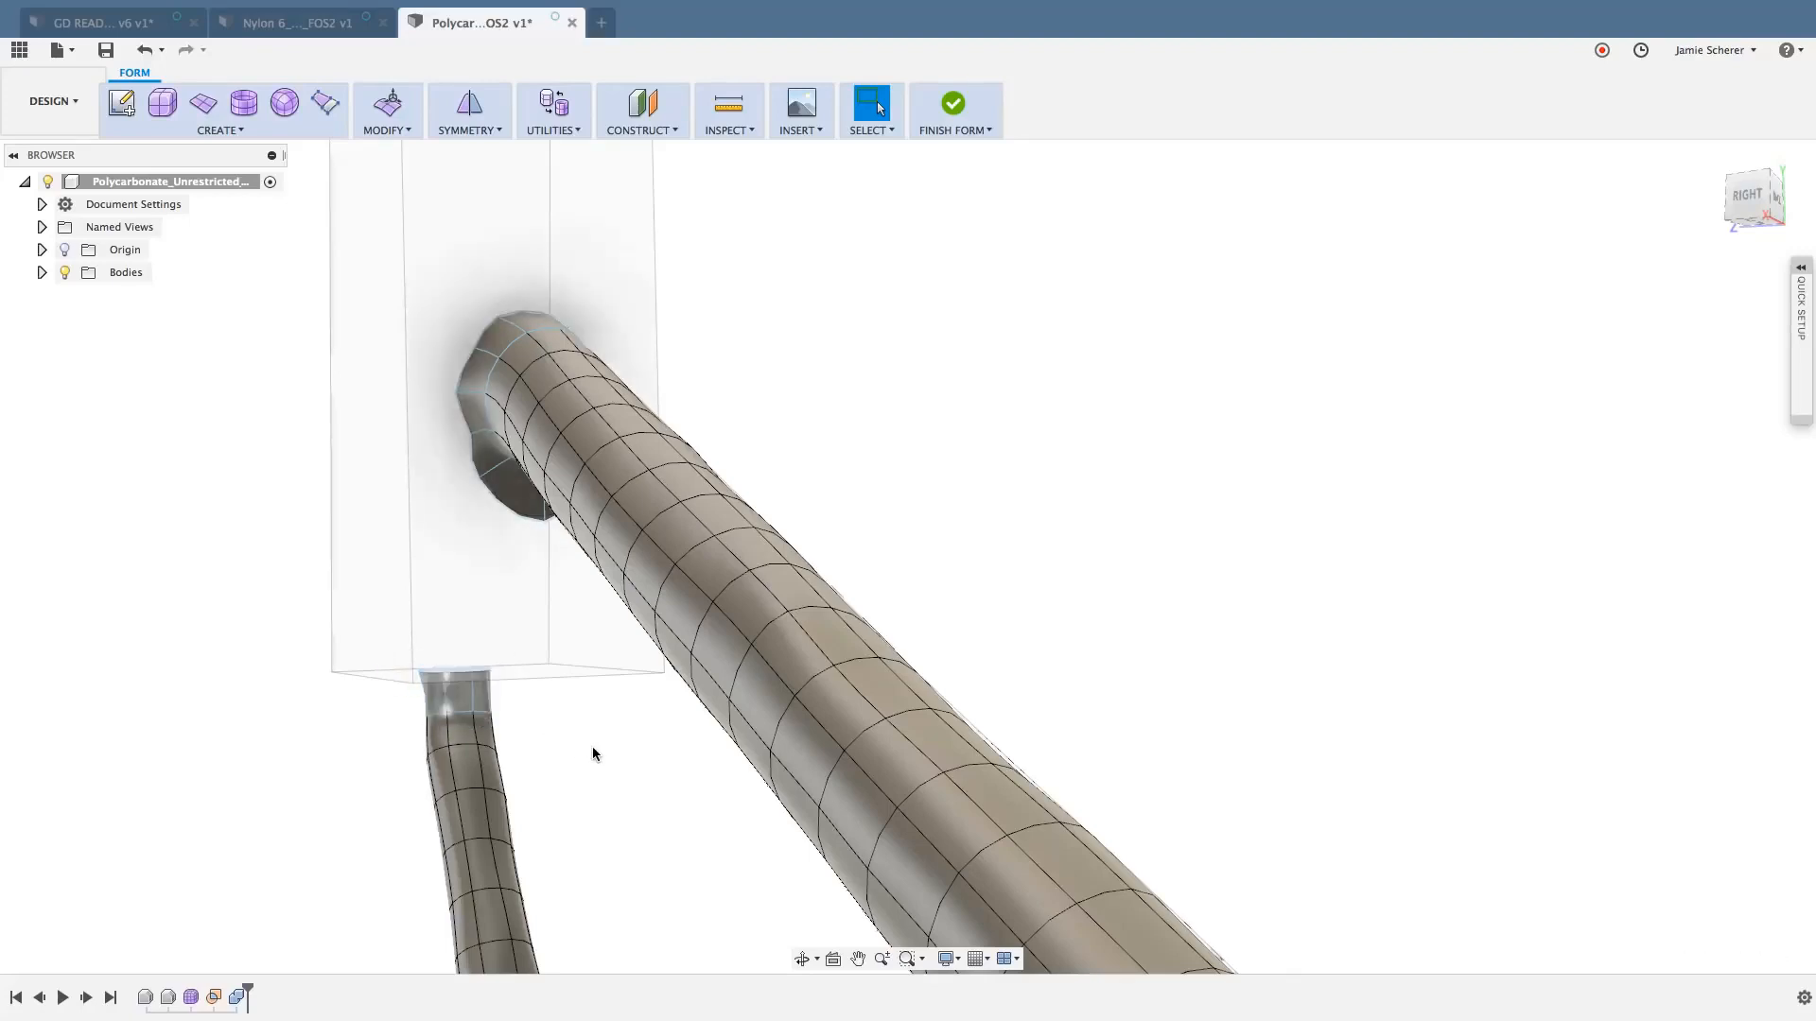
scroll(592, 746, "down", 2)
middle_click_drag(591, 764, 498, 666)
scroll(497, 666, "down", 2)
middle_click_drag(740, 653, 810, 724, "shift")
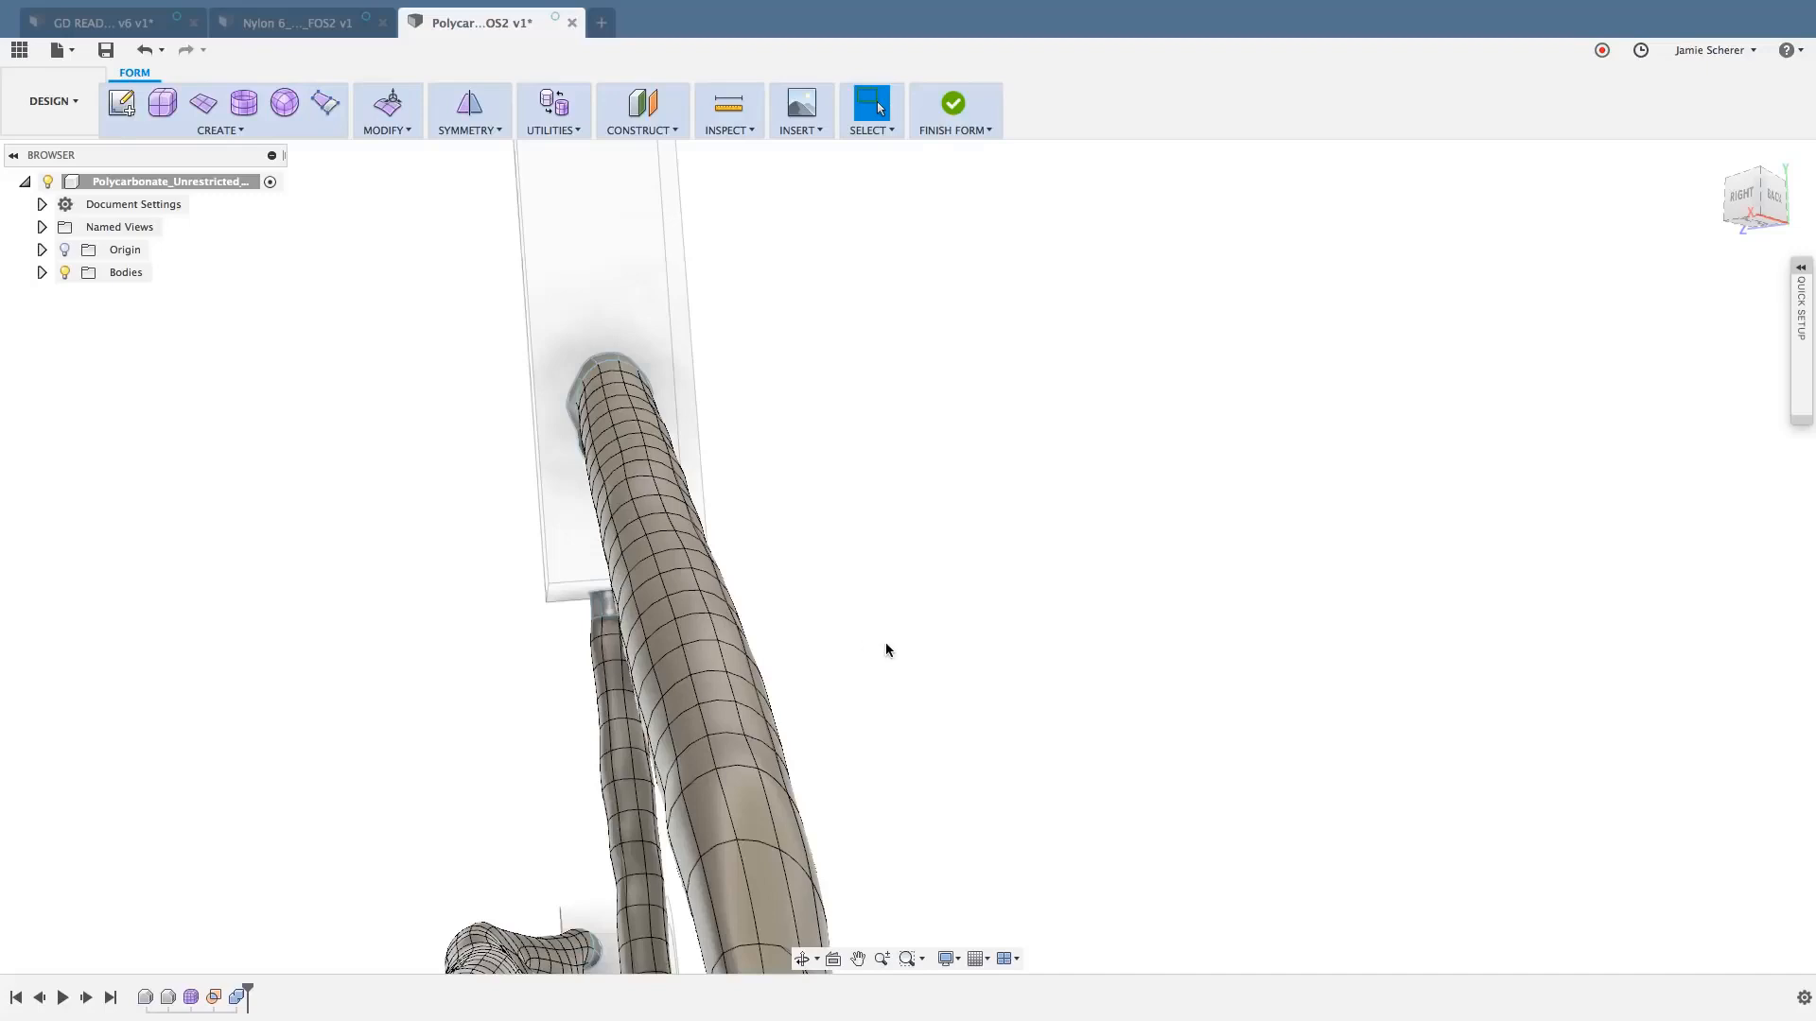
scroll(885, 644, "up", 2)
middle_click_drag(881, 639, 868, 607)
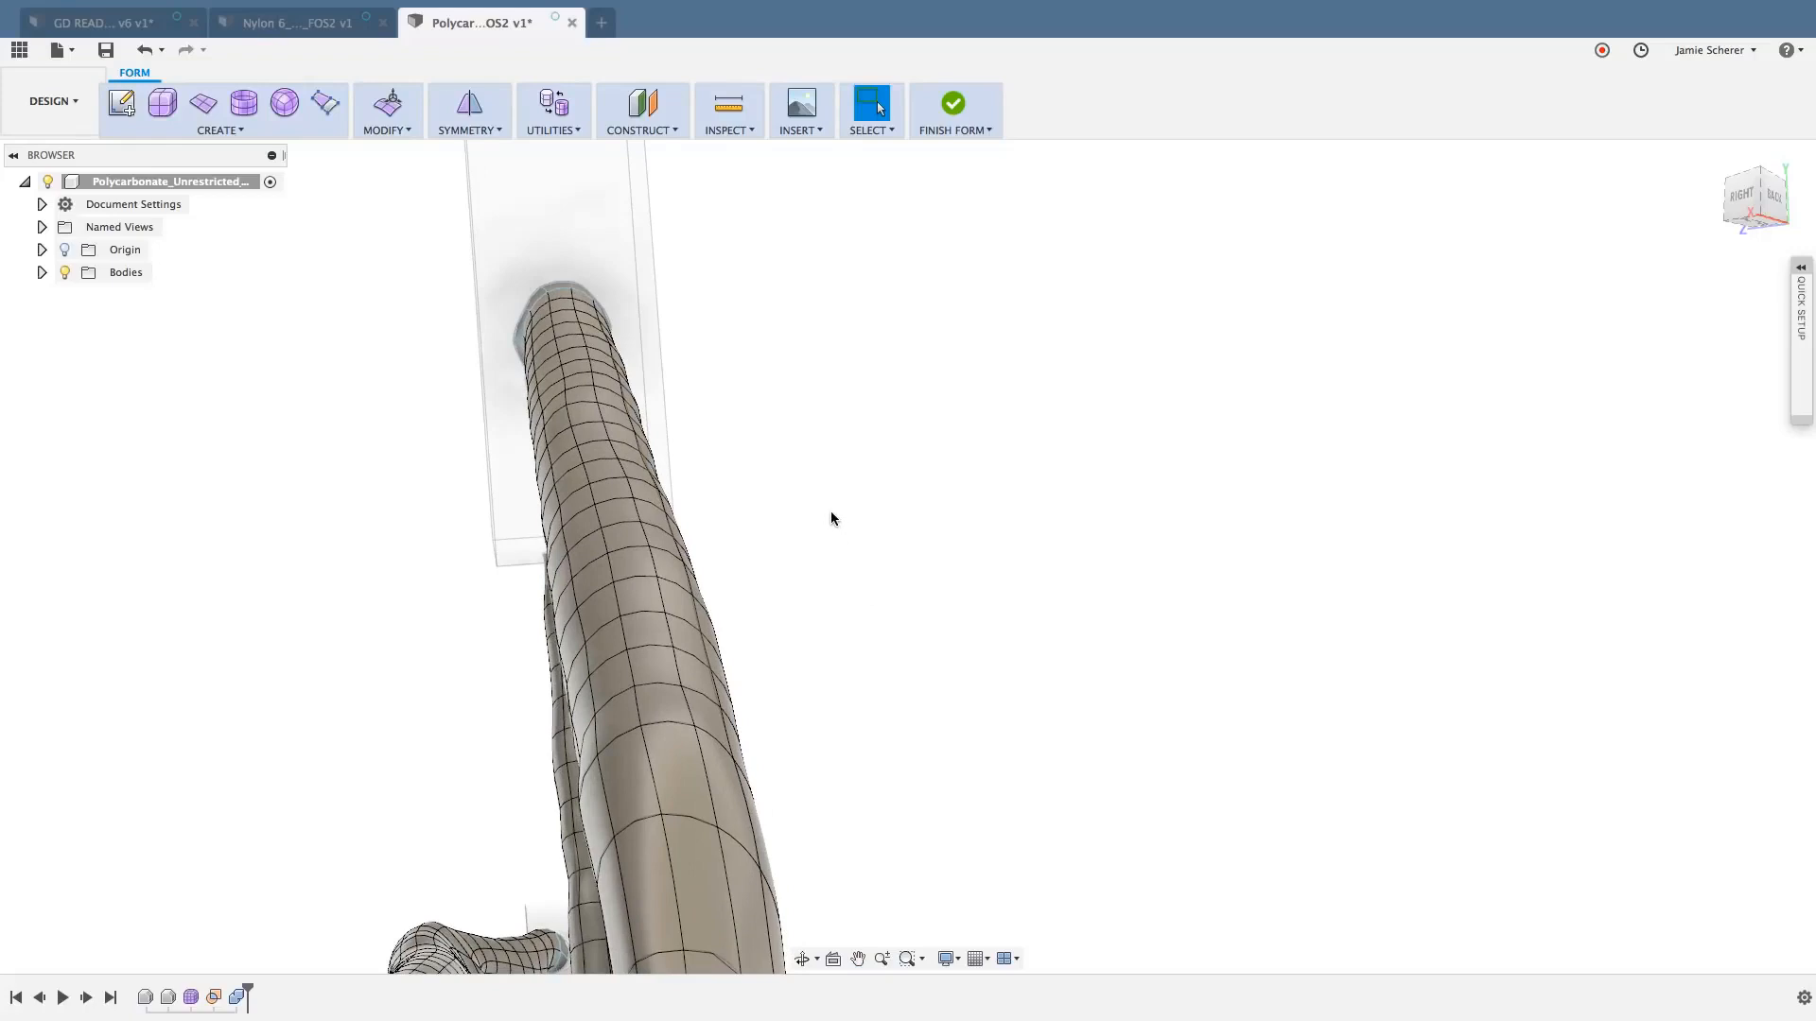
- Switch the end effector's T-spline body containing the thick strut to Box Display mode
left_click(570, 125)
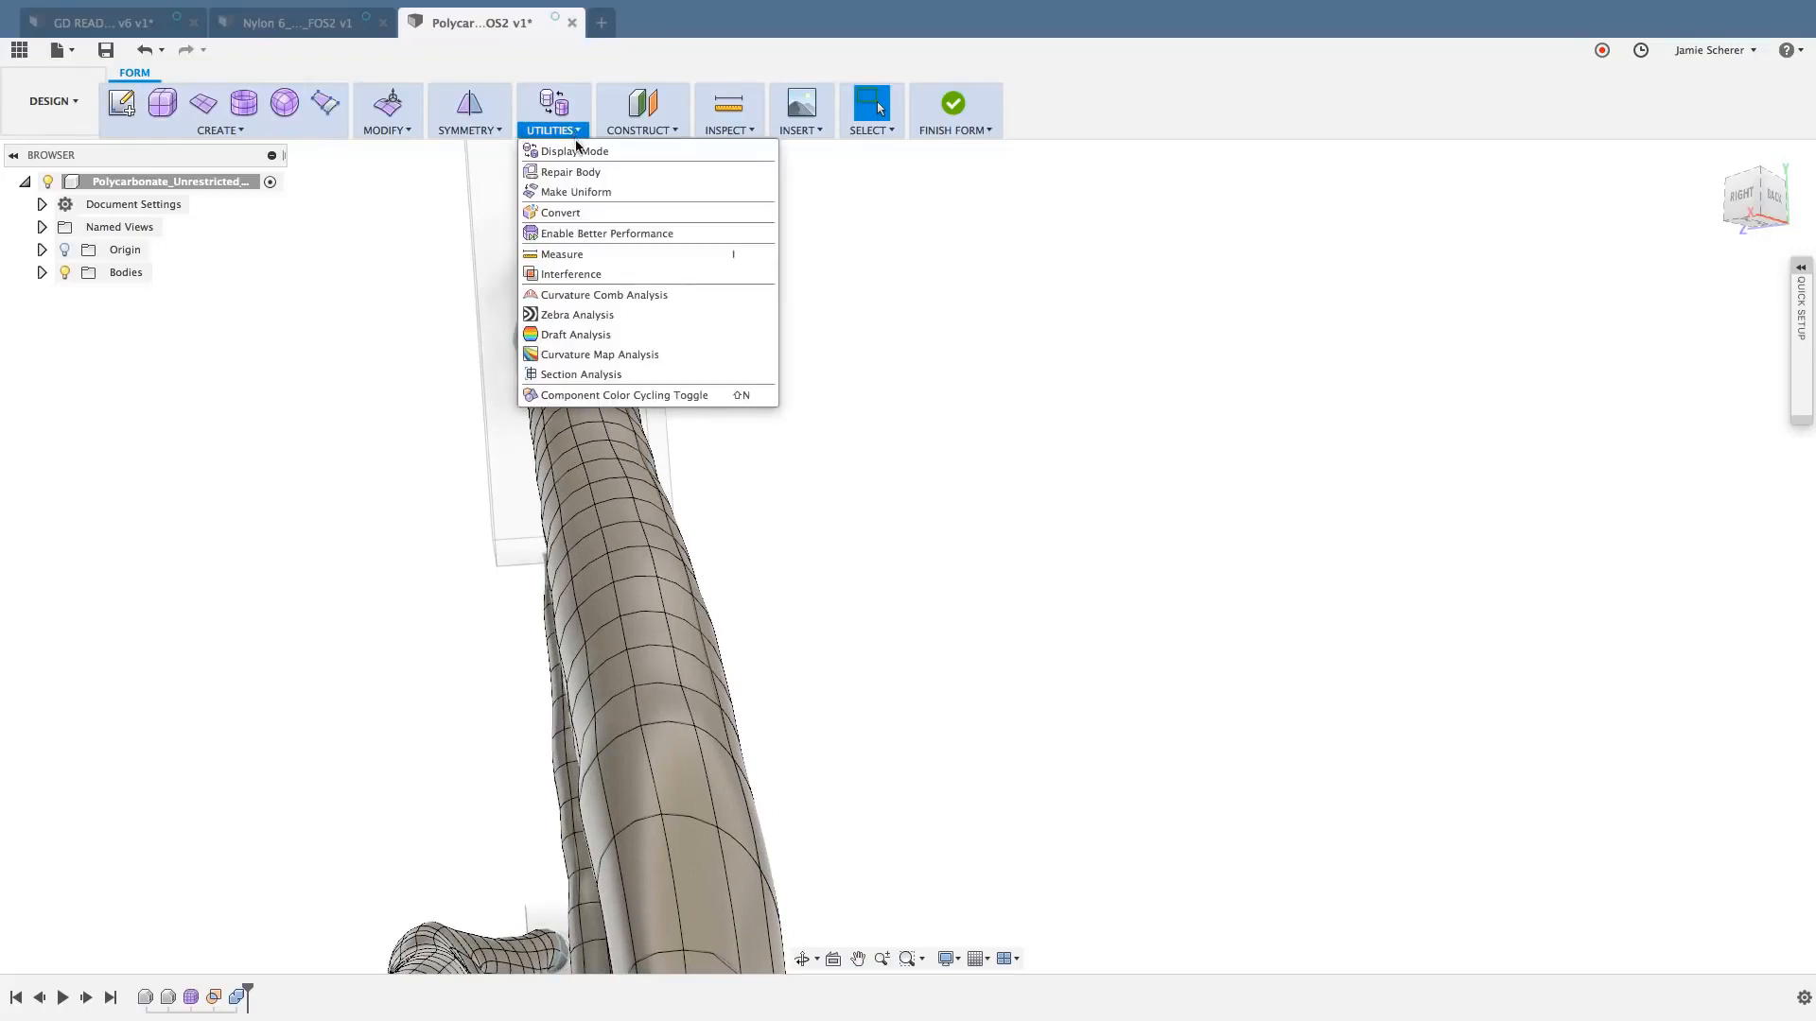
left_click(603, 153)
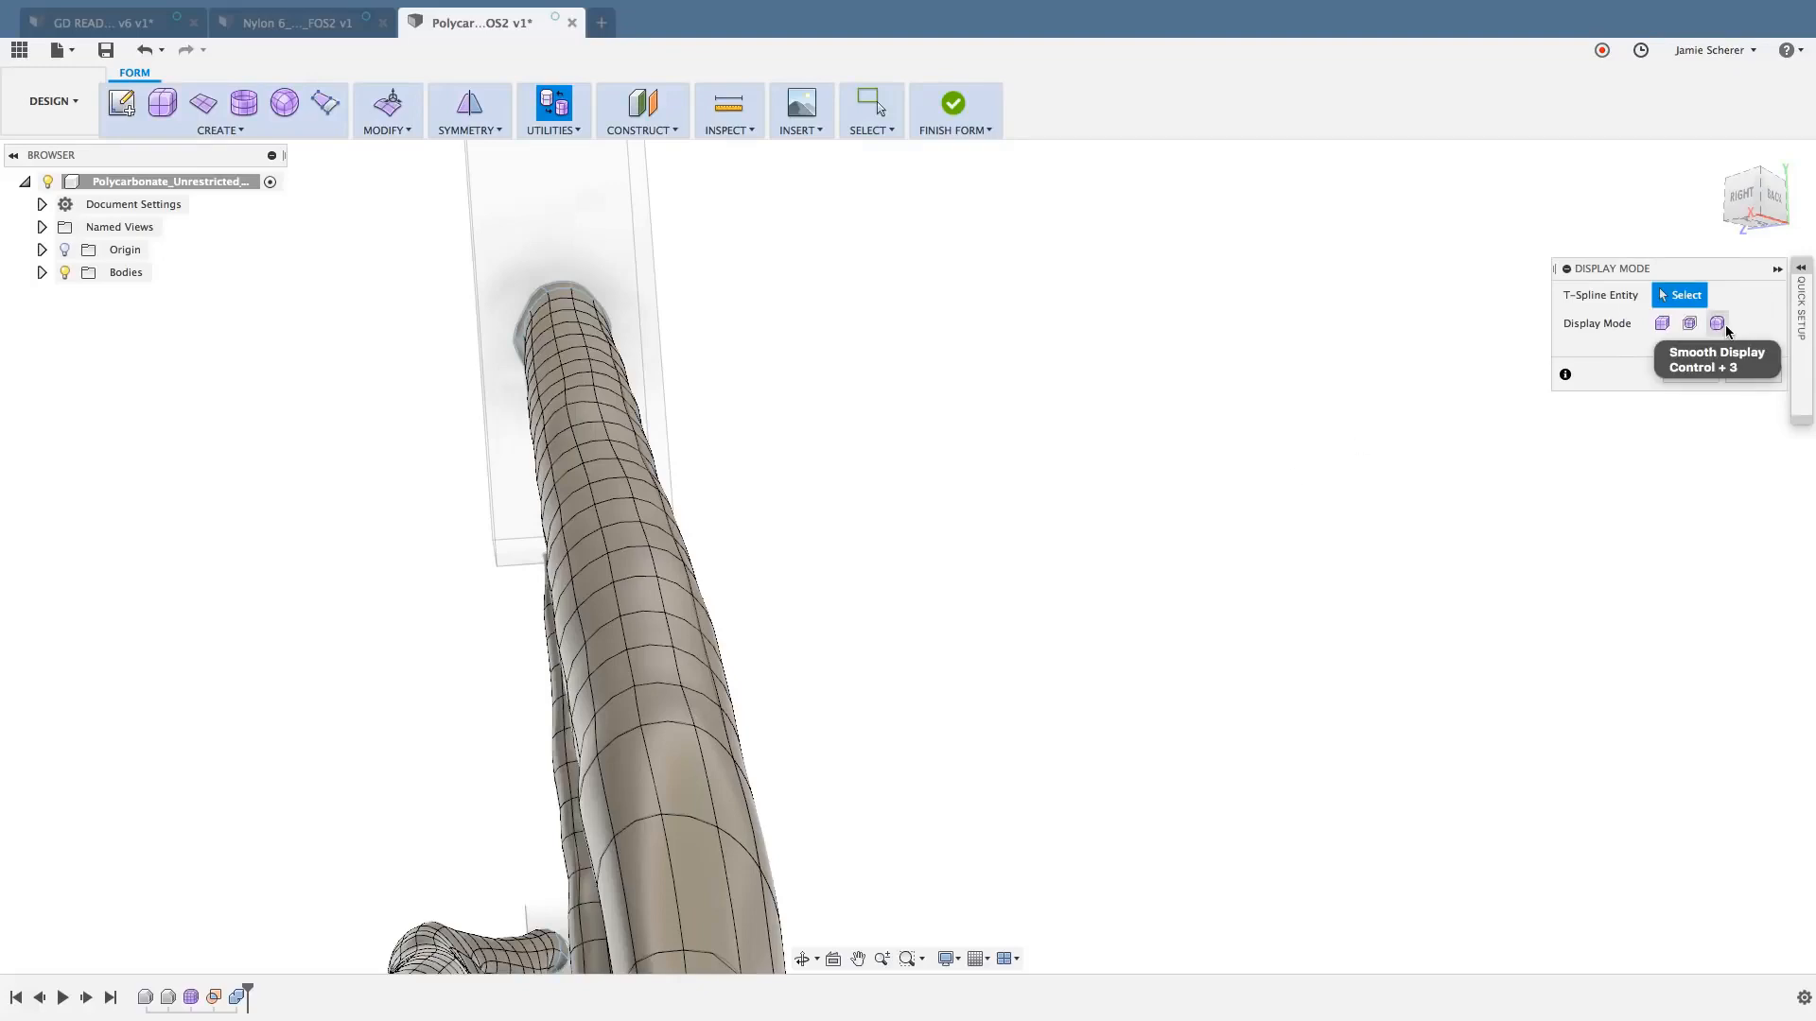
left_click(637, 597)
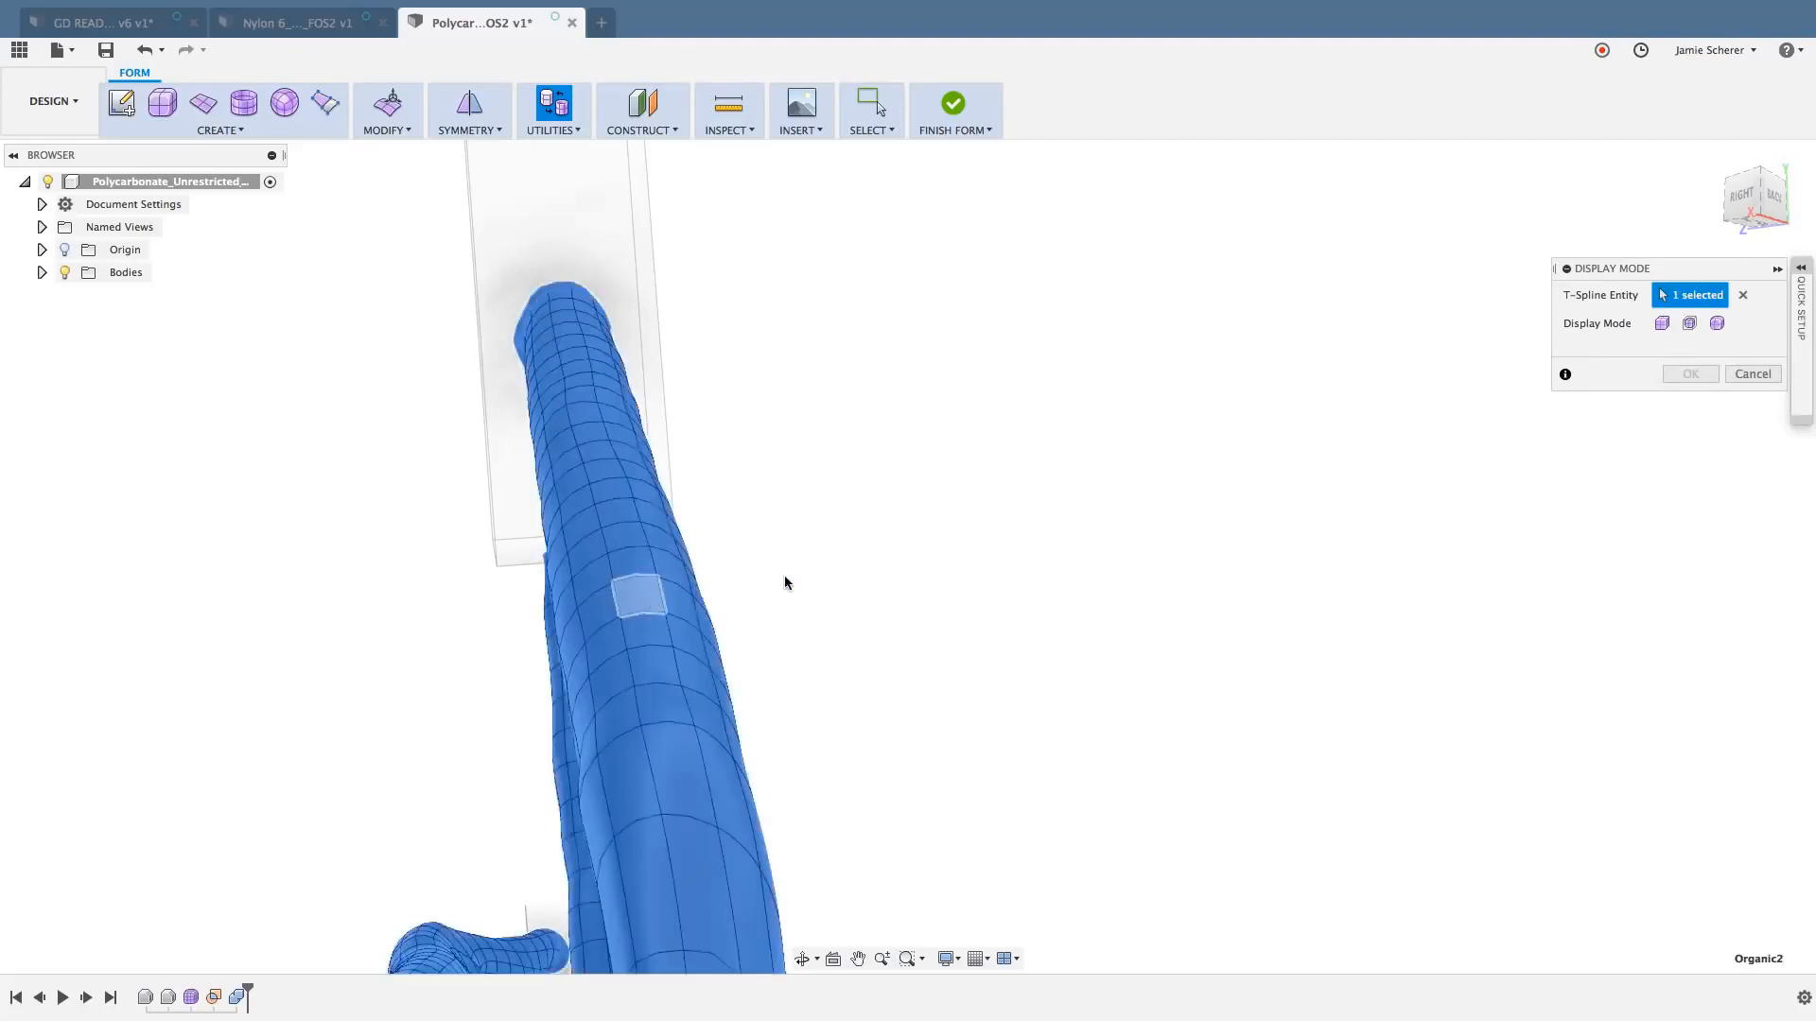
left_click(1662, 325)
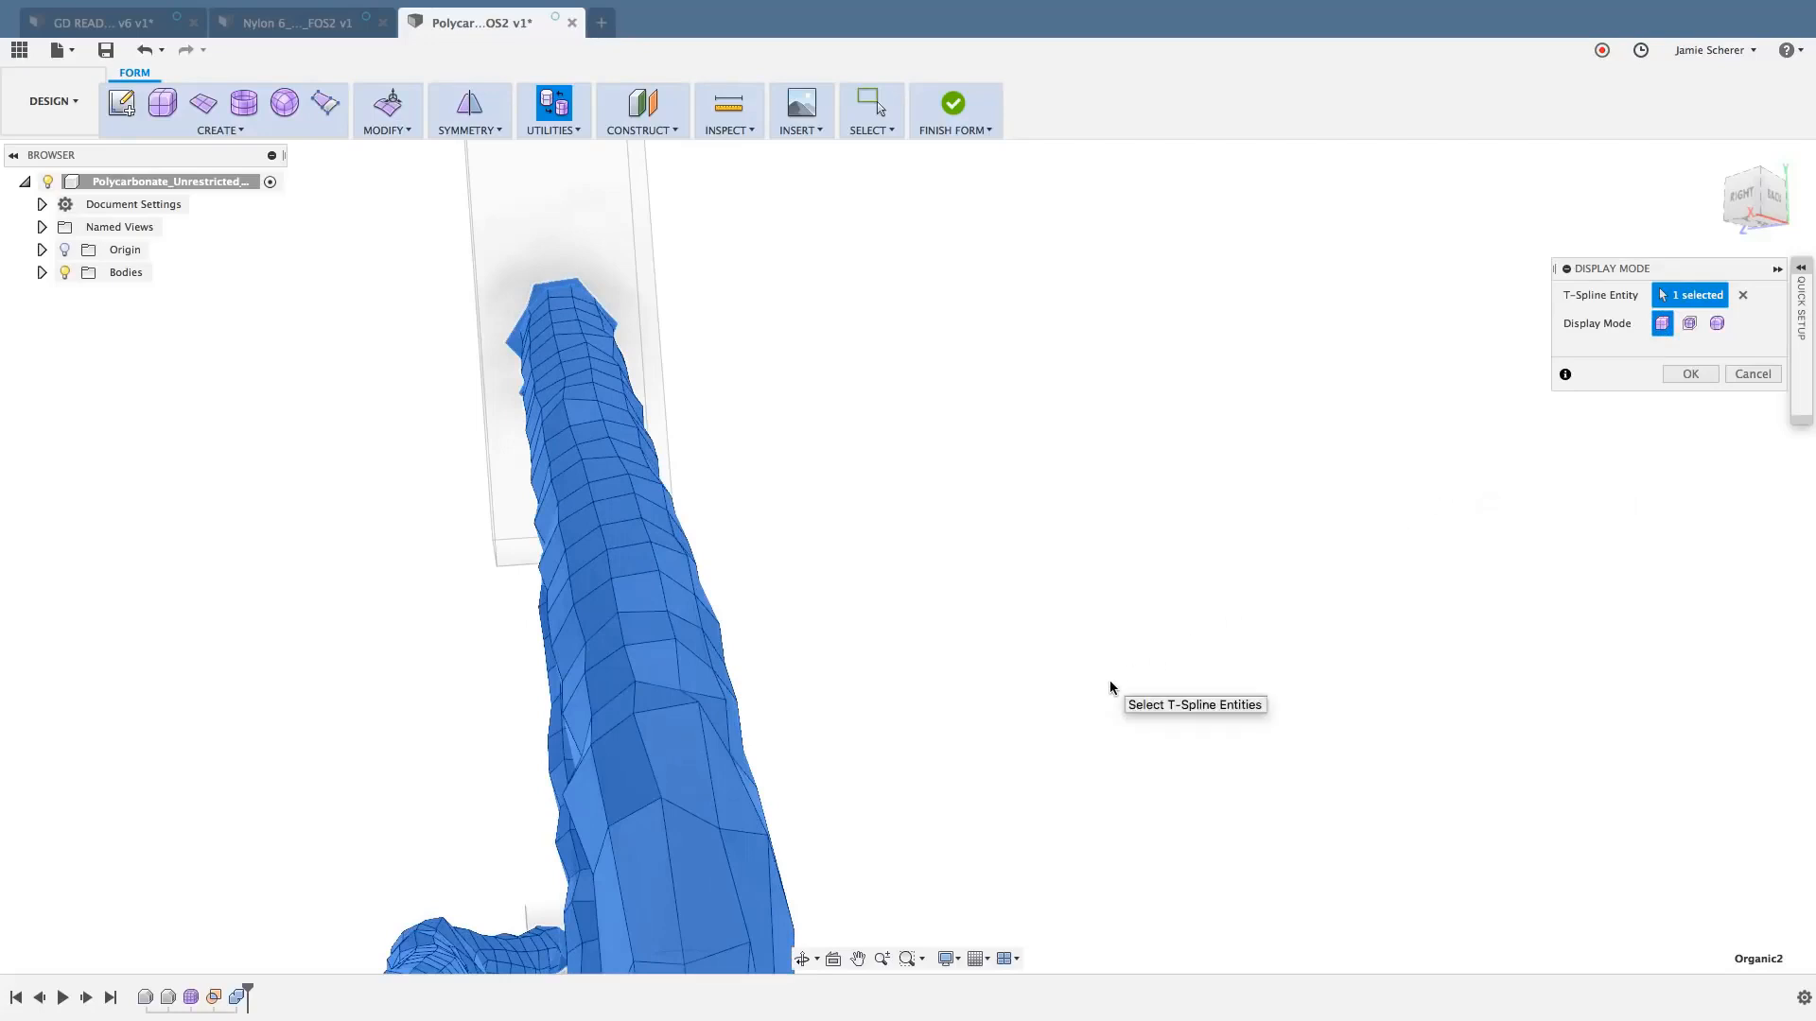
left_click(1689, 379)
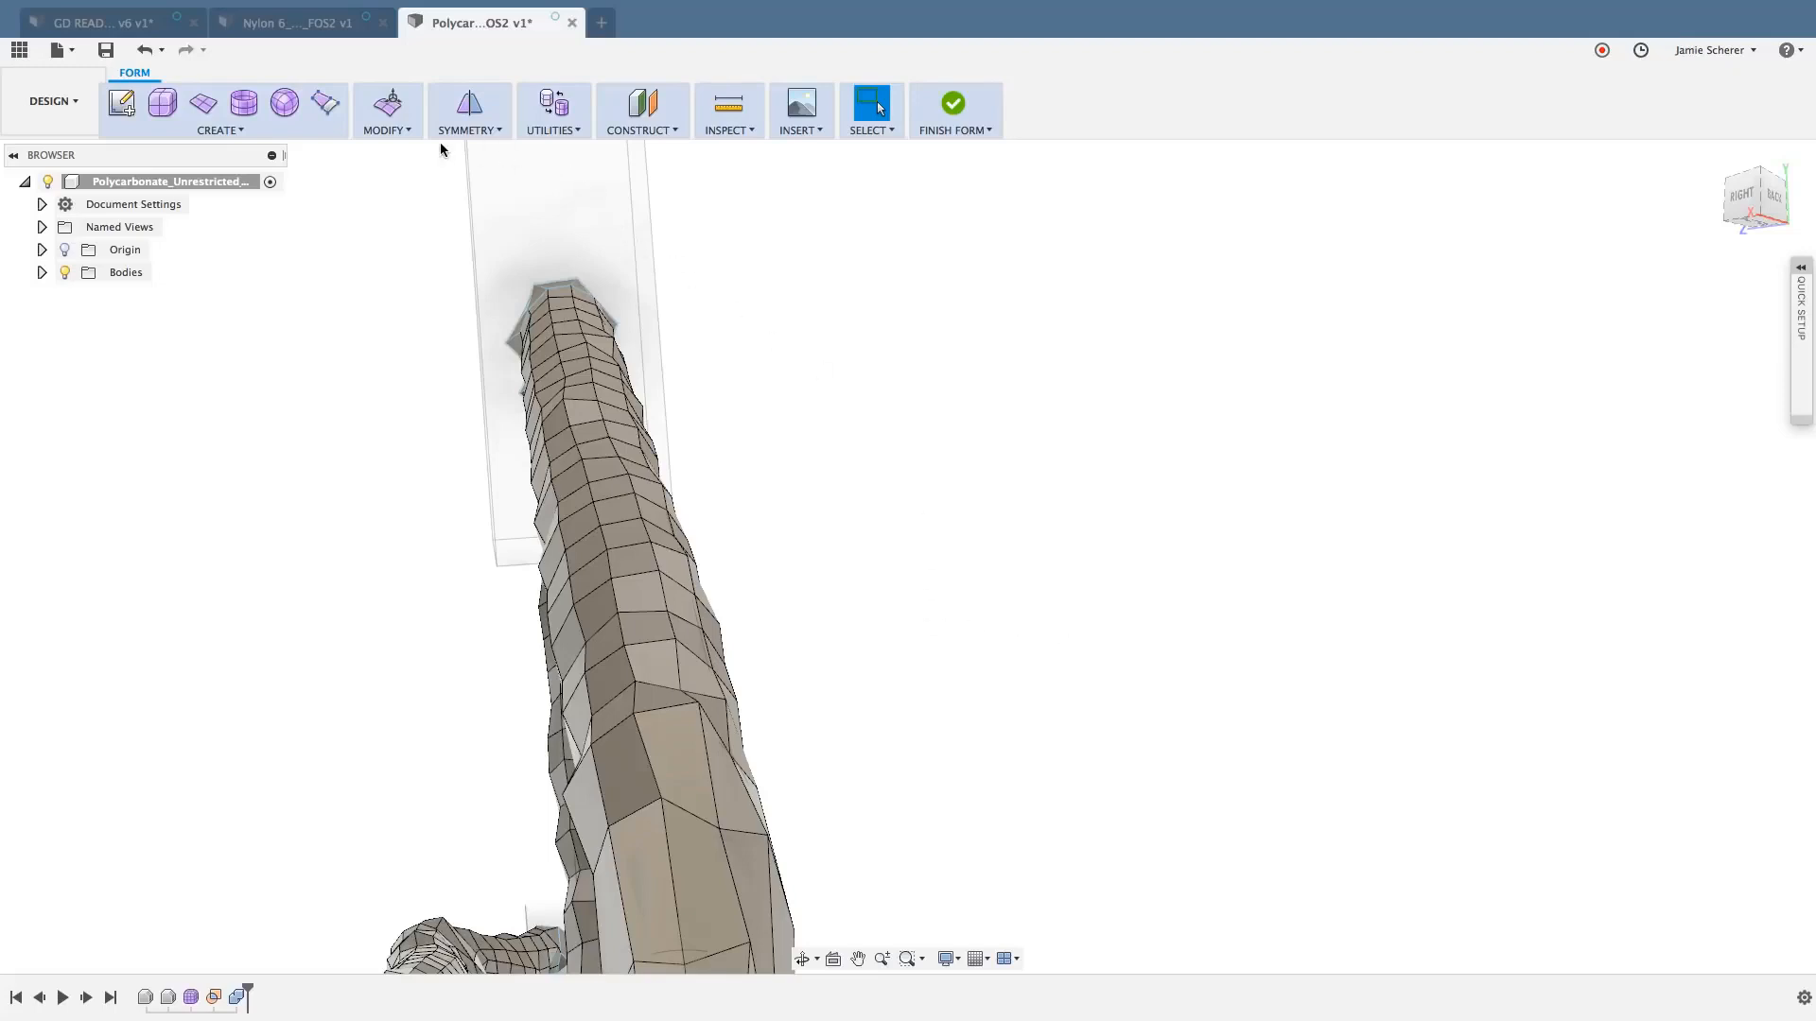
- Construct a plane through three vertices around the cross-section of the thick upper strut
left_click(631, 132)
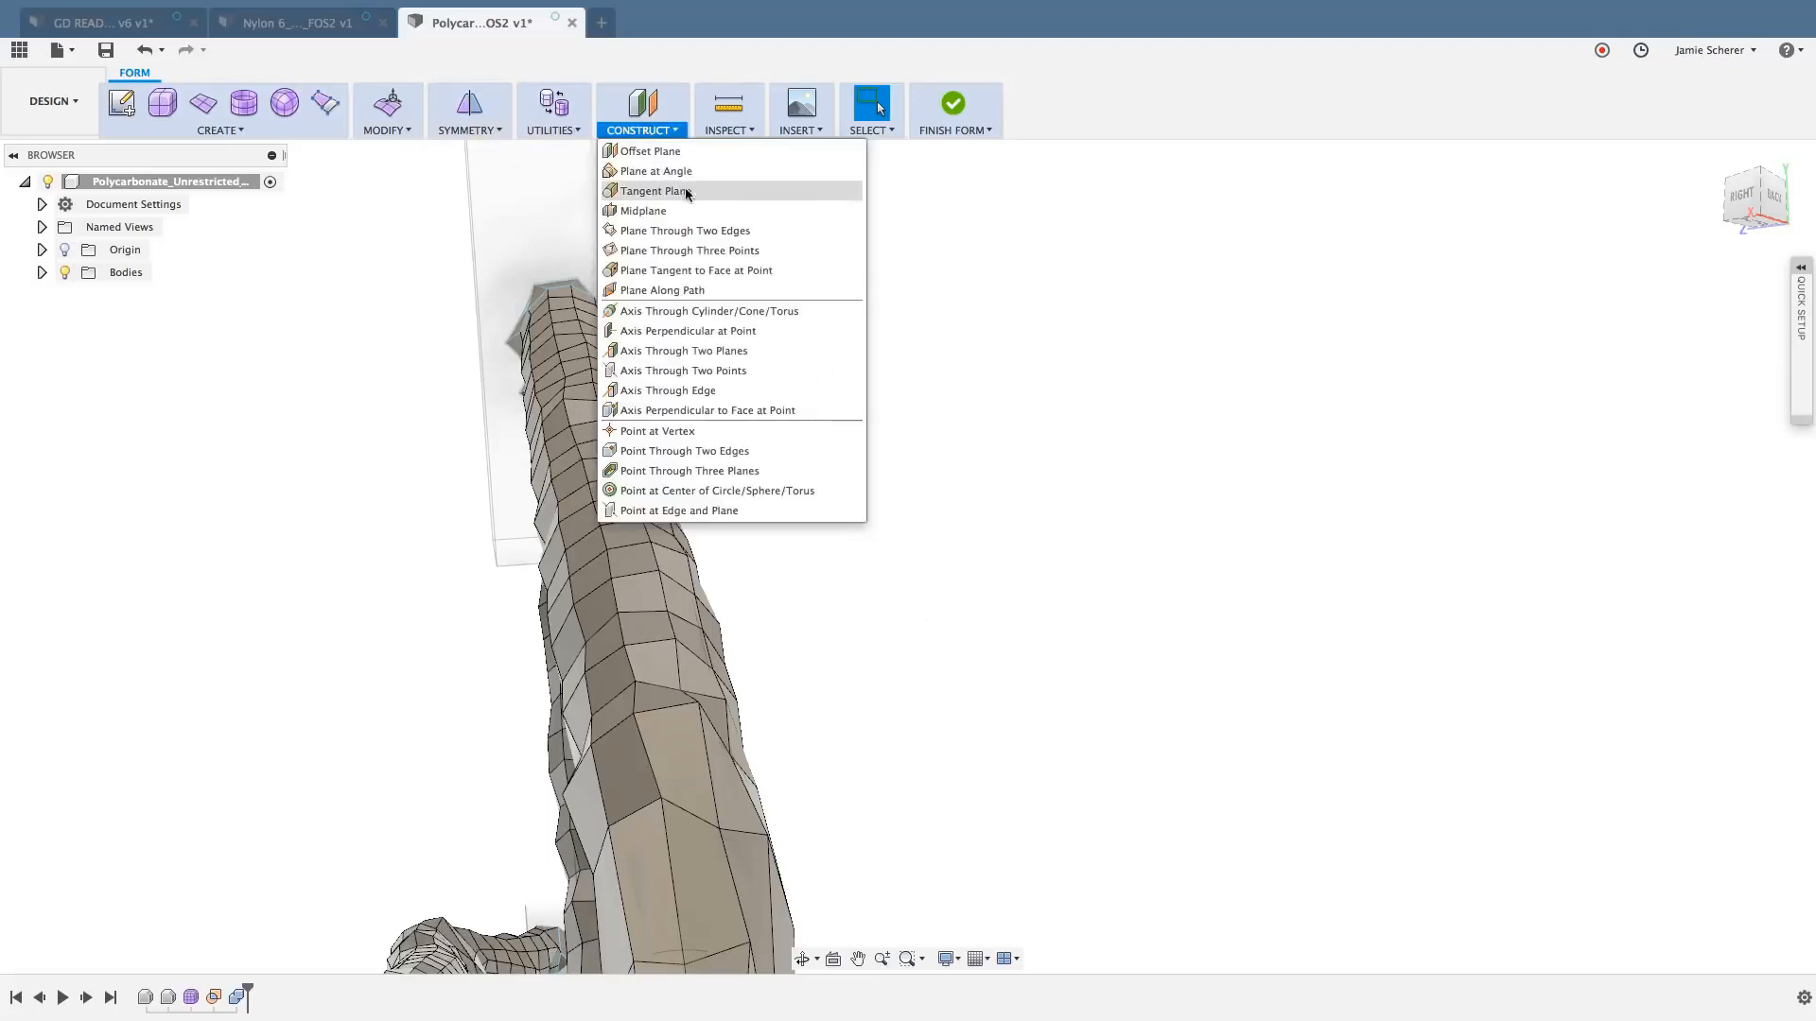
left_click(768, 248)
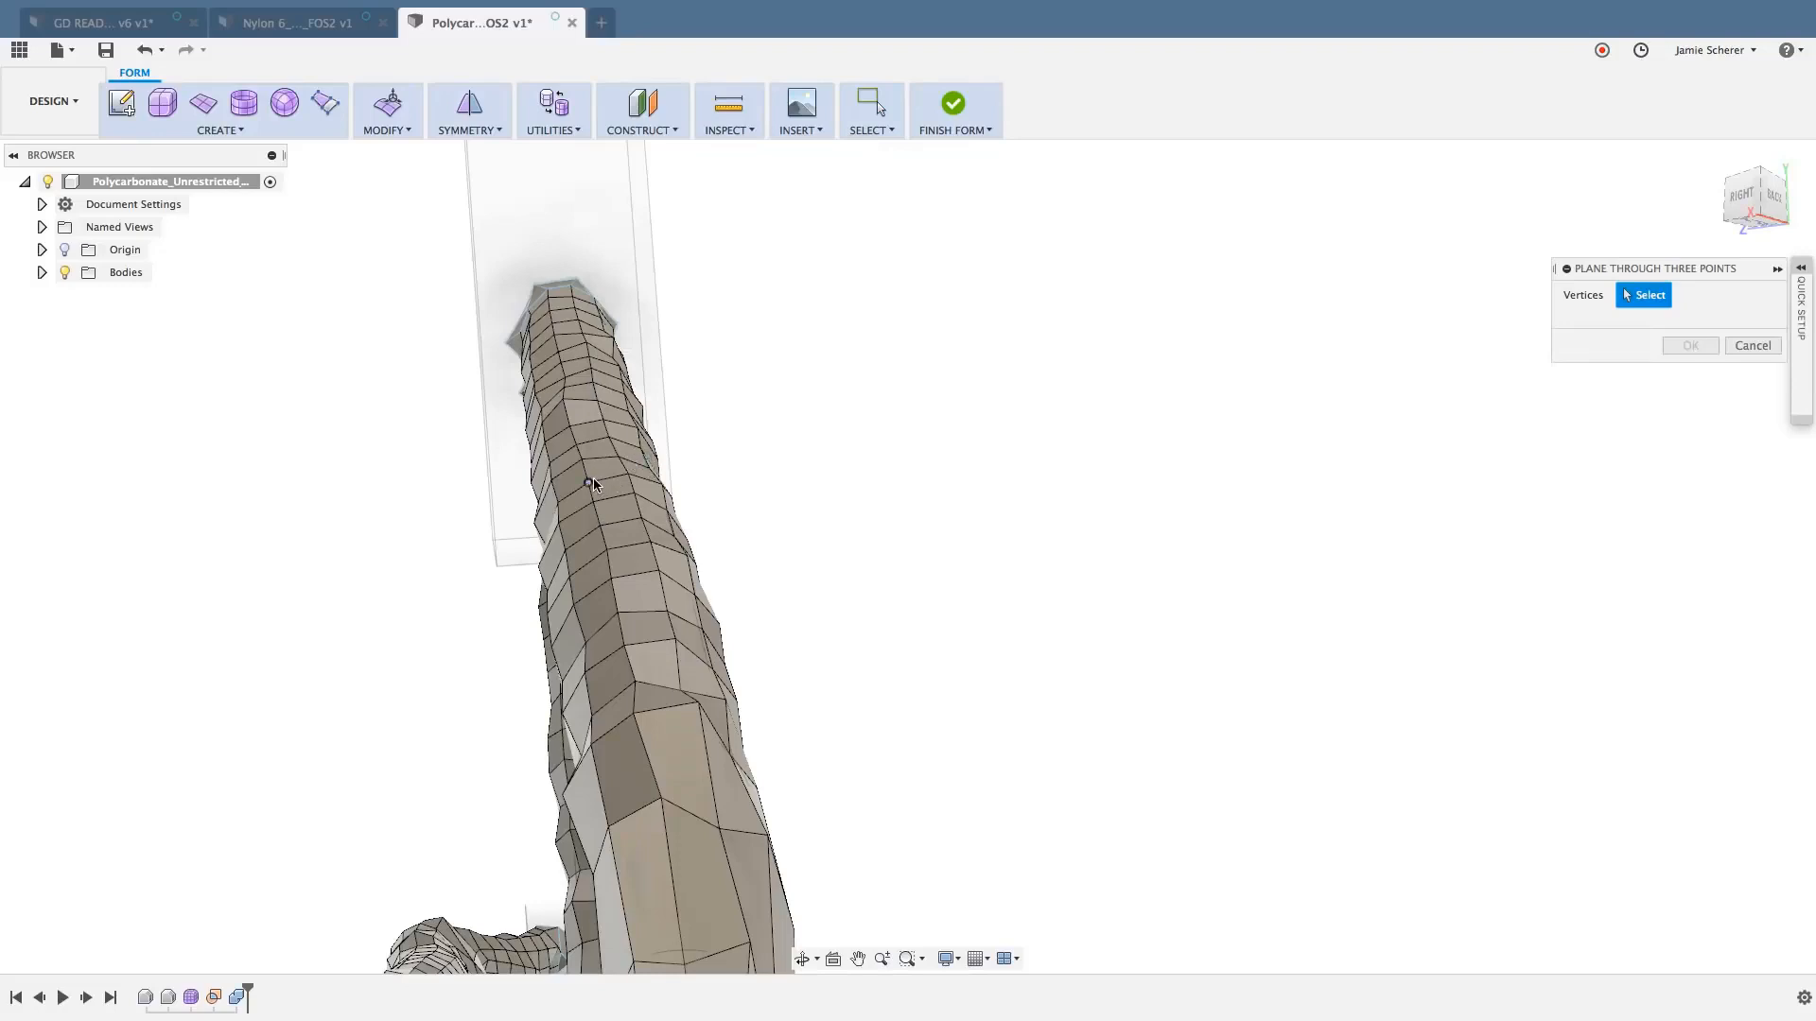
scroll(597, 483, "up", 4)
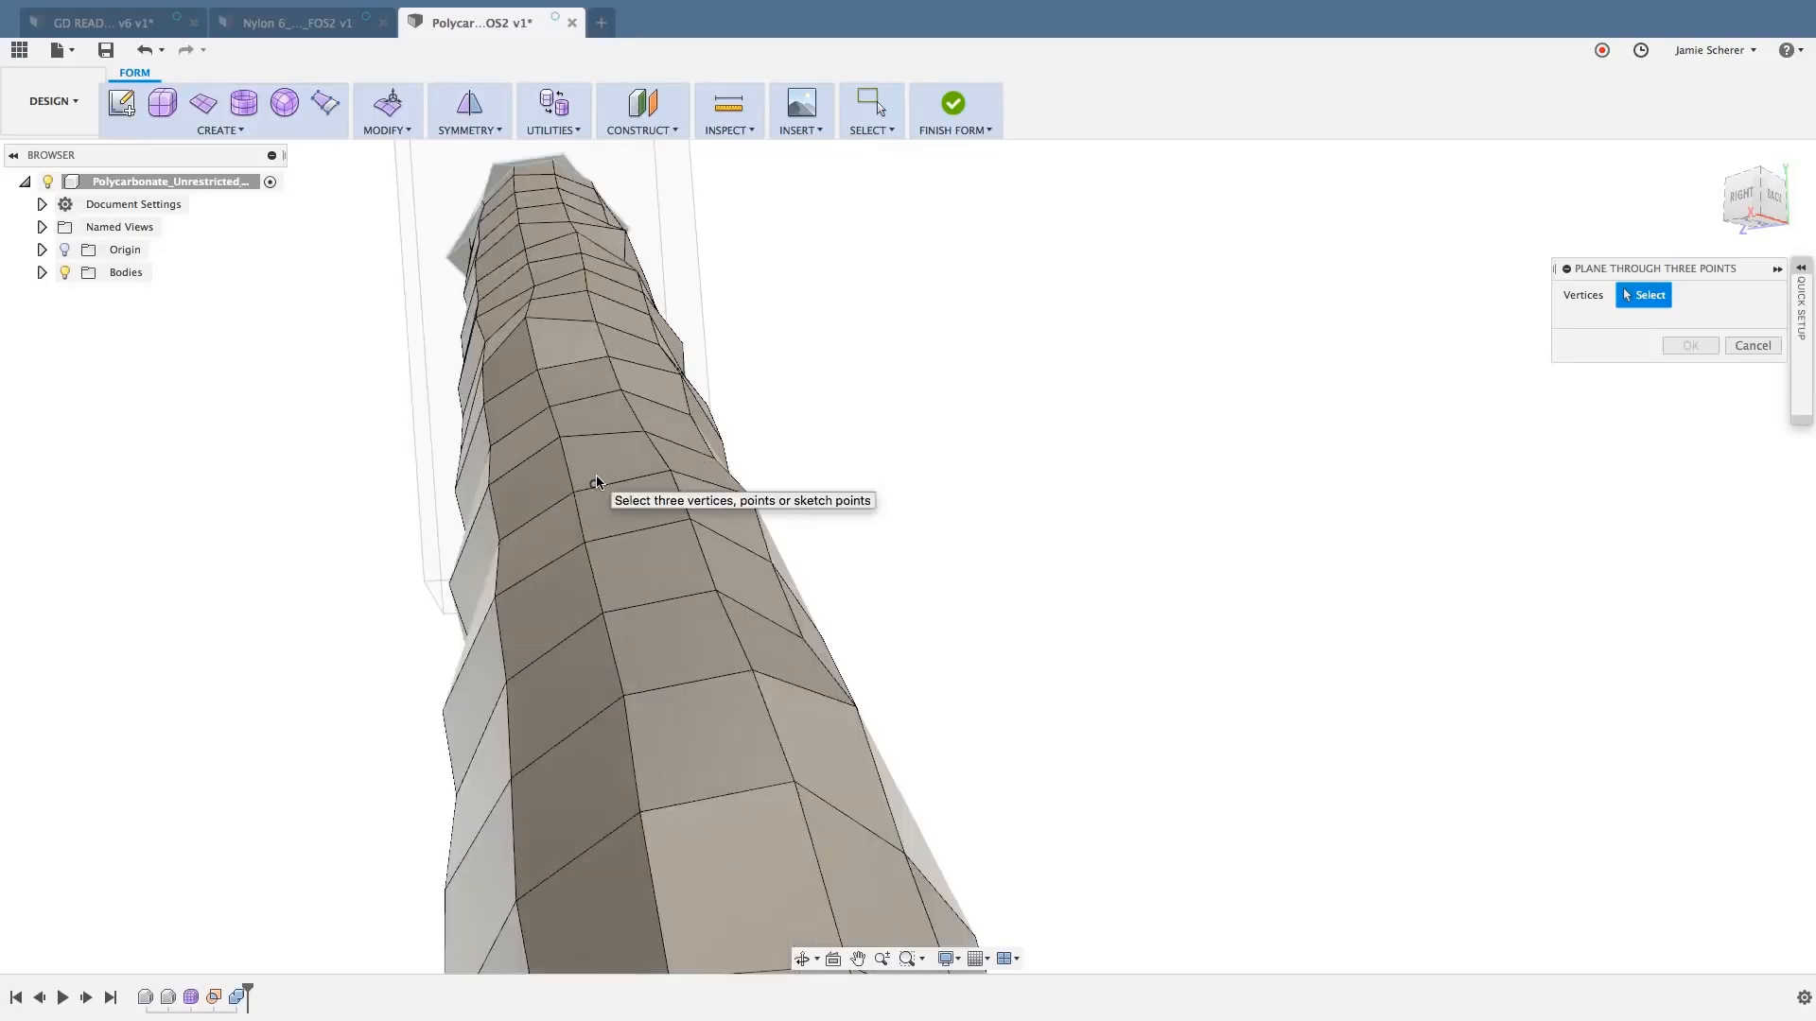
left_click(488, 486)
left_click(645, 432)
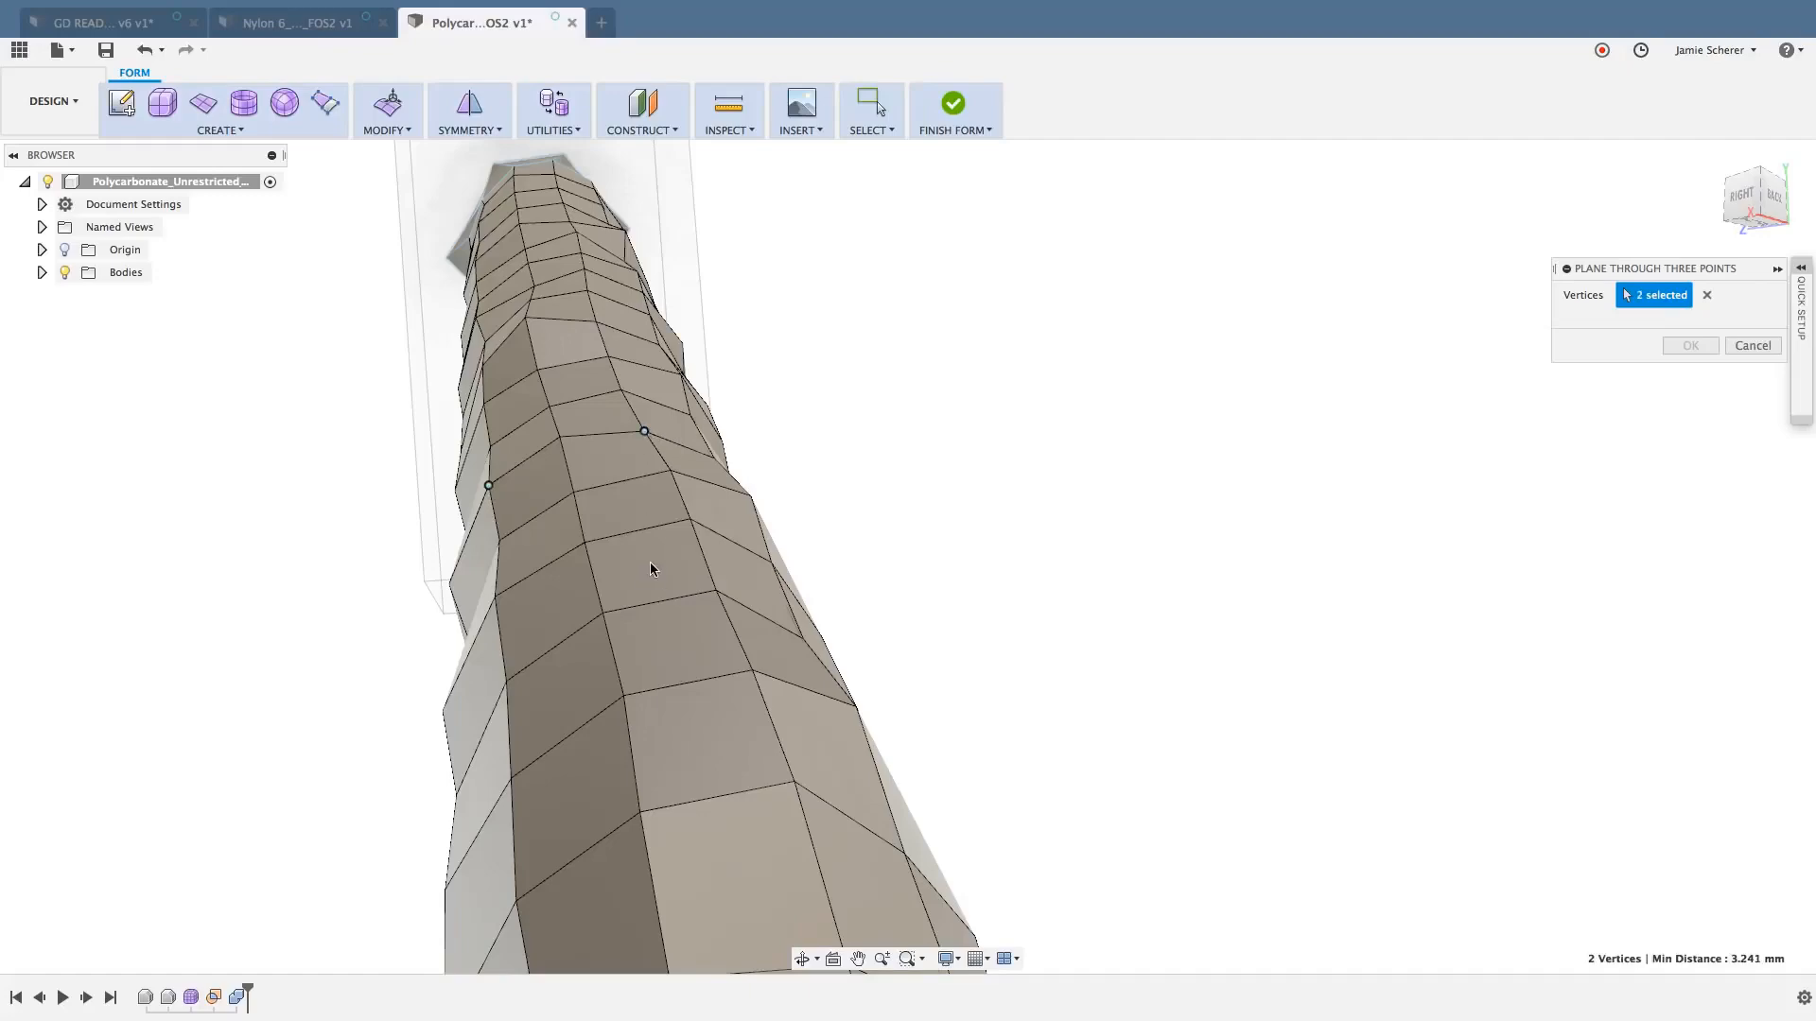
middle_click_drag(652, 566, 242, 915, "shift")
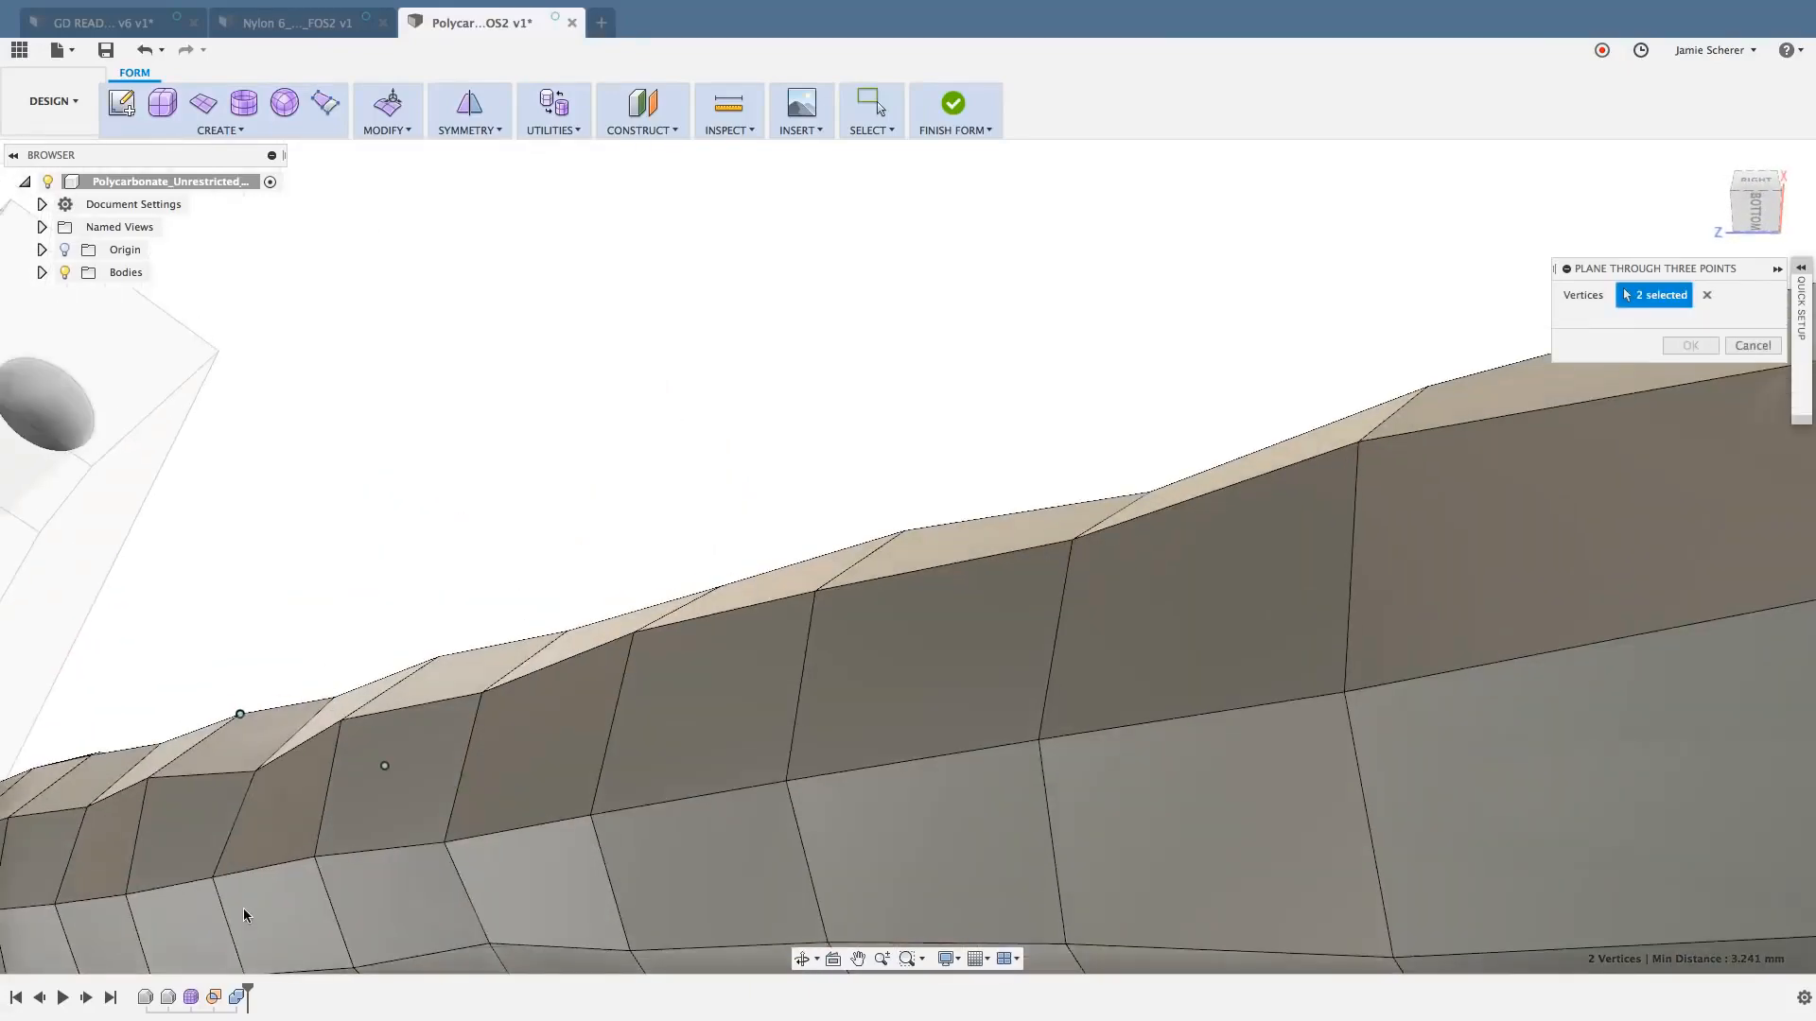
left_click(125, 893)
left_click(1693, 347)
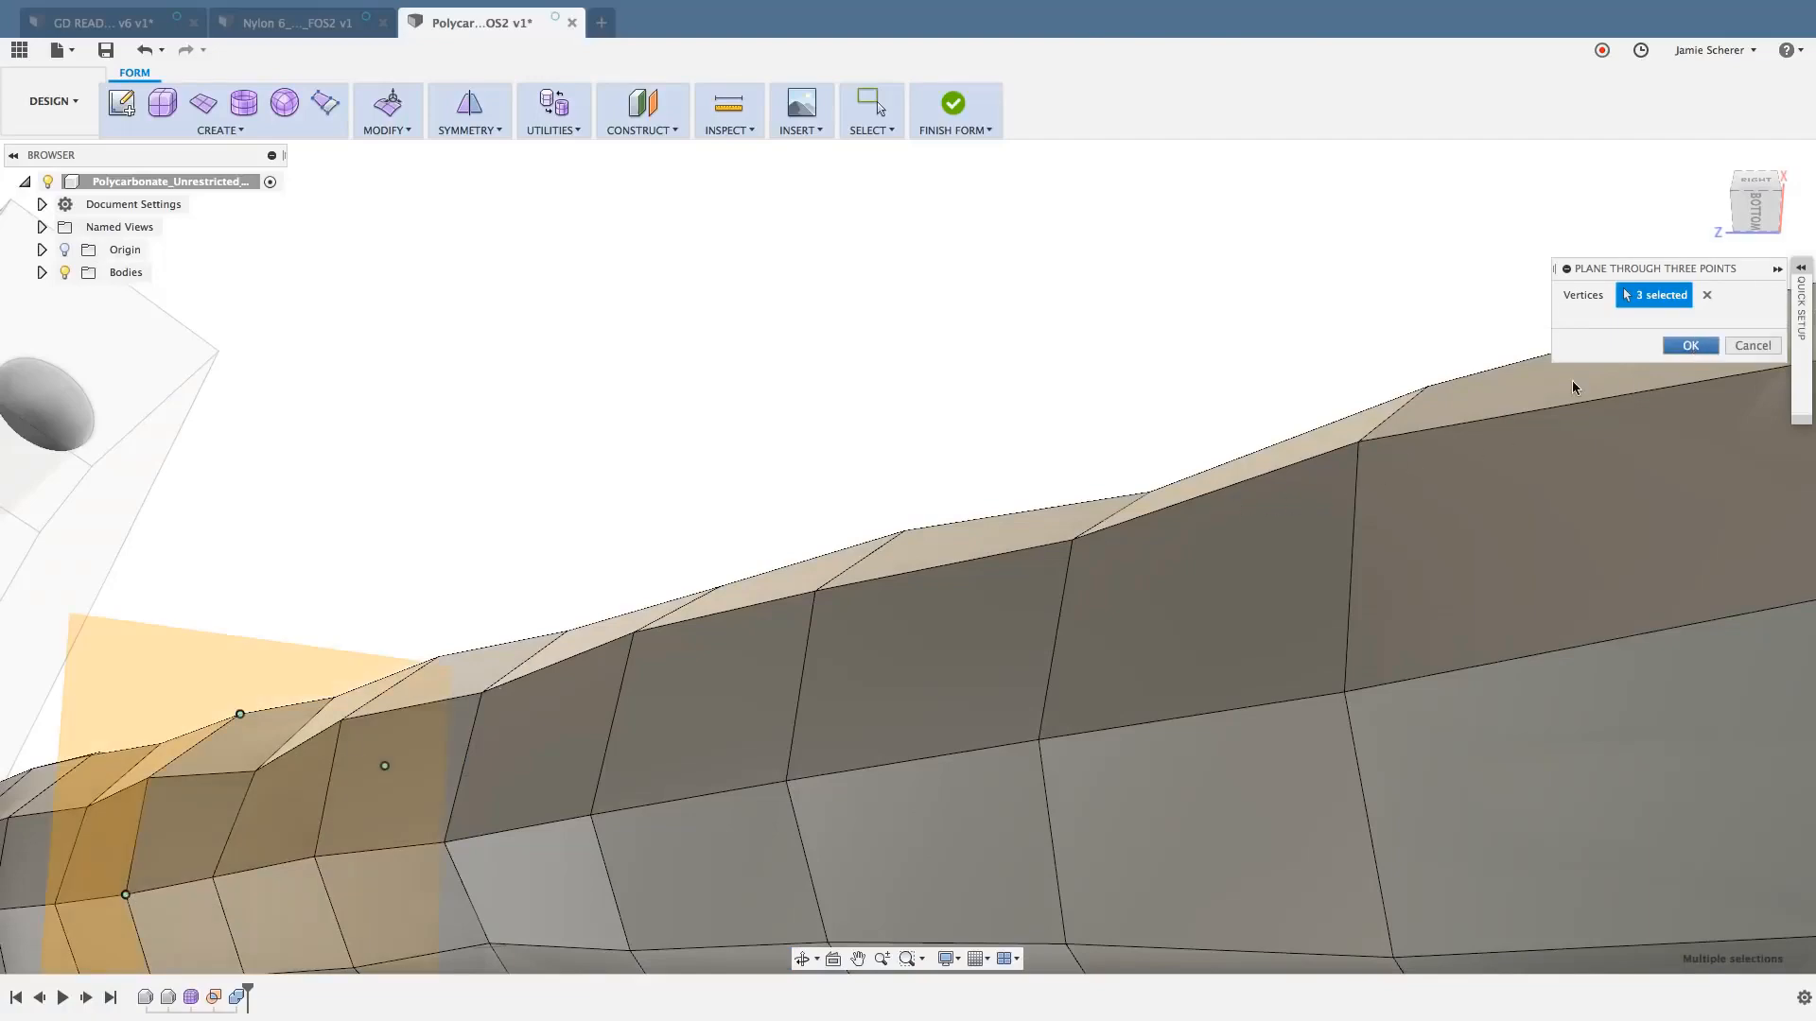
- Draw a form cylinder on the new construction plane beside the thick strut, about 8.6 mm in diameter and 70 mm high
scroll(1266, 435, "down", 5)
middle_click_drag(1266, 435, 1059, 398, "shift")
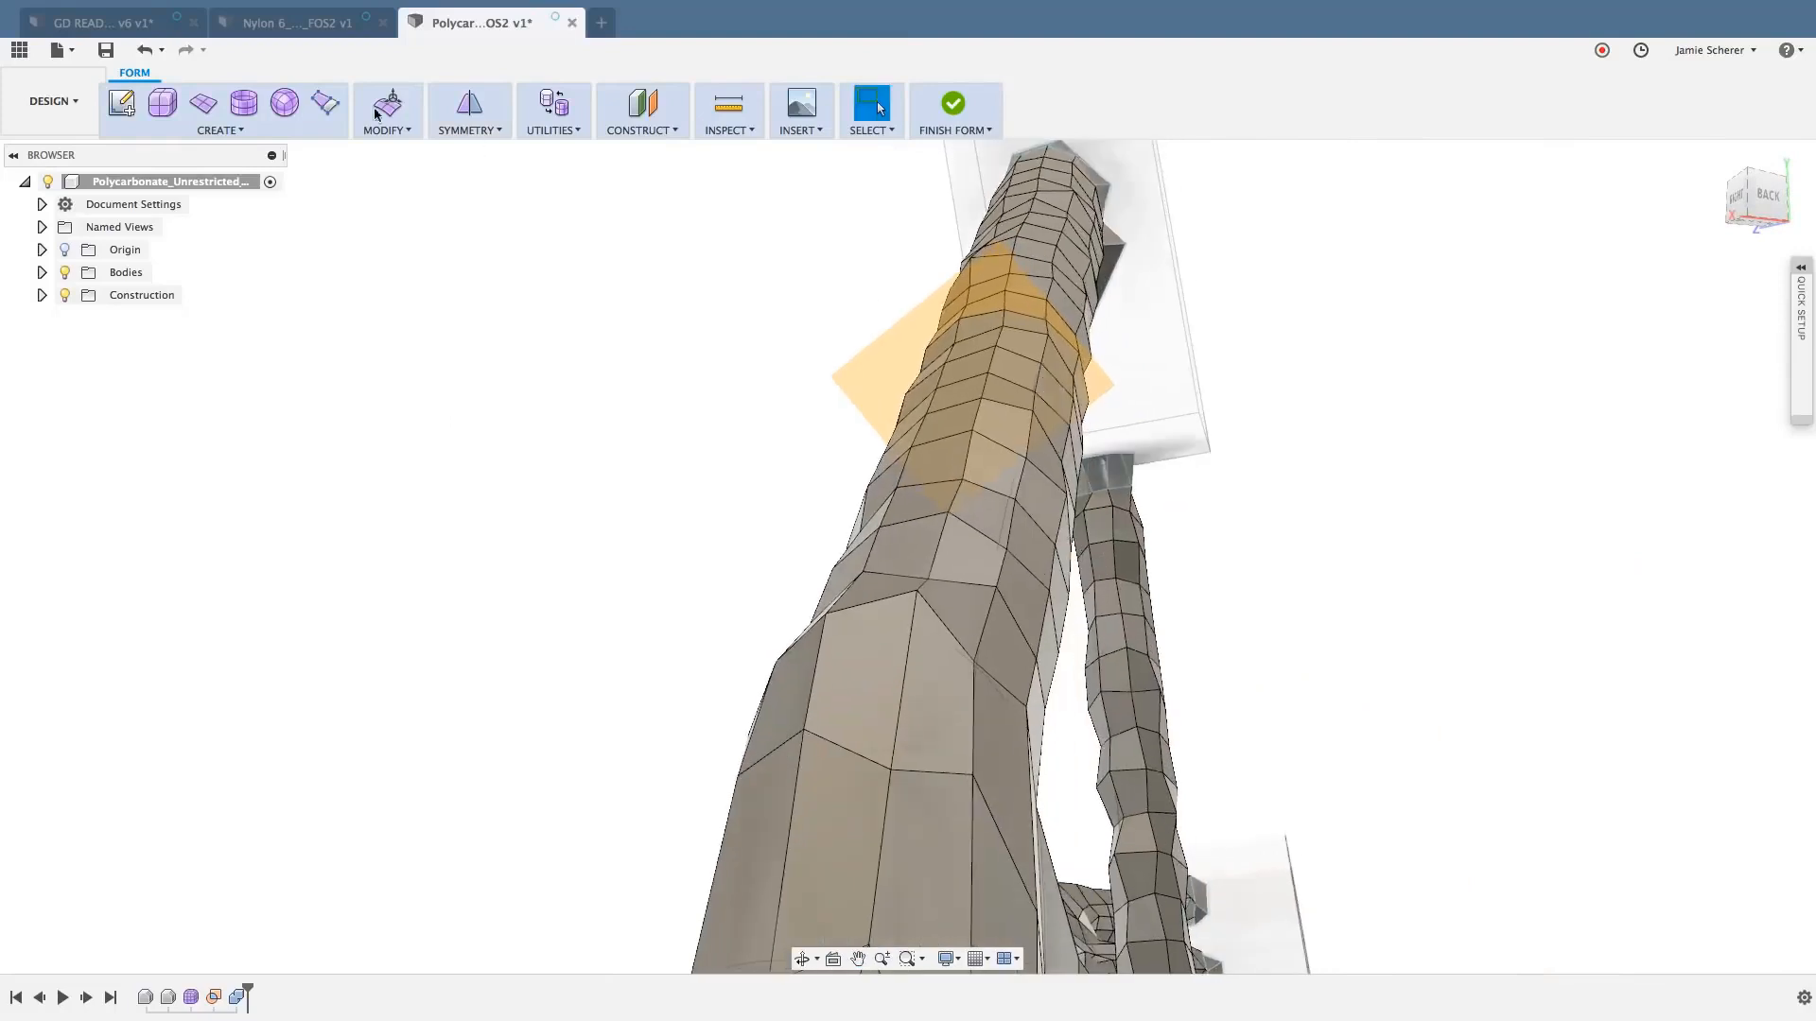
left_click(243, 102)
left_click(884, 376)
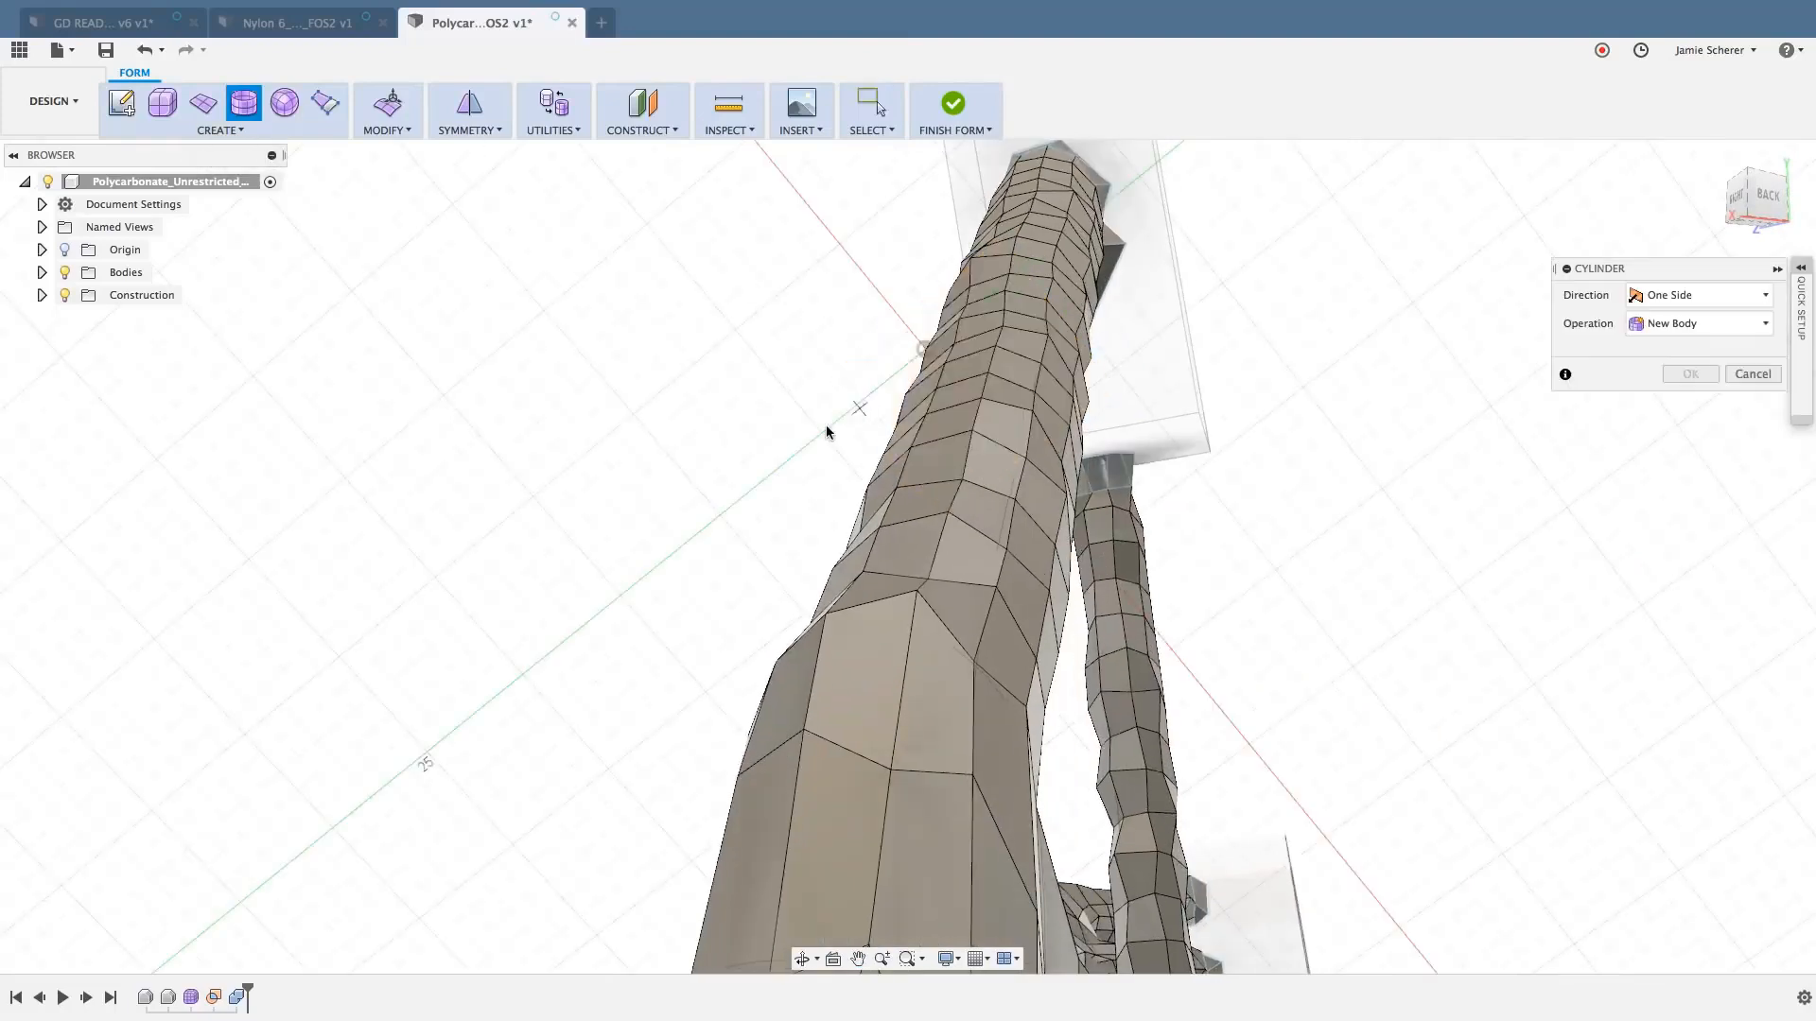
left_click(573, 463)
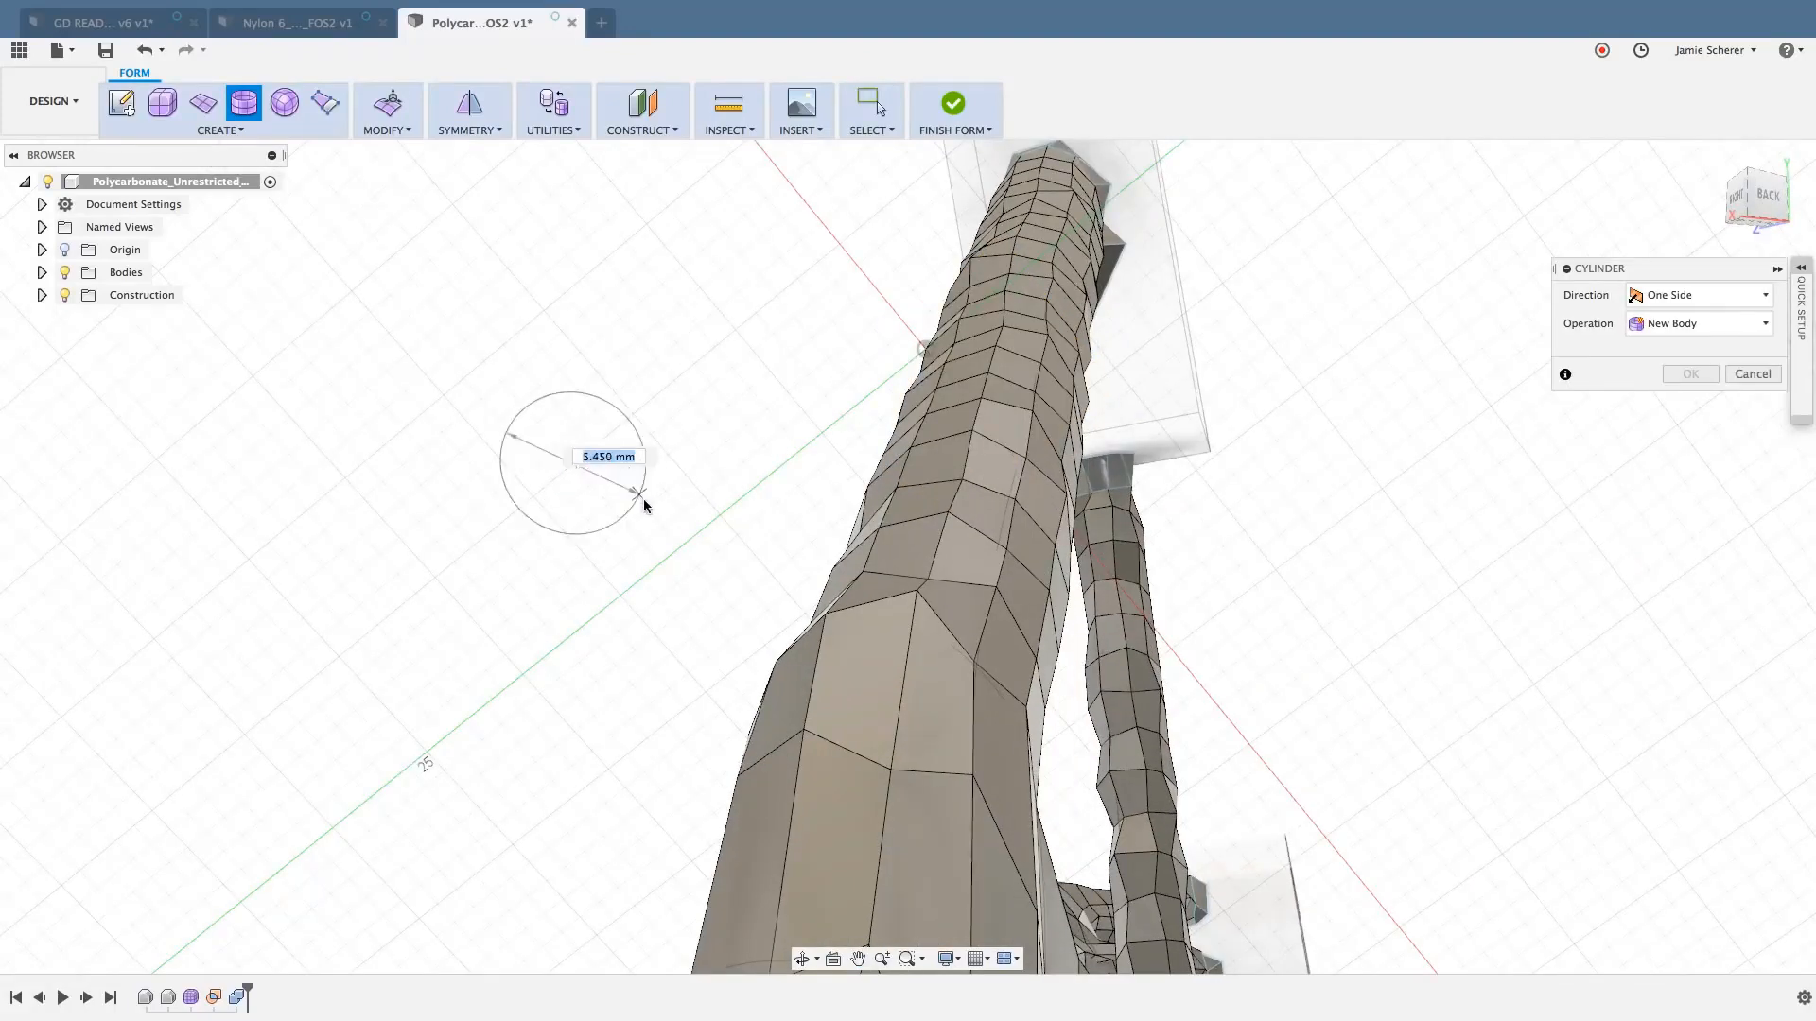
left_click(672, 526)
scroll(672, 524, "down", 3)
middle_click_drag(665, 516, 637, 507, "shift")
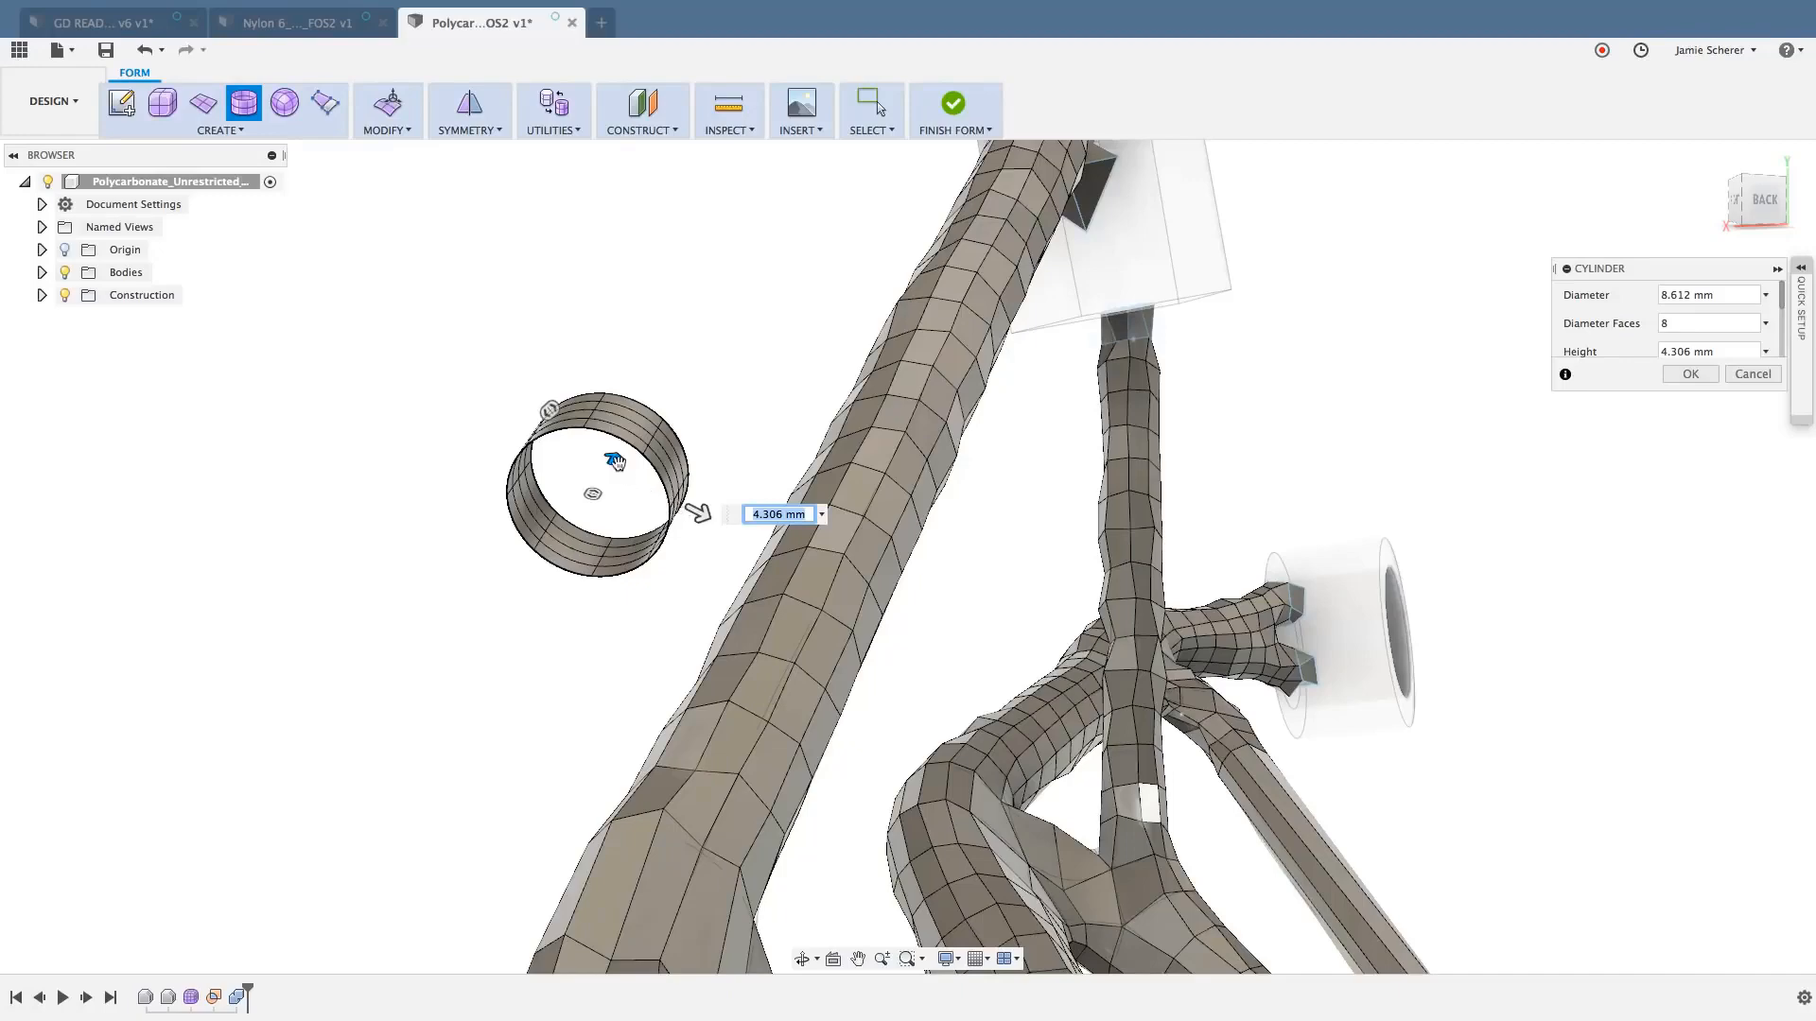
left_click_drag(615, 460, 952, 129)
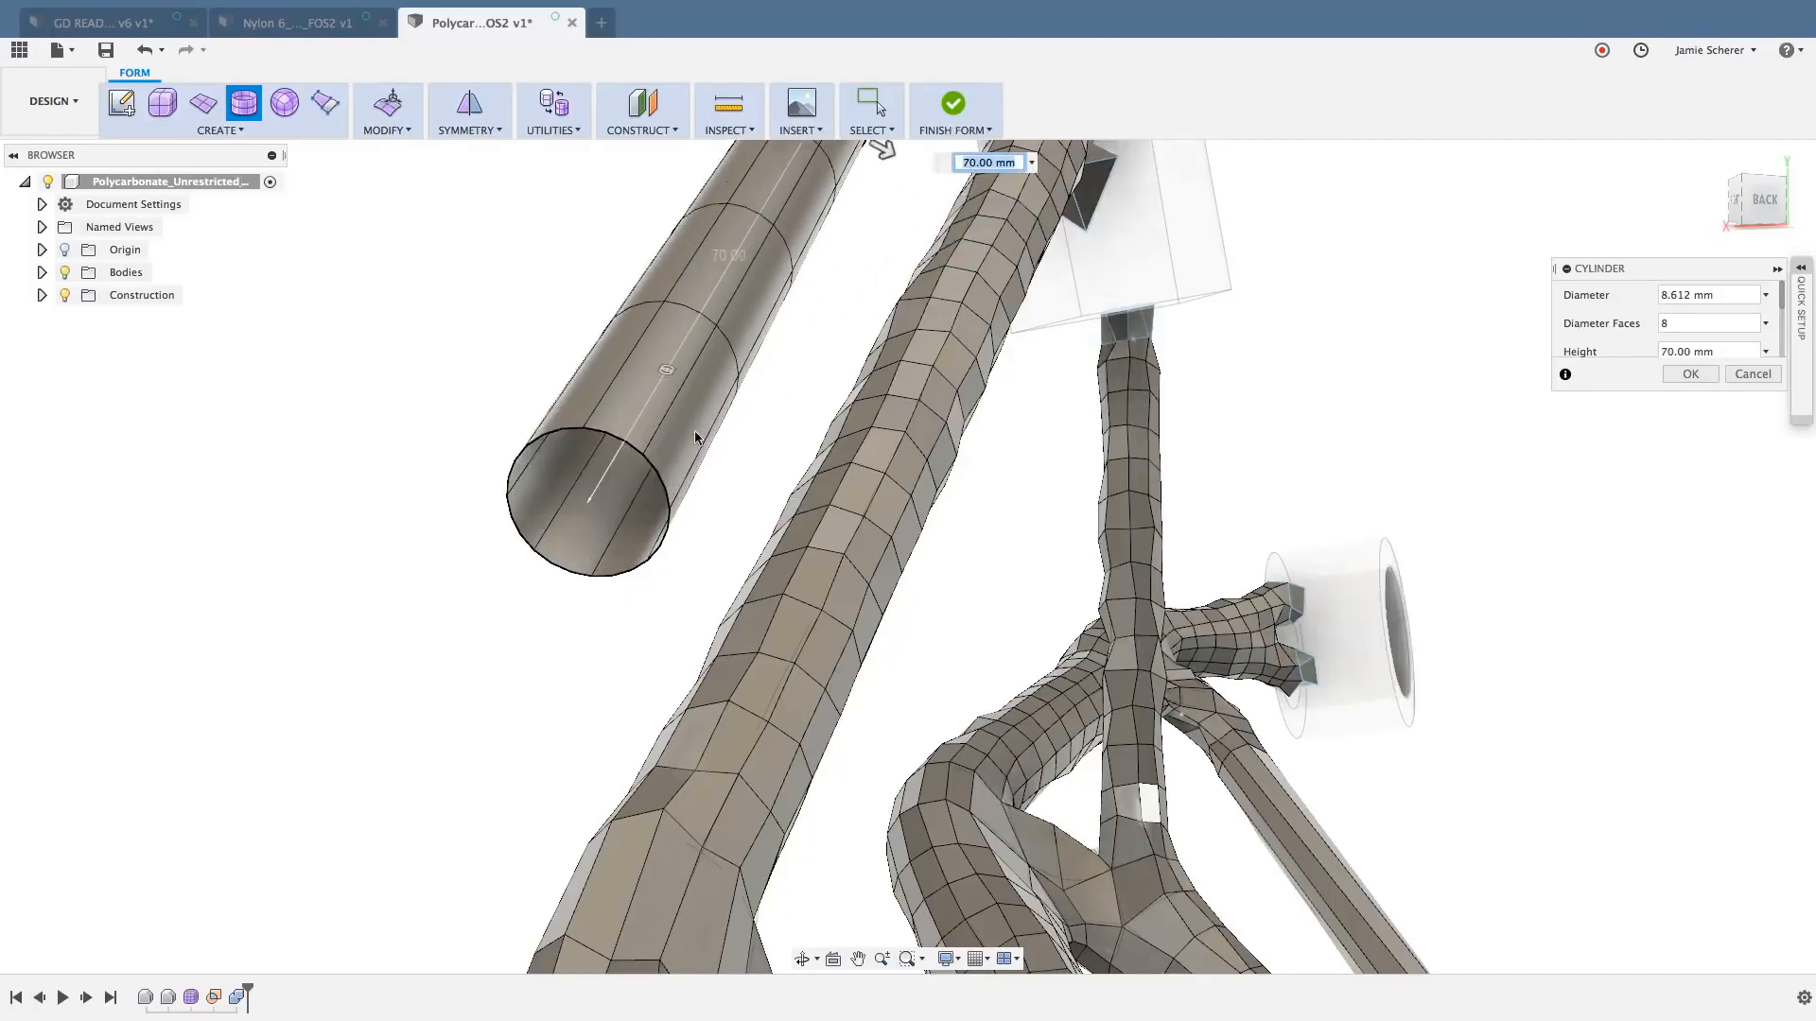
- Set the cylinder to 16 faces along its height and create it as a new body
scroll(709, 430, "down", 2)
middle_click_drag(751, 380, 785, 533)
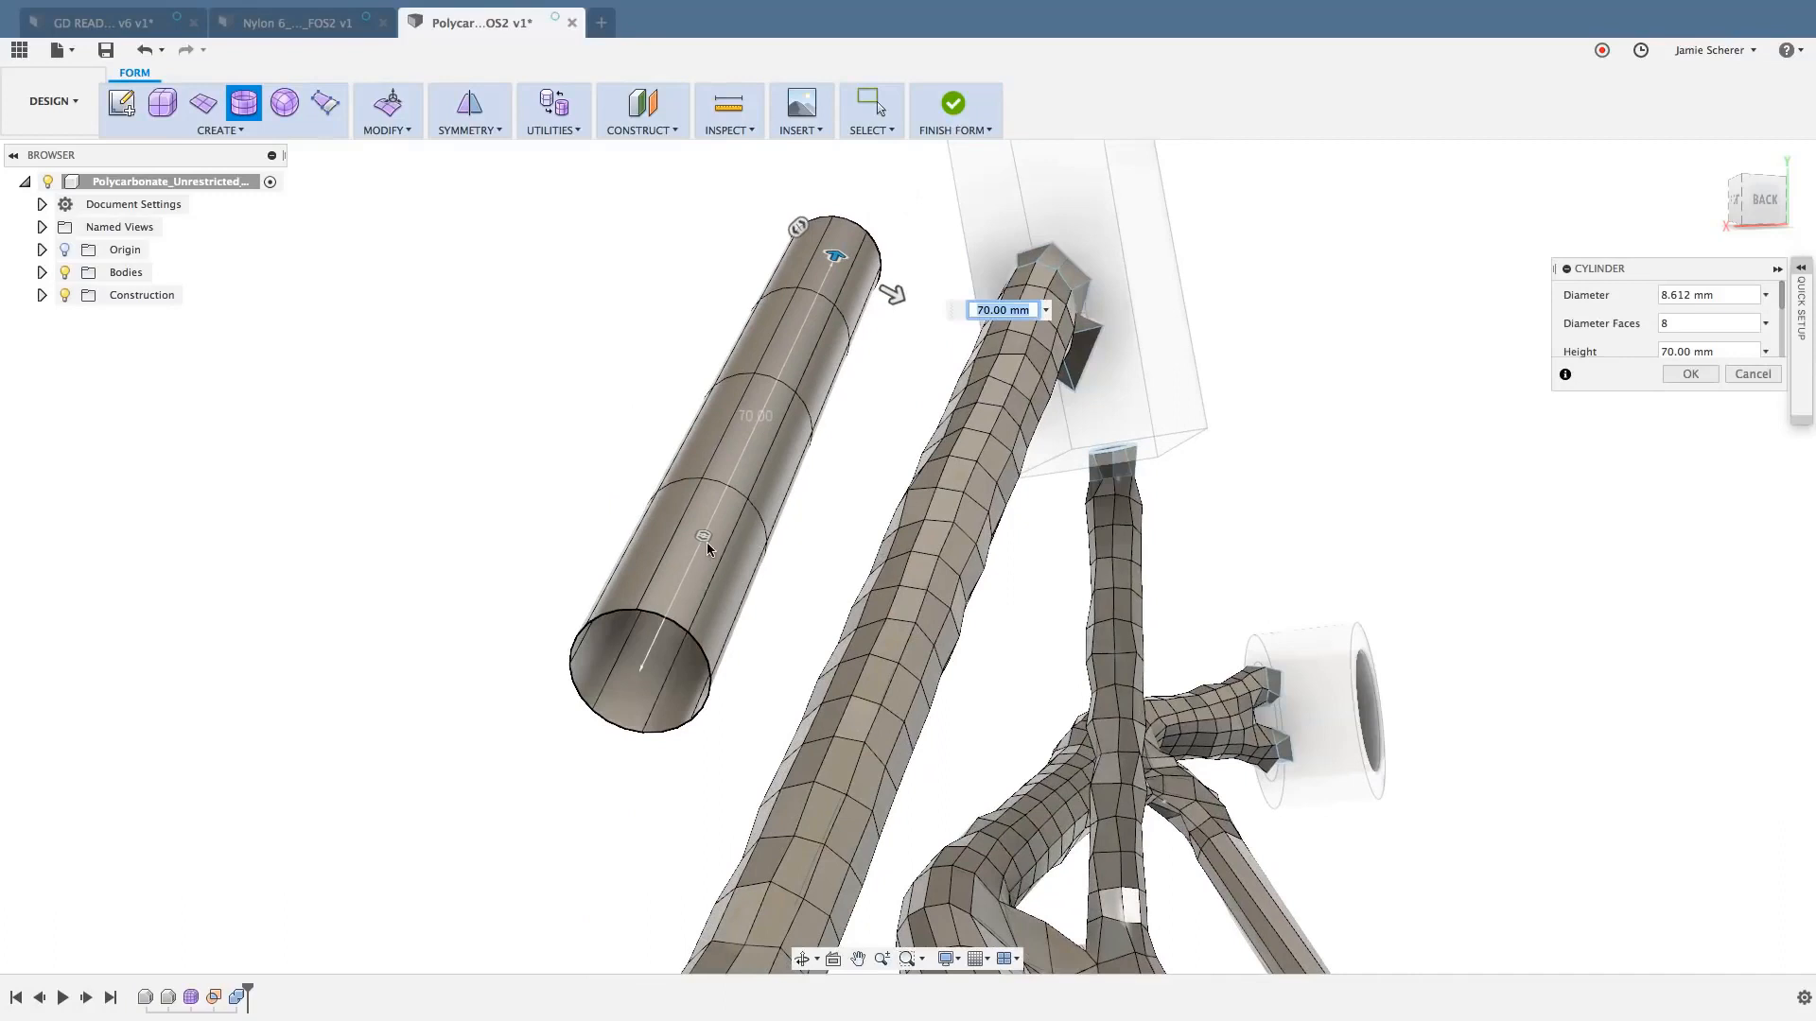
type("5")
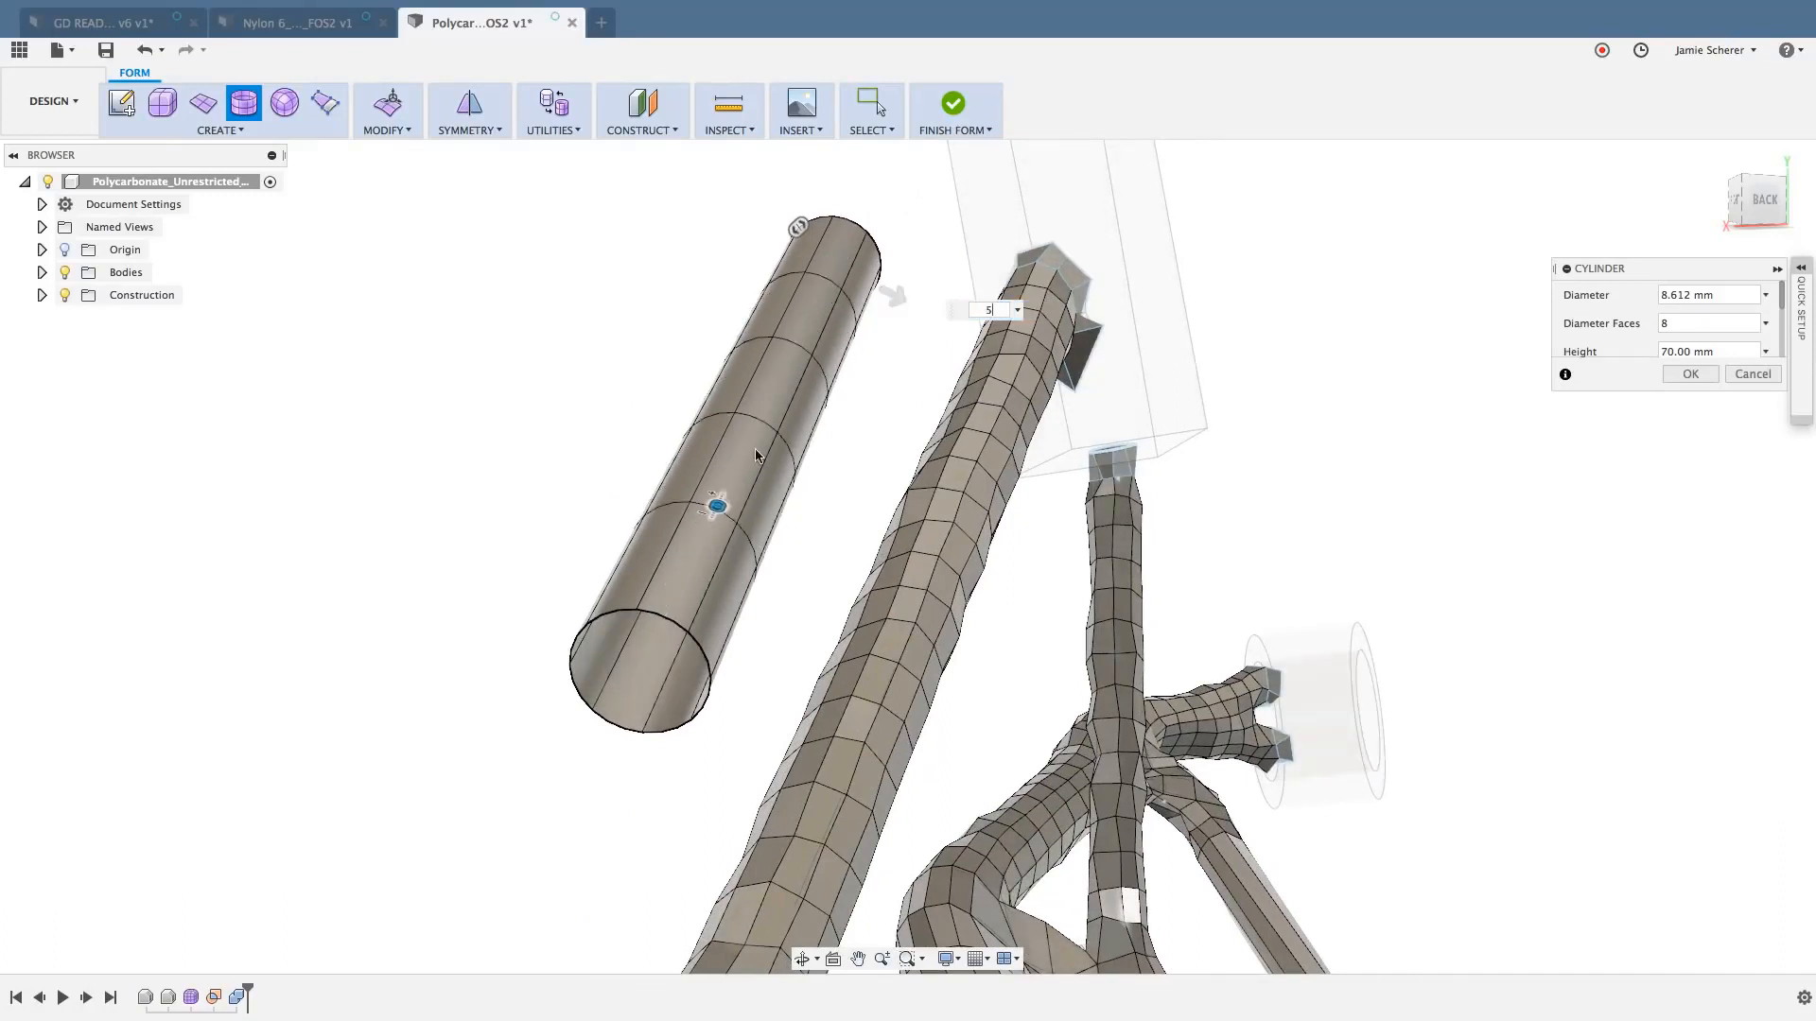
key("BackSpace")
type("16")
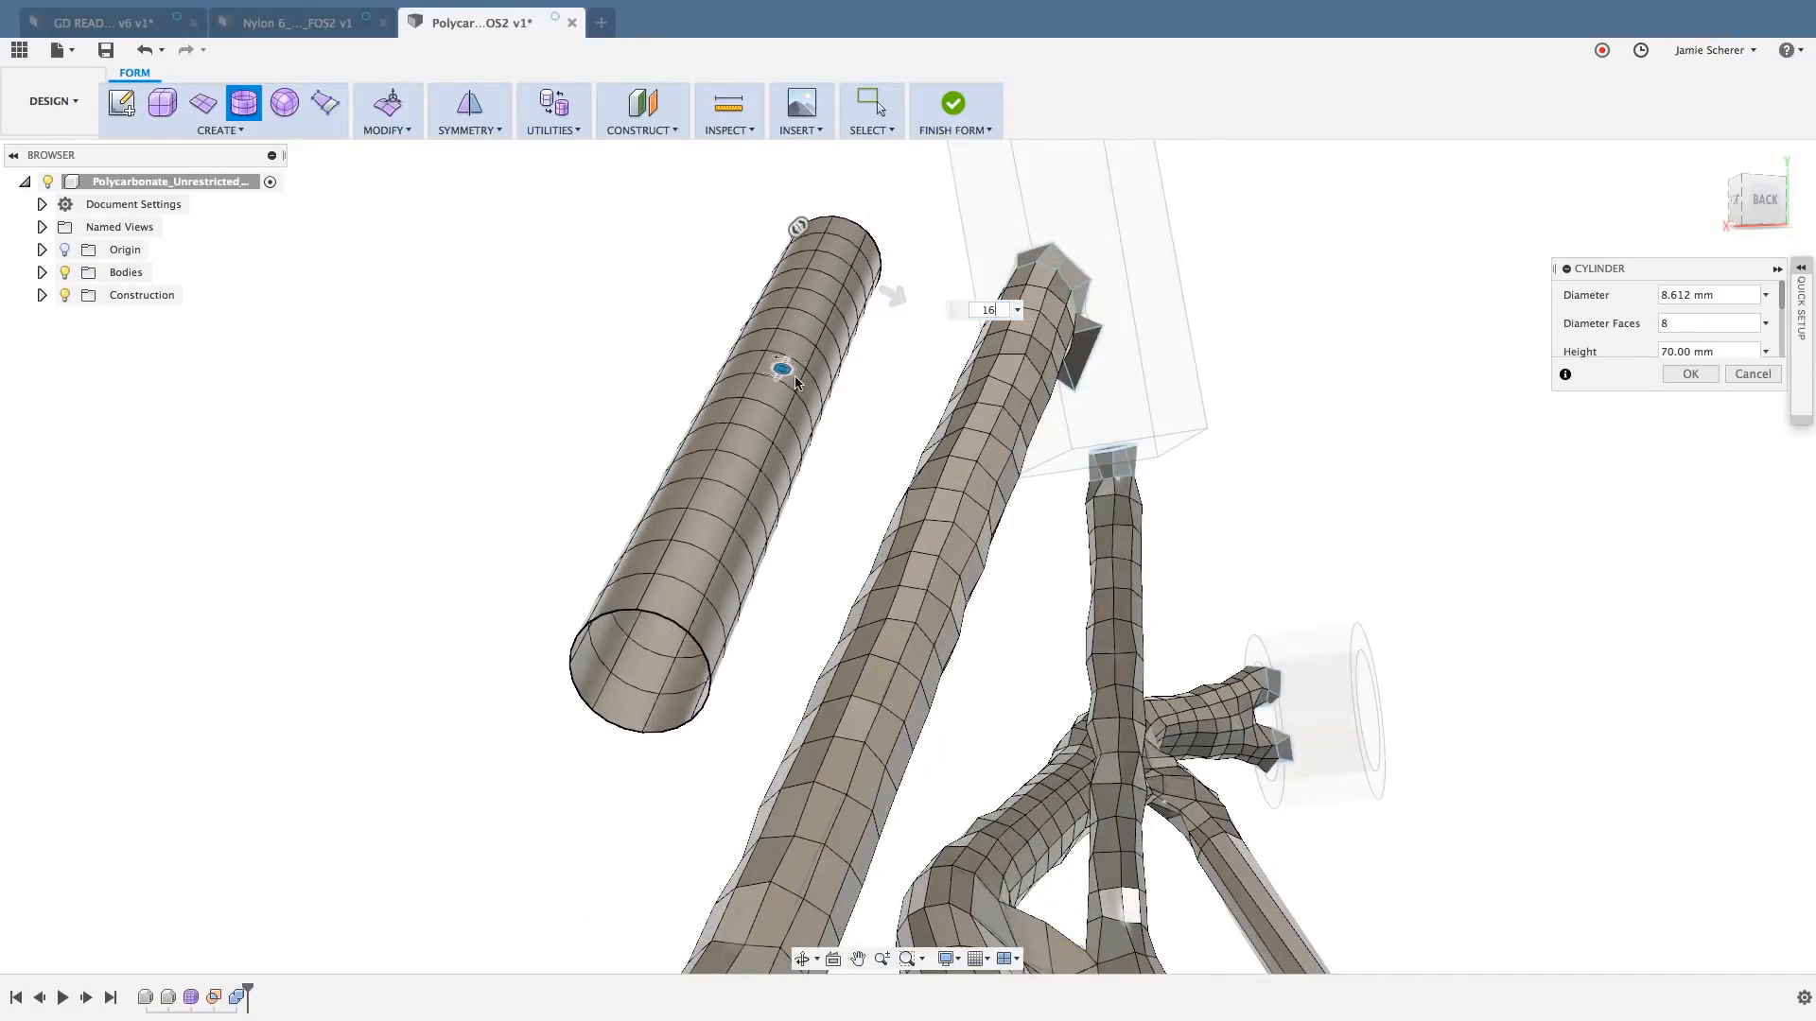
left_click_drag(795, 382, 795, 382)
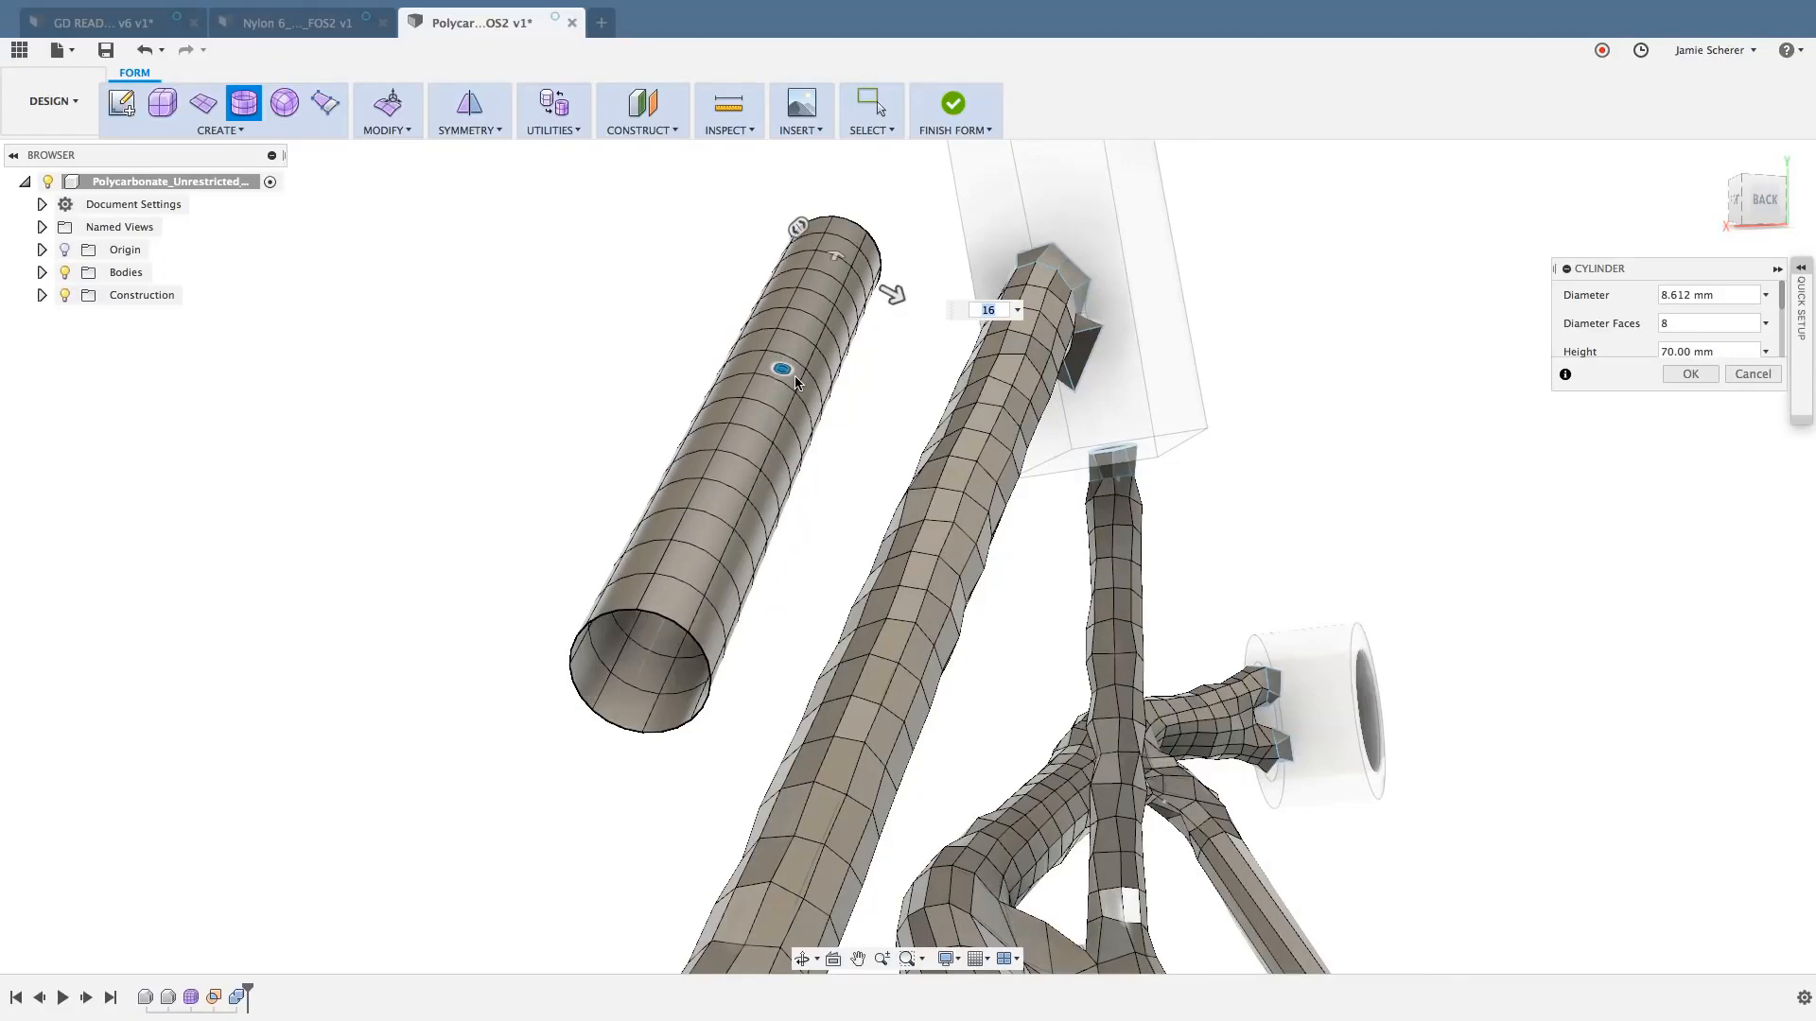
key("Return")
- Switch the new cylinder body to Box Display and clear the selection
middle_click_drag(878, 495, 894, 492, "shift")
left_click(747, 455)
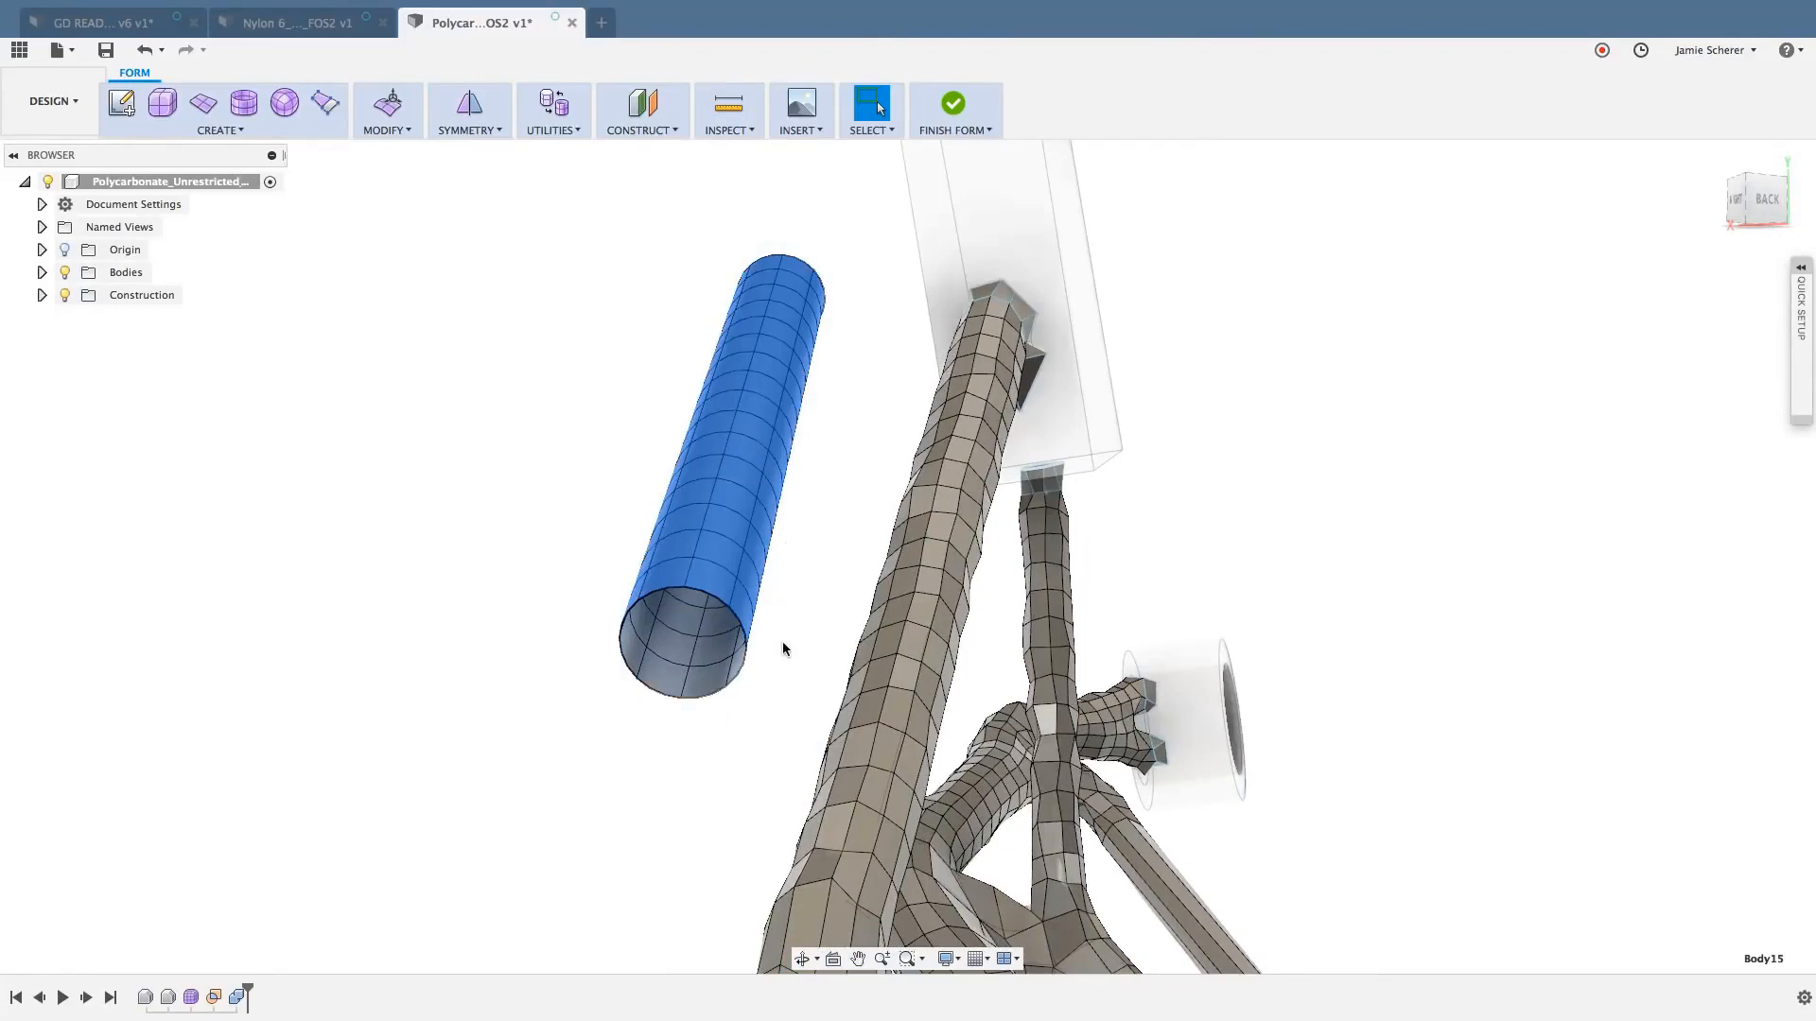
key("ctrl+1")
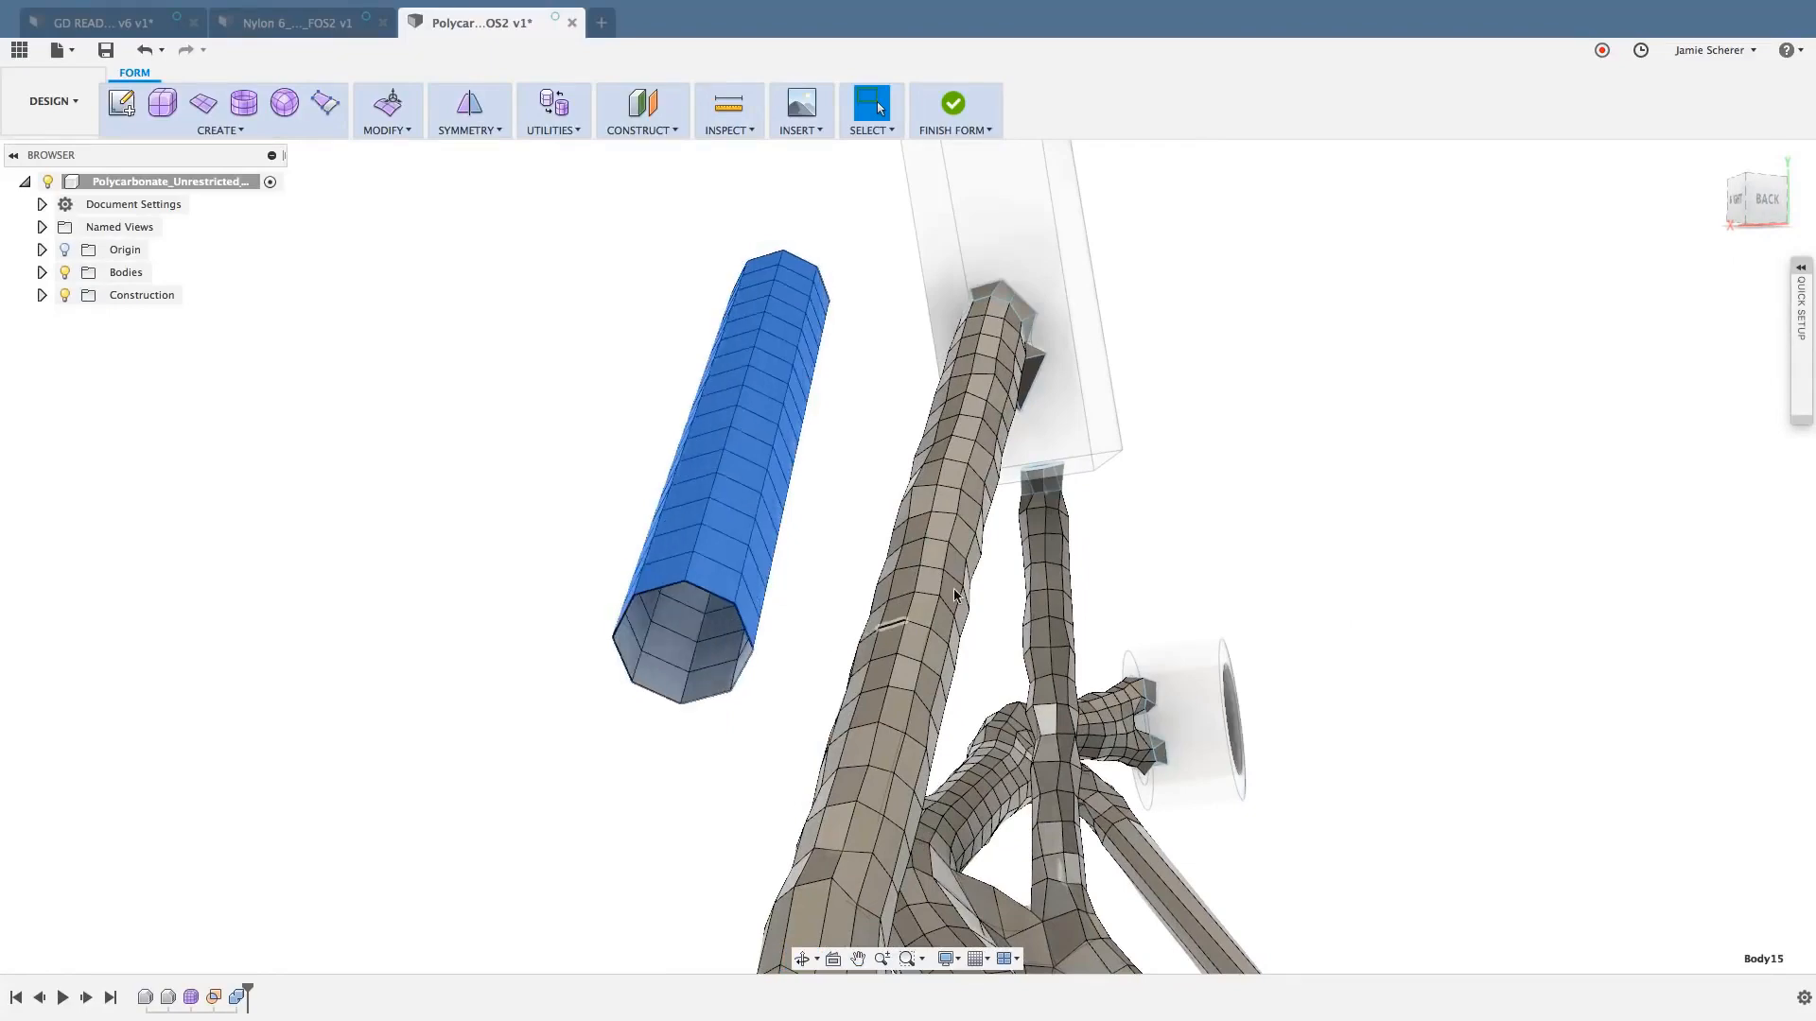
middle_click_drag(1031, 492, 1057, 485, "shift")
scroll(932, 450, "up", 3)
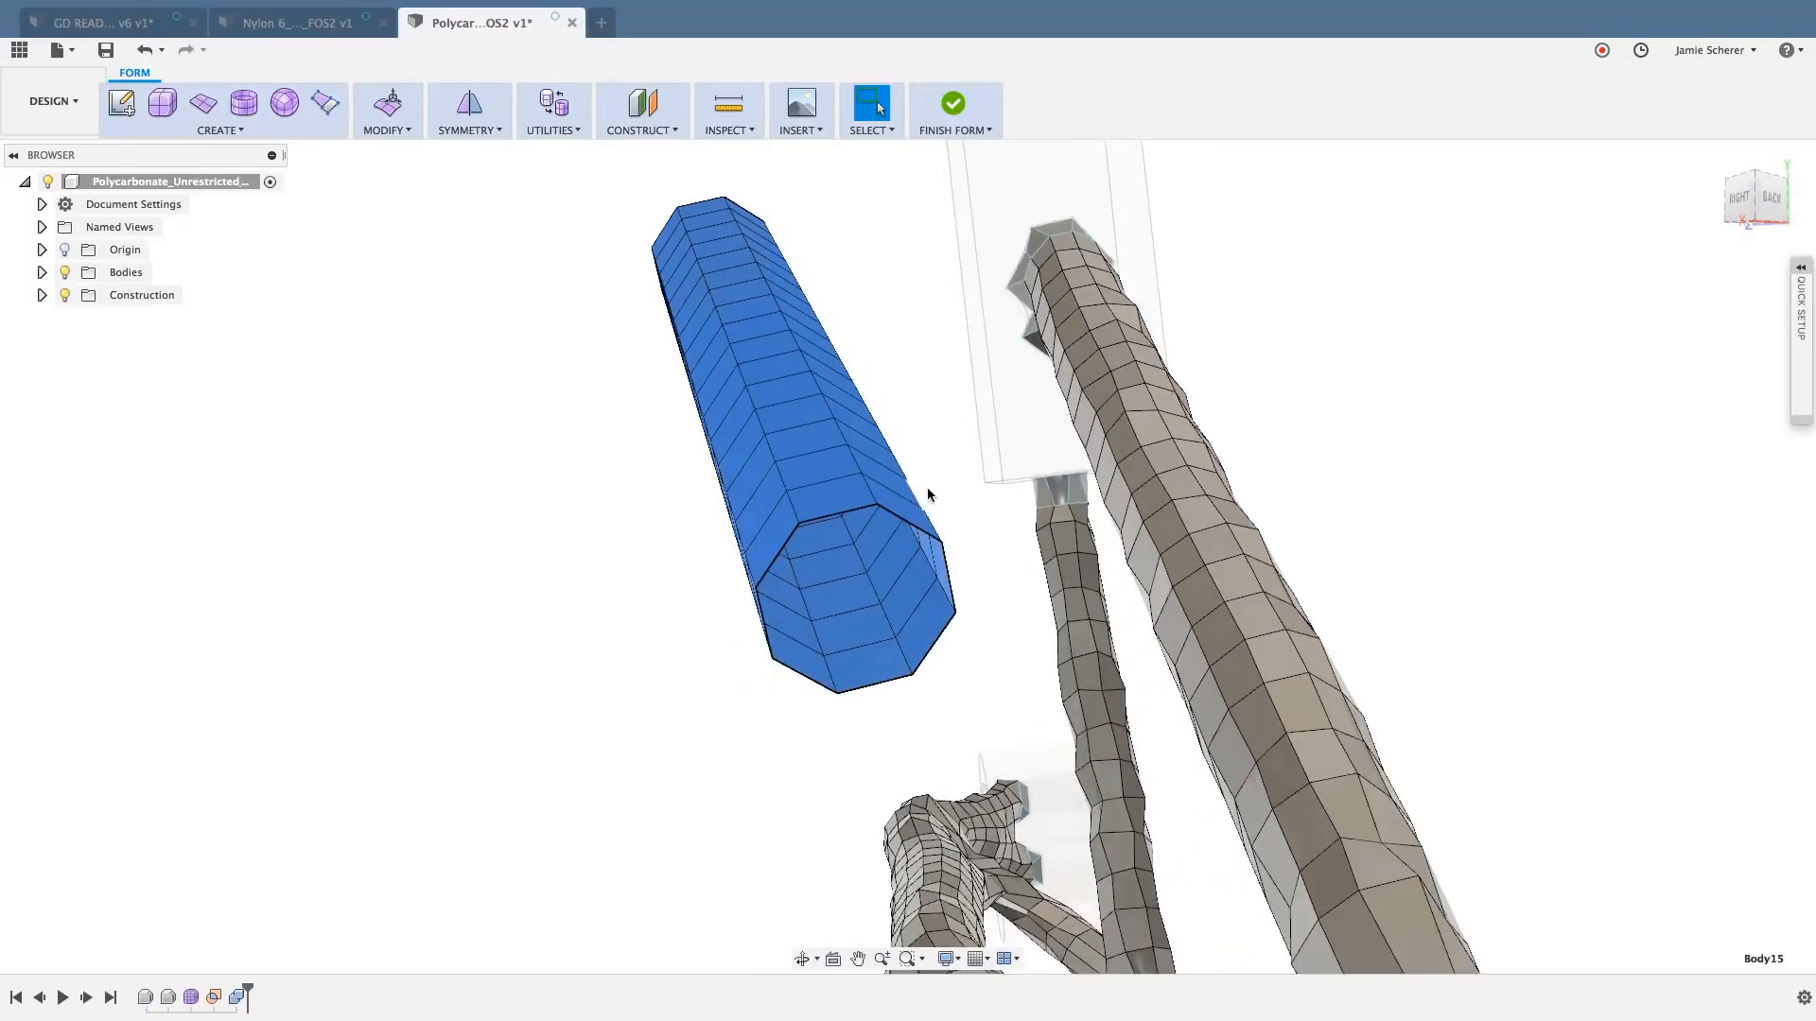
left_click(935, 479)
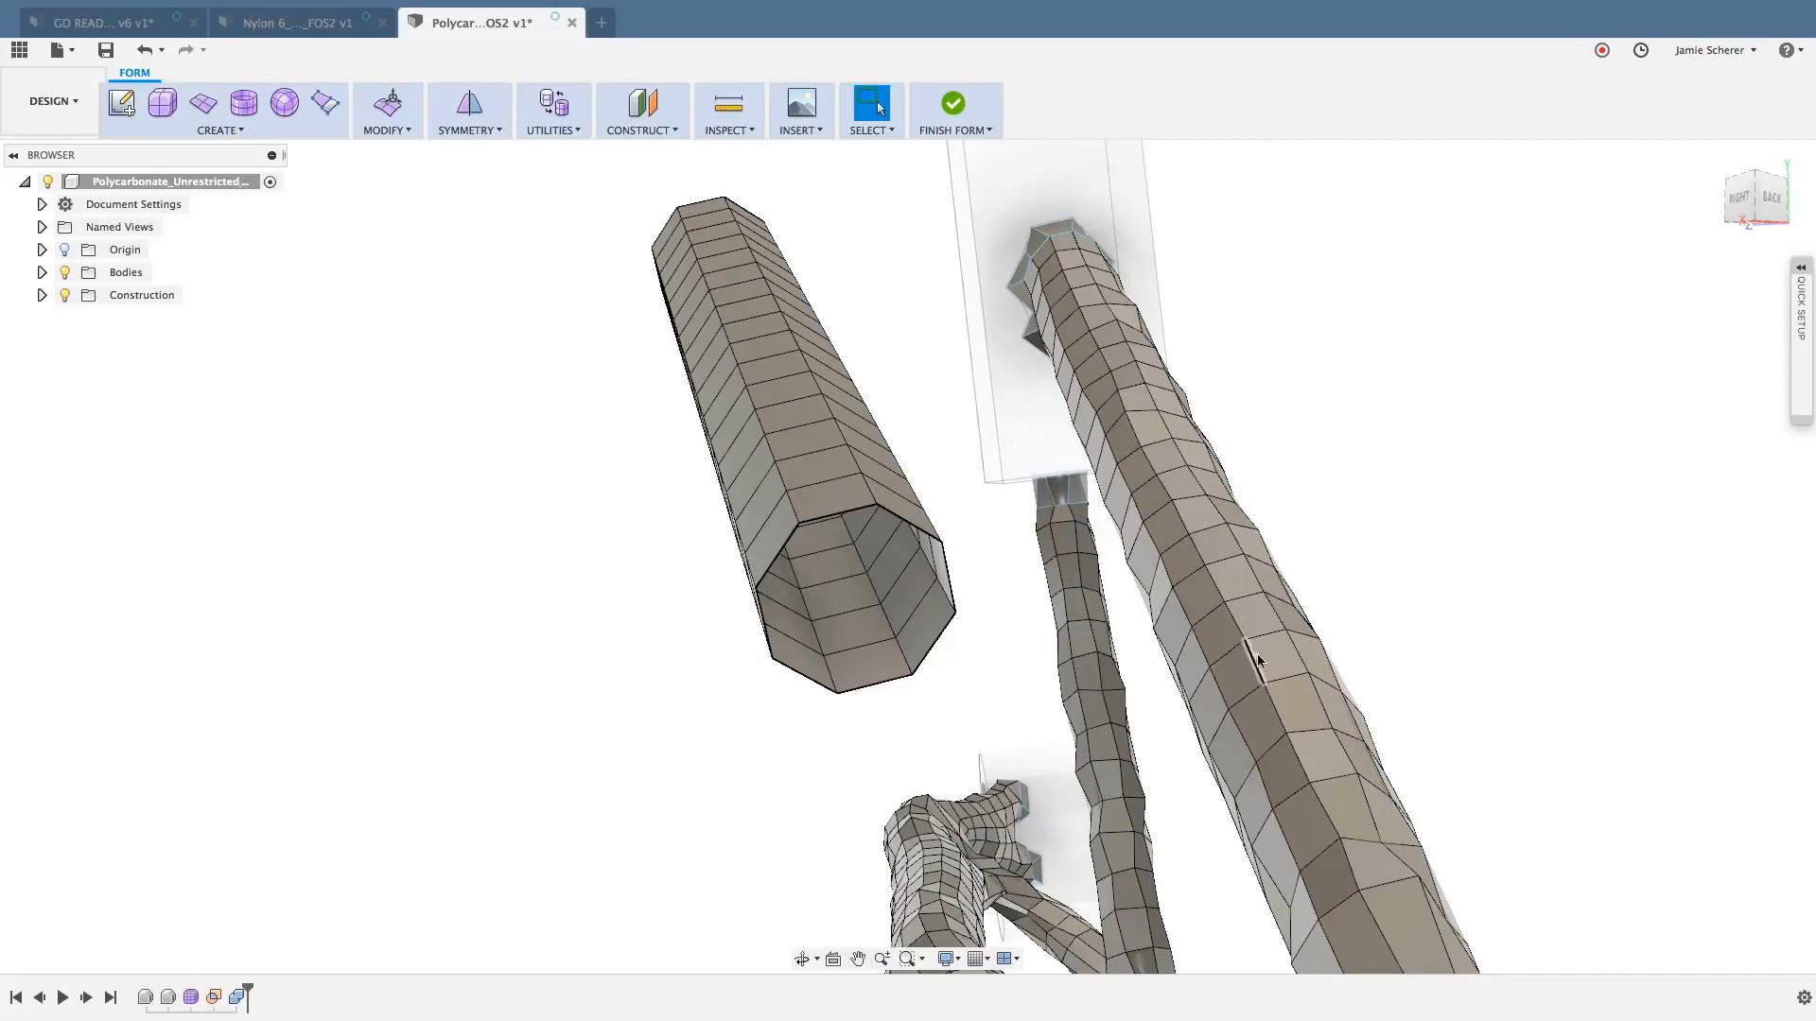
- Hide the cylinder body so that only the end effector's organic bodies are shown
middle_click_drag(1260, 659, 1250, 633, "shift")
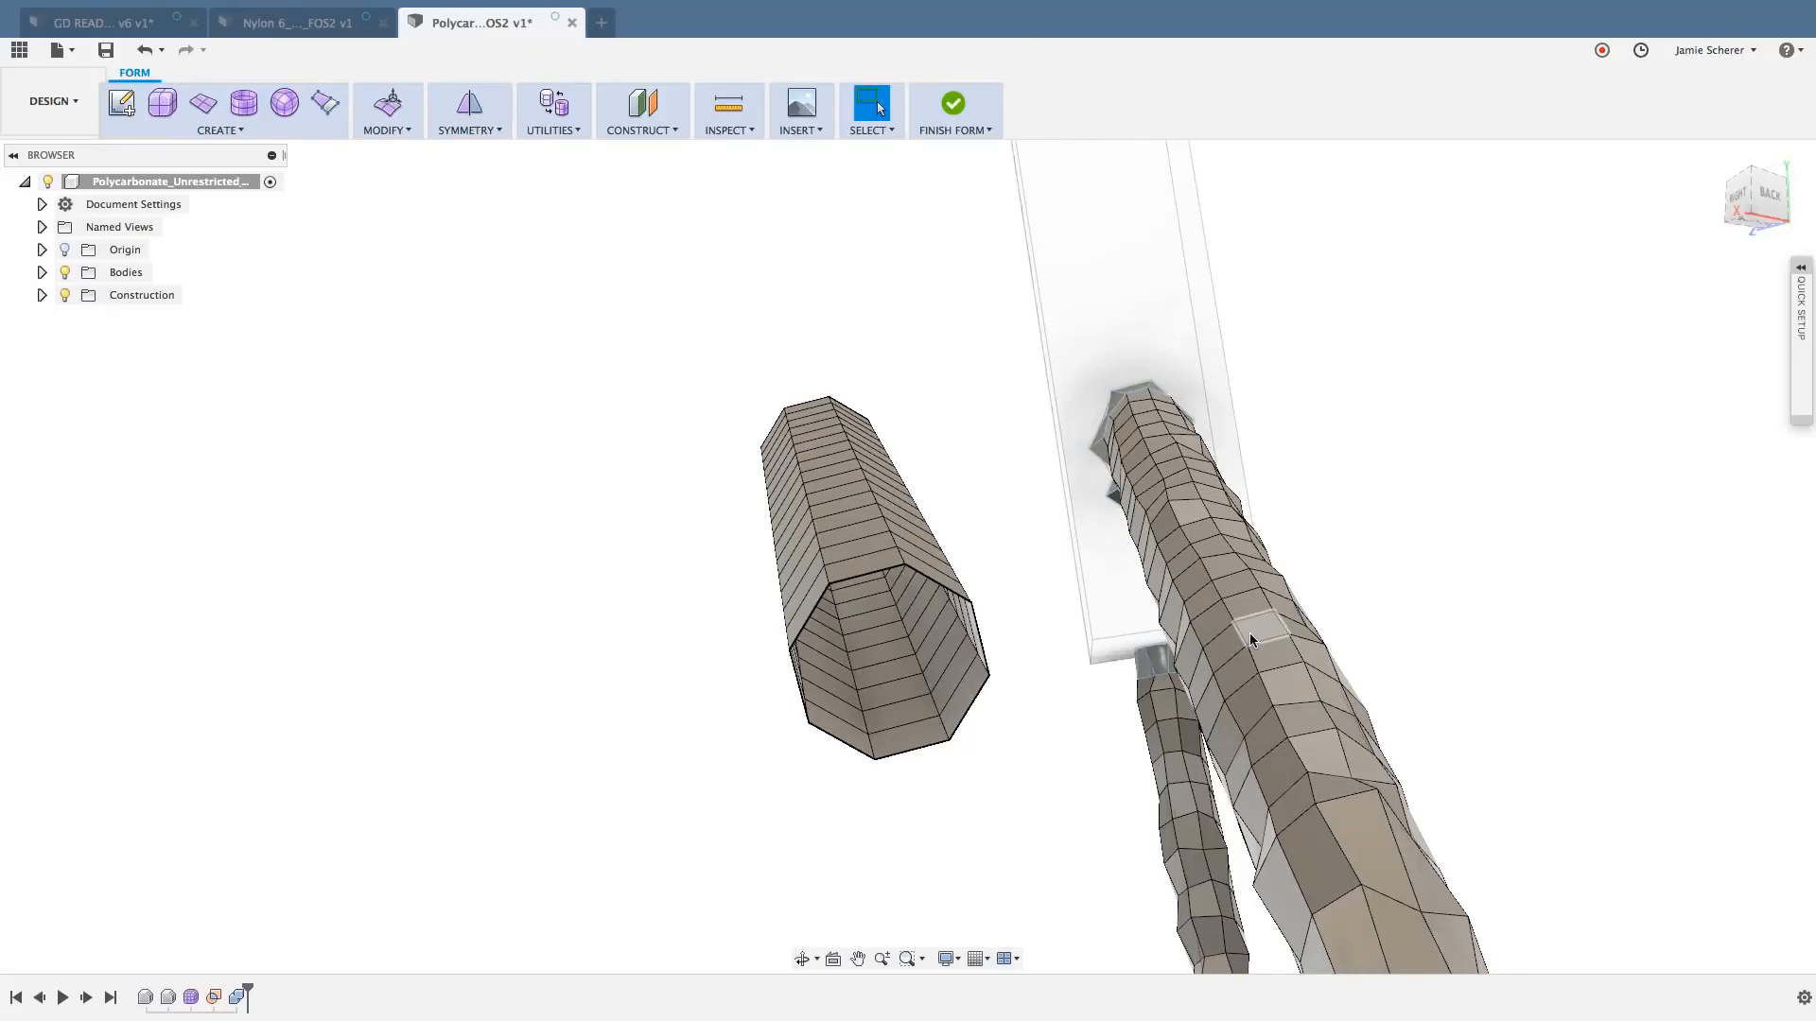
scroll(853, 531, "up", 2)
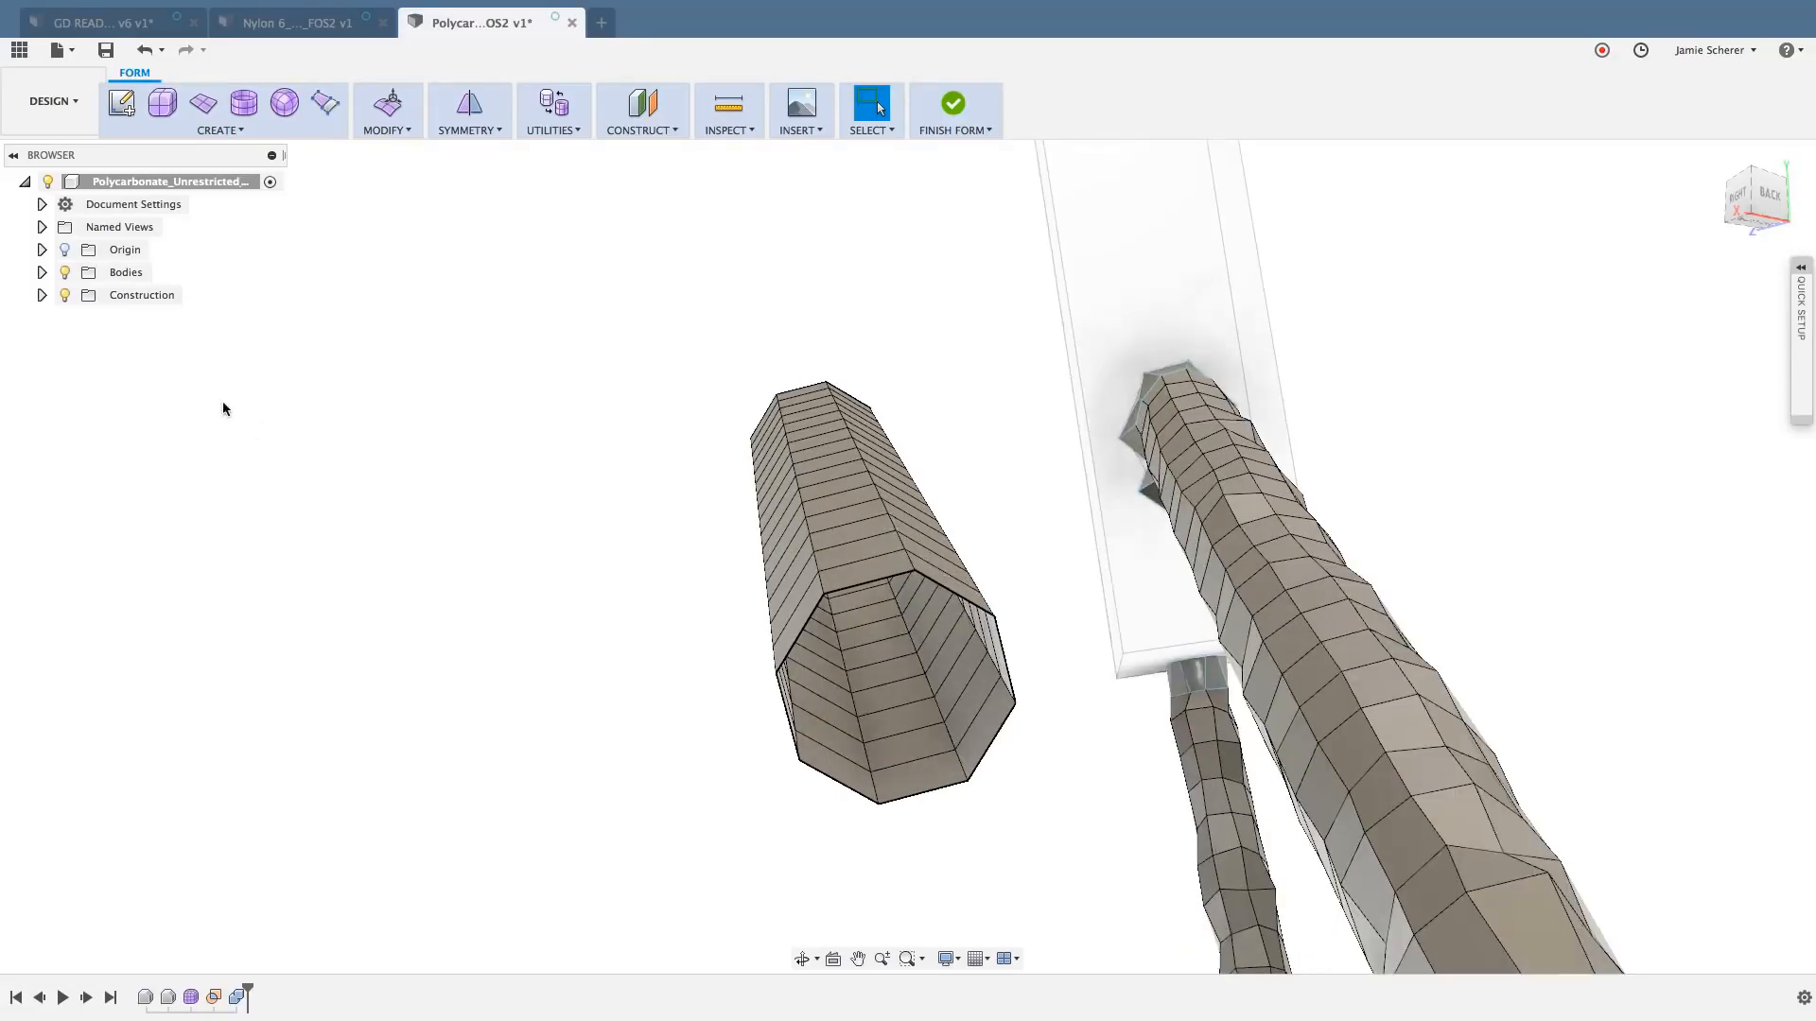
left_click(42, 272)
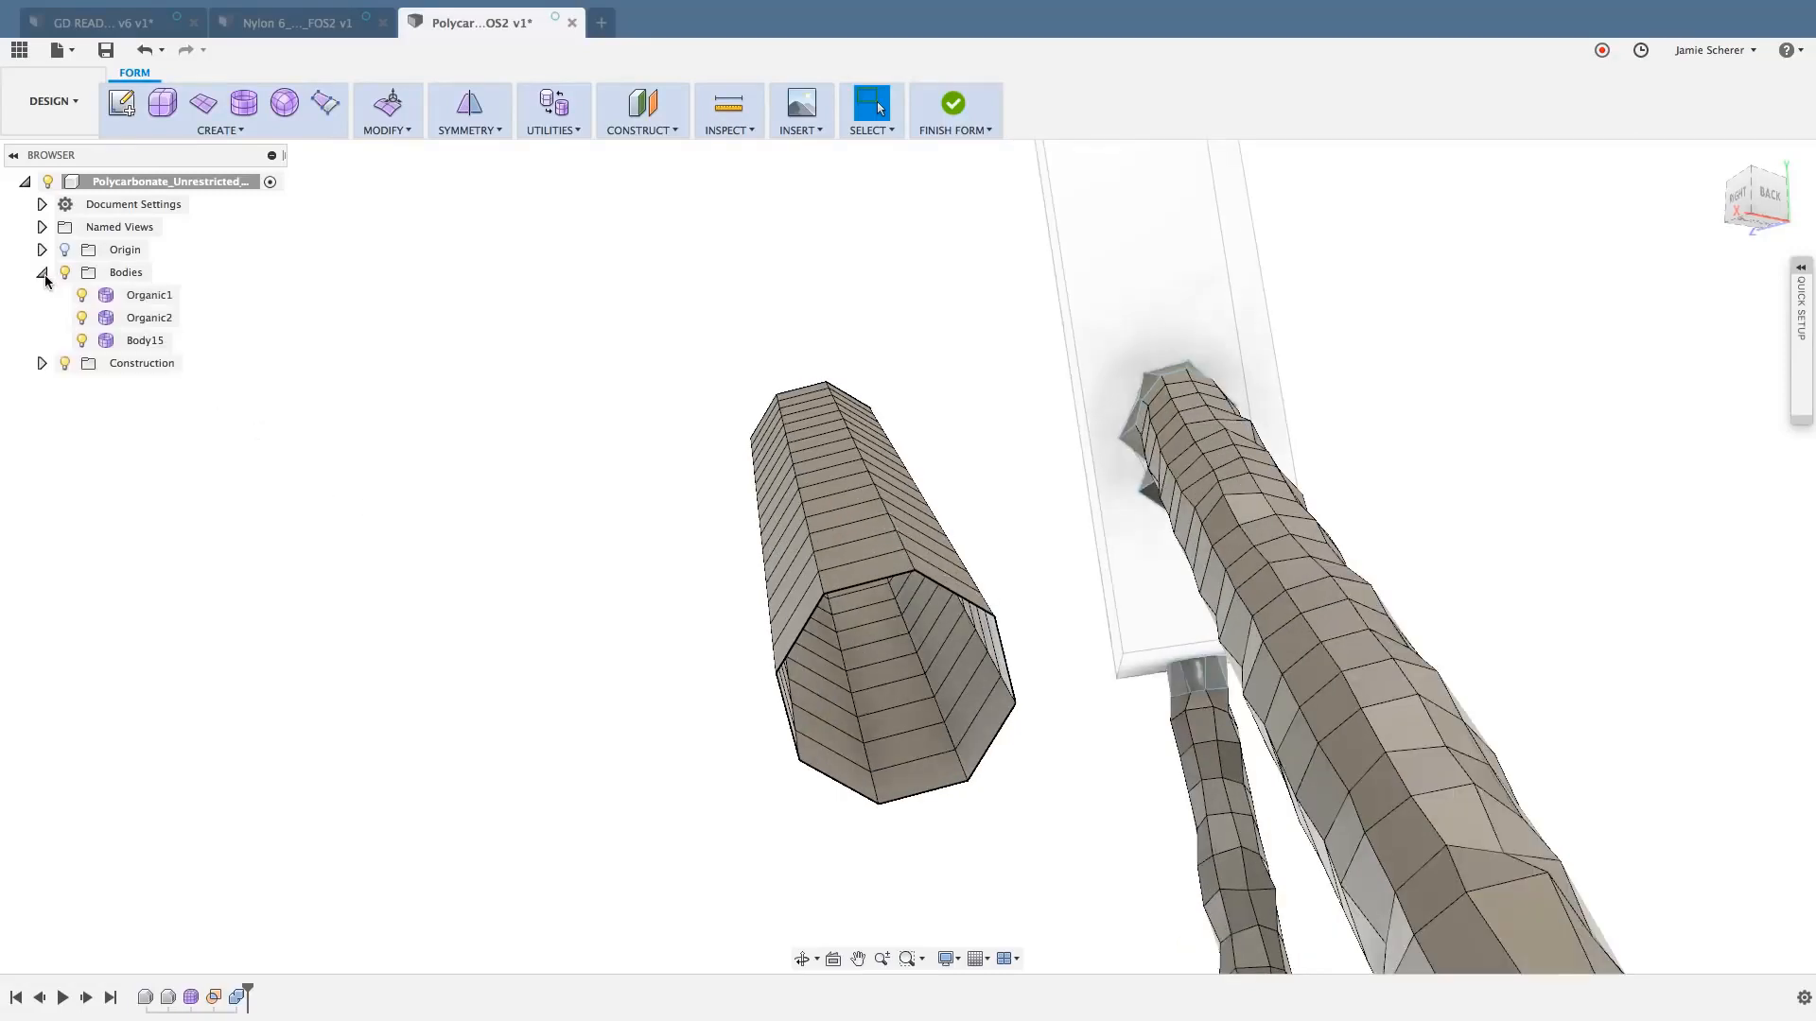
left_click(82, 341)
- Select the lengthwise edge loop along the thick upper strut, examine its path across the end effector, and clear the selection
middle_click_drag(863, 601, 757, 565, "shift")
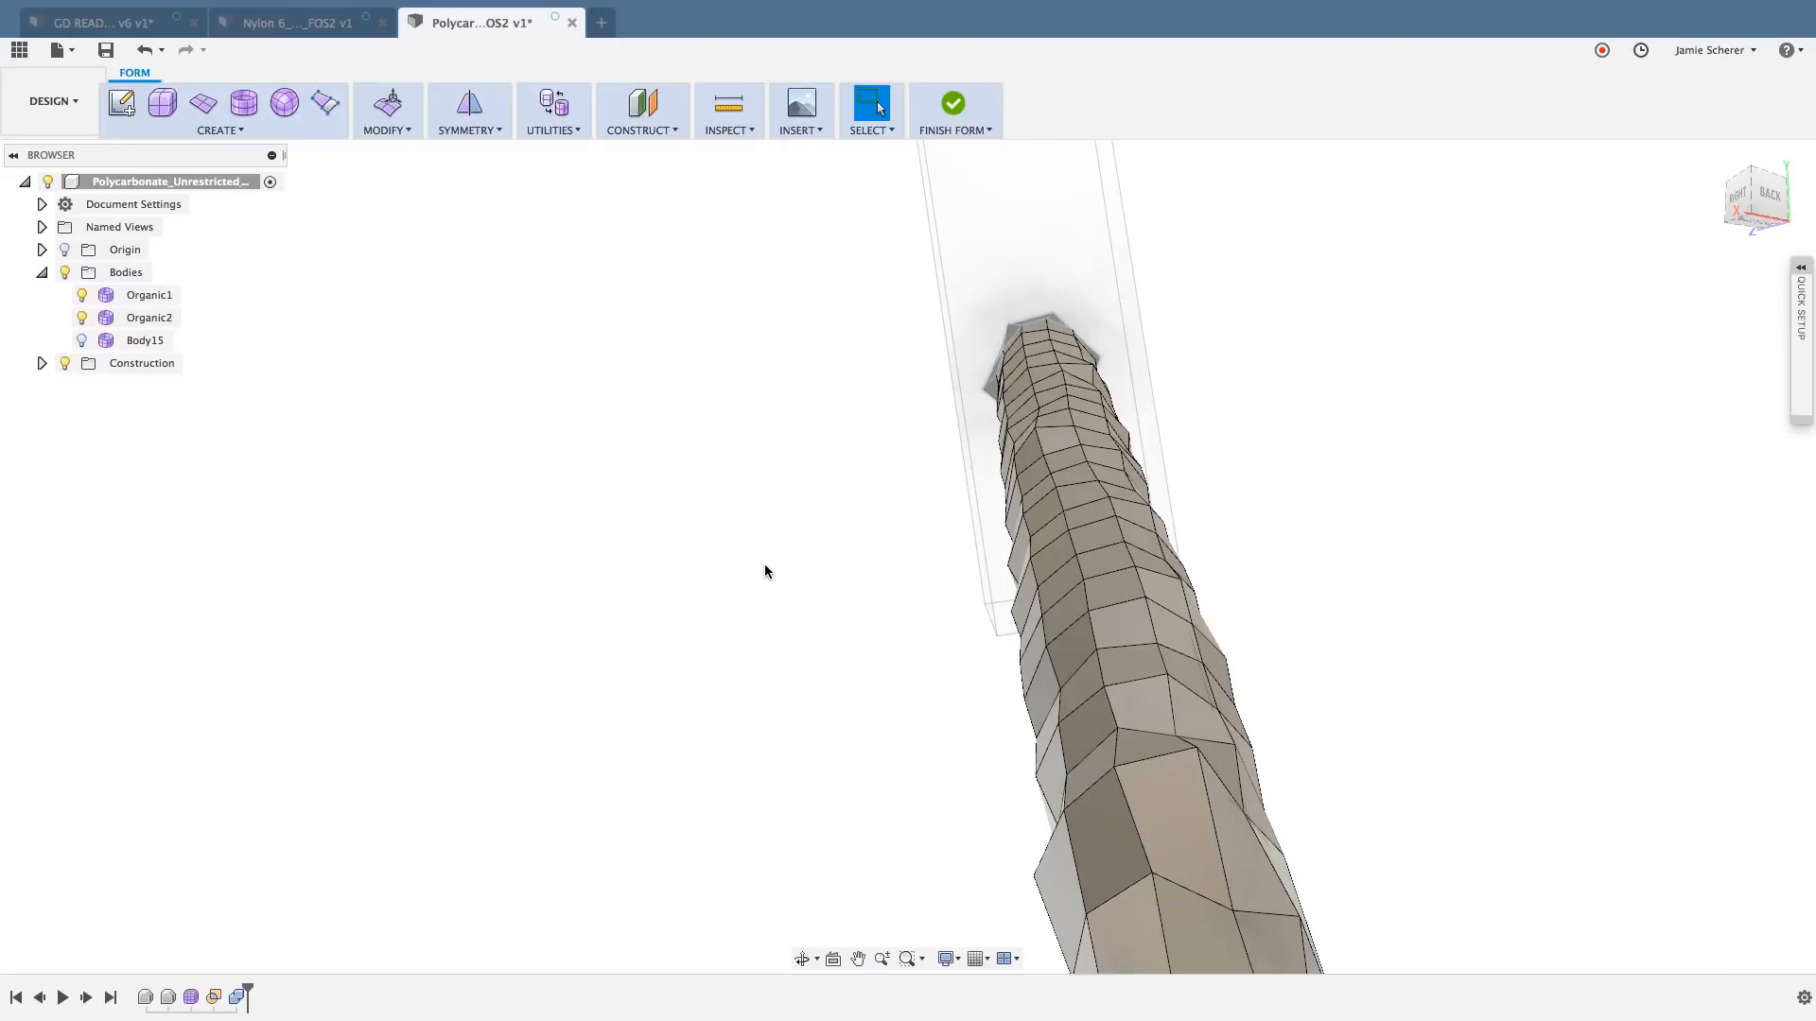
middle_click_drag(1369, 506, 1339, 471)
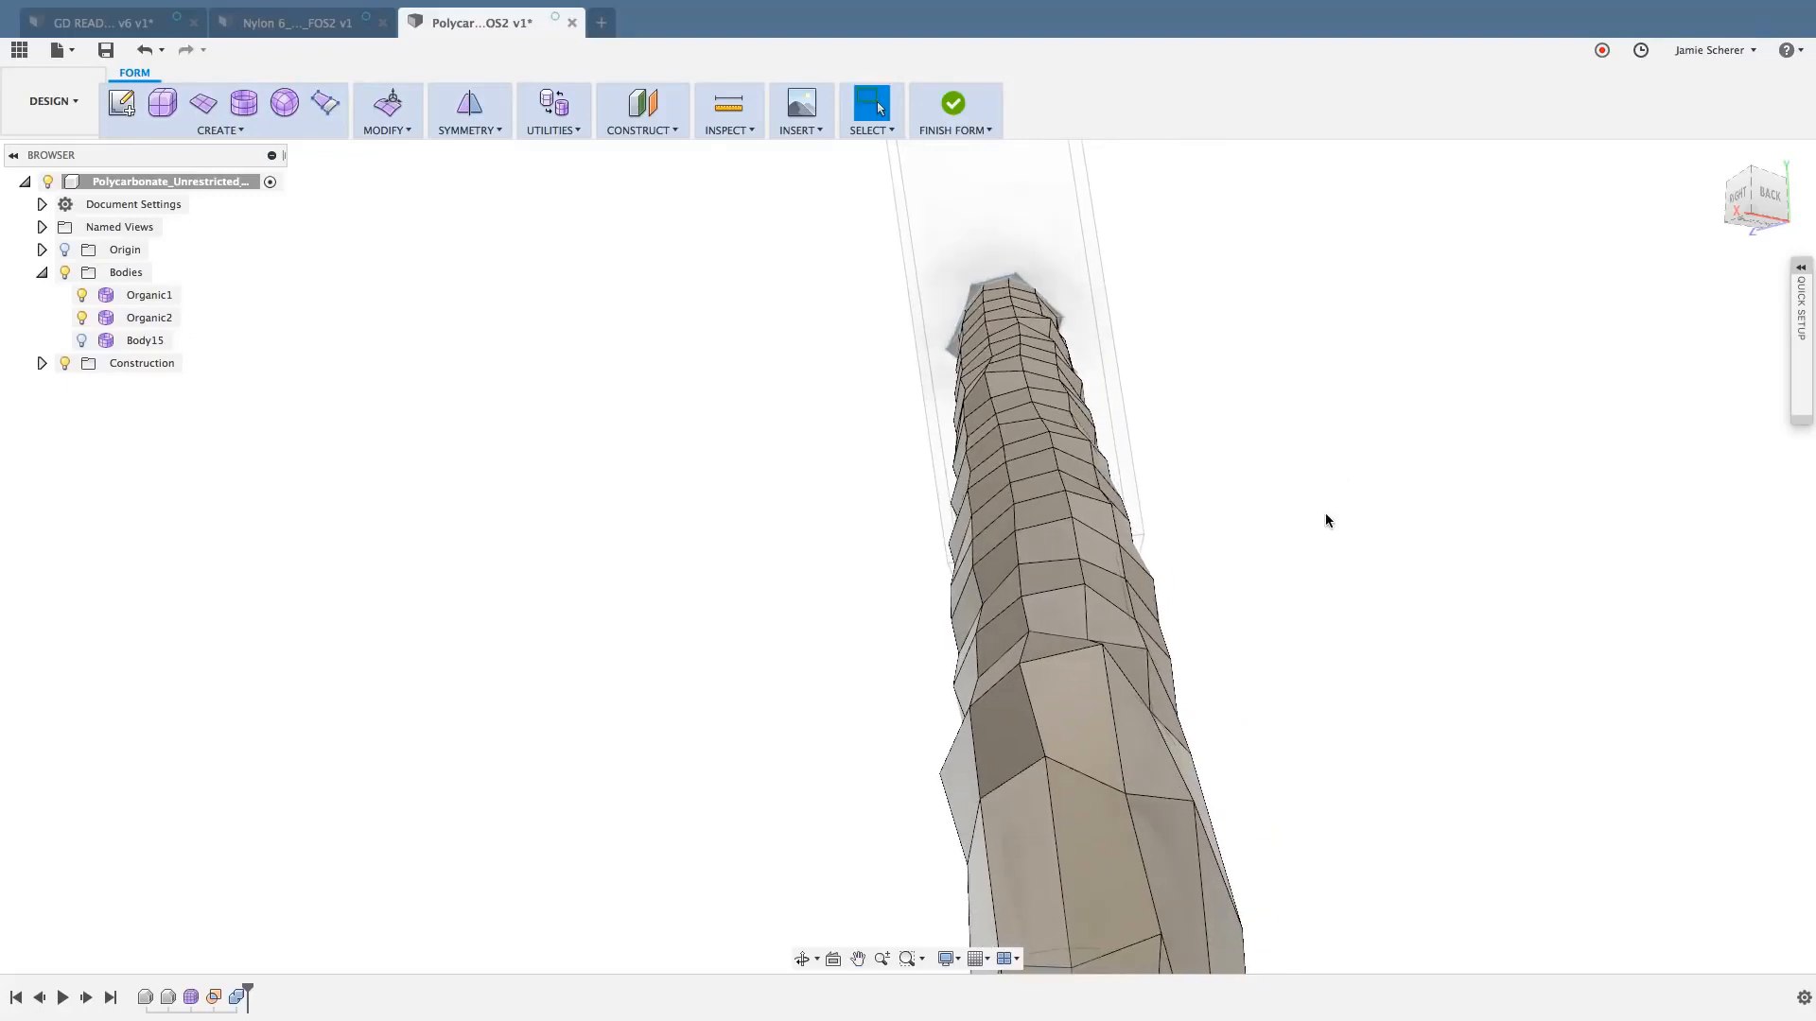
middle_click_drag(1171, 649, 1226, 686, "shift")
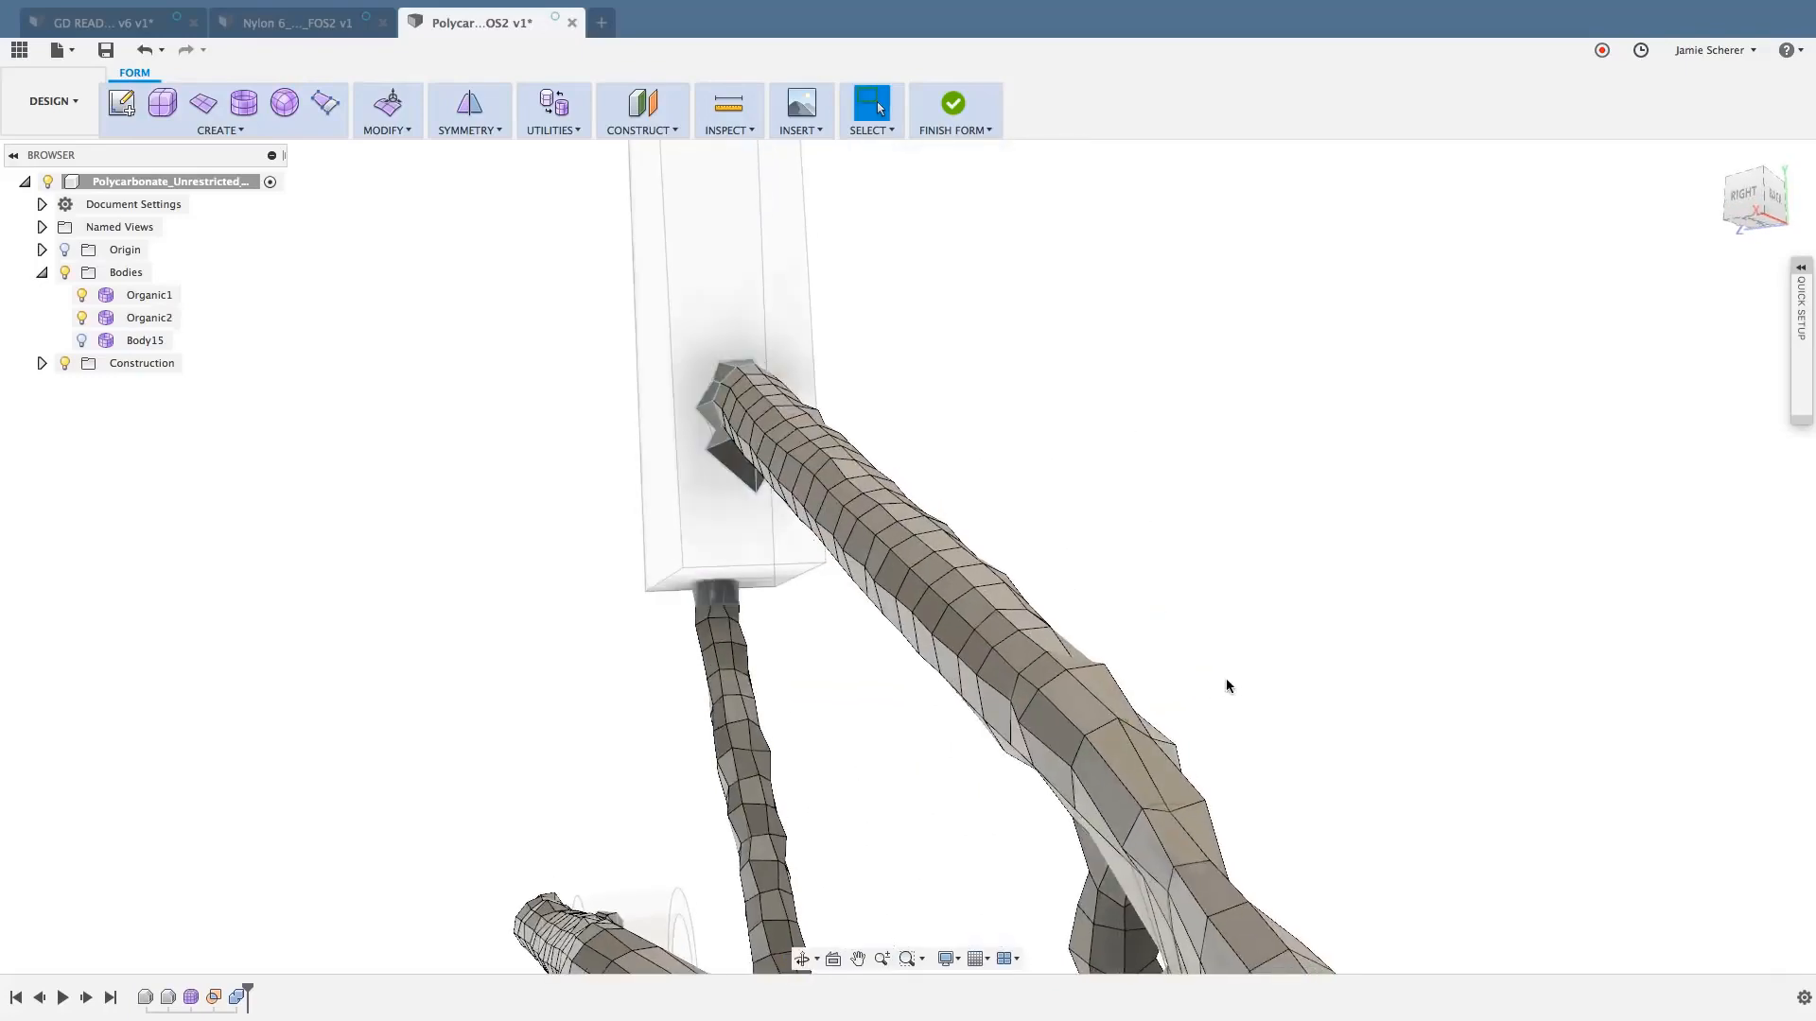
left_click(1102, 702)
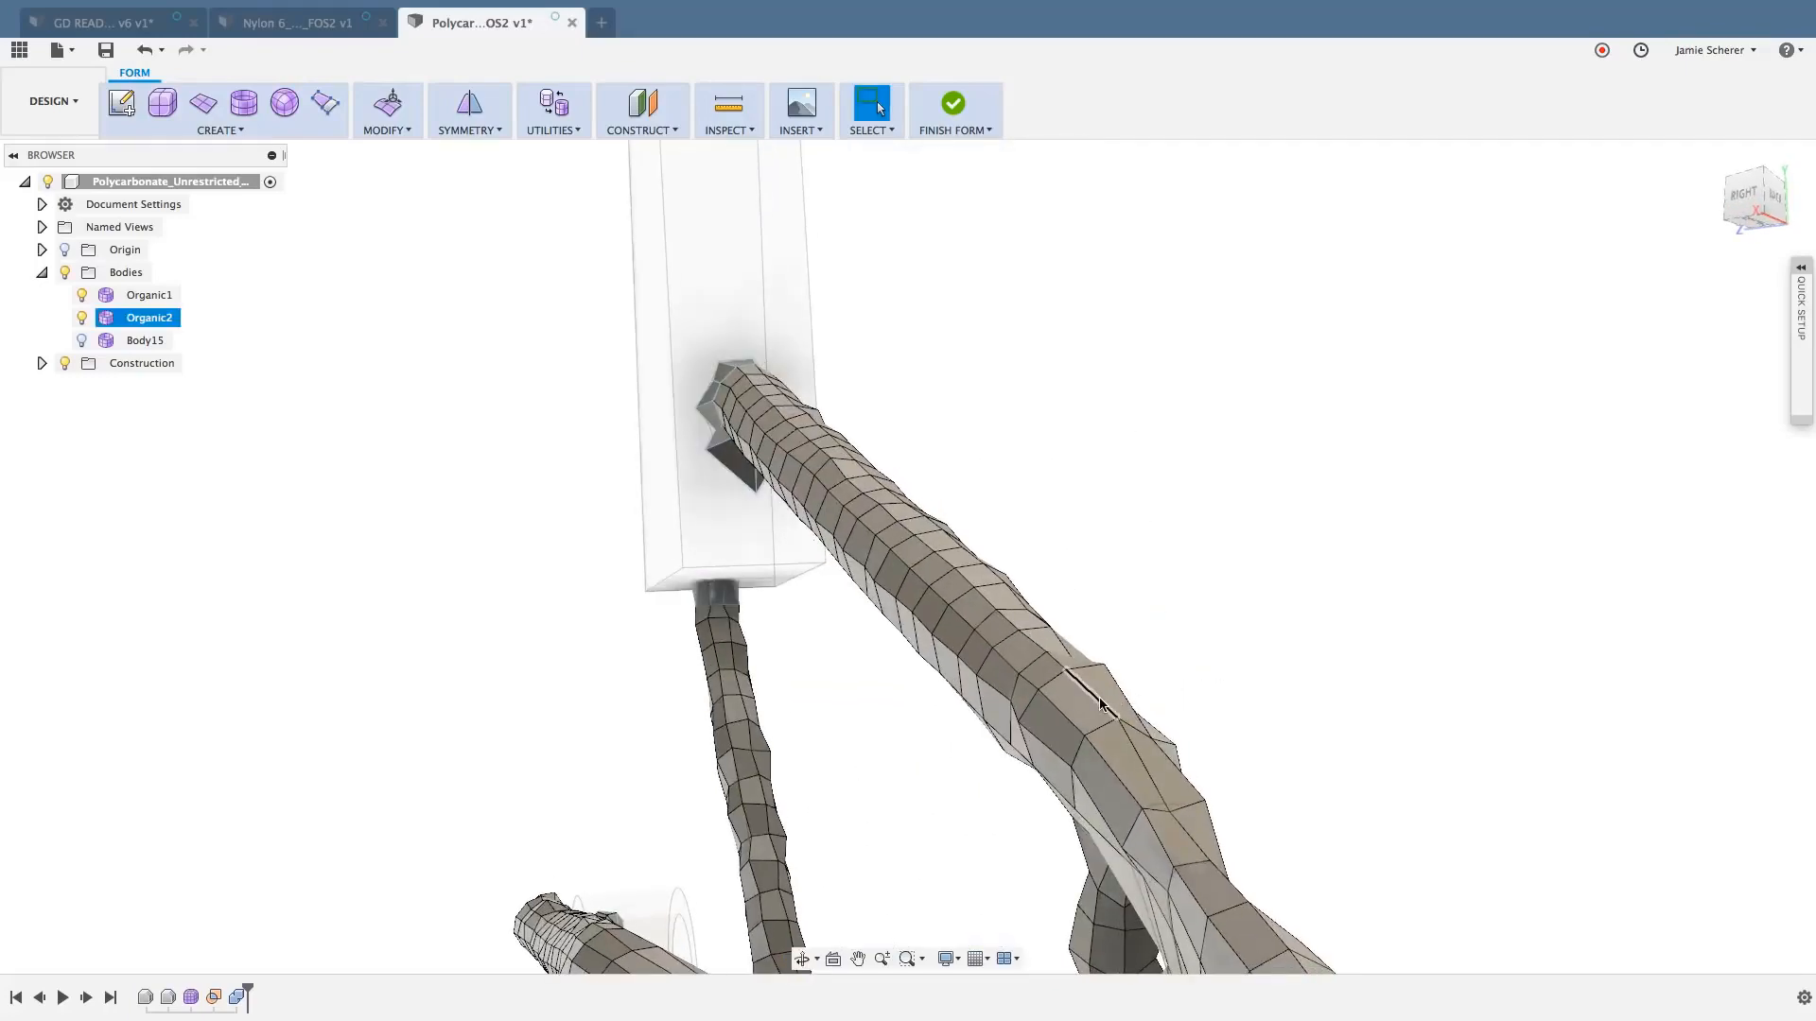
double_click(1102, 702)
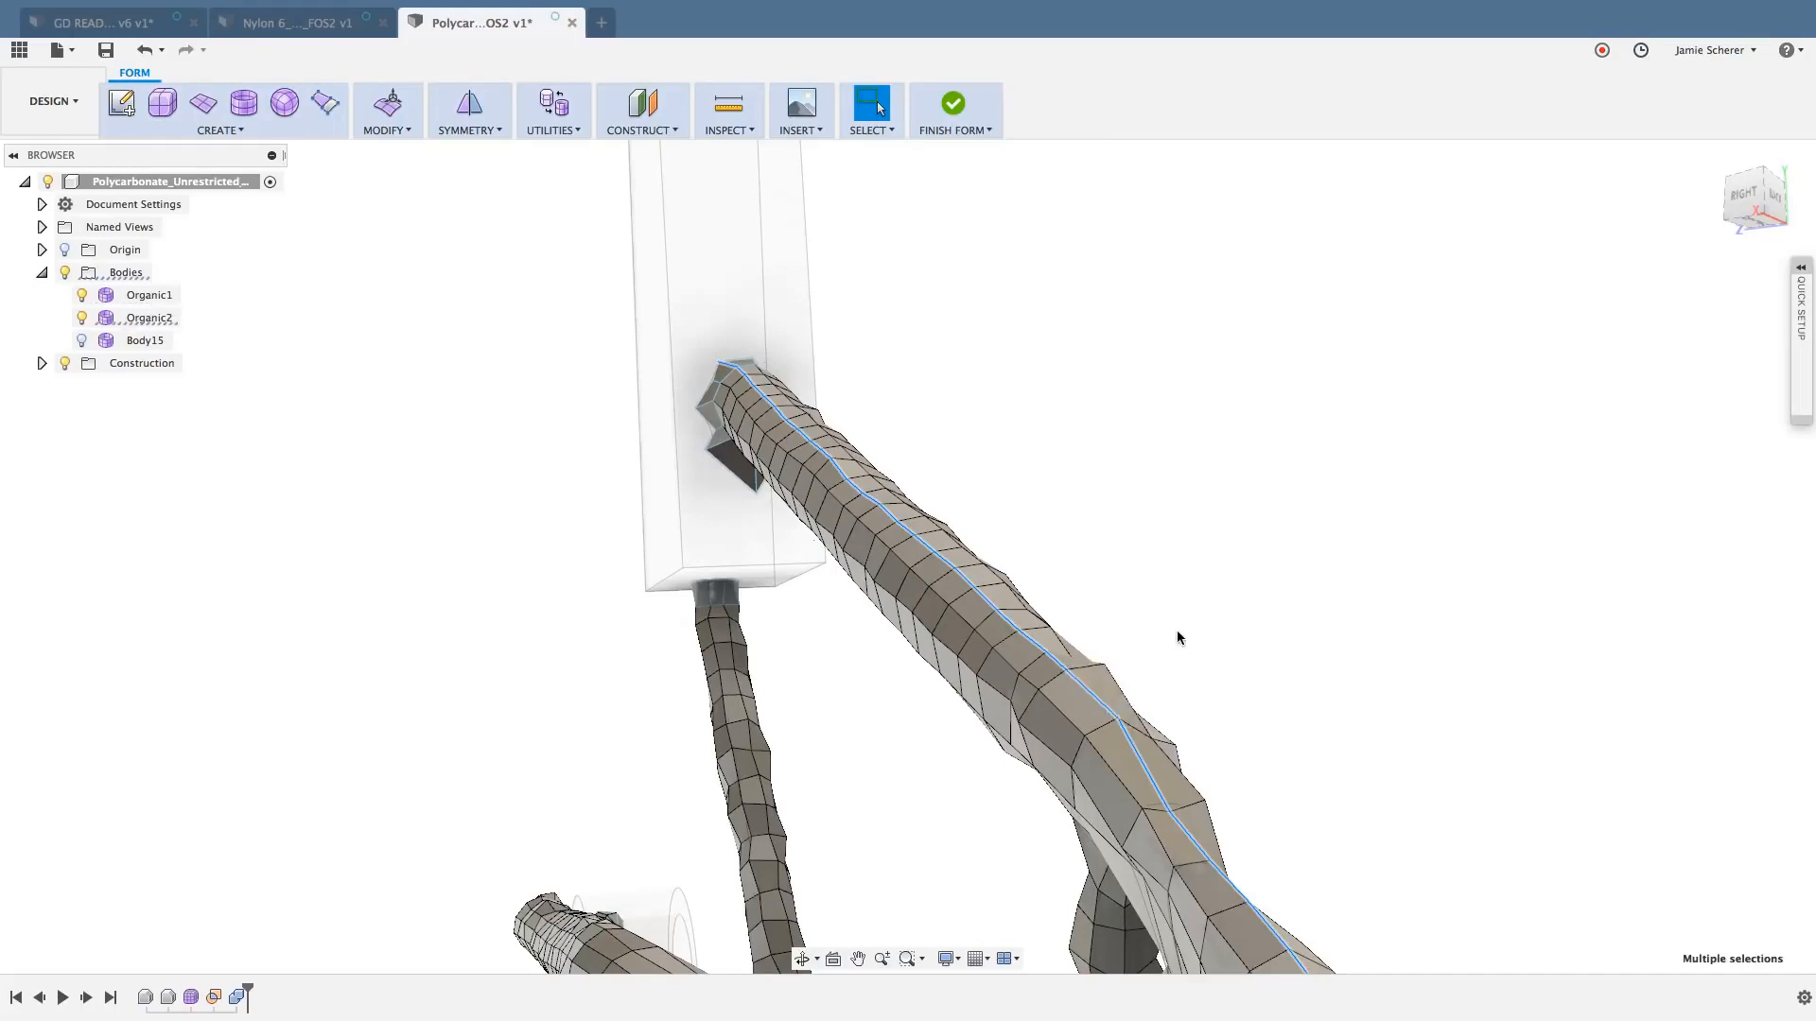
middle_click_drag(1176, 641, 1101, 495, "shift")
scroll(1101, 490, "down", 2)
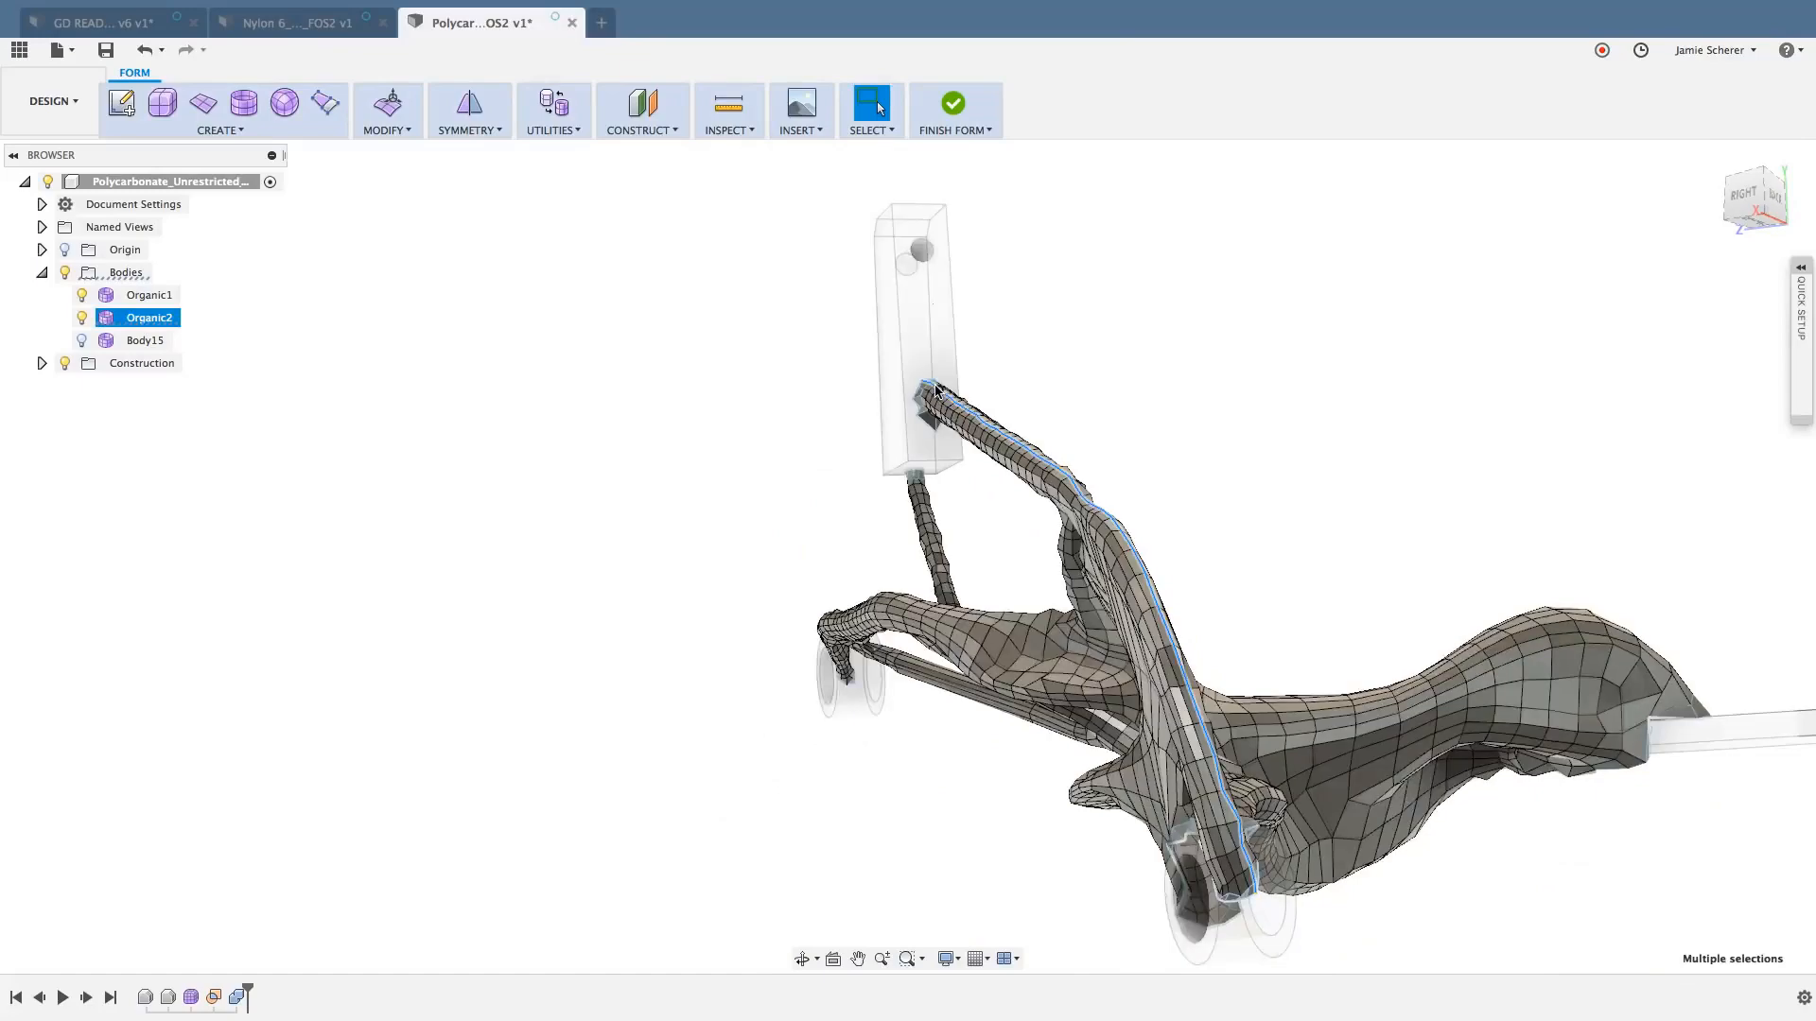
scroll(1119, 458, "up", 5)
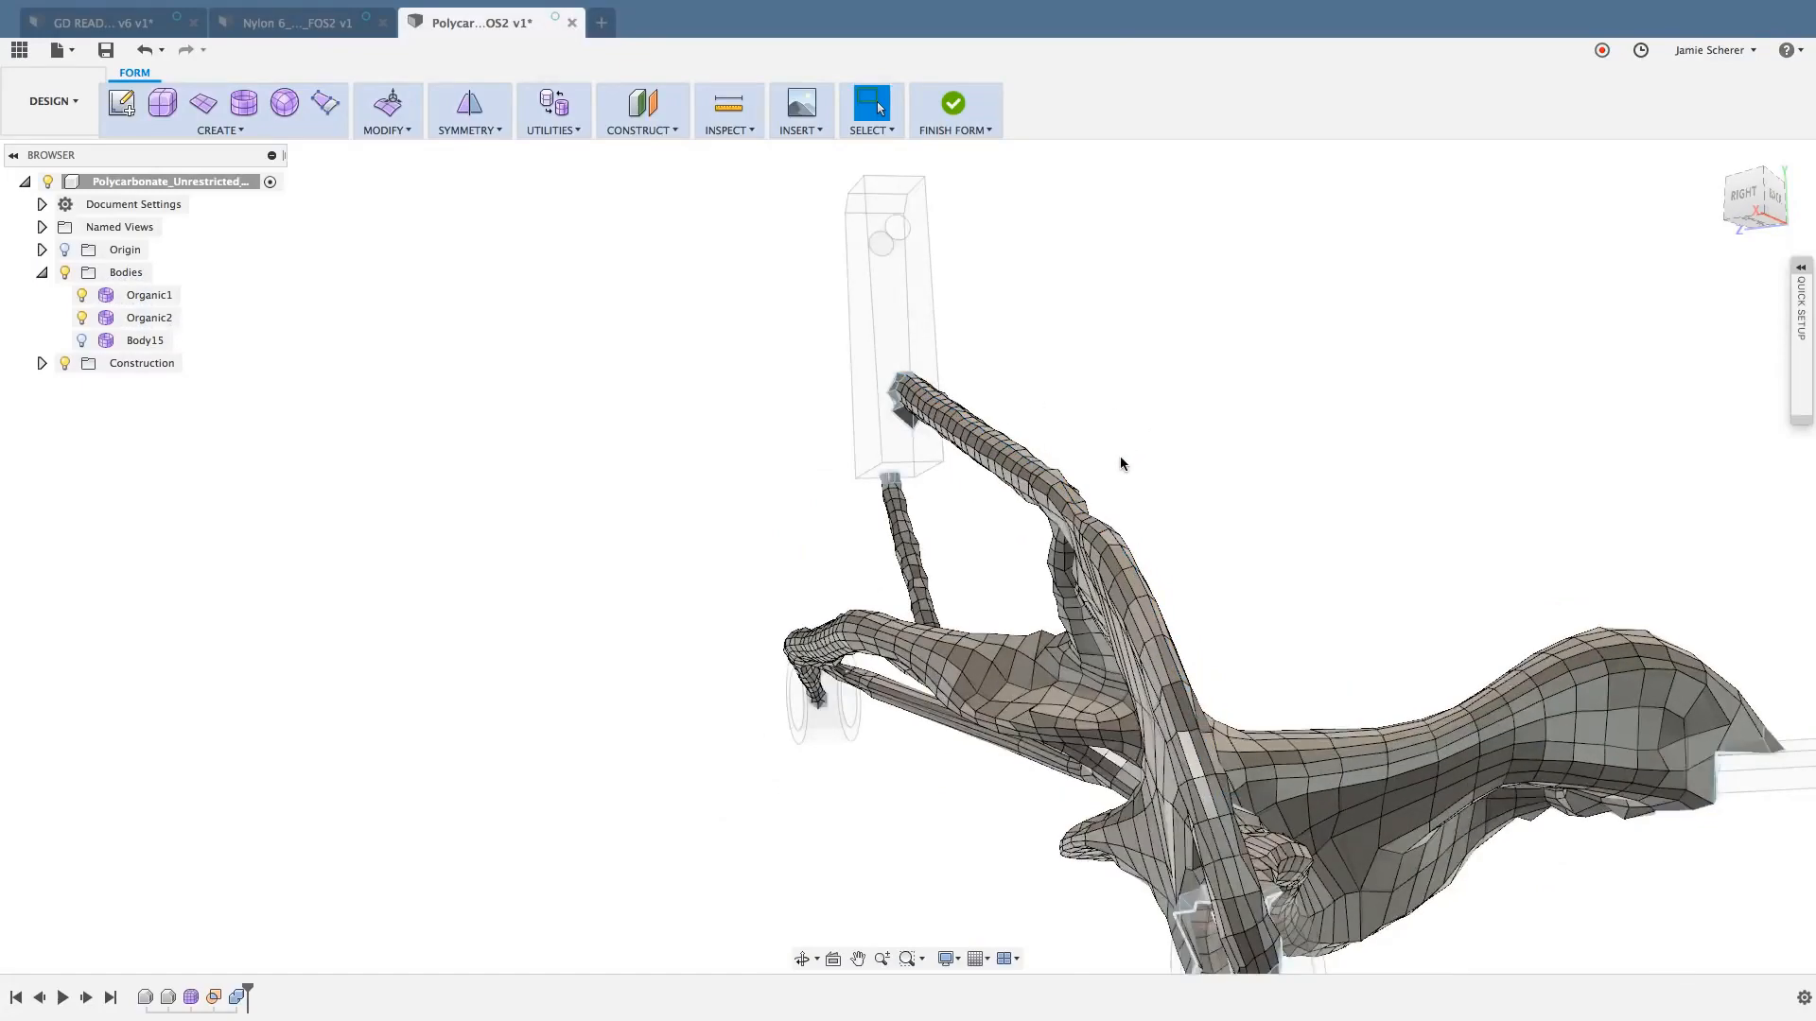
scroll(1052, 416, "up", 6)
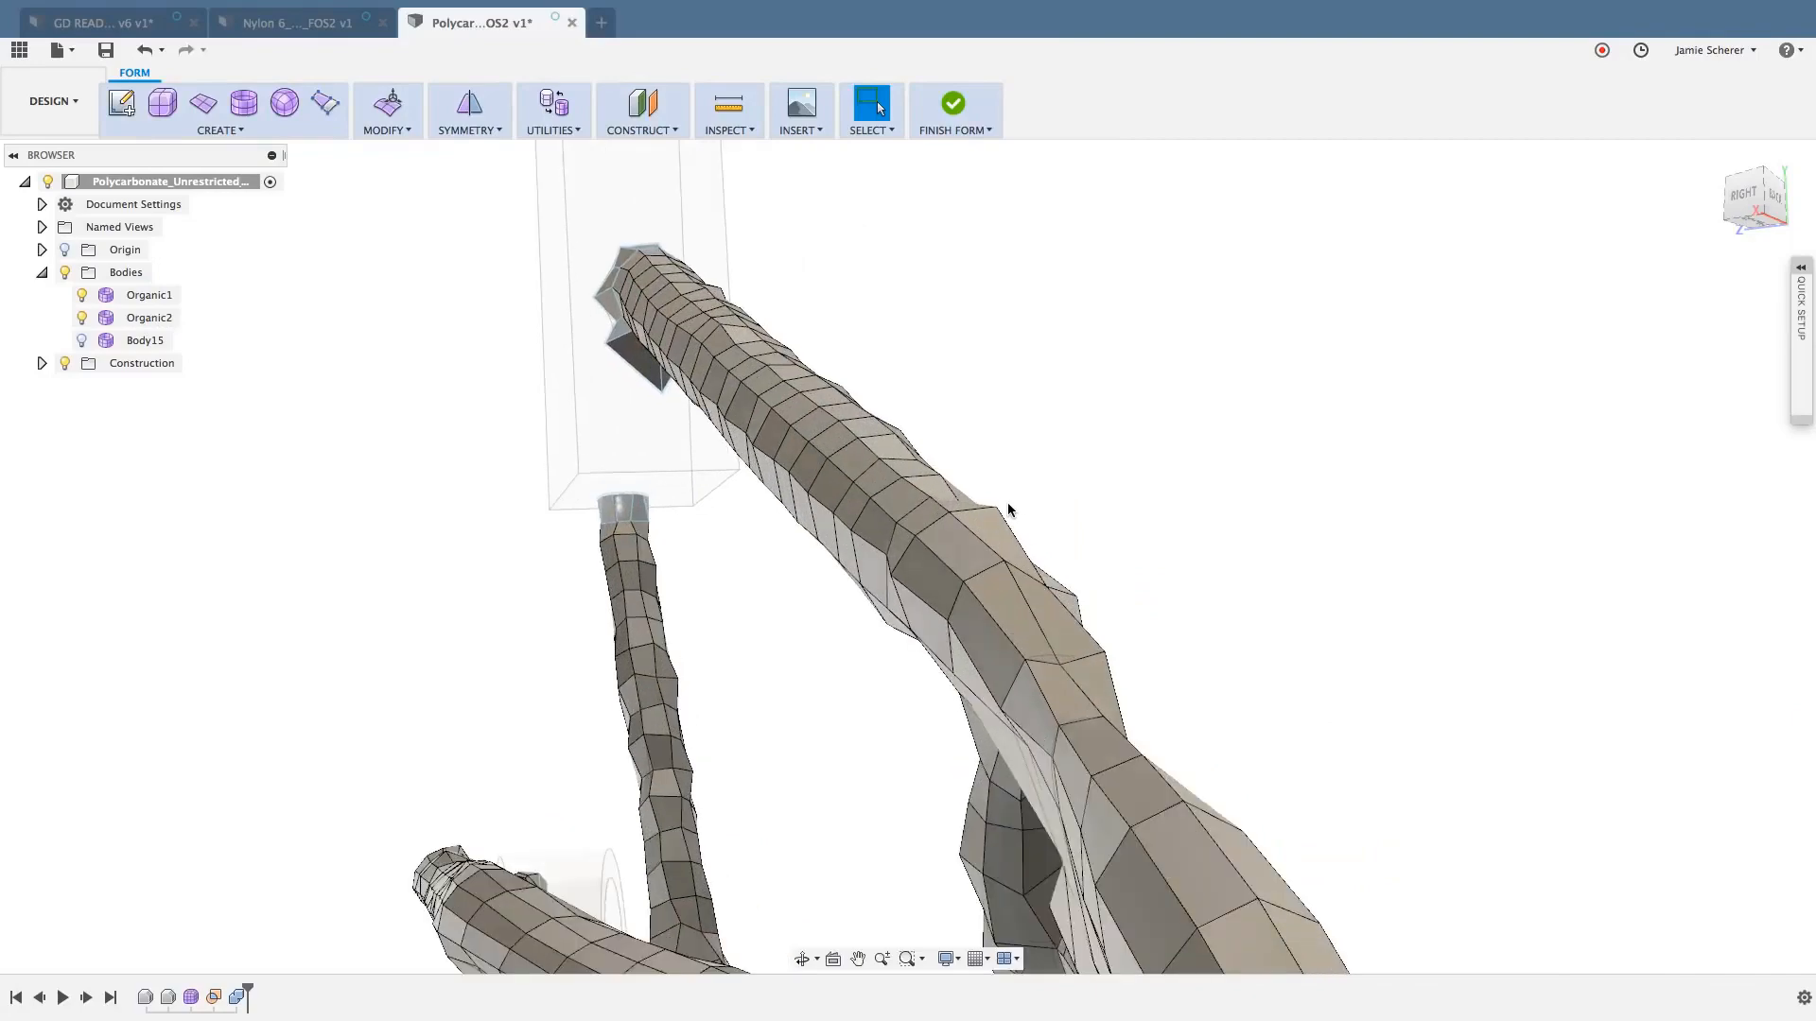
- Select the lengthwise run of edges along the top of the thick upper strut, from the wide junction to the block end
left_click(925, 505)
scroll(946, 392, "up", 2)
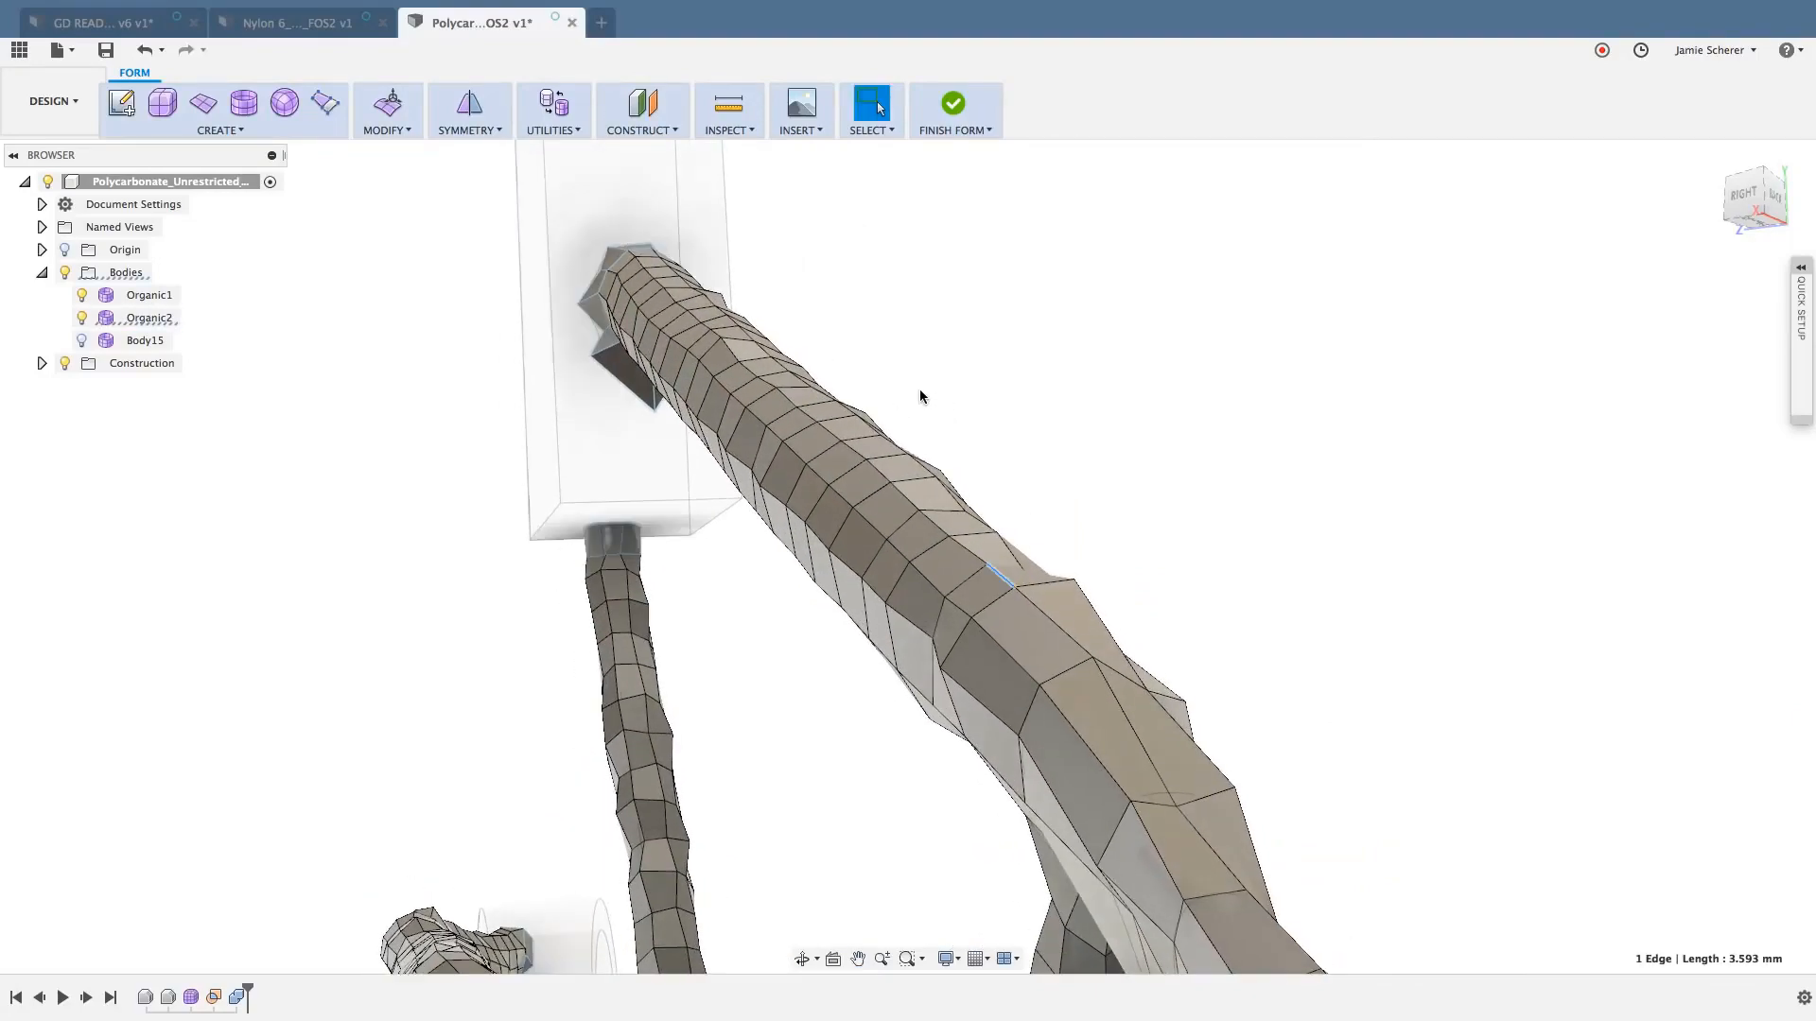
scroll(653, 274, "up", 5)
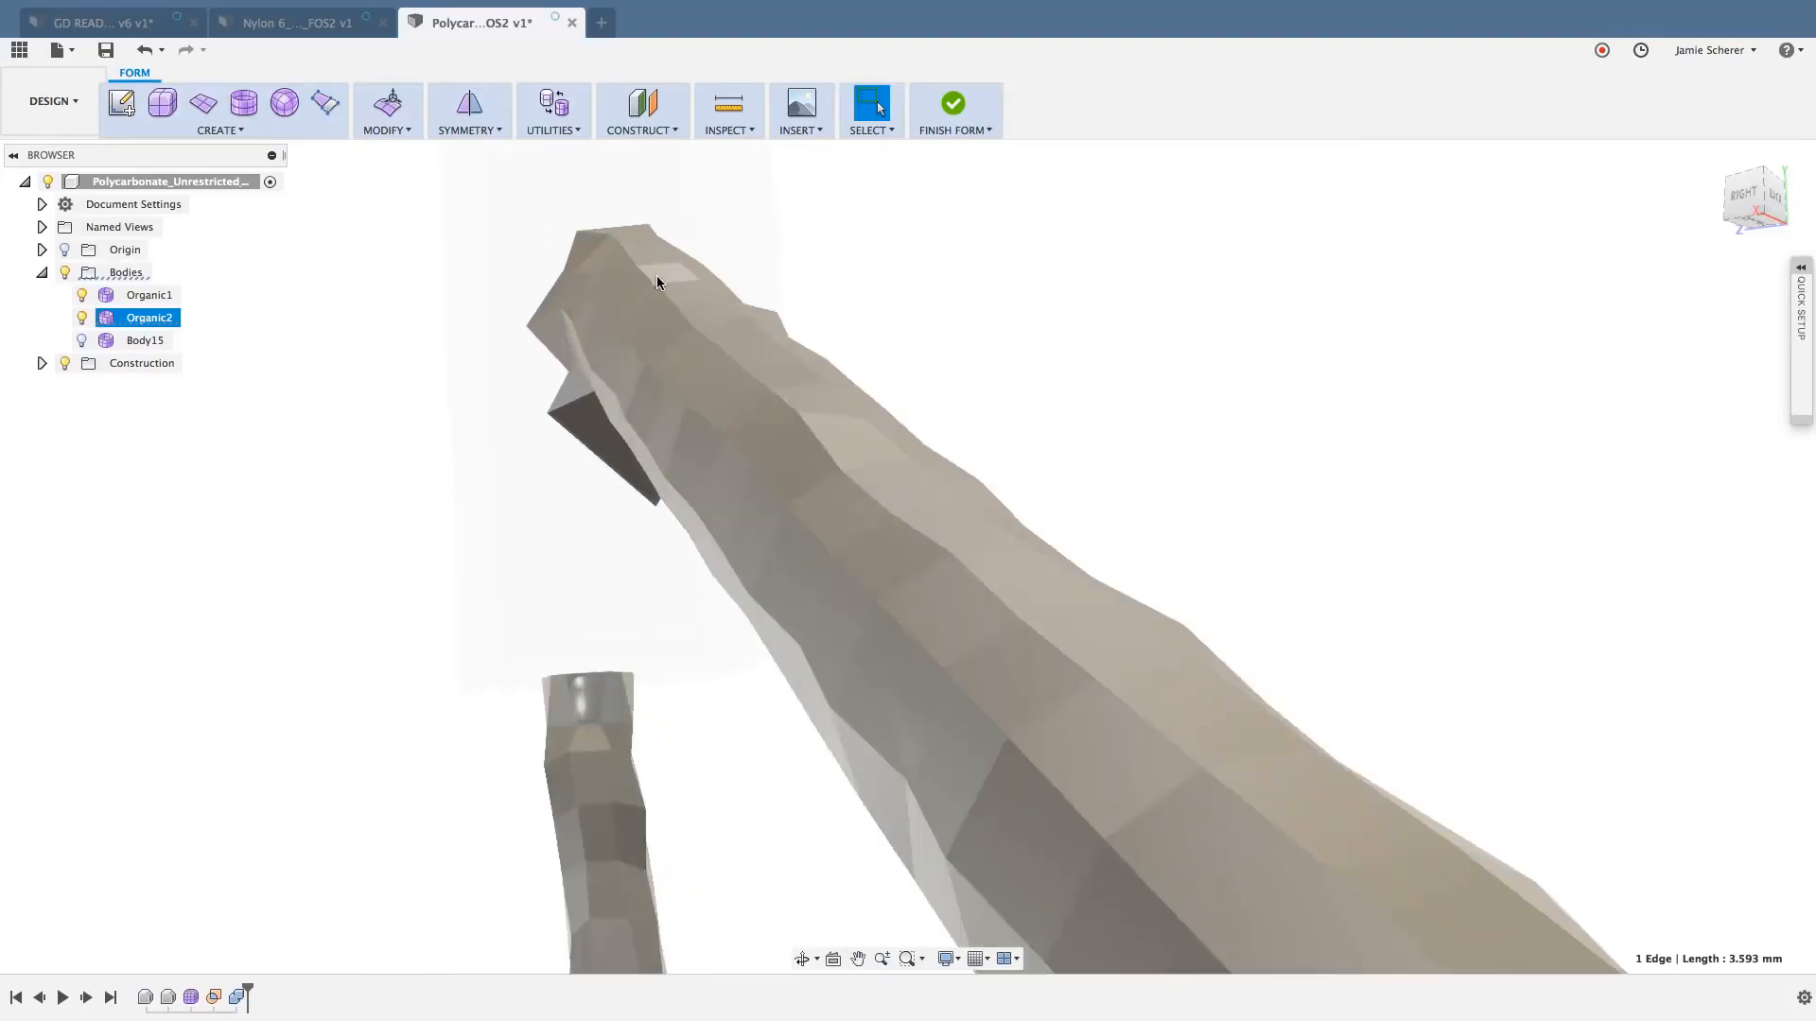
double_click(667, 293)
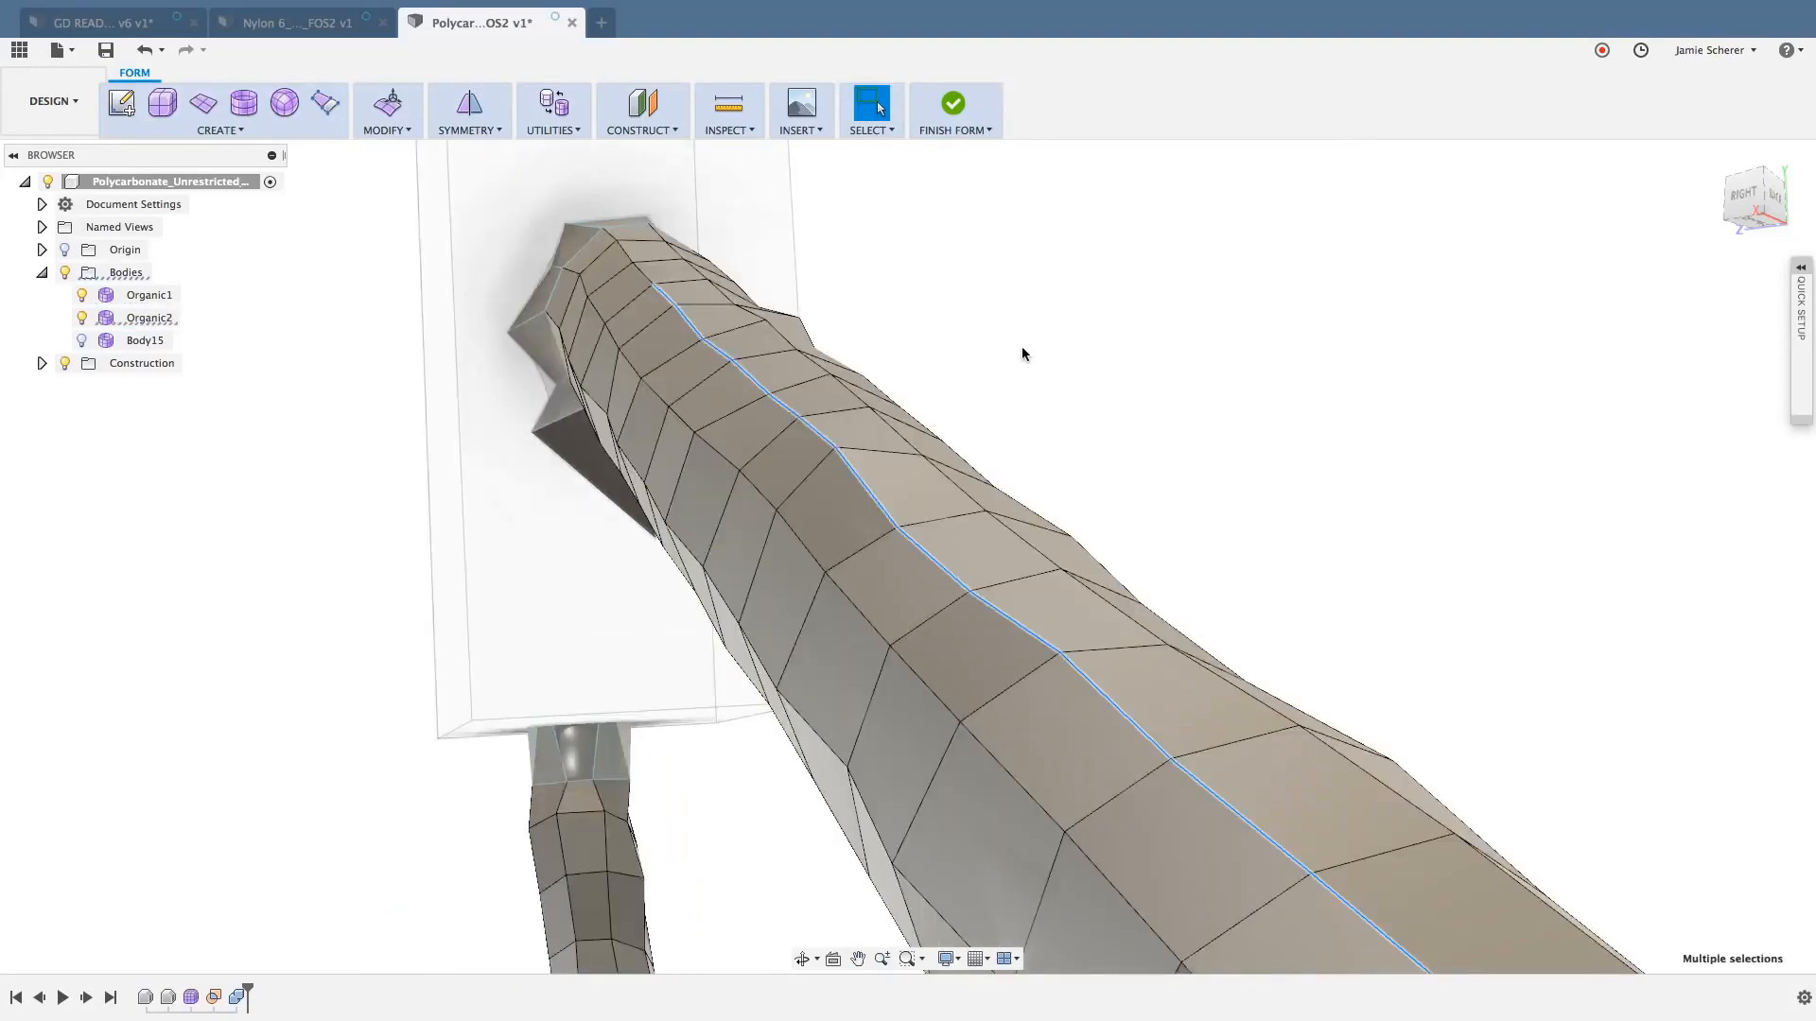
scroll(1021, 354, "down", 5)
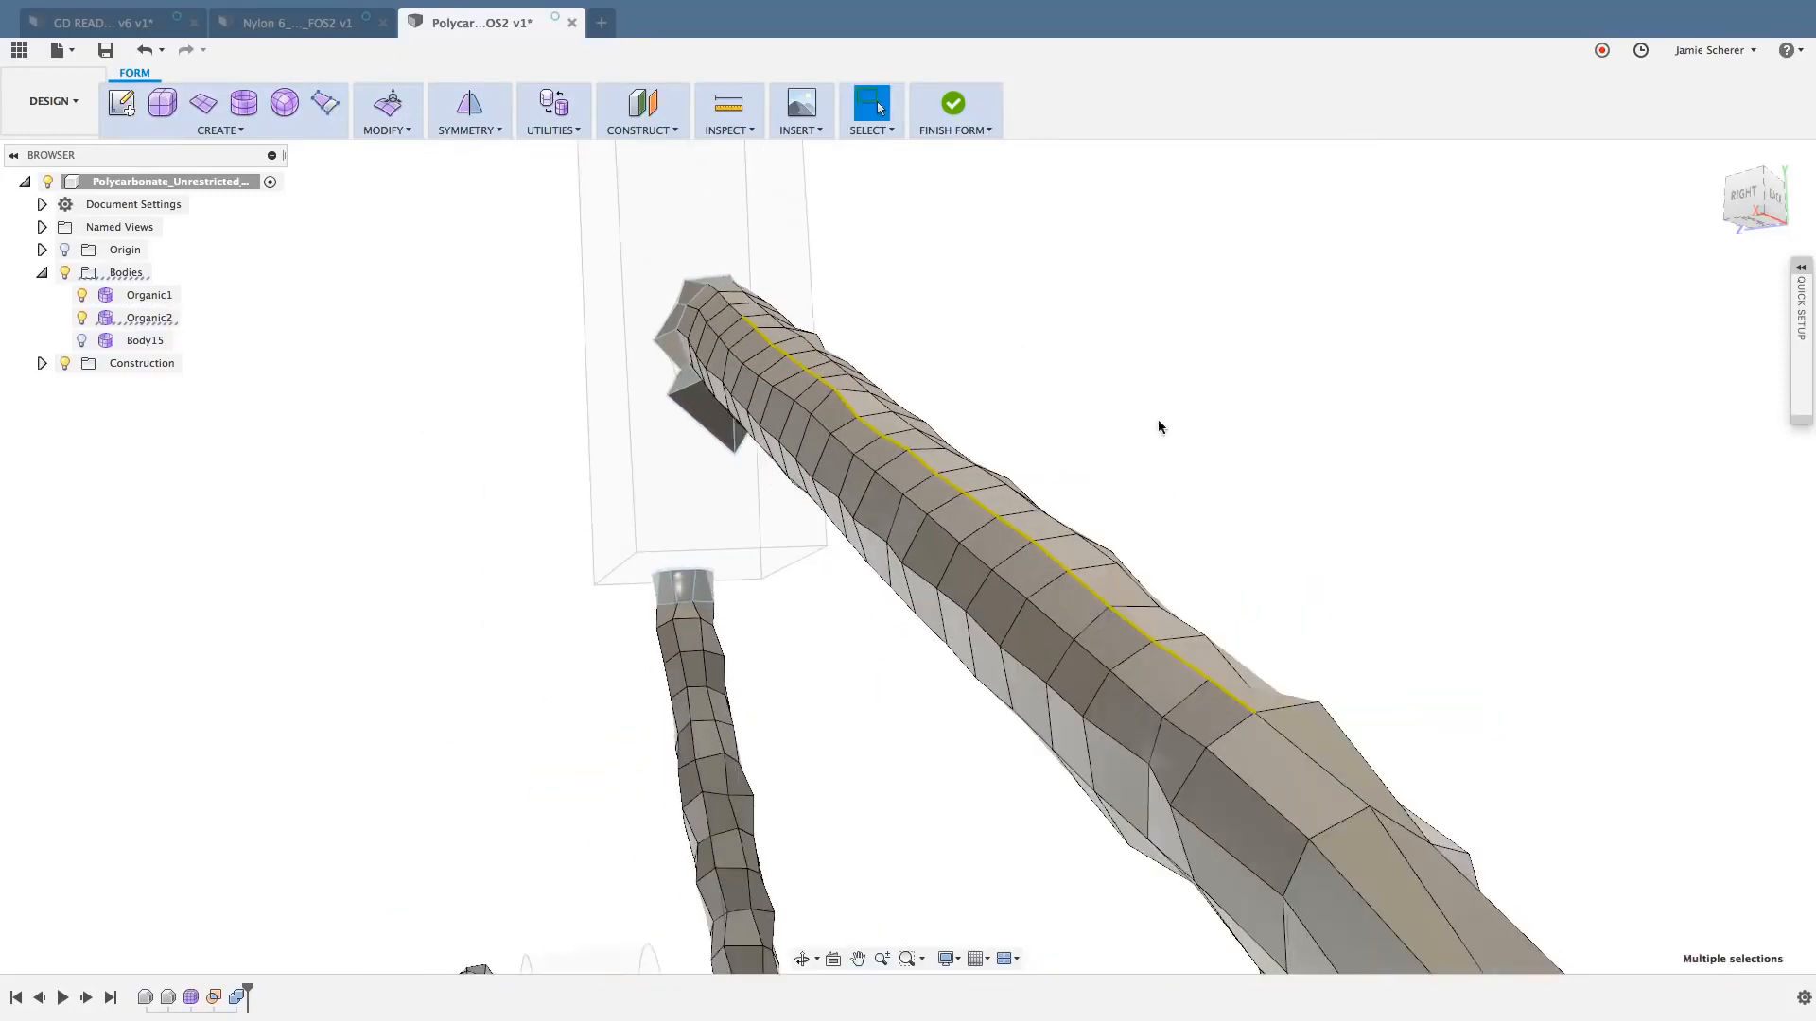
scroll(1159, 426, "down", 2)
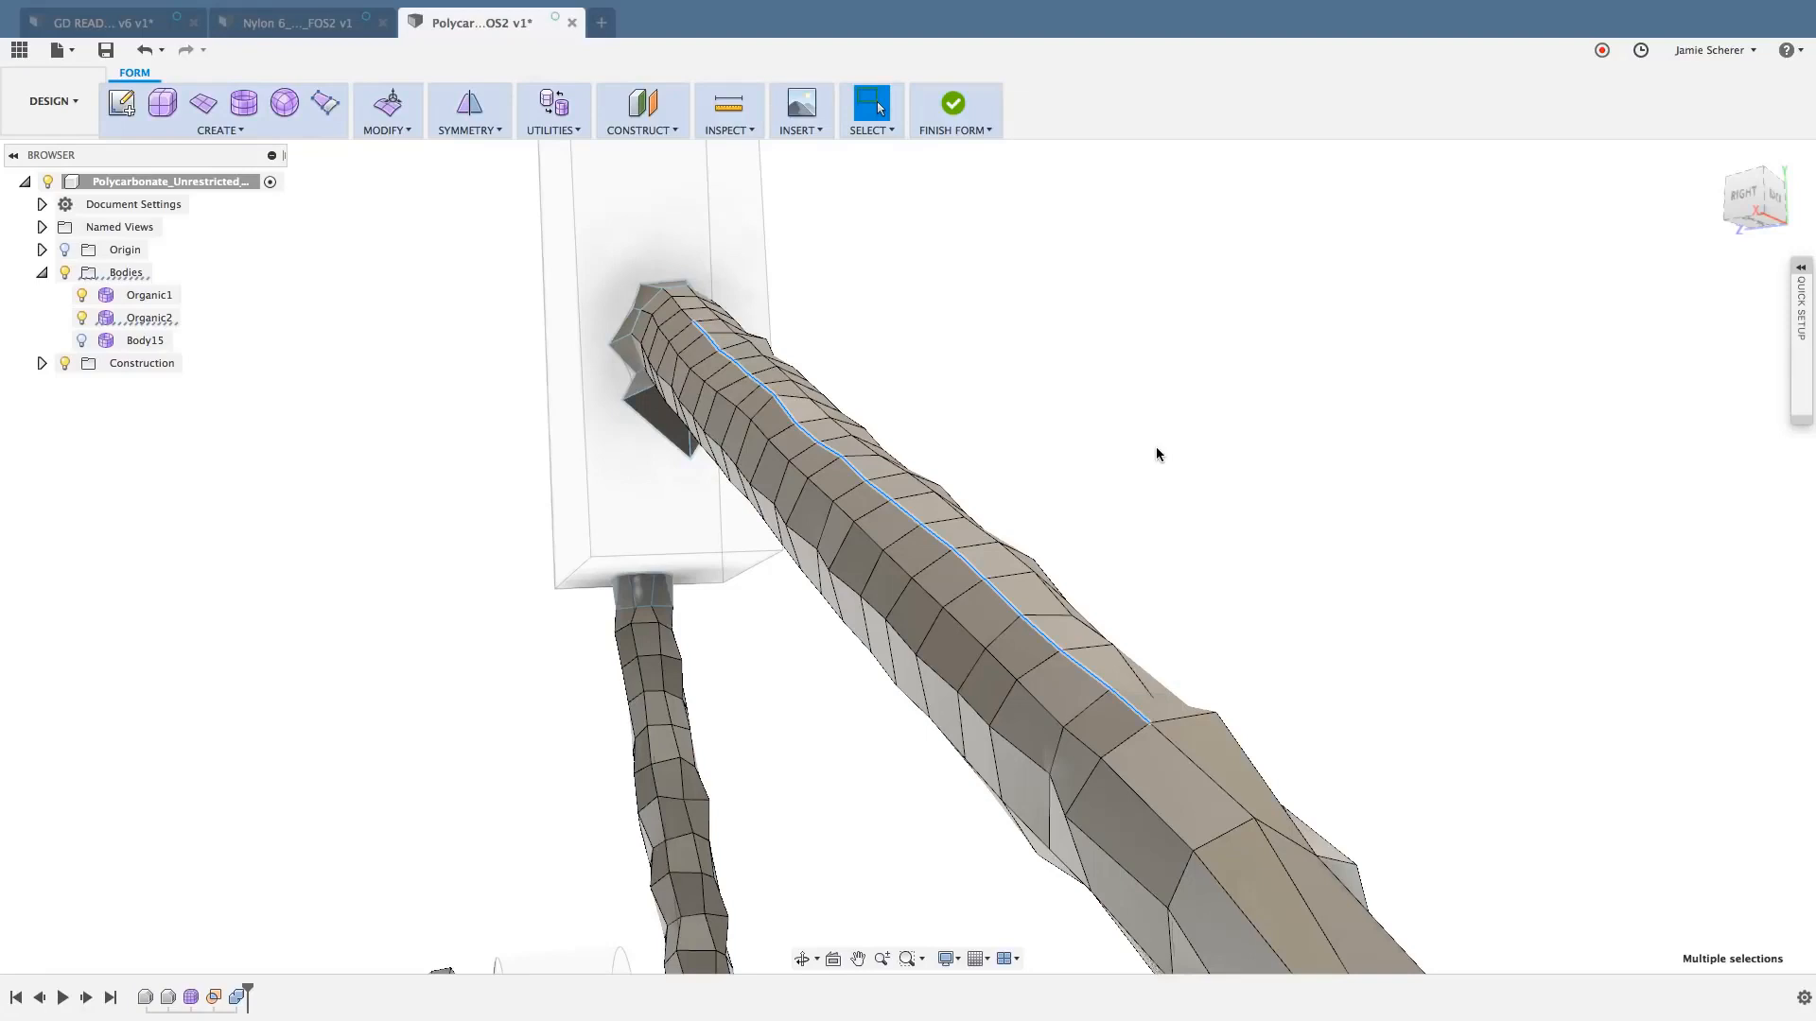
- Scale the selected lengthwise edges with Edit Form using a factor of 0, accept the edit, and clear the selection
middle_click_drag(1109, 493, 1088, 480, "shift")
right_click(1091, 474)
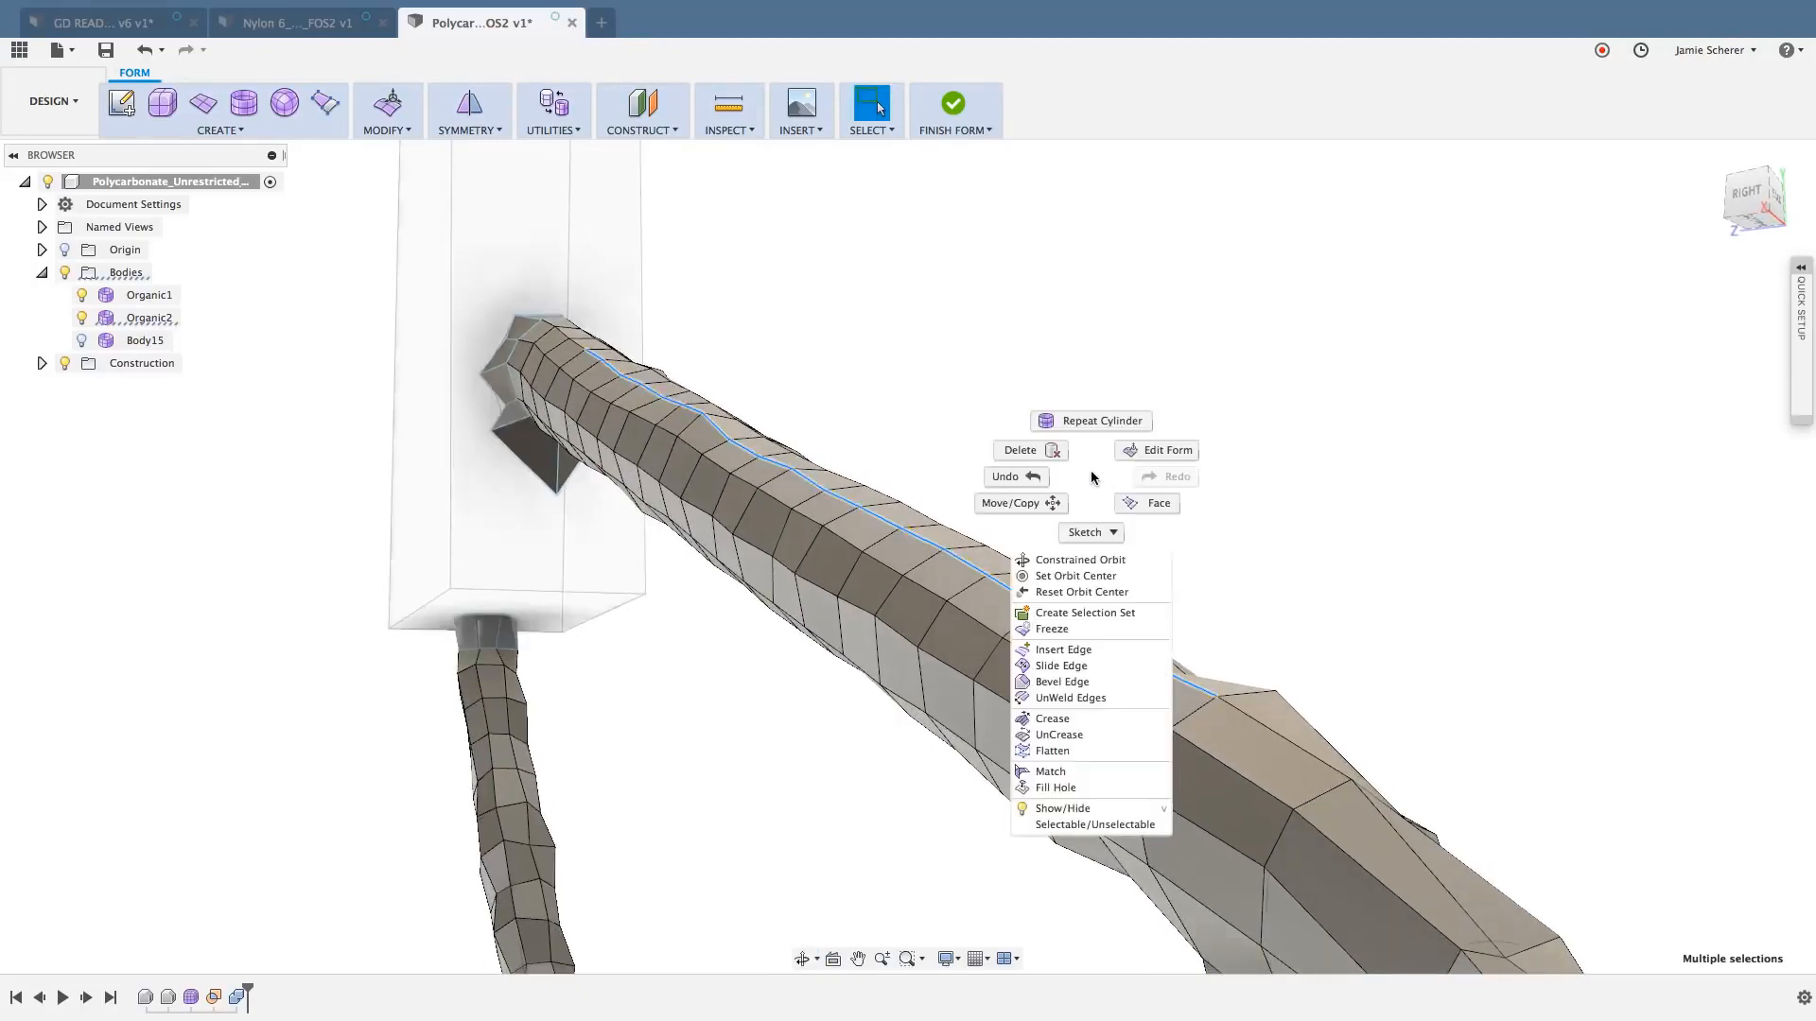
left_click(1139, 454)
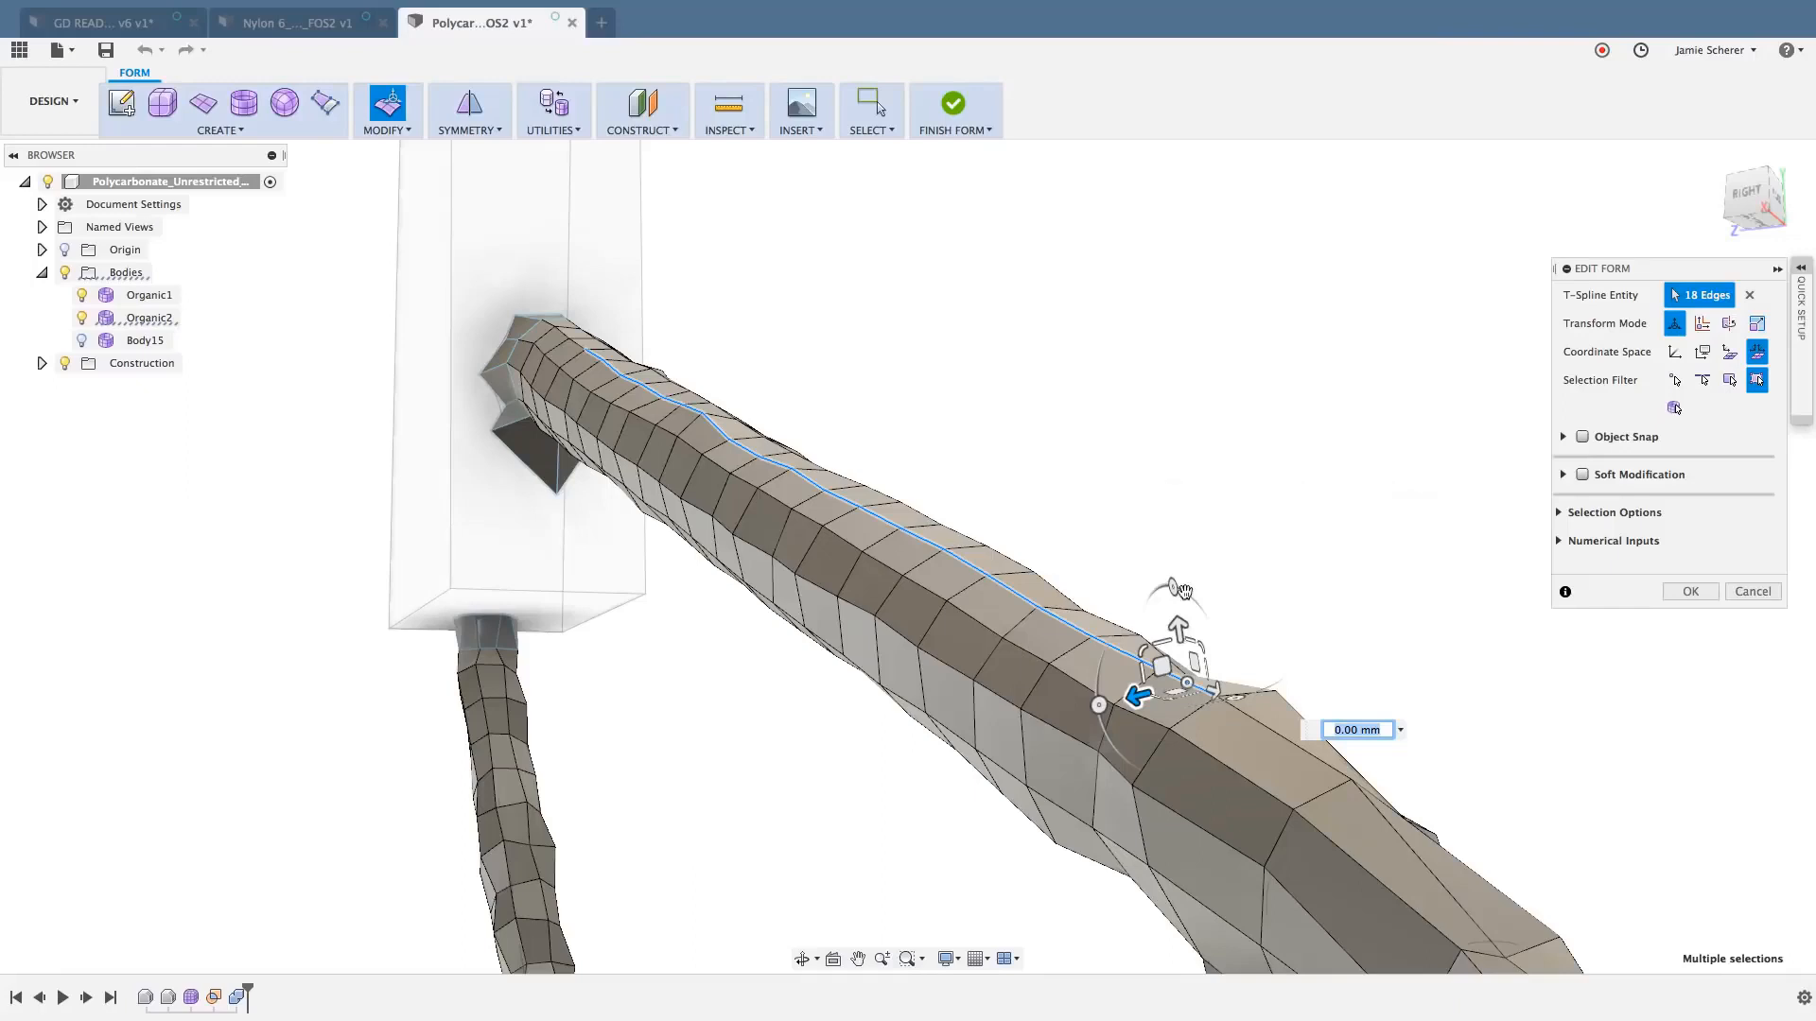
left_click_drag(1193, 655, 1128, 195)
type("0.14")
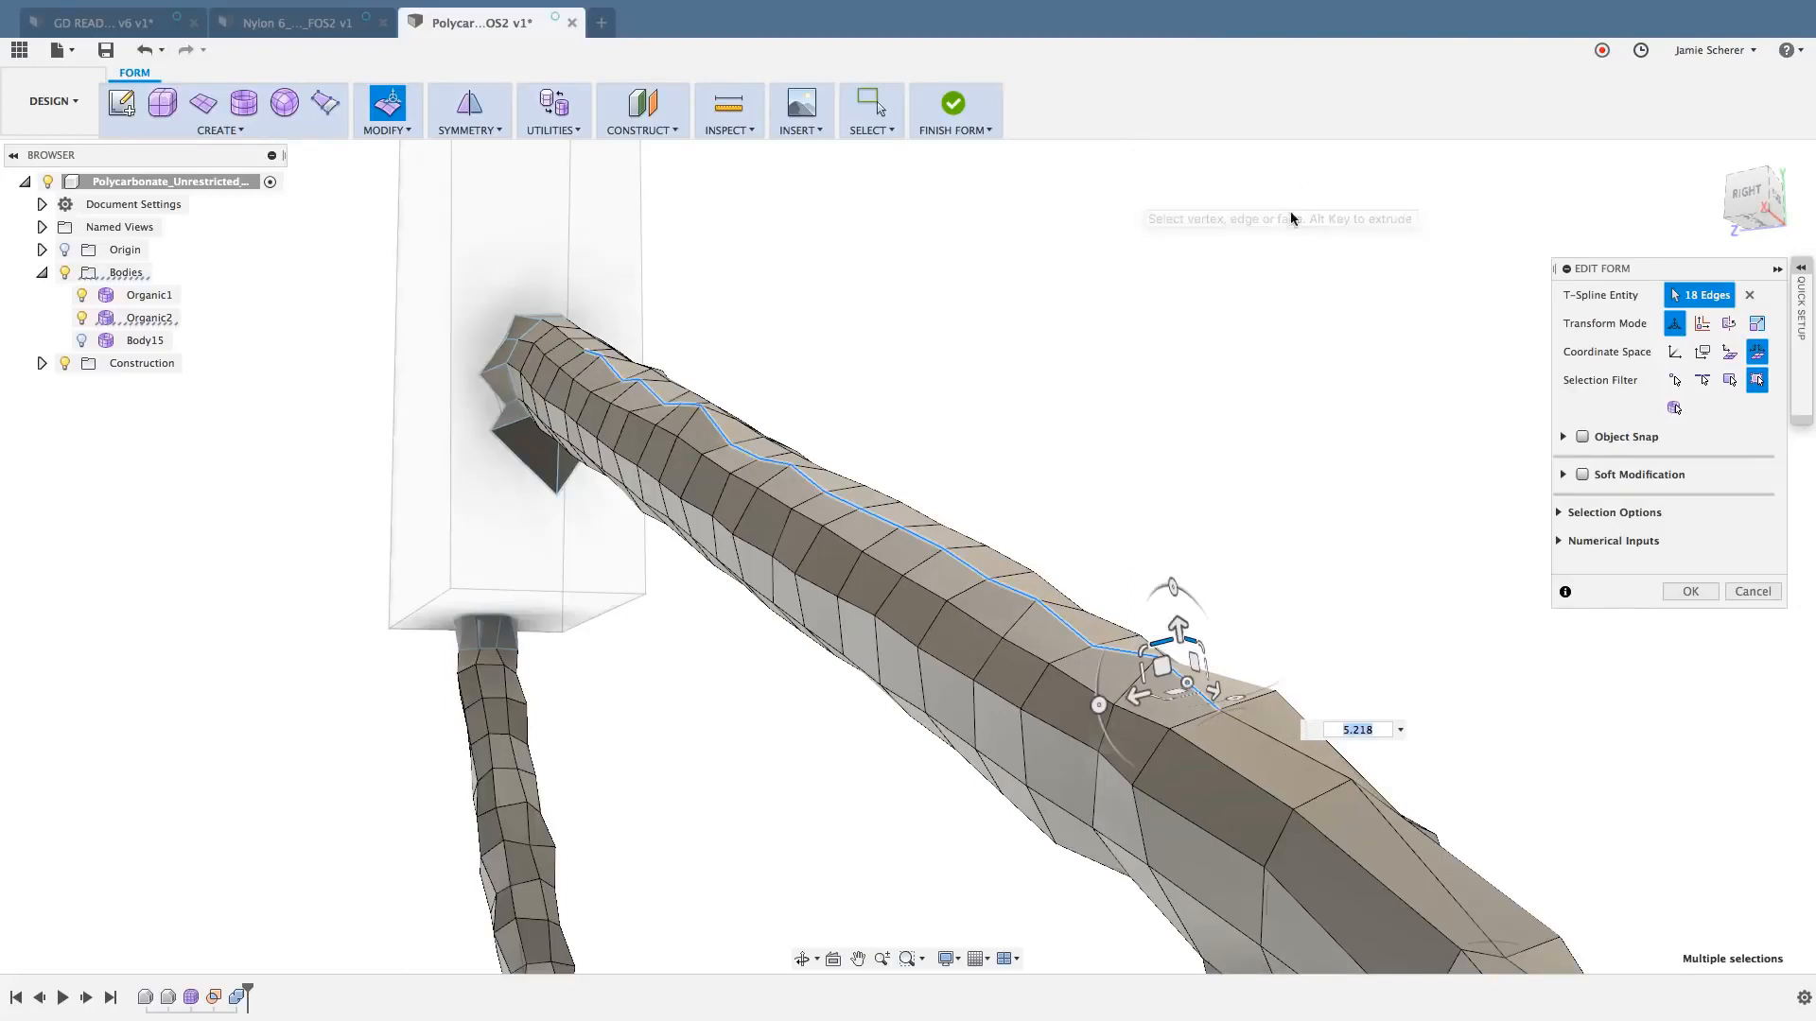
type("0")
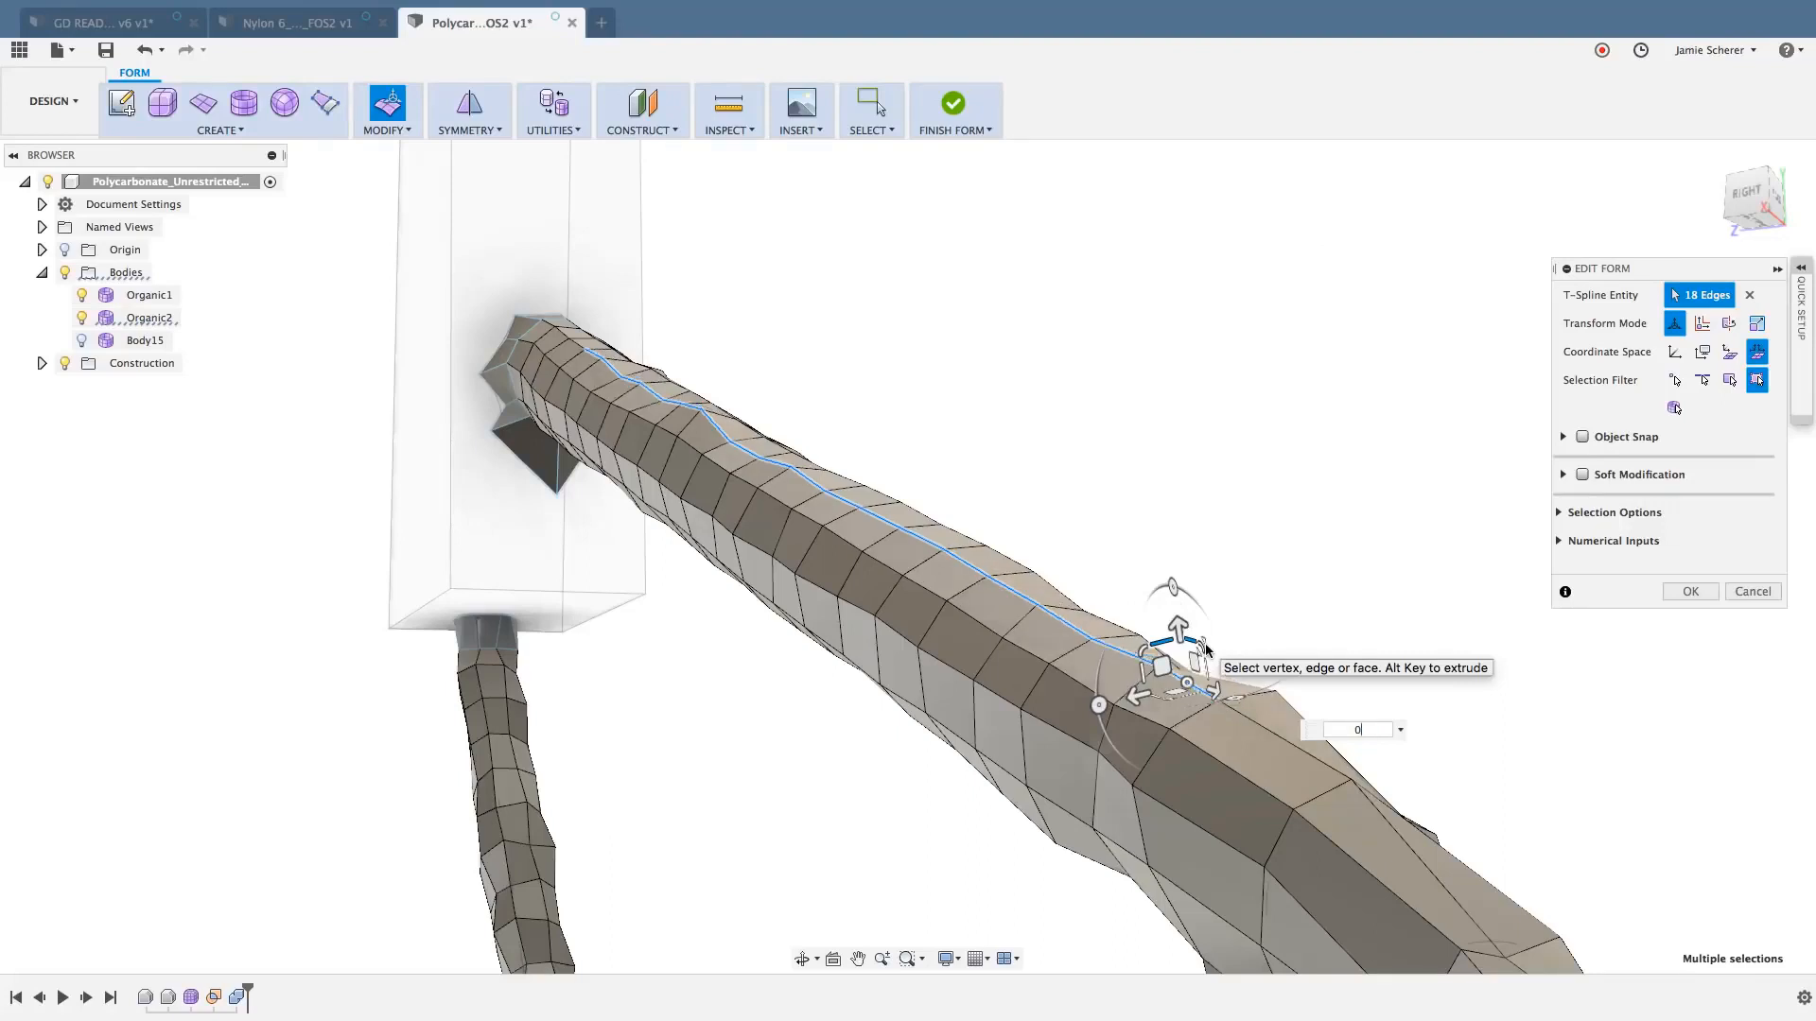
key("Return")
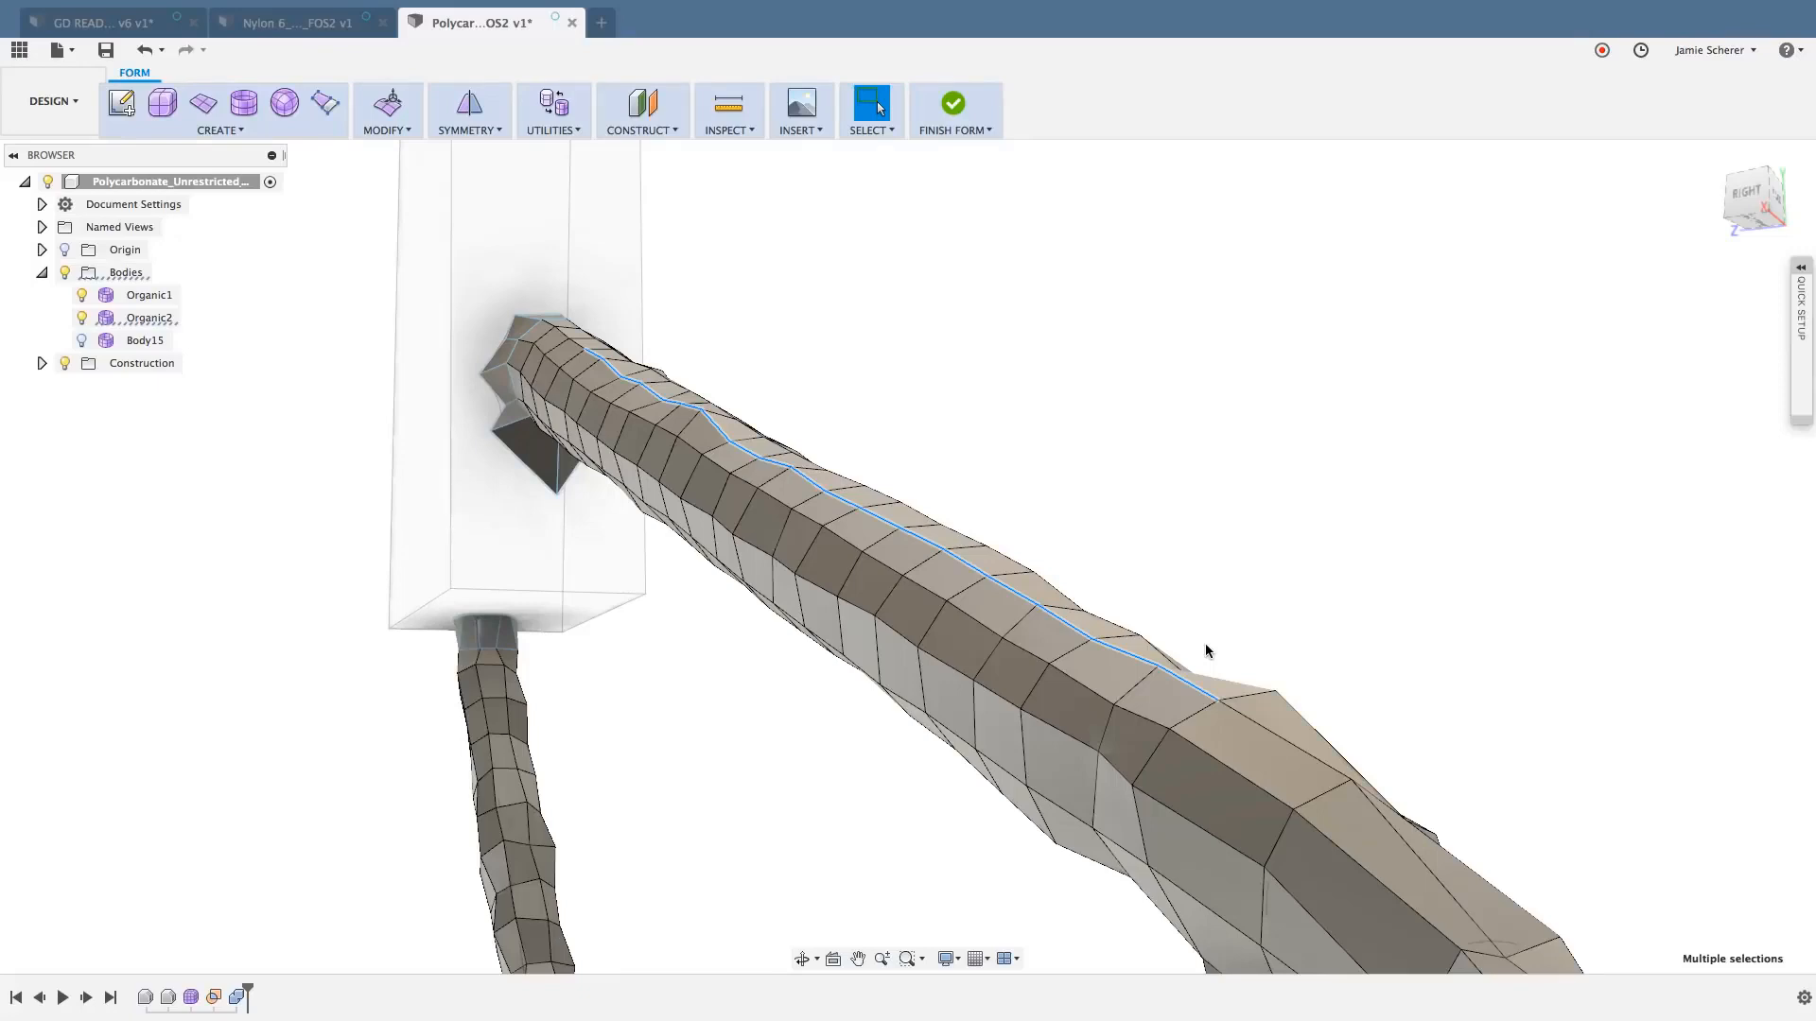
left_click(927, 339)
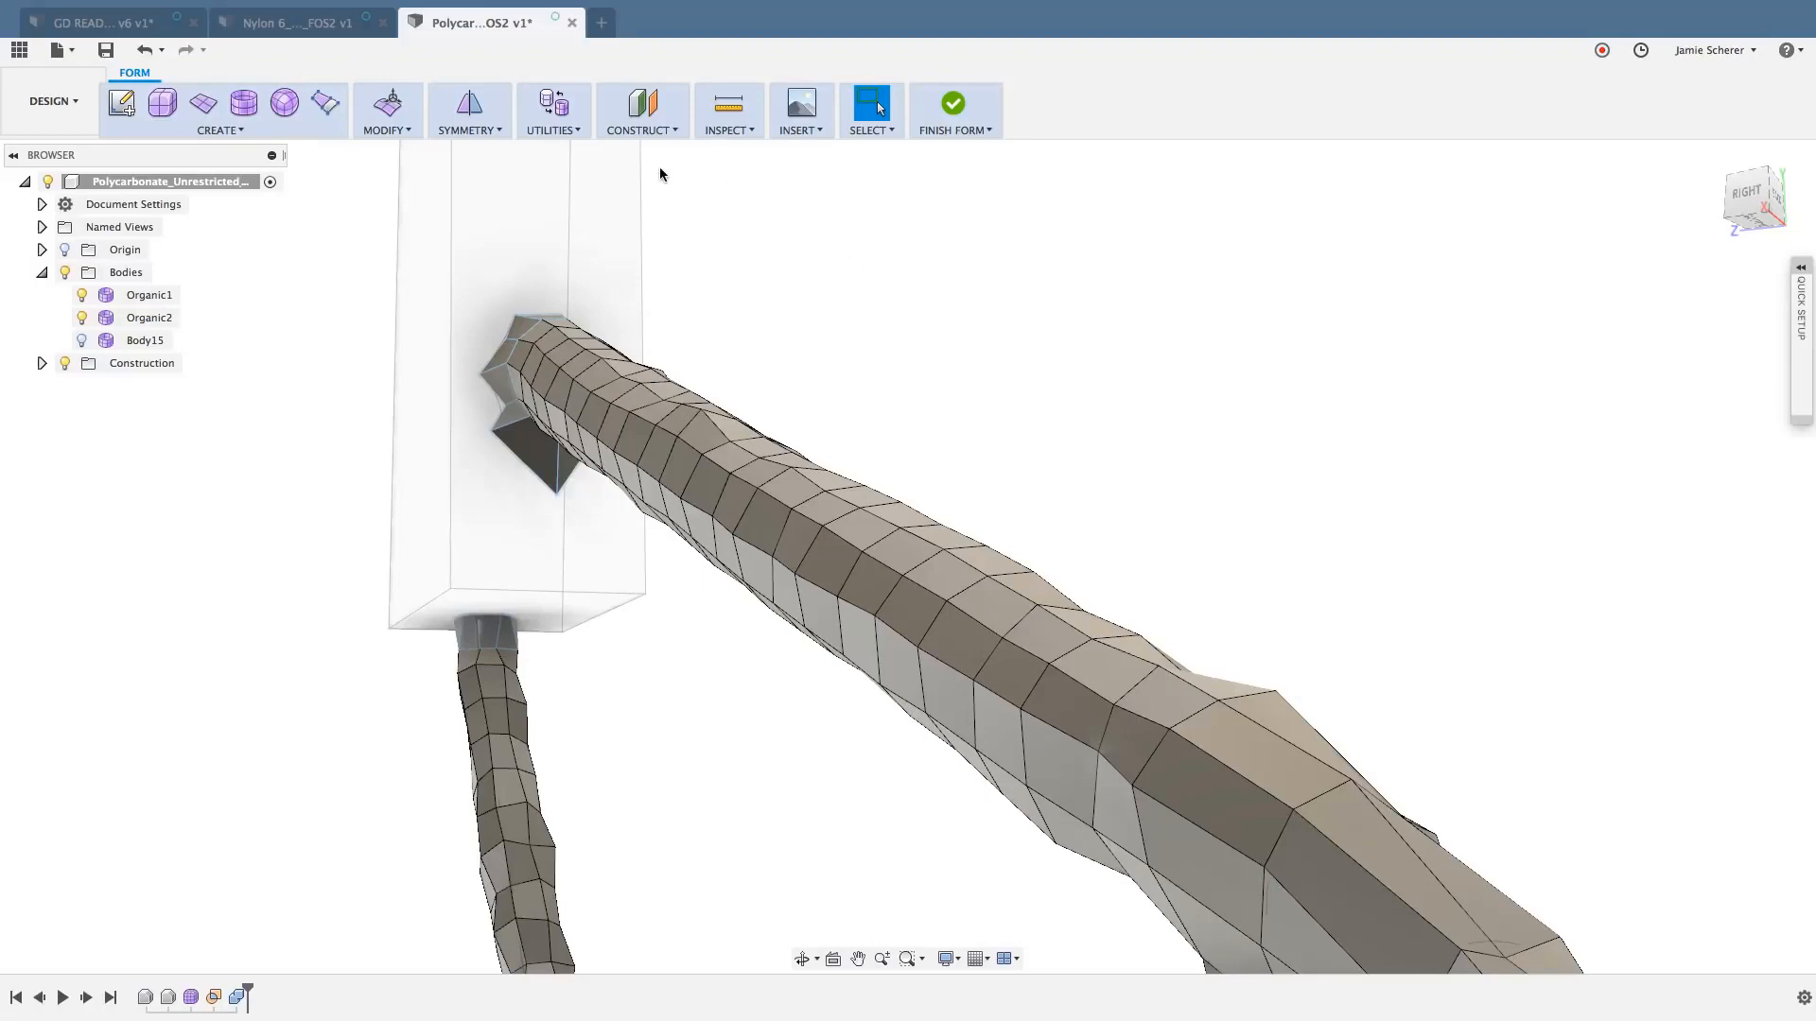
- Construct a plane through three strut vertices: two along its upper lengthwise edge line and one on its lower side
left_click(672, 131)
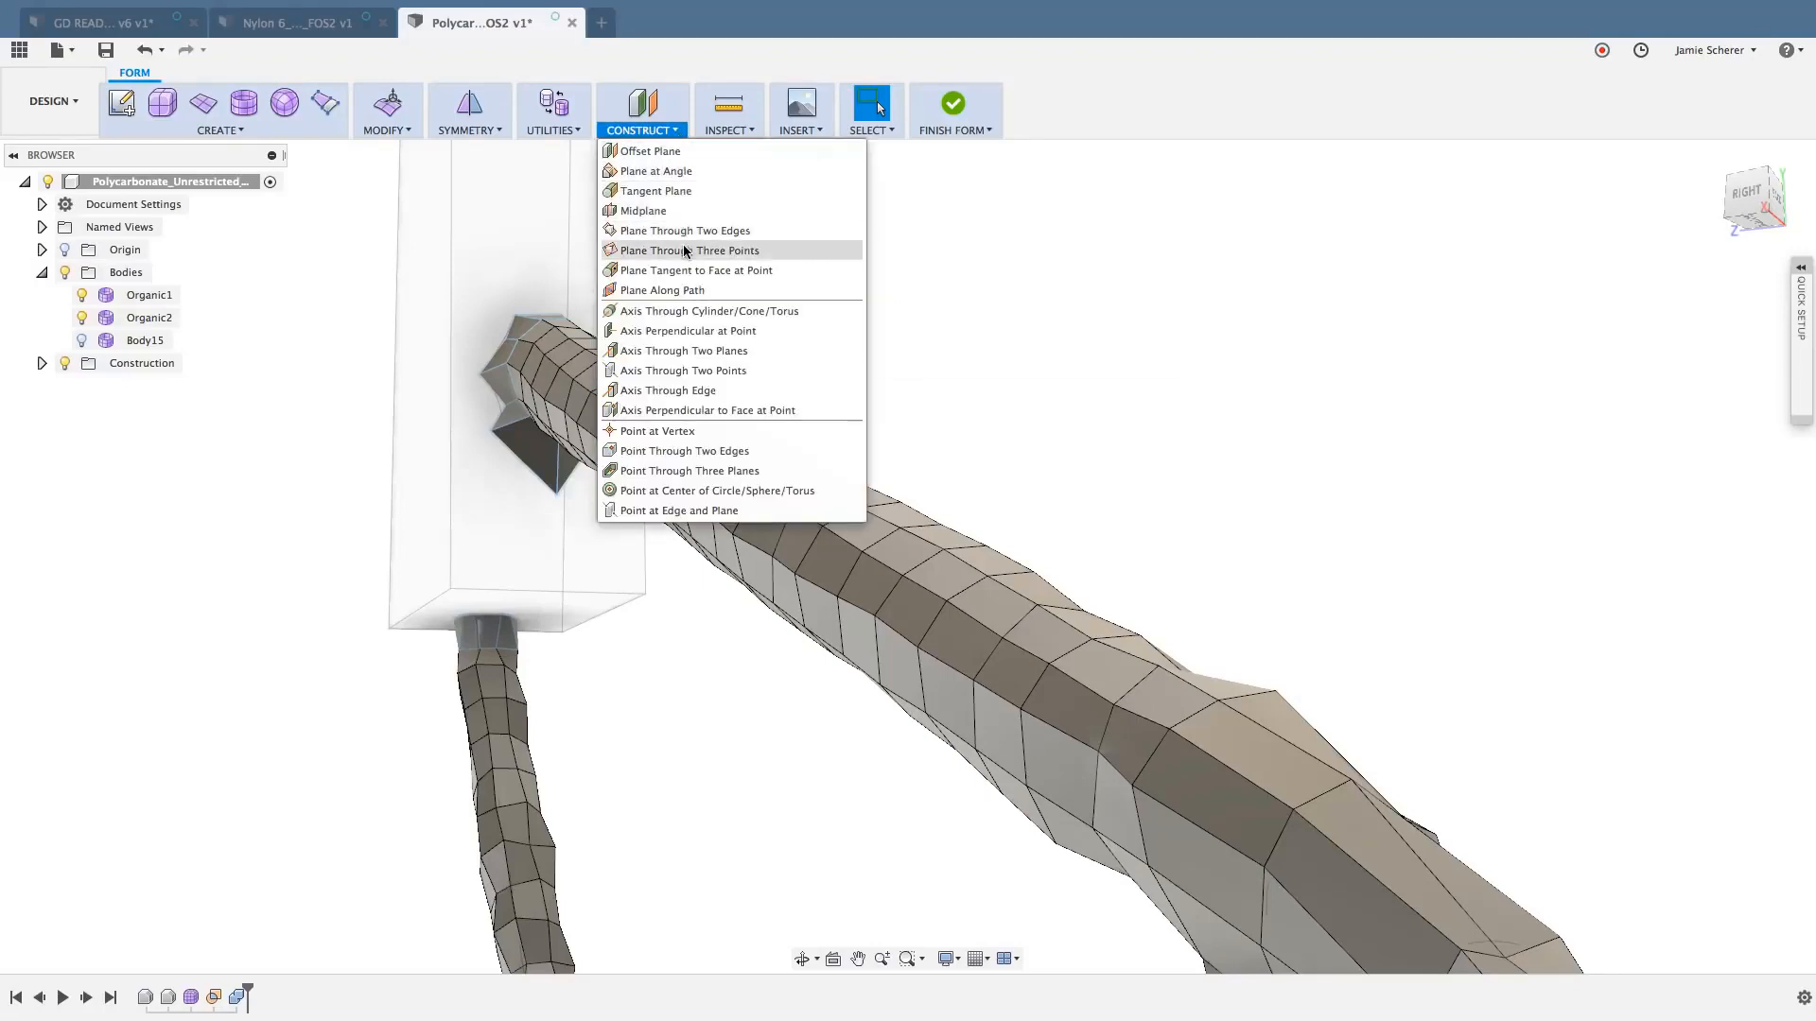
left_click(765, 251)
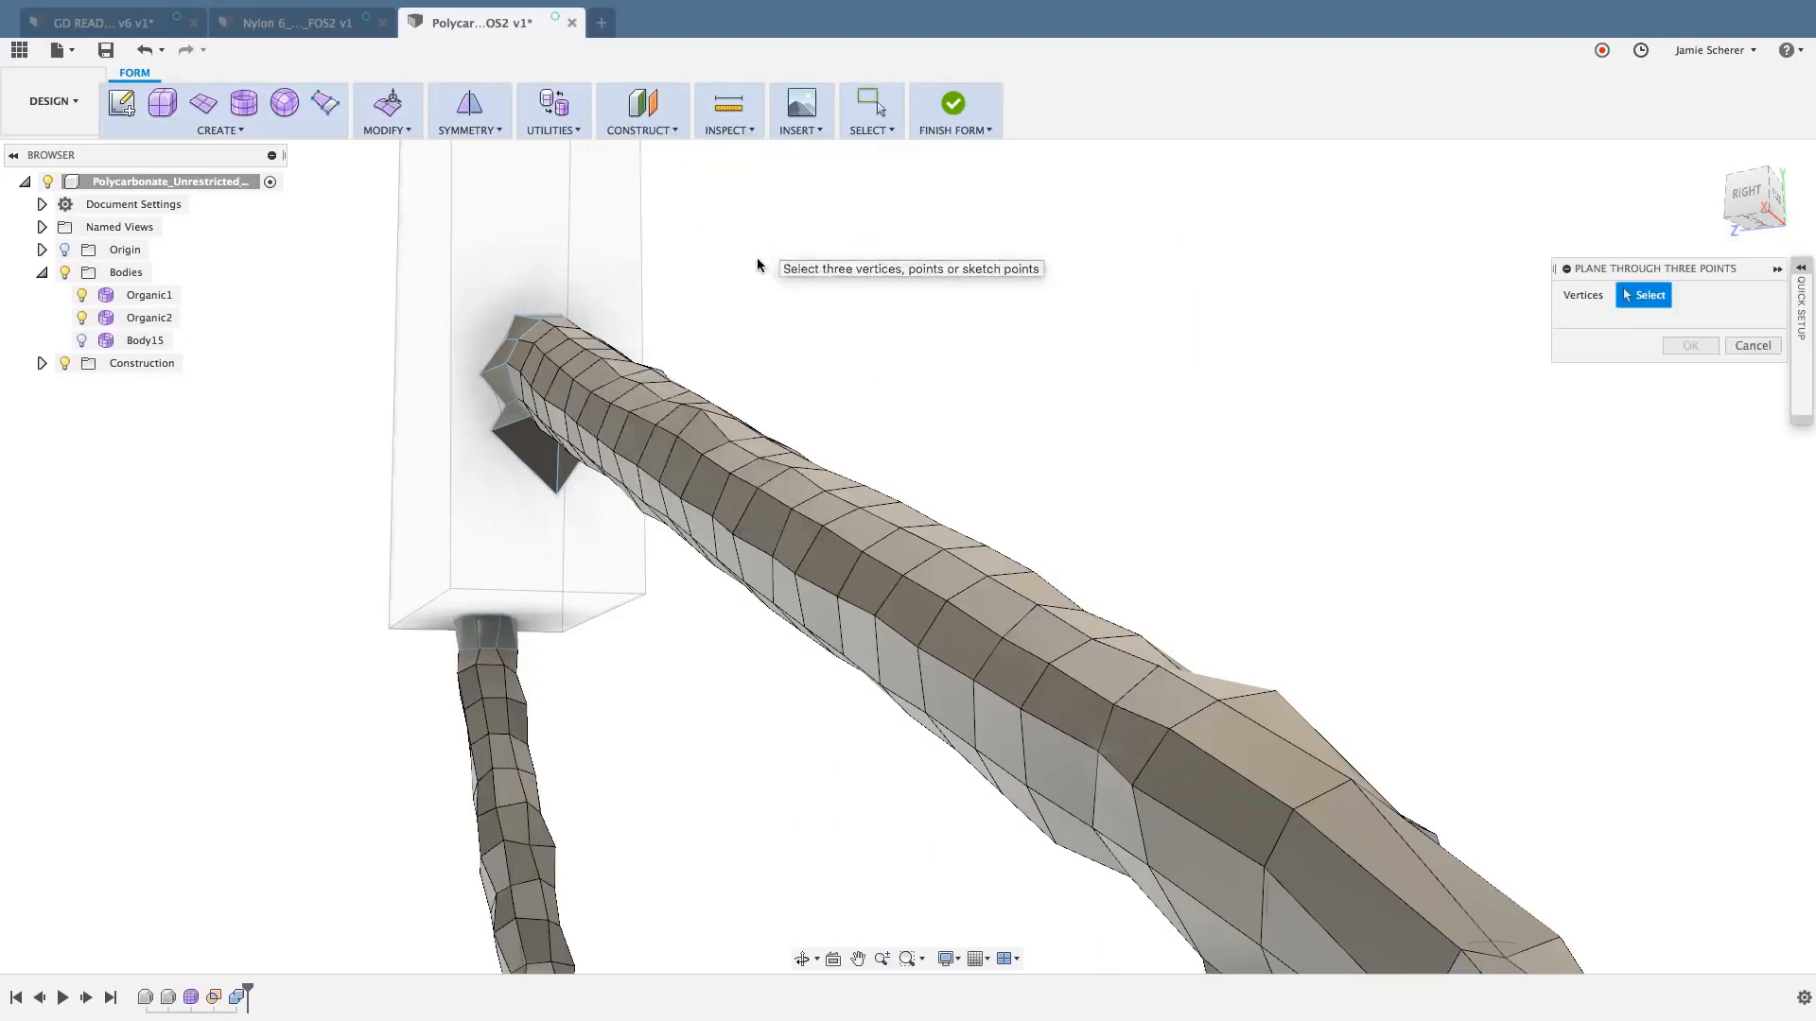
left_click(621, 378)
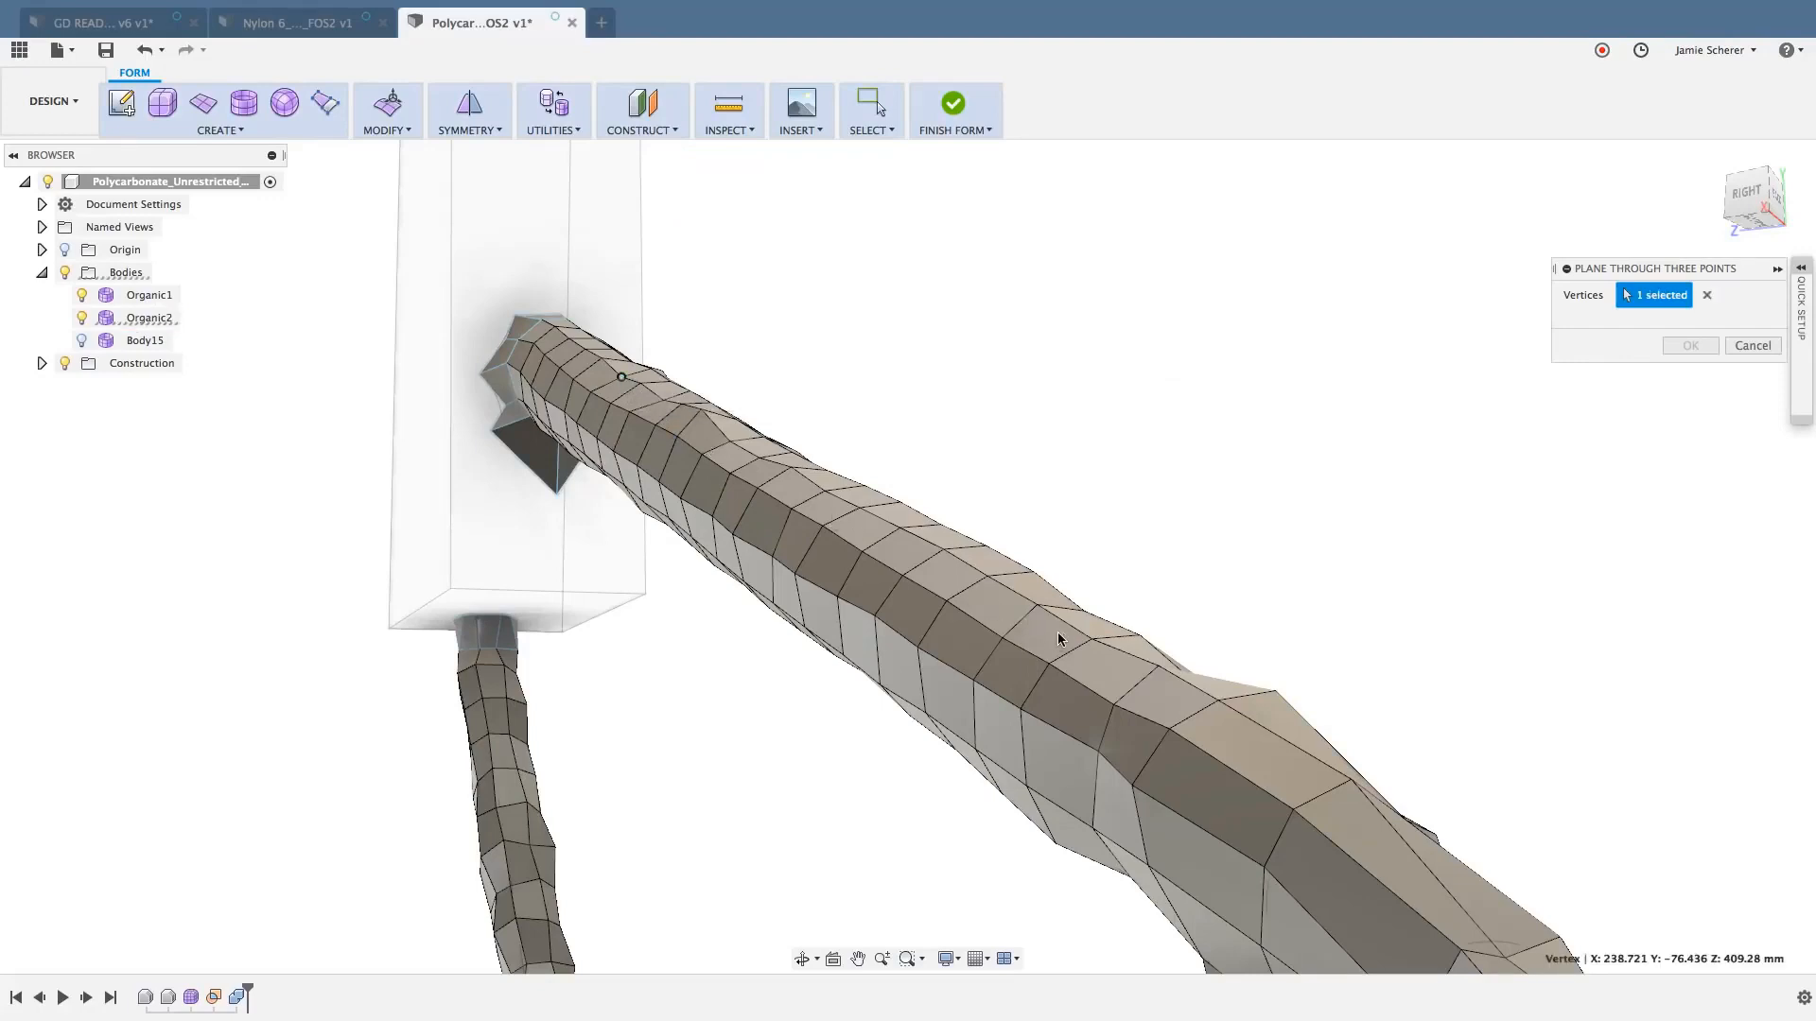
left_click(1092, 641)
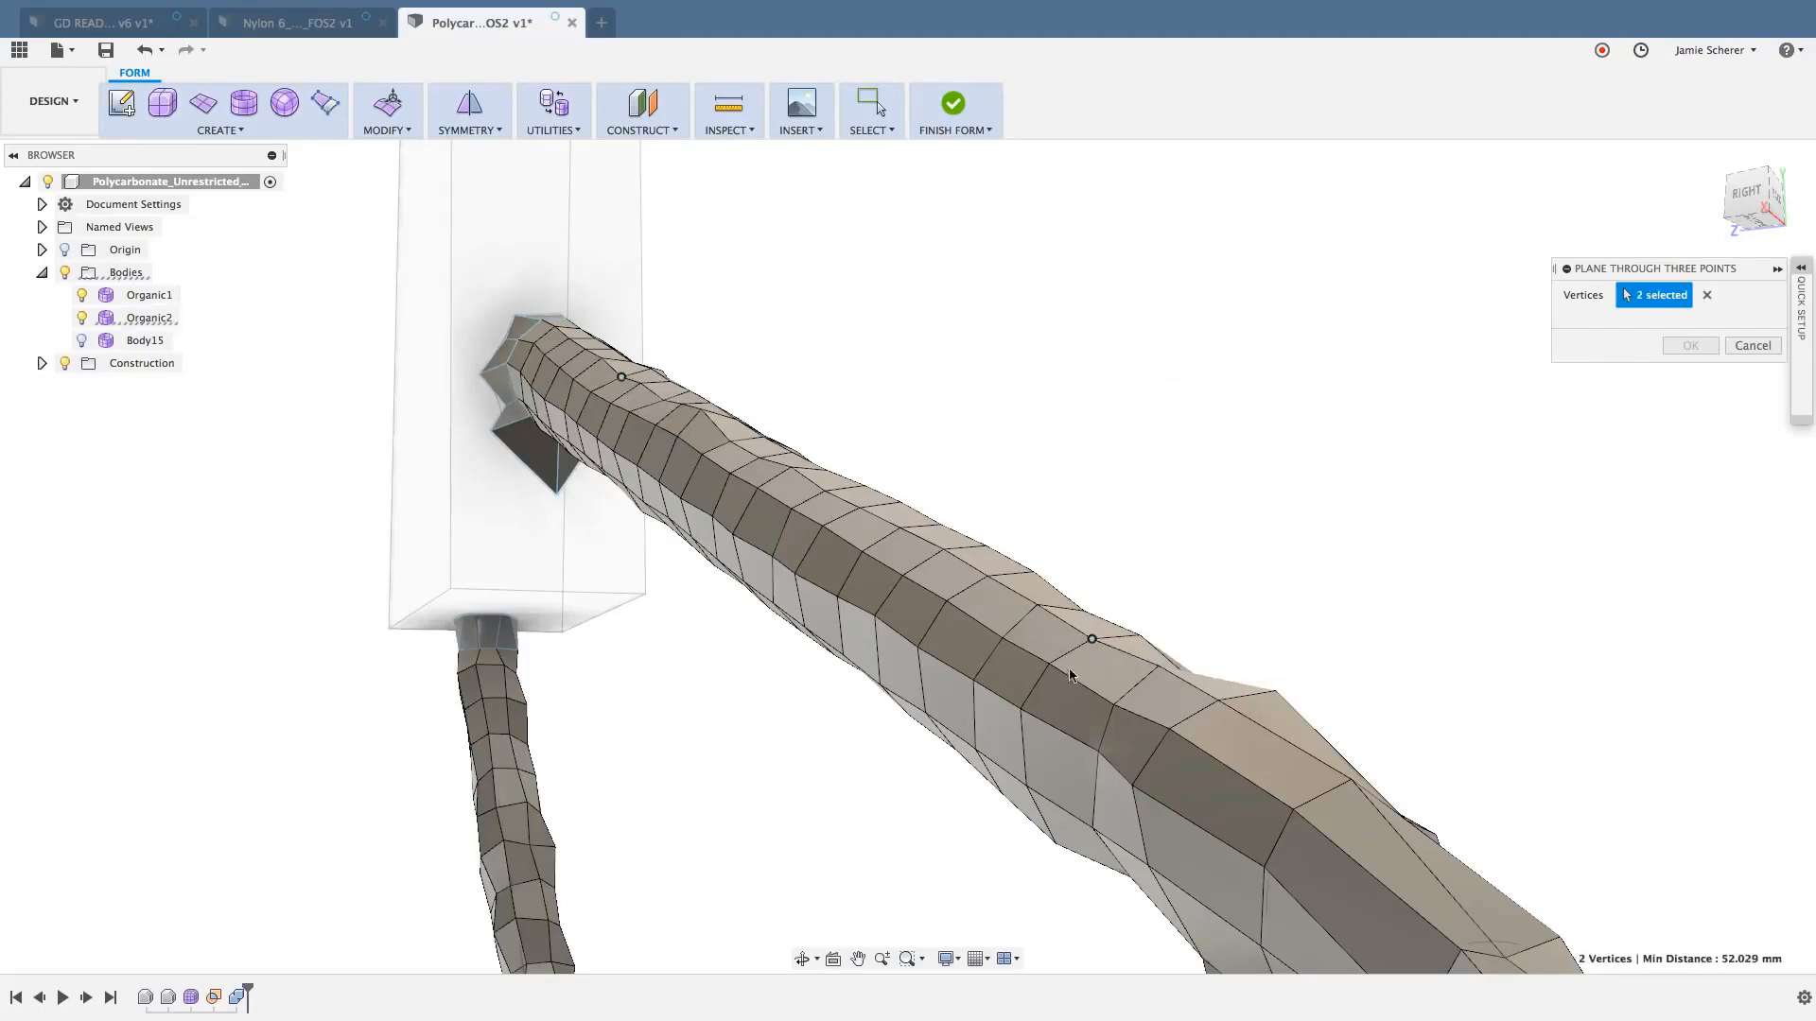
middle_click_drag(882, 774, 927, 711, "shift")
left_click(984, 792)
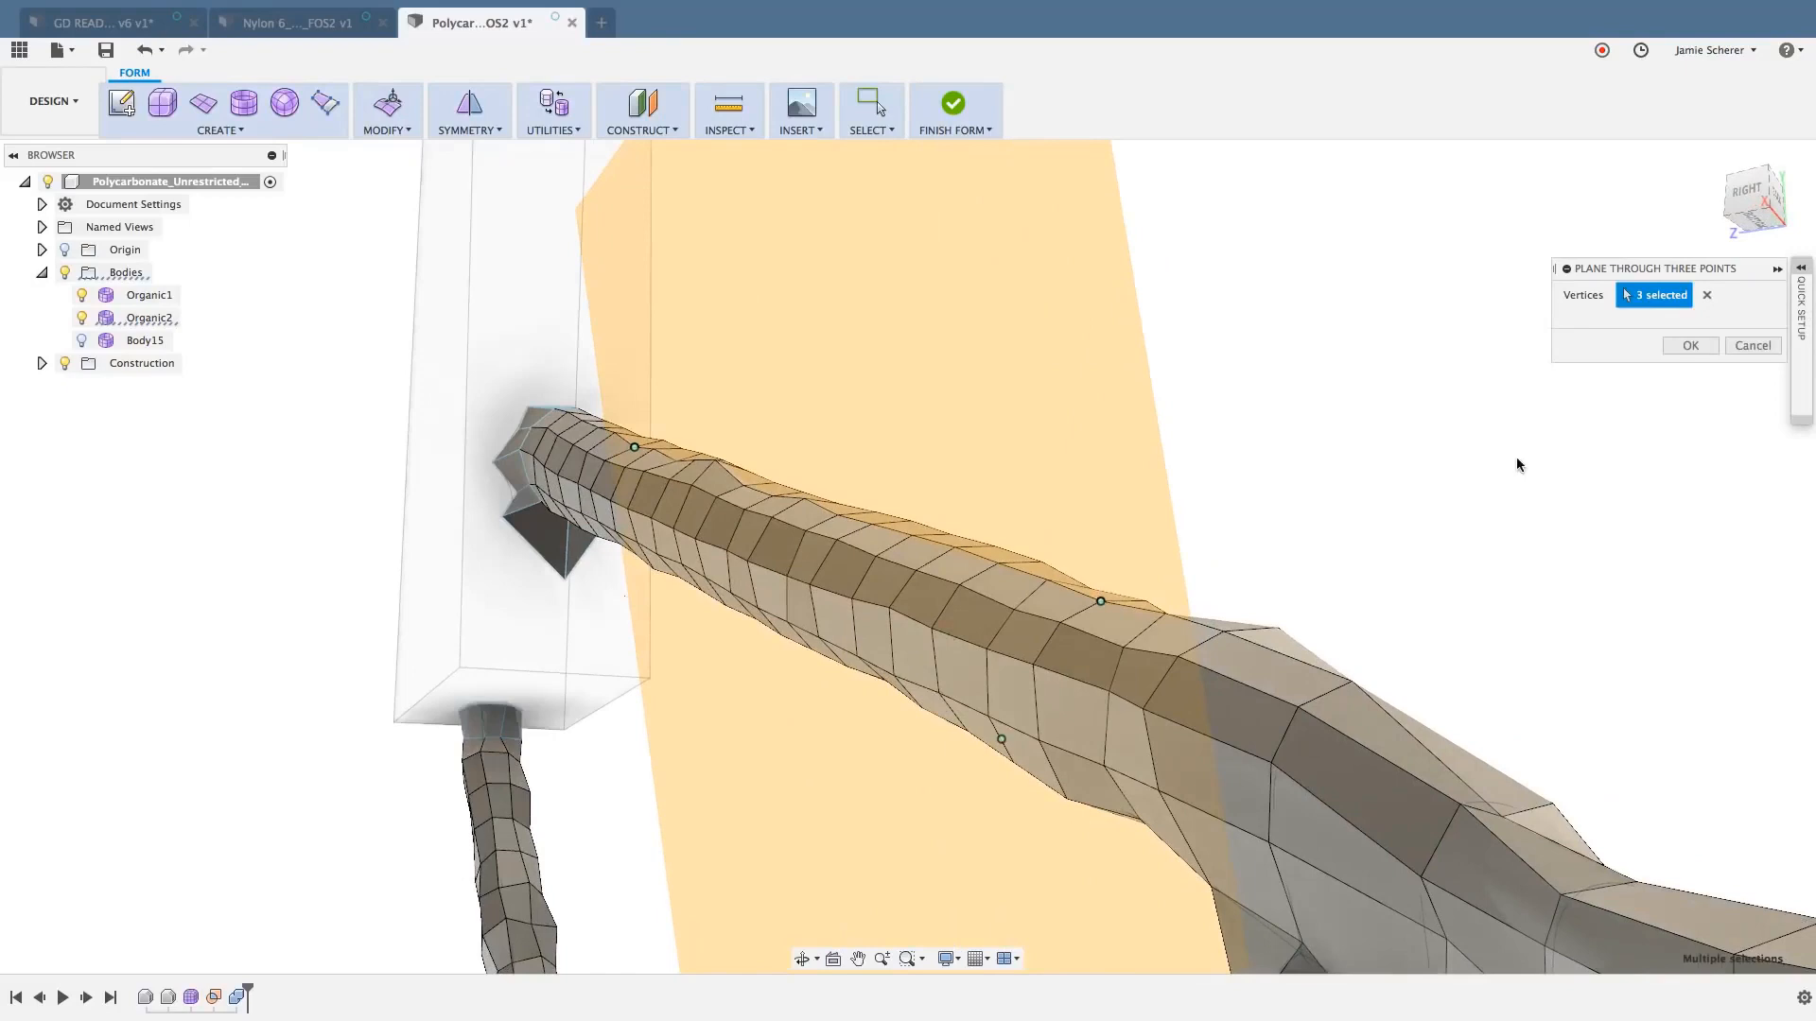
left_click(1690, 345)
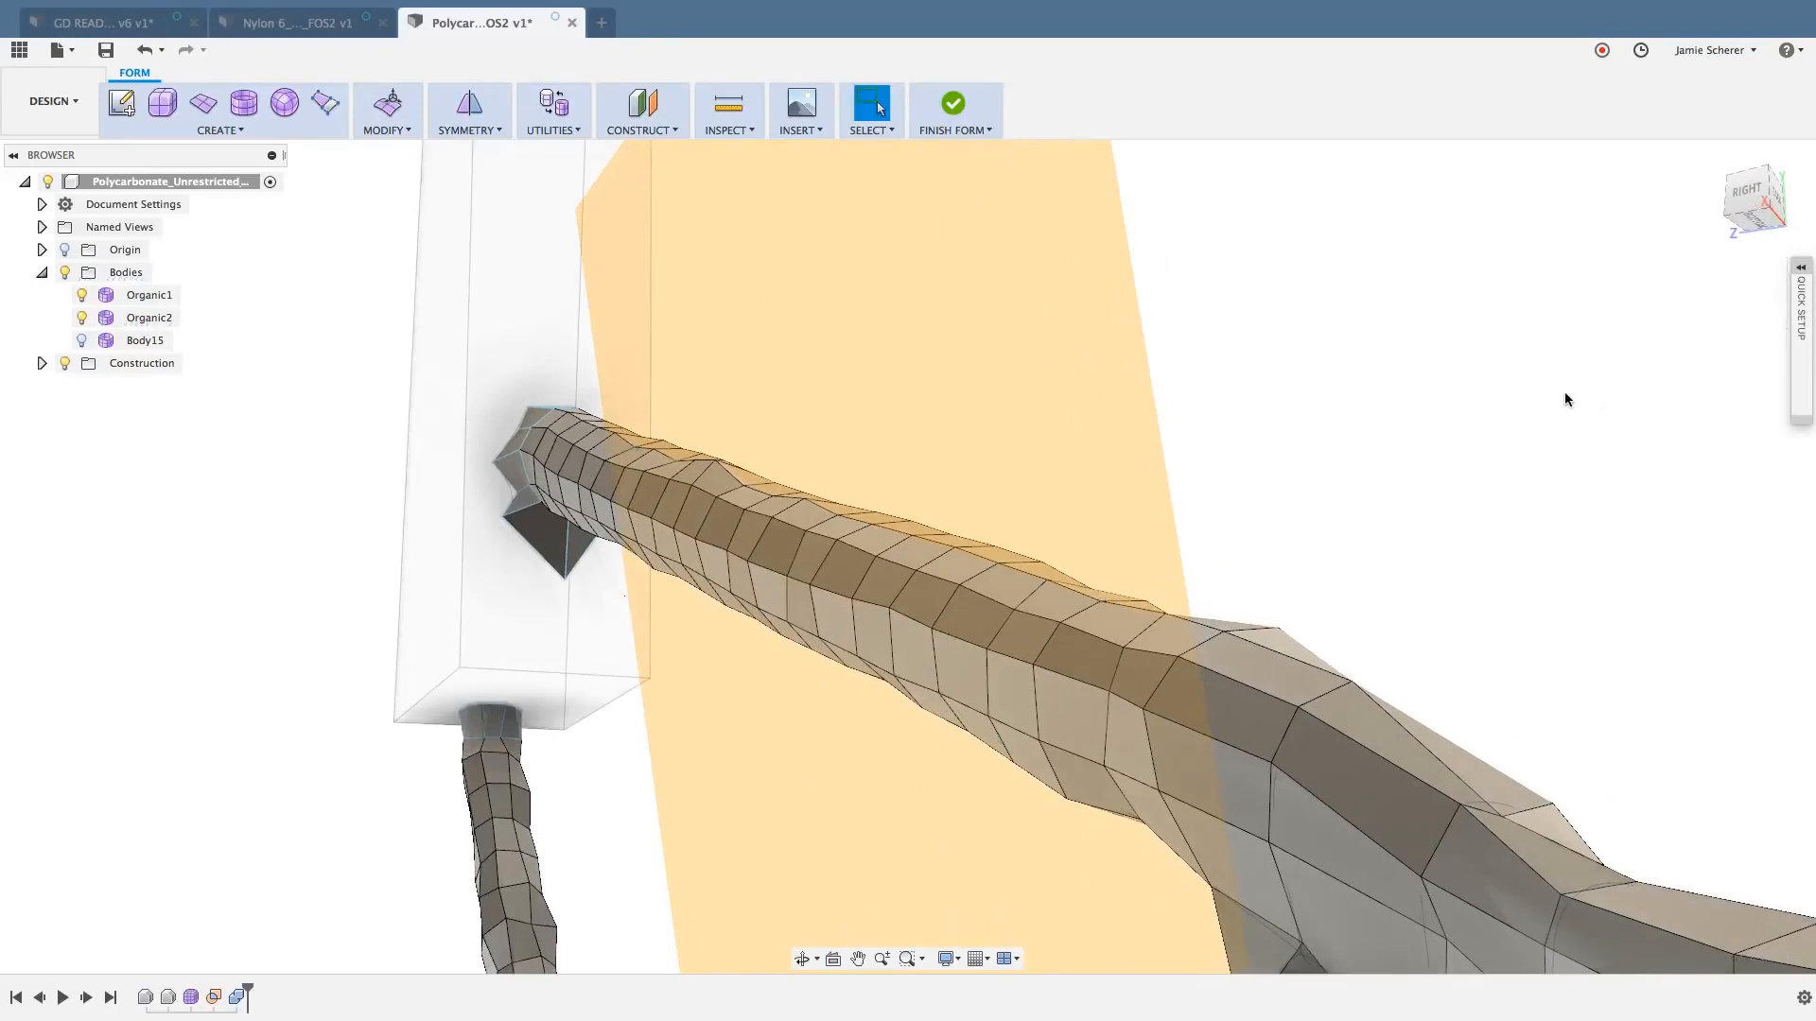
- Construct a second plane crossing the first through three vertices: two along one side of the upper strut and one on the opposite side
scroll(1461, 407, "down", 2)
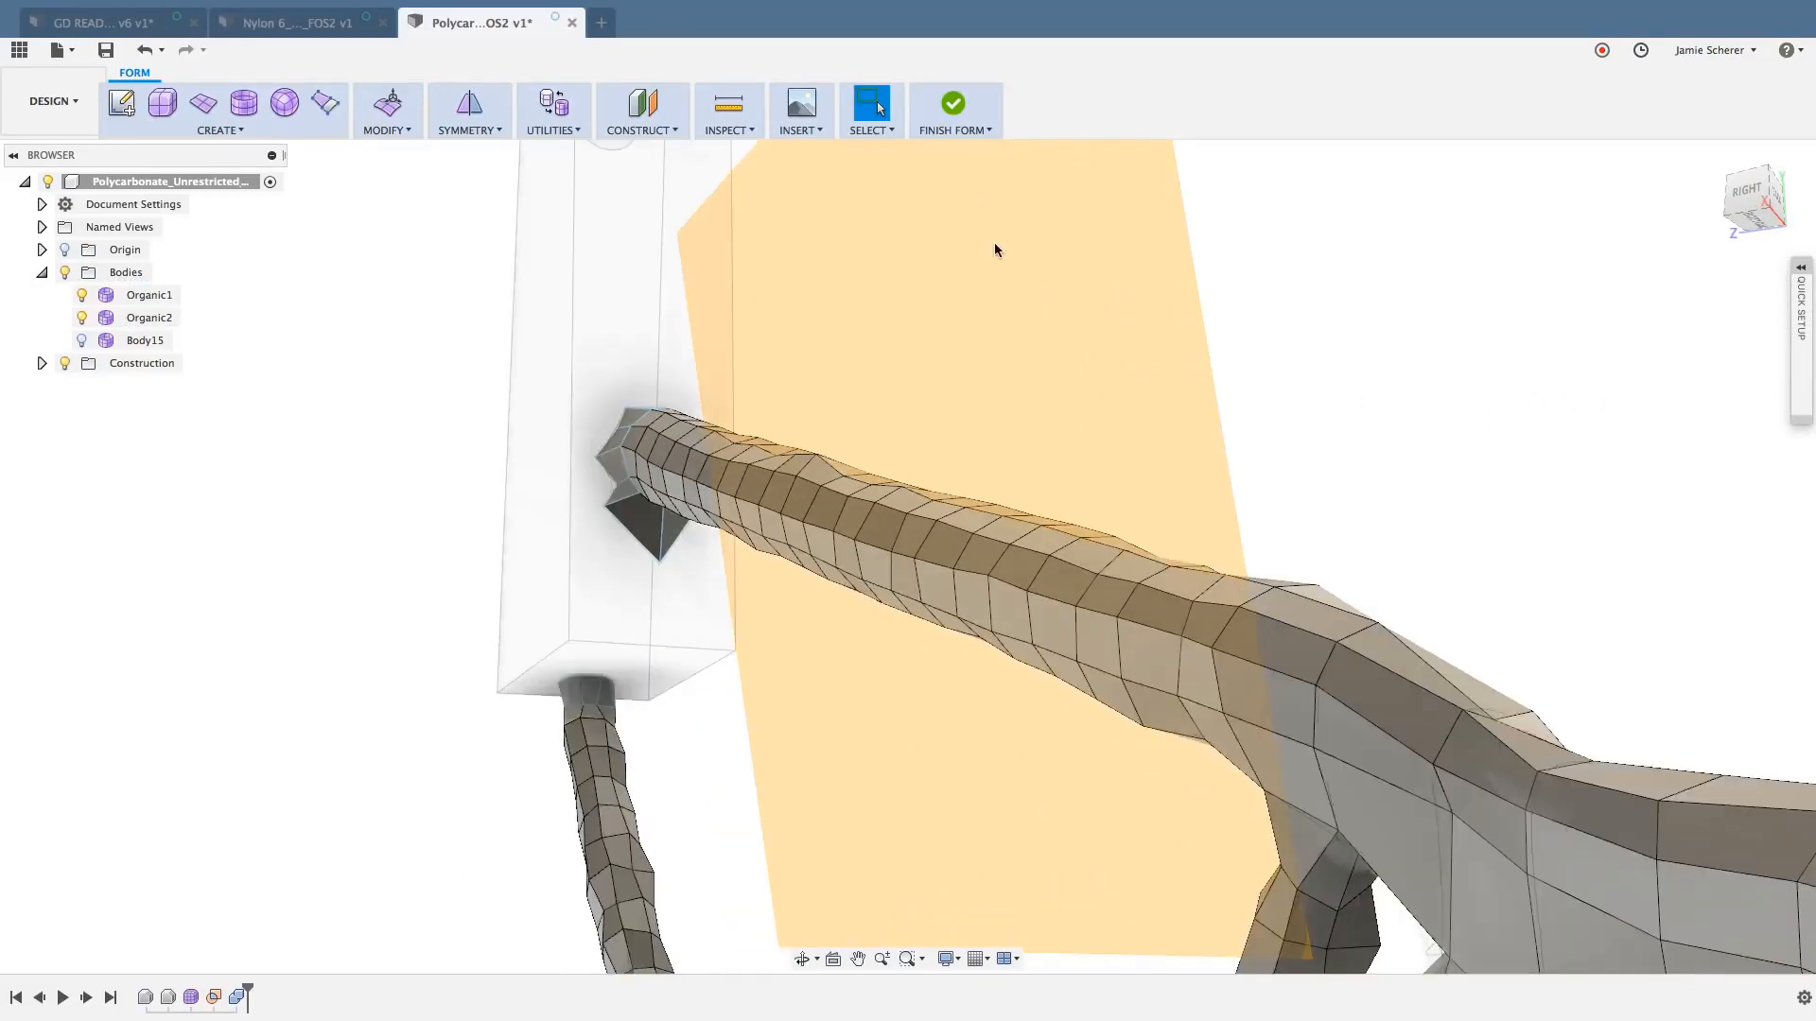
left_click(677, 131)
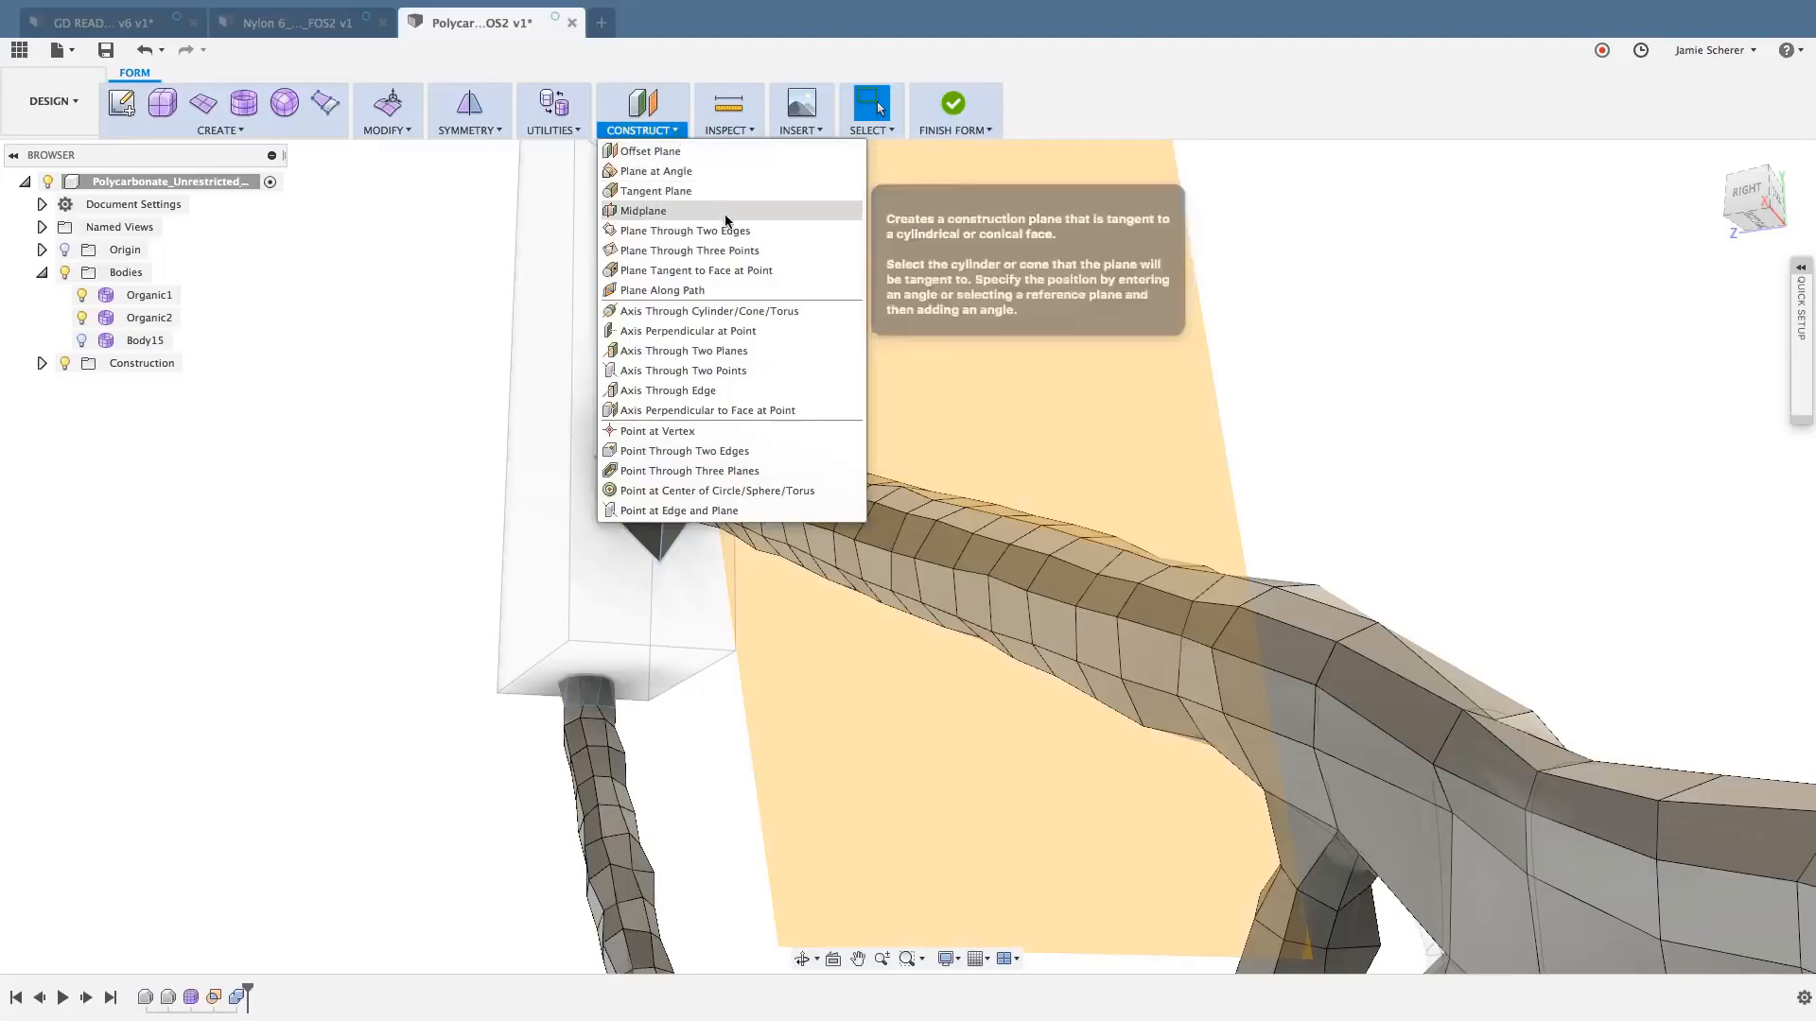
left_click(747, 259)
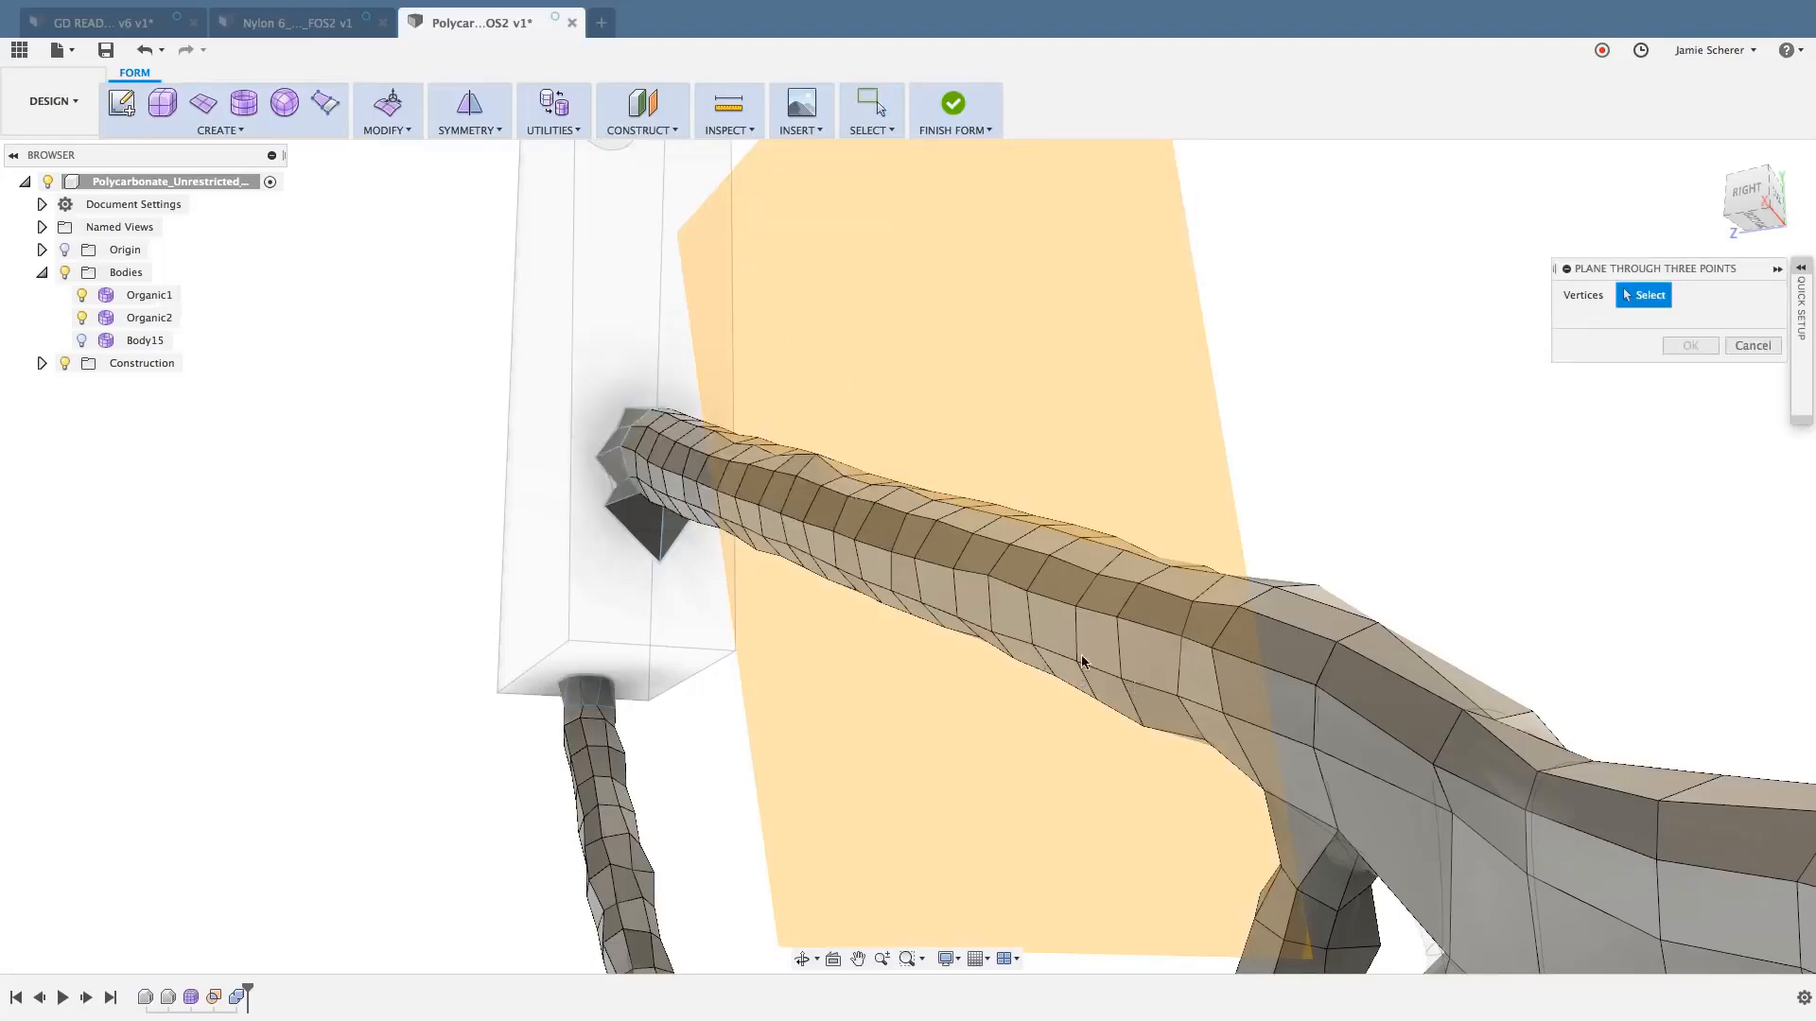
scroll(1064, 639, "up", 3)
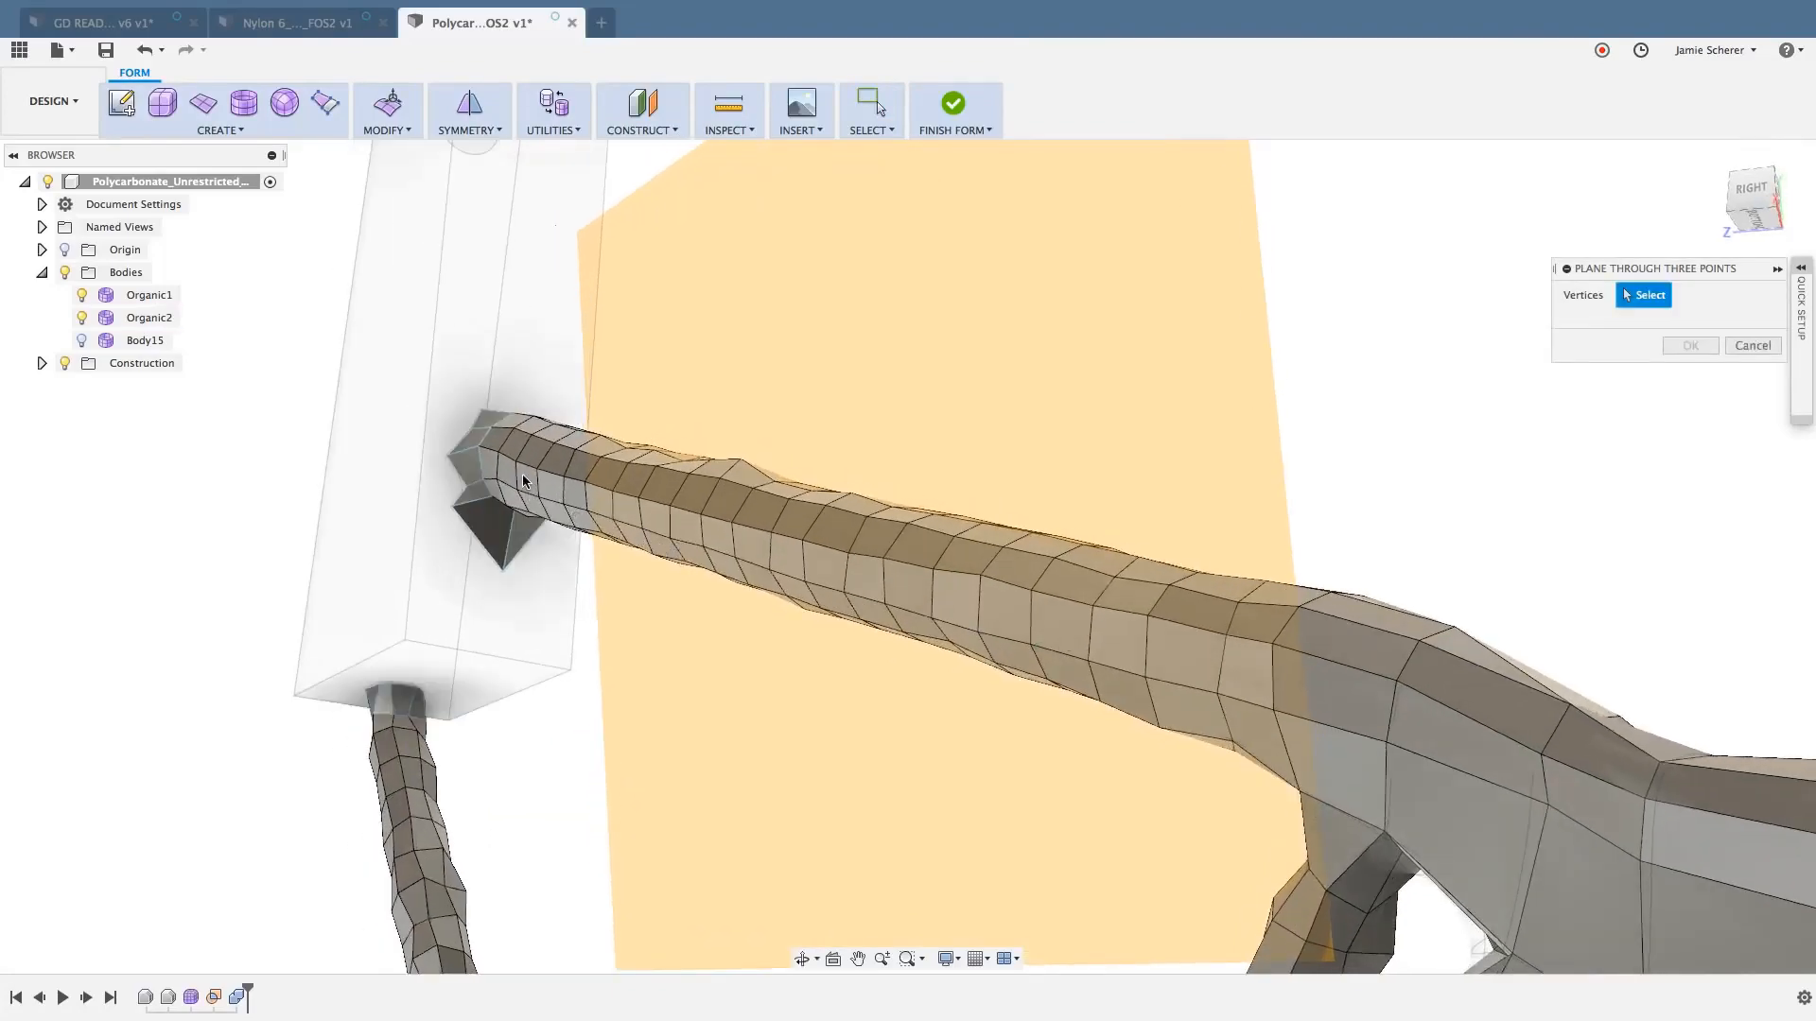
left_click(517, 464)
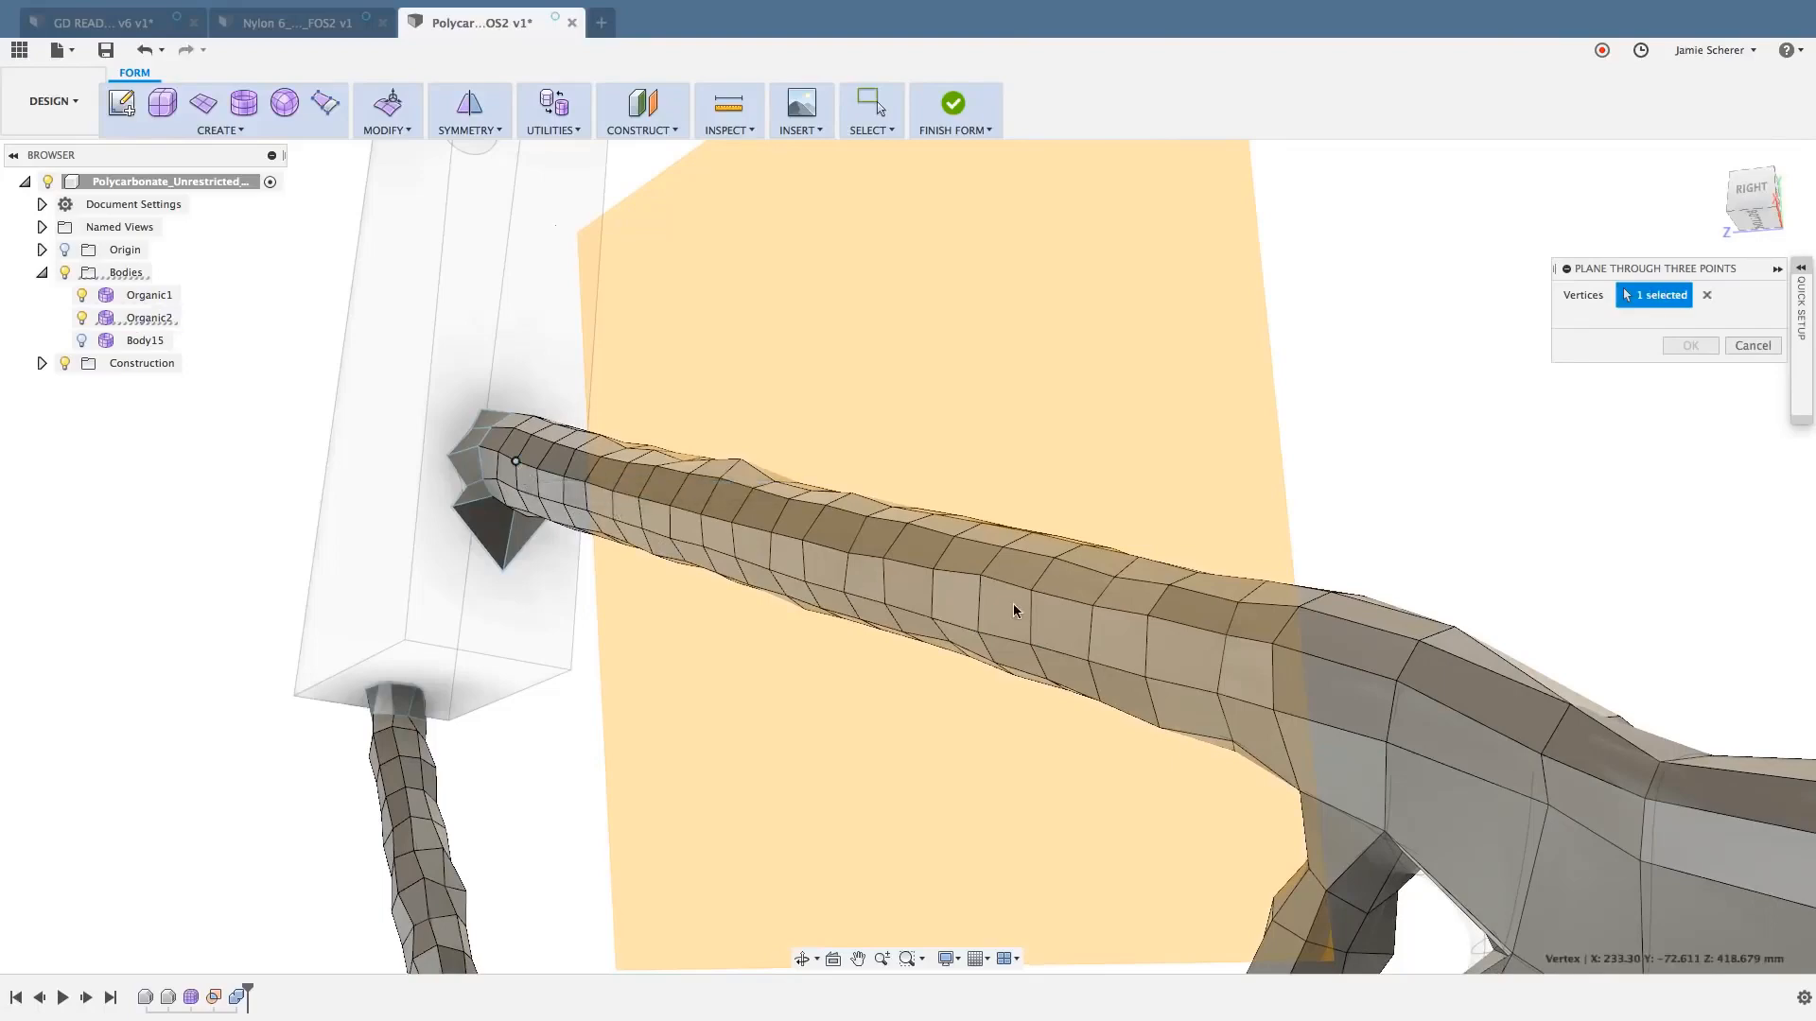
left_click(1227, 636)
middle_click_drag(1192, 675, 1282, 539, "shift")
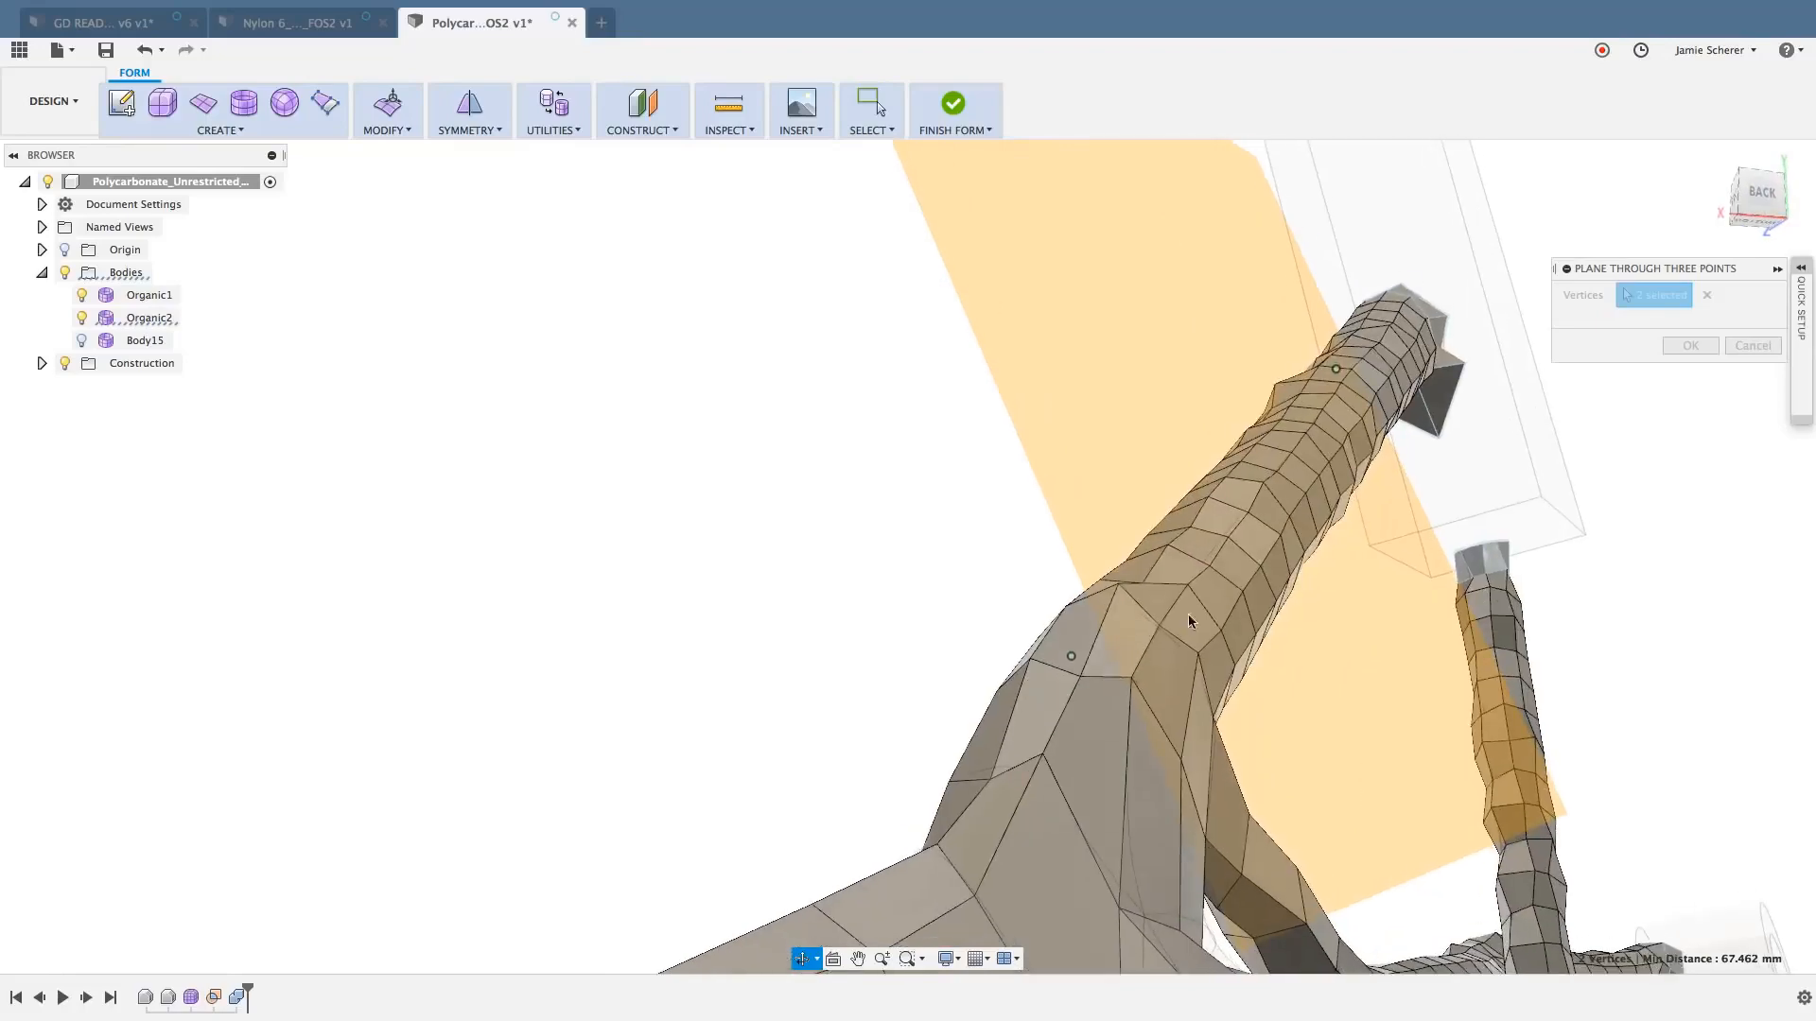
left_click(1282, 537)
middle_click_drag(1282, 537, 1307, 526, "shift")
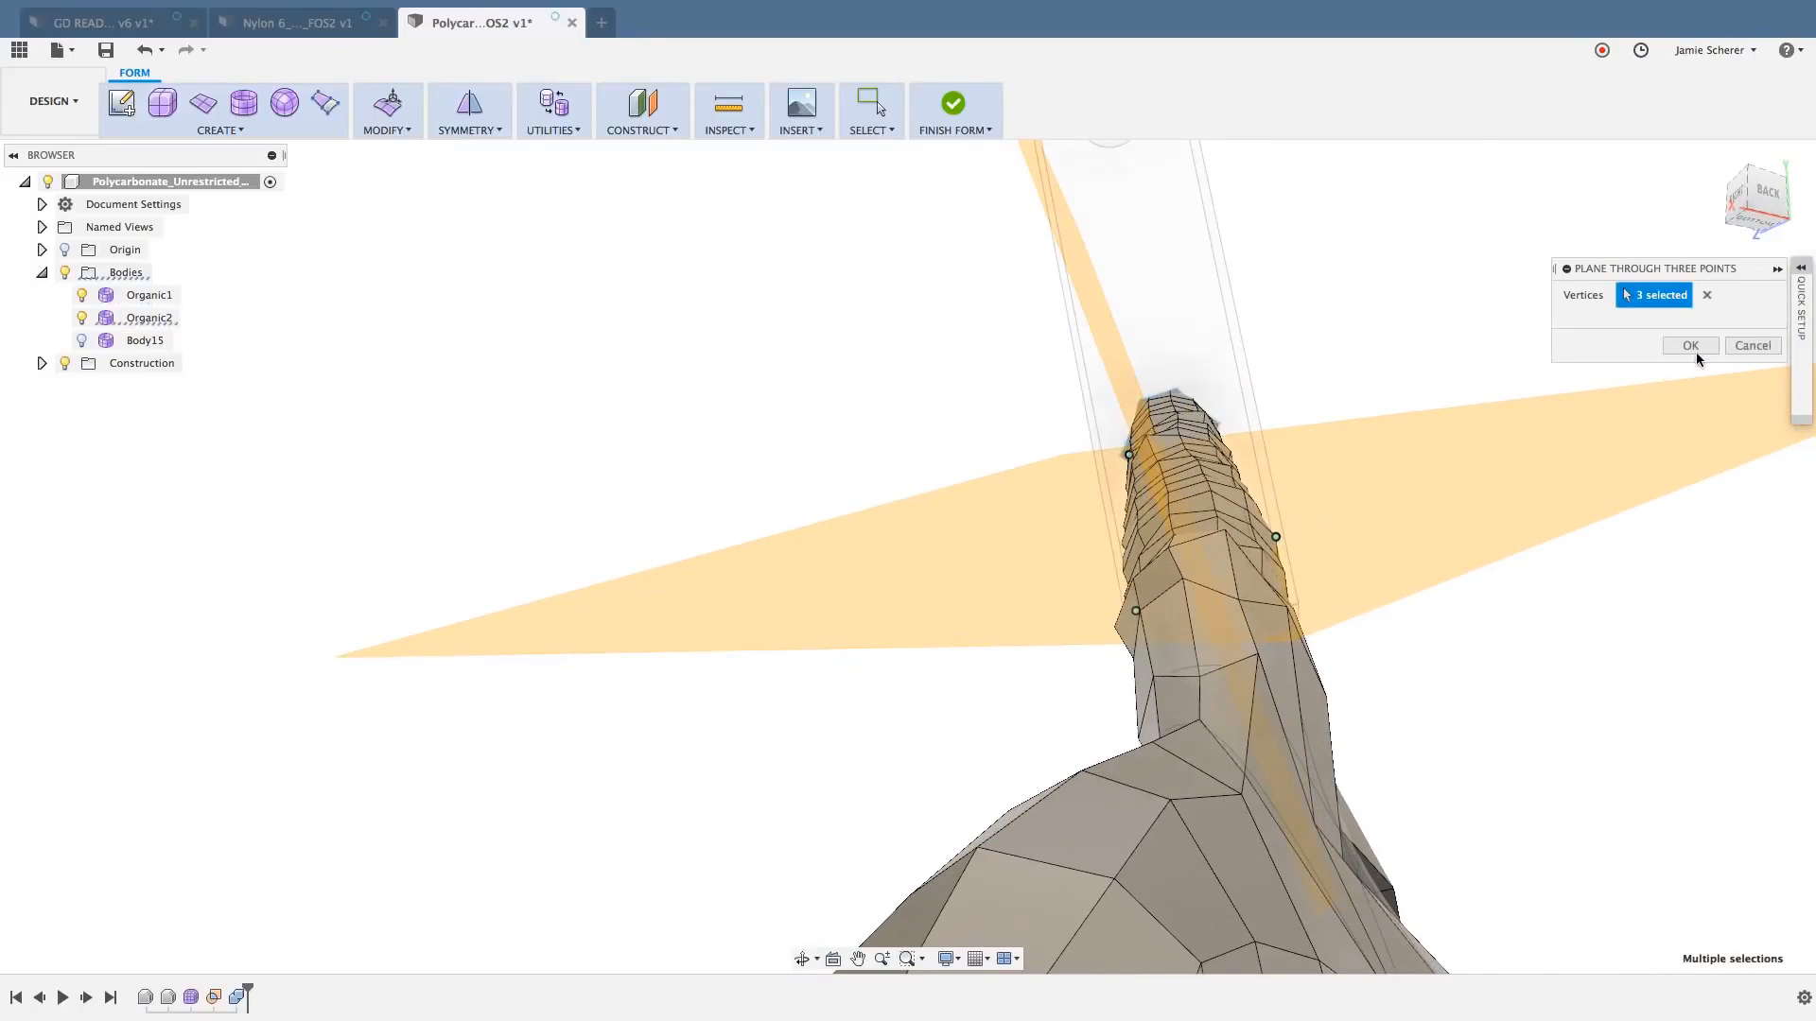
left_click(1691, 346)
middle_click_drag(1354, 468, 1386, 471, "shift")
middle_click_drag(1536, 287, 1538, 339)
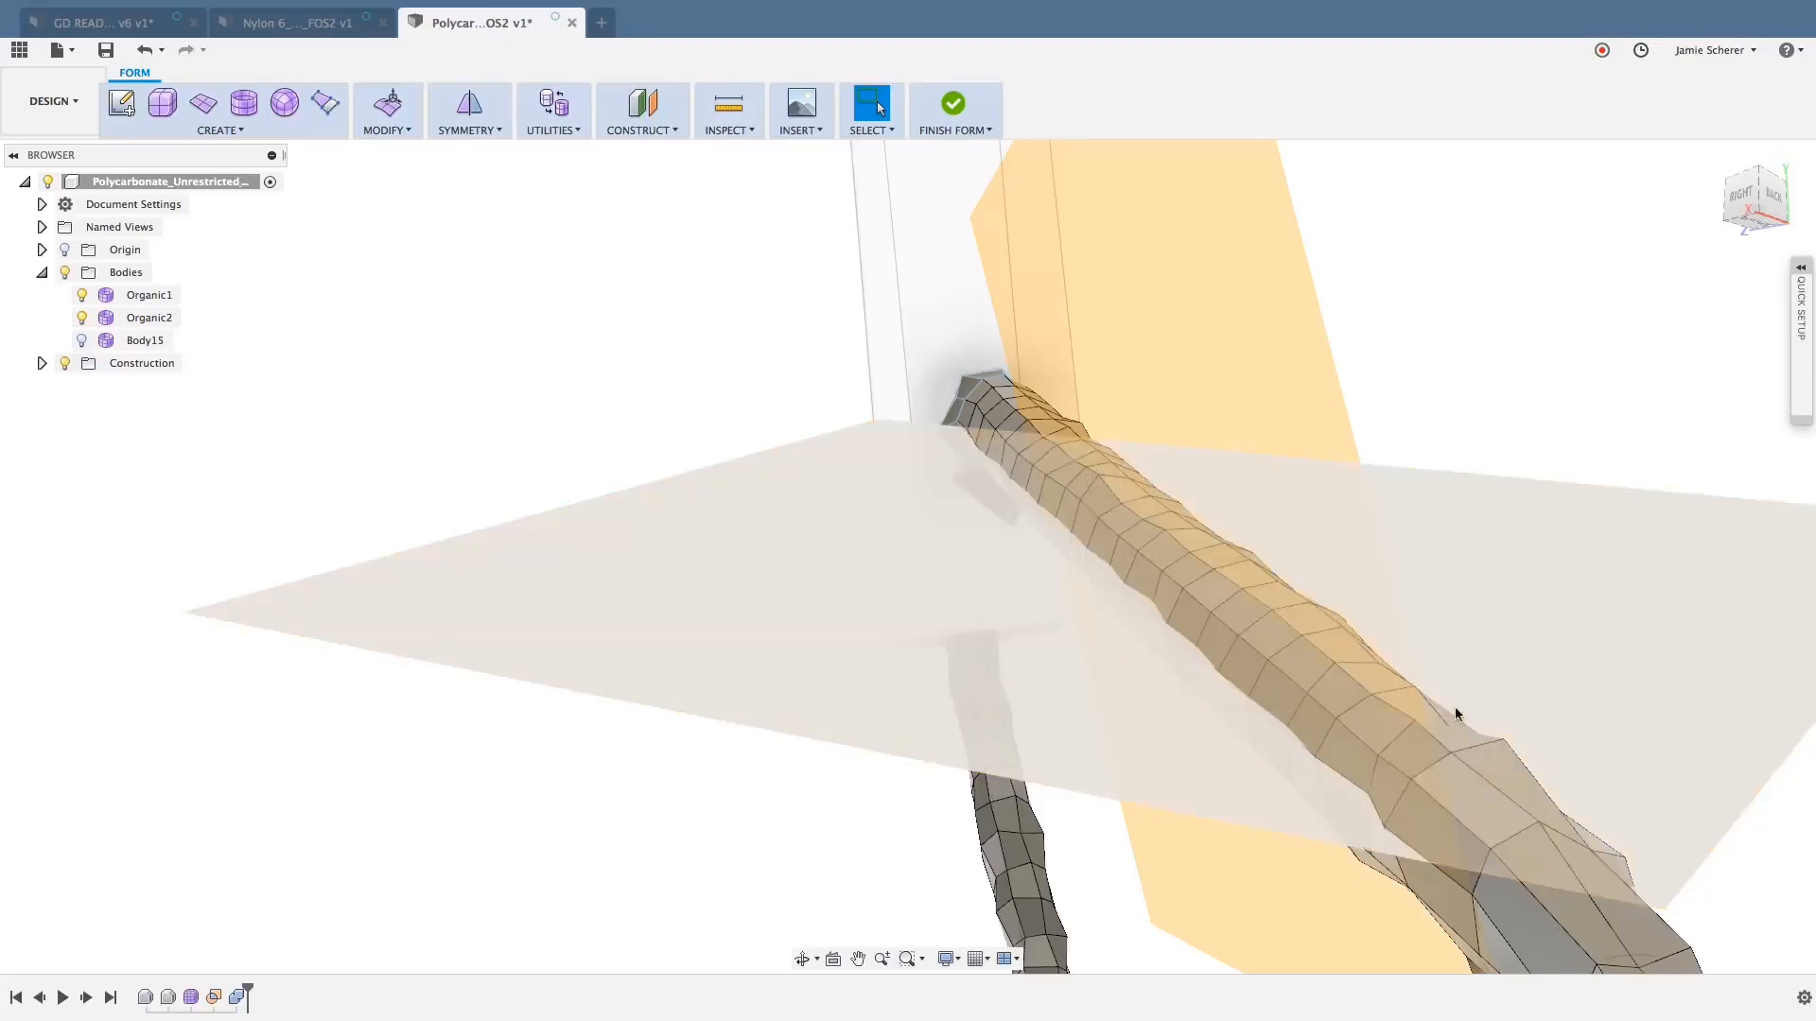
- Select the lengthwise edge run along the upper strut where the first construction plane passes through it
left_click(1414, 723)
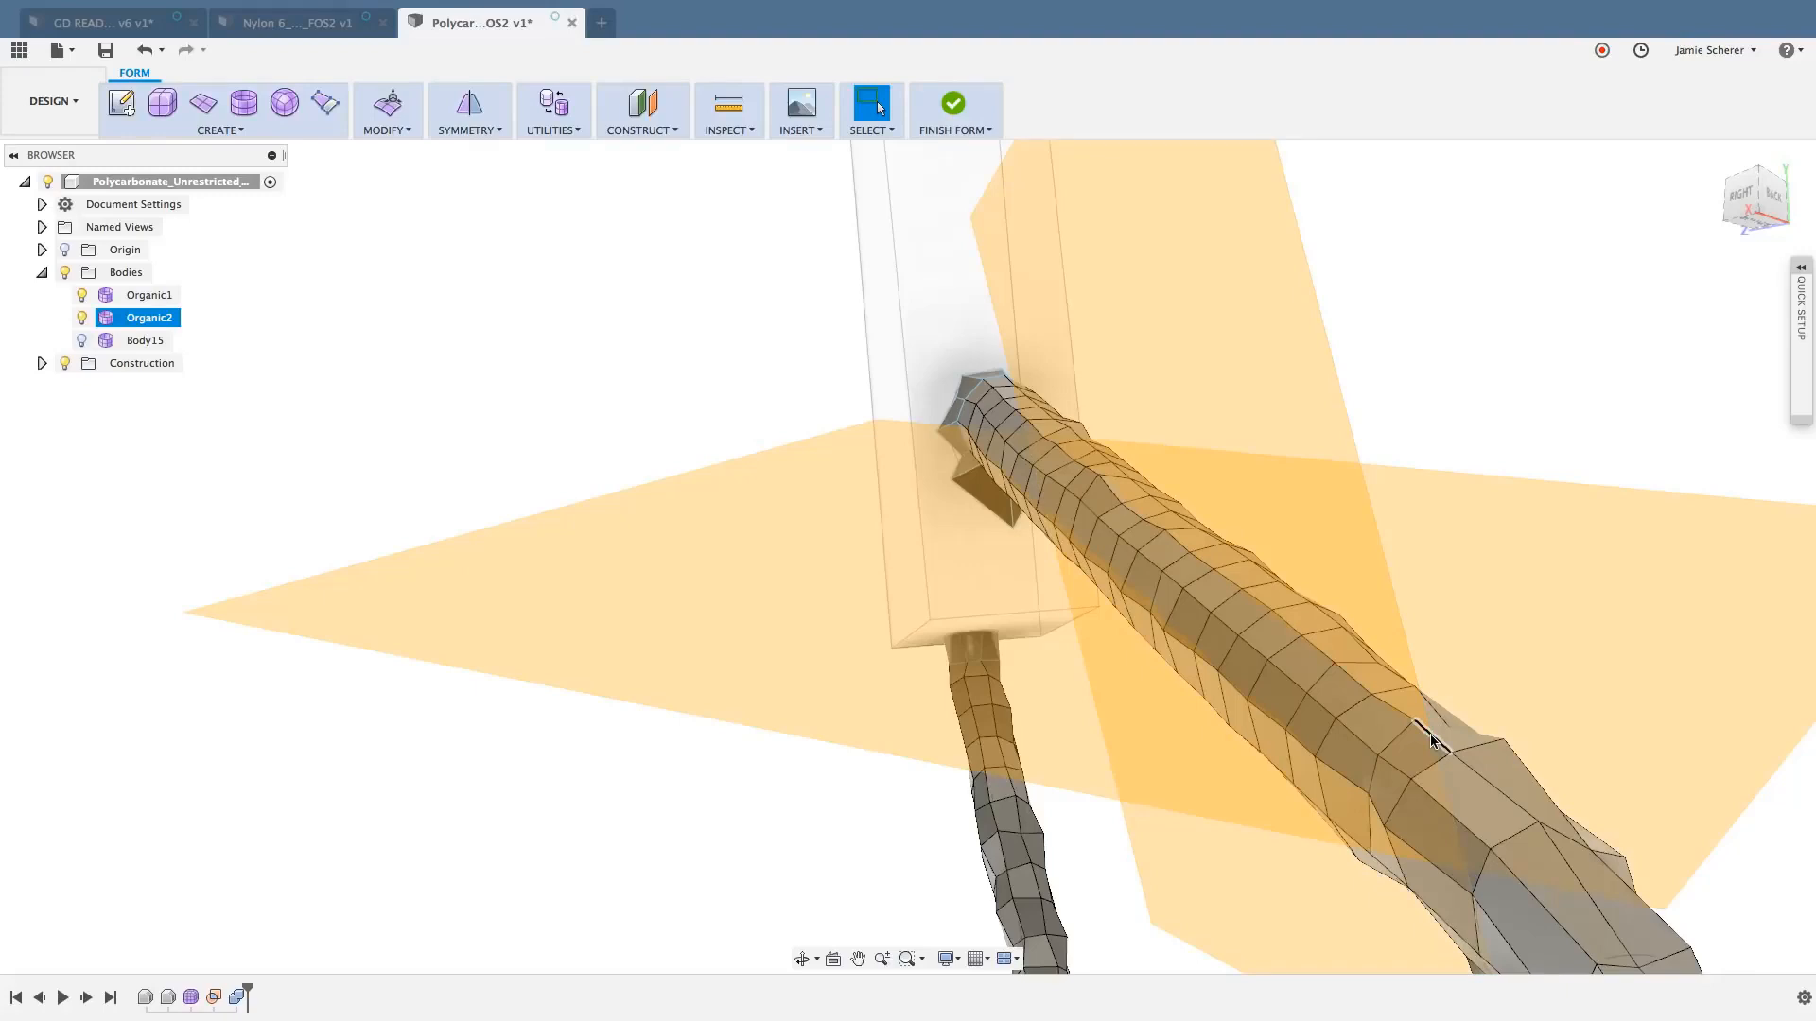
left_click(1431, 740)
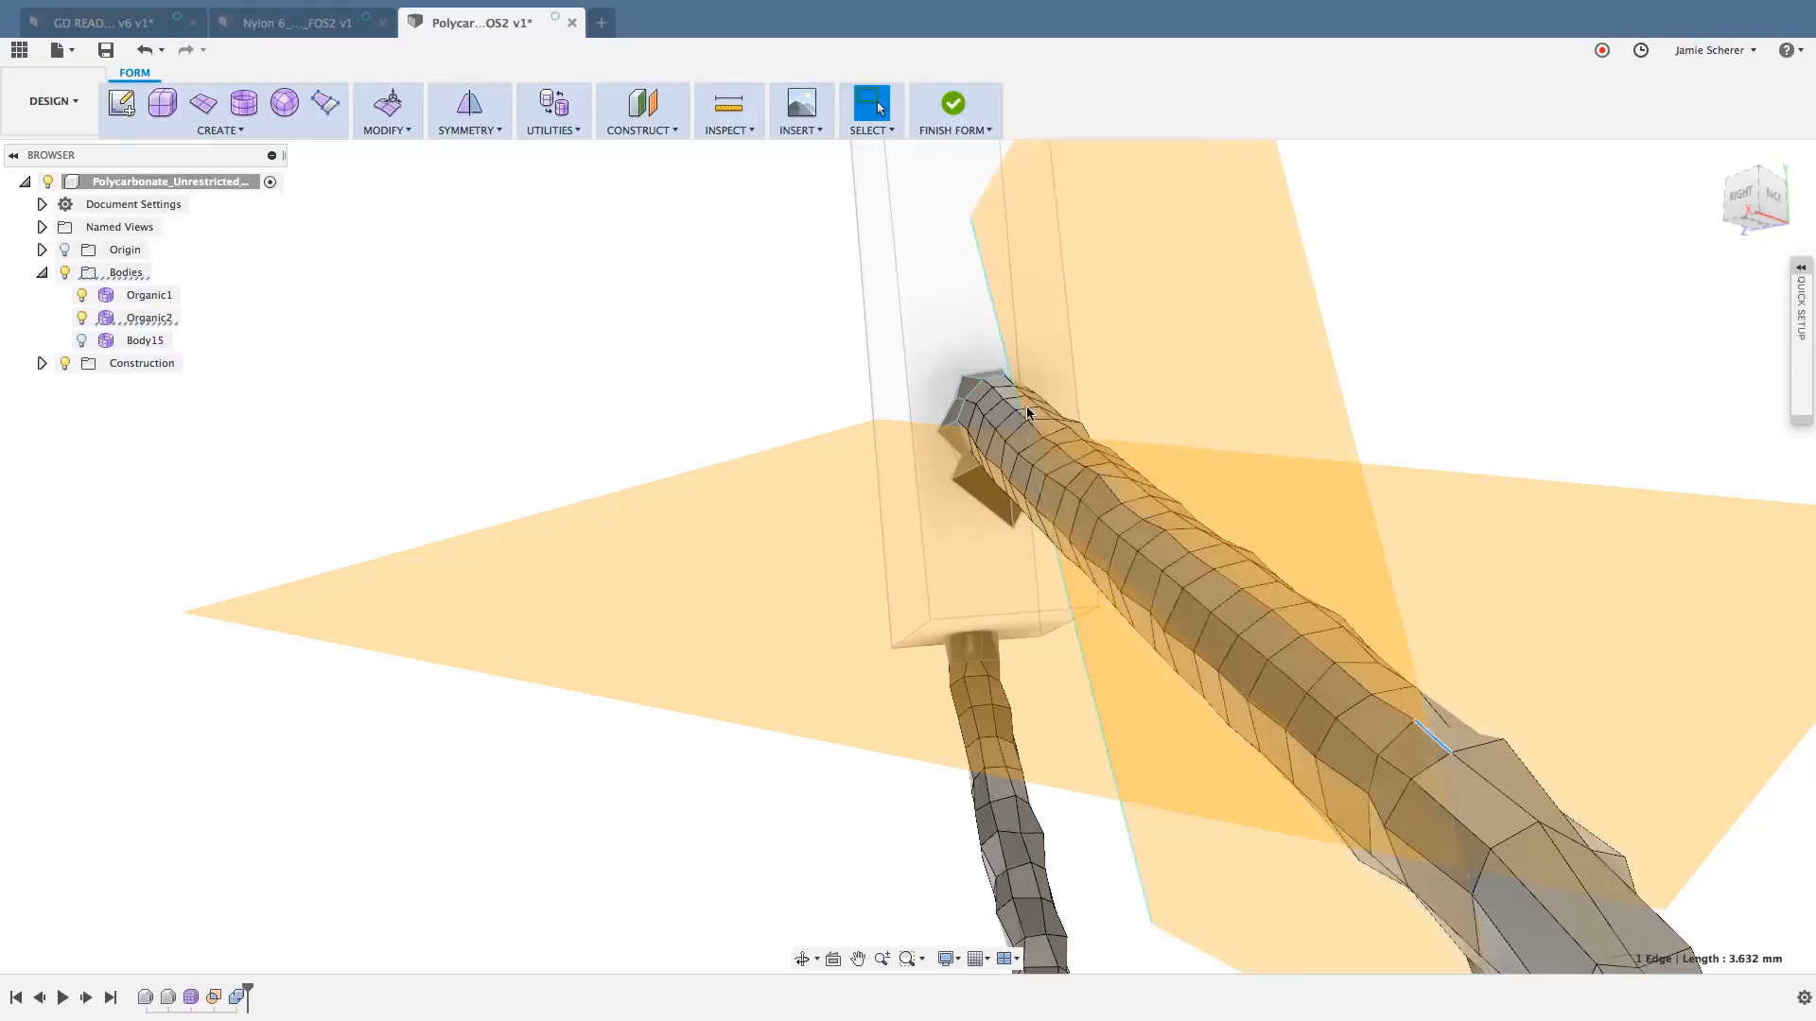
scroll(1014, 397, "up", 1)
scroll(1008, 401, "up", 2)
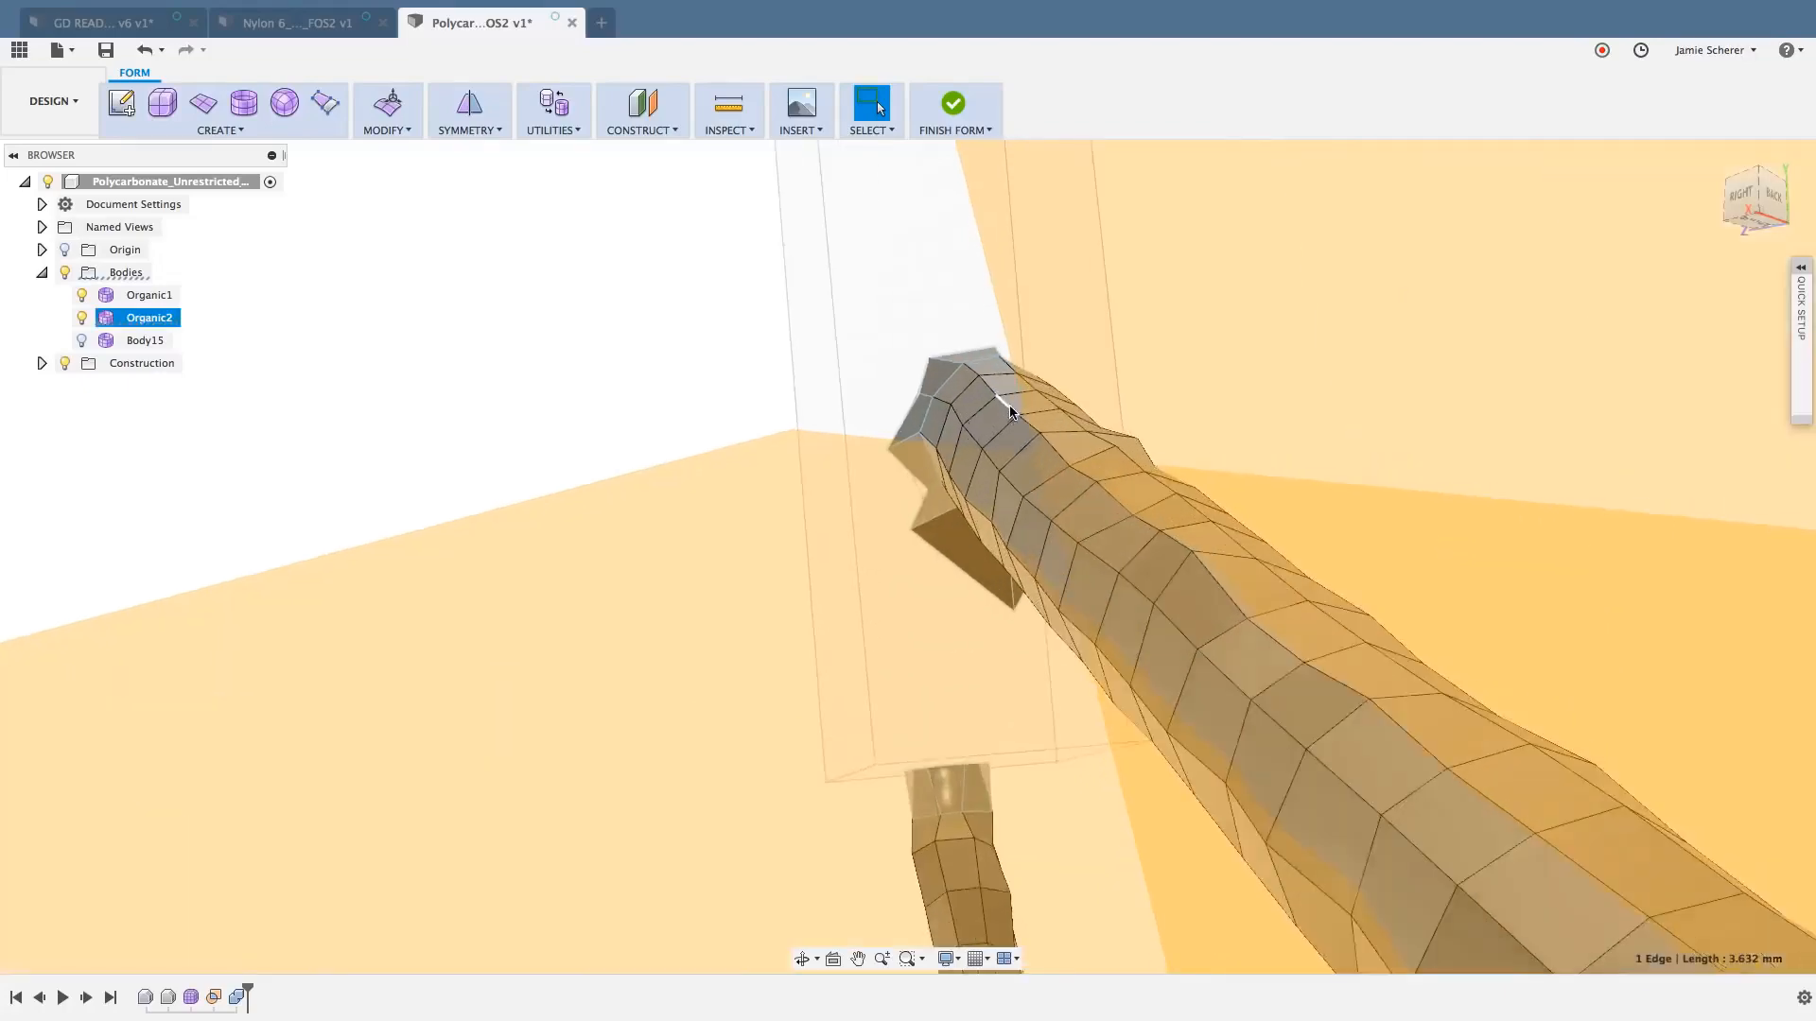
scroll(1026, 421, "up", 1)
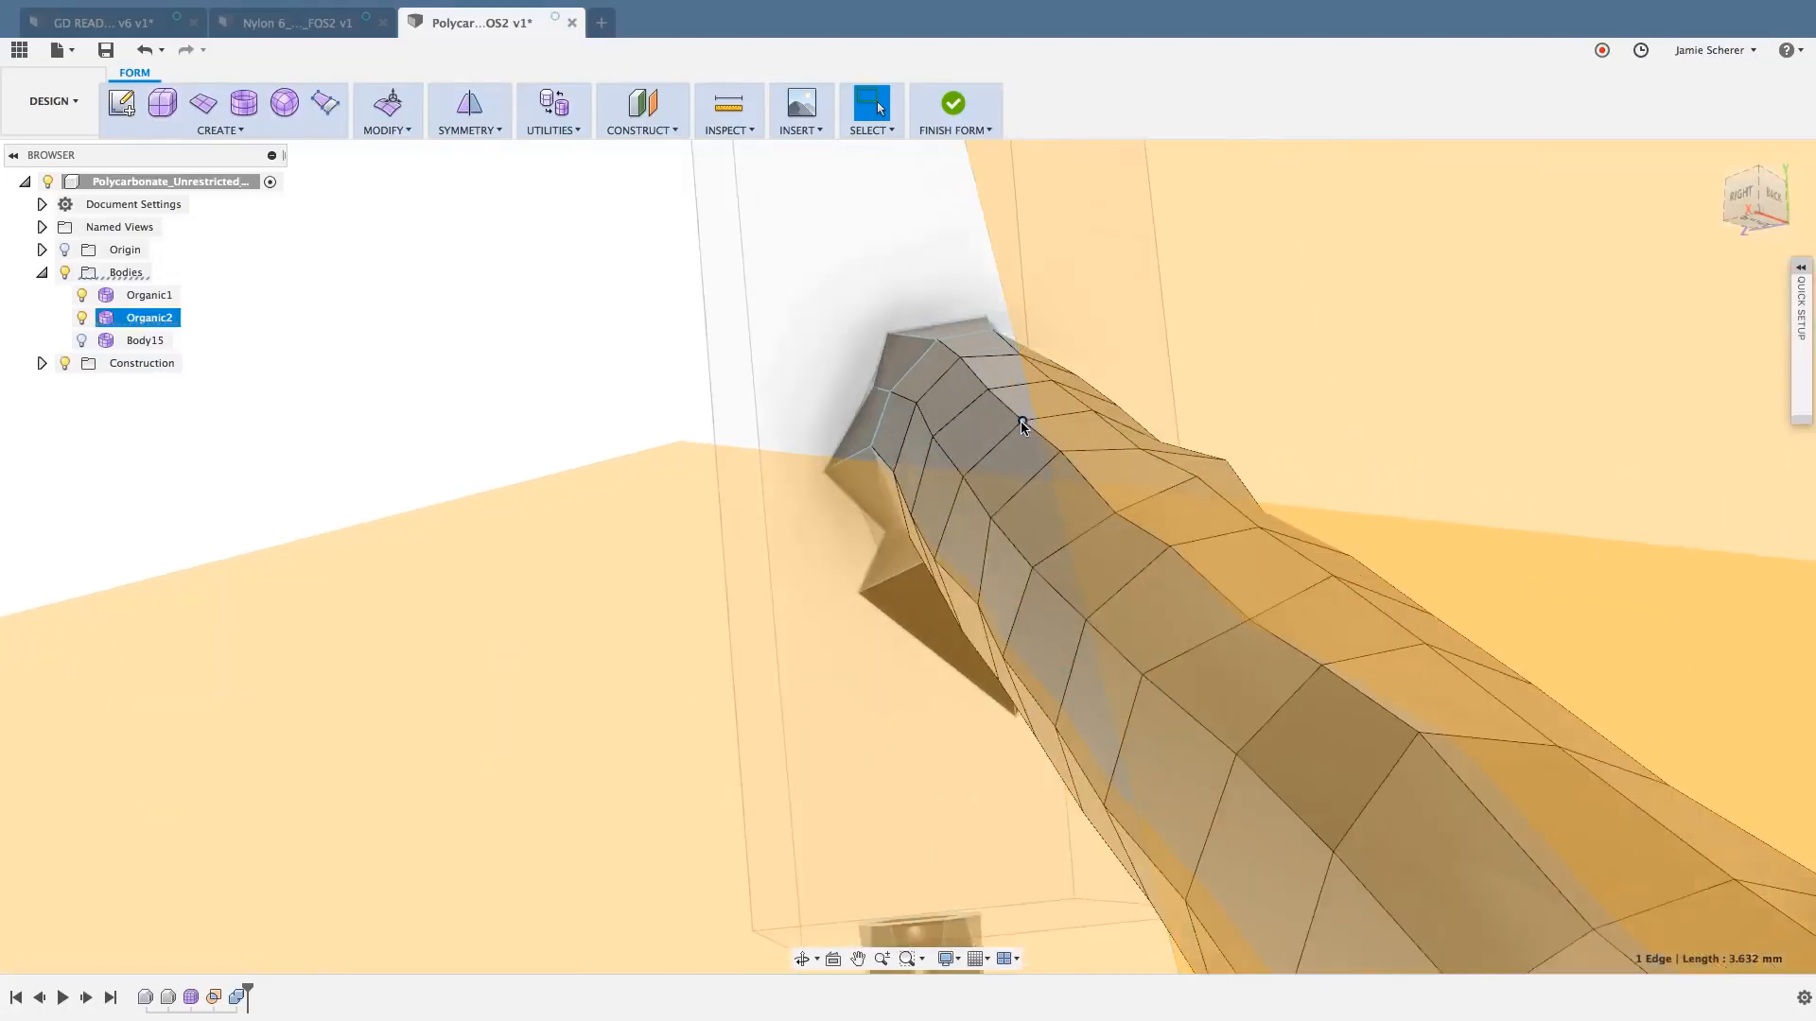
double_click(1012, 420)
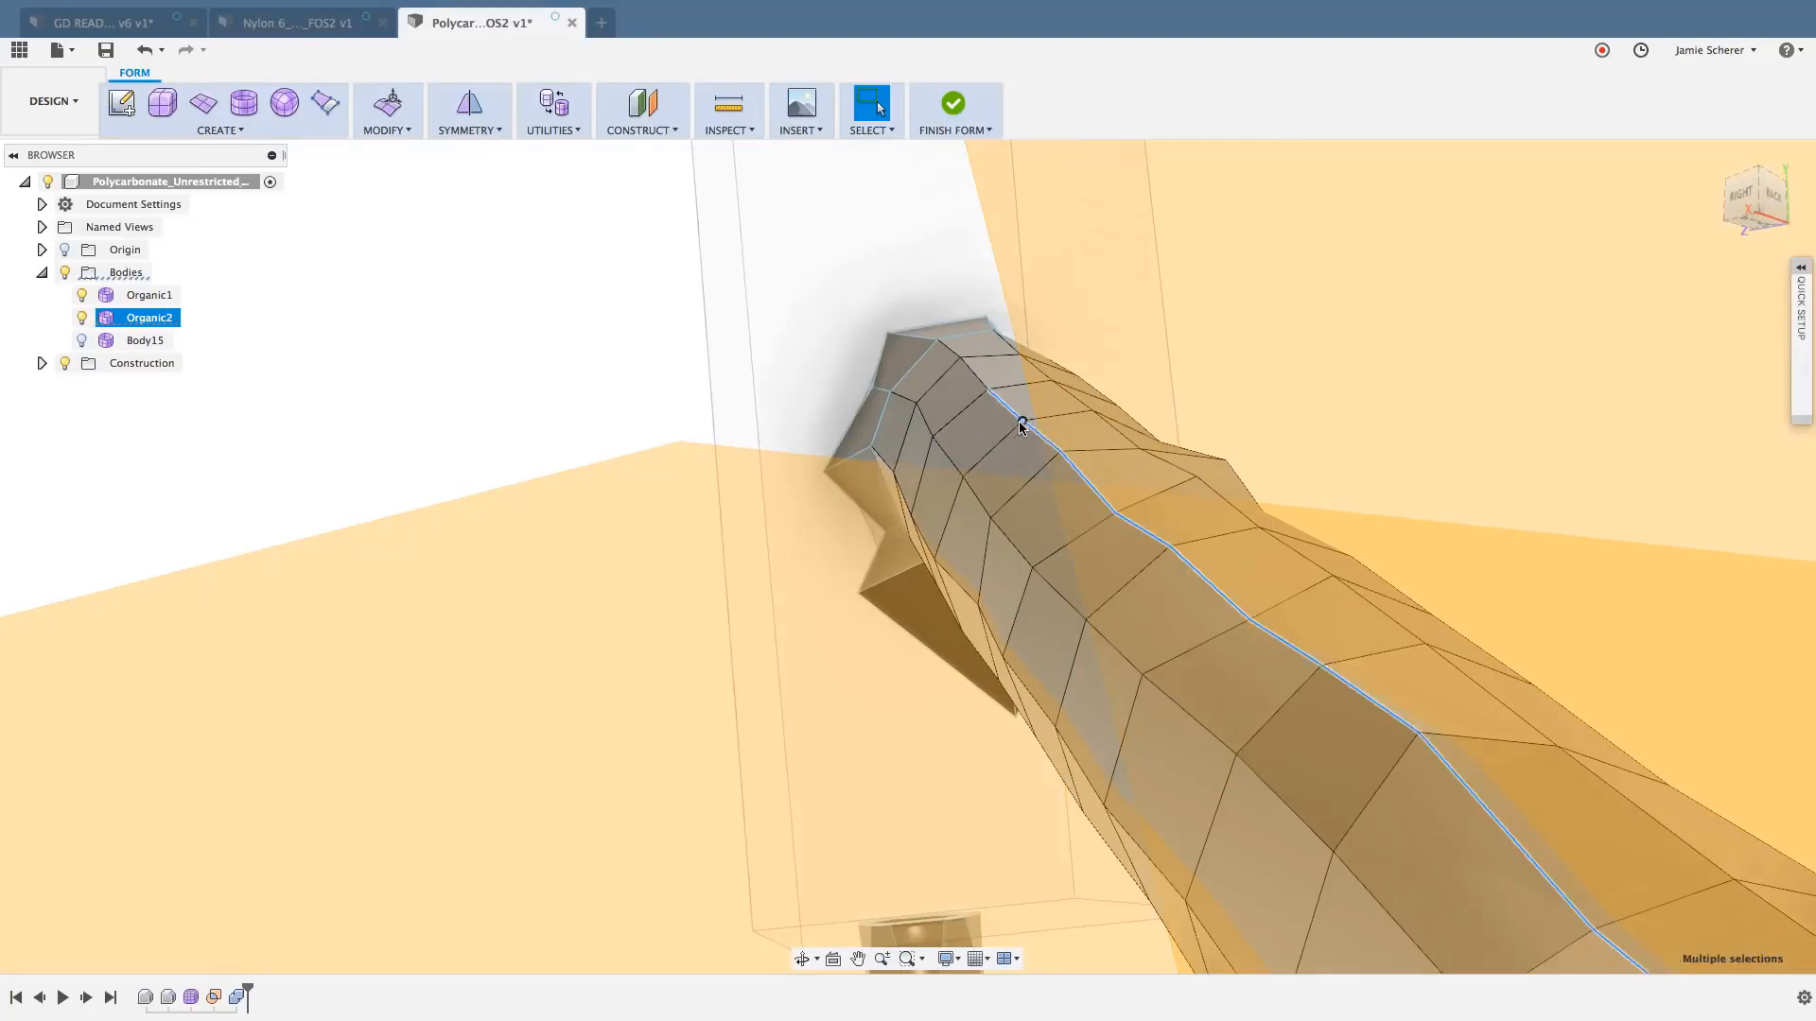
scroll(1019, 435, "down", 3)
scroll(998, 454, "down", 2)
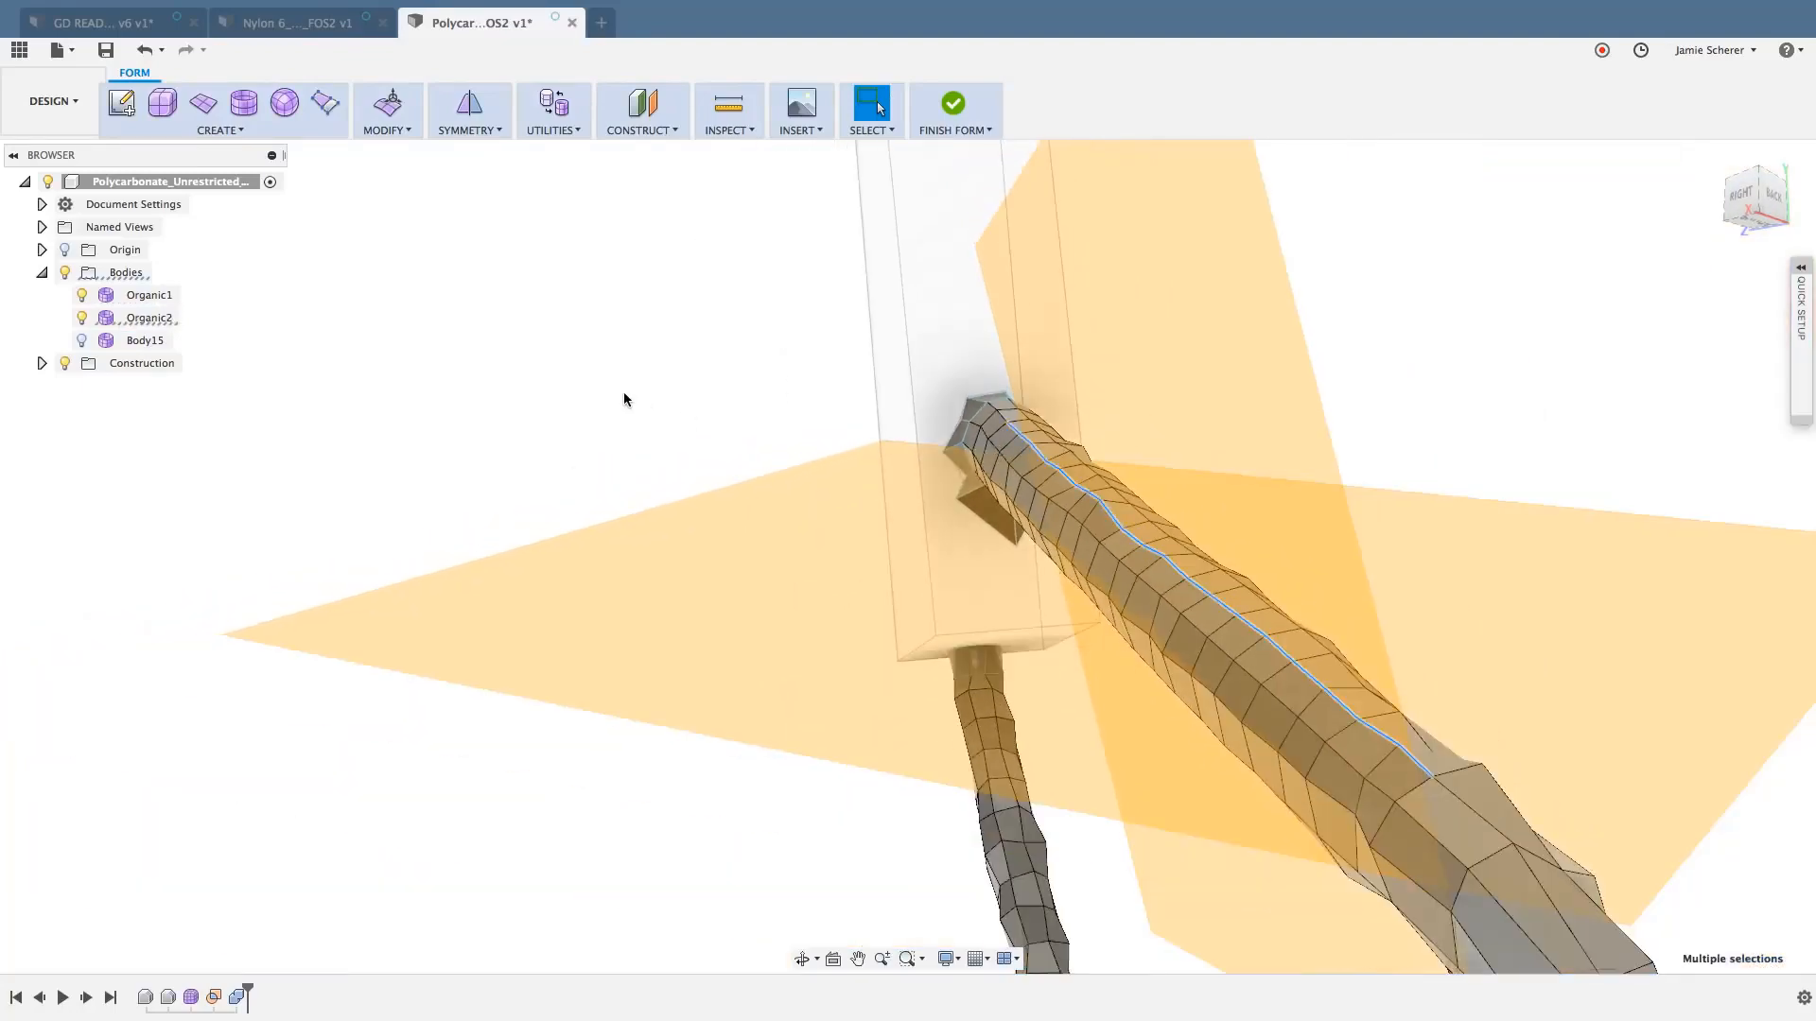
- Flatten the selected edge run along the upper strut onto the upright construction plane, with the direction set to Select Plane
left_click(408, 130)
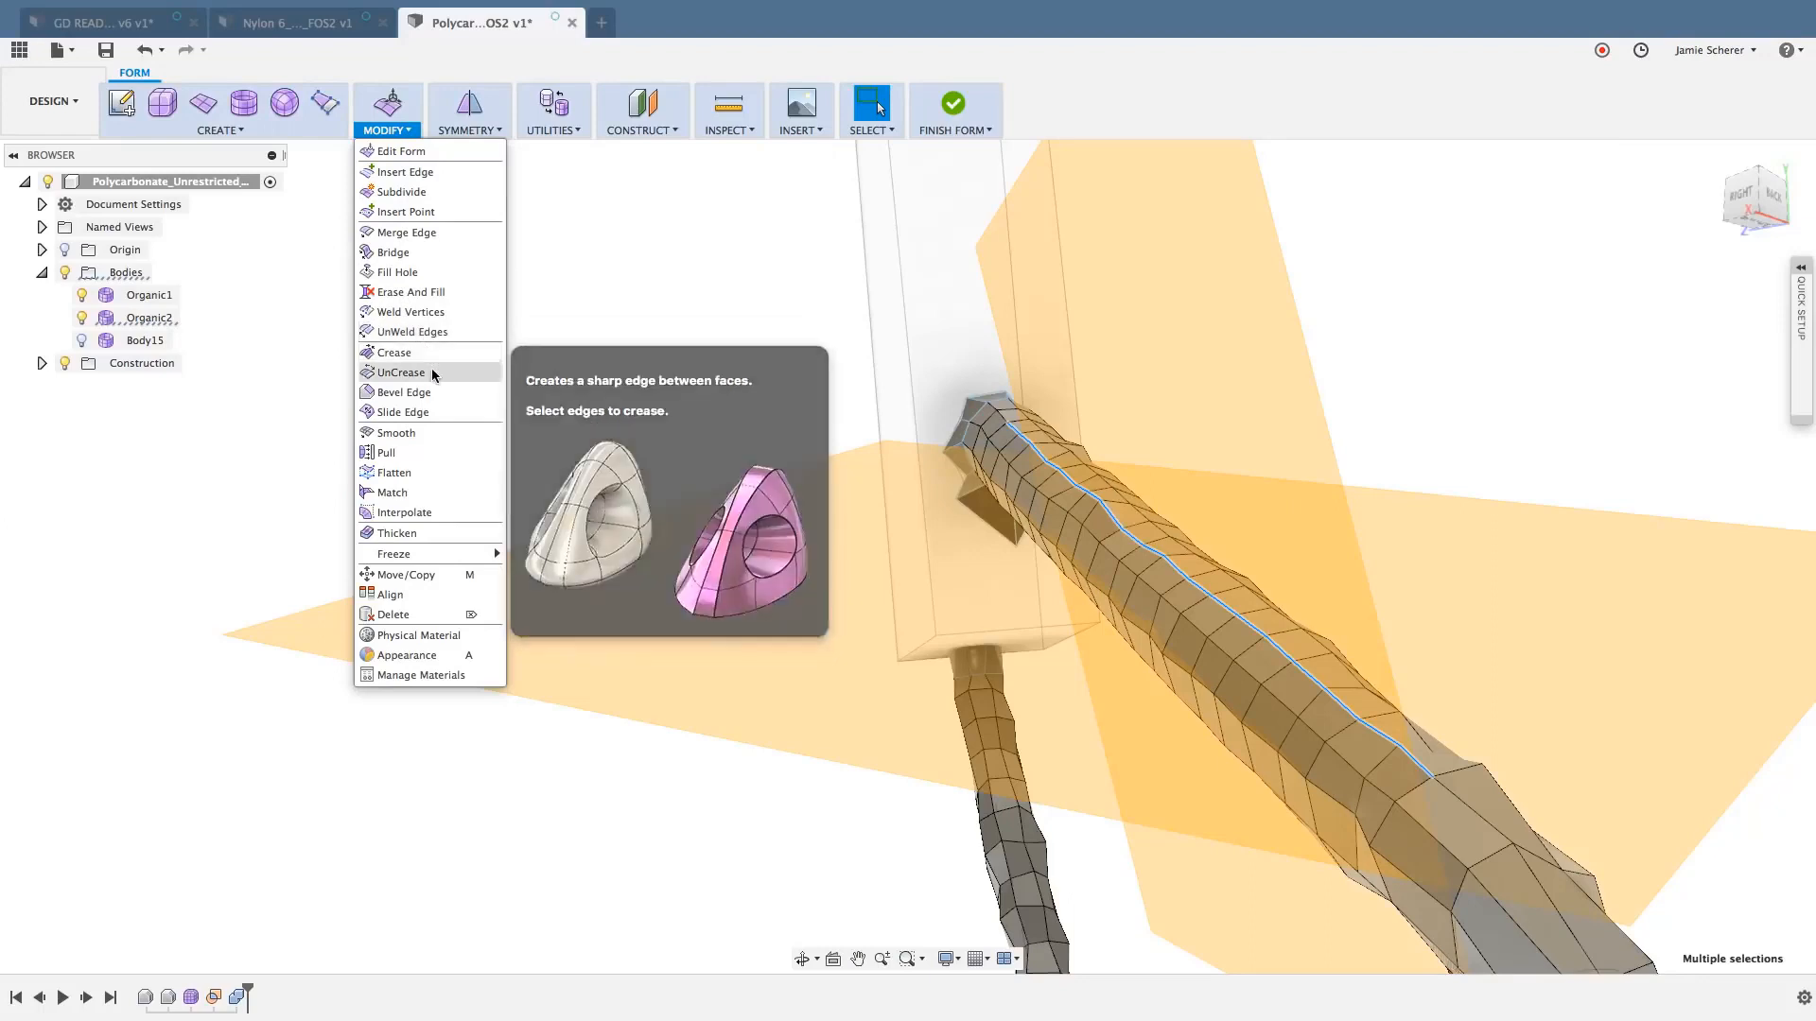
left_click(423, 475)
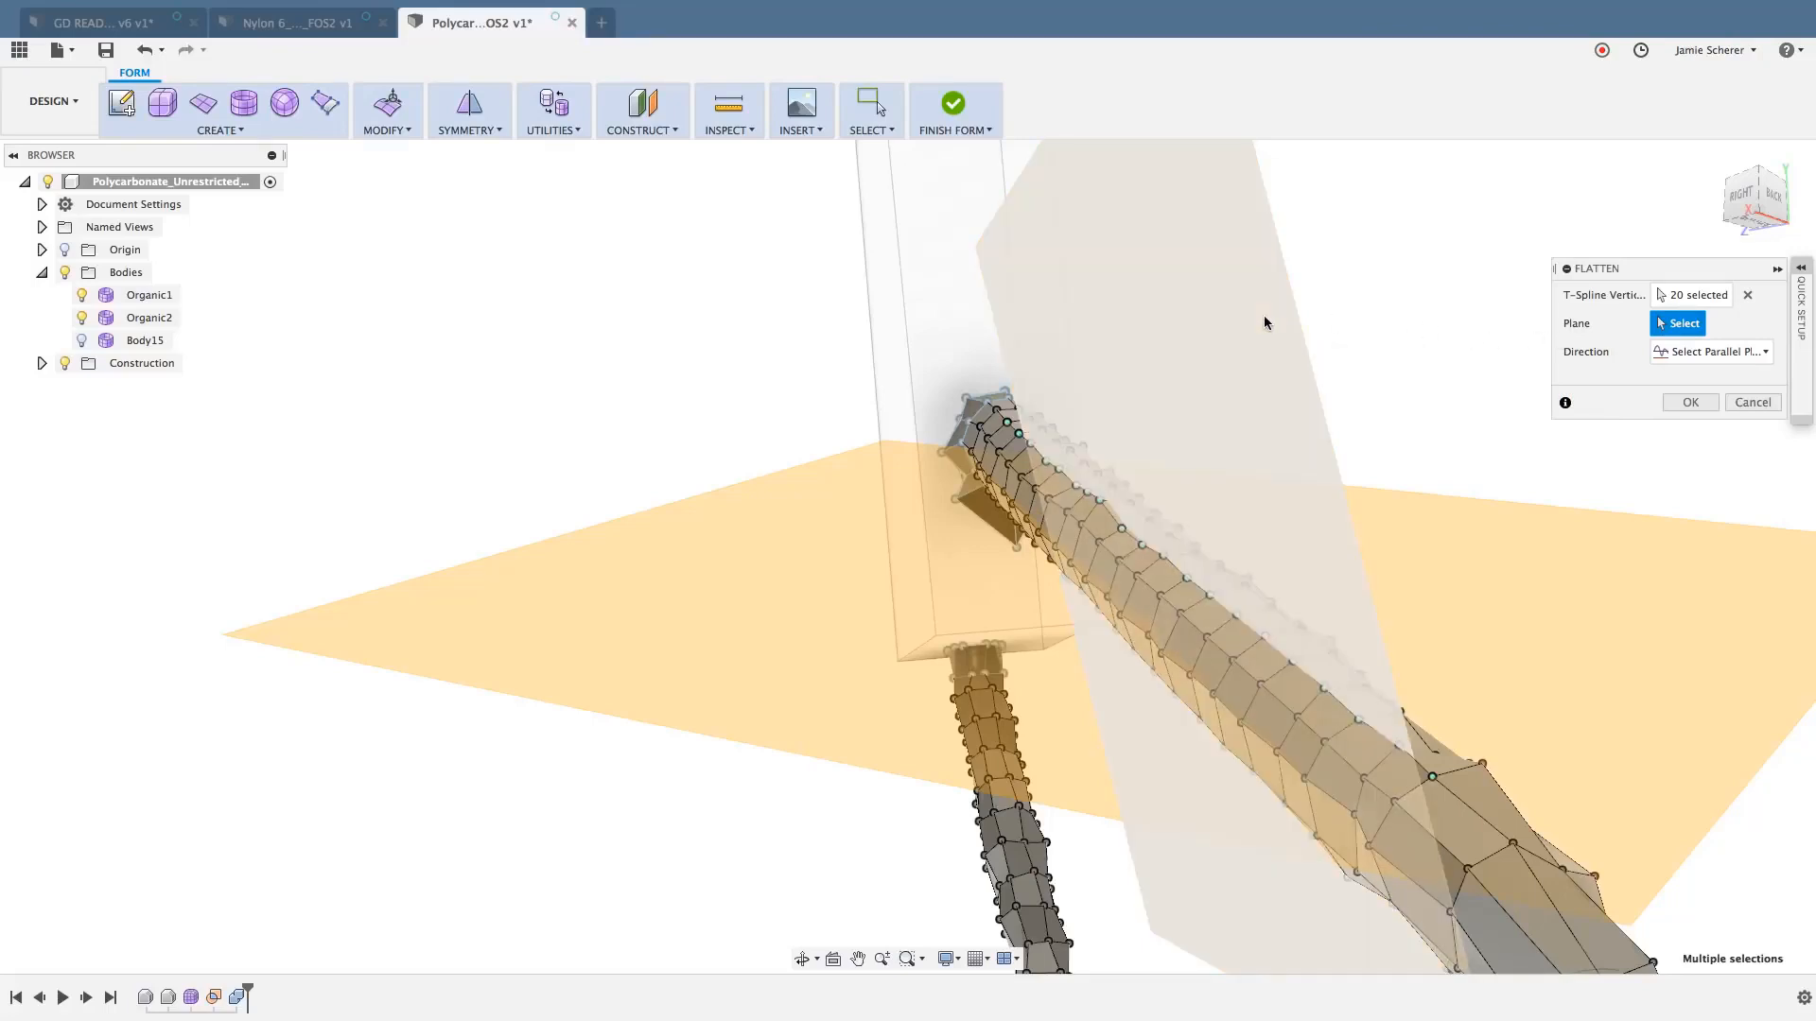
left_click(1723, 352)
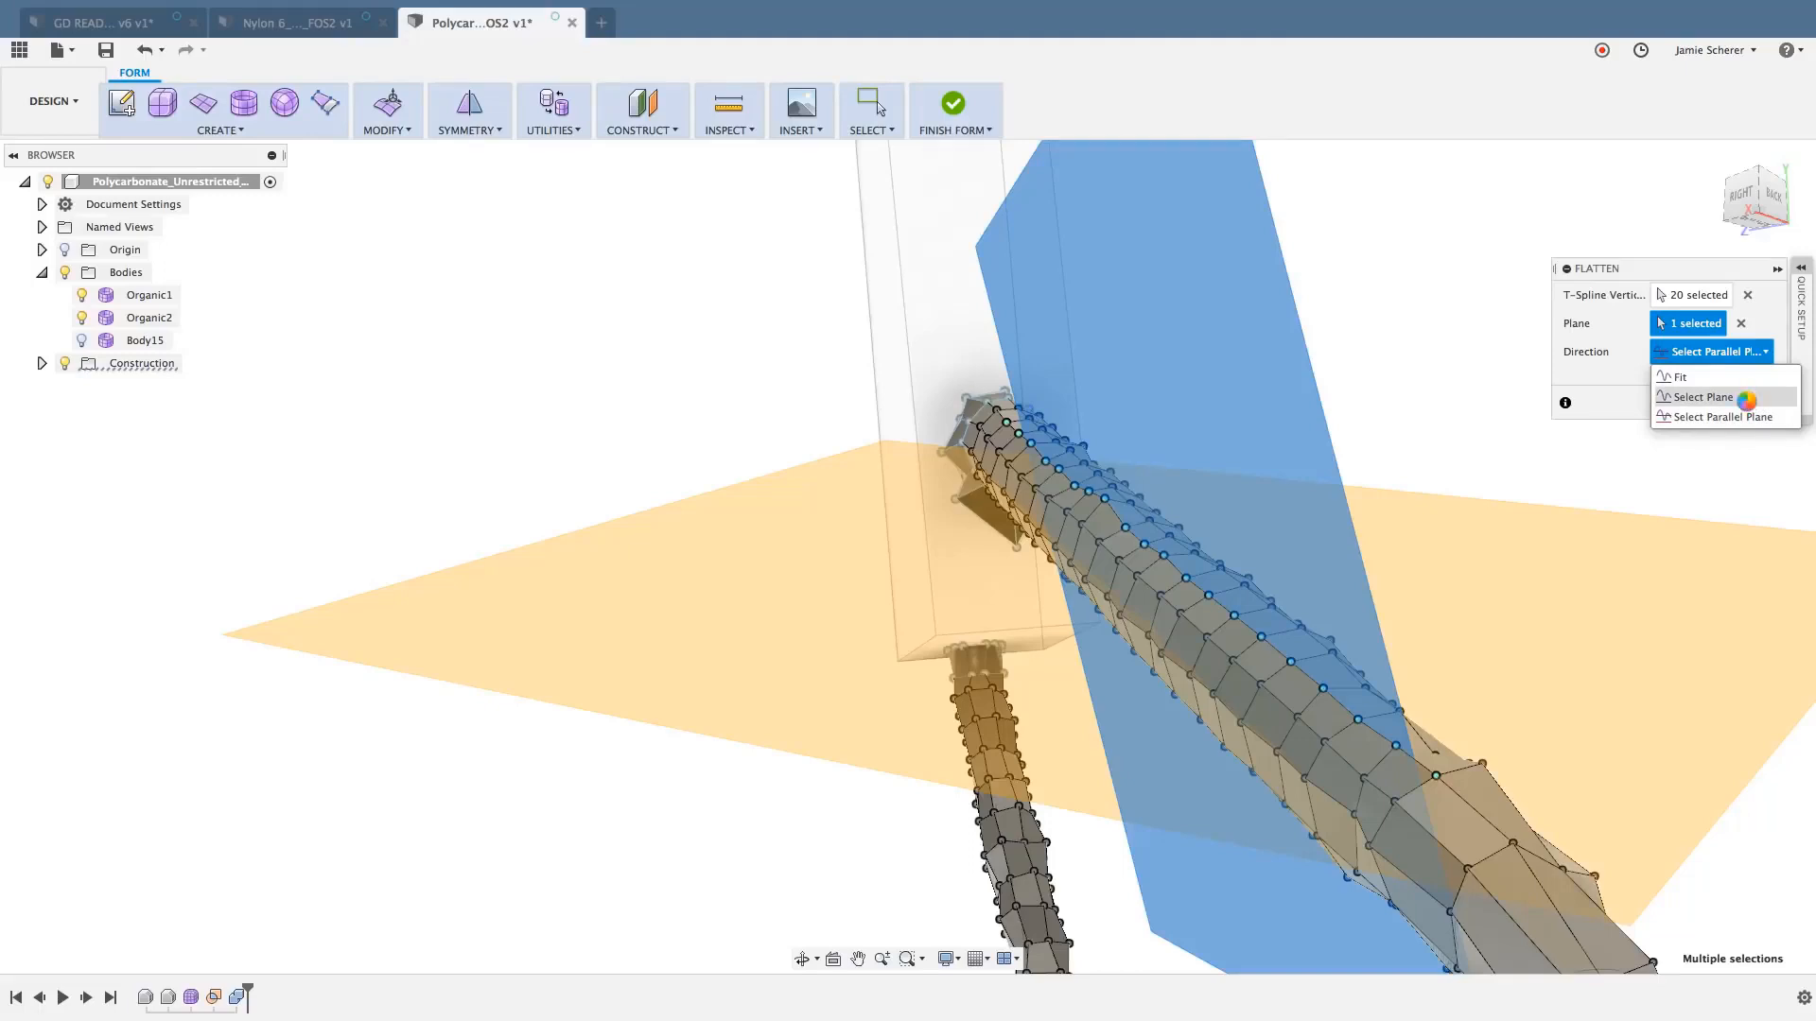
left_click(1749, 404)
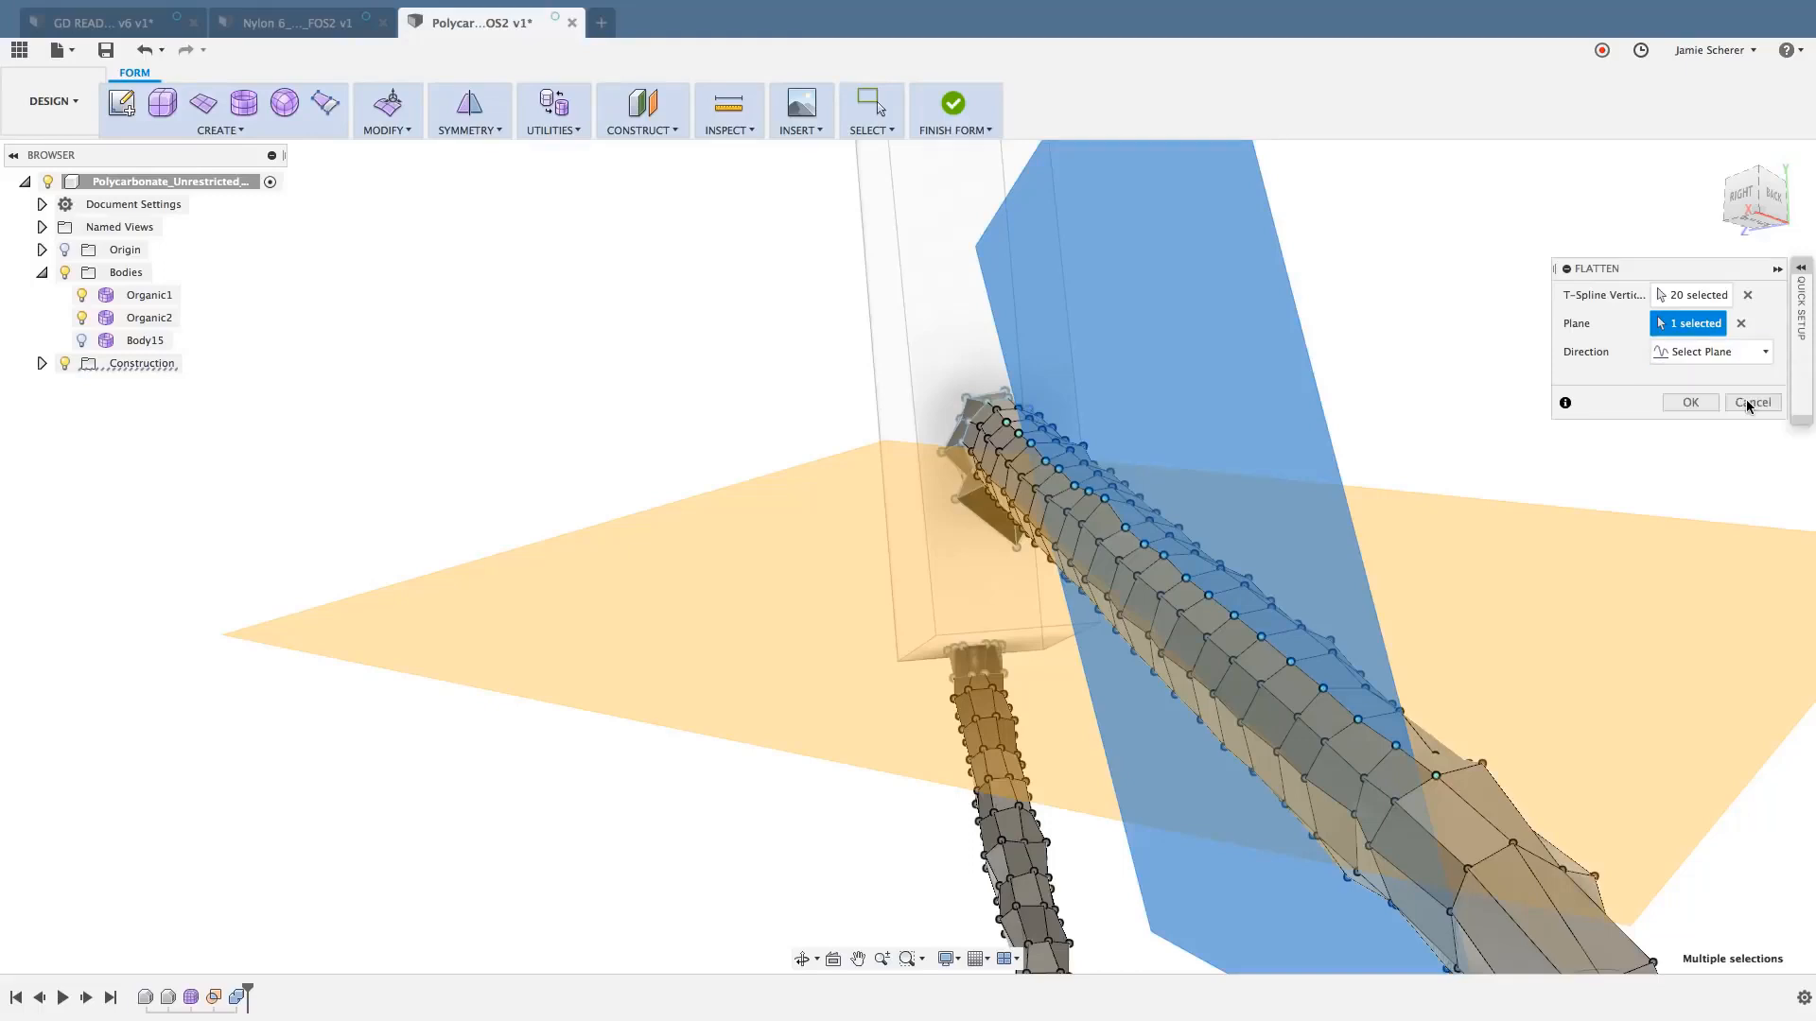
left_click(1690, 403)
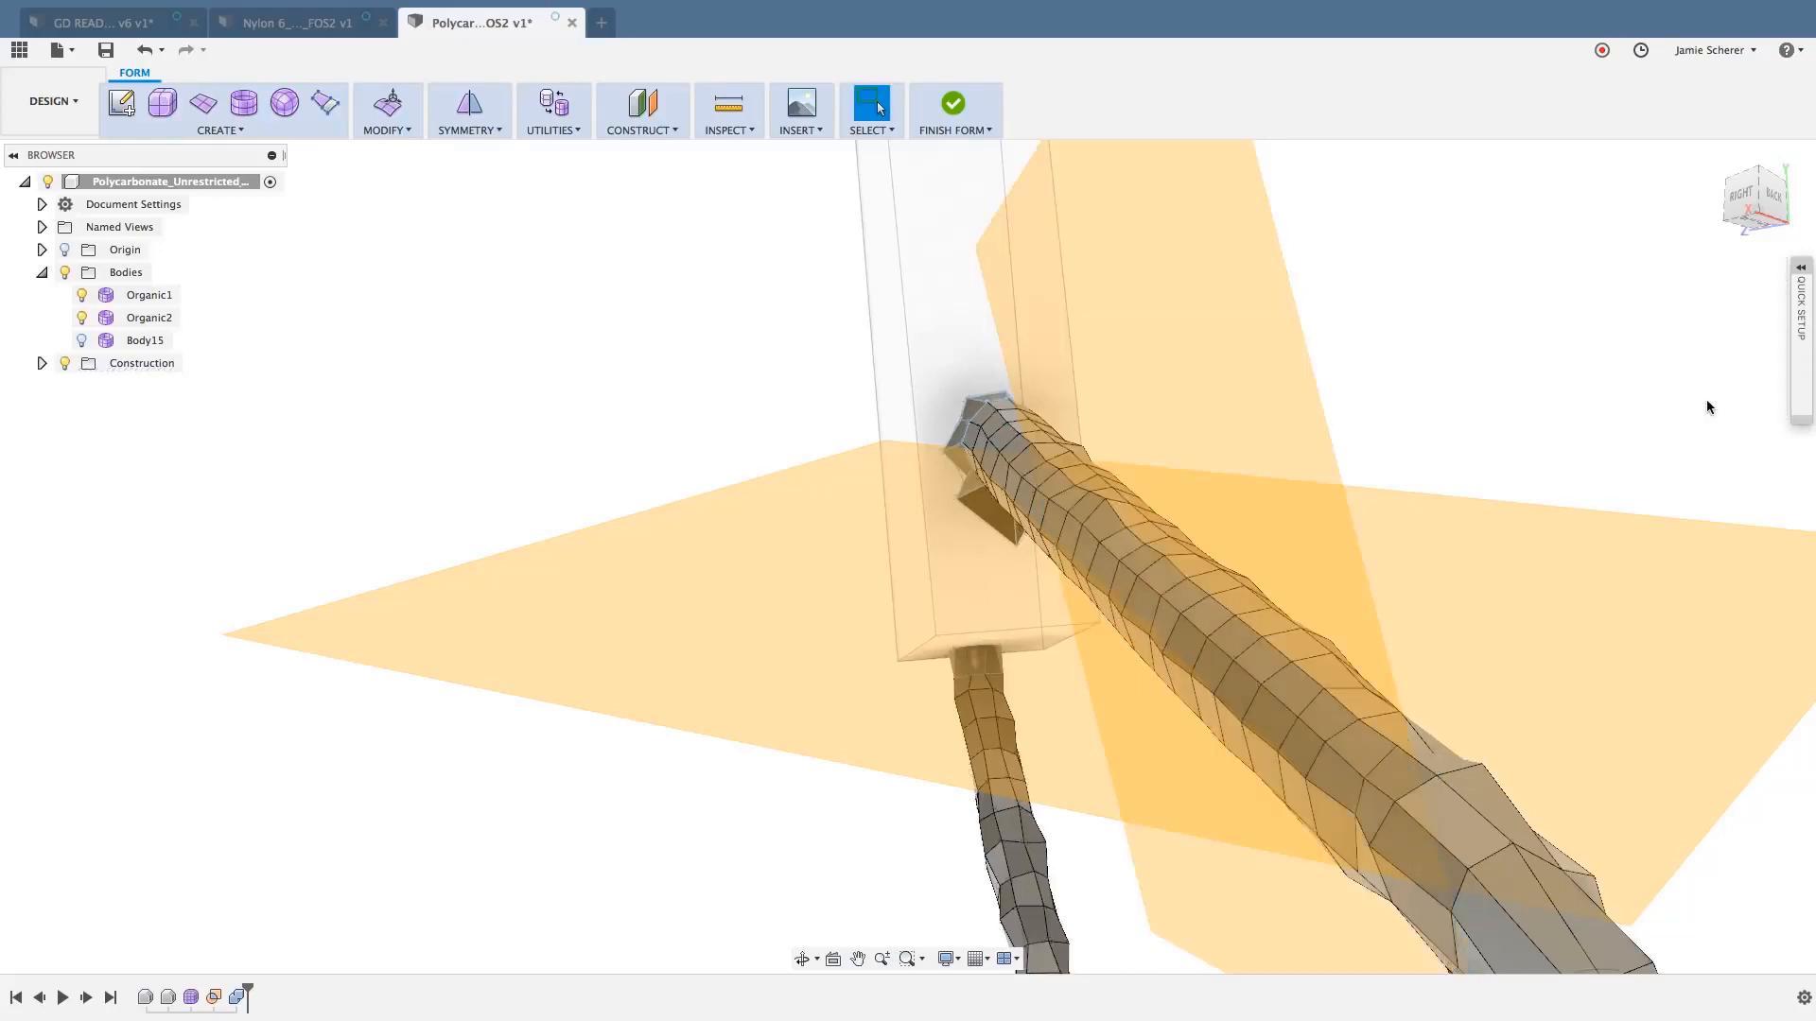
right_click(1586, 360)
left_click(1584, 309)
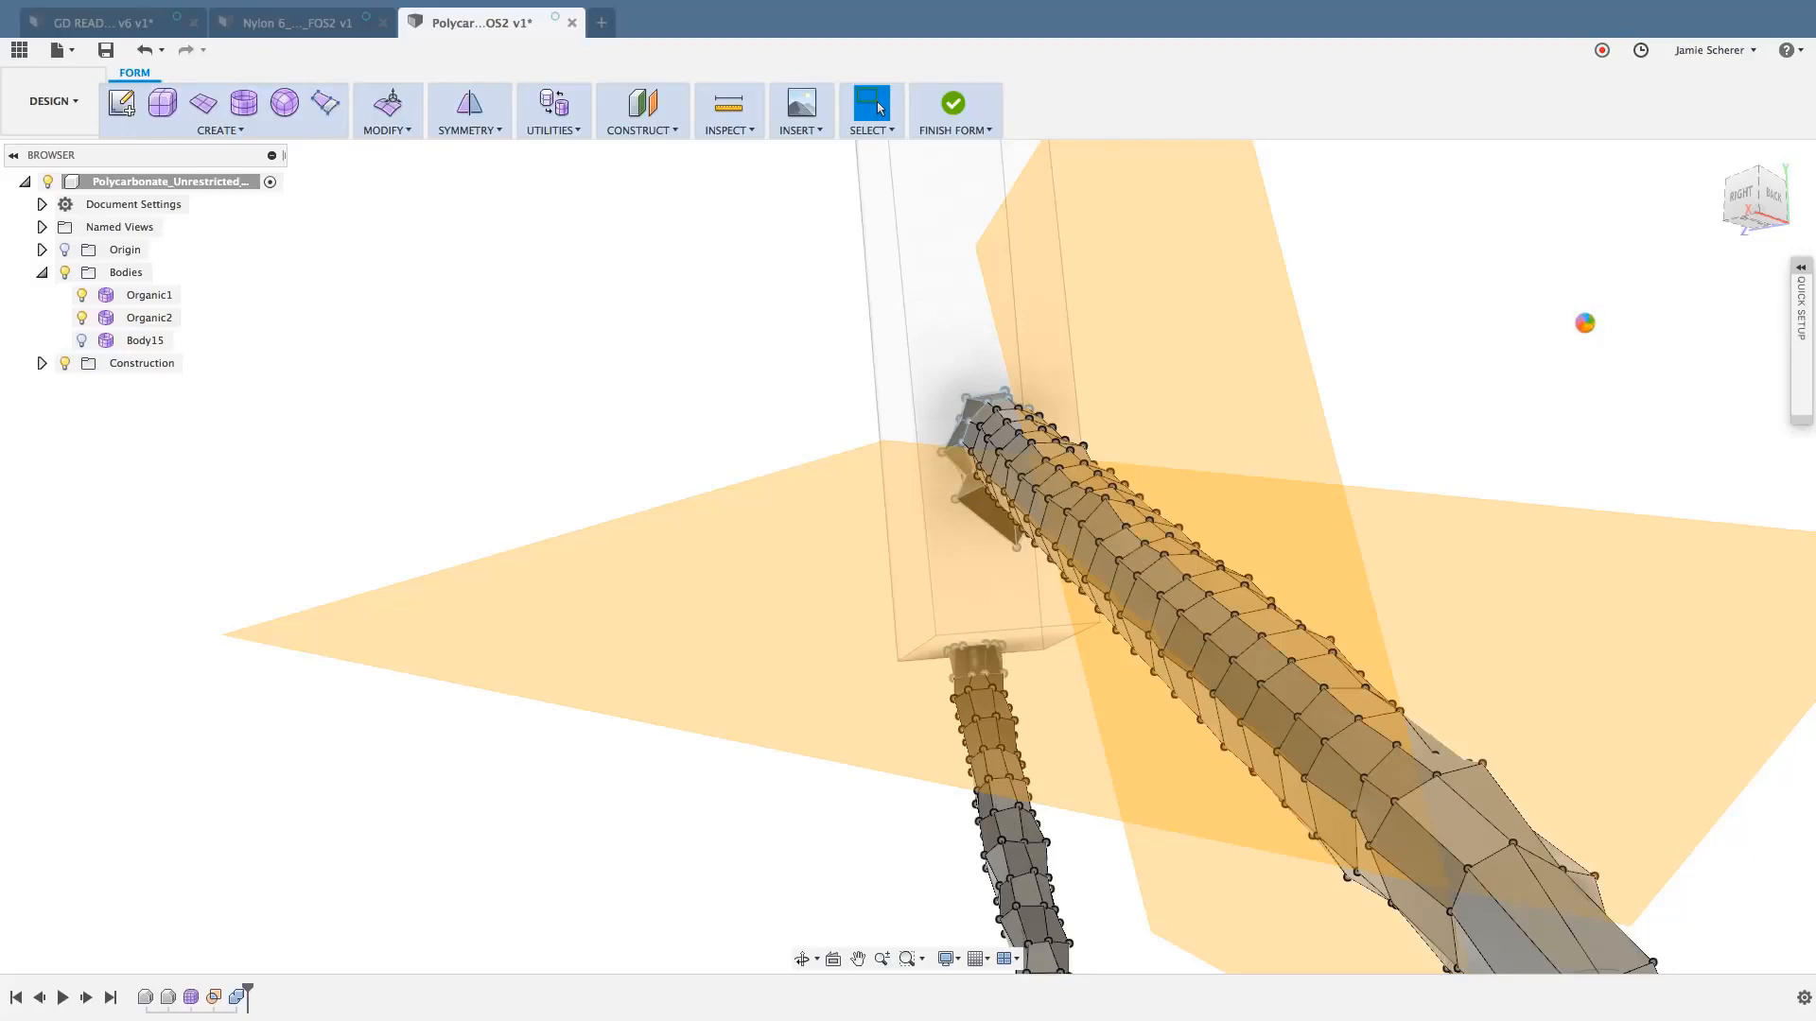
key("Escape")
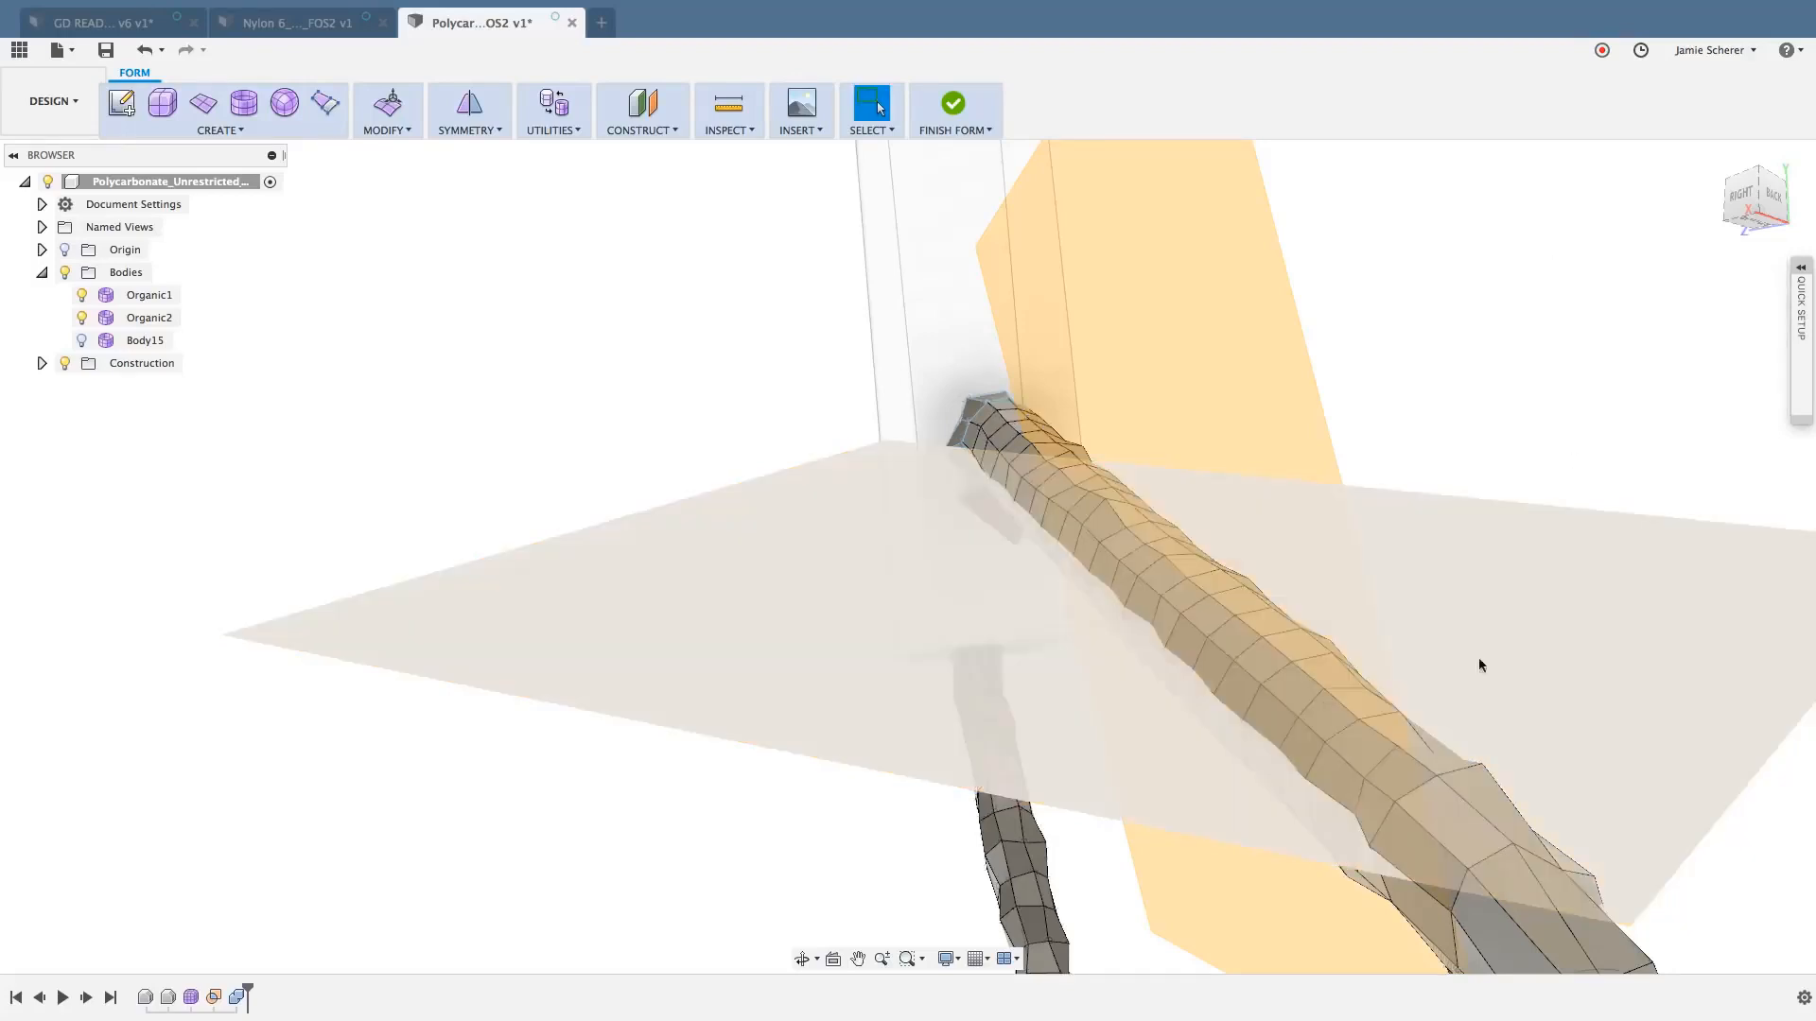
- Reselect the same lengthwise edge run on the upper strut and flatten it onto the near-horizontal construction plane using Select Parallel Plane
left_click(1423, 764)
scroll(1029, 428, "up", 5)
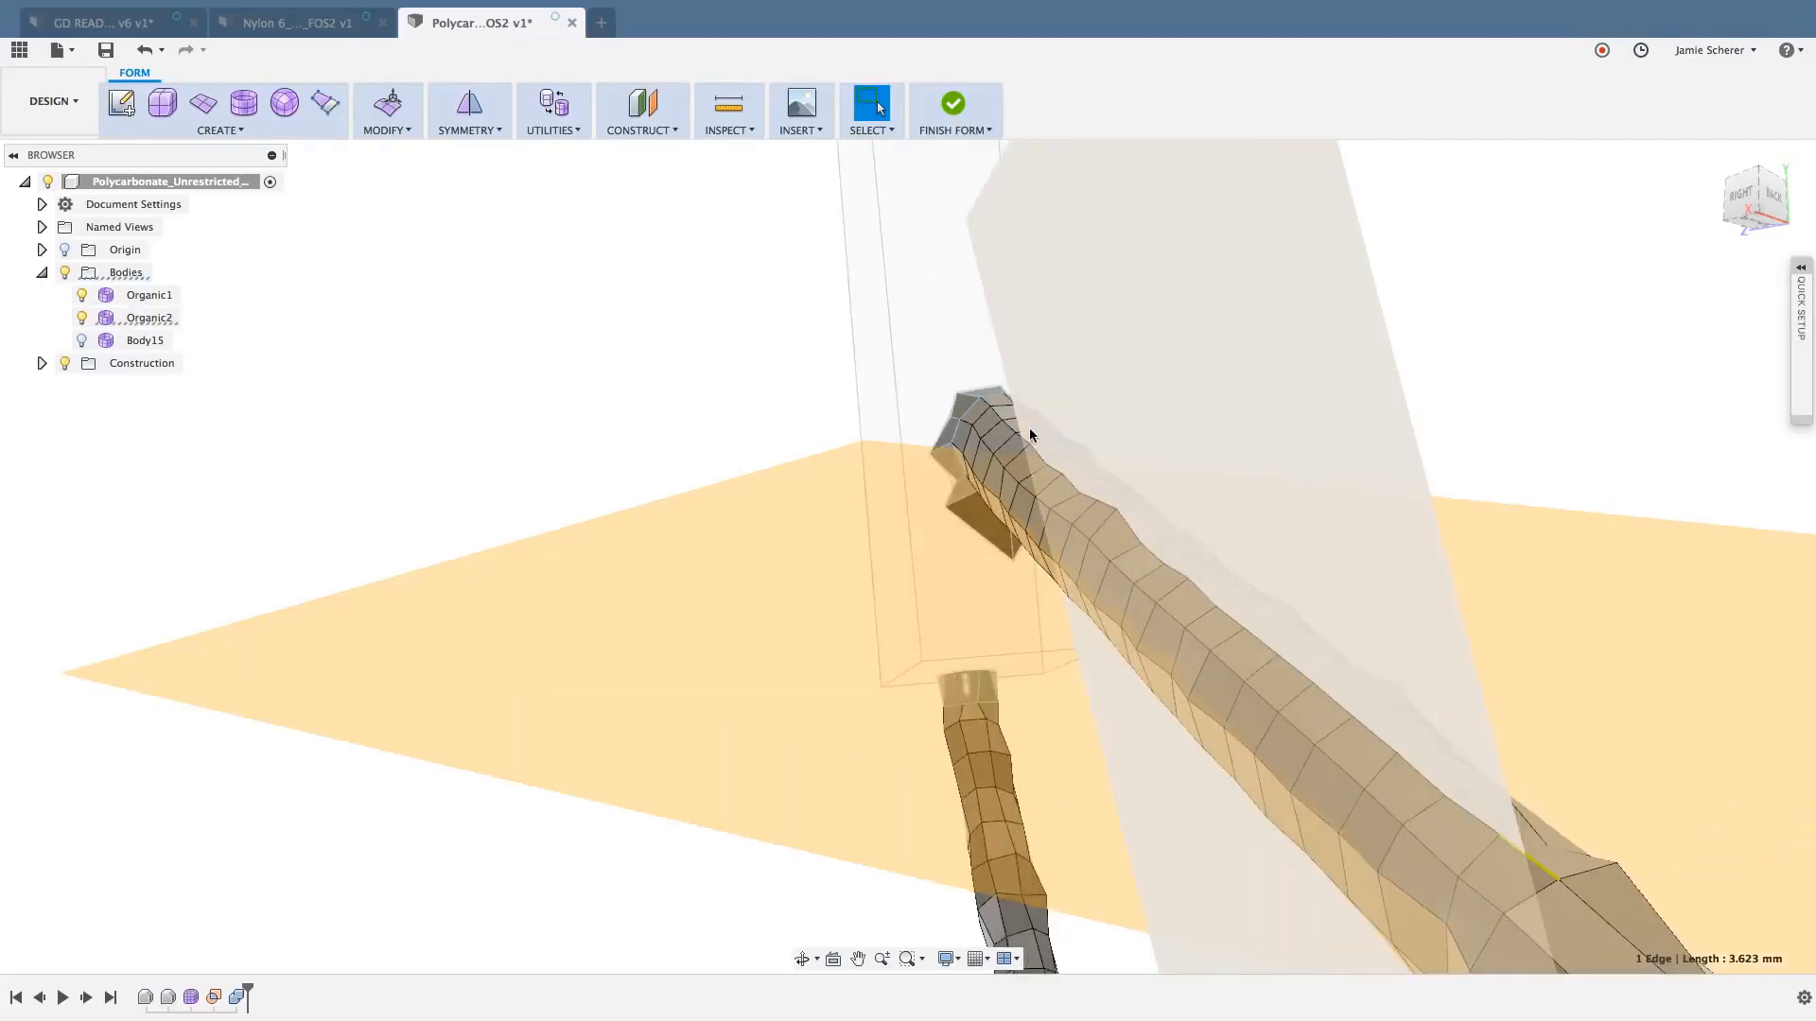
mouse_move(1008, 423)
middle_mouse_down("shift")
mouse_move(974, 425)
mouse_move(1012, 428)
mouse_move(1010, 454)
middle_mouse_up("shift")
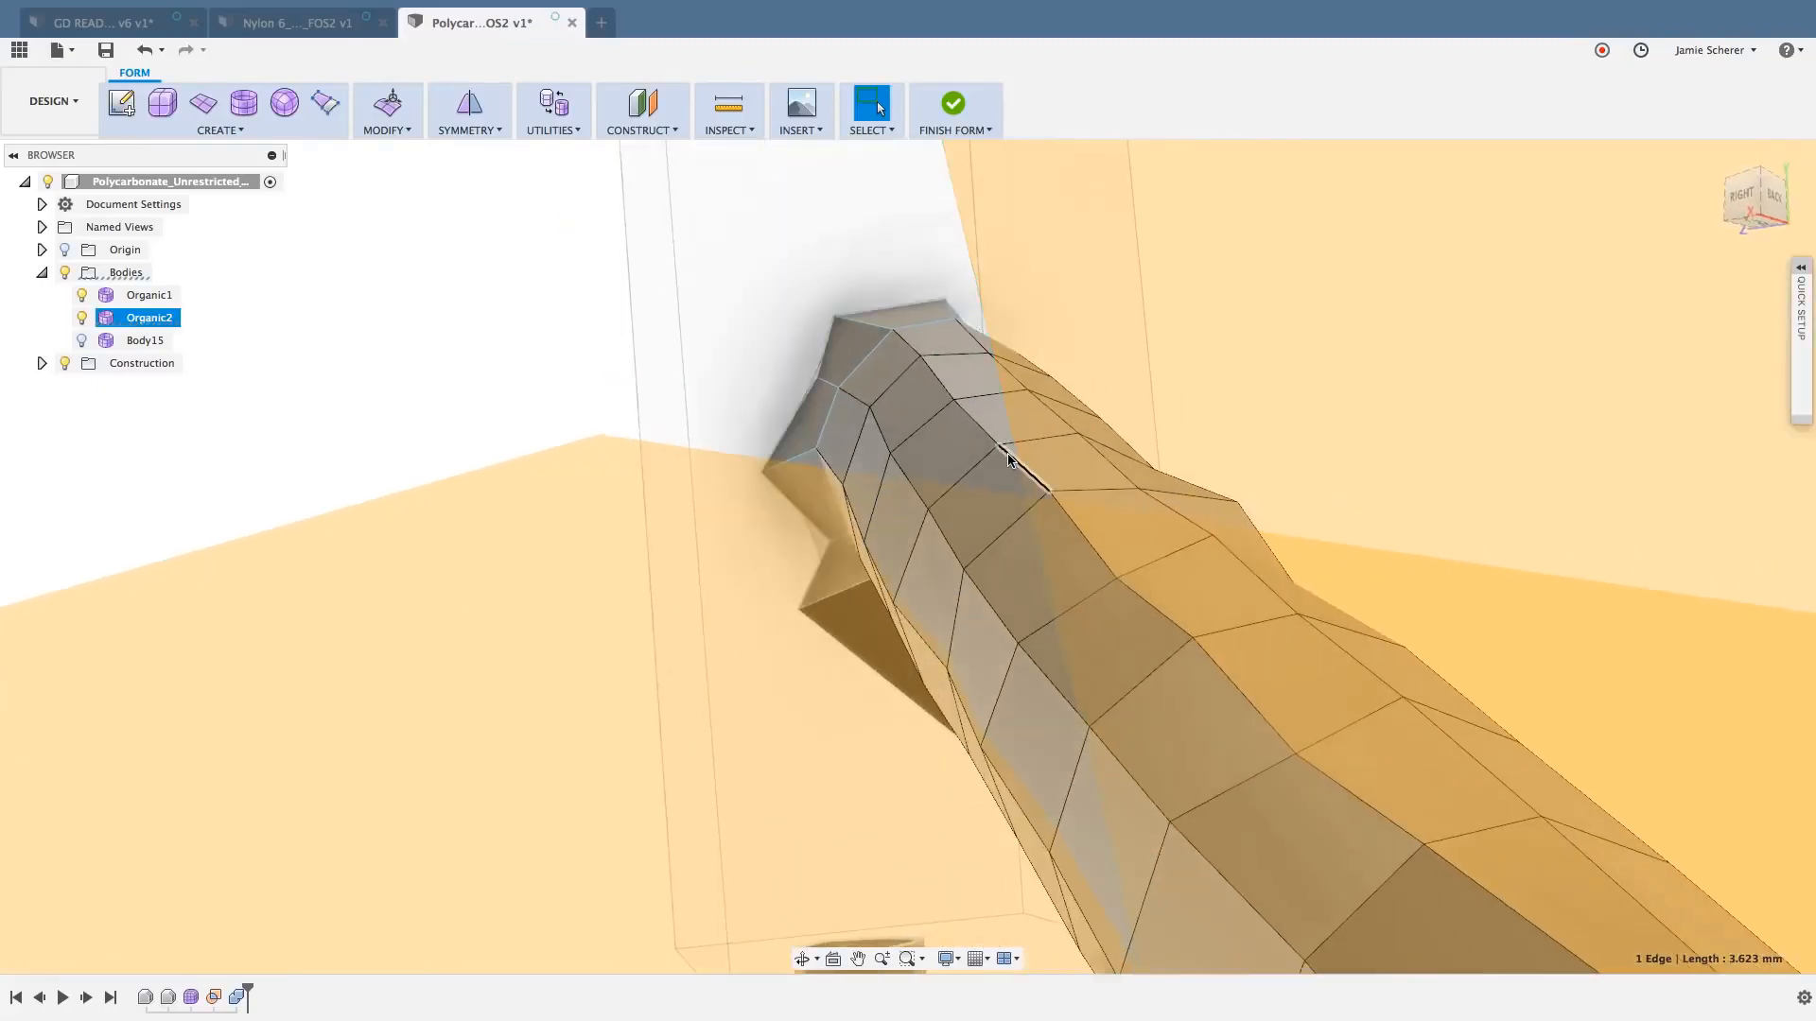
double_click(985, 436)
scroll(984, 433, "down", 8)
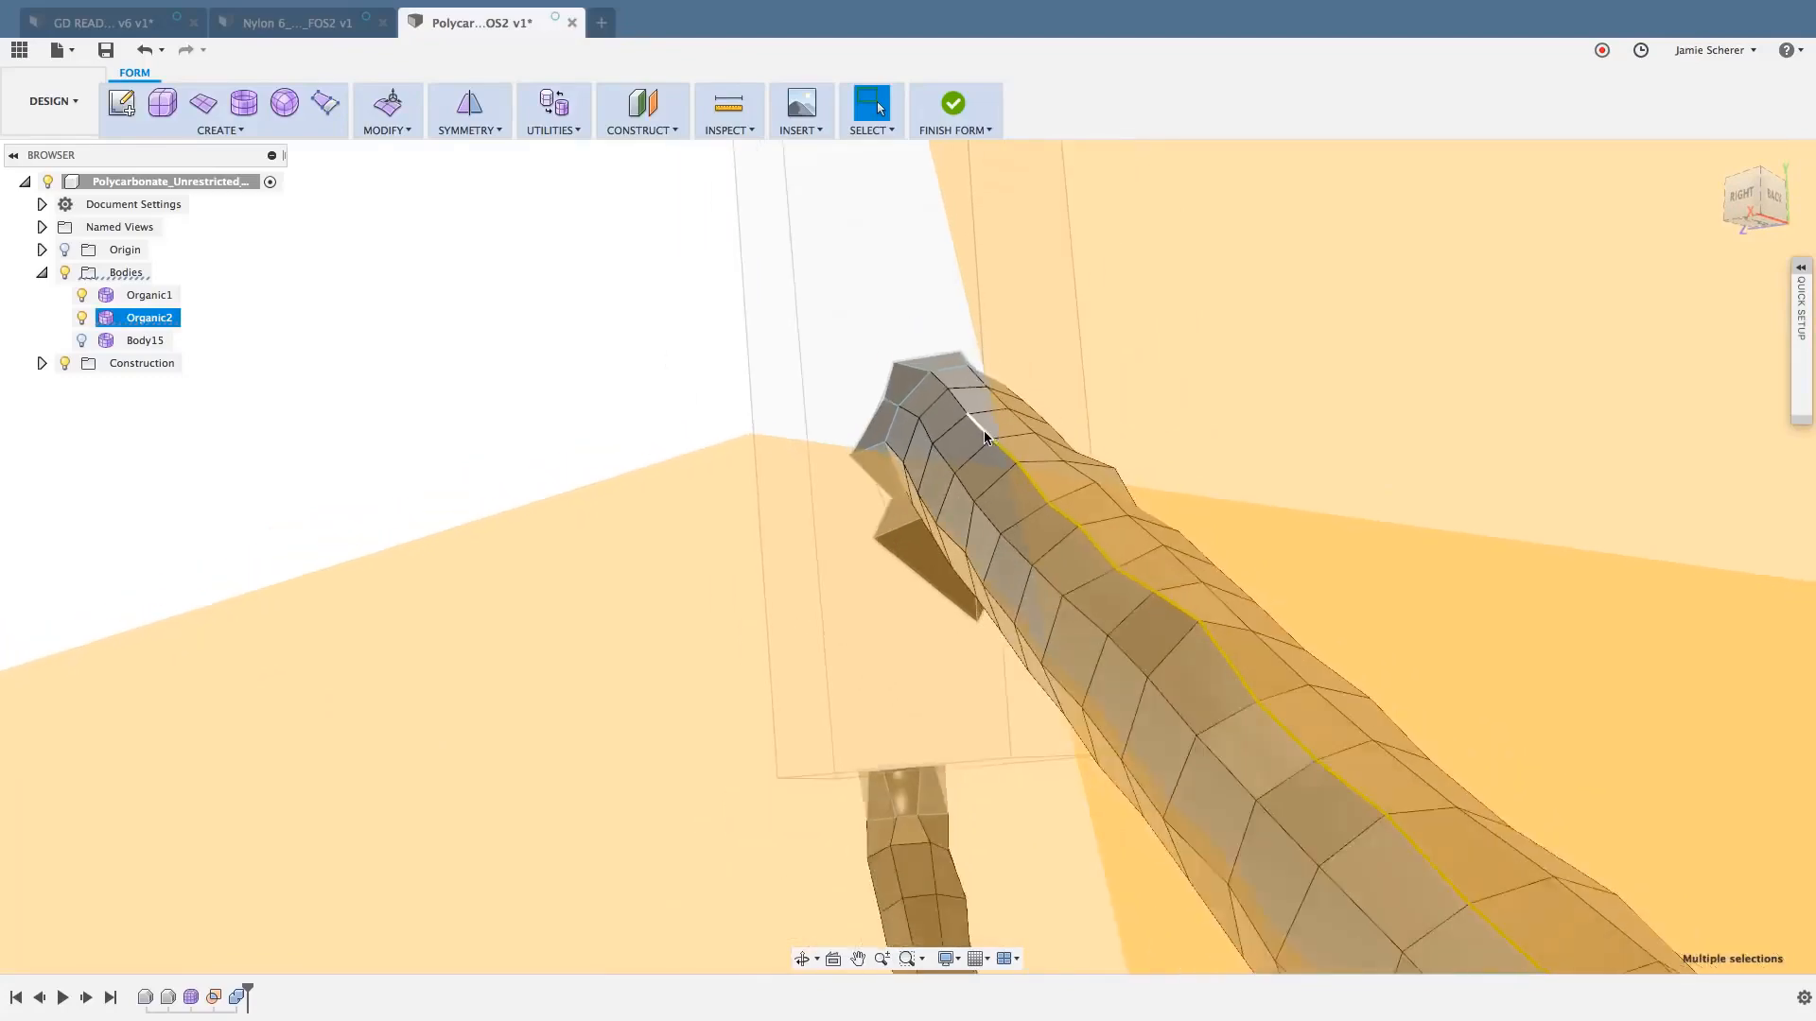
right_click(1177, 382)
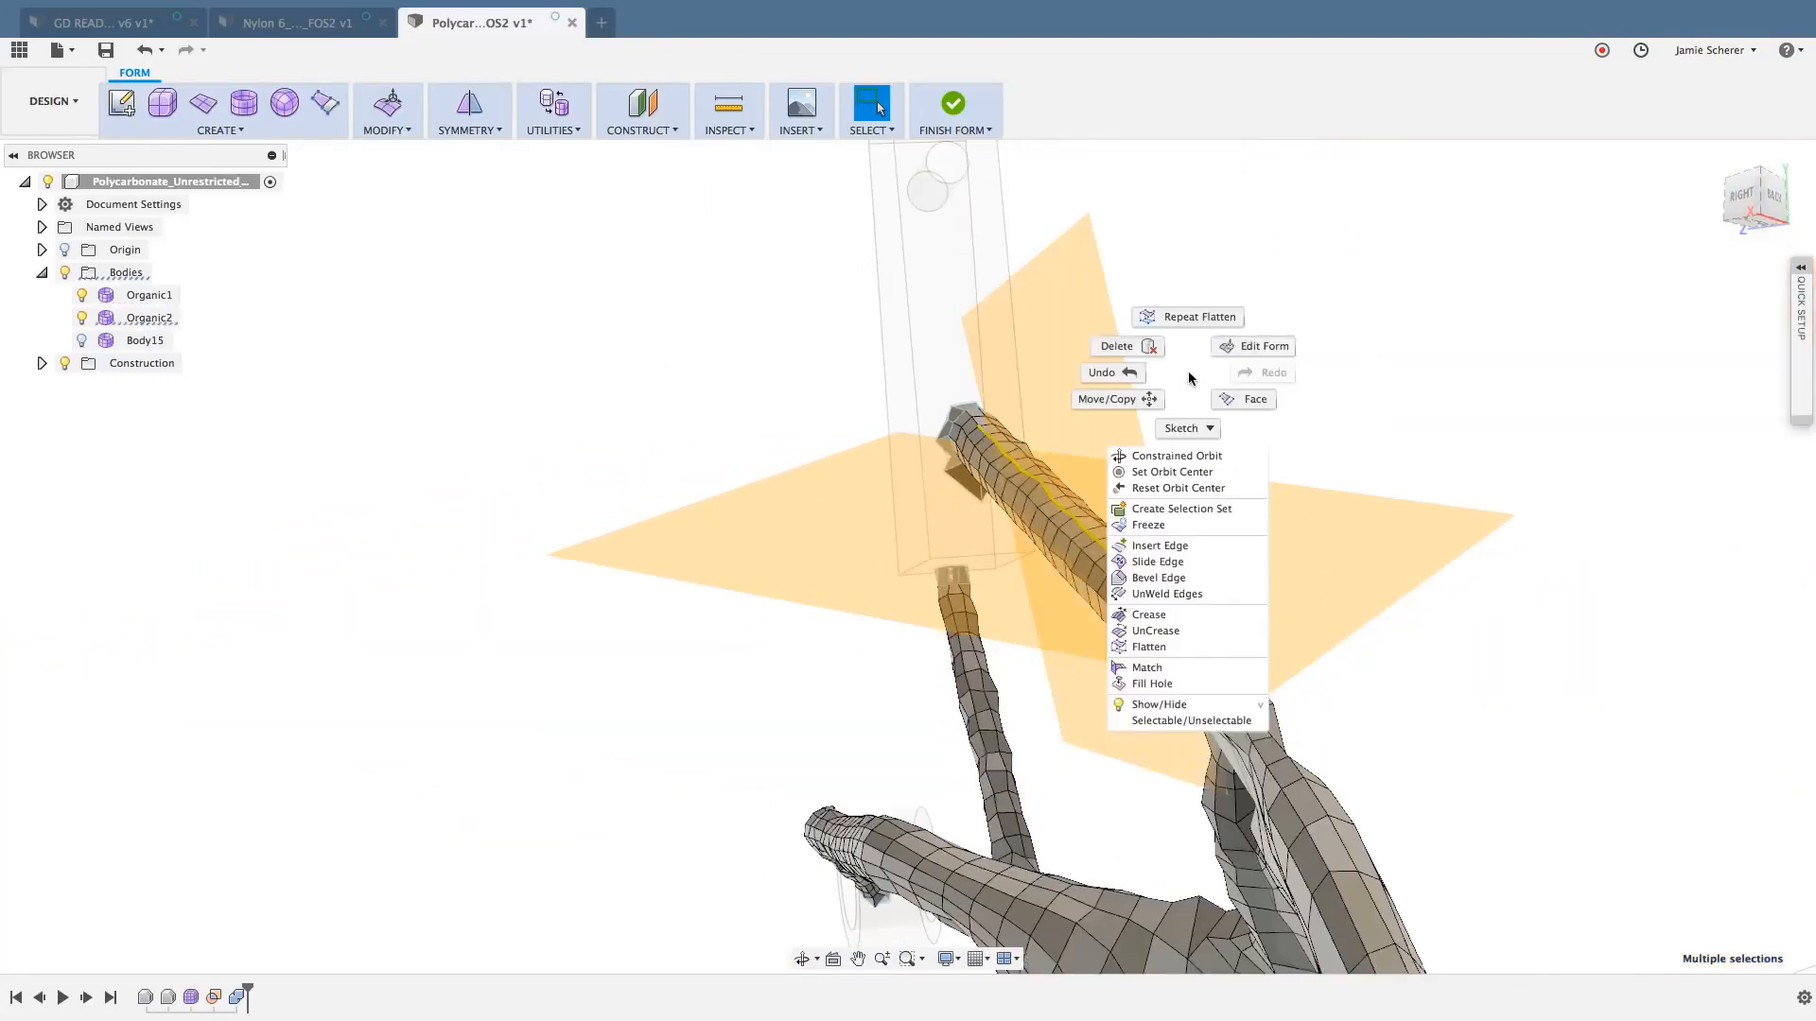
left_click(1180, 318)
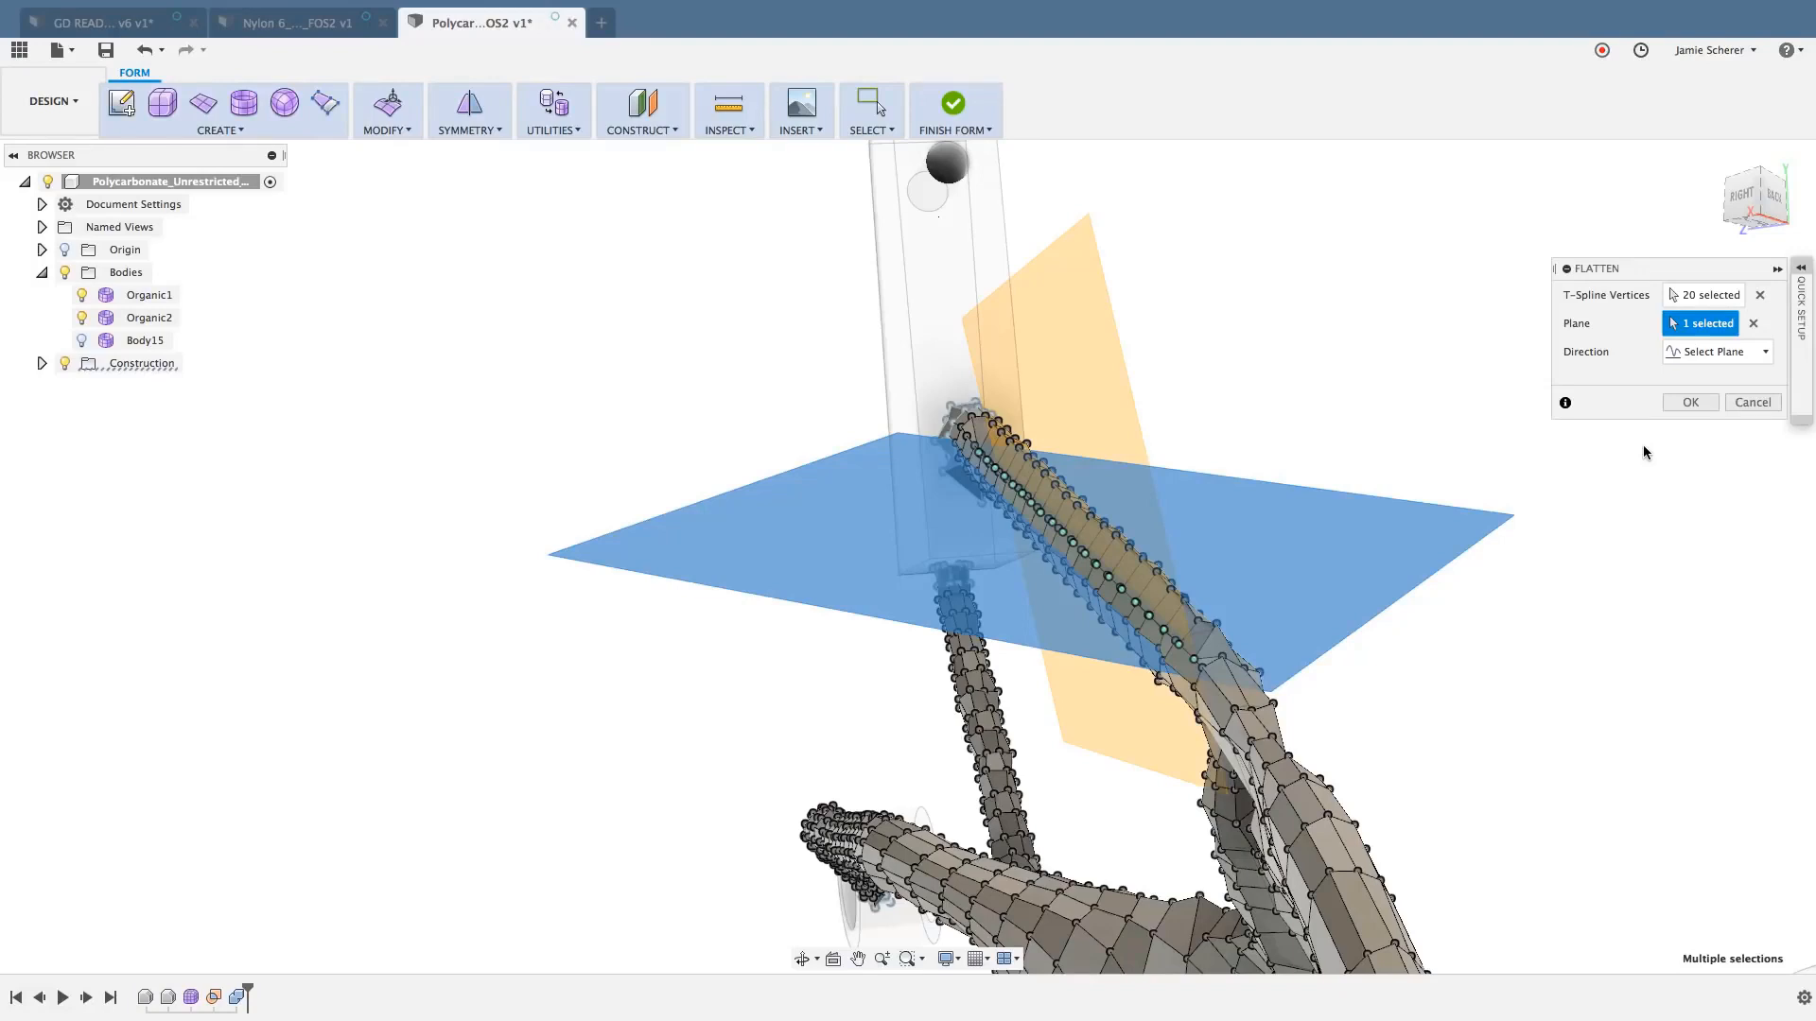
left_click(1710, 352)
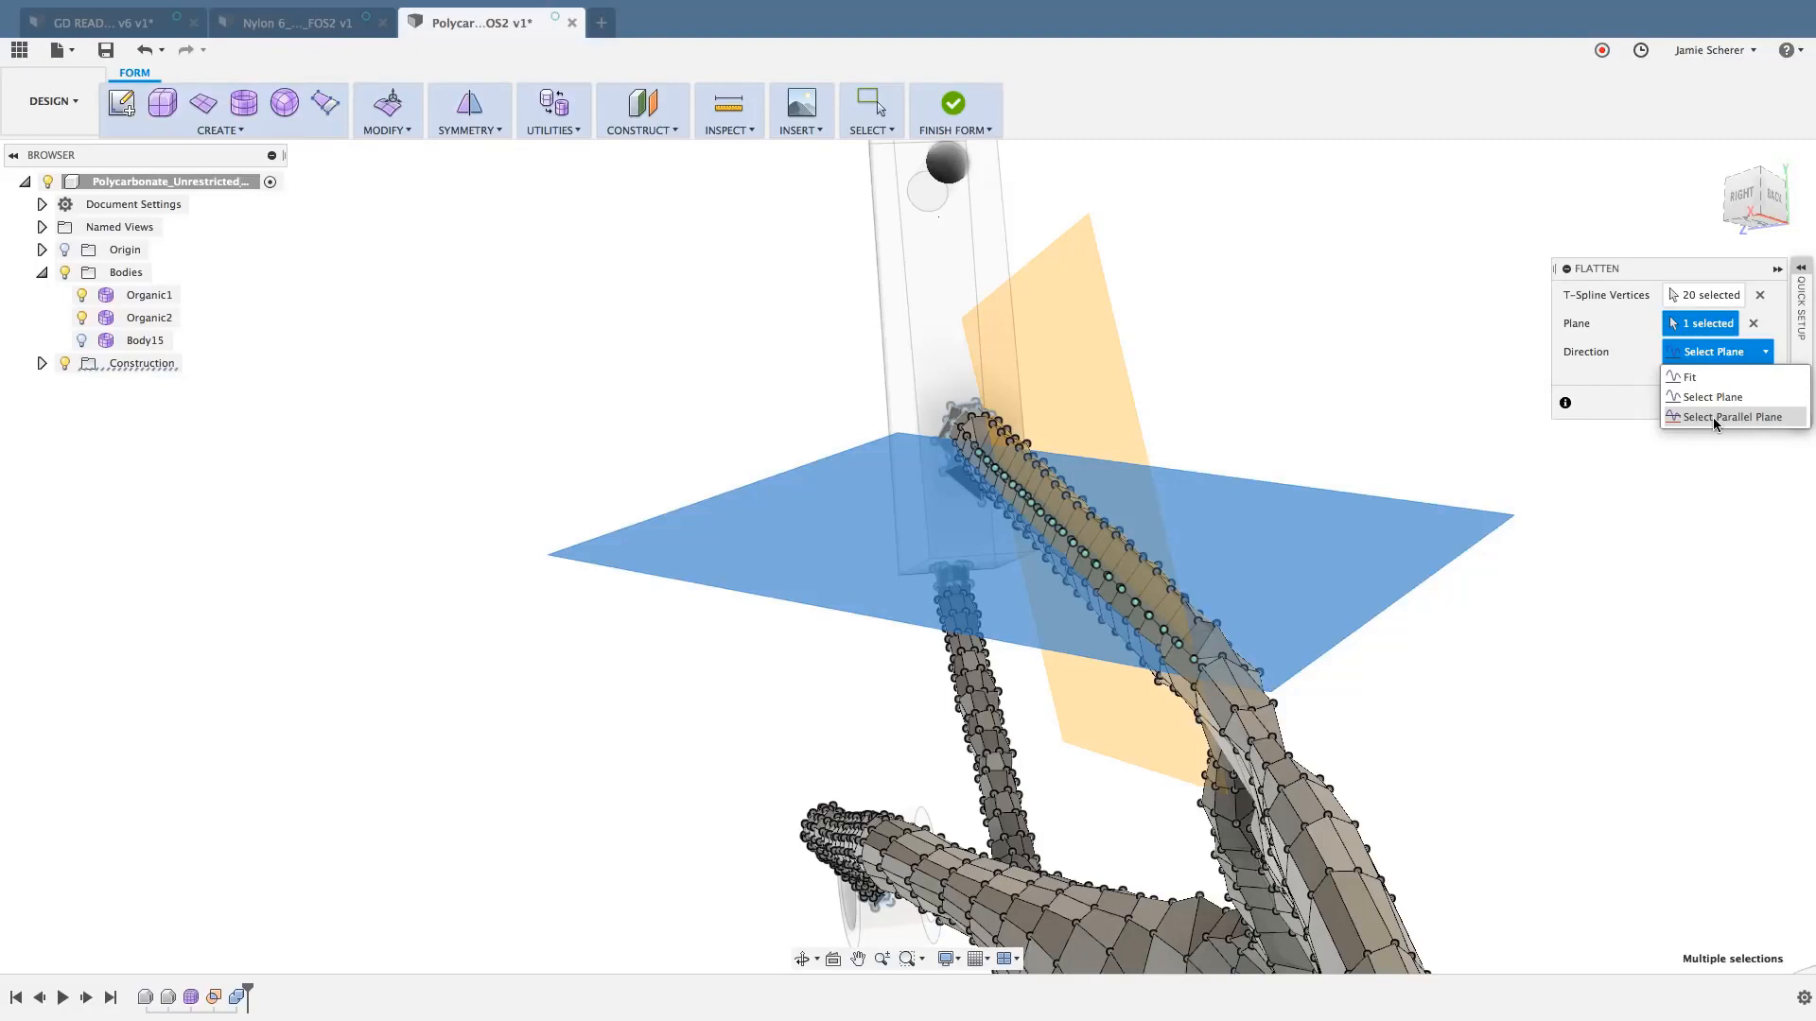
left_click(1714, 419)
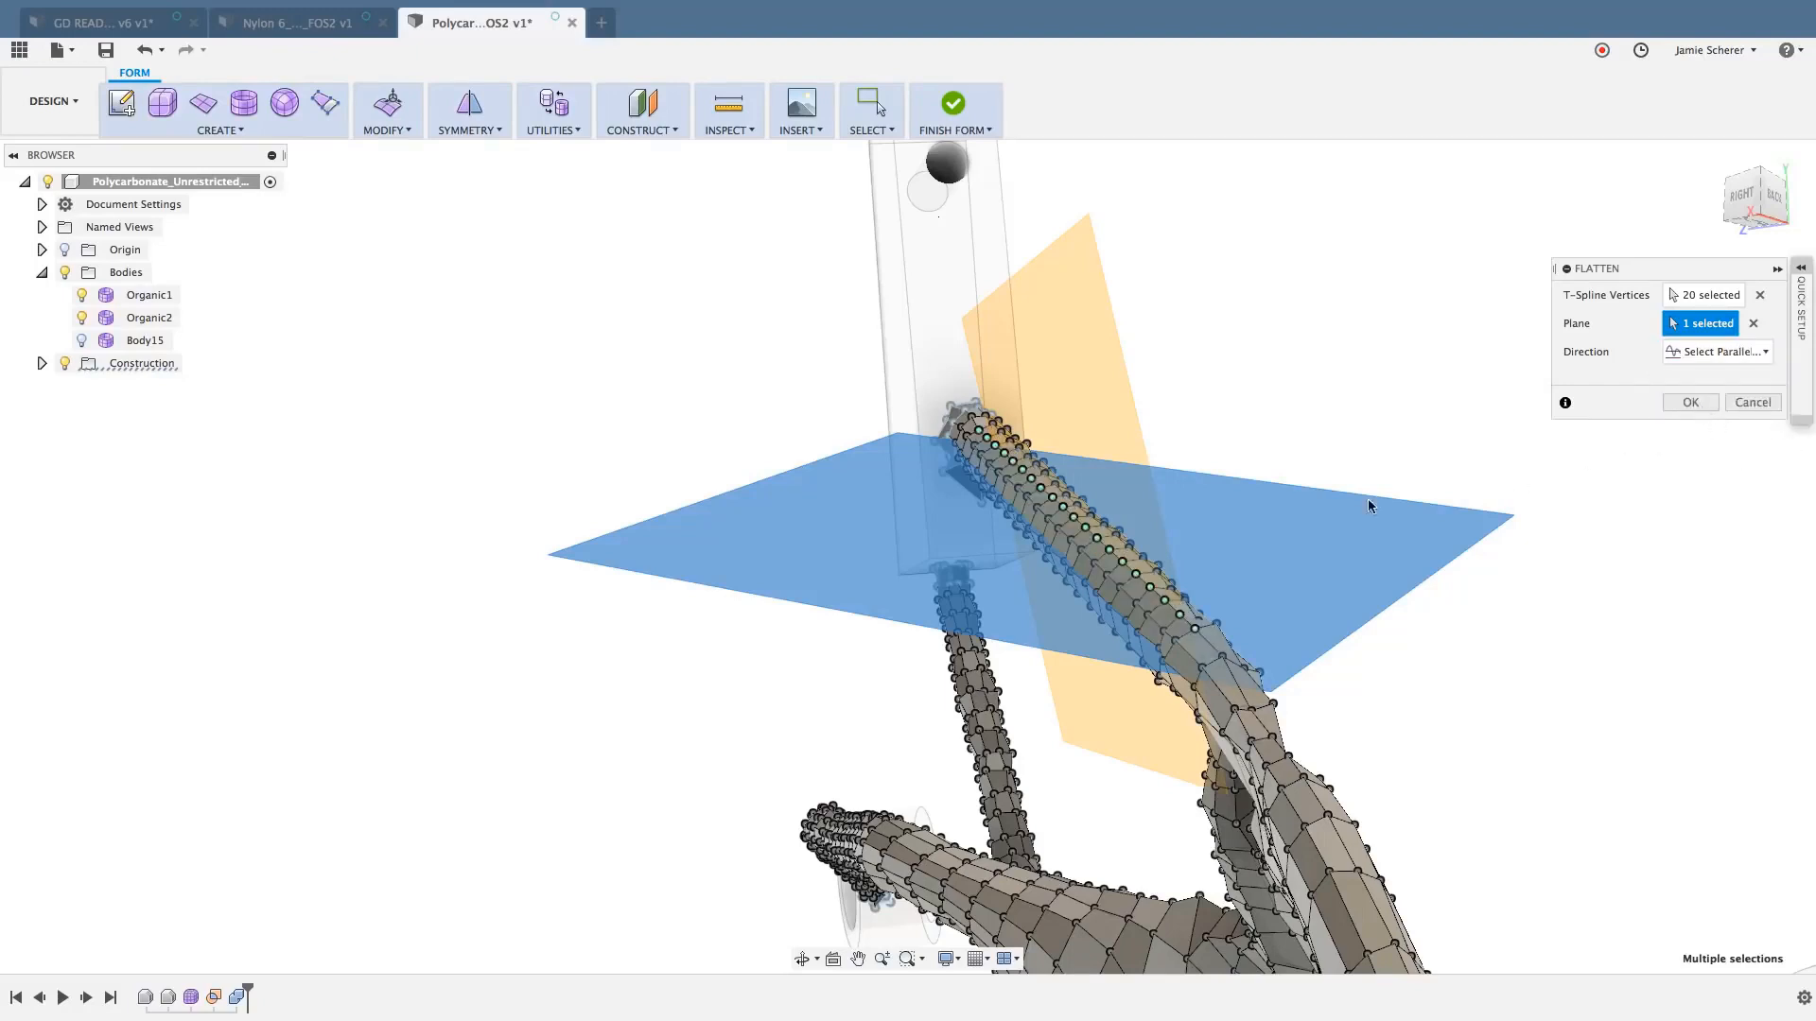
key("Return")
- Select the neighbouring lengthwise edge run on the upper strut and flatten it onto the near-horizontal plane using Select Parallel Plane
scroll(1115, 565, "up", 5)
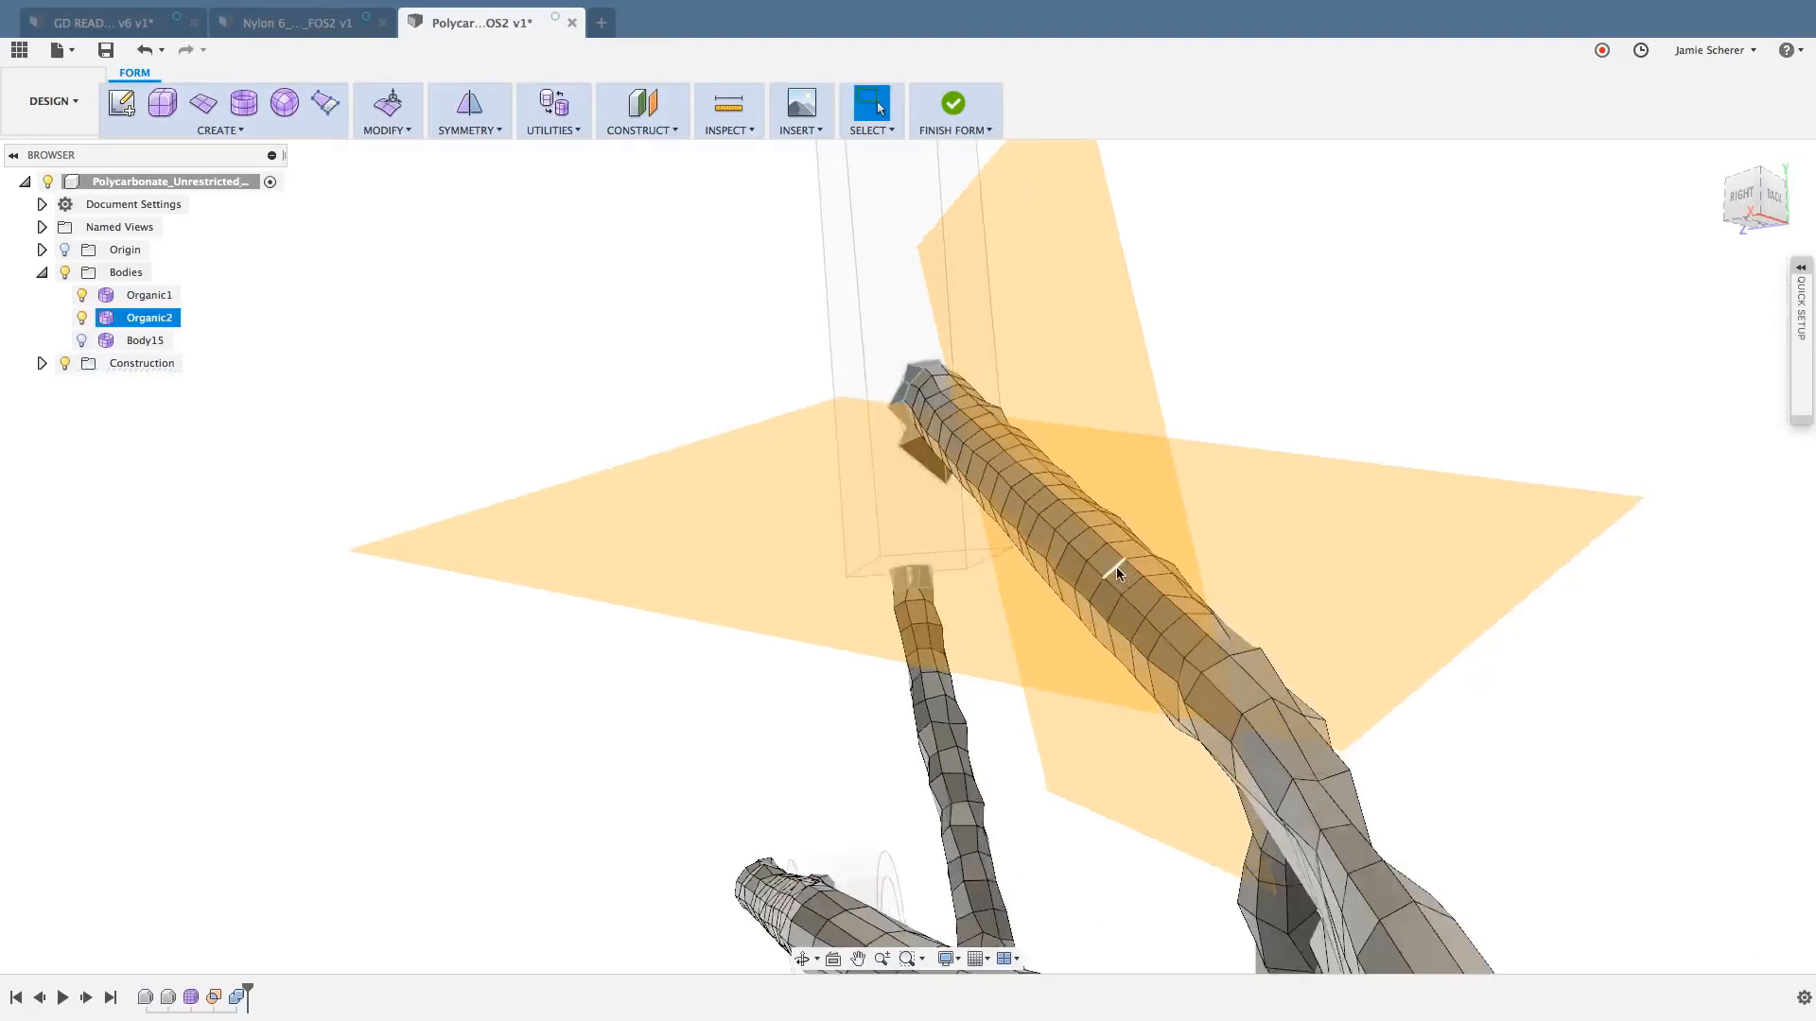
middle_click_drag(1112, 571, 1141, 647, "shift")
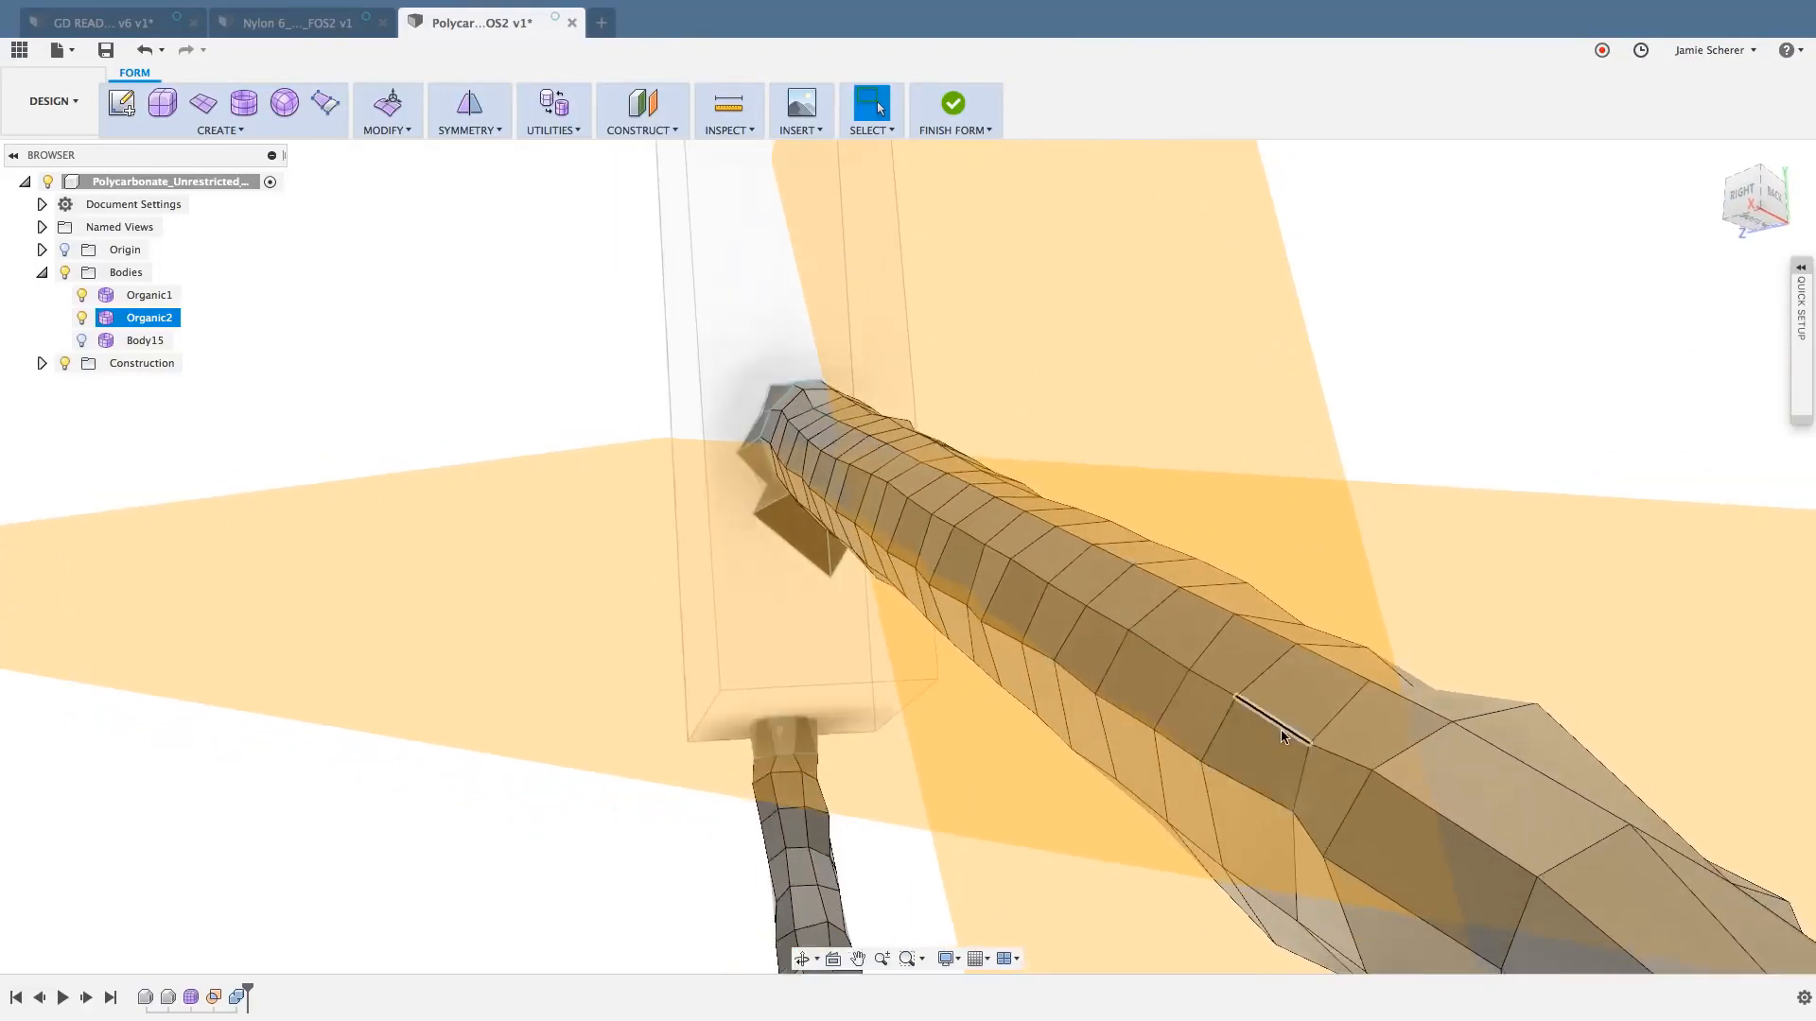
left_click(1288, 731)
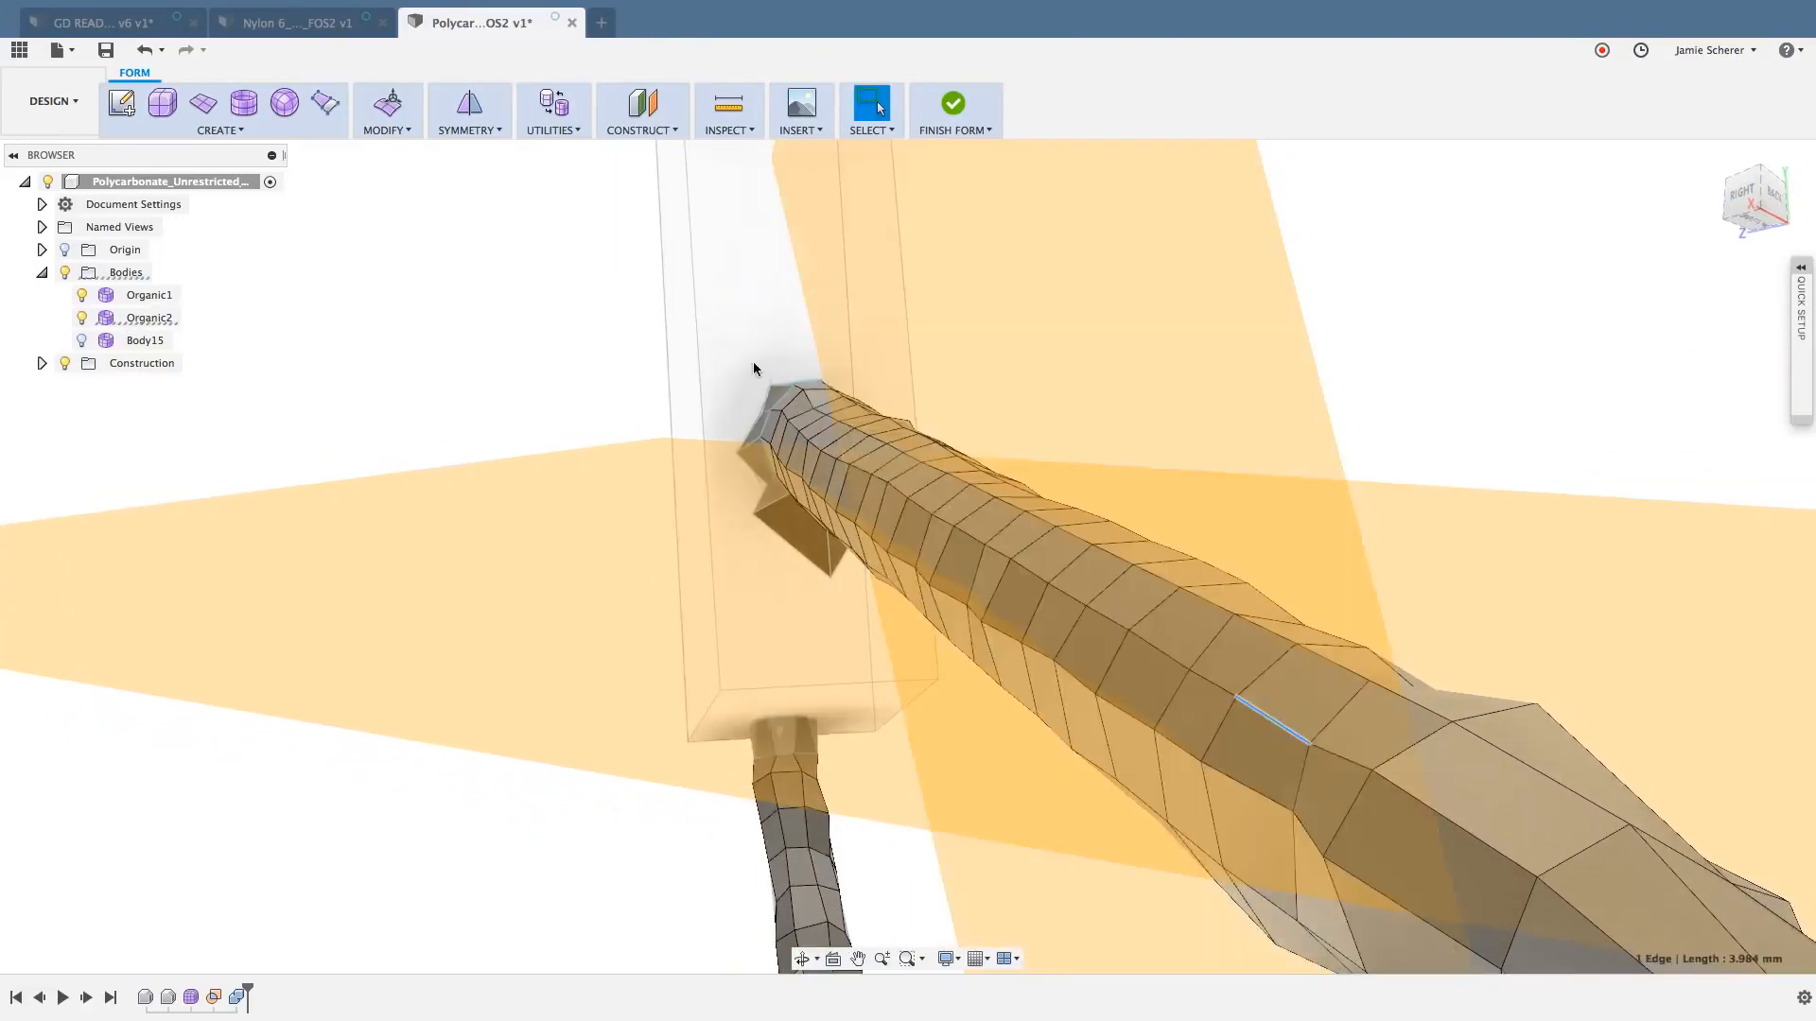
scroll(797, 431, "up", 10)
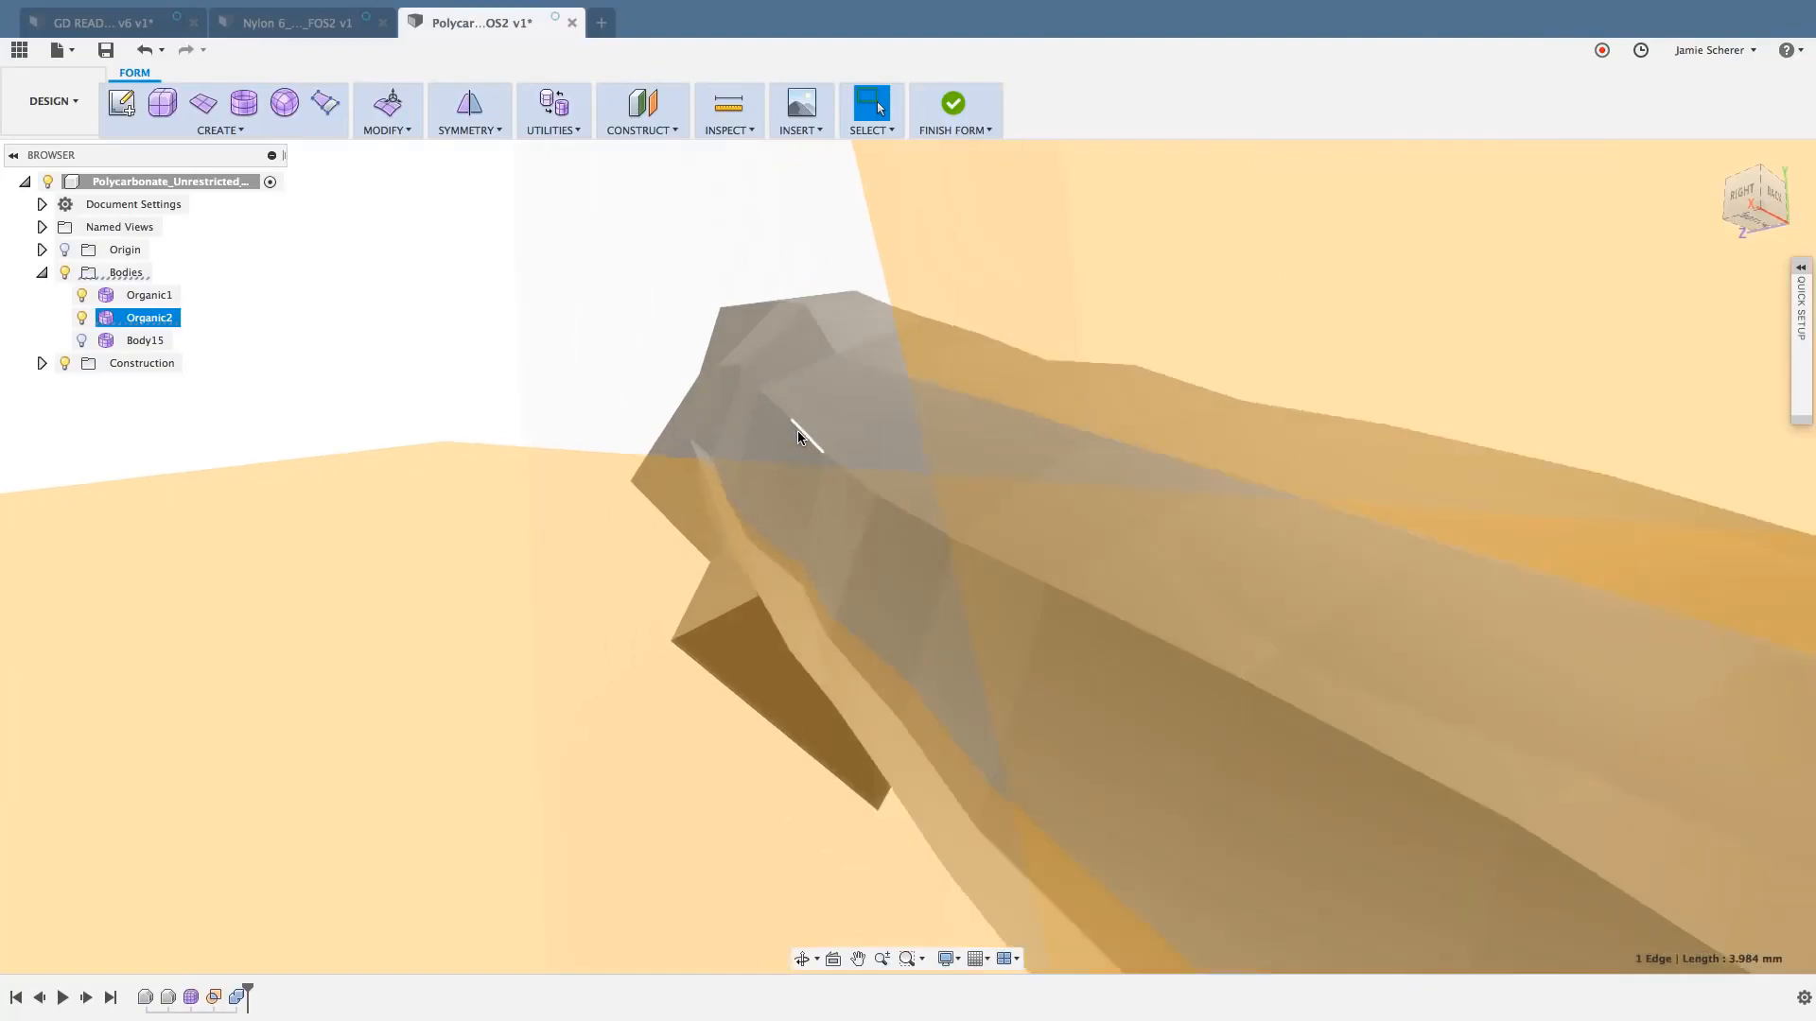
double_click(800, 435, "shift")
scroll(819, 467, "down", 8)
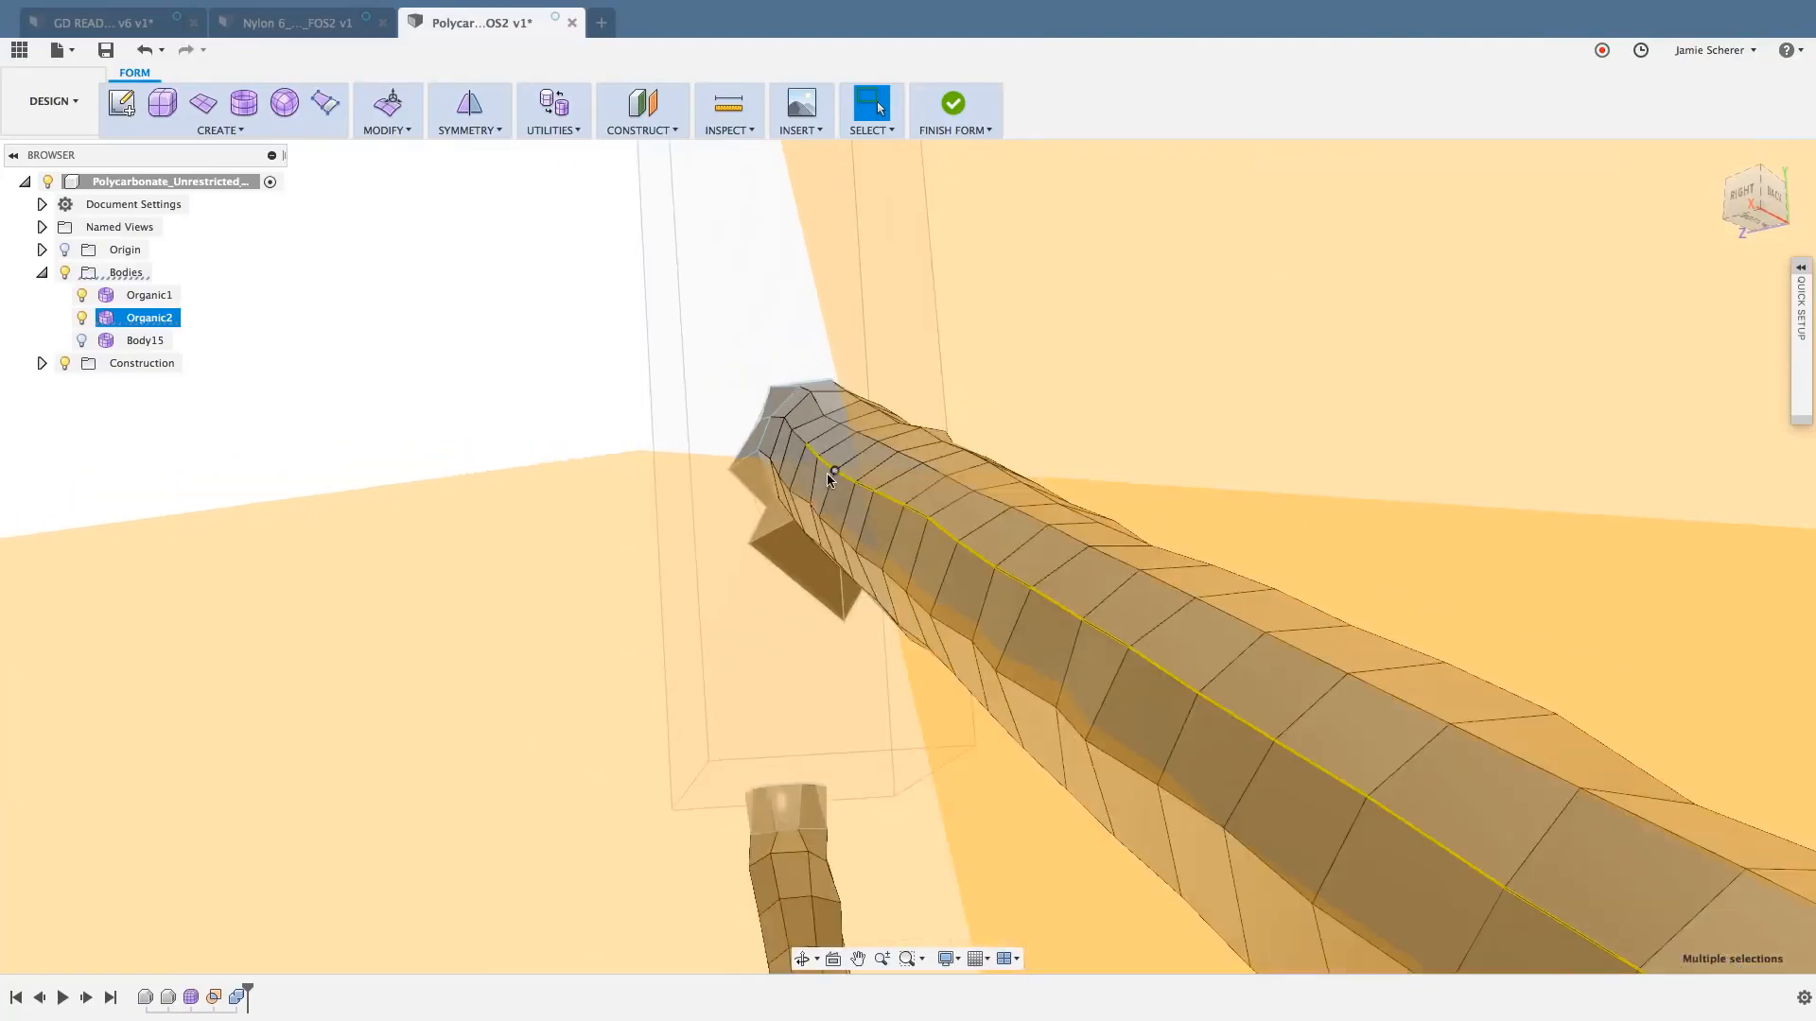
scroll(683, 452, "down", 3)
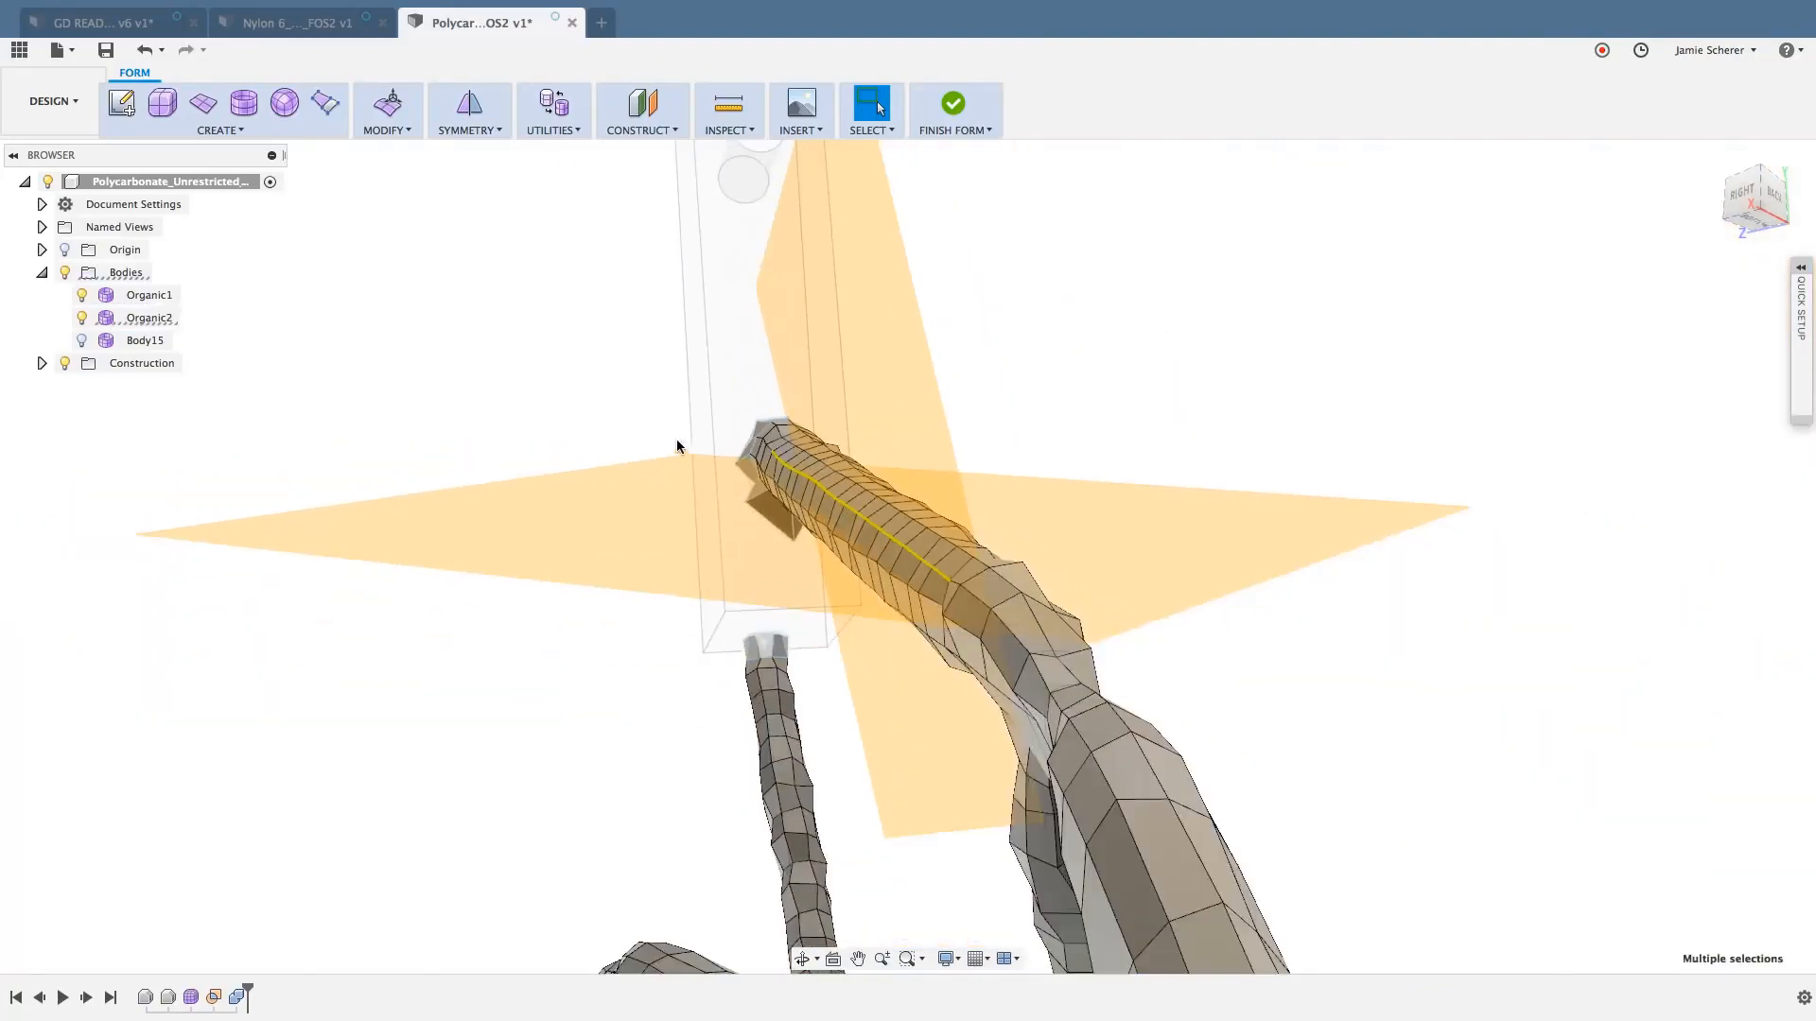
right_click(627, 396)
left_click(634, 346)
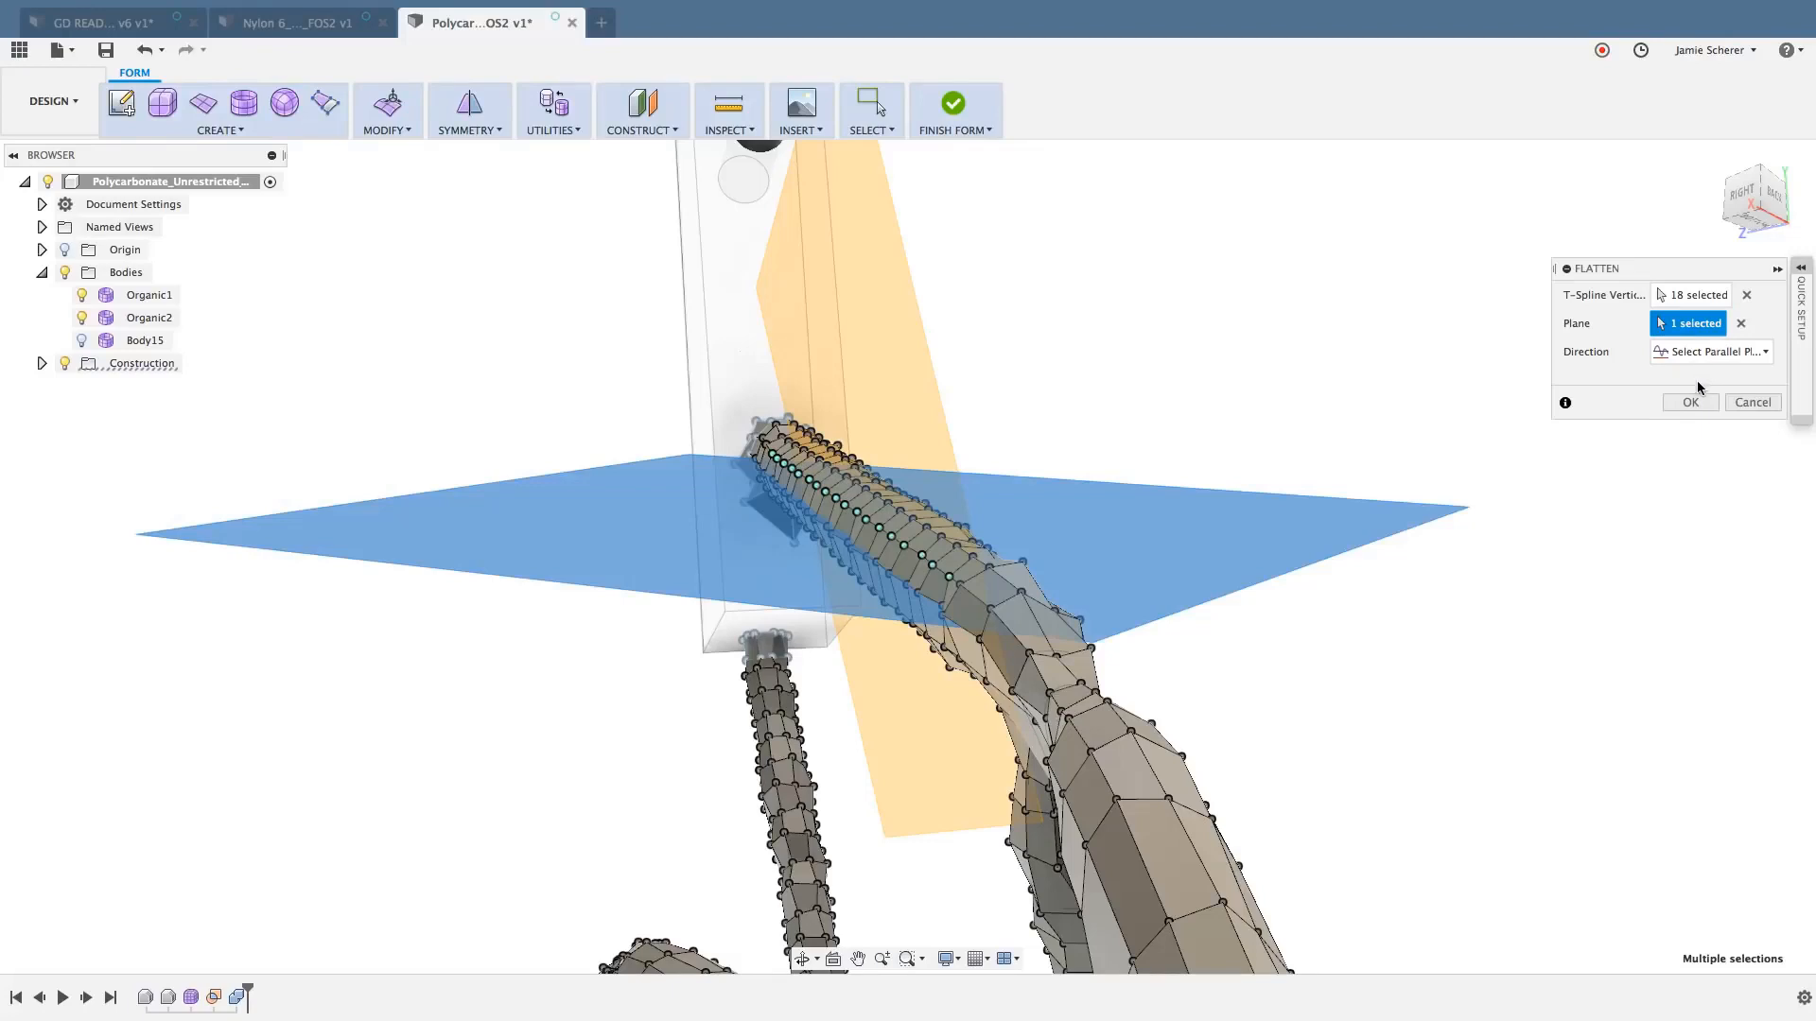
key("Return")
right_click(1581, 488)
key("Escape")
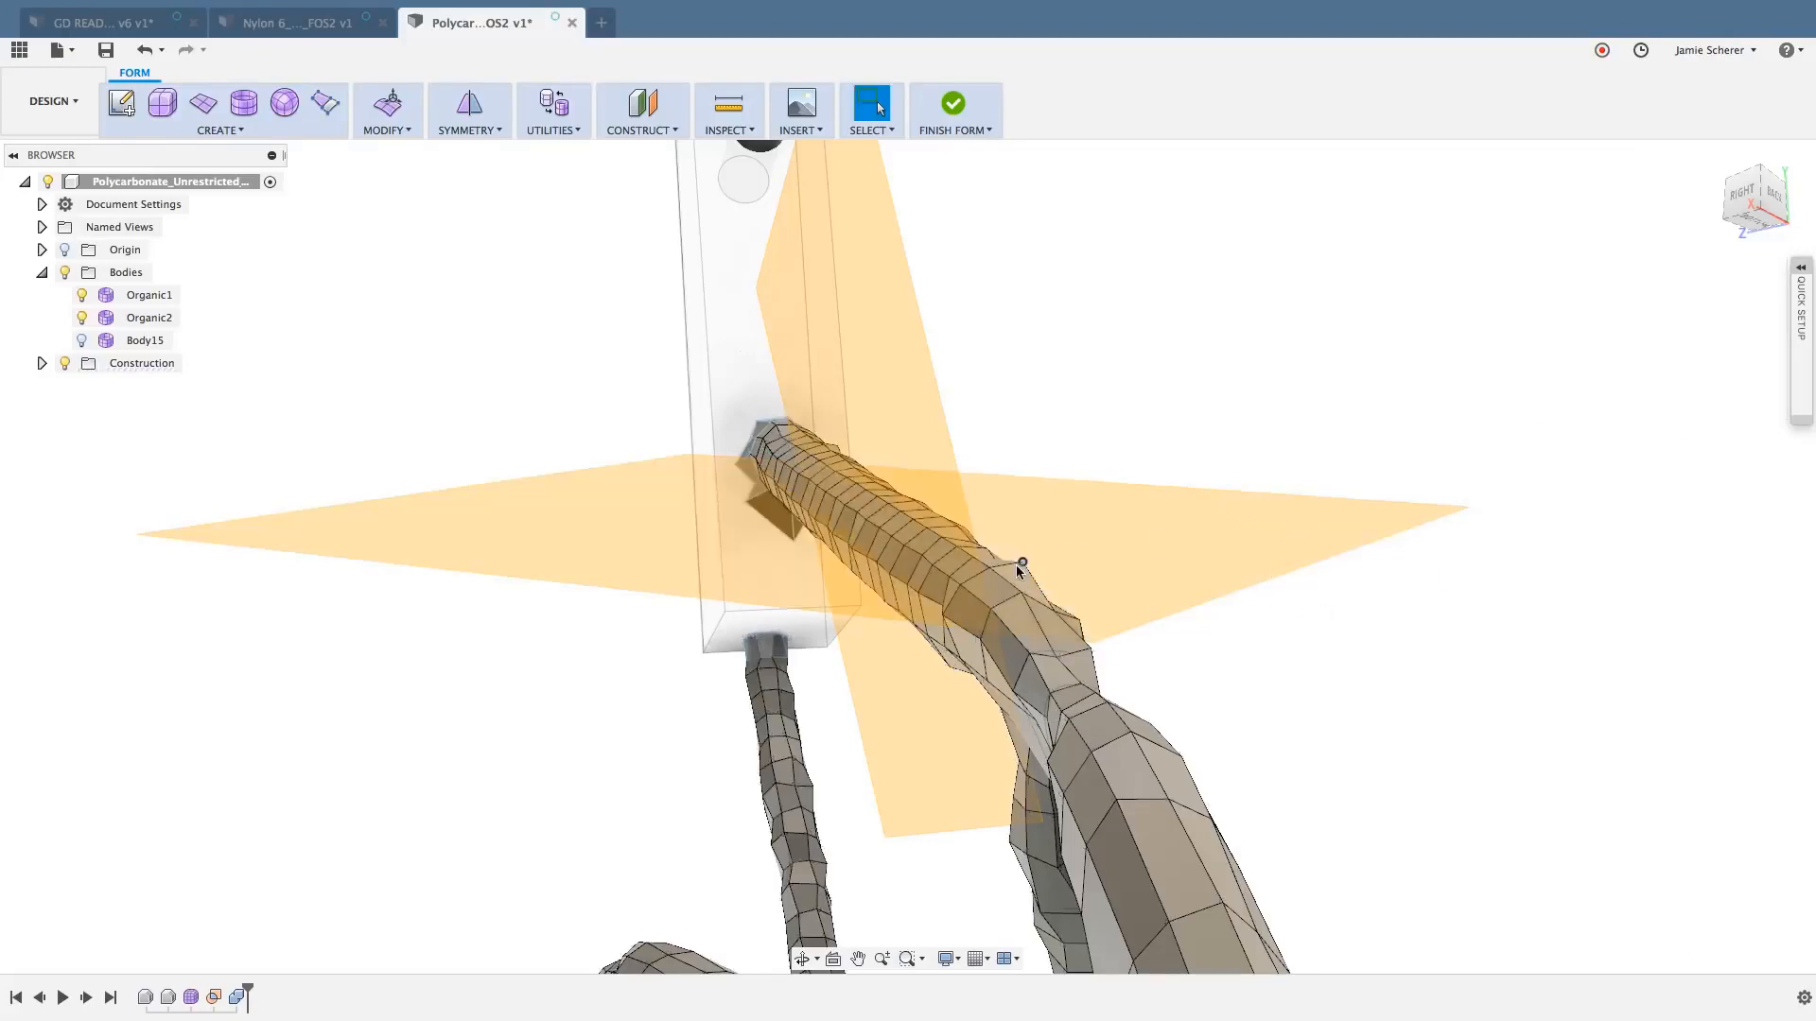
- Reselect that neighbouring edge run and flatten it onto the upright construction plane, keeping the Select Parallel Plane direction
left_click(939, 579)
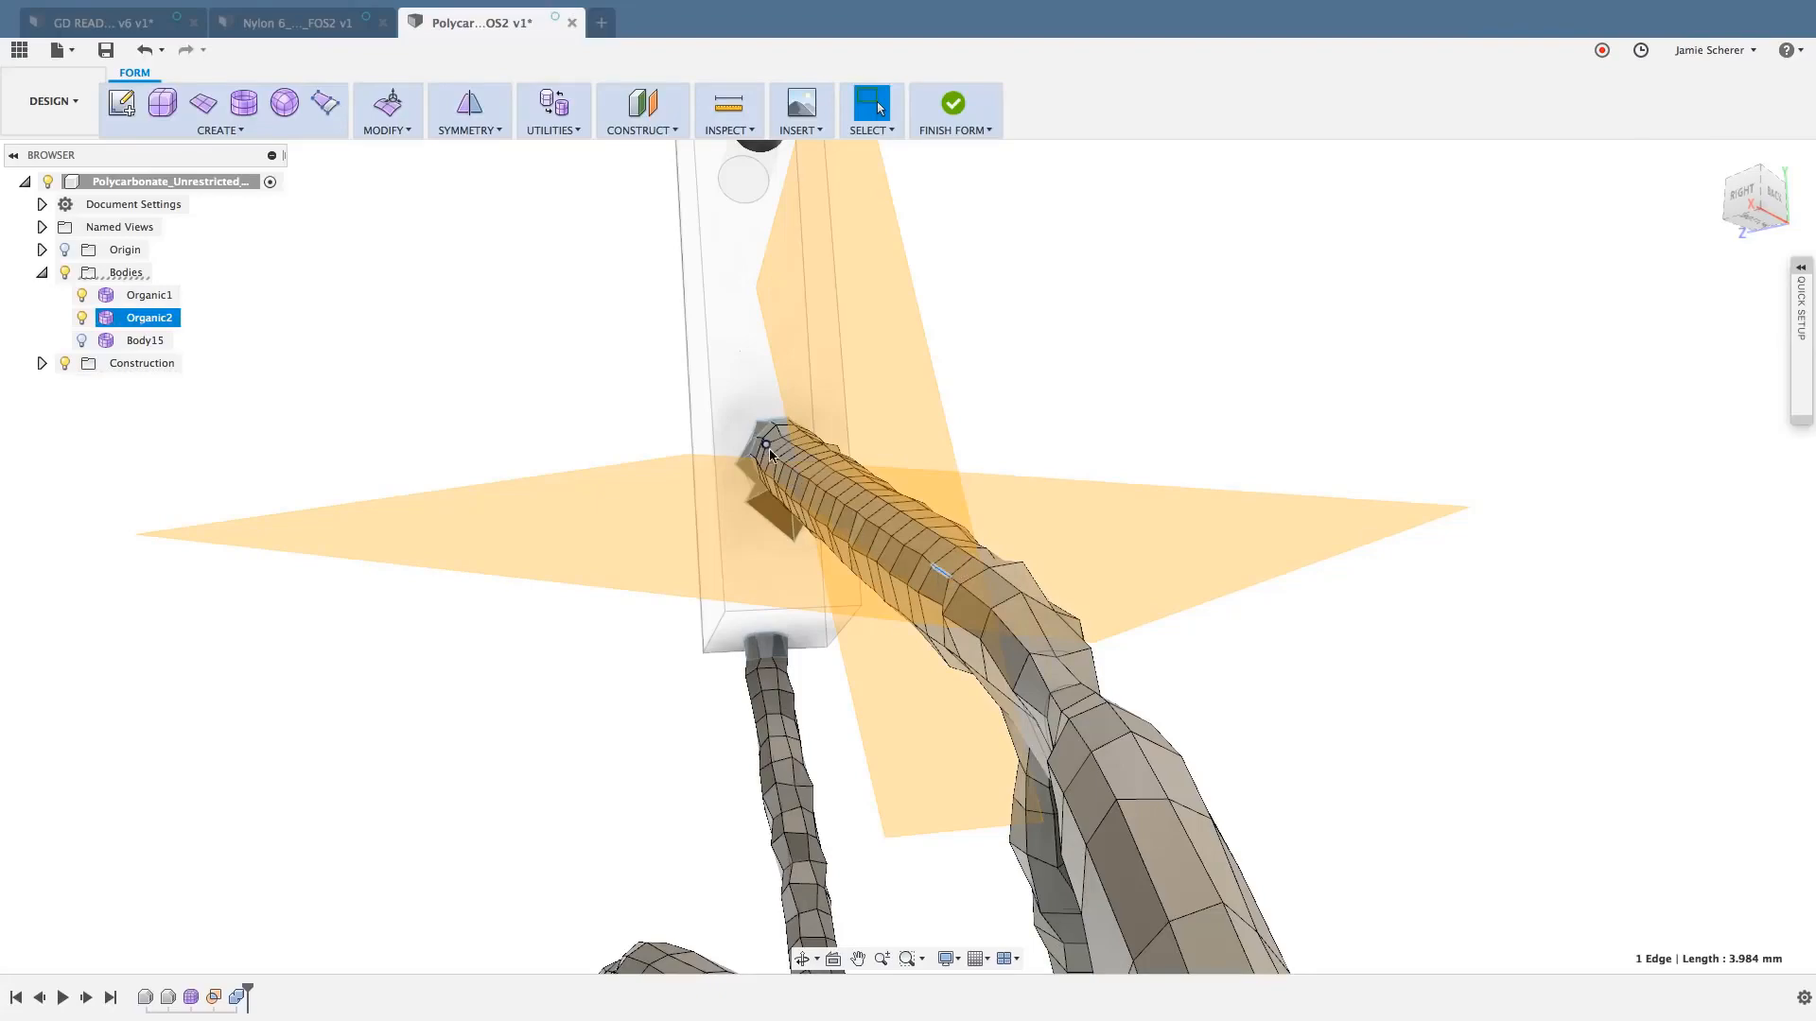
scroll(770, 456, "up", 5)
scroll(771, 457, "up", 2)
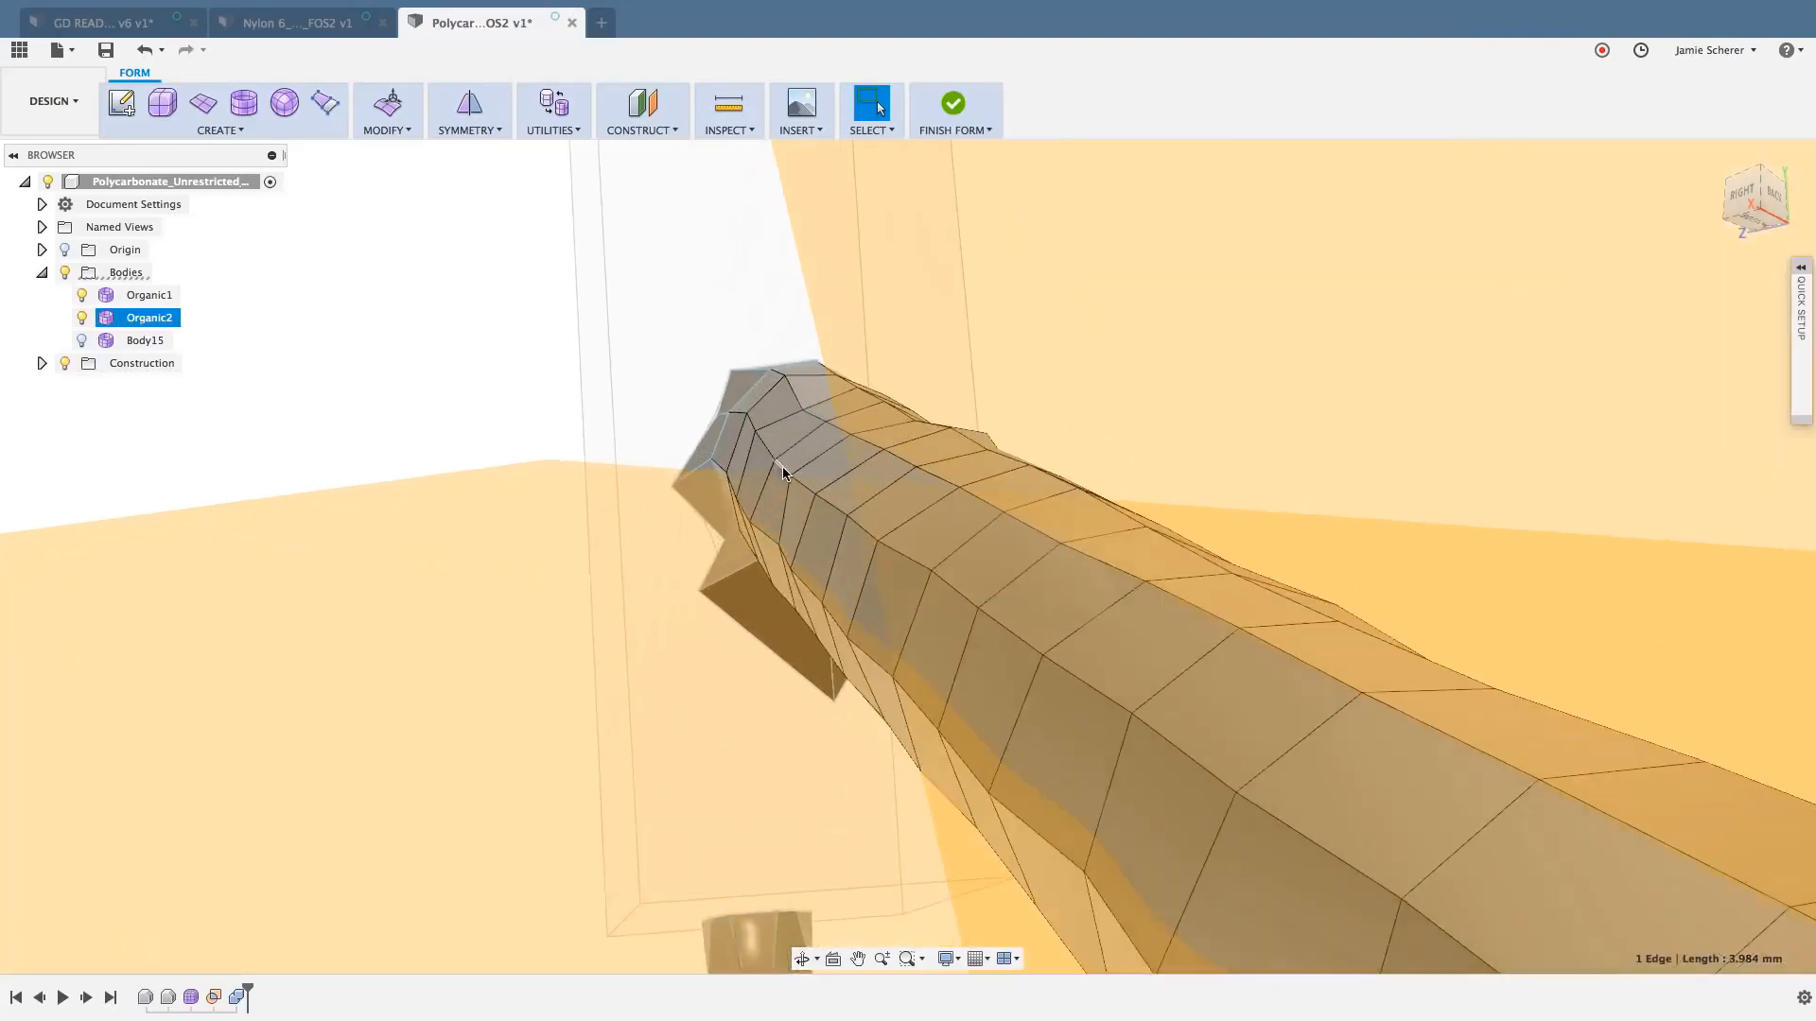
double_click(783, 470)
scroll(783, 470, "down", 5)
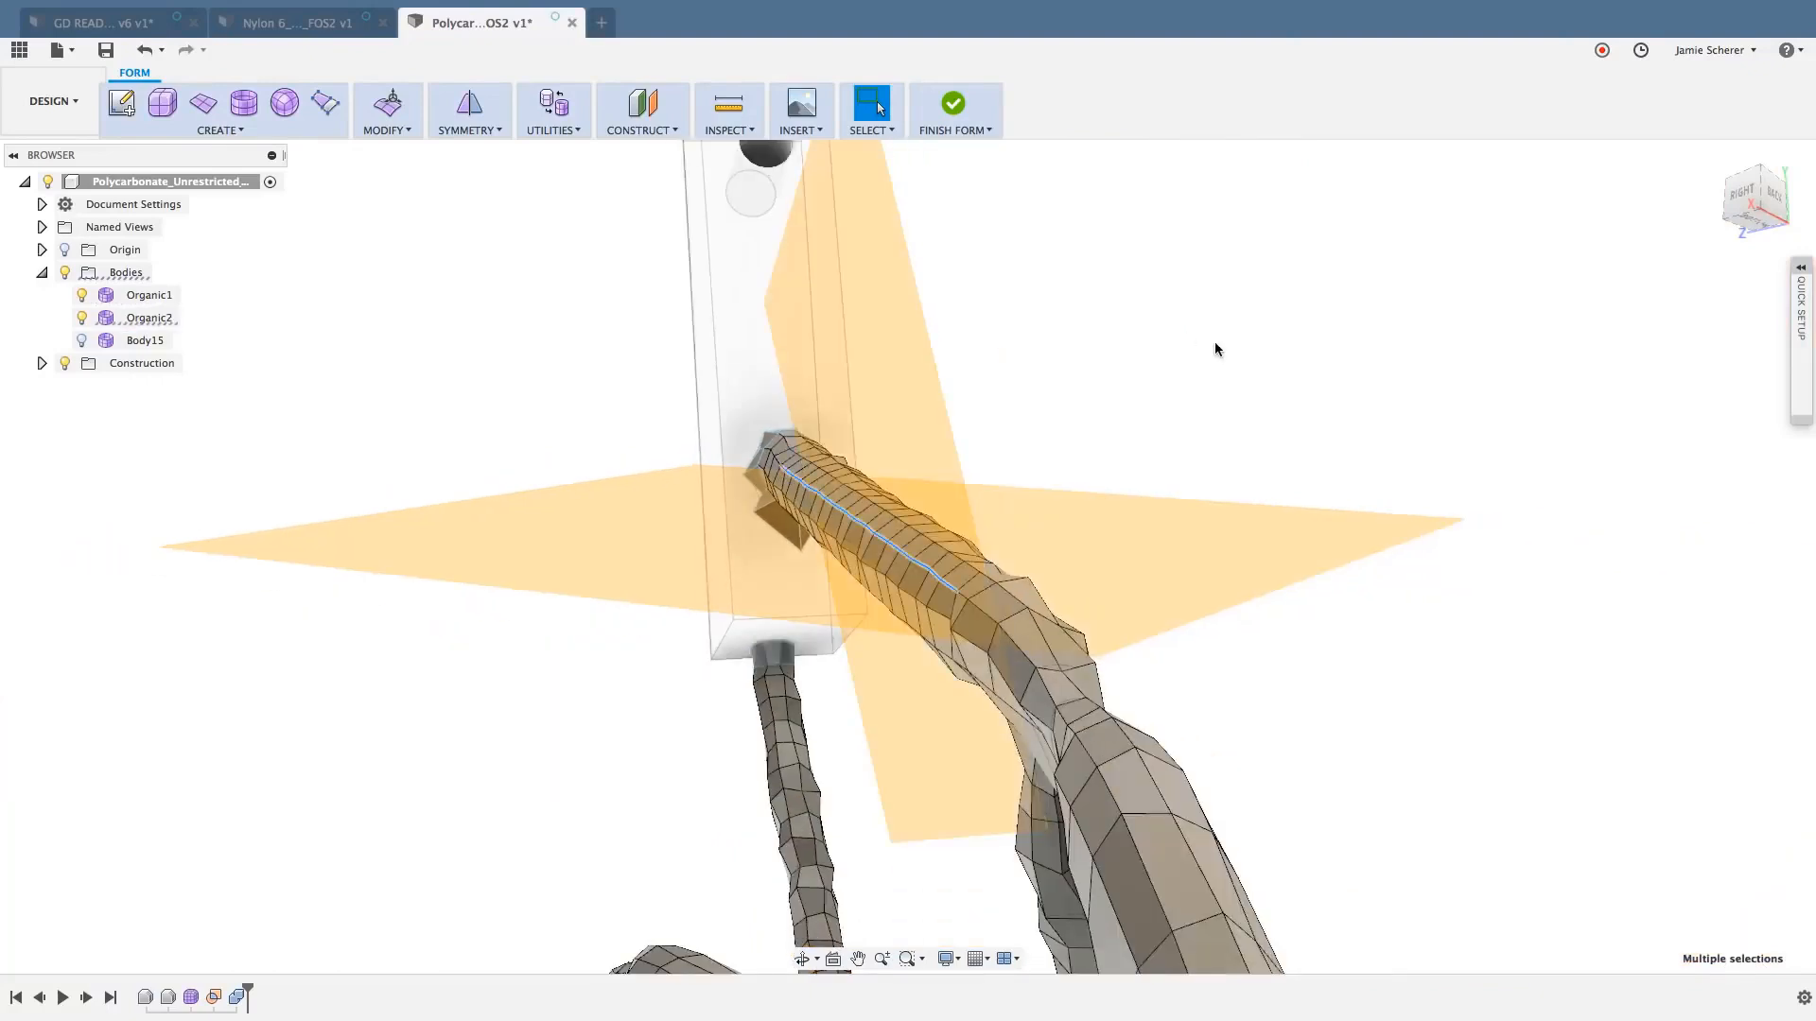
right_click(1214, 343)
left_click(1212, 299)
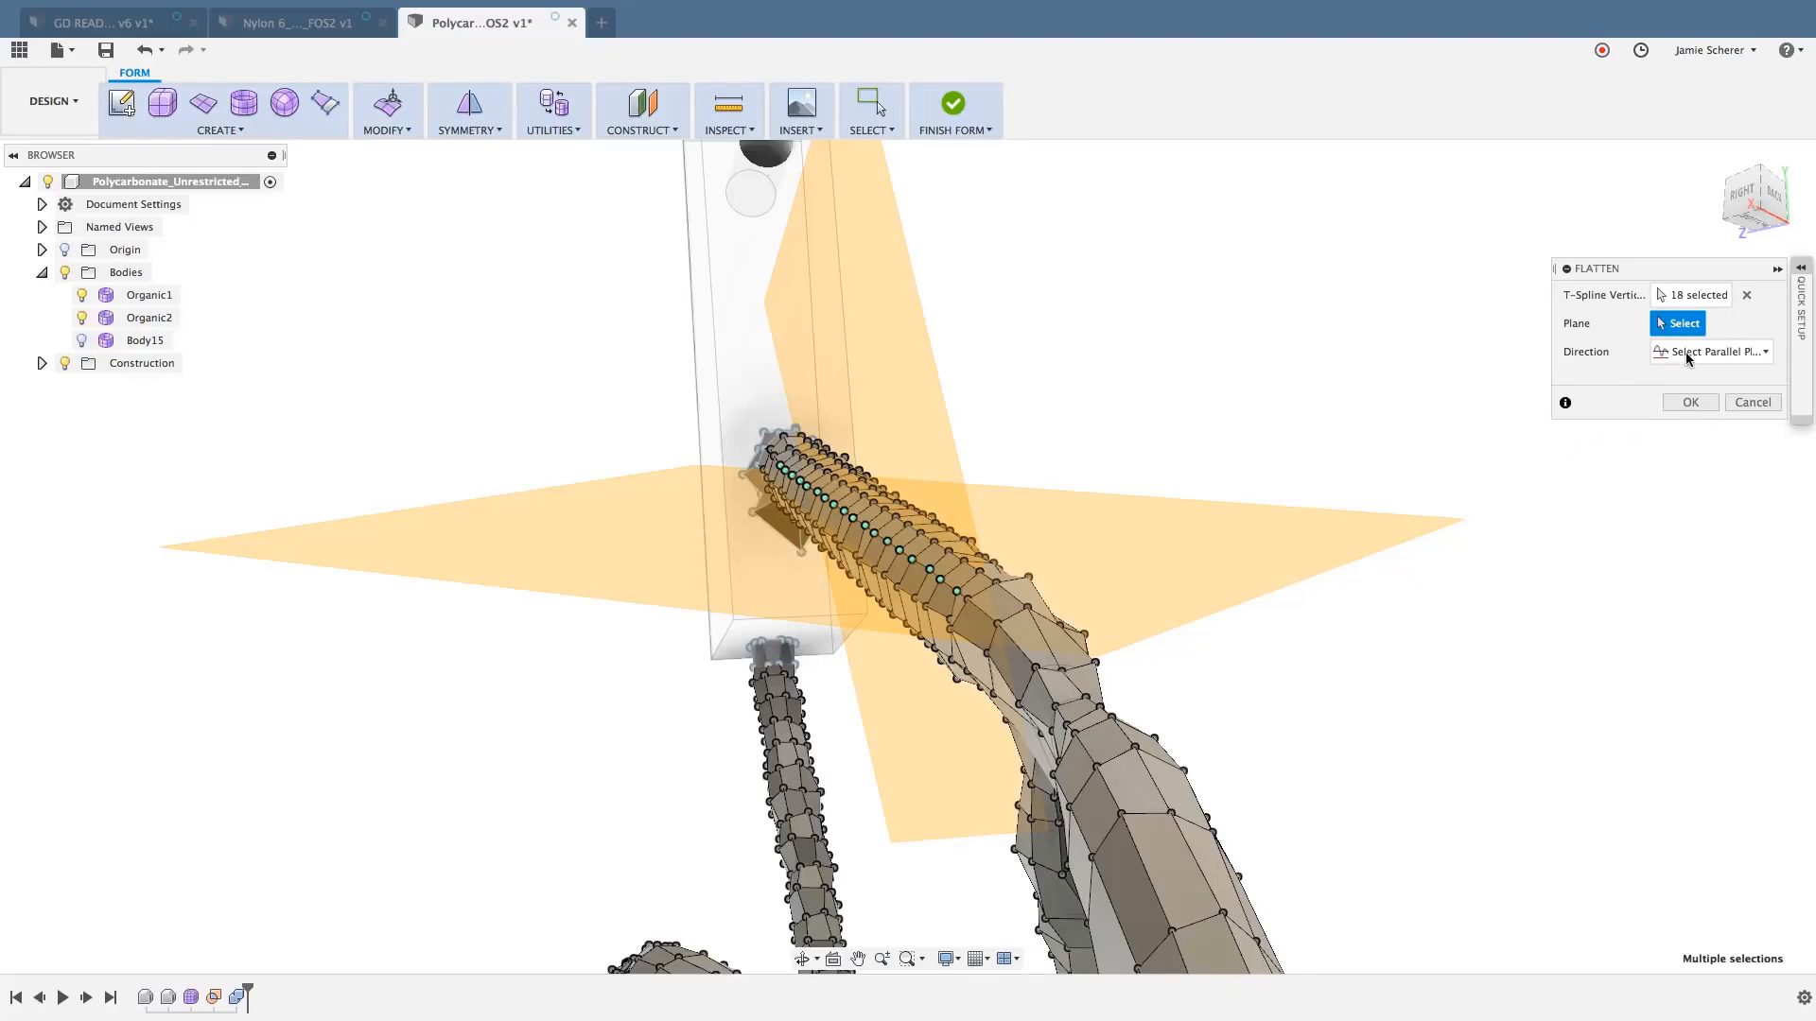
left_click(924, 375)
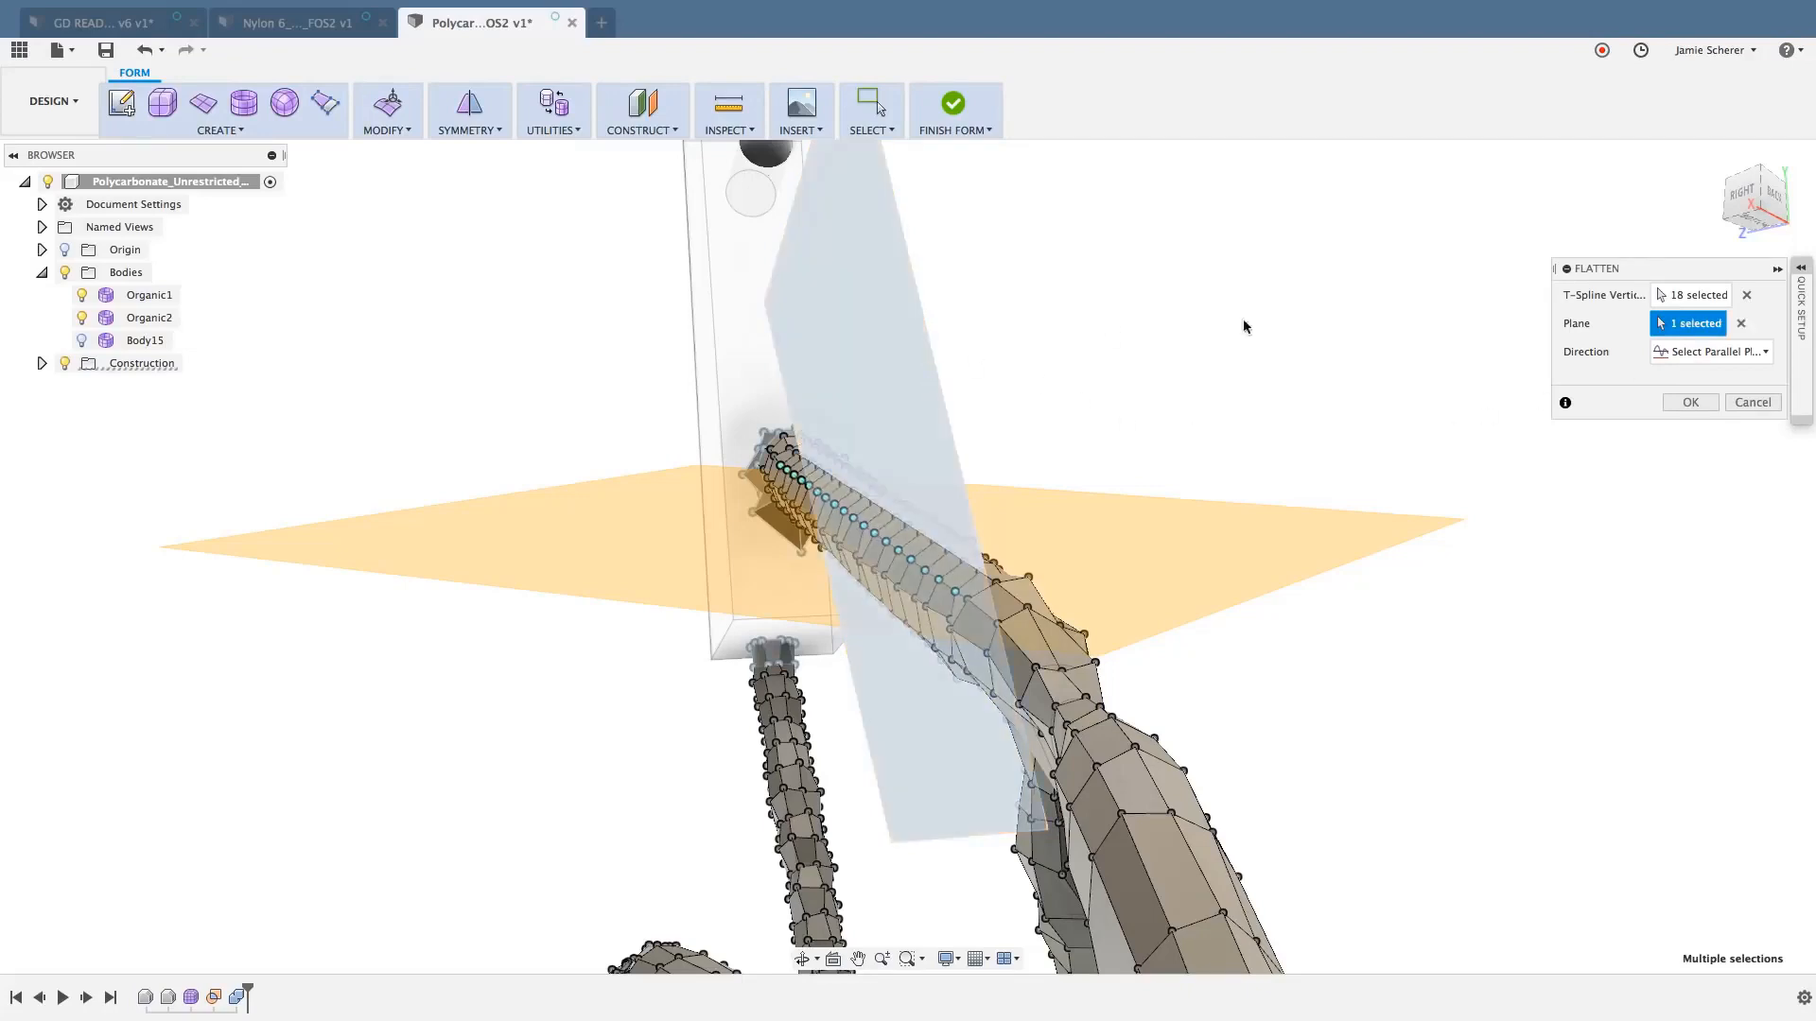
left_click(1691, 403)
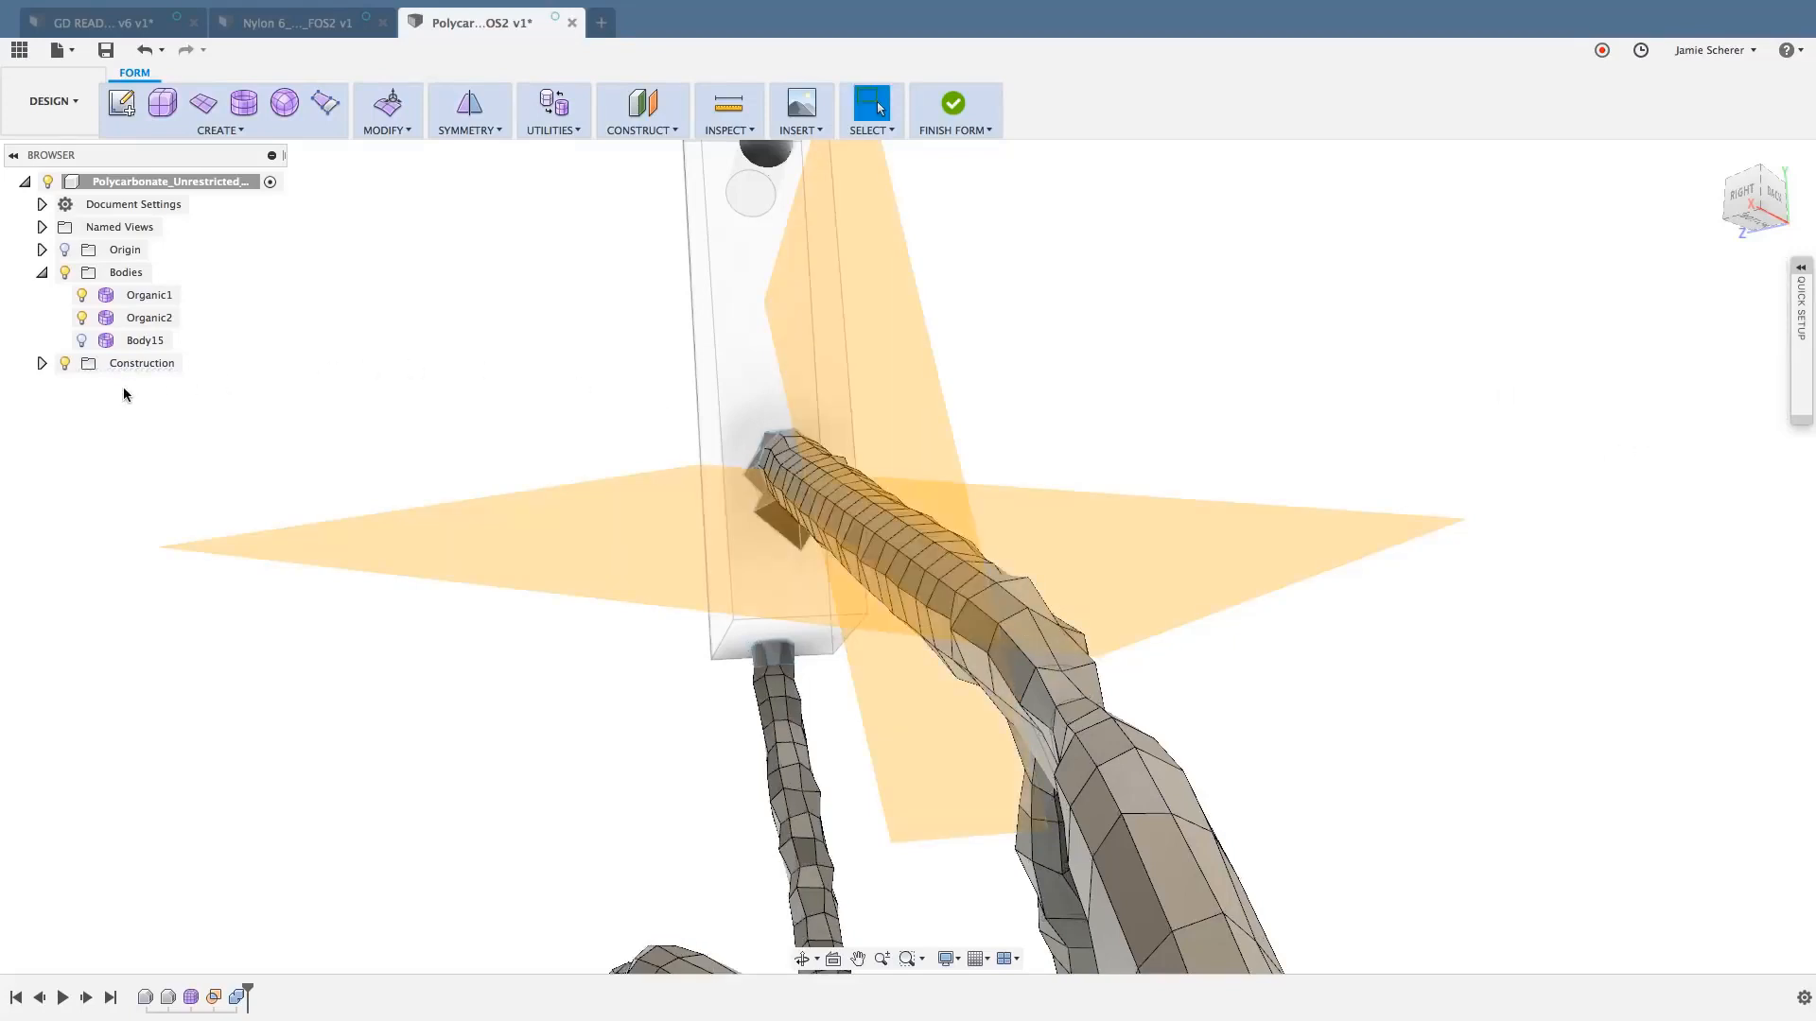
- Hide the construction planes and check the flattened edge runs along the upper strut from several angles
left_click(68, 365)
middle_click_drag(664, 515, 990, 543, "shift")
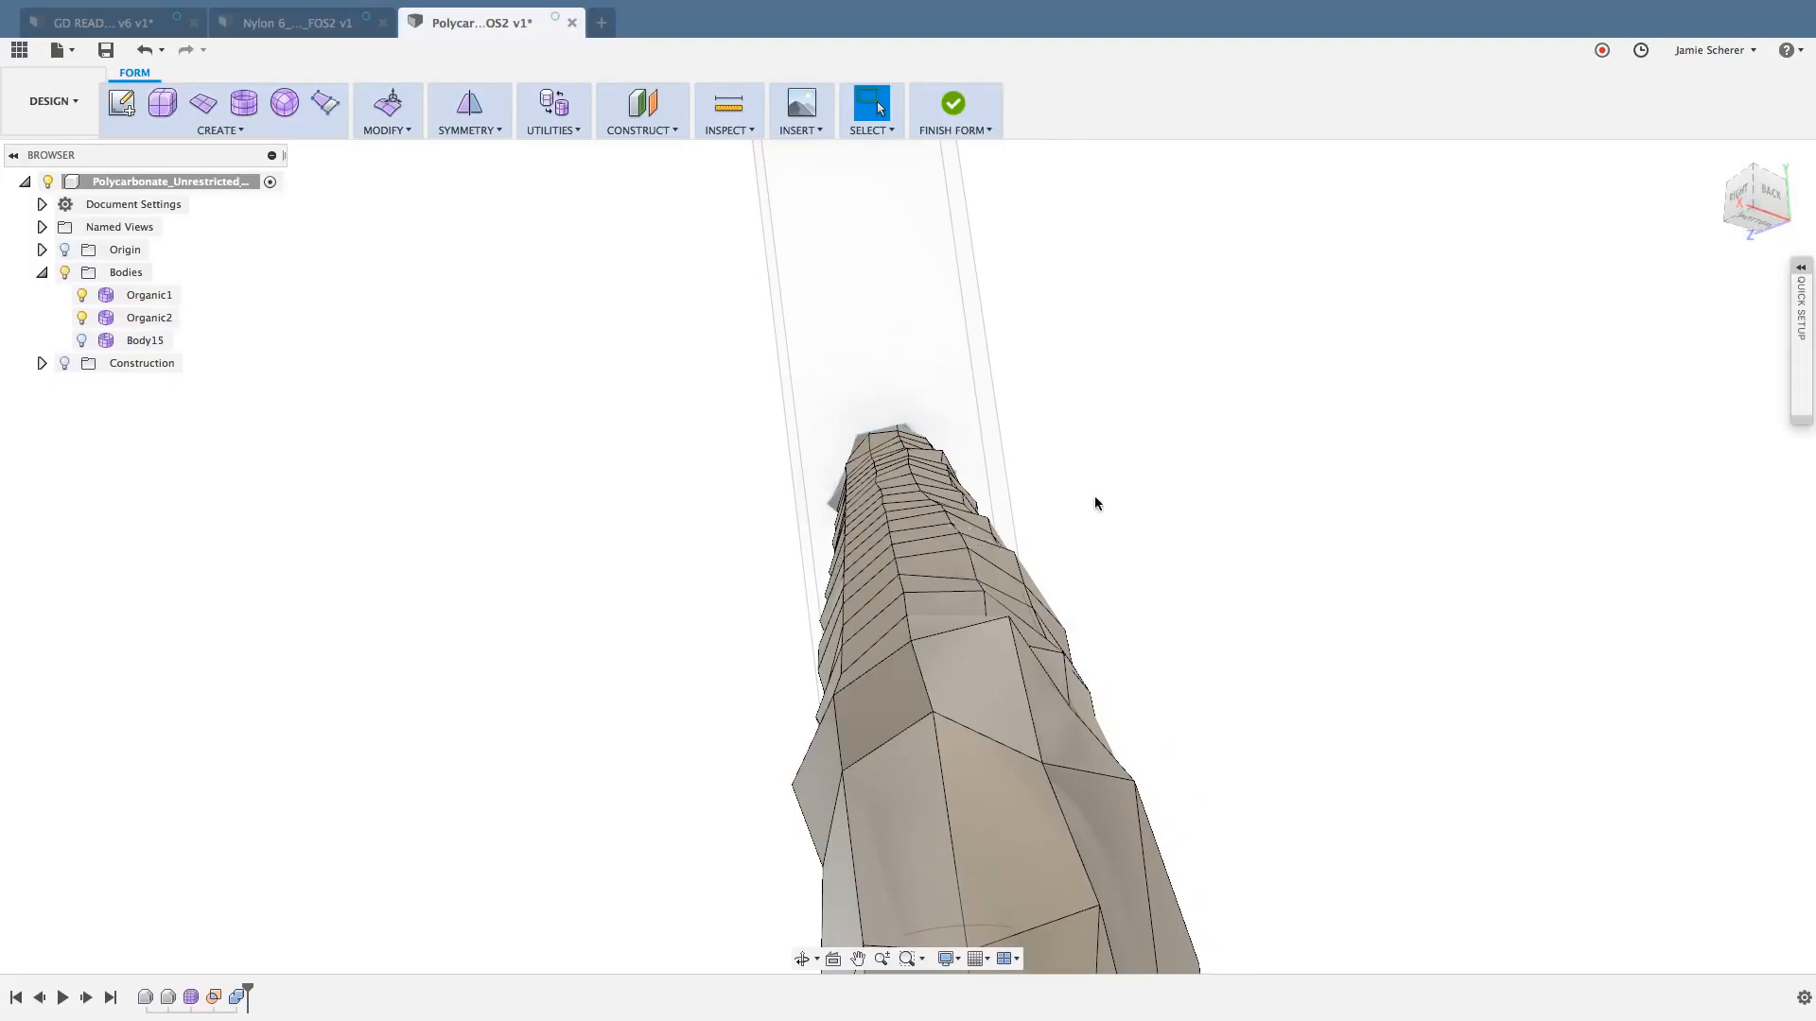
middle_click_drag(1095, 502, 1115, 509, "shift")
scroll(1110, 511, "down", 5)
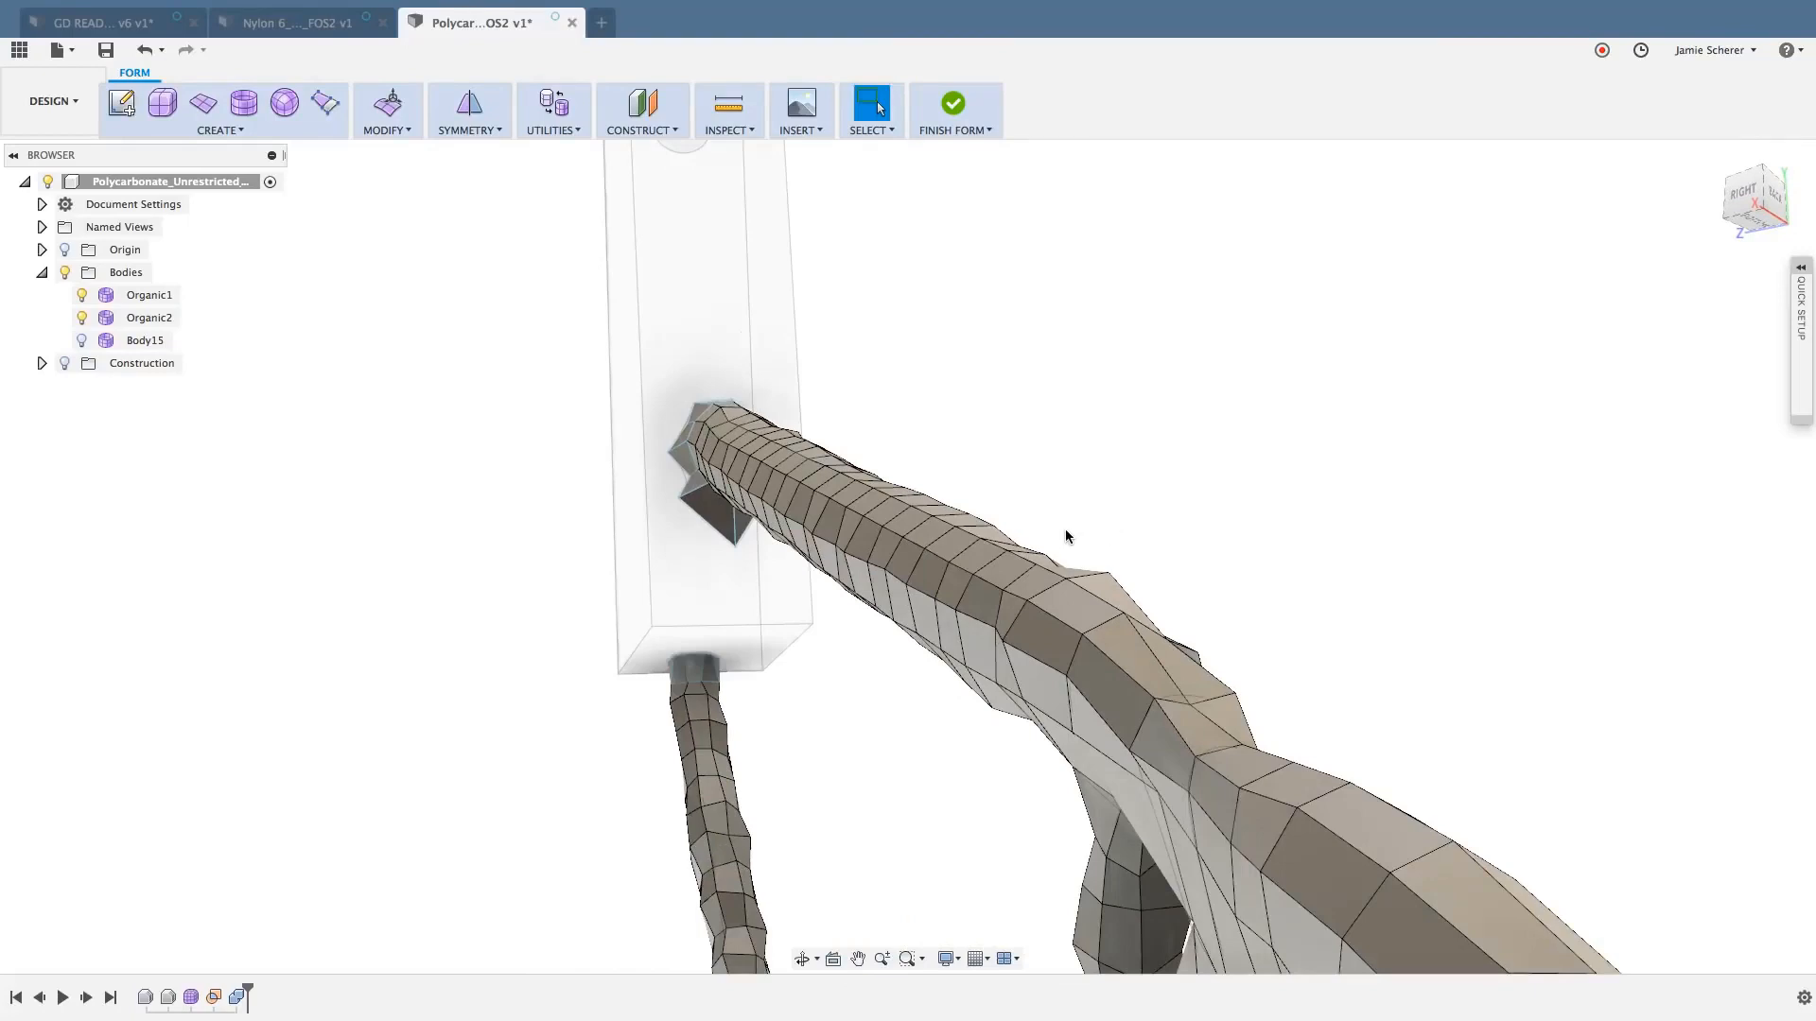
left_click(1067, 532)
scroll(1065, 586, "up", 2)
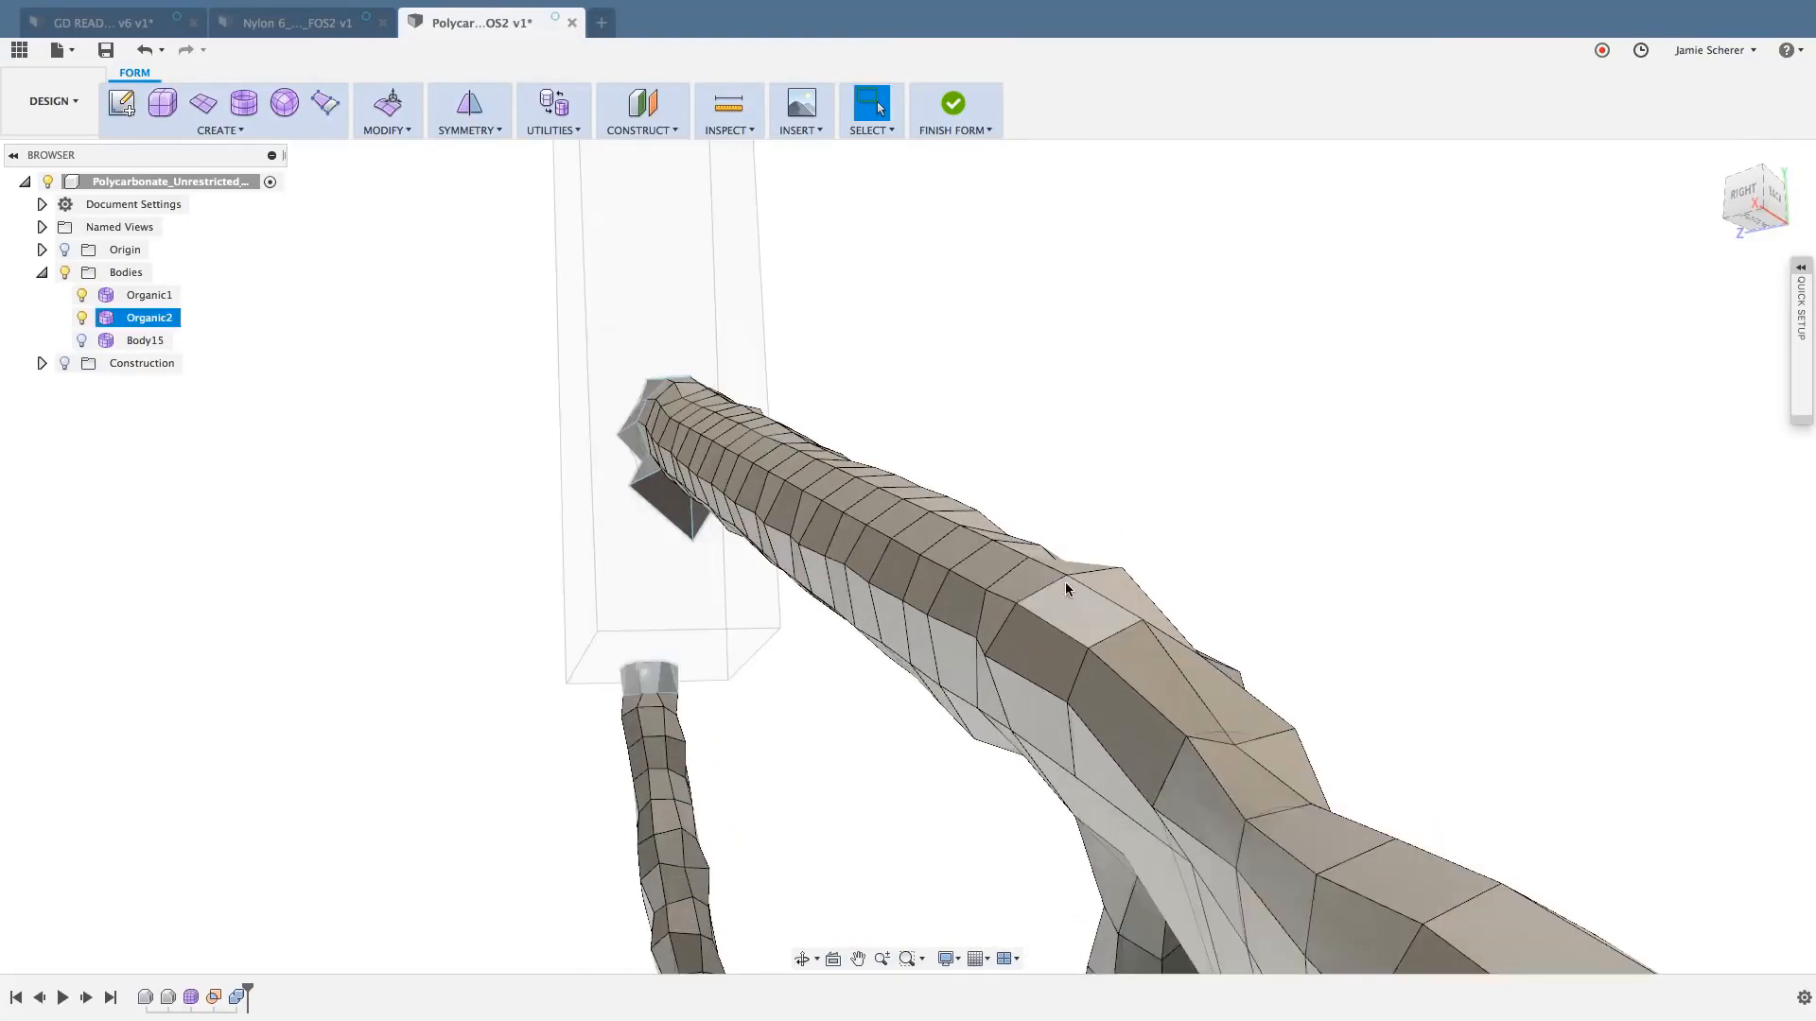
middle_click_drag(1065, 584, 1076, 588, "shift")
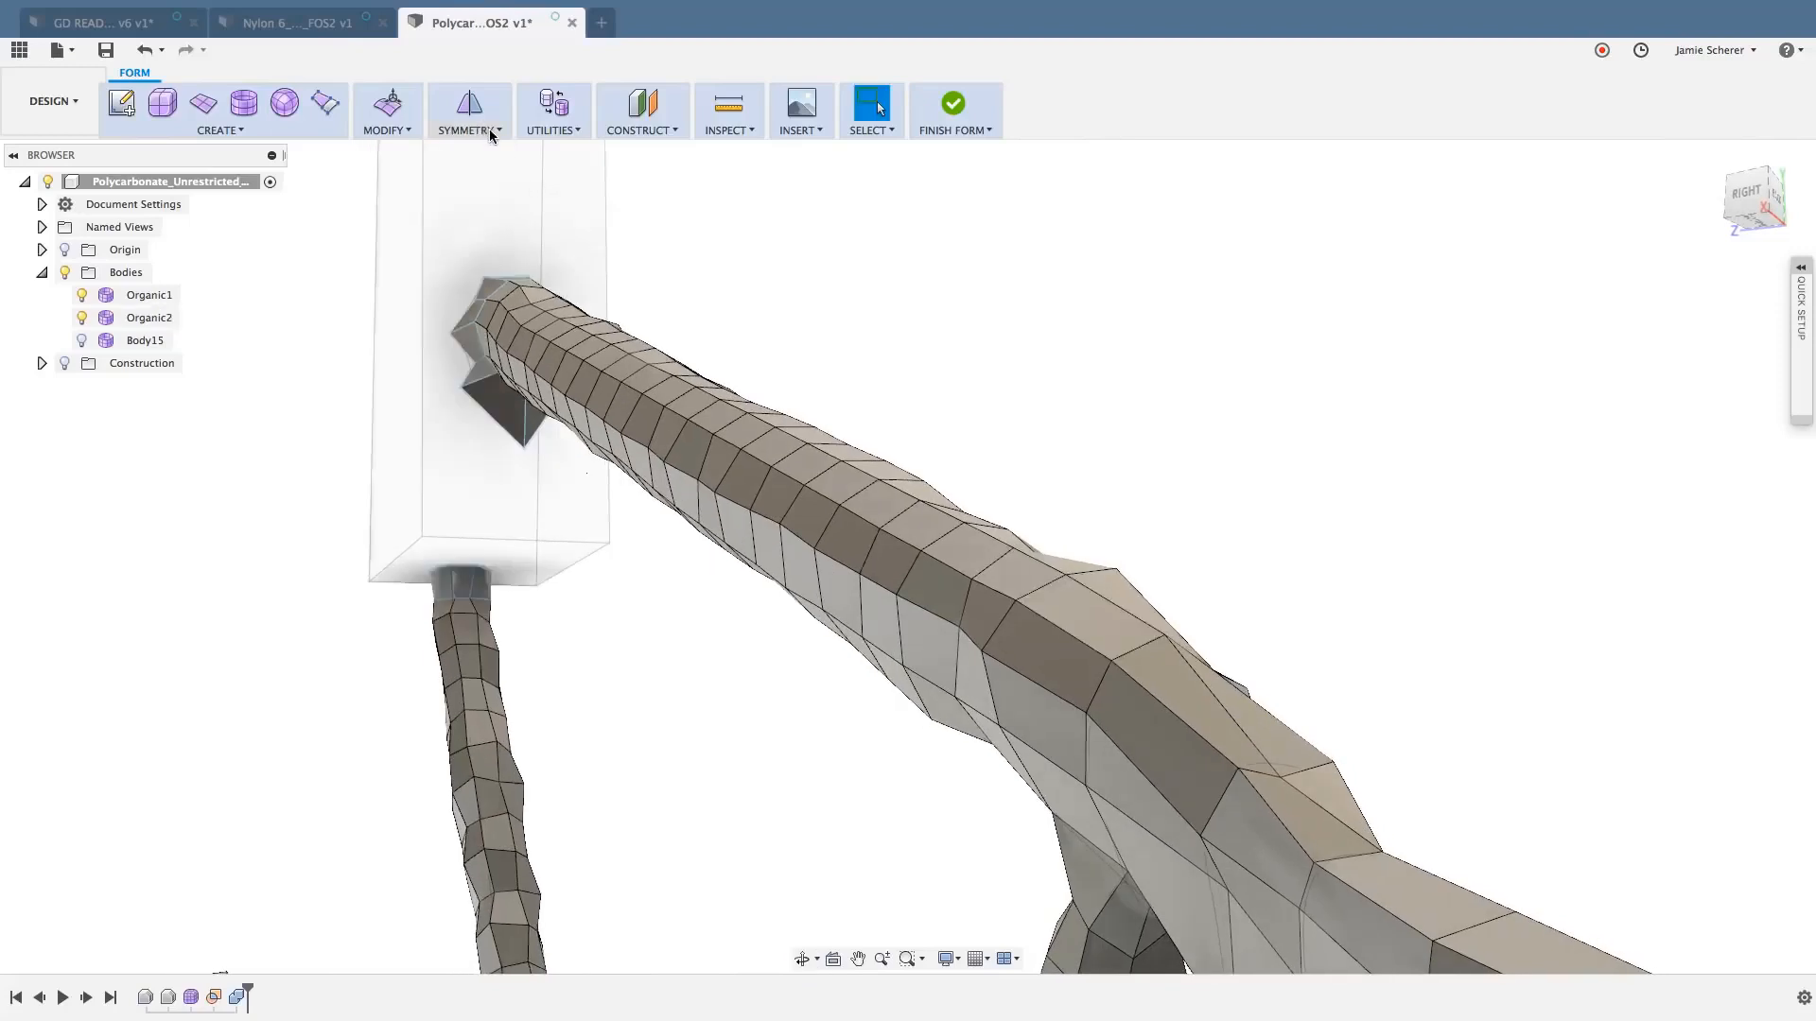
left_click(491, 133)
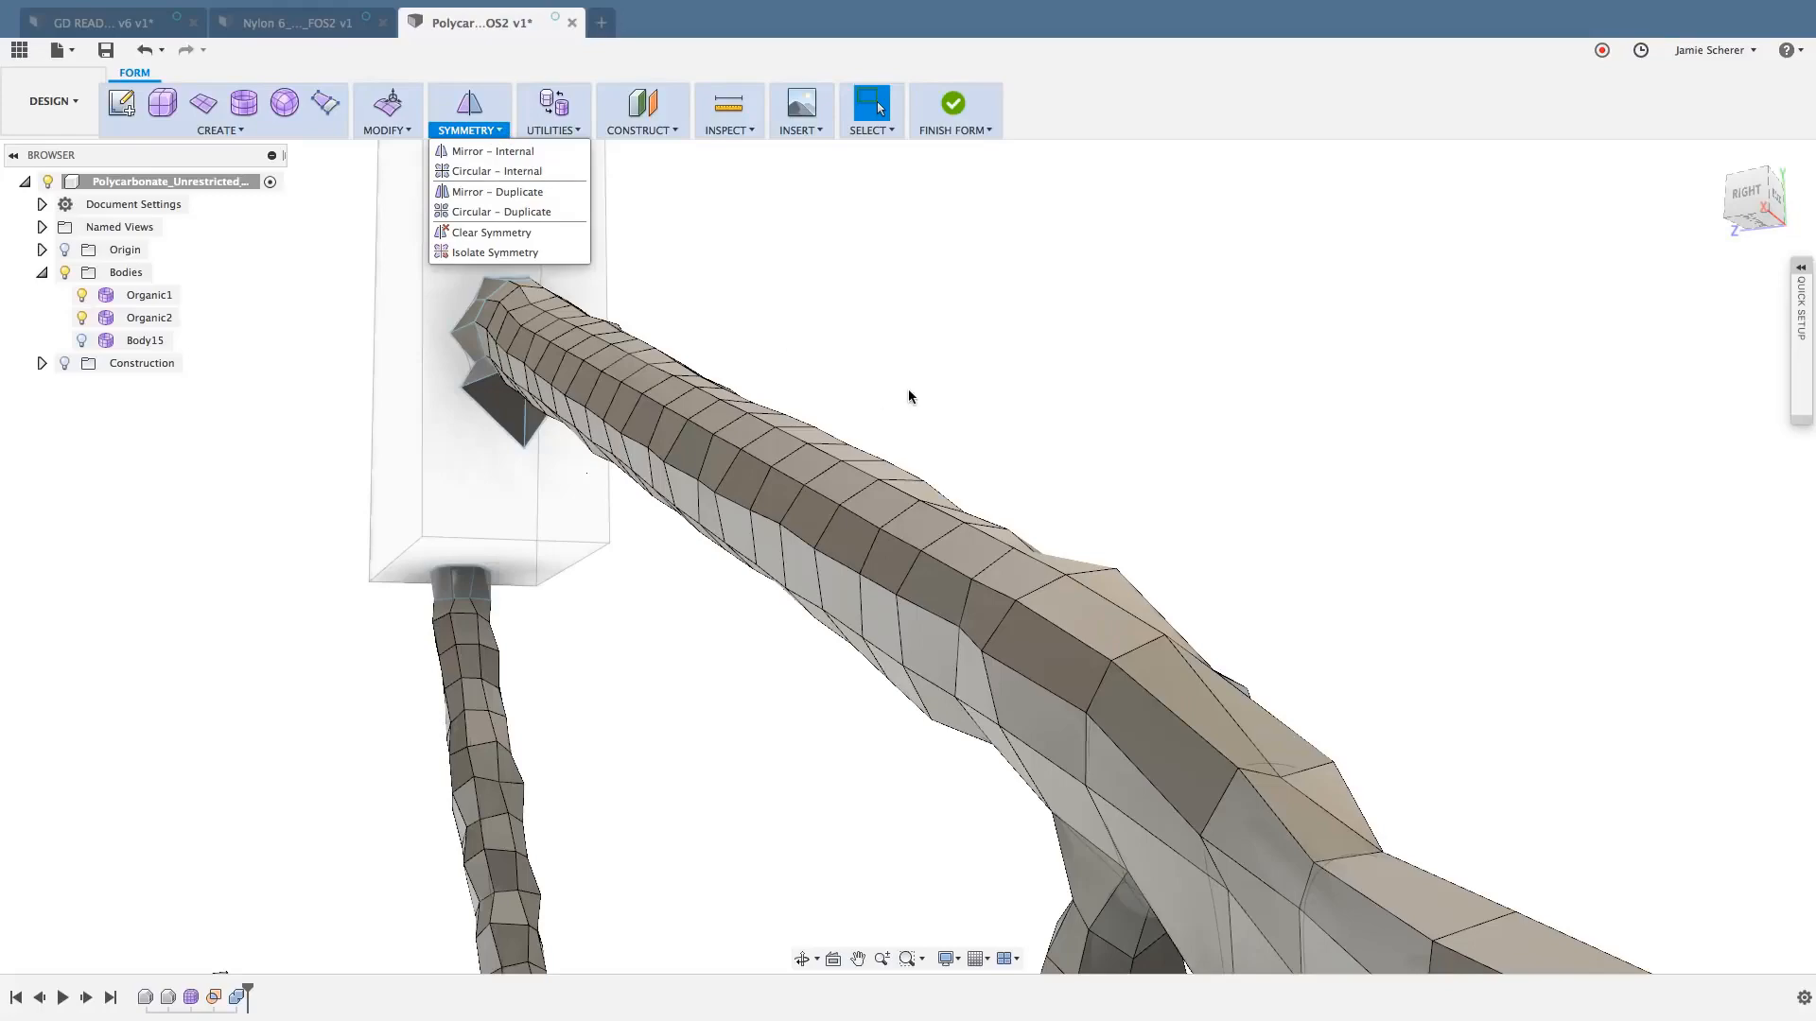
scroll(902, 410, "down", 6)
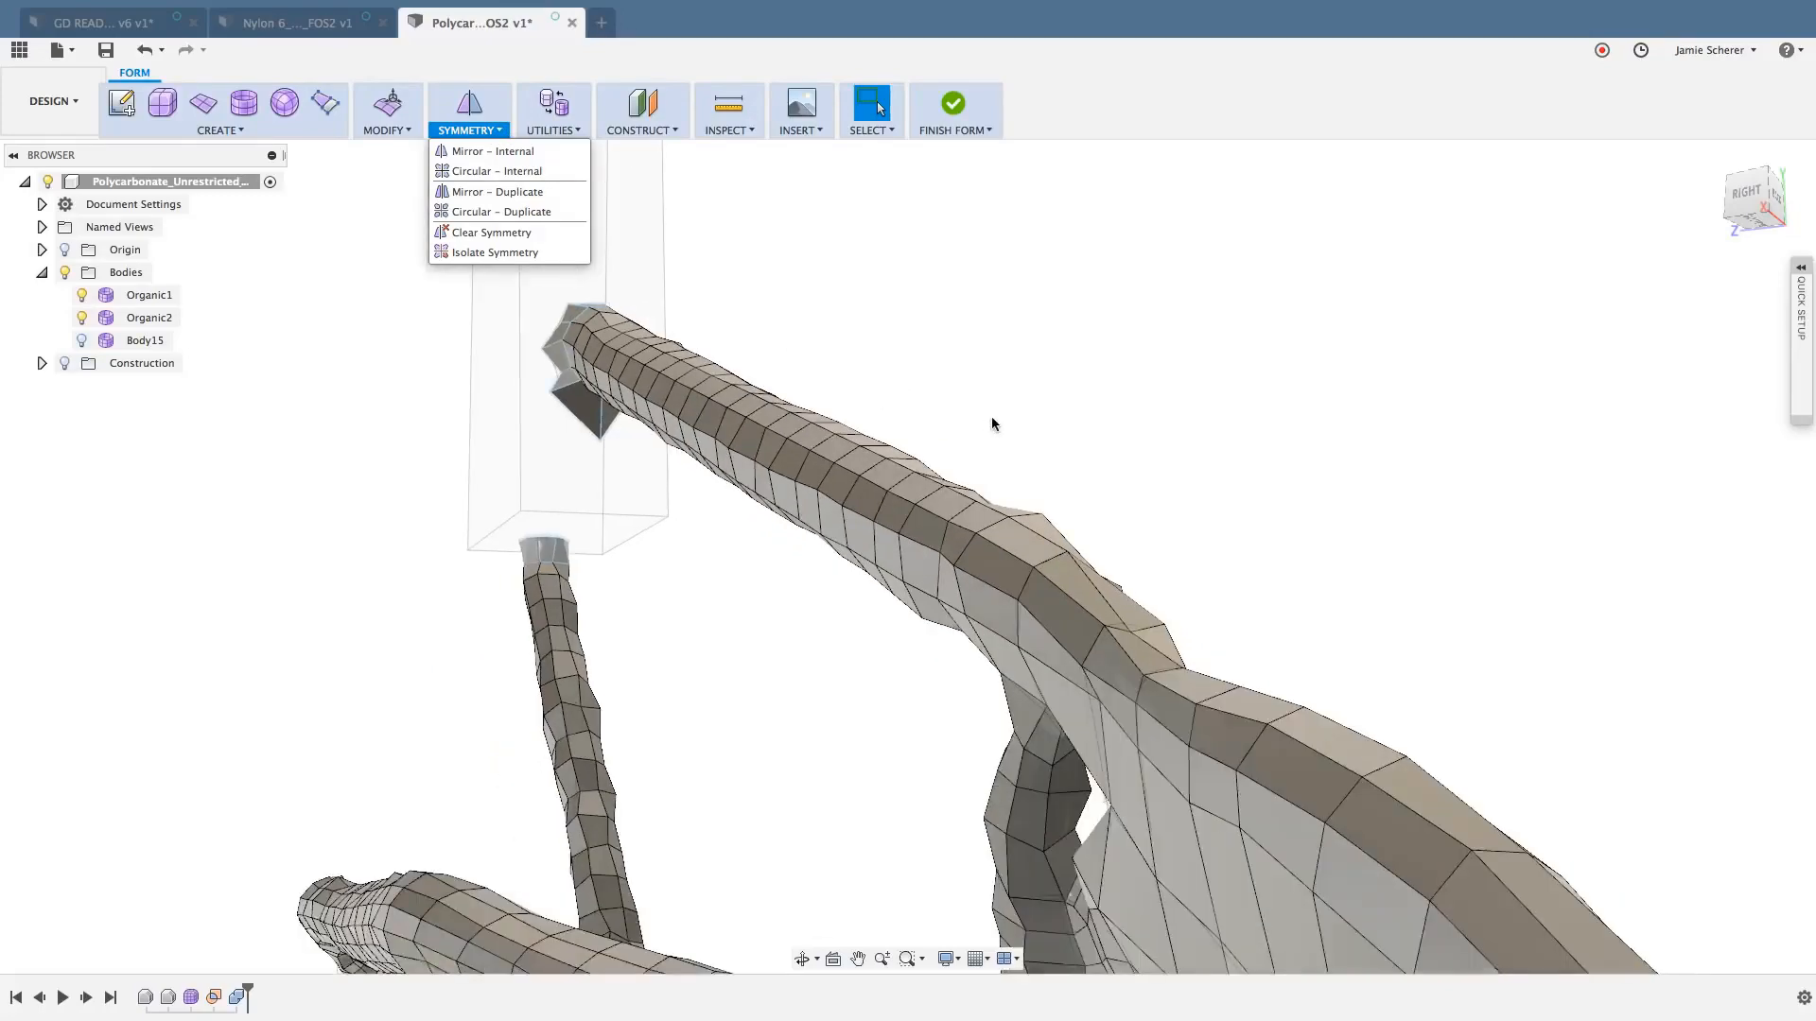
mouse_move(1142, 441)
middle_mouse_down("shift")
mouse_move(1123, 447)
mouse_move(1179, 507)
mouse_move(1119, 467)
mouse_move(1135, 465)
middle_mouse_up("shift")
left_click(933, 384)
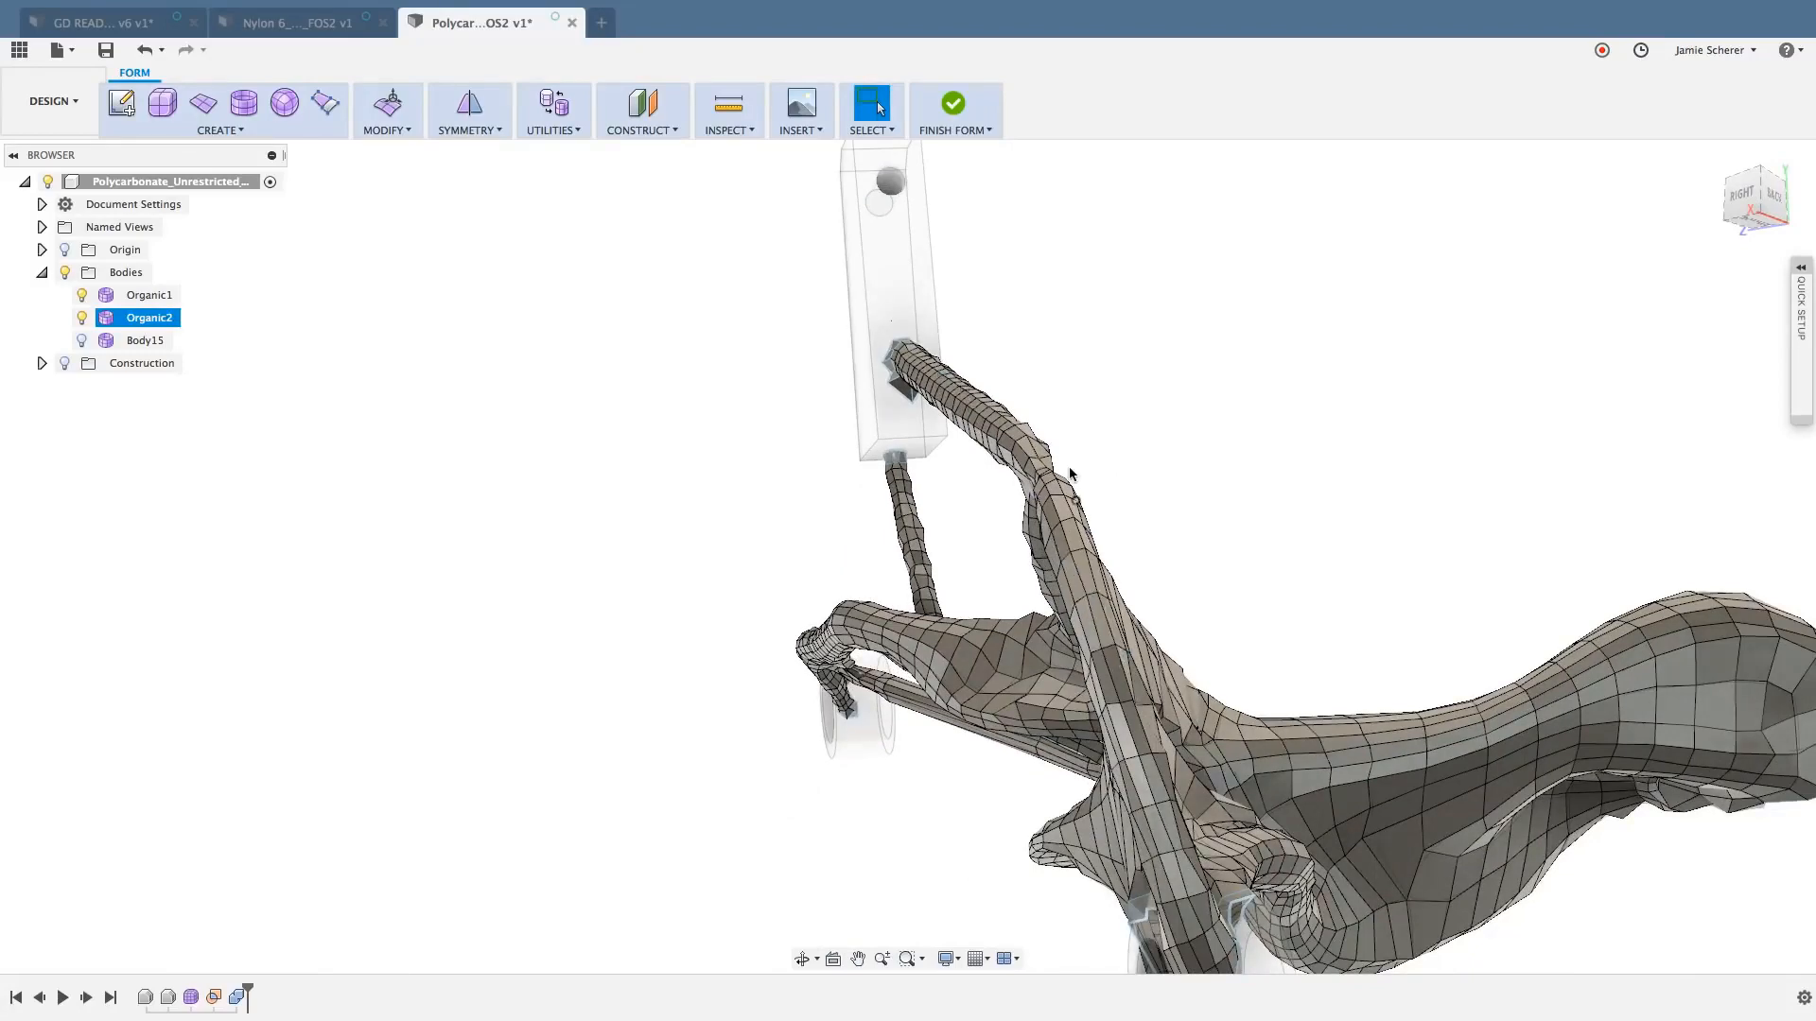
- Delete the ring of faces around the upper strut just before it widens into the main branch, separating the strut from it
scroll(1003, 426, "up", 6)
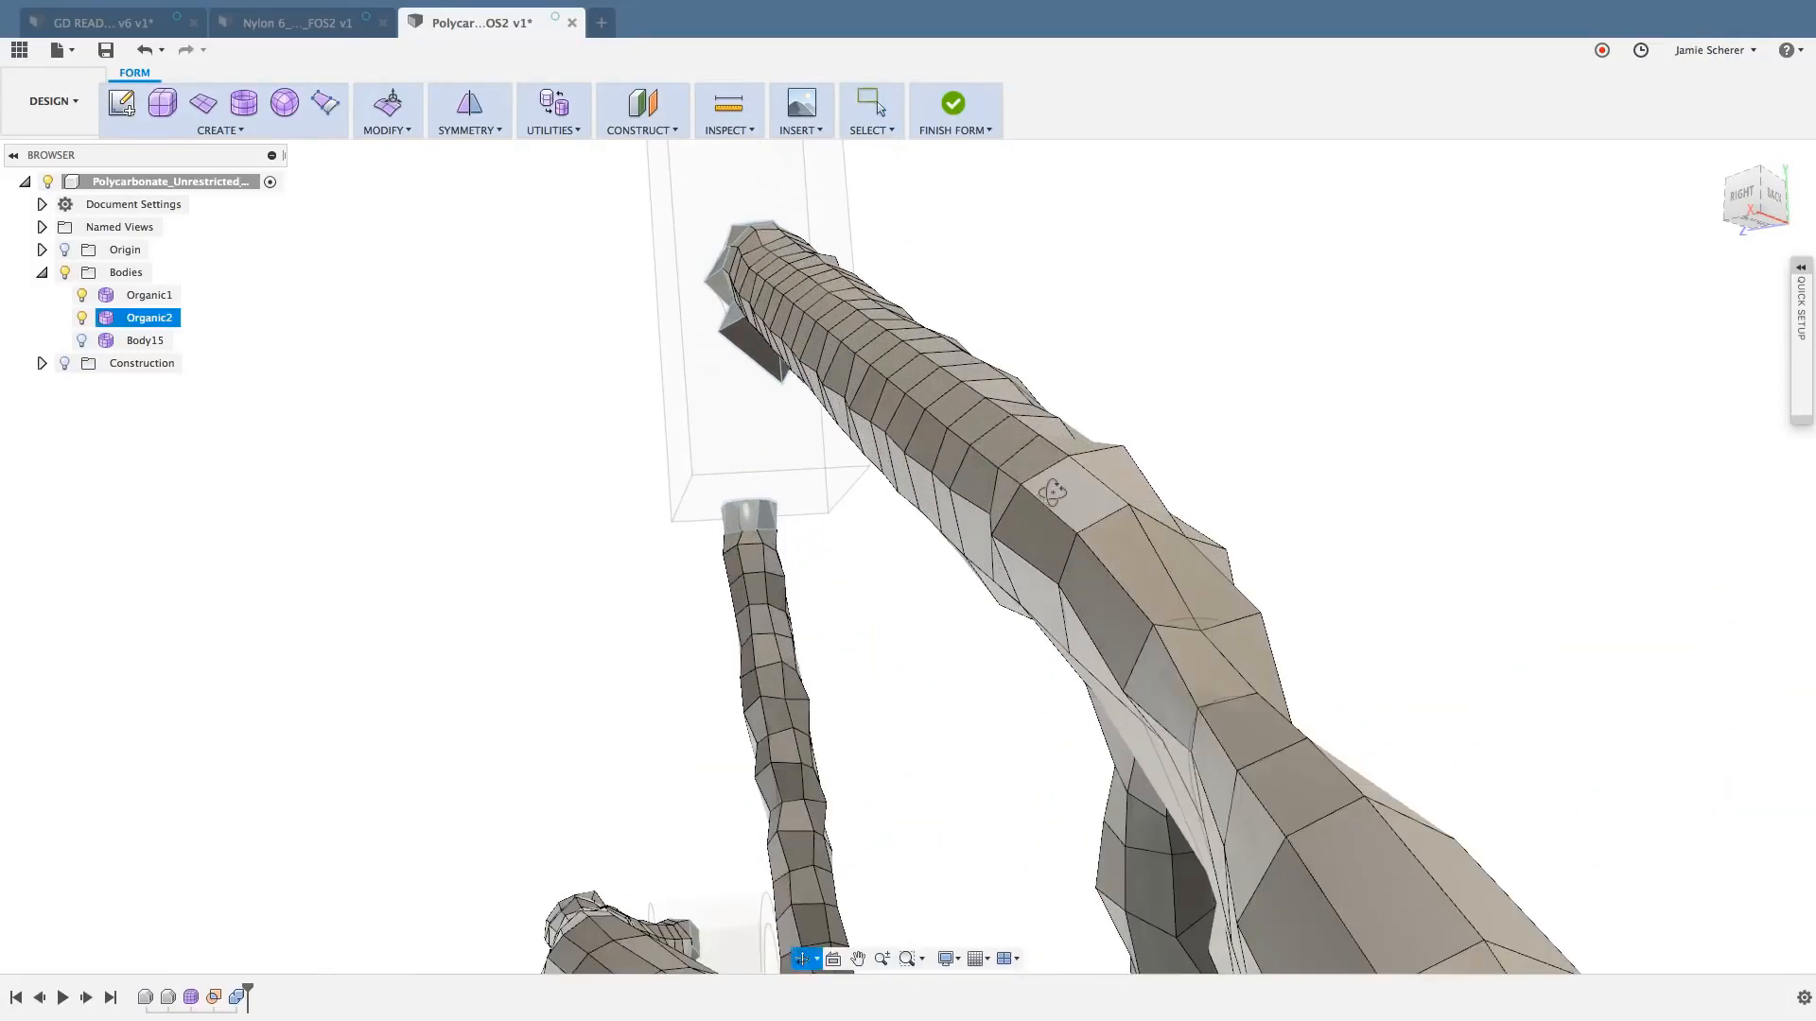
middle_click_drag(1040, 473, 1069, 490, "shift")
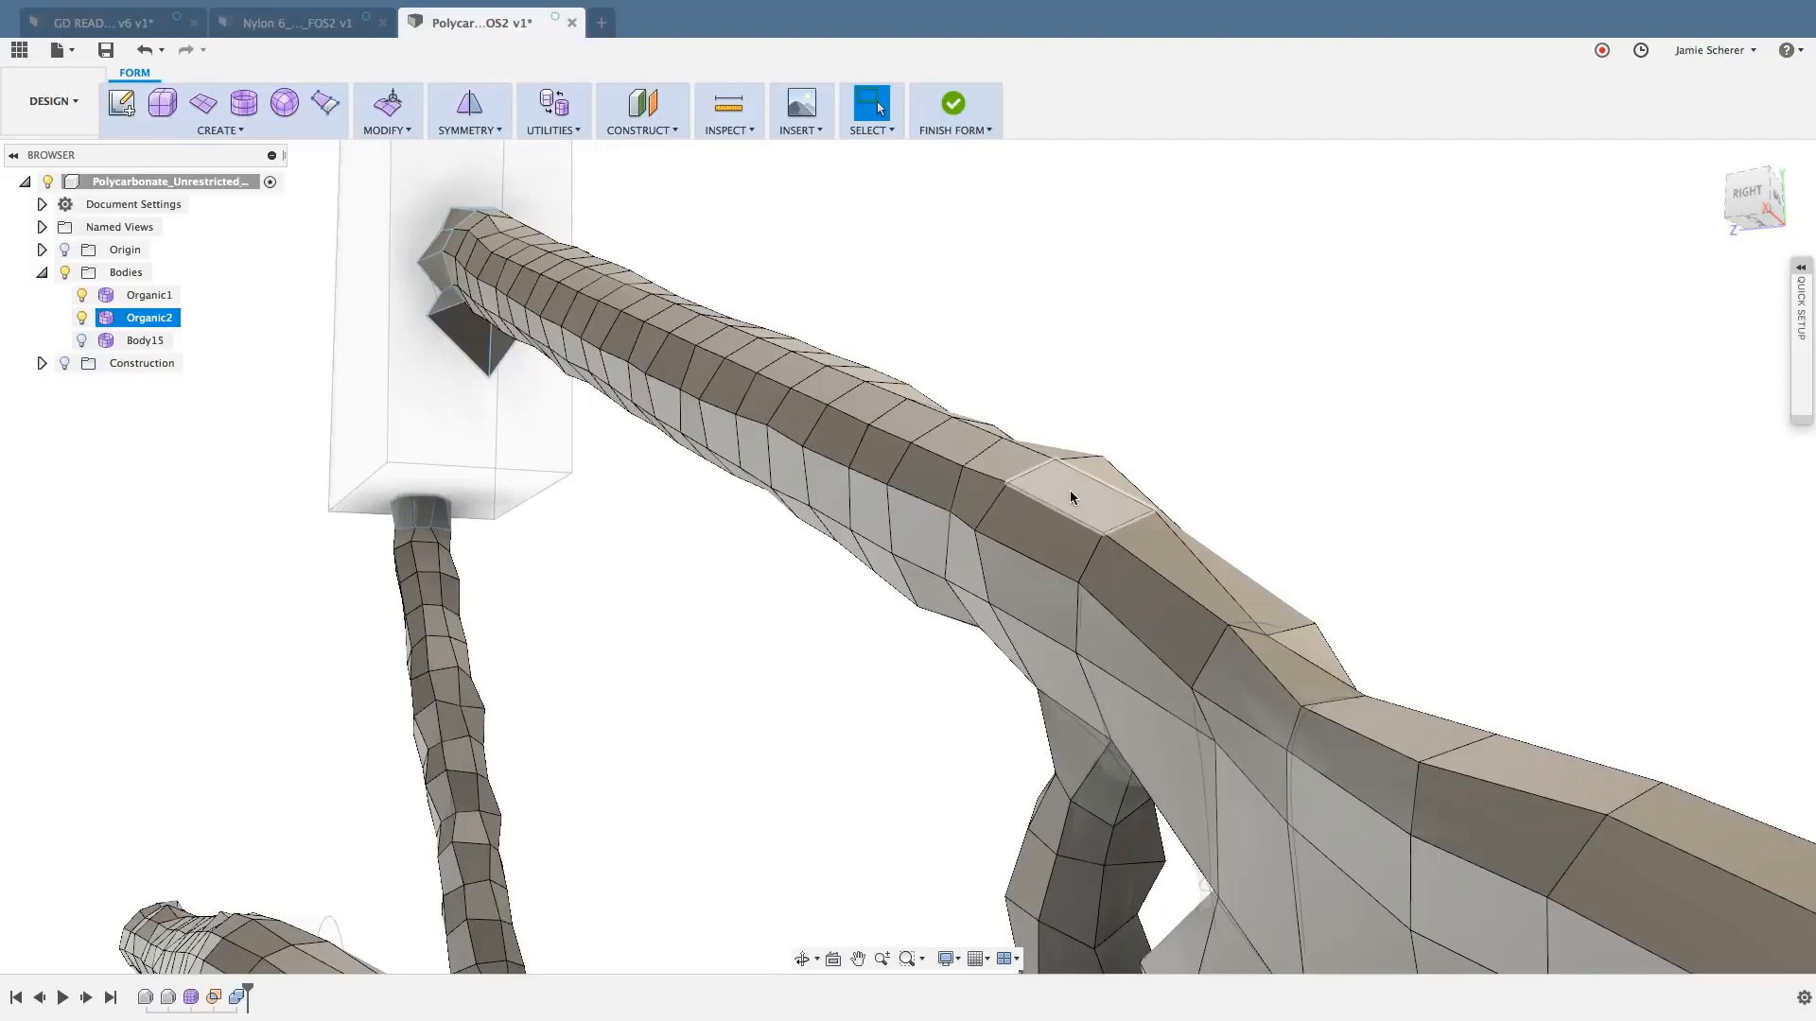
scroll(1029, 422, "up", 2)
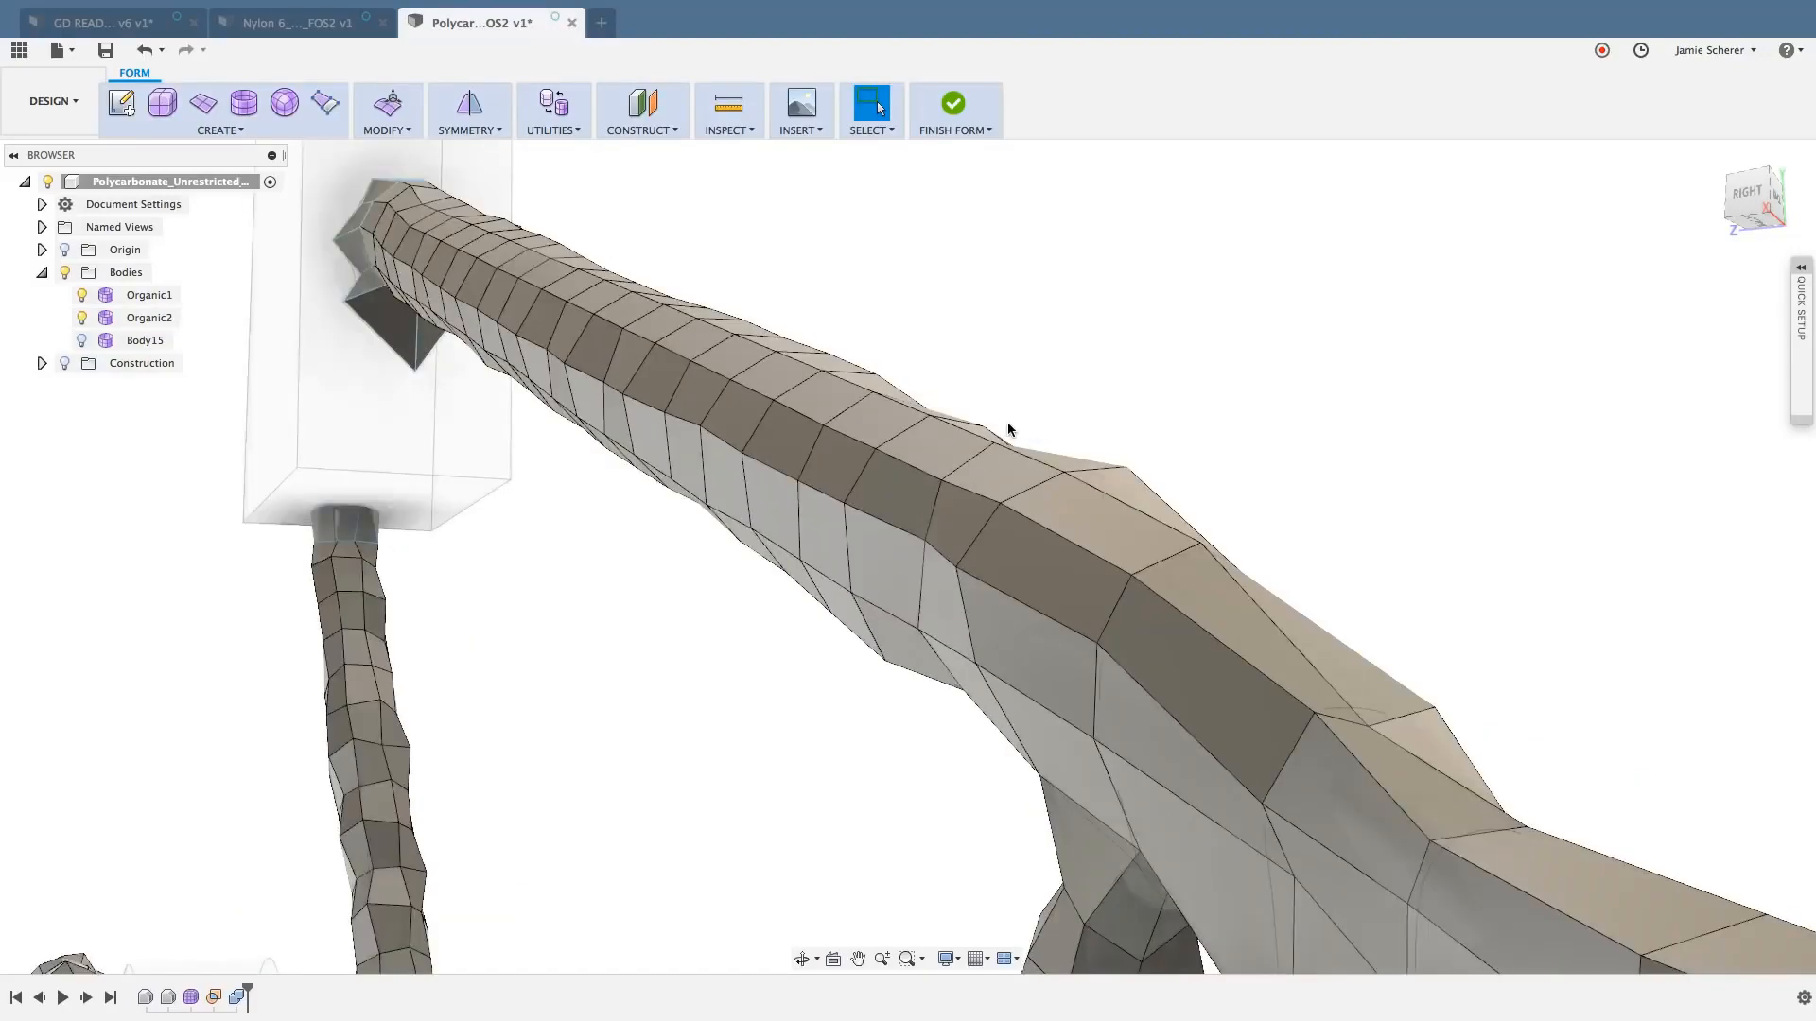
mouse_move(1010, 423)
middle_mouse_down("shift")
mouse_move(1034, 417)
mouse_move(1025, 439)
middle_mouse_up("shift")
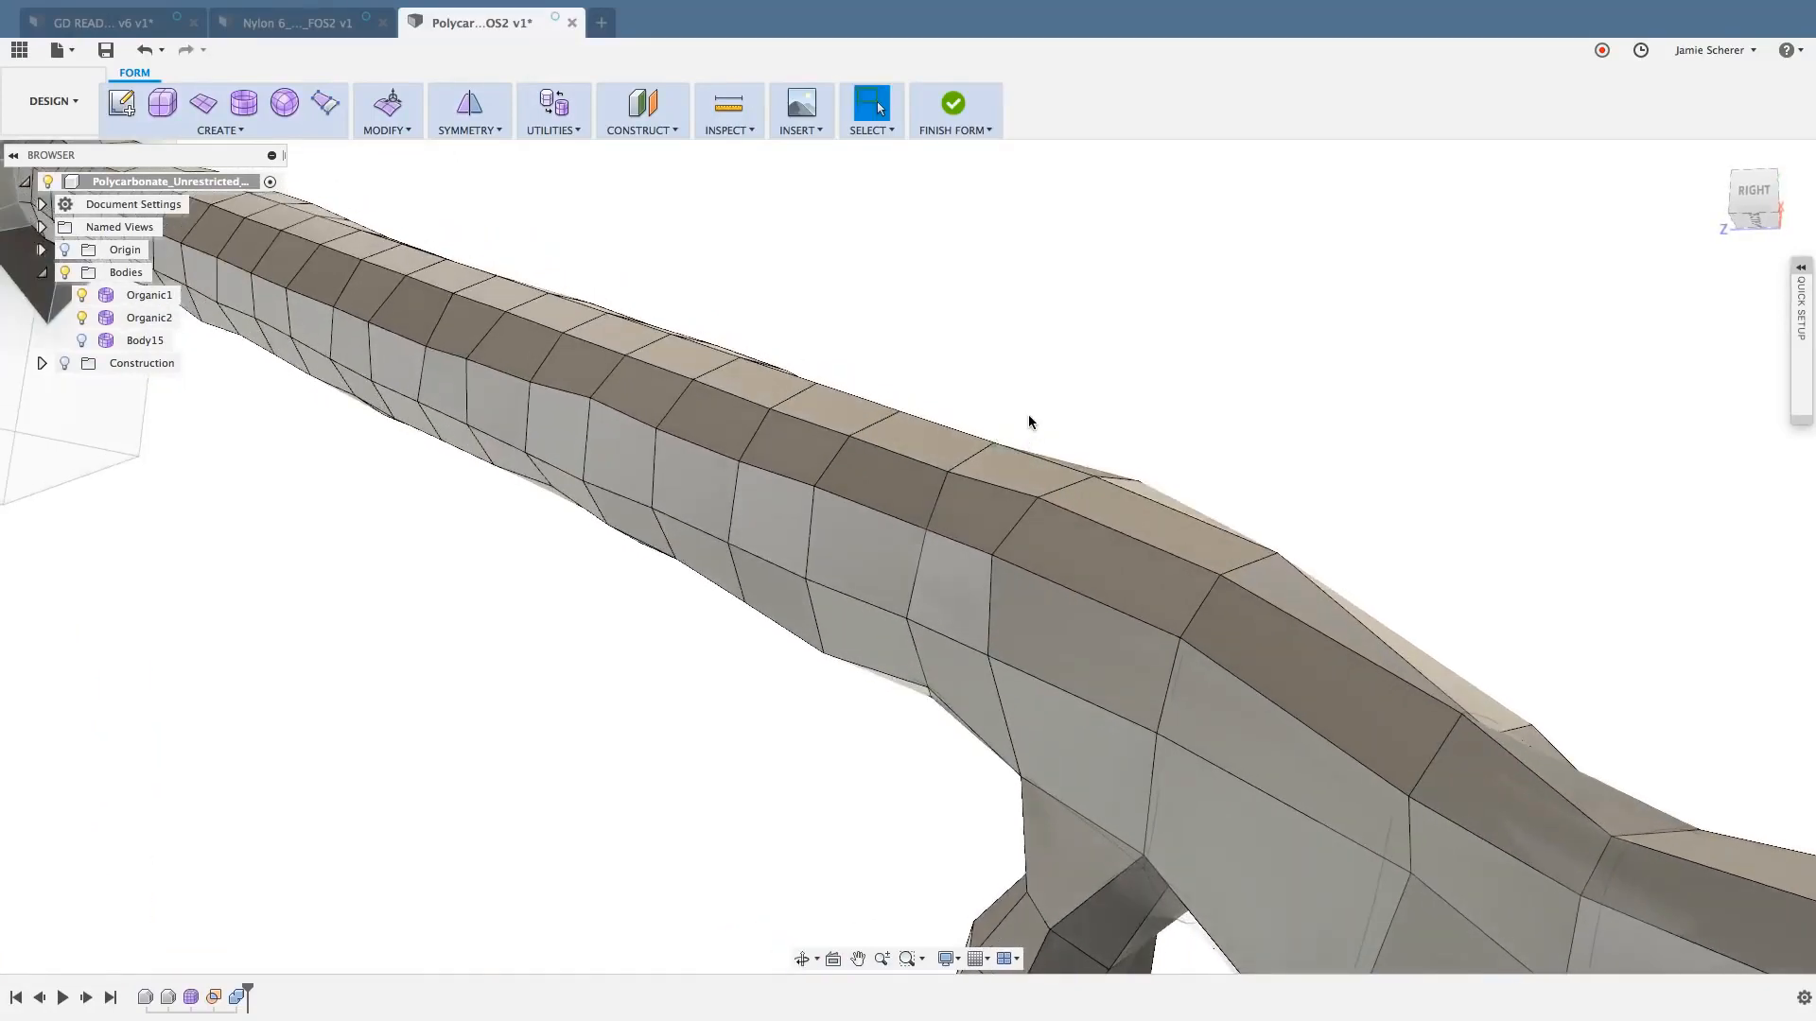
left_click(861, 558)
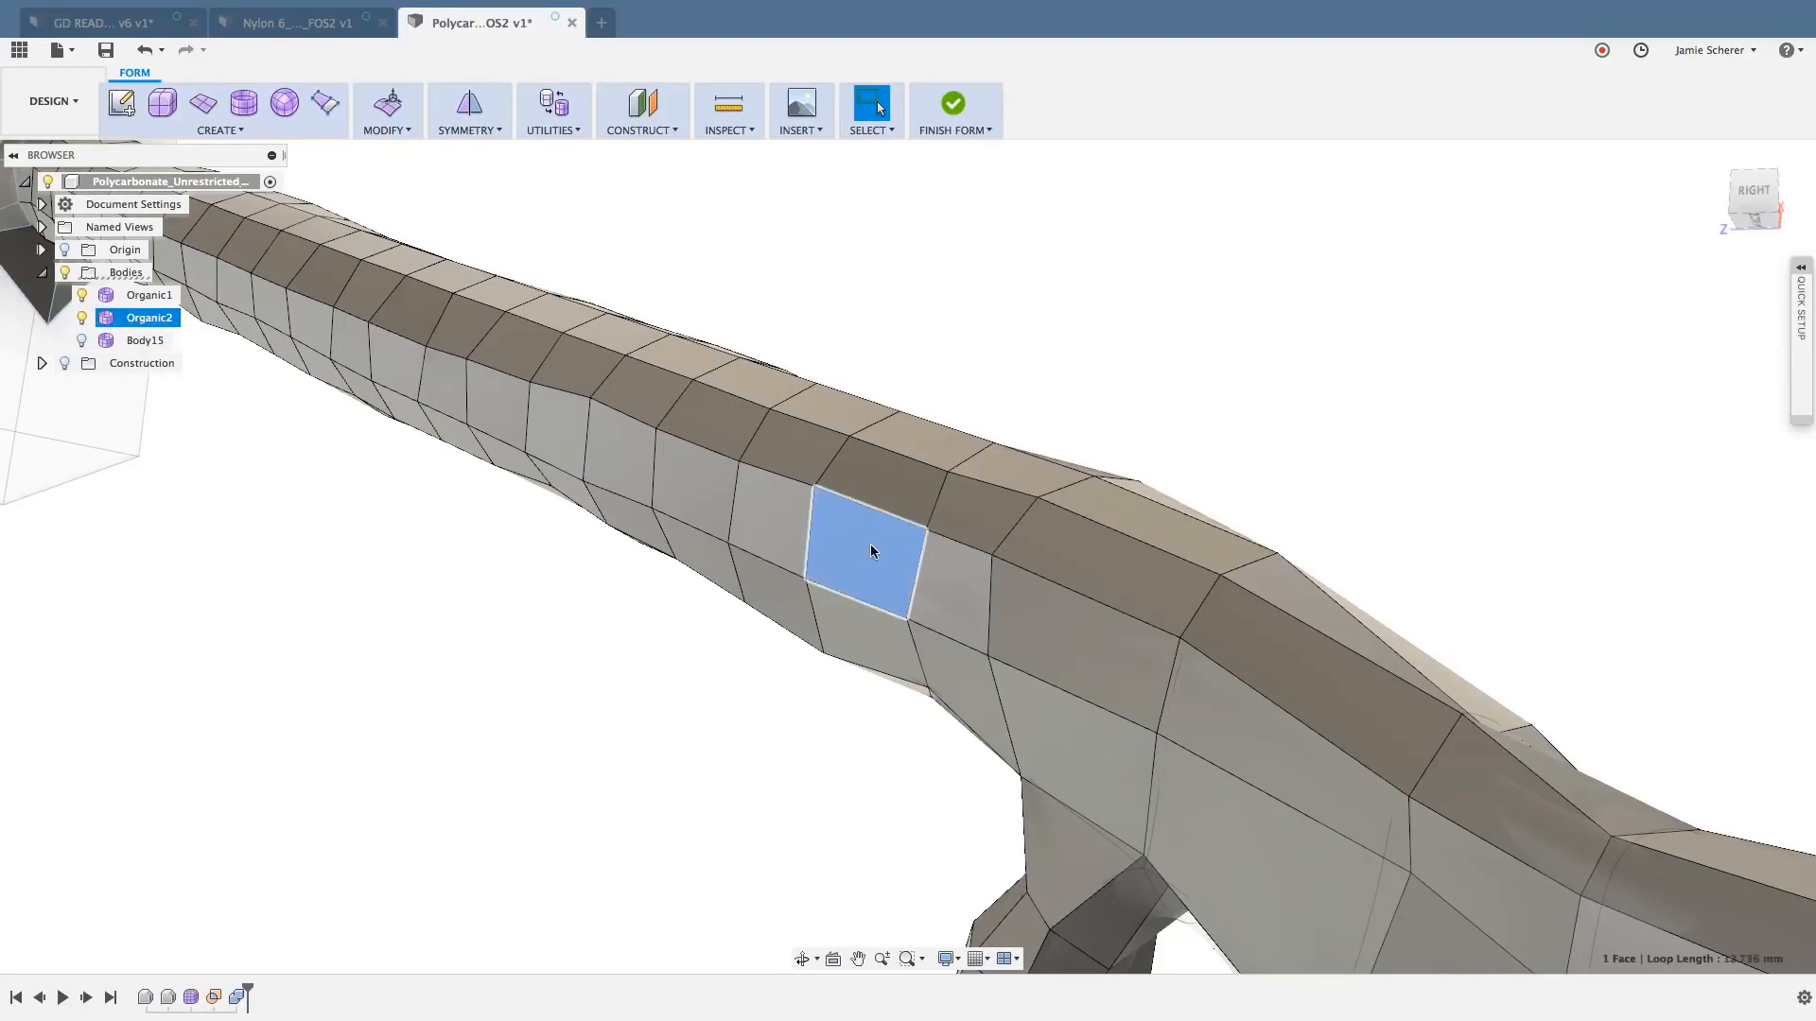
double_click(895, 490)
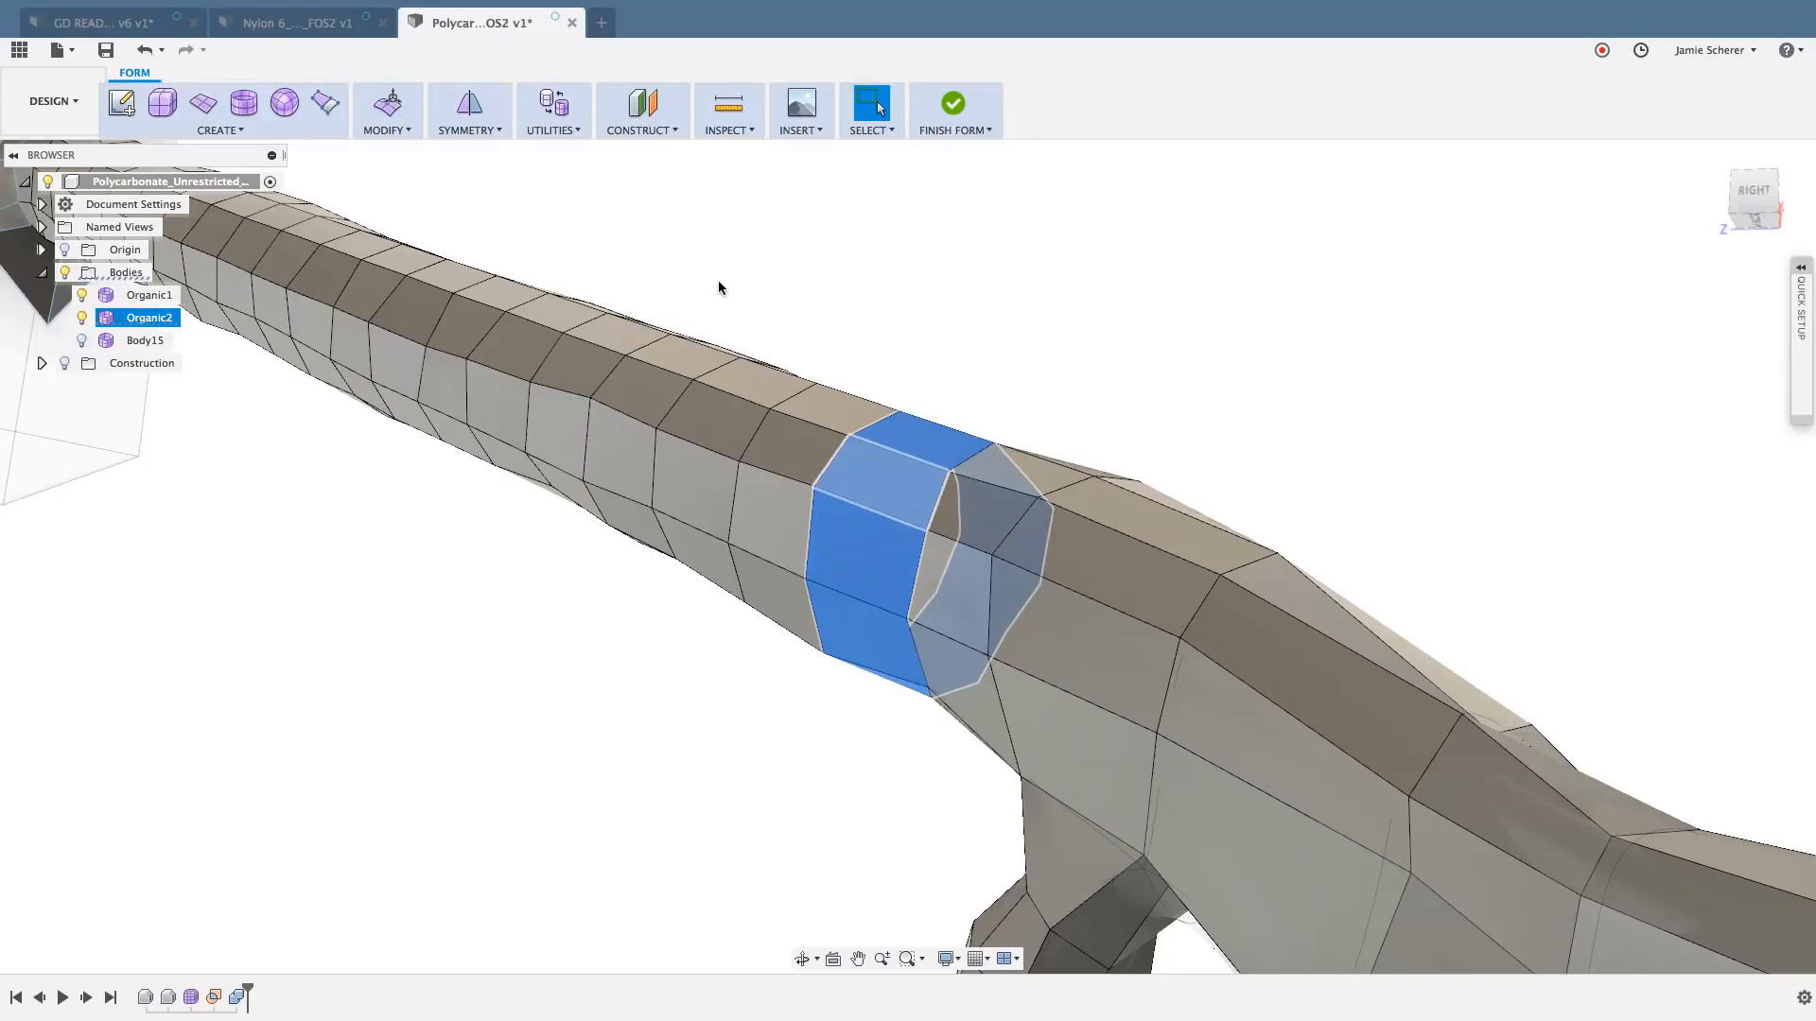
key("Delete")
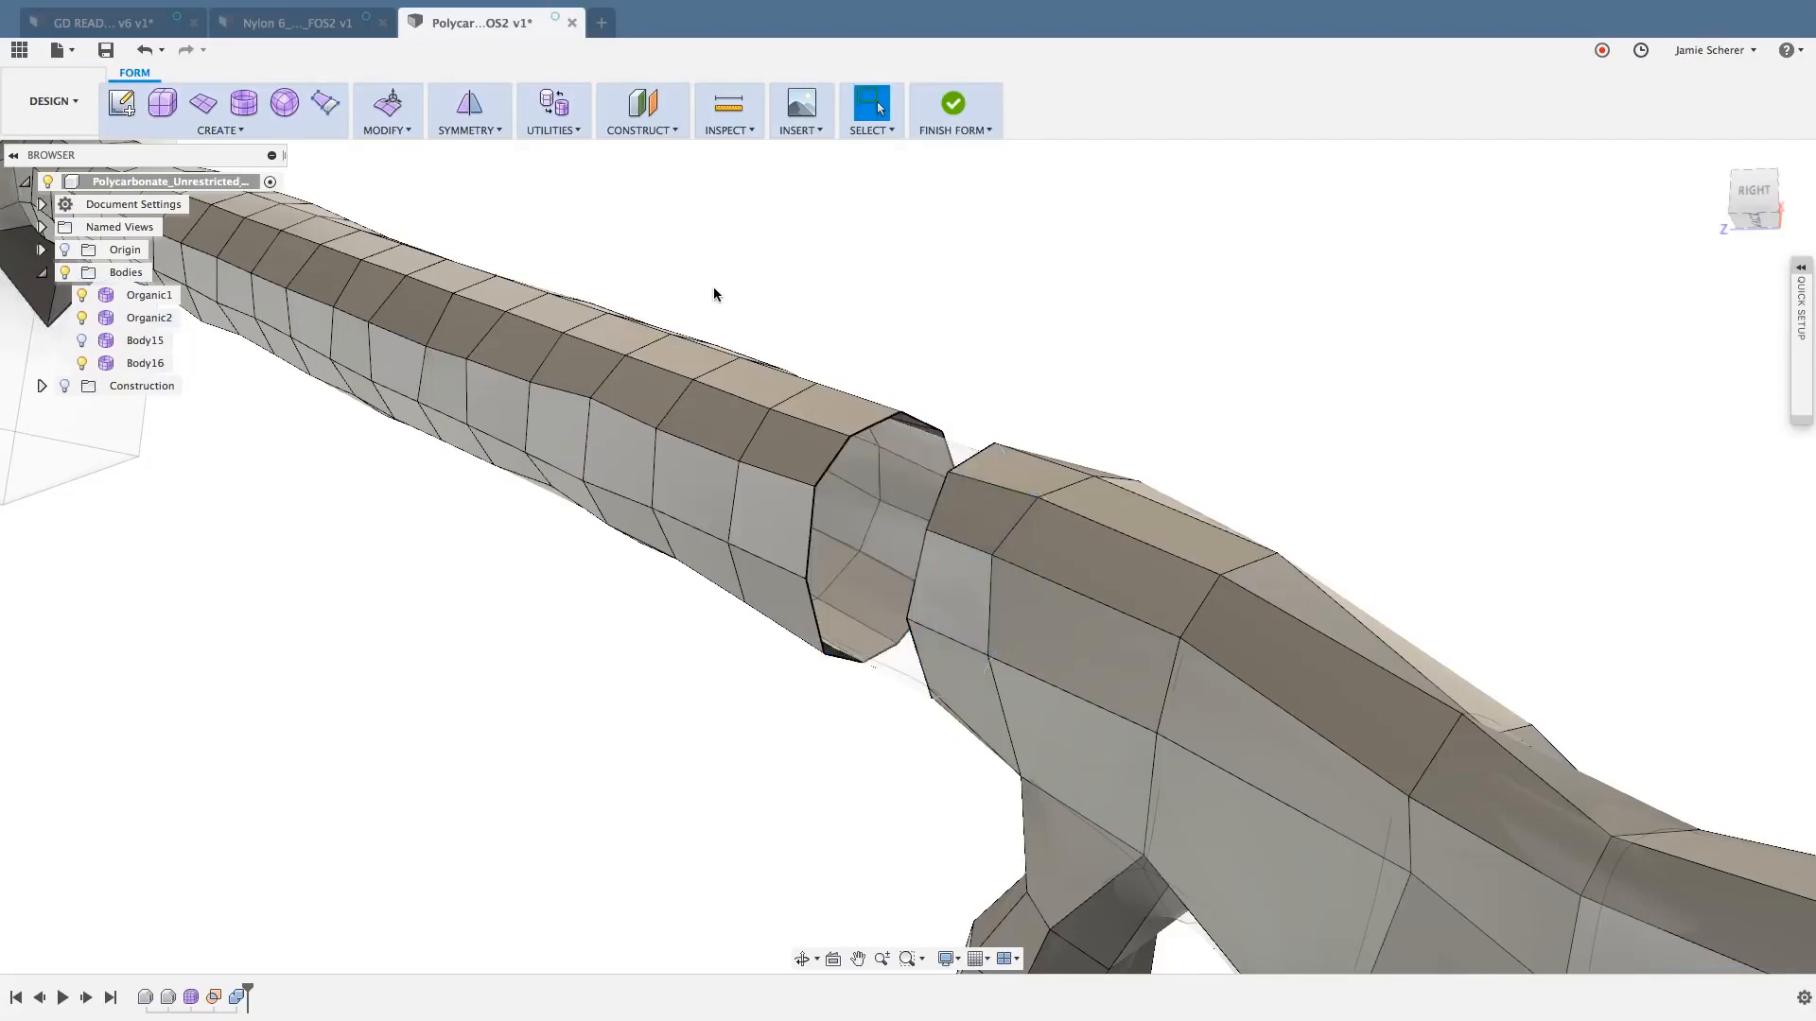
- Delete a ring of faces around the upper strut near the mounting block, isolating the strut's middle section
middle_click_drag(715, 287, 845, 389)
scroll(846, 388, "down", 2)
scroll(365, 263, "up", 4)
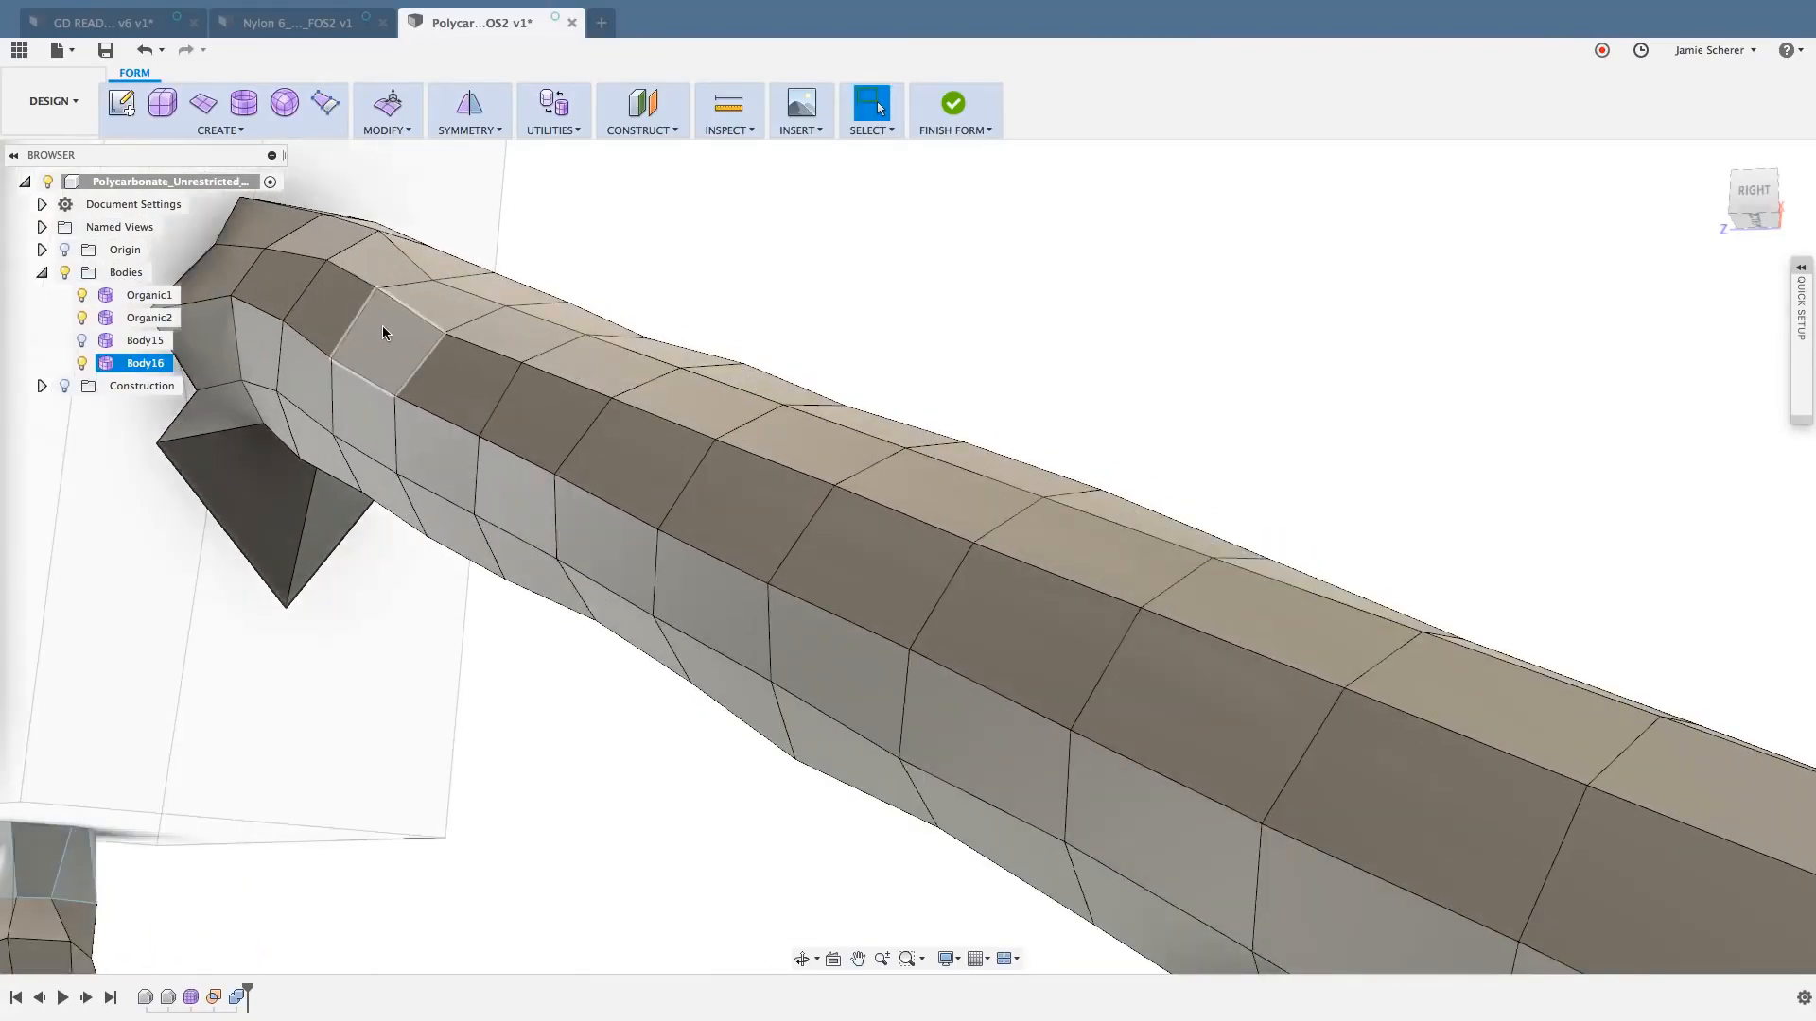
left_click(338, 309)
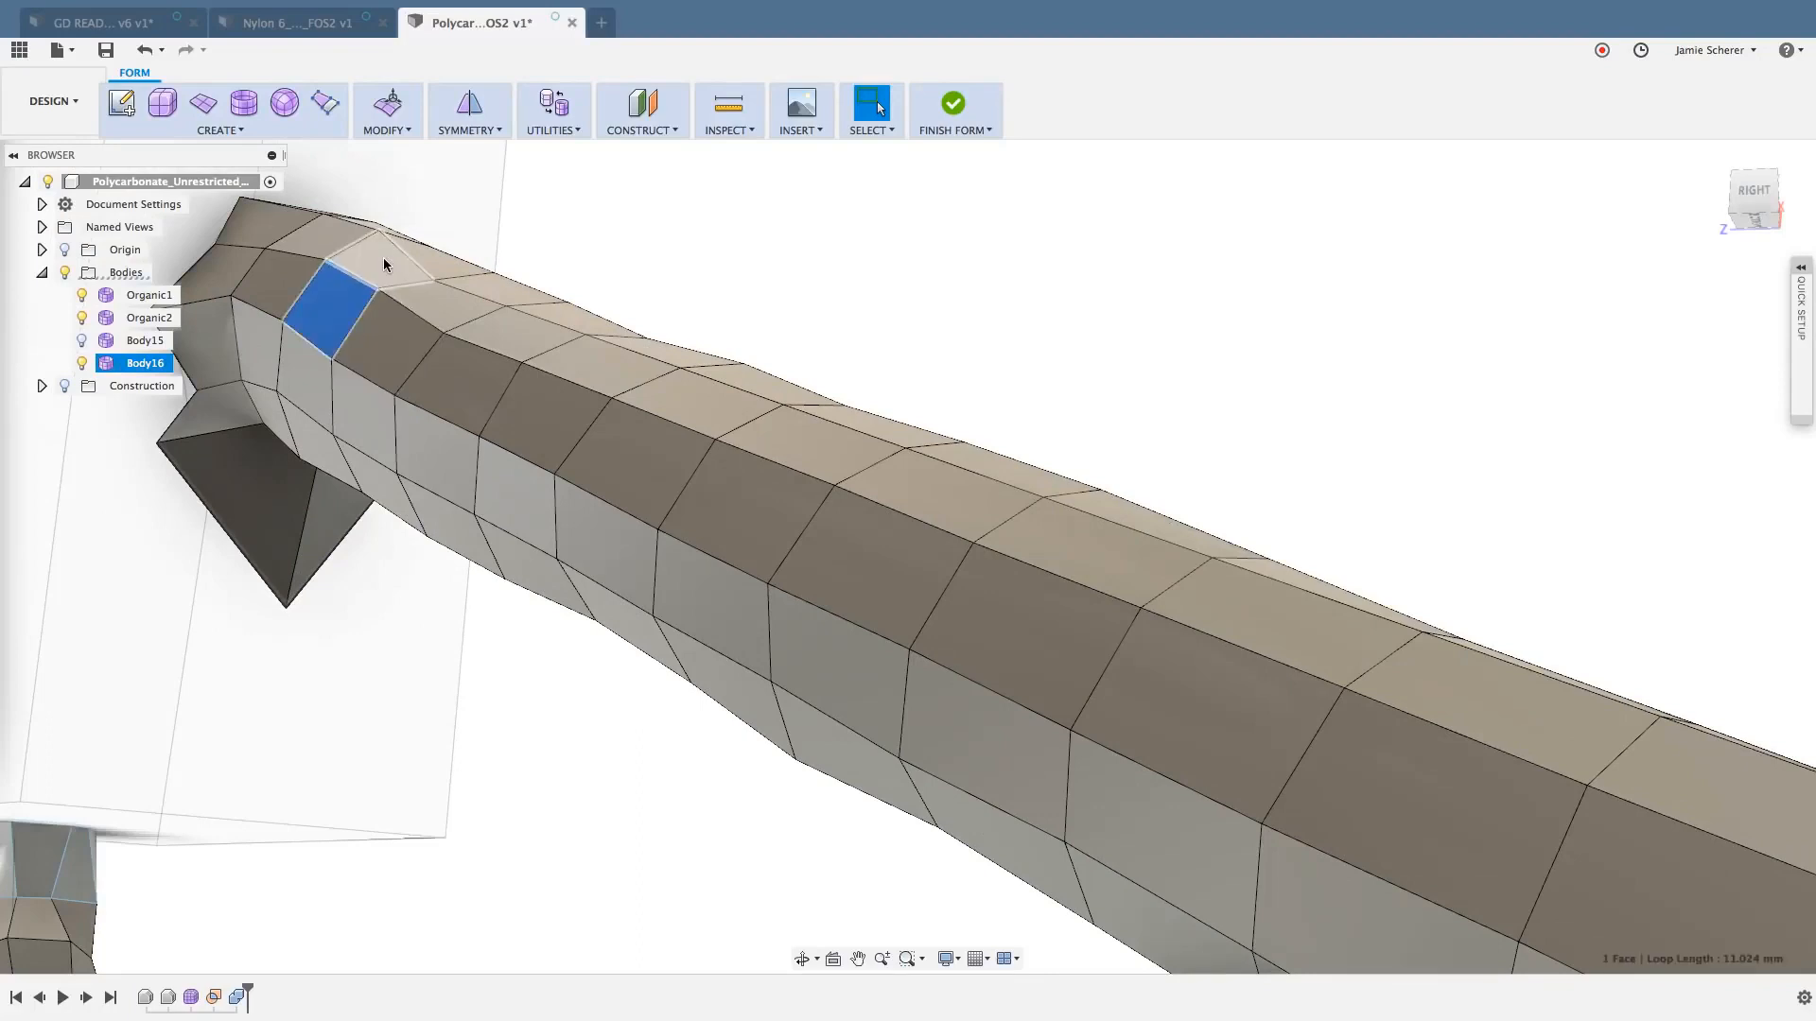
double_click(383, 257)
key("Delete")
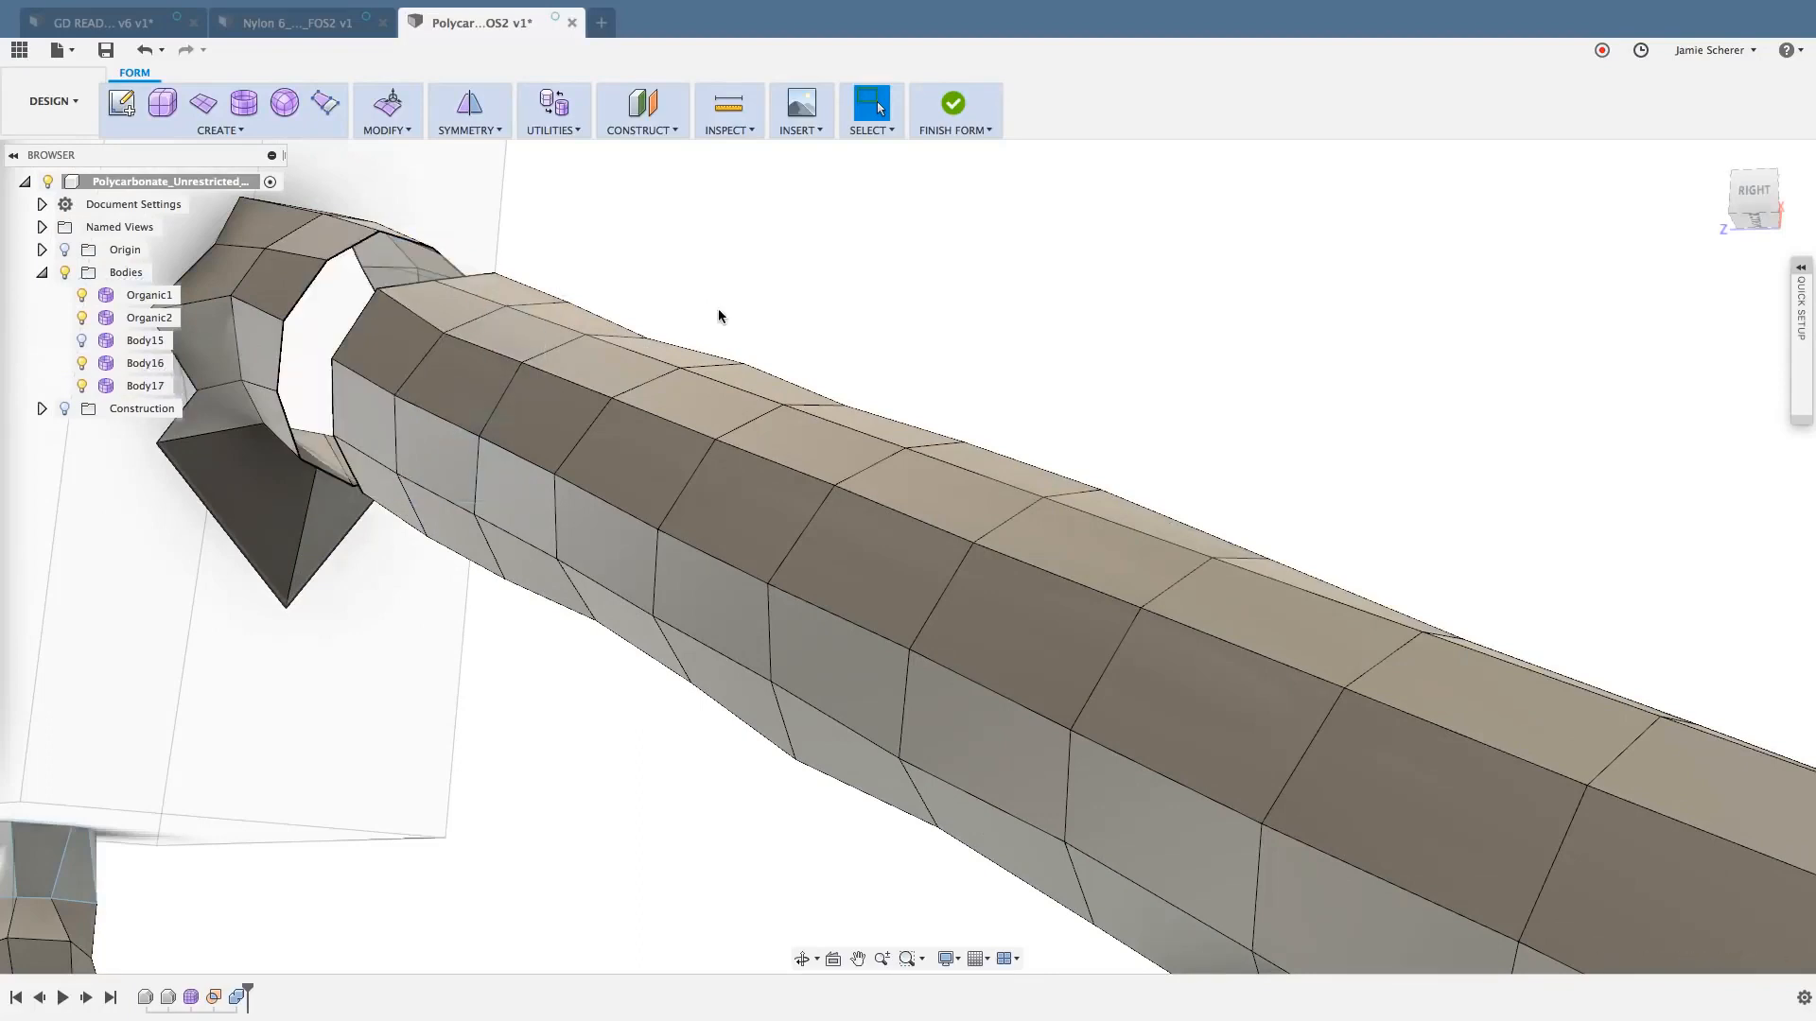
- Try to apply Circular - Internal symmetry to the isolated strut section from a face near its wide open end
scroll(715, 317, "down", 5)
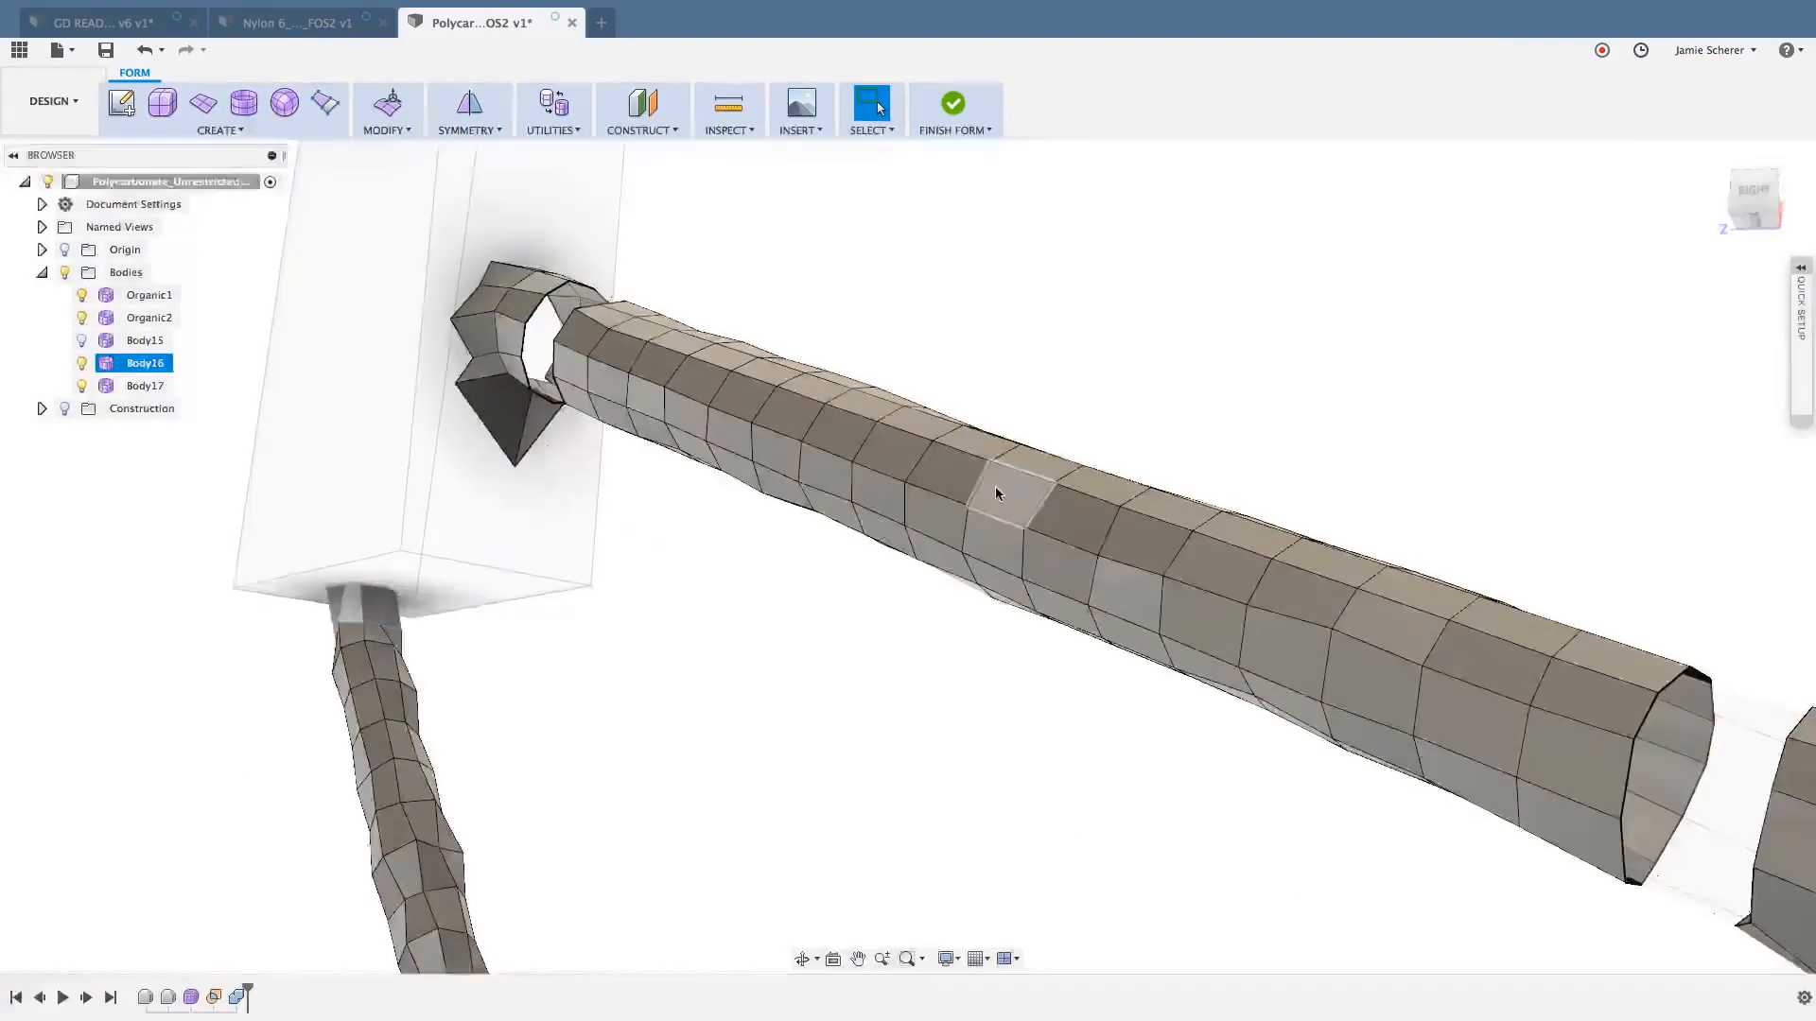
mouse_move(1134, 385)
middle_mouse_down("shift")
mouse_move(1011, 385)
mouse_move(1104, 378)
middle_mouse_up("shift")
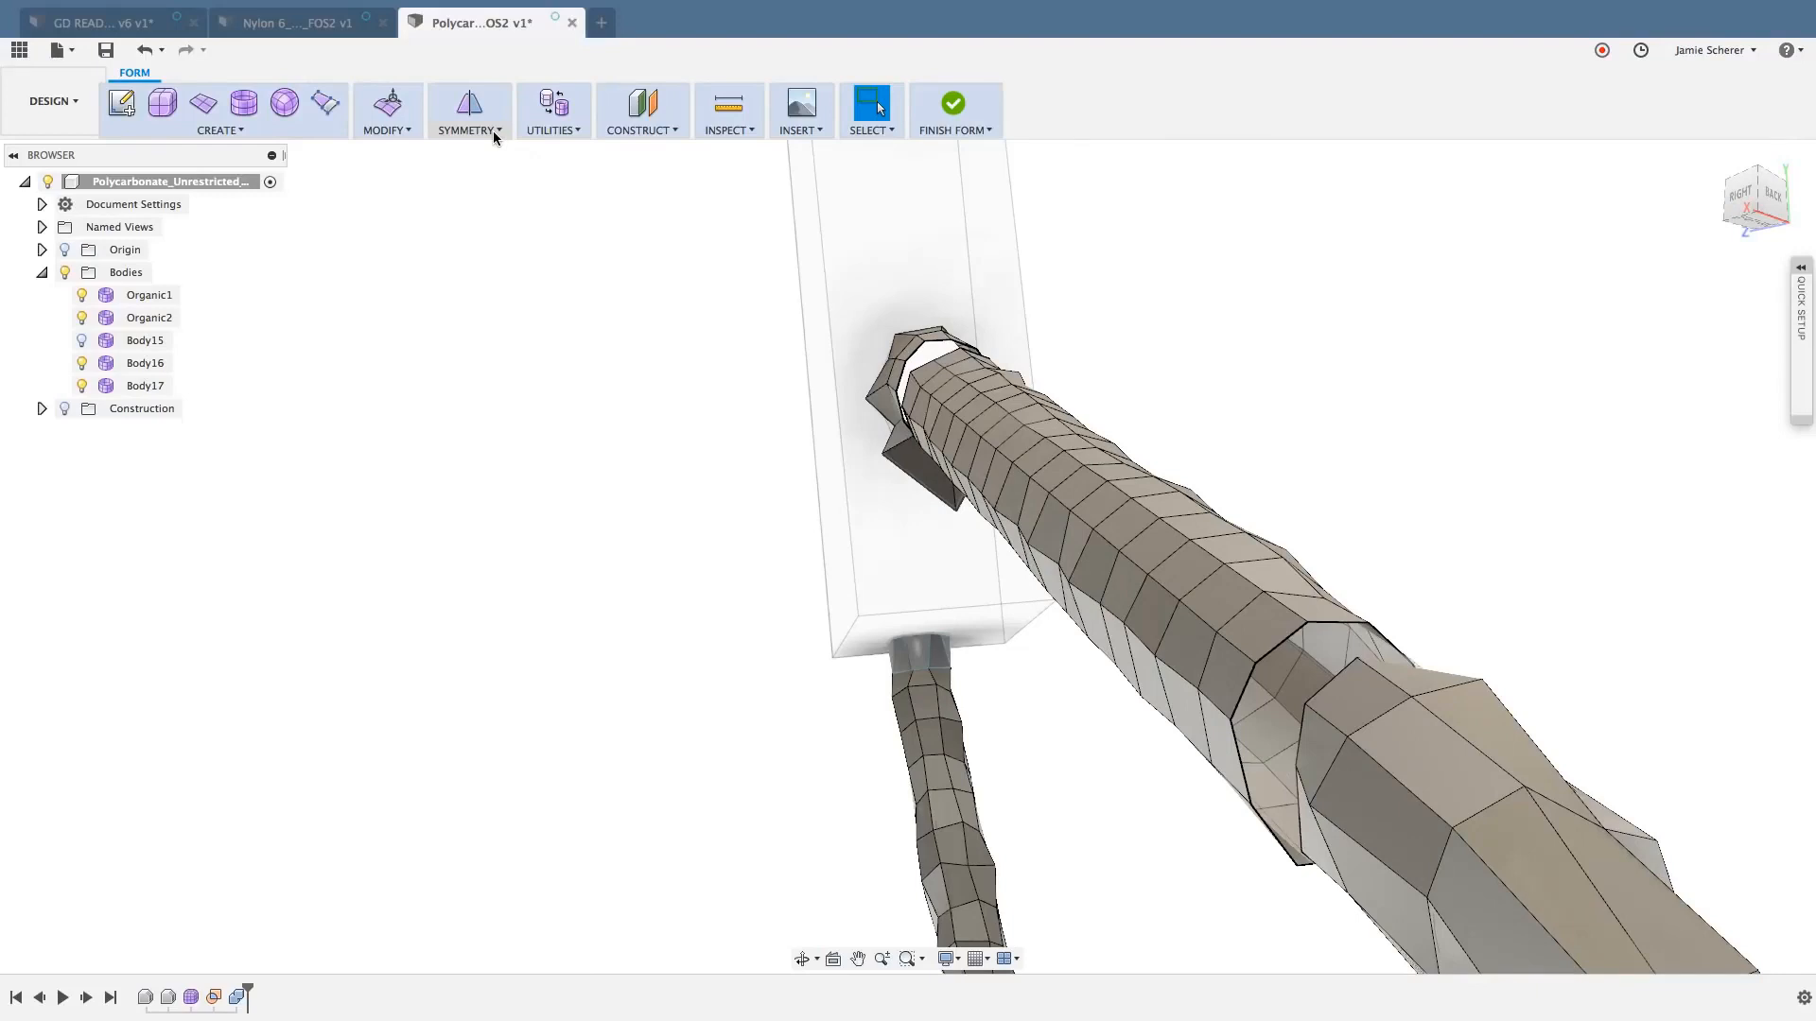
left_click(494, 132)
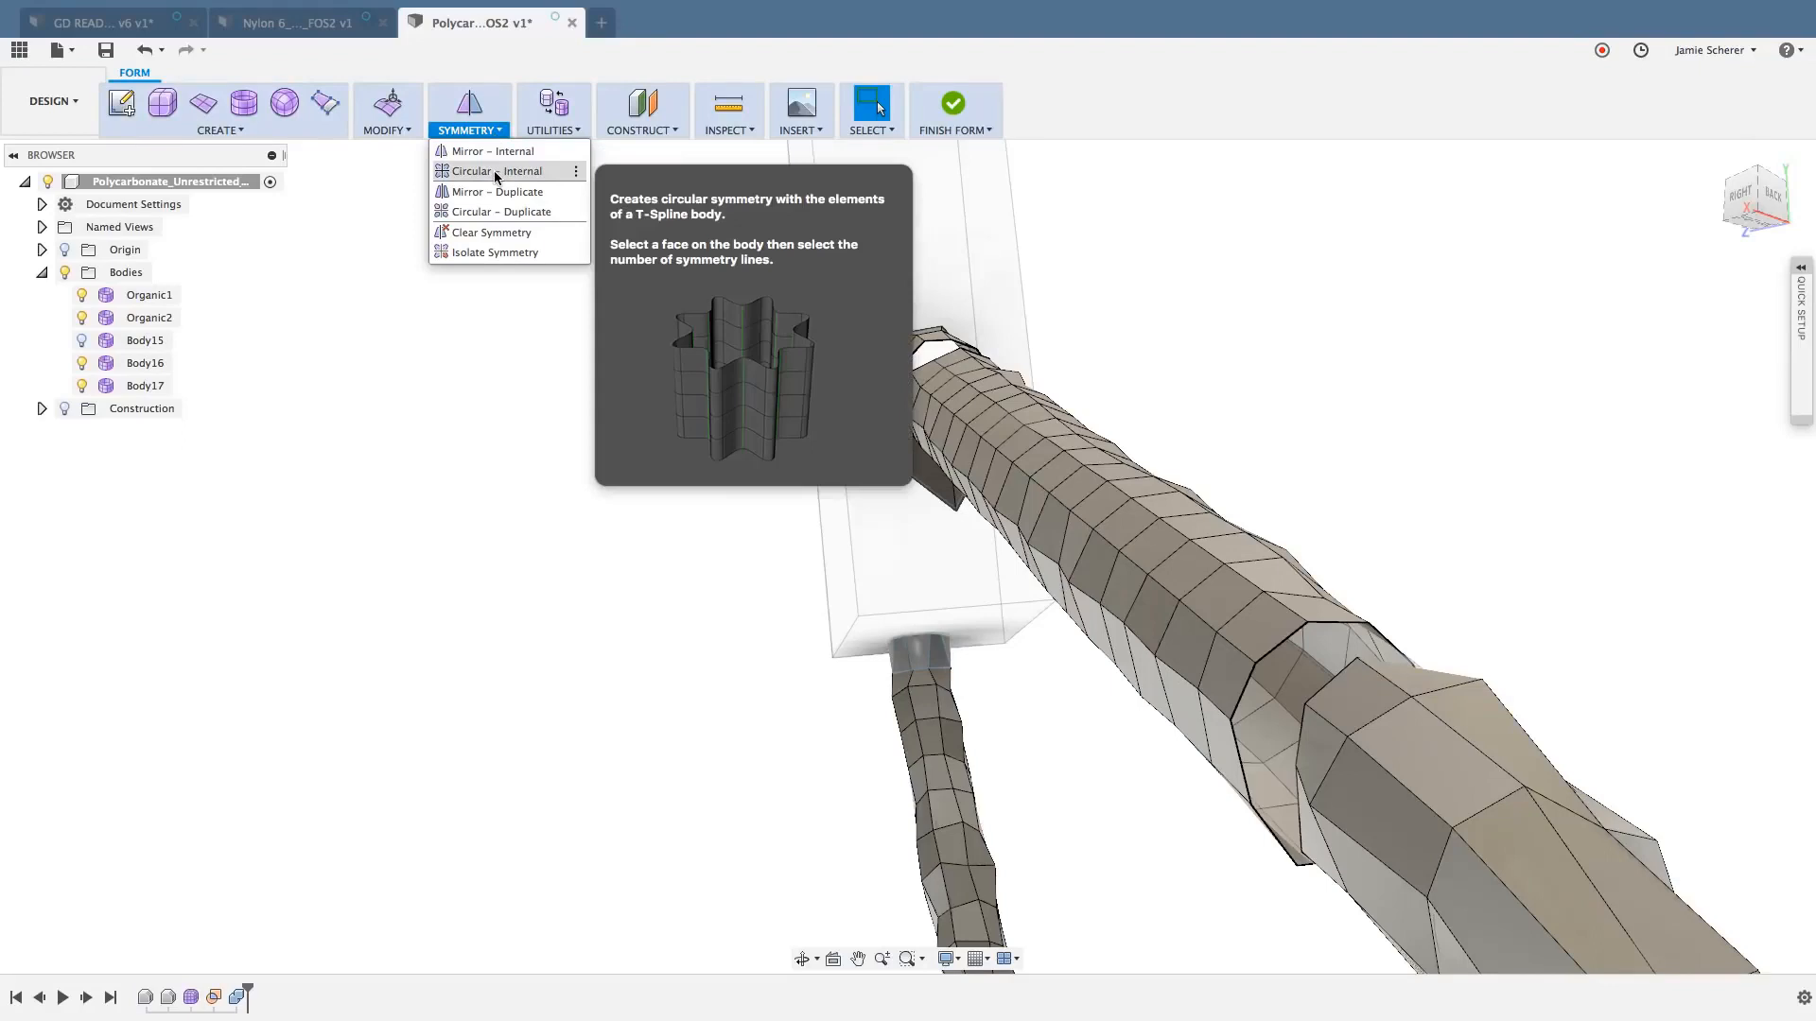
left_click(496, 172)
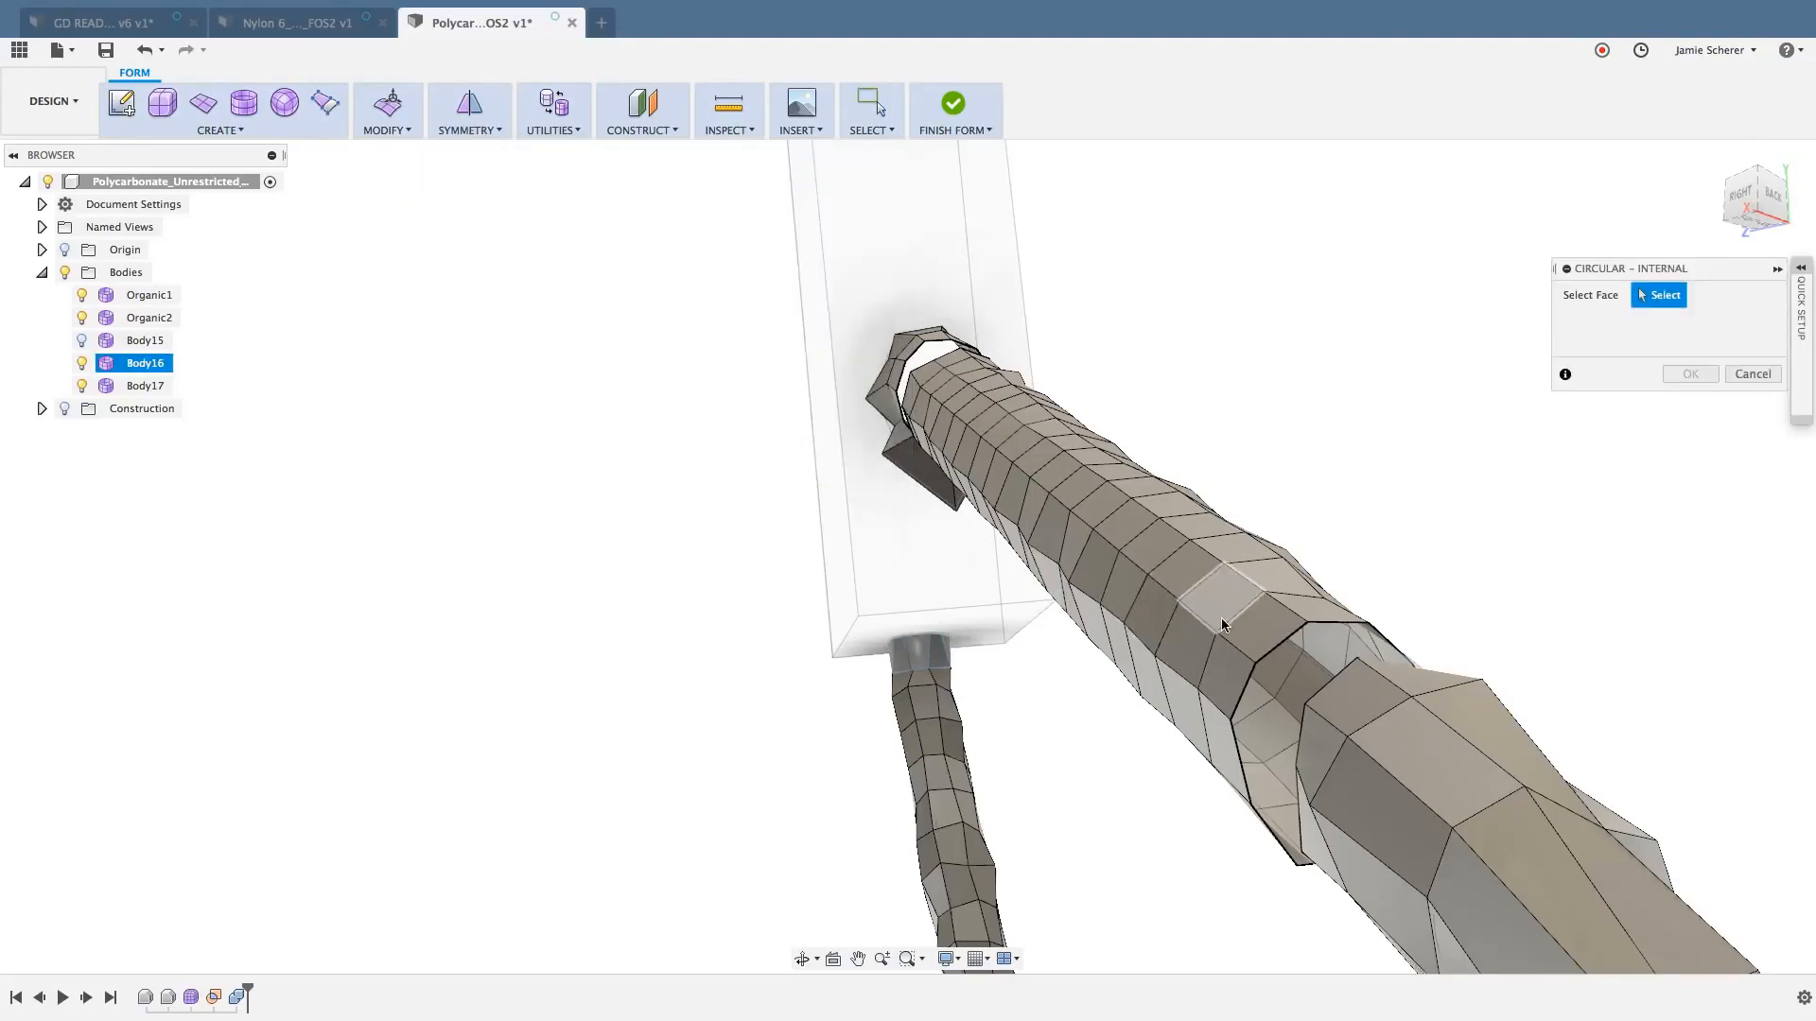
mouse_move(1221, 624)
middle_mouse_down("shift")
mouse_move(1194, 626)
mouse_move(1217, 605)
middle_mouse_up("shift")
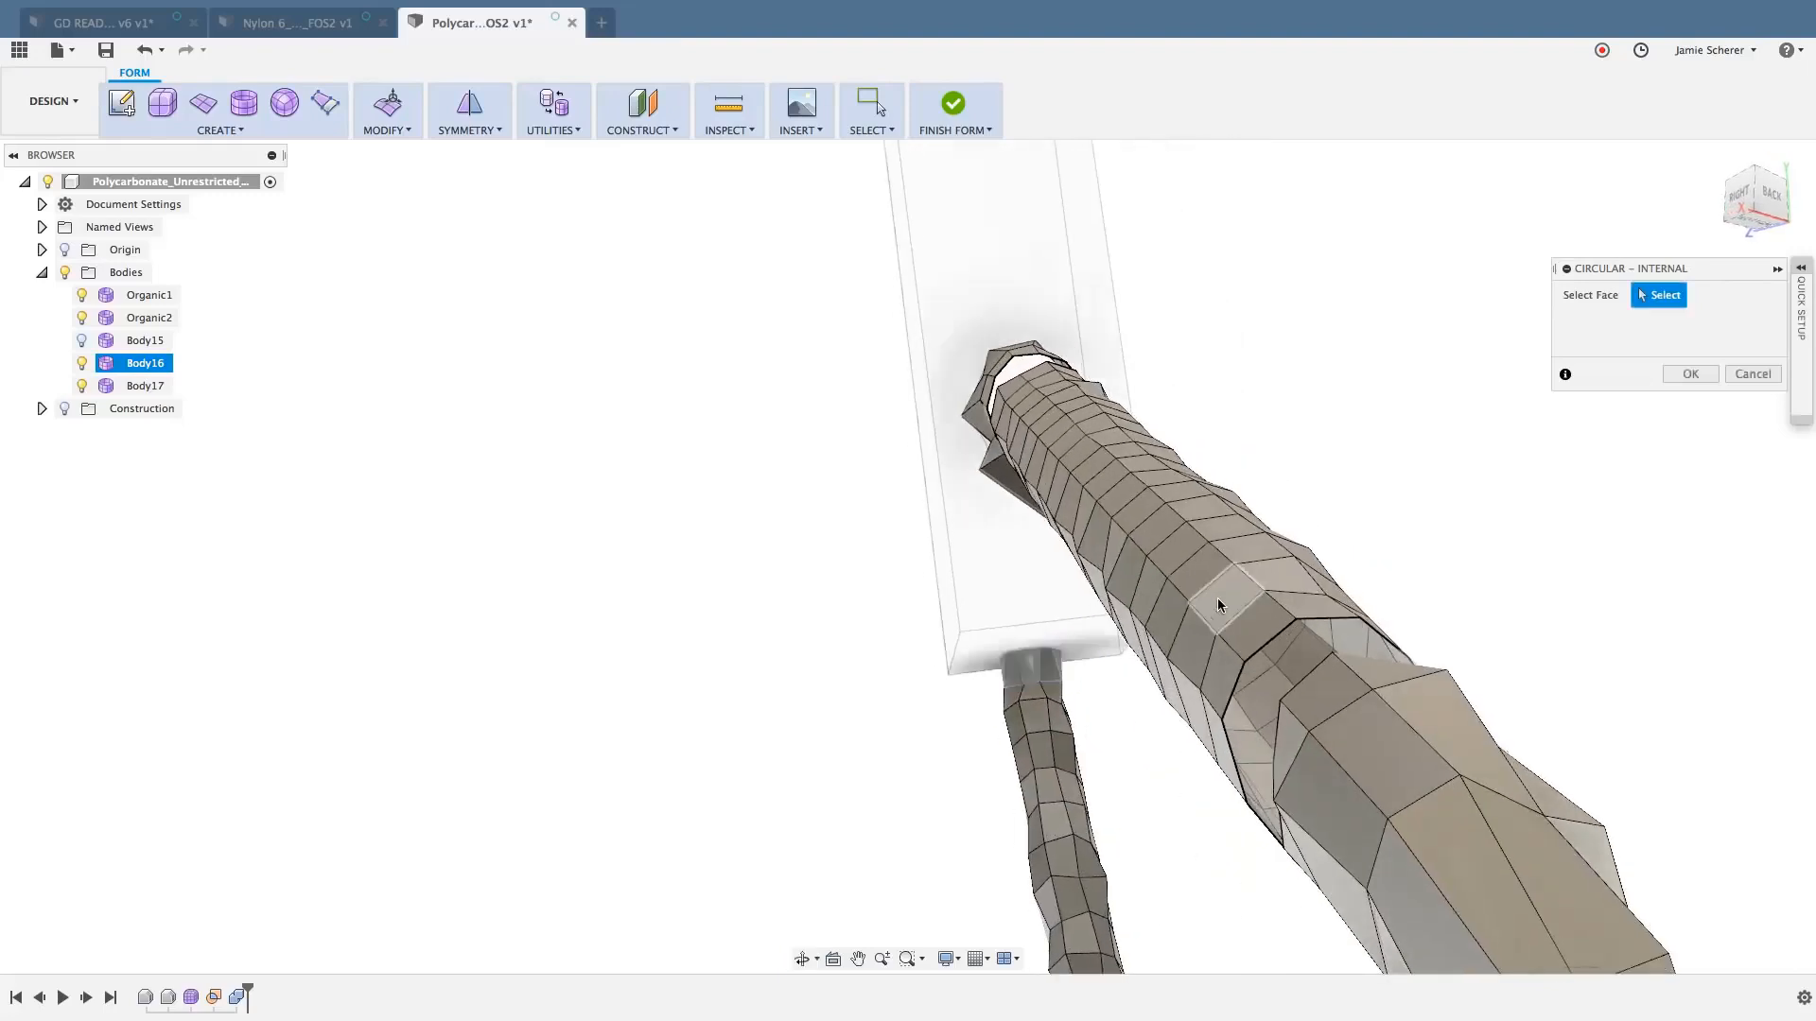
left_click(1195, 633)
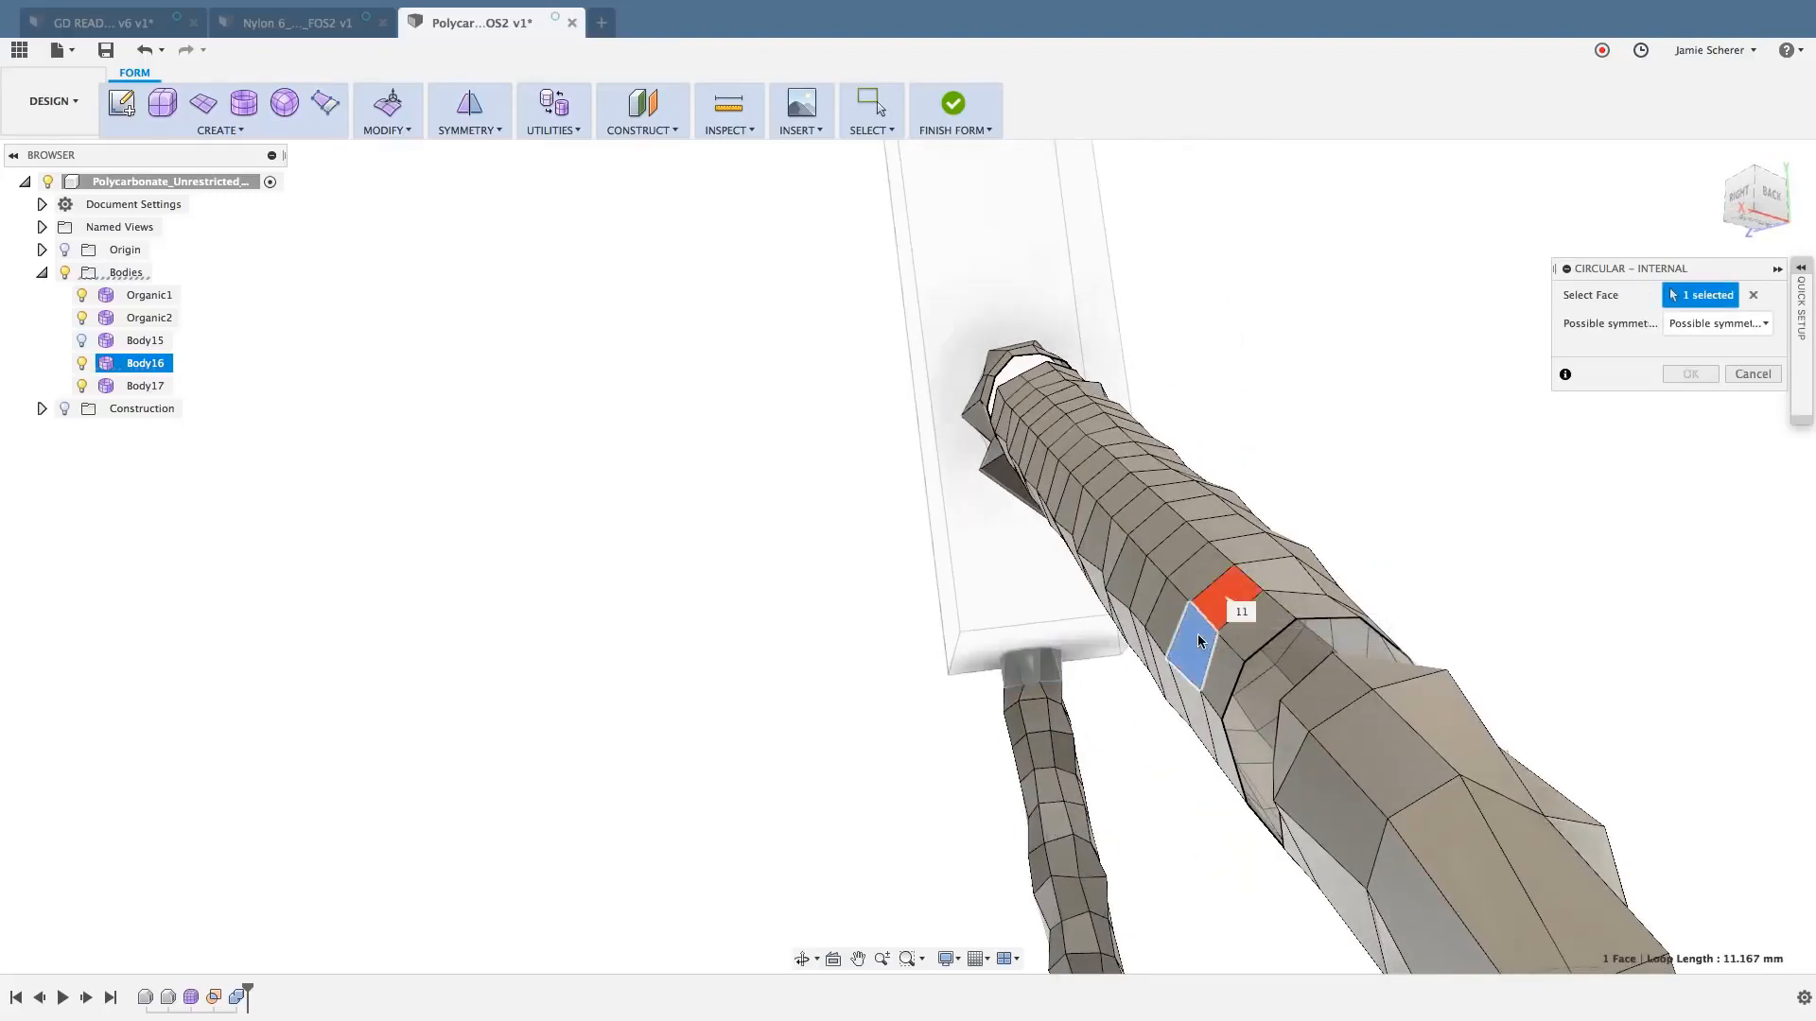
key("Return")
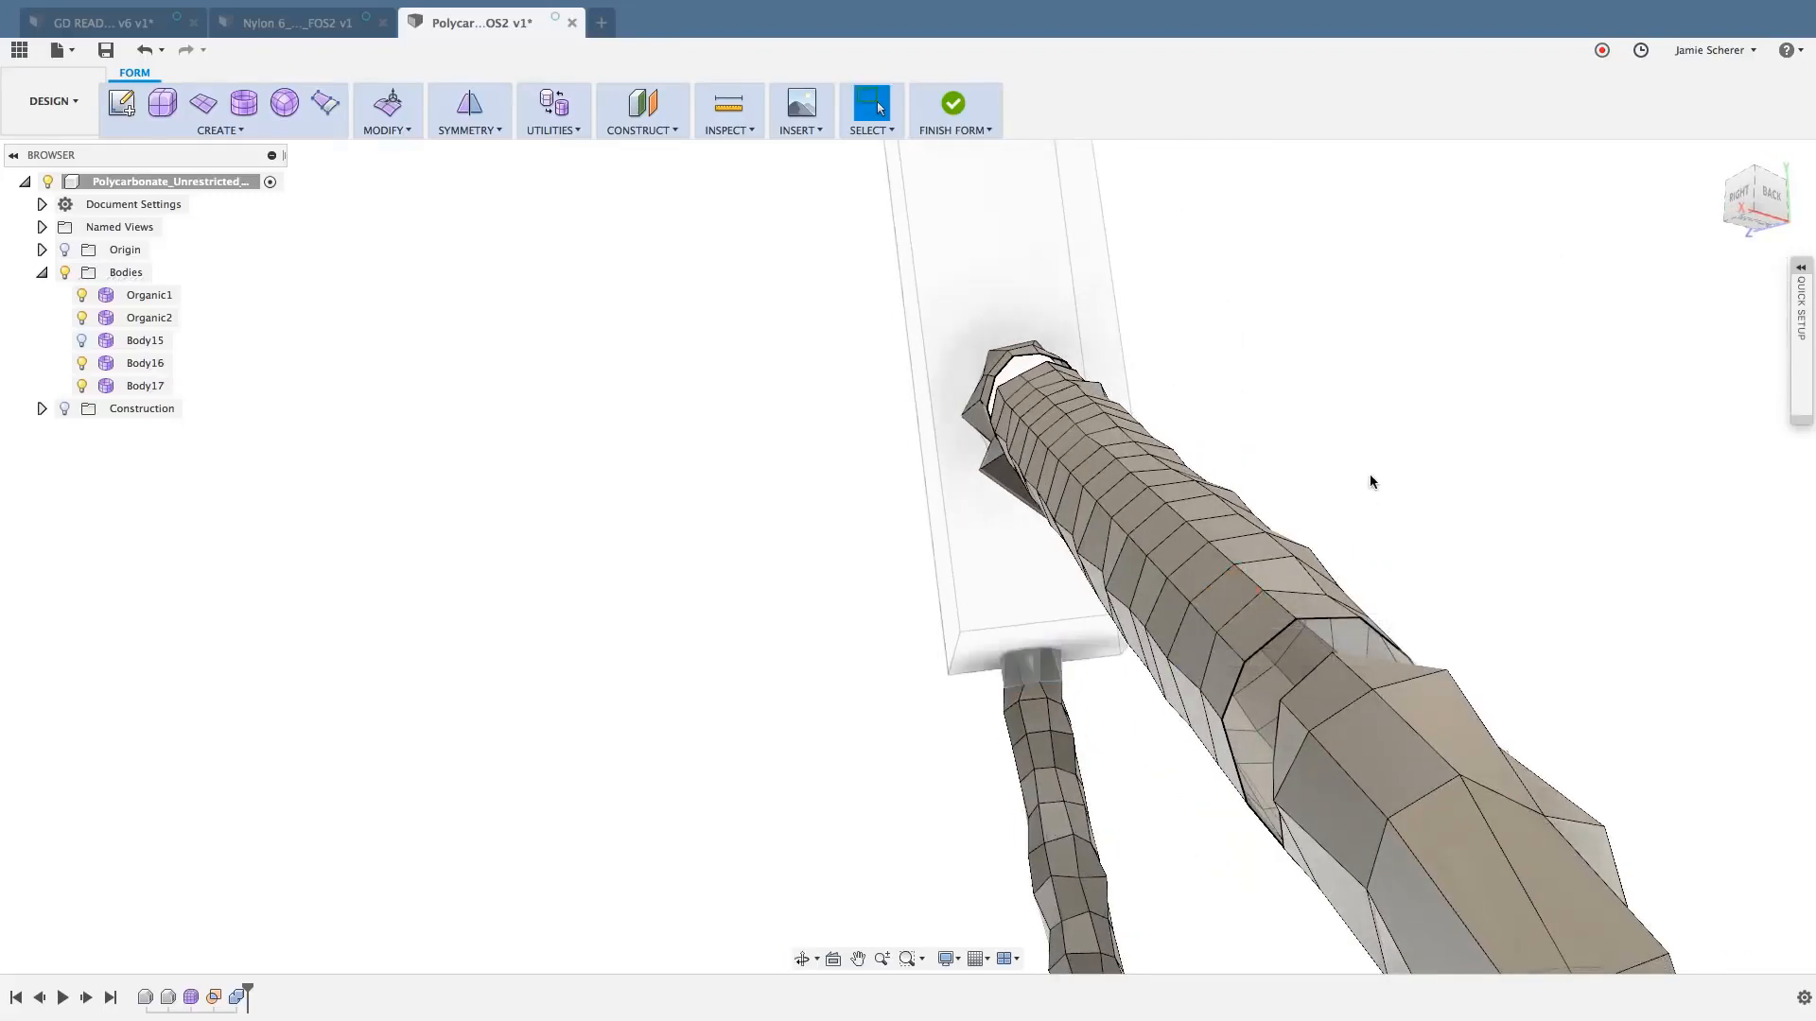
- Preview Circular - Internal symmetry on the isolated strut section using two adjacent outer faces, and cancel the command
right_click(1364, 428)
left_click(1365, 427)
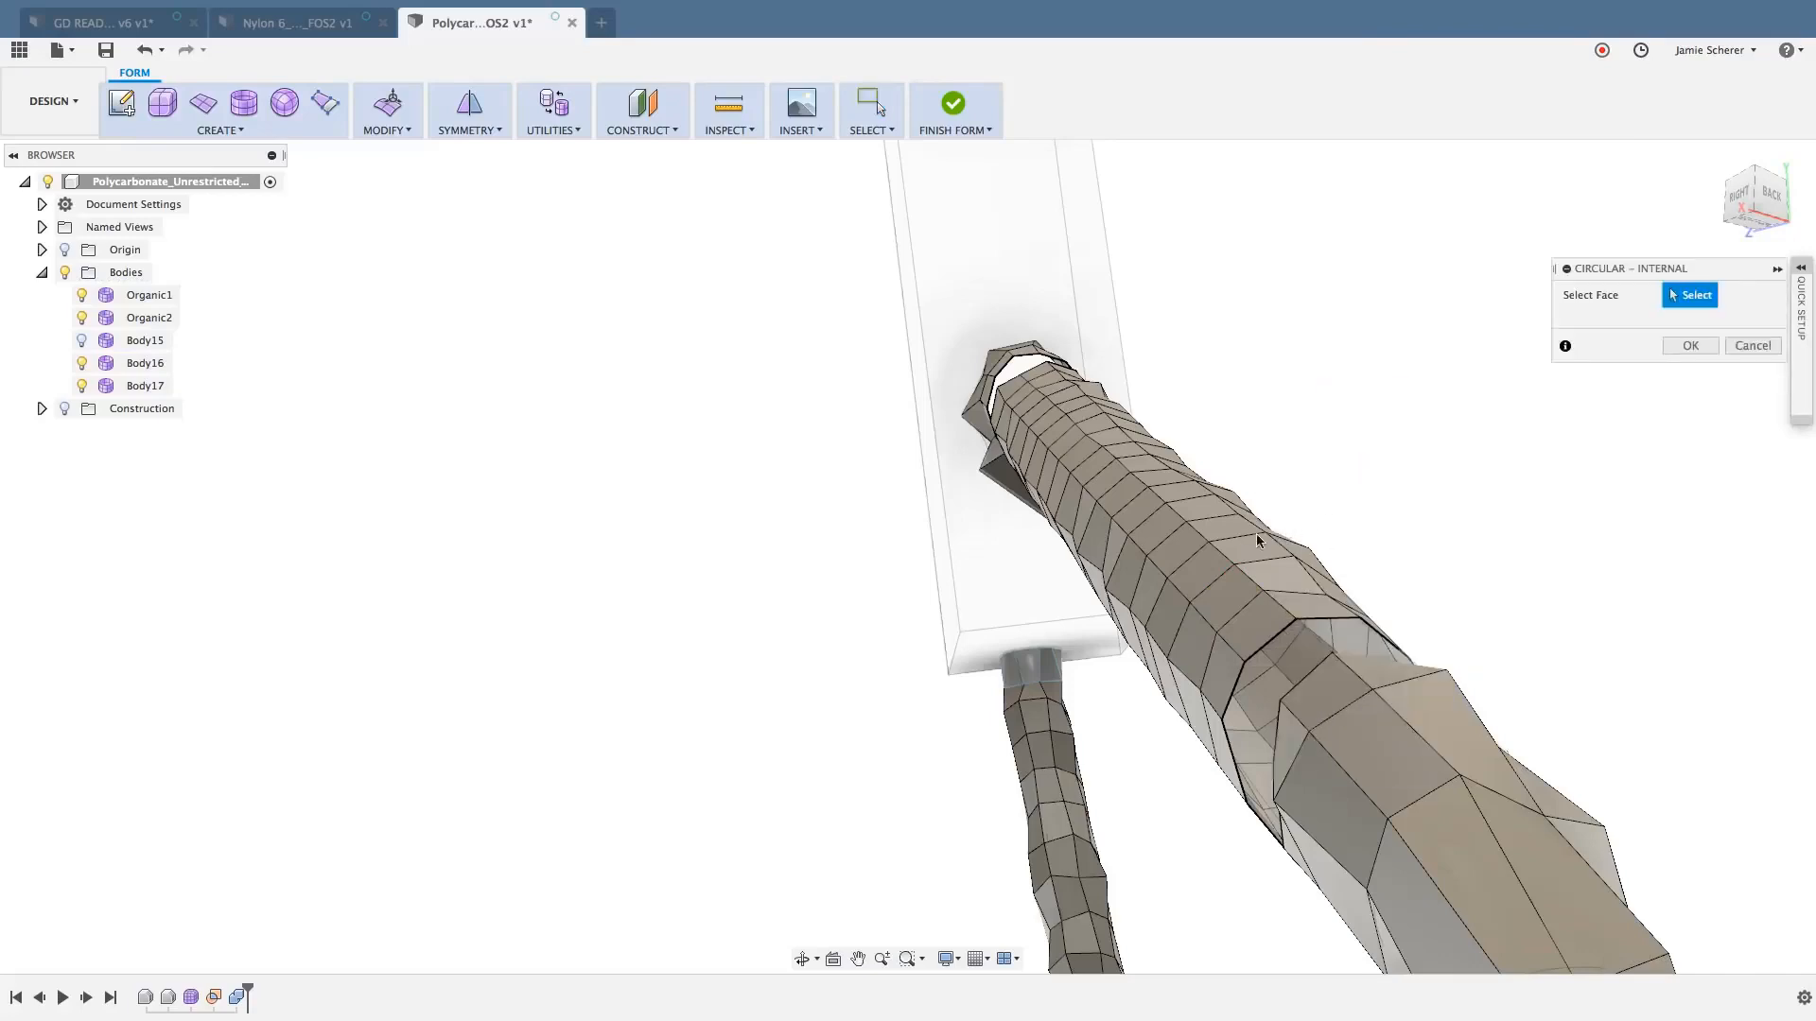
left_click(1206, 571)
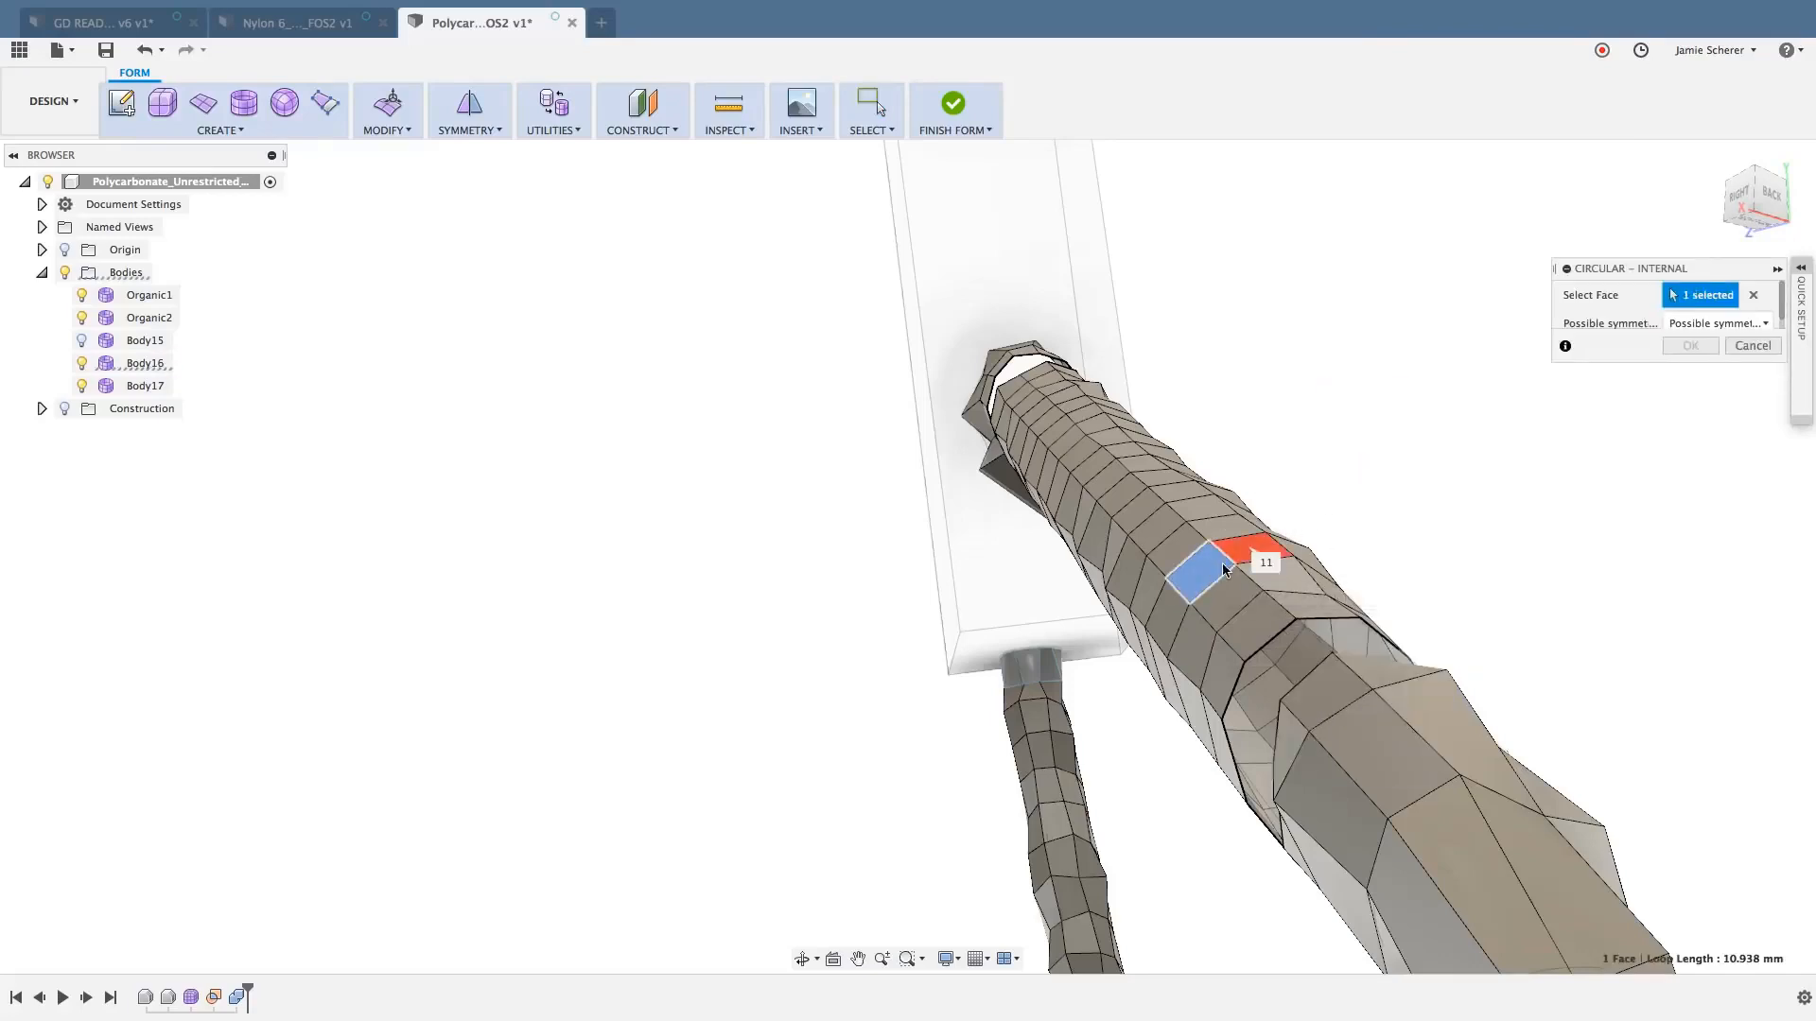
scroll(1222, 568, "up", 3)
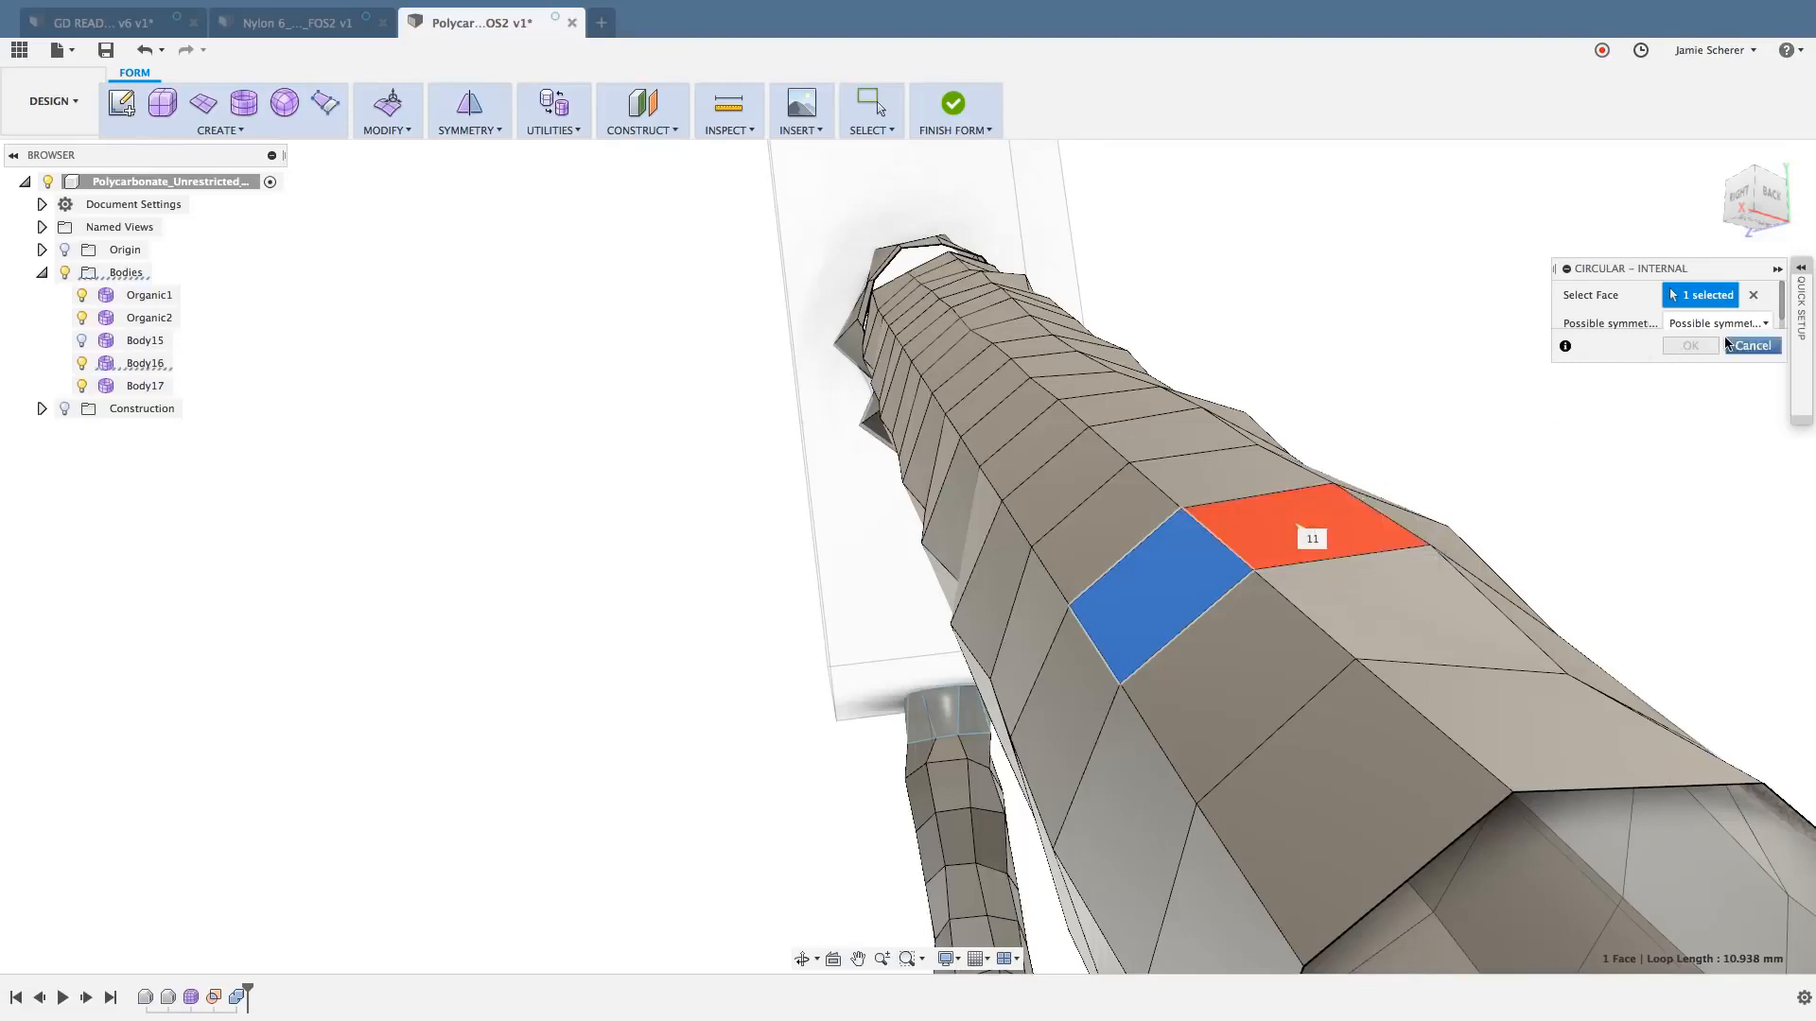
scroll(1726, 328, "down", 1)
left_click(1309, 519)
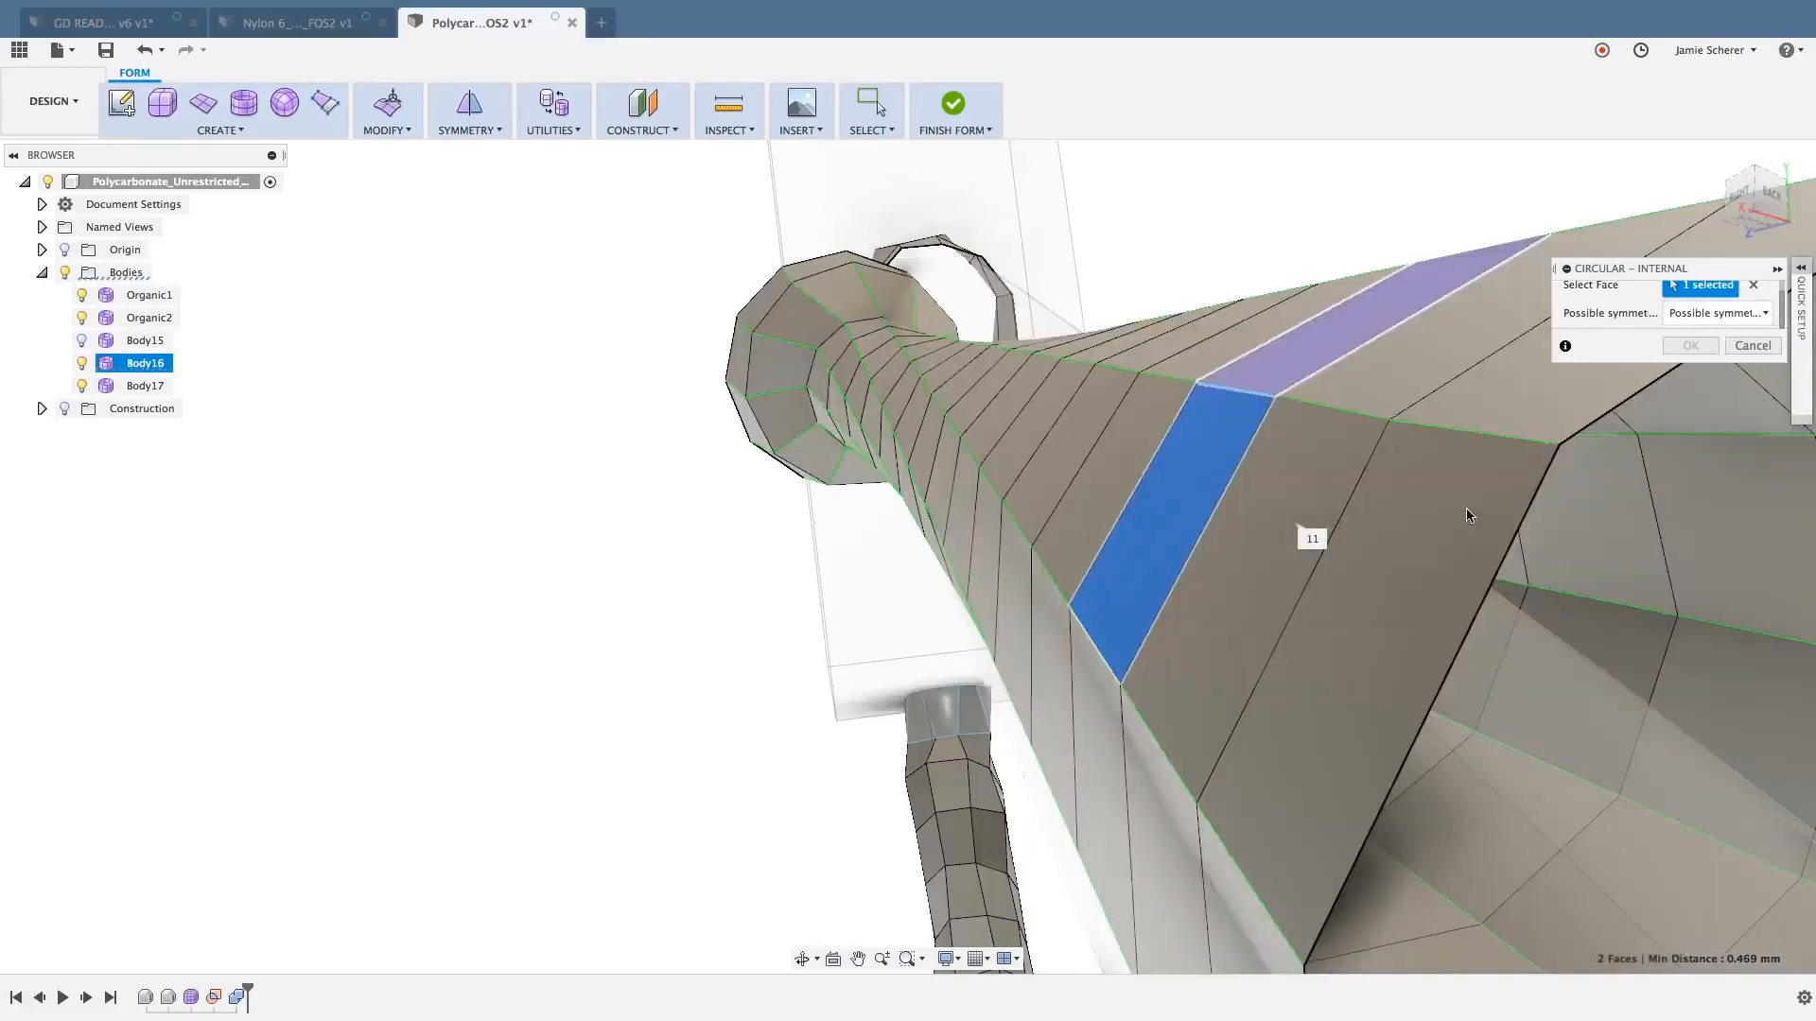
middle_click_drag(1524, 554, 1477, 543, "shift")
left_click(1752, 347)
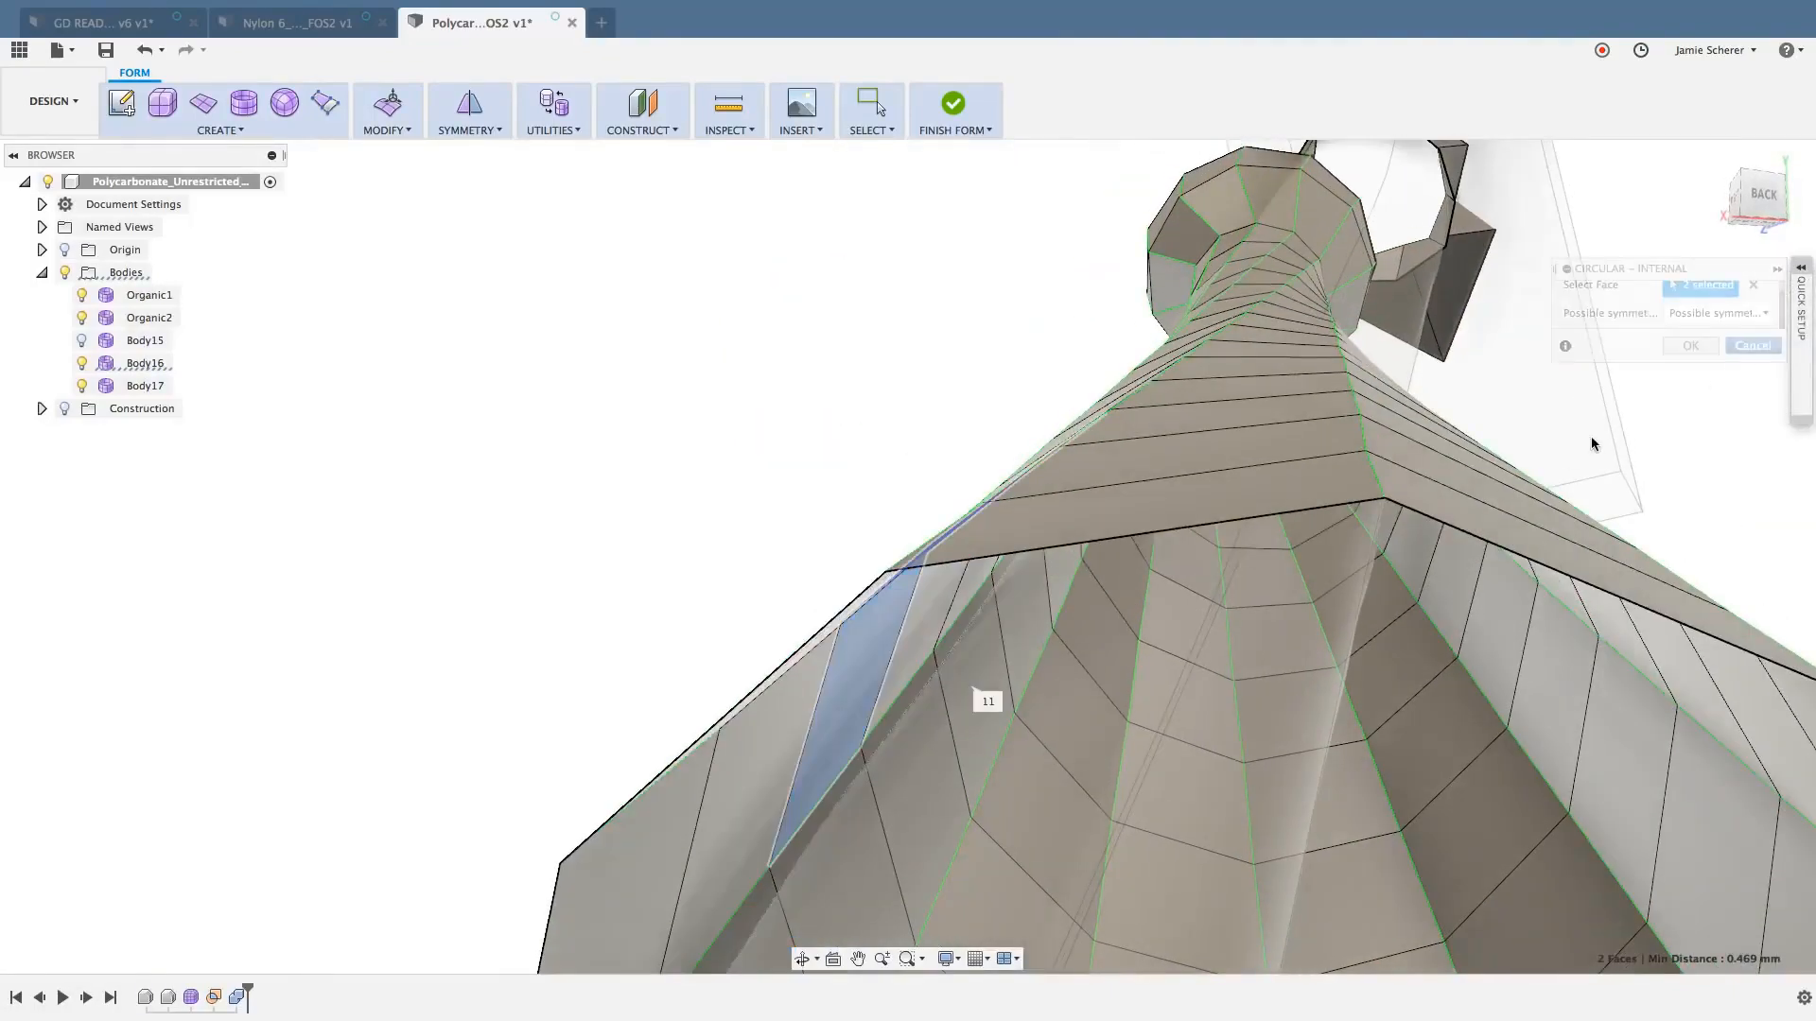
- Try Circular - Internal with 11 sided symmetry from a face on the underside of the isolated strut section, and cancel it
middle_click_drag(1205, 515, 1282, 511, "shift")
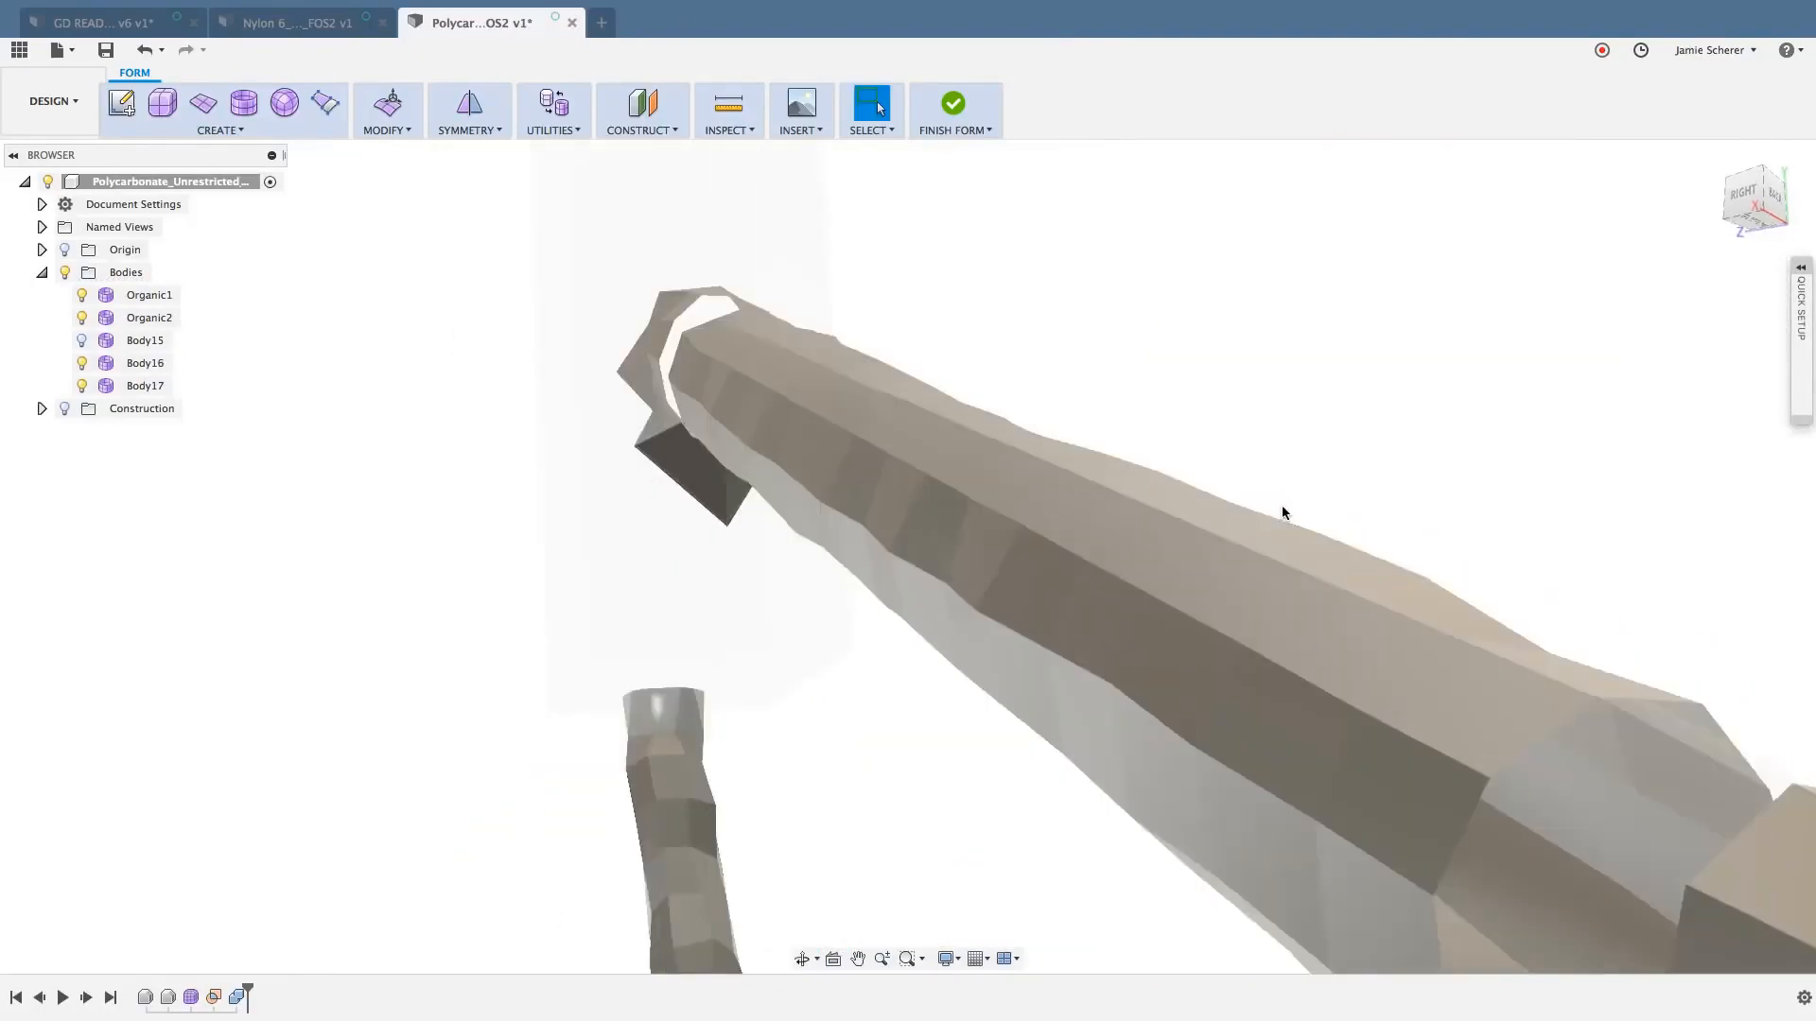
right_click(1453, 476)
left_click(1453, 361)
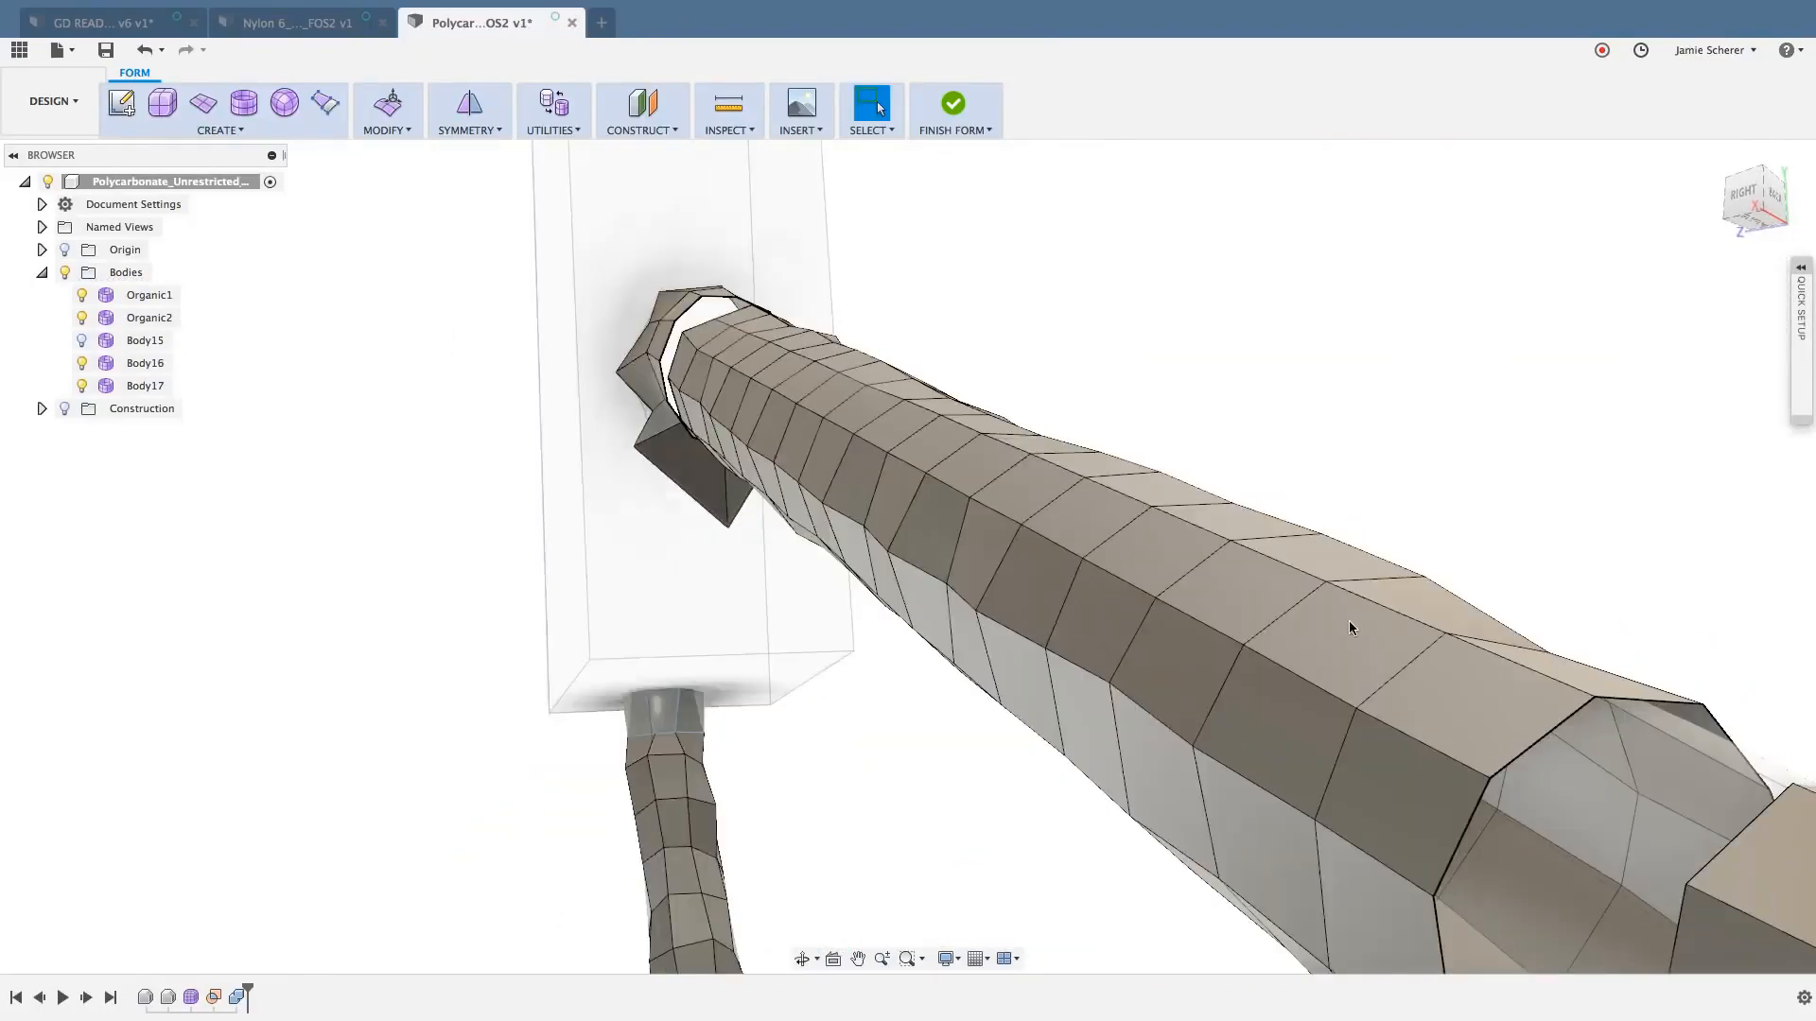
left_click(1258, 822)
middle_click_drag(1360, 766, 1314, 745, "shift")
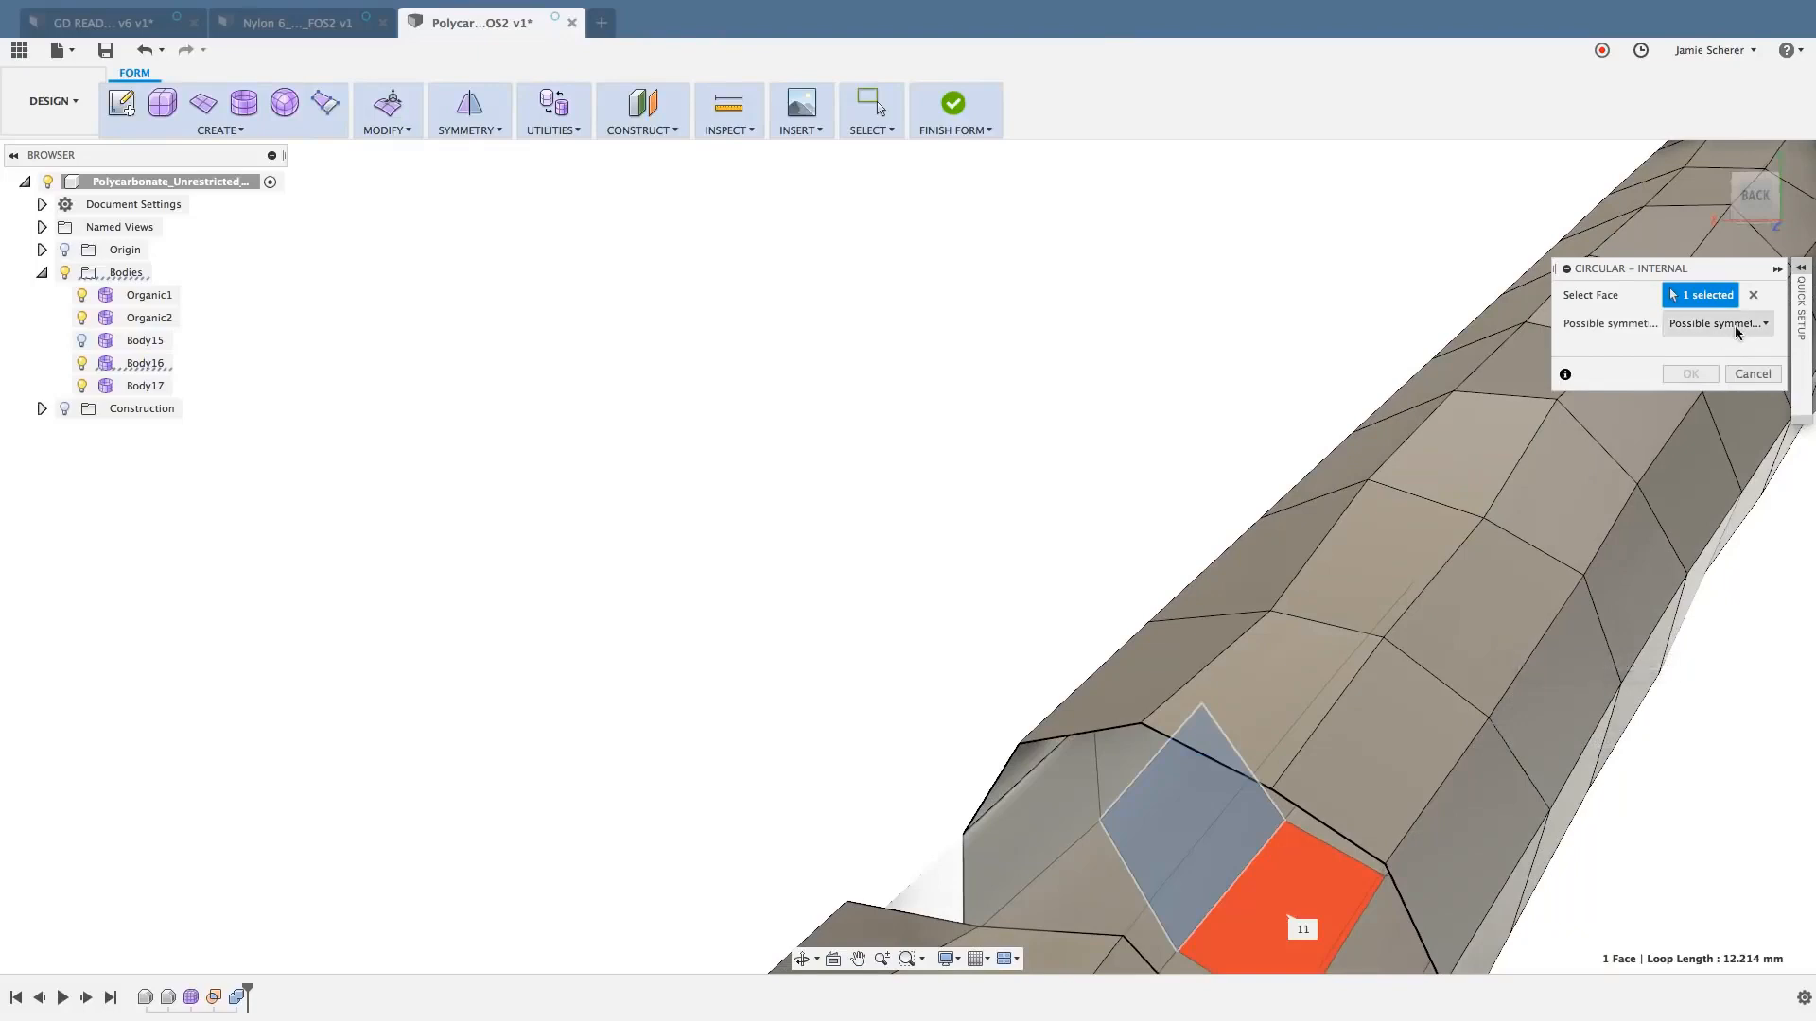
left_click(1765, 325)
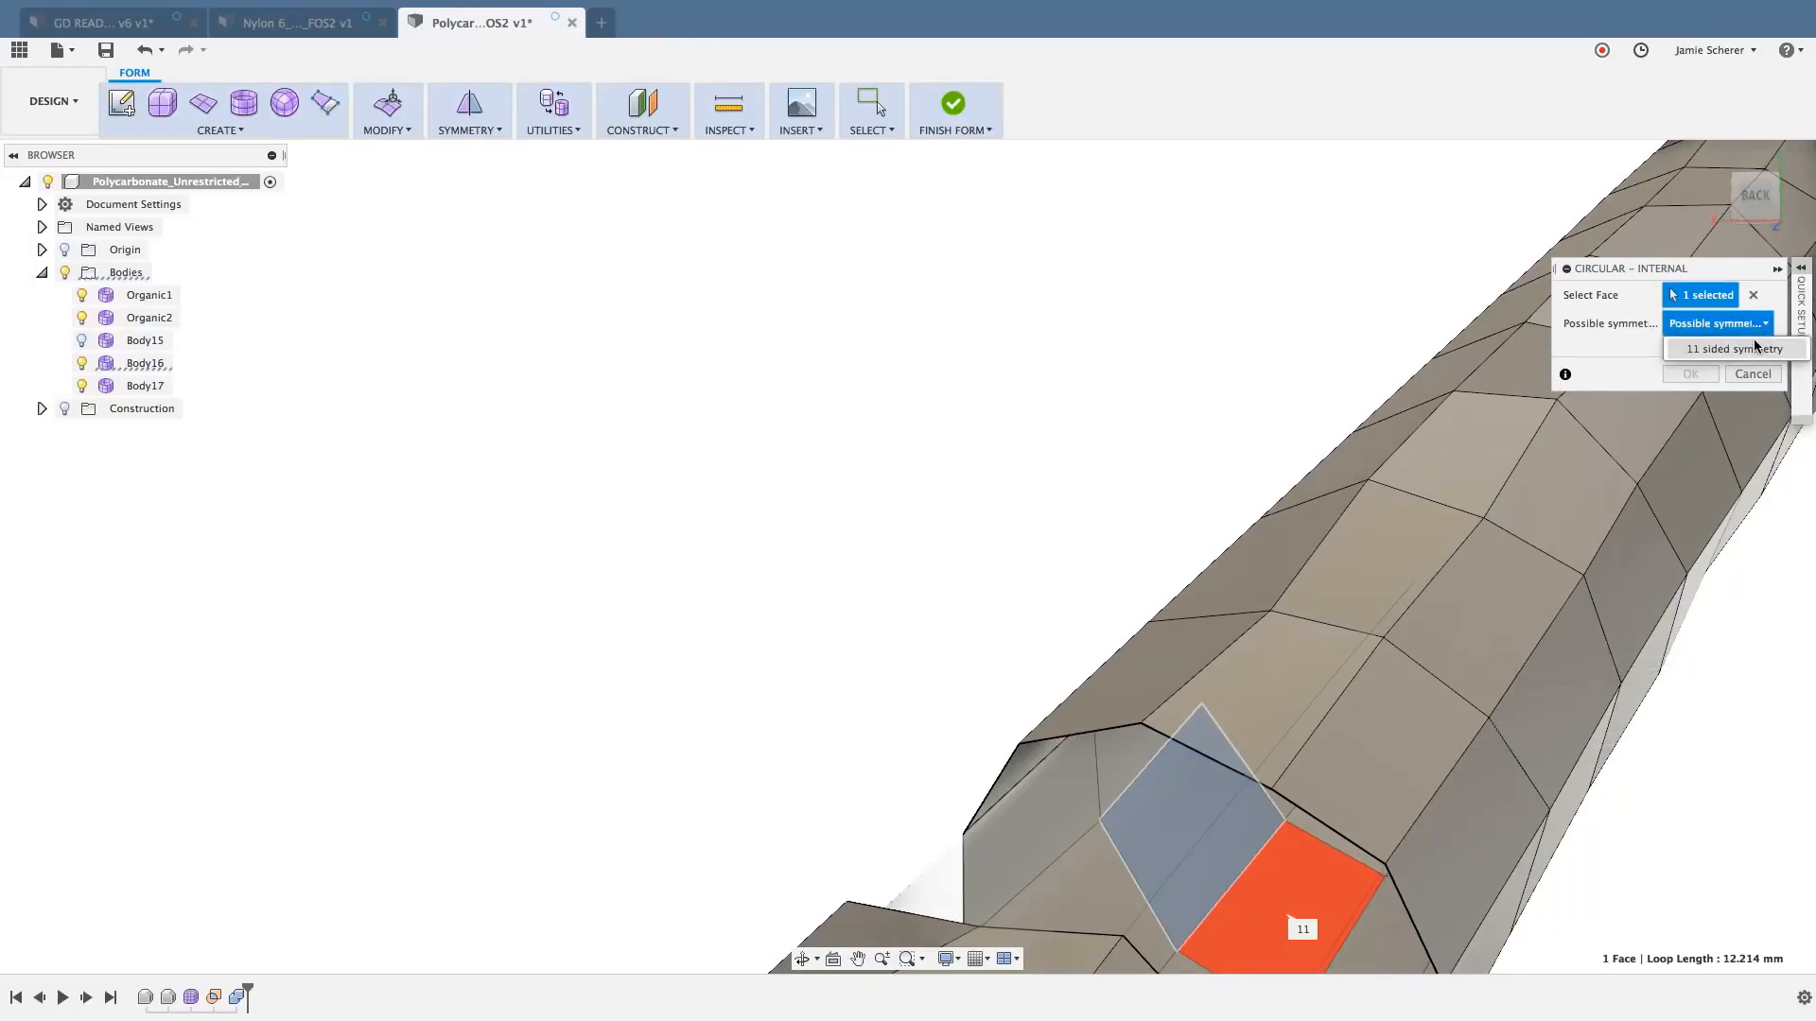
left_click(1754, 348)
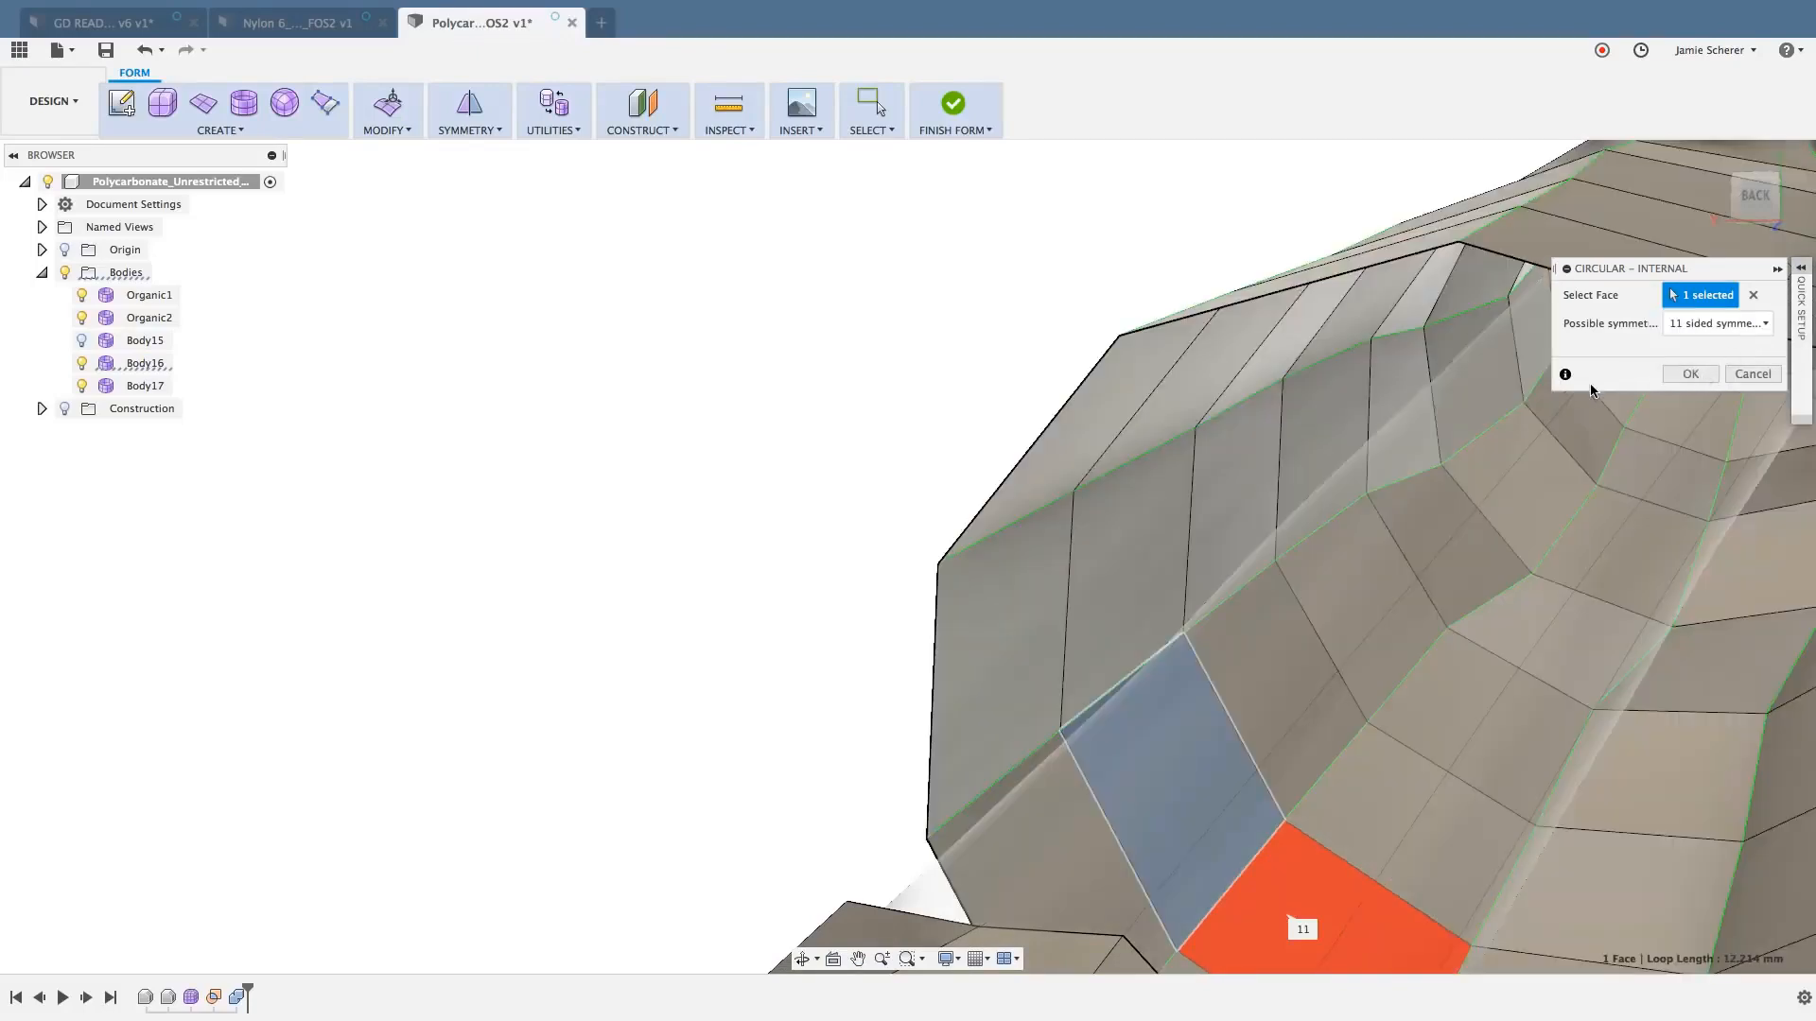
key("Escape")
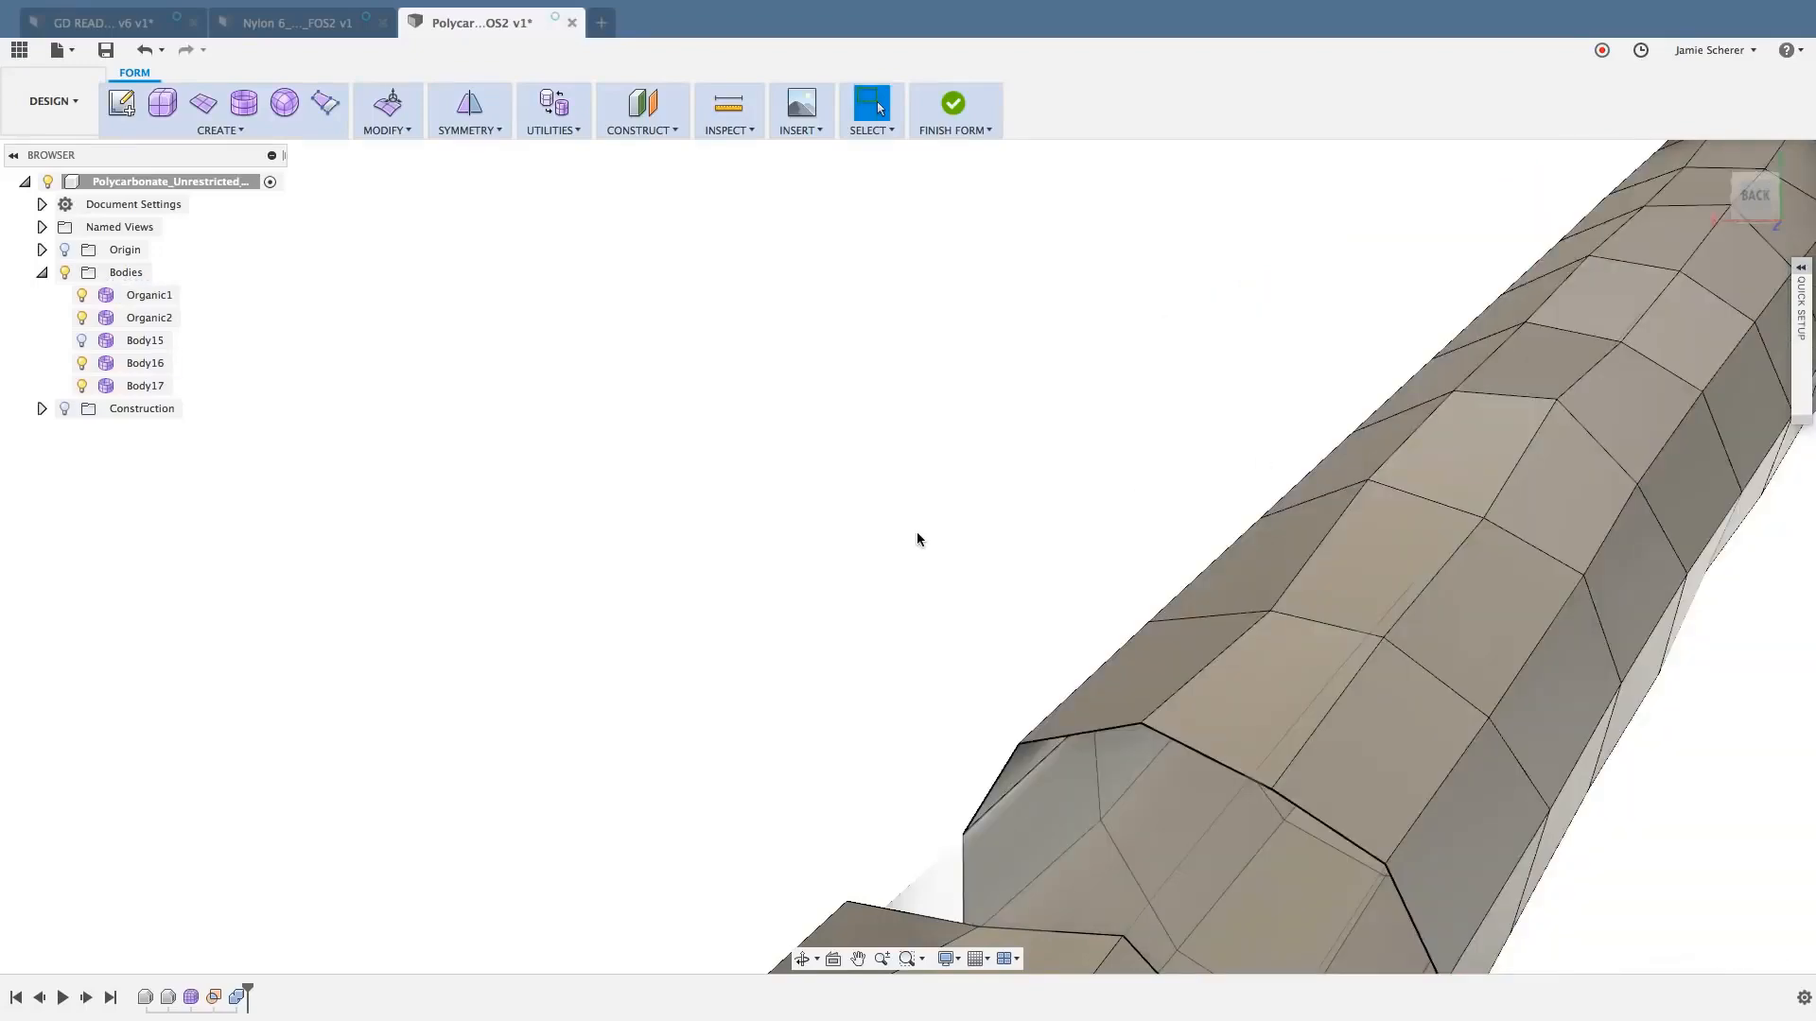
- Delete the entire isolated strut section and undo the deletion
middle_click_drag(916, 532, 1059, 533, "shift")
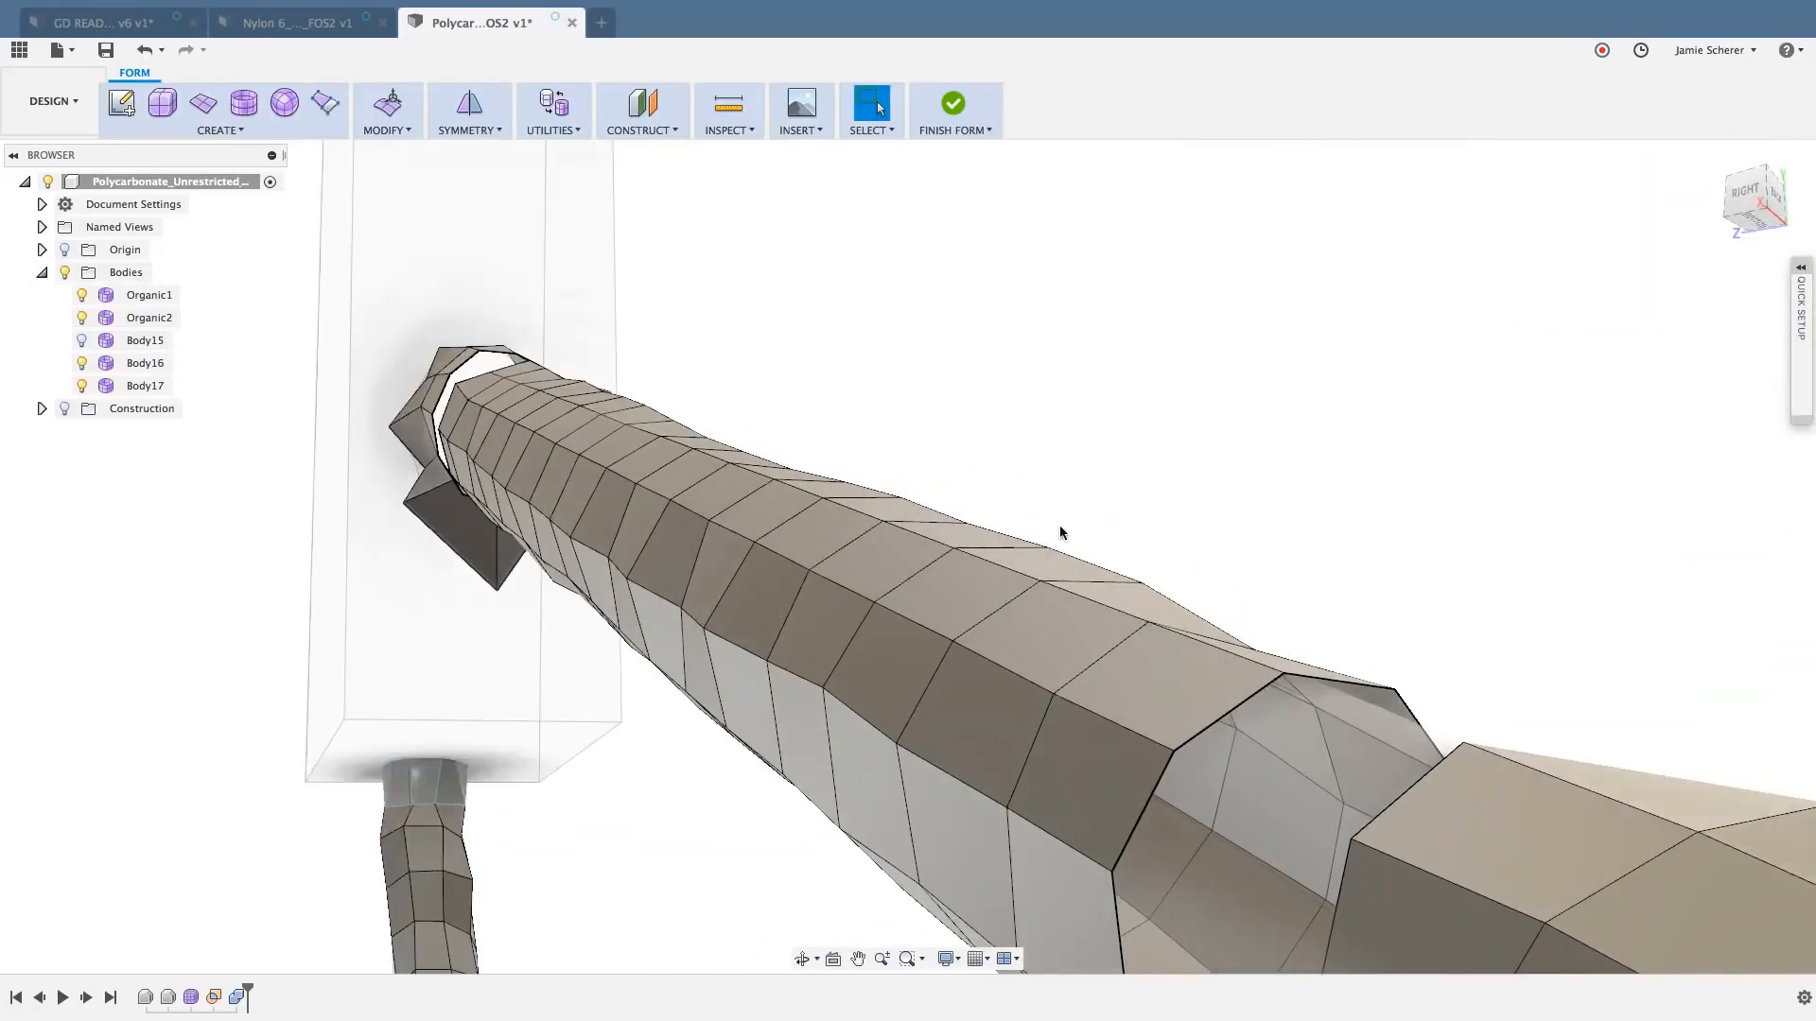
middle_click_drag(1059, 531, 1213, 593, "shift")
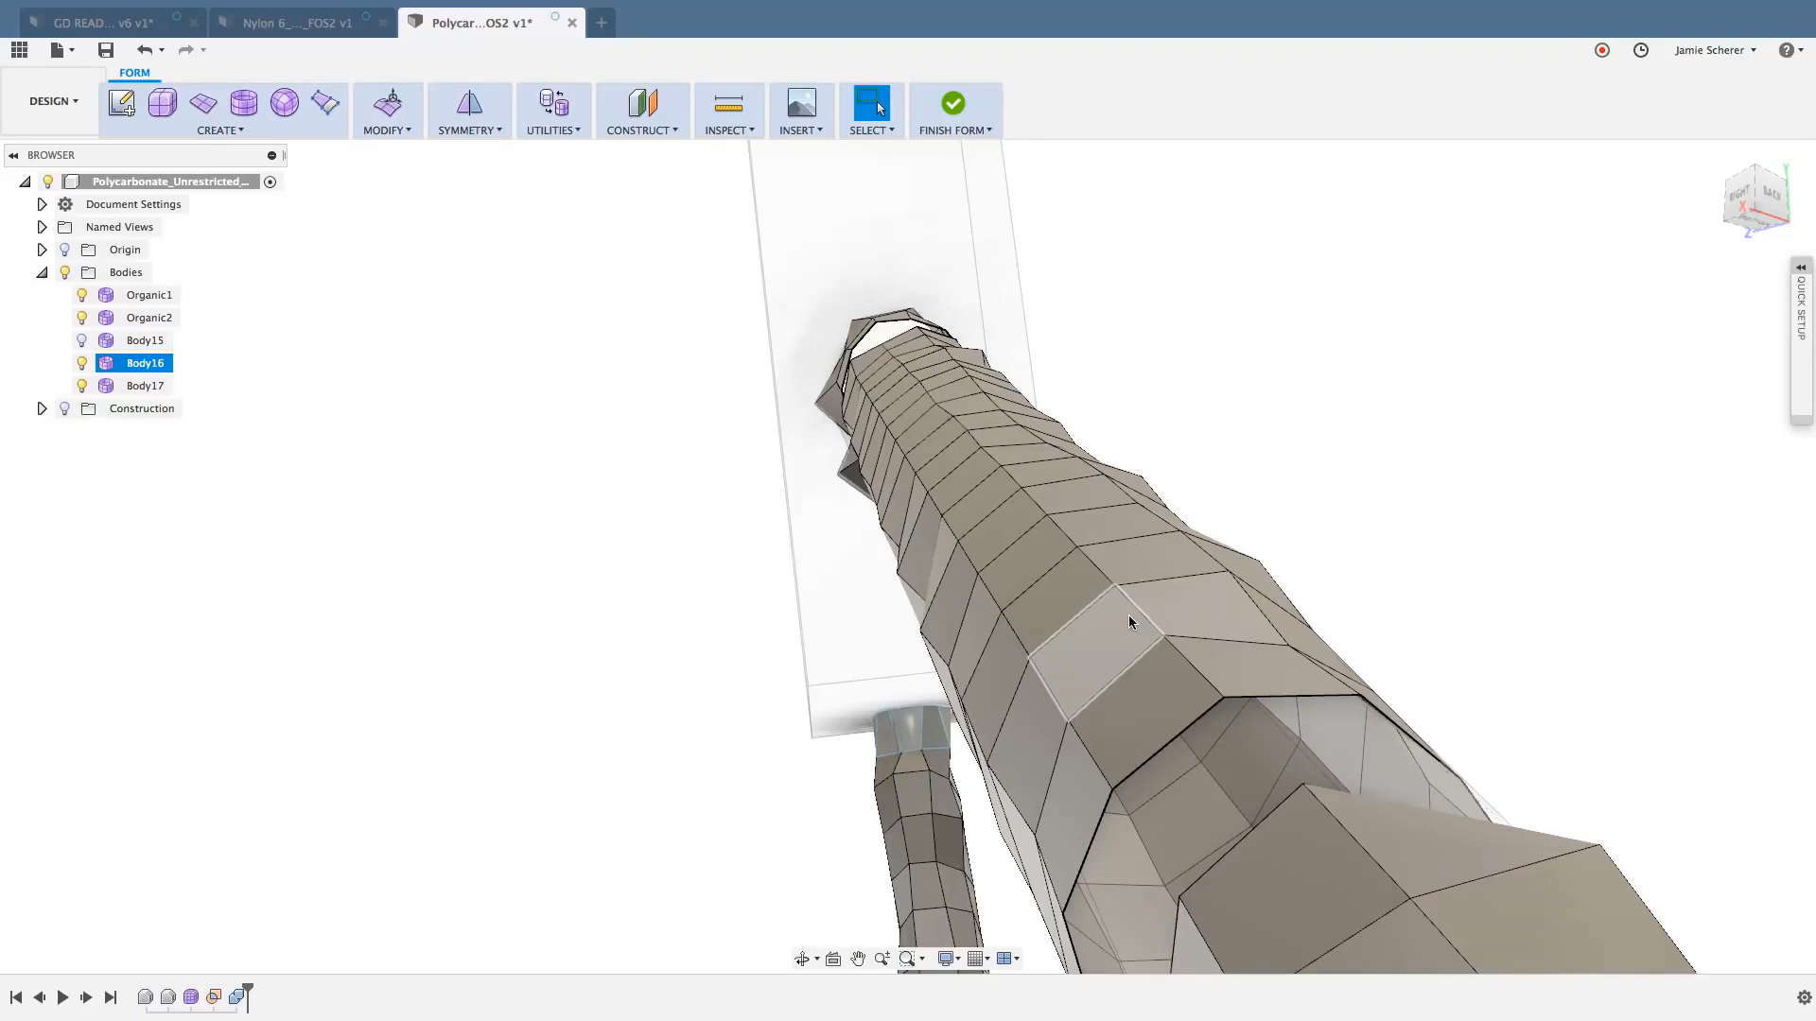
double_click(1147, 703)
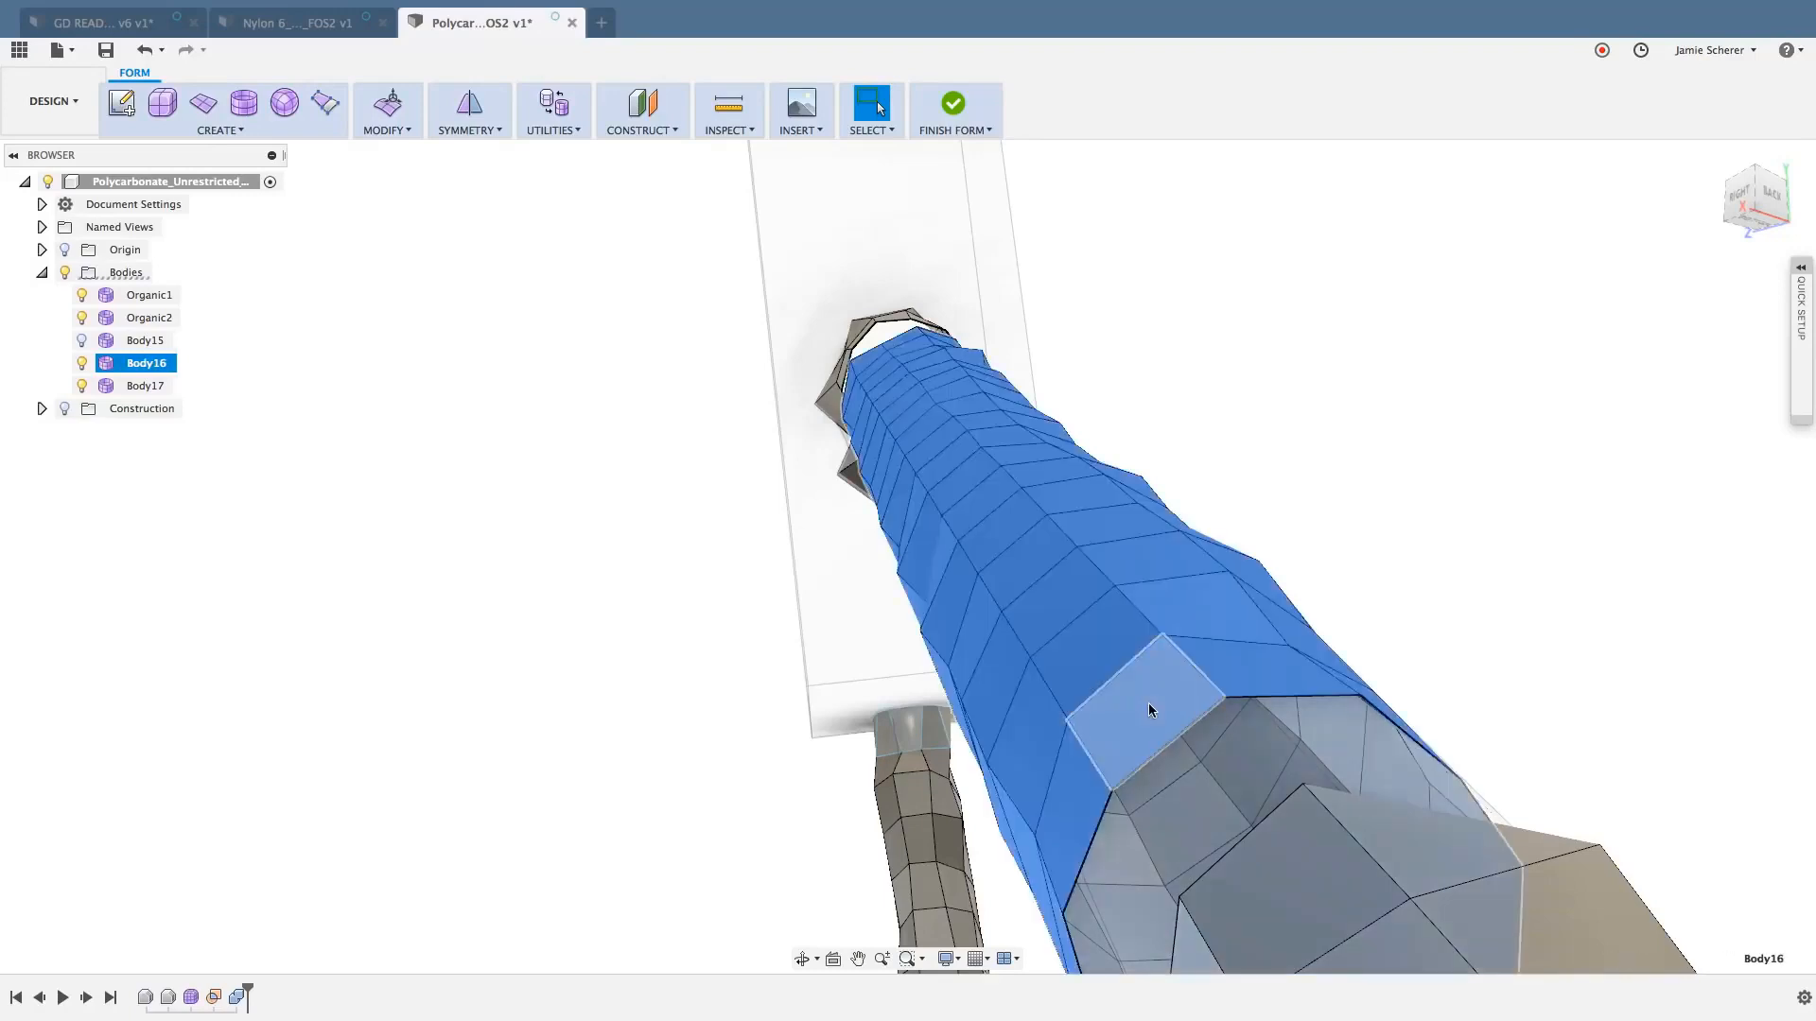
key("Delete")
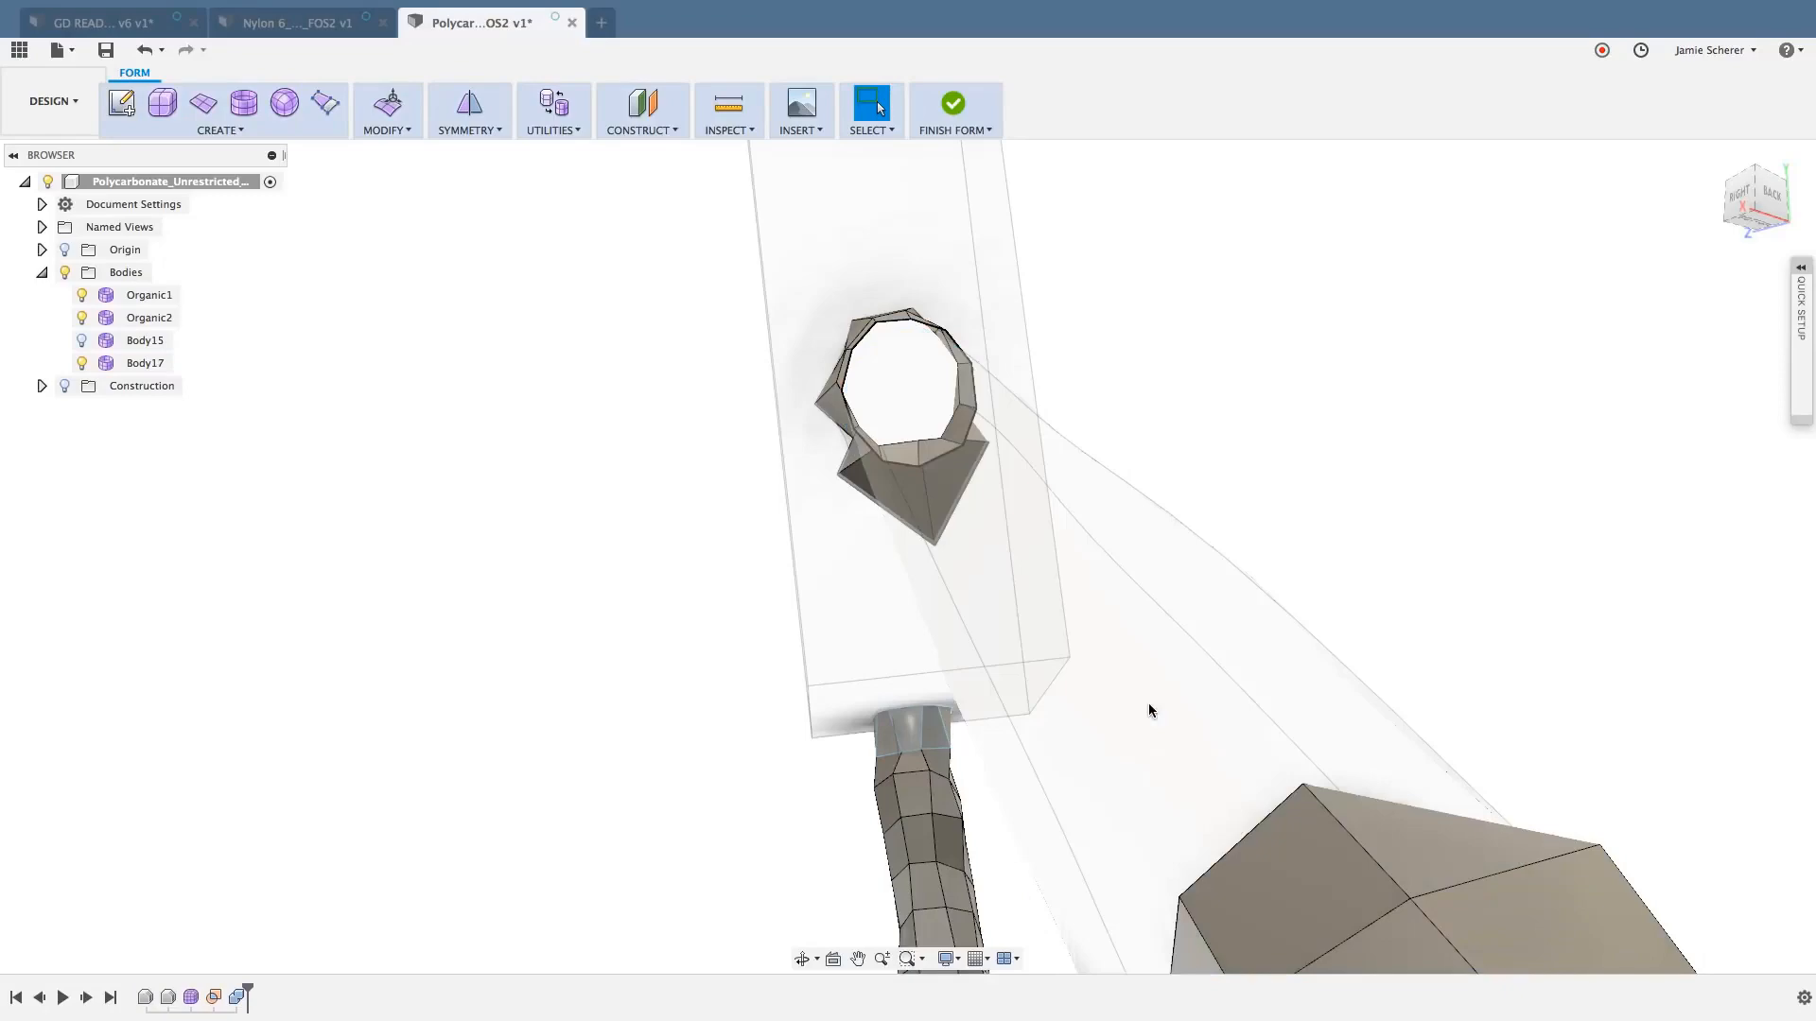
key("super+z")
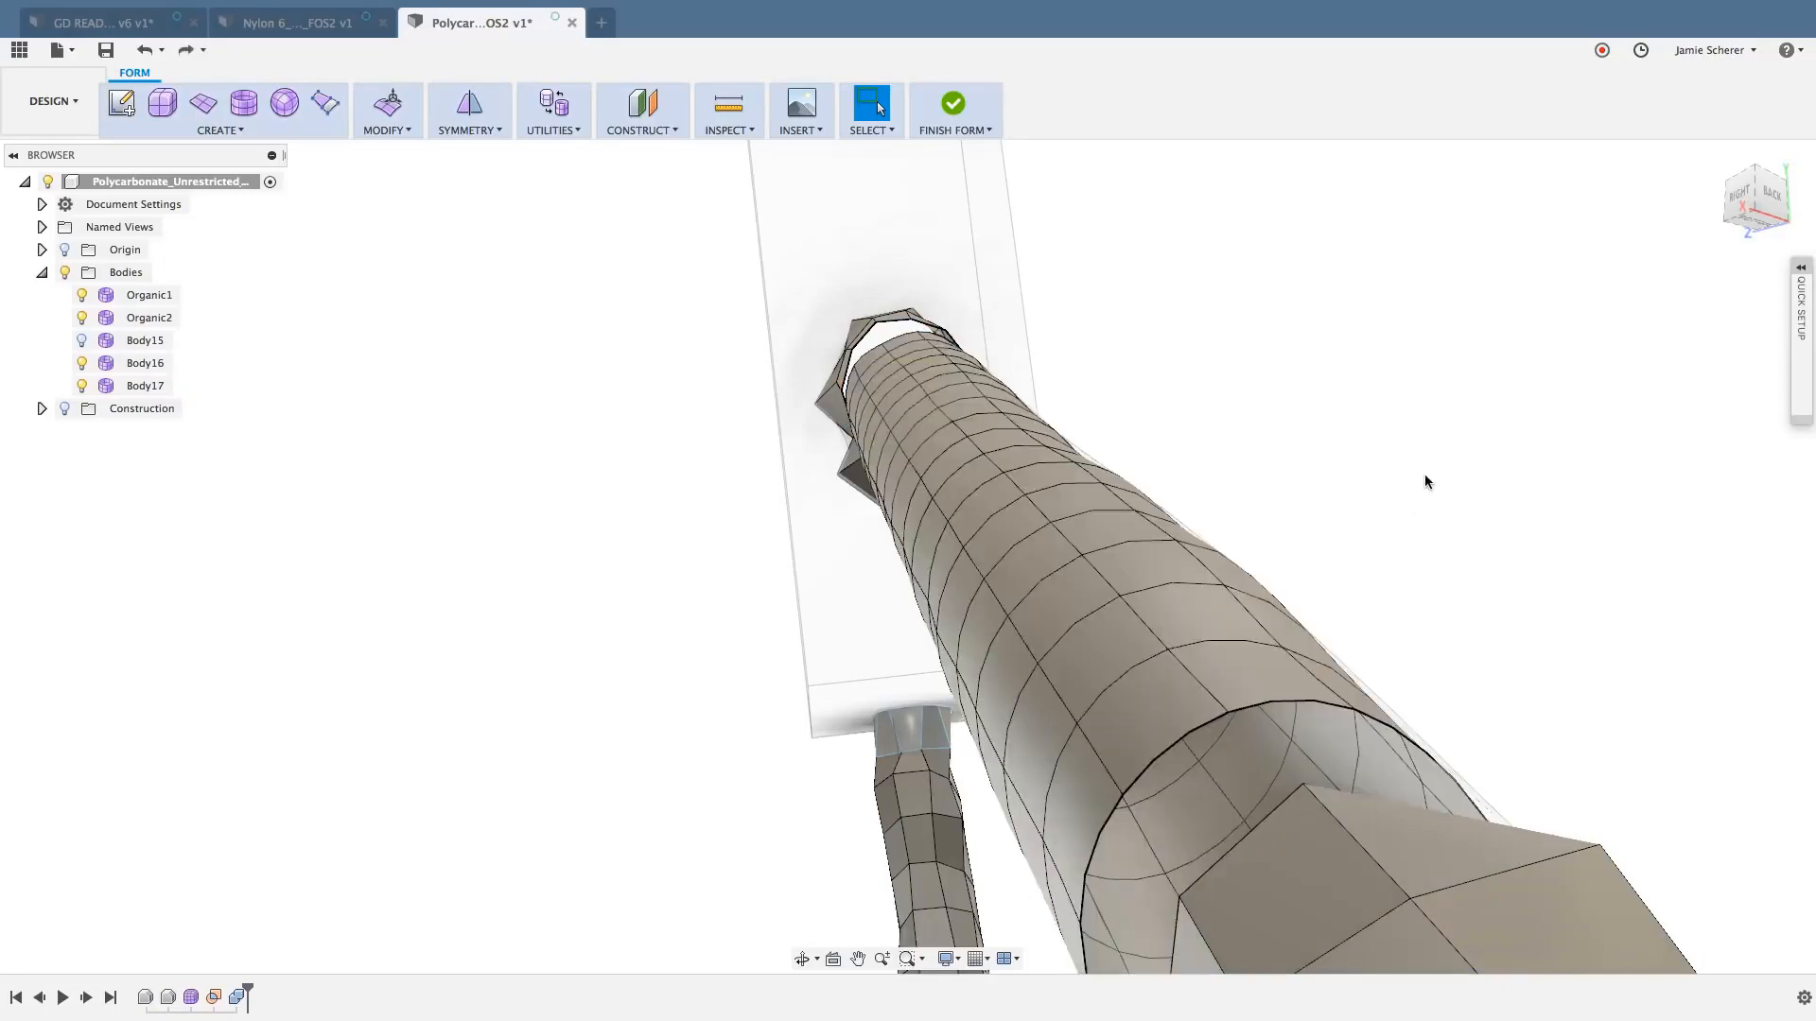
- Try to bridge the open edge loop at the wide end of the strut section to the adjoining lower strut, and cancel the command
middle_click_drag(1411, 502, 1393, 507, "shift")
middle_click_drag(1415, 513, 1417, 514, "shift")
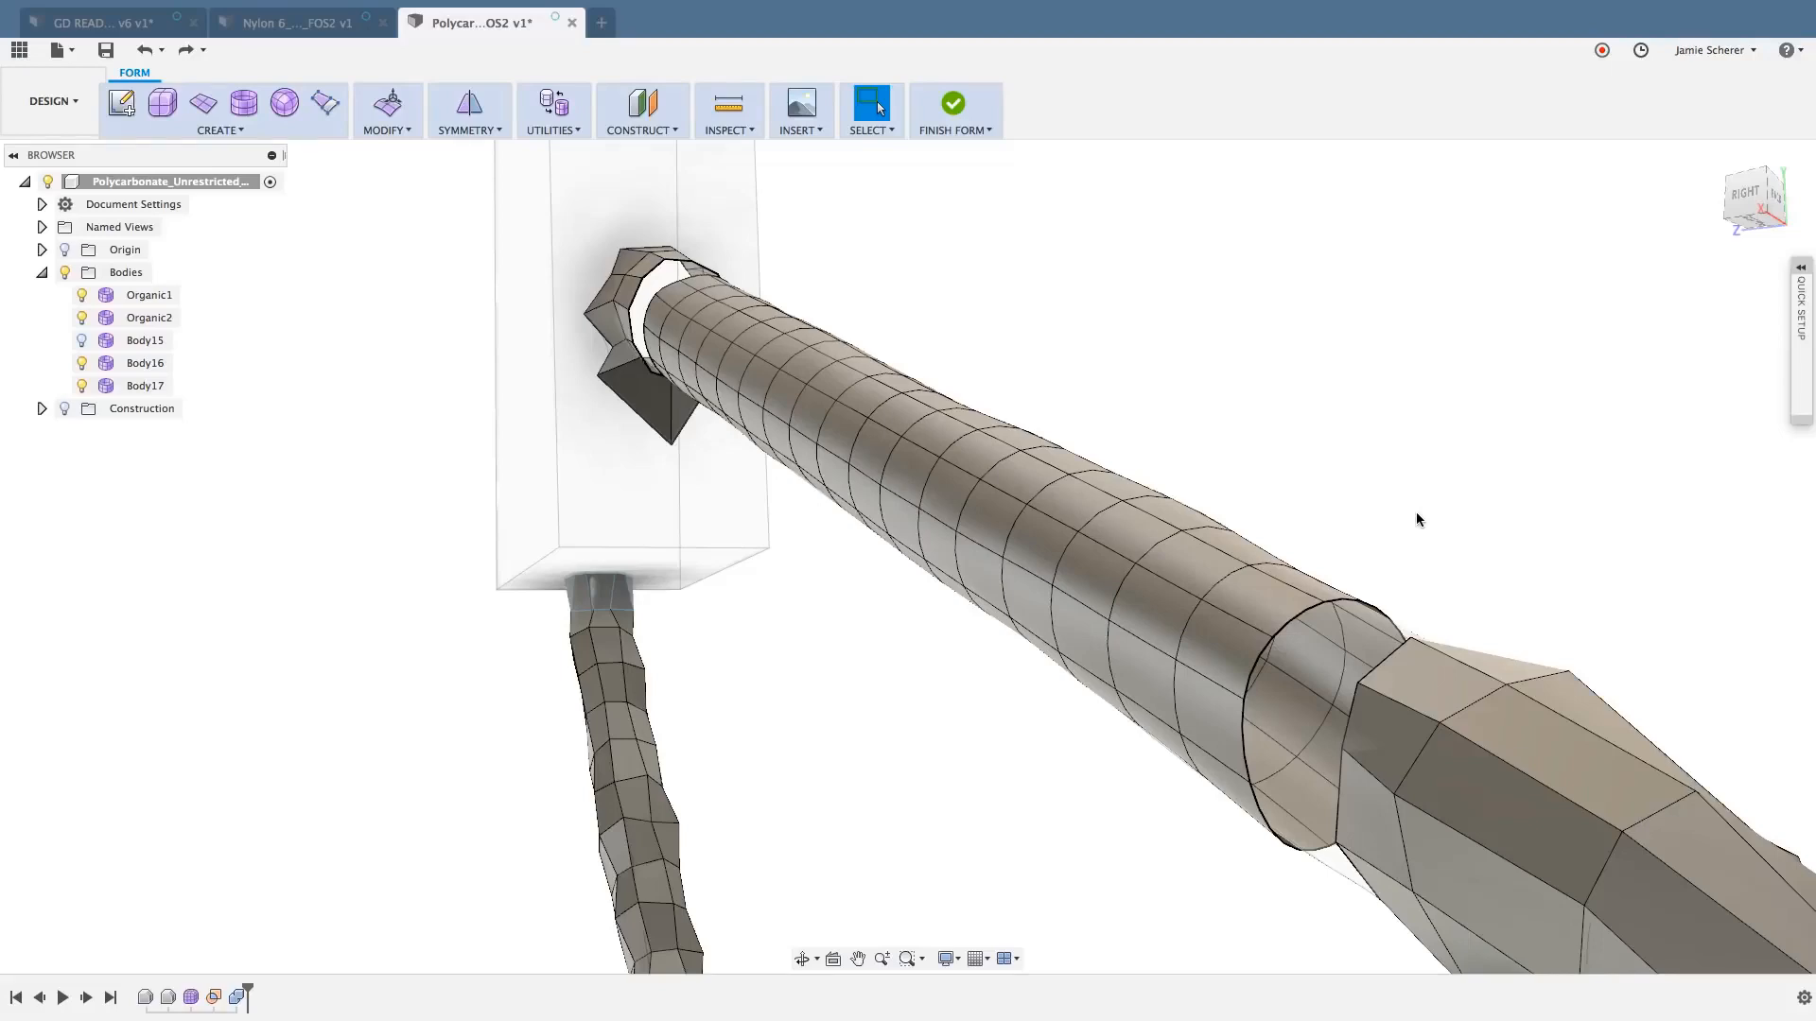
left_click(381, 129)
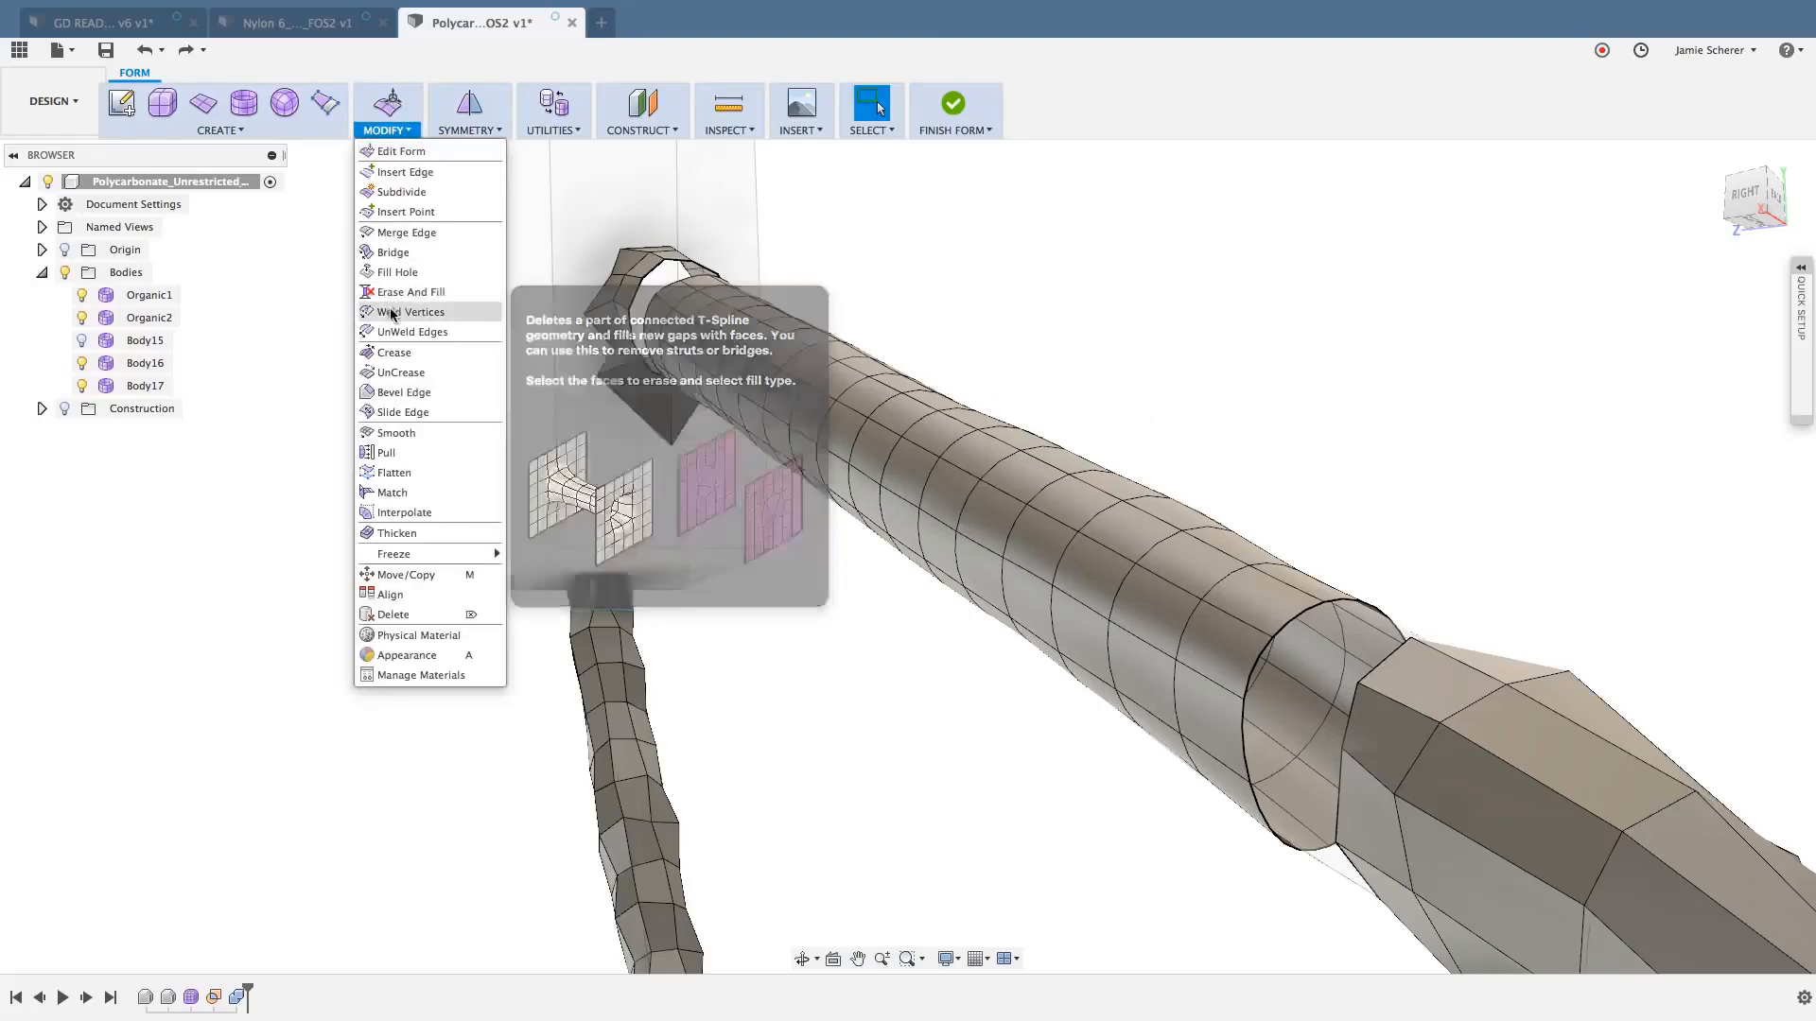
left_click(407, 253)
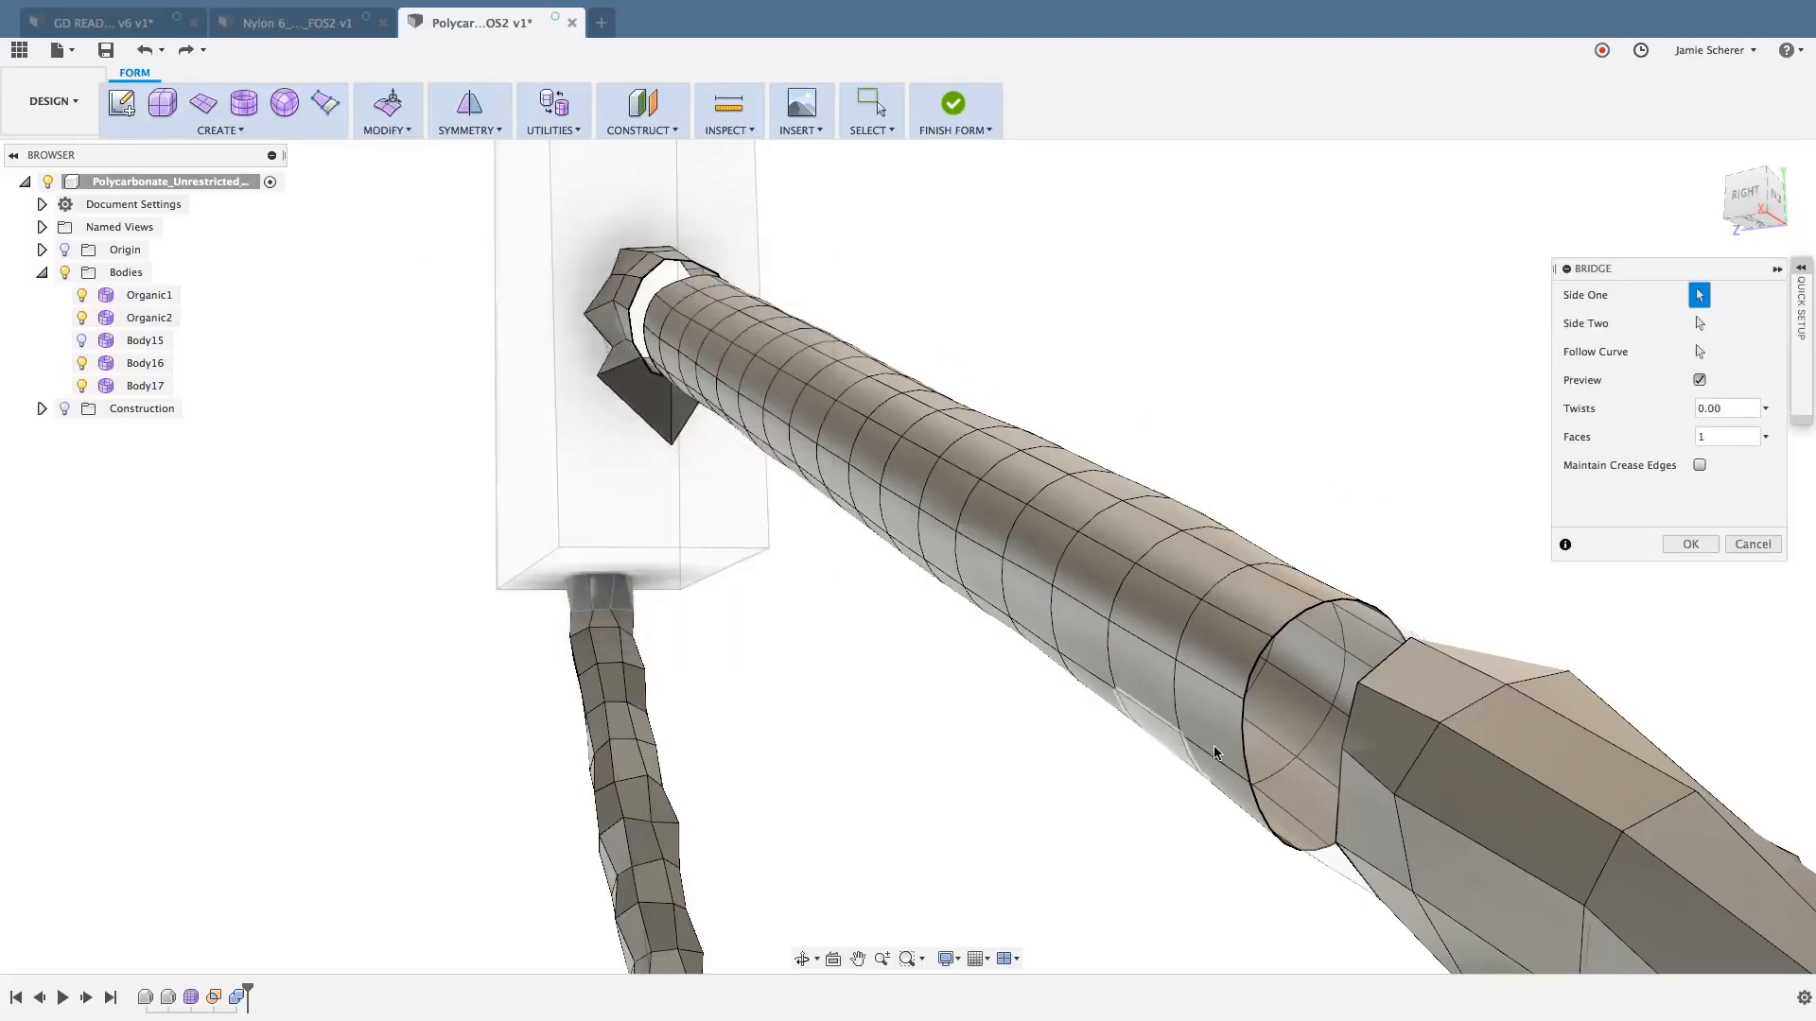
double_click(1251, 668)
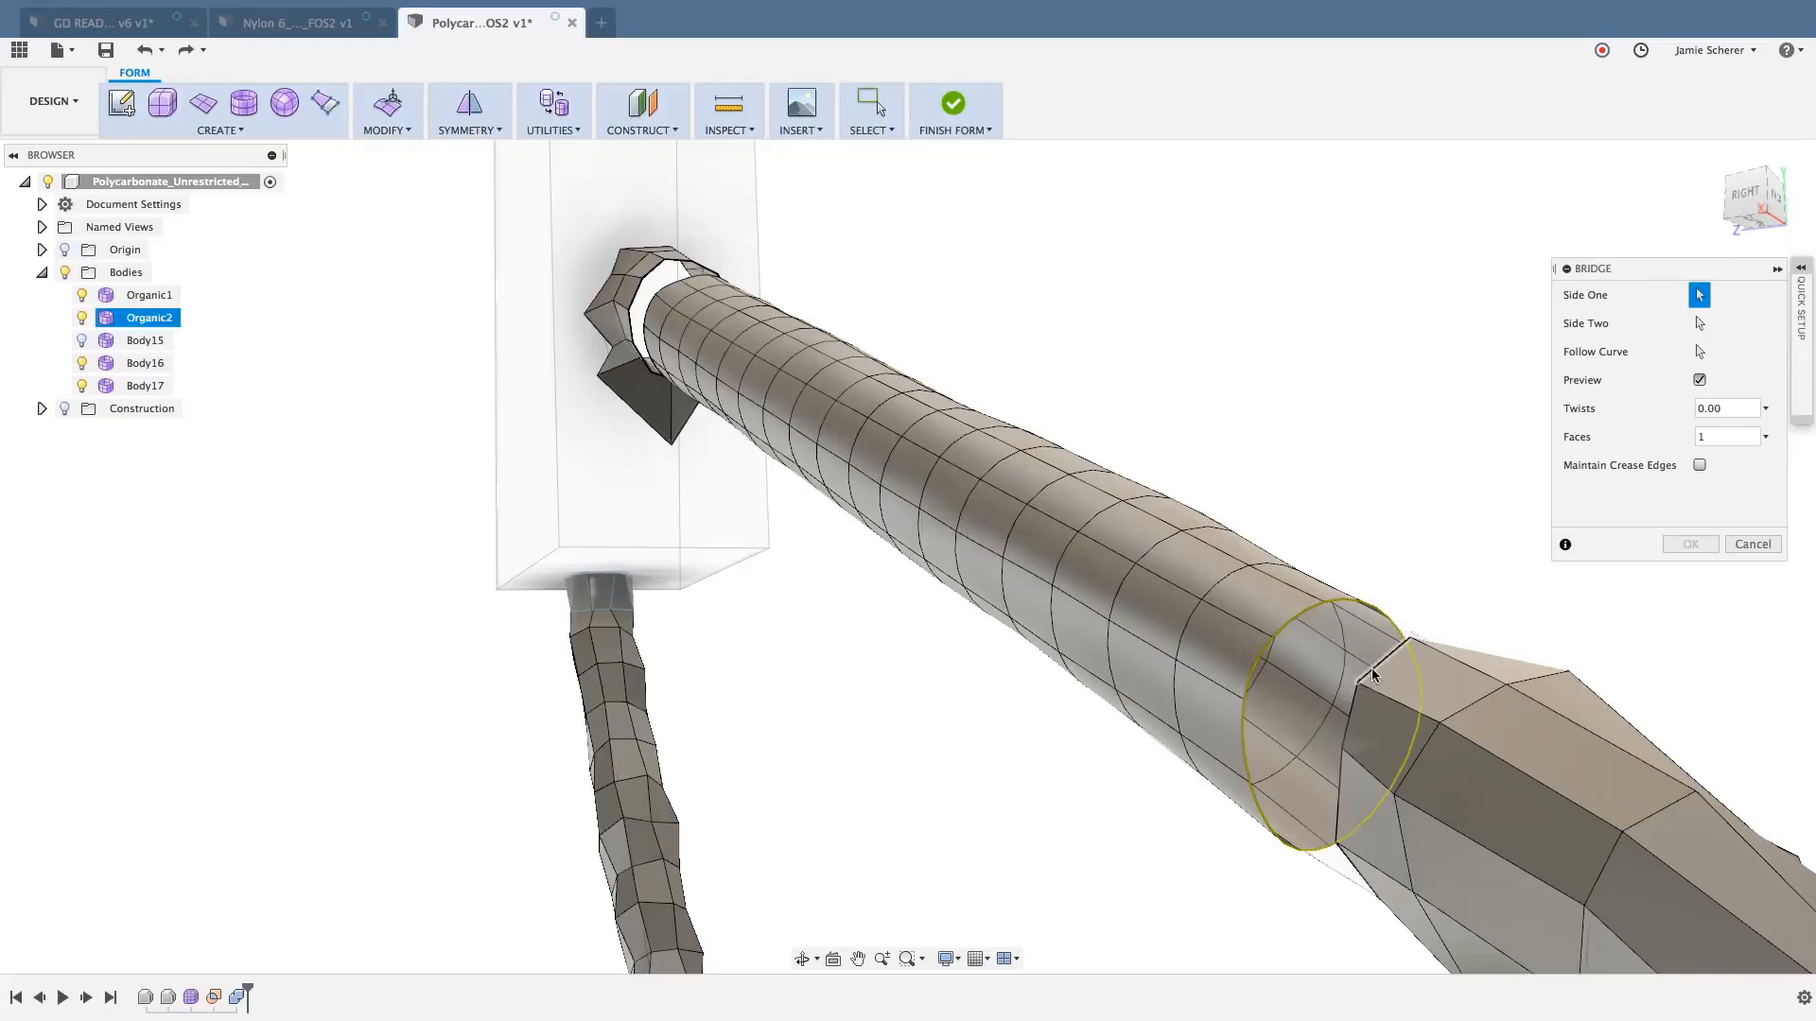
double_click(1371, 669)
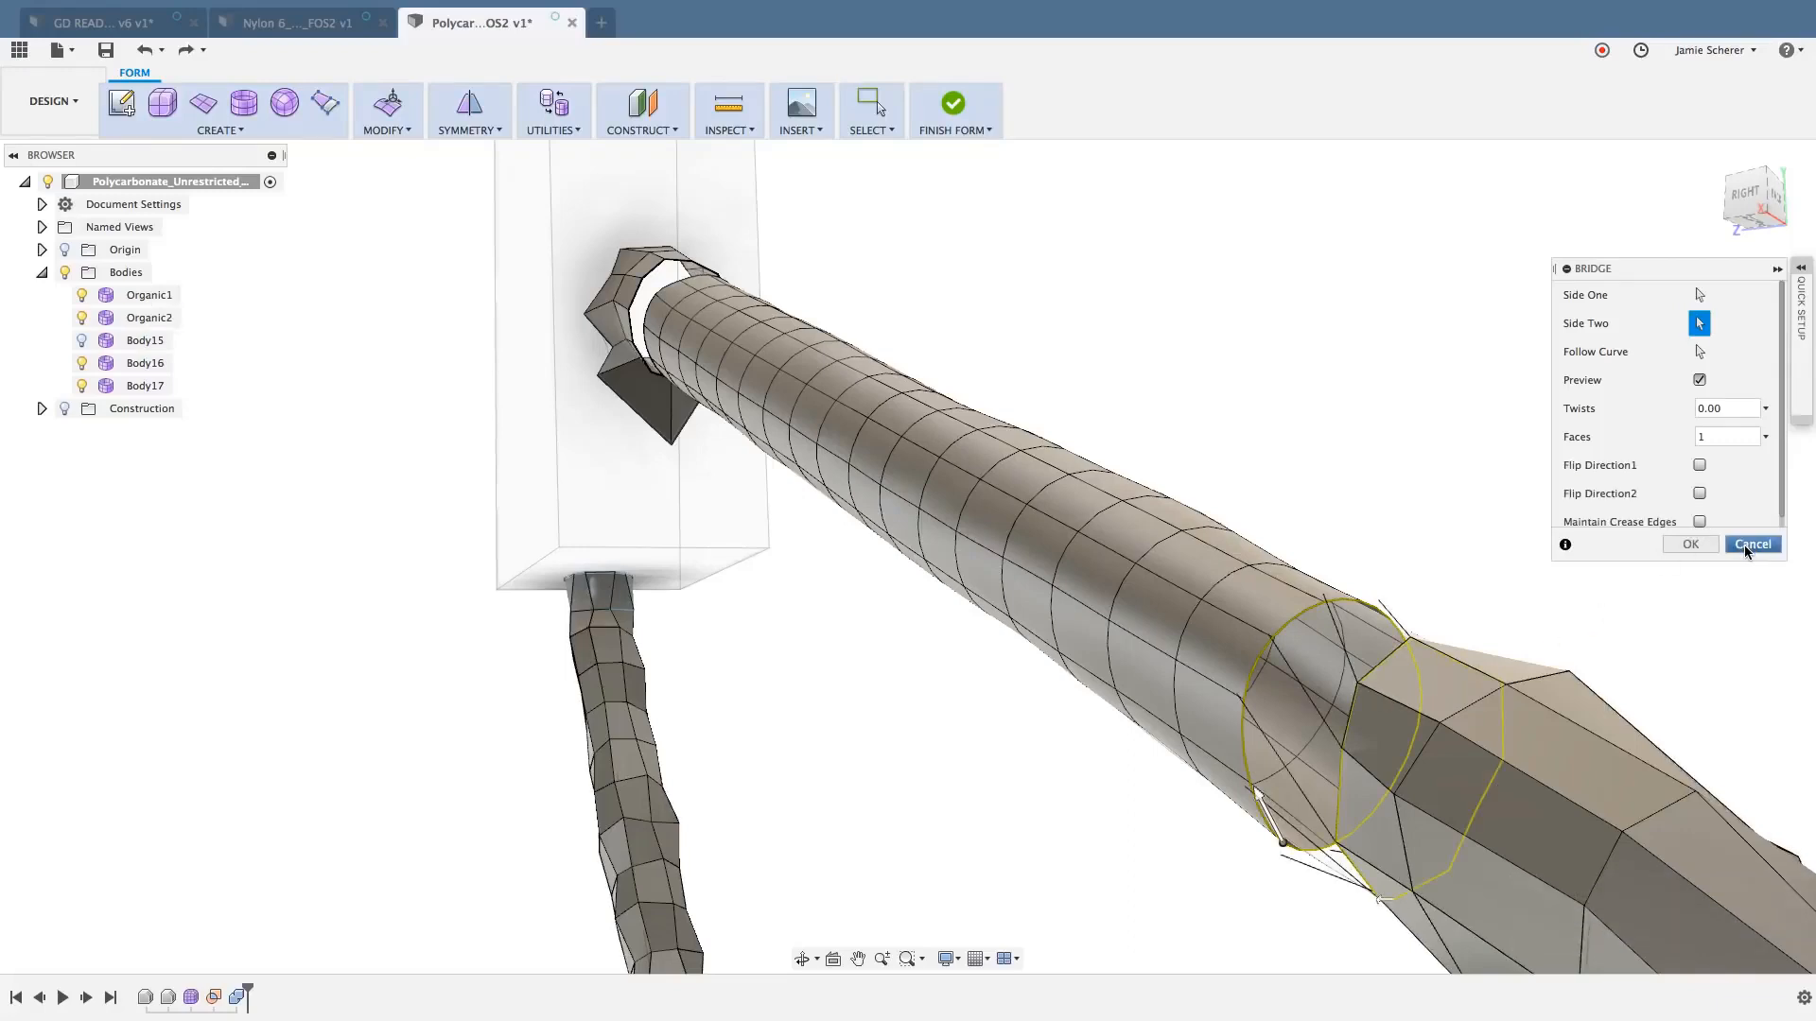
left_click(1749, 545)
- Switch the whole isolated strut section from smooth to box display
left_click(735, 323)
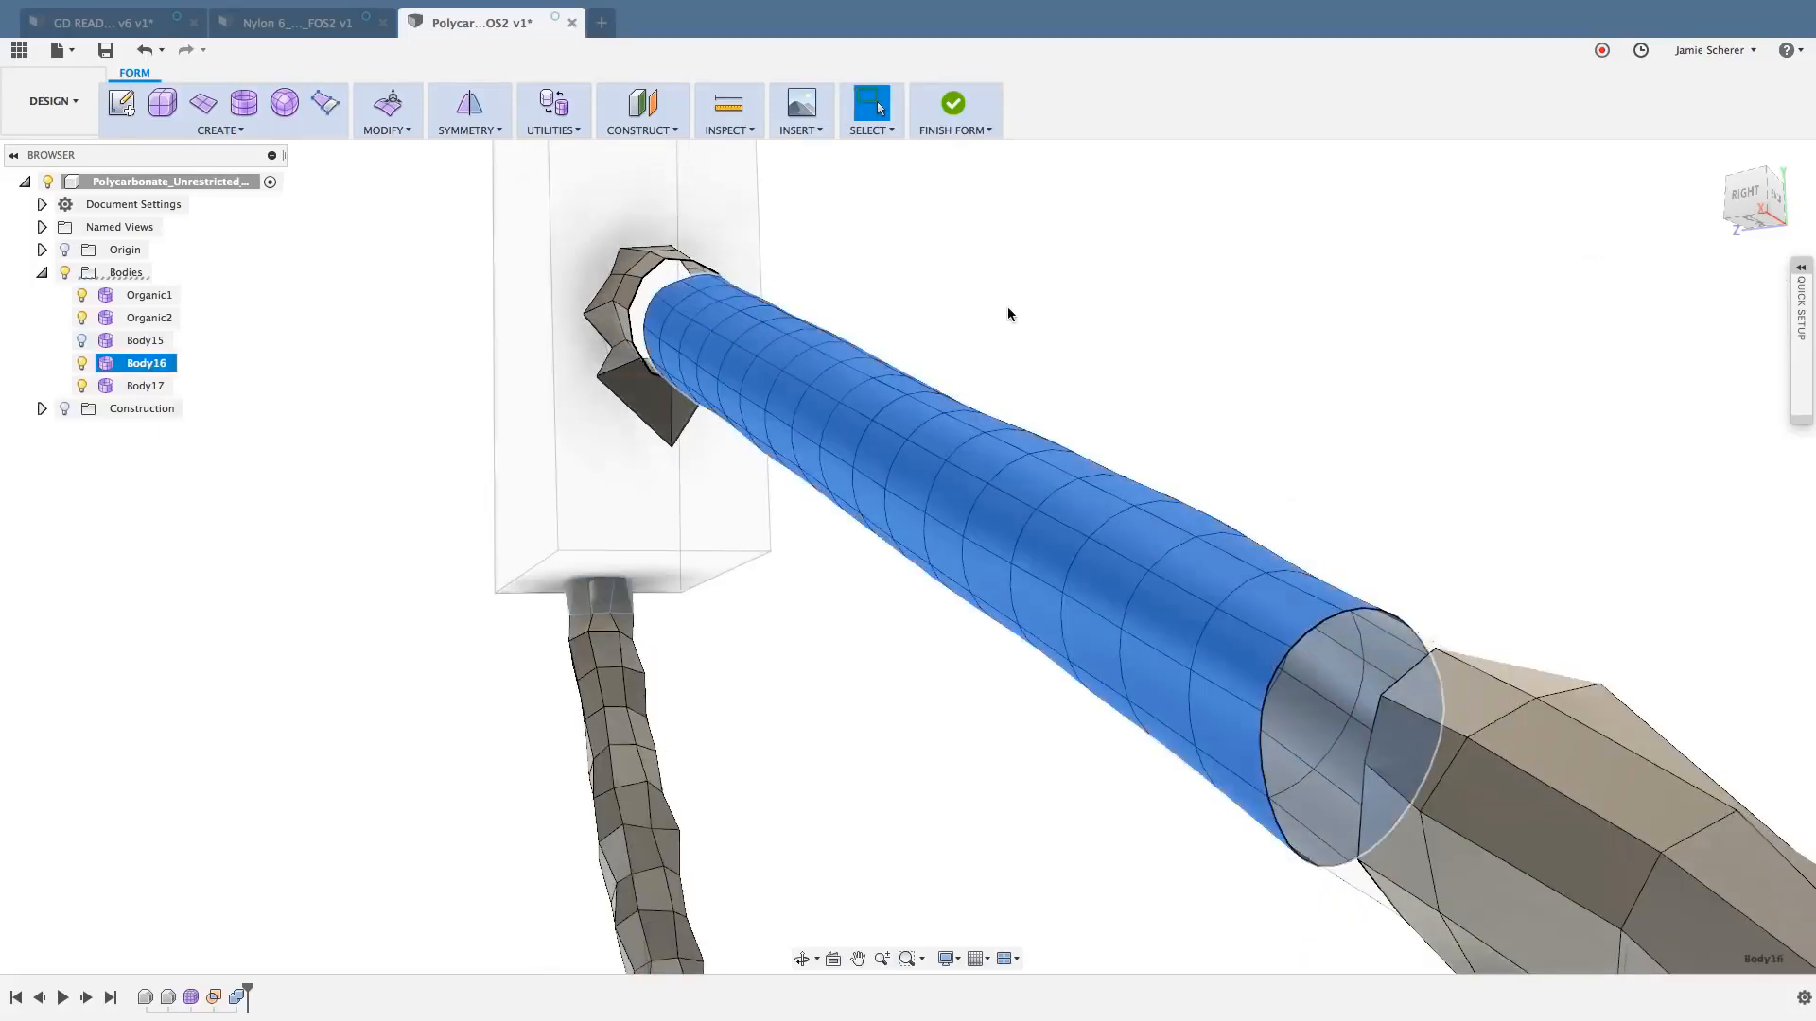
key("ctrl+1")
left_click(1008, 308)
middle_click_drag(832, 250, 927, 340)
scroll(917, 340, "down", 1)
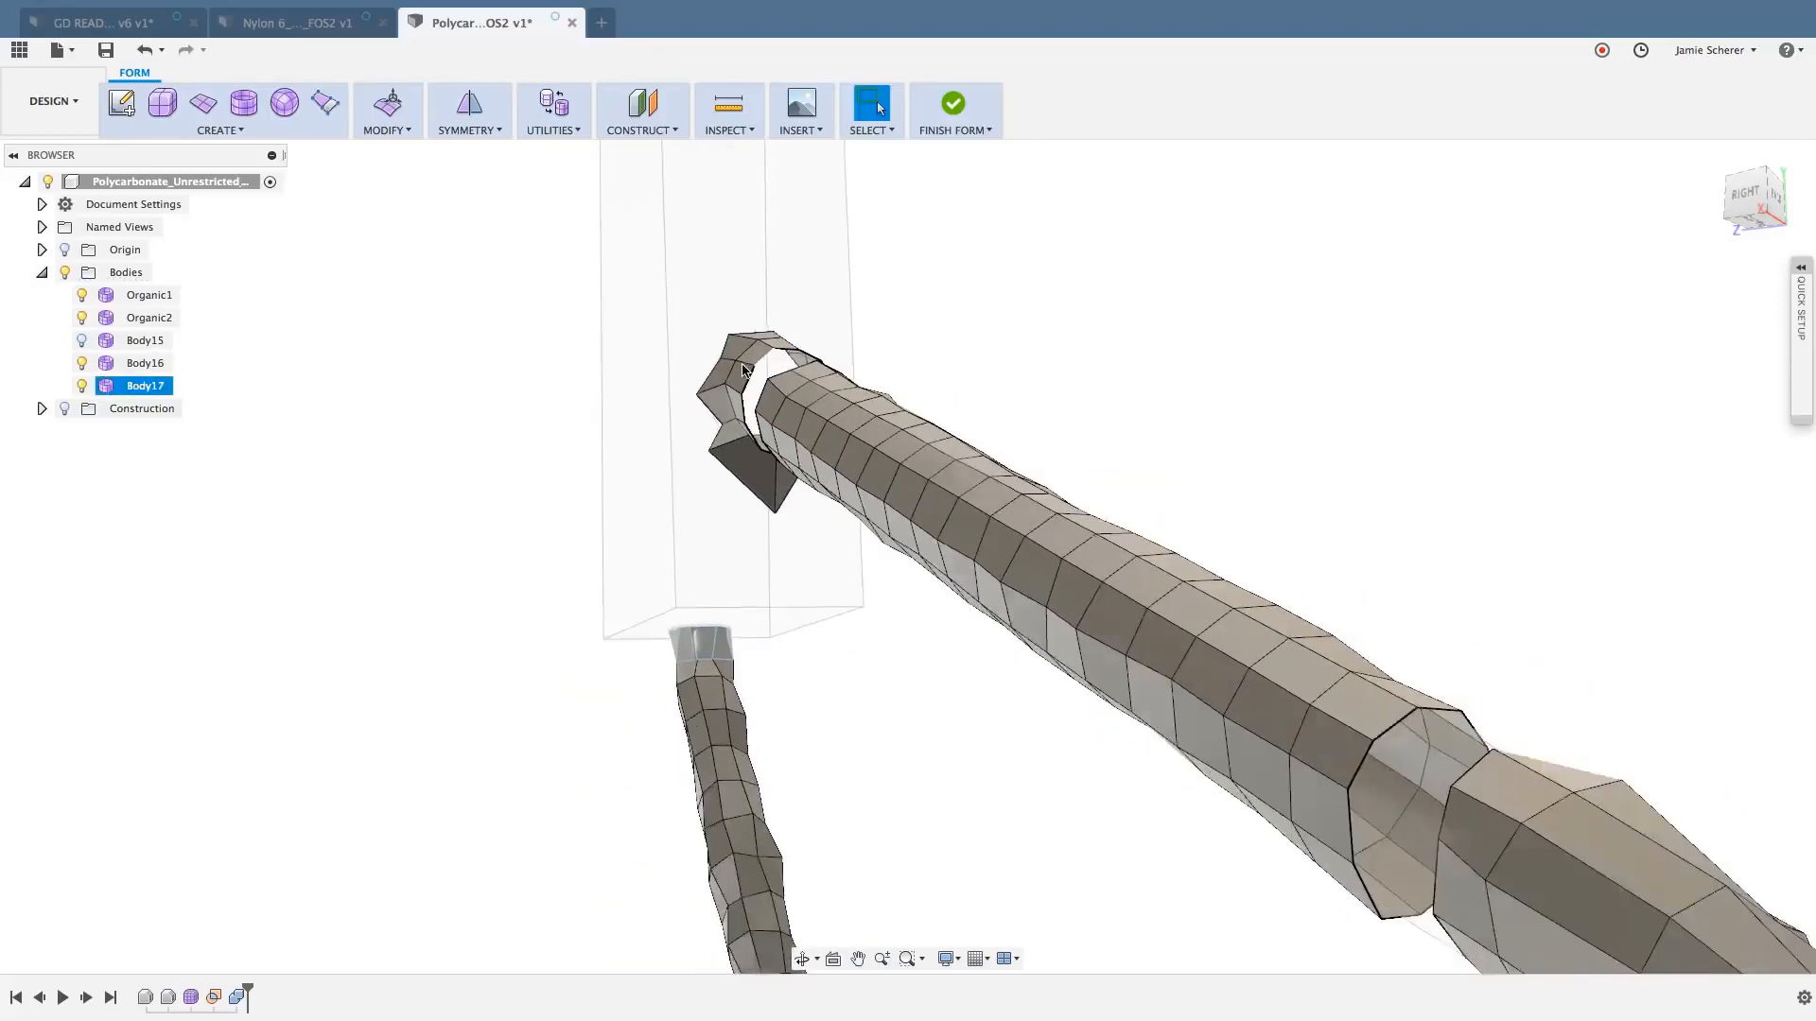
- Try to bridge a single open edge of the upper joint to the facing edge at the strut section's narrow end, and discard it
scroll(743, 369, "up", 5)
left_click(624, 257)
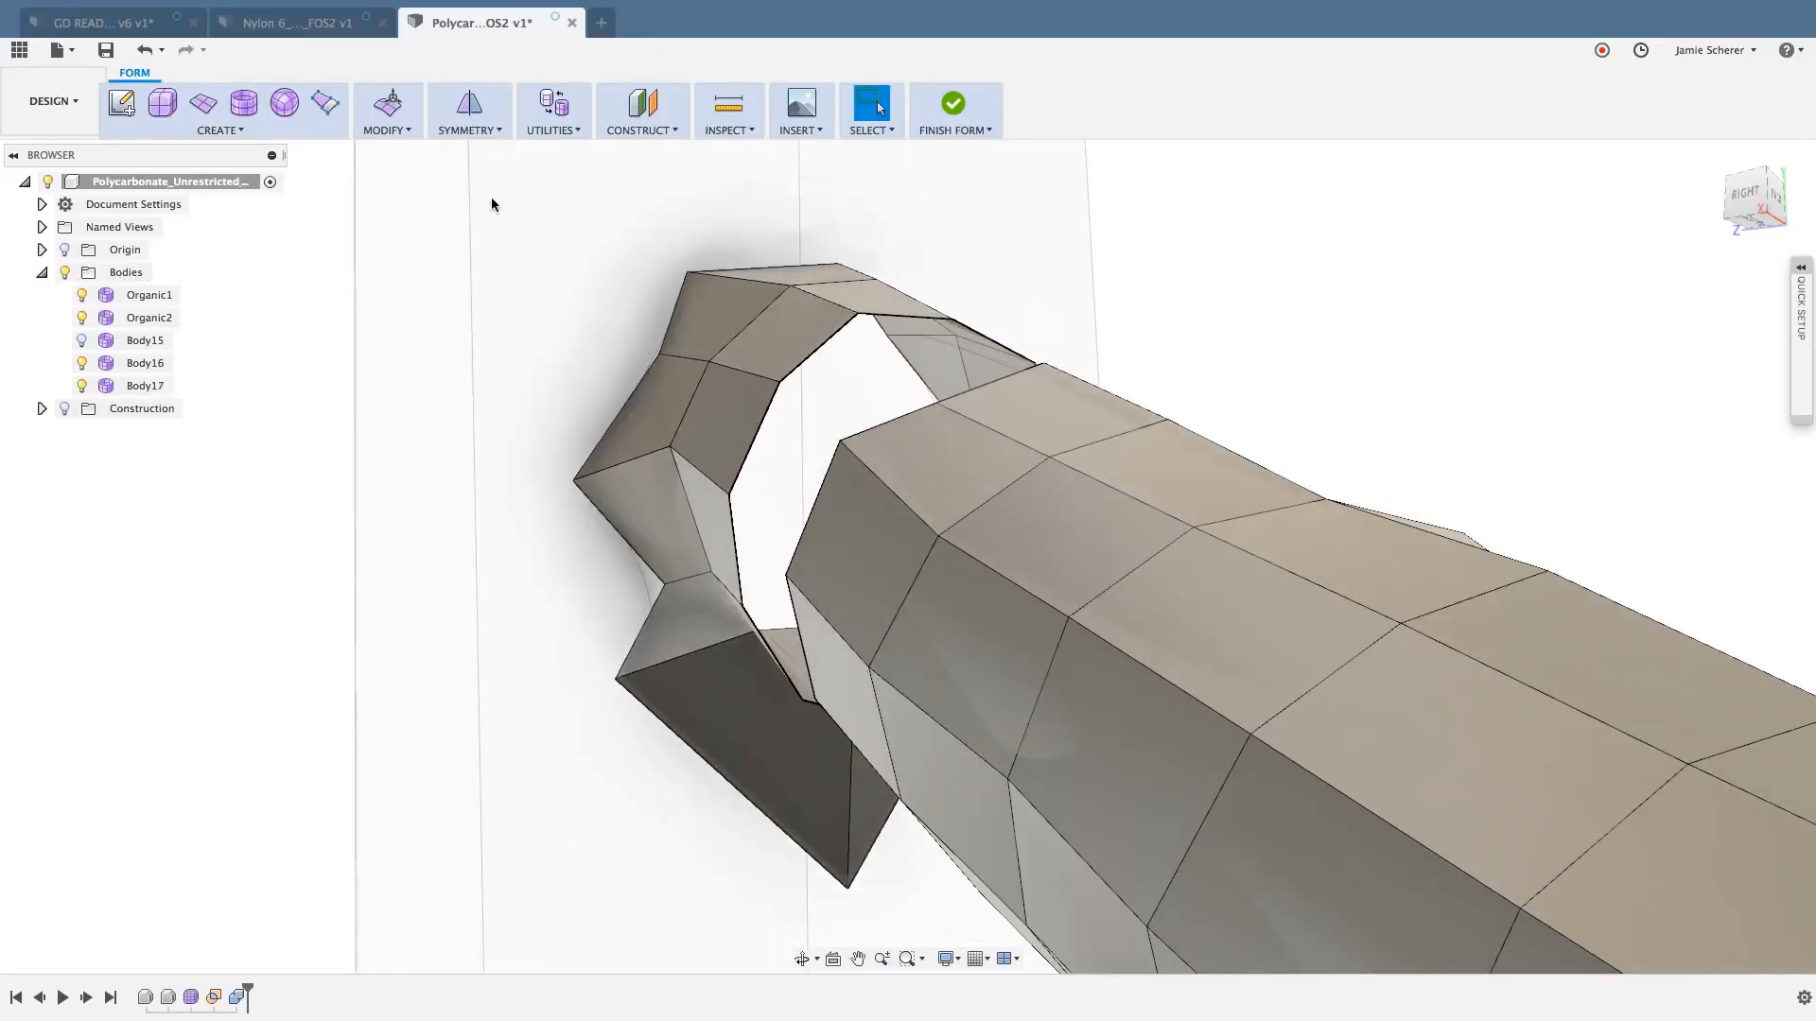
key("s")
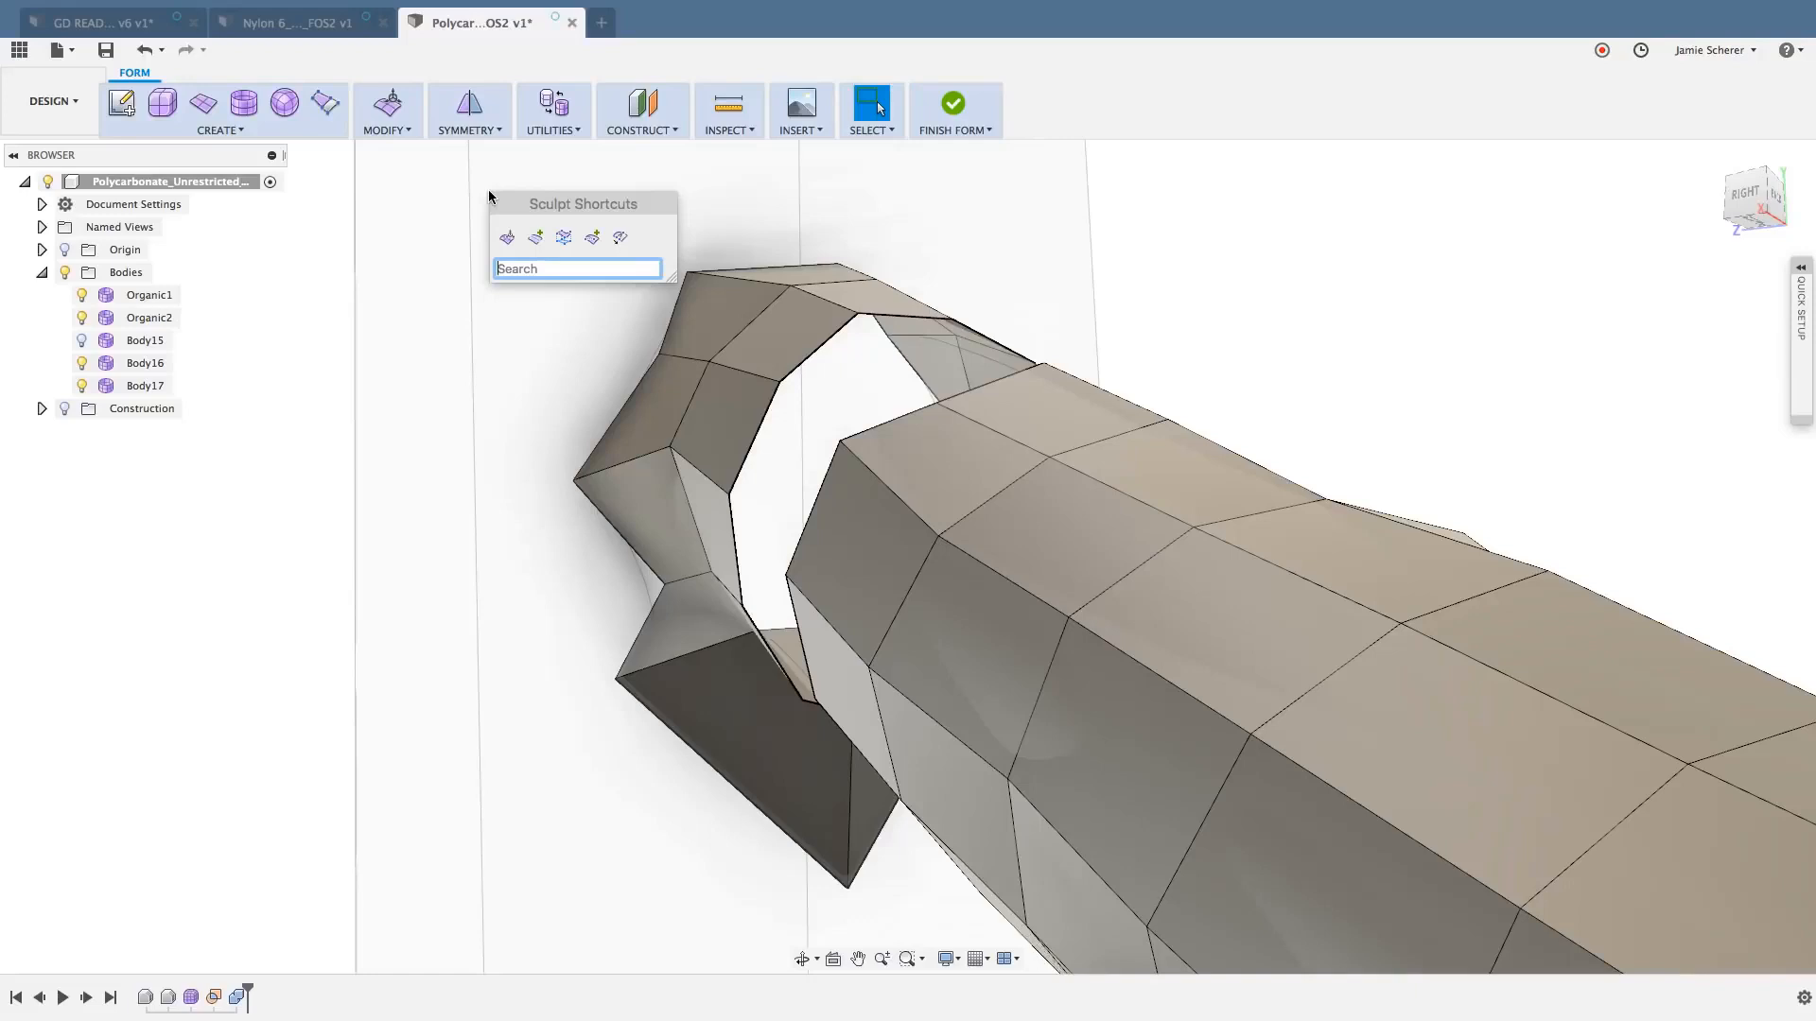
type("brid")
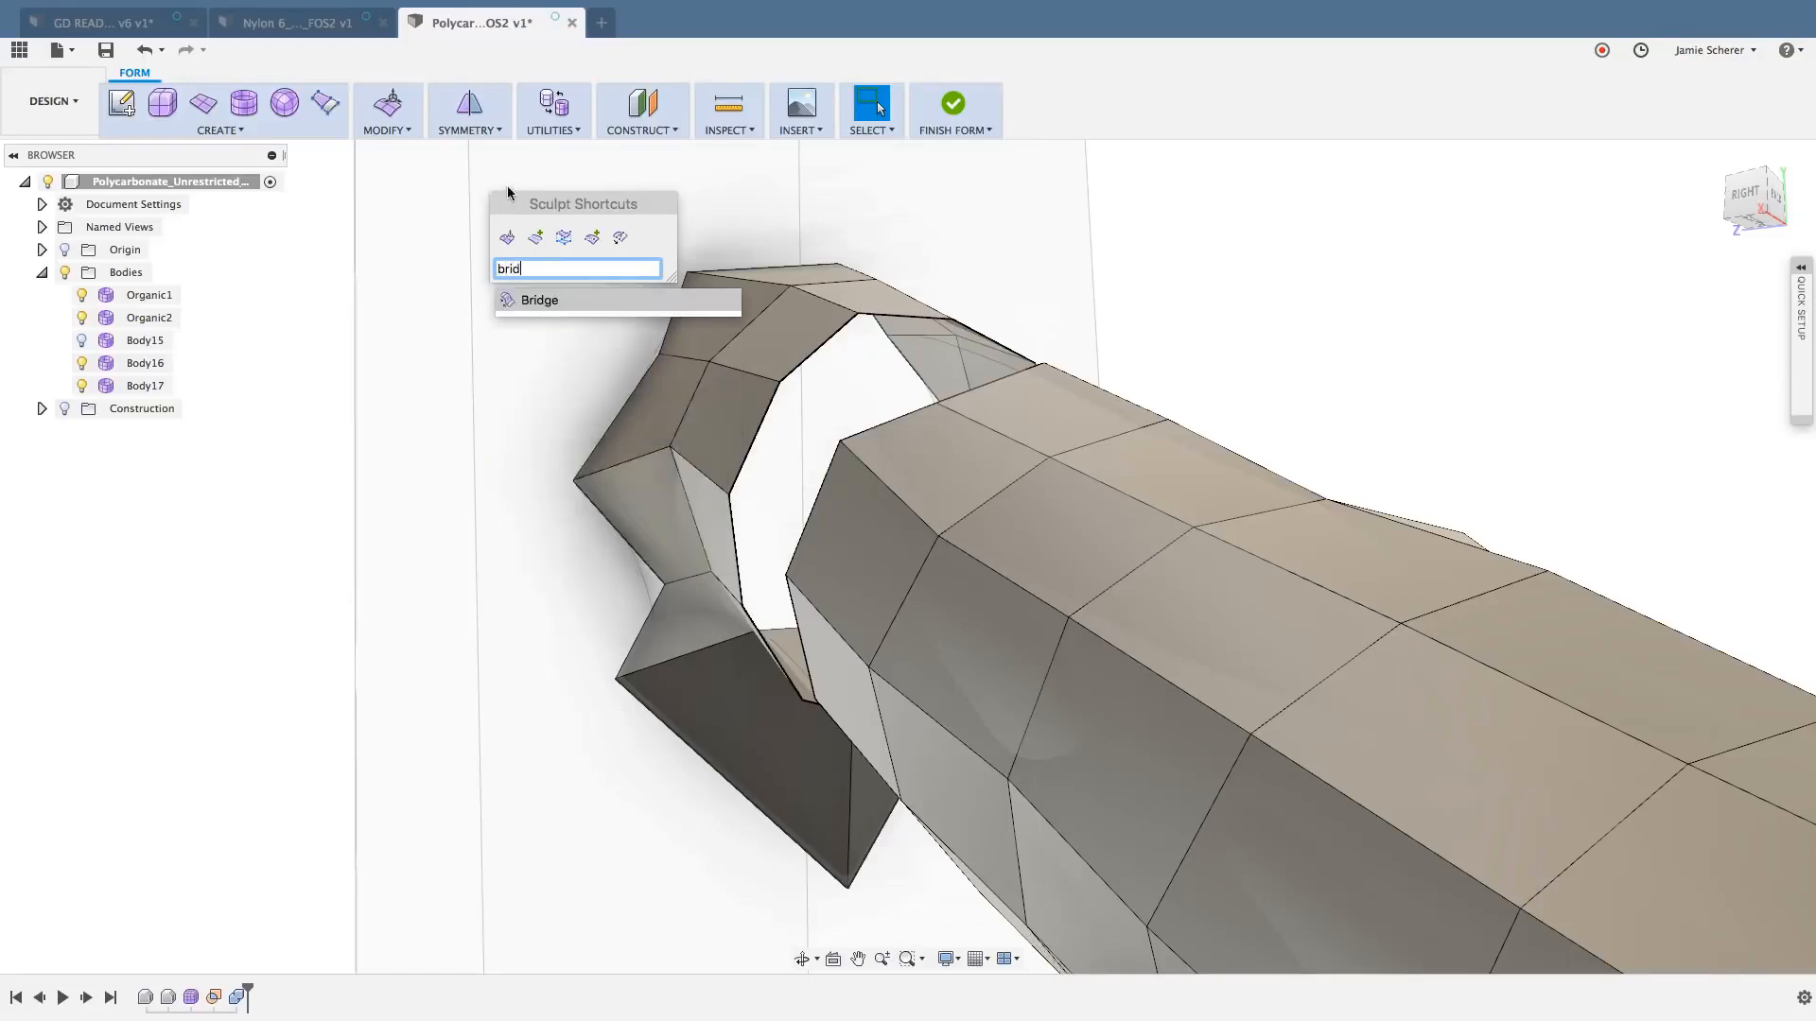
left_click(546, 299)
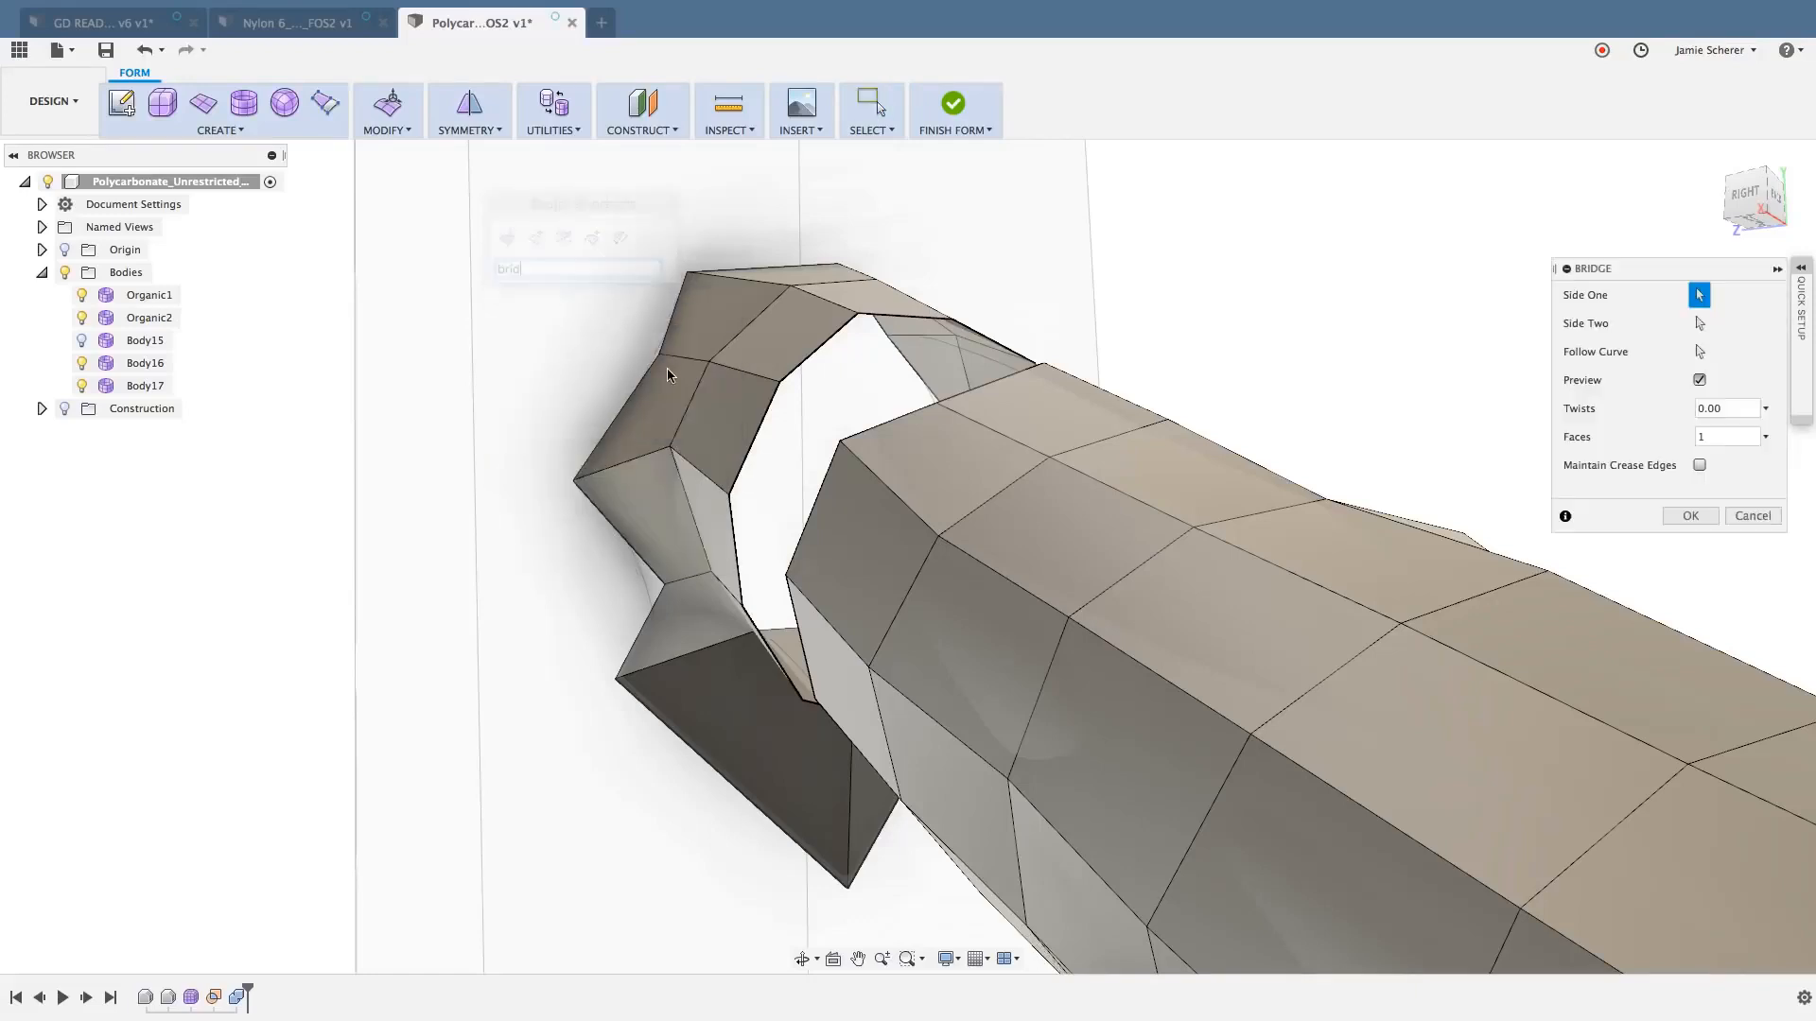
left_click(769, 412)
left_click(813, 475)
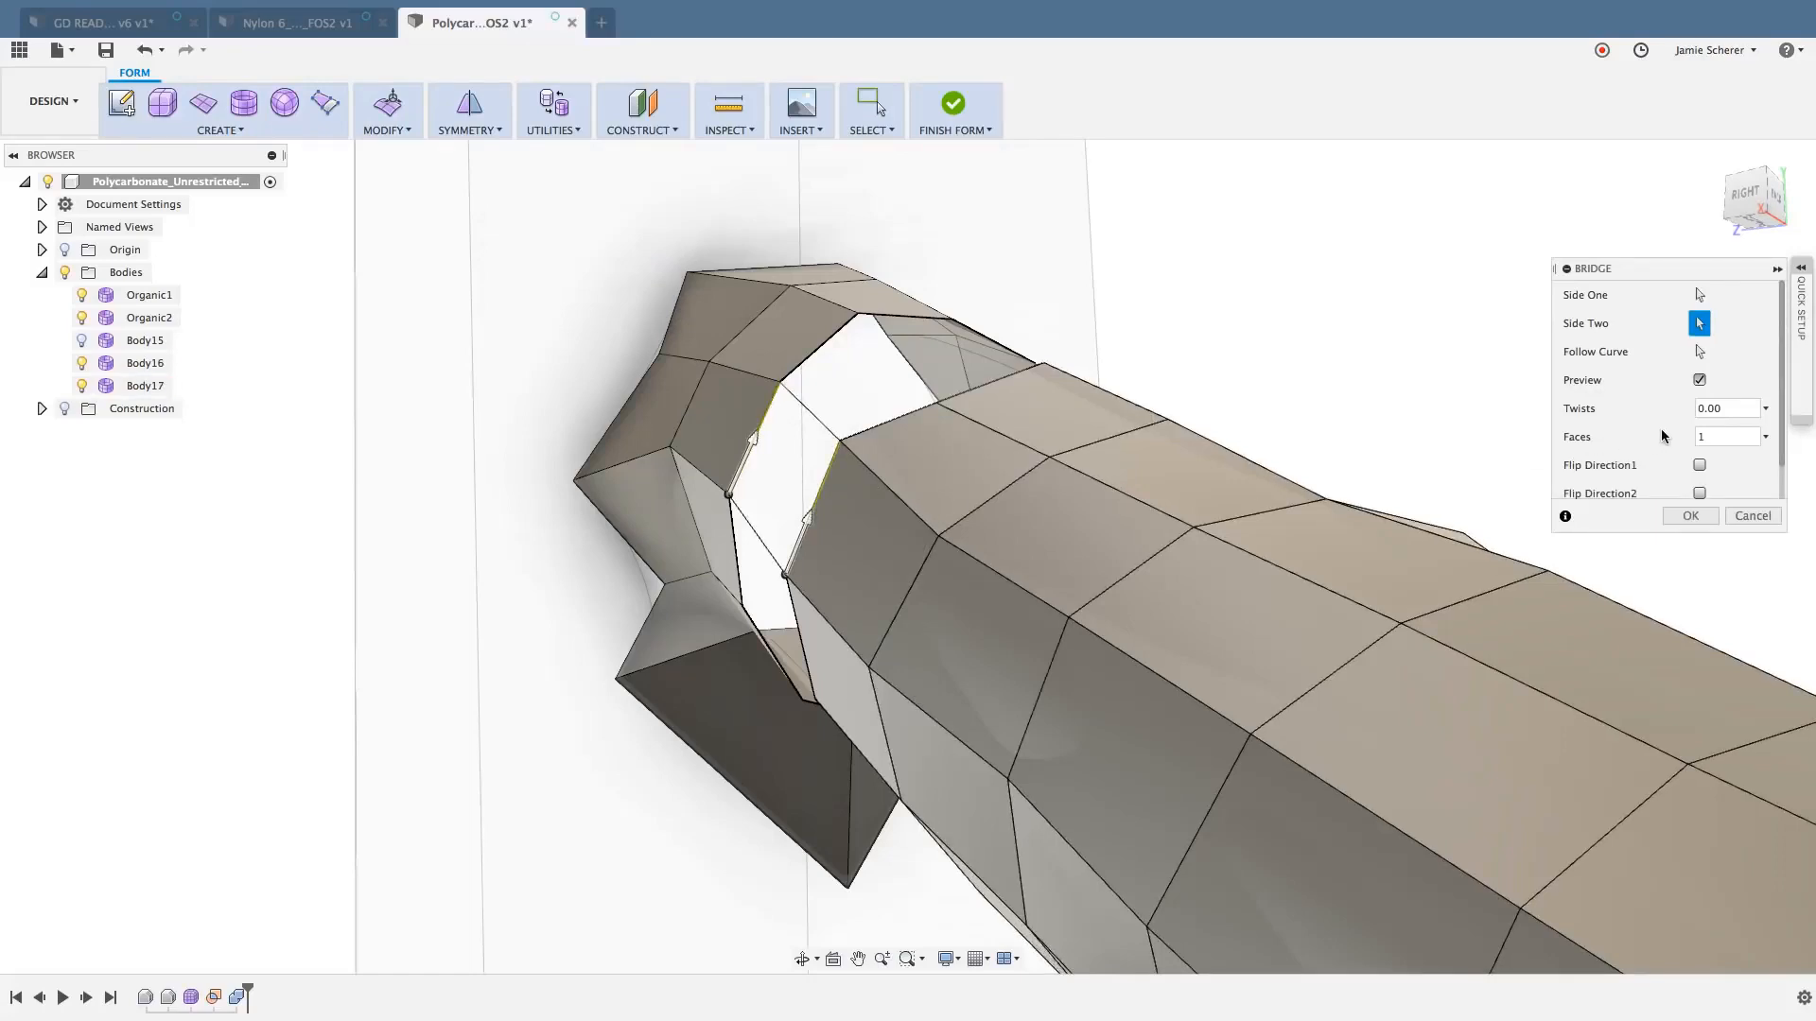
left_click(1700, 295)
key("Escape")
- Bridge the upper joint's full open edge loop to the edge loop at the strut section's narrow end with 1 face
right_click_drag(1079, 318, 1070, 254)
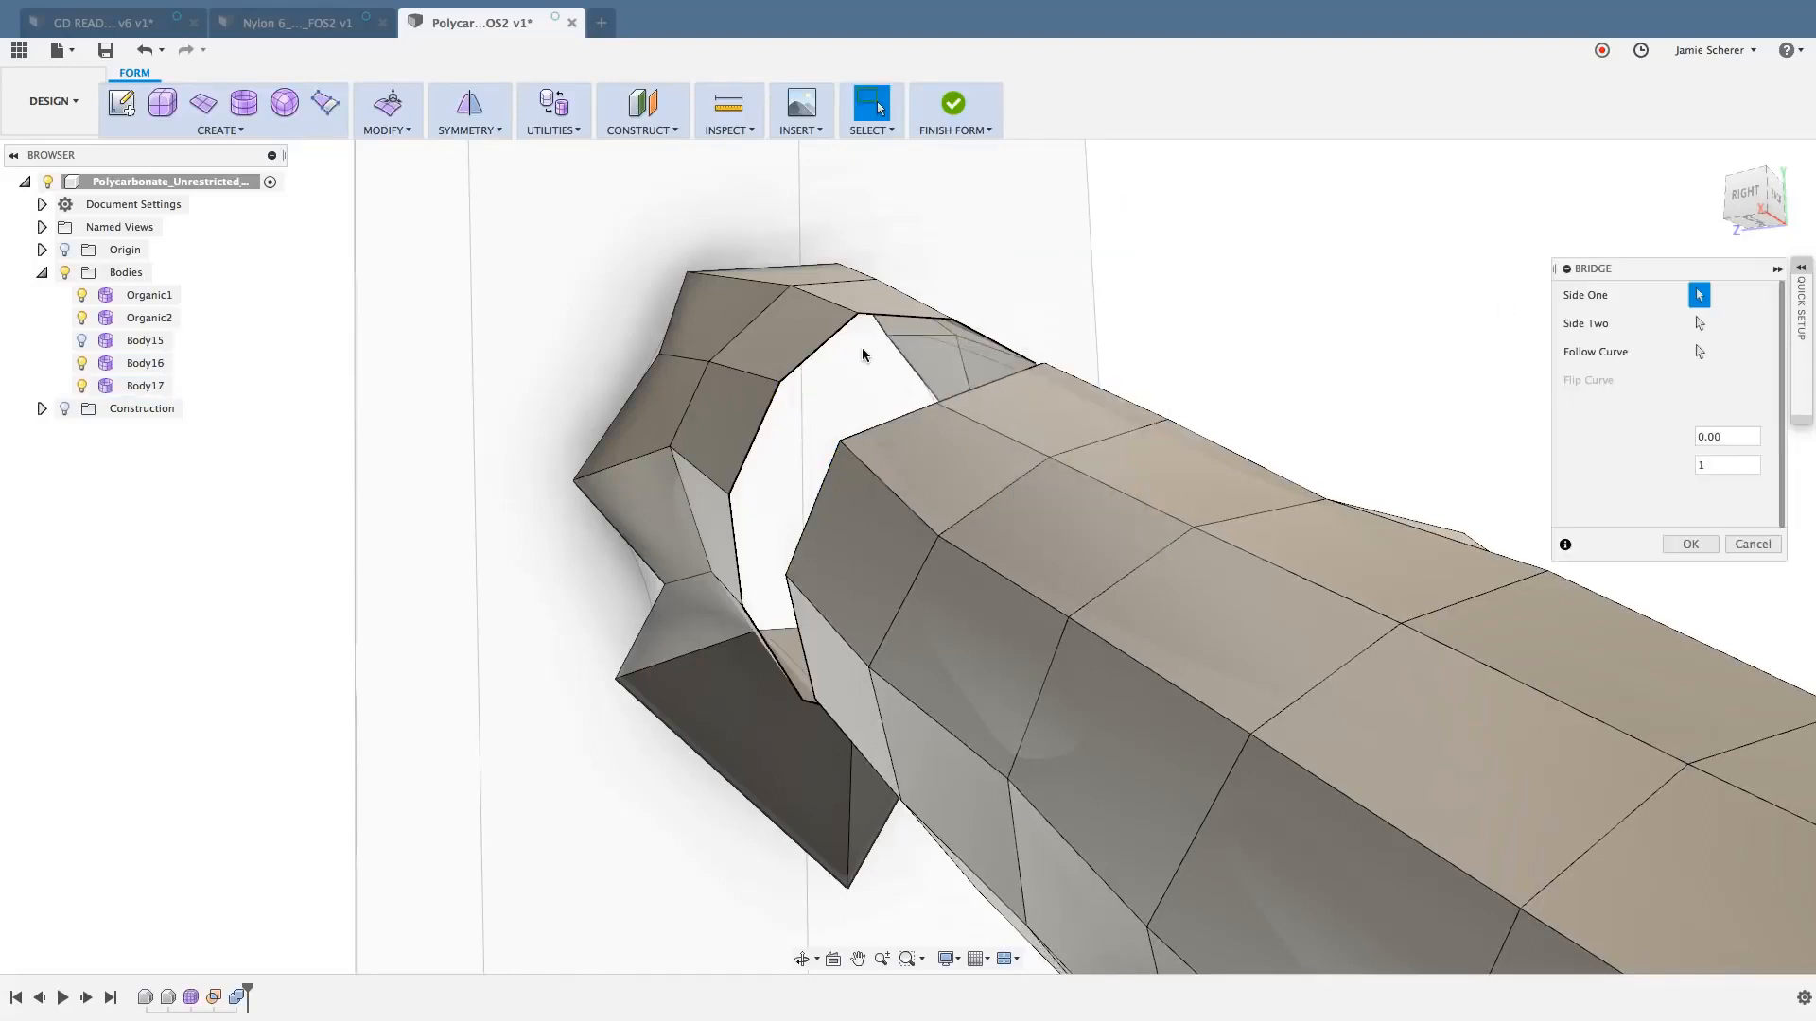
left_click(771, 409)
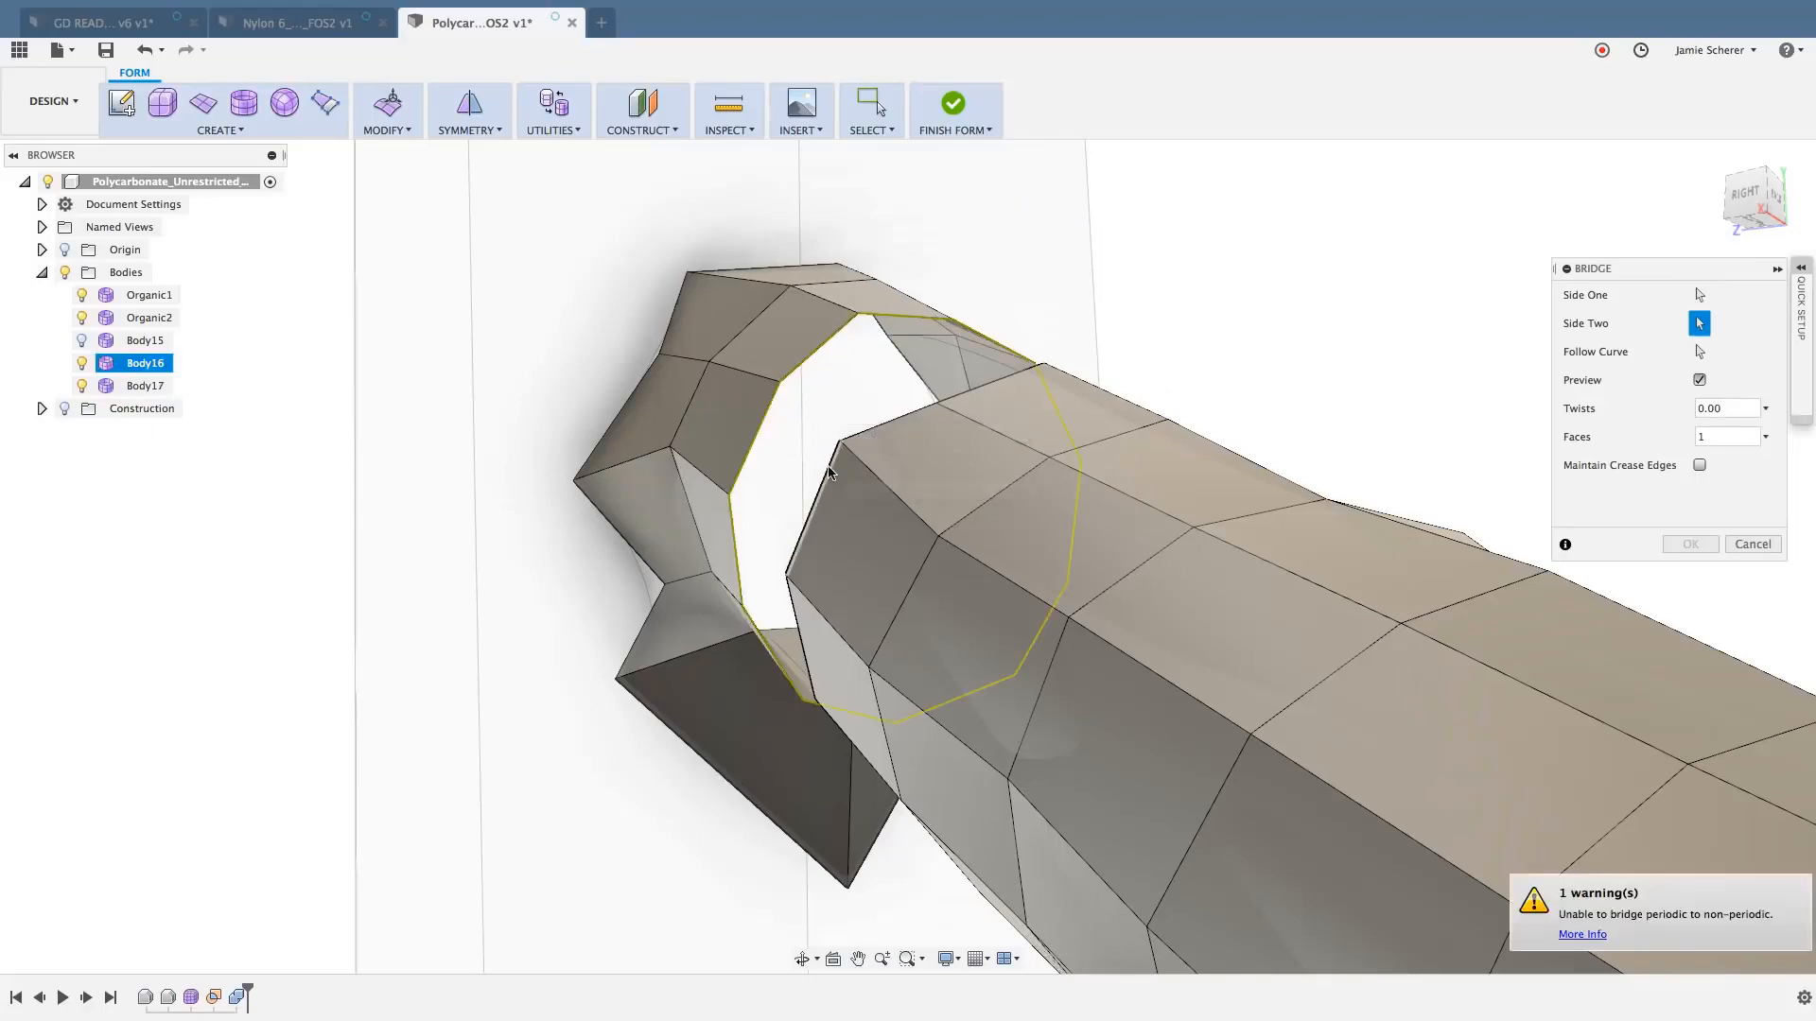
left_click(837, 470)
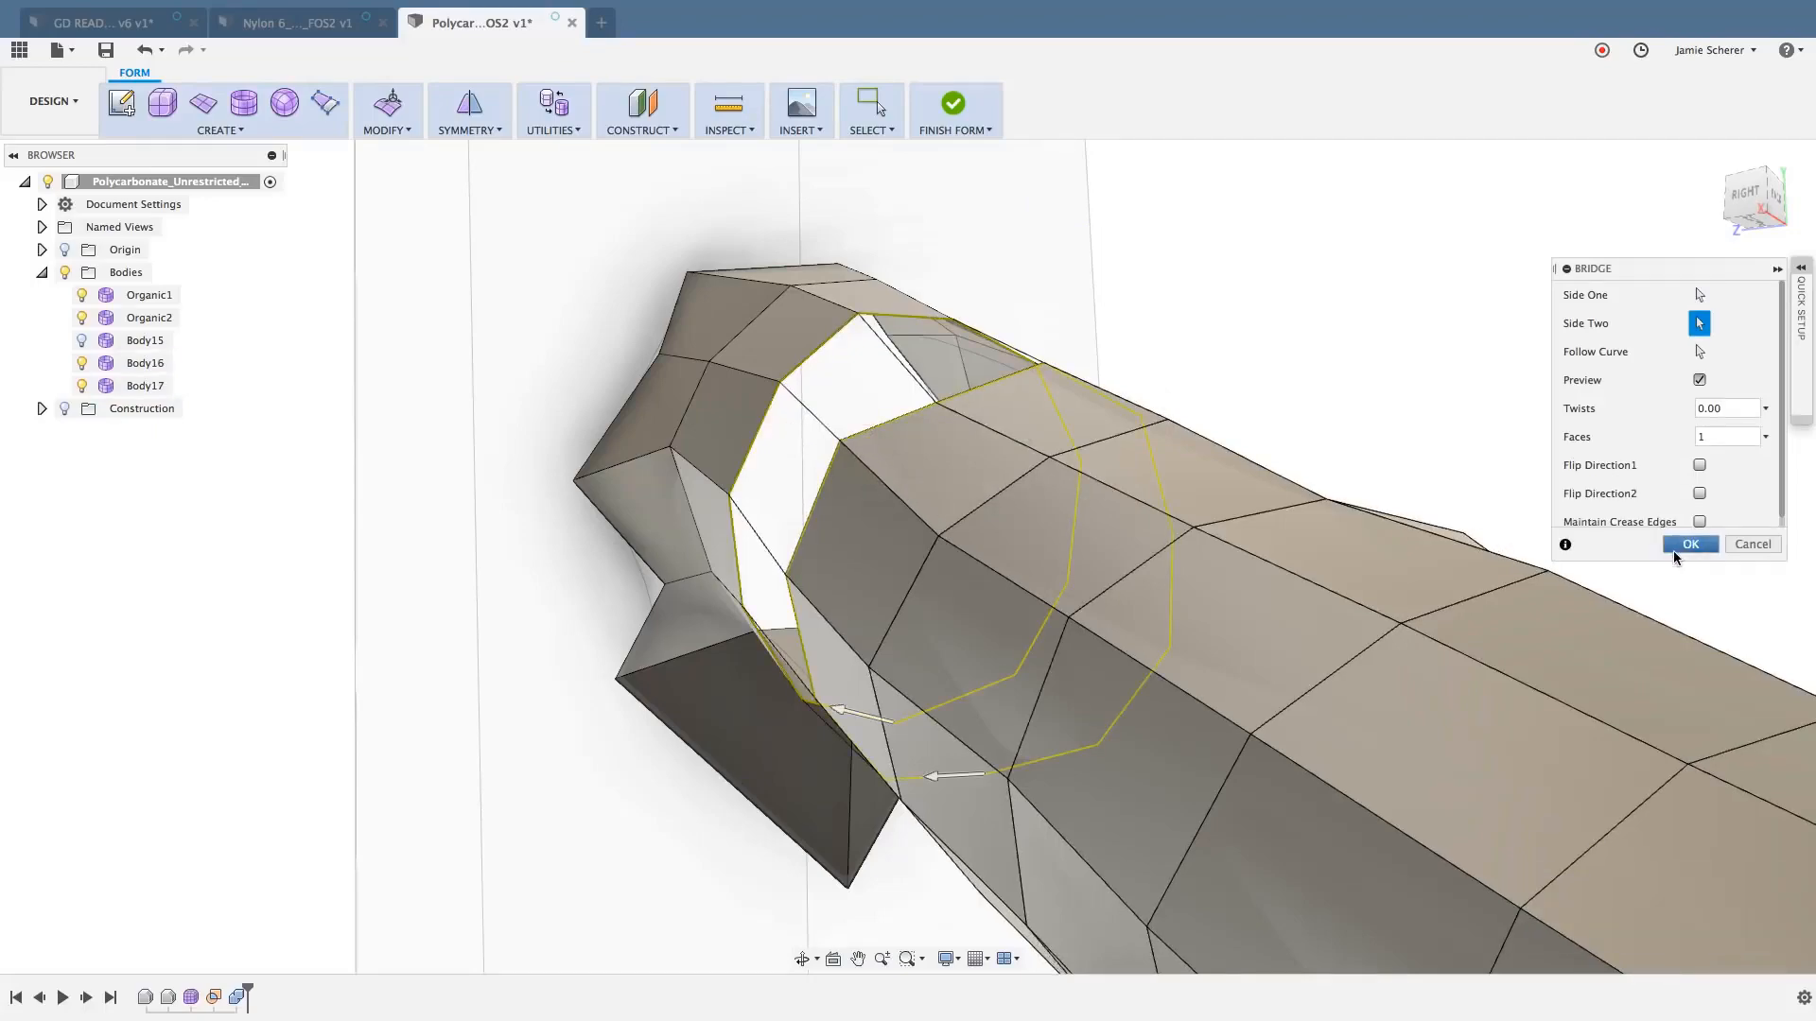
left_click(1681, 545)
- Set up a 1-face bridge between the edge loop at the strut's wide open end and the adjoining loop of the lower strut
middle_click_drag(1377, 441, 992, 361)
scroll(1116, 354, "up", 5)
scroll(1083, 435, "down", 10)
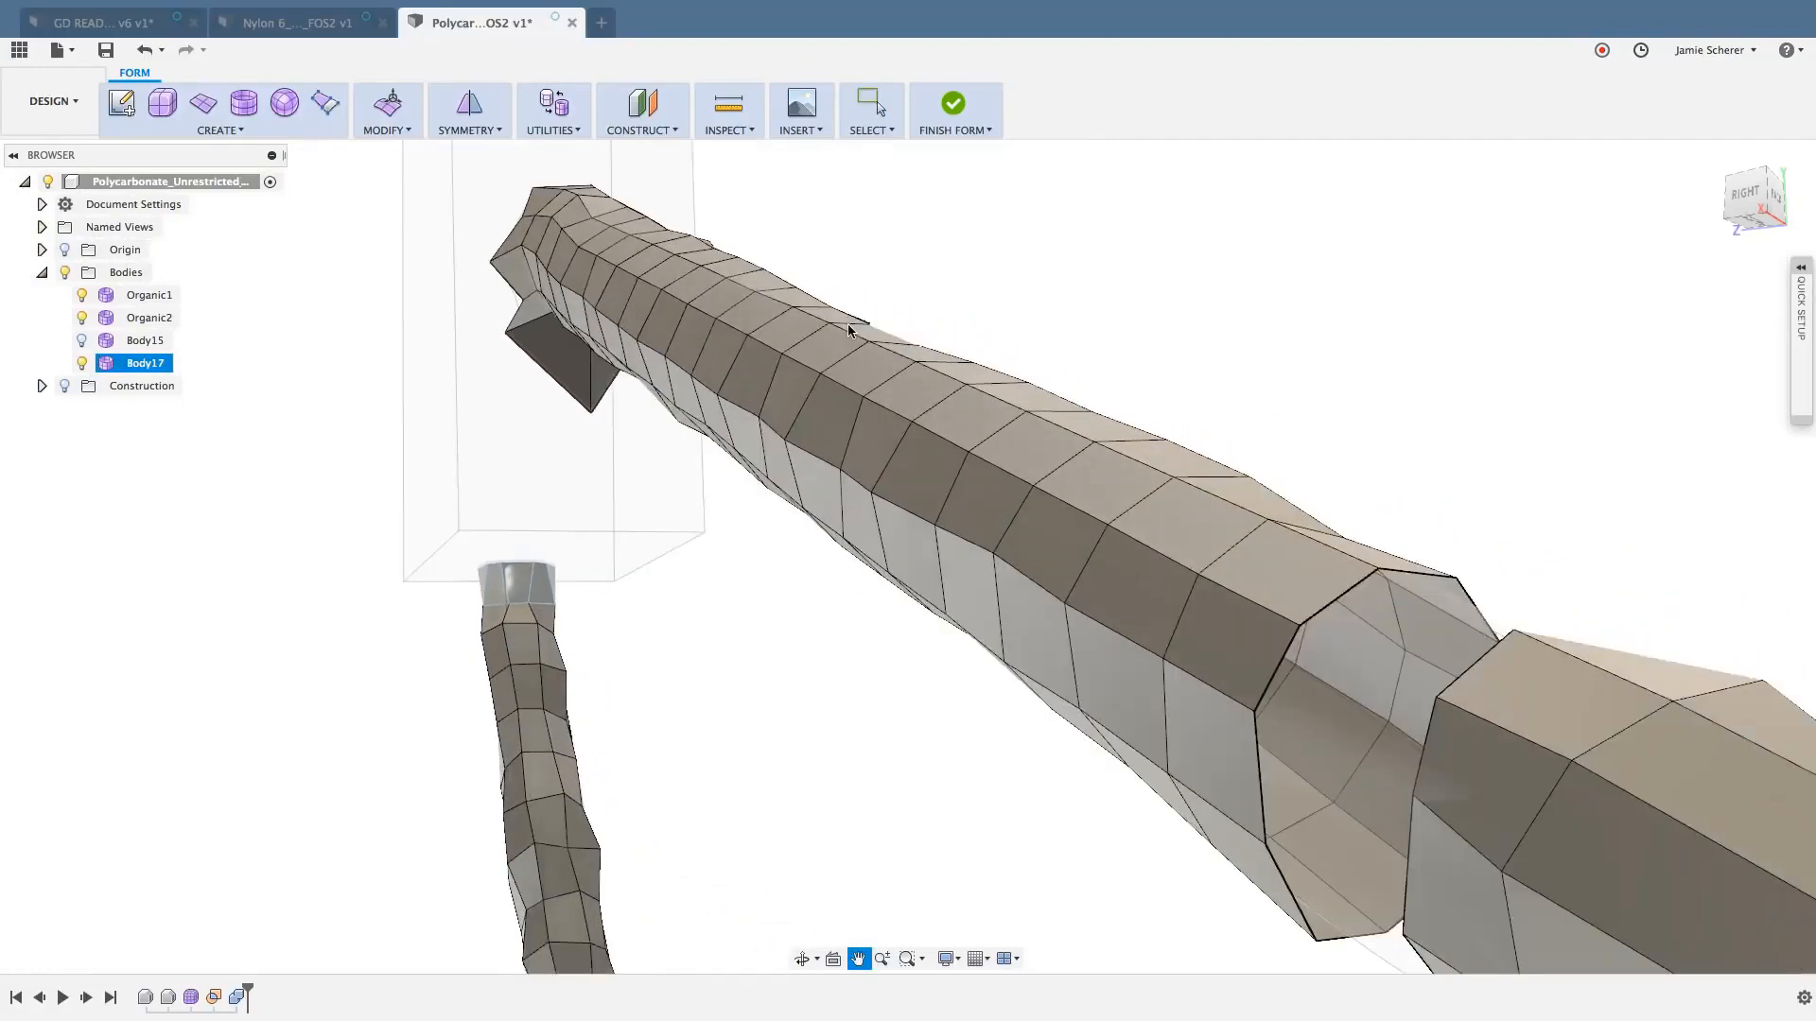
double_click(1323, 611)
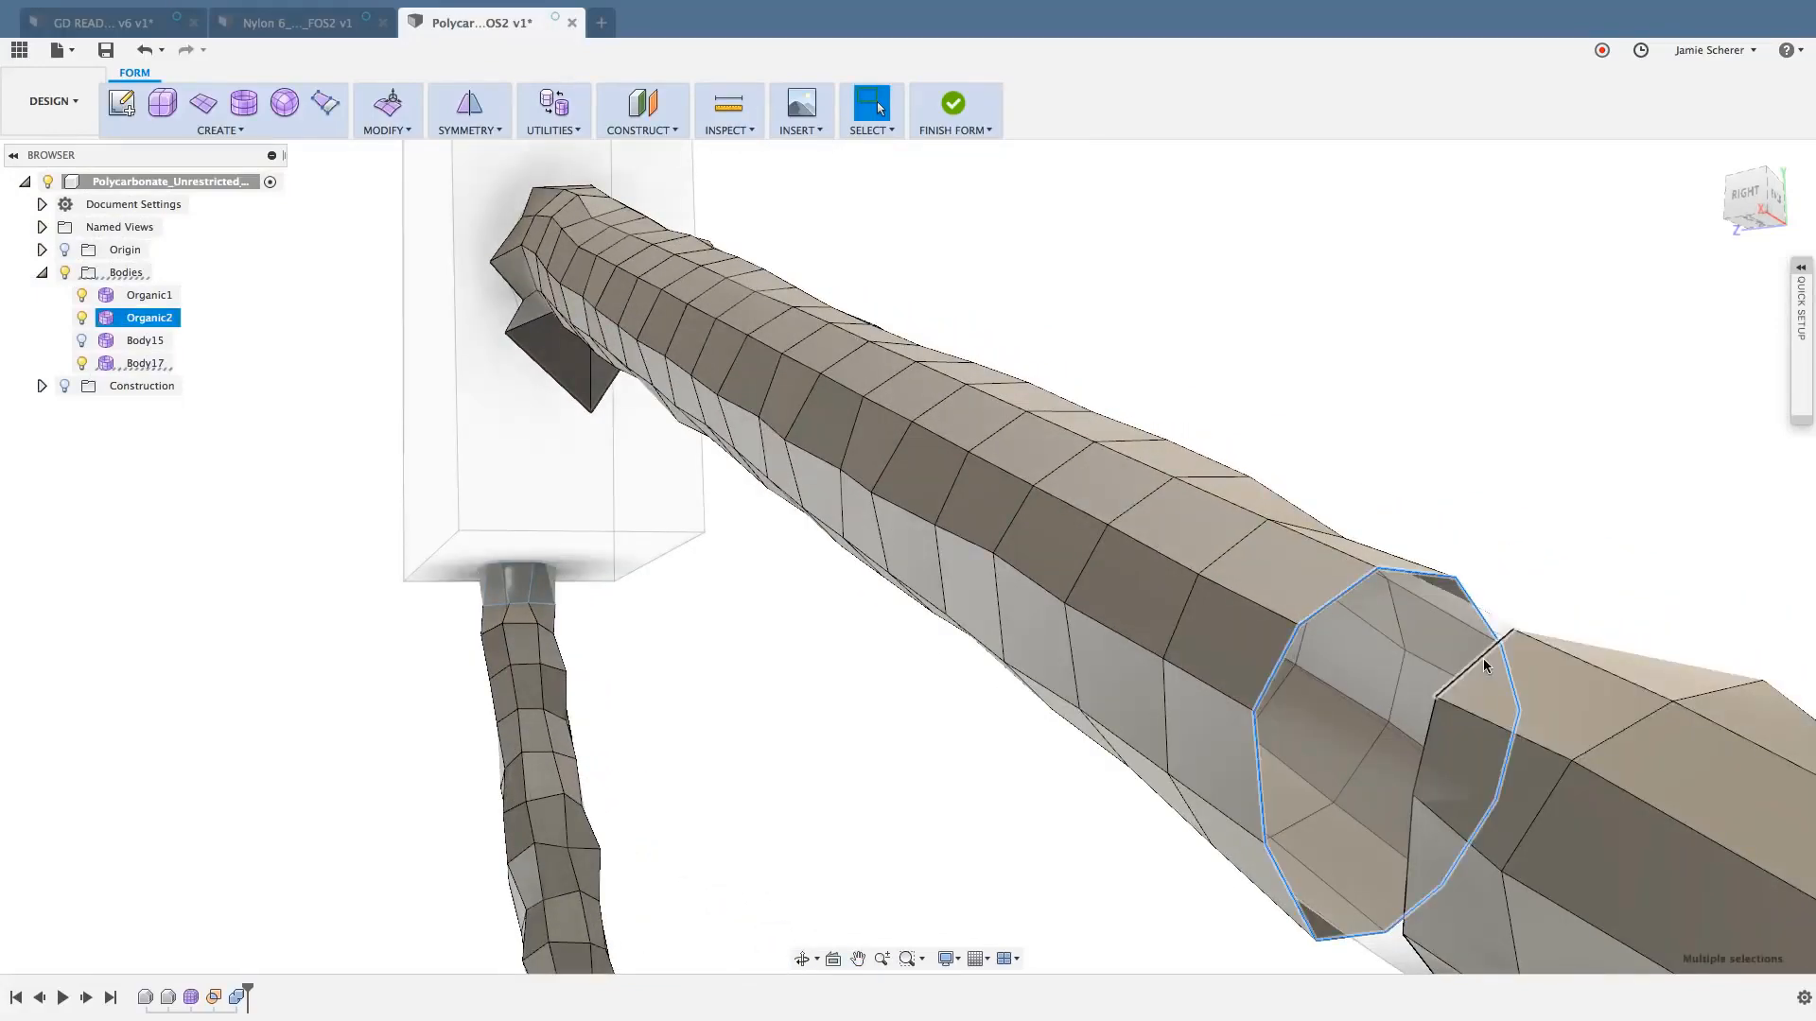
double_click(1479, 659)
right_click_drag(1525, 515, 1512, 455)
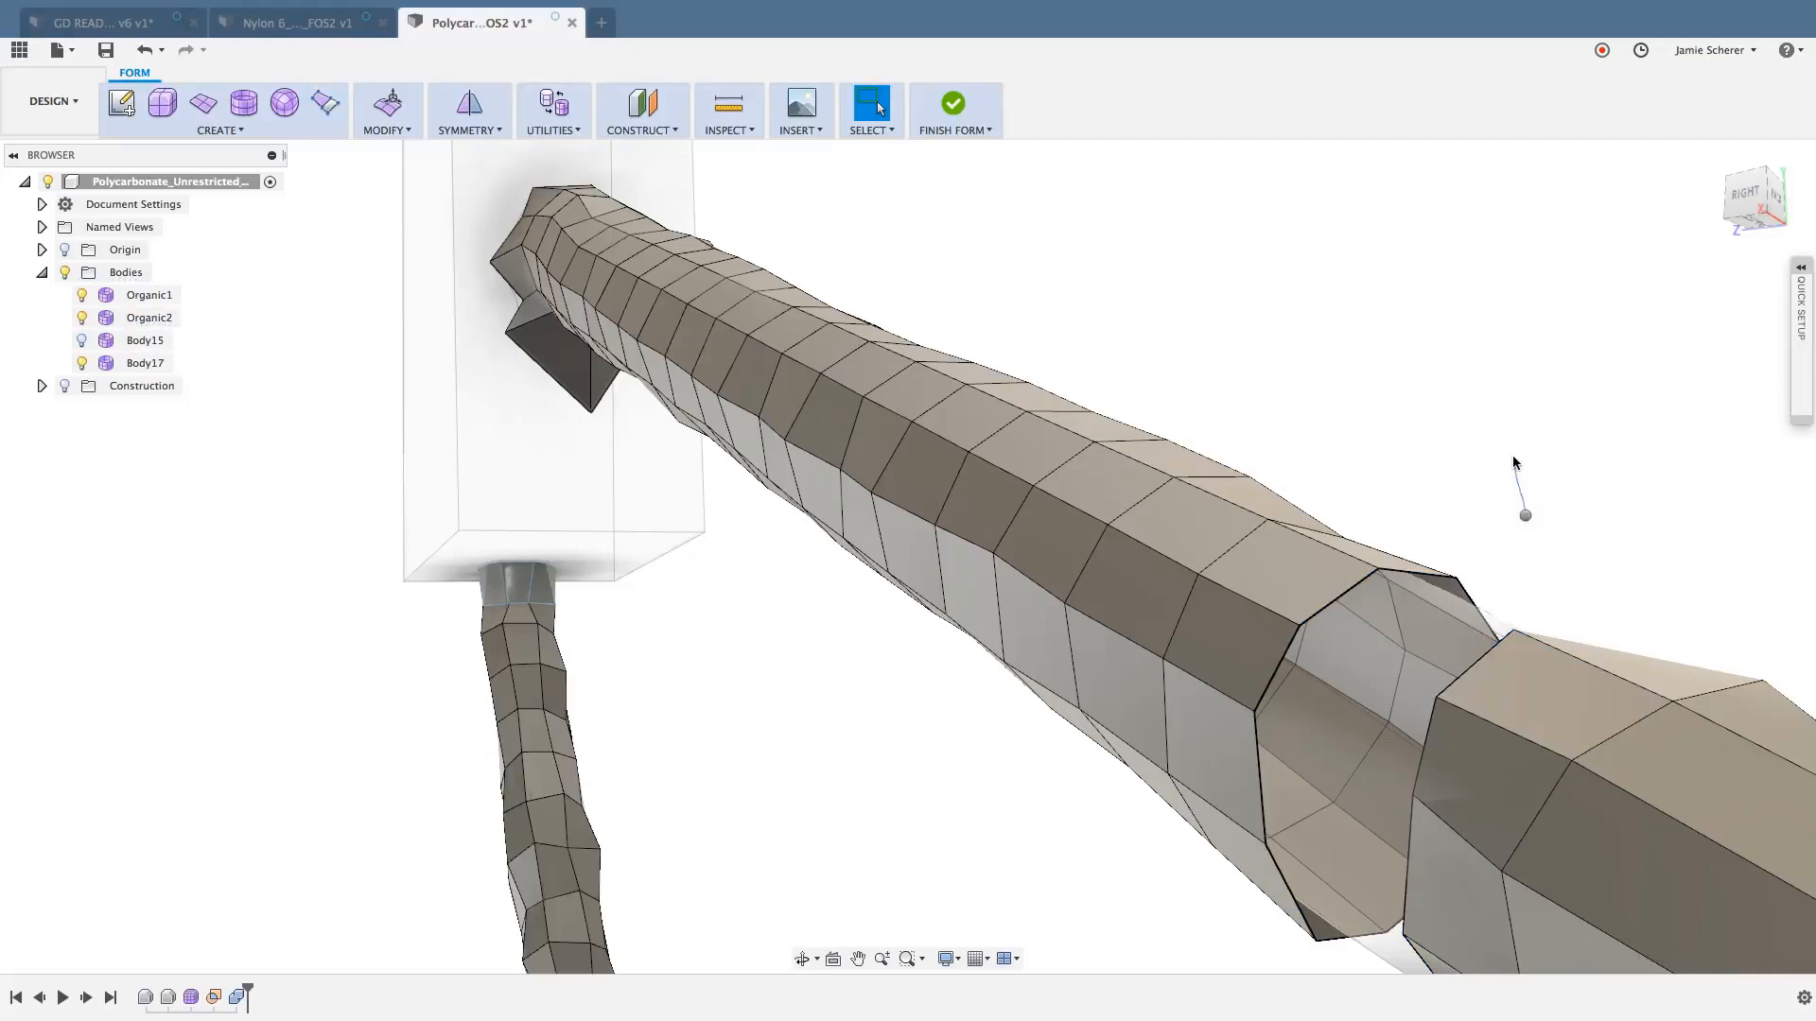
double_click(1351, 594)
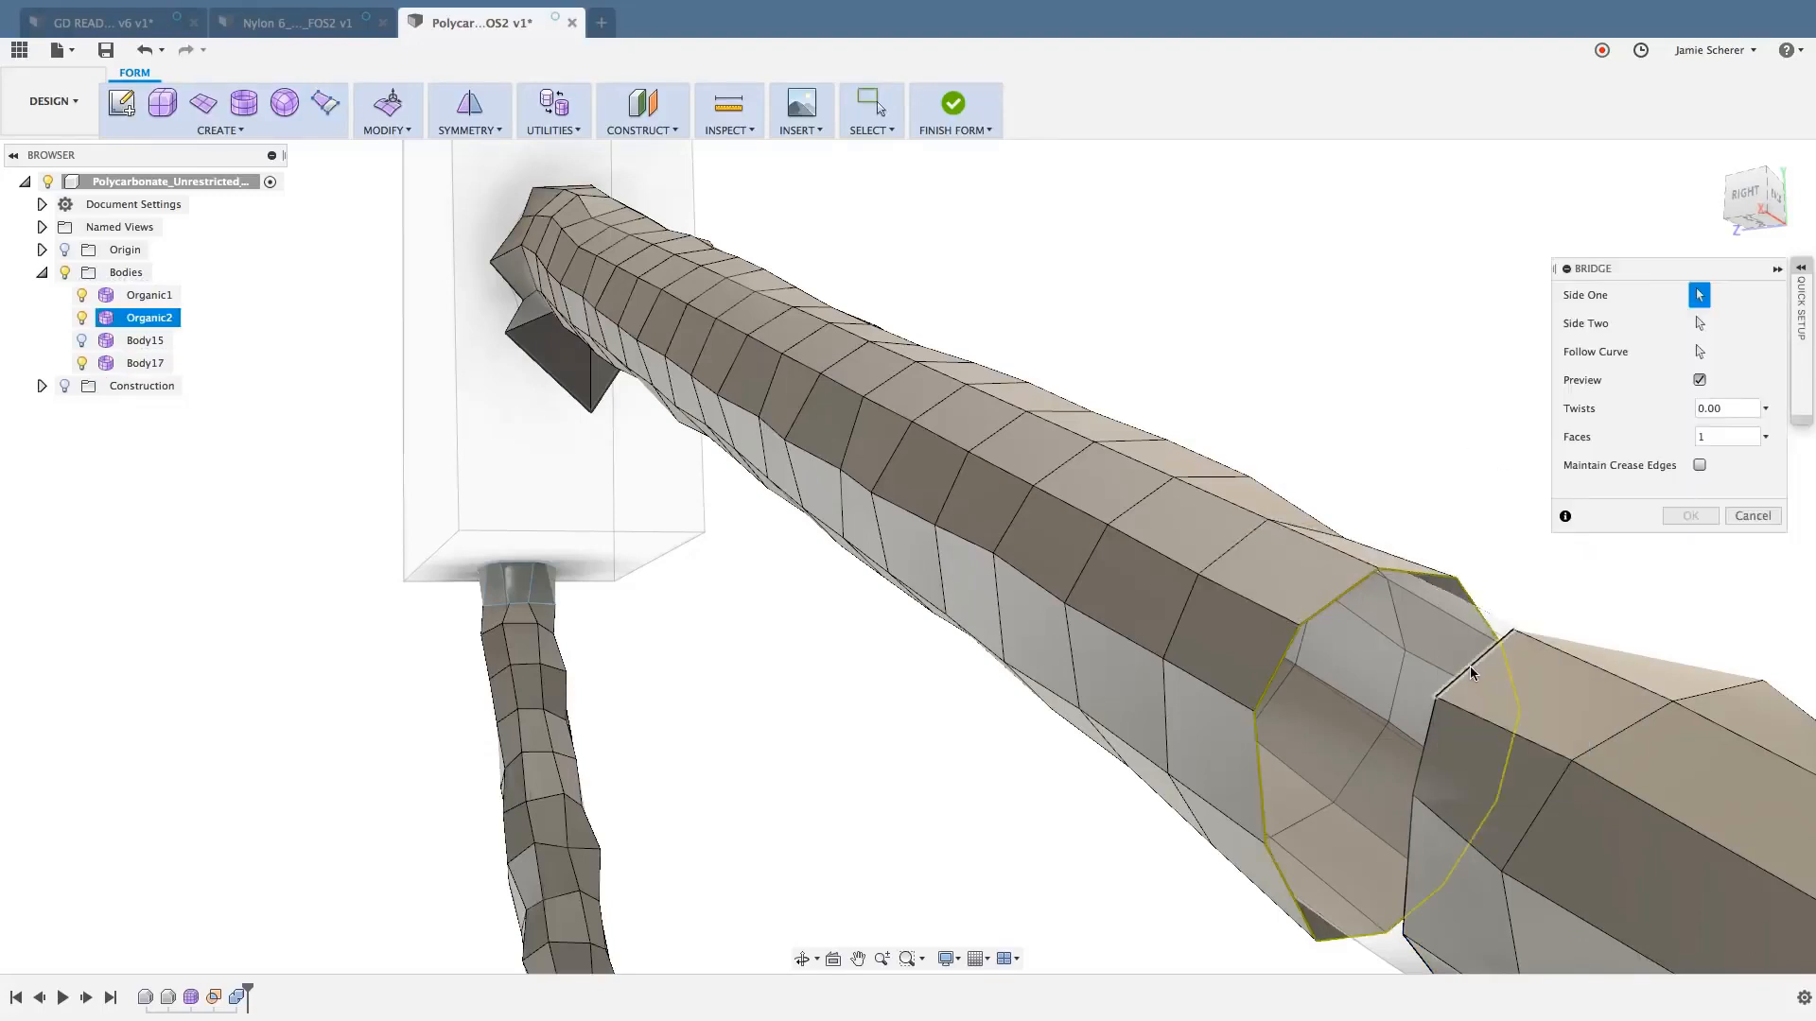
double_click(1469, 666)
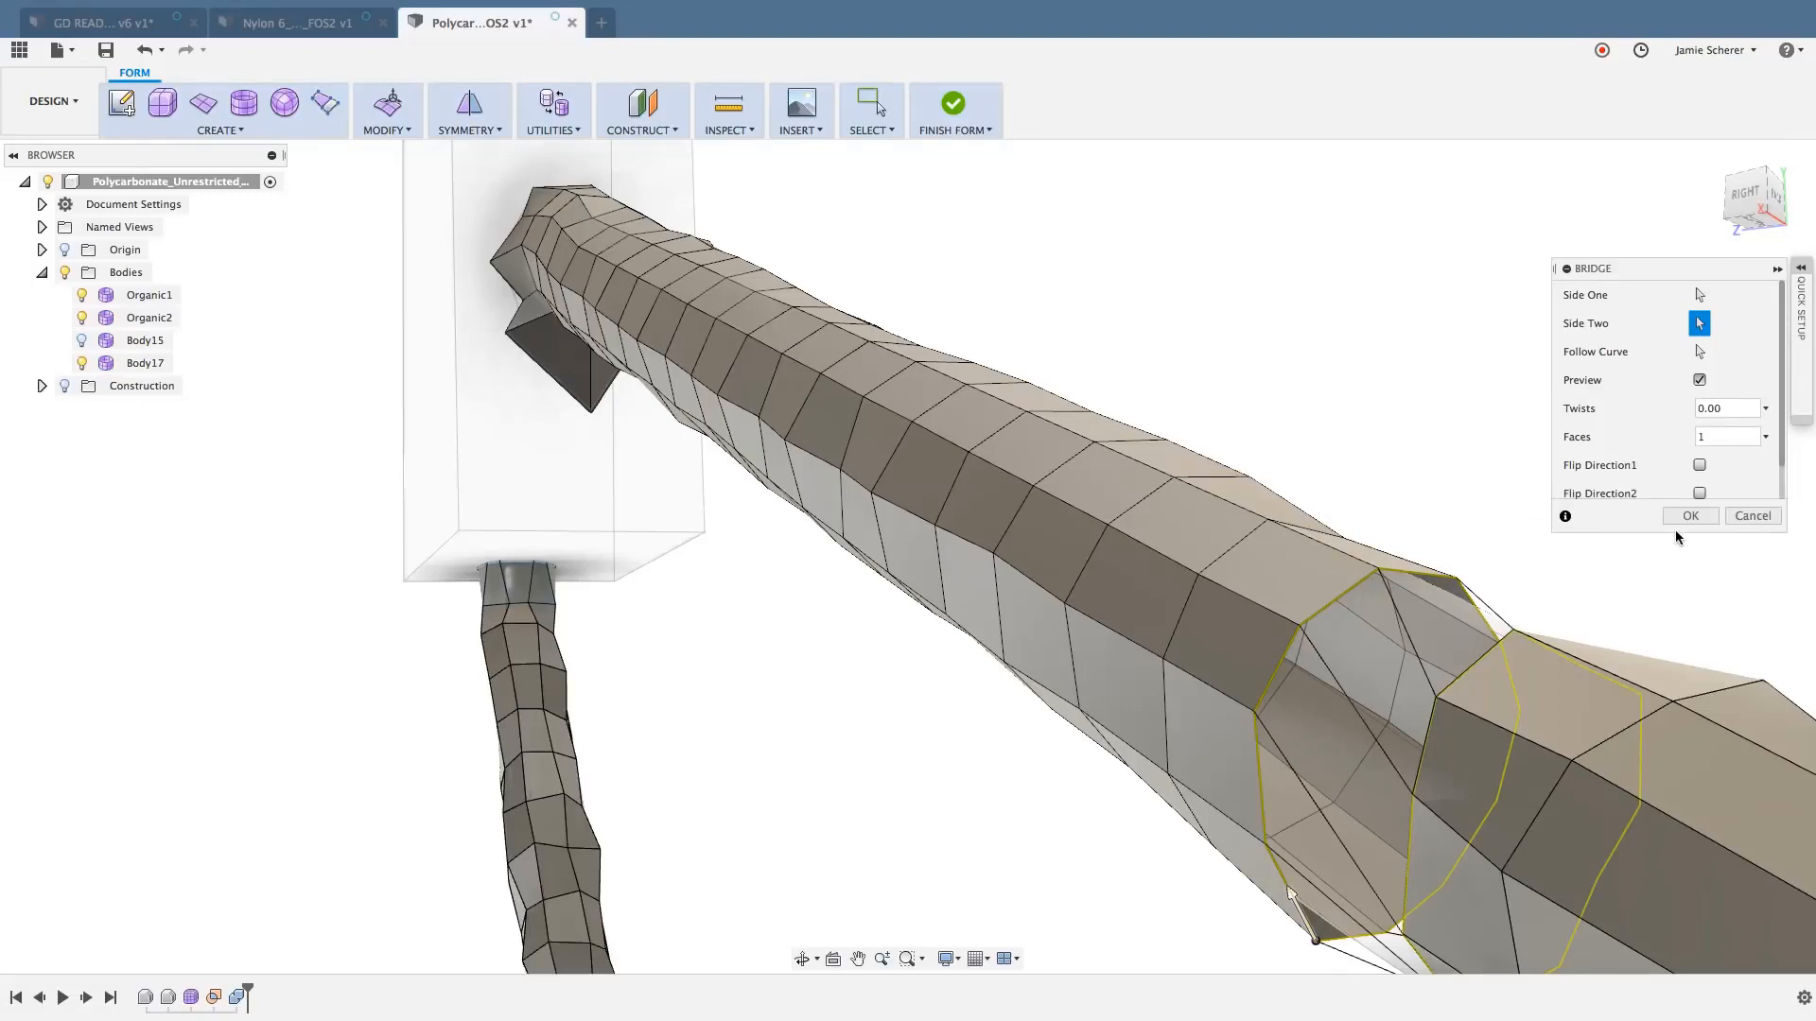
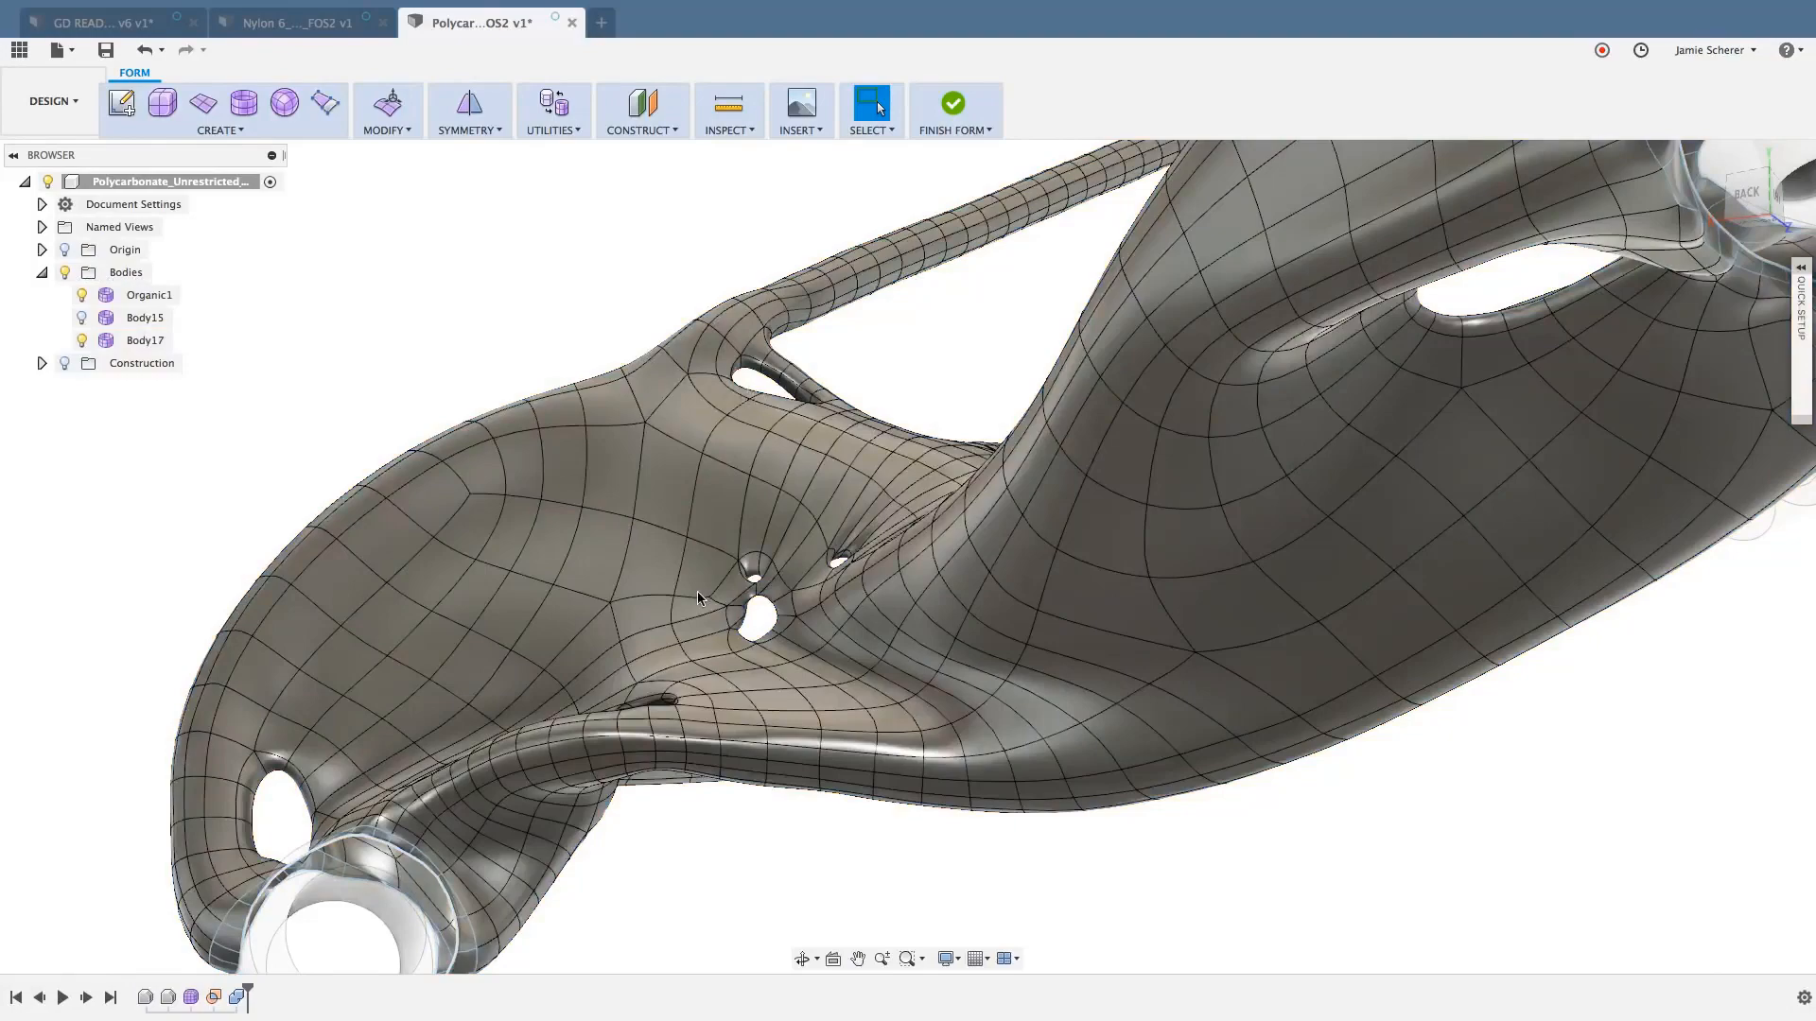
- Select all the inner faces of the small hole in the joint at the diagonal strut's upper end
middle_click_drag(745, 568, 789, 662, "shift")
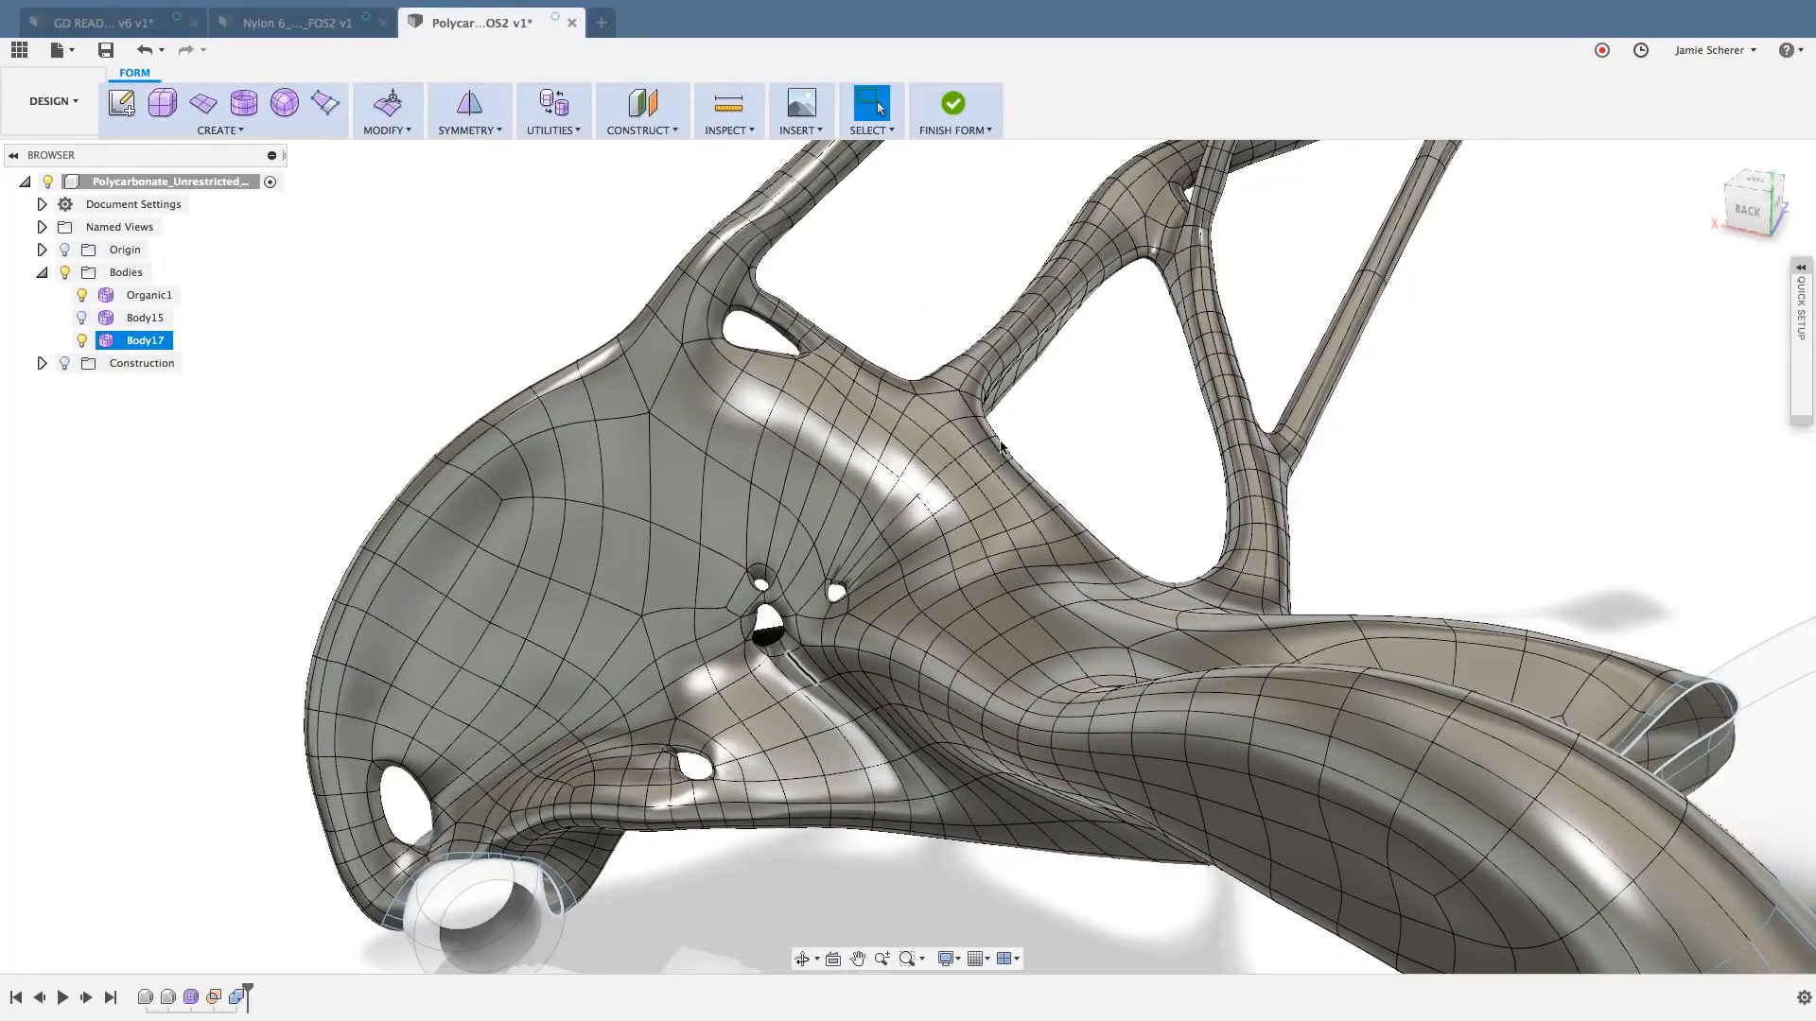
scroll(1052, 405, "down", 3)
middle_click_drag(1051, 403, 946, 578)
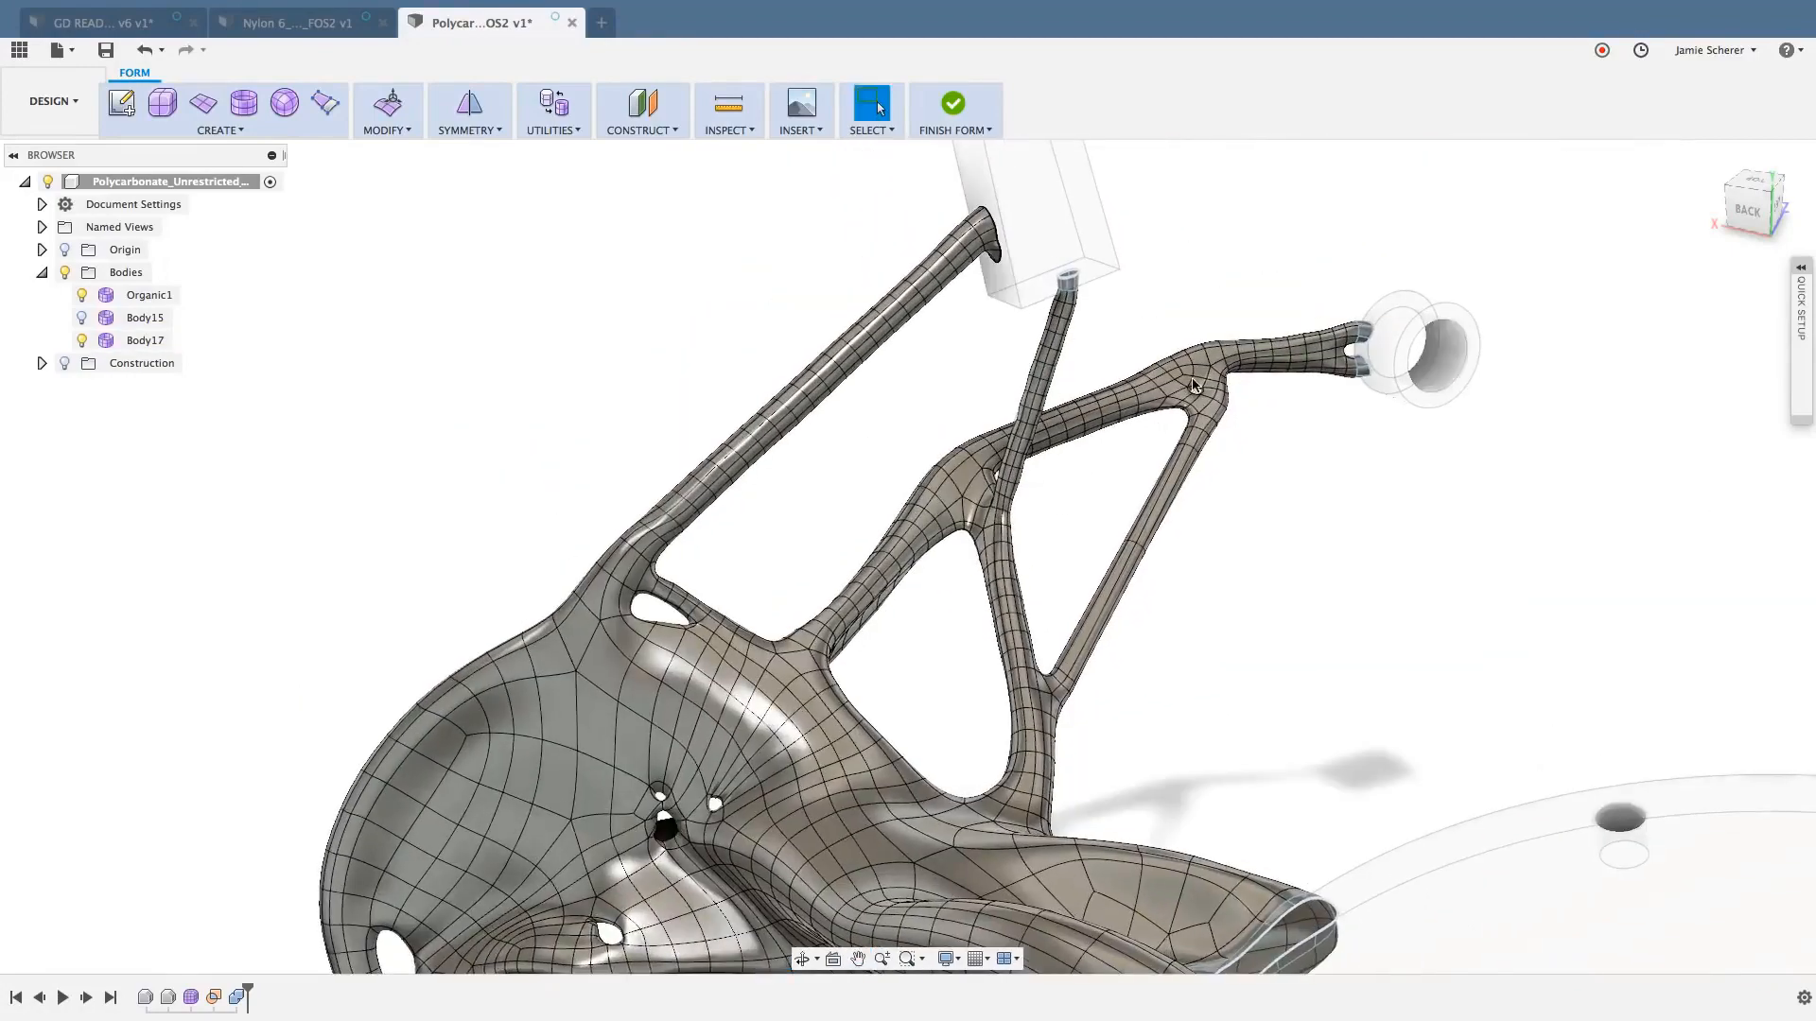
scroll(1214, 384, "up", 8)
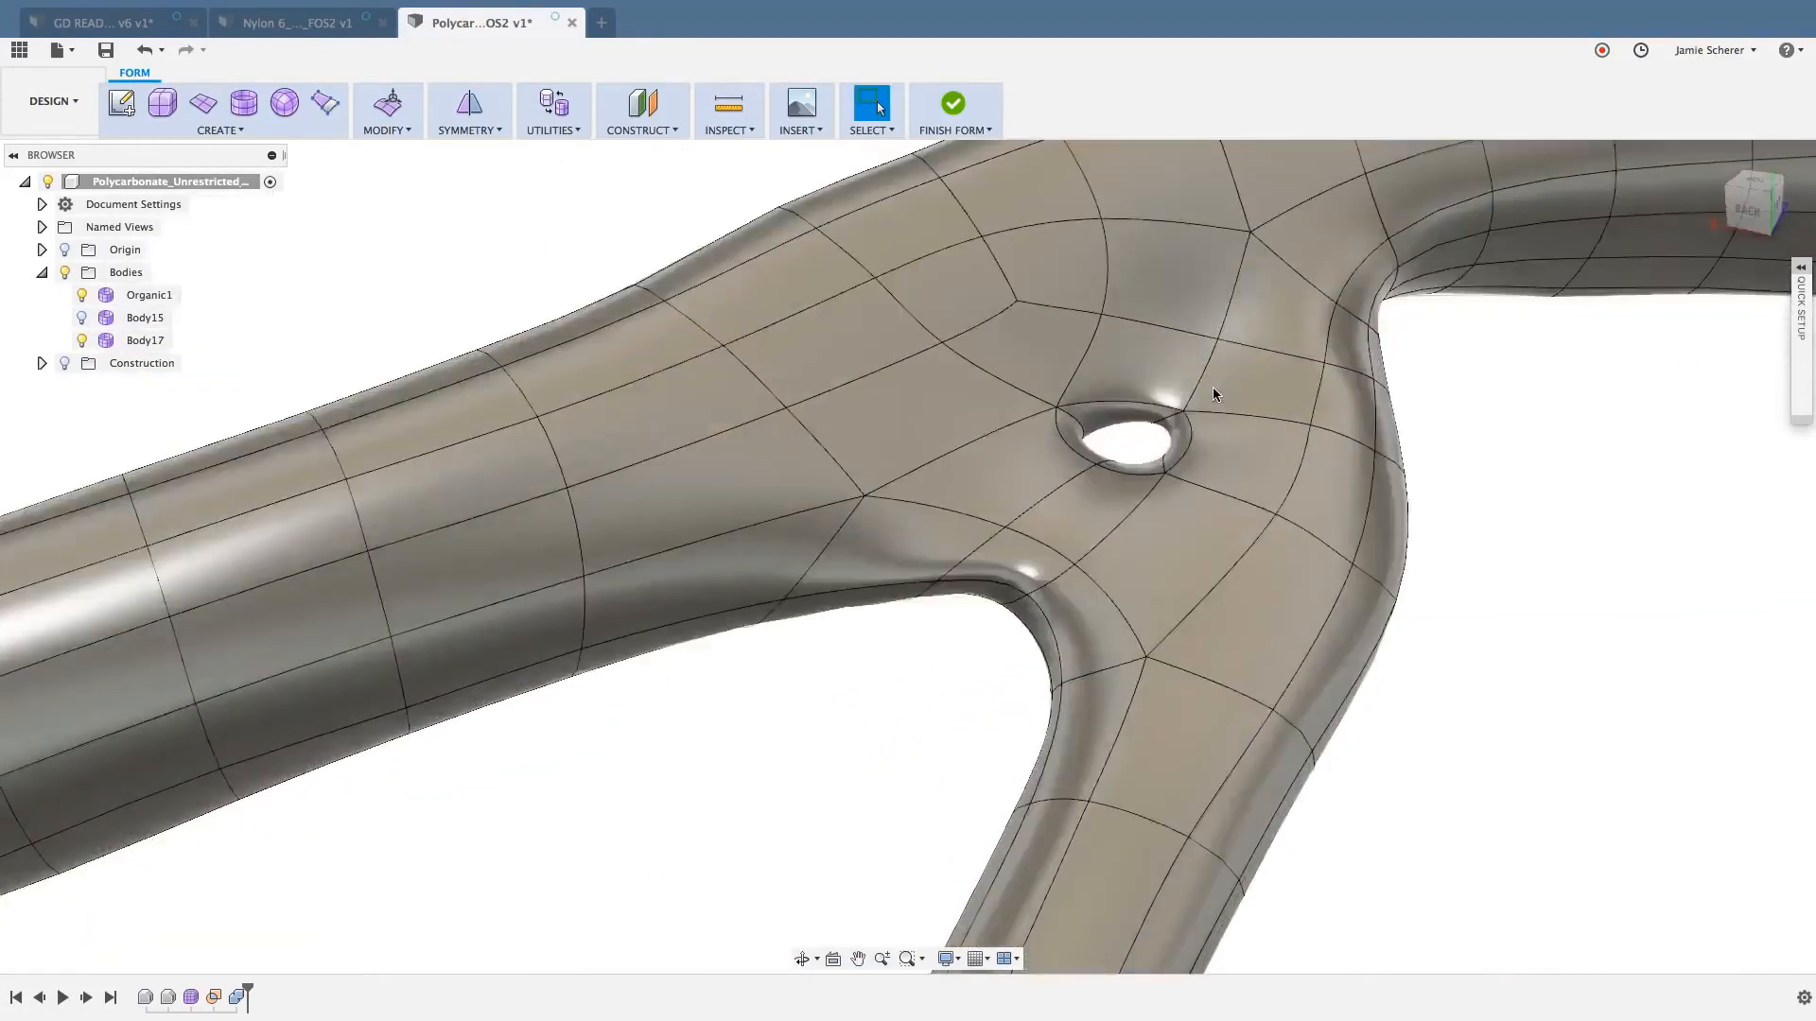
mouse_move(1201, 399)
middle_mouse_down("shift")
mouse_move(1172, 419)
mouse_move(1165, 404)
middle_mouse_up("shift")
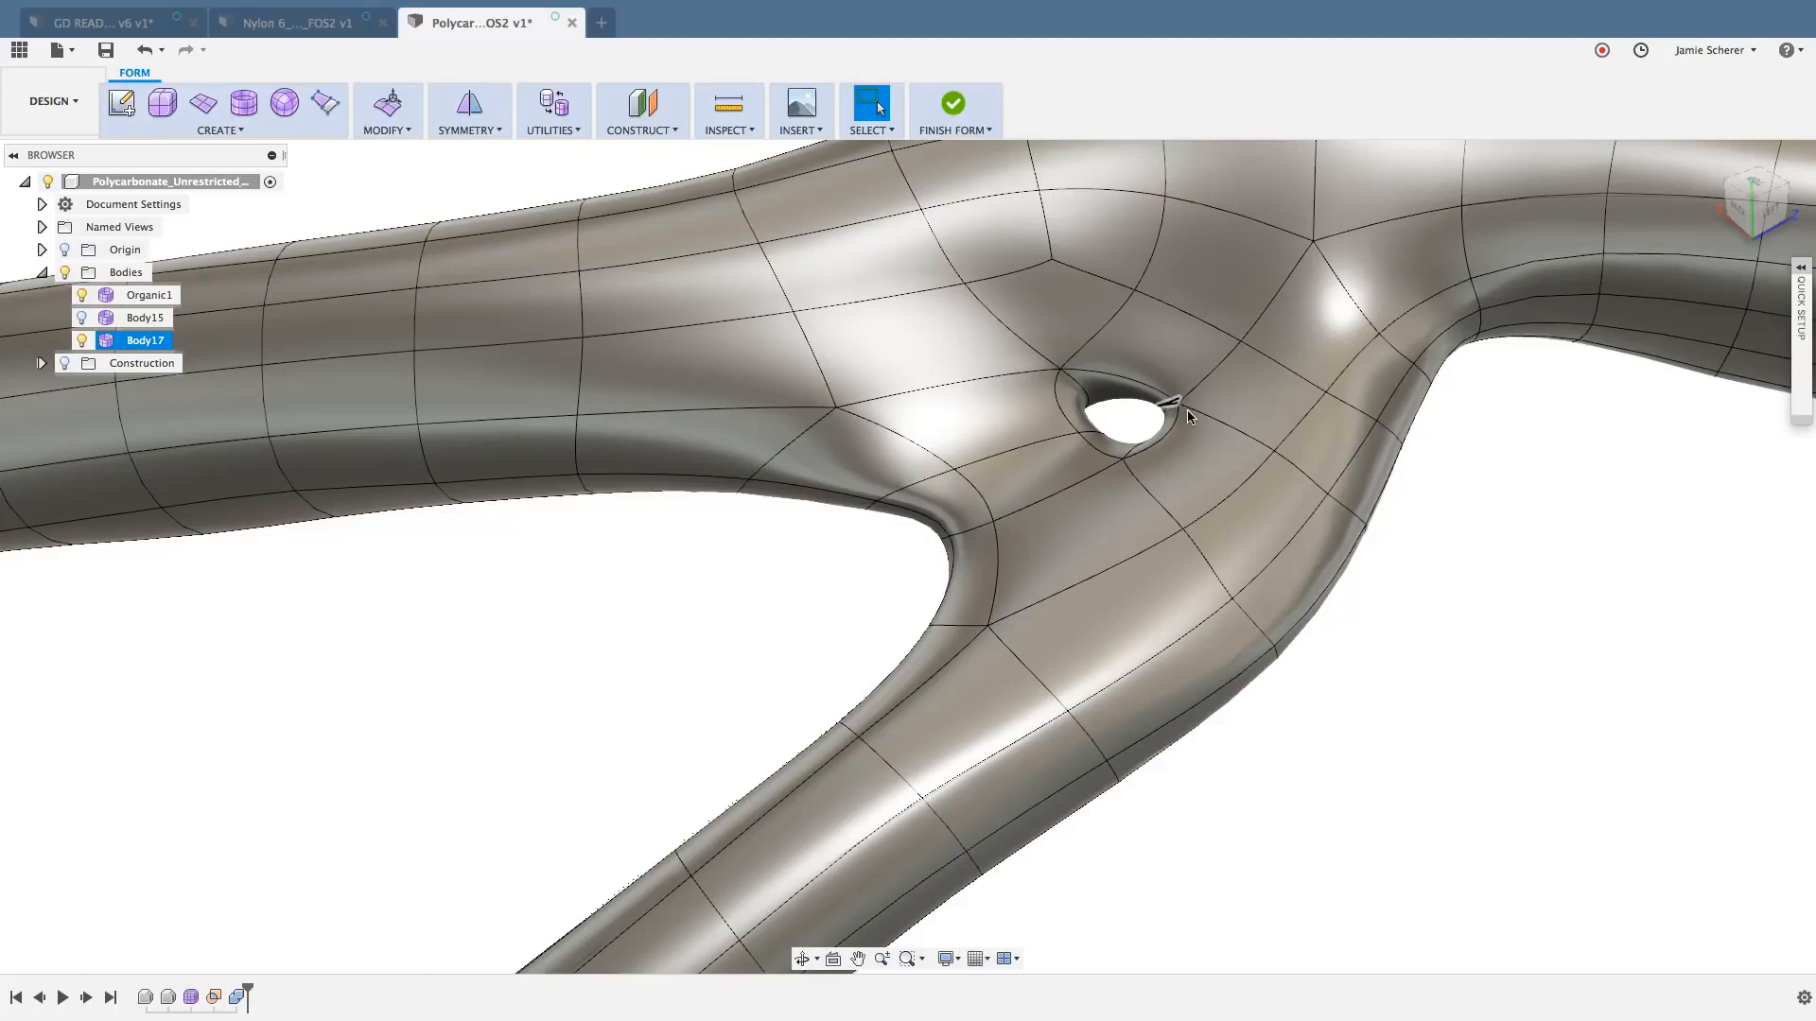
scroll(1130, 413, "up", 5)
scroll(1129, 417, "down", 2)
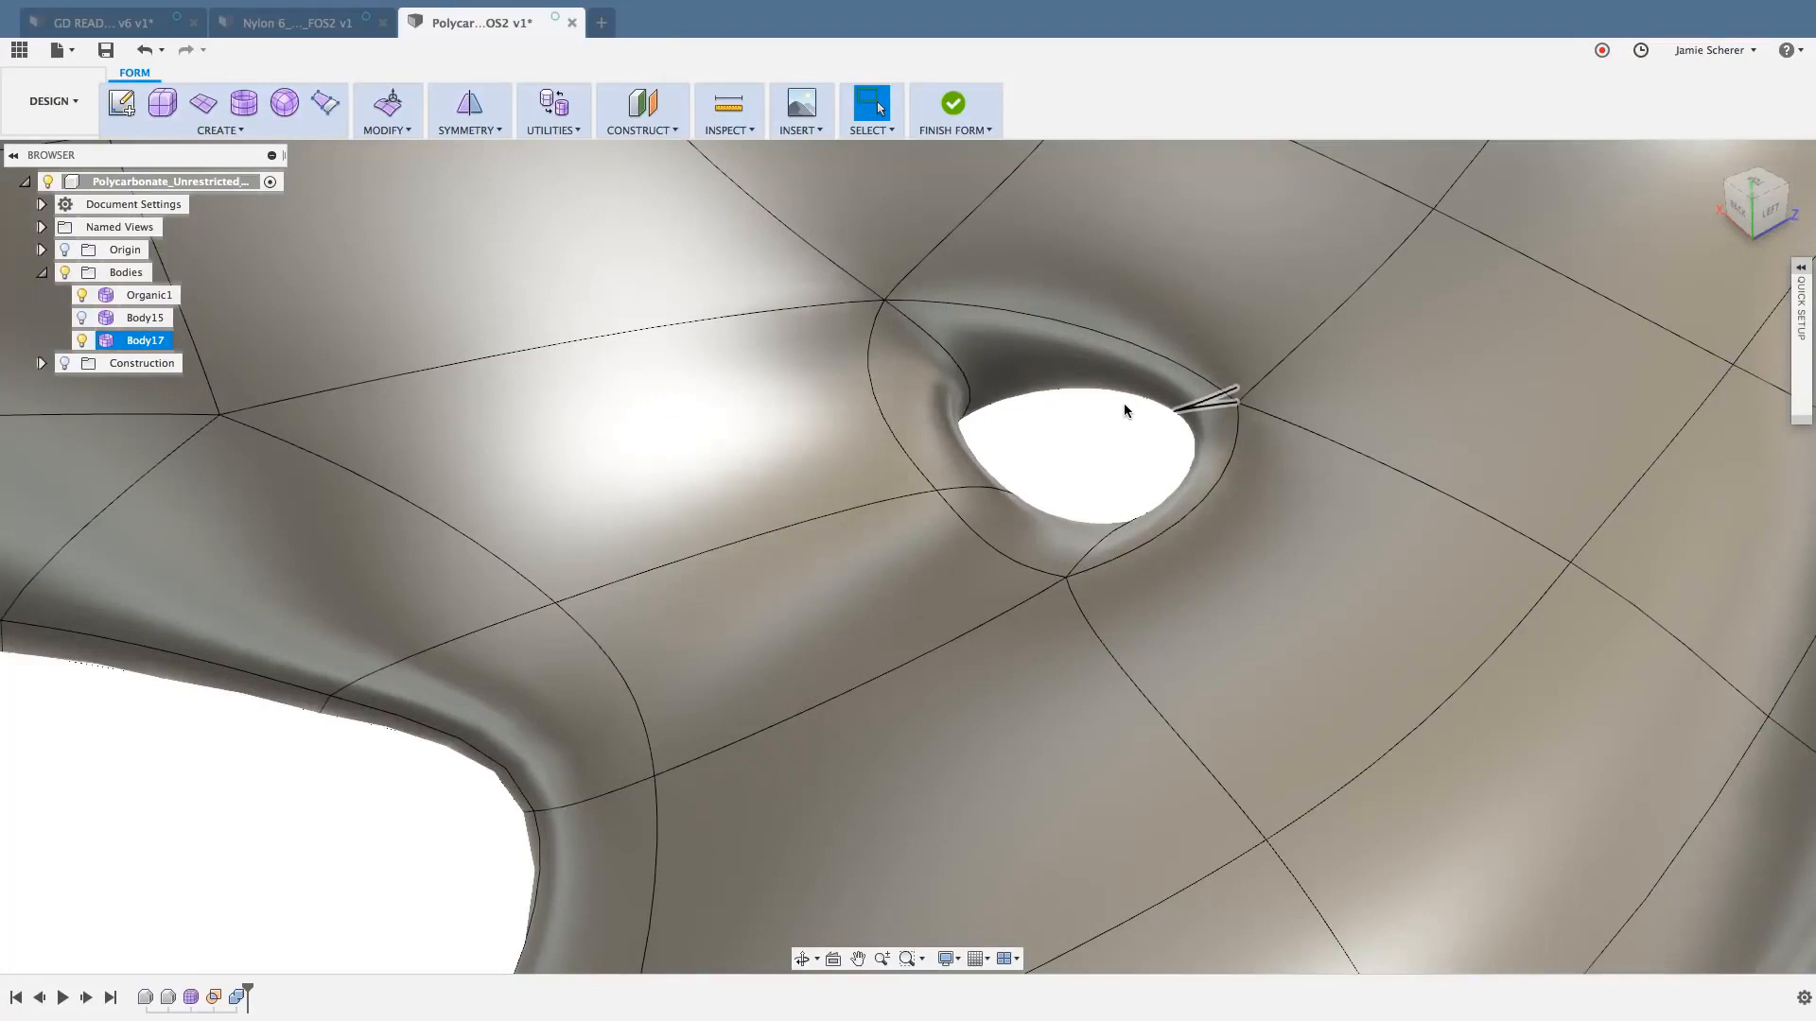
left_click(1122, 410)
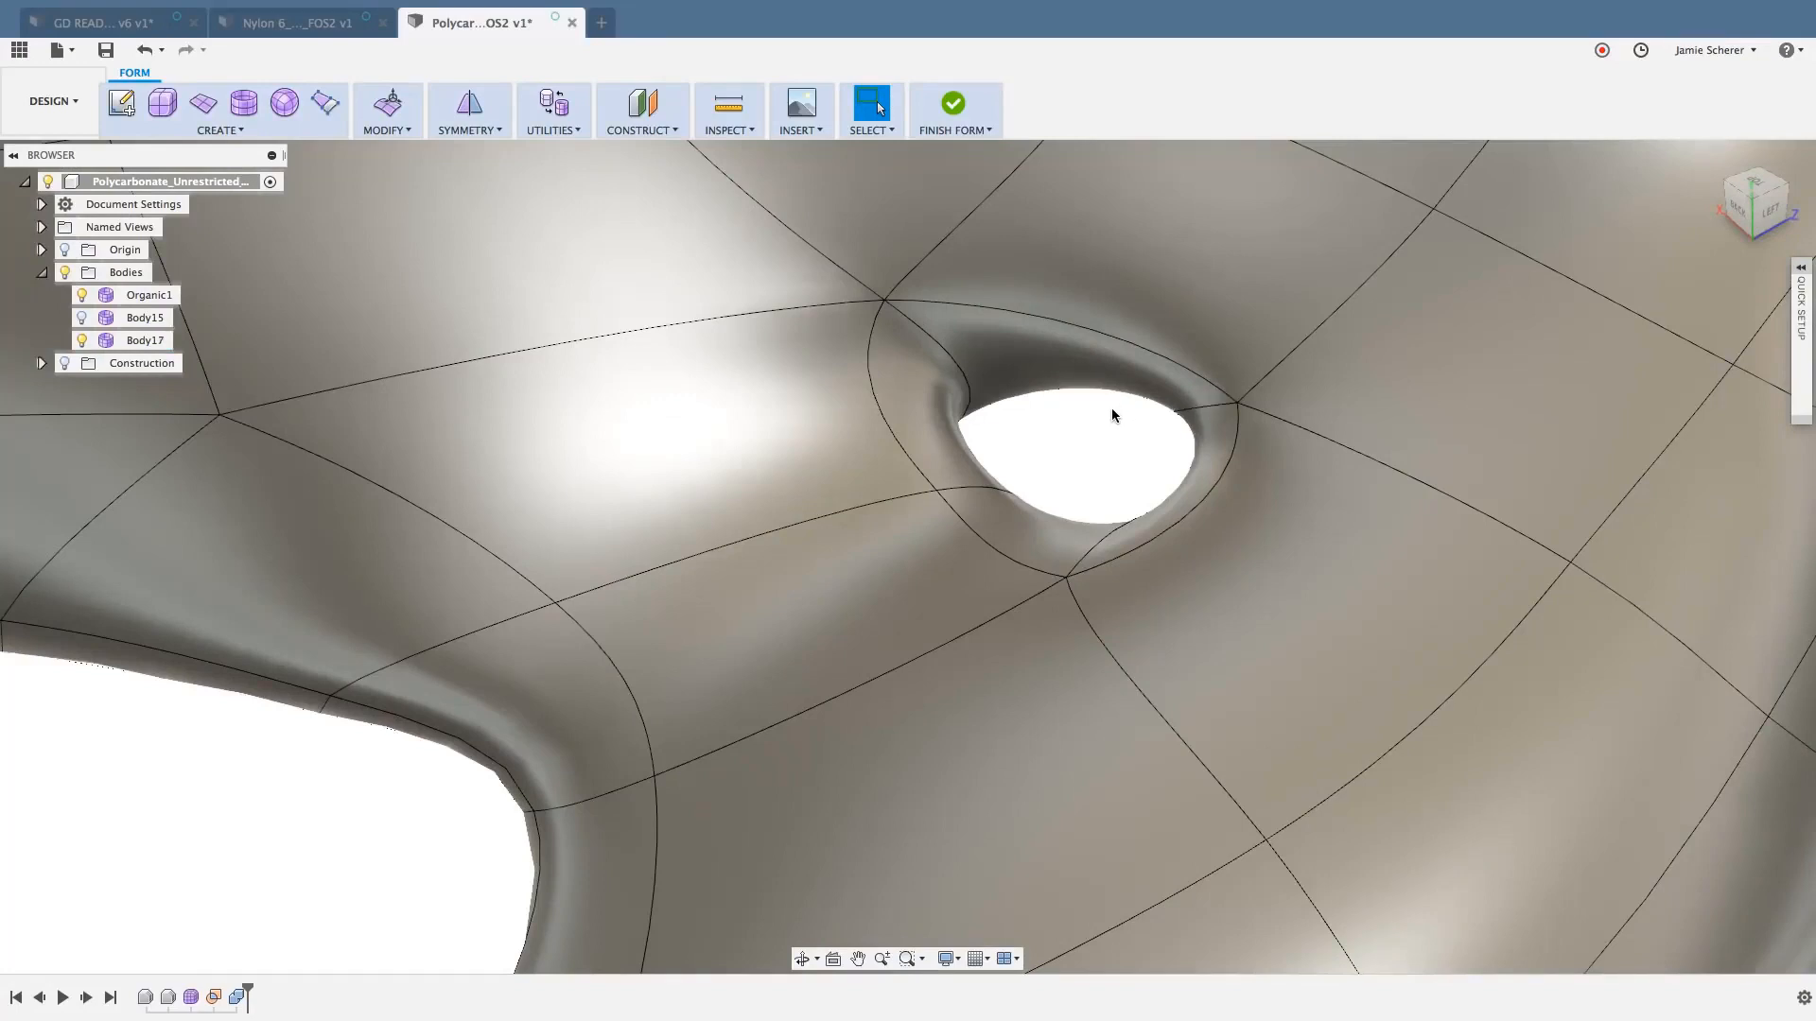
left_click(1040, 357)
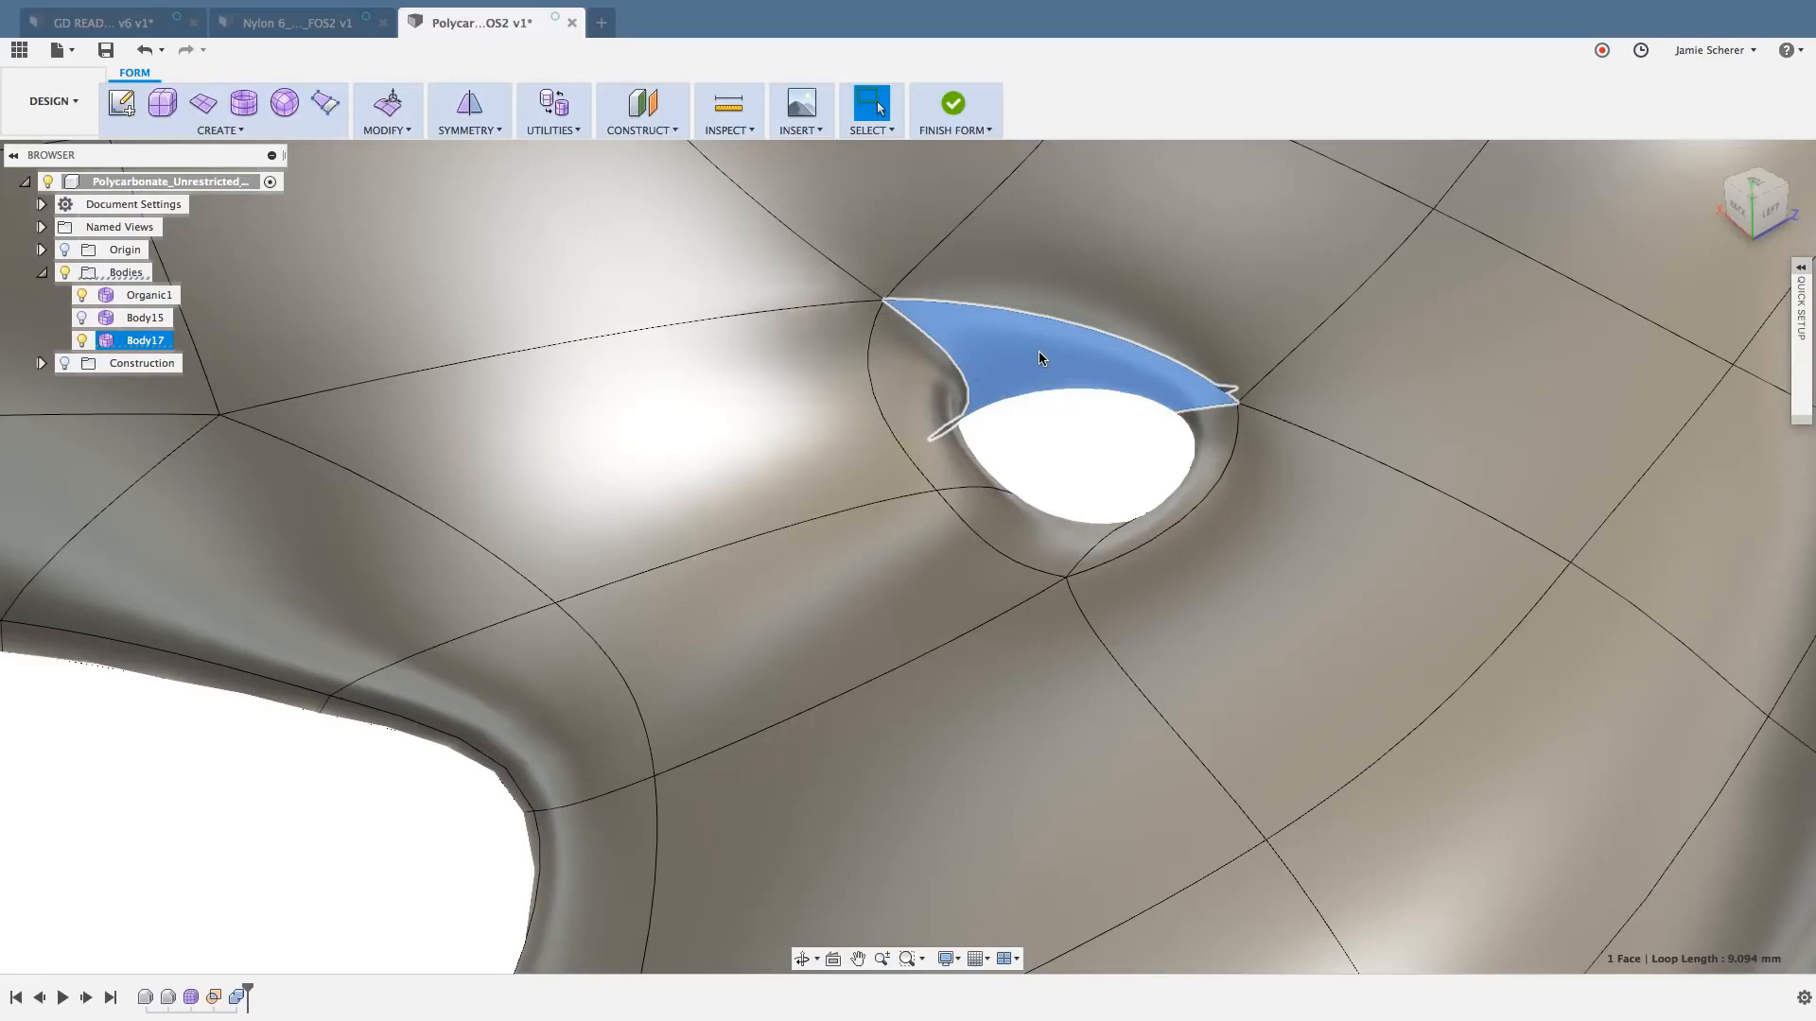
double_click(1040, 358)
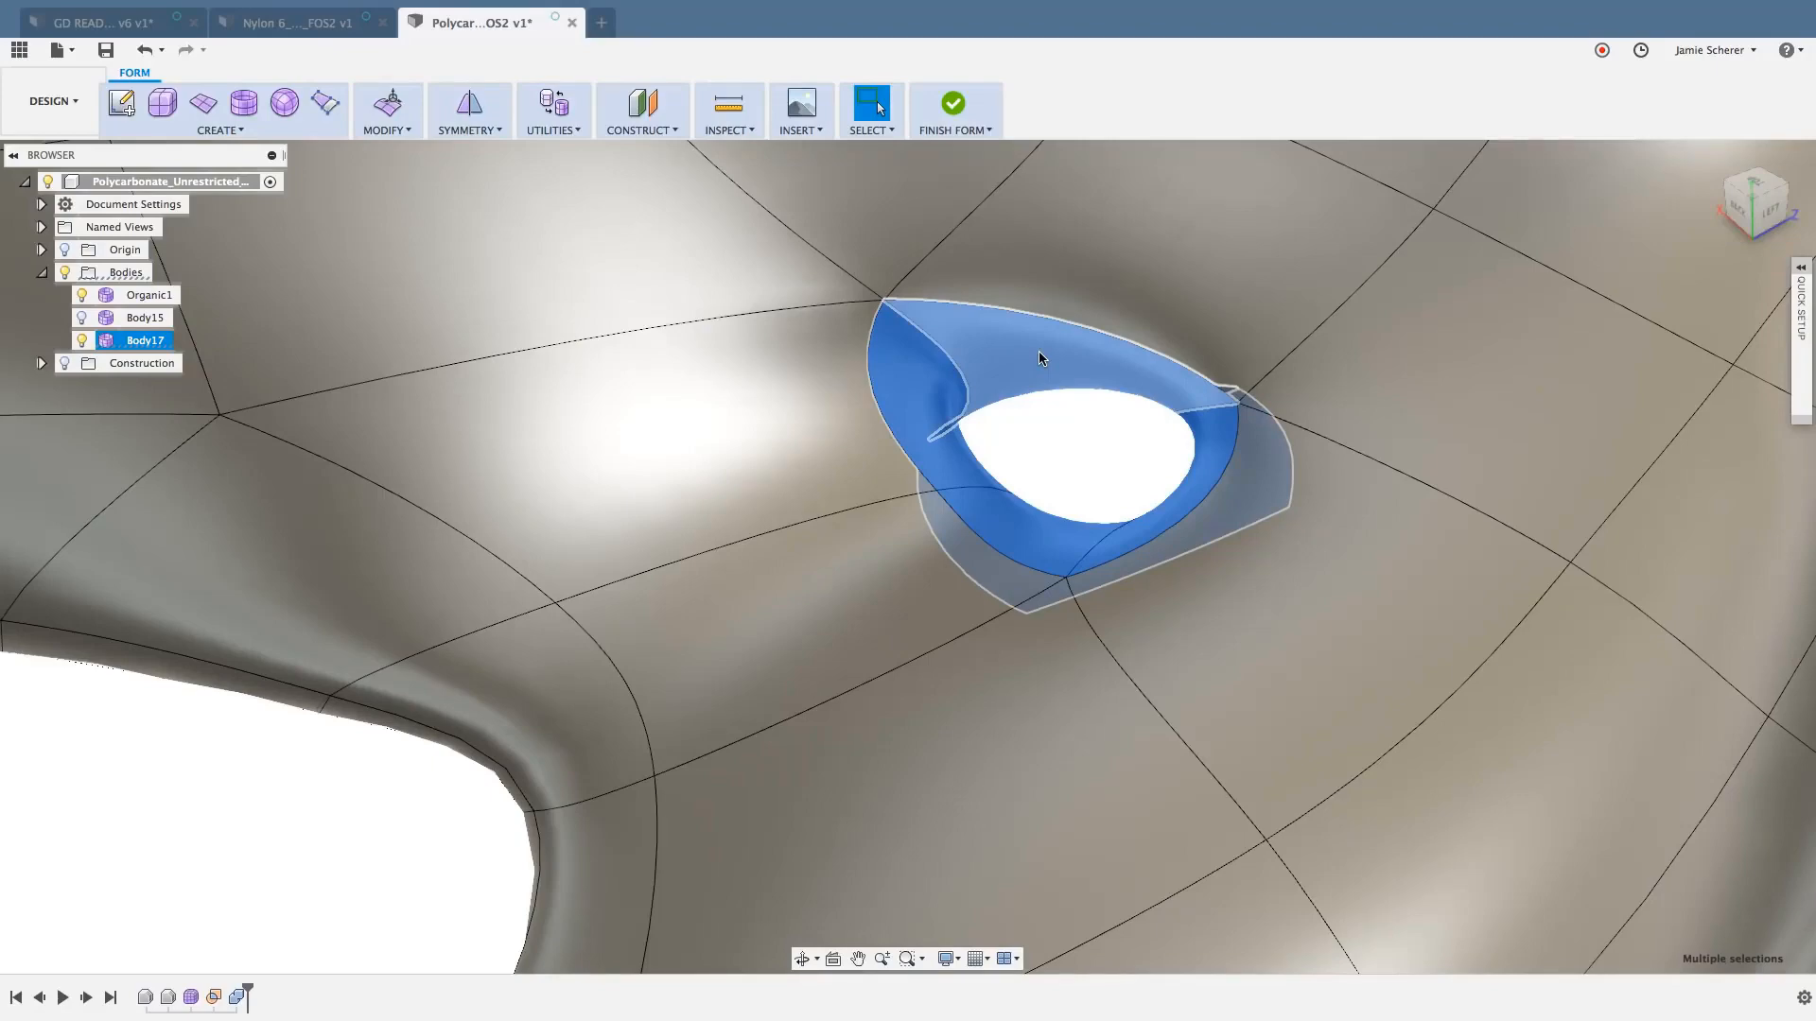
- Select all faces of the diagonal strut between its two joints, starting from one face, and clear the selection
scroll(974, 412, "down", 10)
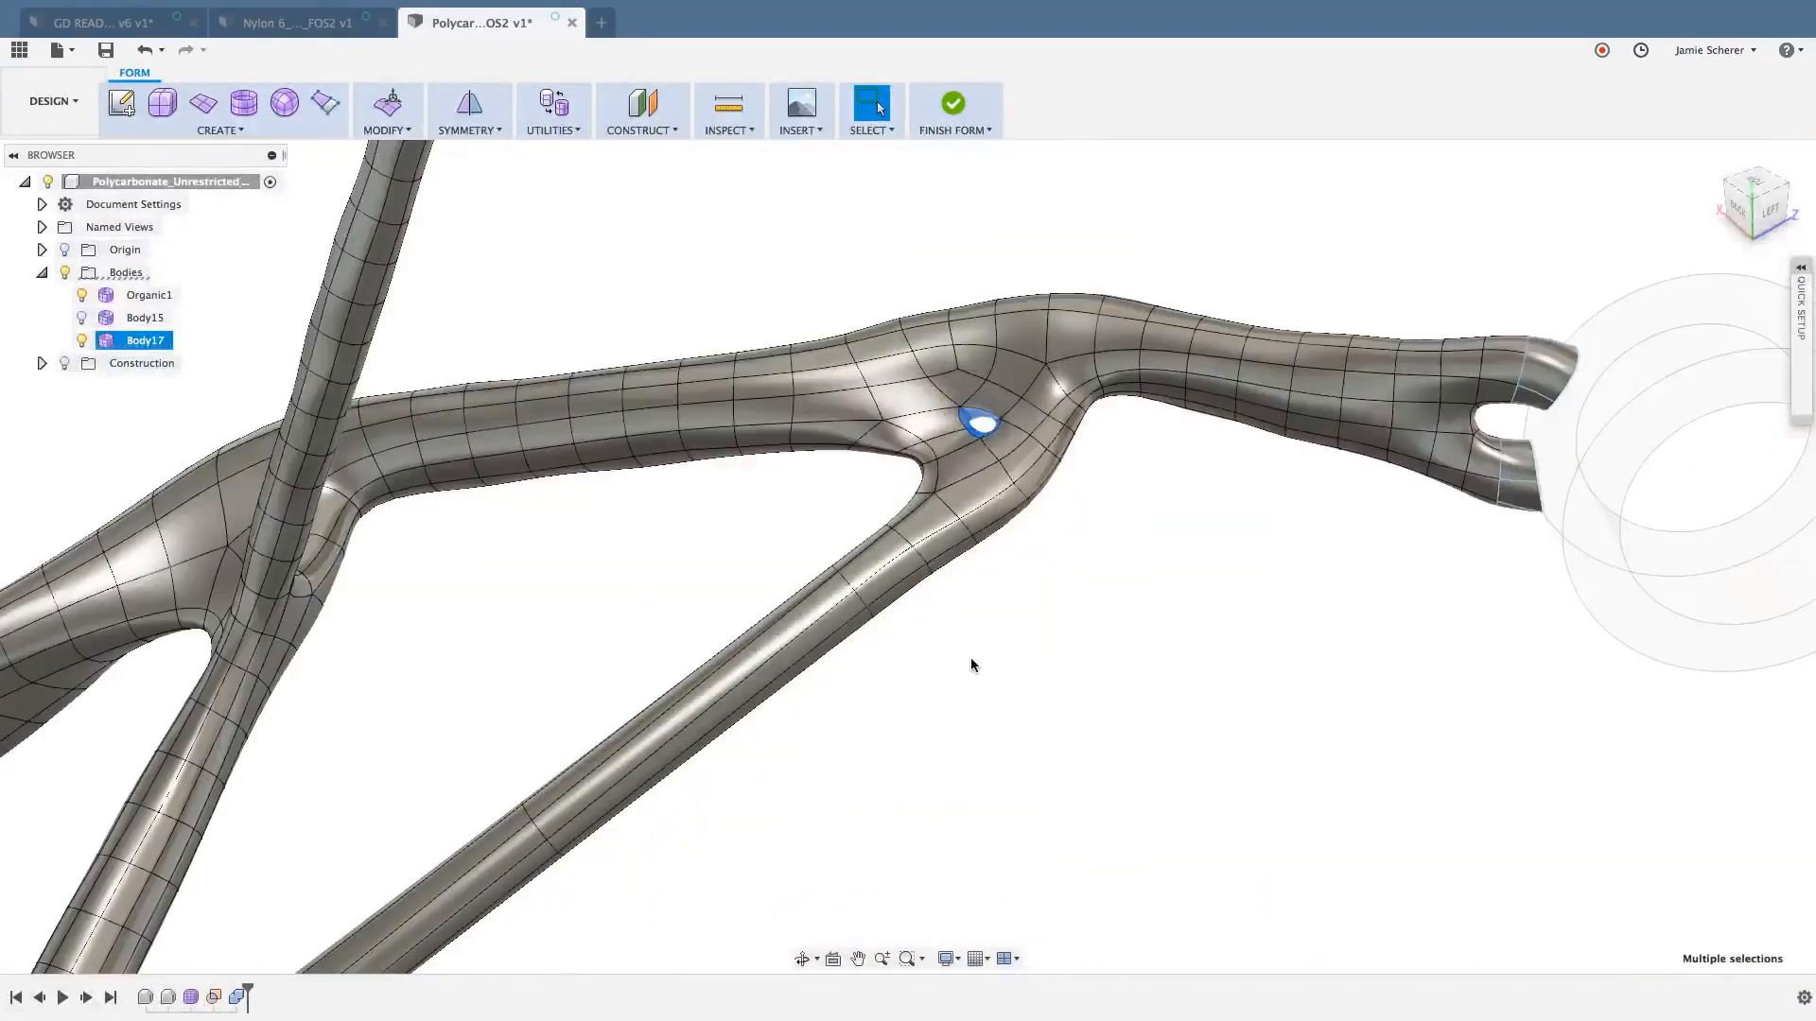
scroll(972, 624, "up", 3)
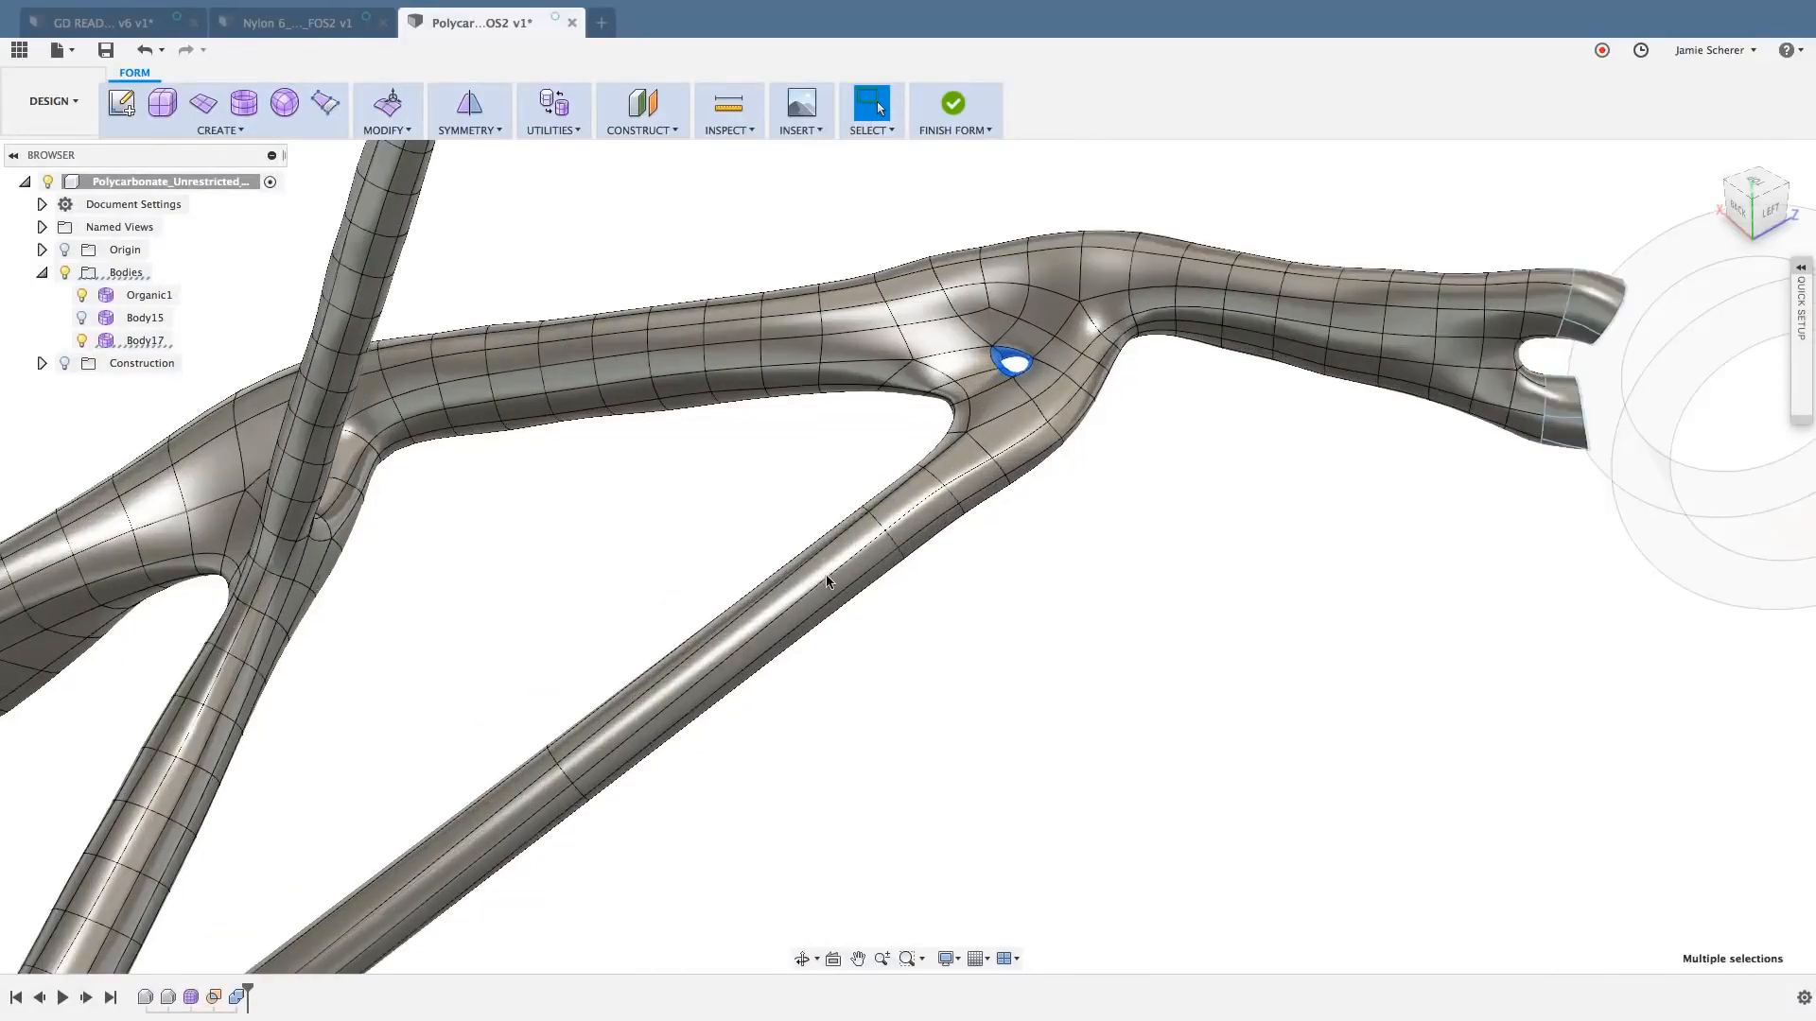
left_click(825, 579)
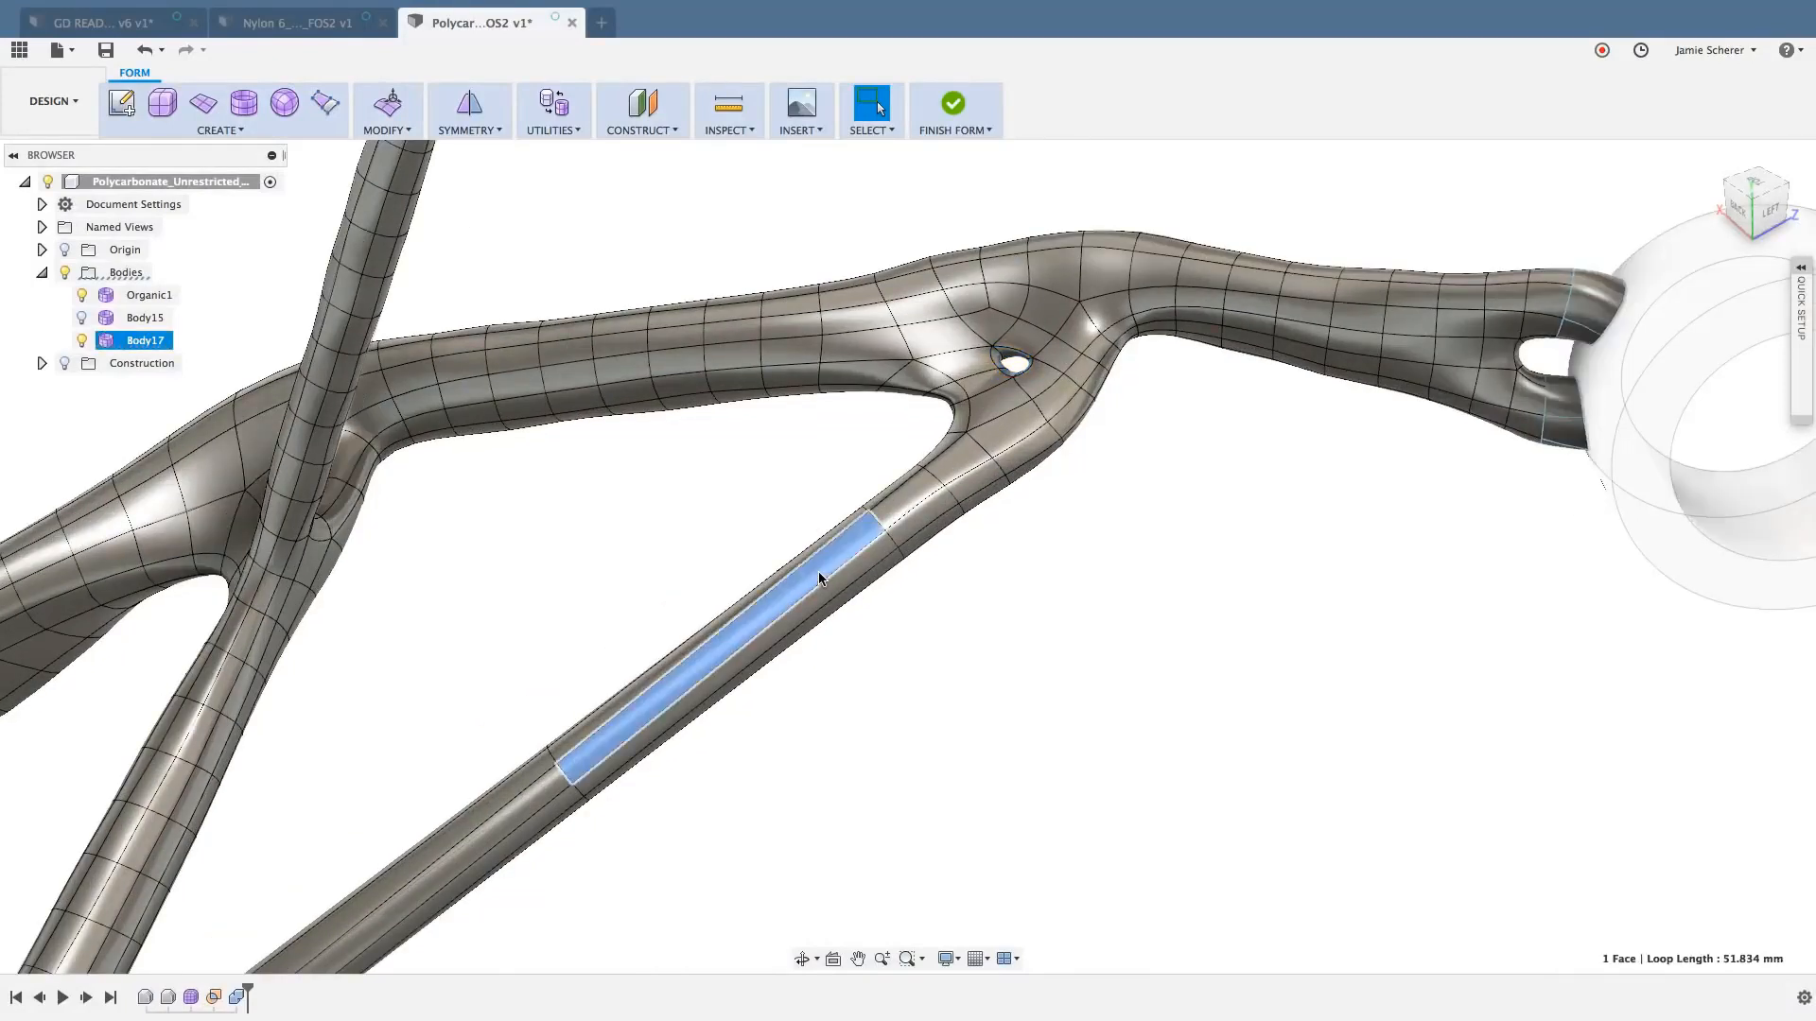
key("shift+Up")
key("shift+Up")
middle_click_drag(1071, 711, 1154, 628)
scroll(1154, 626, "down", 3)
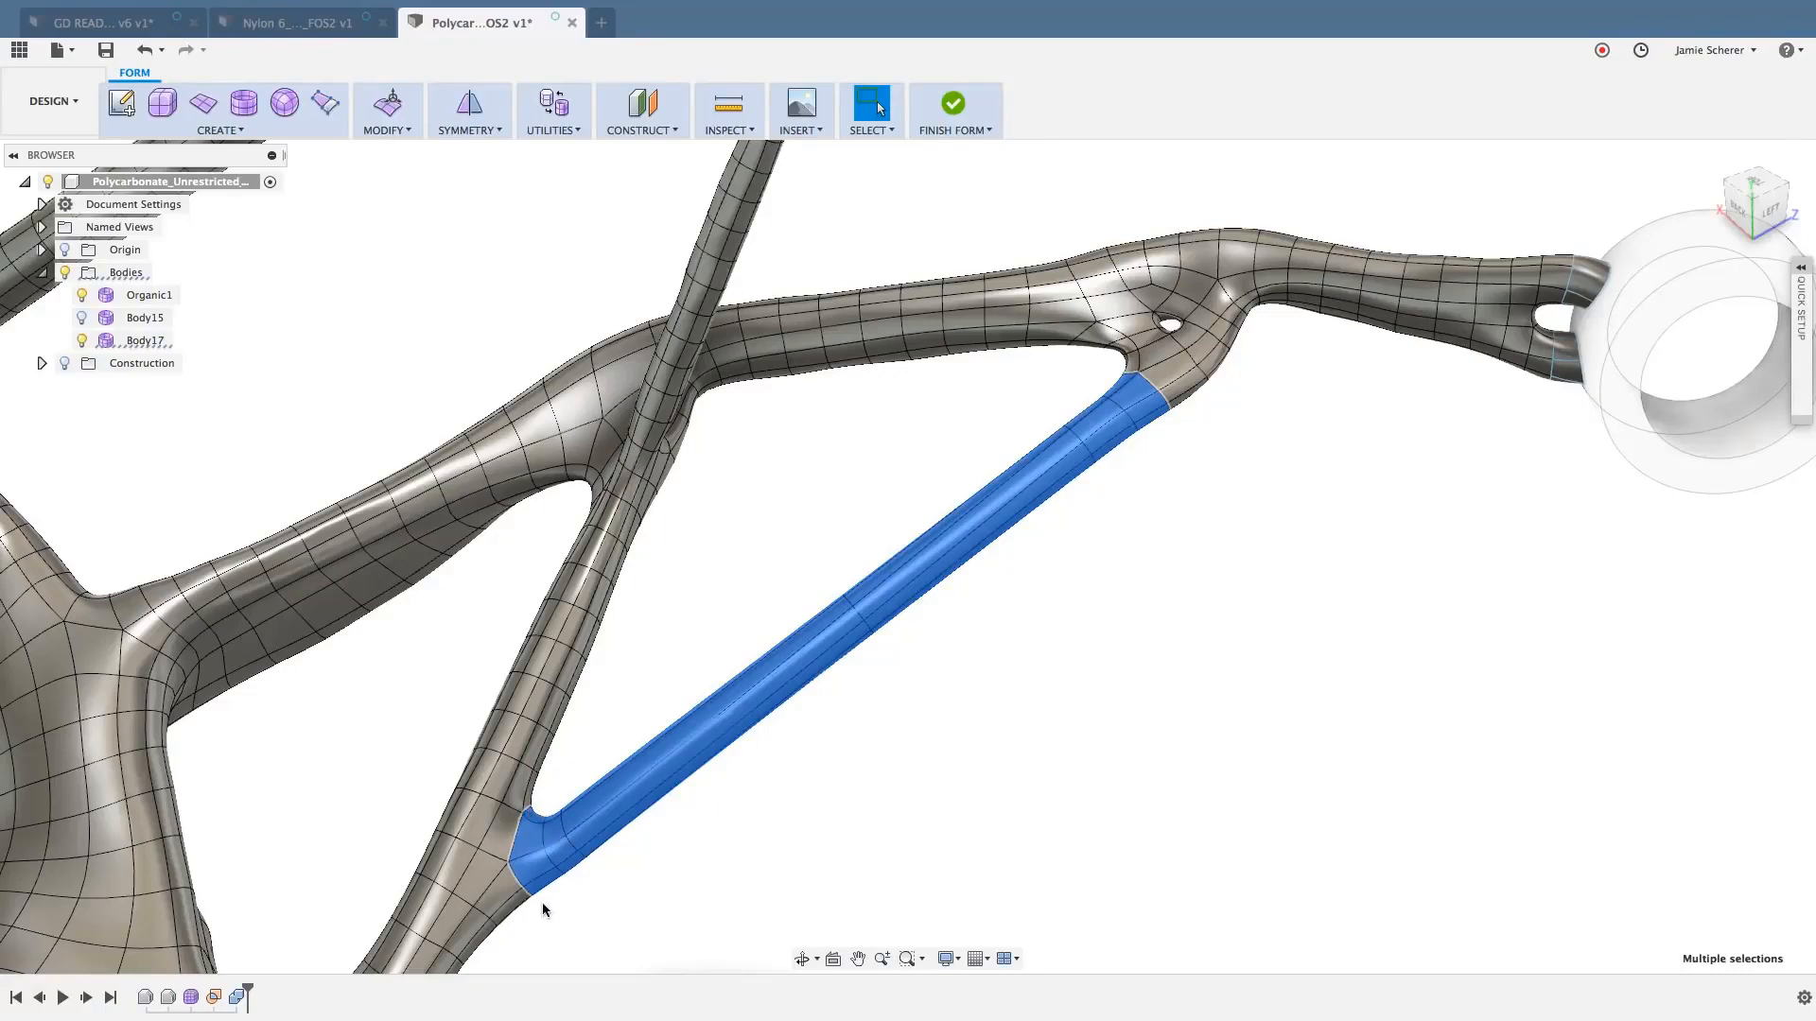
left_click(1171, 499)
- Select the lengthwise face loop running along the diagonal strut through the joint, and clear the selection
middle_click_drag(1167, 503, 1110, 605)
scroll(1159, 419, "up", 2)
scroll(1130, 468, "up", 3)
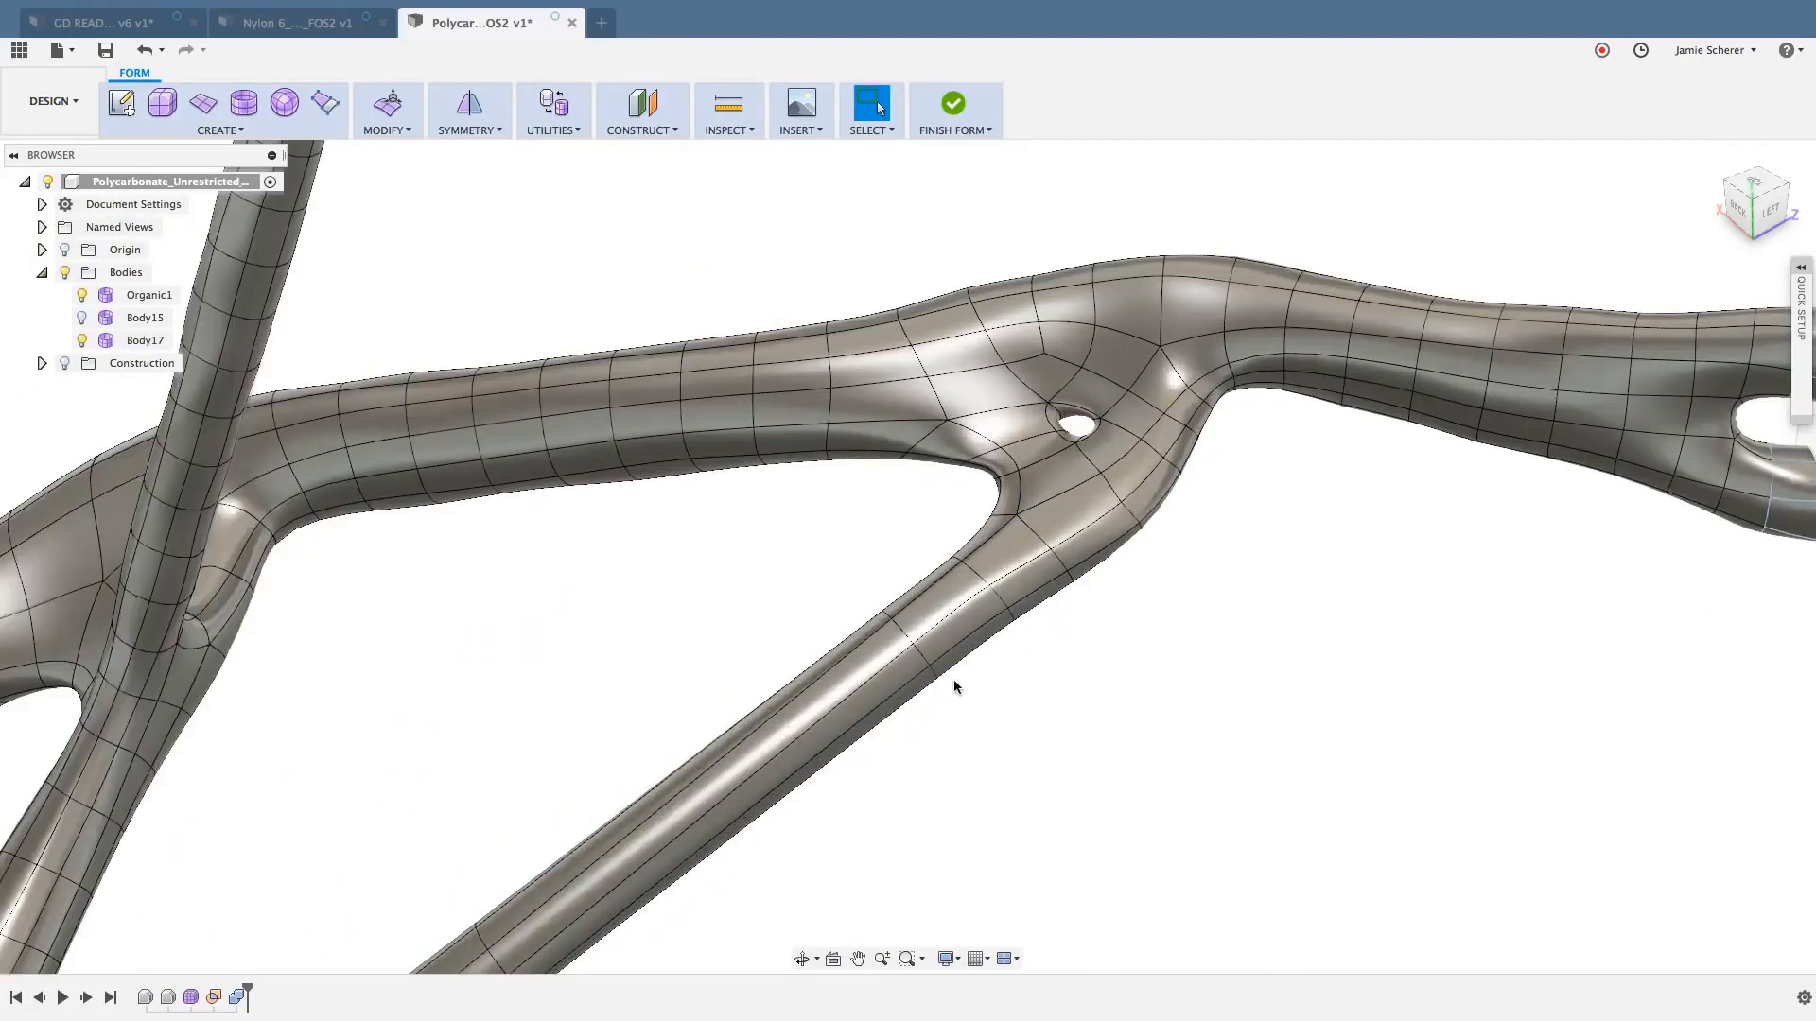
left_click(954, 596)
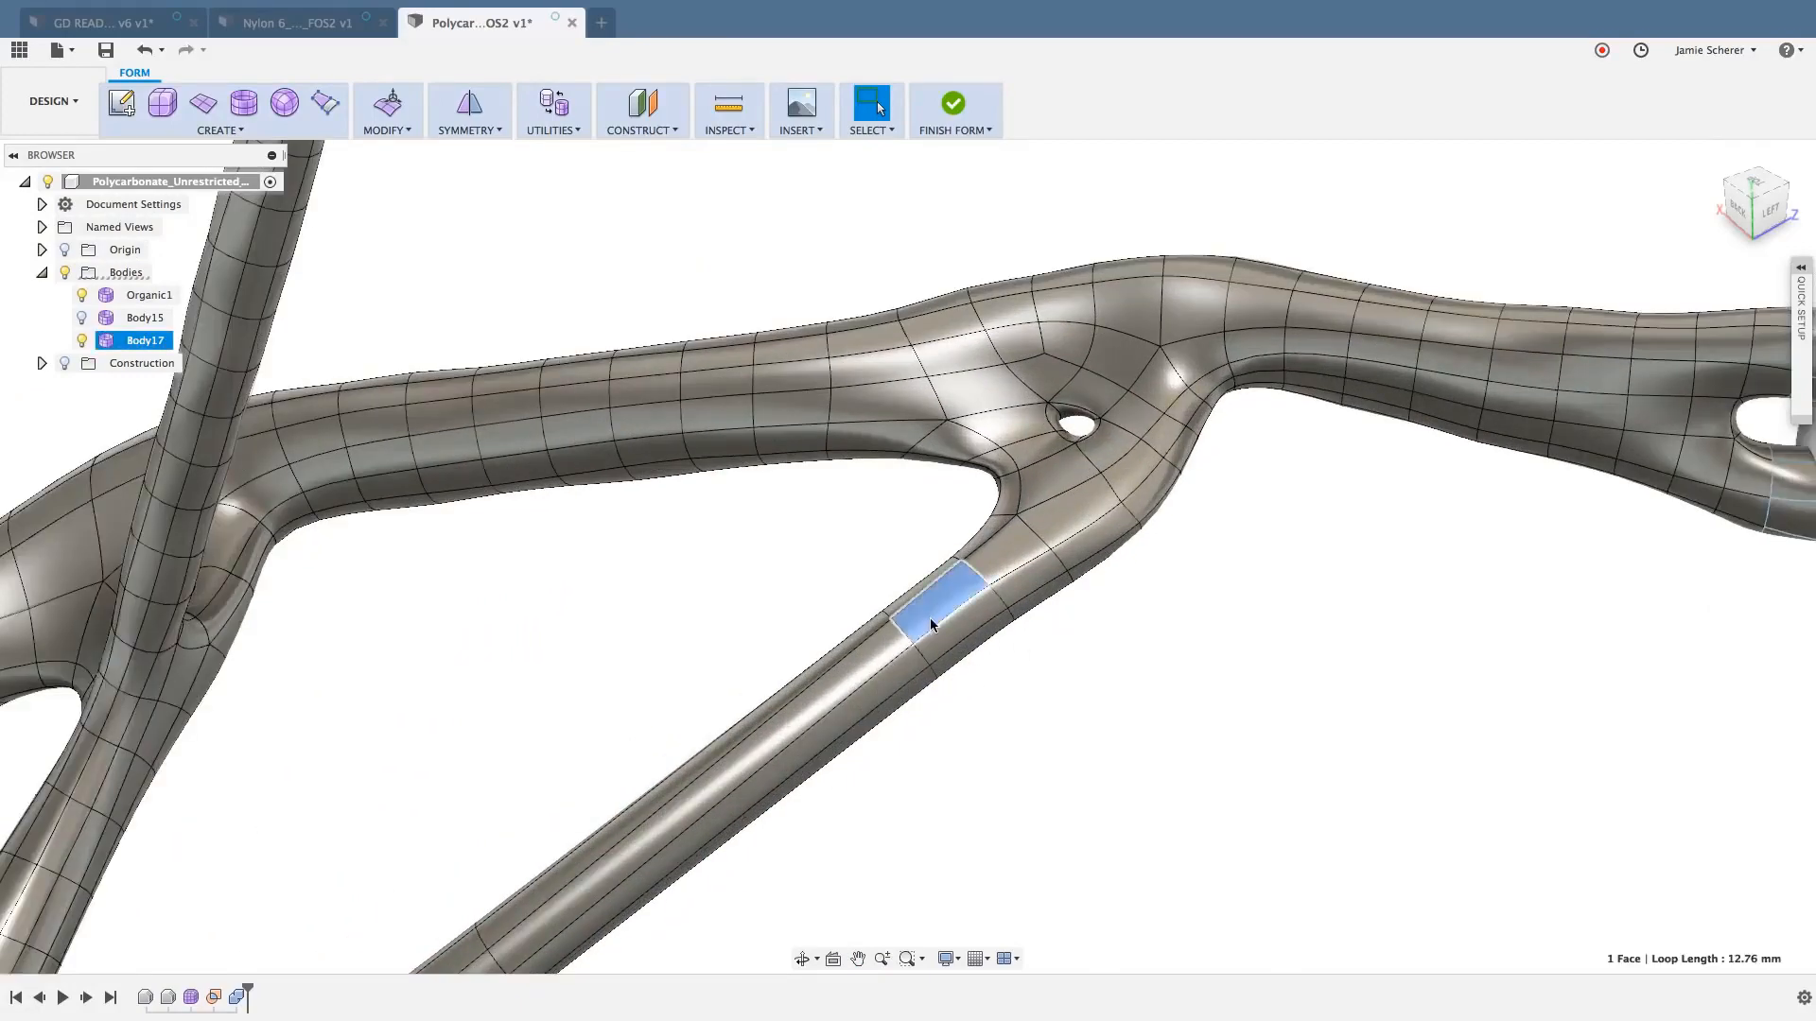
double_click(881, 643)
scroll(886, 645, "down", 3)
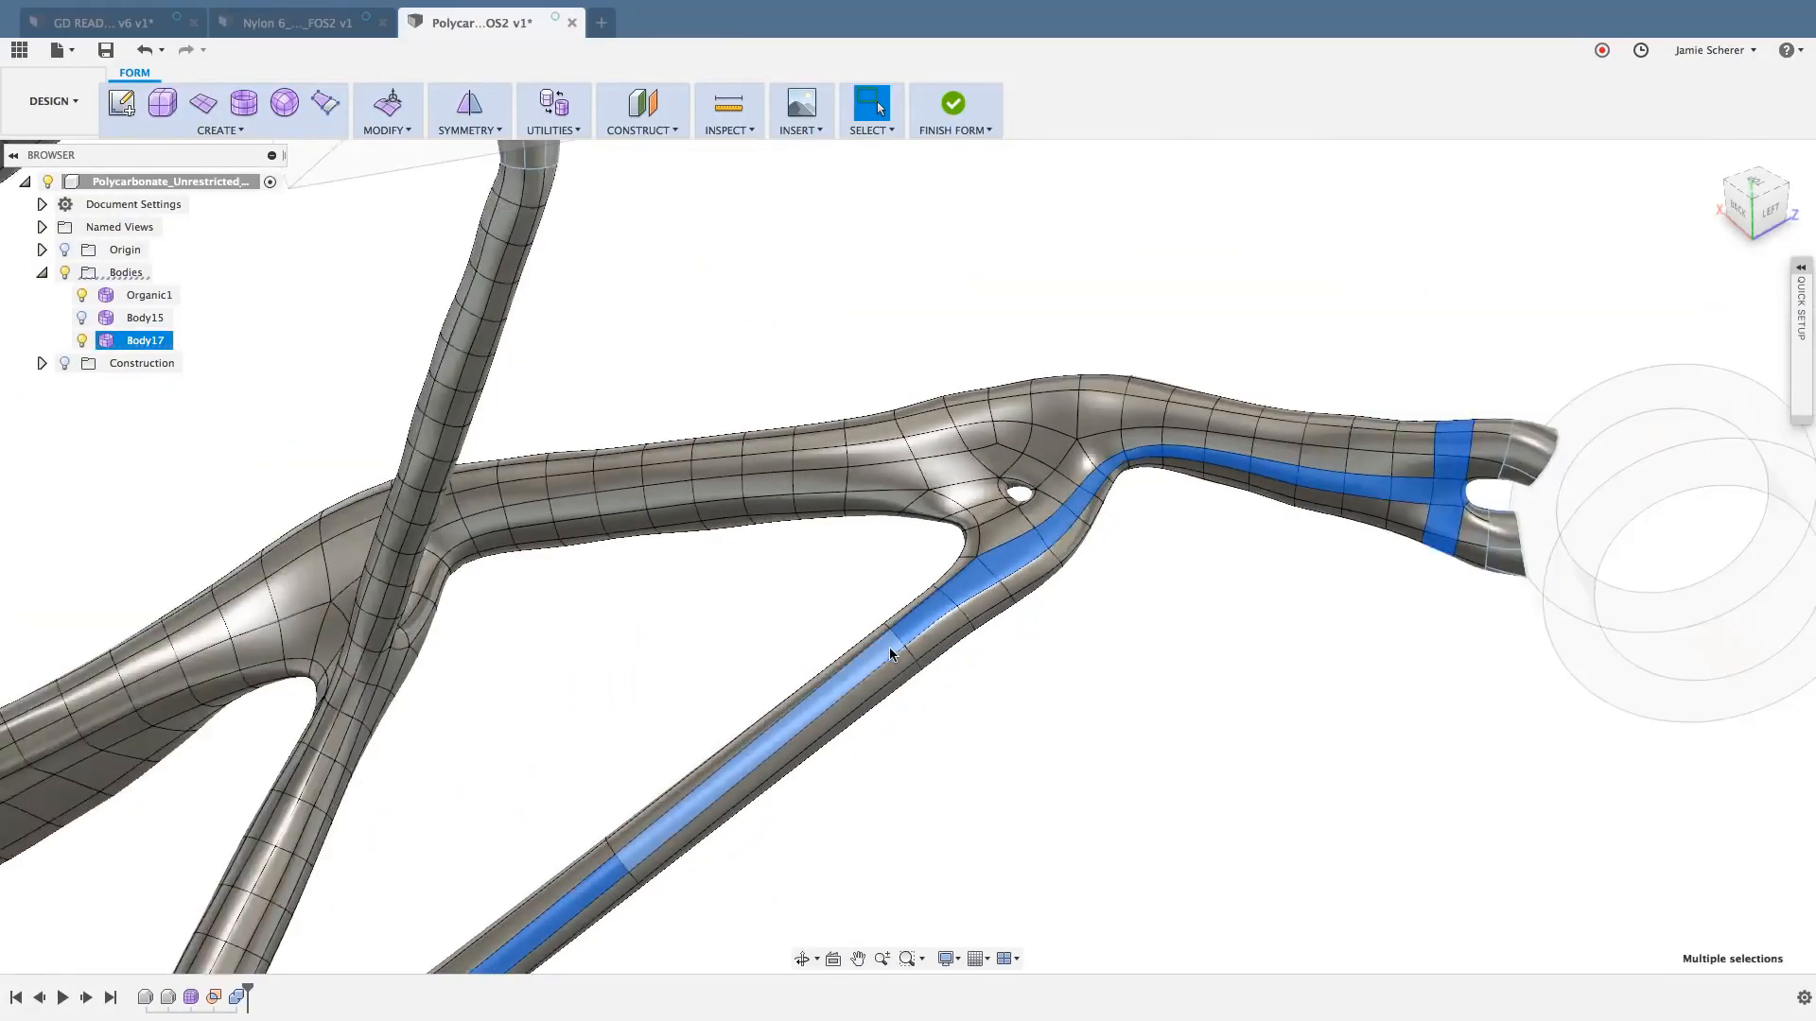
scroll(889, 646, "down", 3)
middle_click_drag(885, 641, 965, 370)
scroll(943, 457, "up", 3)
left_click(946, 459)
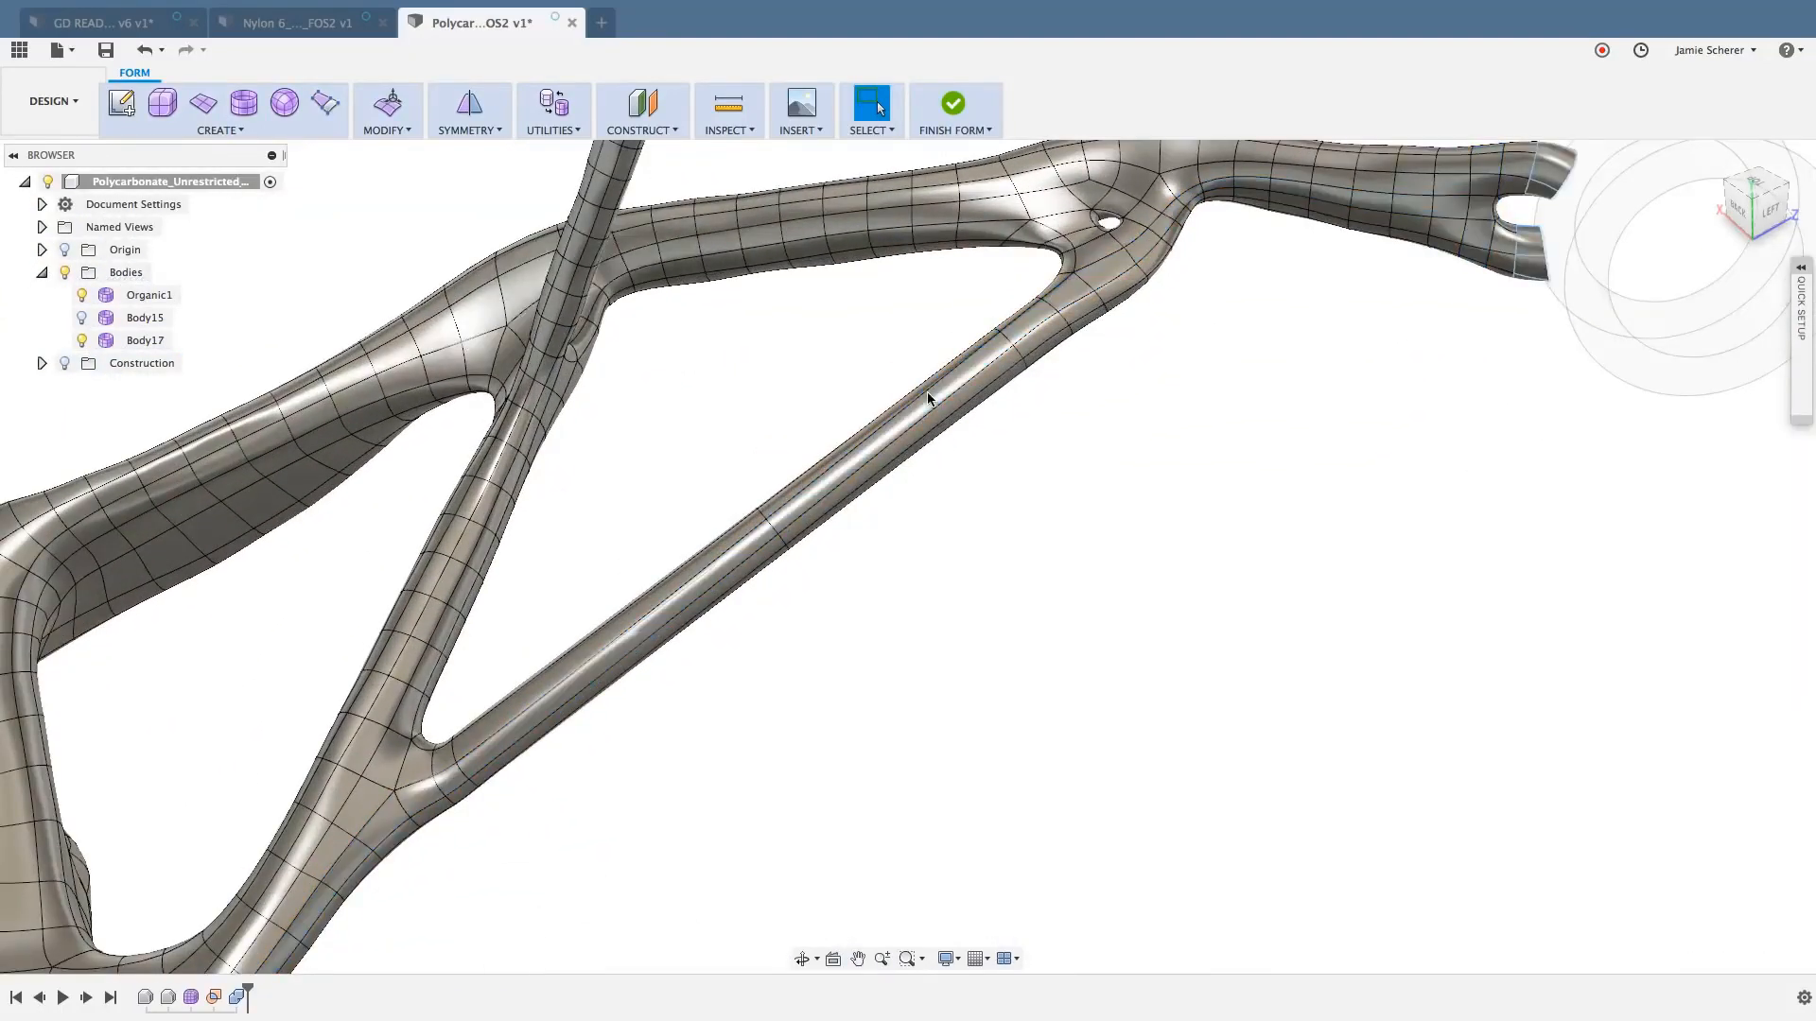
- Select the whole diagonal strut from one of its long faces, and clear the selection
left_click(926, 401)
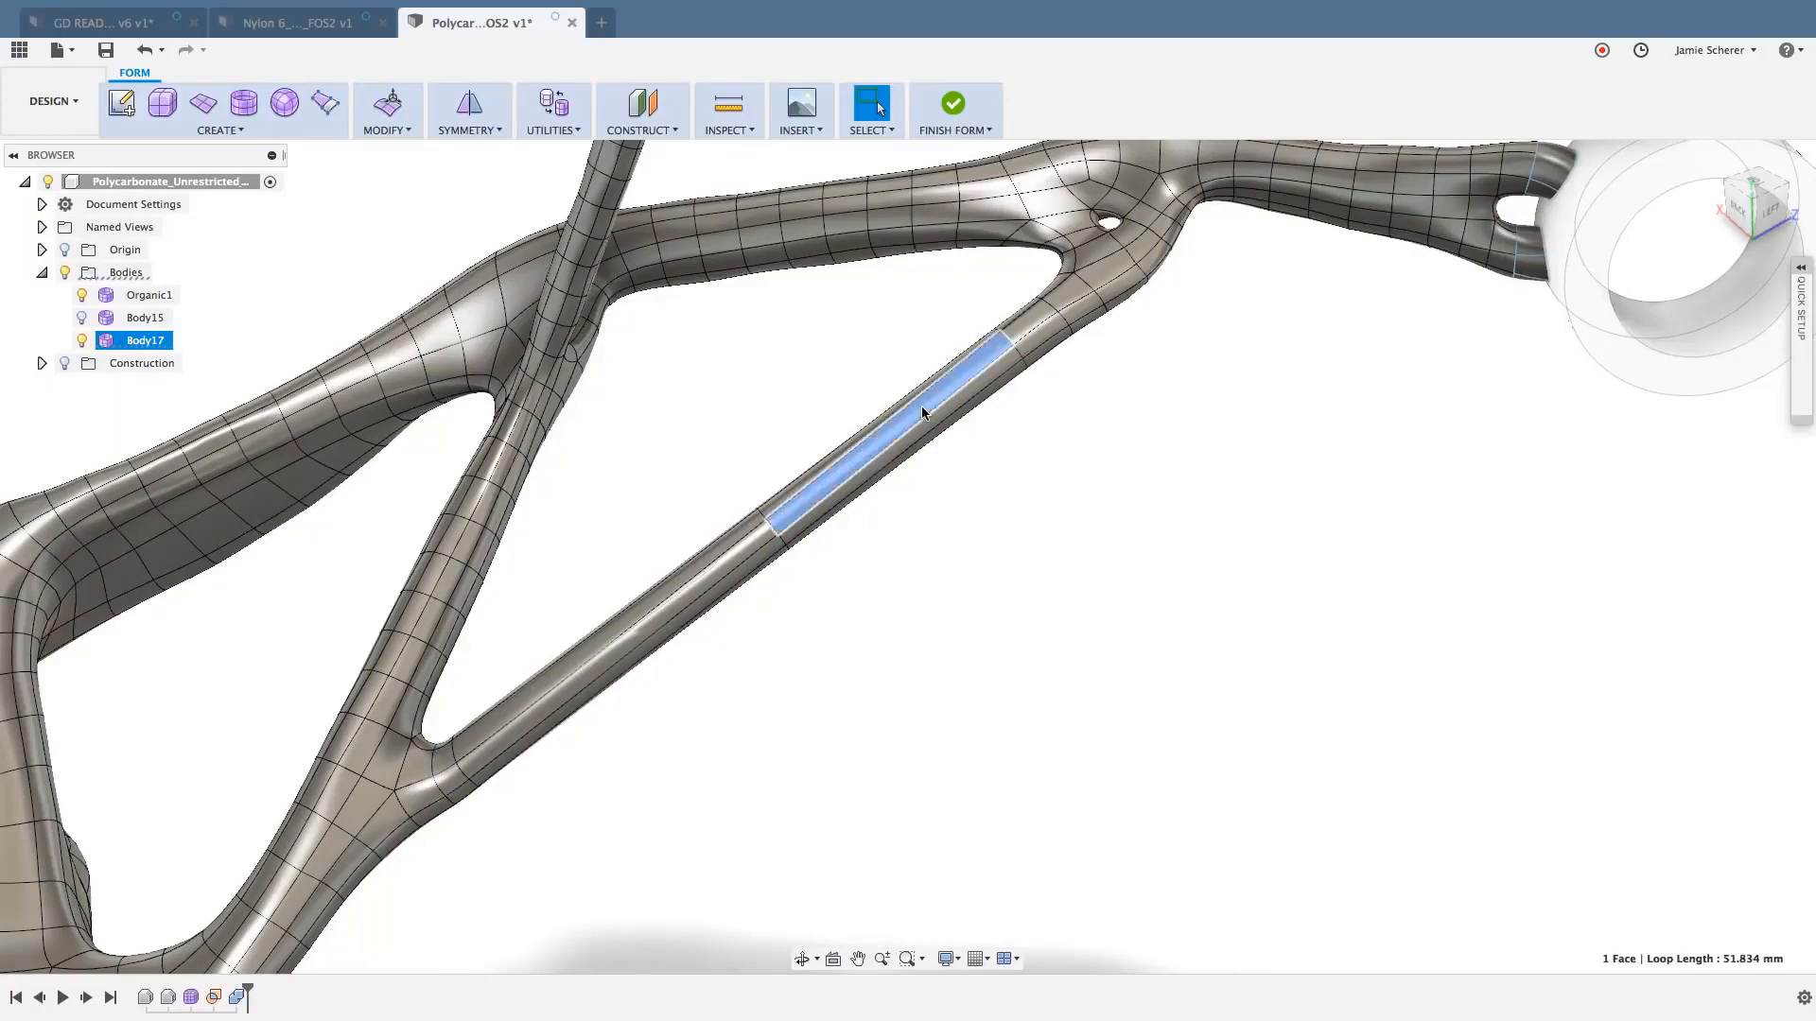
double_click(921, 406)
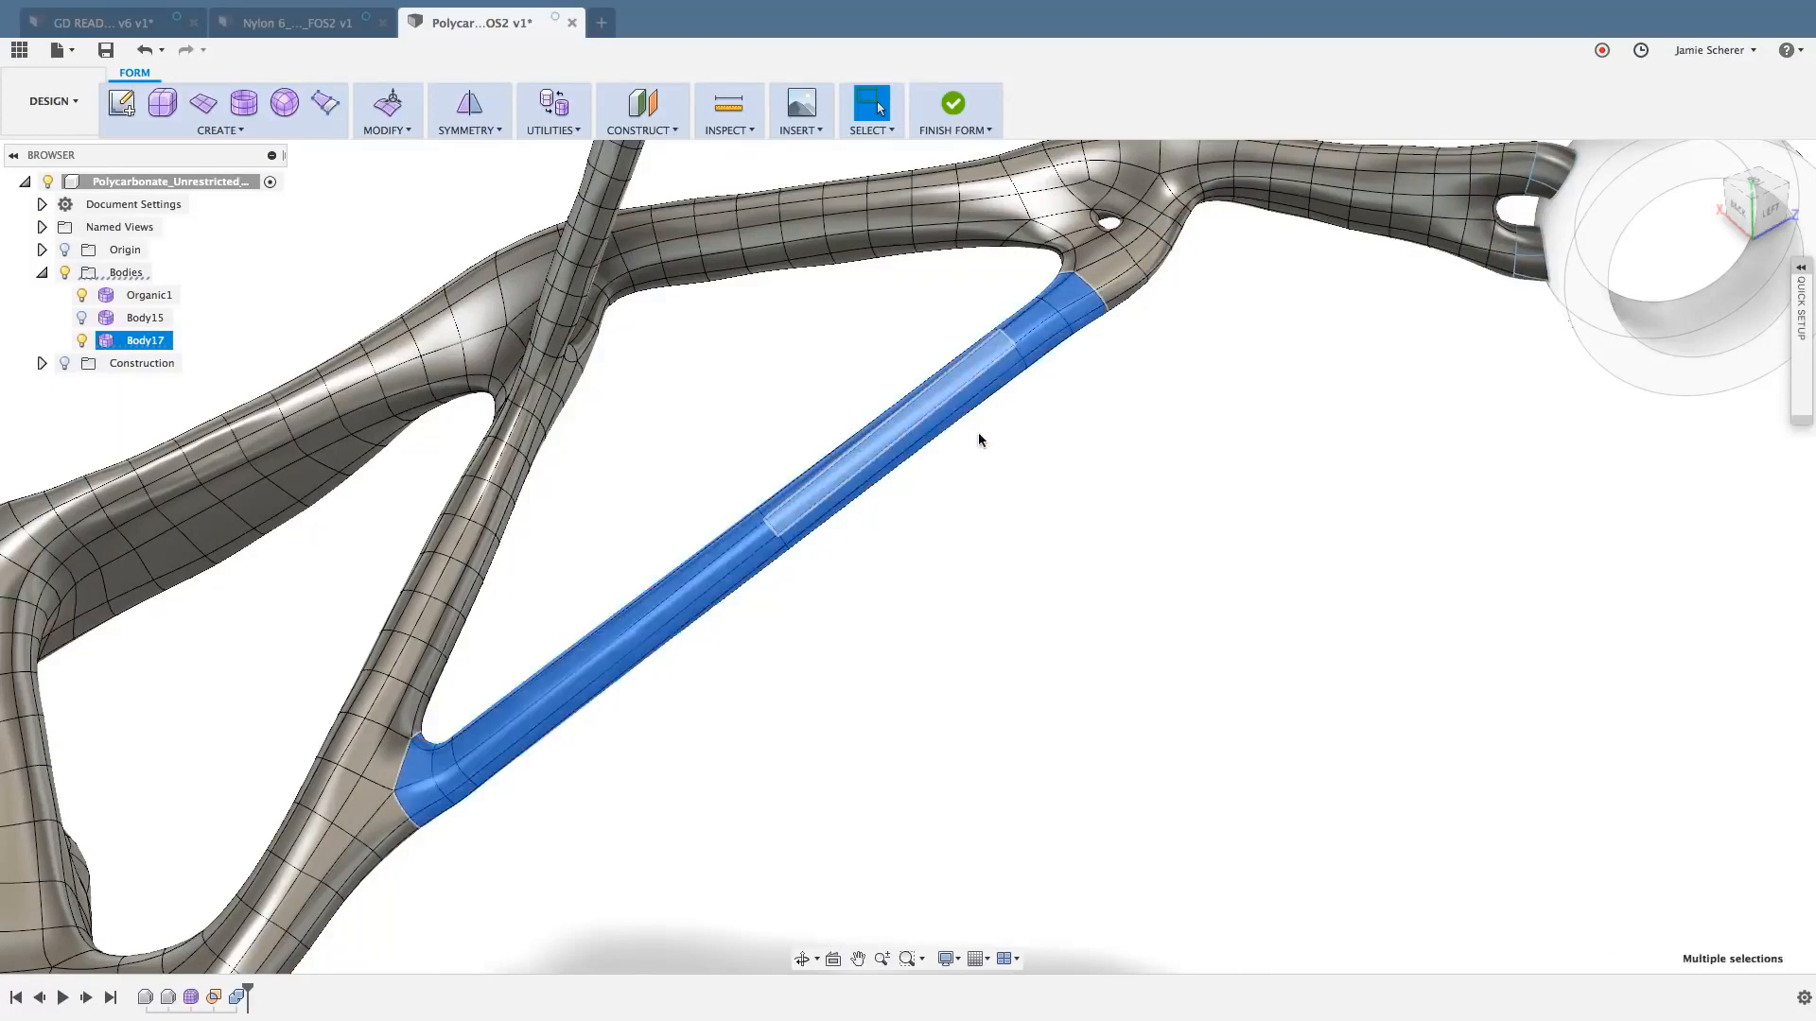
left_click(1112, 497)
- Select the ring of inner faces lining the small hole in the joint
middle_click_drag(1132, 401, 1118, 488)
scroll(1093, 428, "up", 5)
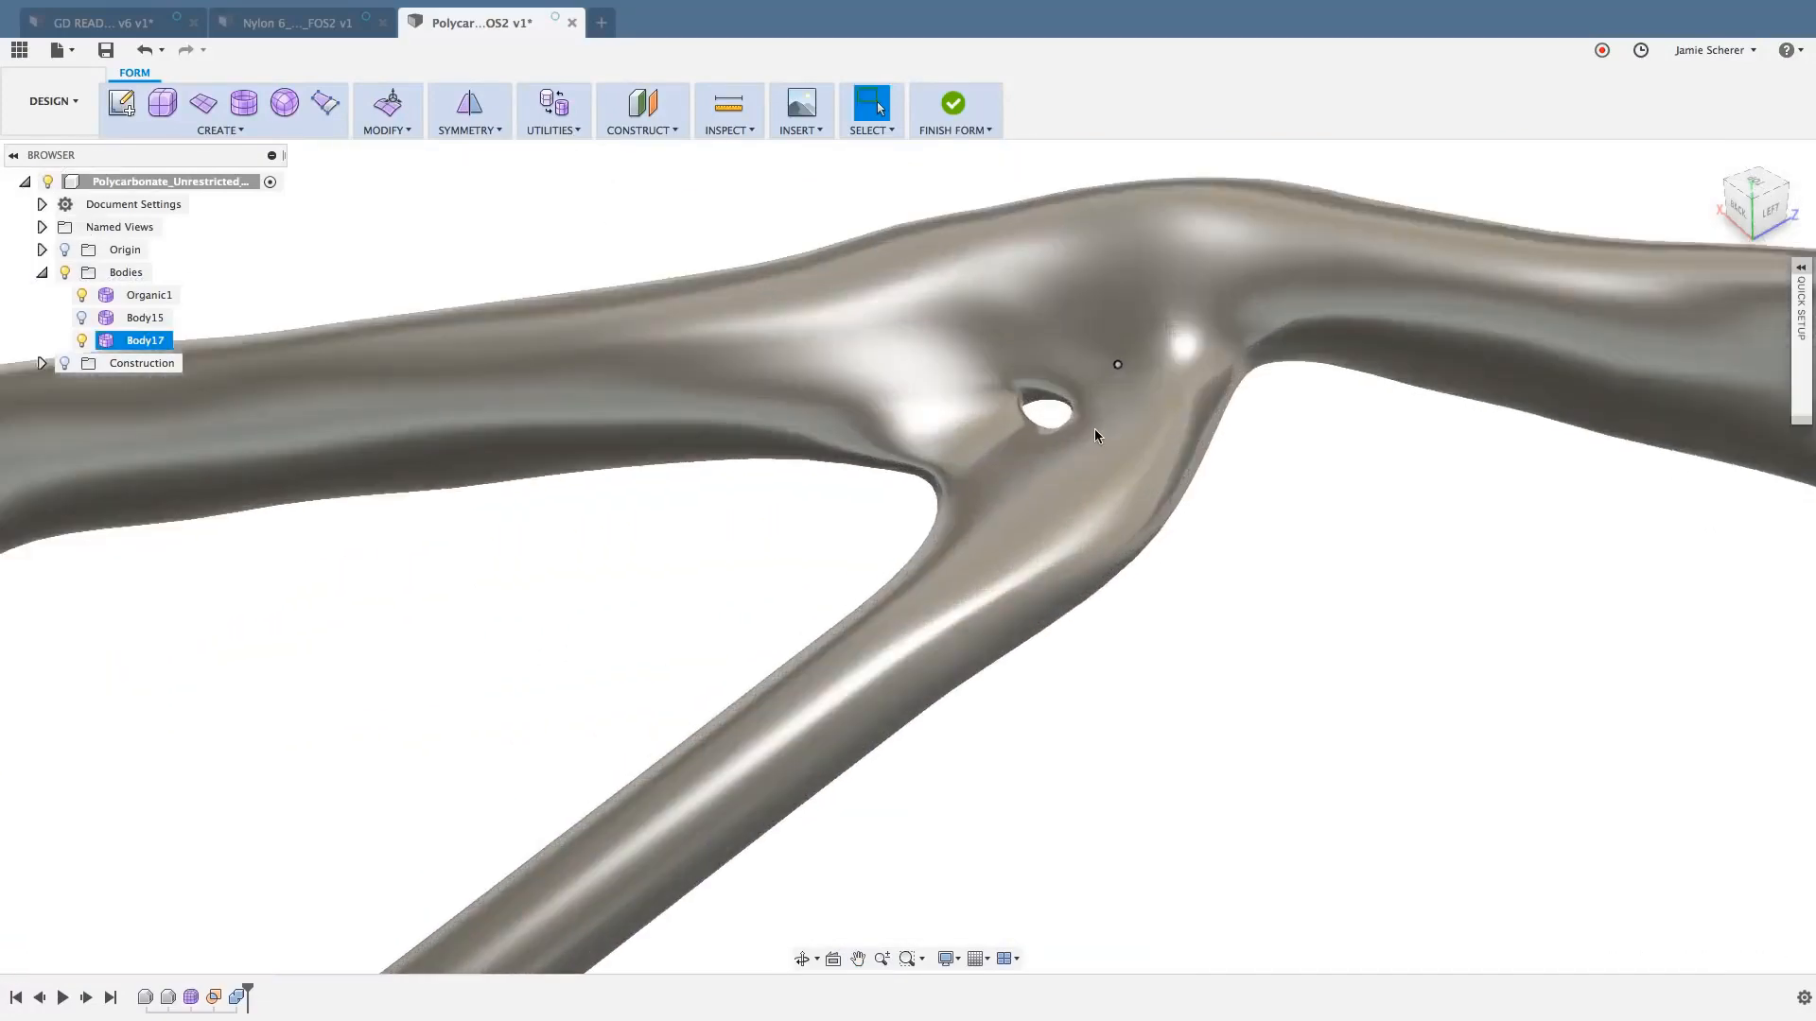
scroll(1064, 413, "up", 4)
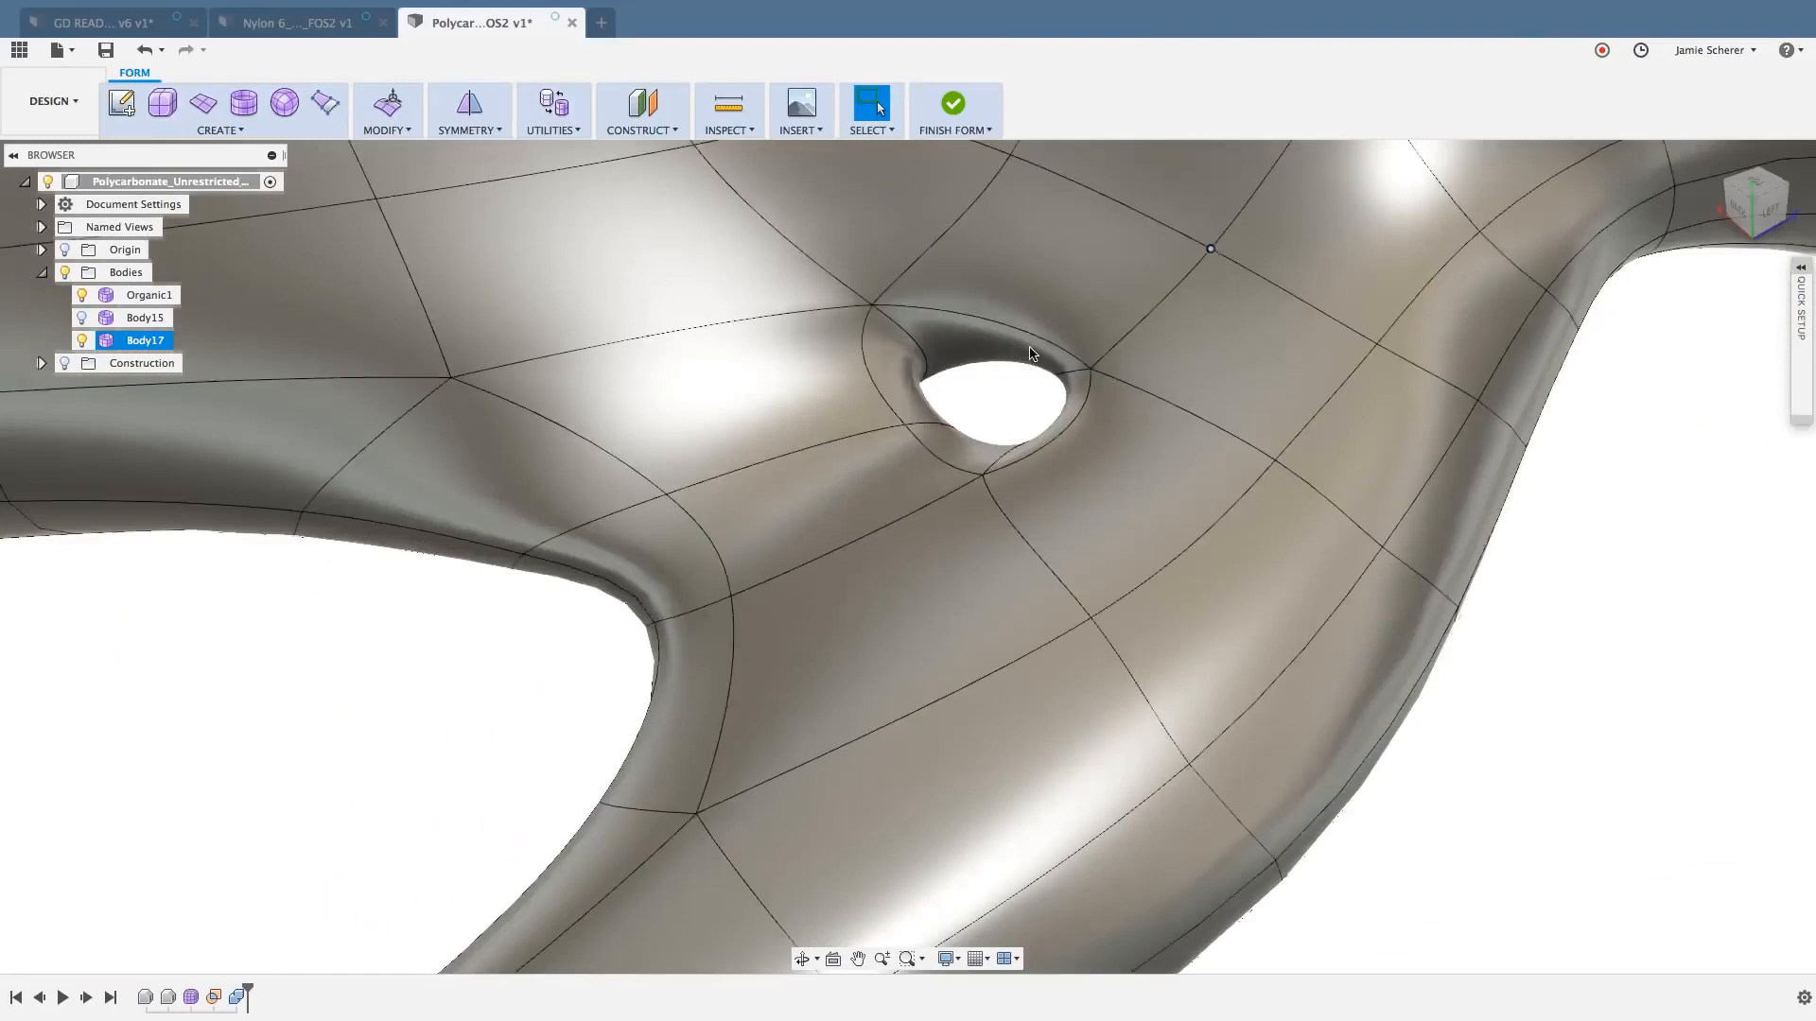
left_click(1031, 354)
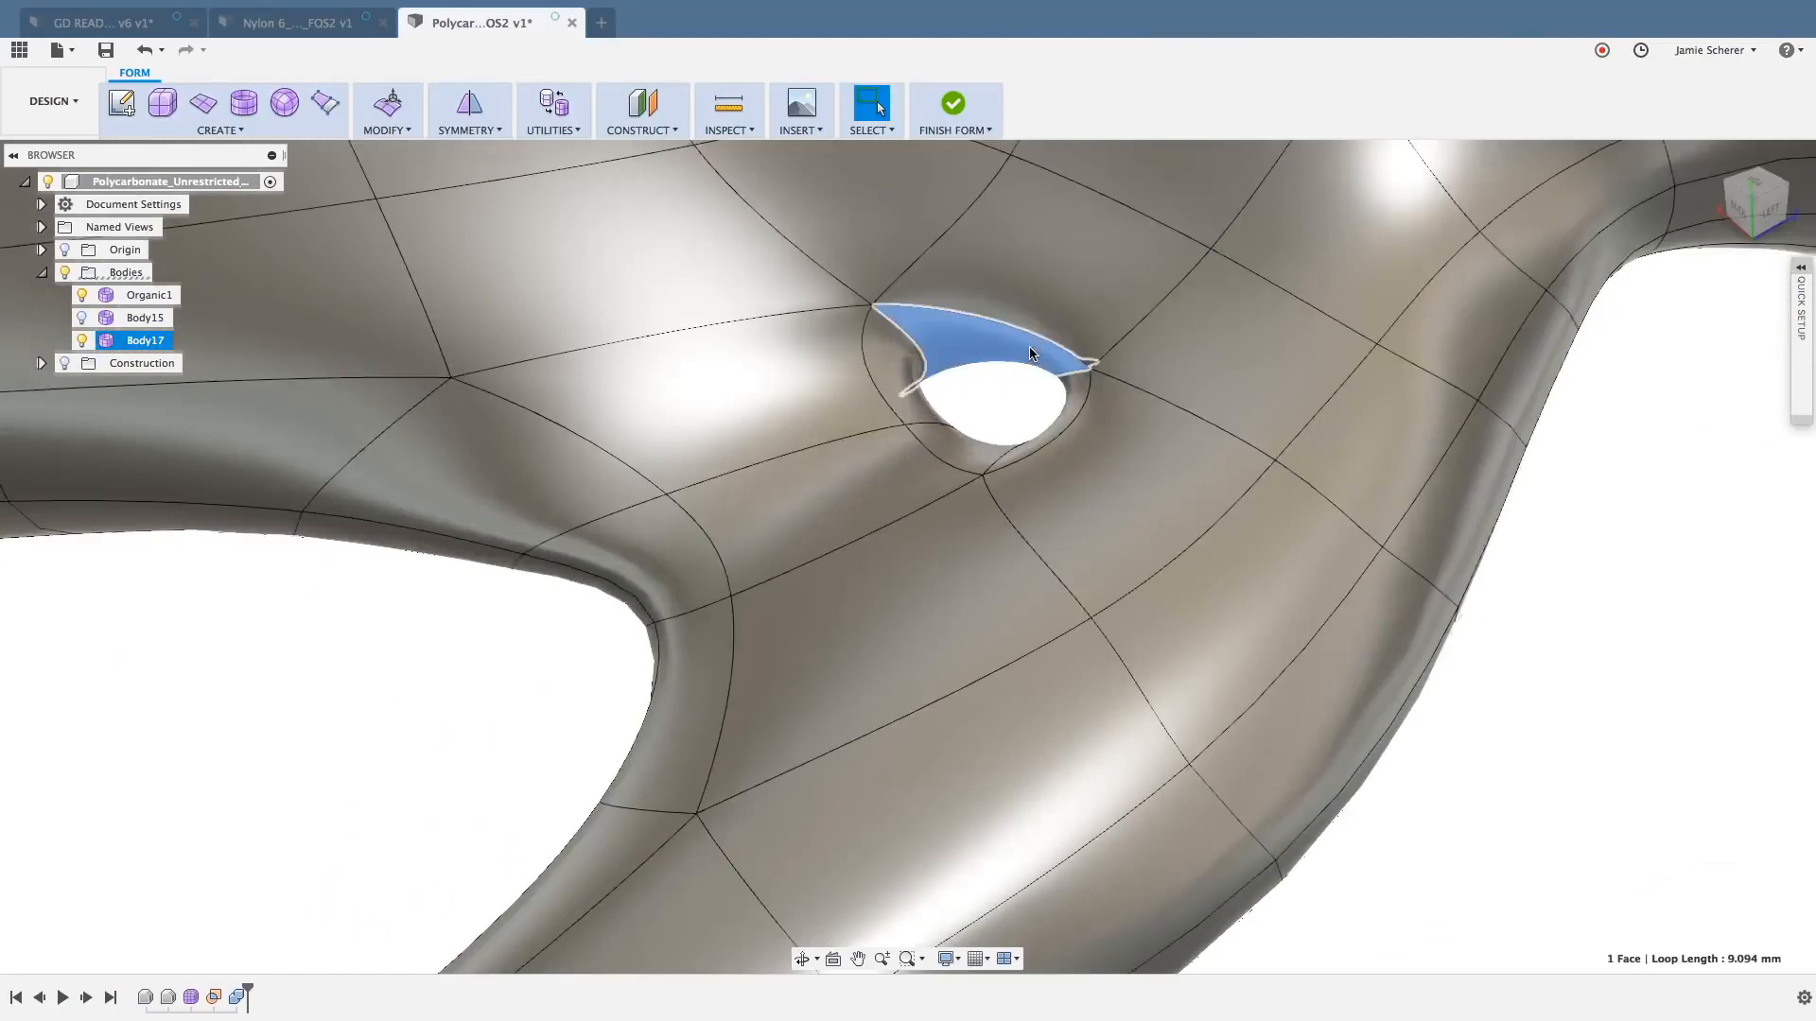
double_click(1031, 354)
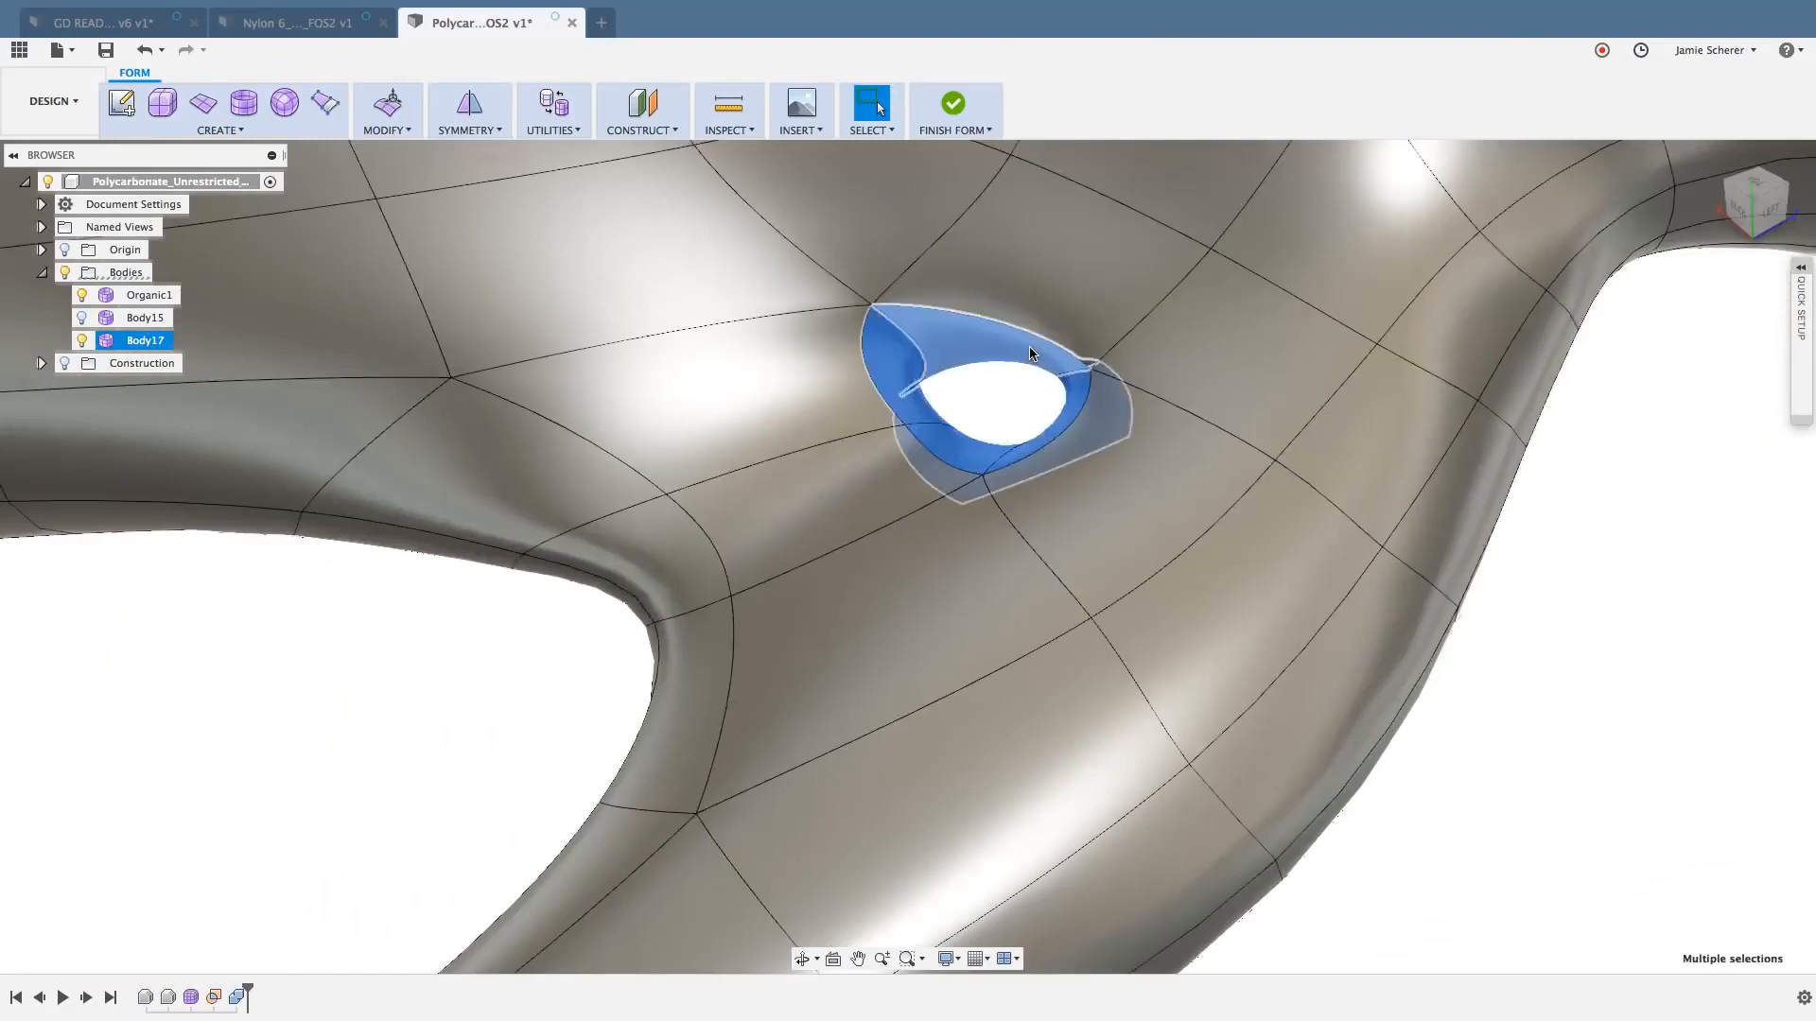
- In Edit Form, expand a single inner face of the small hole with Strut/Hole Selection, and leave without transforming the faces
left_click(388, 104)
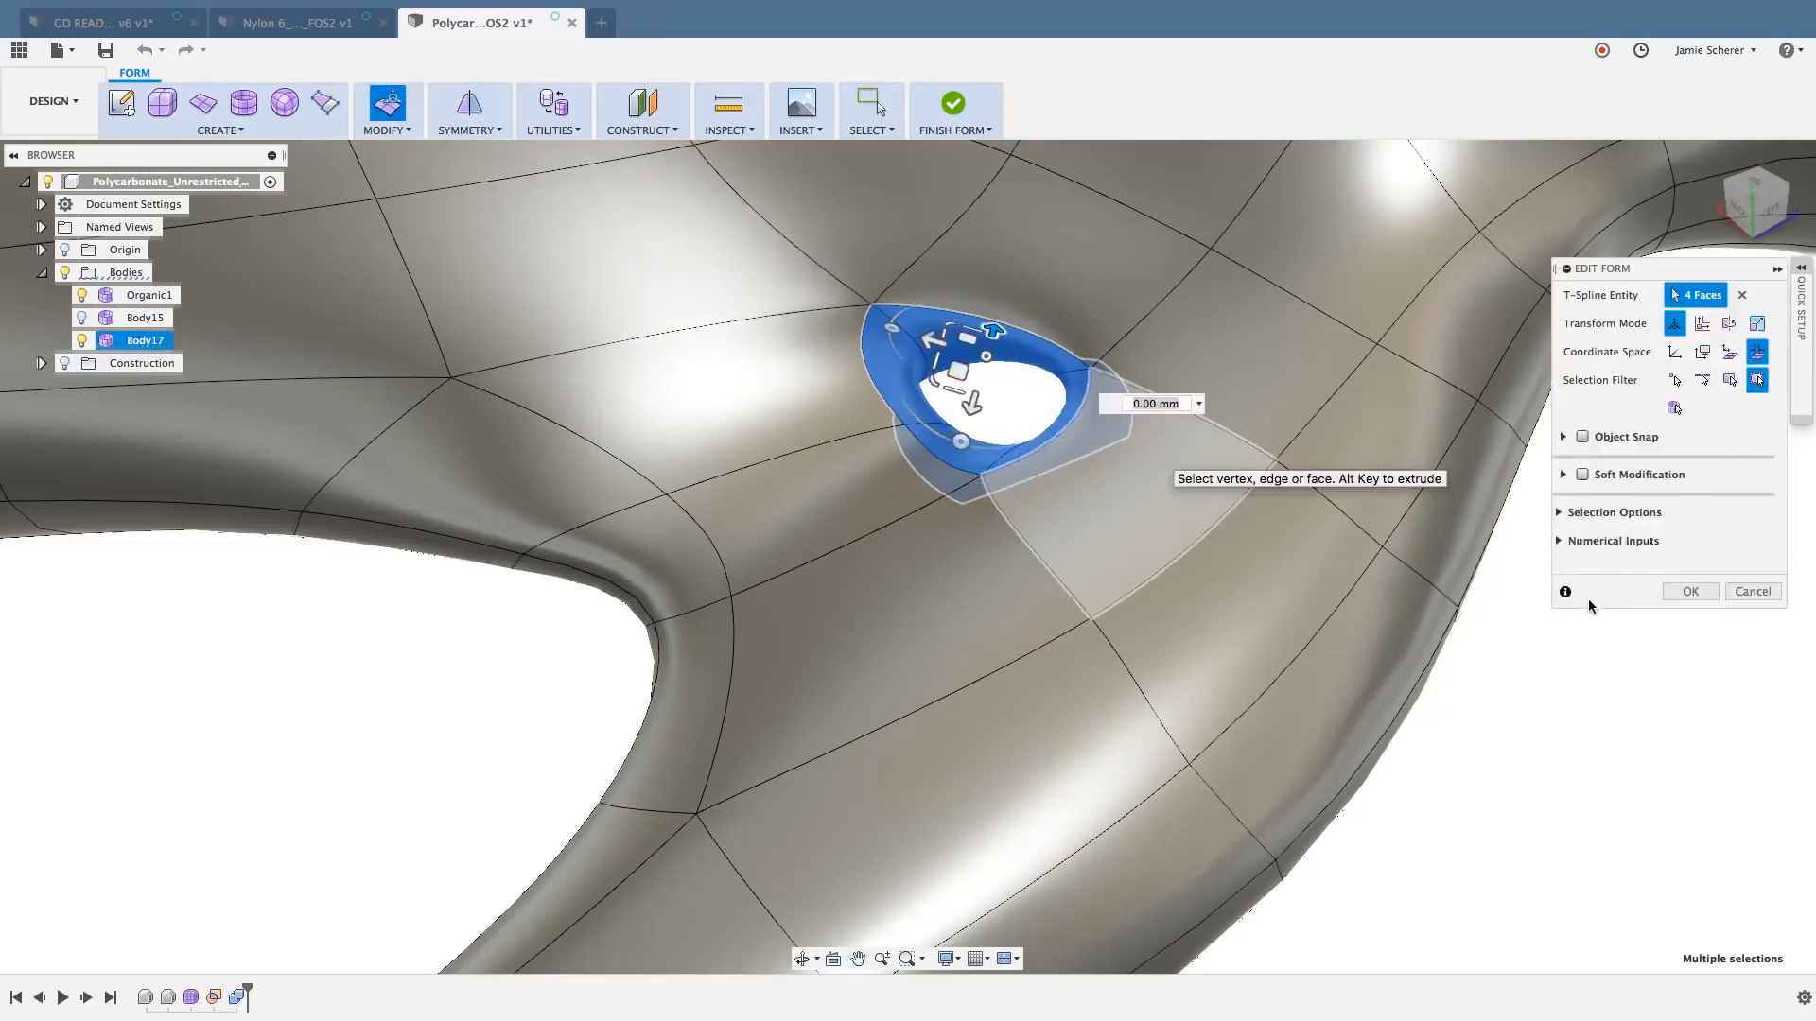
left_click(1560, 514)
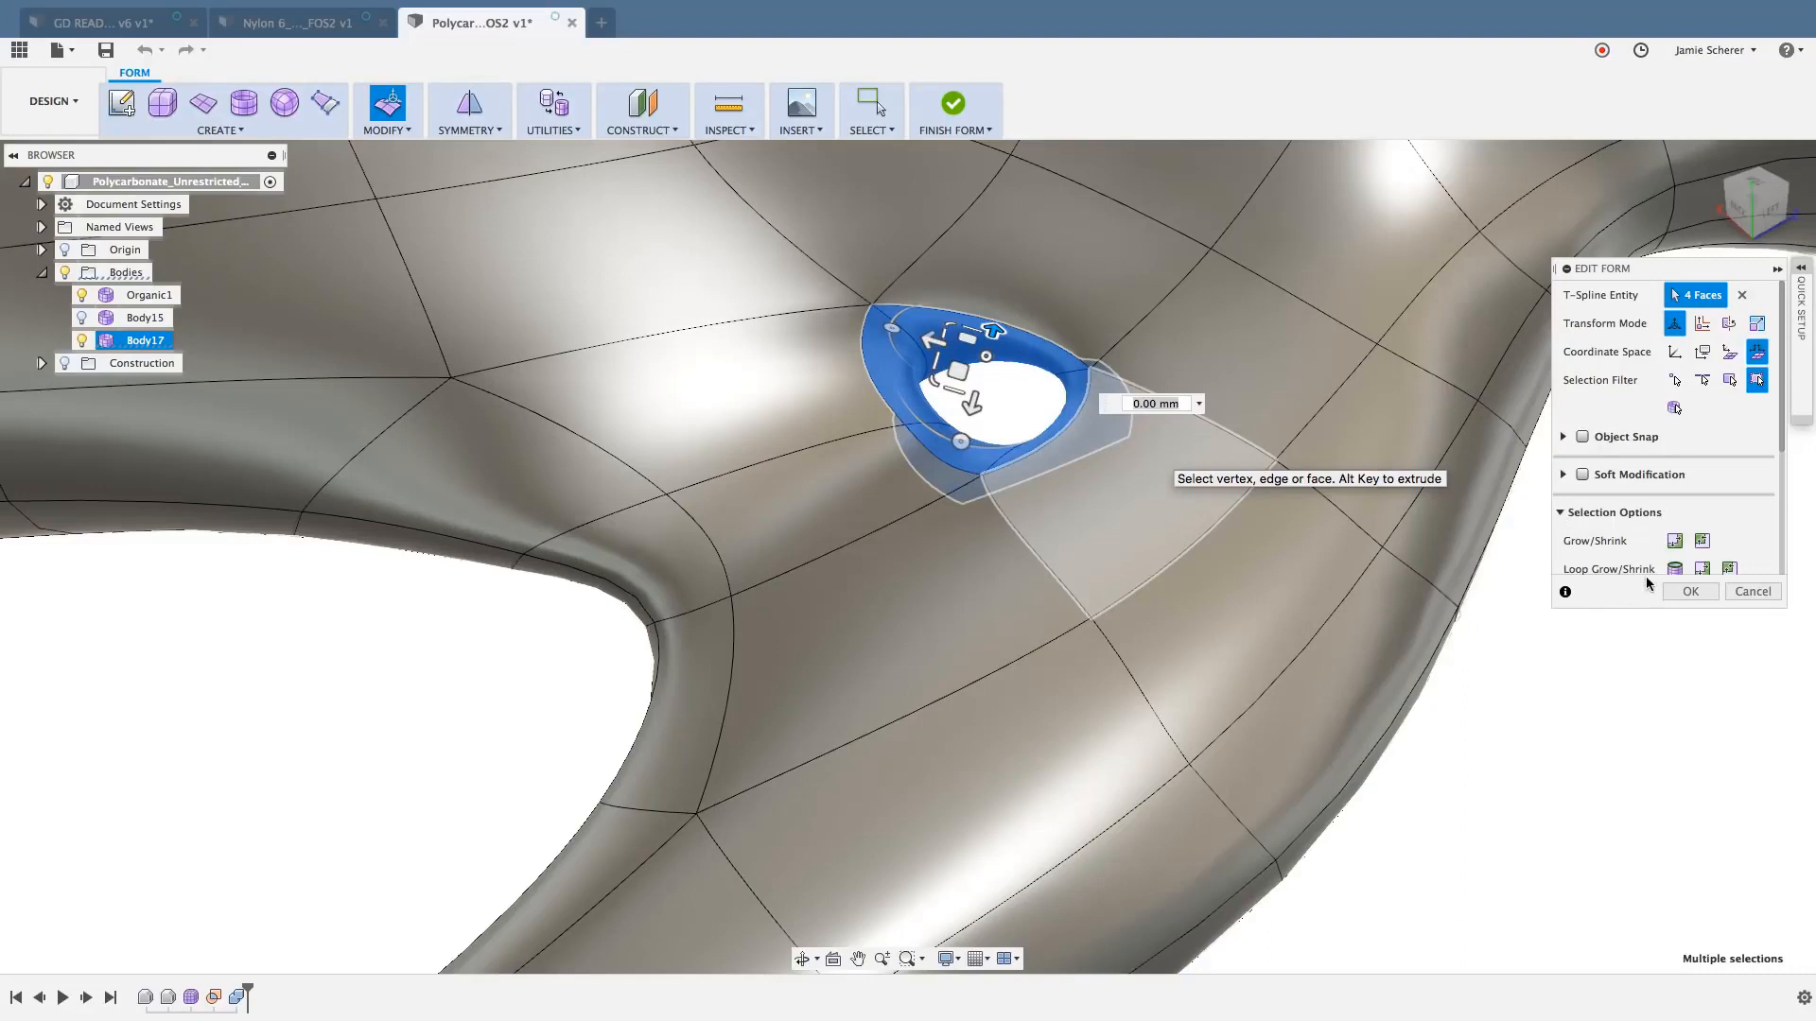
scroll(1645, 558, "down", 5)
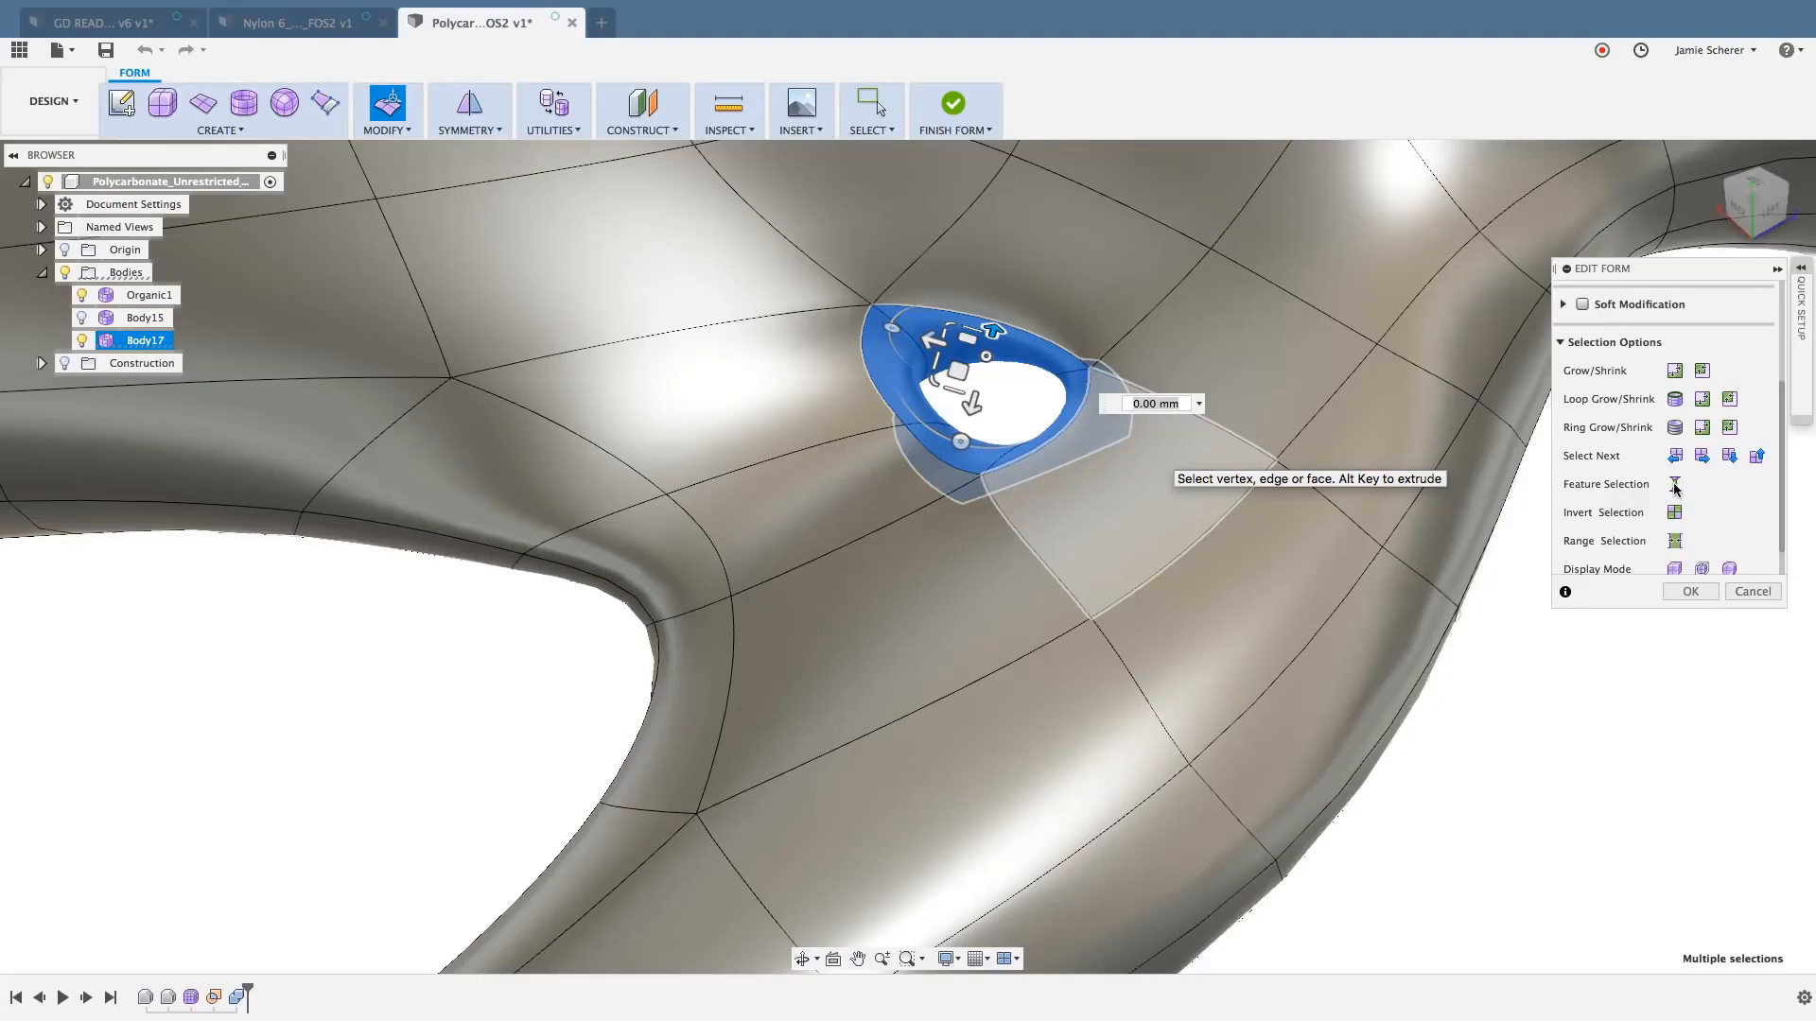
left_click(1465, 764)
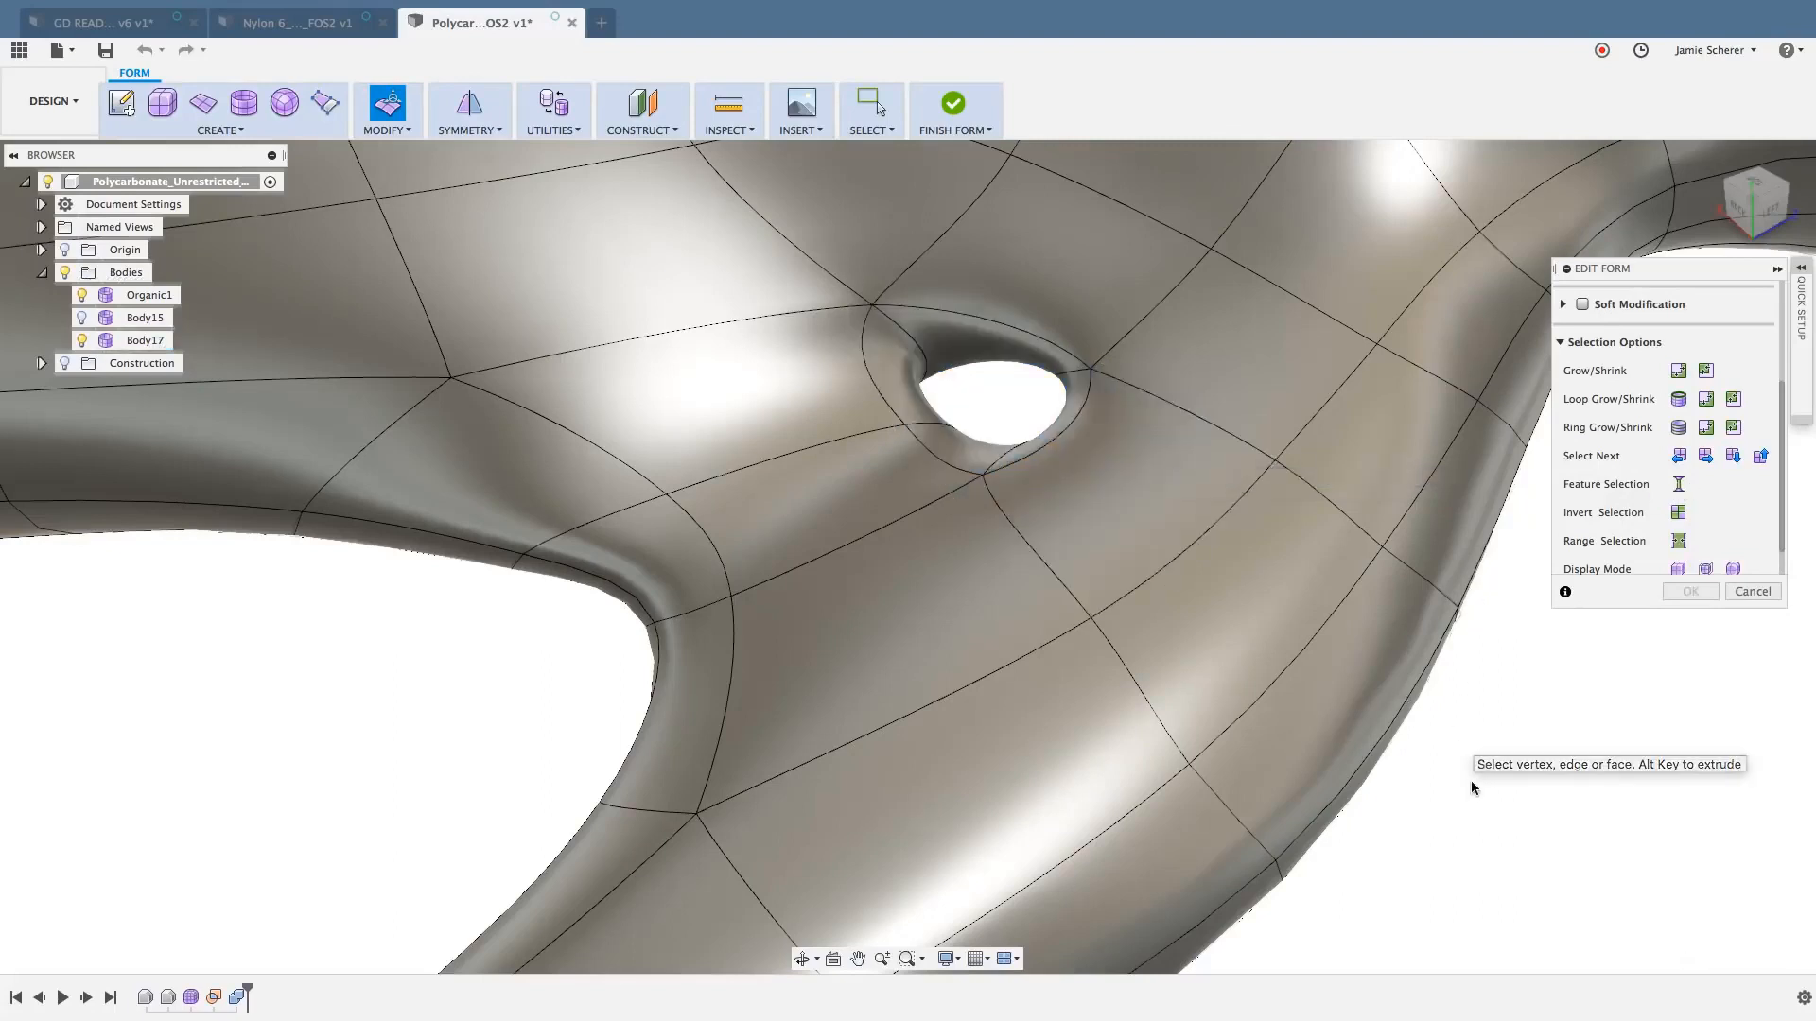
left_click(990, 350)
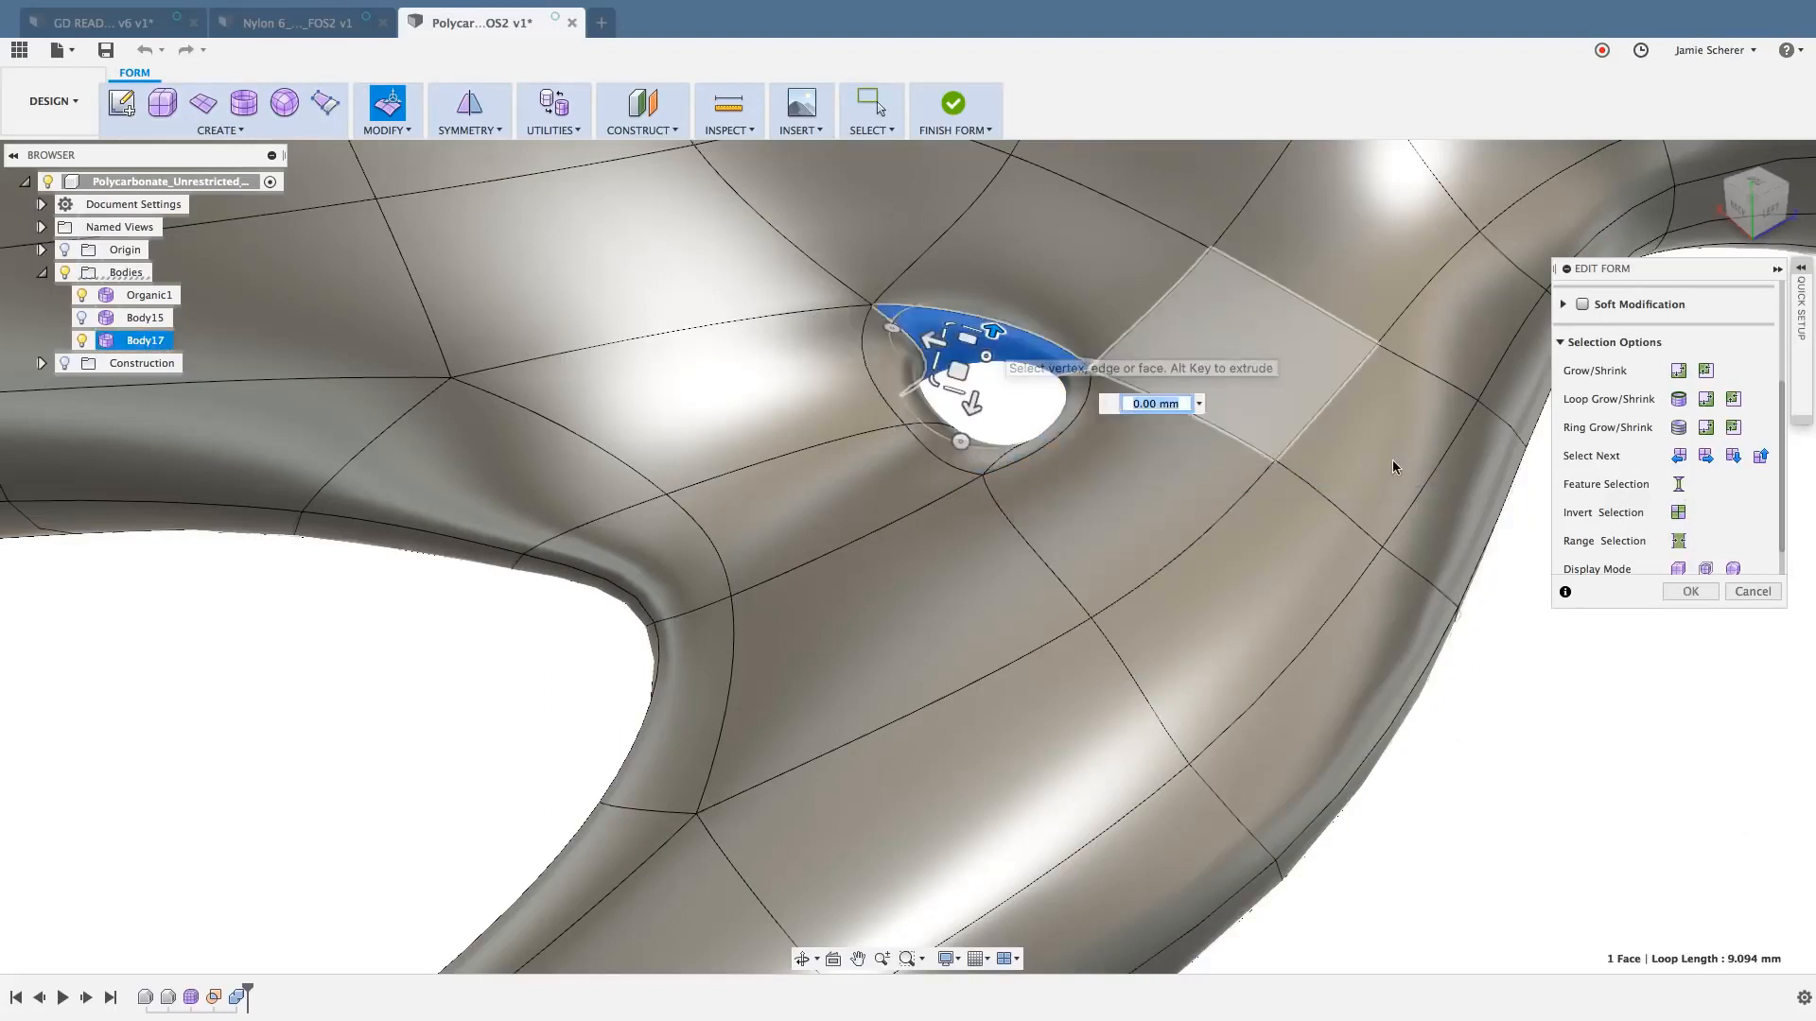
left_click(1680, 487)
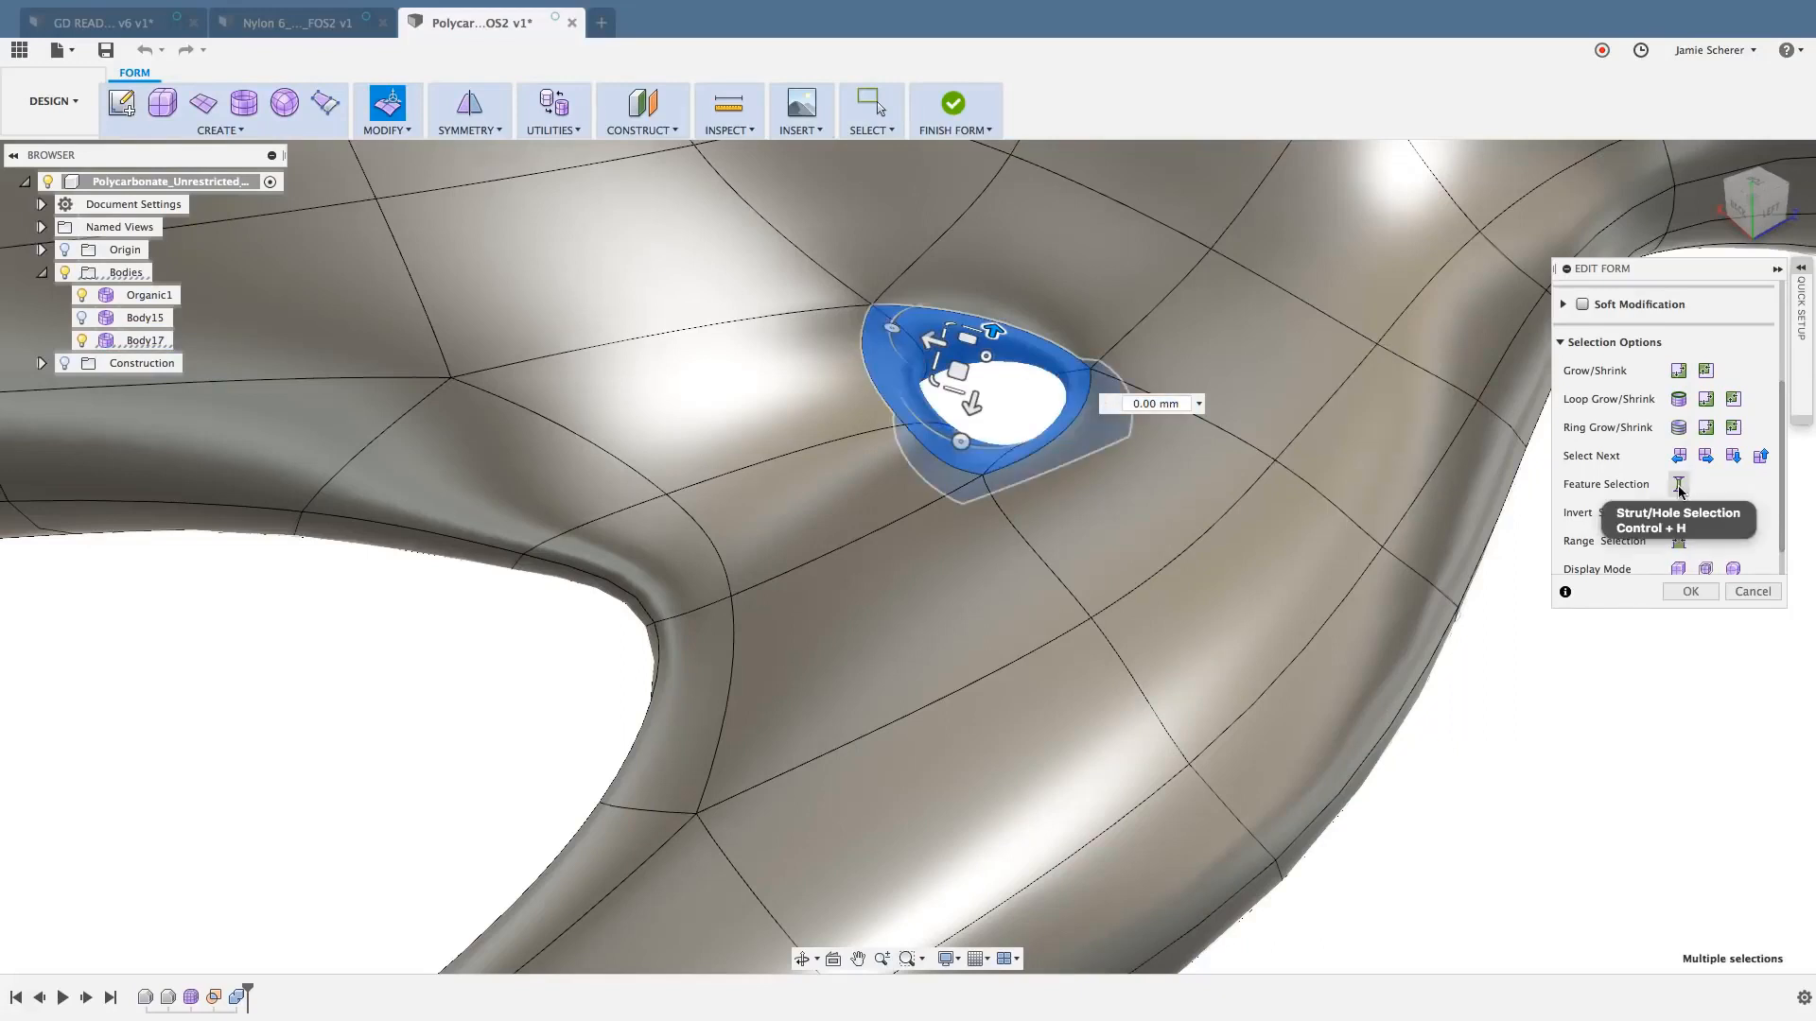
left_click(1748, 593)
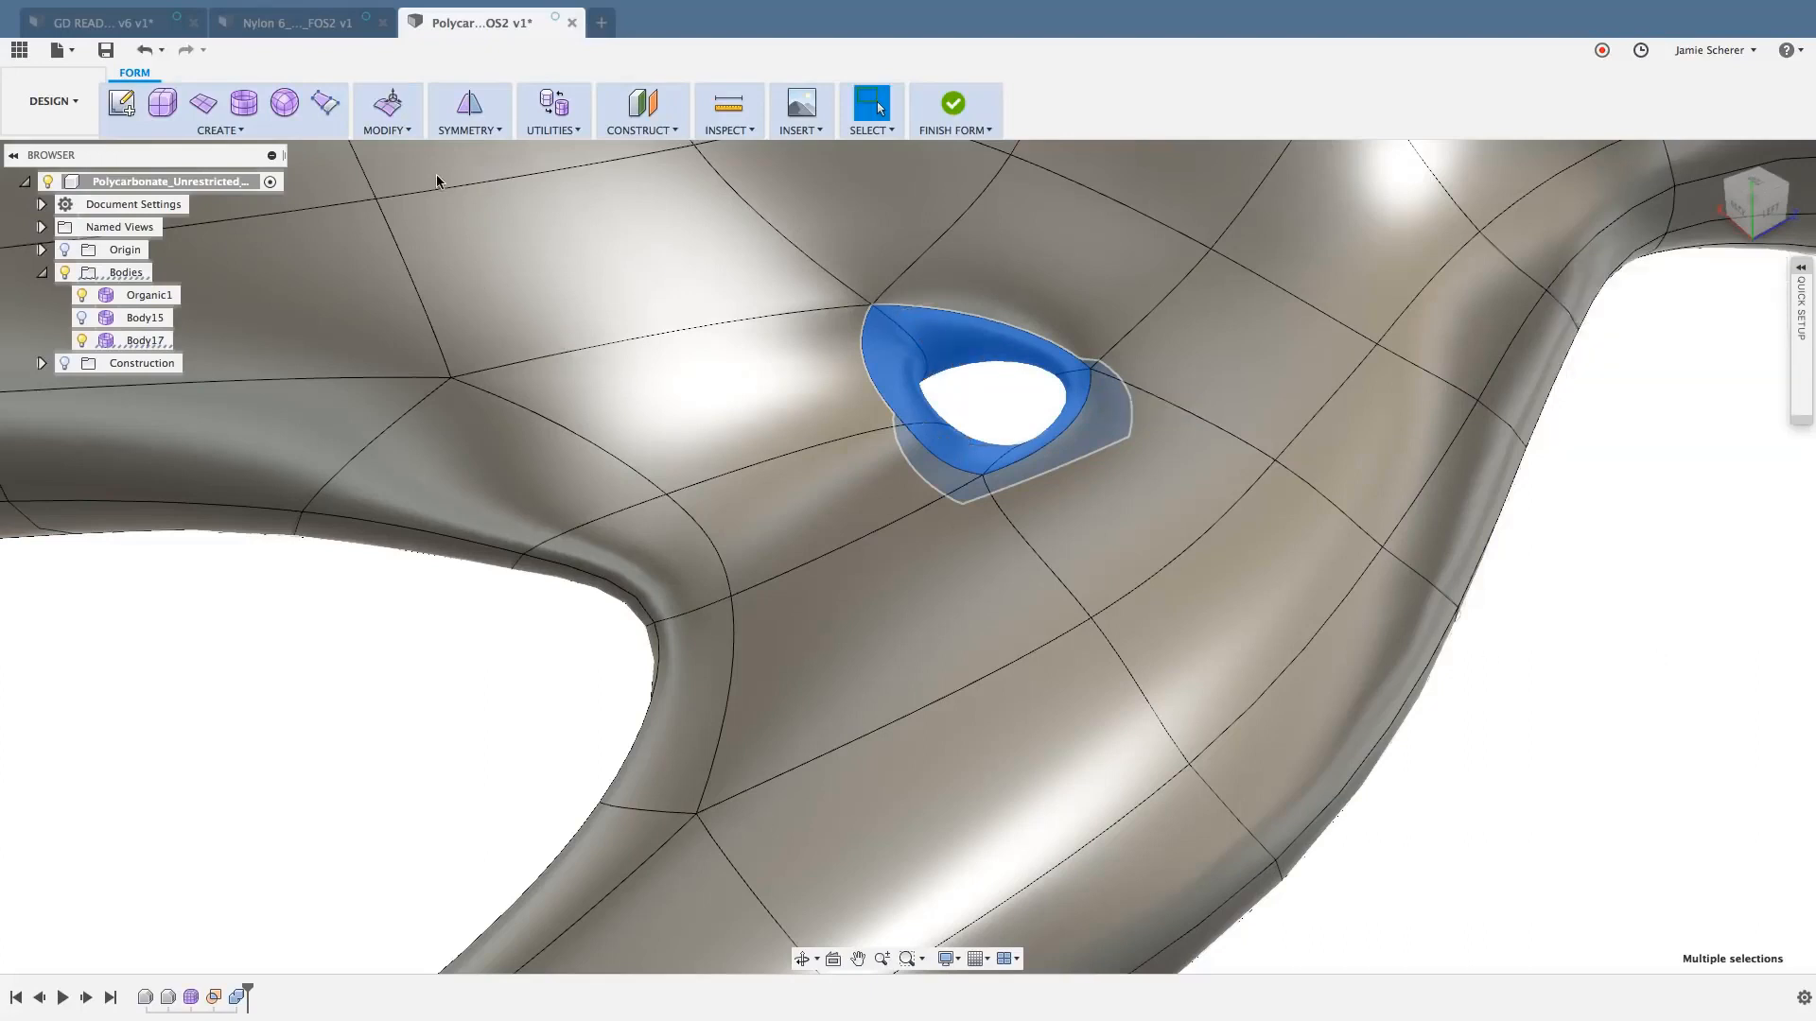
- Close the small hole by applying Erase And Fill to its selected inner faces in Reduced Star mode
left_click(406, 133)
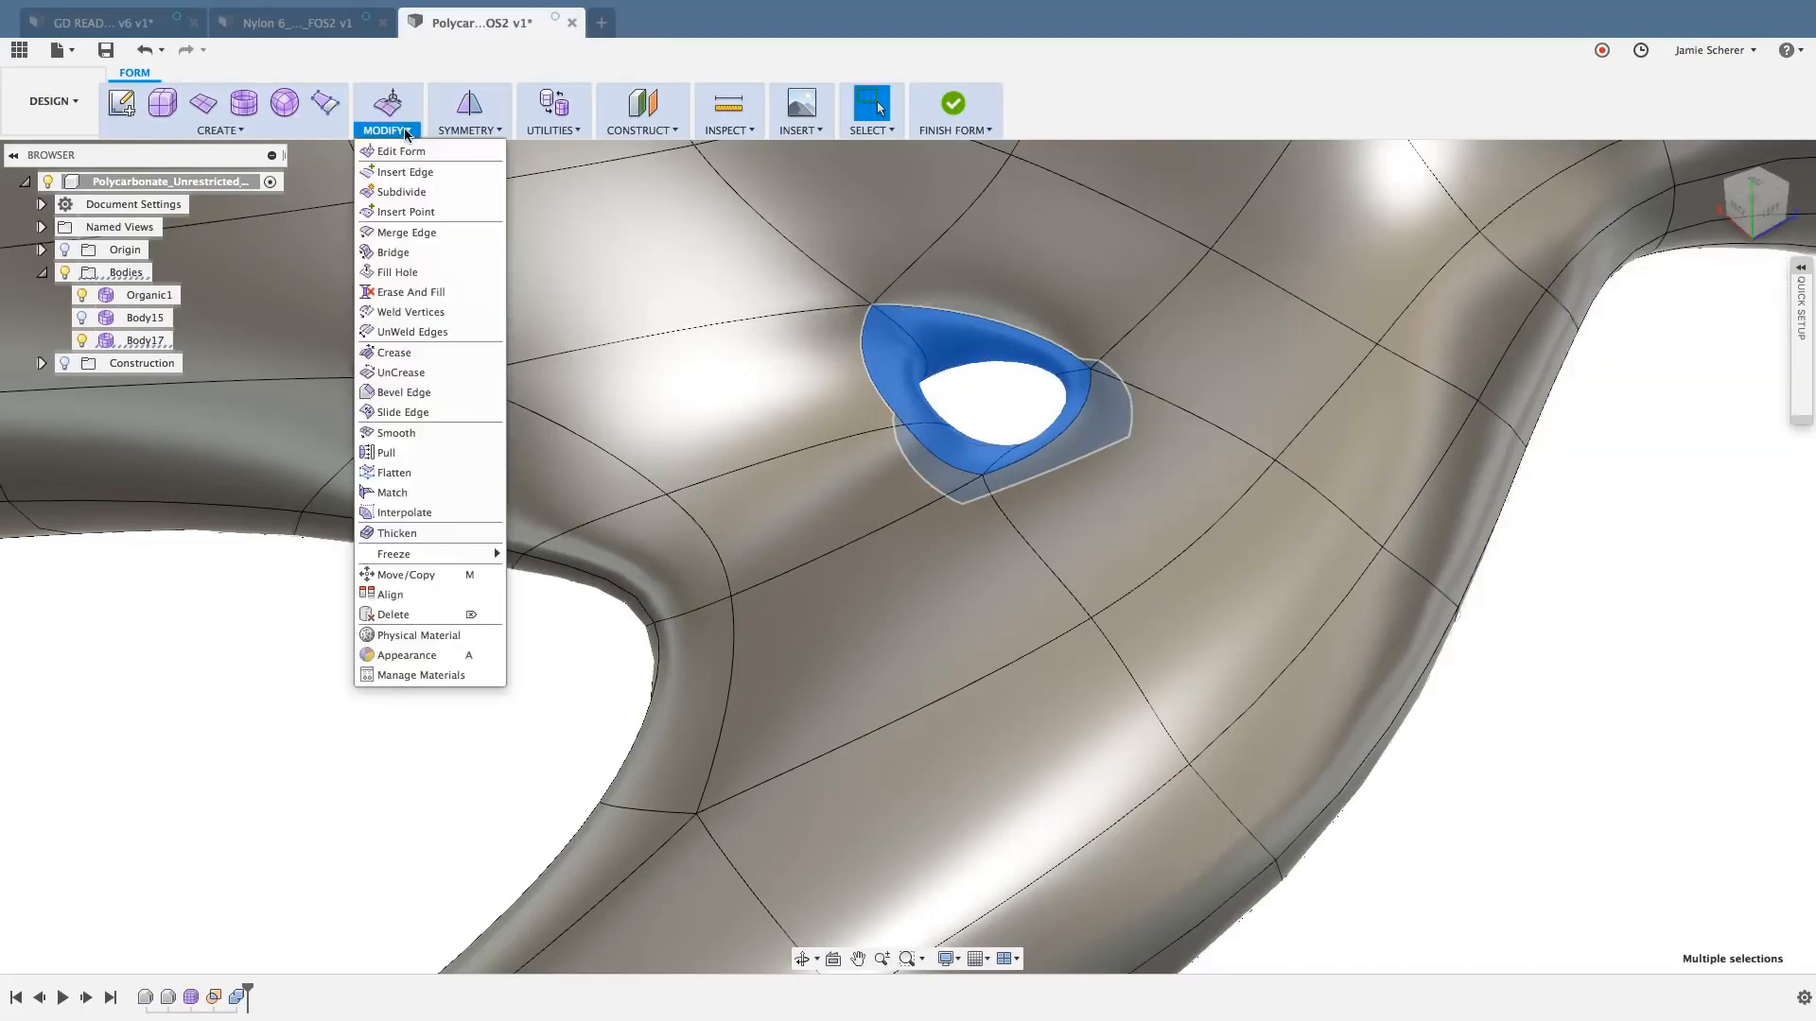
left_click(439, 293)
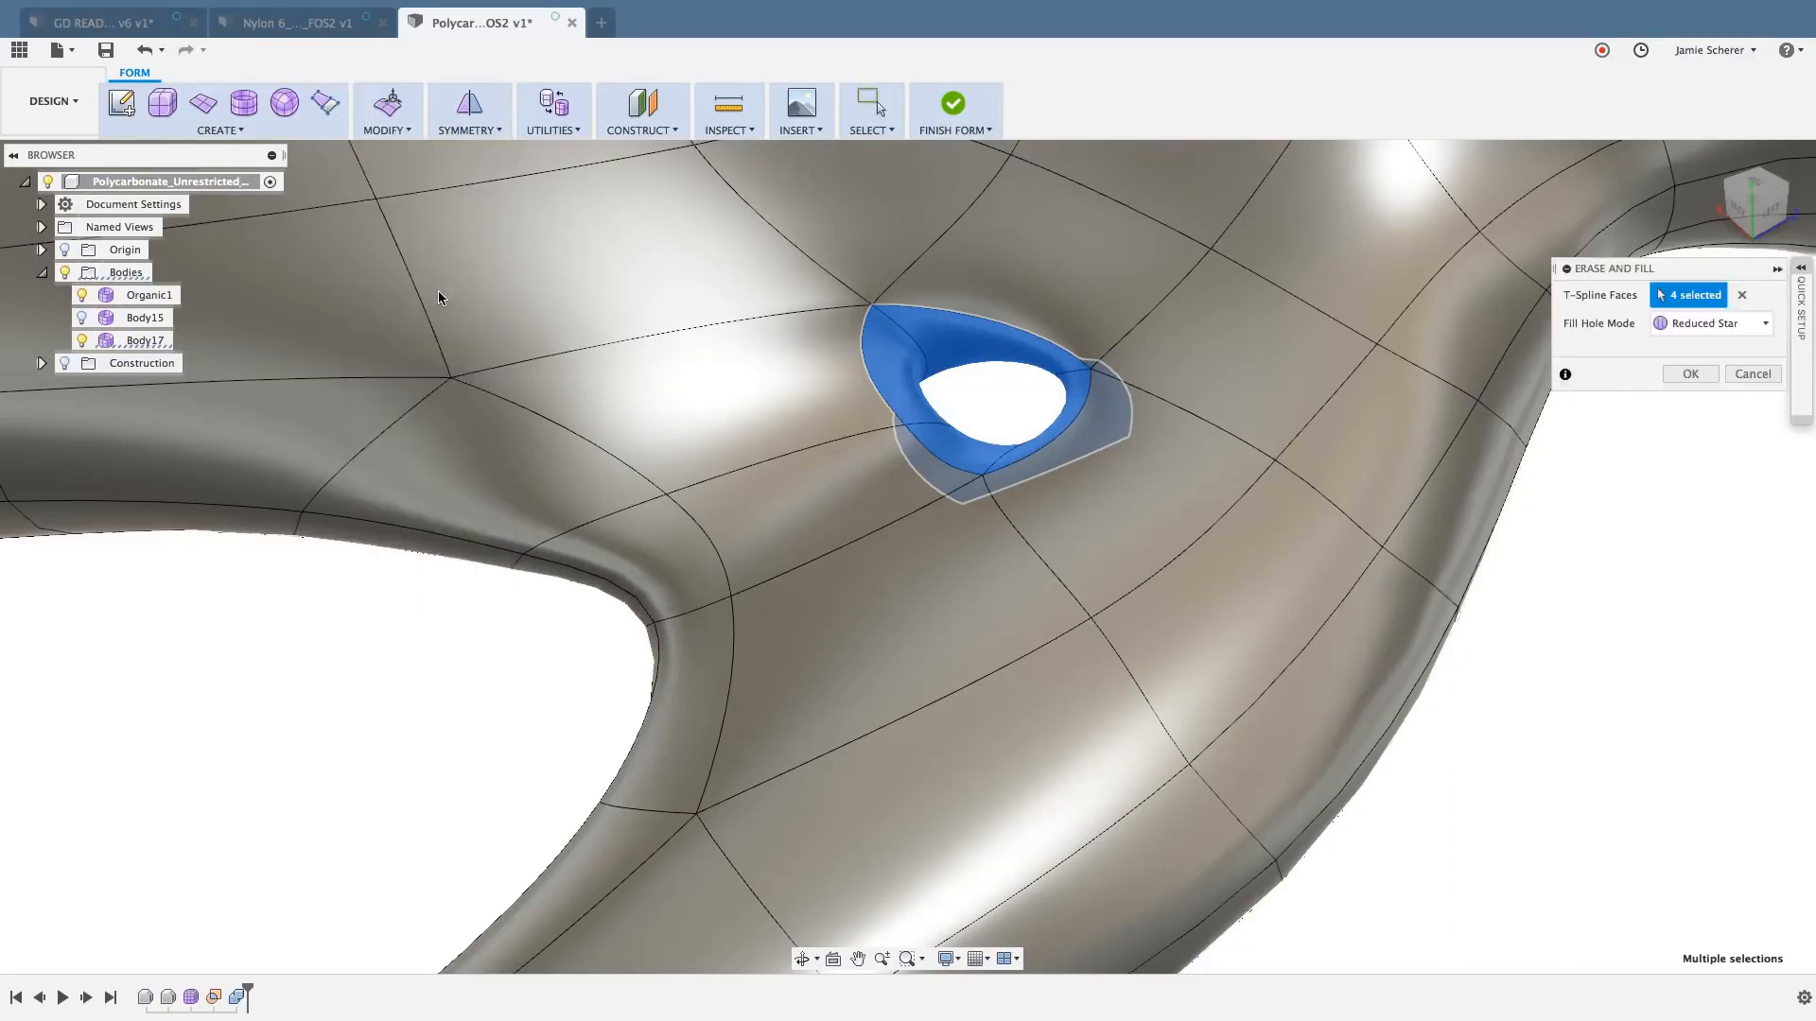
left_click(1691, 375)
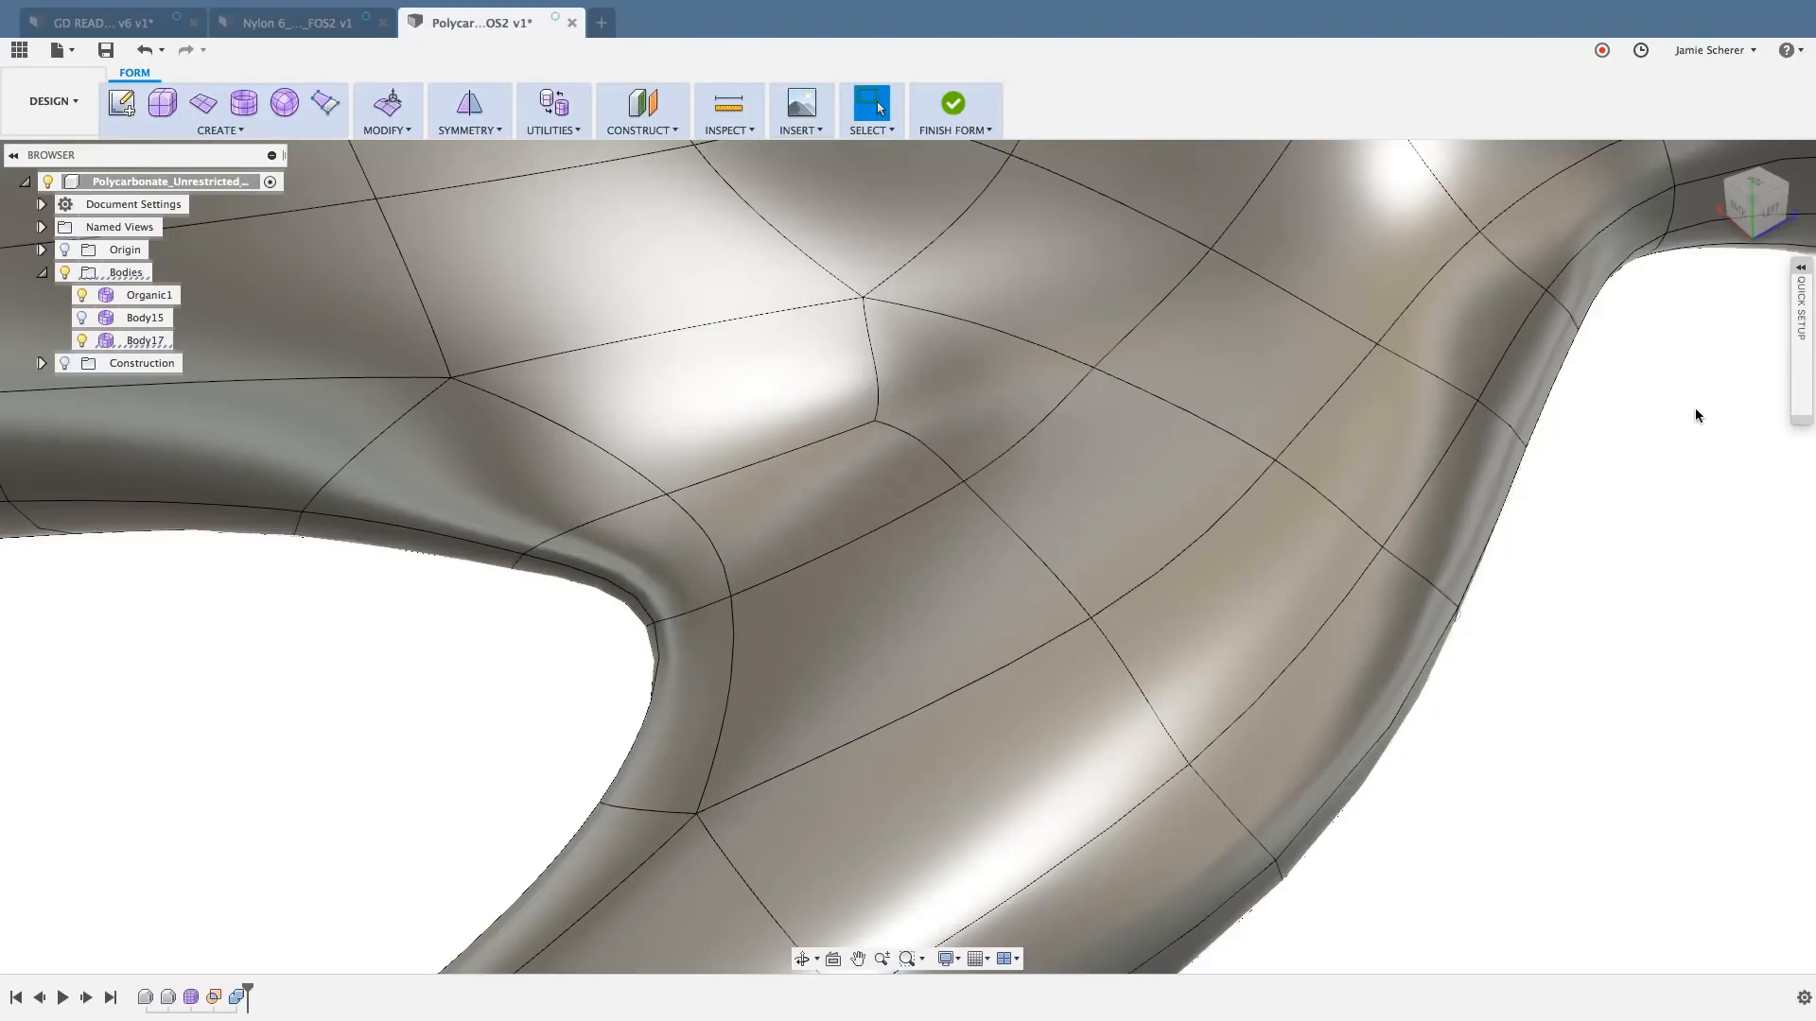
- Examine the filled area on both sides of the joint
middle_click_drag(1694, 407, 1595, 458, "shift")
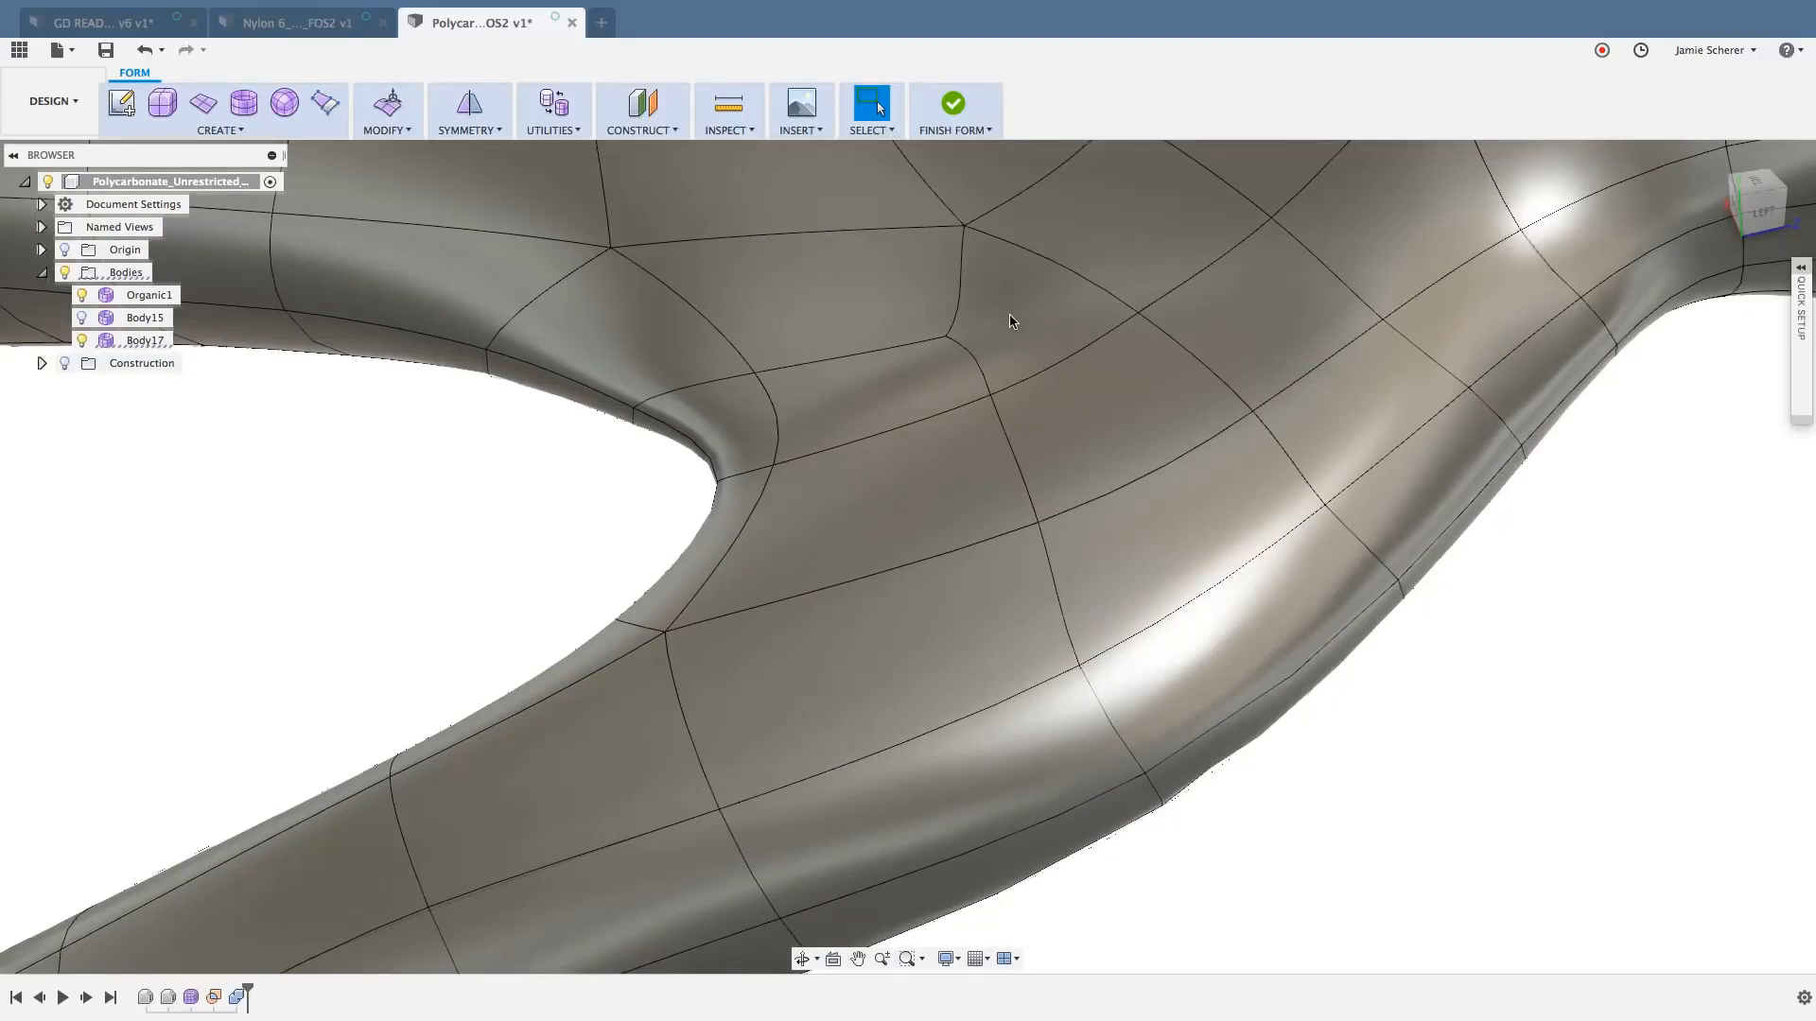
scroll(1011, 318, "down", 5)
middle_click_drag(1186, 569, 1047, 520, "shift")
scroll(1383, 441, "up", 3)
middle_click_drag(1383, 441, 1324, 312, "shift")
left_click(1314, 293)
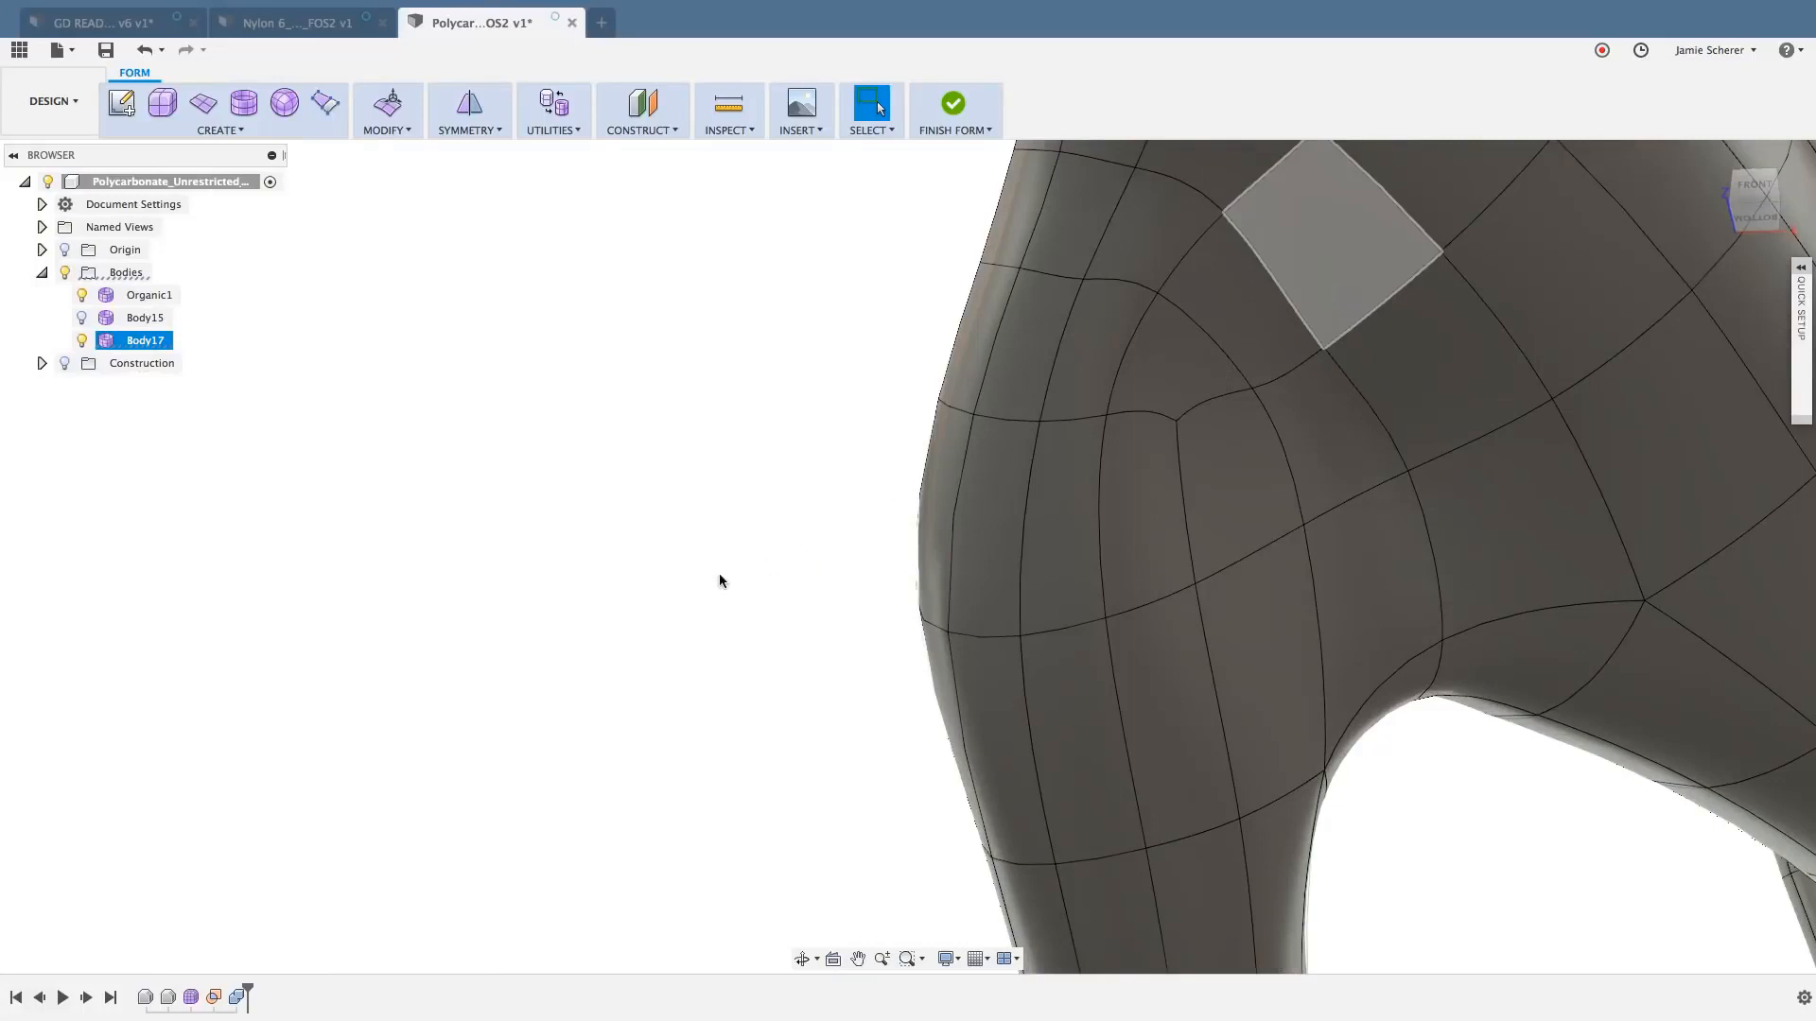
left_click(739, 560)
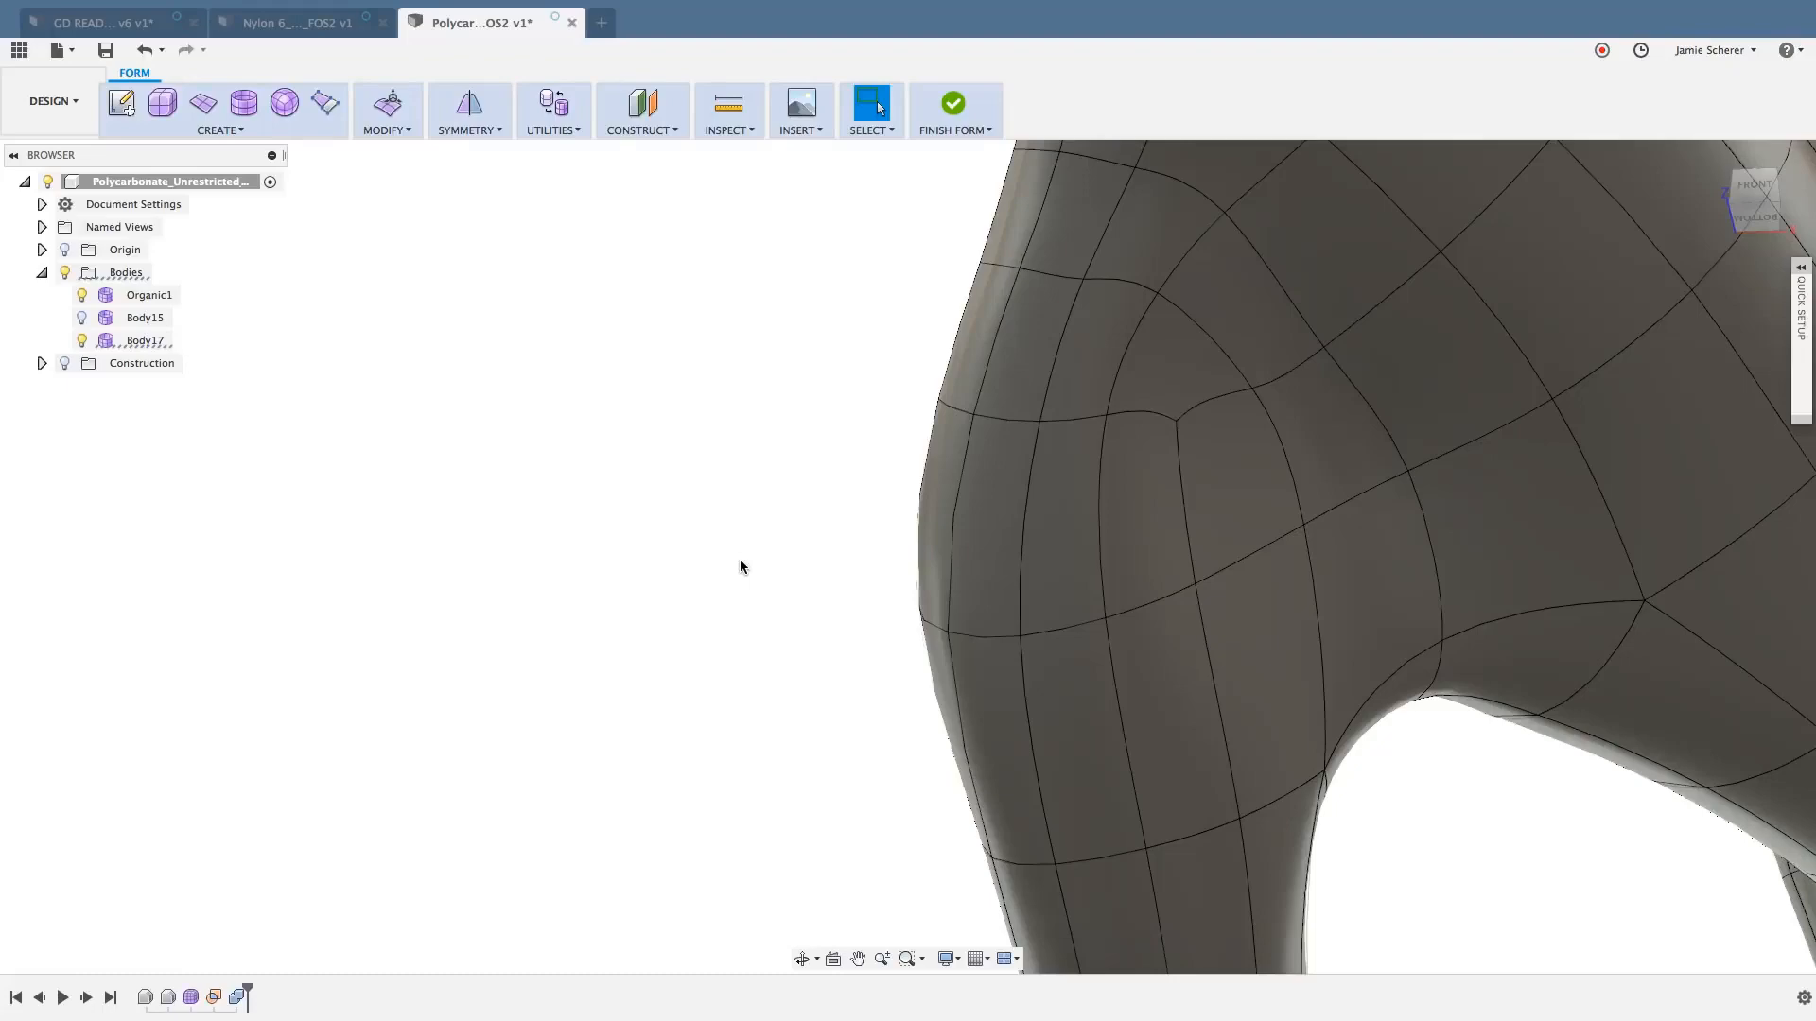
- Examine the body from the back to locate the large hole and the small hole directly above it
scroll(740, 560, "down", 5)
middle_click_drag(718, 530, 1551, 676, "shift")
scroll(794, 636, "down", 5)
scroll(808, 621, "up", 4)
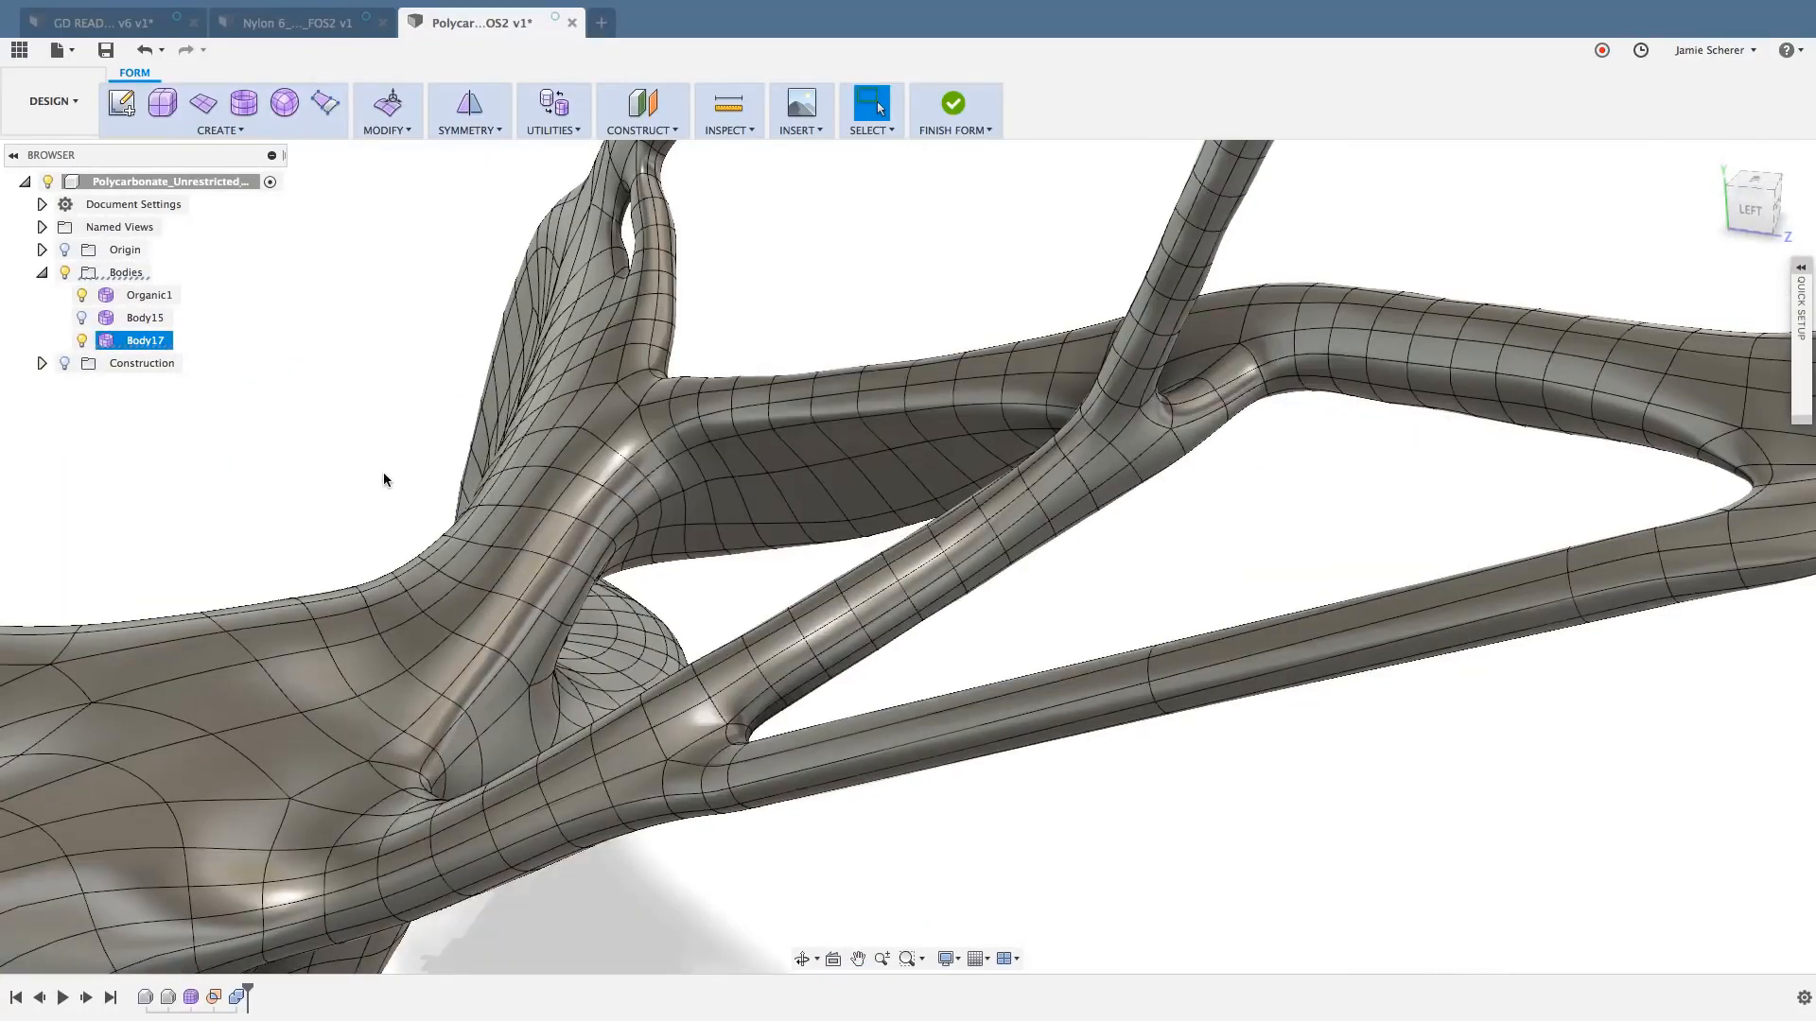
middle_click_drag(383, 473, 550, 447, "shift")
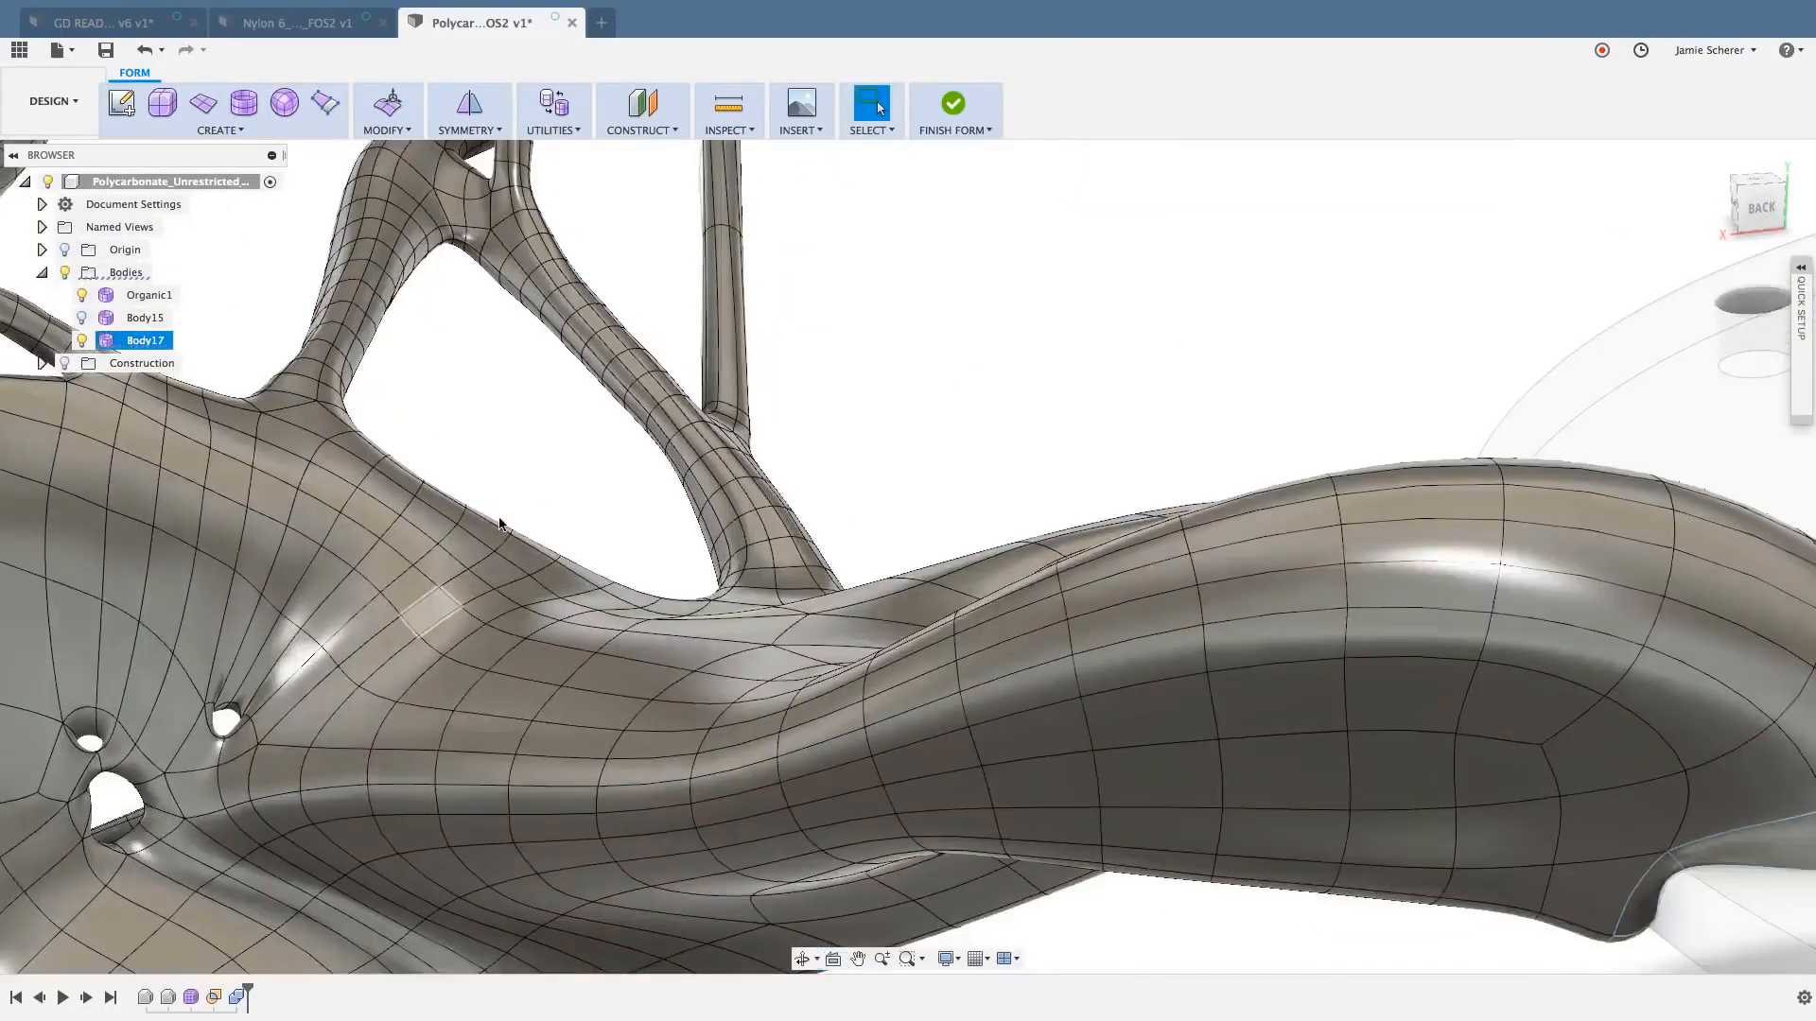
middle_click_drag(497, 519, 701, 308)
scroll(427, 530, "up", 5)
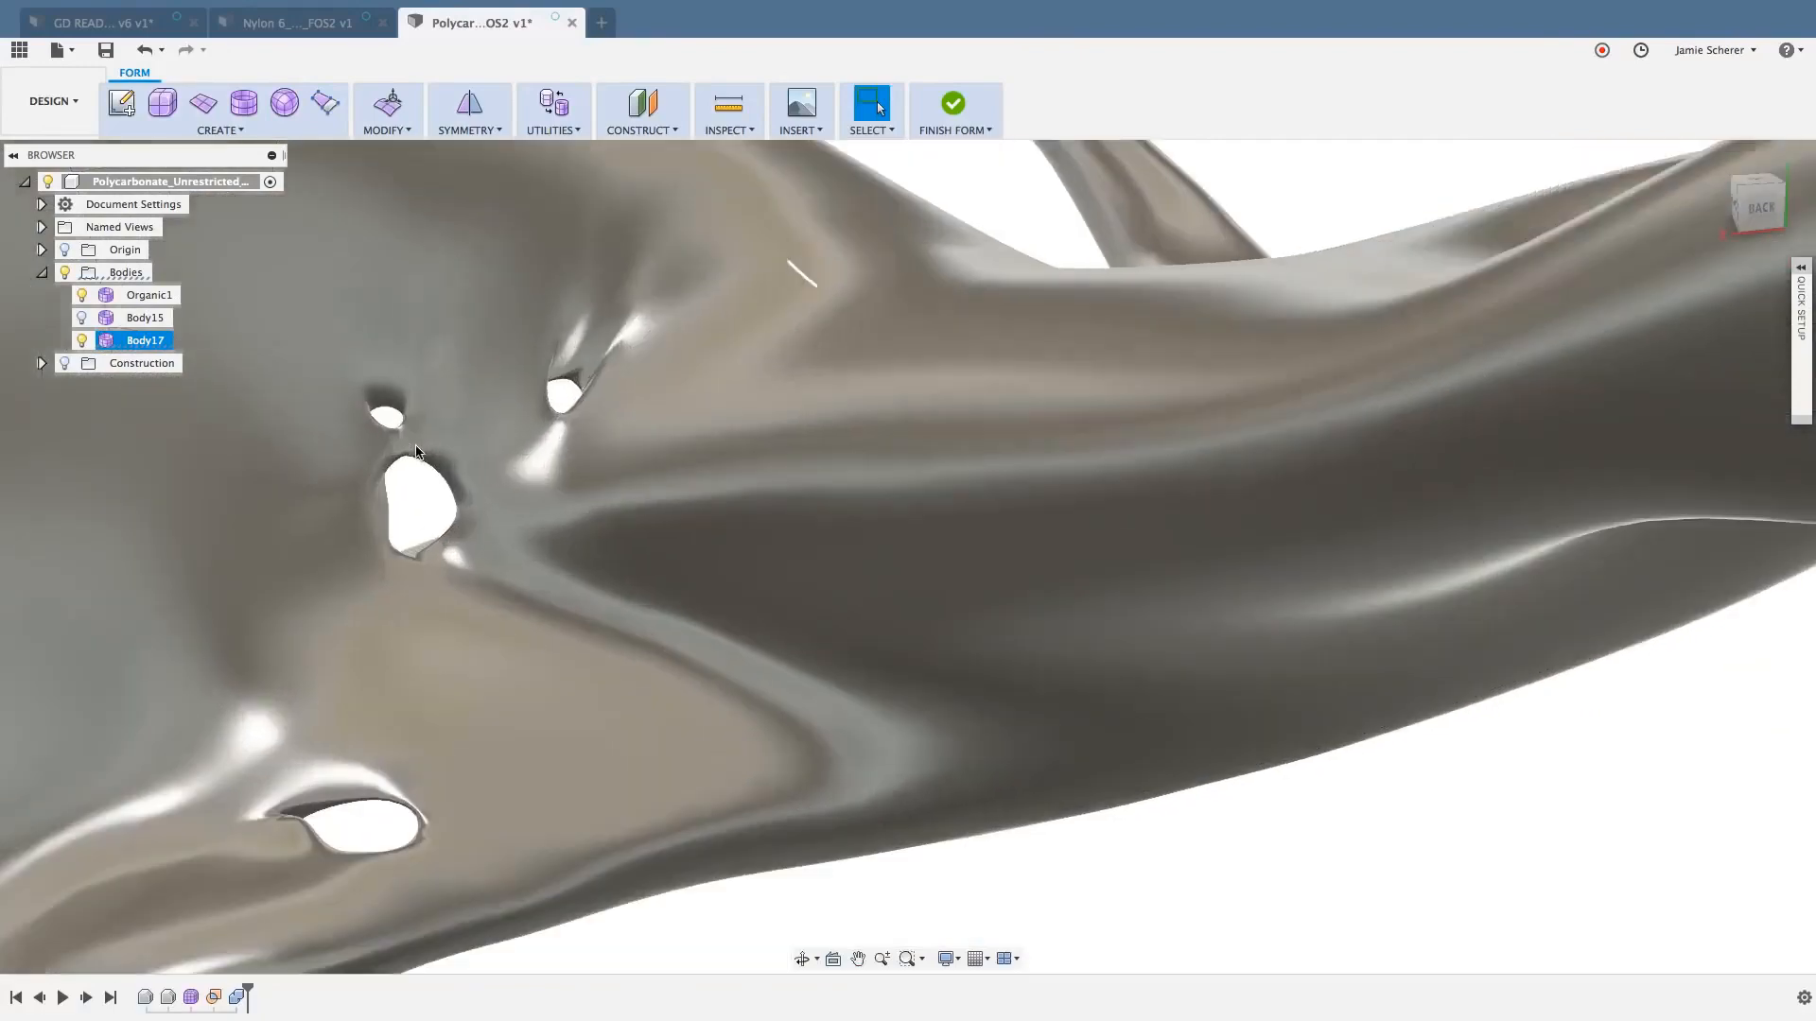
scroll(425, 527, "up", 2)
middle_click_drag(423, 523, 622, 441)
scroll(644, 430, "up", 3)
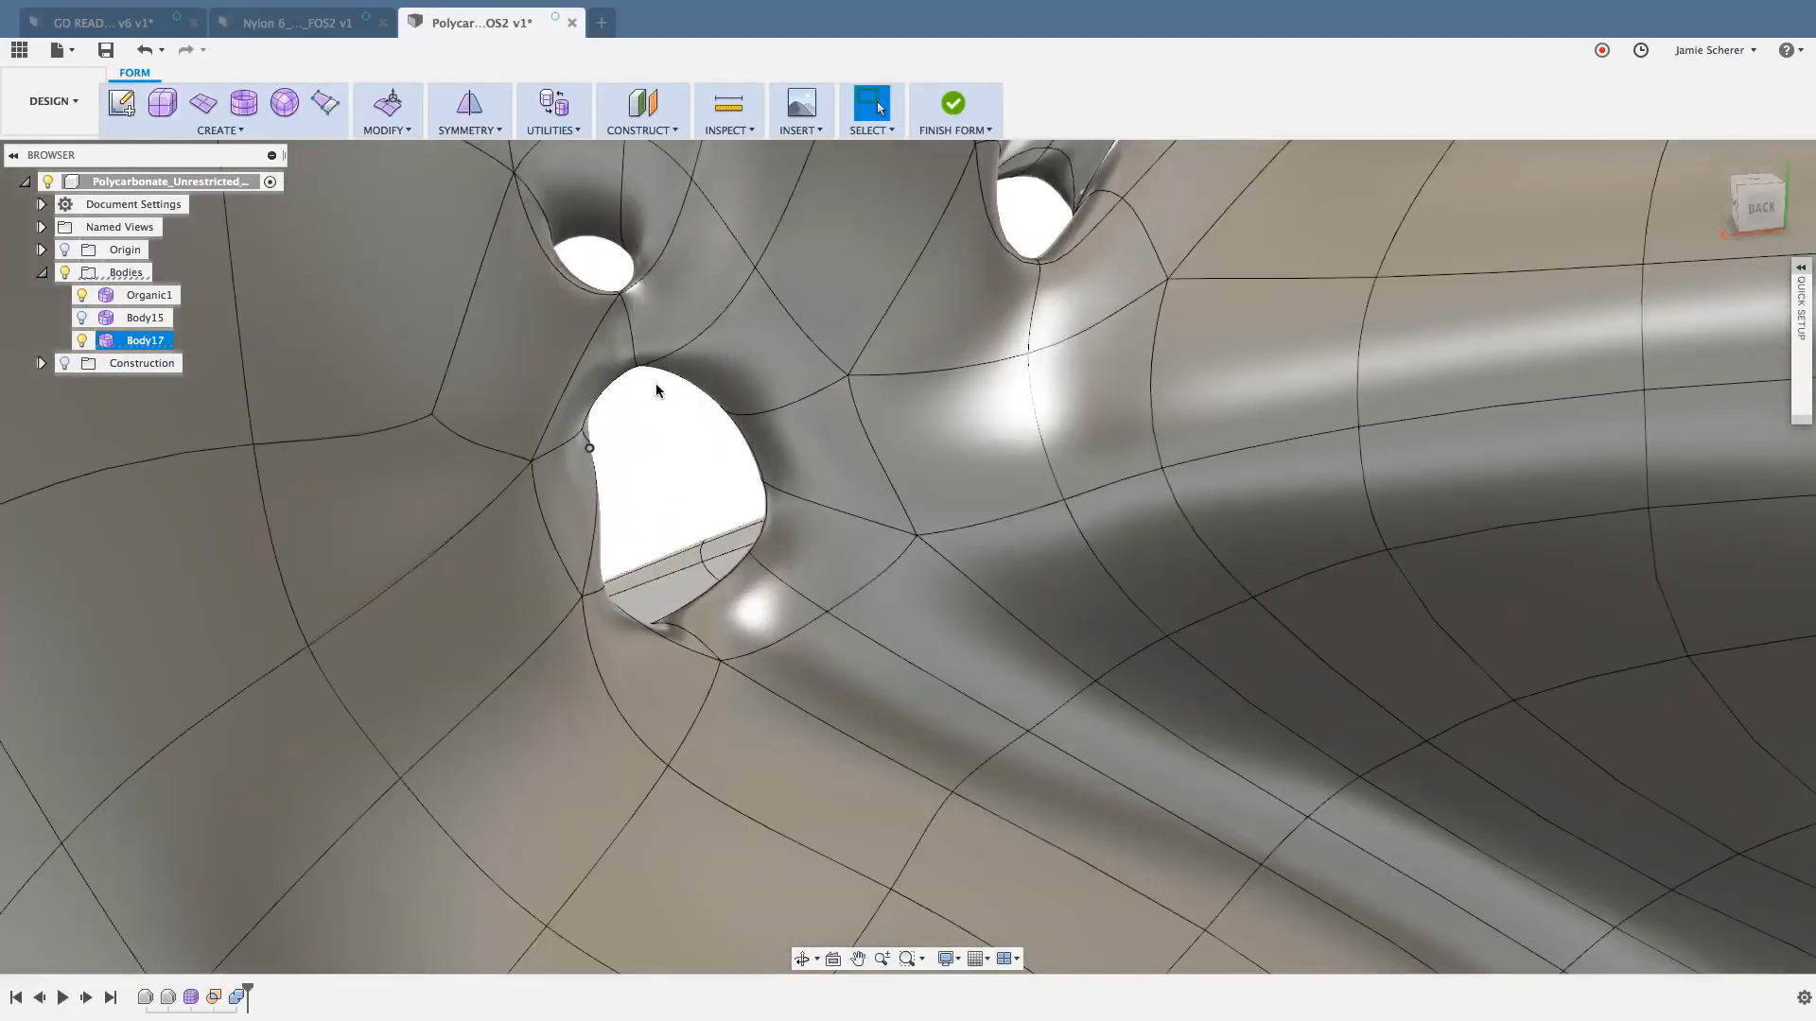
- Select the faces surrounding the small upper hole on the back side of the body
left_click(556, 275)
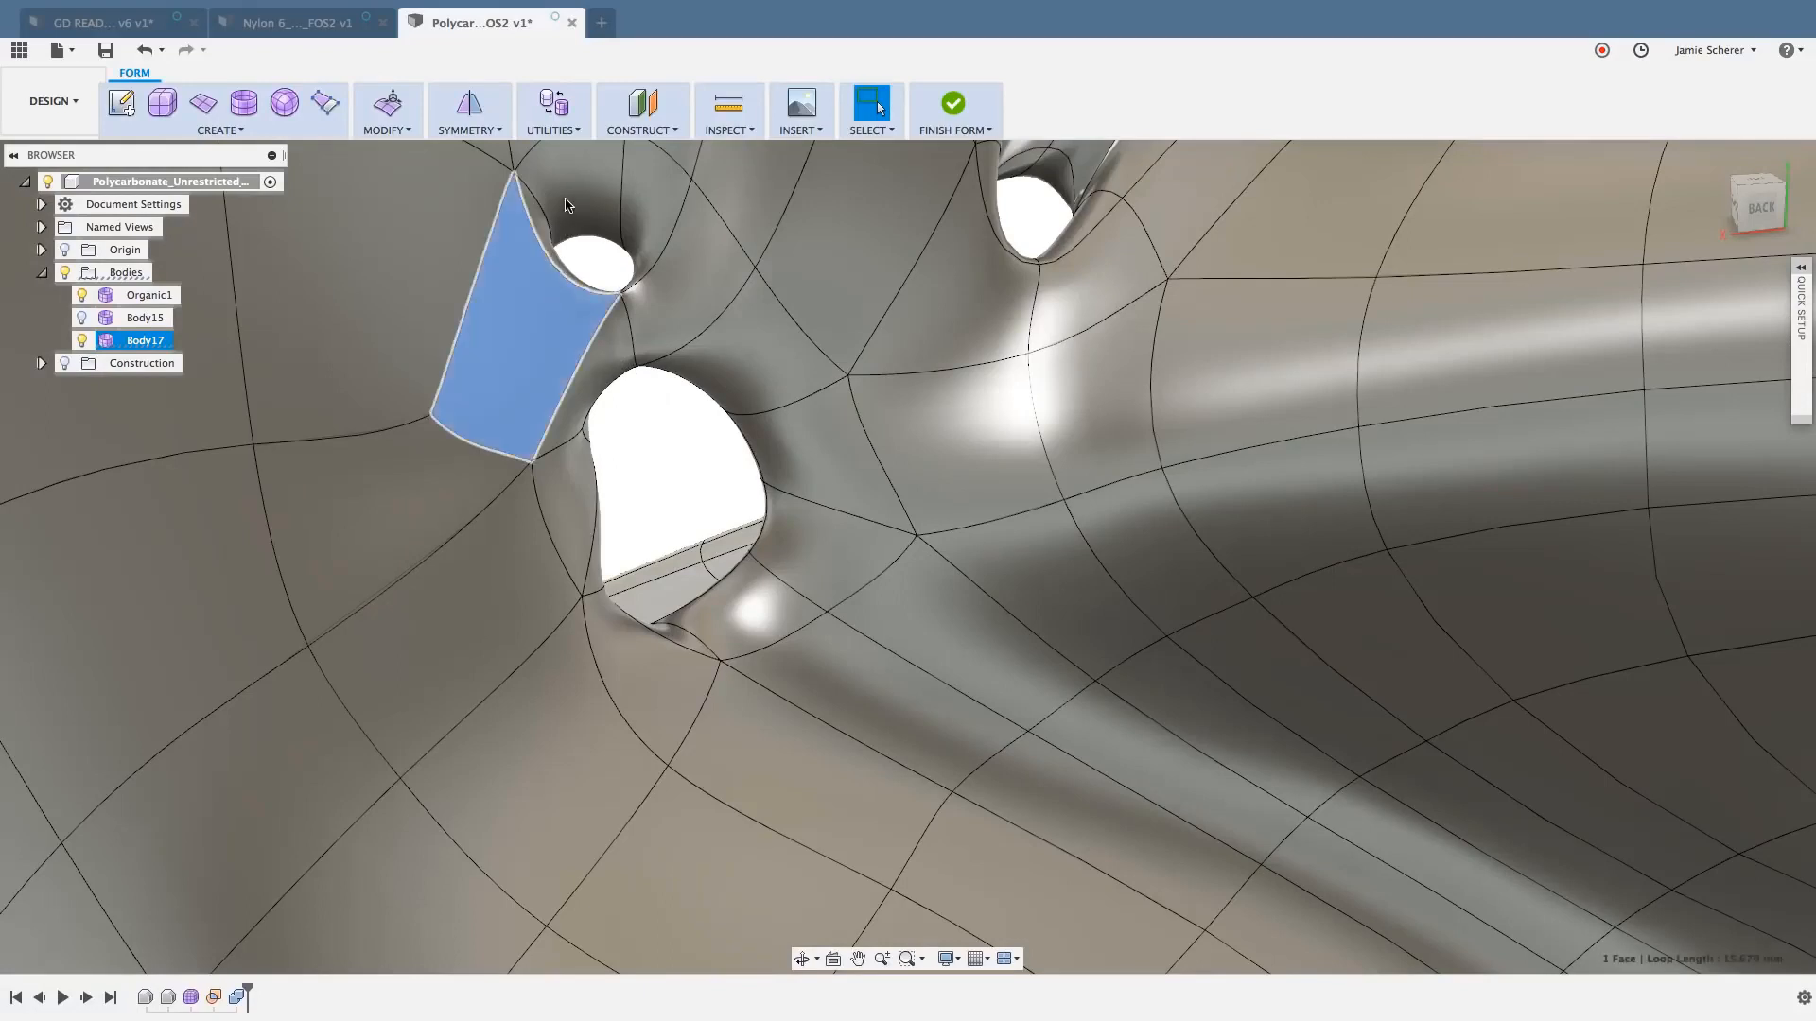
left_click(545, 227, "shift")
left_click(536, 224, "shift")
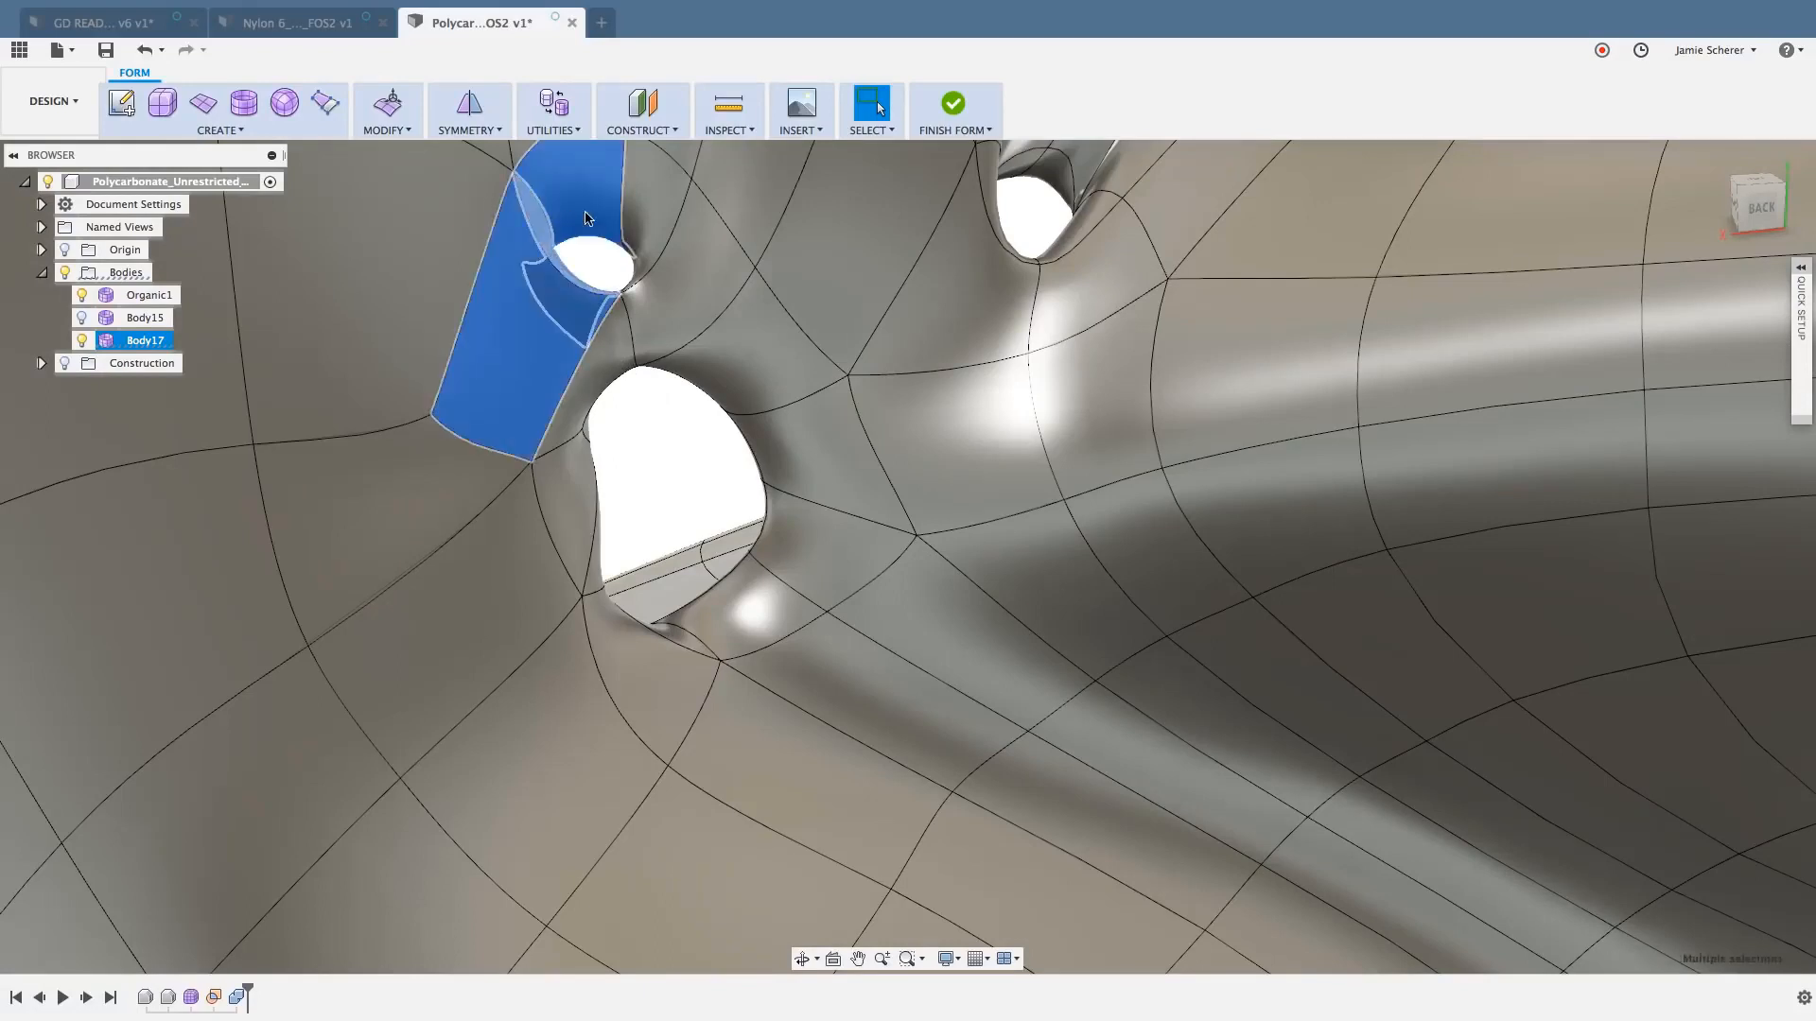
left_click(662, 225, "shift")
left_click(706, 286, "shift")
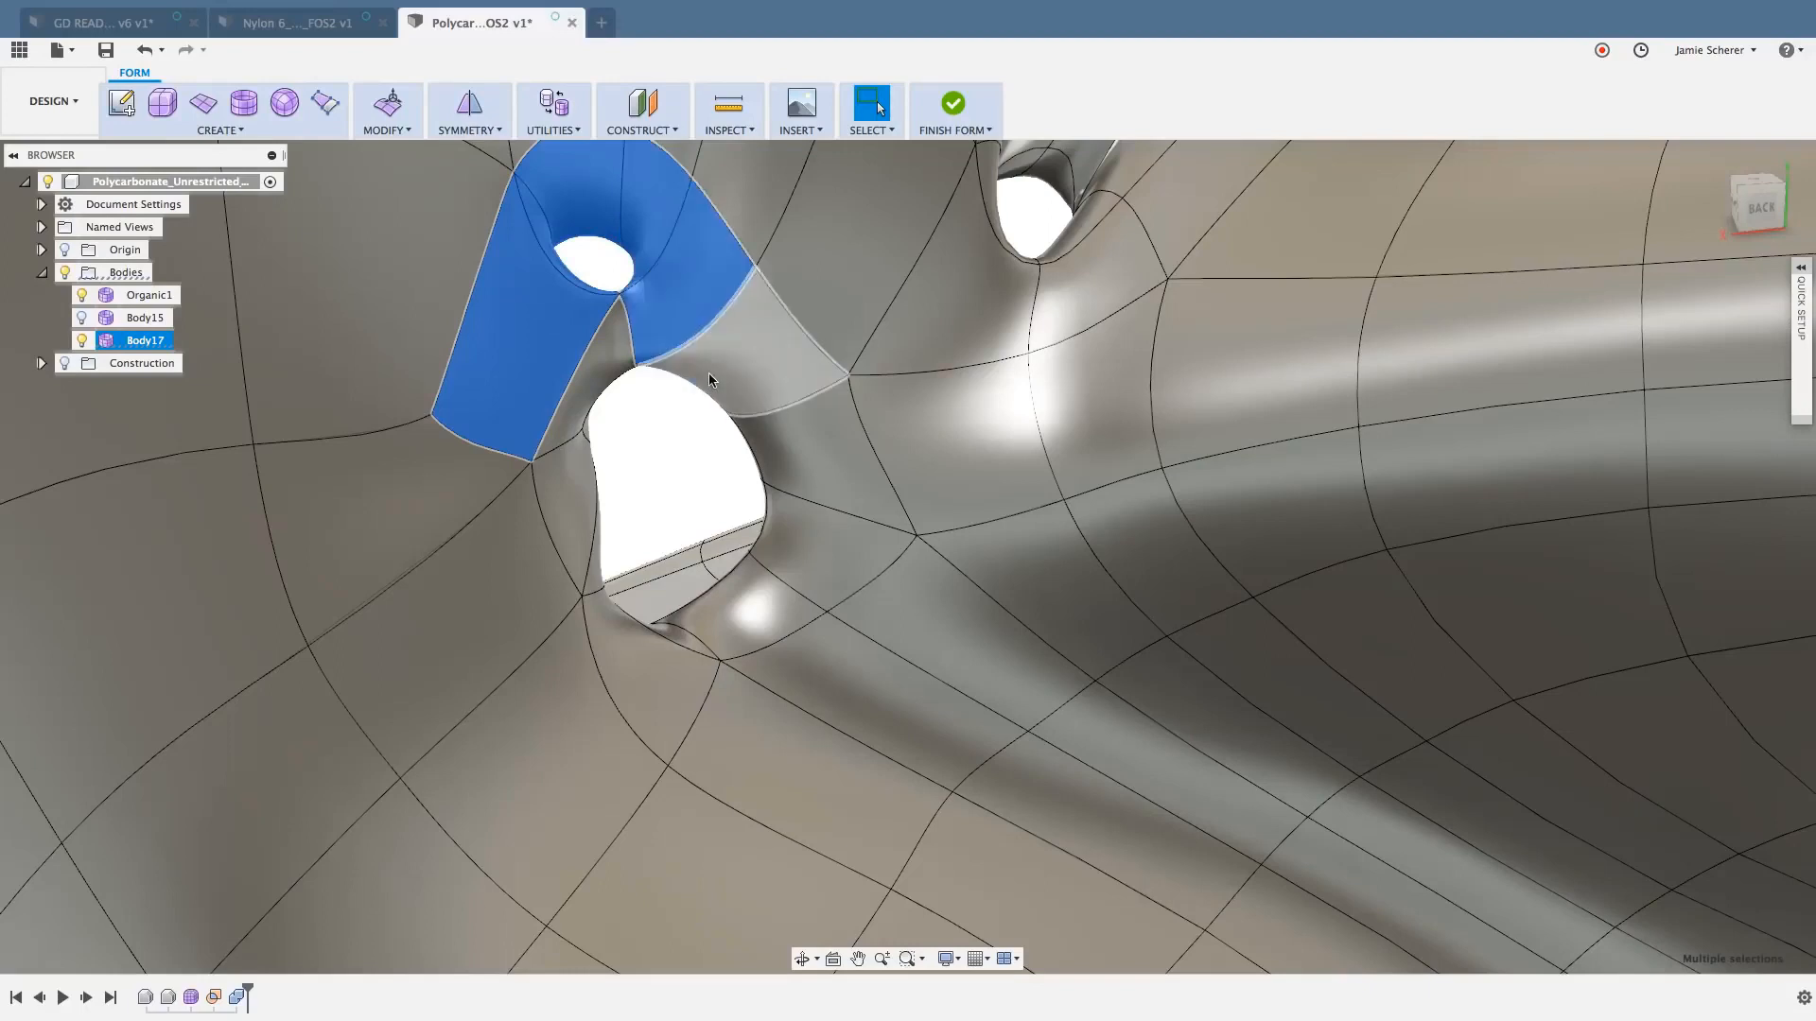
- Add the back-side faces around the larger adjacent hole to the selection, including the narrow inner face at its lower edge
left_click(708, 373, "shift")
left_click(610, 352, "shift")
left_click(580, 493, "shift")
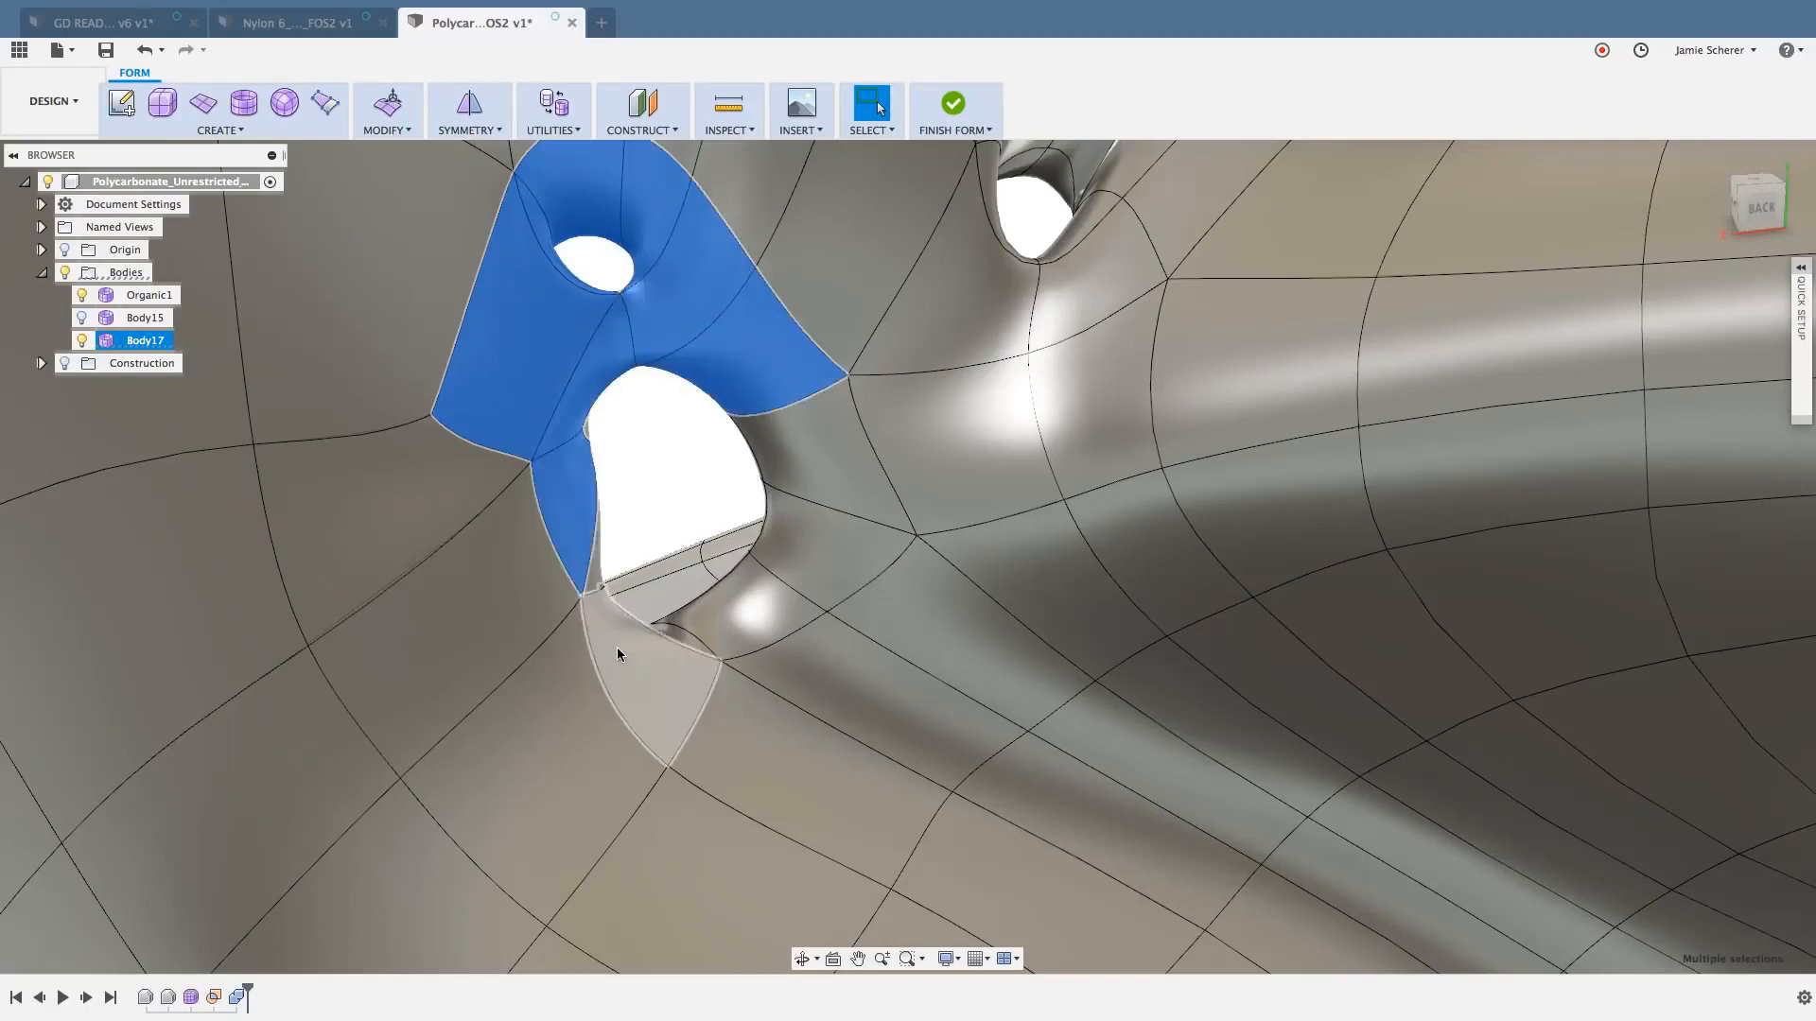
left_click(618, 649, "shift")
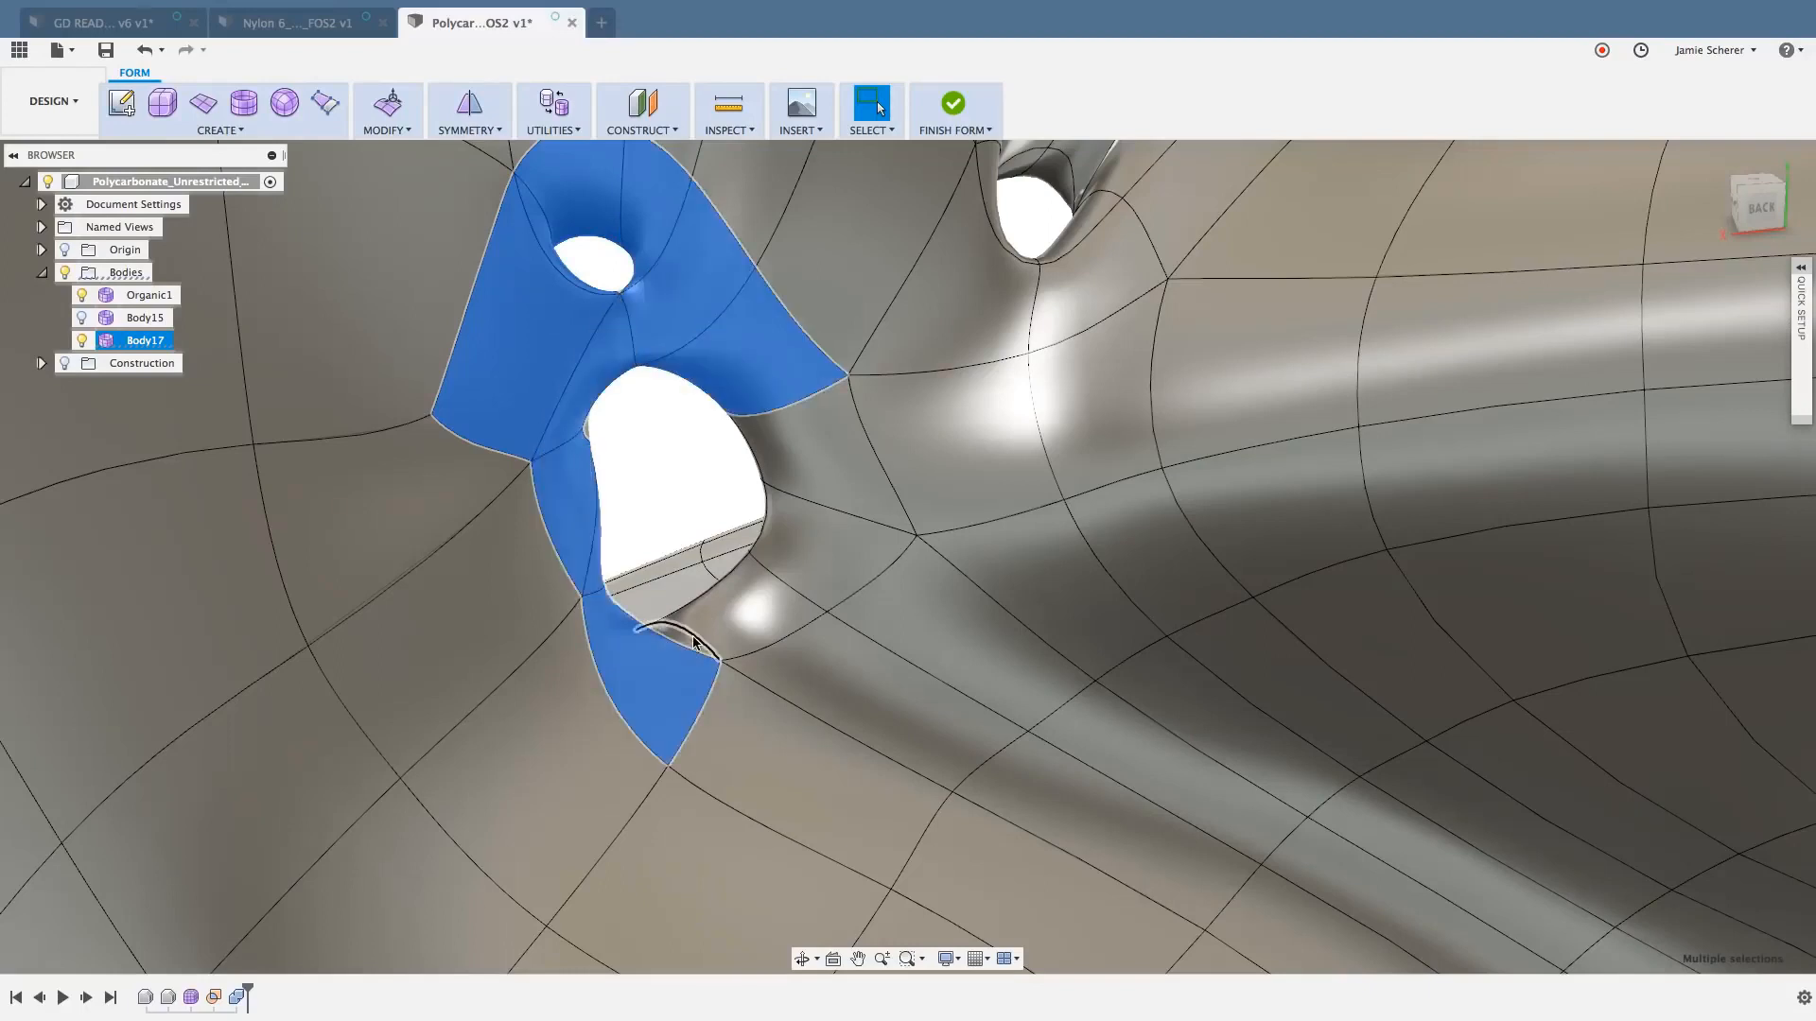
left_click(750, 616, "shift")
left_click(811, 562, "shift")
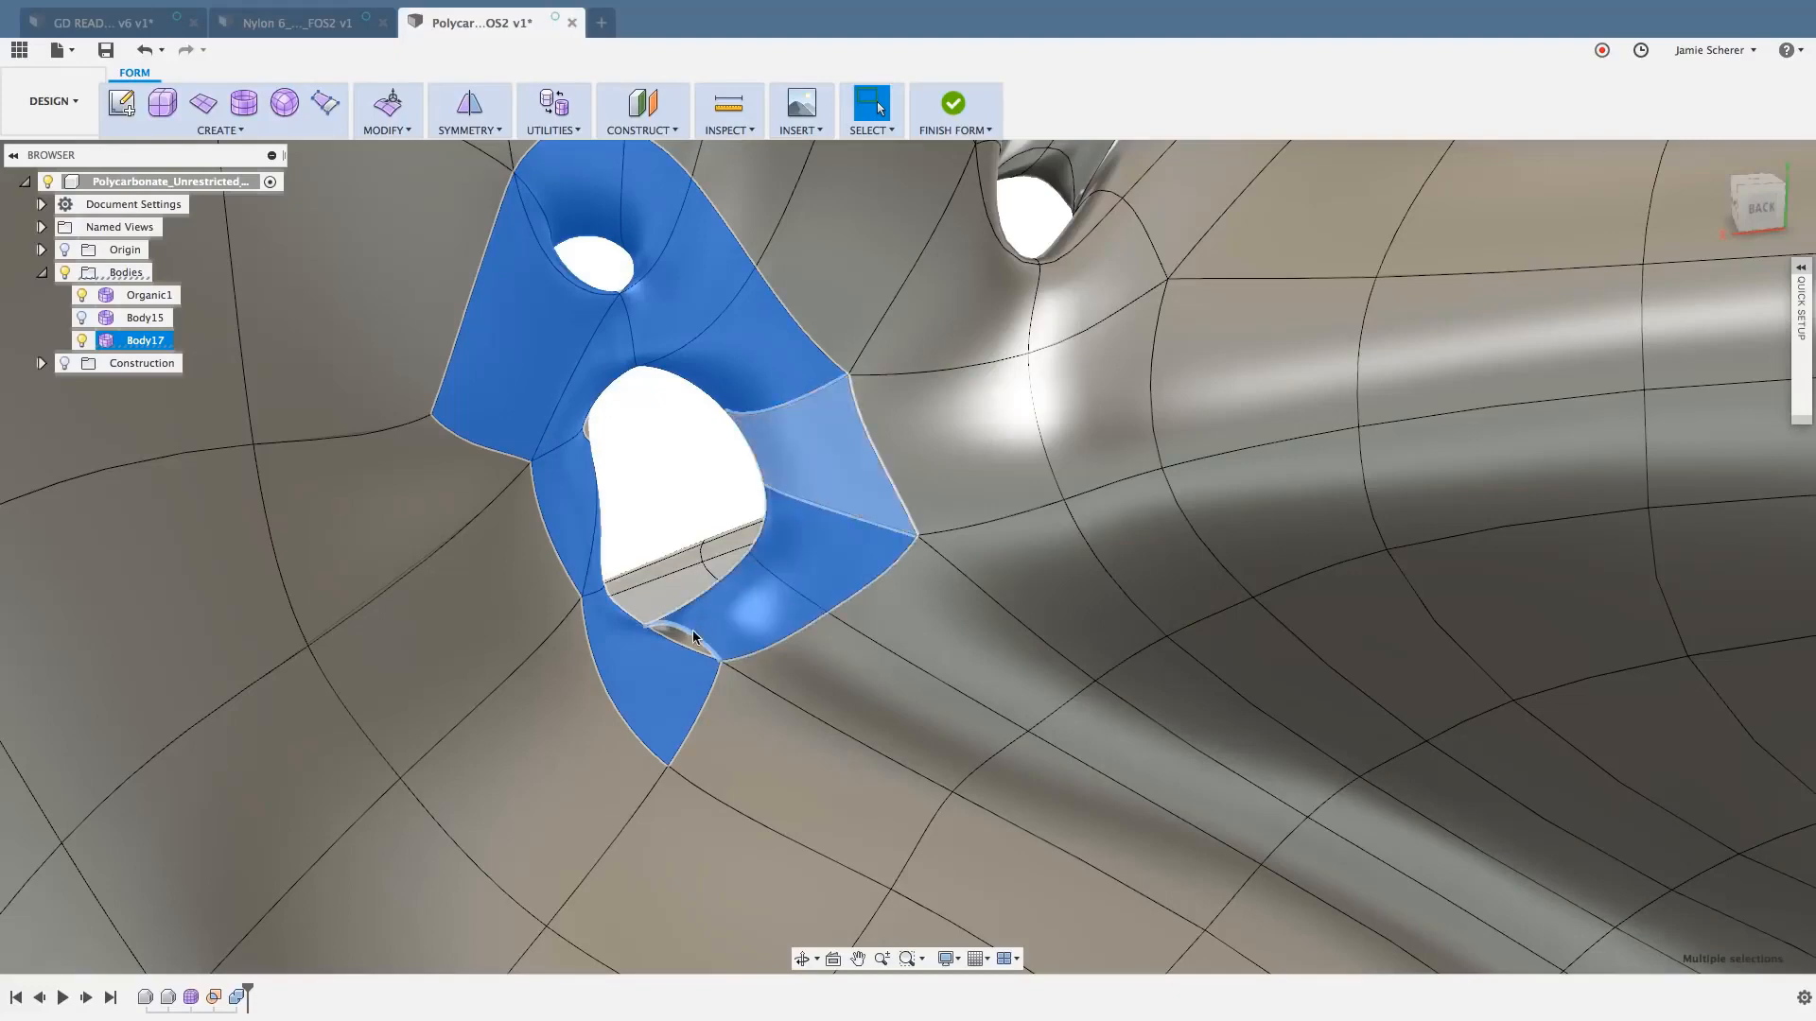
scroll(677, 649, "up", 5)
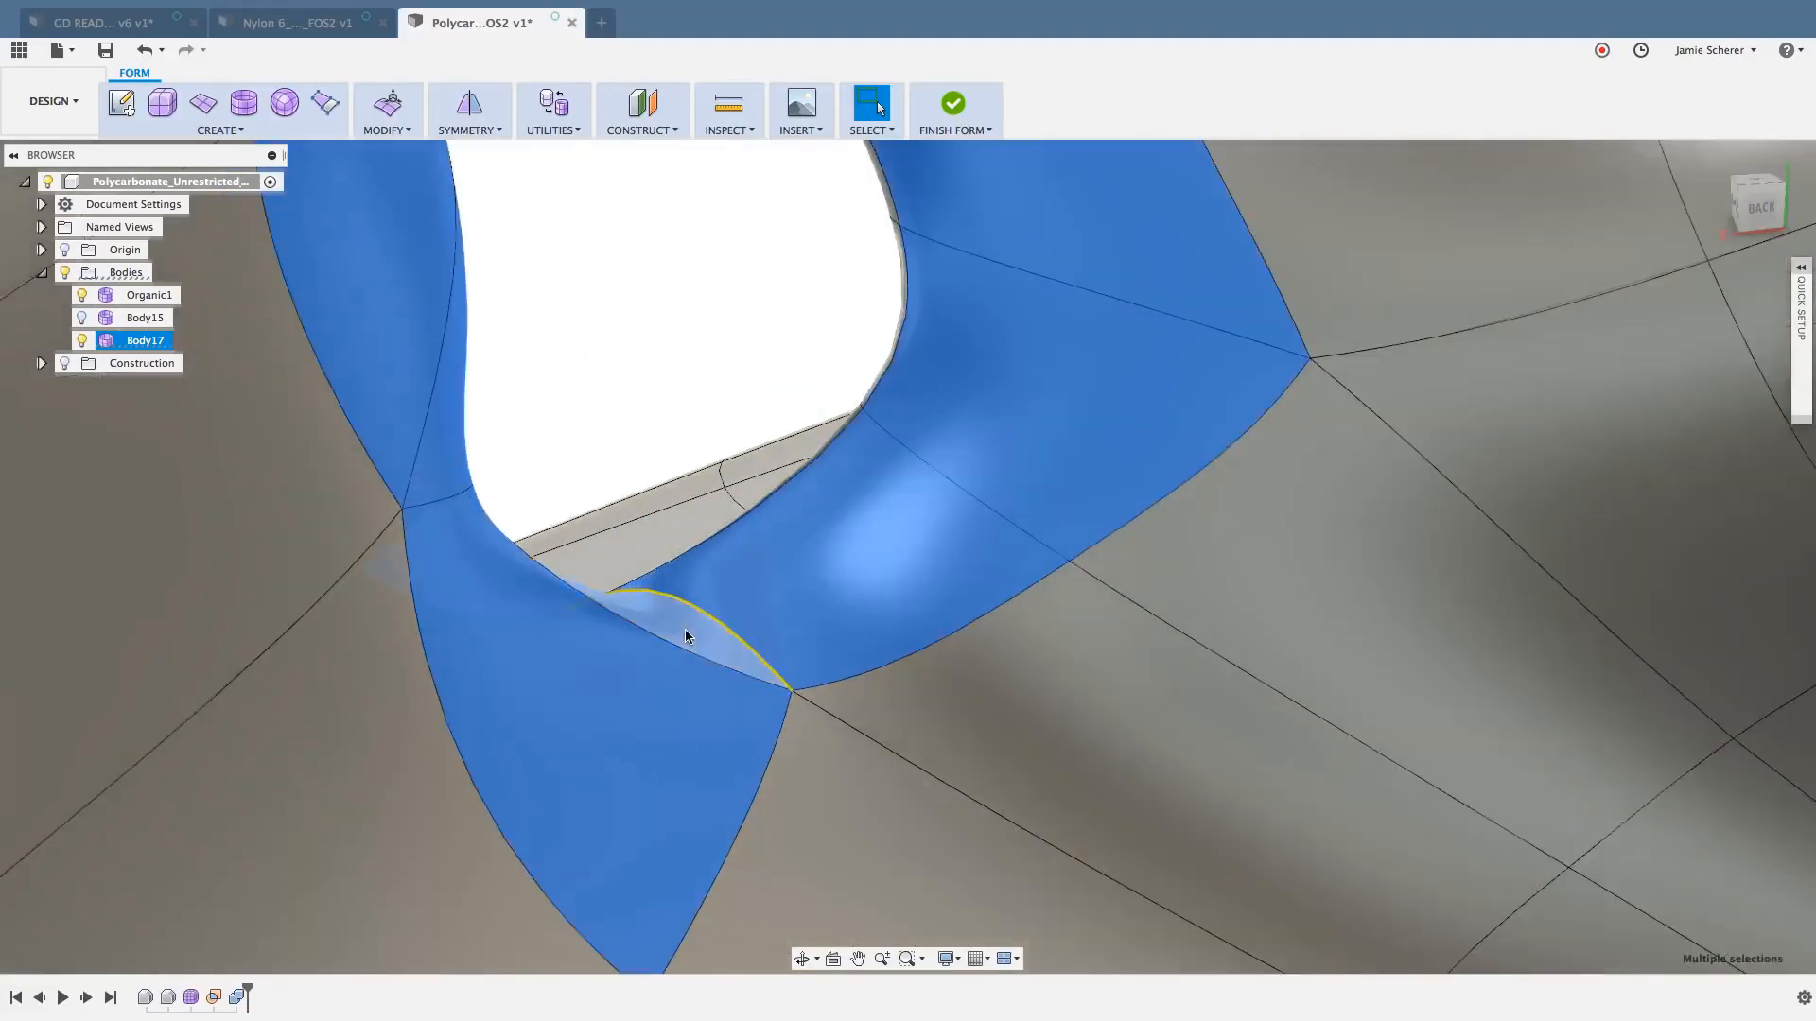
scroll(684, 636, "down", 3)
double_click(686, 633)
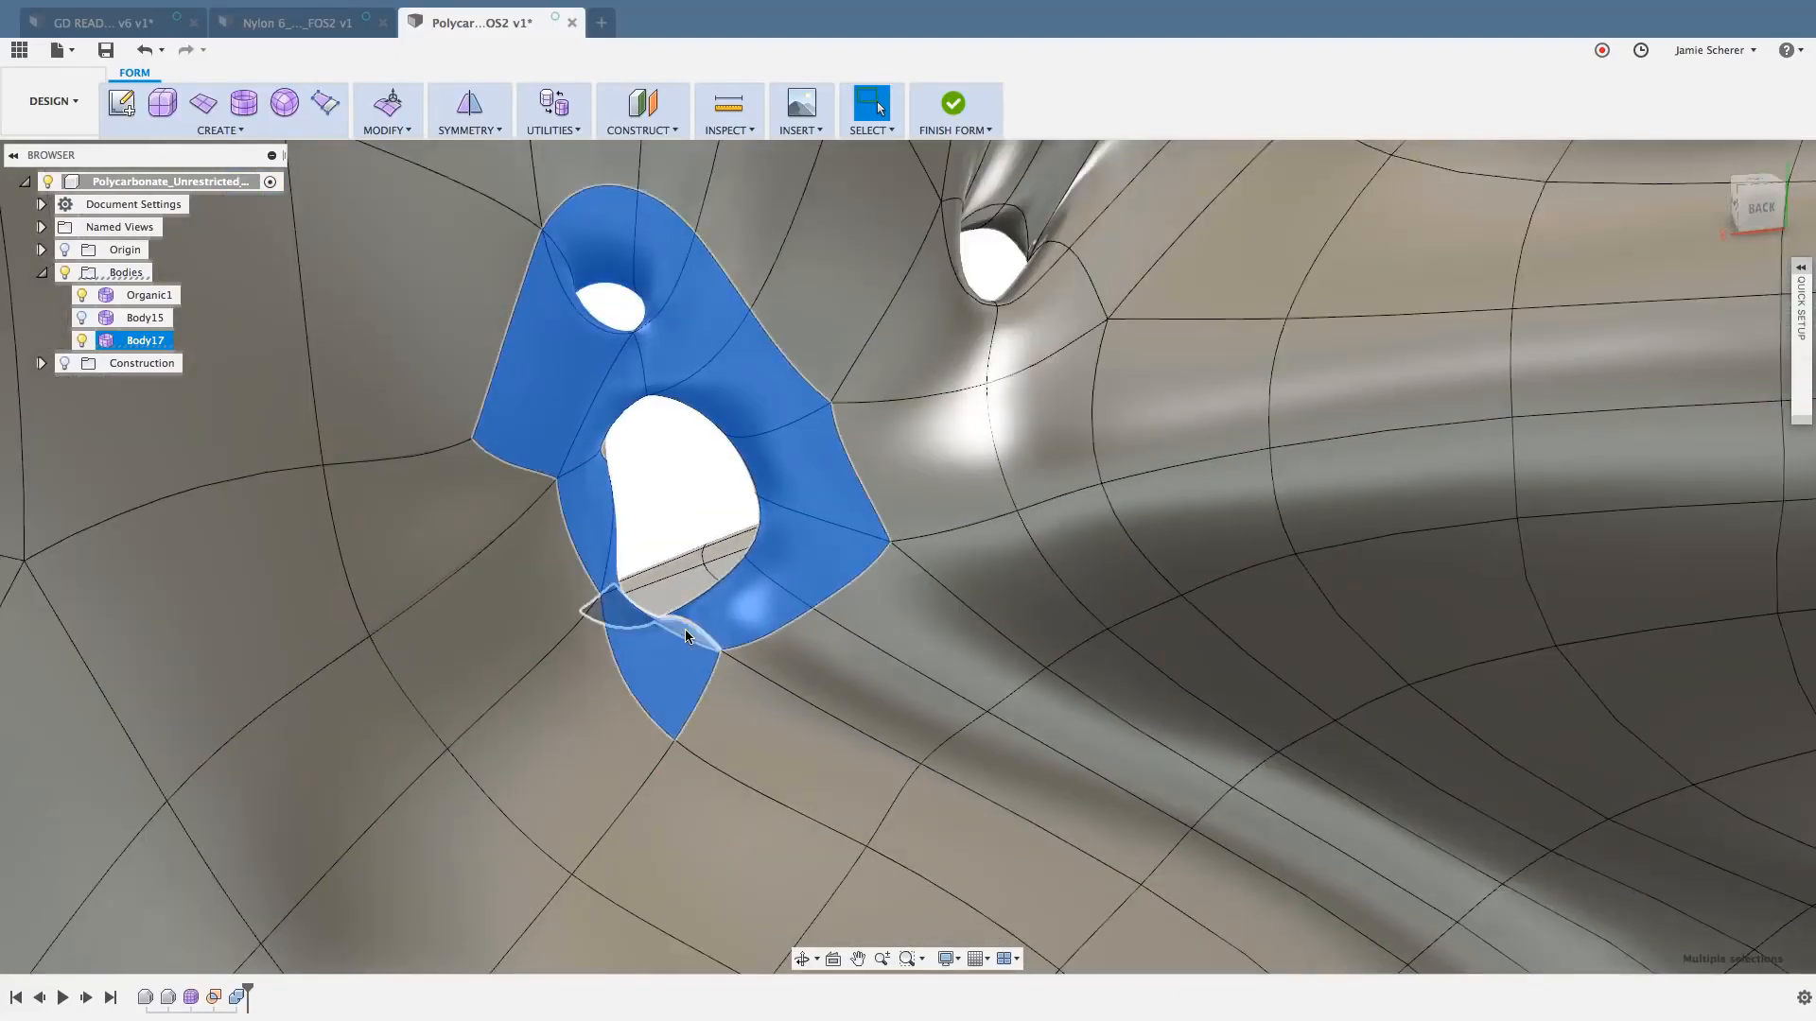
left_click(727, 523)
- Add the front-side faces around both adjacent holes to the selection and delete all the selected faces
middle_click_drag(728, 523, 690, 337, "shift")
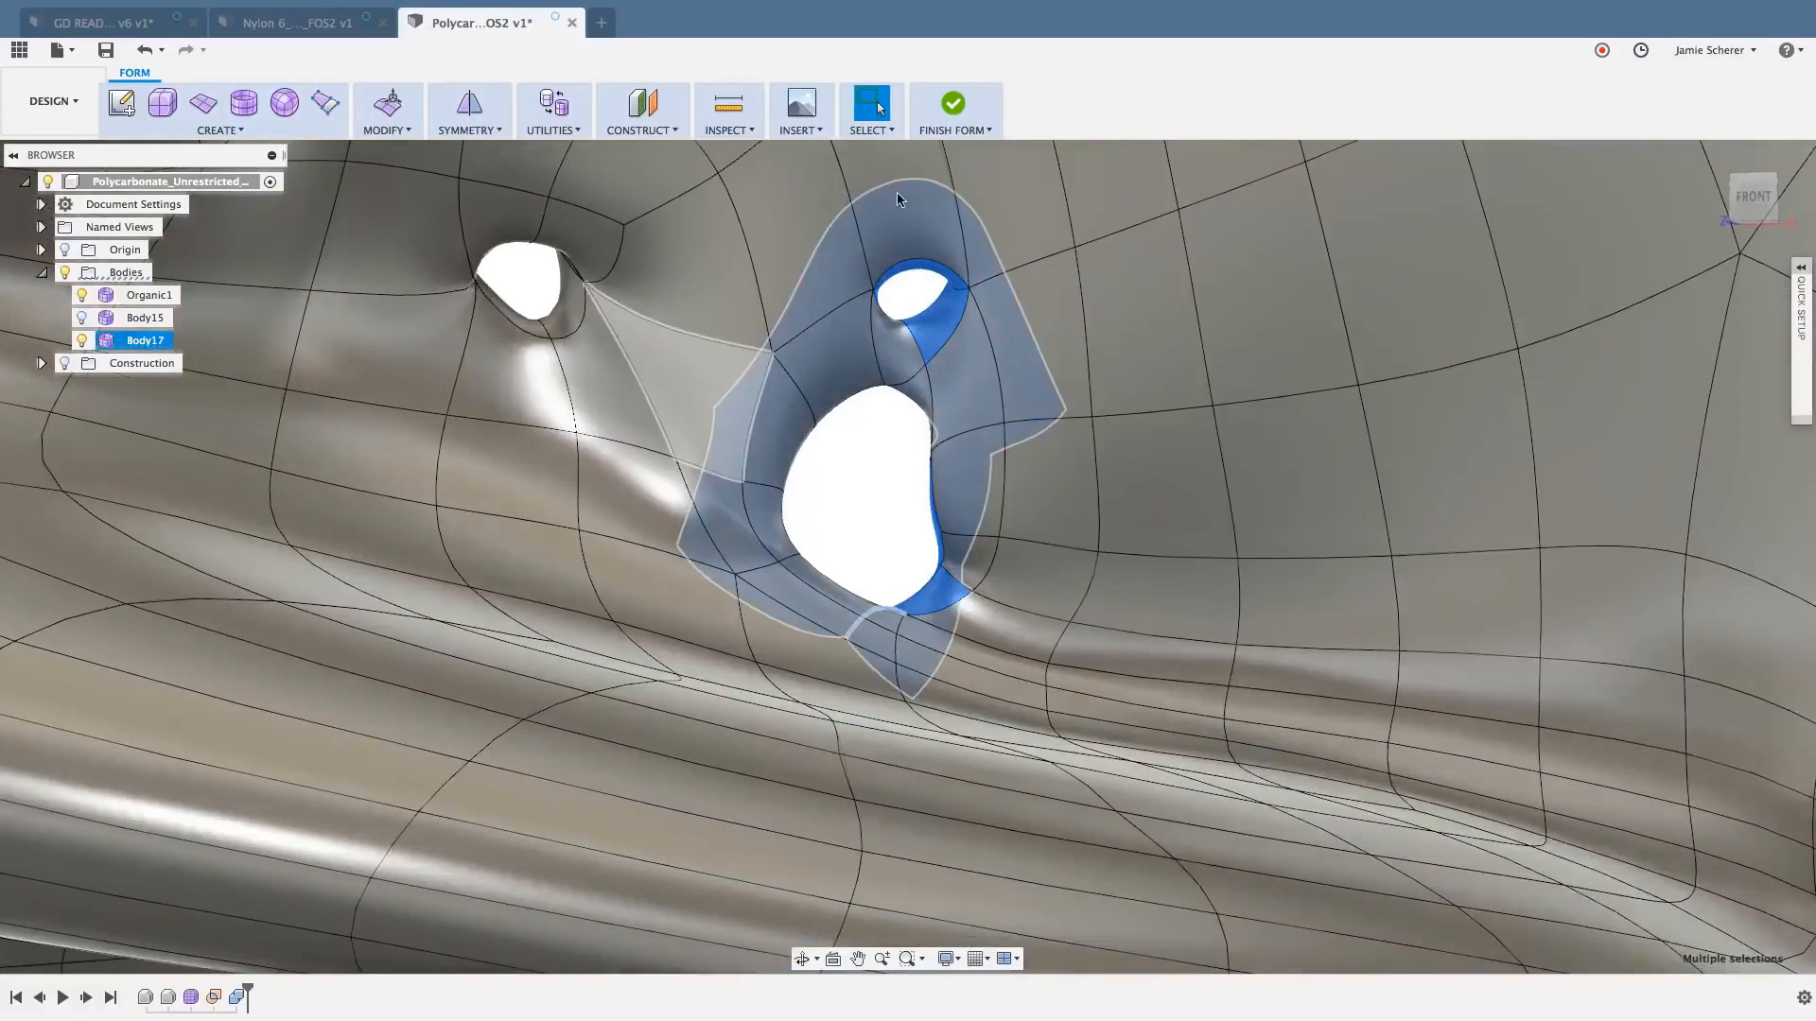
left_click(866, 350)
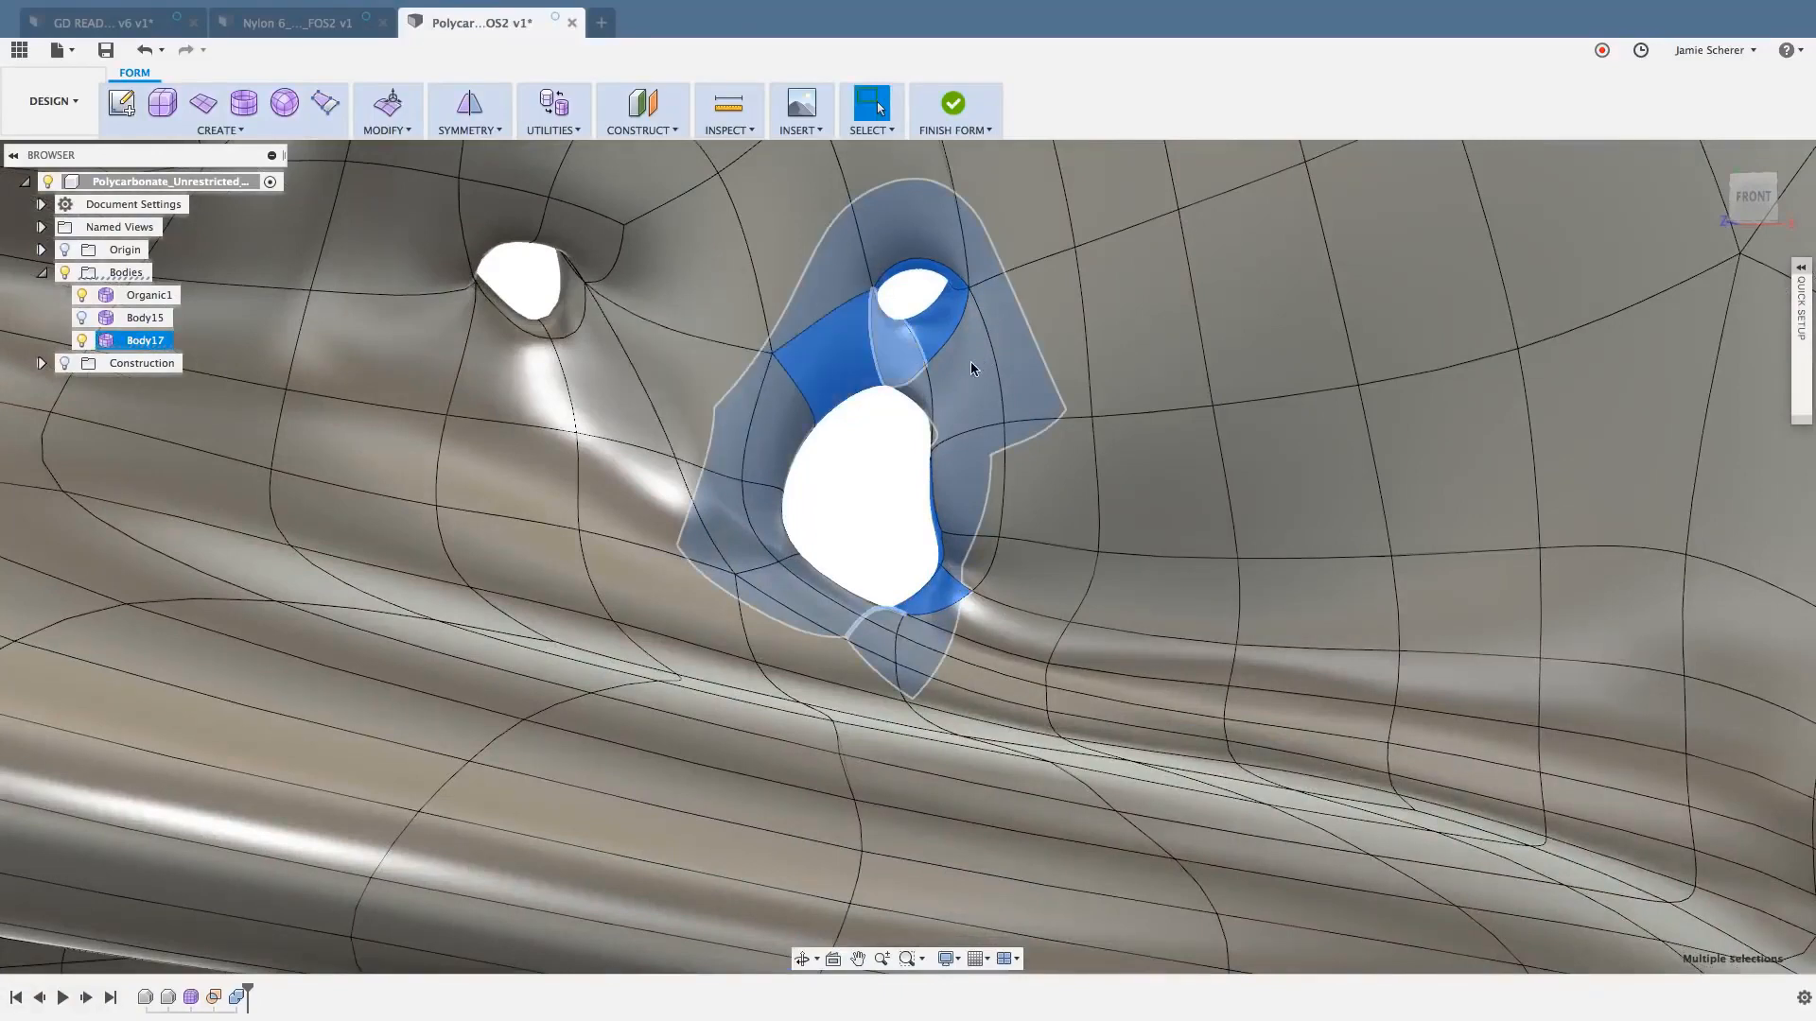
left_click(971, 361, "shift")
left_click(963, 479, "shift")
left_click(919, 392, "shift")
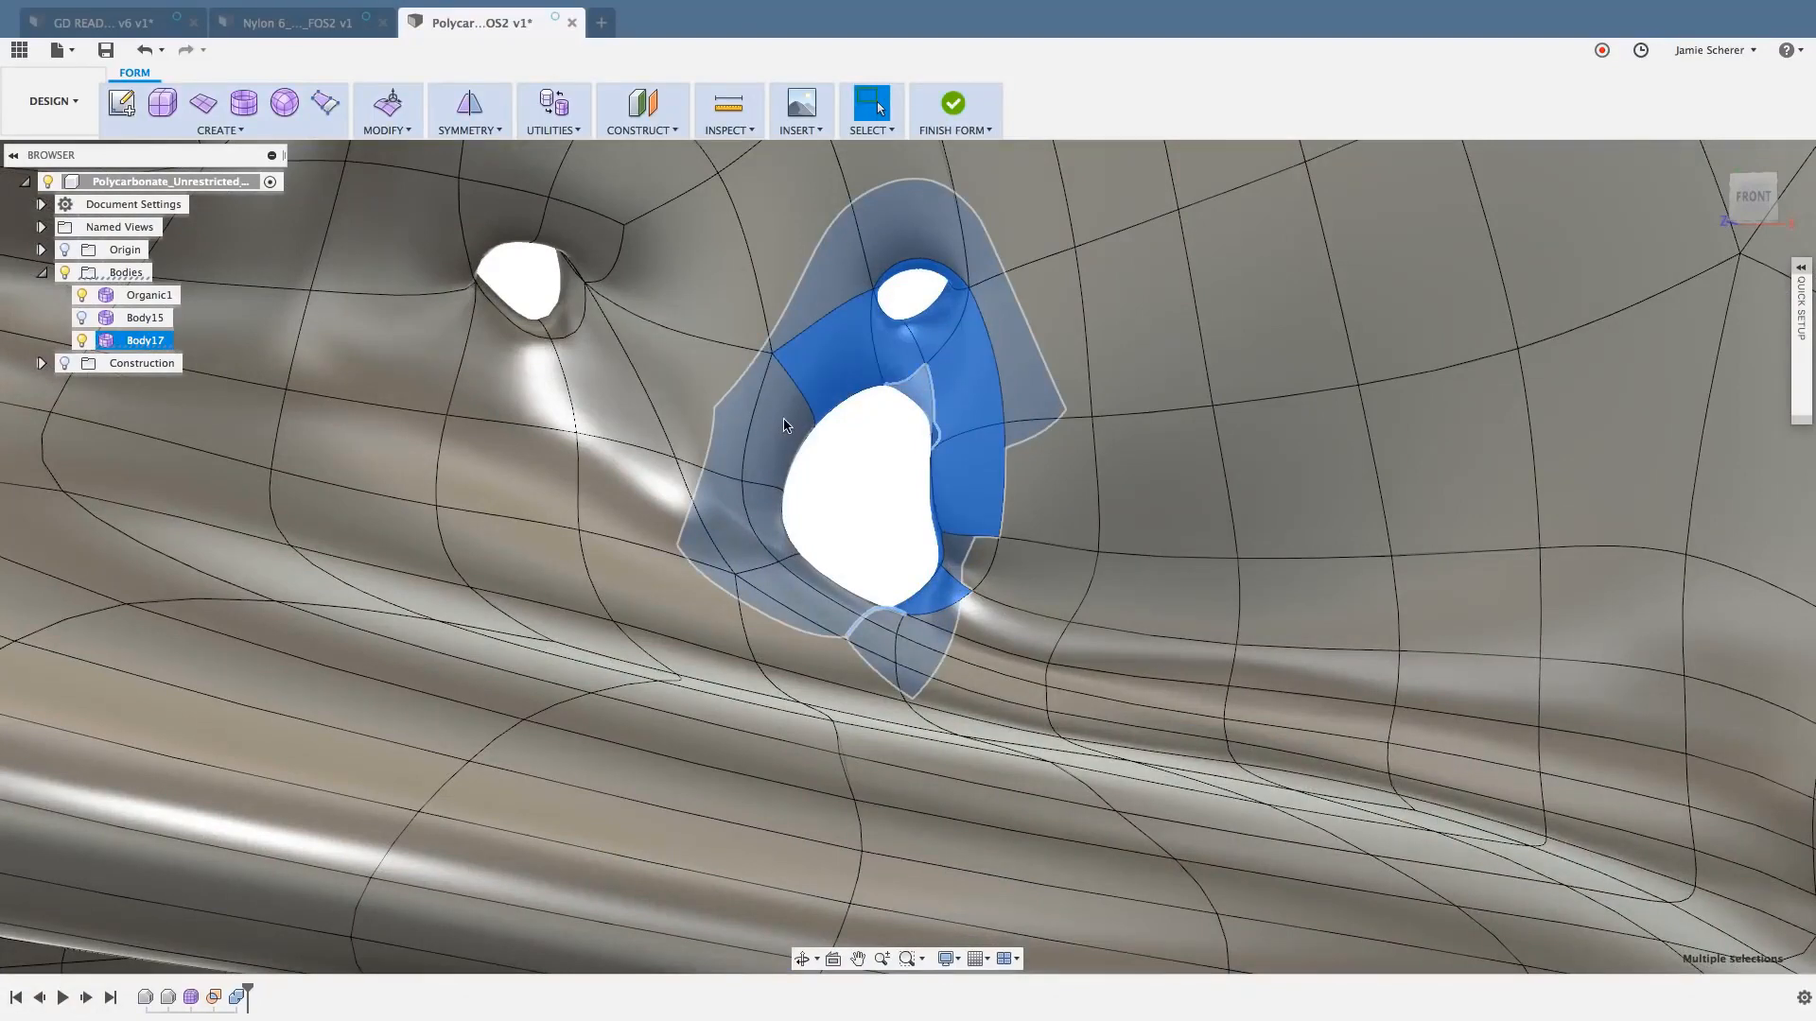
left_click(766, 510, "shift")
left_click(826, 577, "shift")
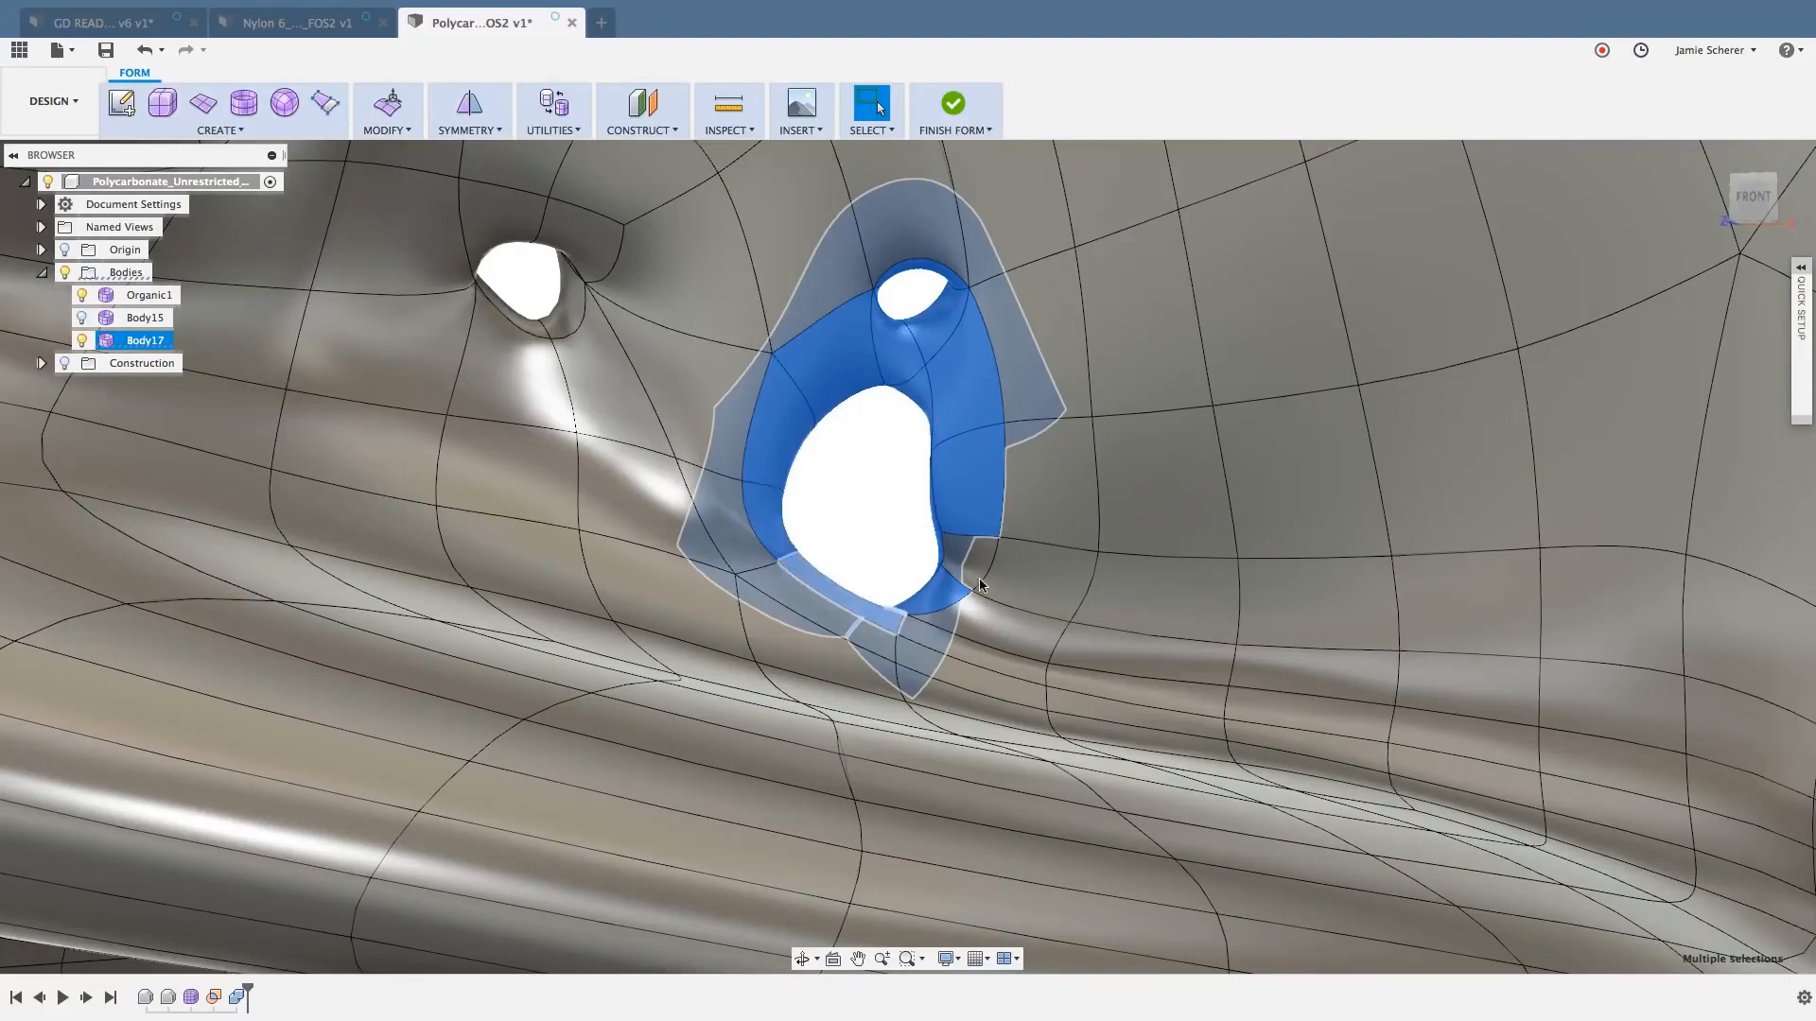
scroll(975, 573, "up", 5)
left_click(895, 572, "shift")
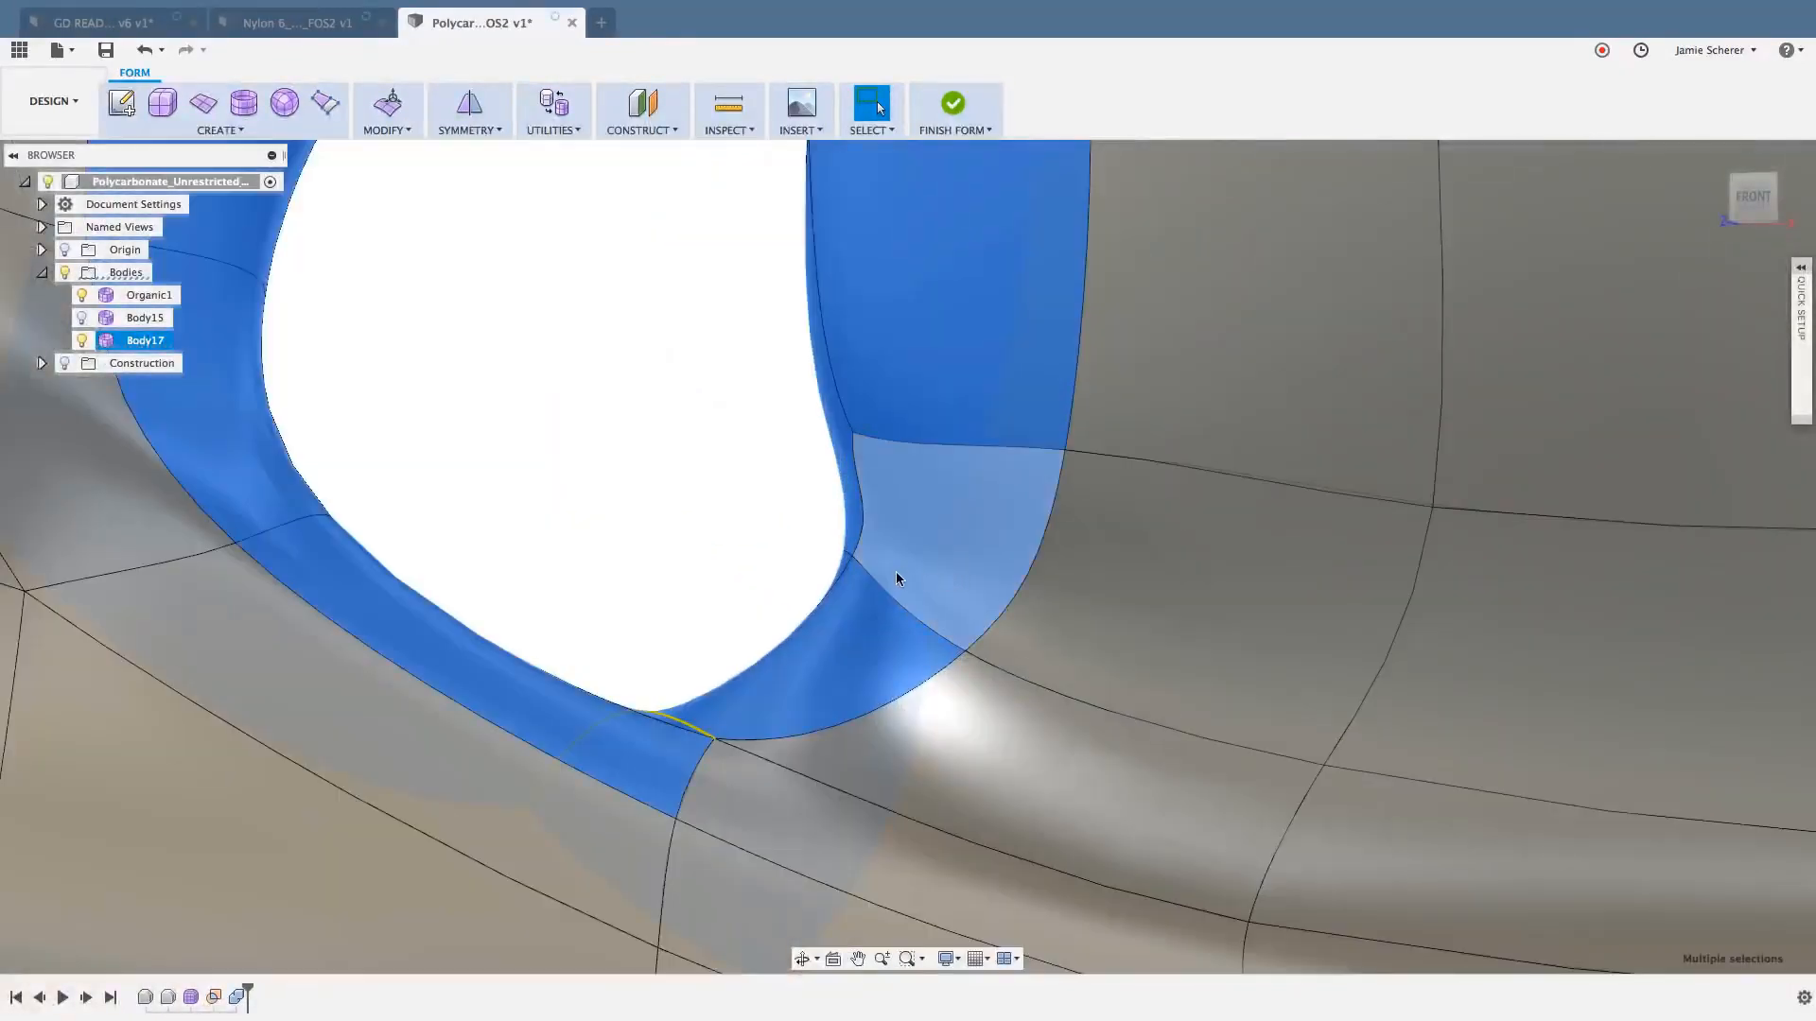
middle_click_drag(759, 491, 759, 593)
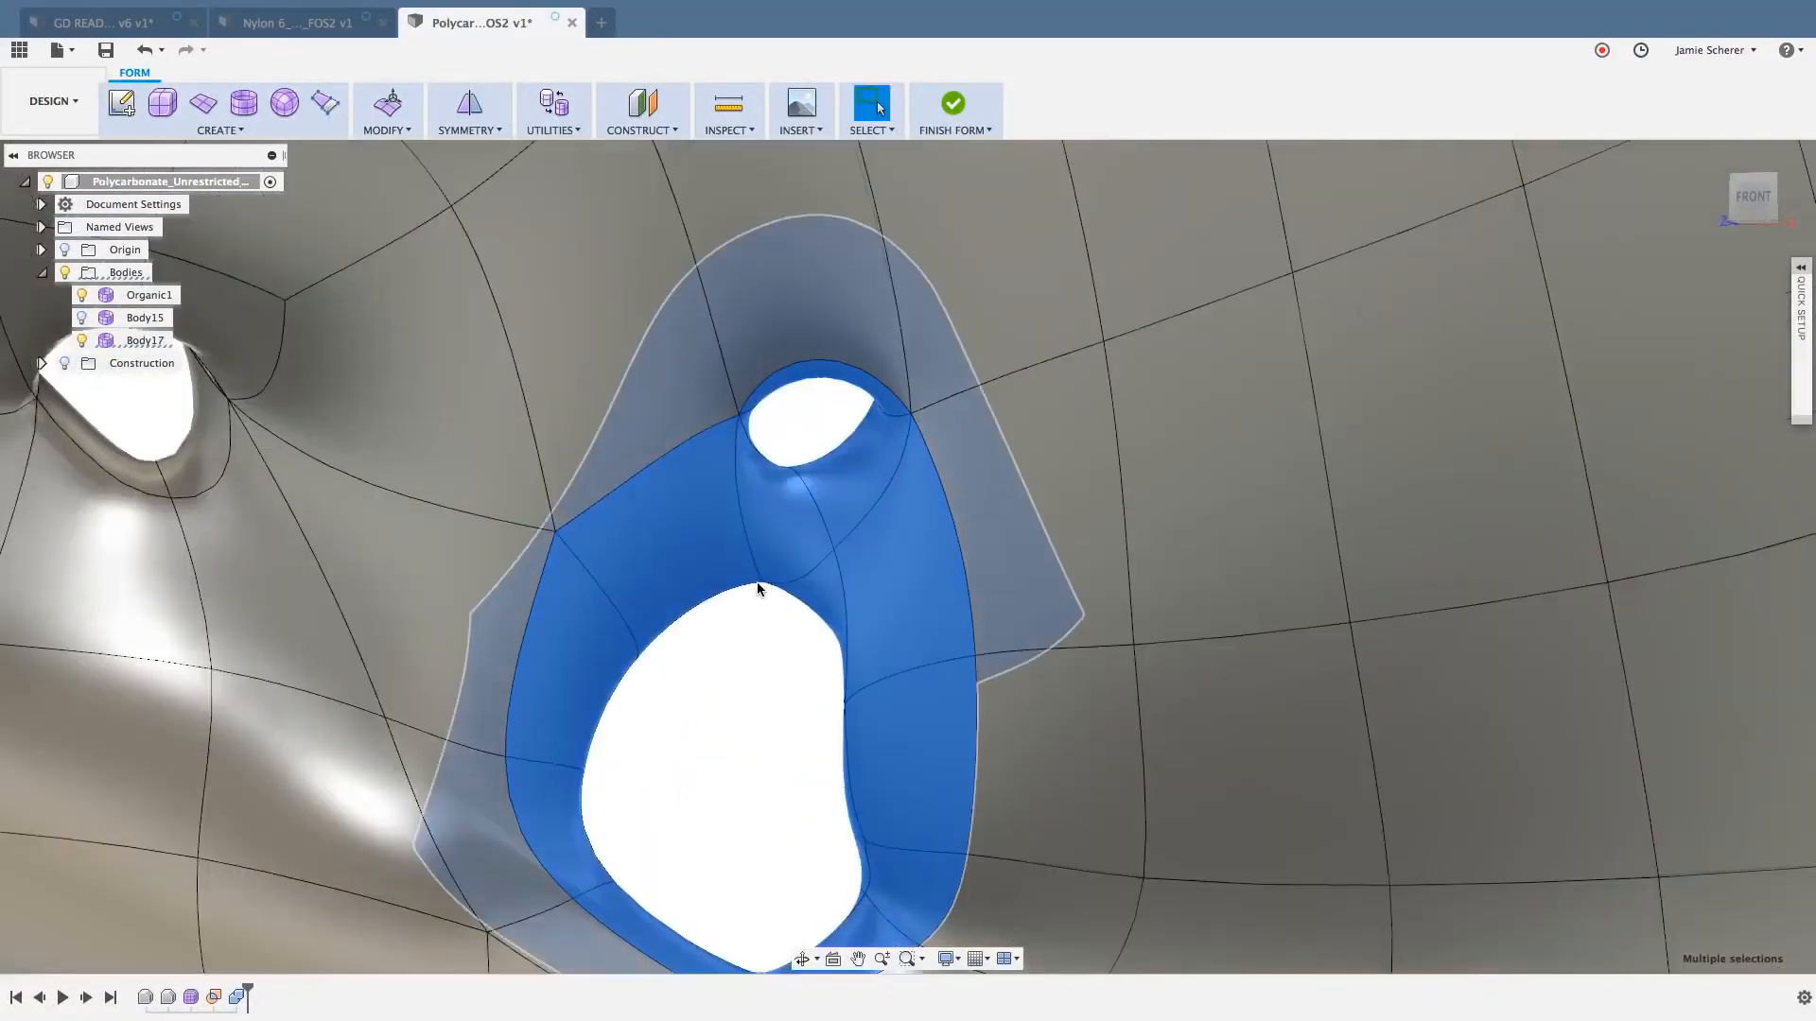
scroll(757, 581, "down", 3)
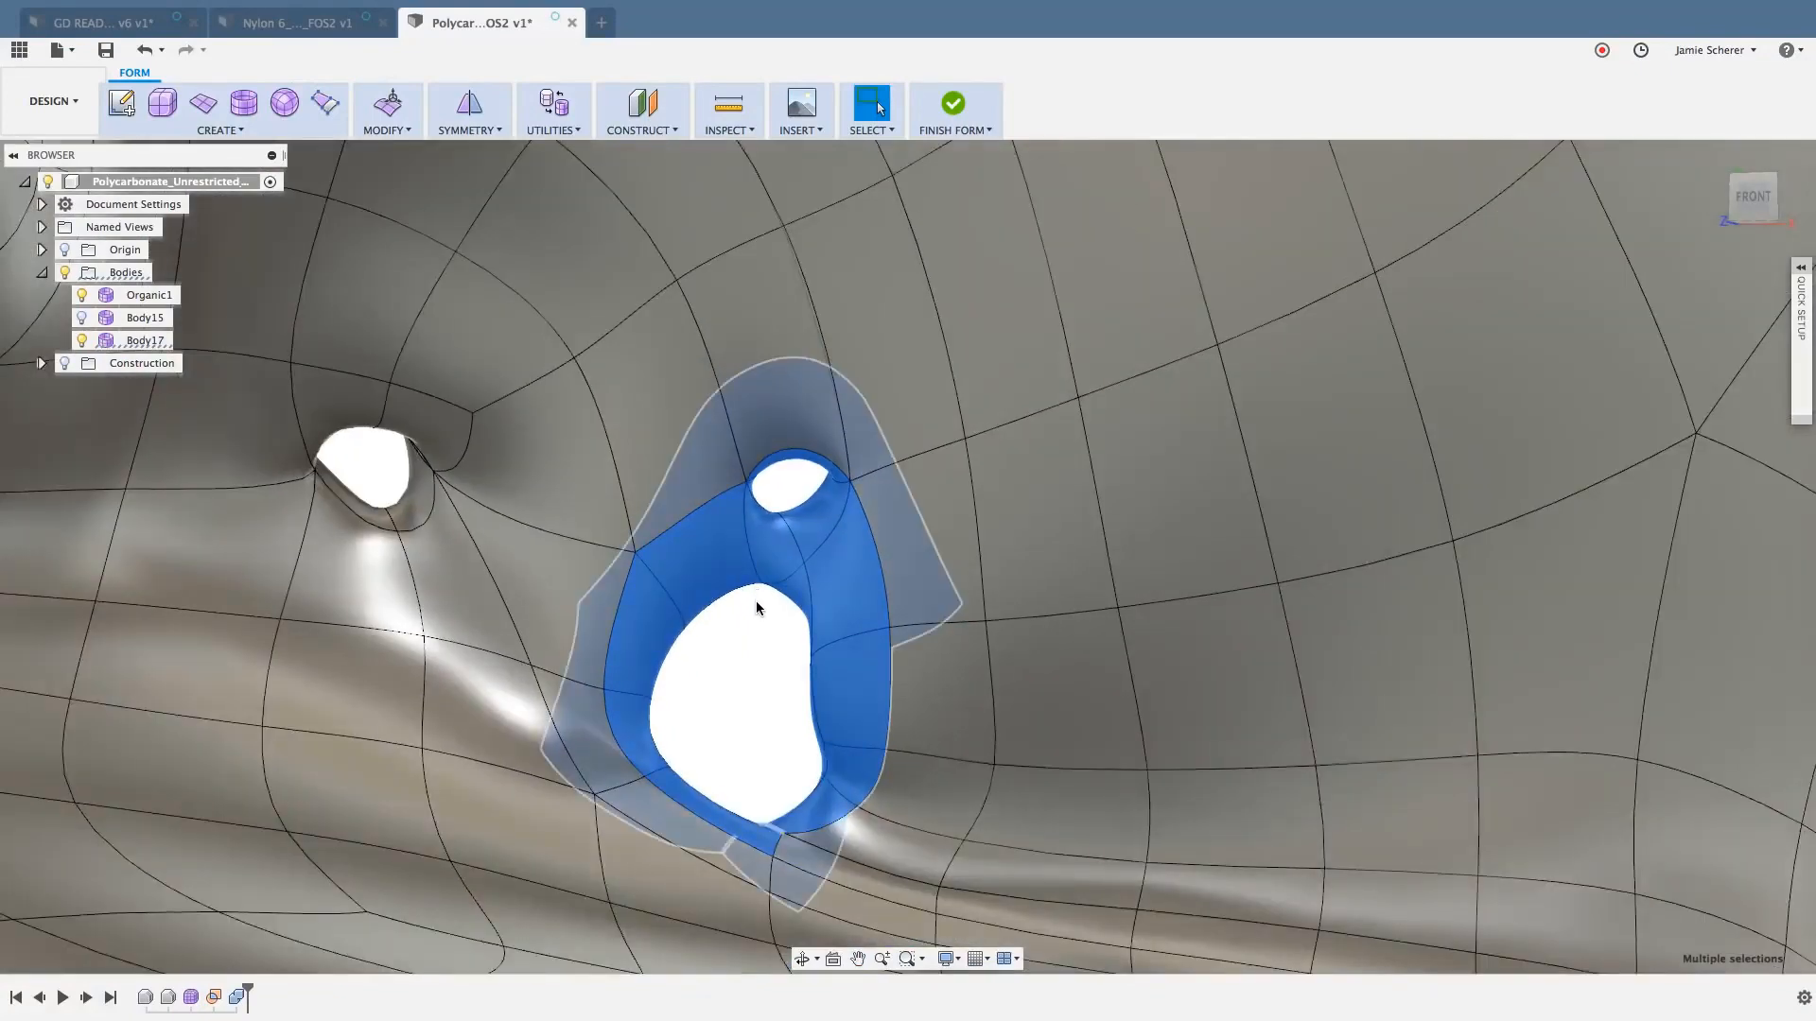
key("Delete")
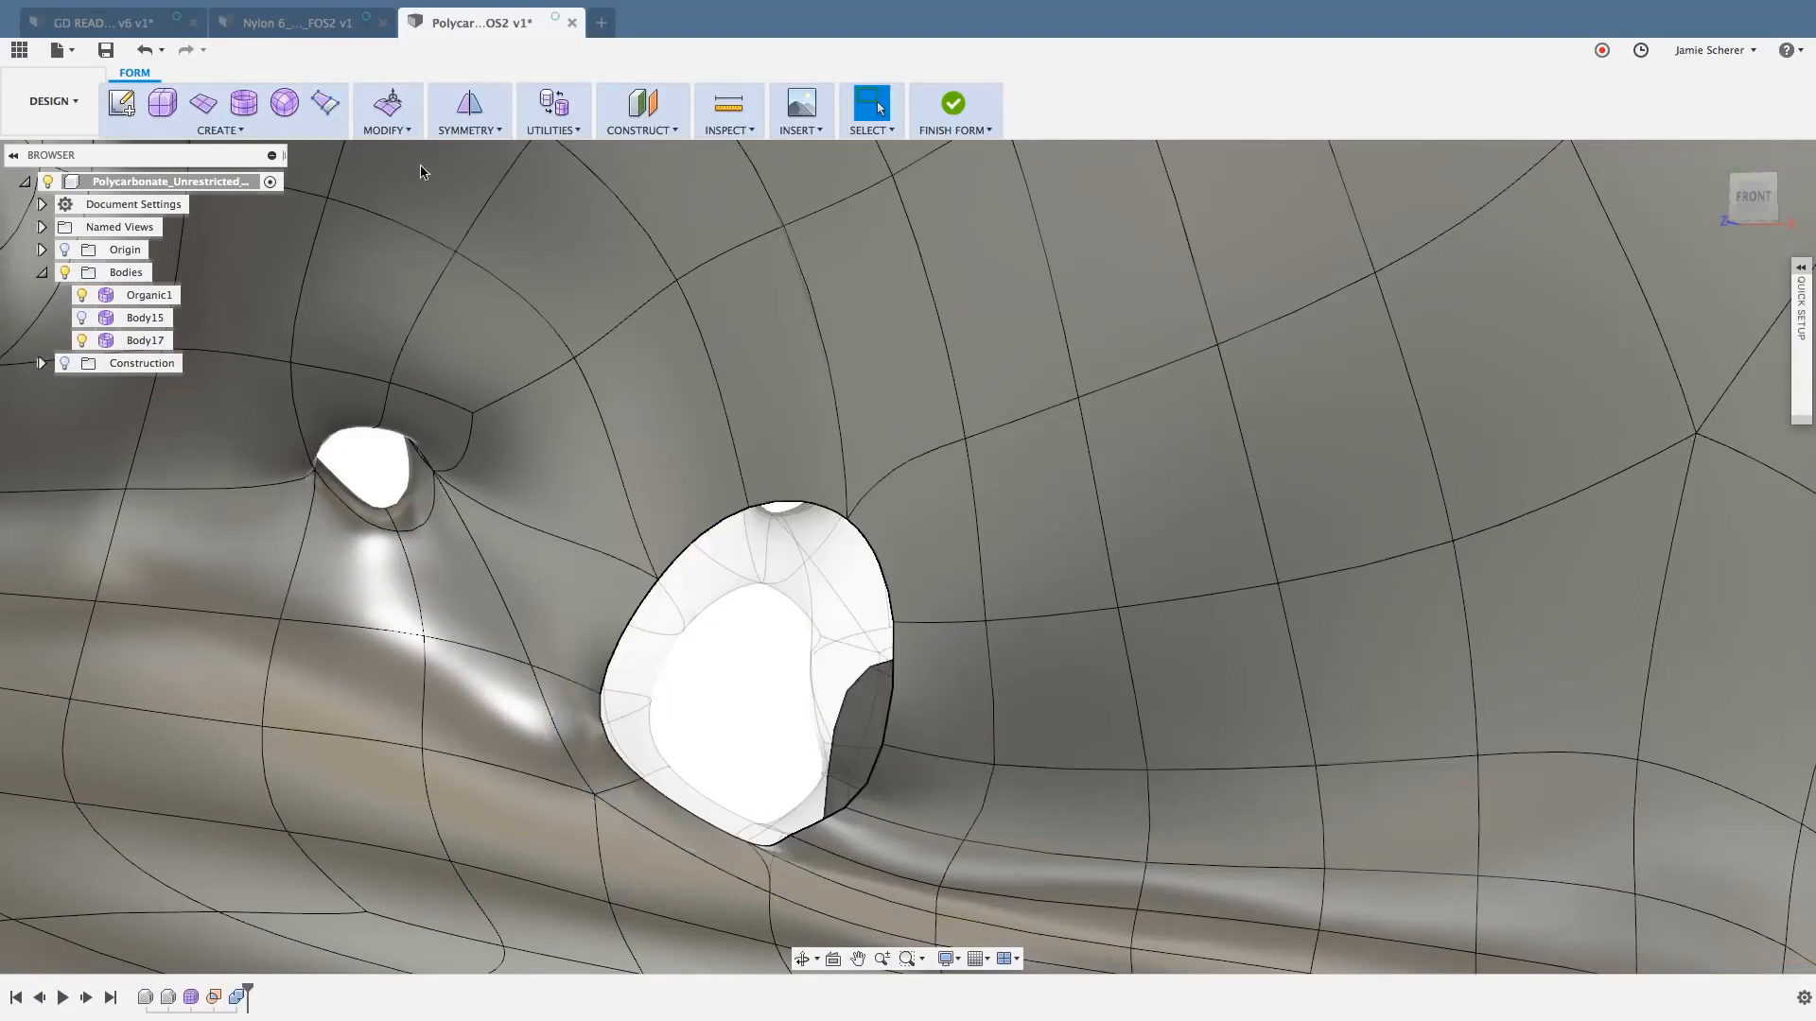
- Fill the opening on the front side with Fill Hole in Reduced Star mode, using one of its boundary edges
left_click(387, 123)
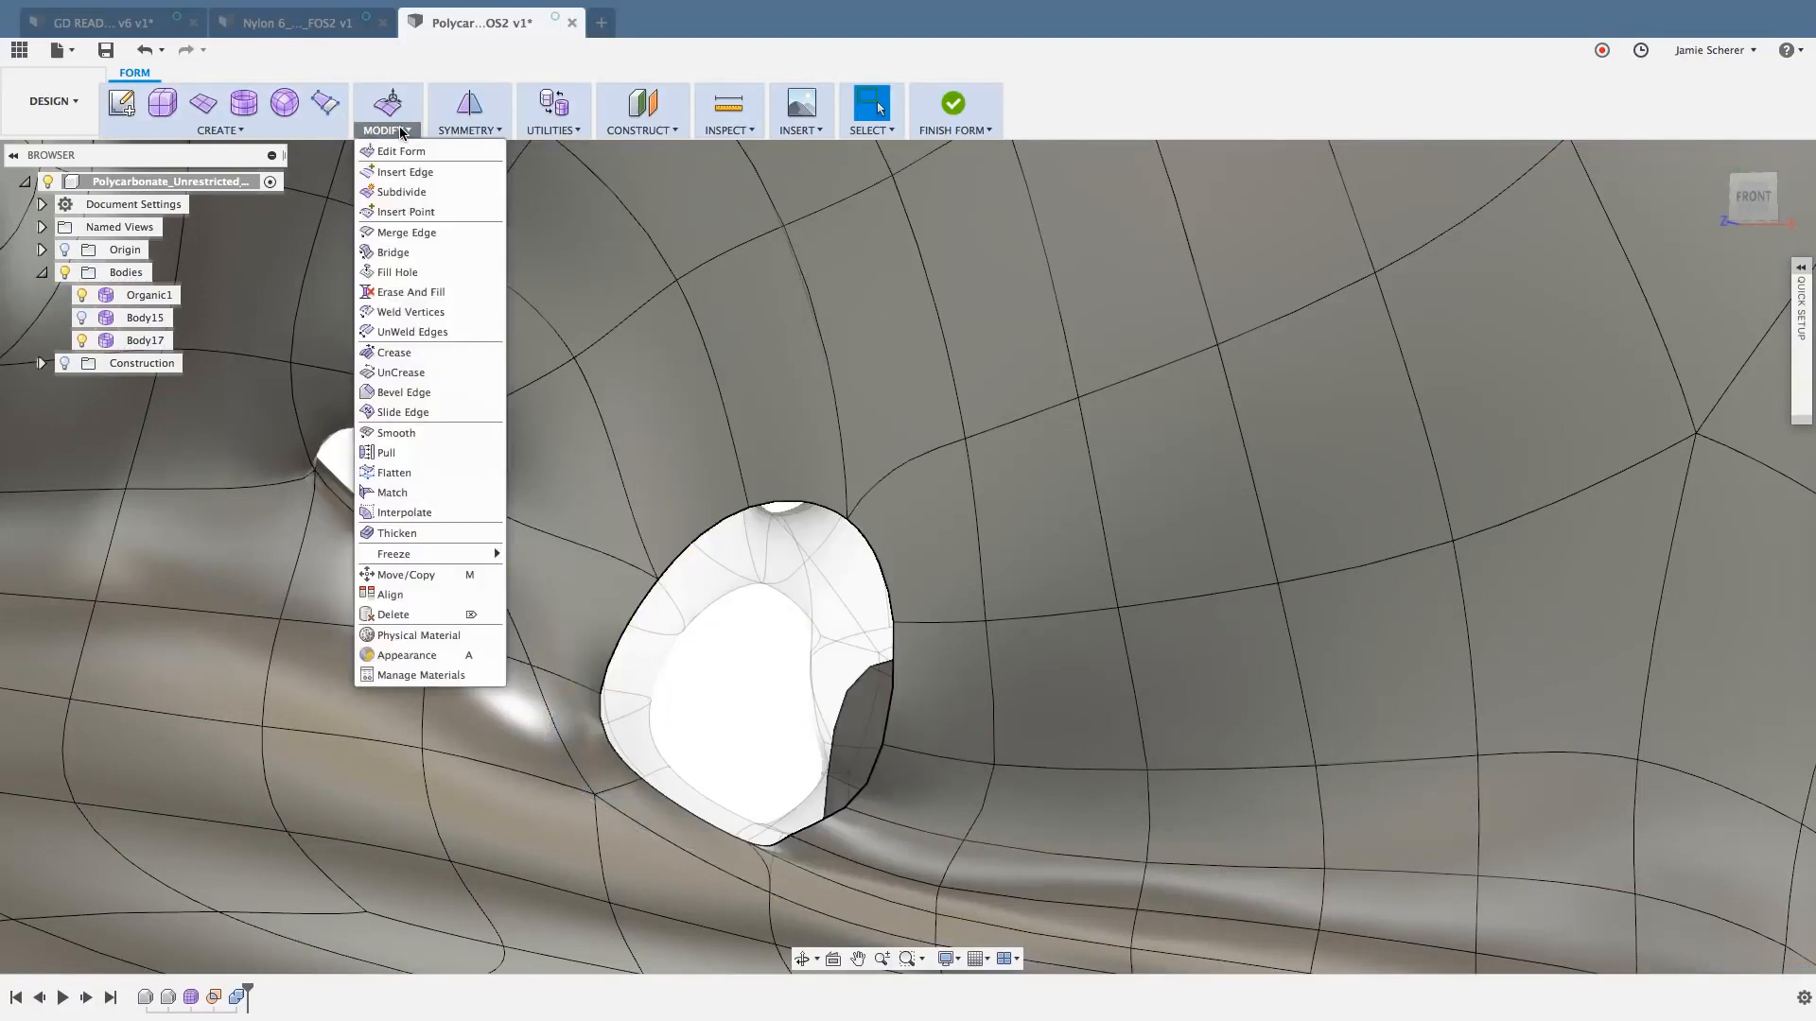
left_click(413, 274)
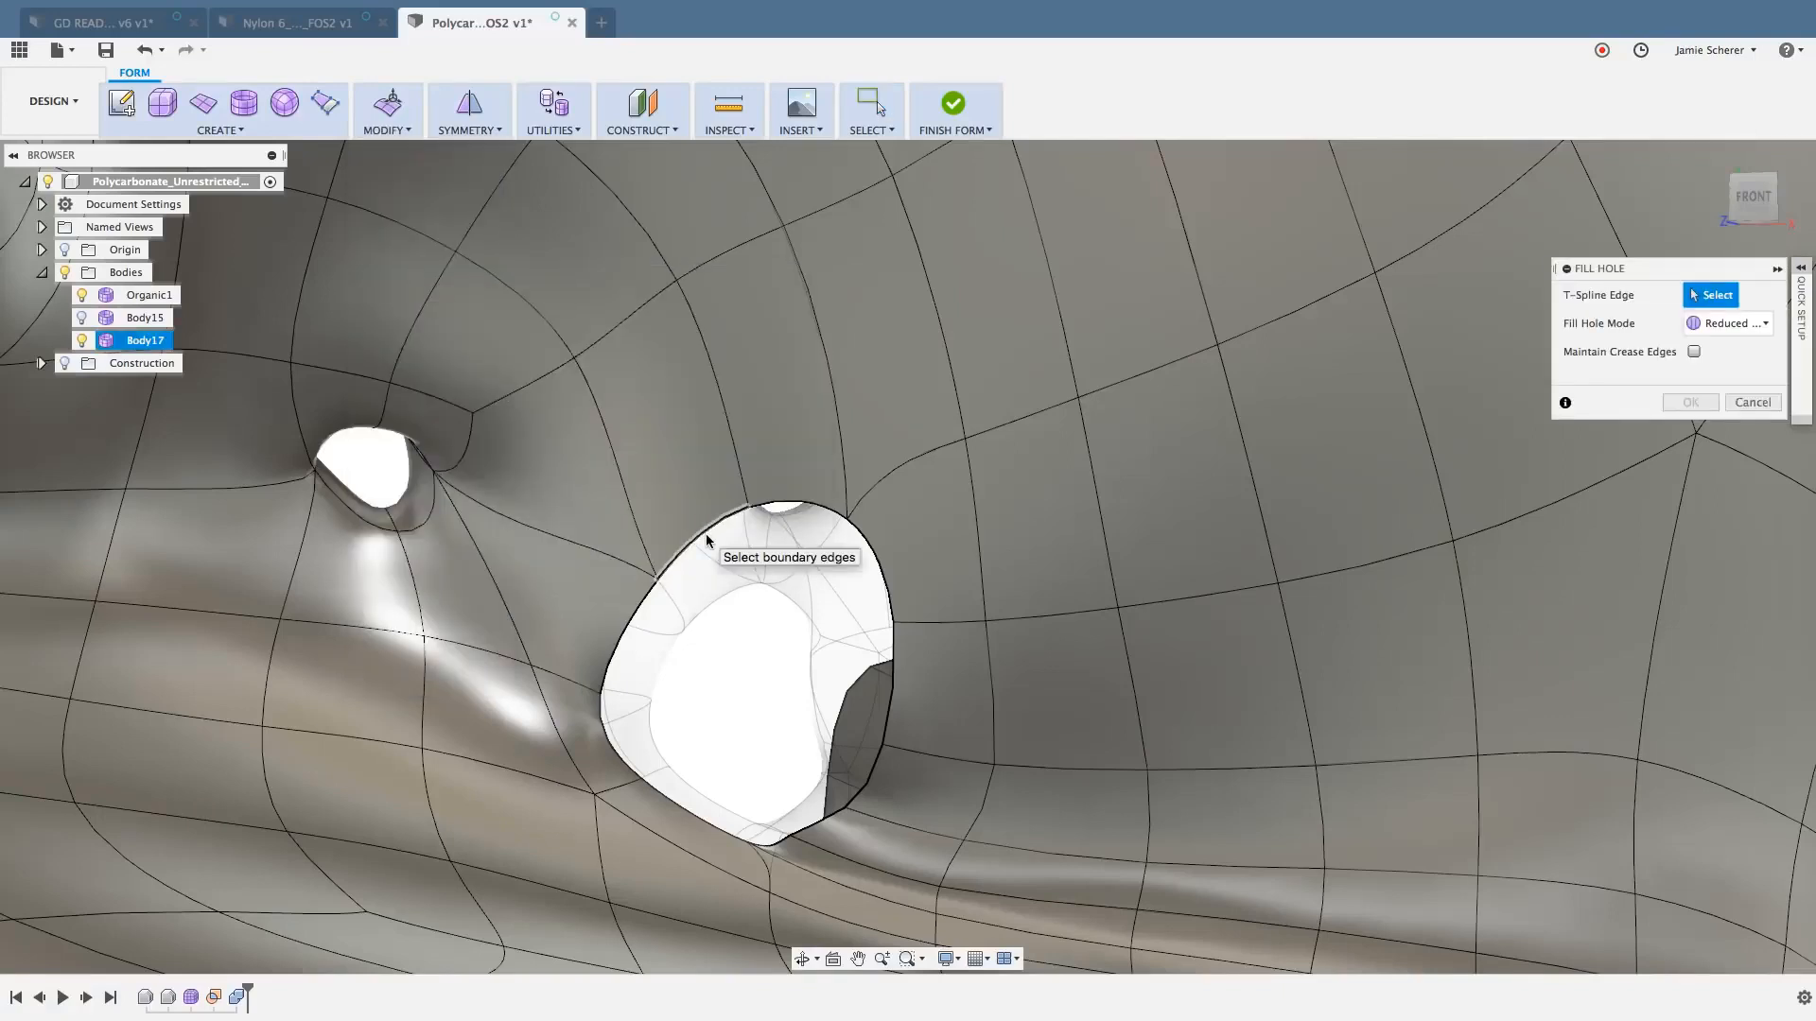
left_click(707, 540)
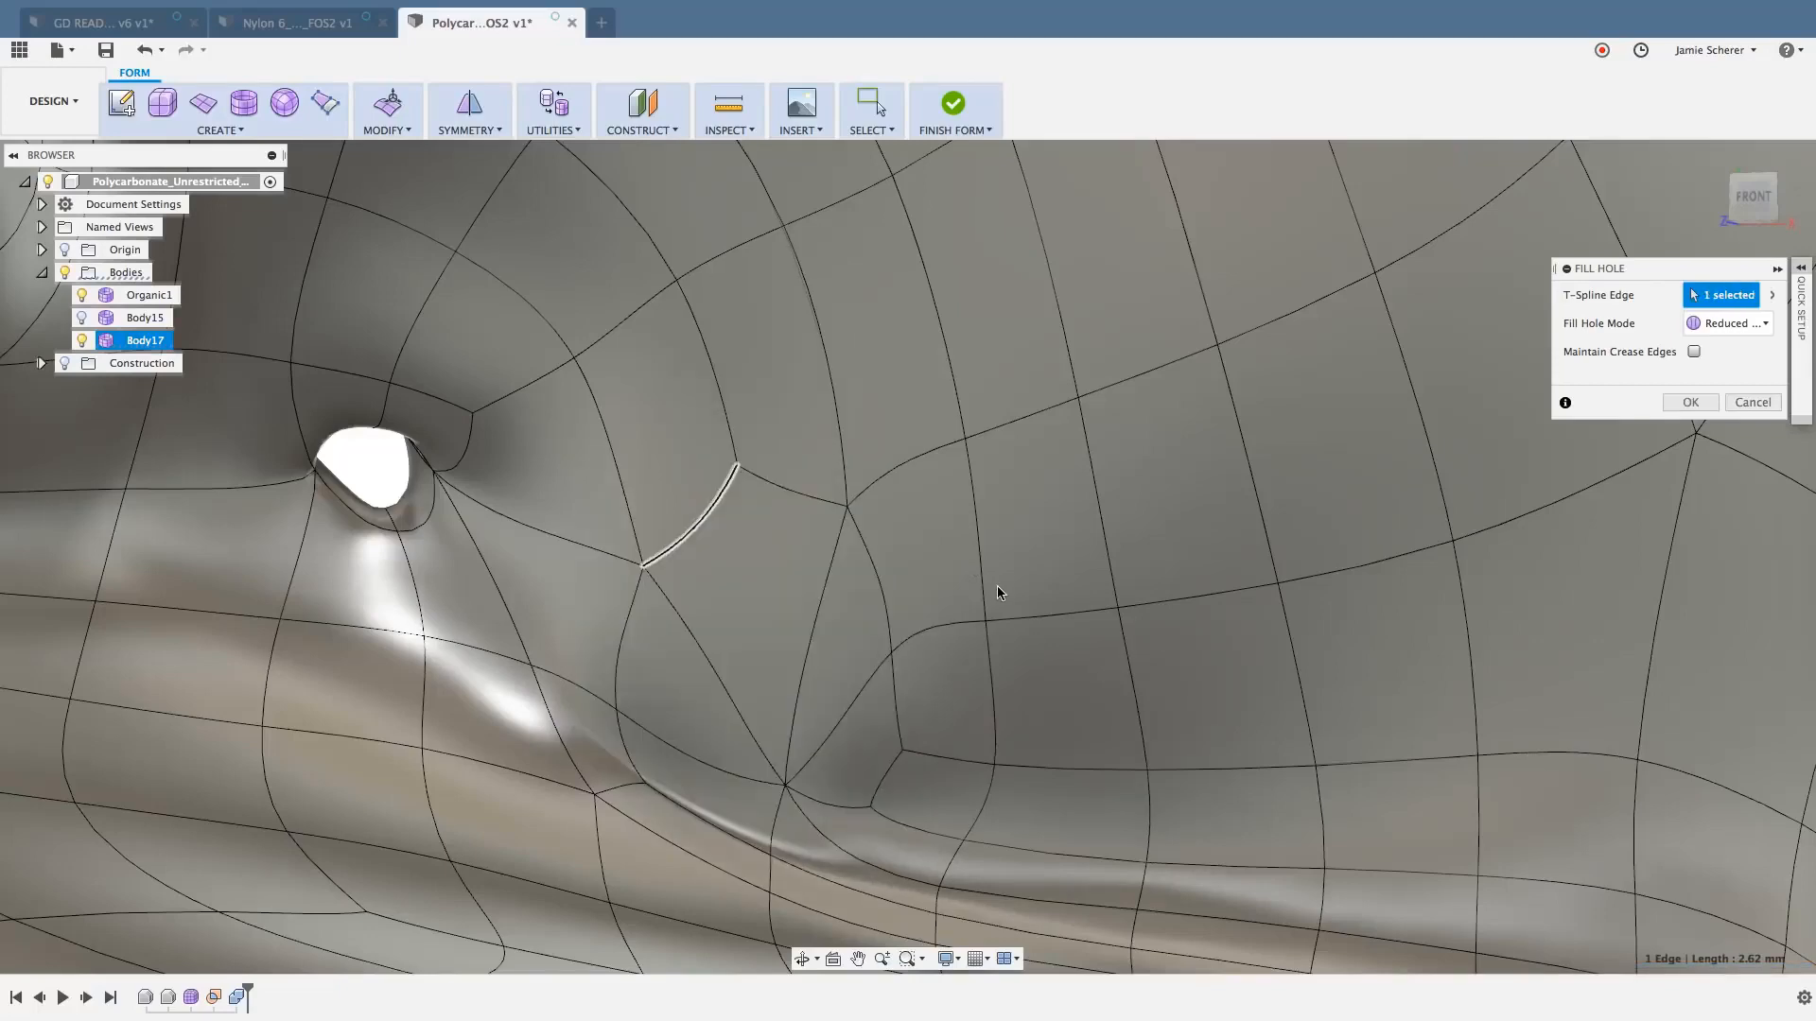
middle_click_drag(997, 587, 969, 632, "shift")
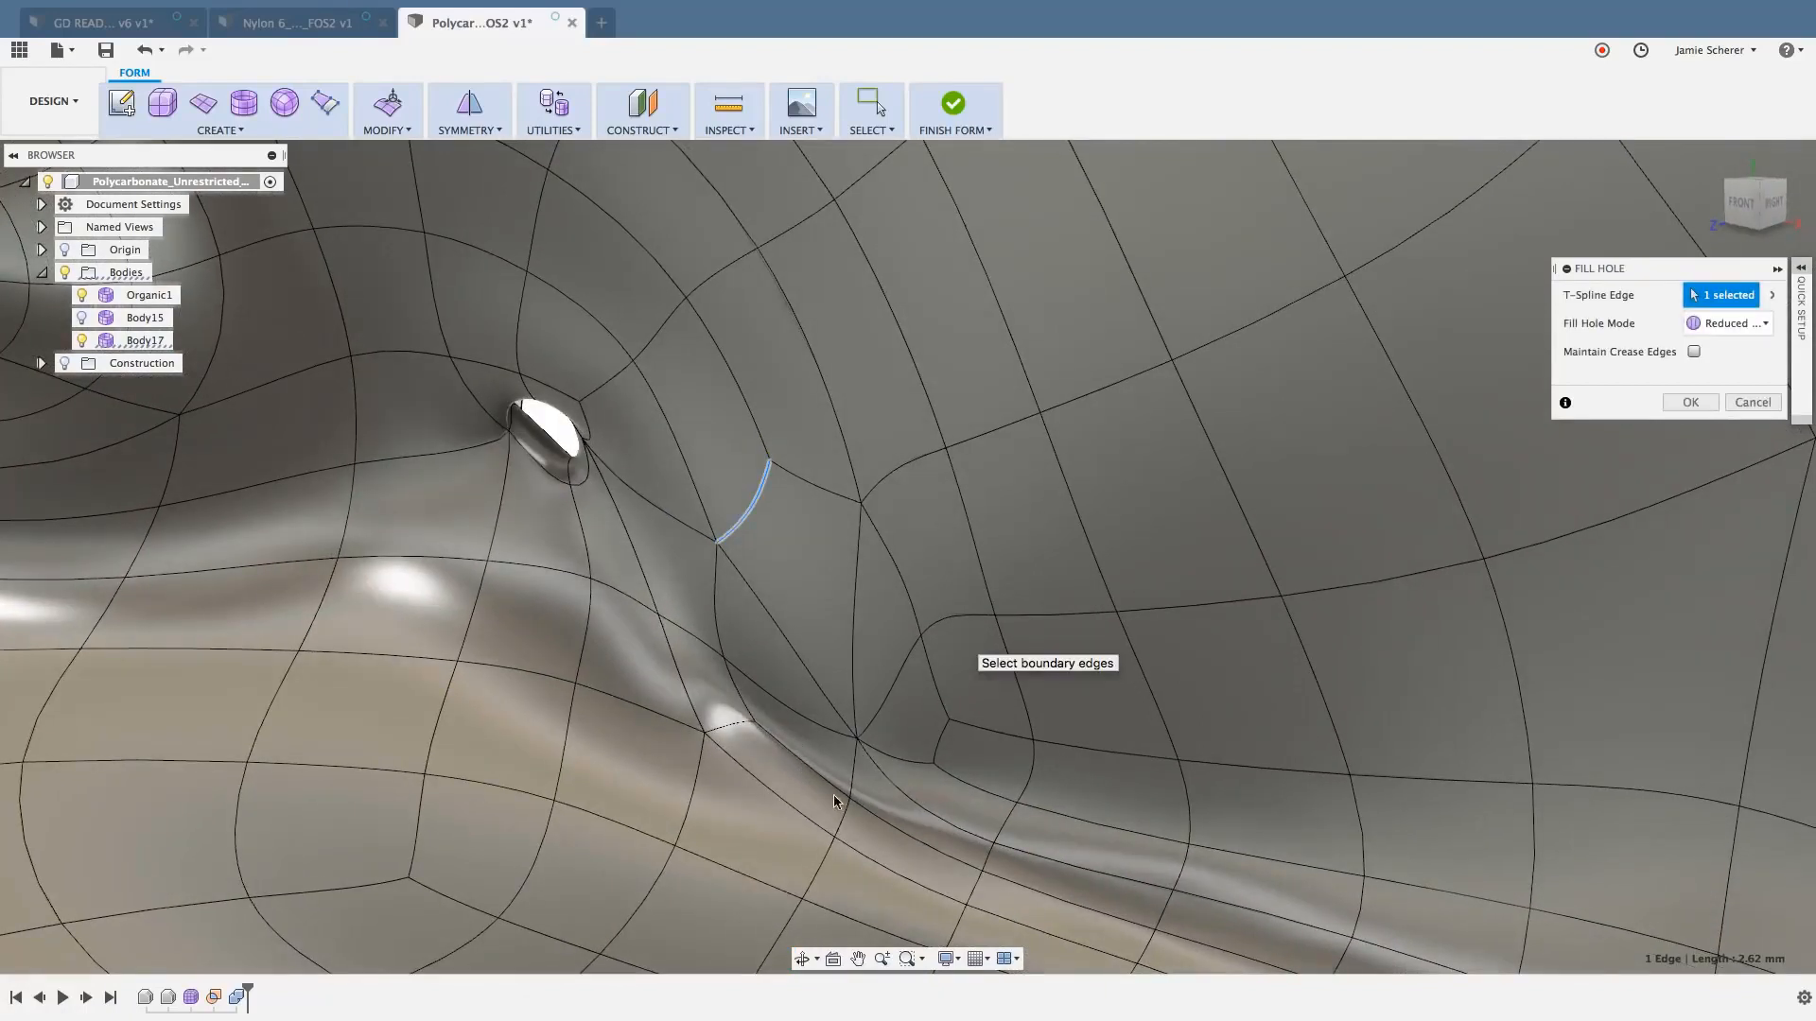
key("Return")
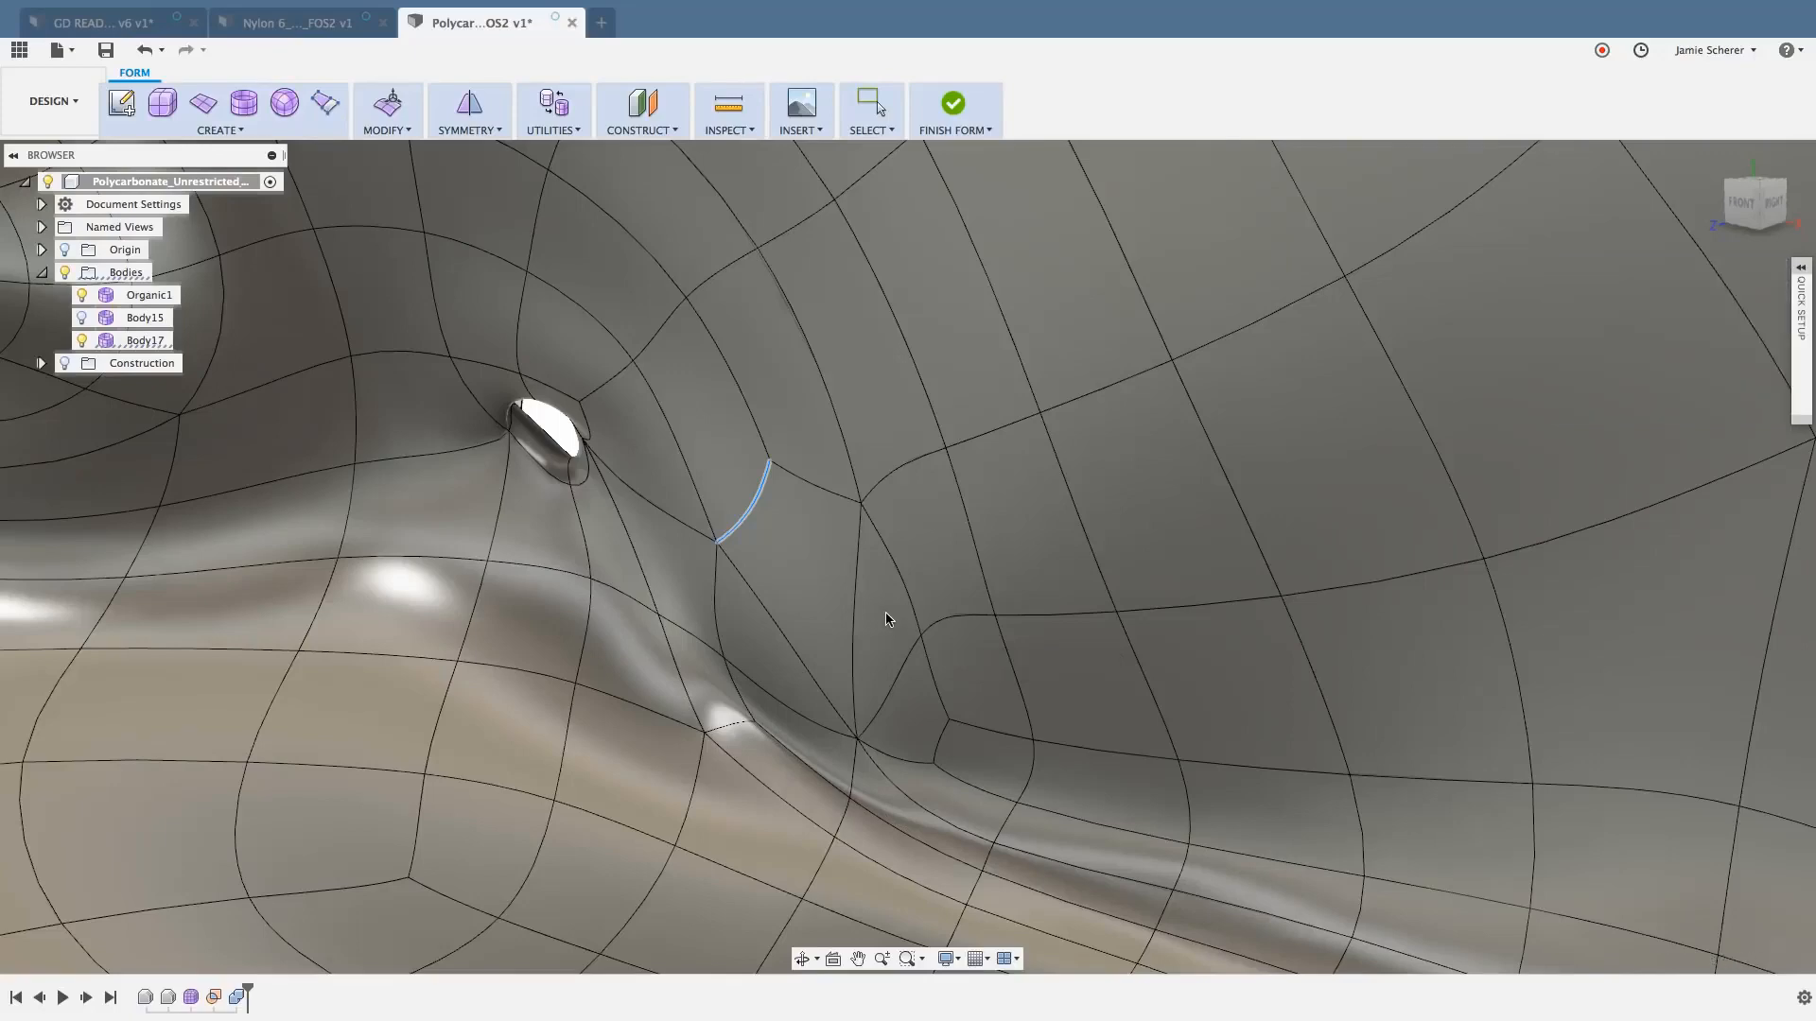
- Fill the matching opening on the back side with Fill Hole in Reduced Star mode
middle_click_drag(889, 616, 662, 612, "shift")
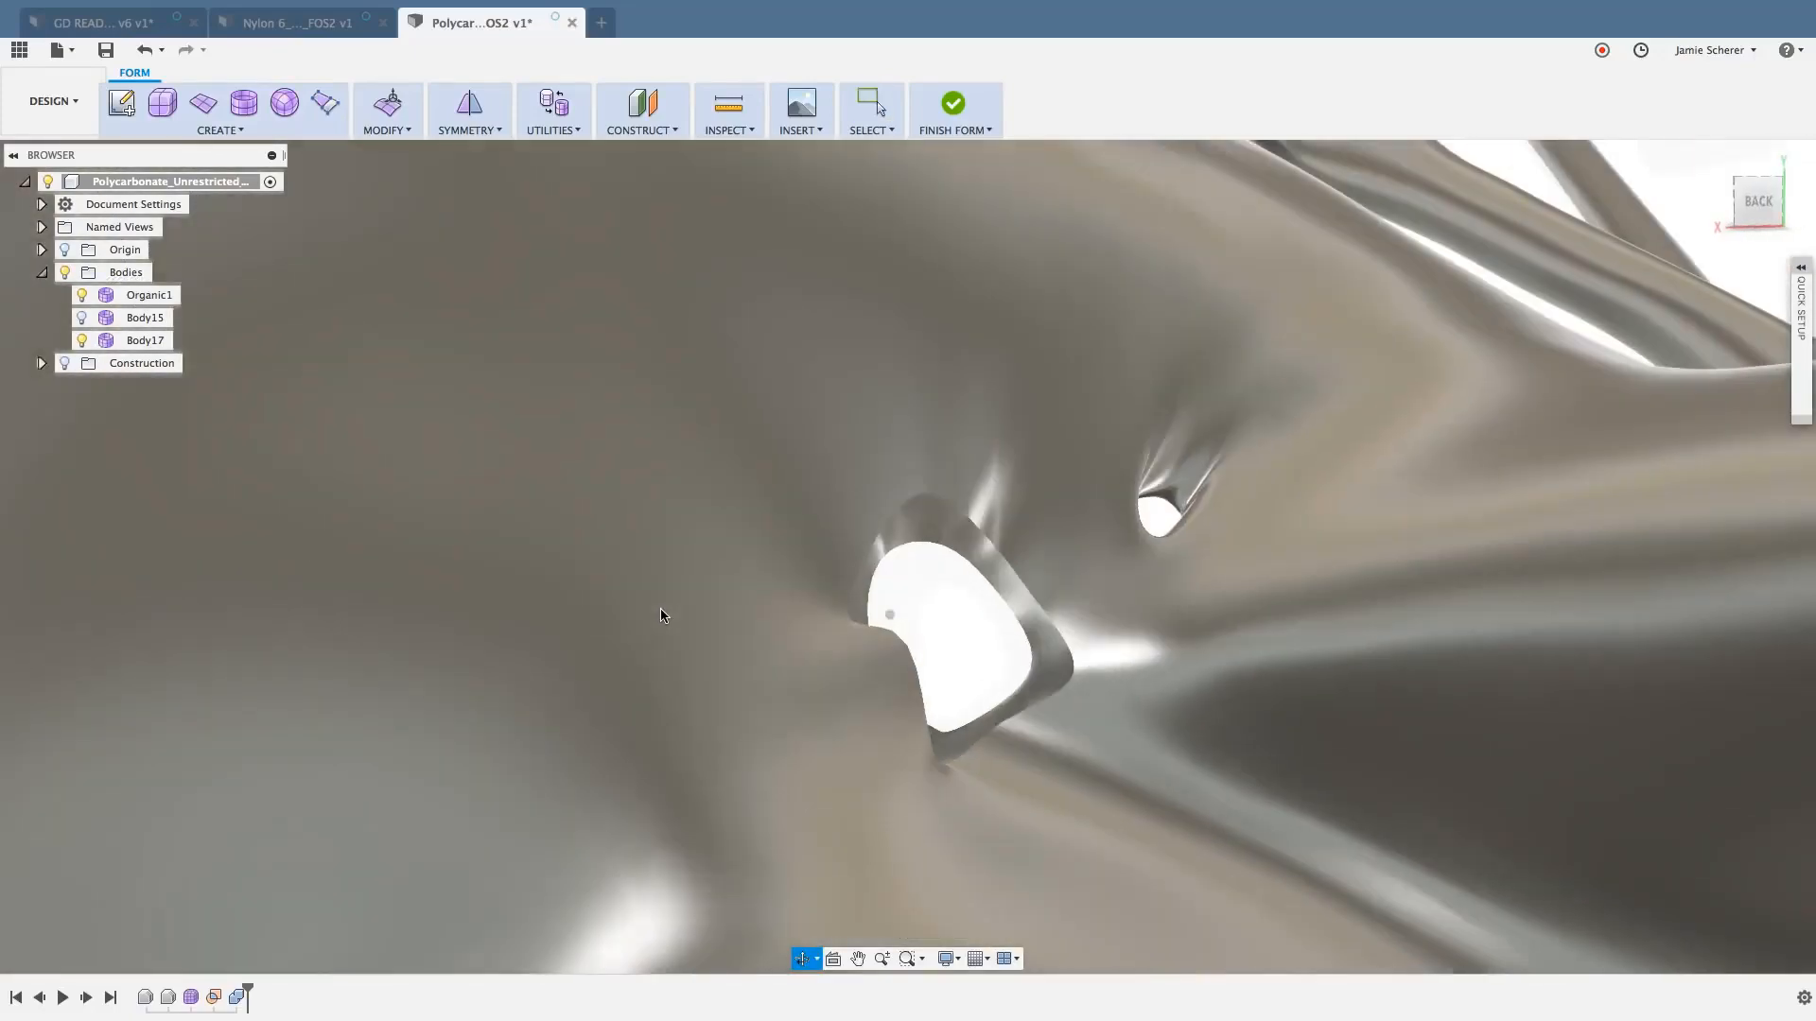
left_click(392, 118)
left_click(404, 133)
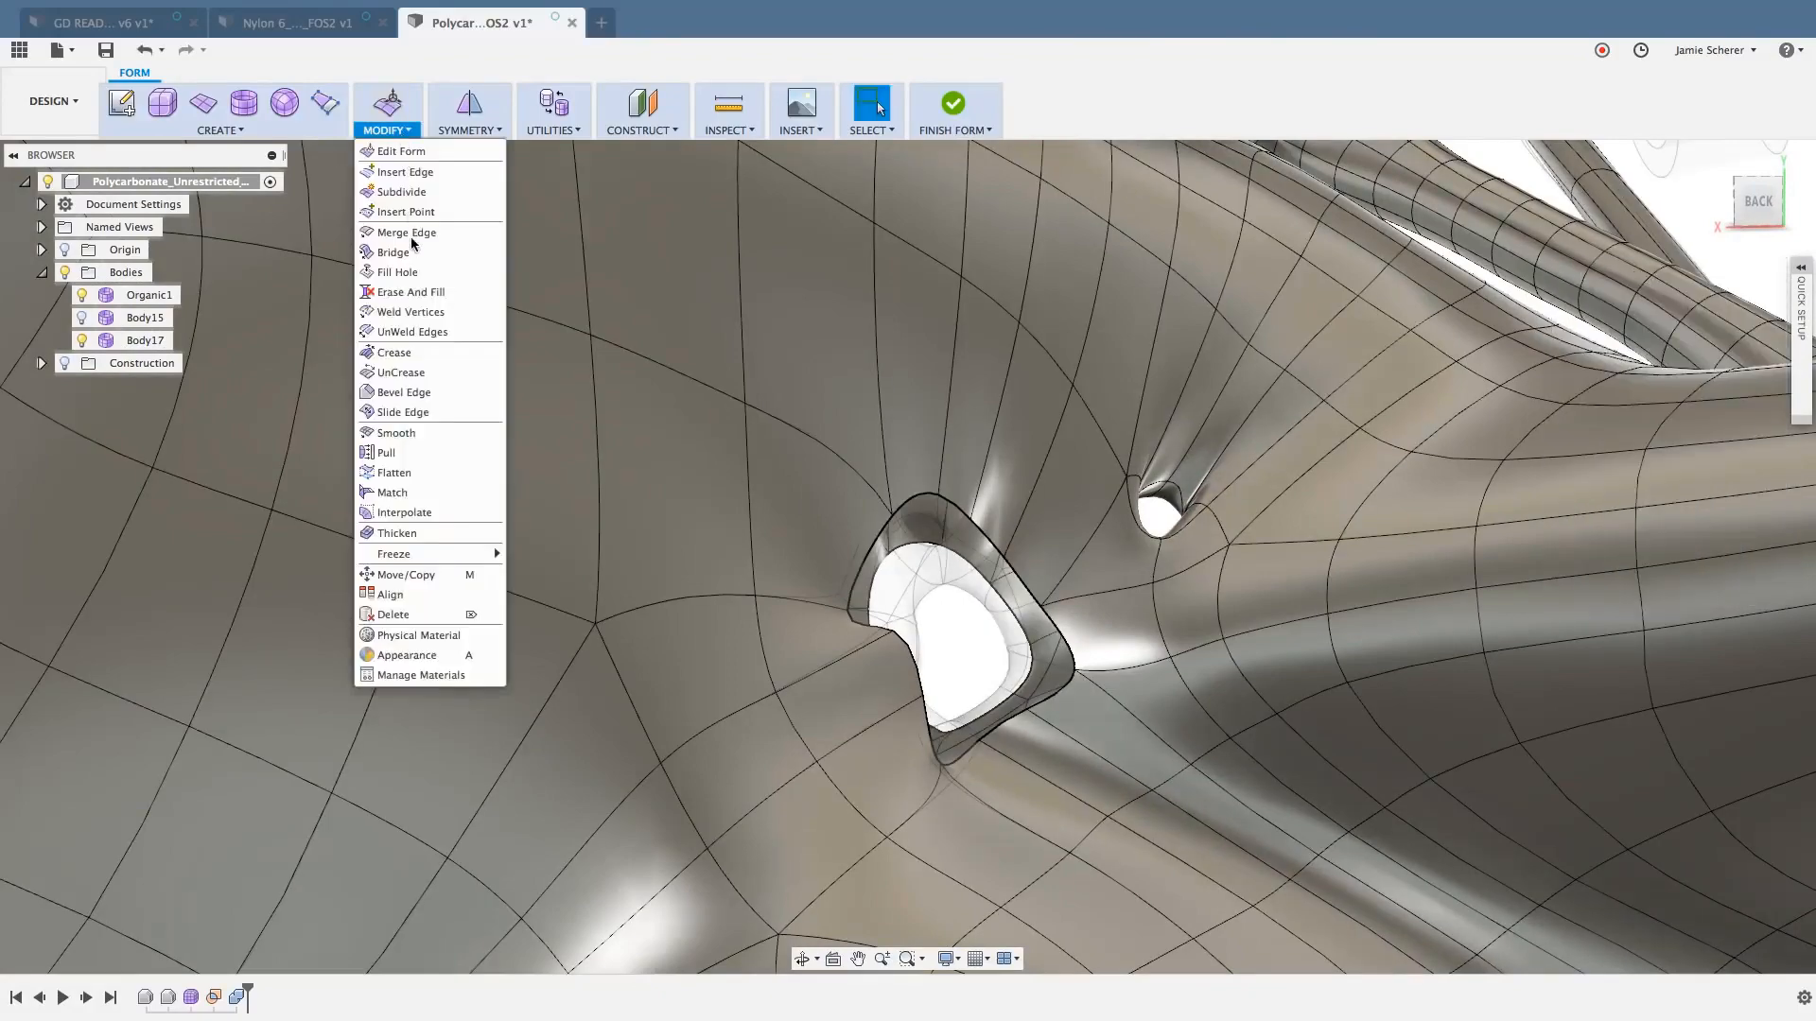
left_click(397, 273)
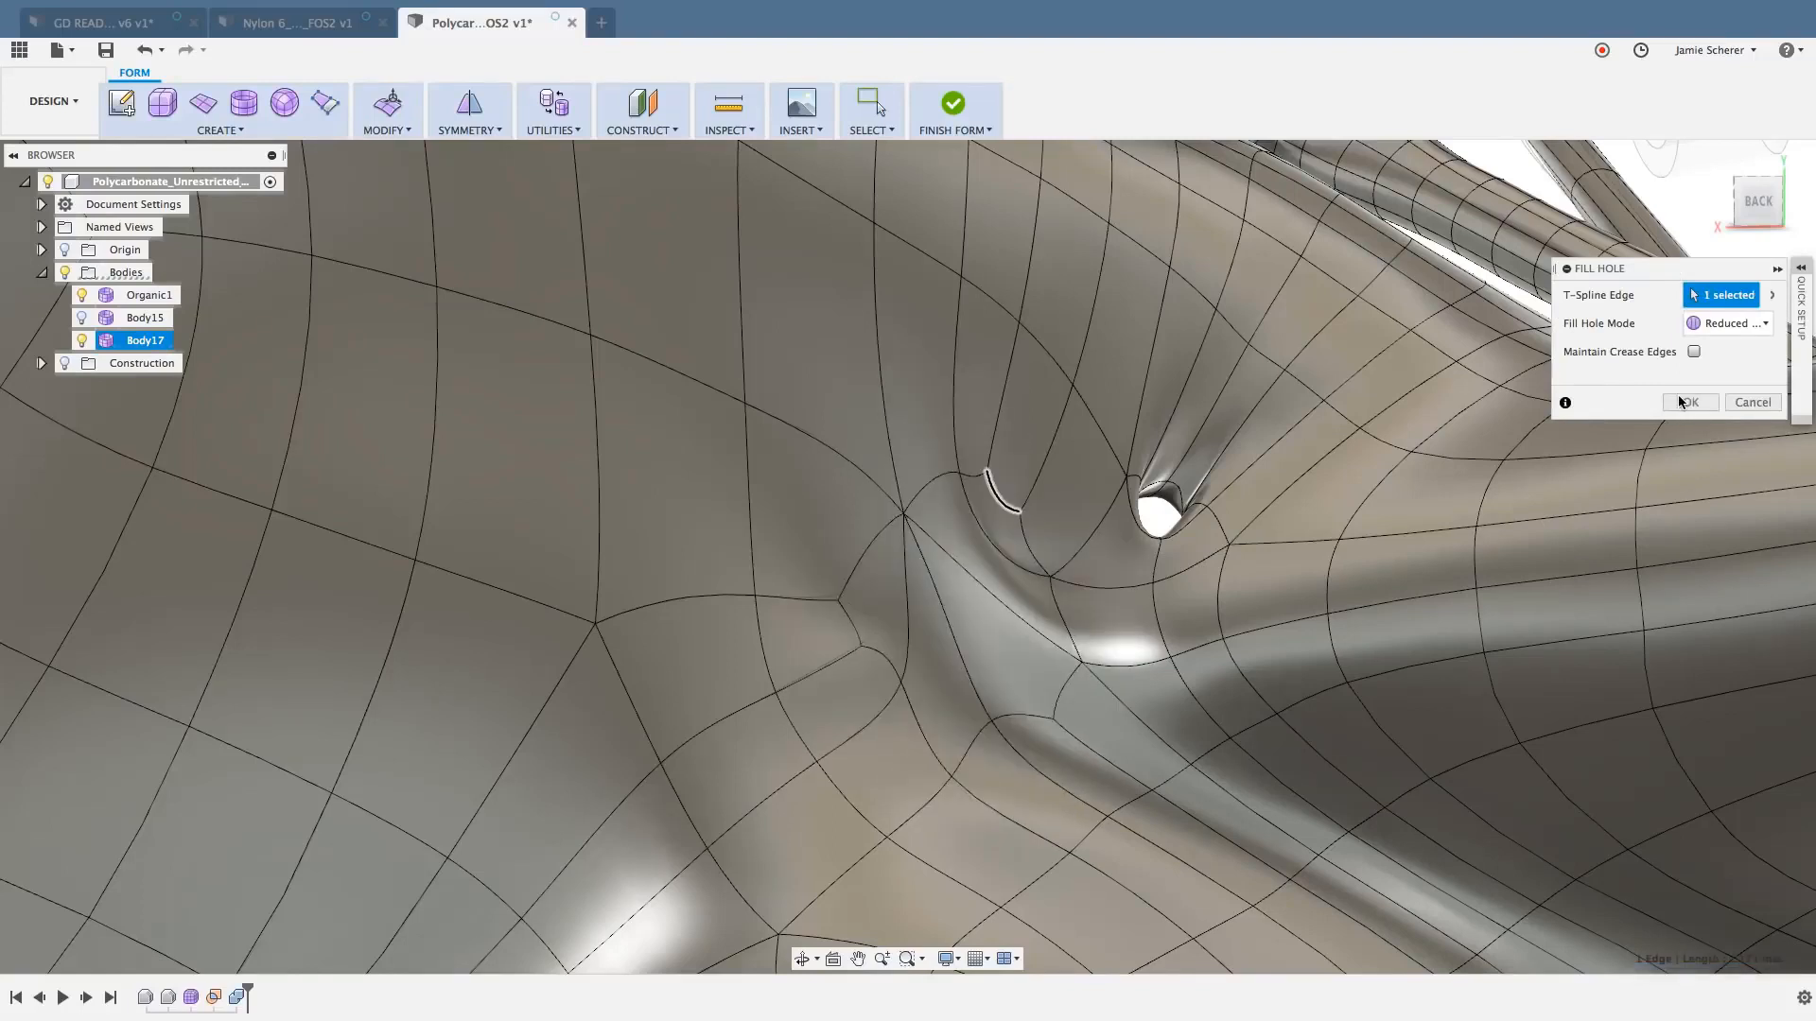
left_click(1688, 402)
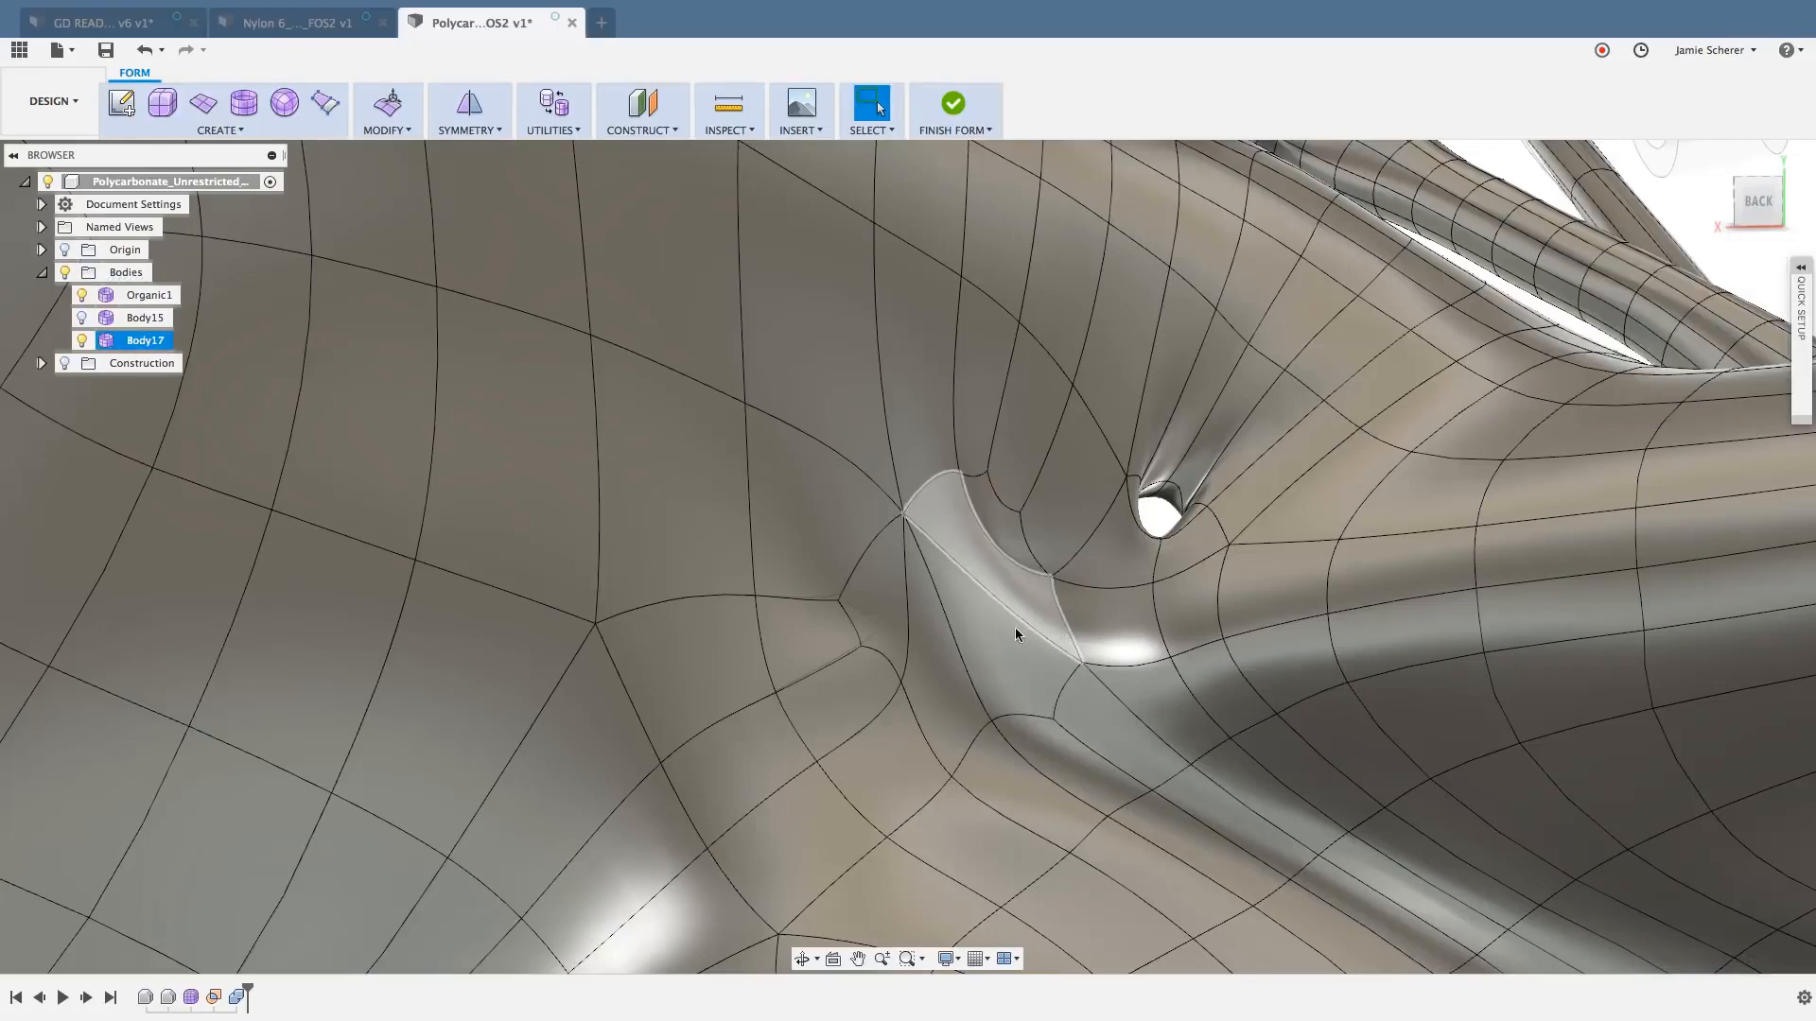
- Examine the surface quality of the filled patches from the back and front sides
key("ctrl+4")
mouse_move(979, 615)
middle_mouse_down("shift")
mouse_move(1004, 626)
mouse_move(973, 641)
mouse_move(980, 596)
middle_mouse_up("shift")
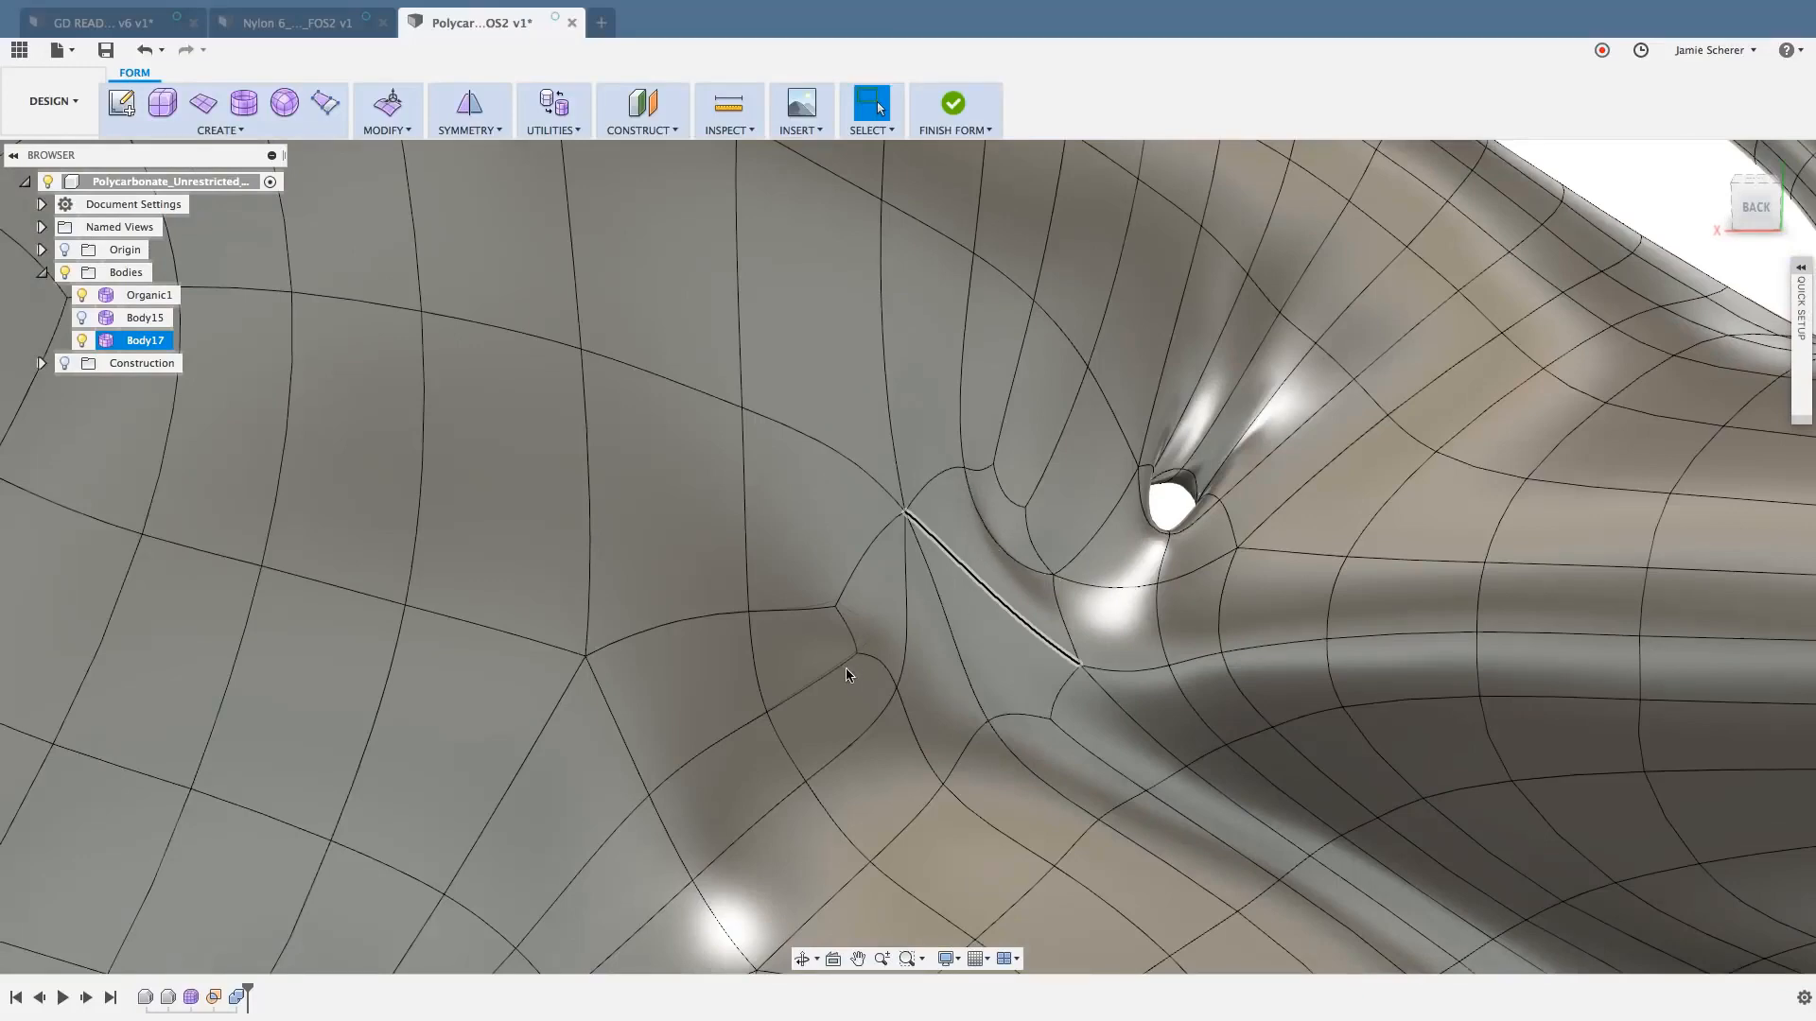
middle_click_drag(863, 668, 811, 639, "shift")
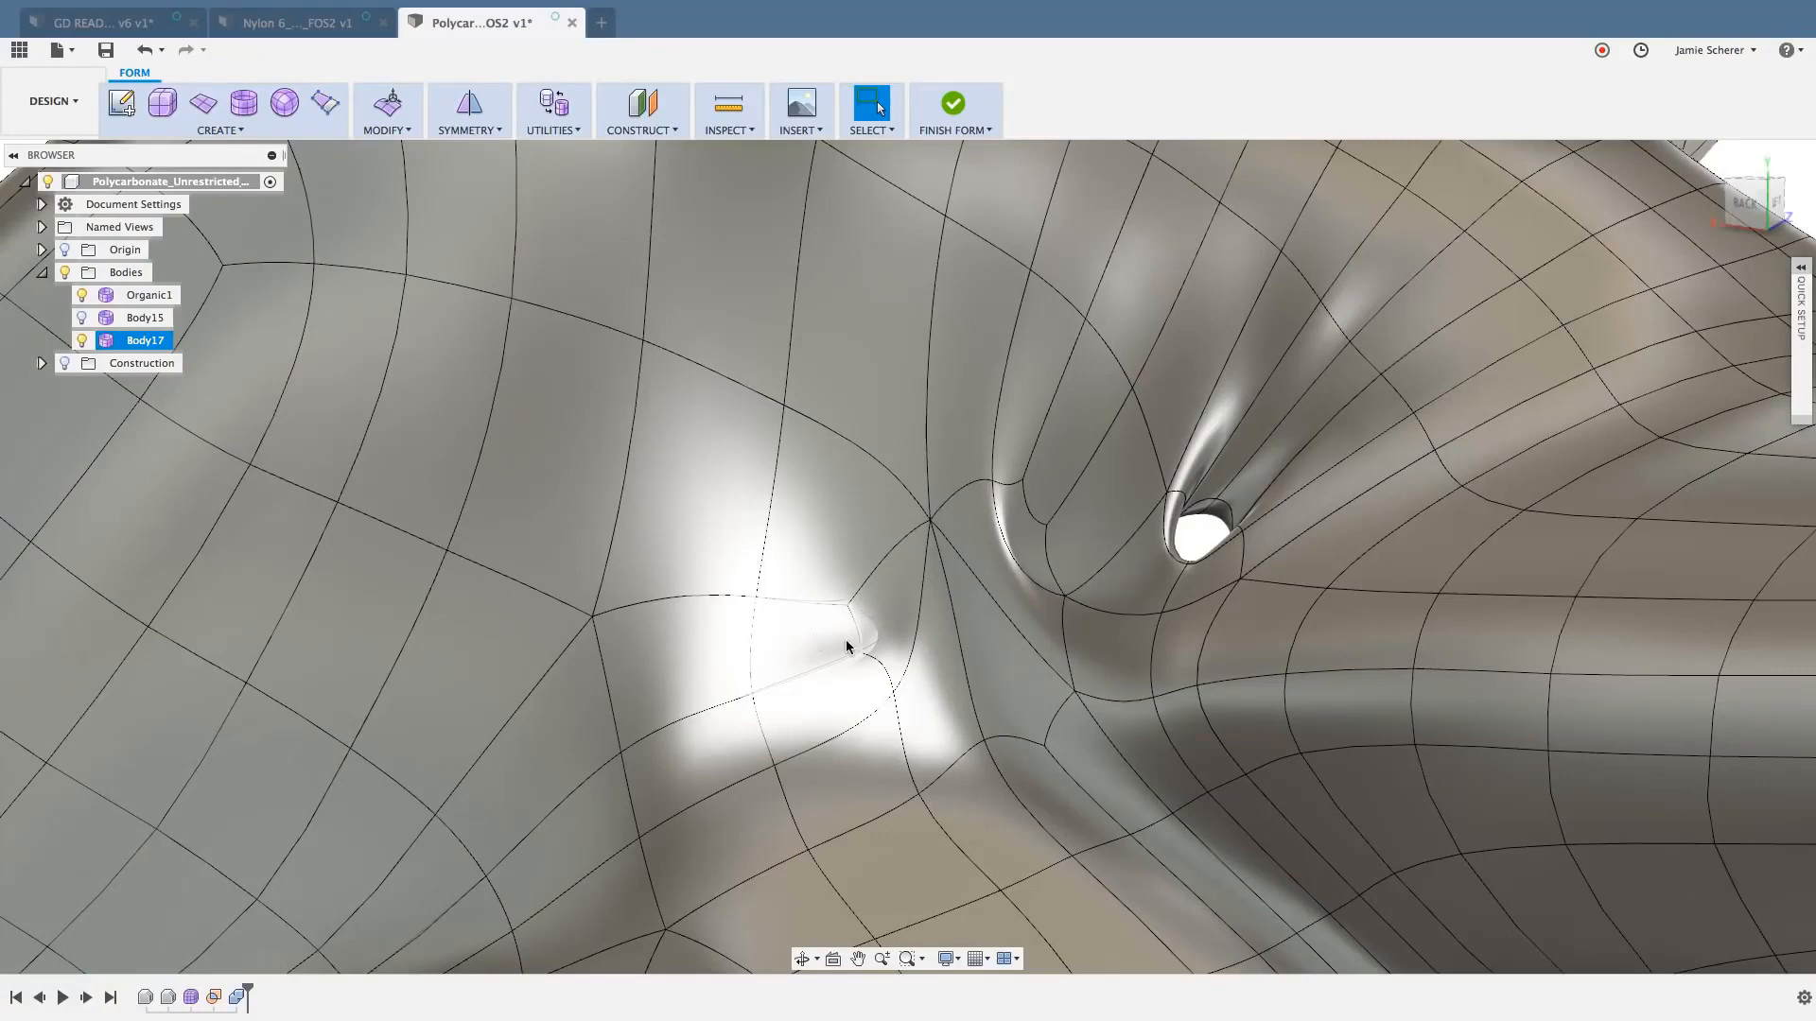
middle_click_drag(887, 672, 1158, 643, "shift")
scroll(879, 655, "up", 3)
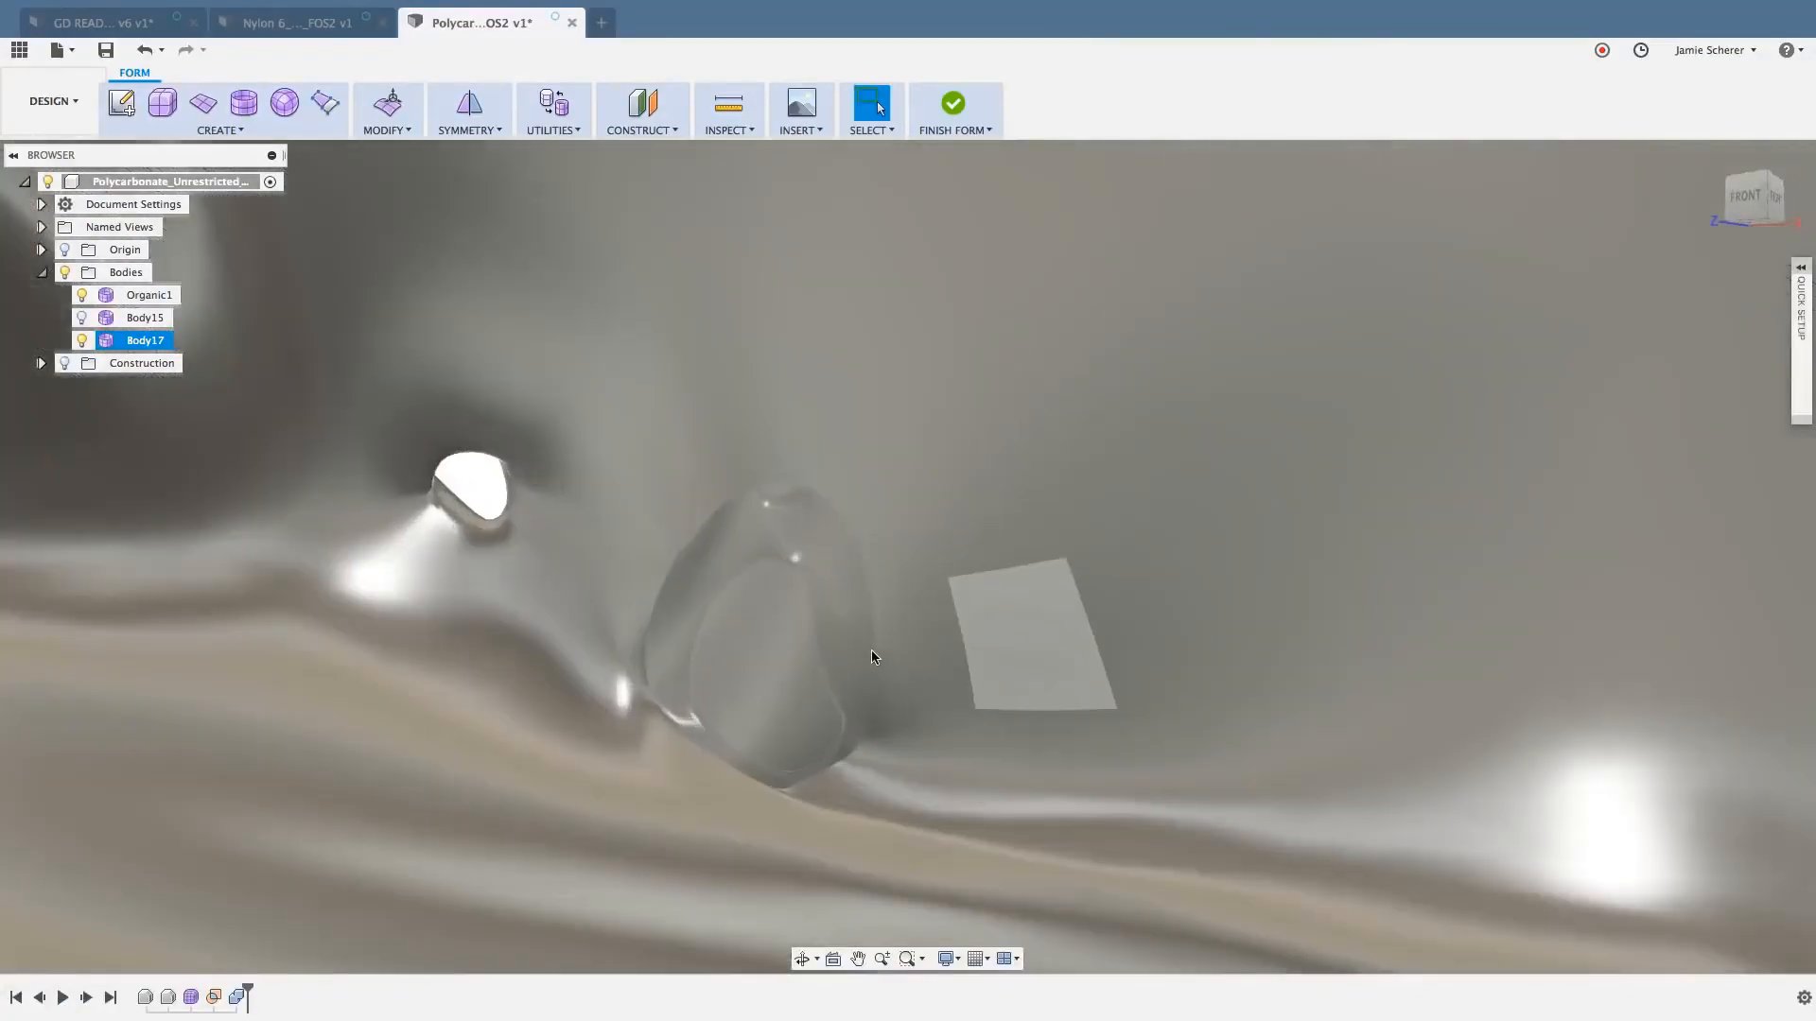
- Select the whole body around the front opening and switch its T-spline display to Box mode
scroll(872, 652, "up", 2)
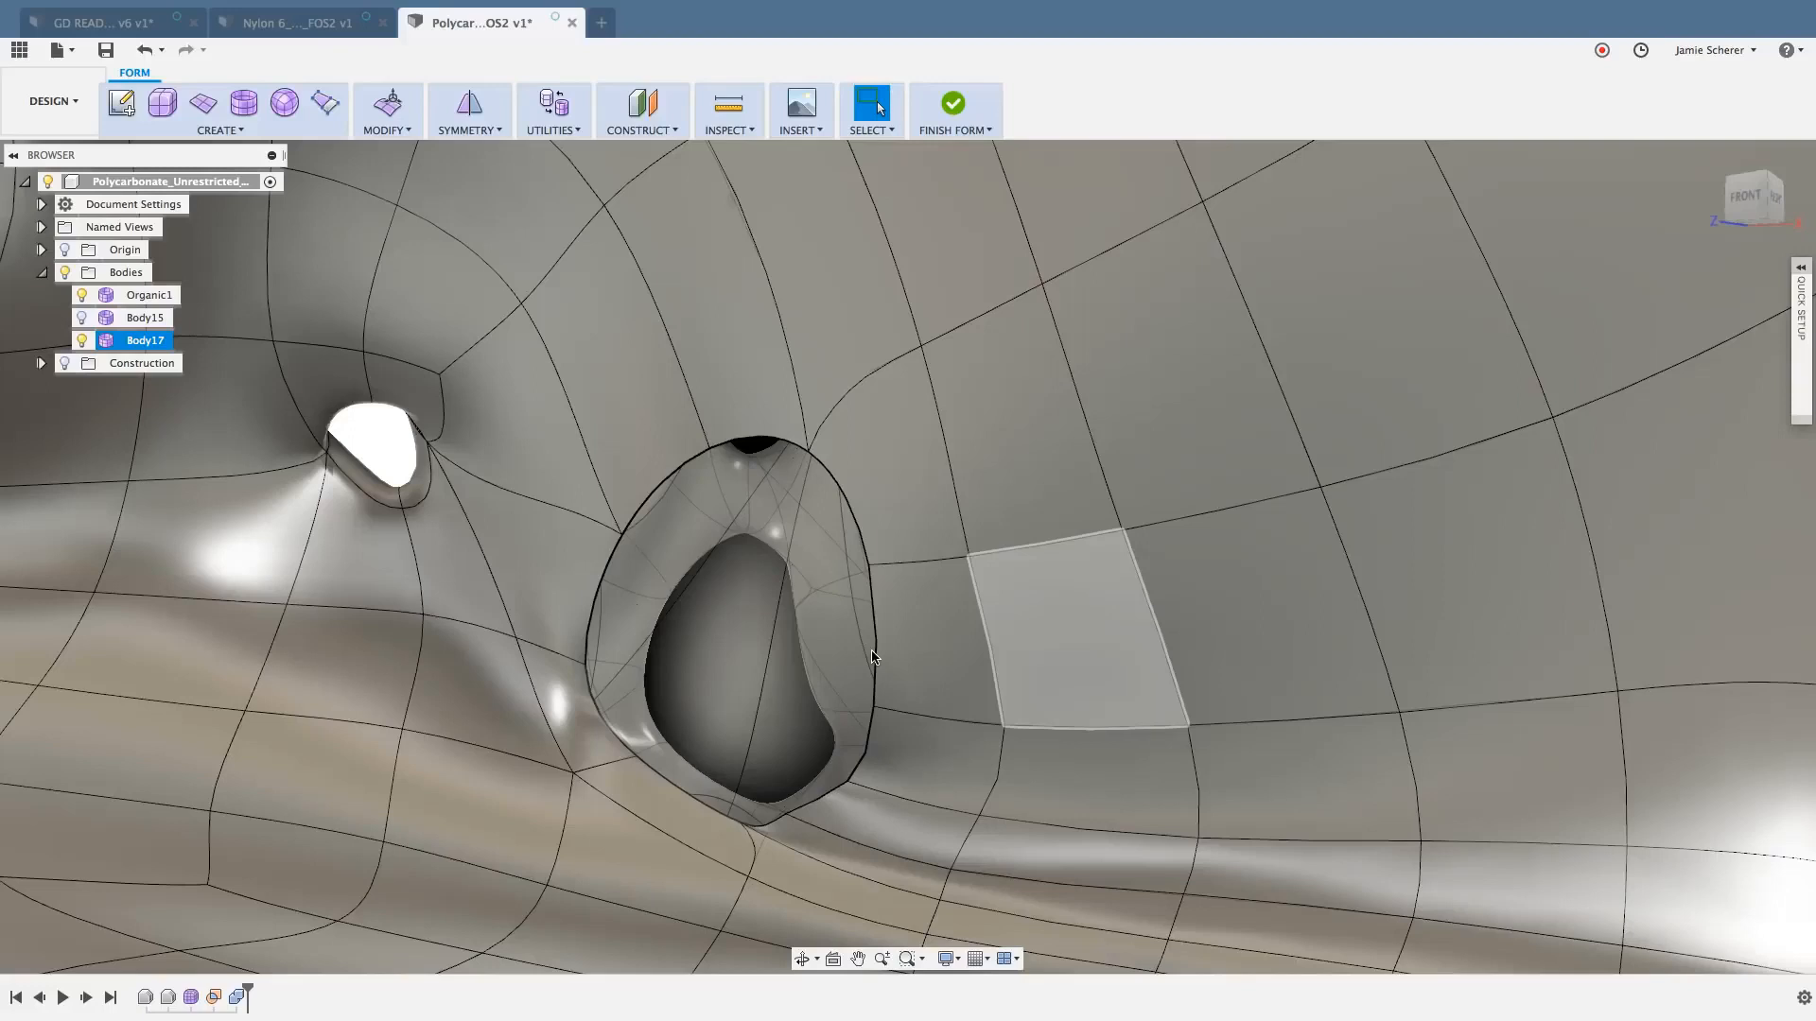
left_click(923, 641)
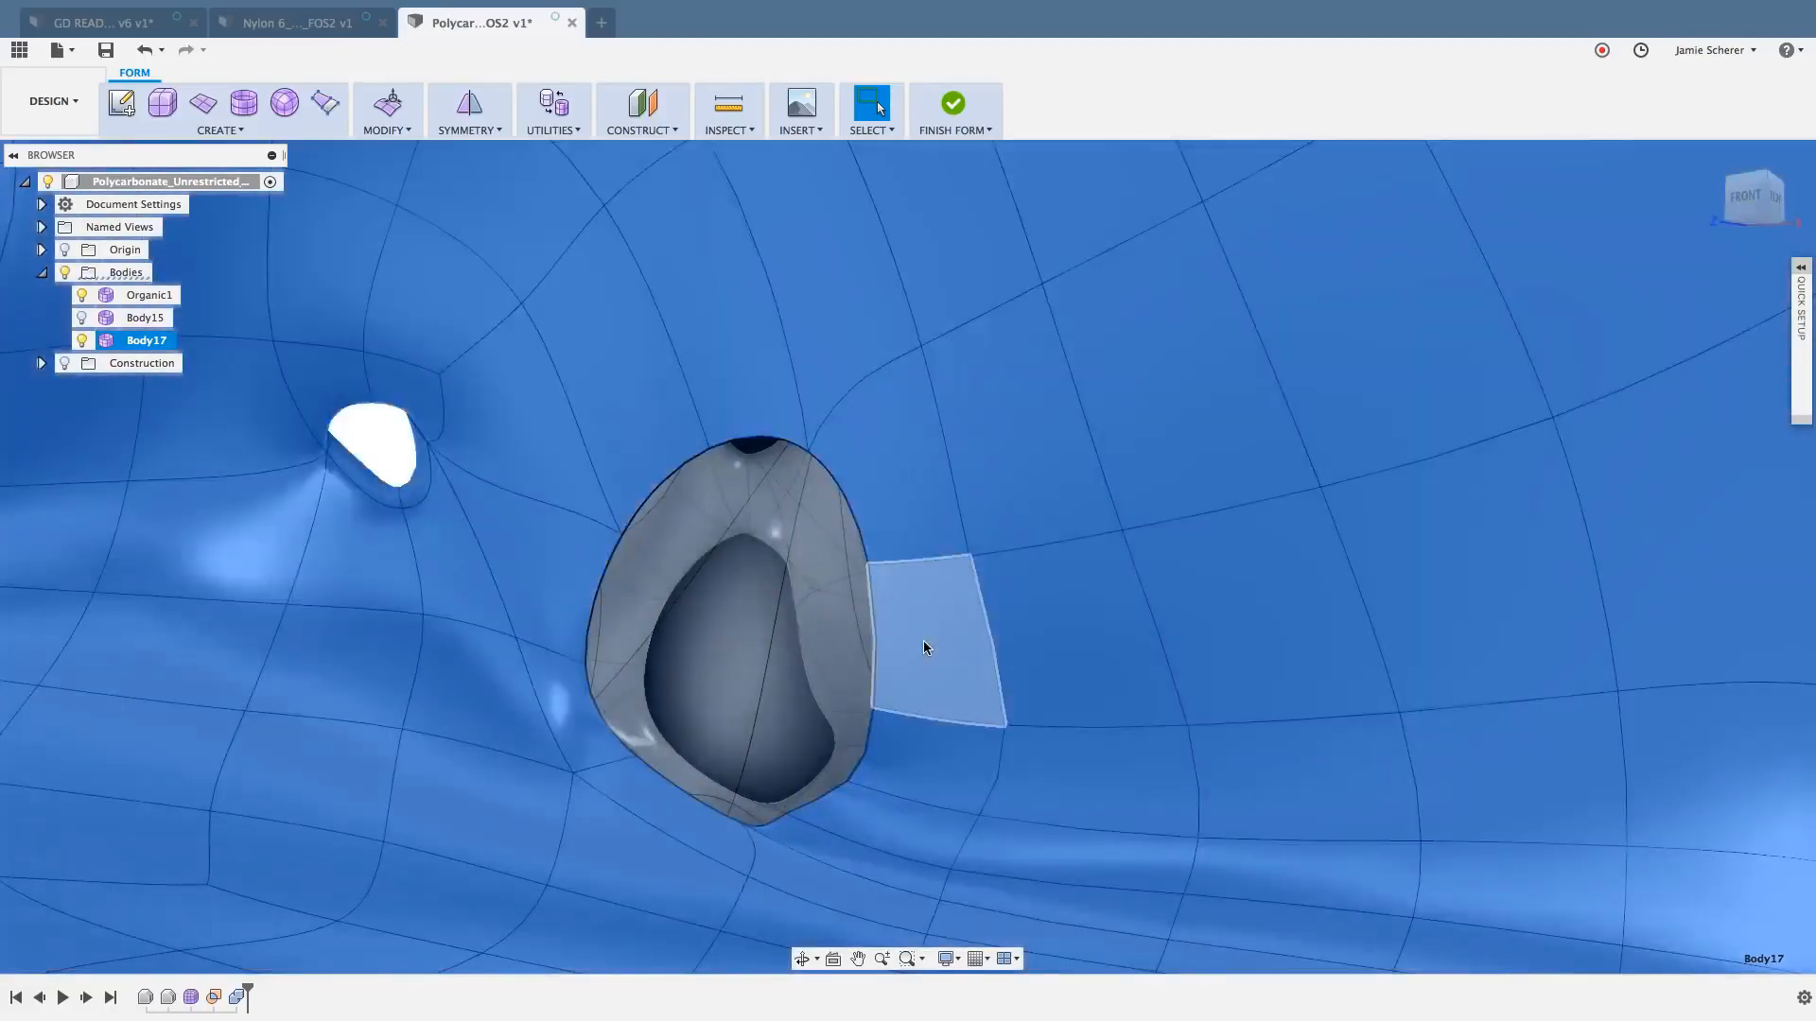
key("ctrl+1")
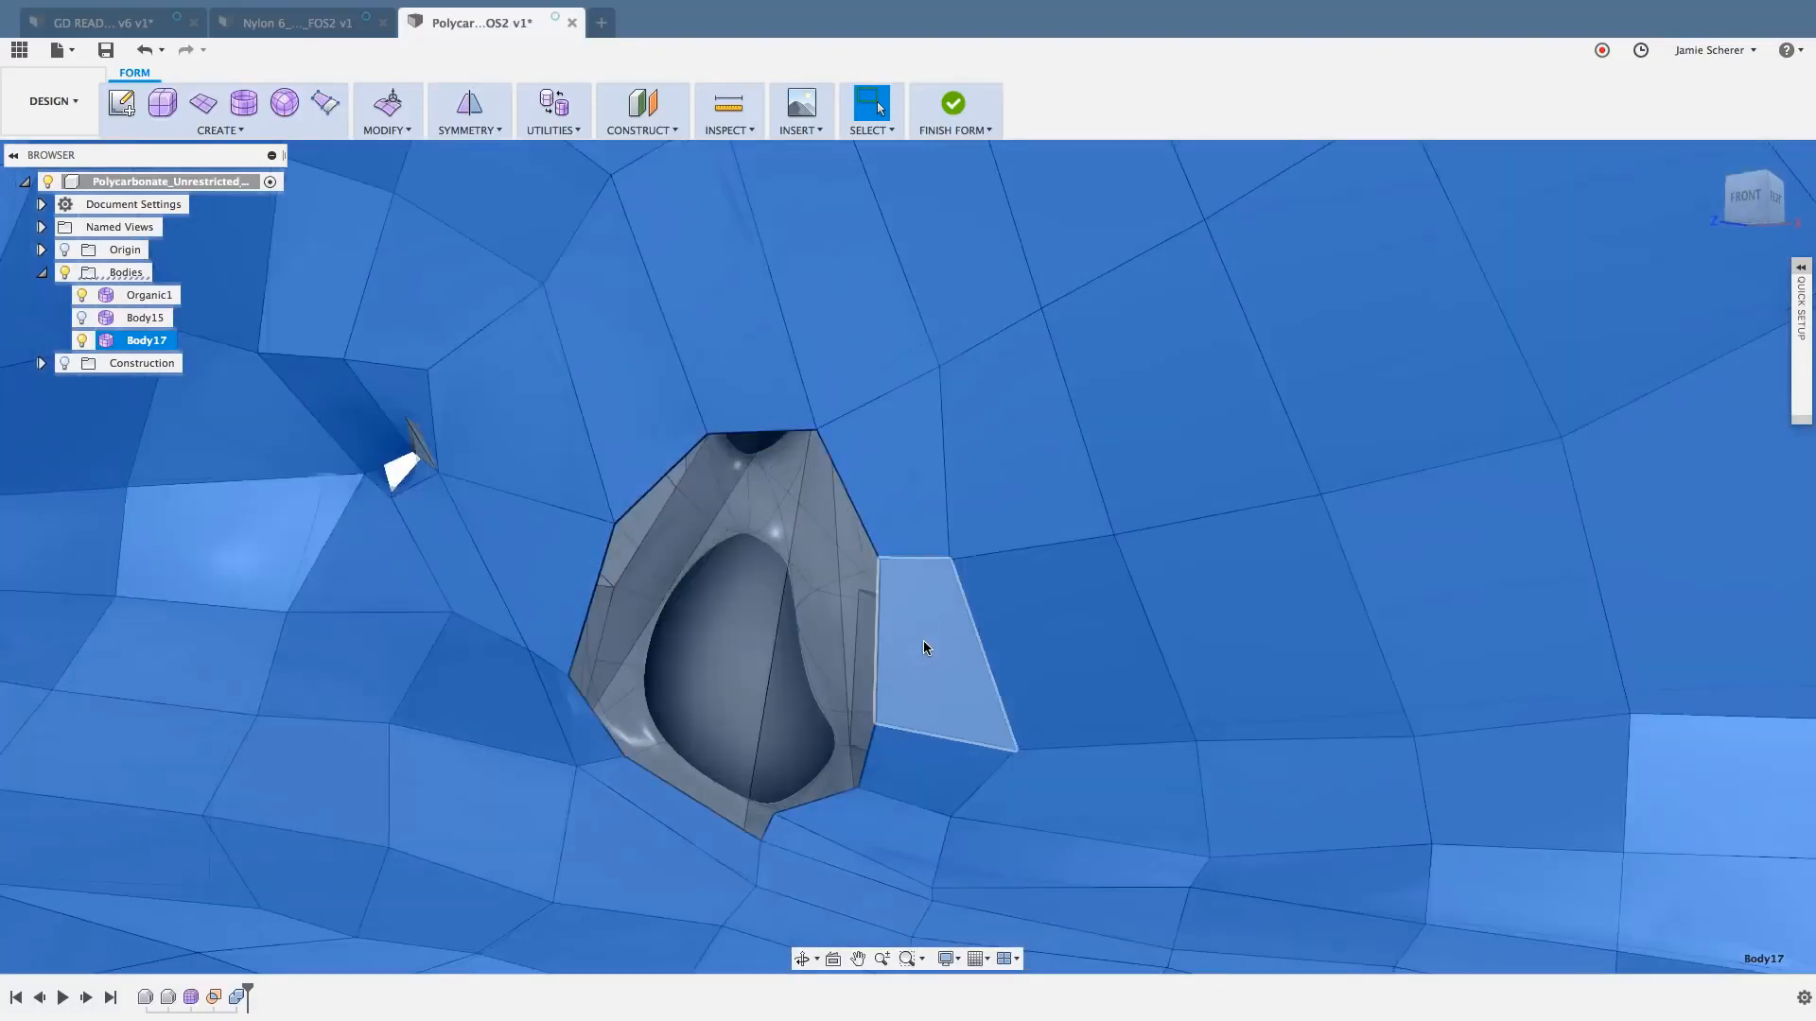
- Examine the faces and boundary edges around the front opening by selecting them in turn, and clear the selection
left_click(792, 641)
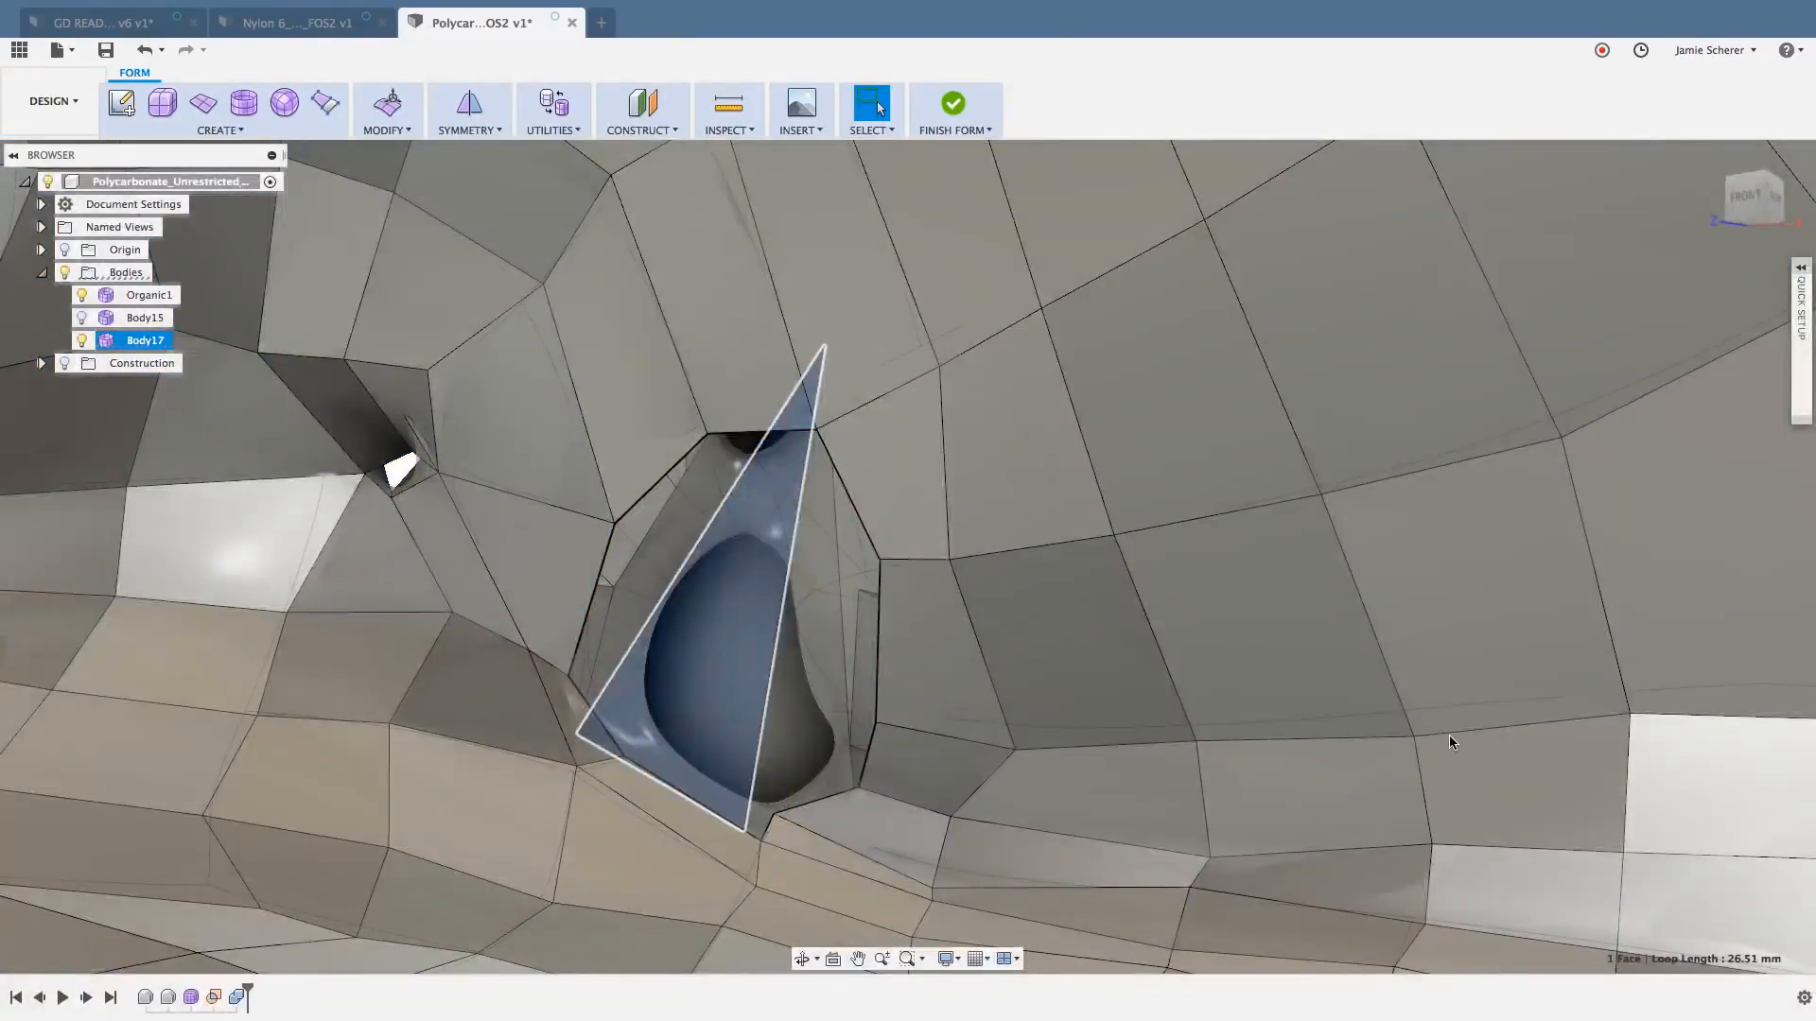
key("Escape")
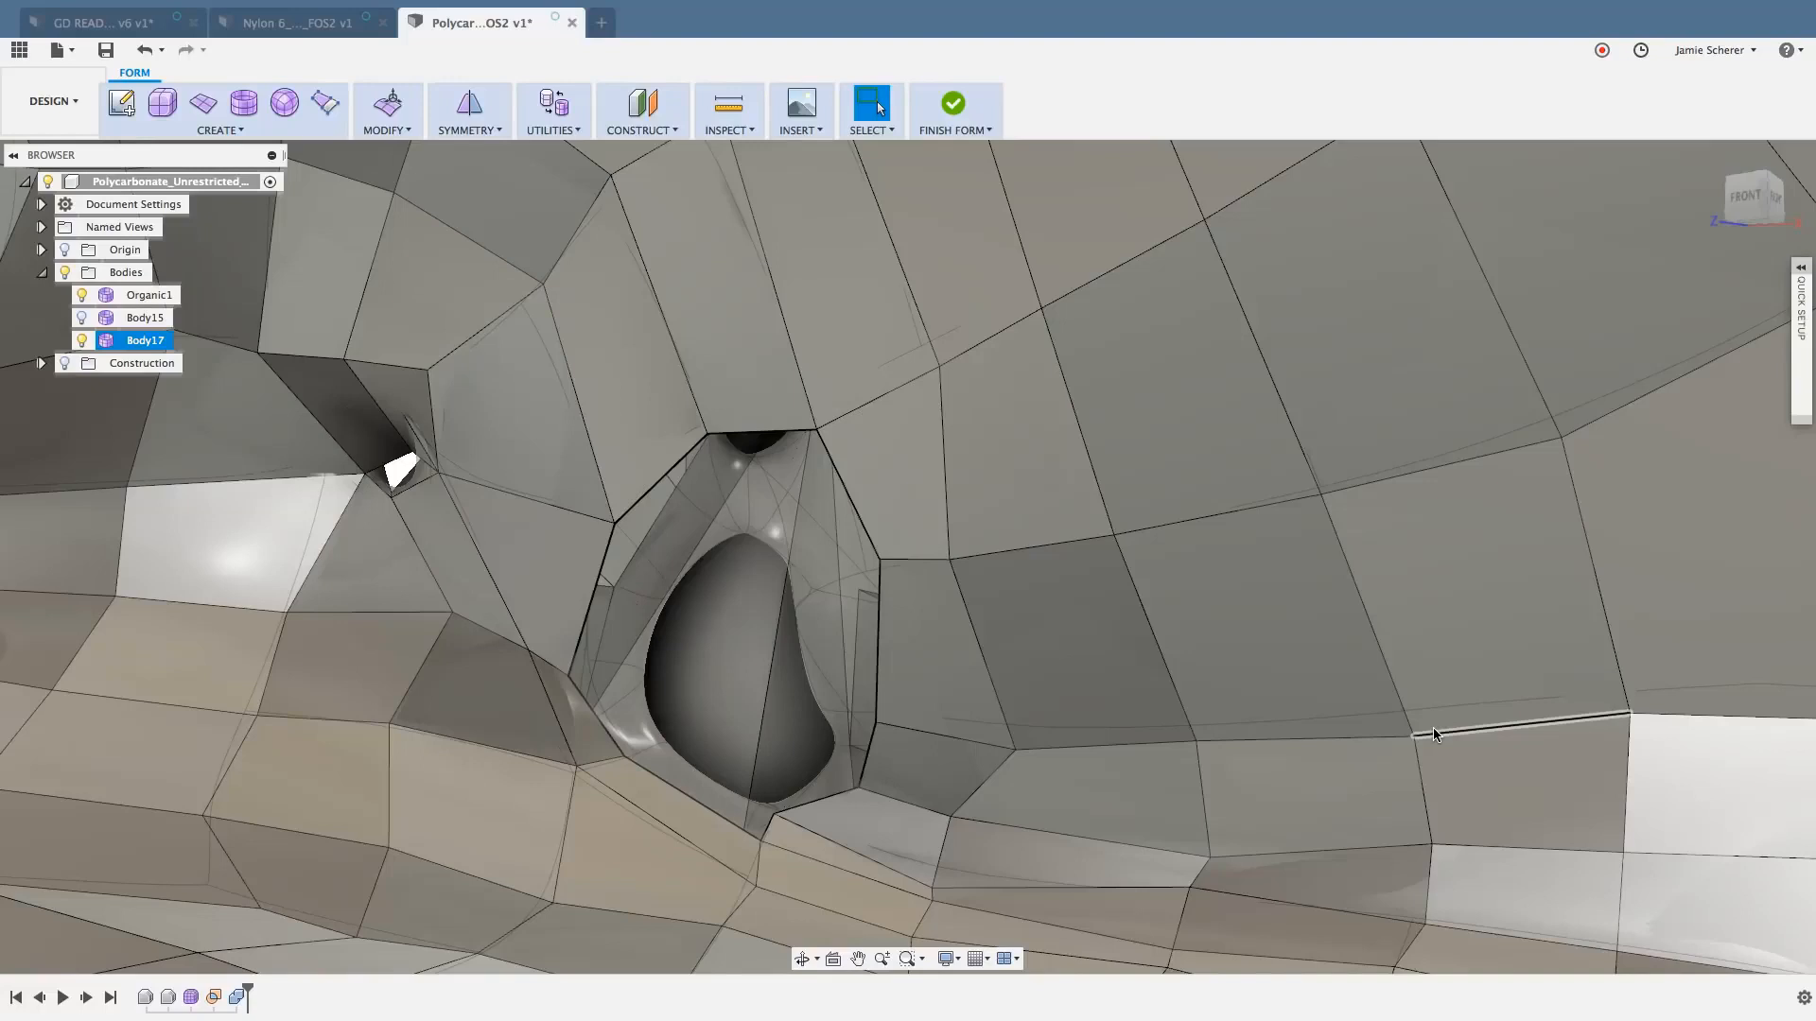
left_click(586, 729)
left_click(645, 793, "shift")
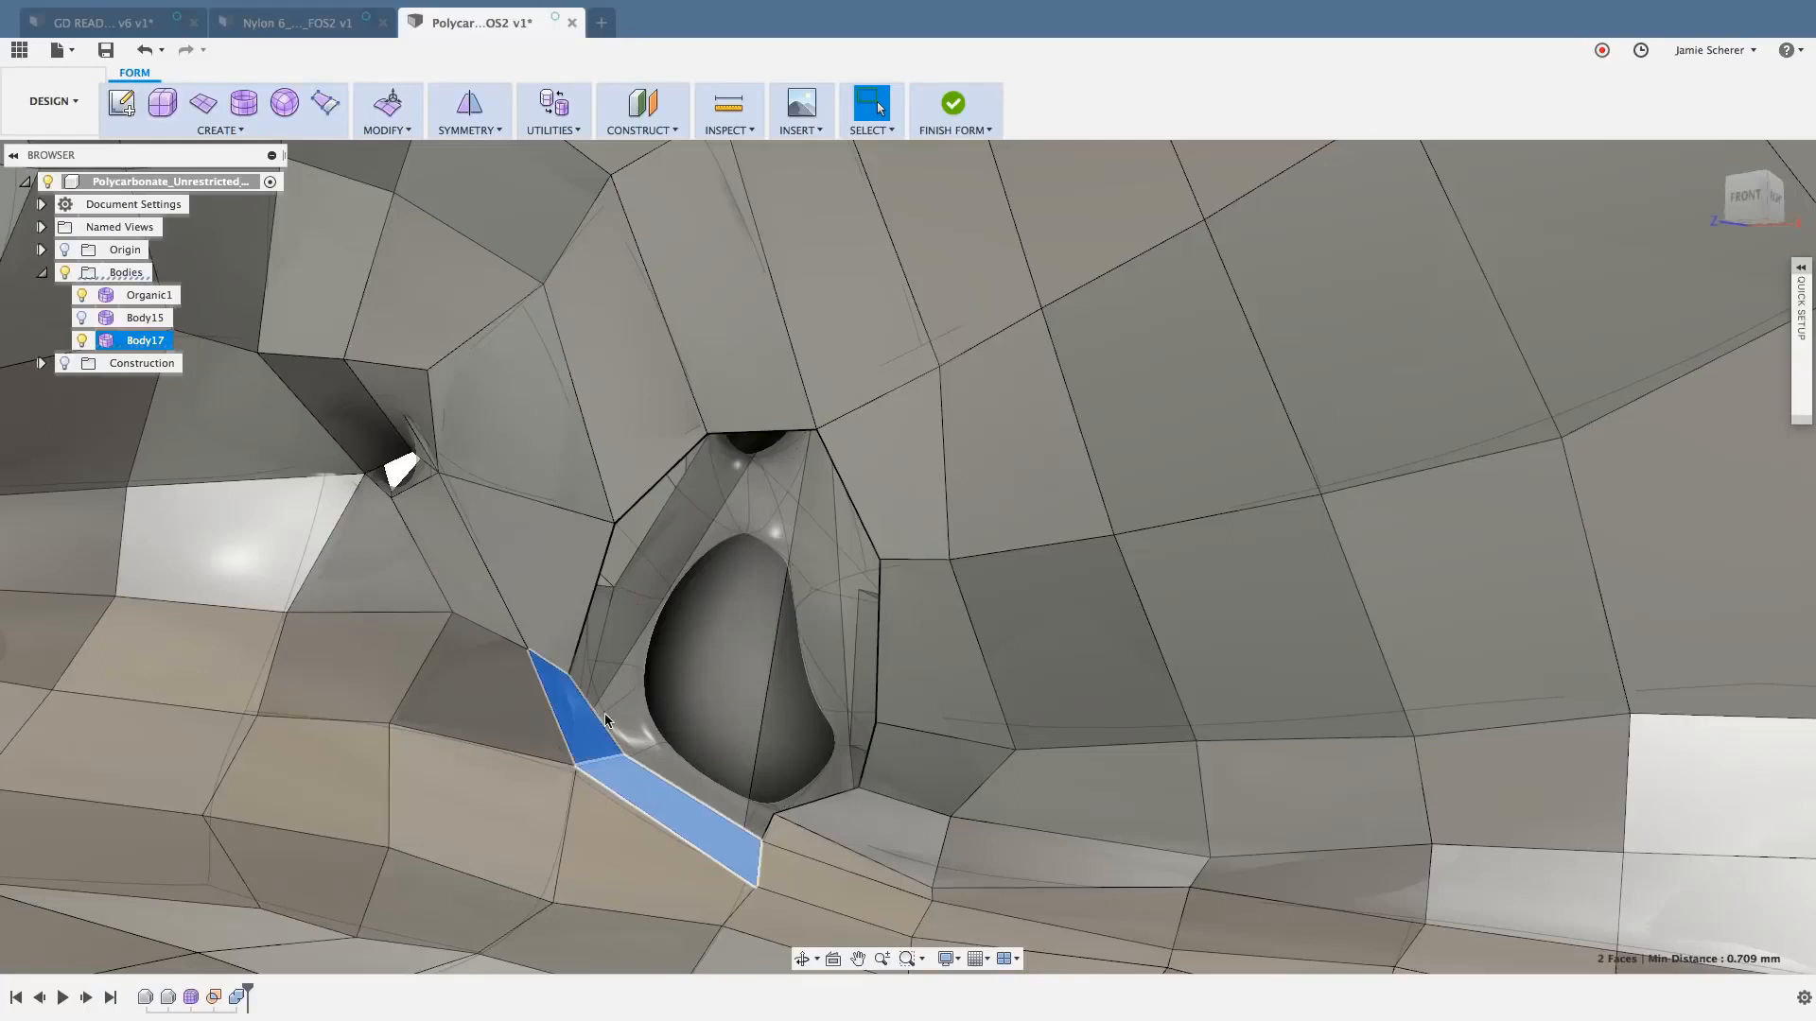
left_click(889, 449)
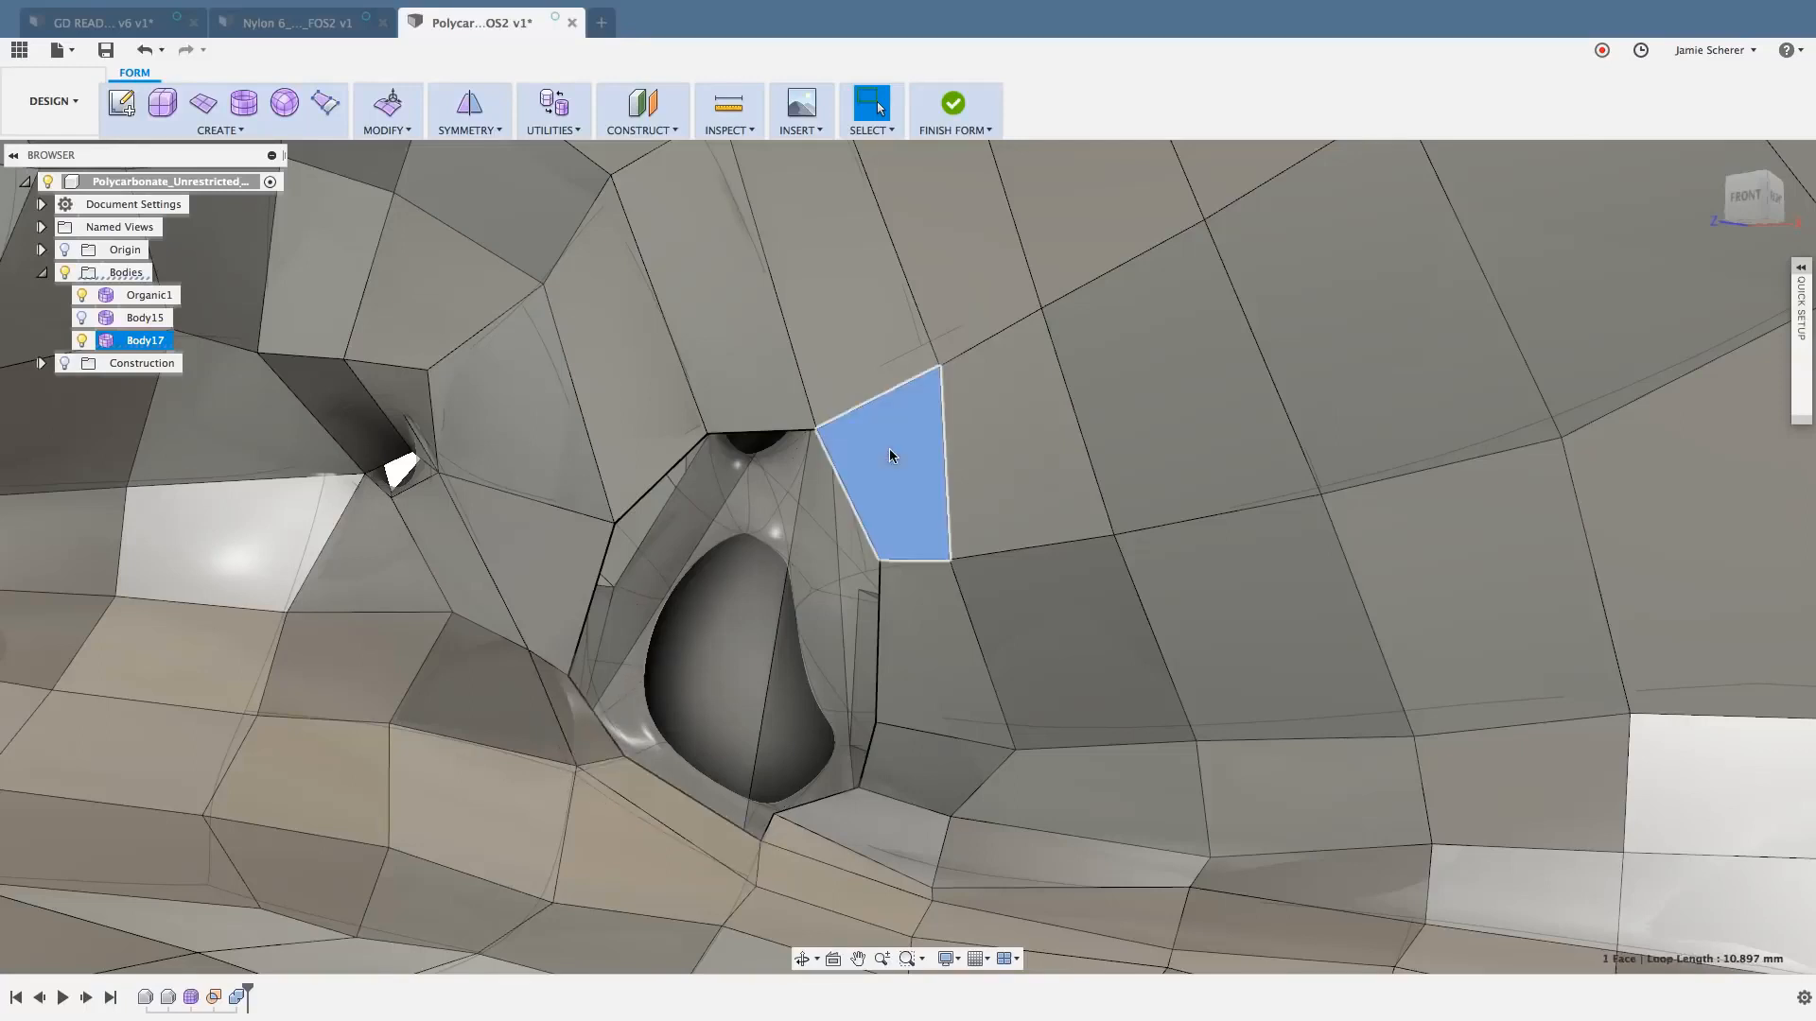
left_click(928, 621, "shift")
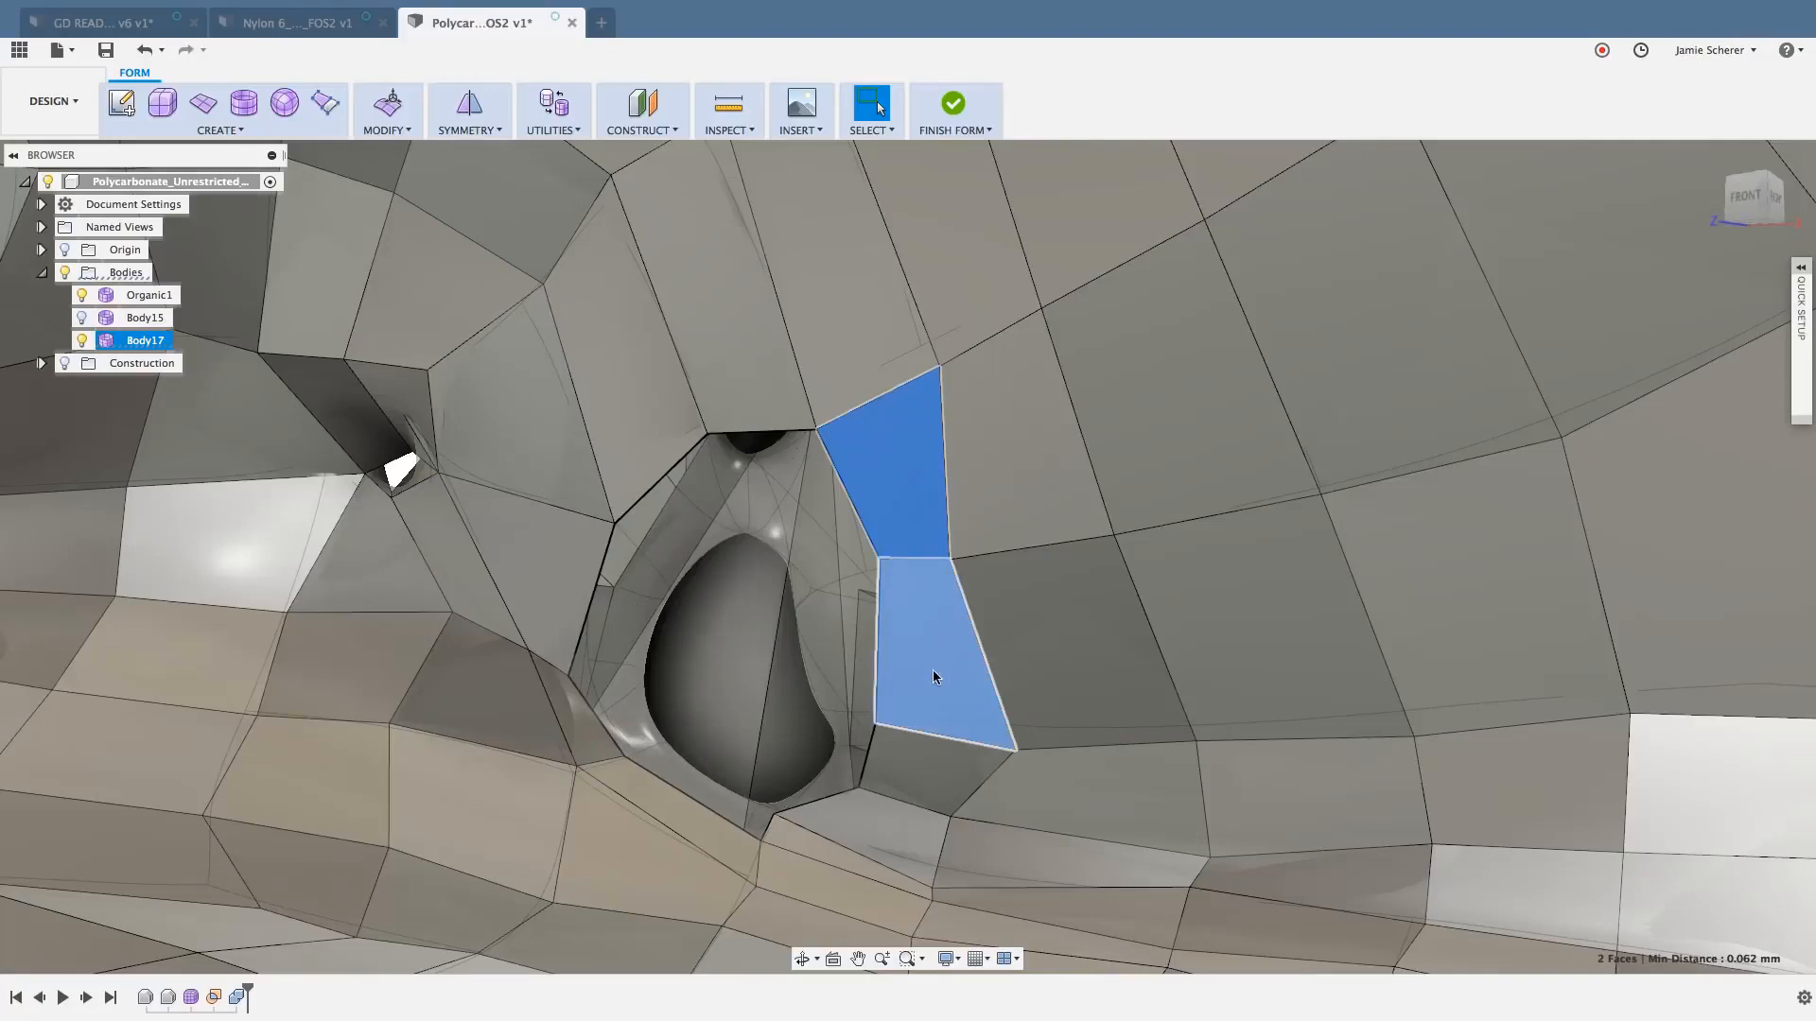
left_click(588, 610)
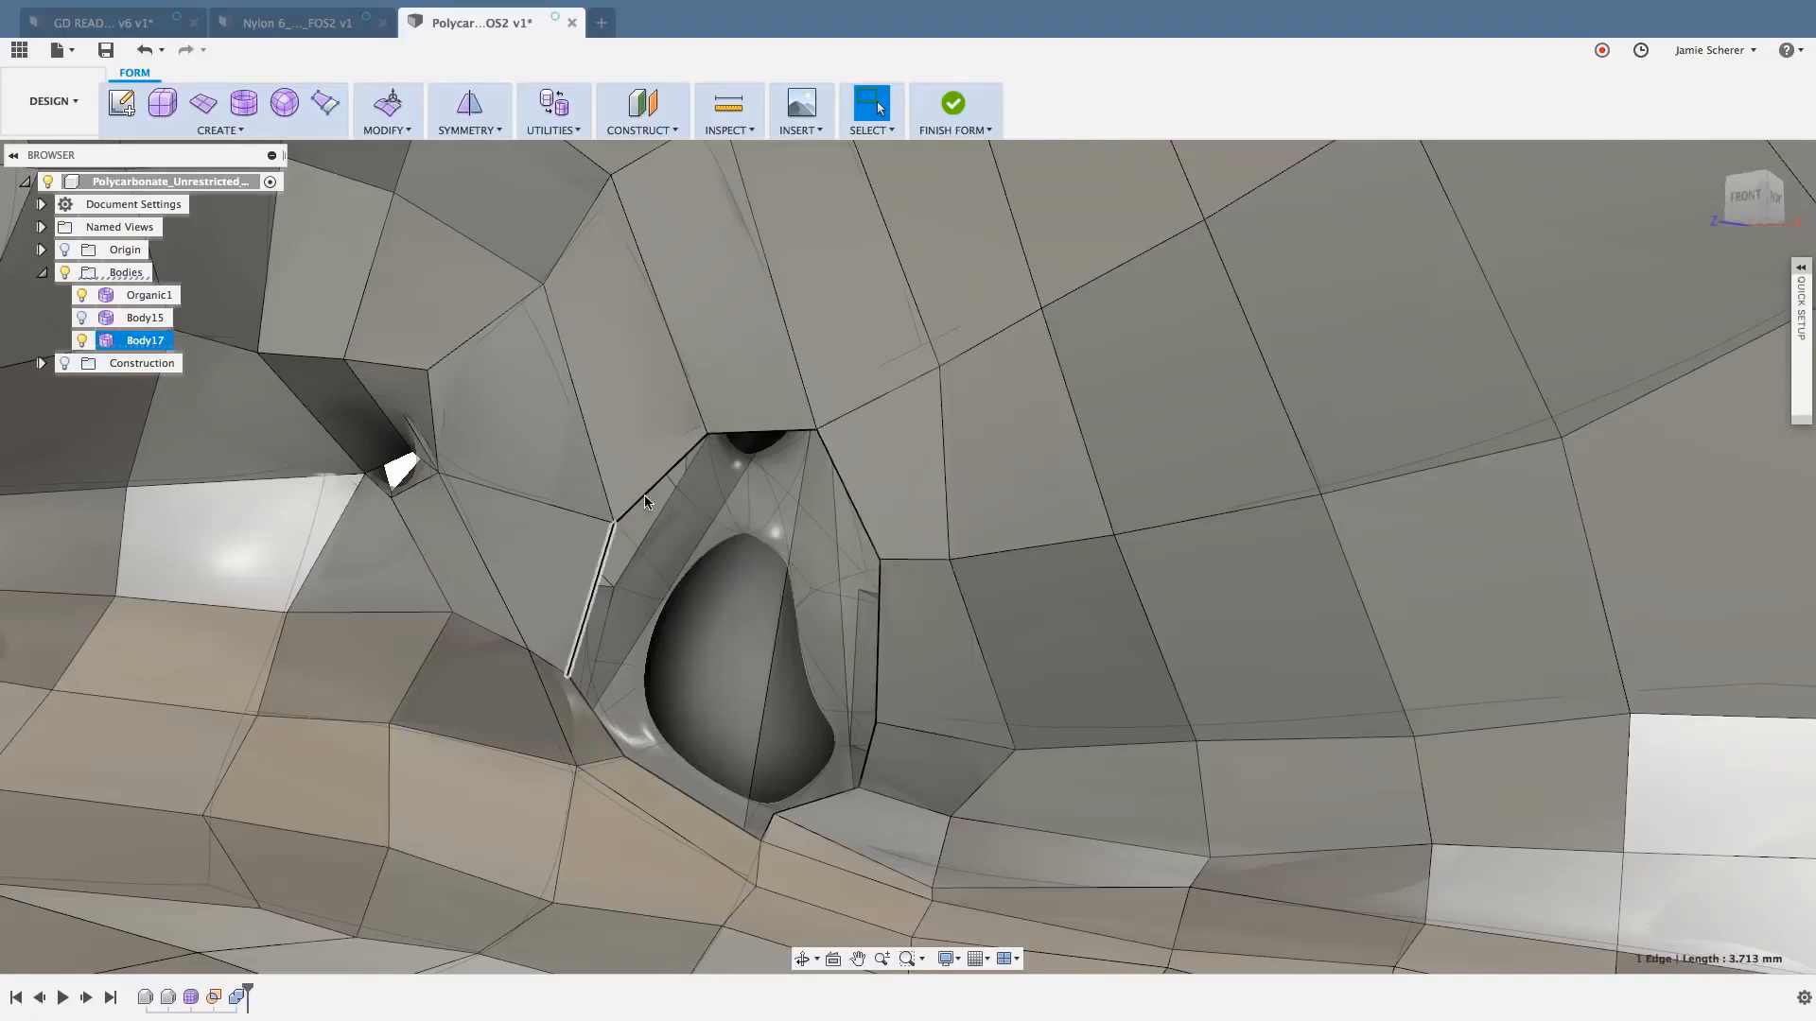
left_click(662, 477, "shift")
left_click(742, 432, "shift")
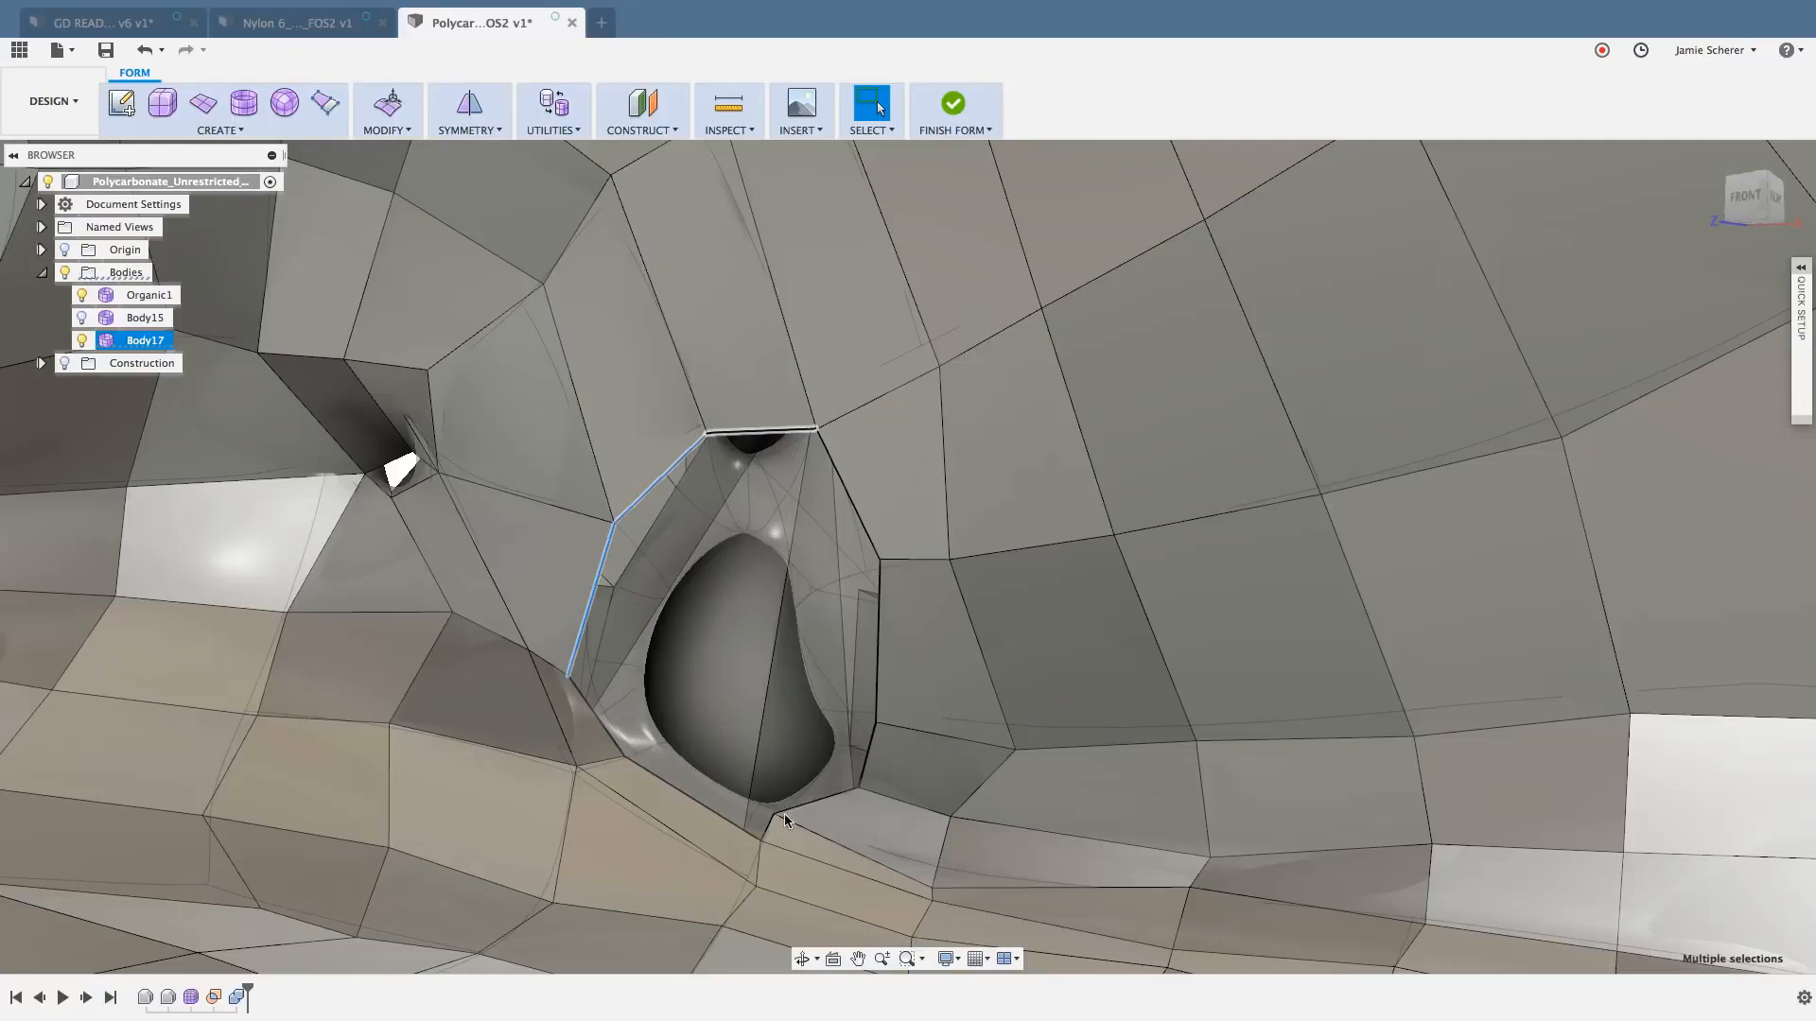
left_click(830, 796, "shift")
key("Escape")
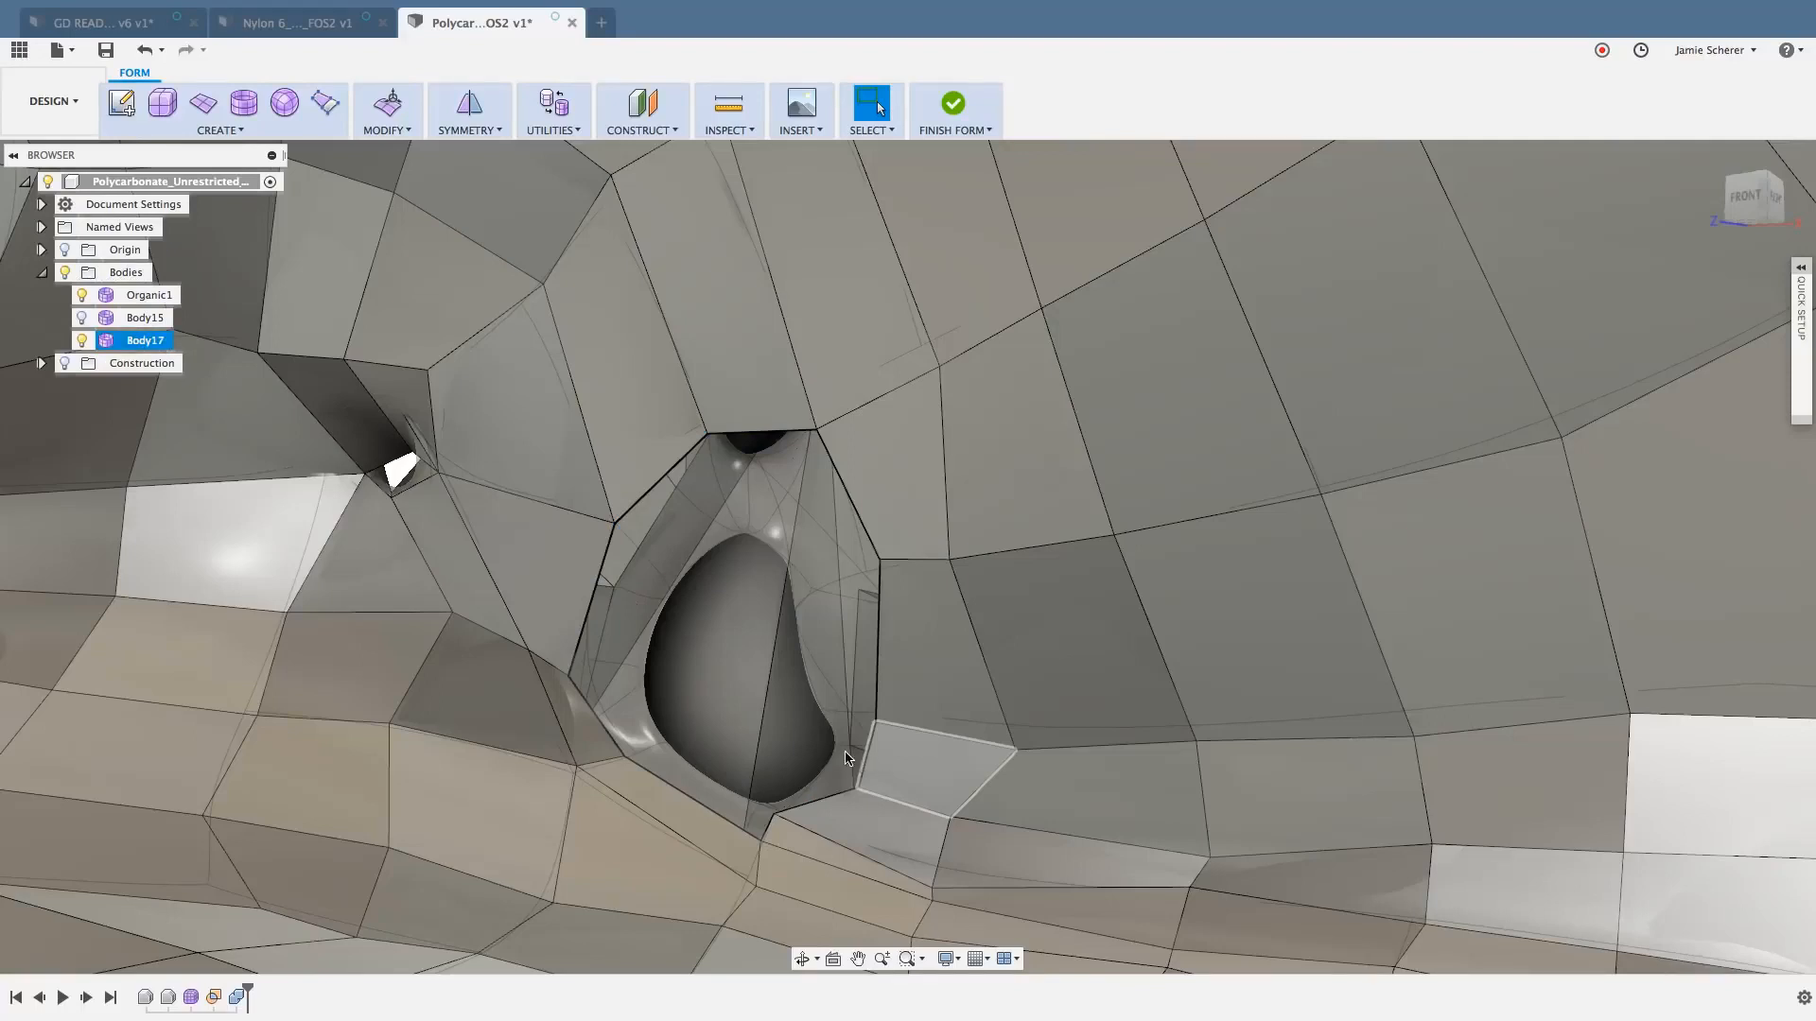
- Bridge the two lower-left boundary edges of the front opening to the two opposite right-side edges, using 3 faces
left_click(395, 129)
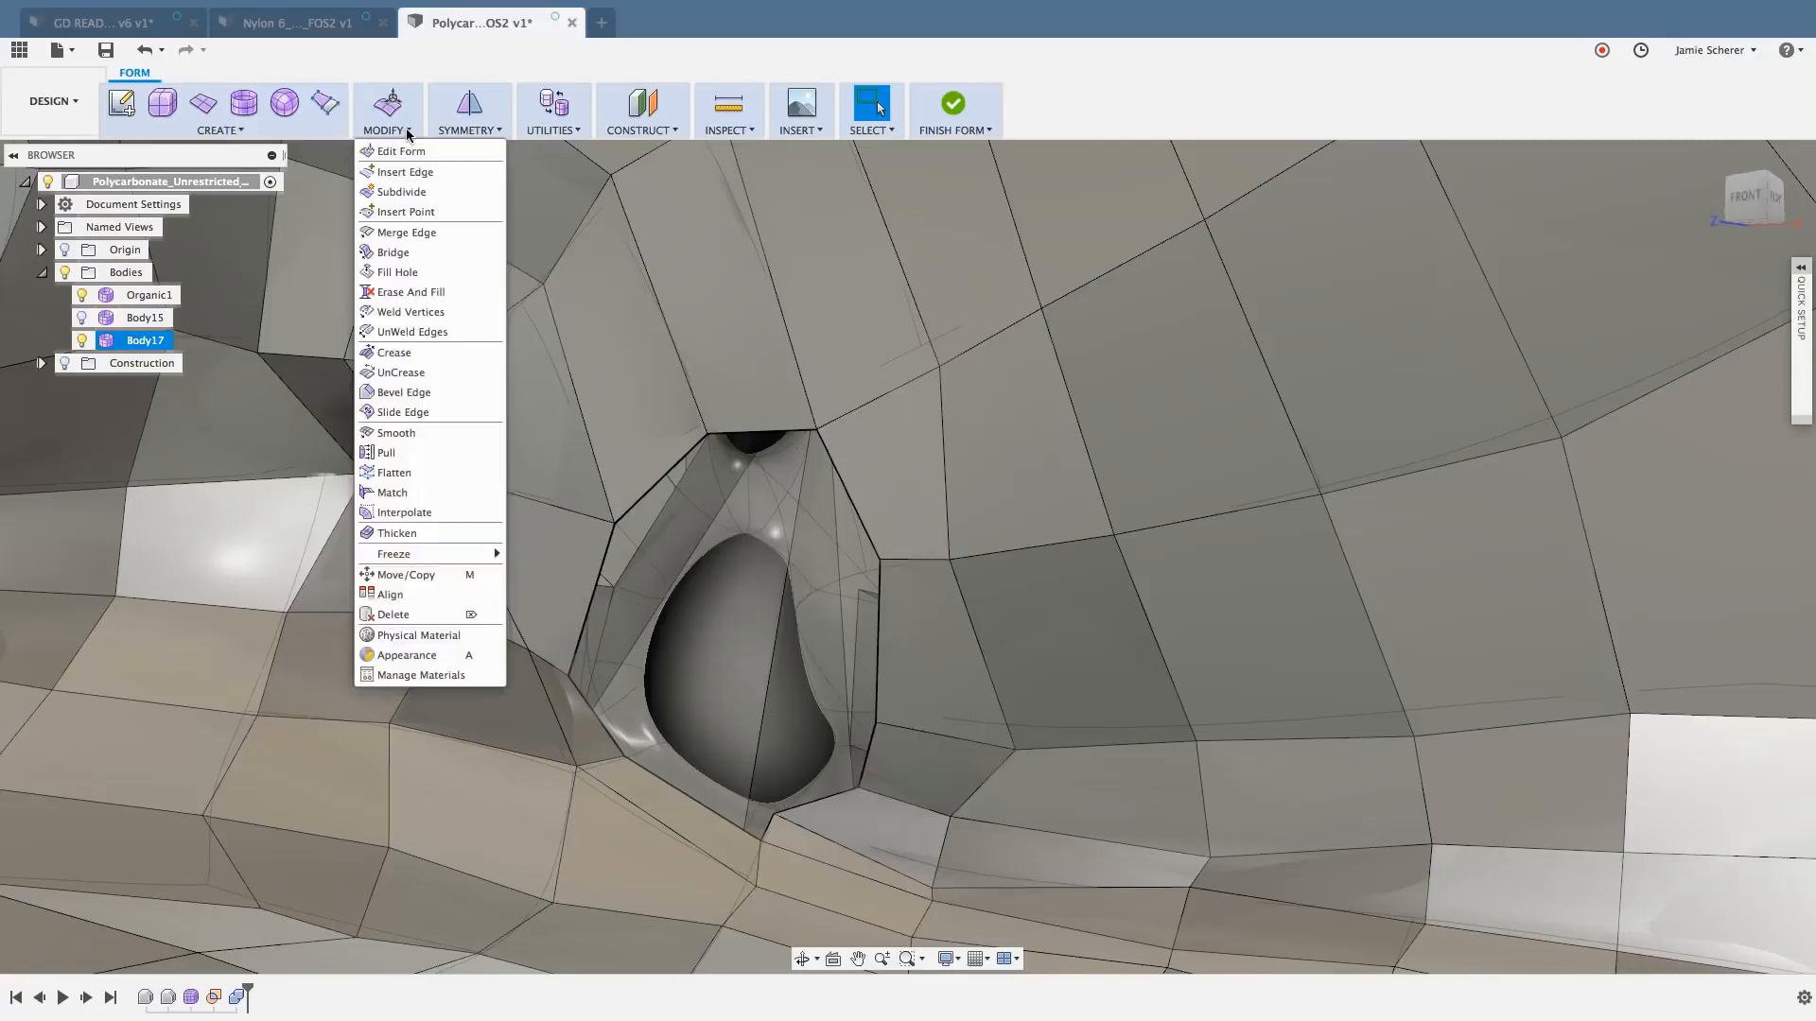
left_click(410, 254)
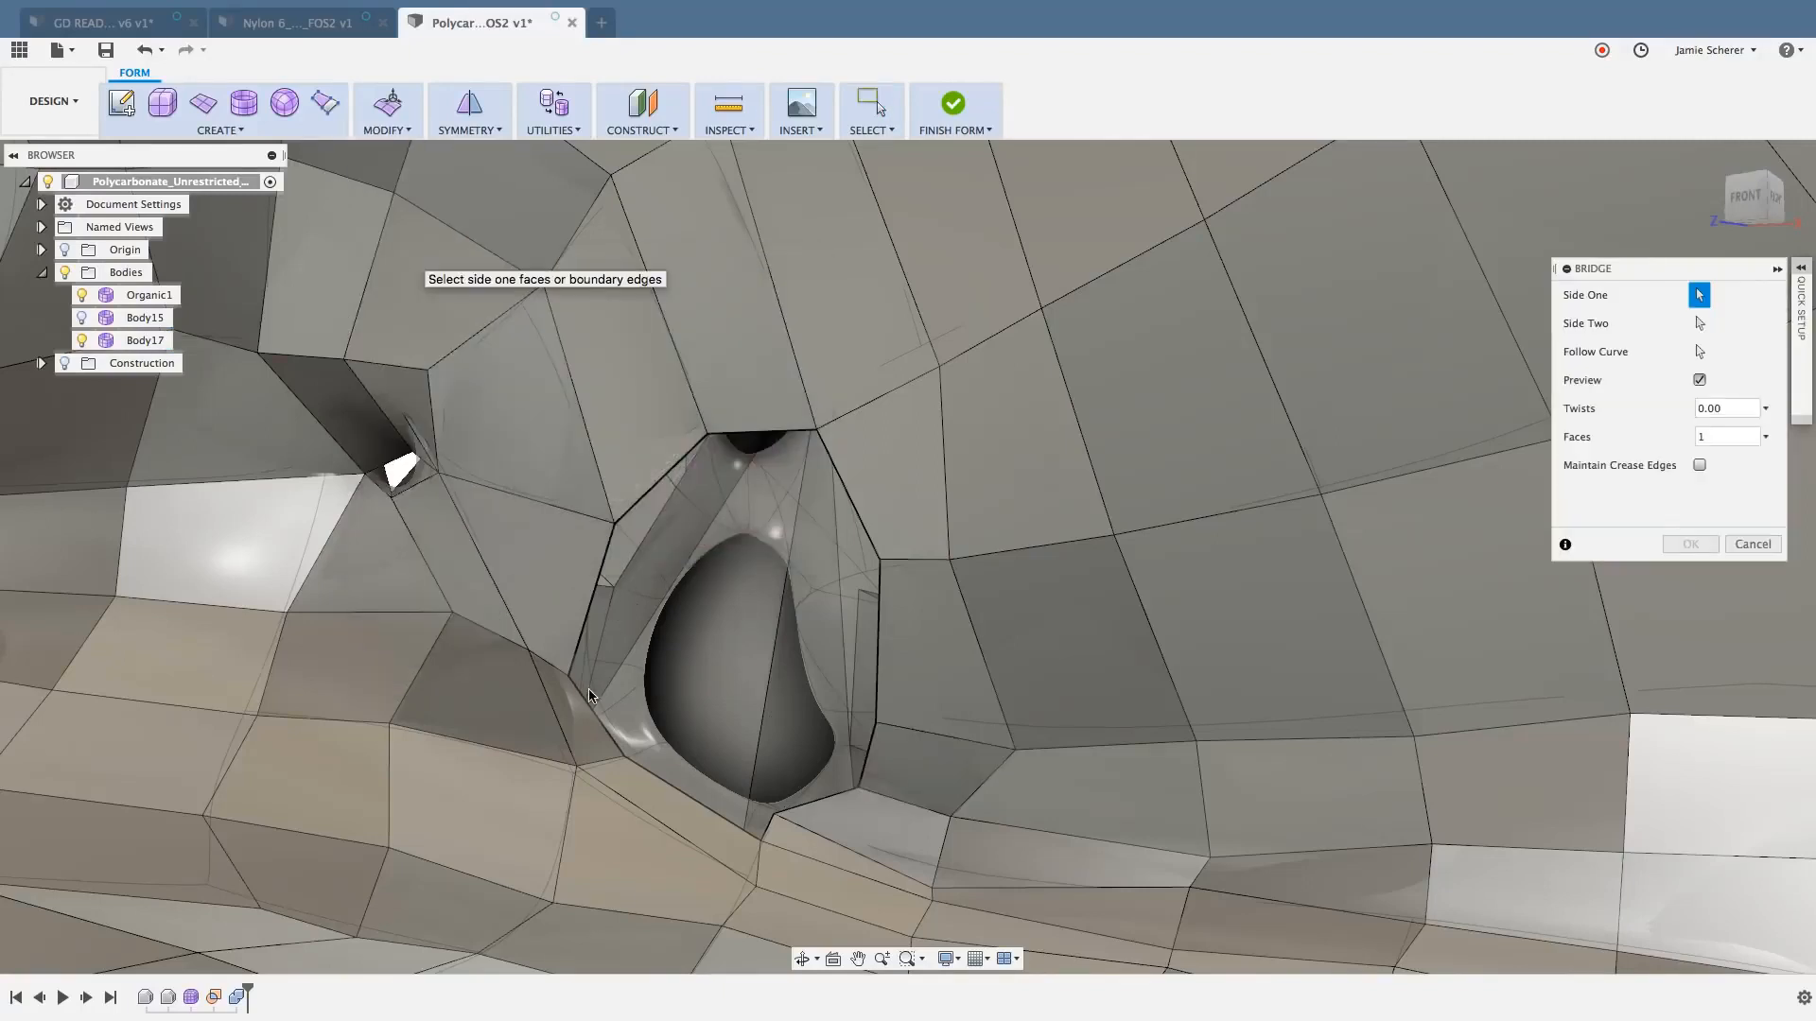
left_click(678, 795)
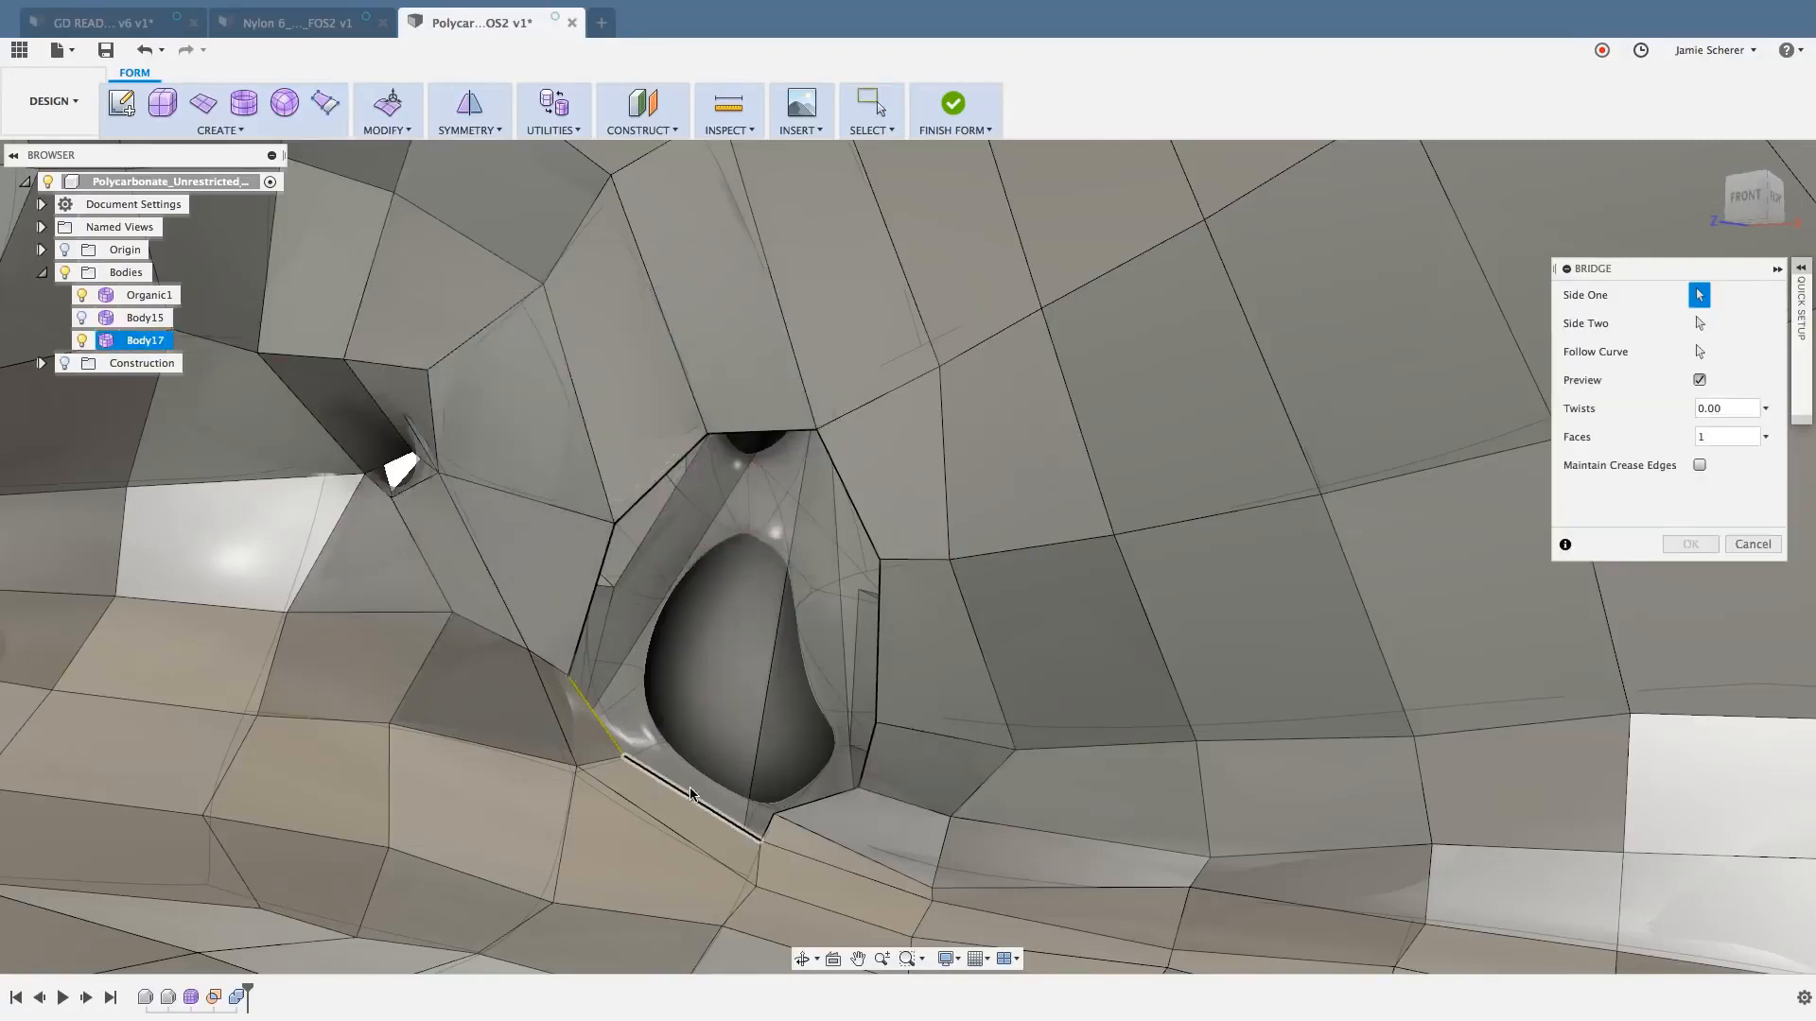
left_click(1699, 325)
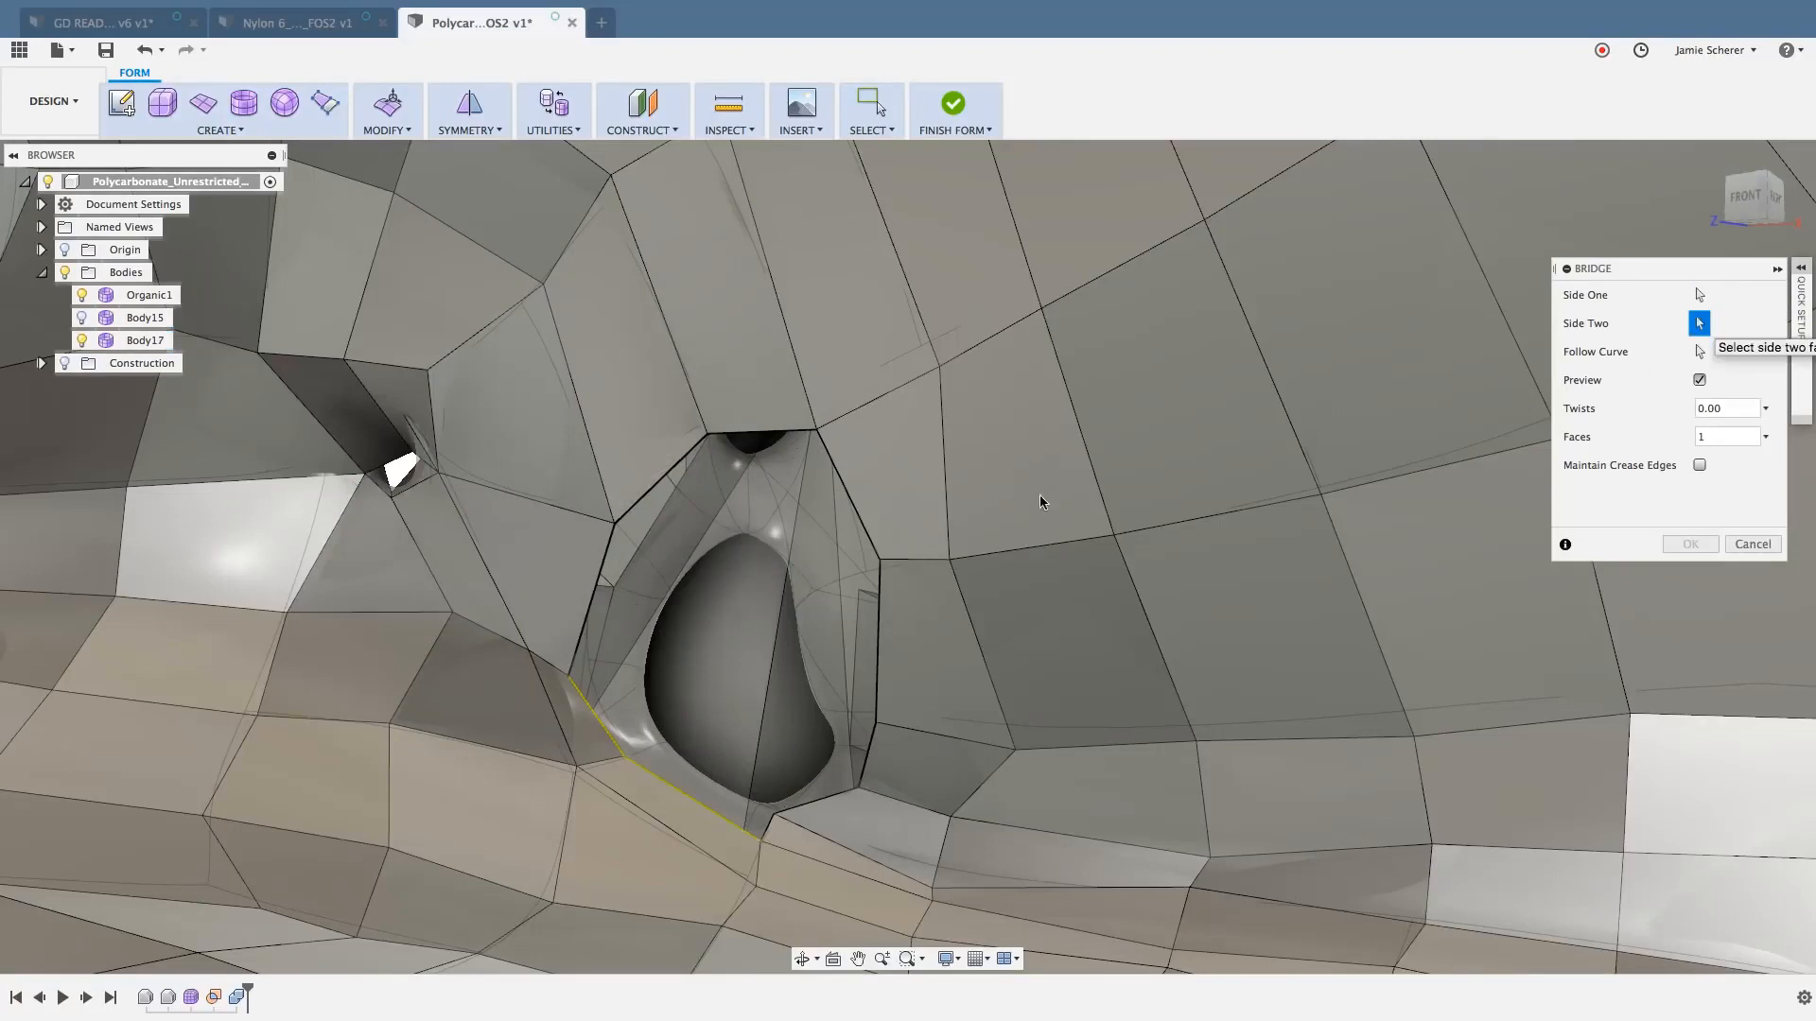
left_click(839, 478)
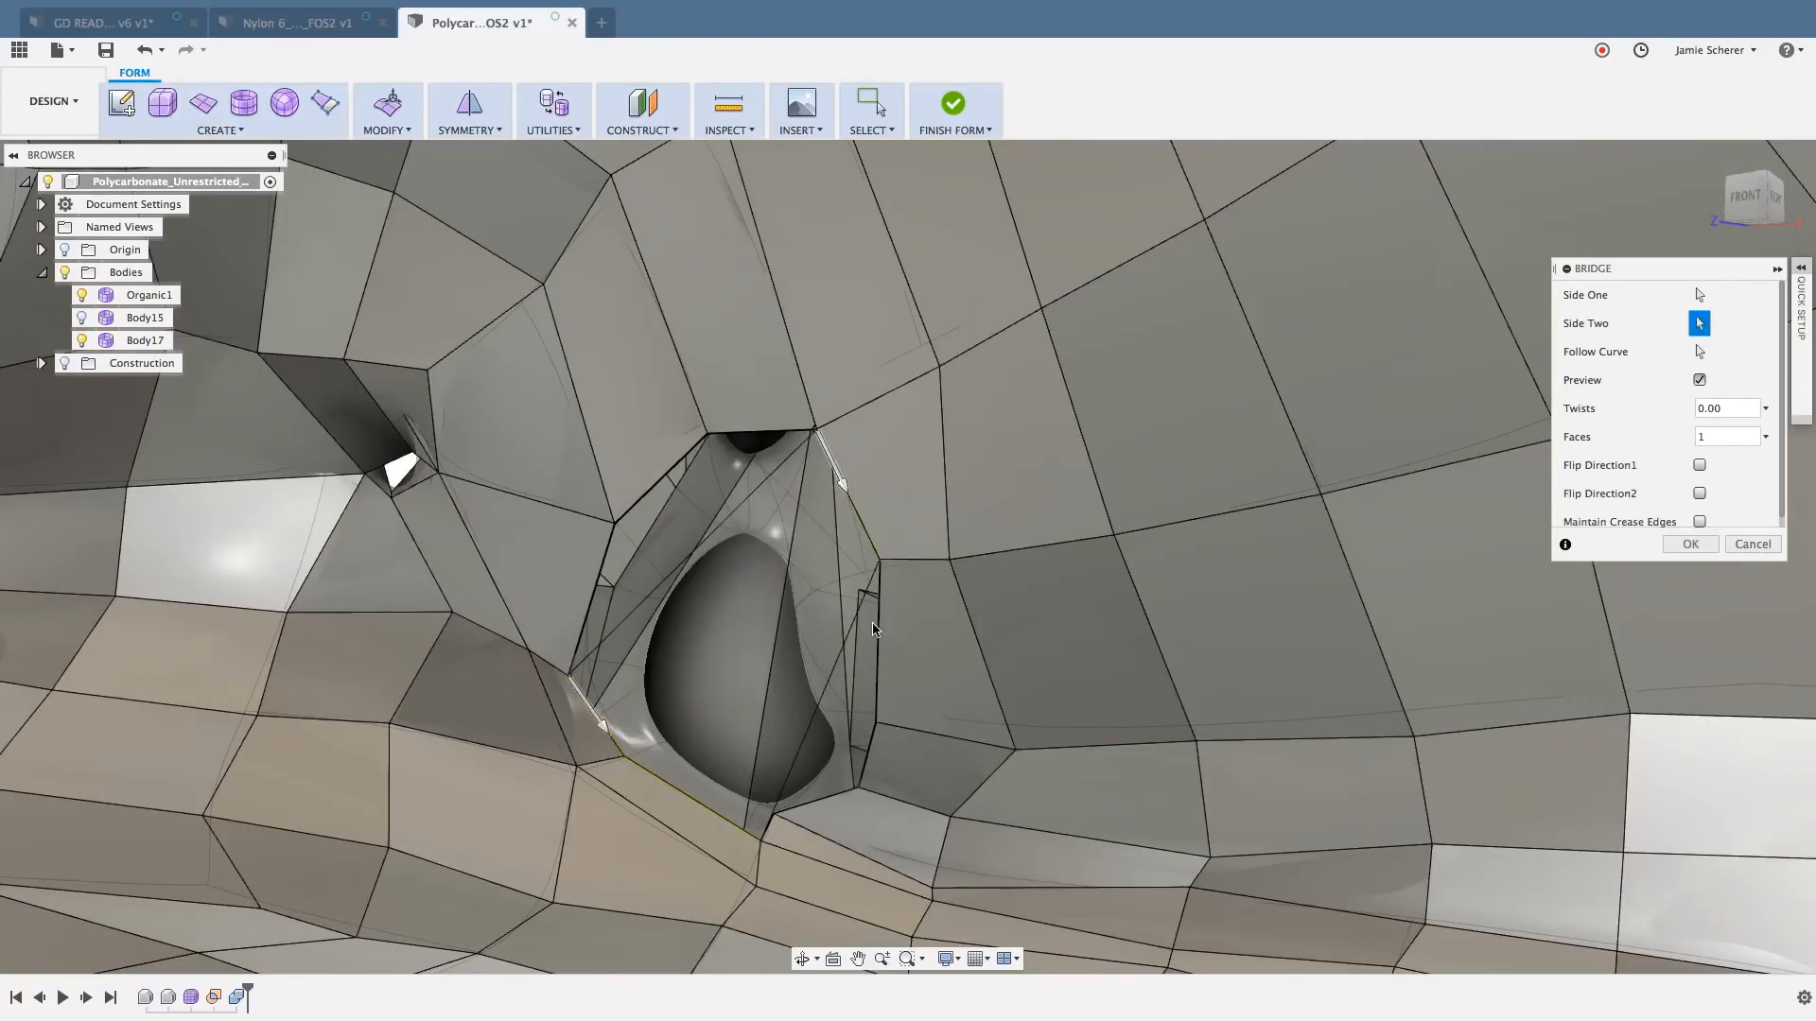
left_click(880, 633)
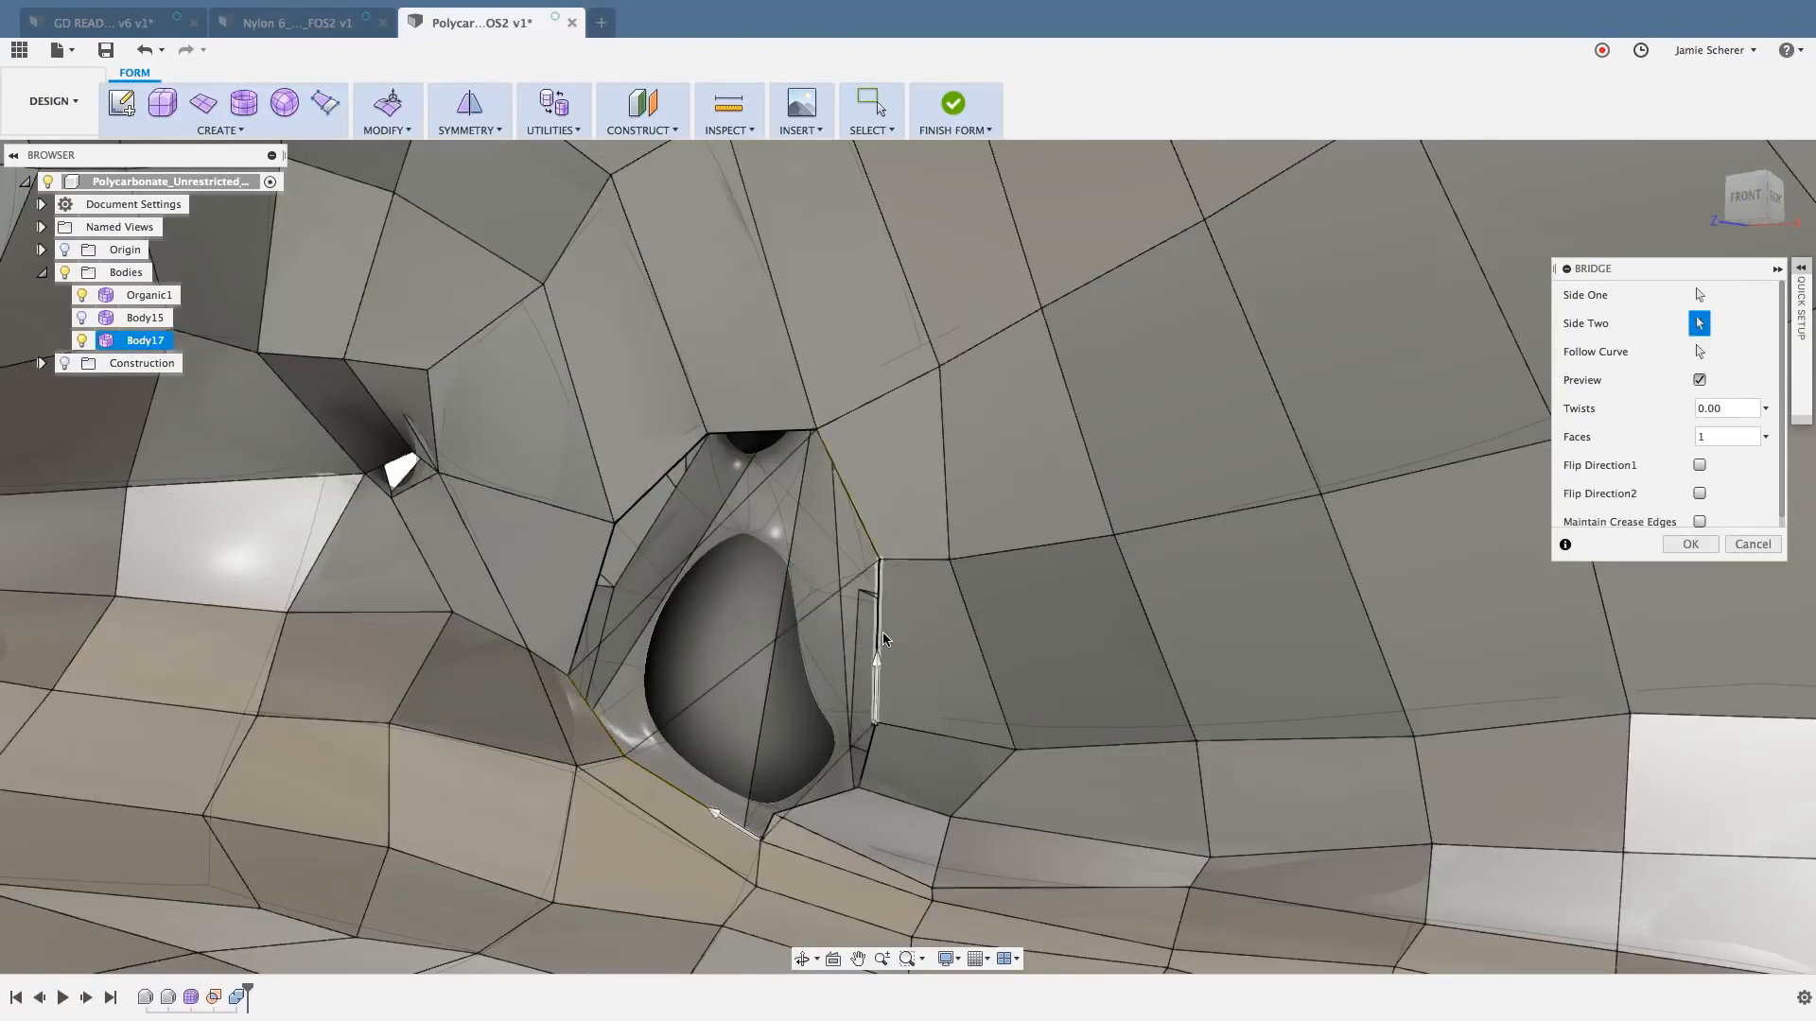
left_click_drag(1739, 436, 1656, 448)
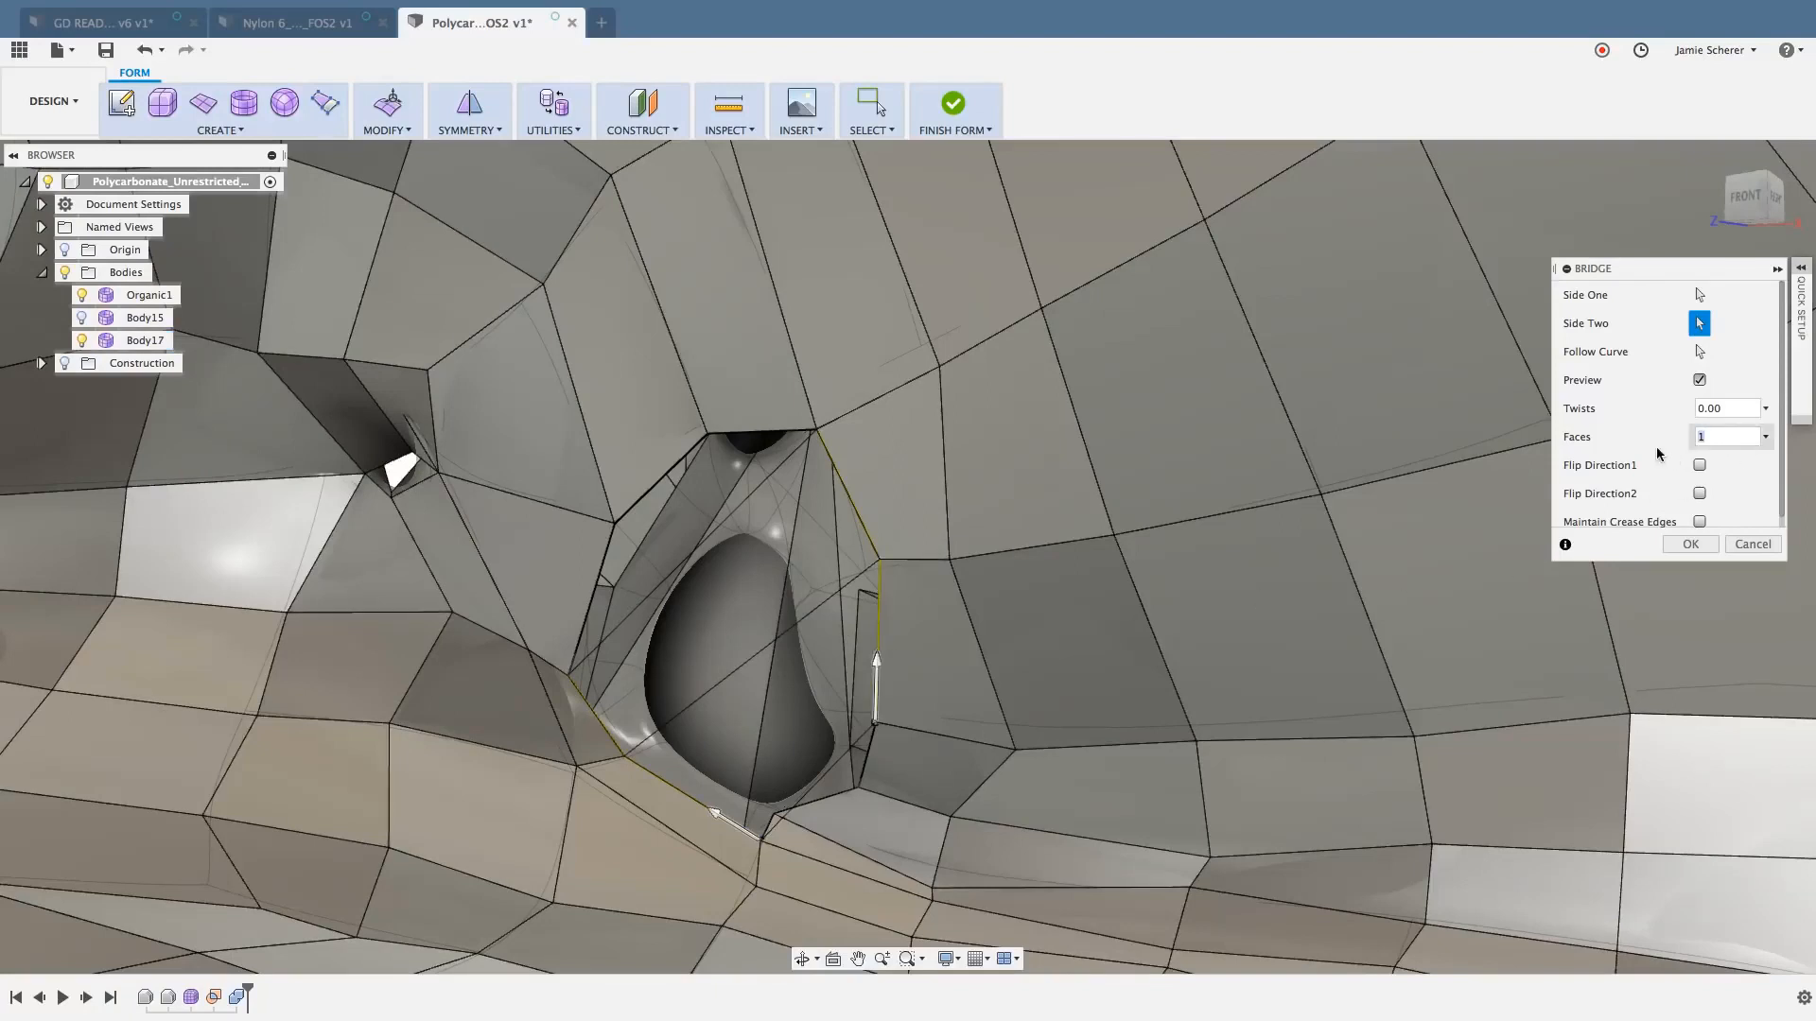
type("3")
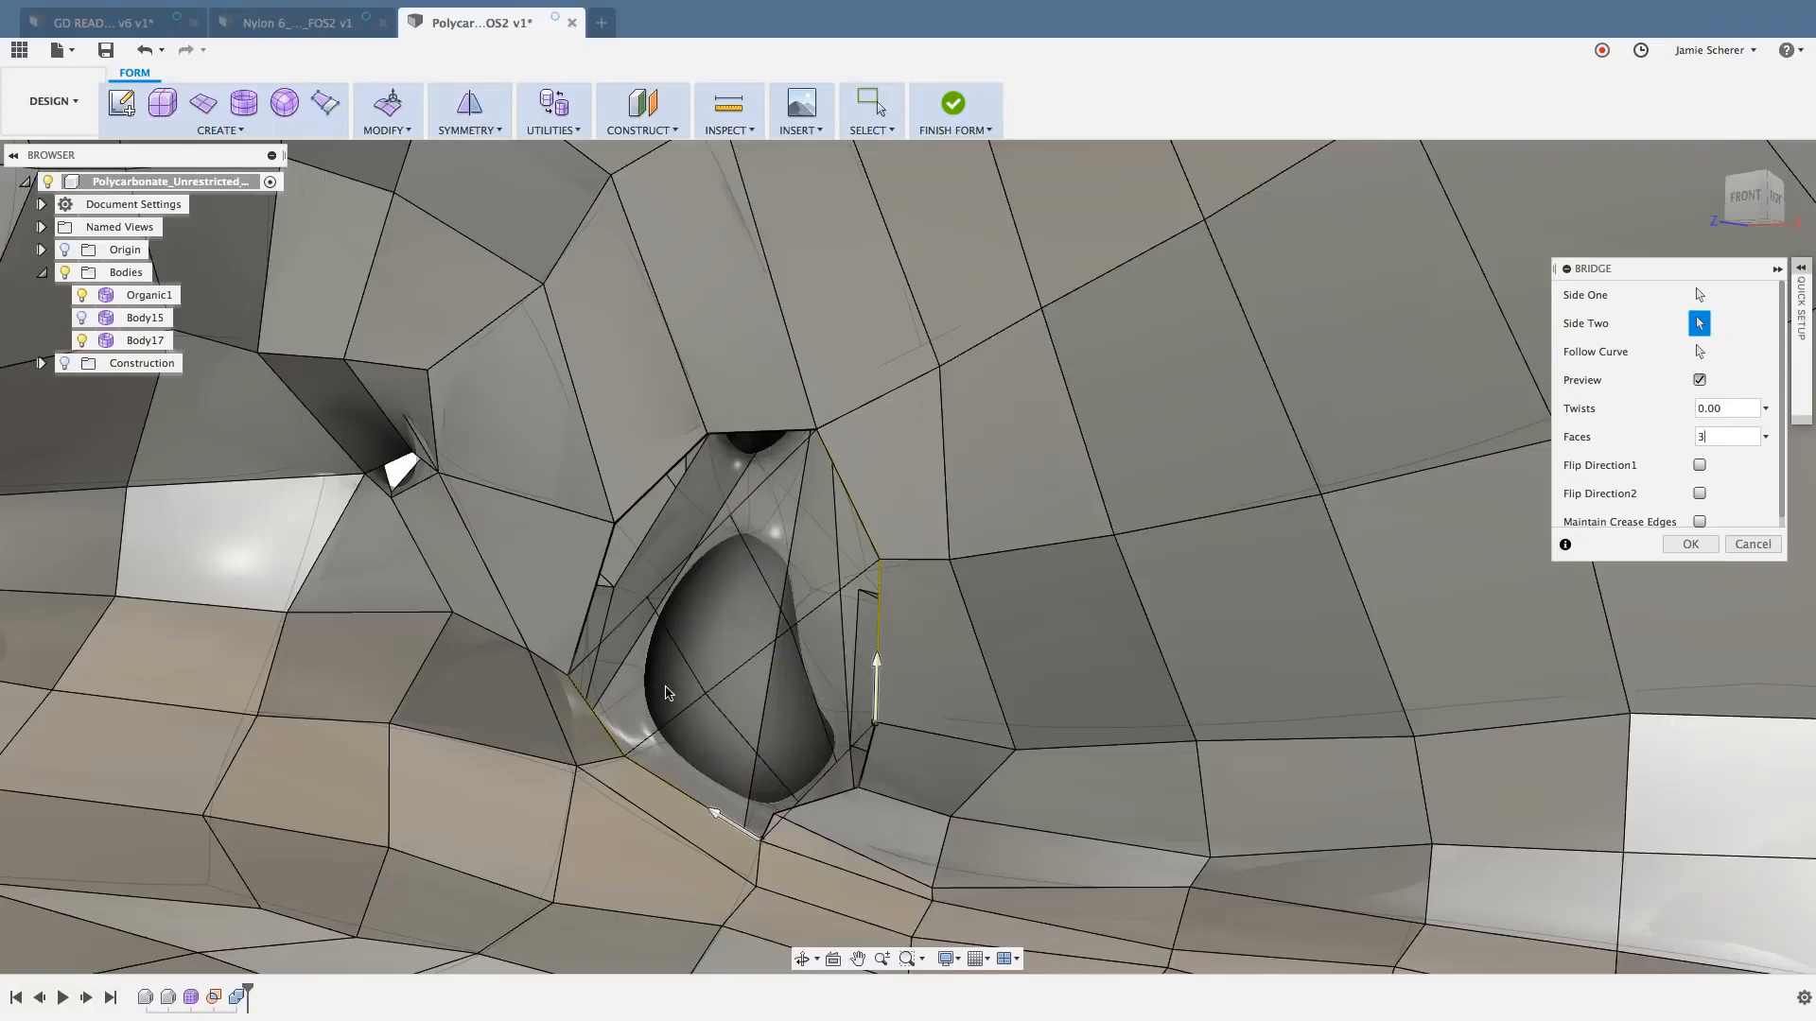
left_click(1689, 544)
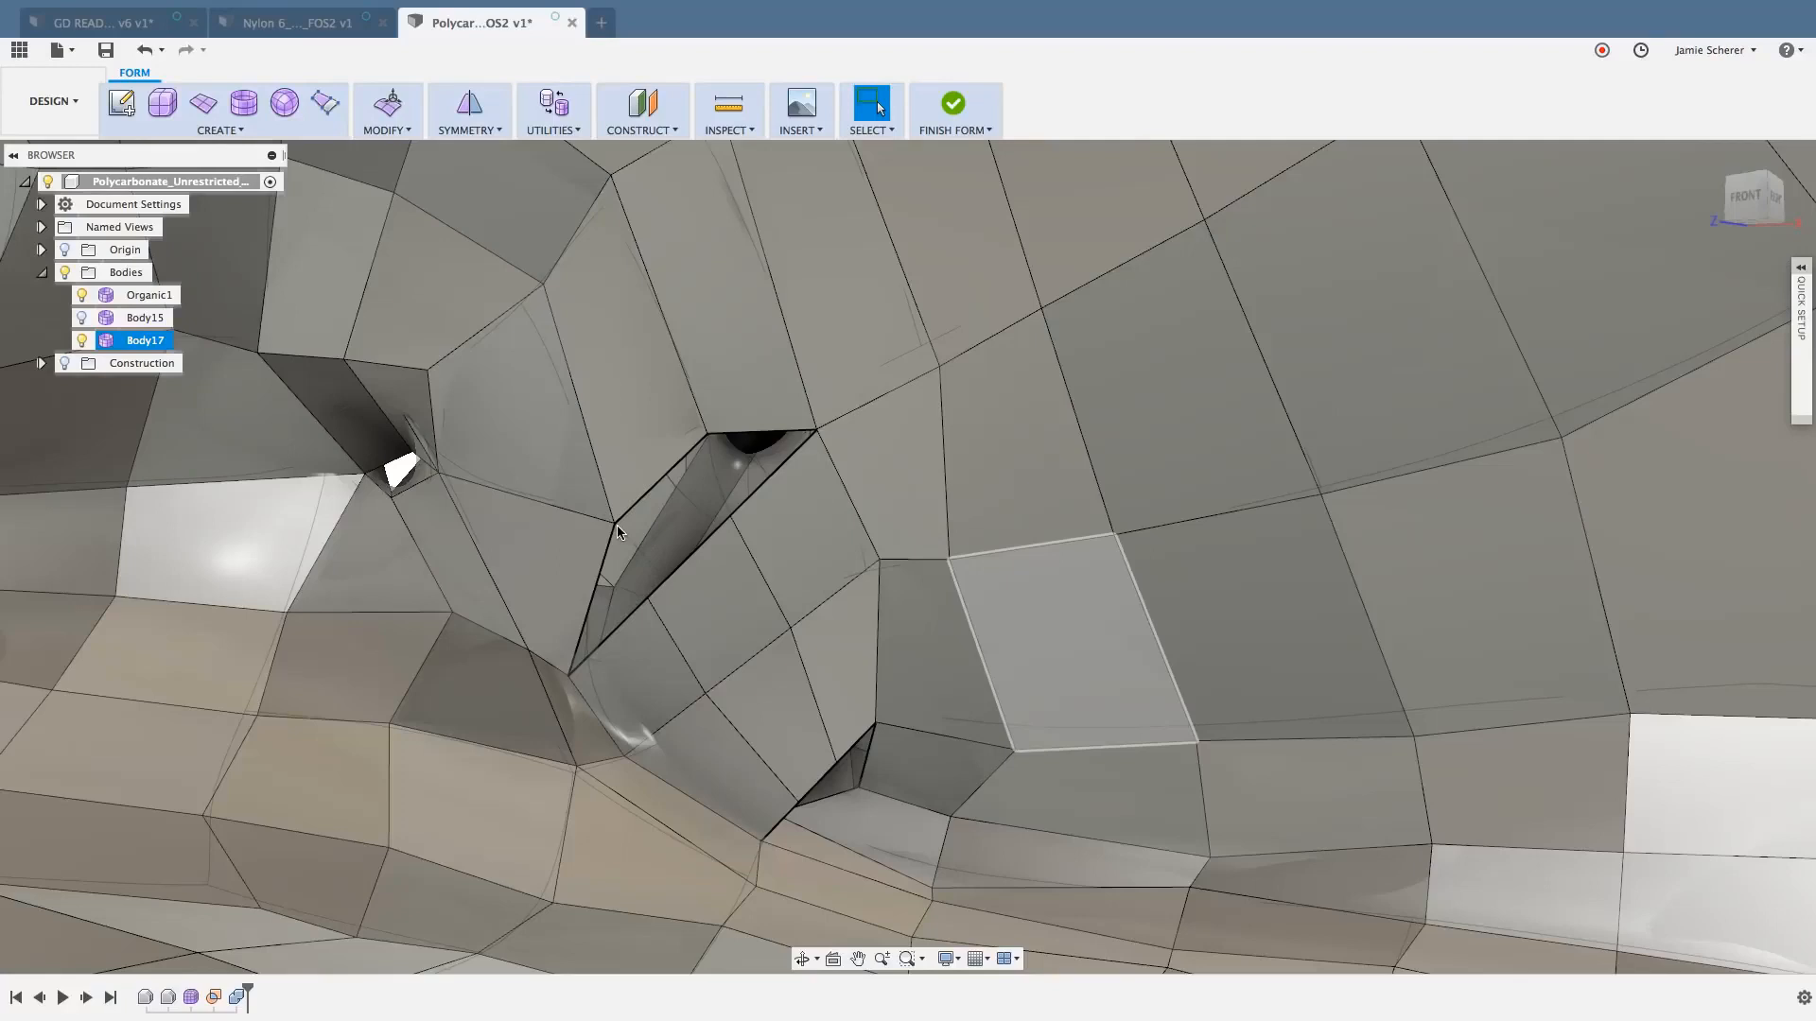
- Try to close the gap above the bridge with Weld Vertices in vertex-to-vertex mode, joining its free vertices to the opening's opposite boundary vertices
type("s")
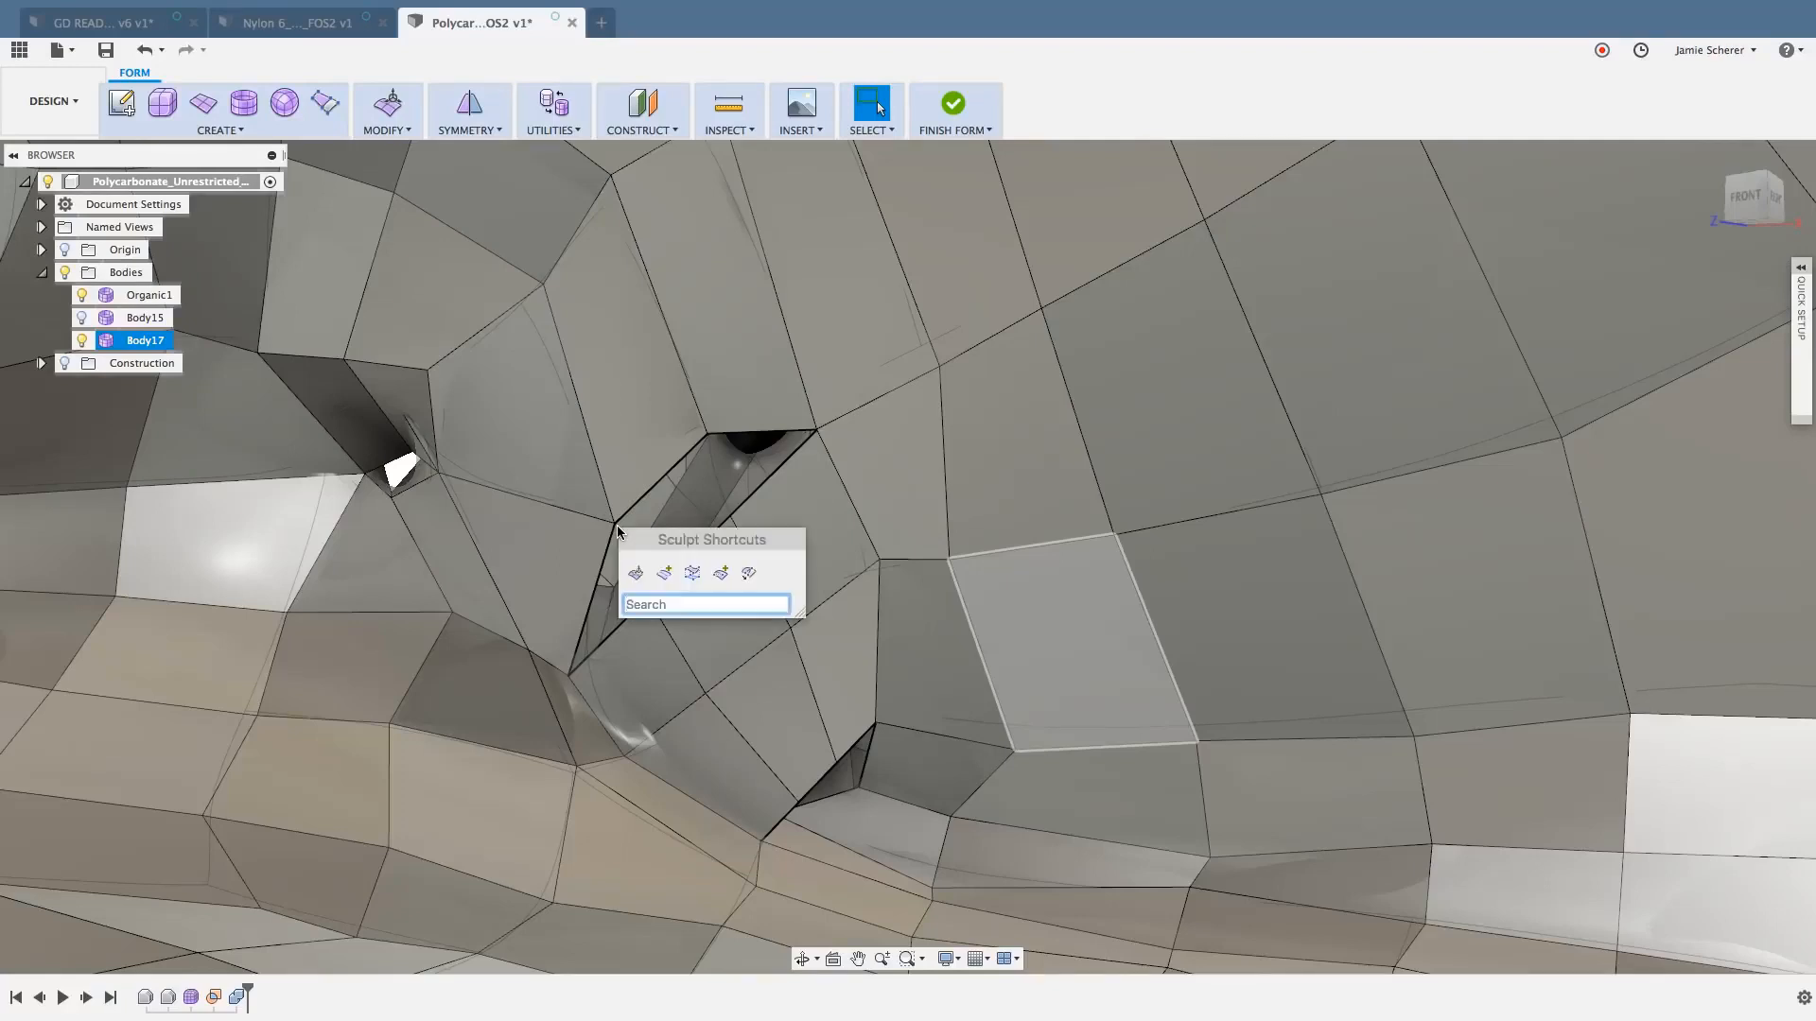
type("weld")
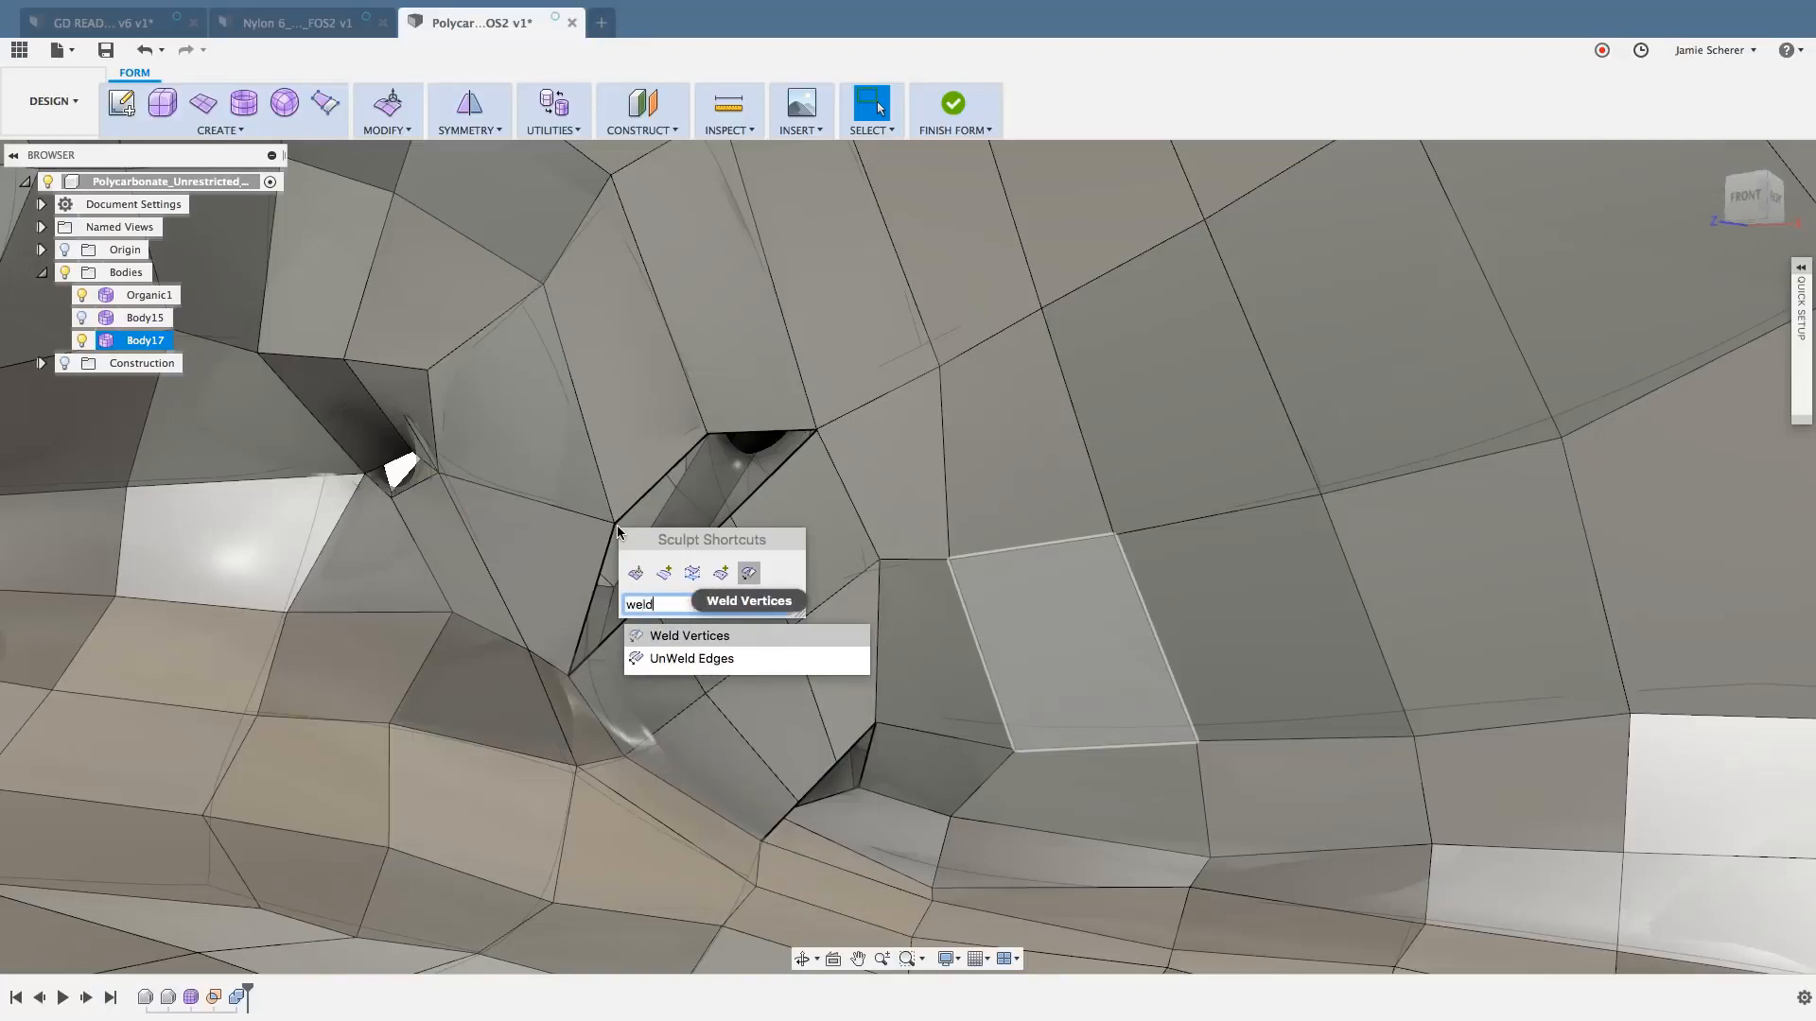
left_click(407, 131)
left_click(406, 137)
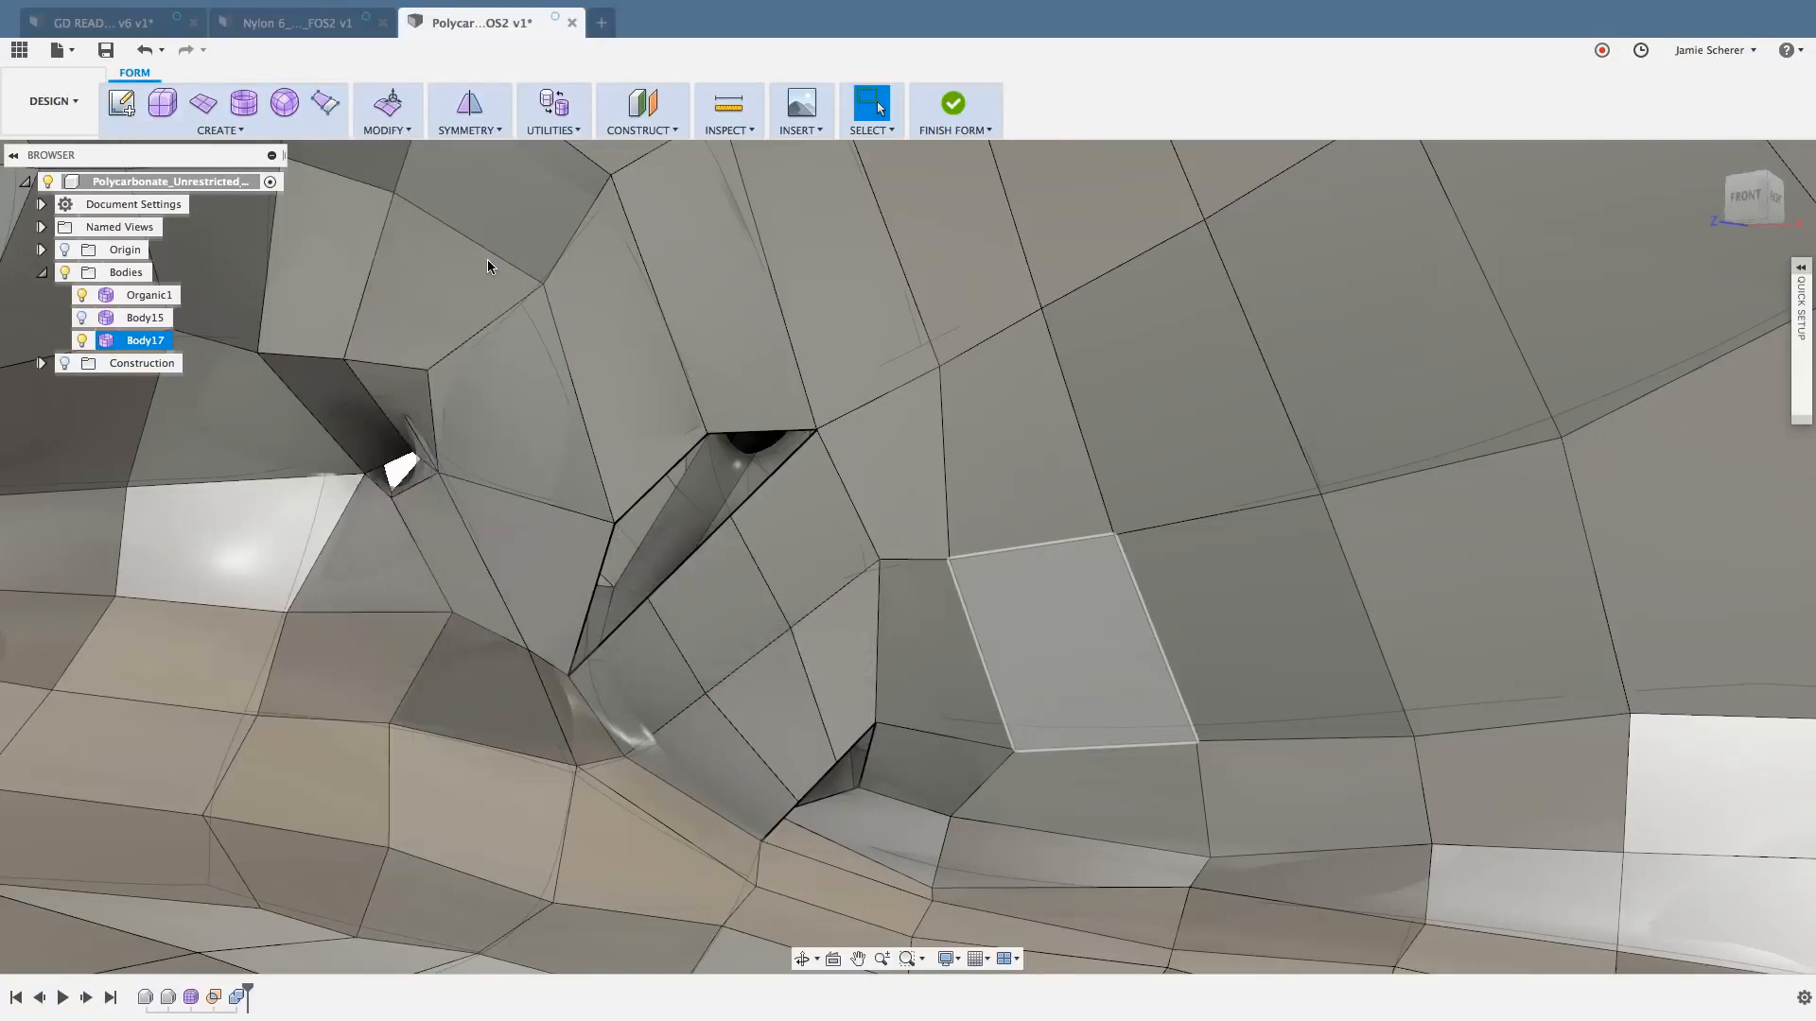
type("swel")
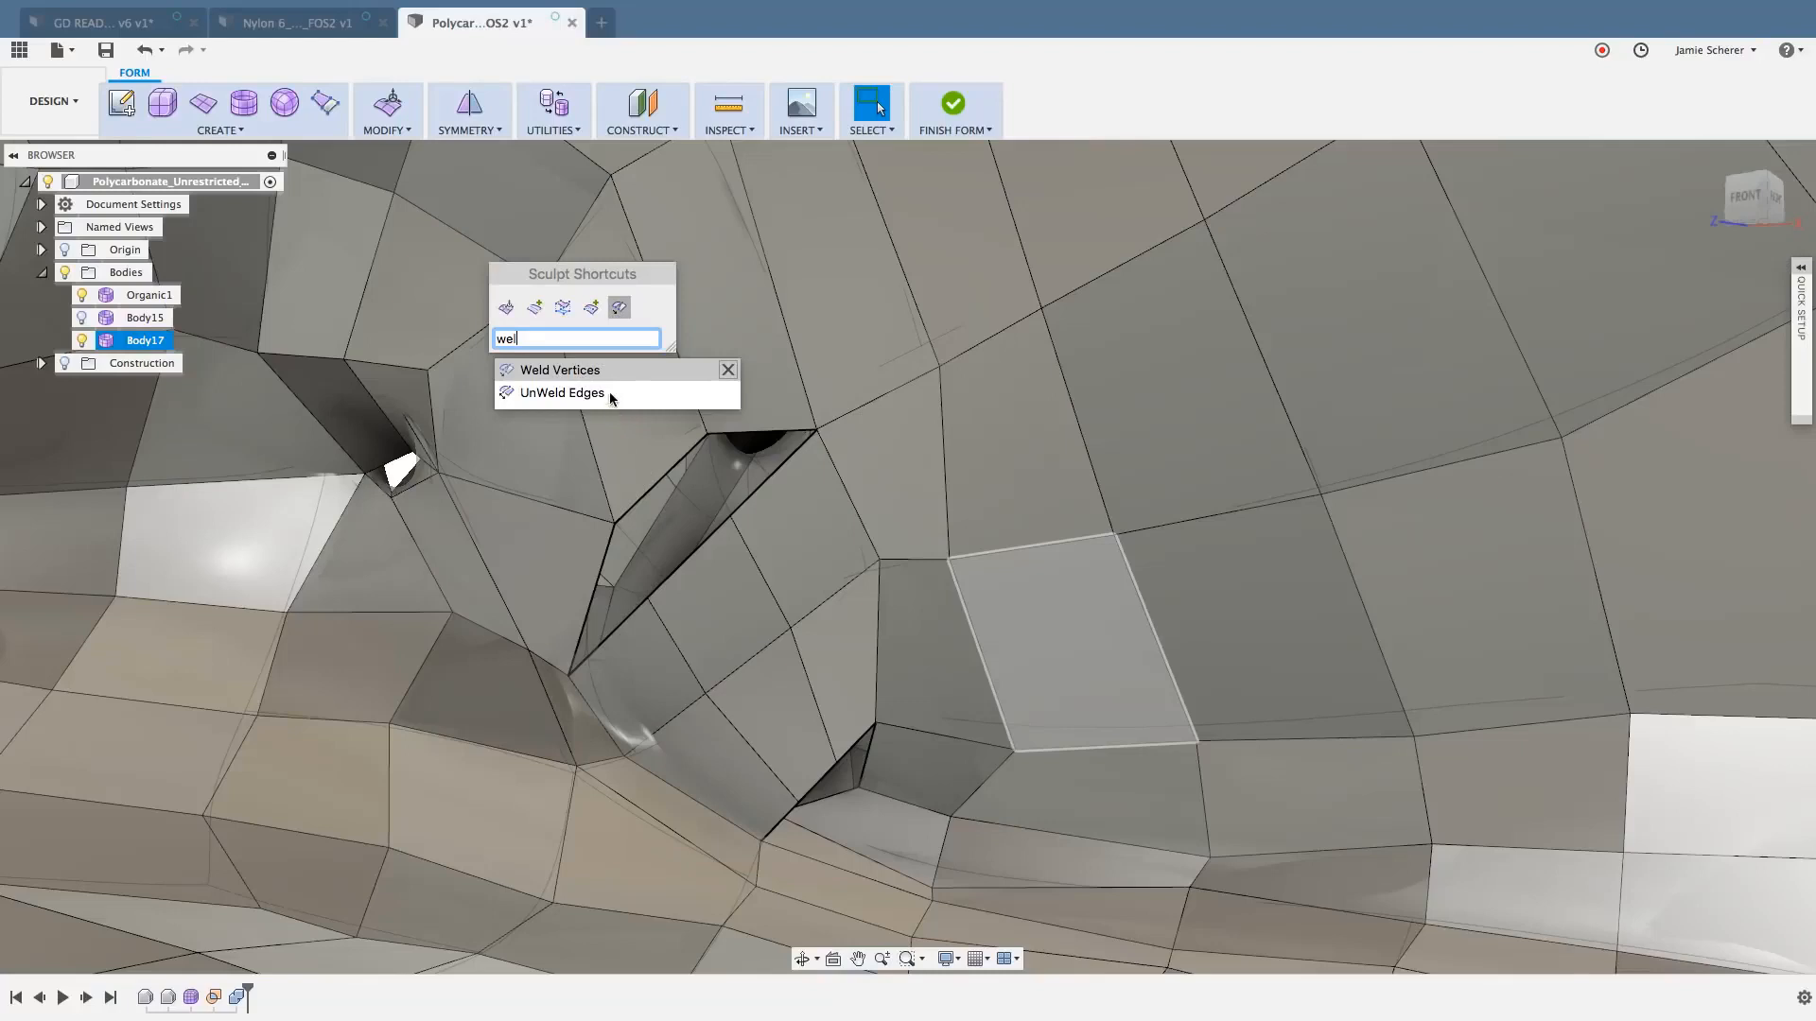
left_click(592, 373)
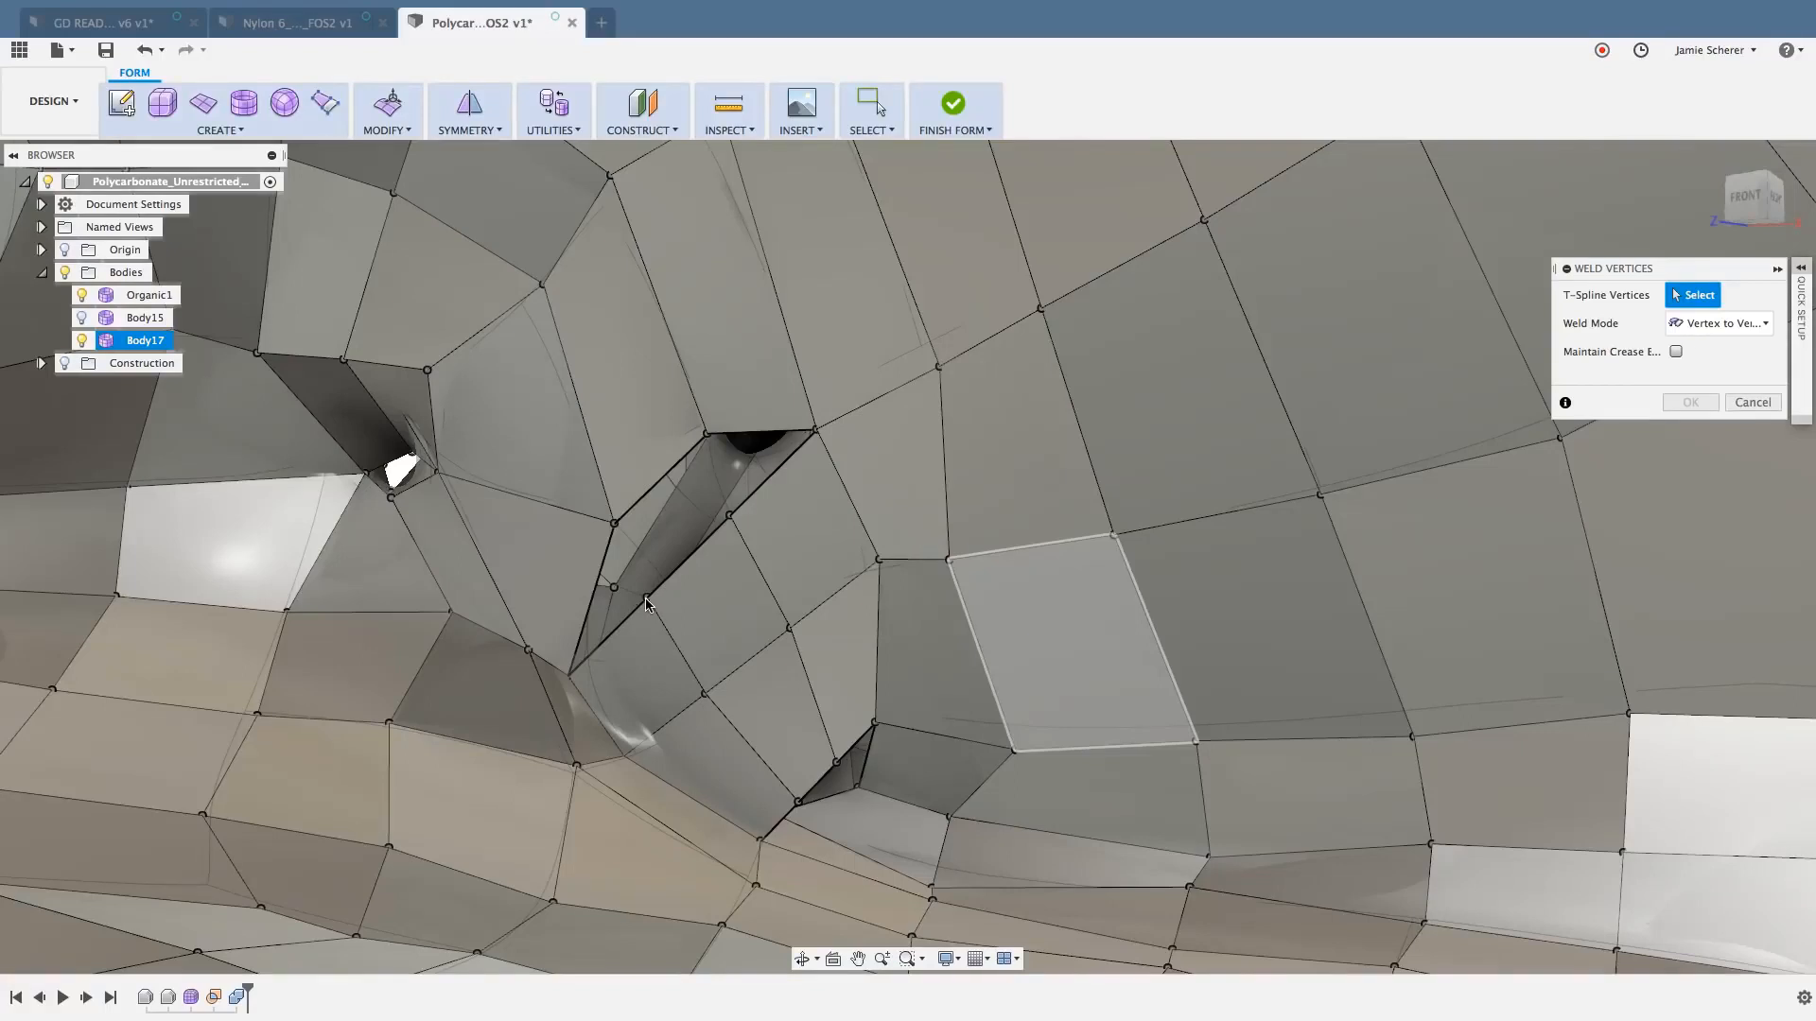
left_click(616, 522)
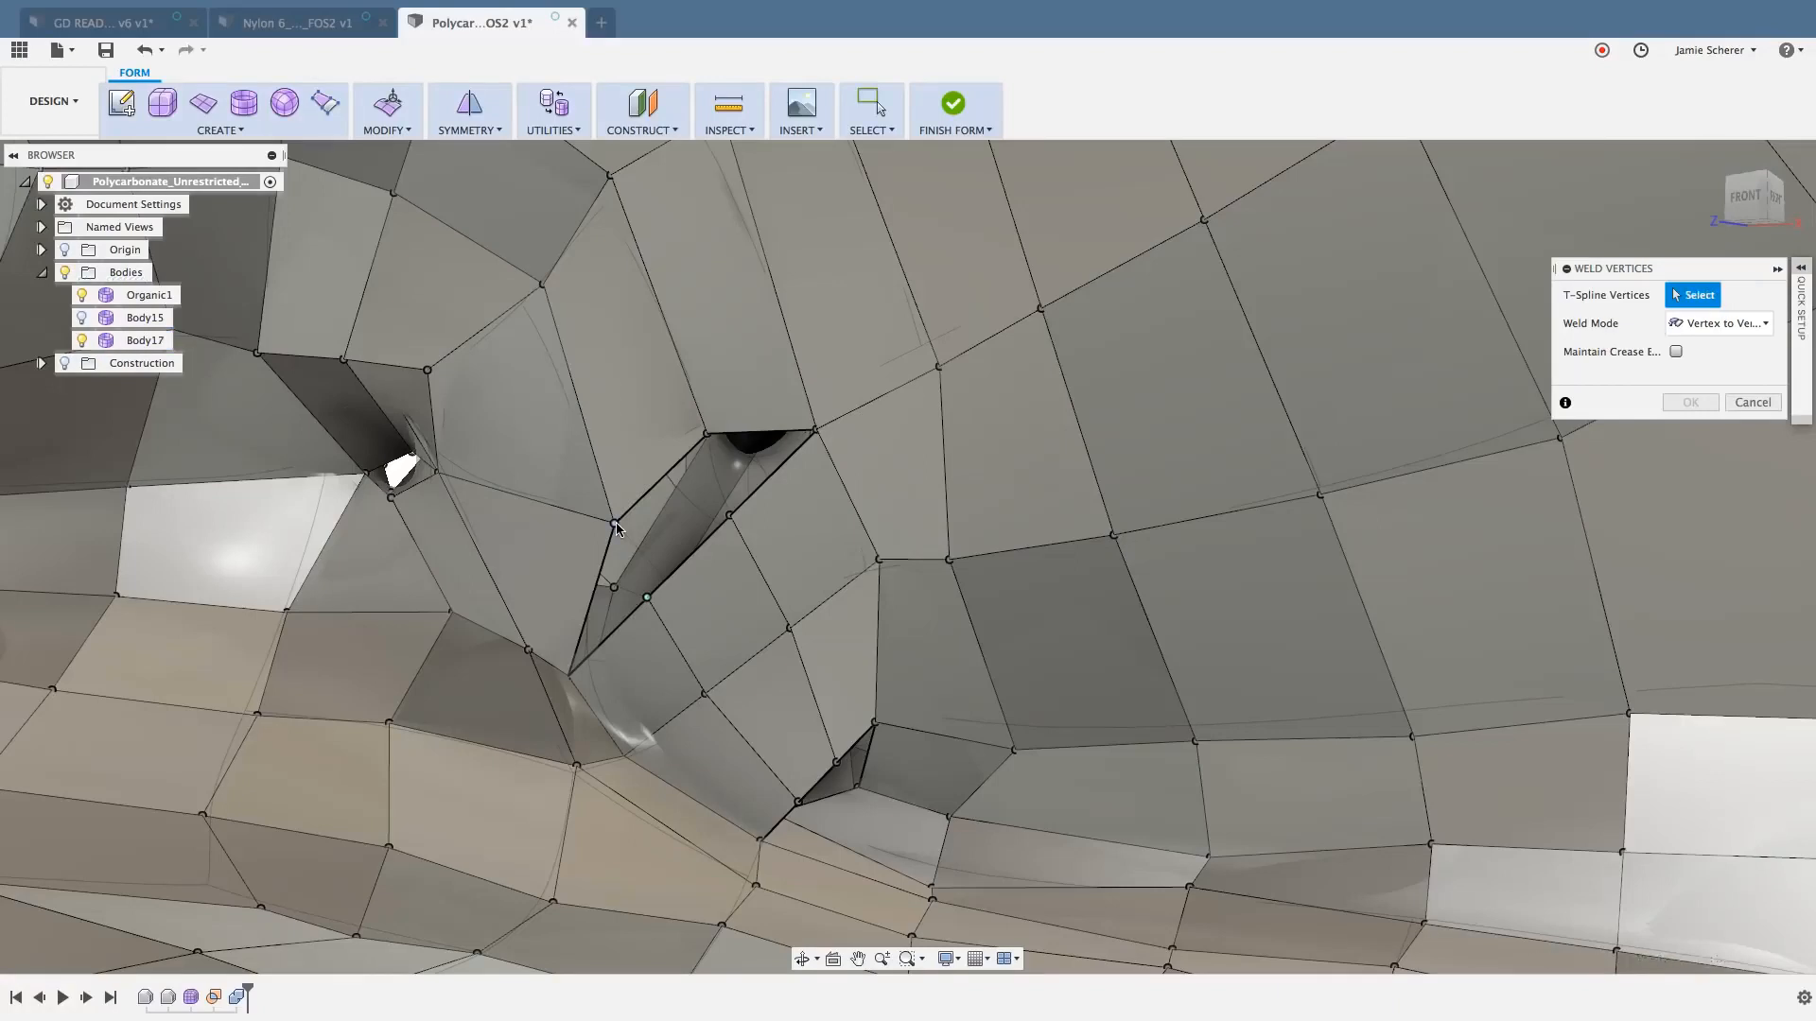
left_click(647, 597)
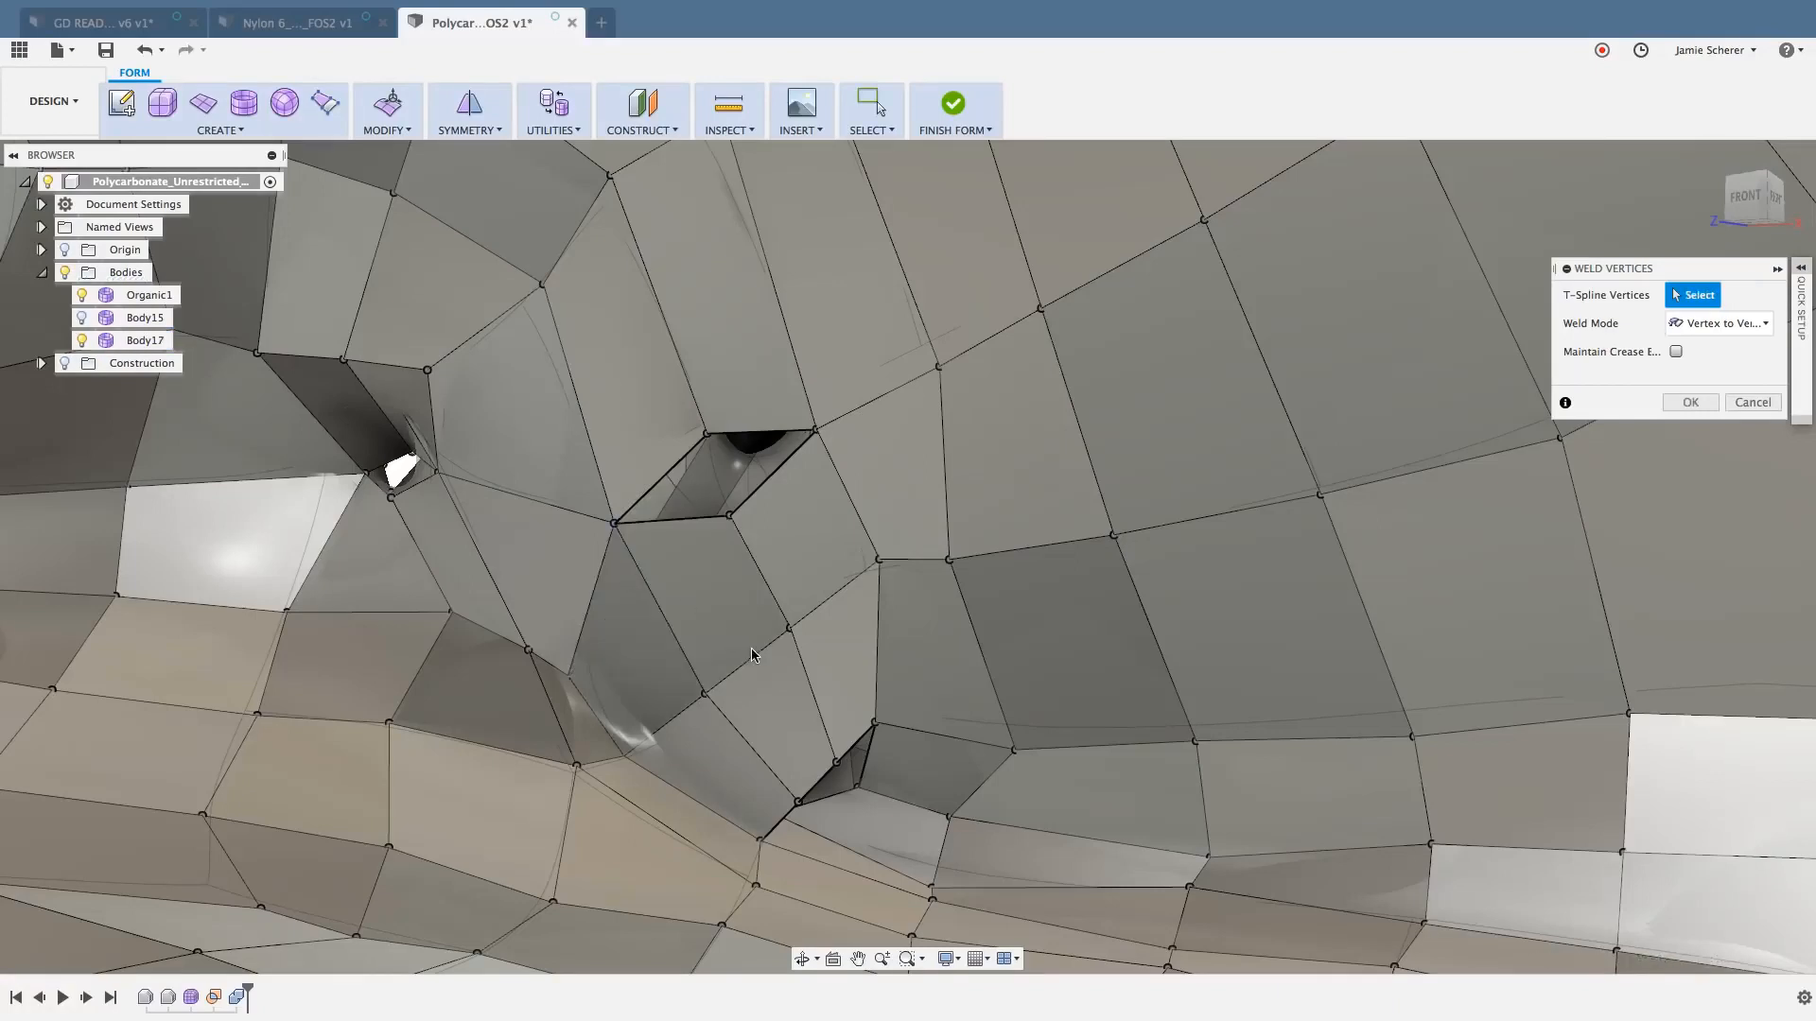
left_click(734, 452)
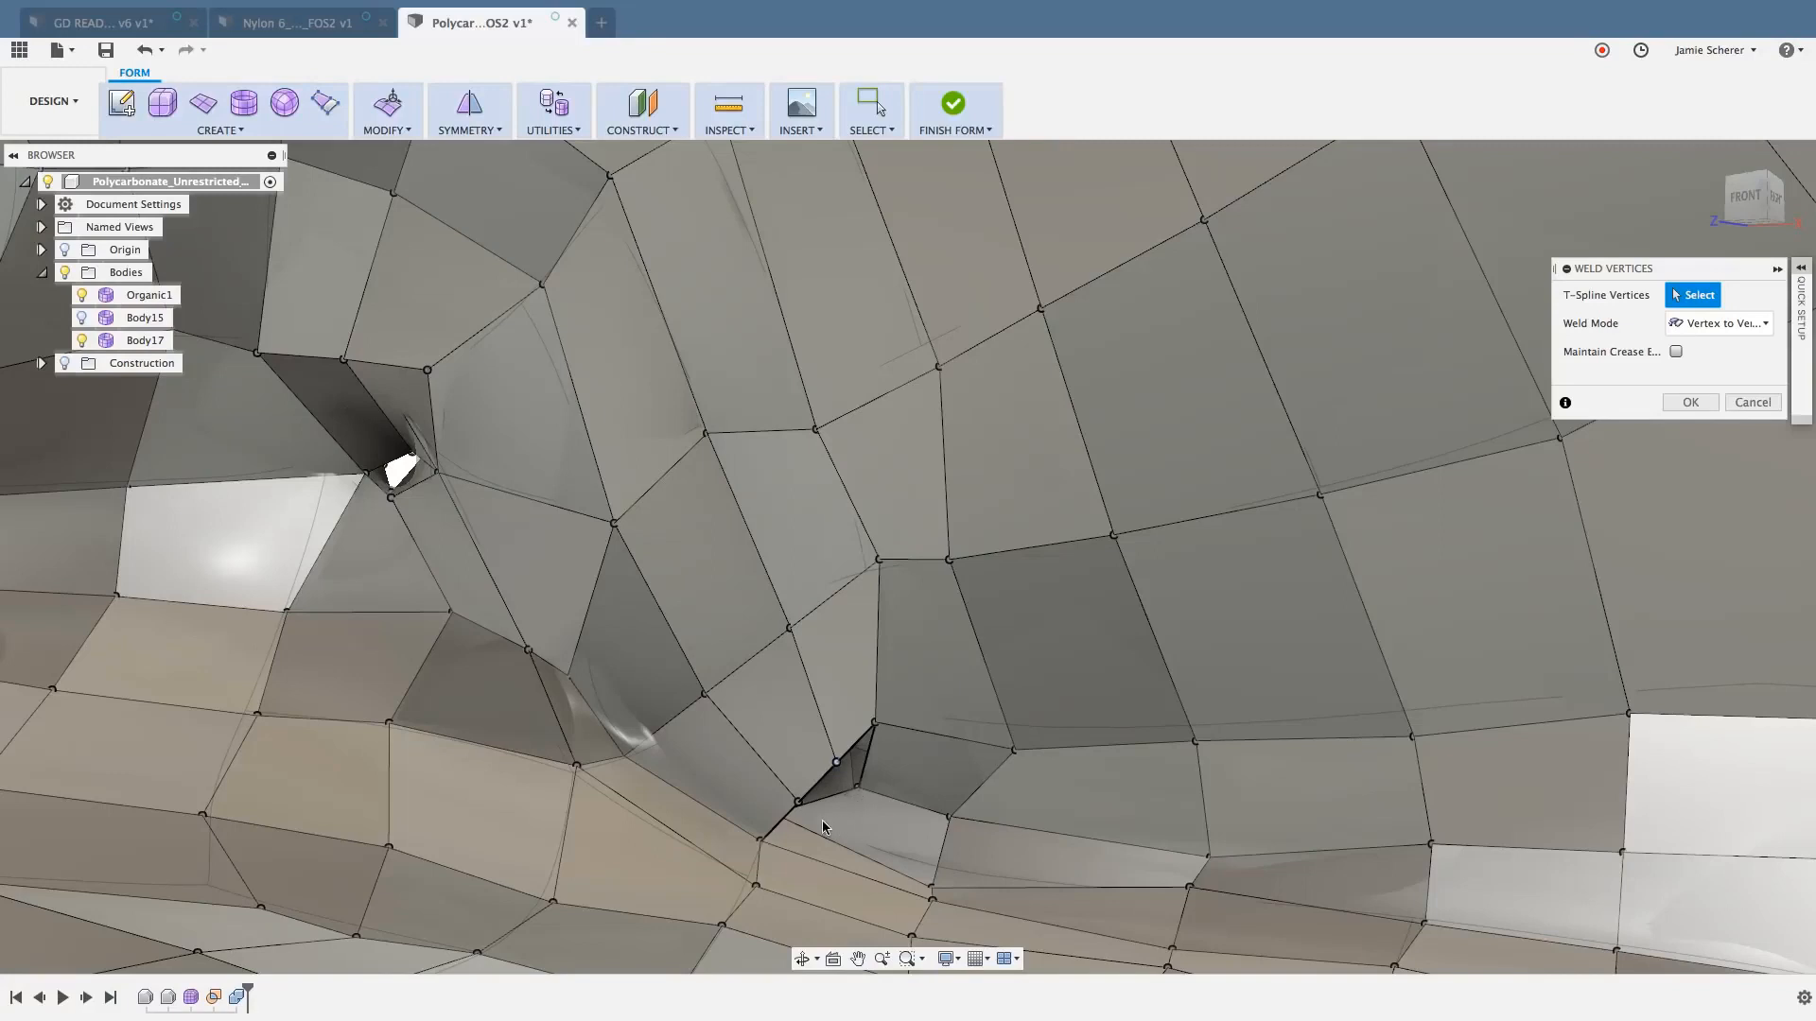
- Try to weld the vertices of the small gap below the bridge to the opening's lower boundary, and leave Weld Vertices
left_click(797, 805)
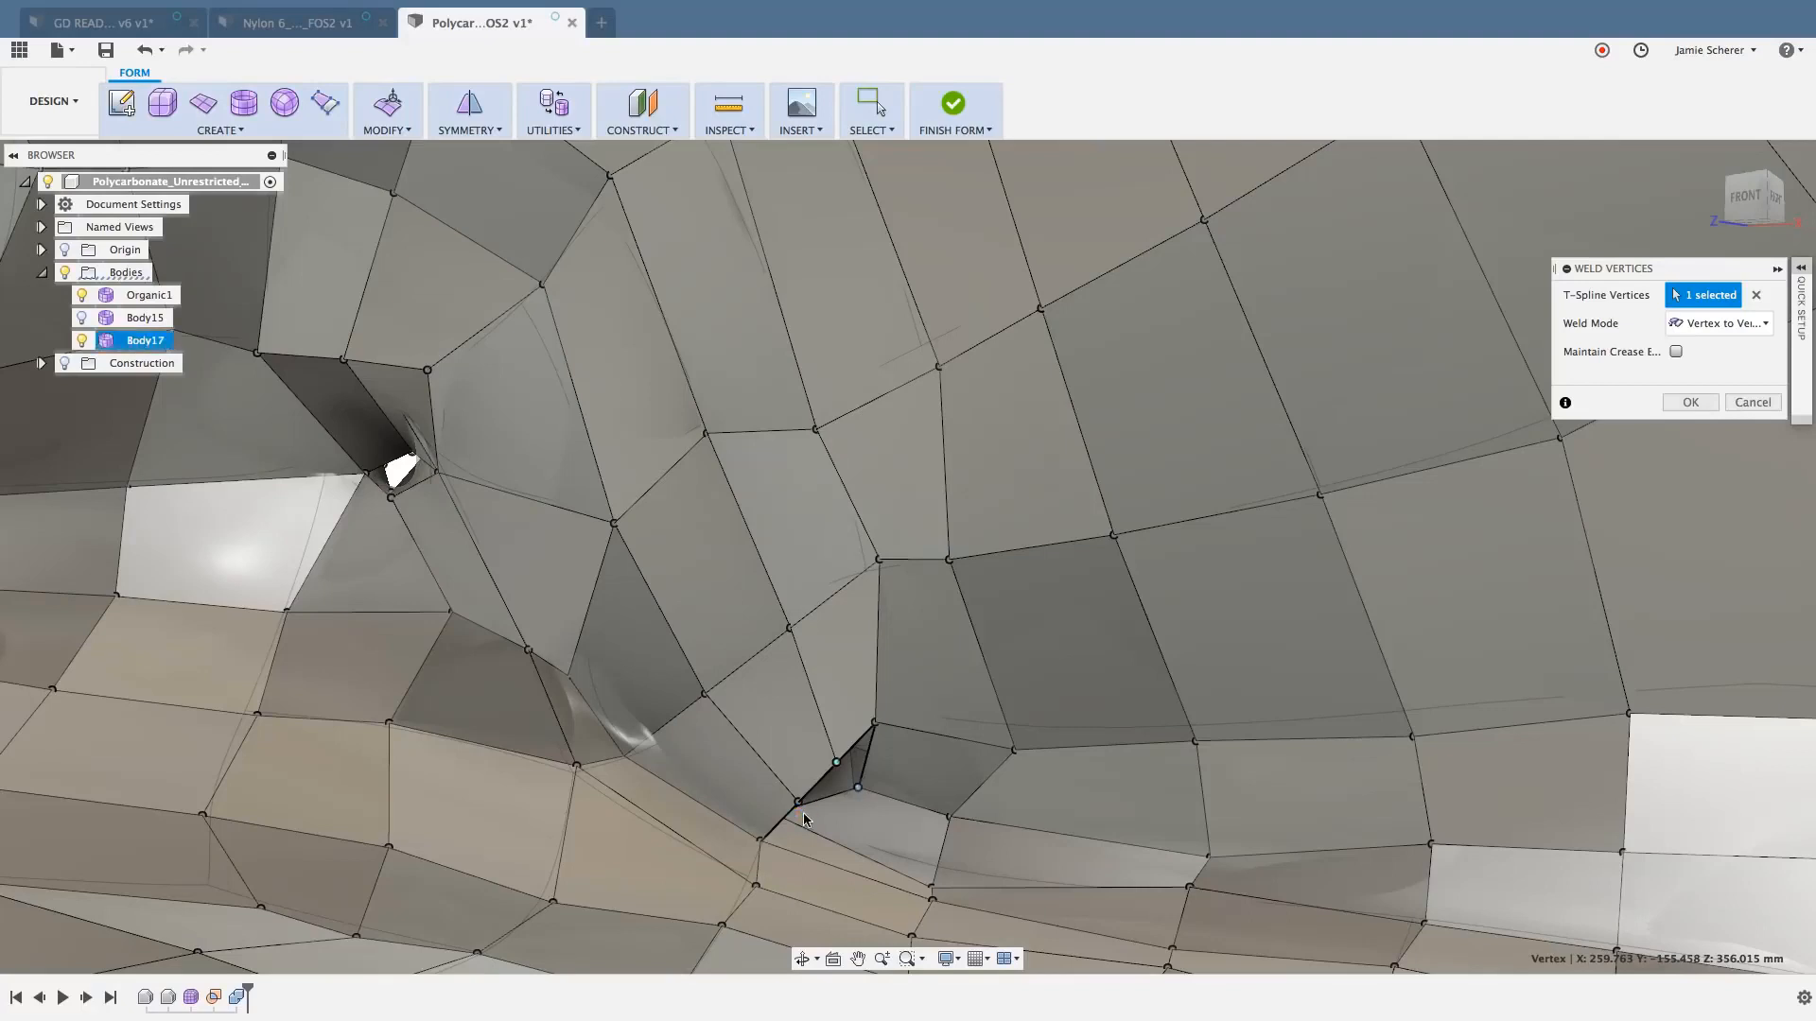
left_click(799, 805)
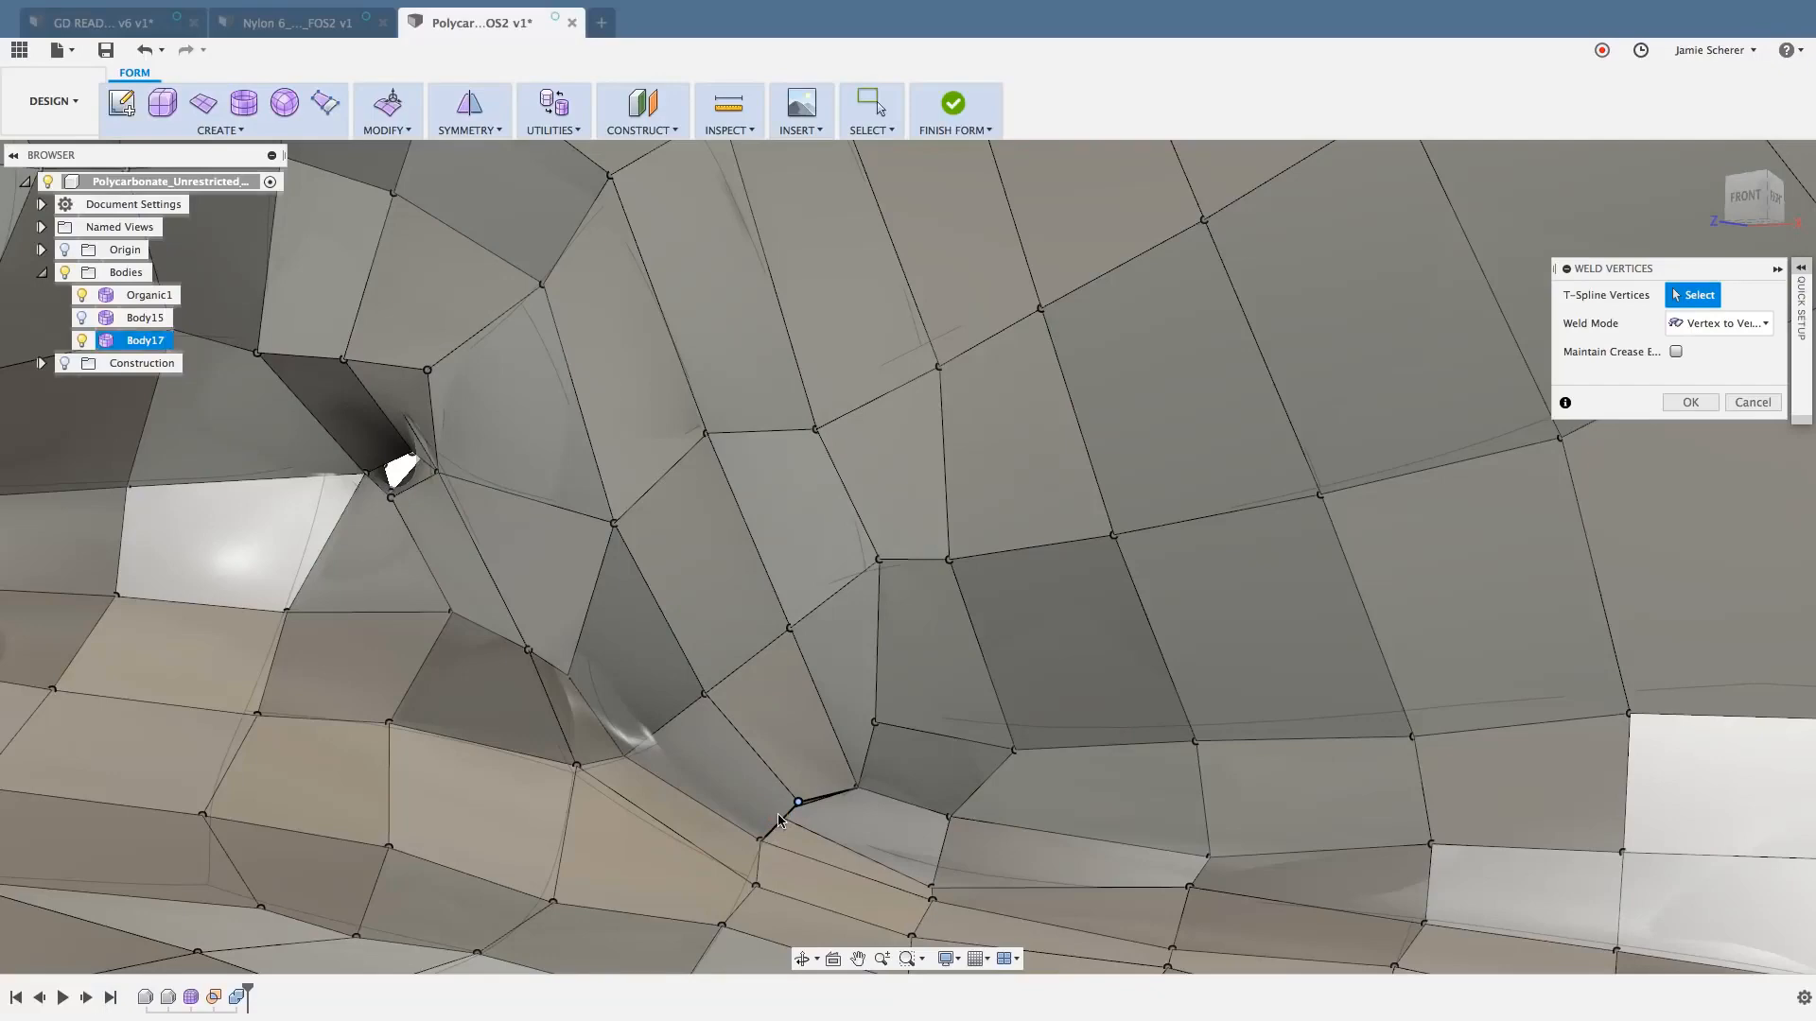
left_click(777, 817)
scroll(777, 817, "down", 10)
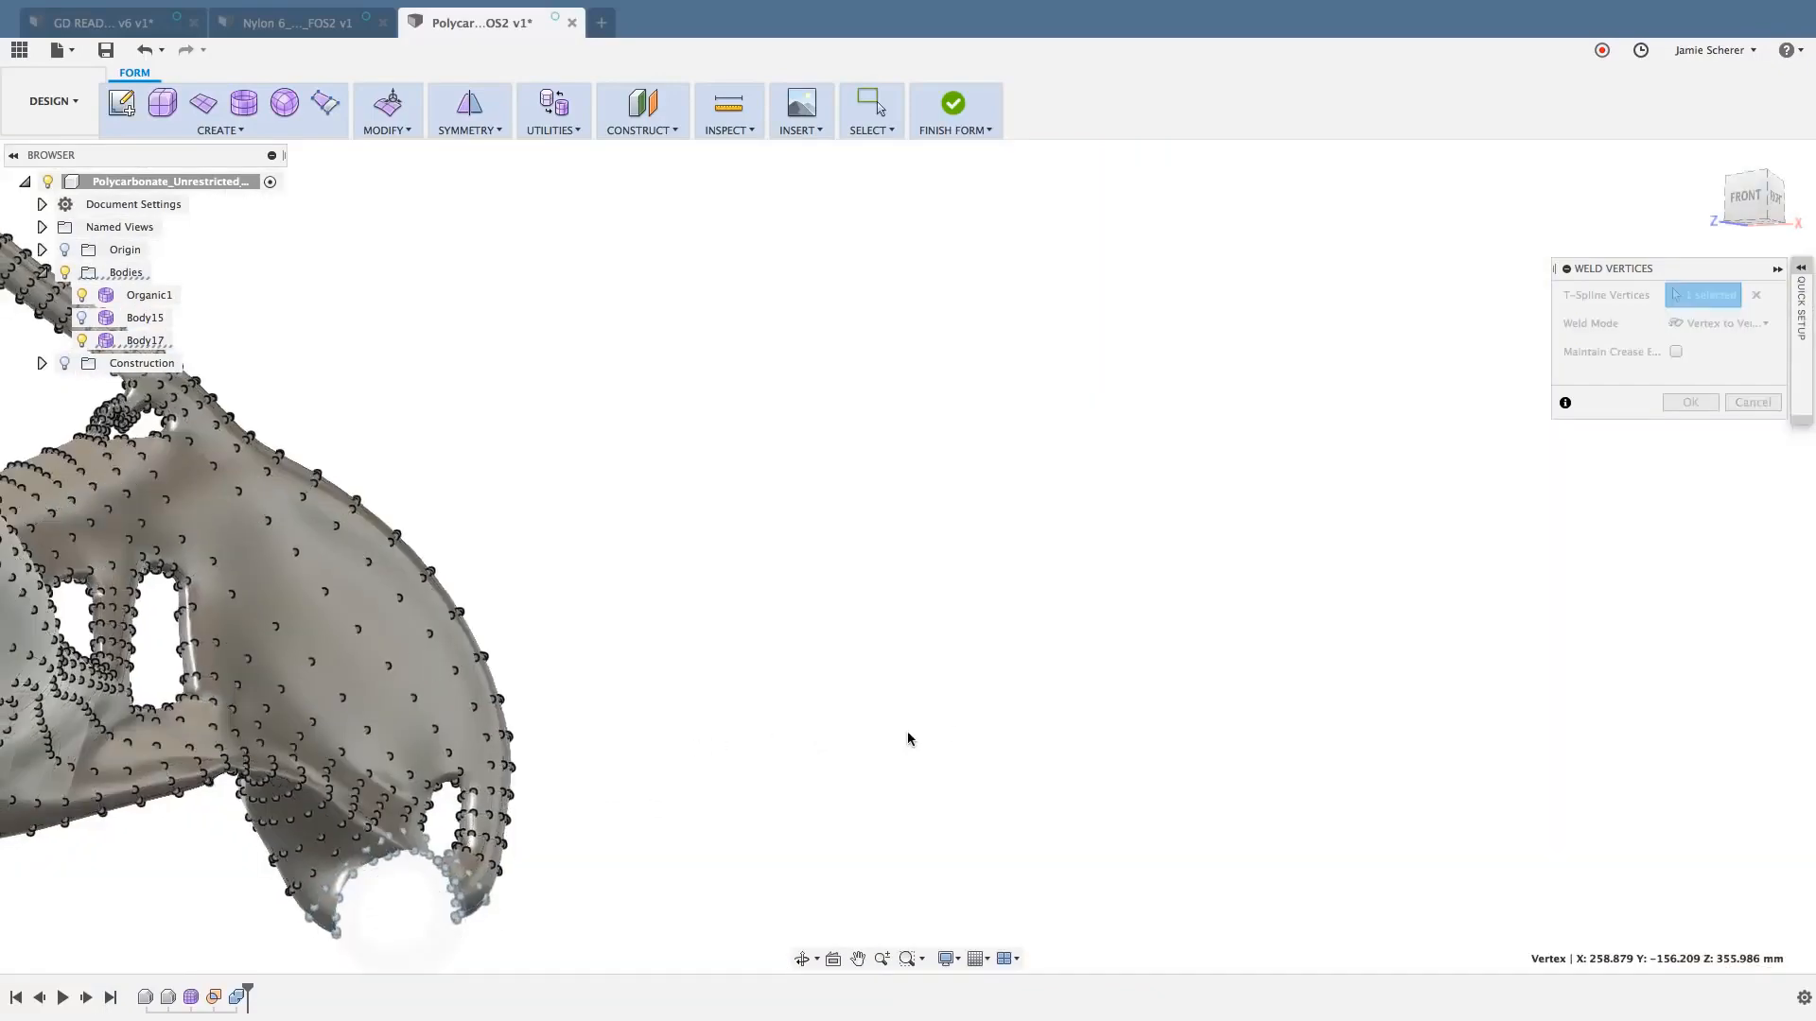
scroll(909, 738, "up", 10)
scroll(972, 716, "down", 4)
middle_click_drag(973, 716, 845, 734, "shift")
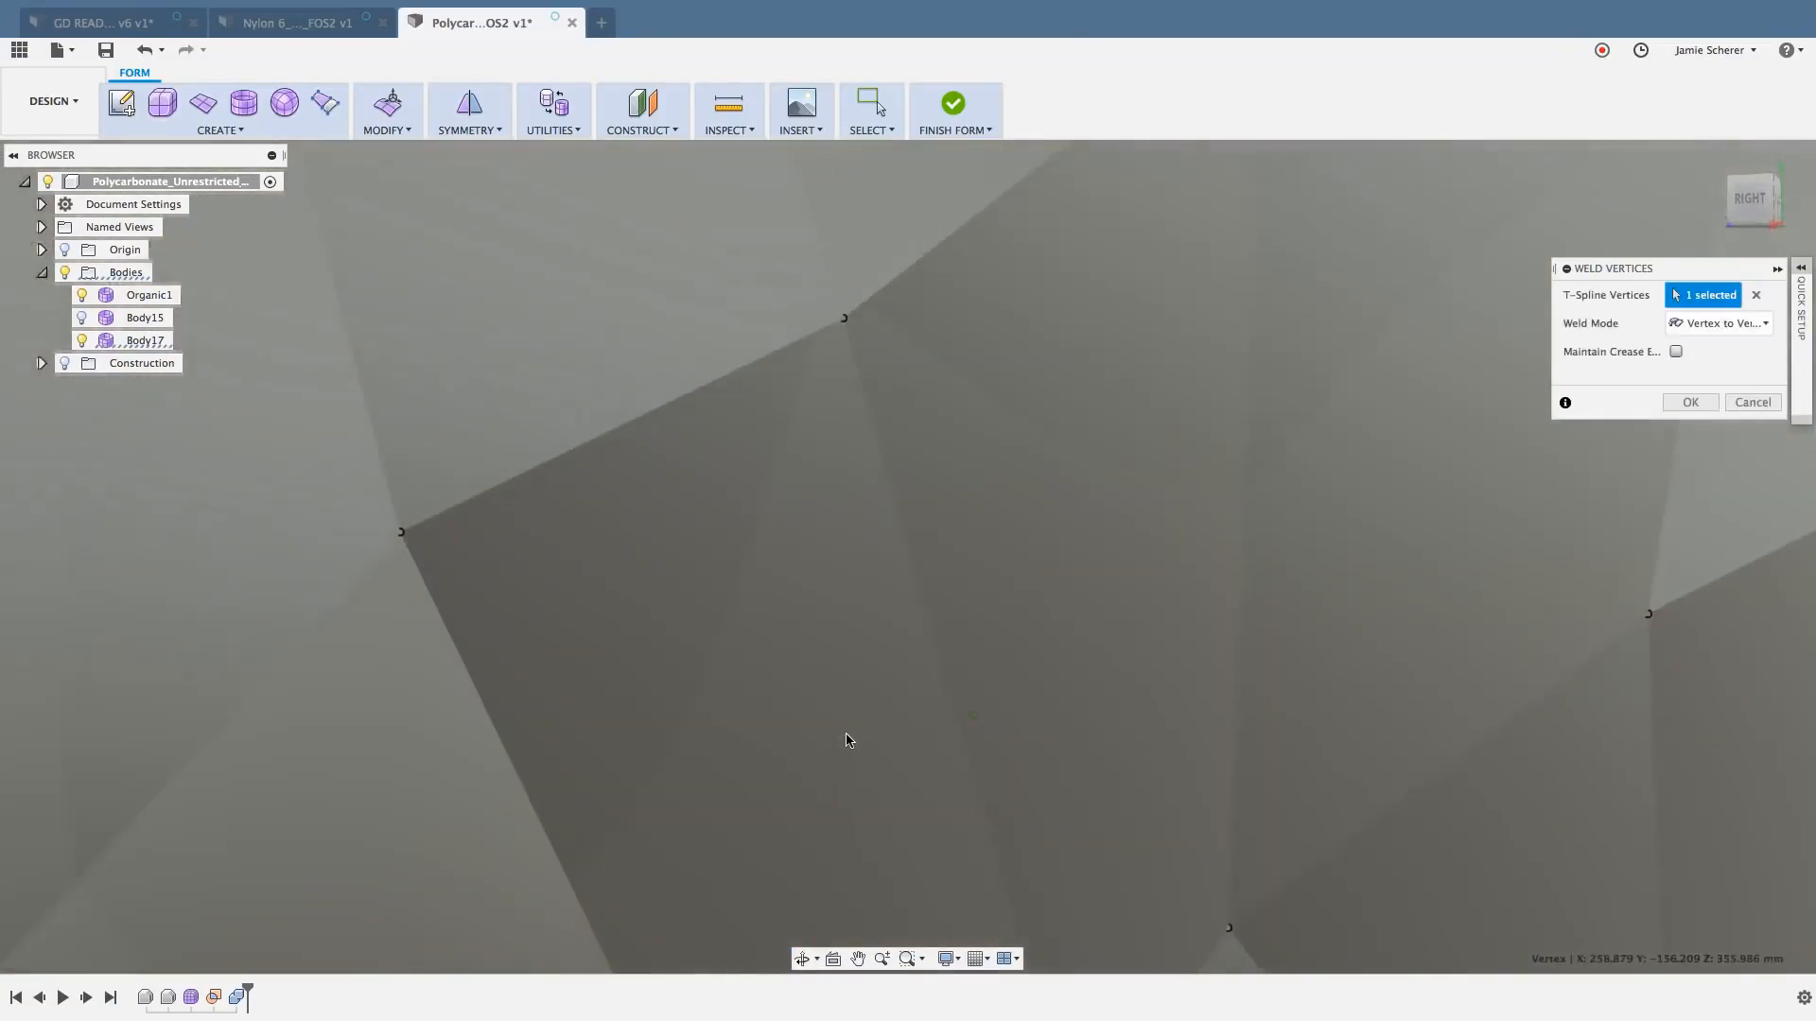
key("Escape")
- Check the area around the opening from the back and front, and undo the bridge across the front opening
scroll(846, 739, "down", 10)
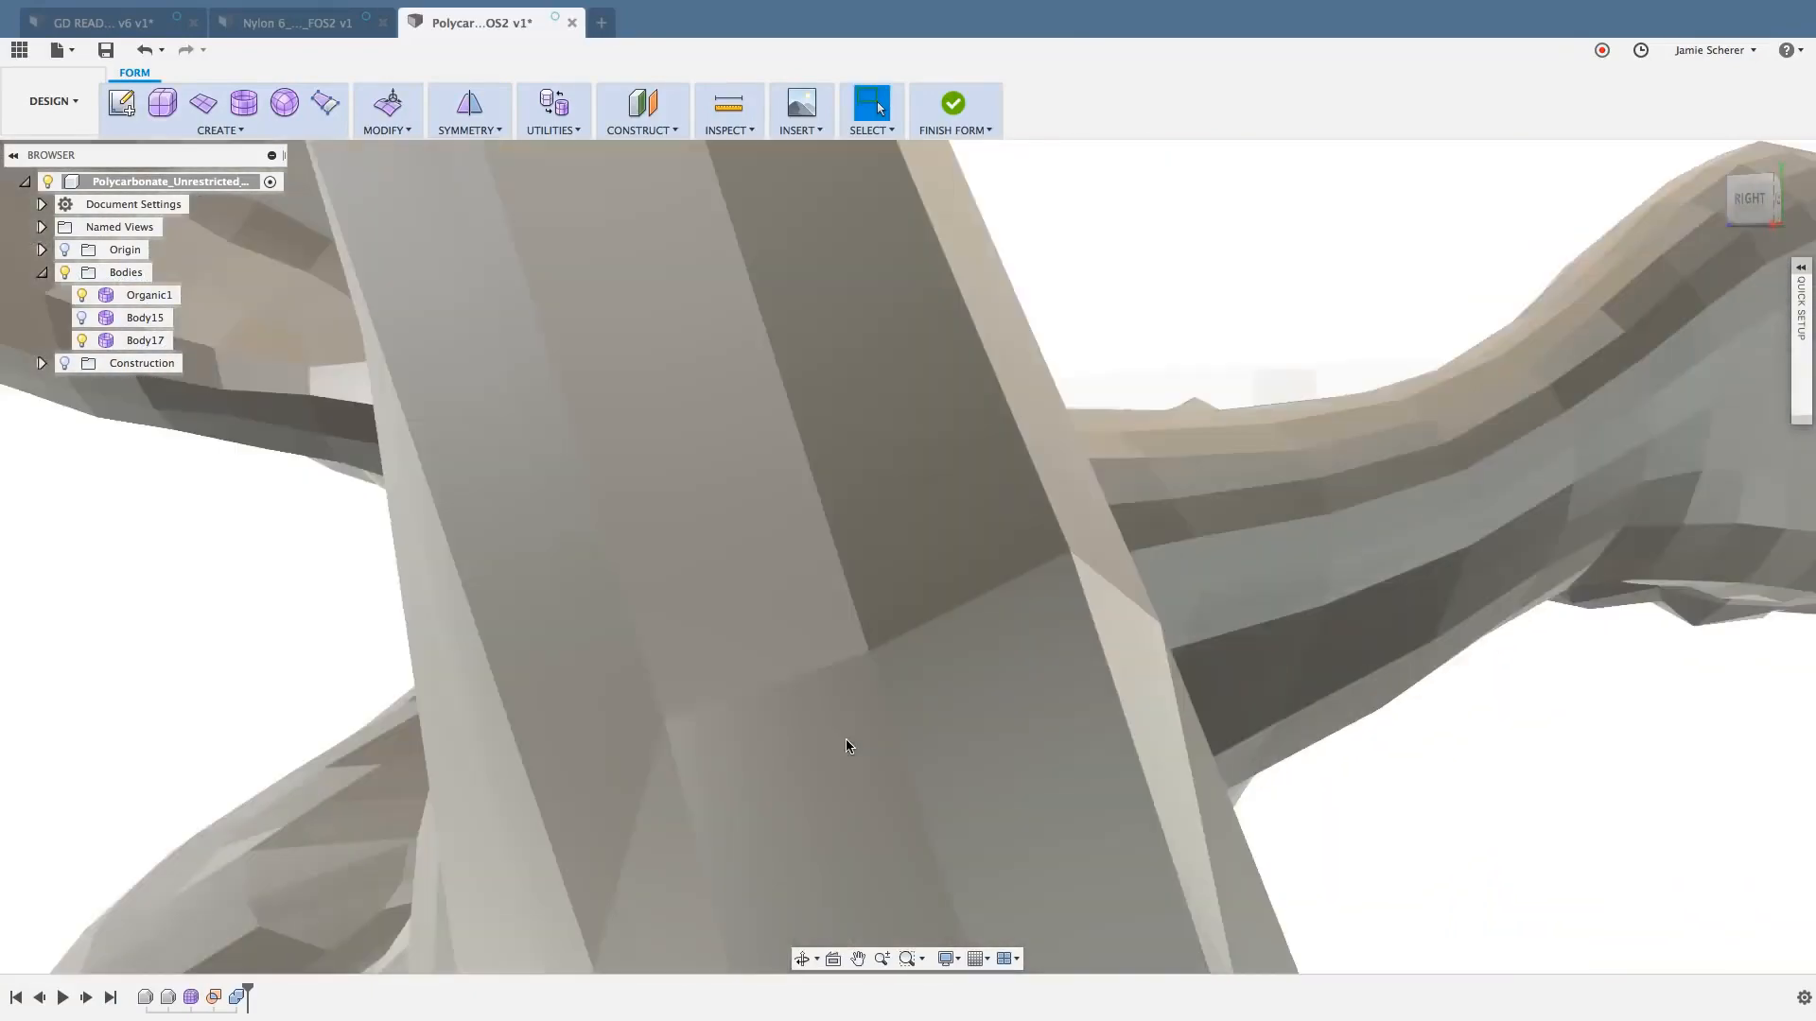
scroll(870, 707, "down", 6)
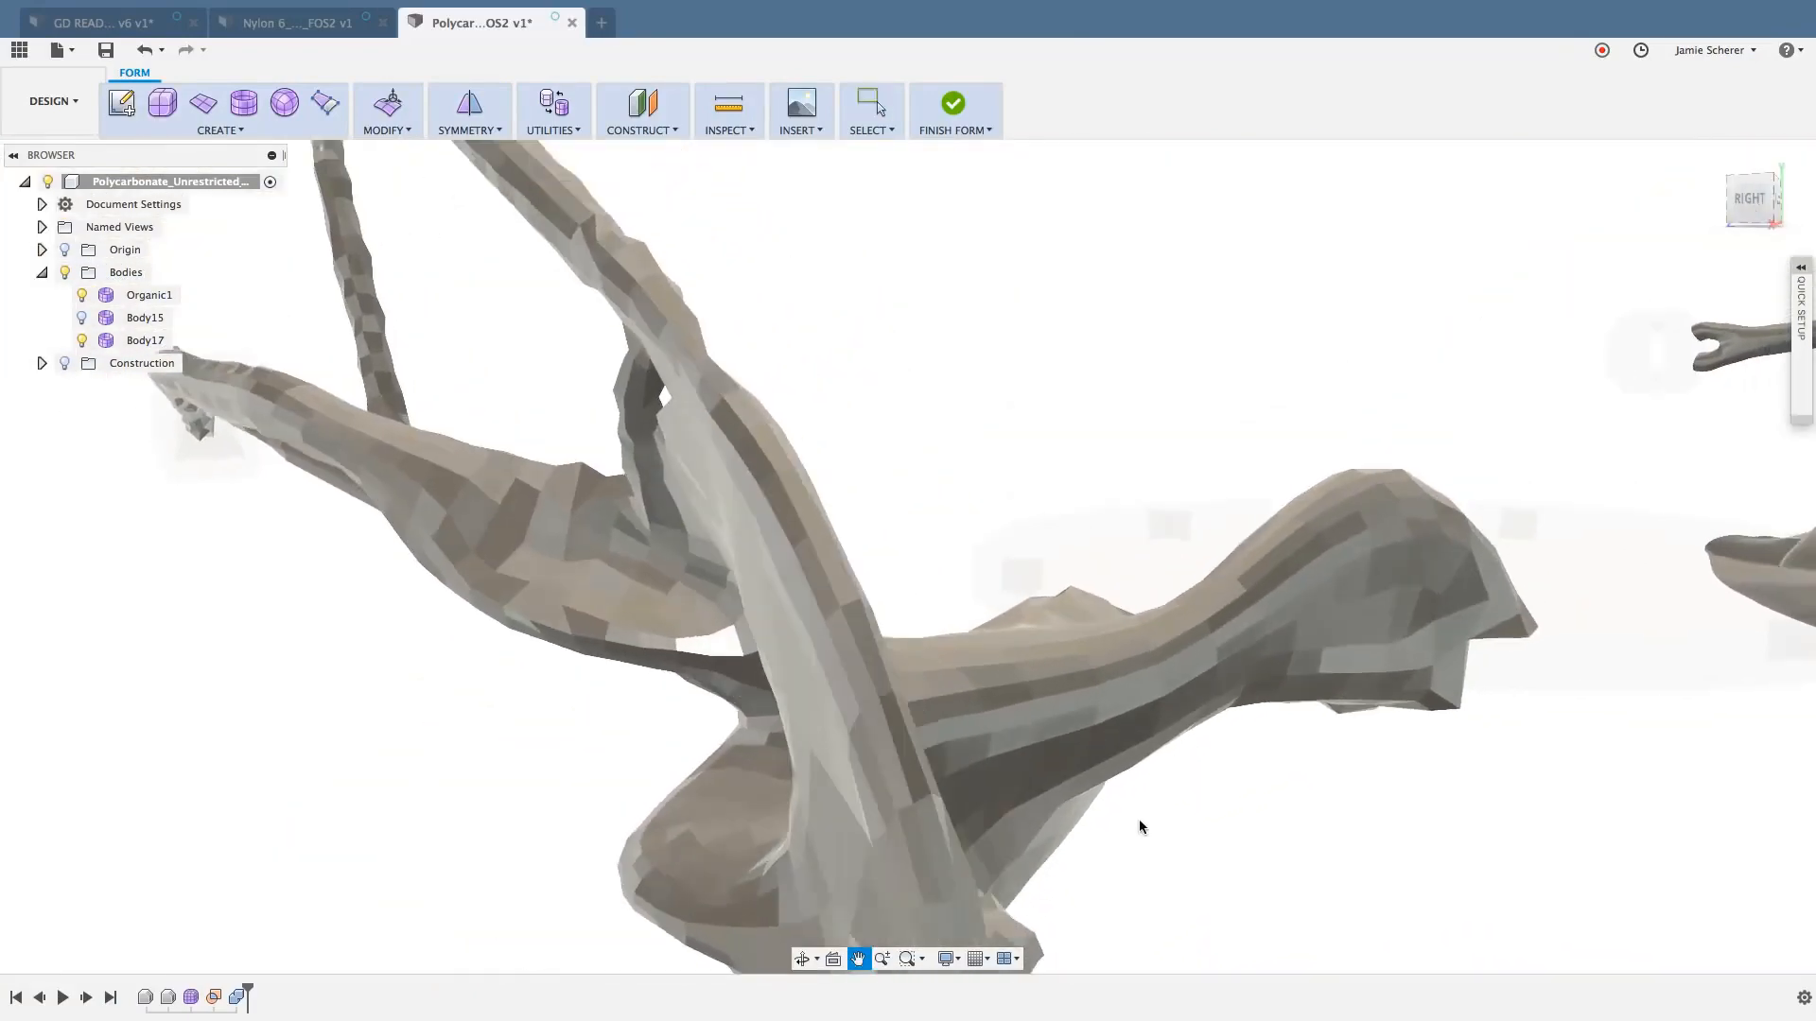
middle_click_drag(1153, 787, 1078, 826, "shift")
scroll(799, 641, "up", 8)
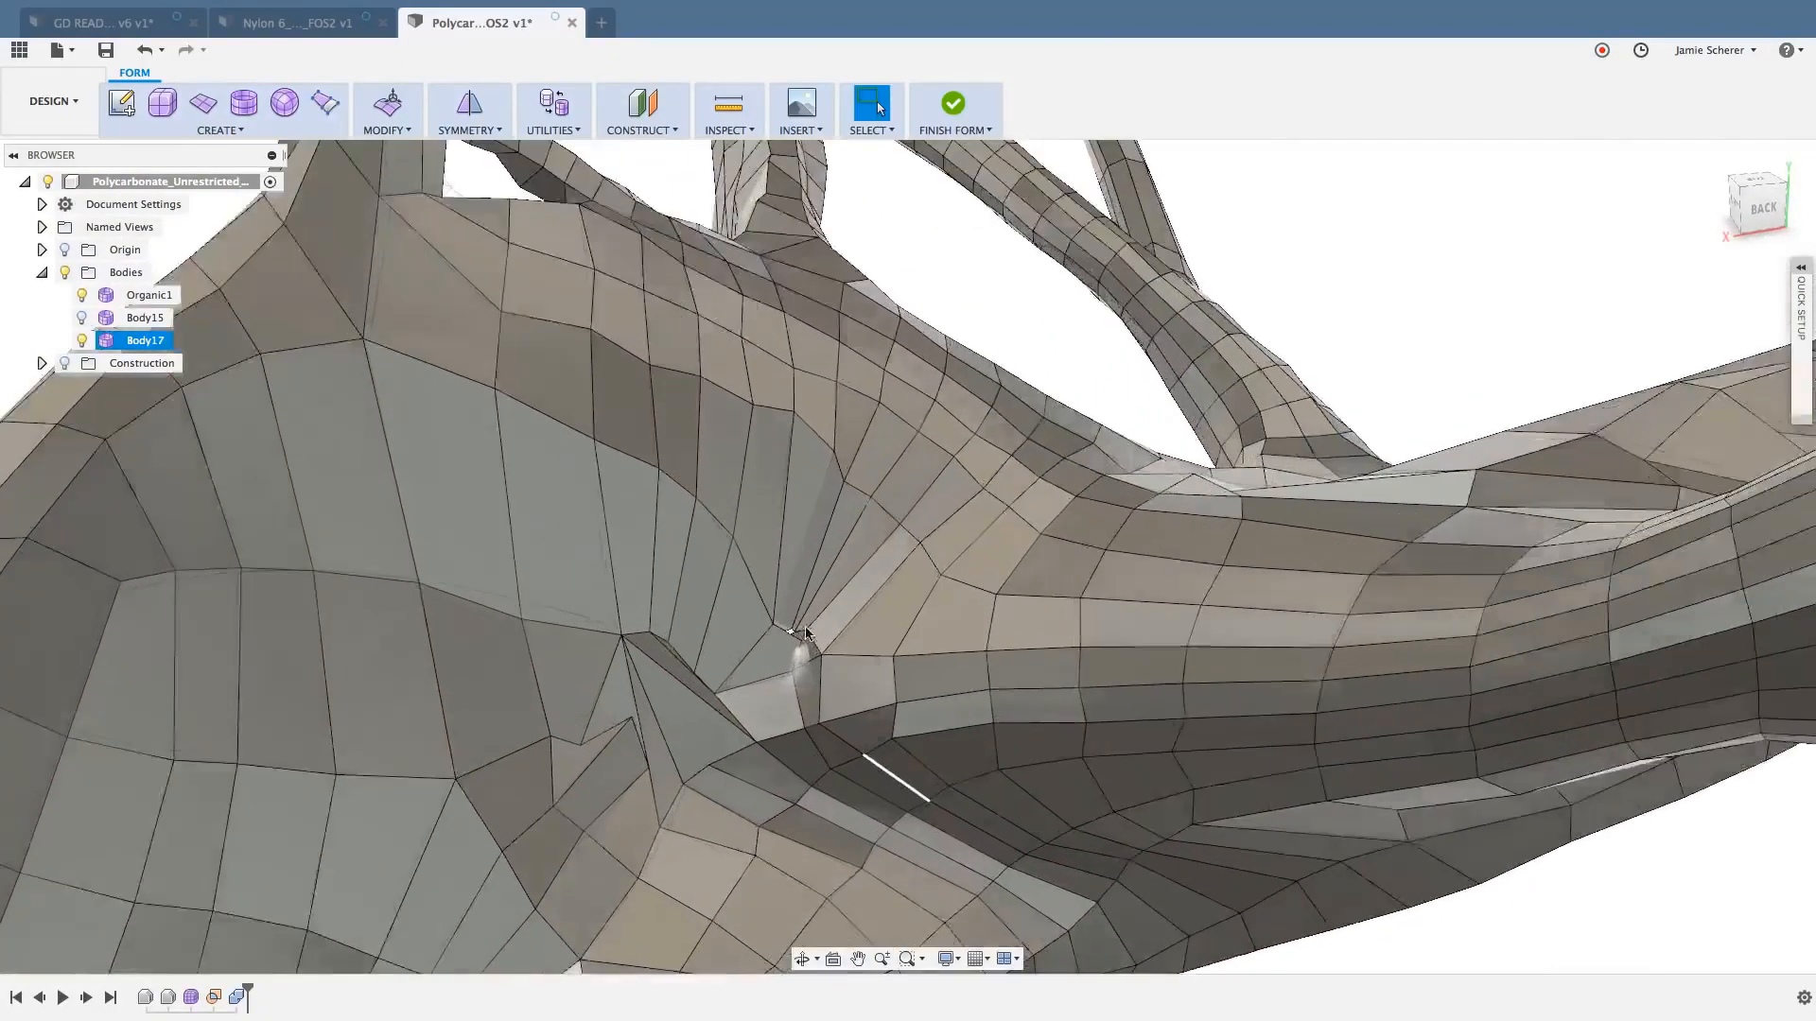
scroll(799, 642, "up", 6)
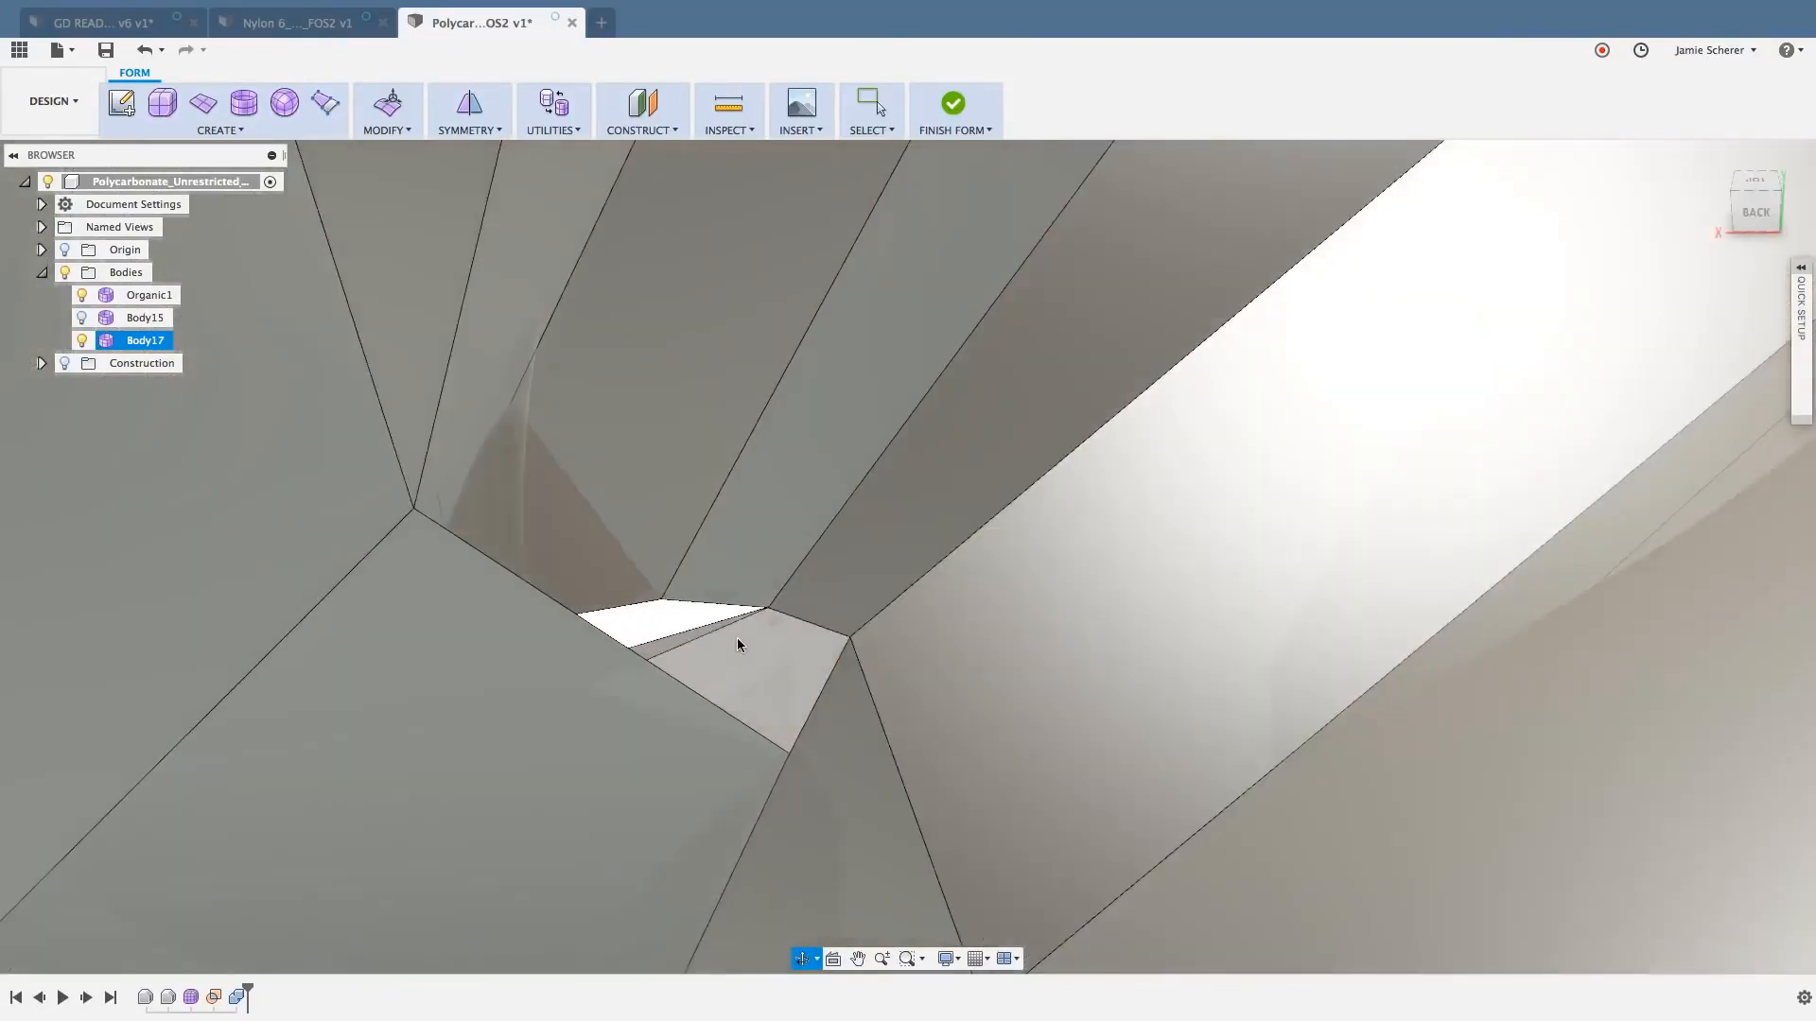
middle_click_drag(737, 639, 906, 643, "shift")
left_click(906, 643)
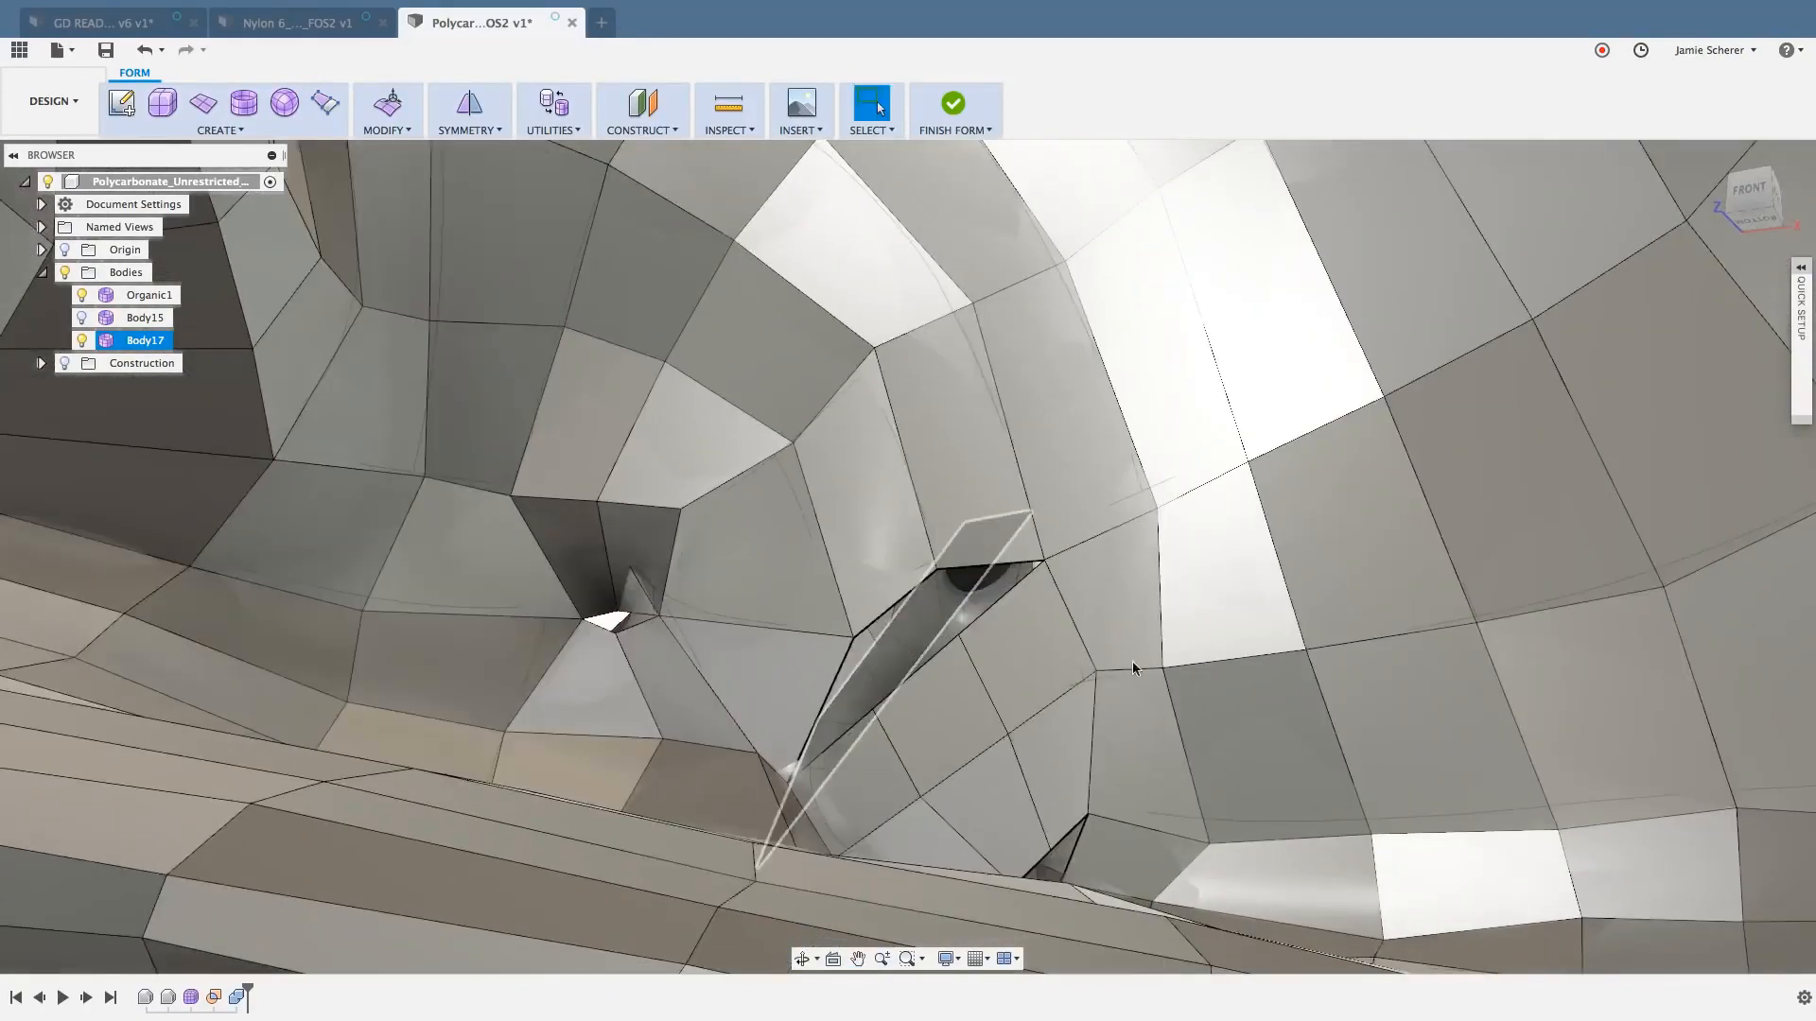
key("ctrl+z")
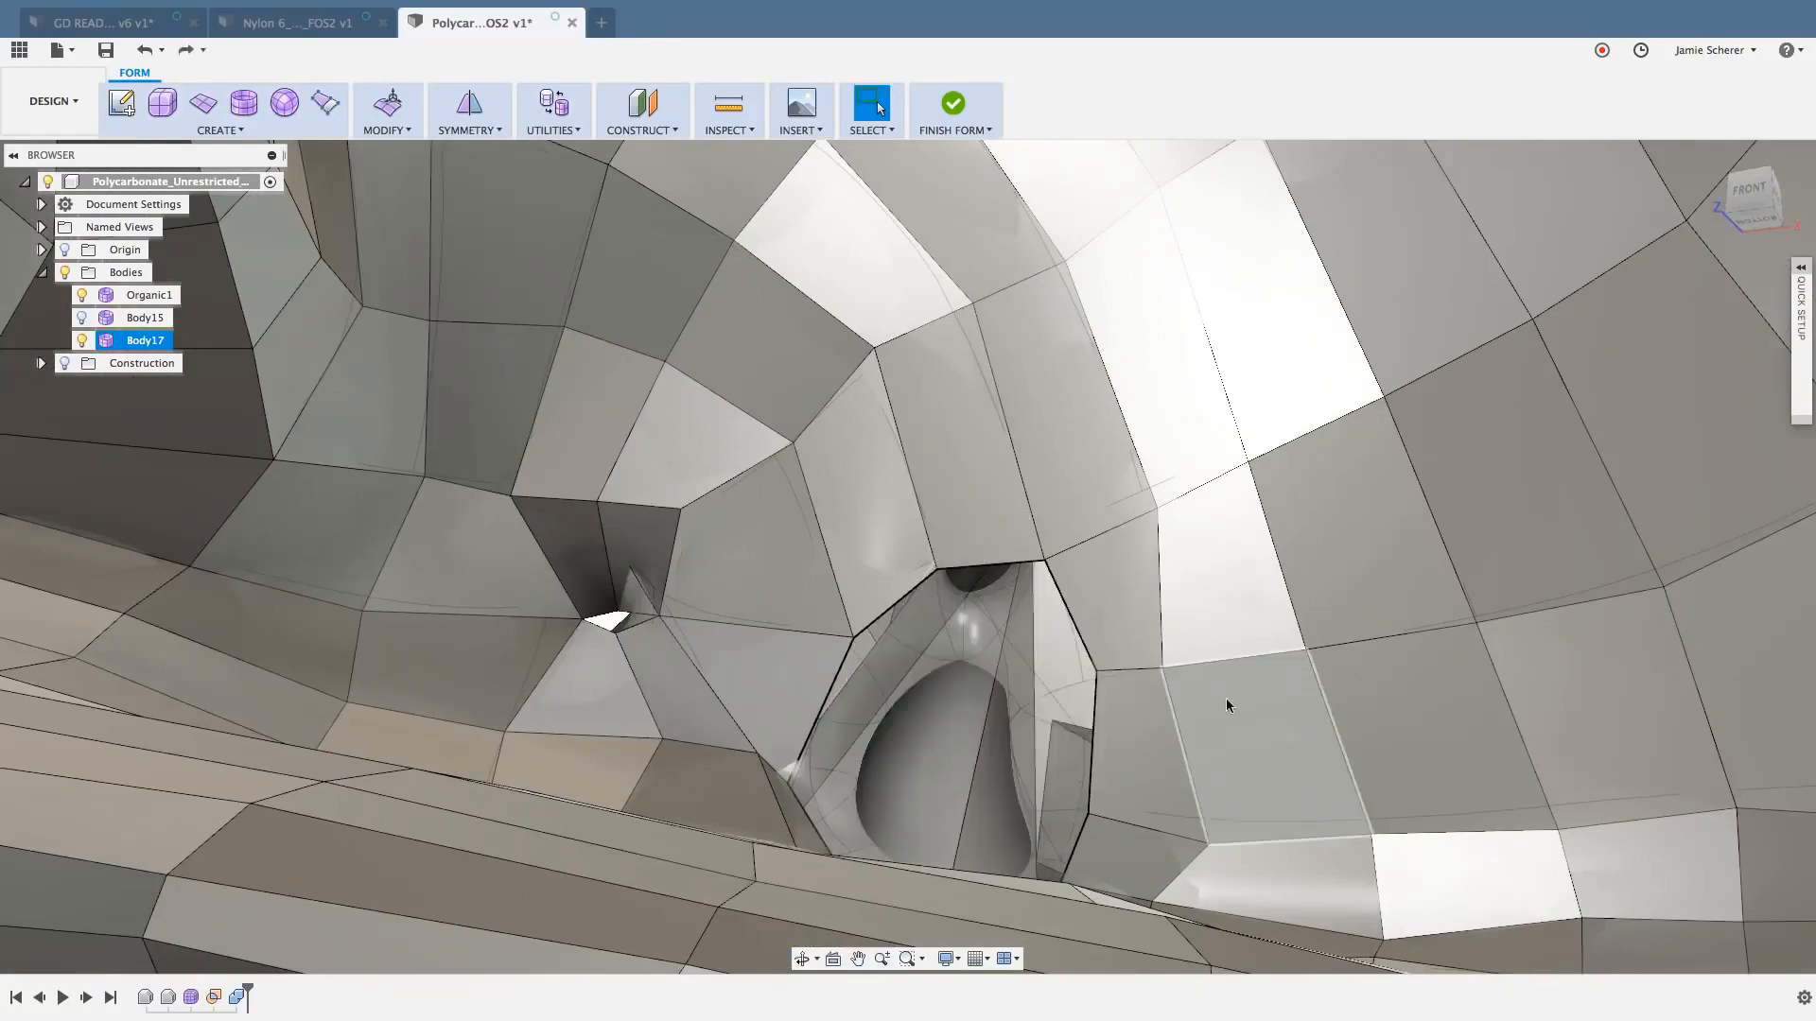
- Redo the bridge across the front opening
mouse_move(1025, 694)
middle_mouse_down()
mouse_move(1007, 656)
mouse_move(1000, 695)
middle_mouse_up()
left_click(999, 695)
left_click(183, 50)
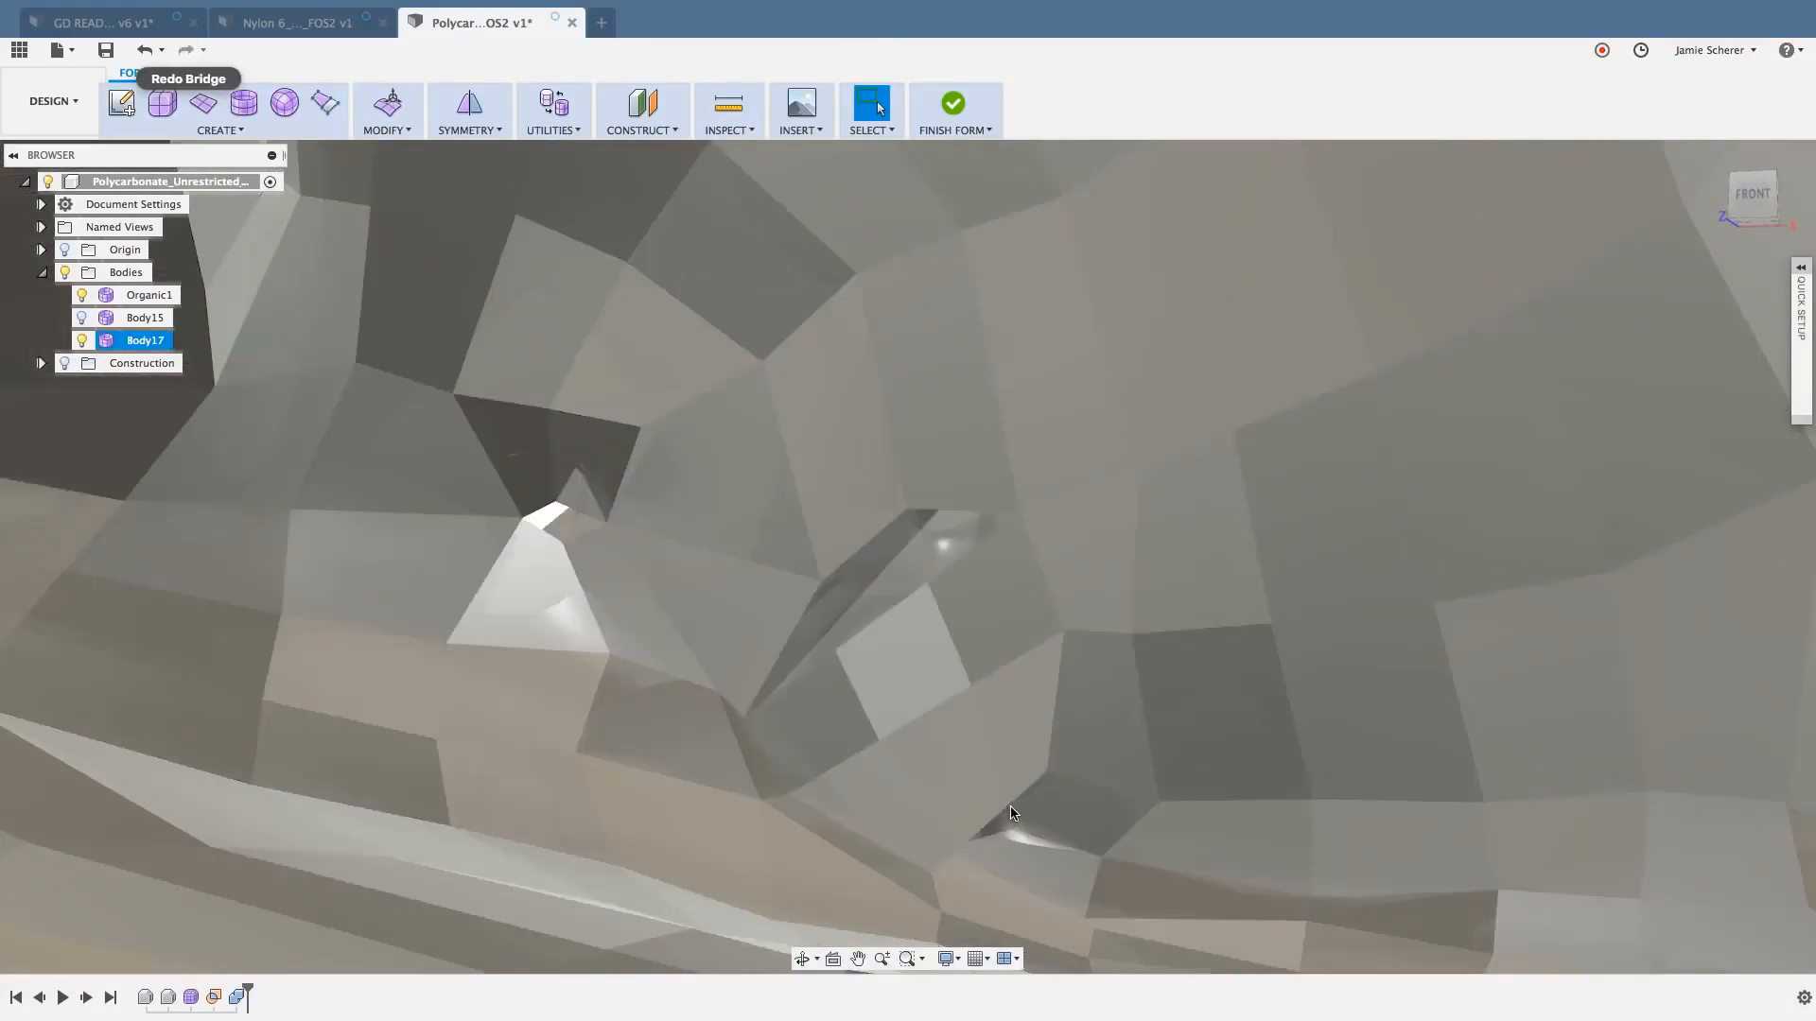
- Close the gap above the bridge with Weld Vertices in vertex-to-vertex mode, welding its two free vertices to the opening's opposite boundary vertices
key("s")
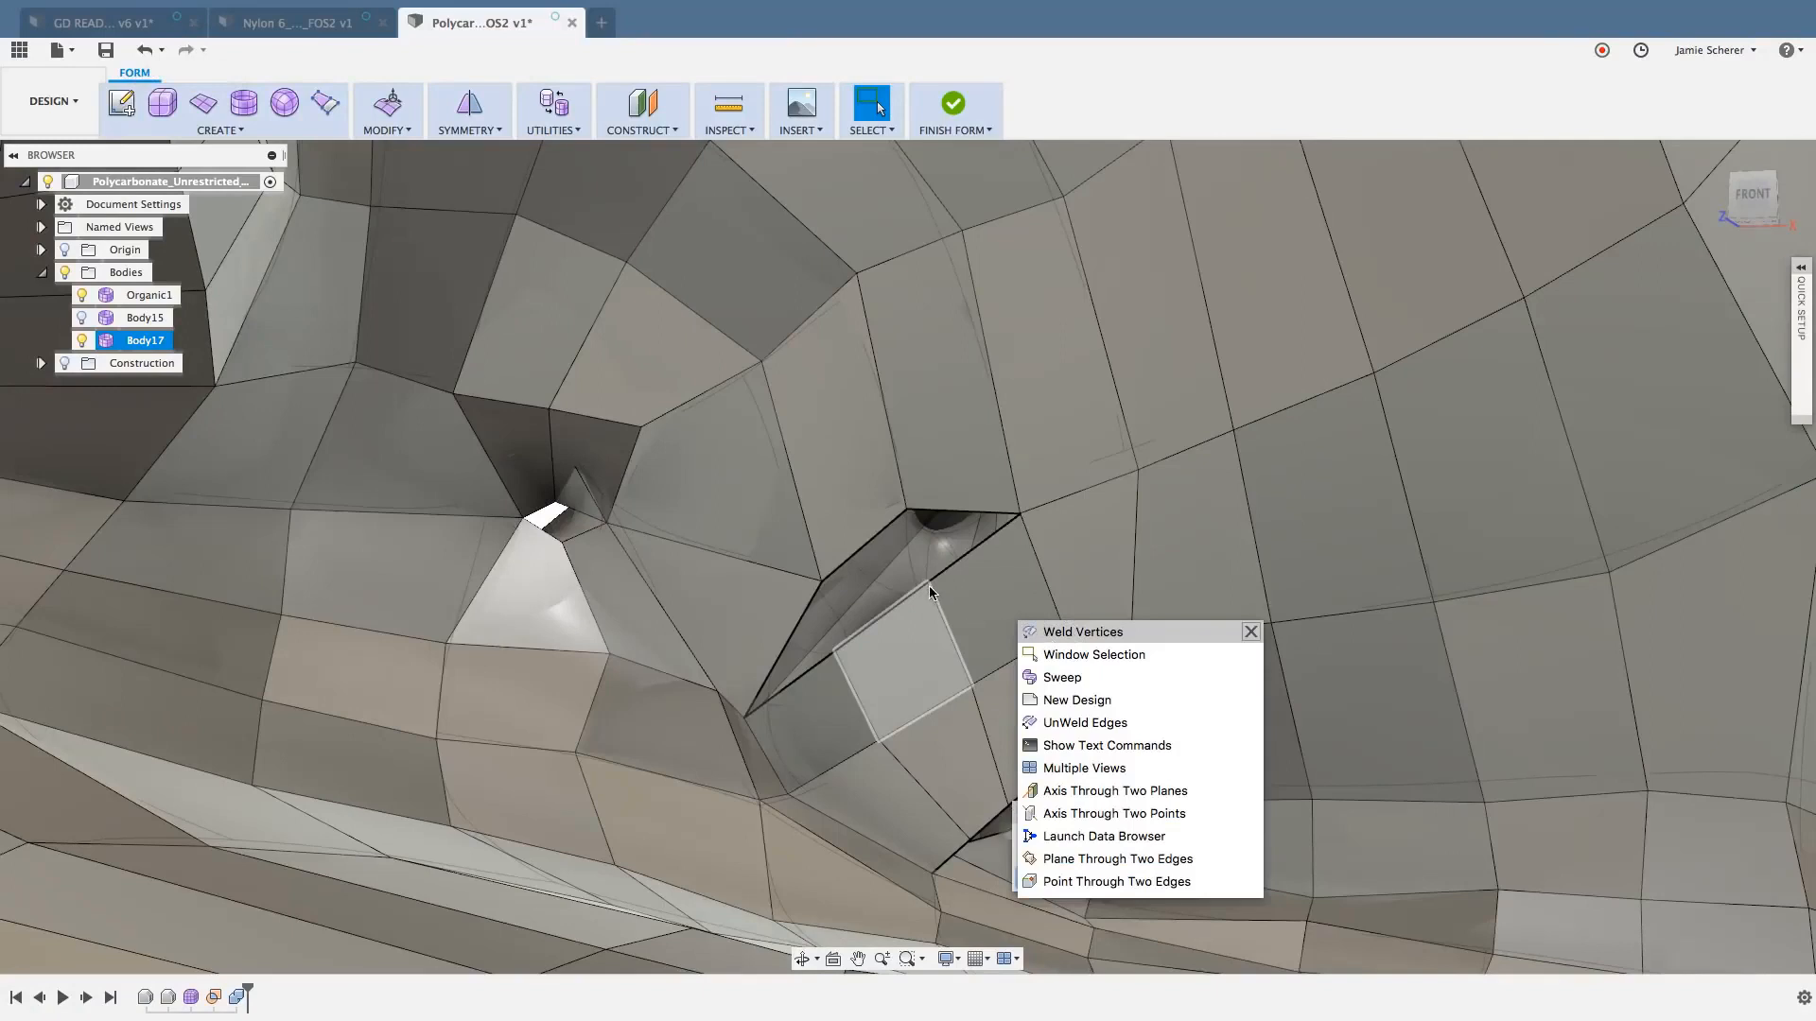
type("w")
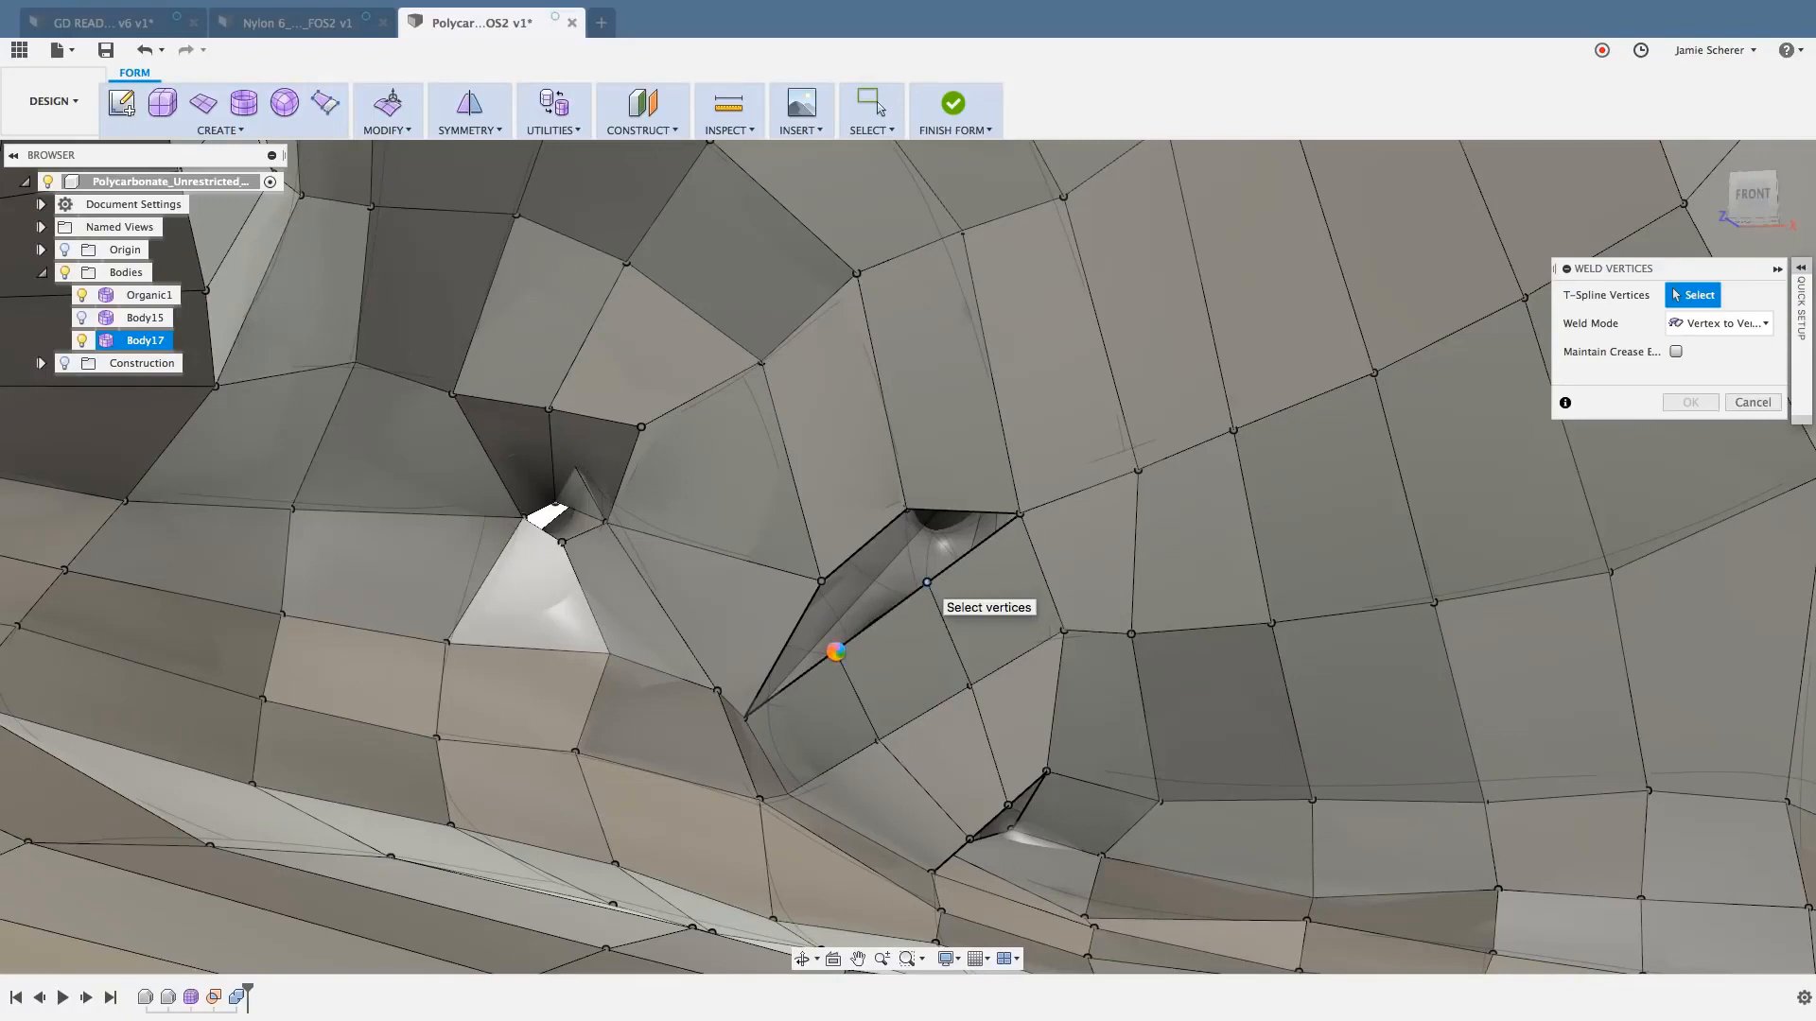
left_click(837, 653)
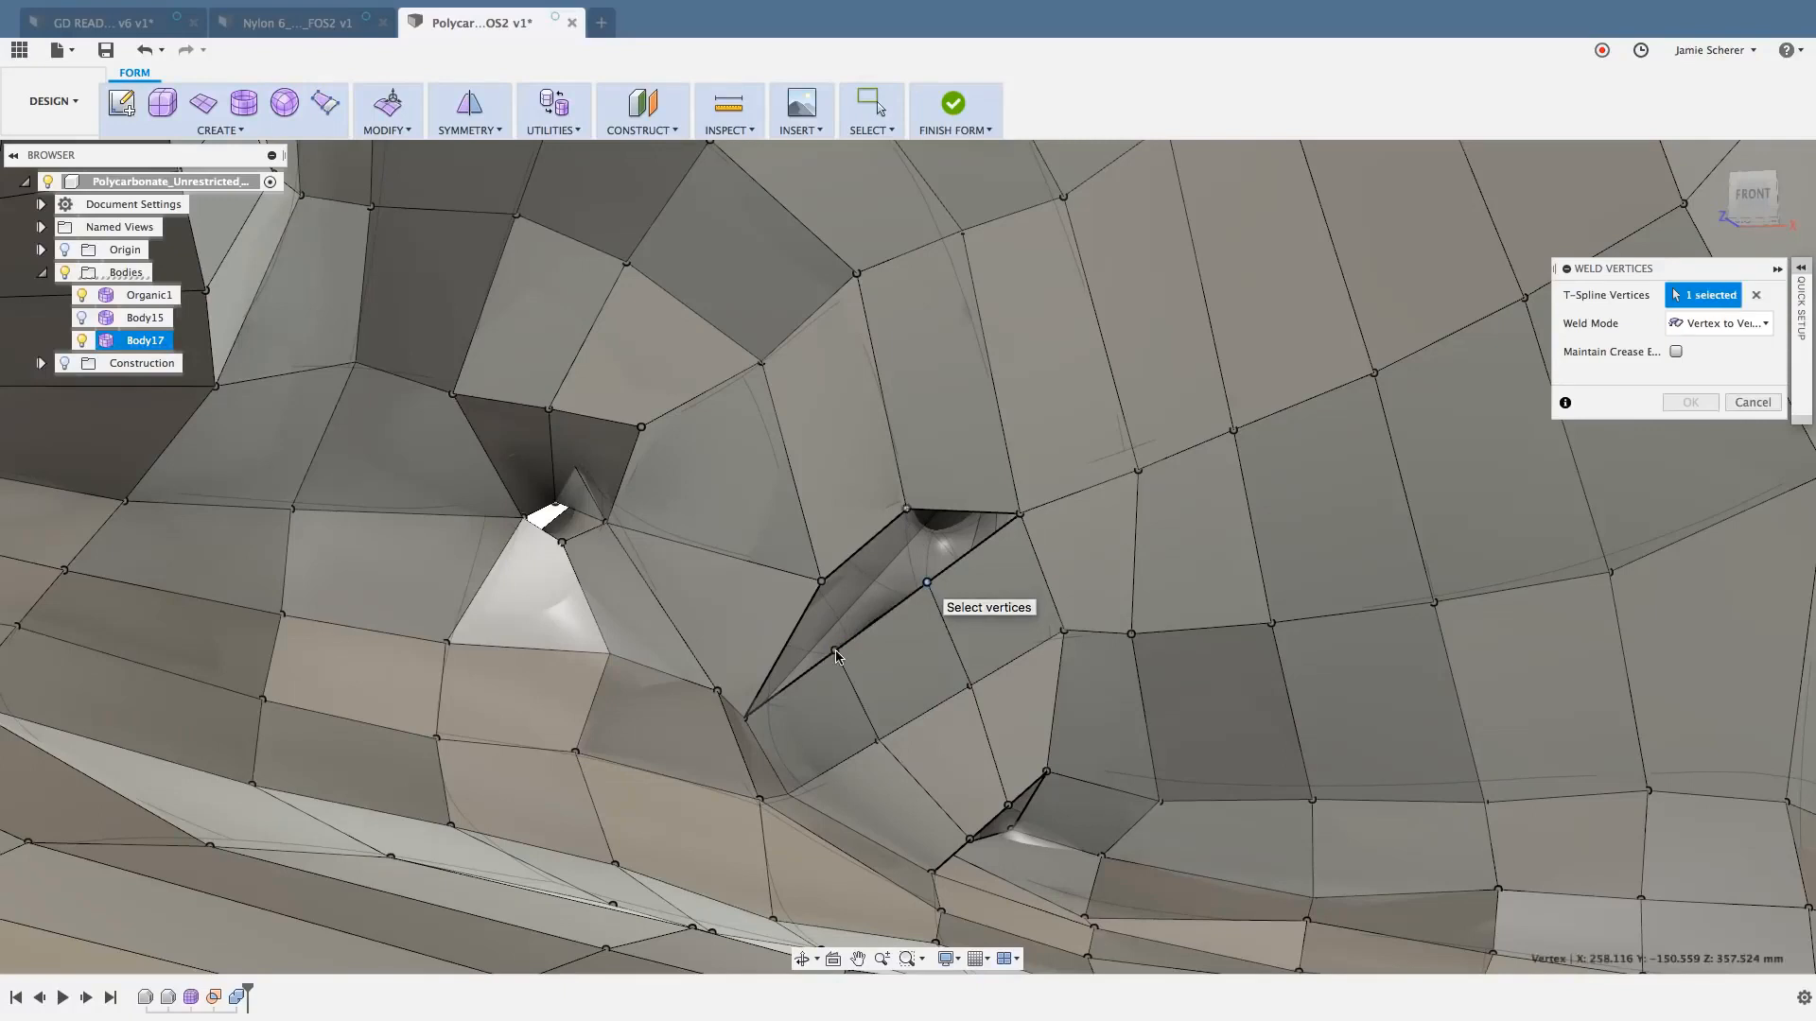
left_click(821, 581)
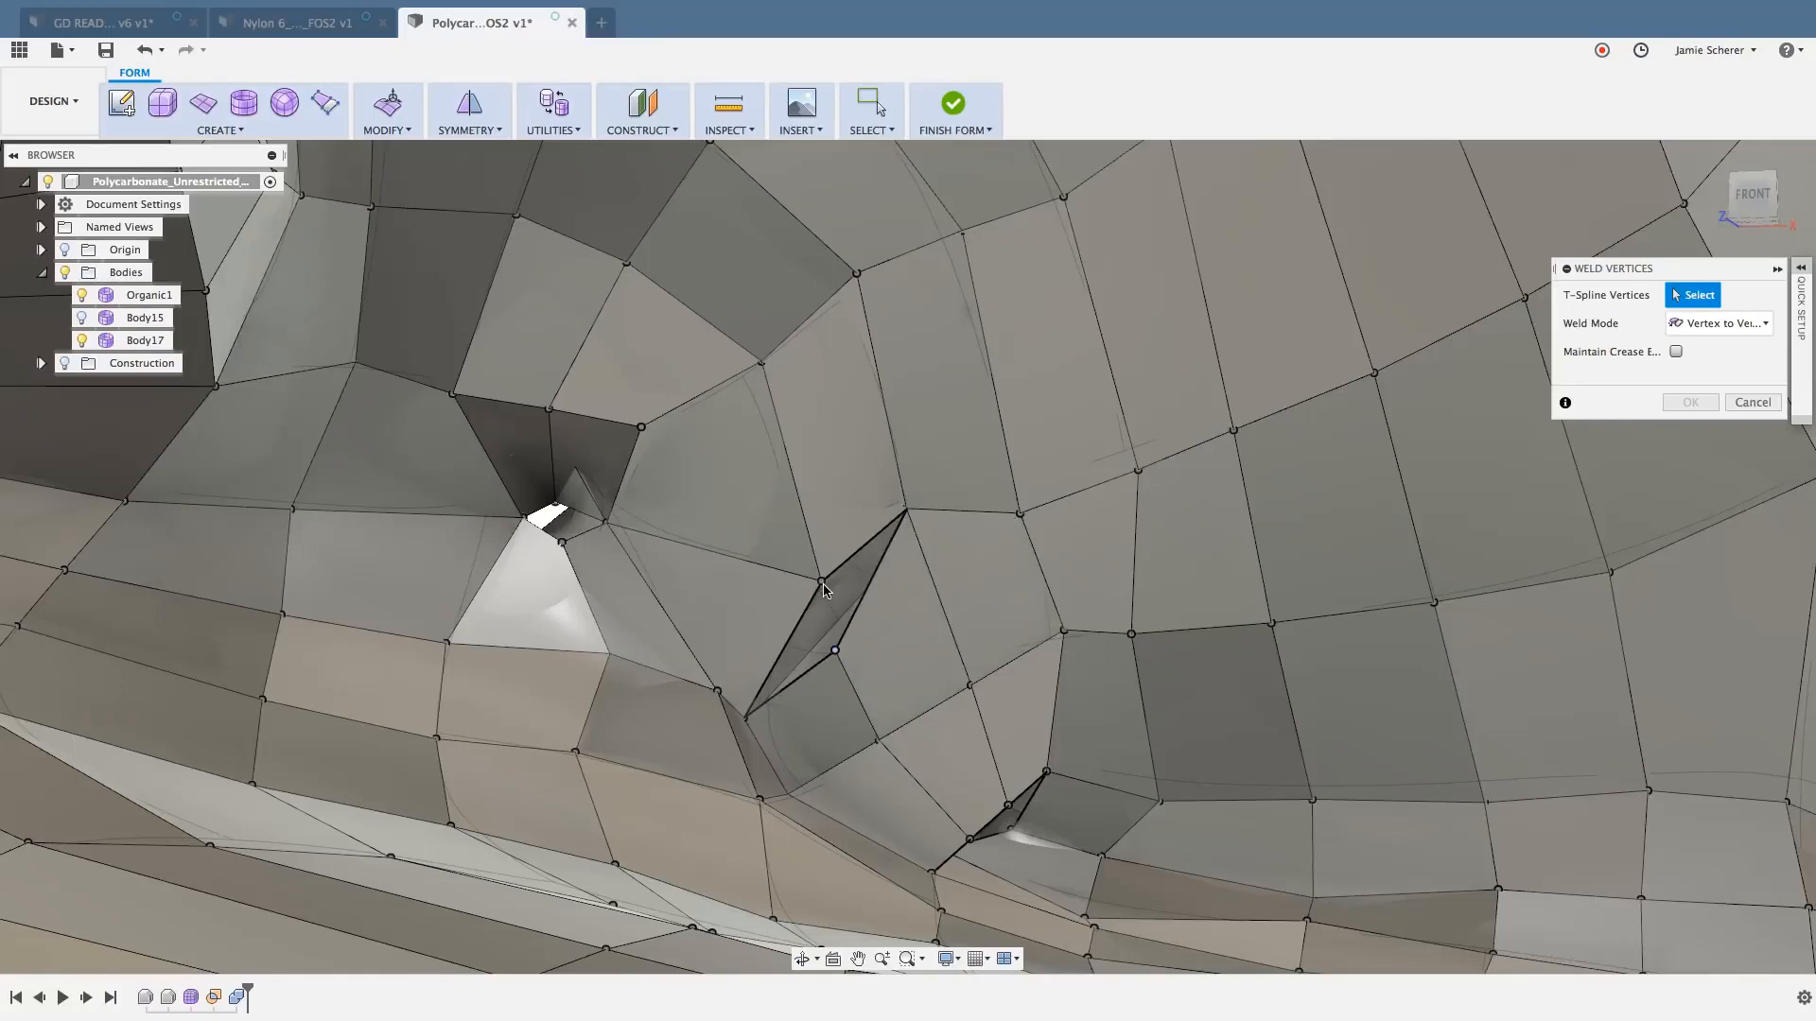
left_click(822, 583)
left_click(836, 650)
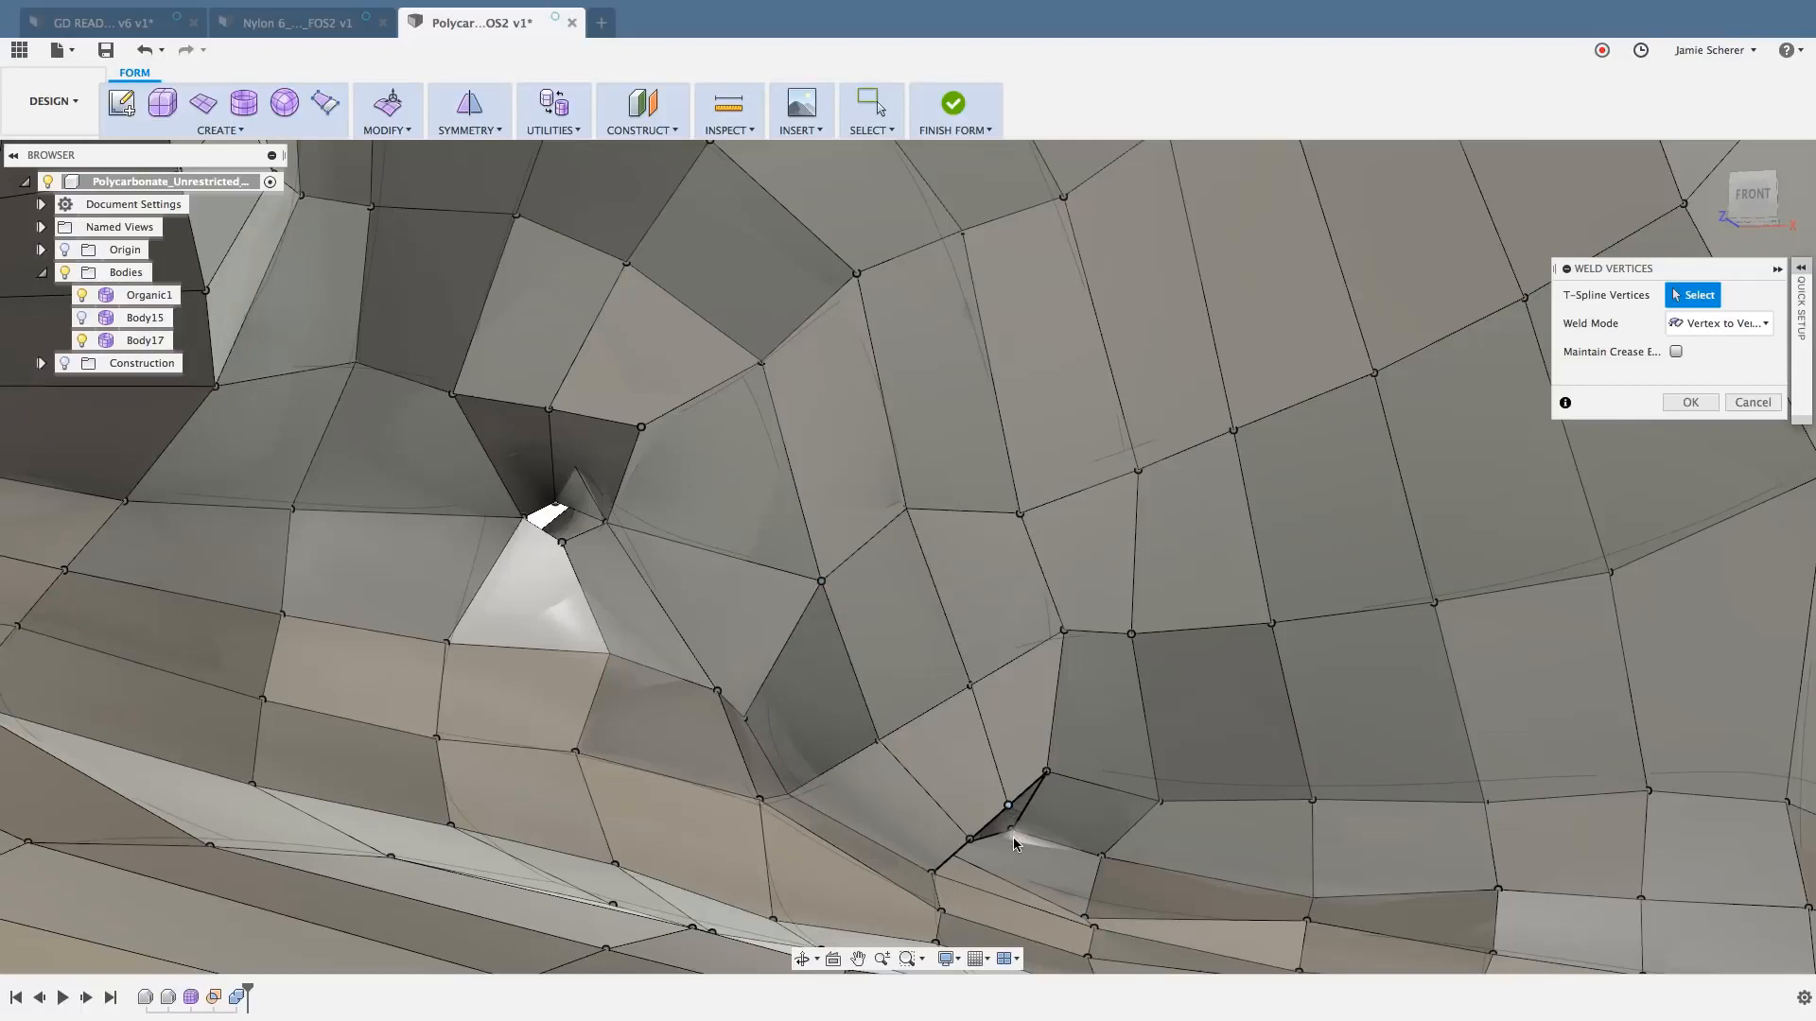
- Weld the boundary vertices of the small gap below the bridge together until it is closed, and finish Weld Vertices
left_click(1010, 840)
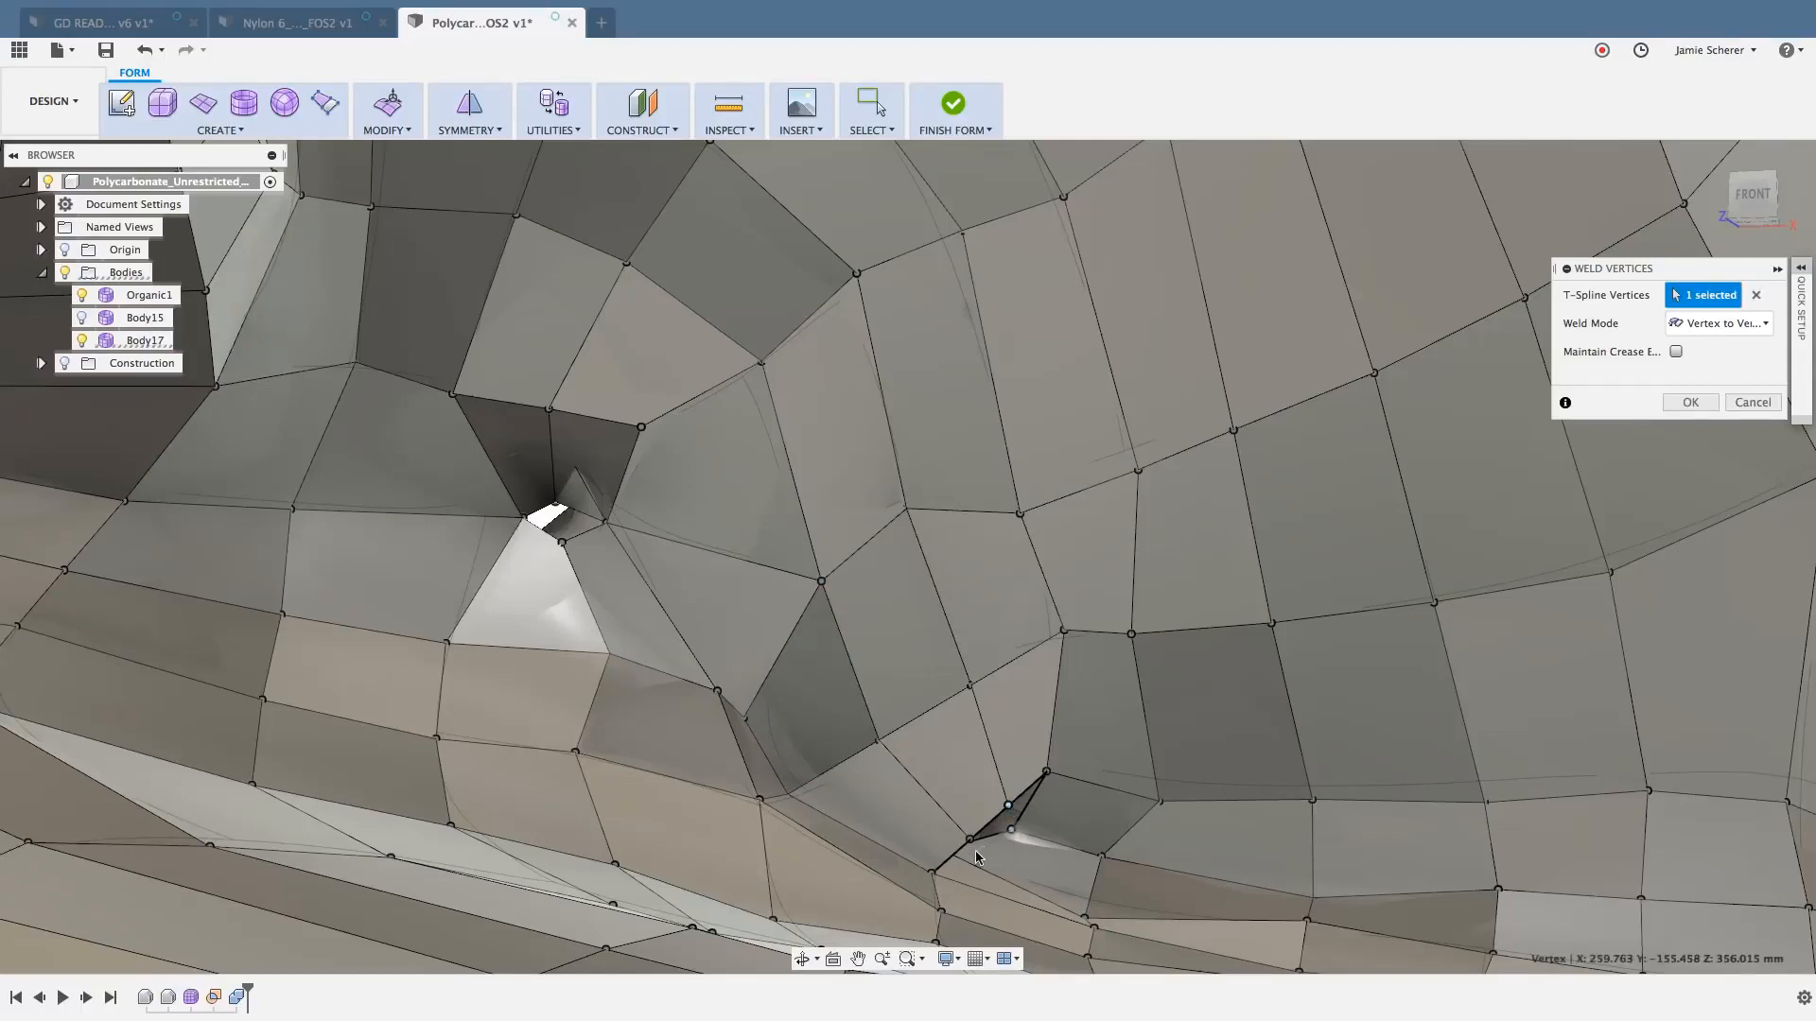
left_click(975, 851)
scroll(970, 843, "up", 2)
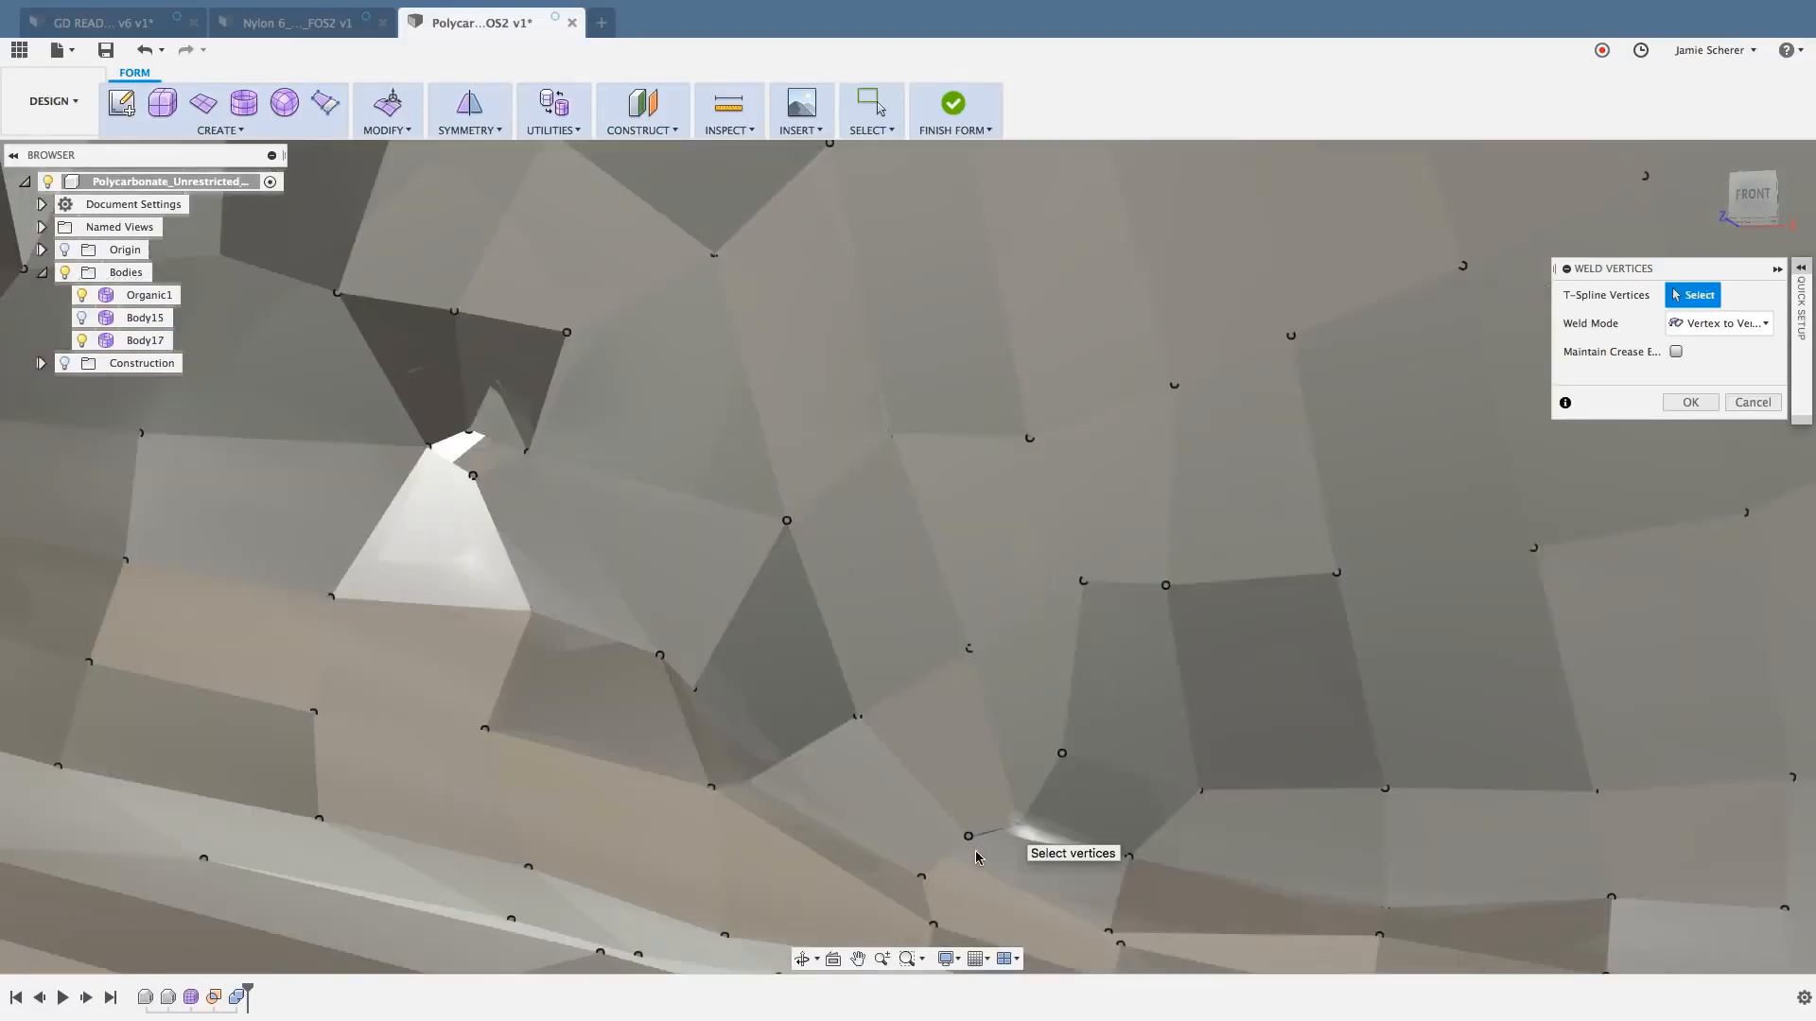
left_click(929, 856)
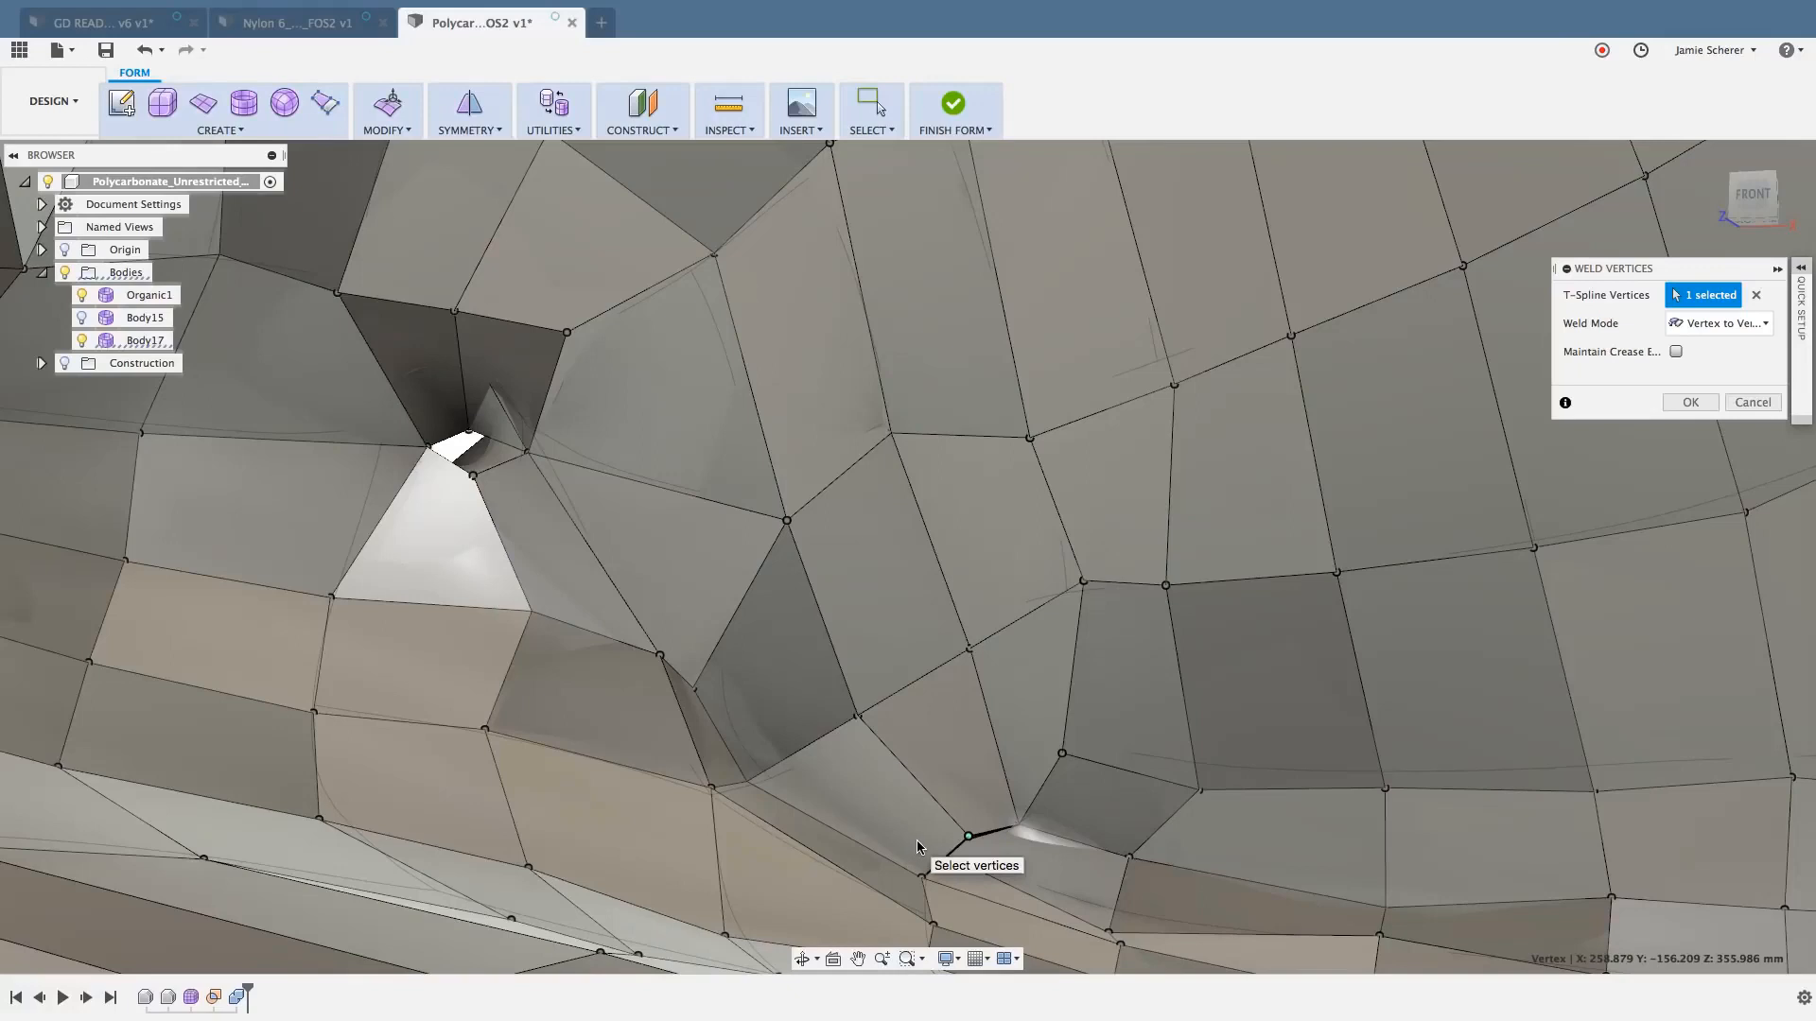
right_click(917, 842)
key("Escape")
key("Escape")
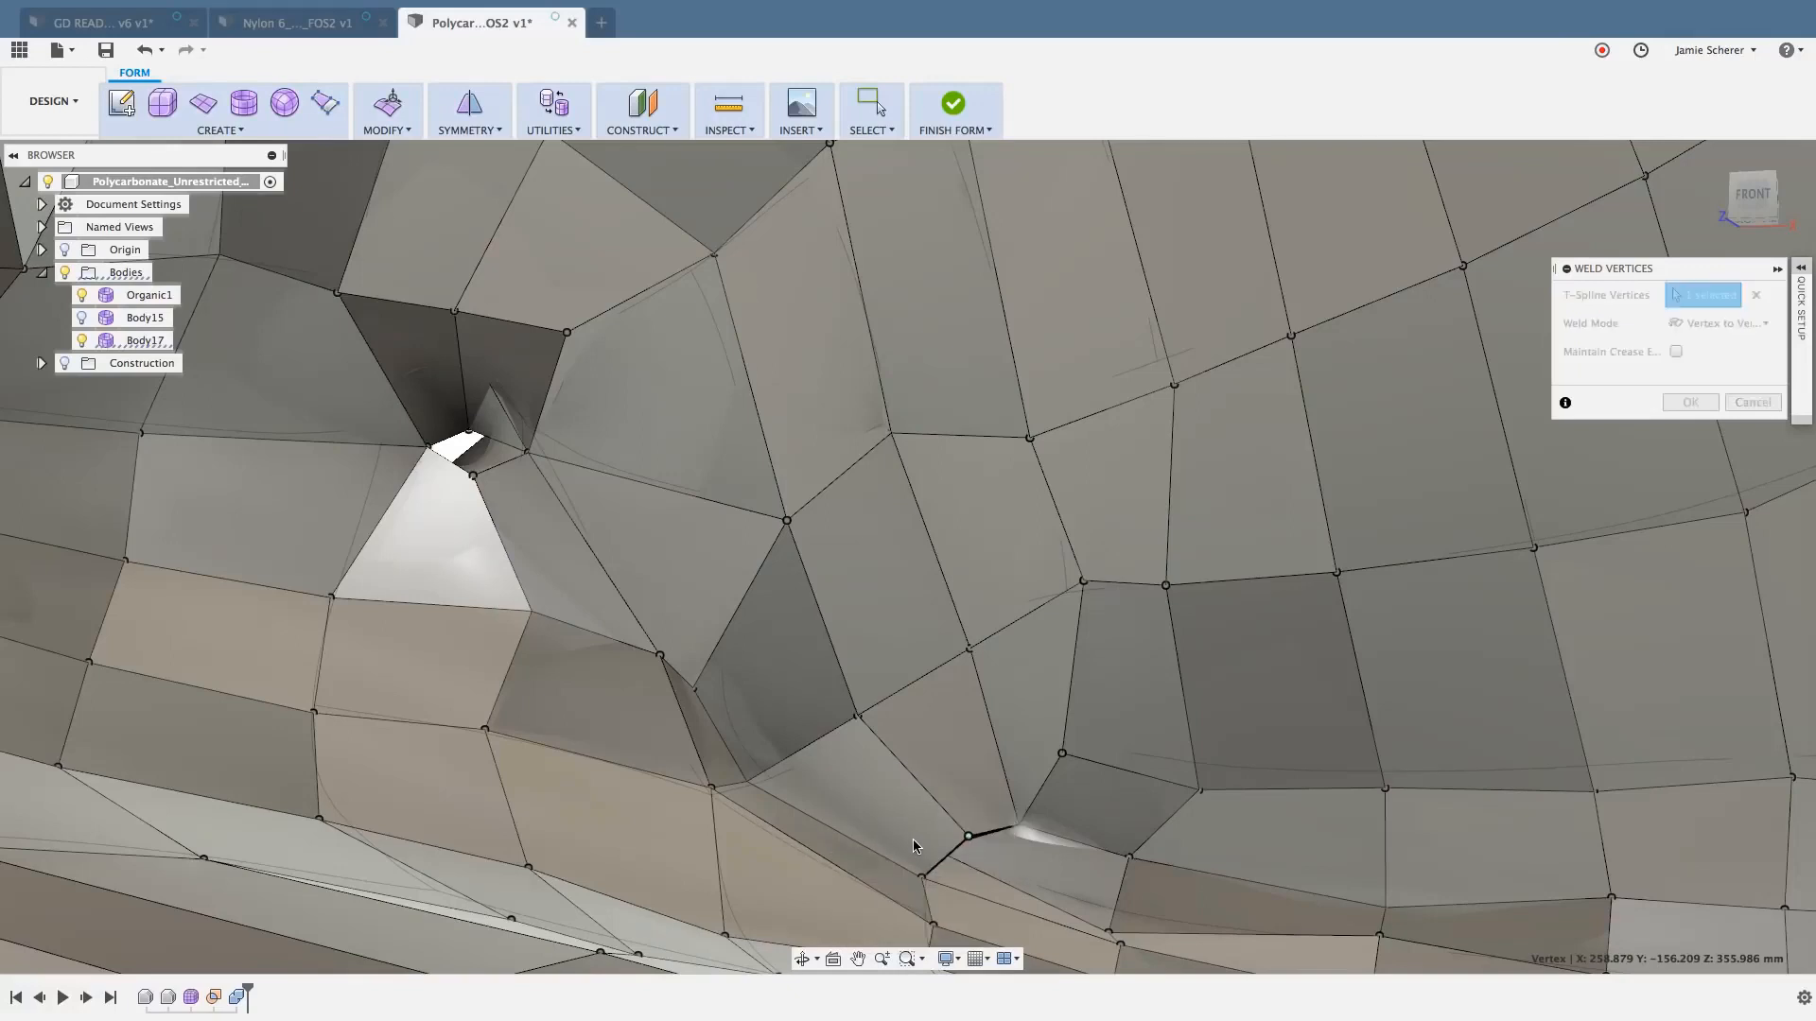
middle_click_drag(913, 847, 887, 852, "shift")
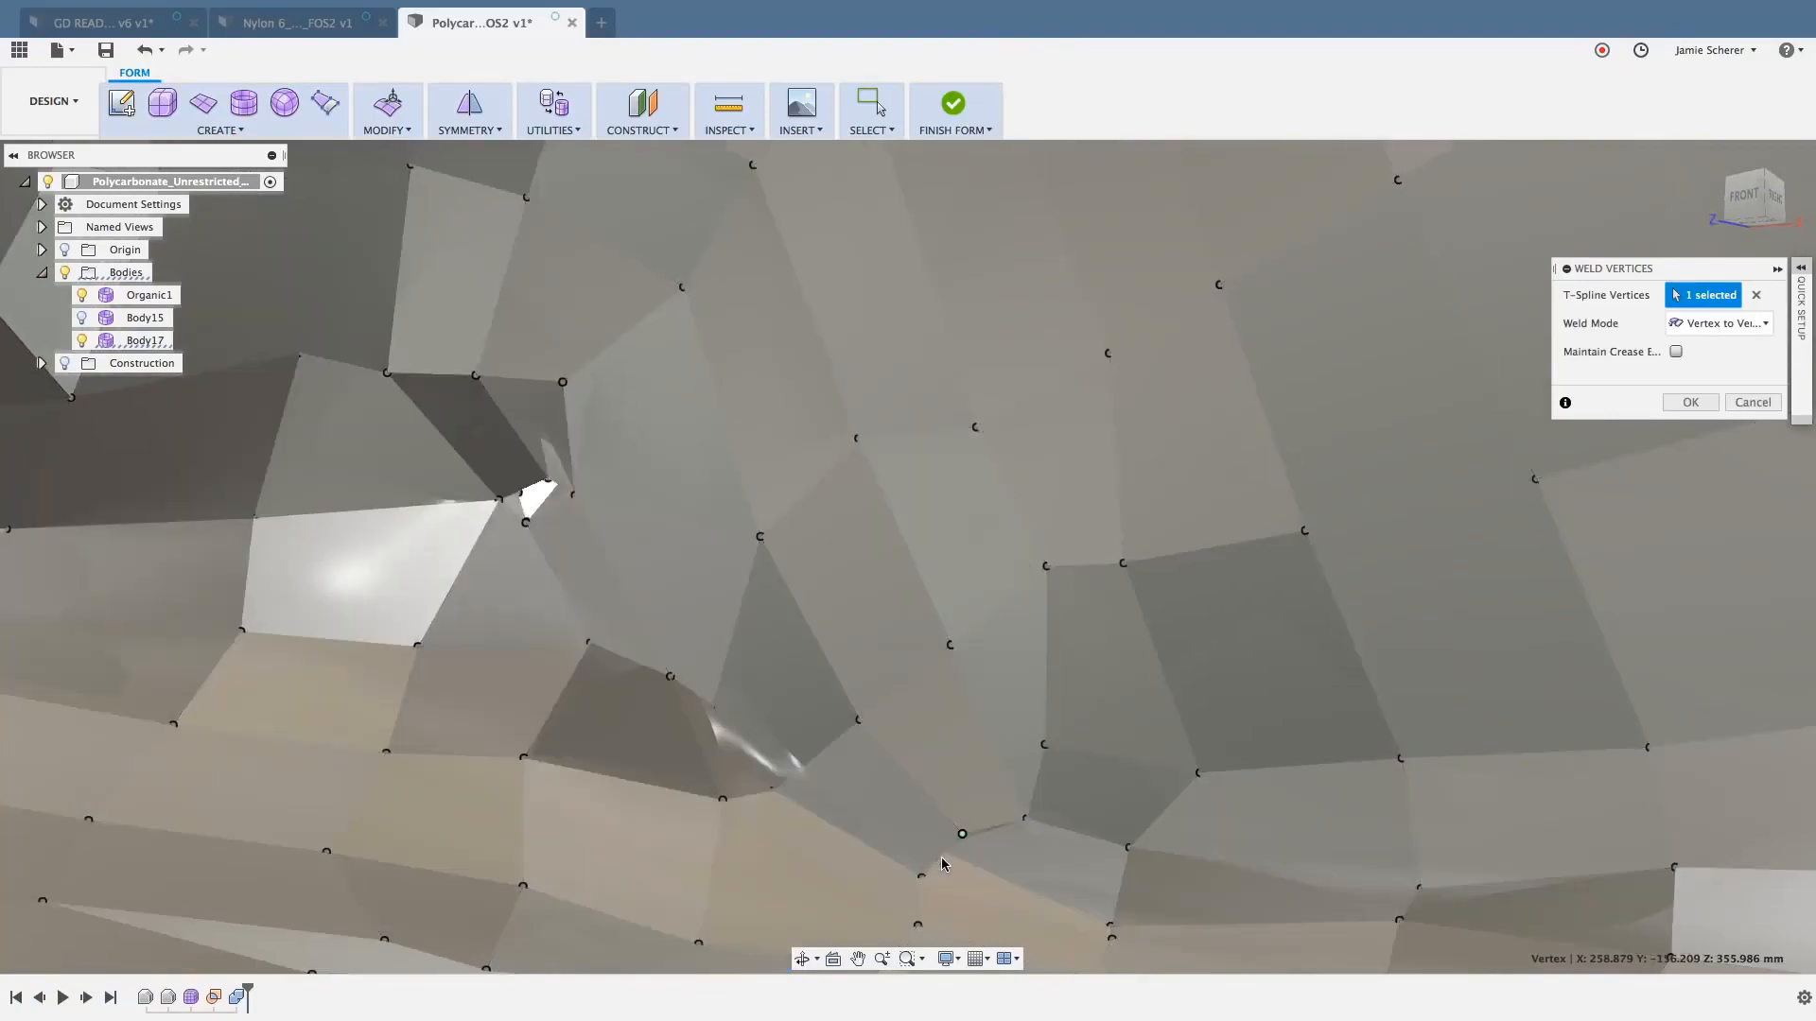
middle_click_drag(933, 859, 919, 861, "shift")
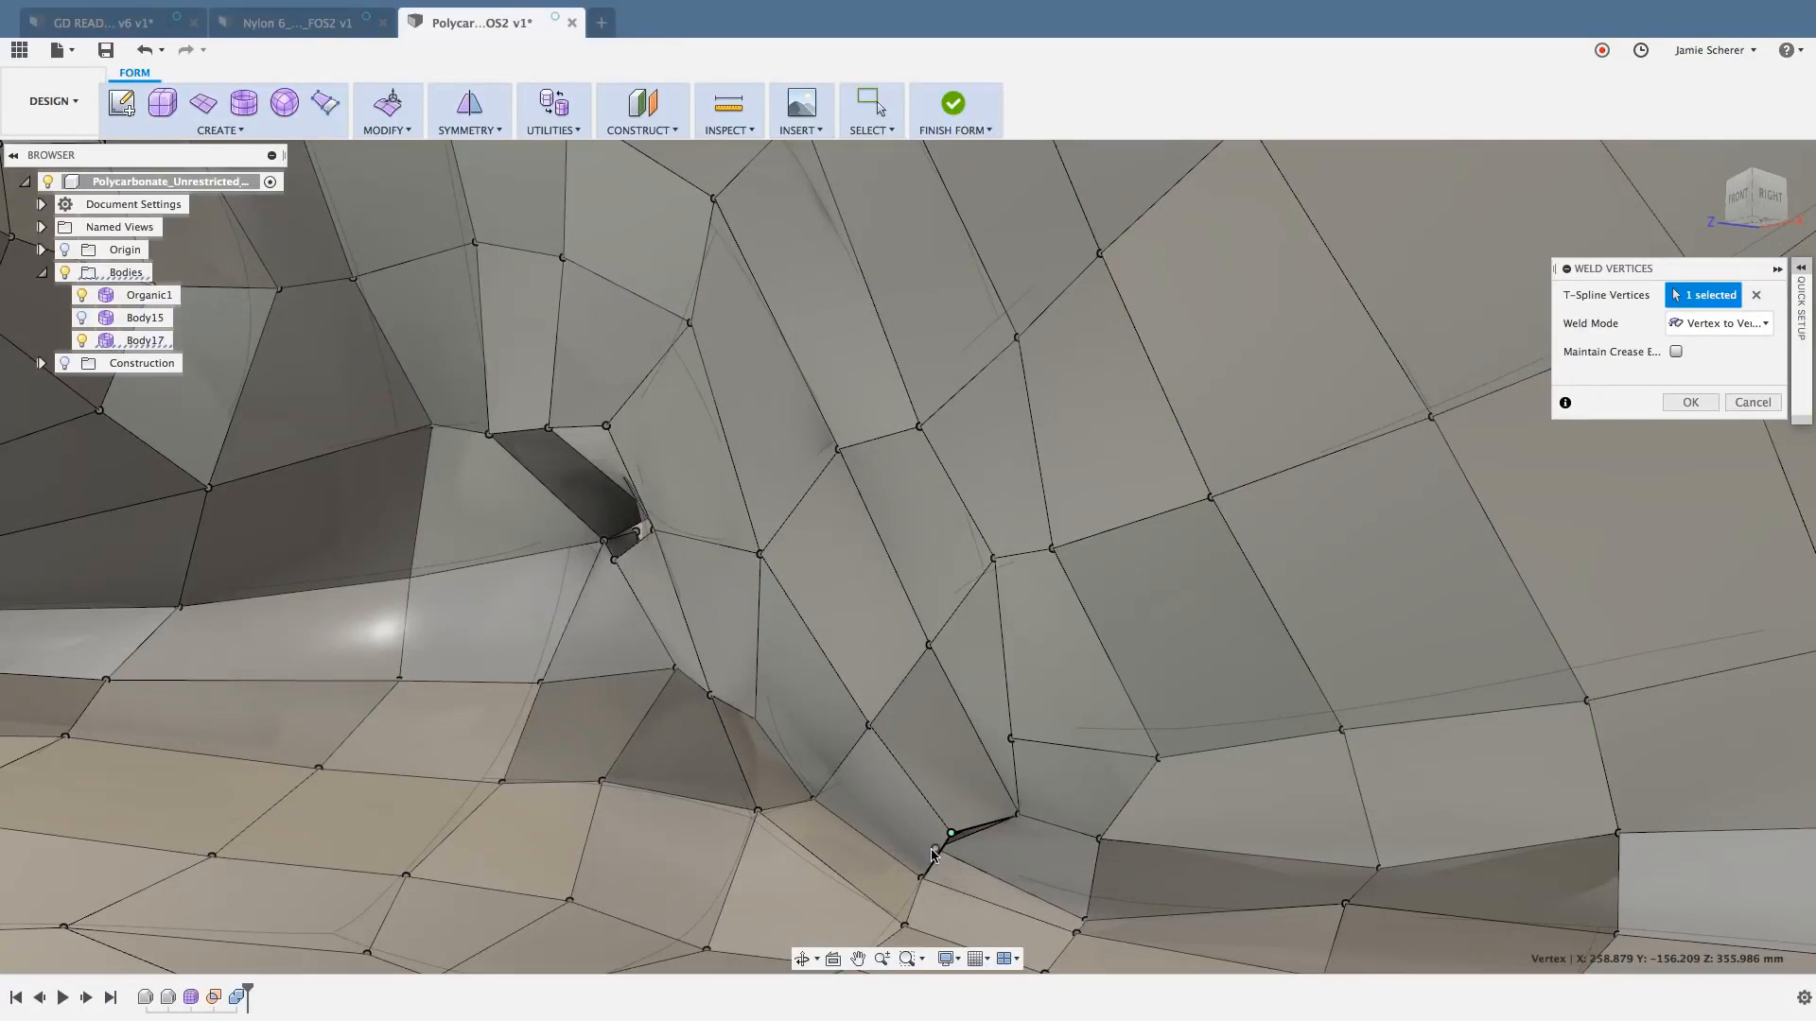
left_click(944, 857)
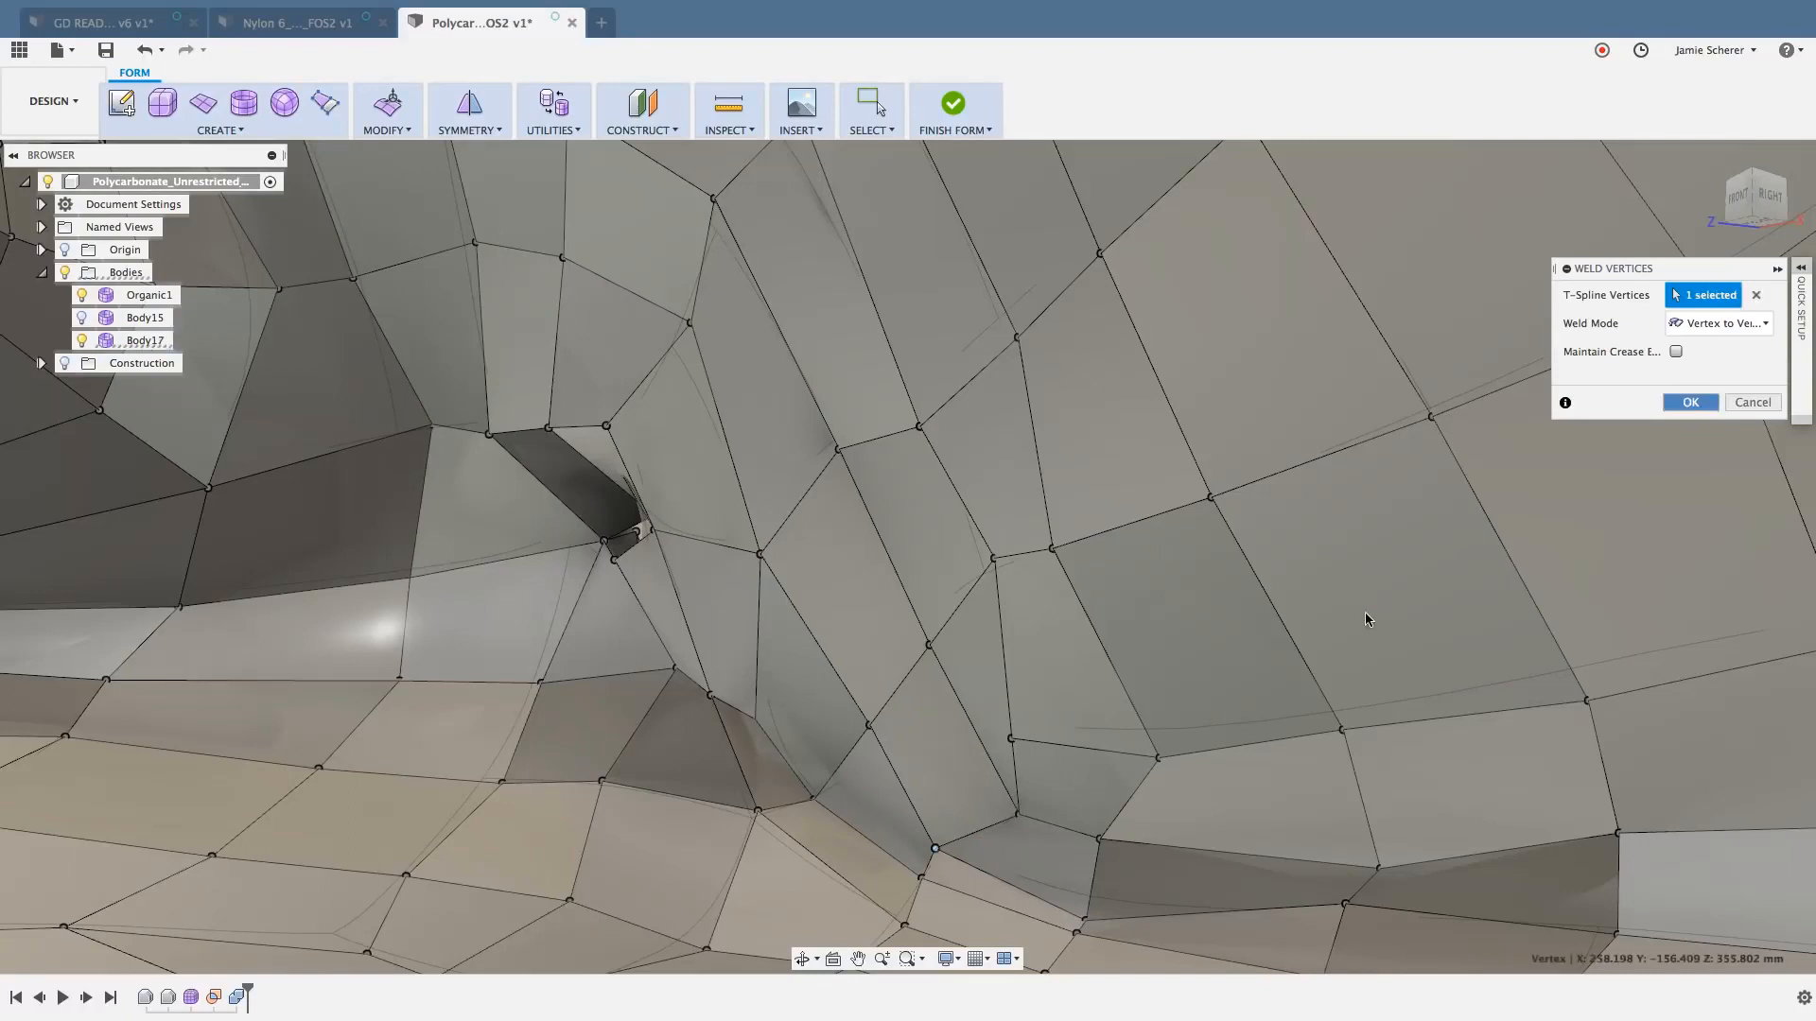
key("Return")
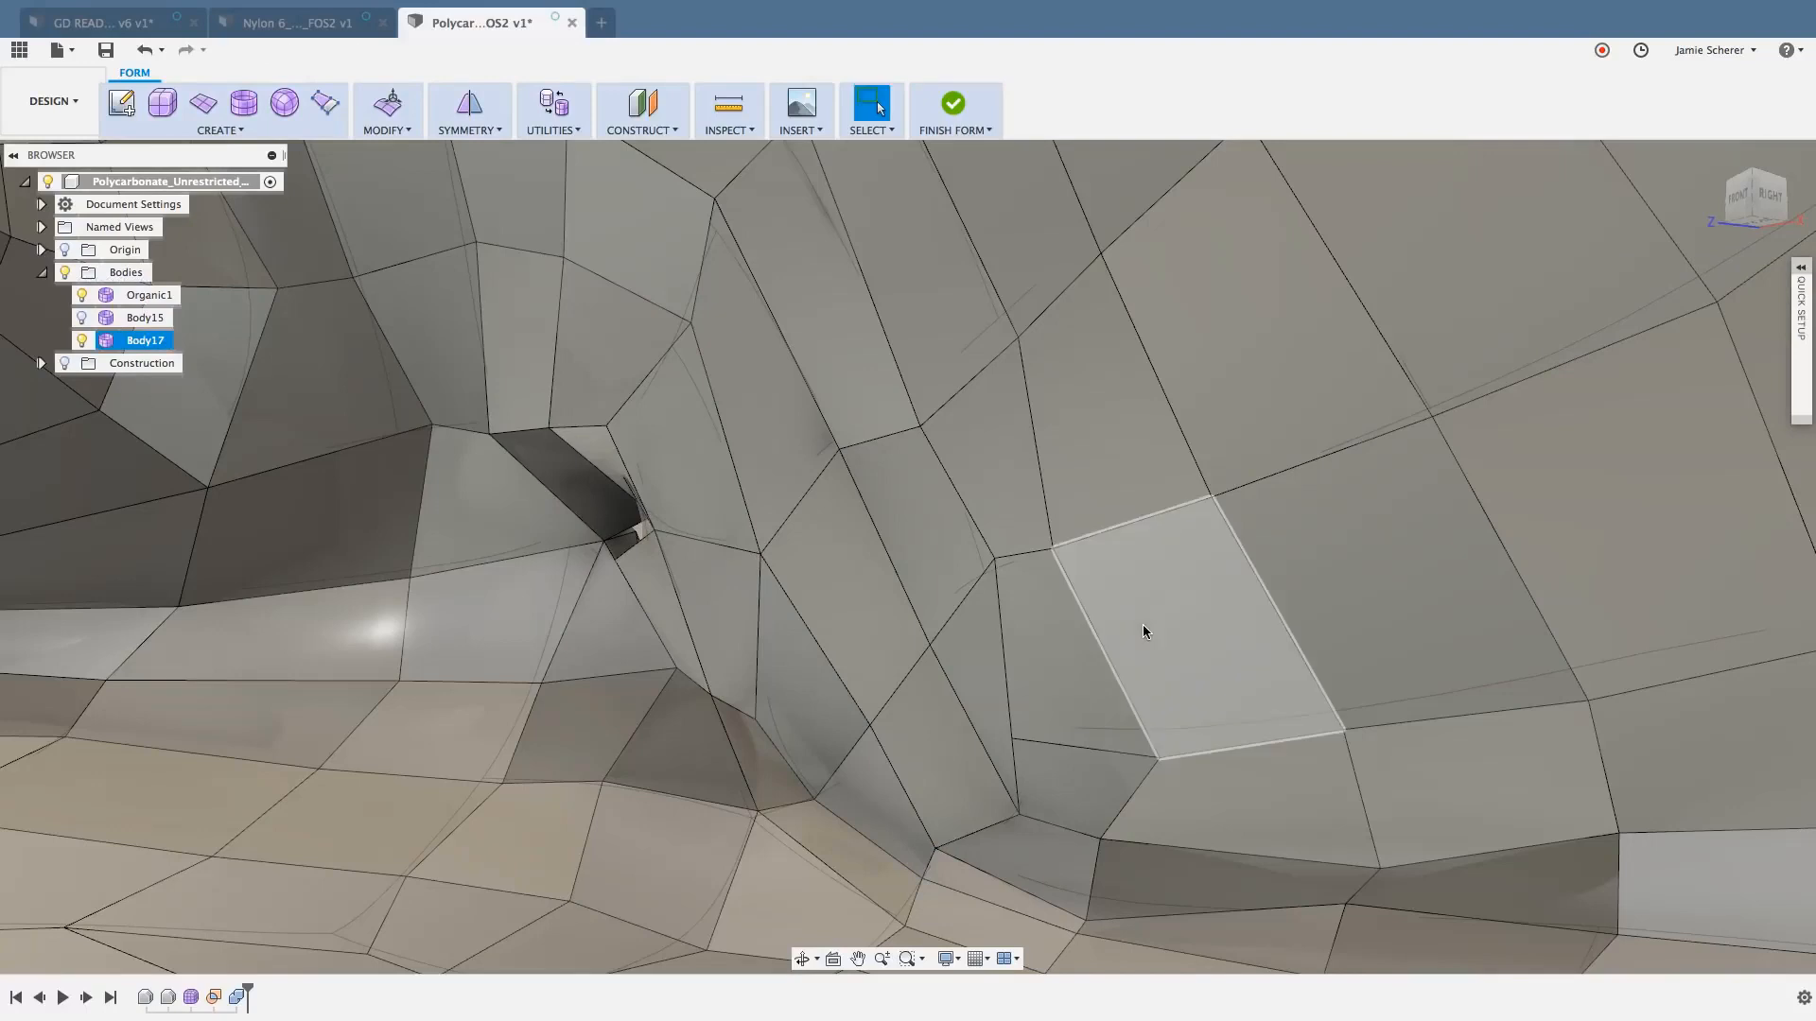
- Switch the whole body with the welded faces to smooth display and clear the selection
double_click(1152, 621)
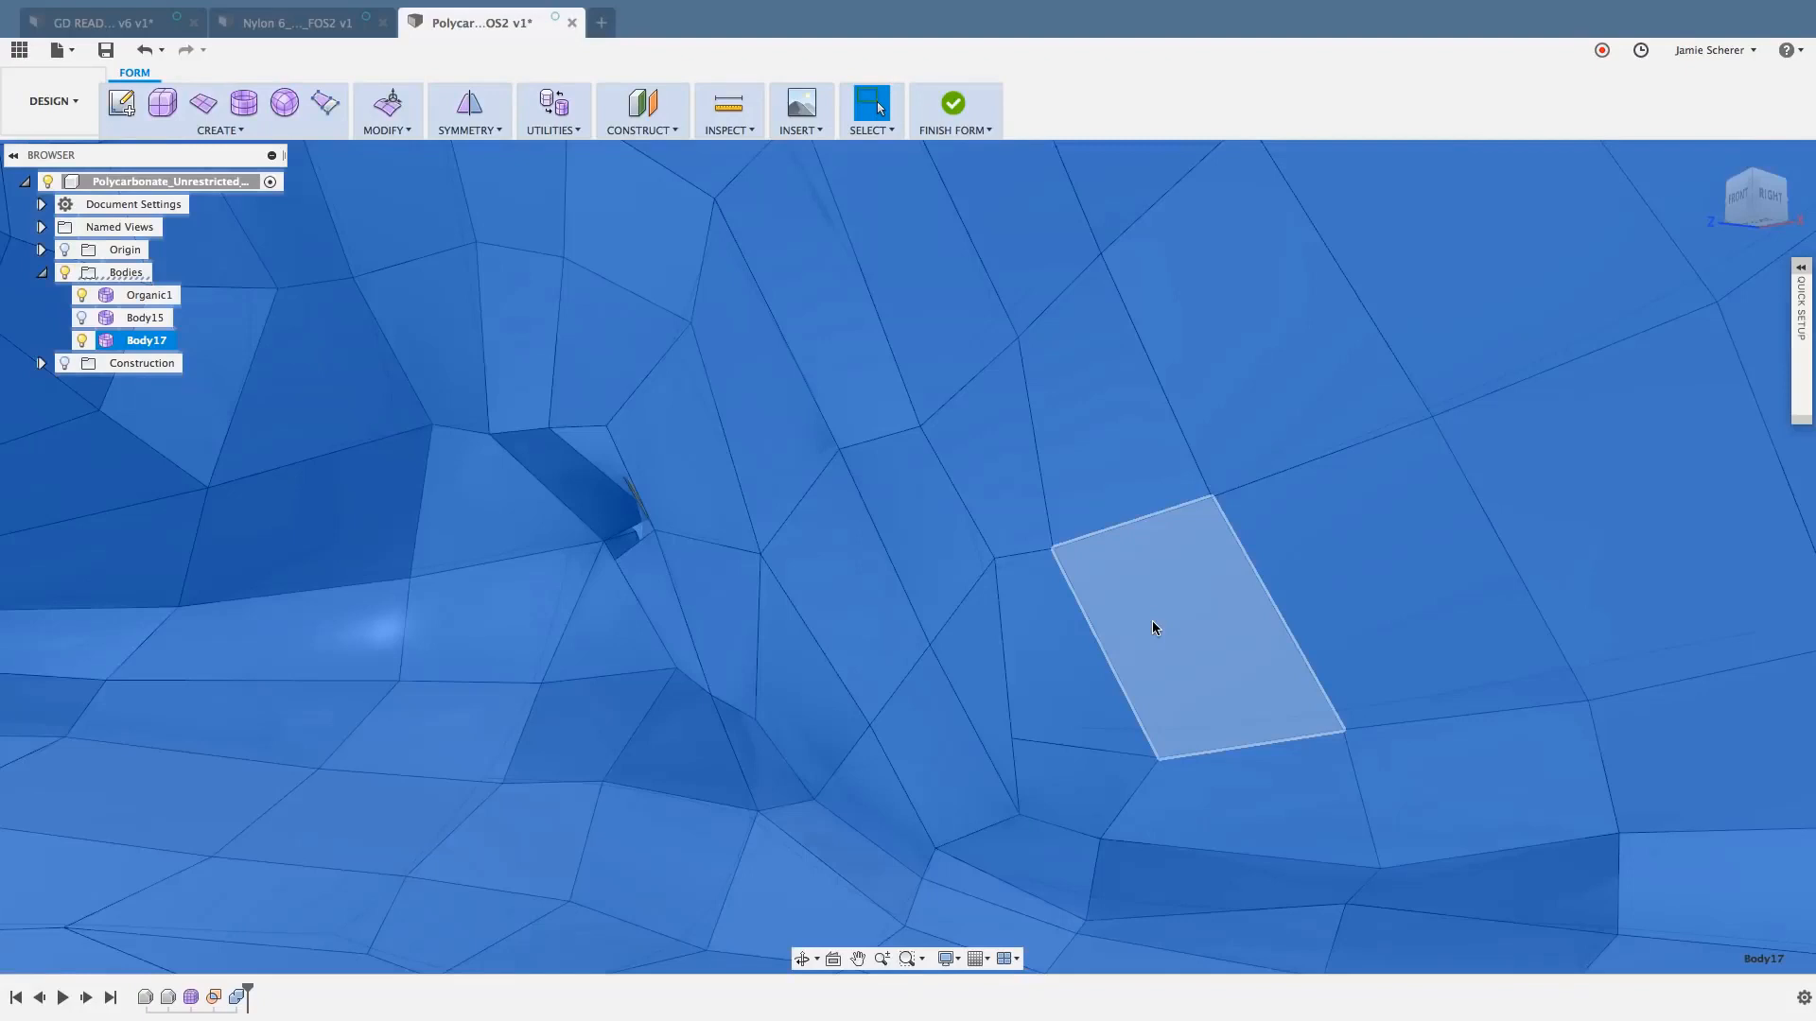
key("ctrl+3")
scroll(1041, 659, "down", 3)
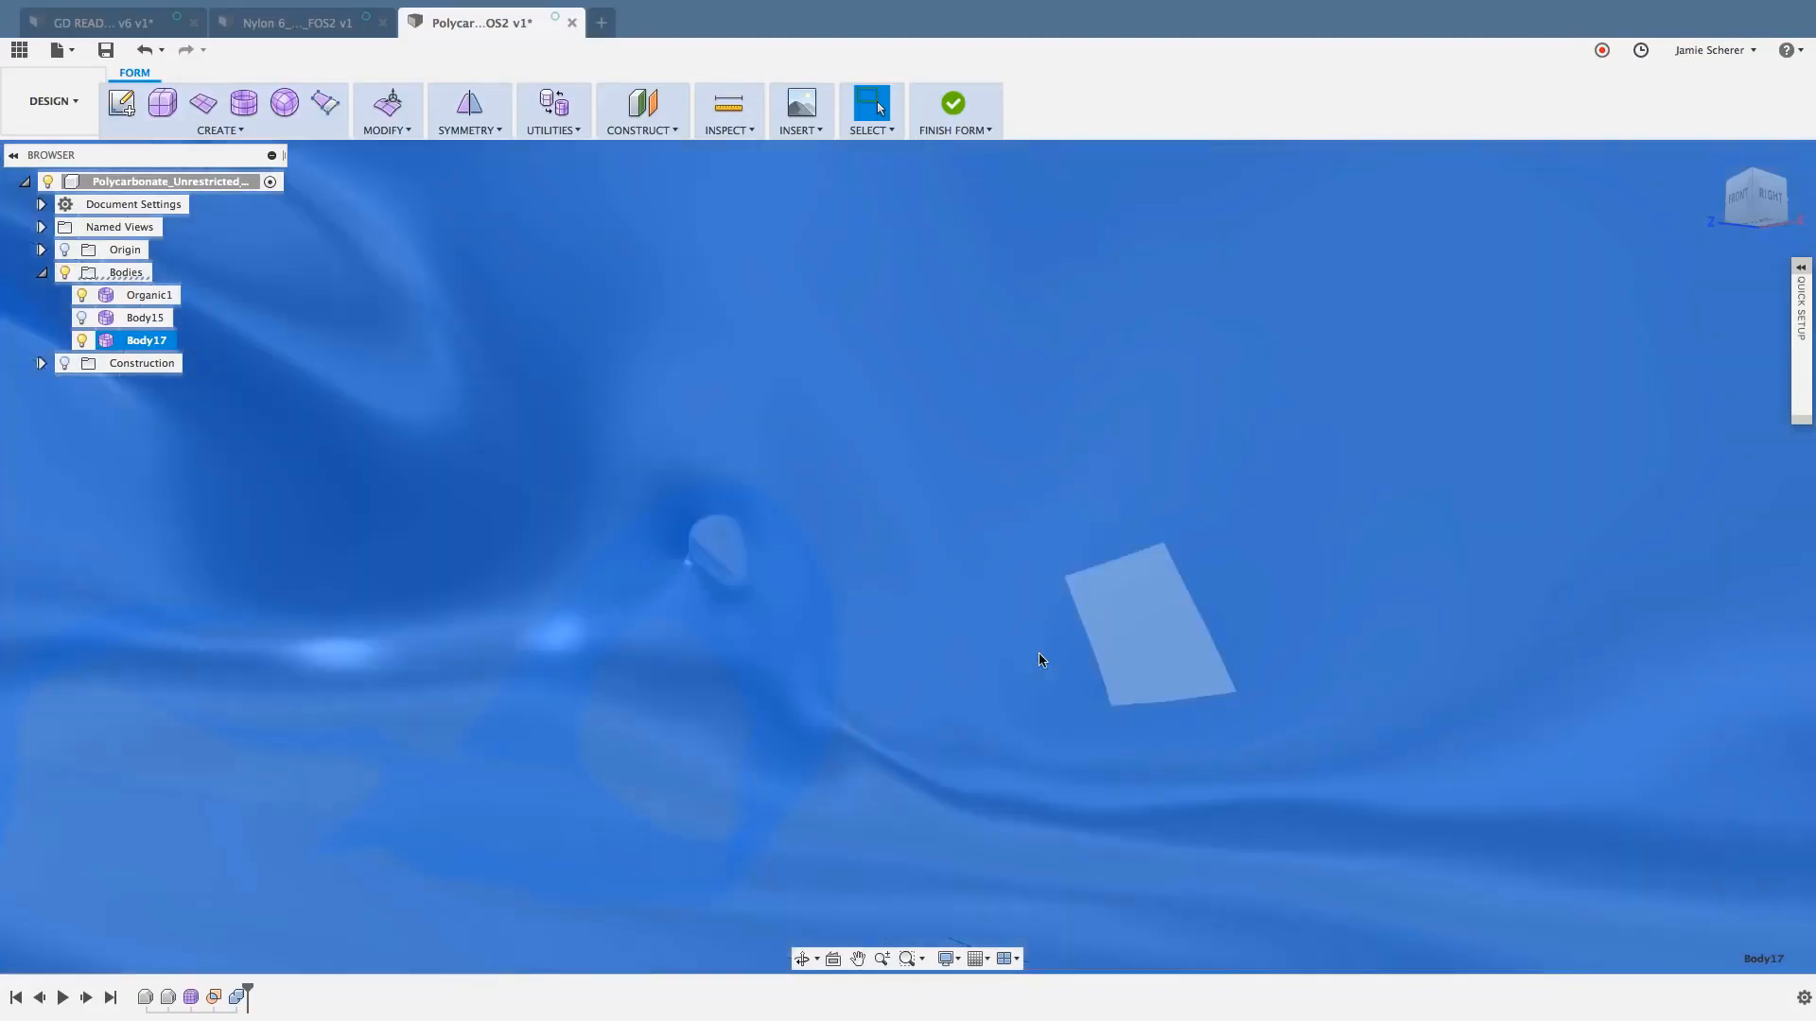
scroll(1041, 660, "down", 3)
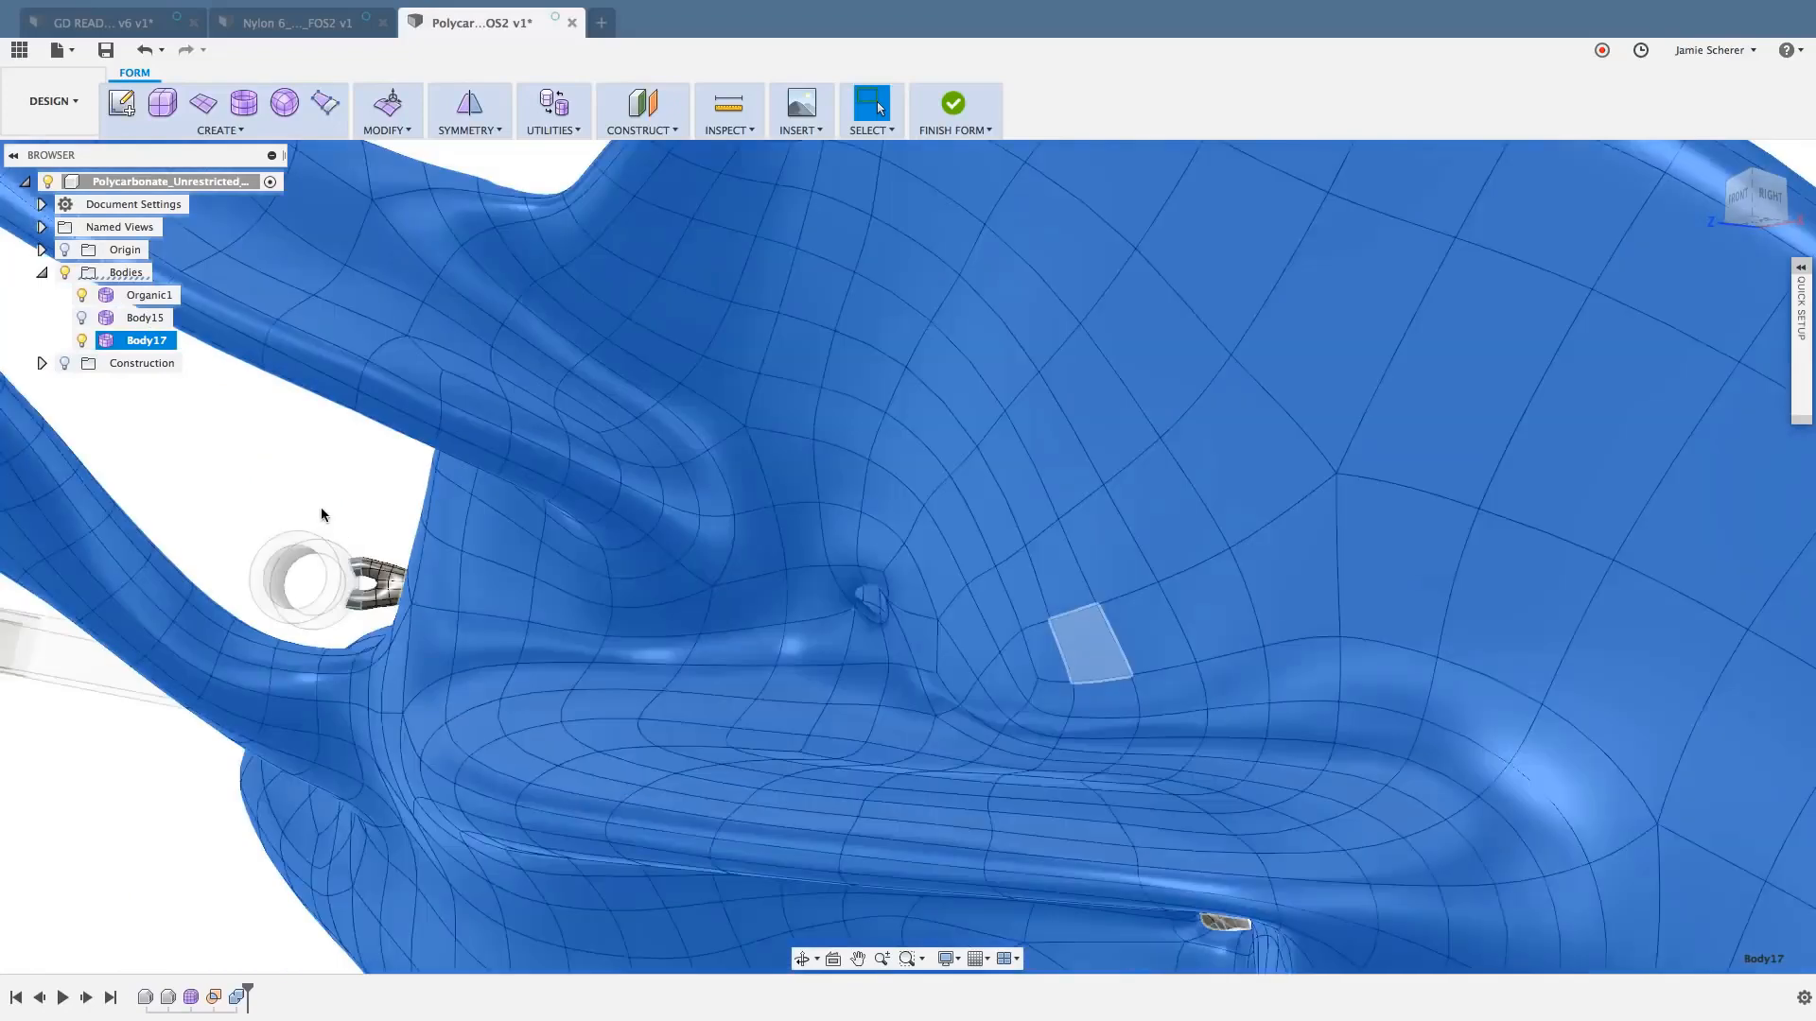
left_click(325, 515)
- Examine the closed opening and the small hole beside it on the smooth body, from the front and the back
middle_click_drag(198, 509, 213, 502, "shift")
middle_click_drag(482, 530, 1017, 219)
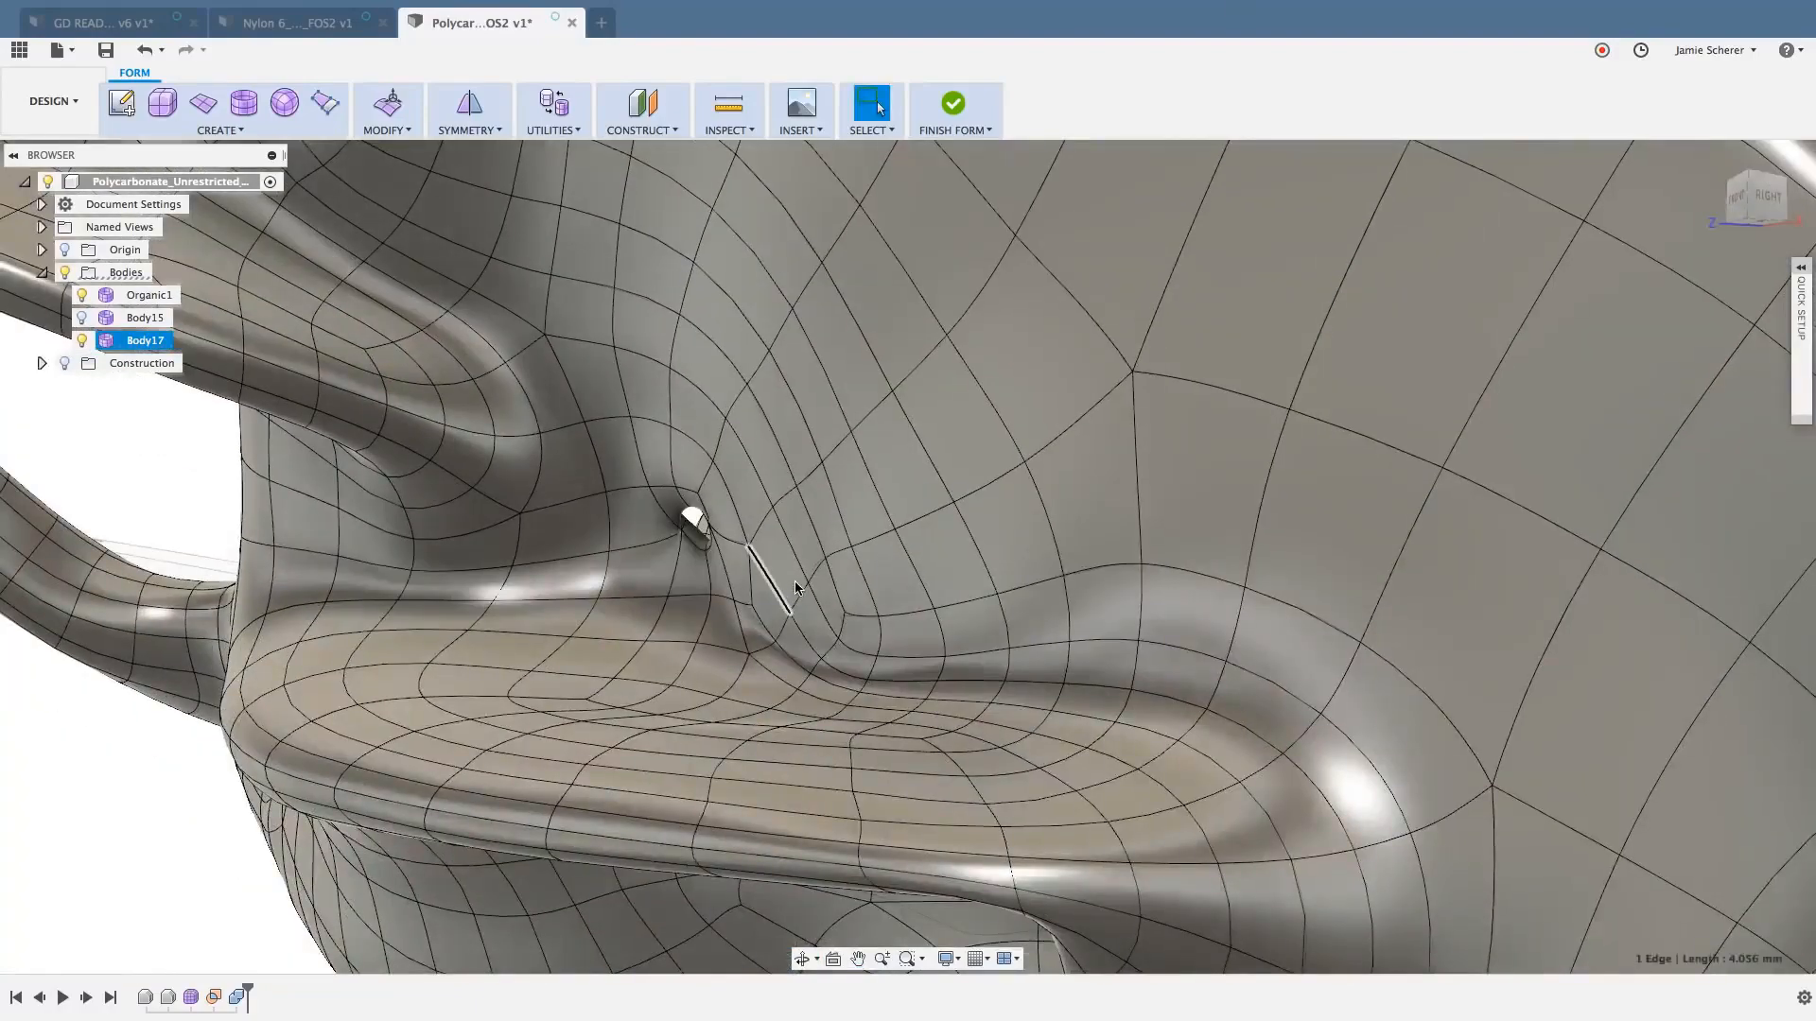
left_click(790, 579)
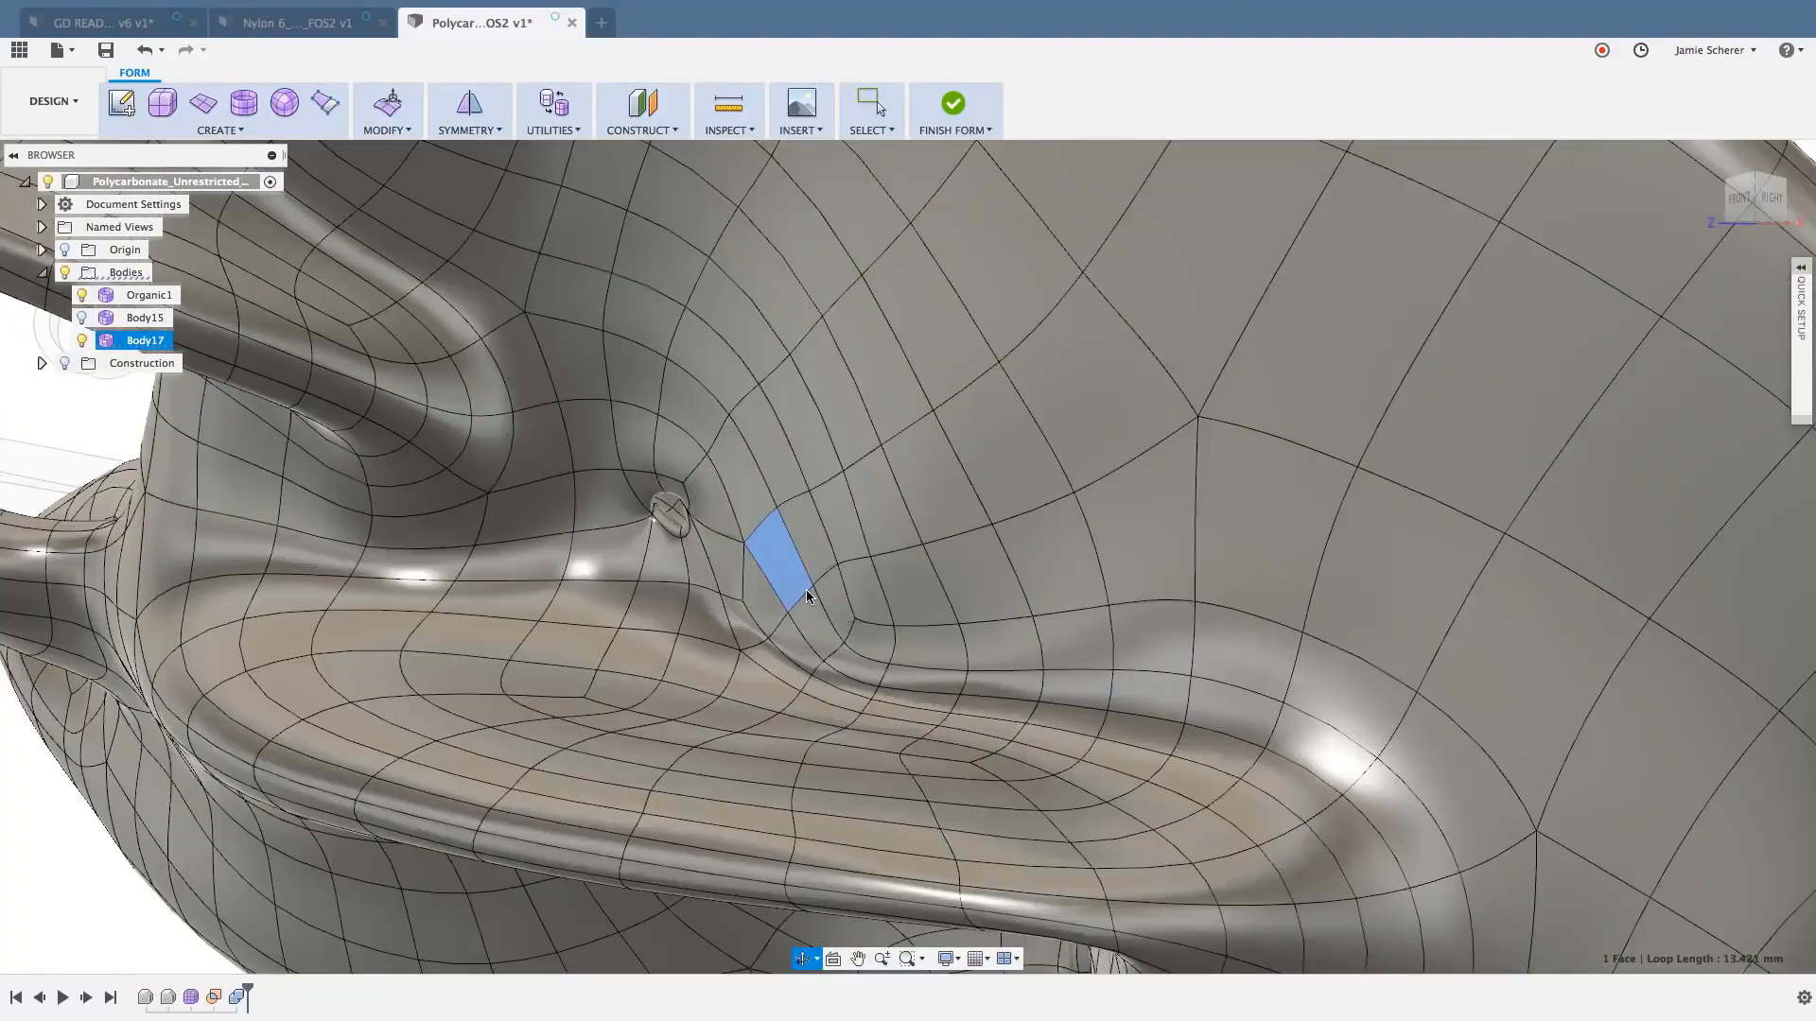
middle_click_drag(806, 590, 820, 627, "shift")
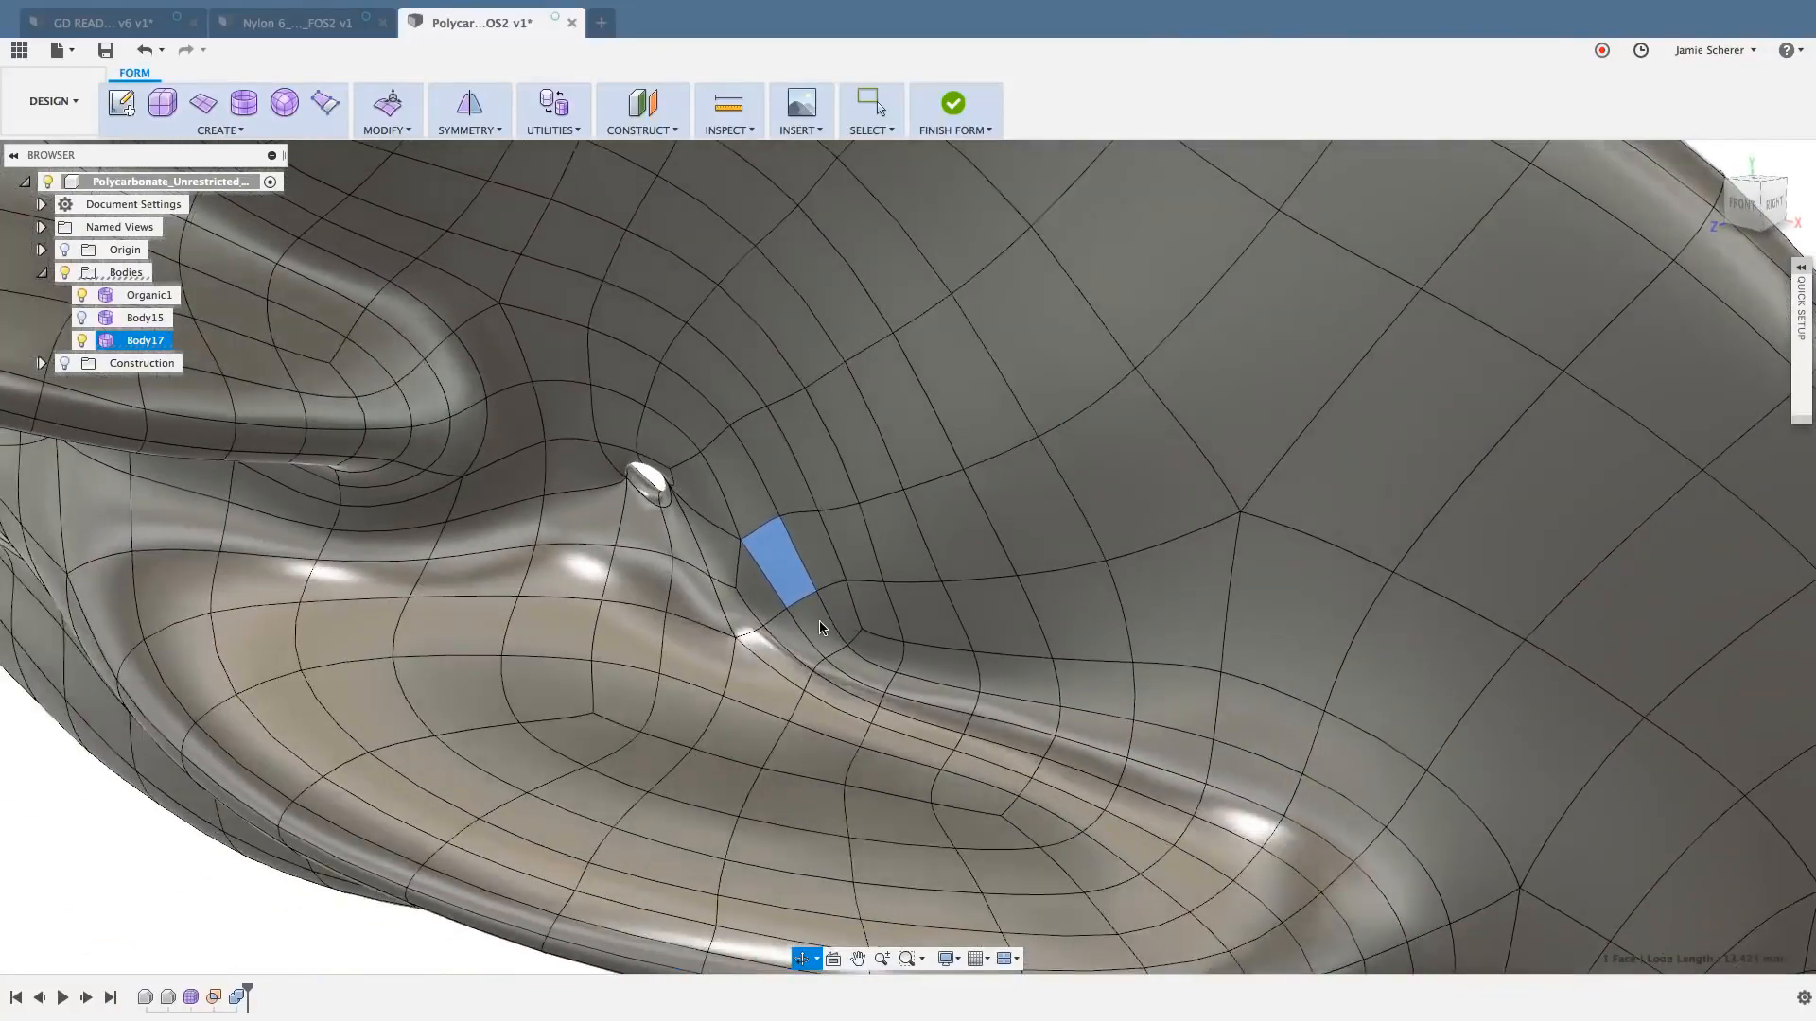
scroll(604, 717, "down", 2)
scroll(604, 717, "down", 4)
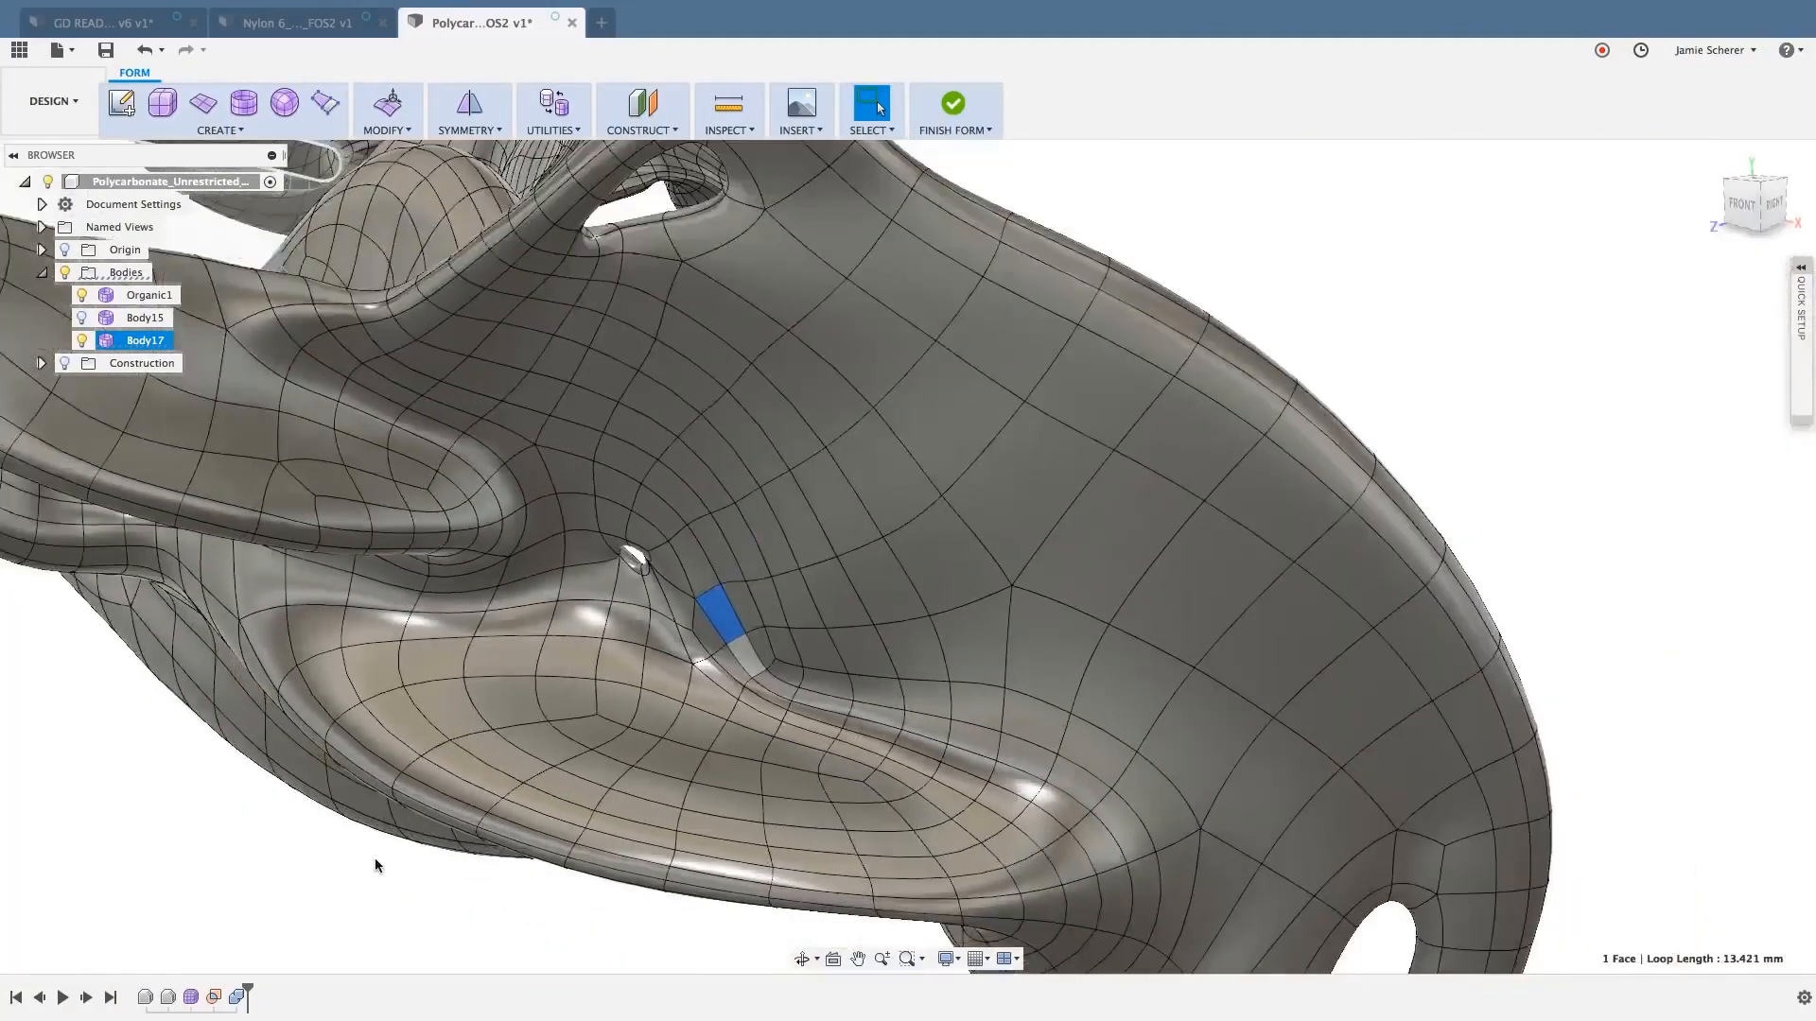
left_click(367, 874)
middle_click_drag(367, 874, 276, 594, "shift")
scroll(211, 637, "up", 4)
scroll(211, 637, "up", 4)
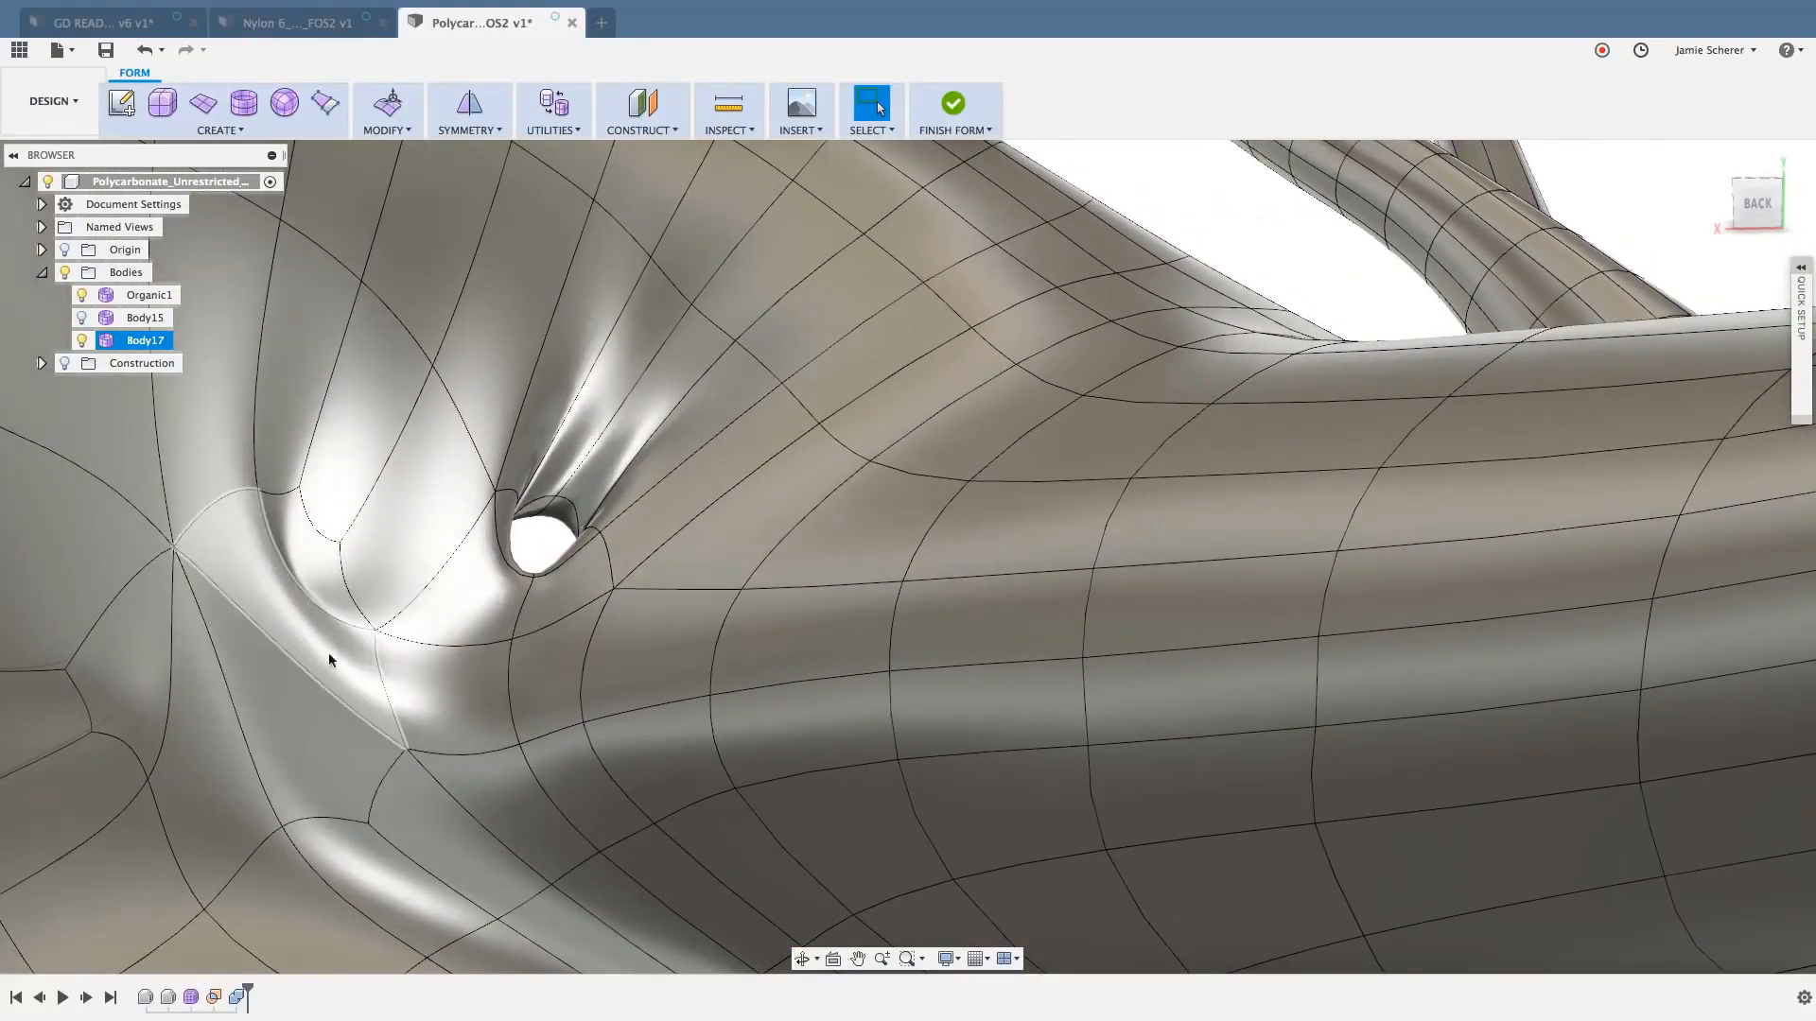
- Delete the group of adjoining creased faces beside the small hole on the back of the body
left_click(1167, 189)
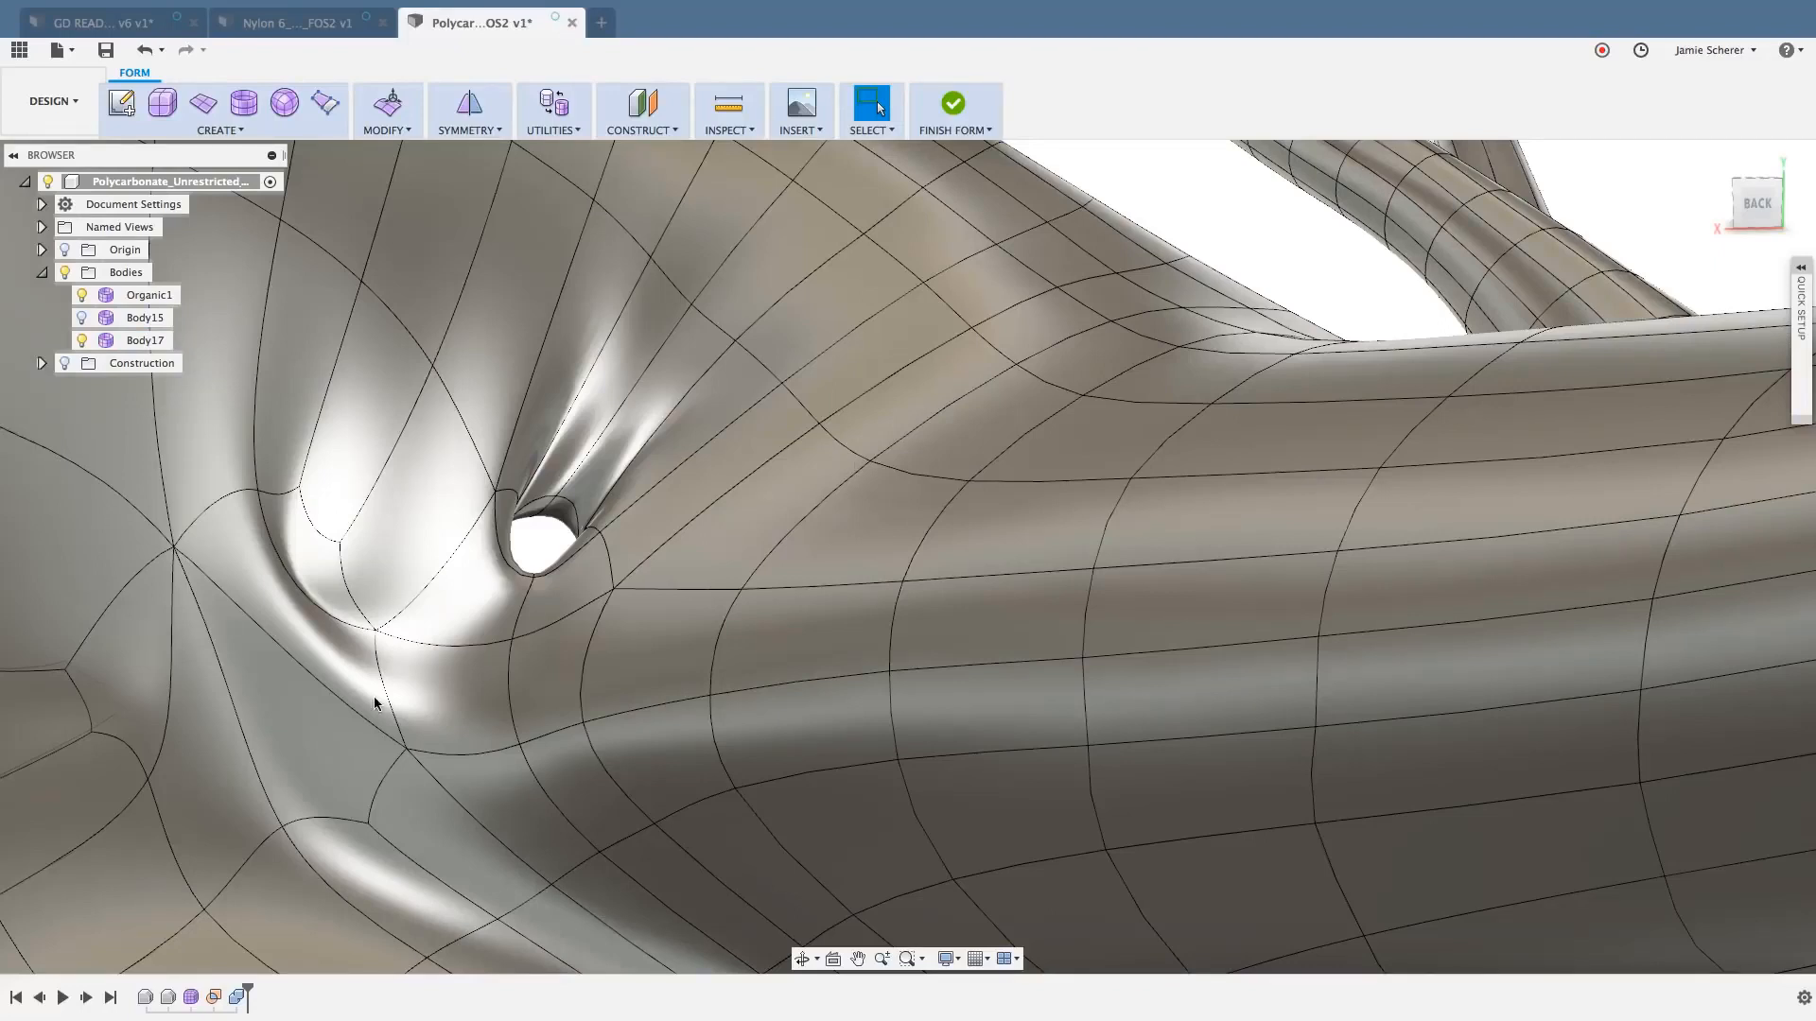
left_click(316, 558)
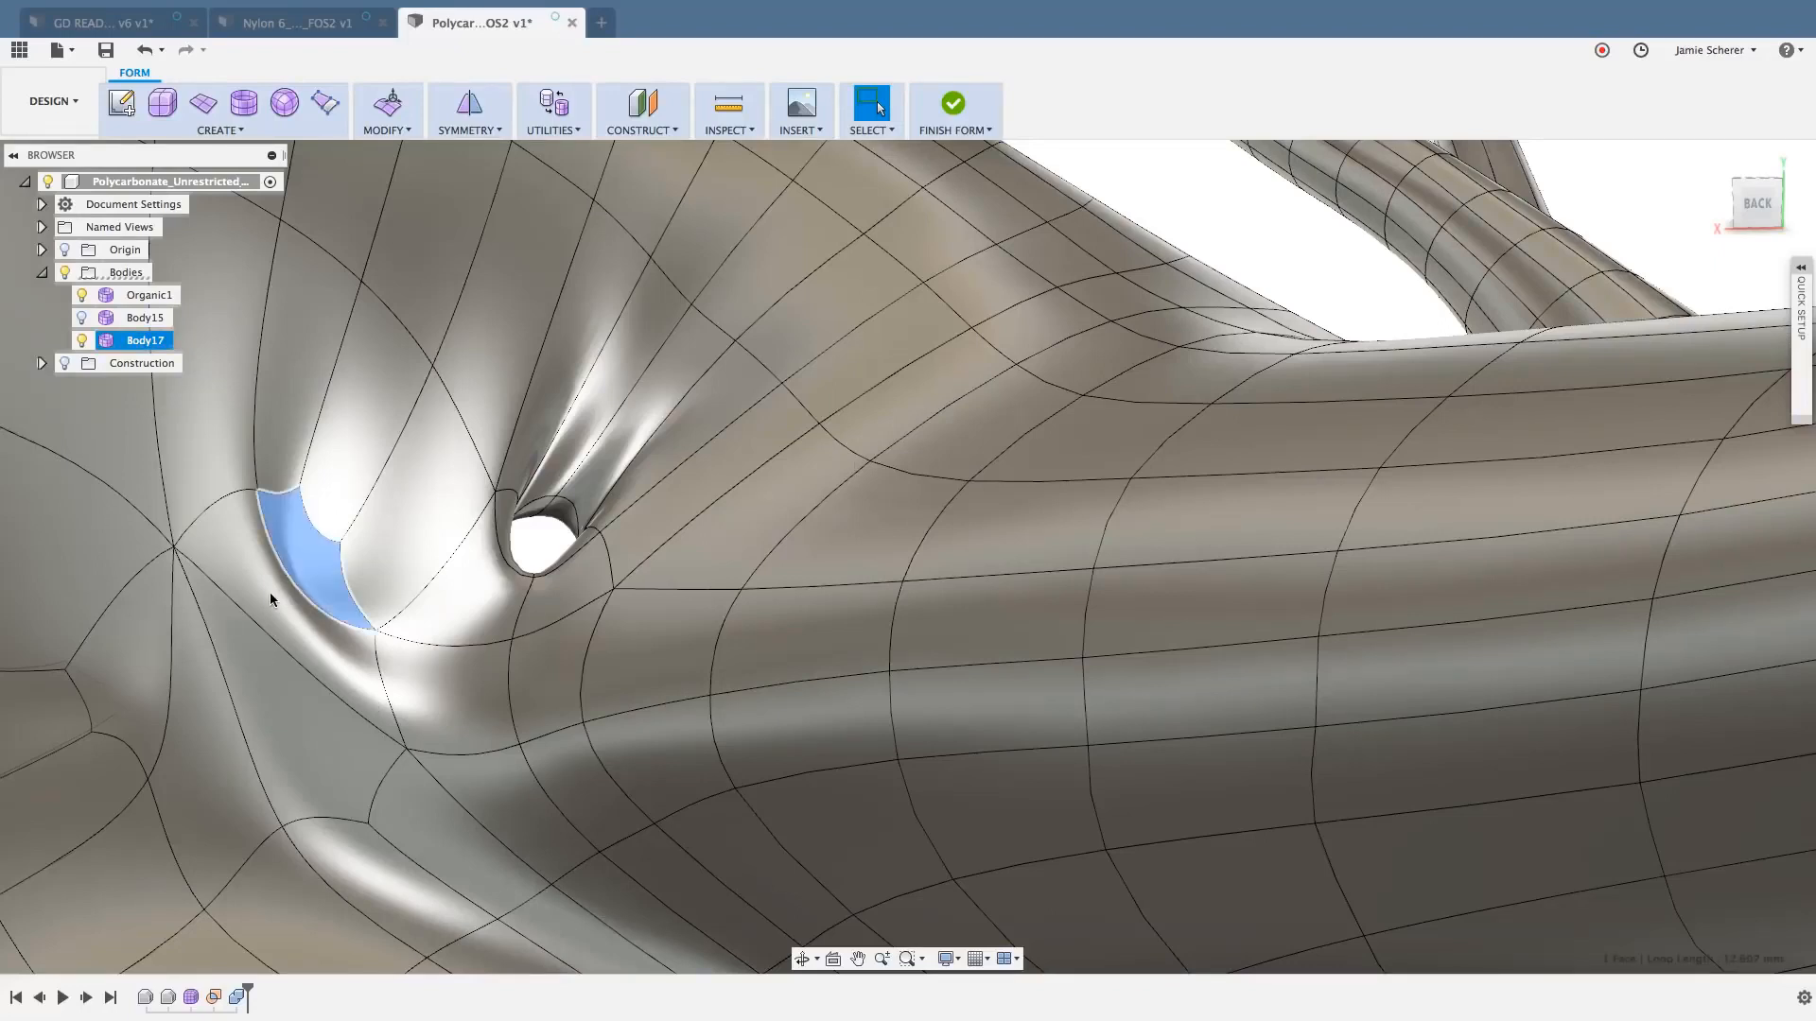
left_click(235, 721, "shift")
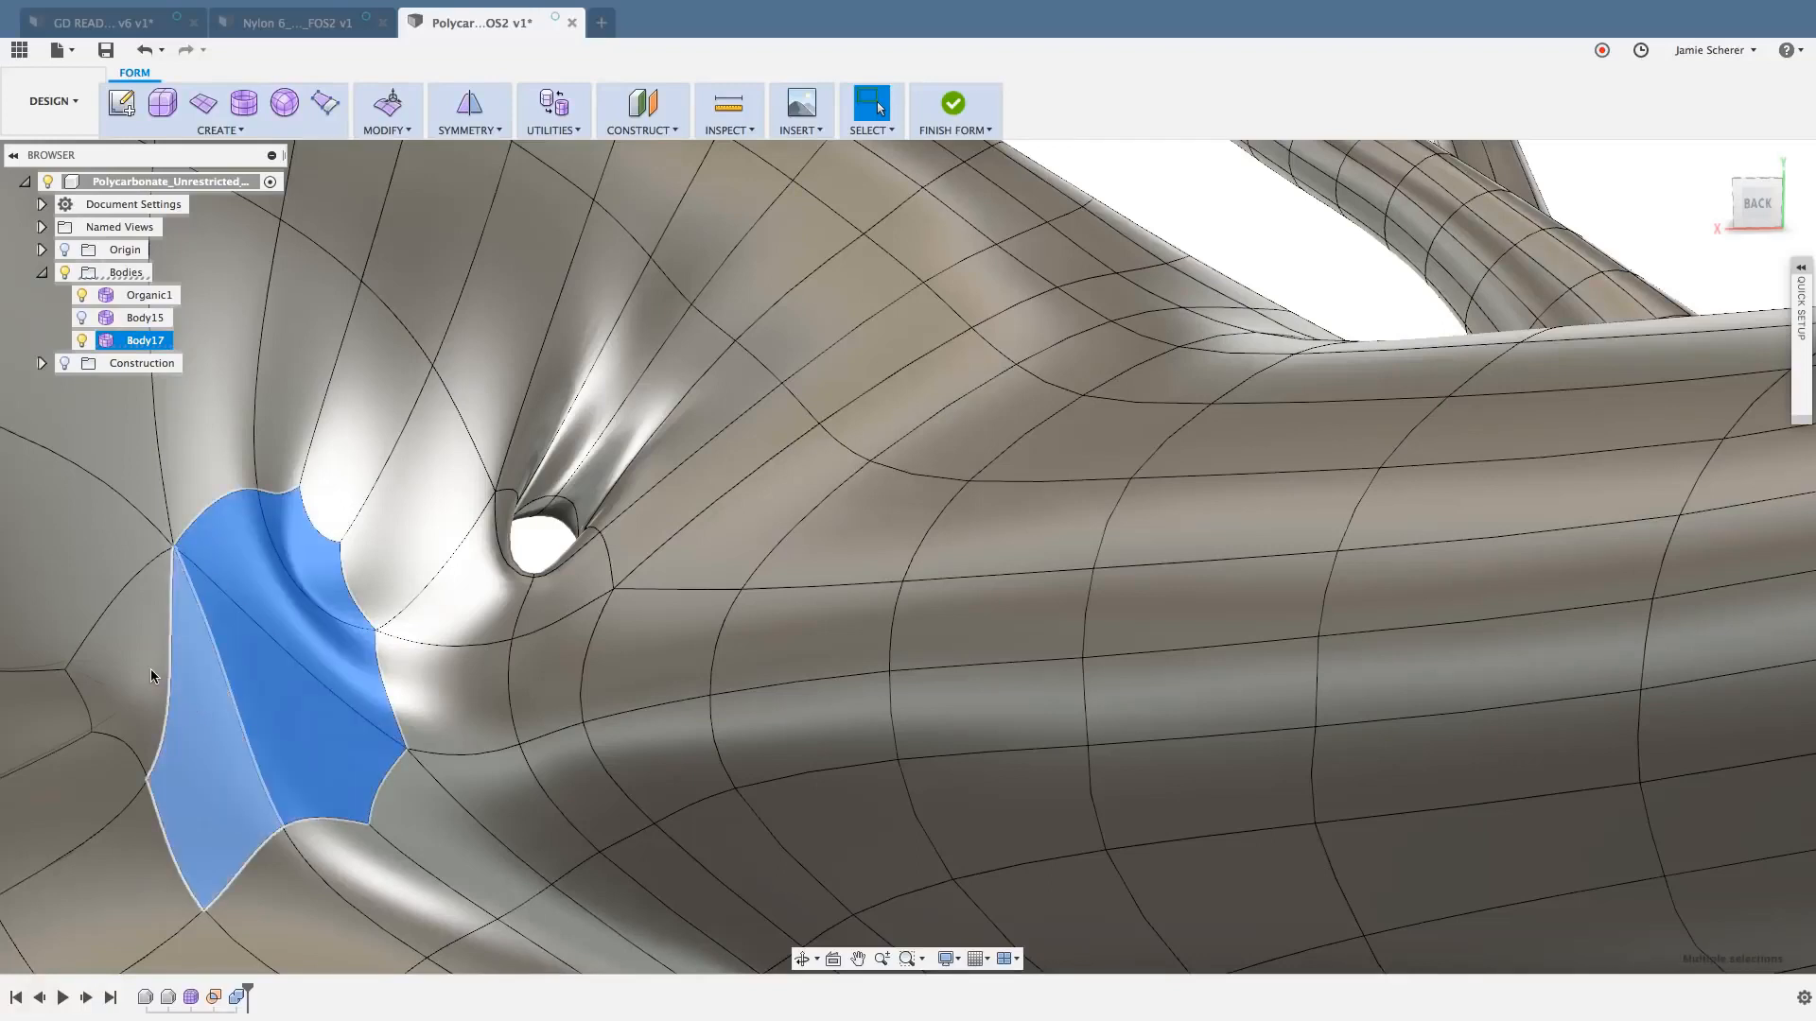
left_click(236, 751, "shift")
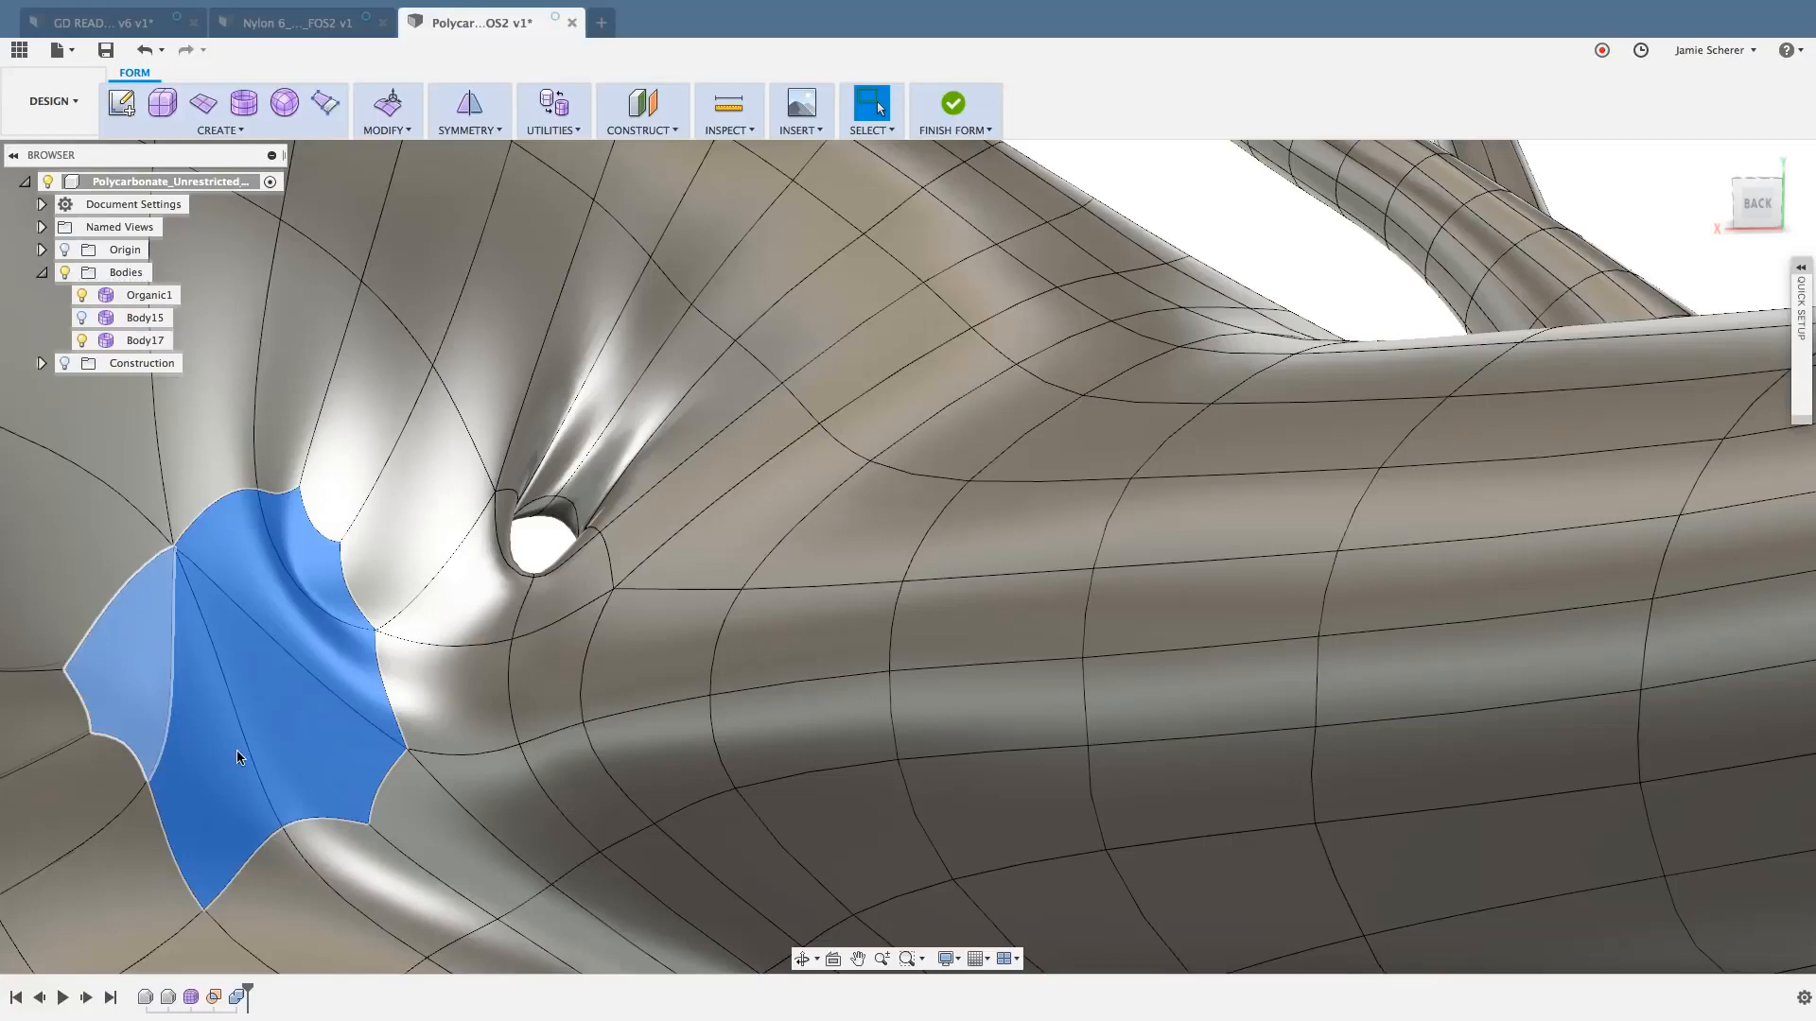
key("Delete")
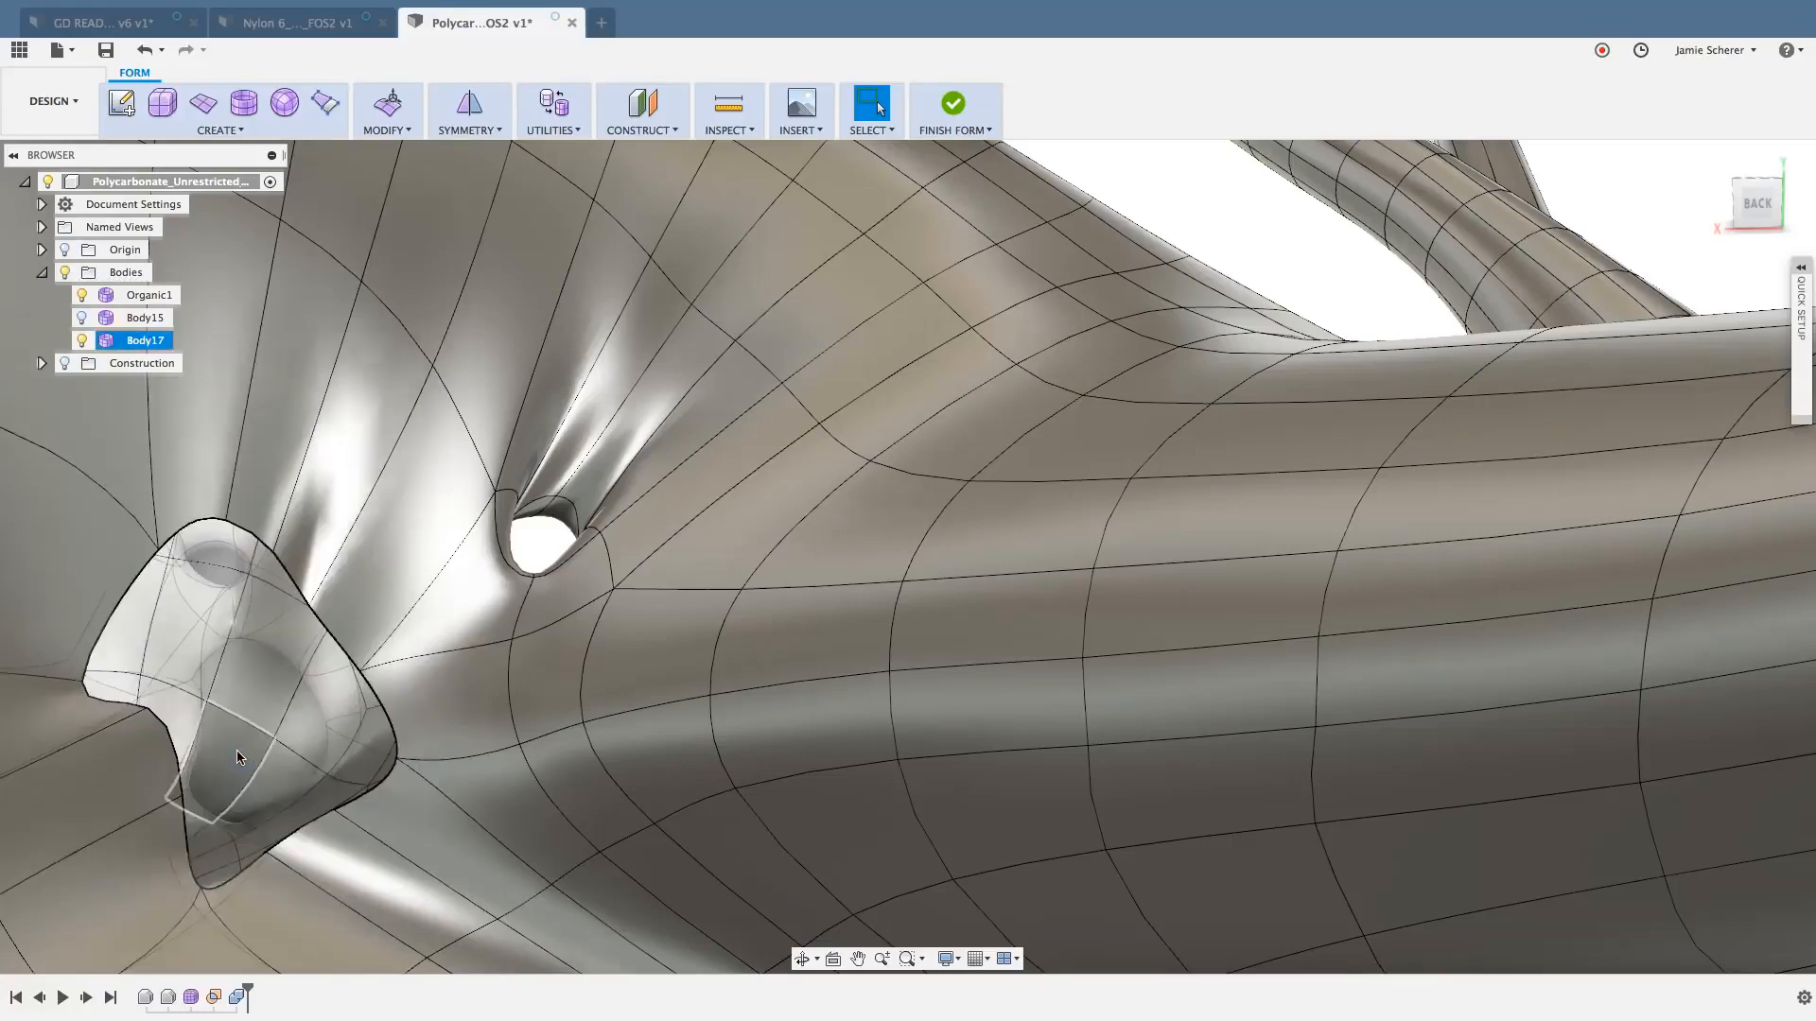
- Switch the whole body to box display and clear the selection
double_click(355, 594)
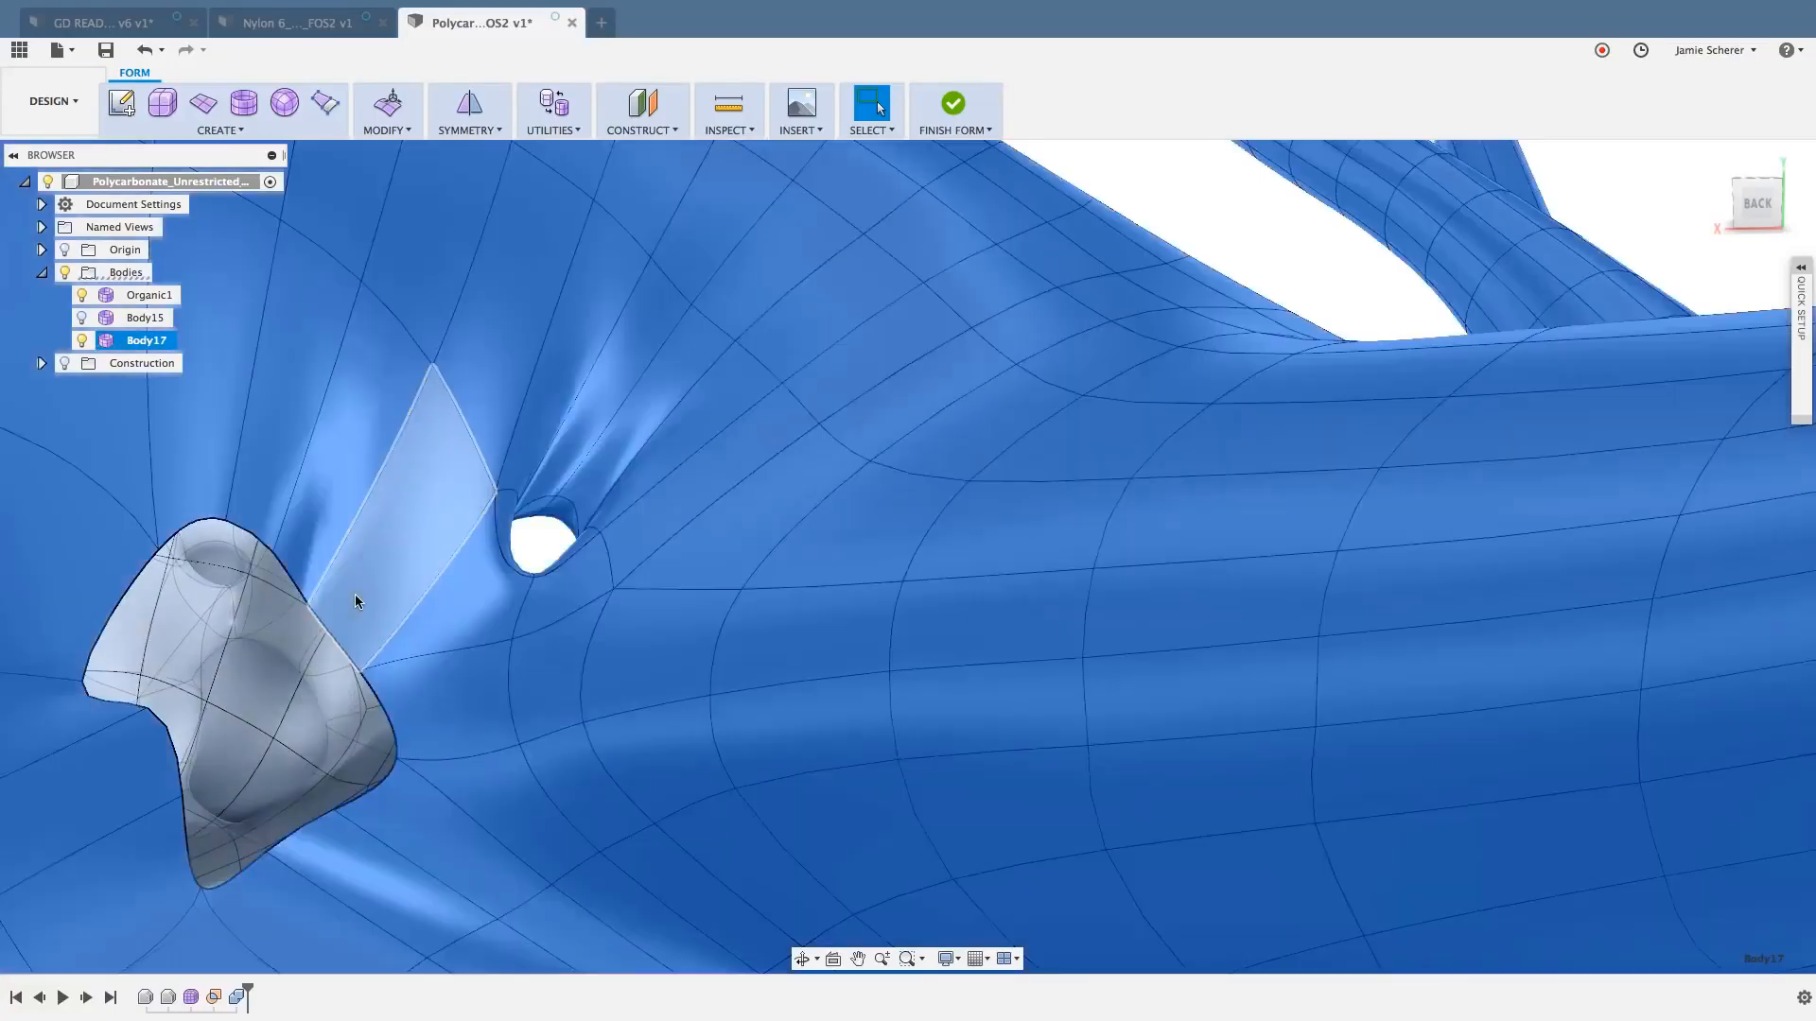
key("ctrl+1")
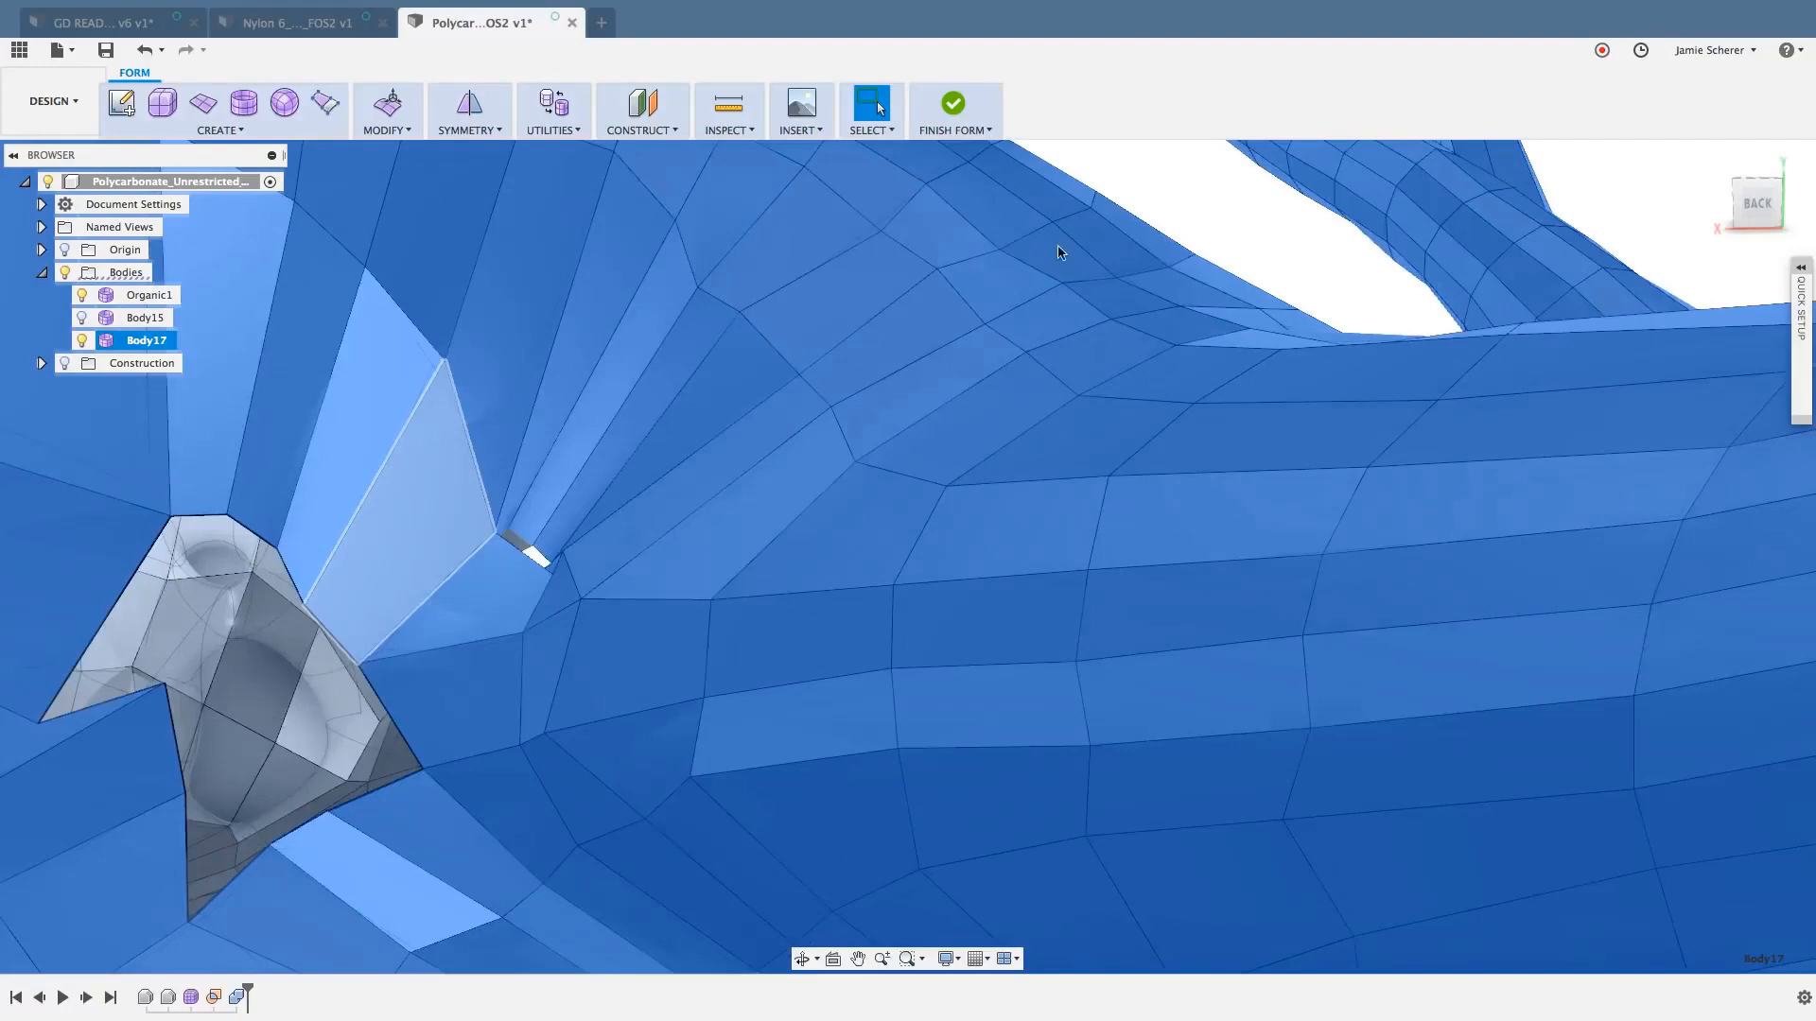
key("Escape")
left_click(165, 683)
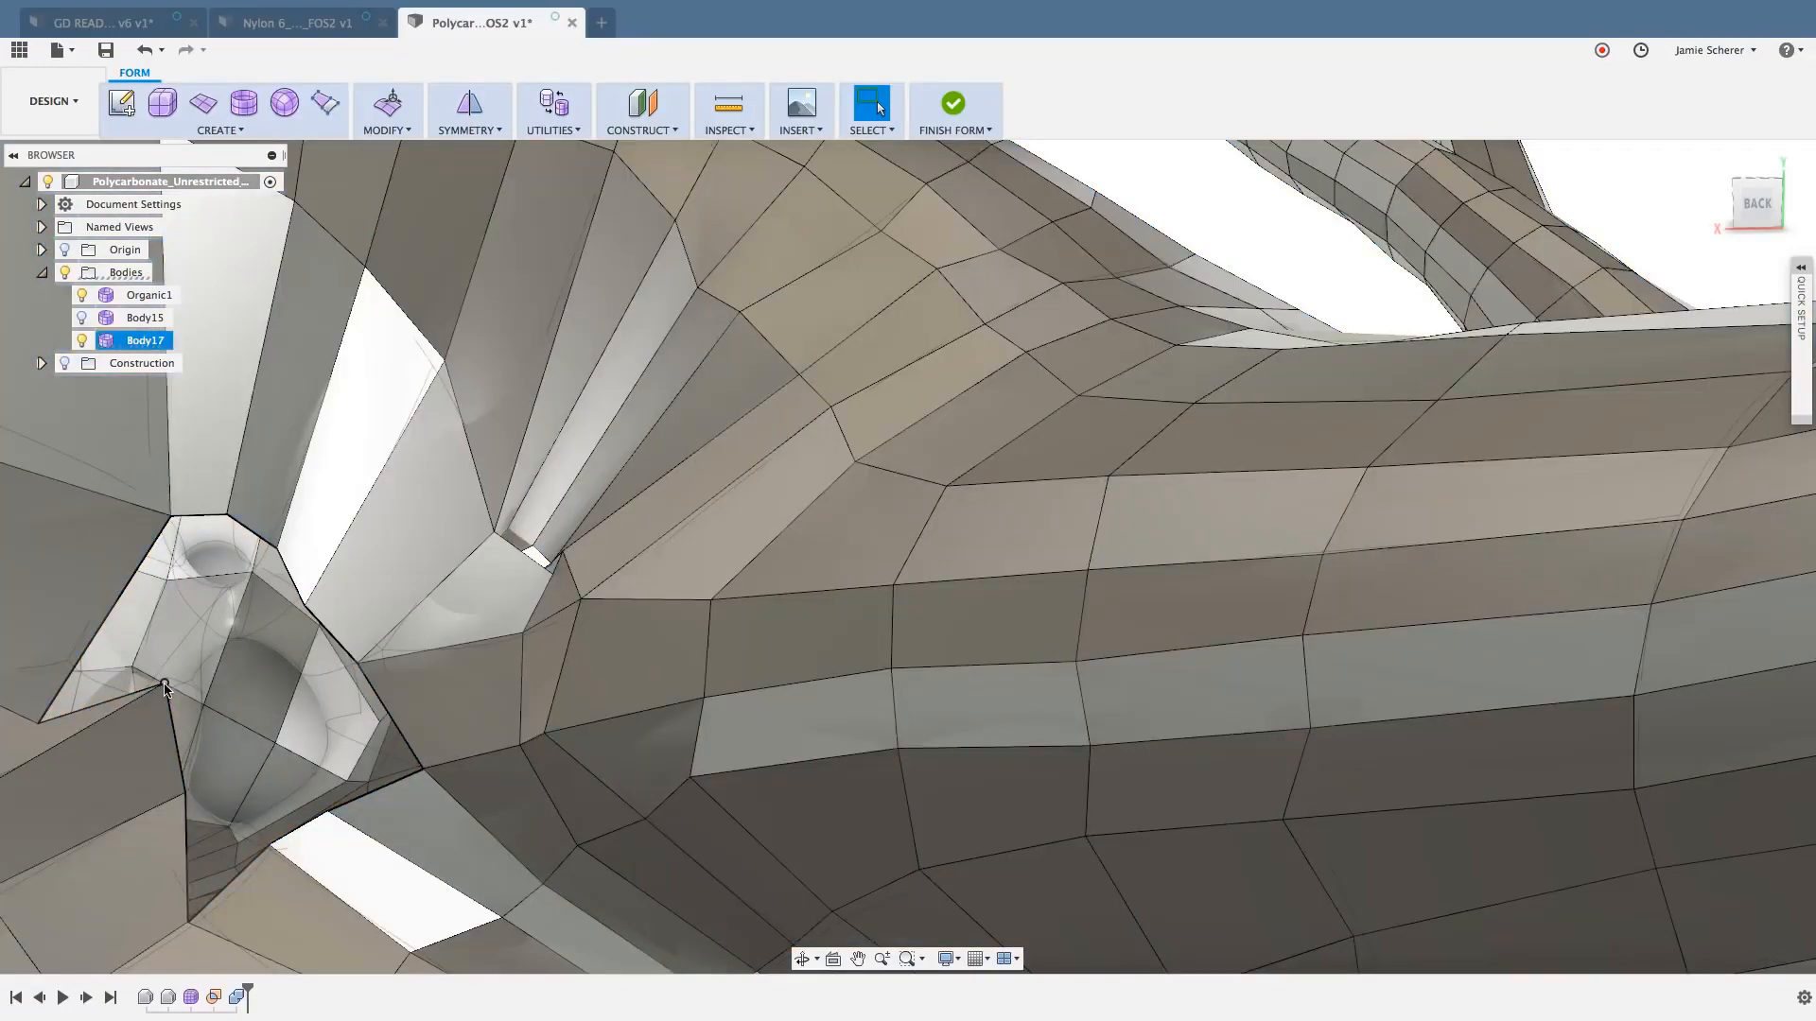
right_click(165, 683)
left_click(224, 659)
left_click_drag(127, 723, 68, 778)
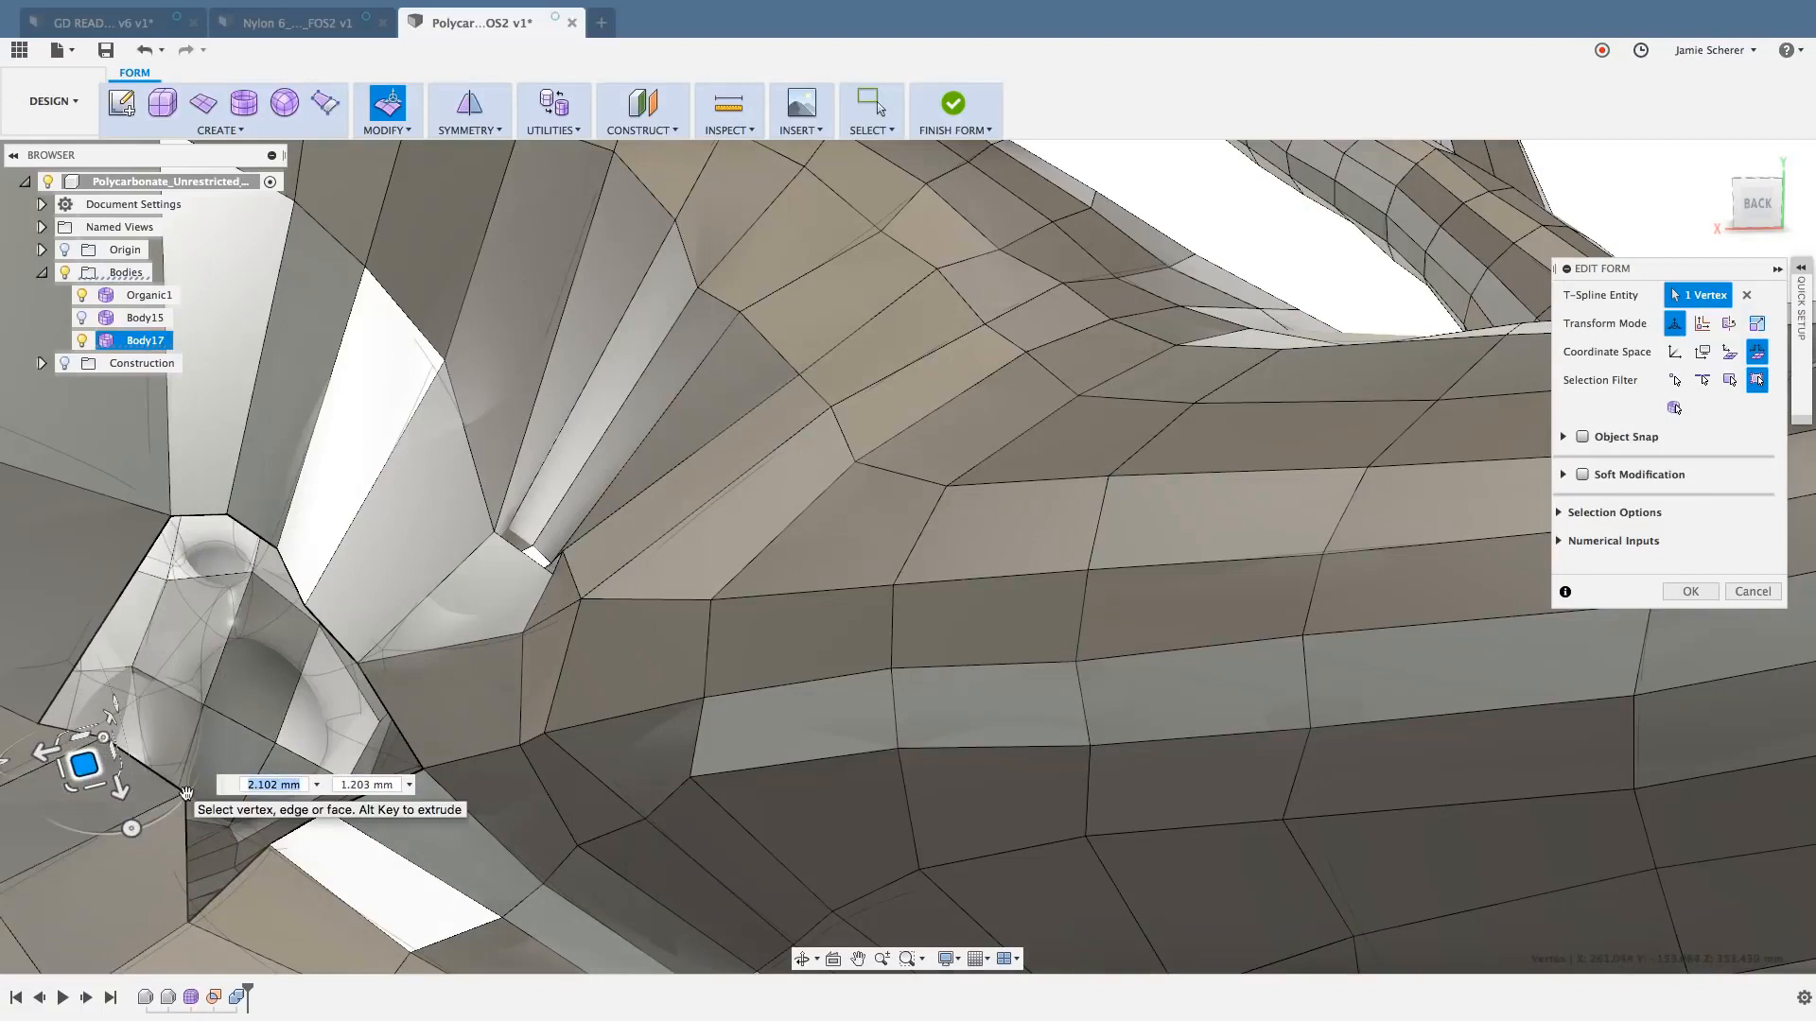
left_click(188, 795)
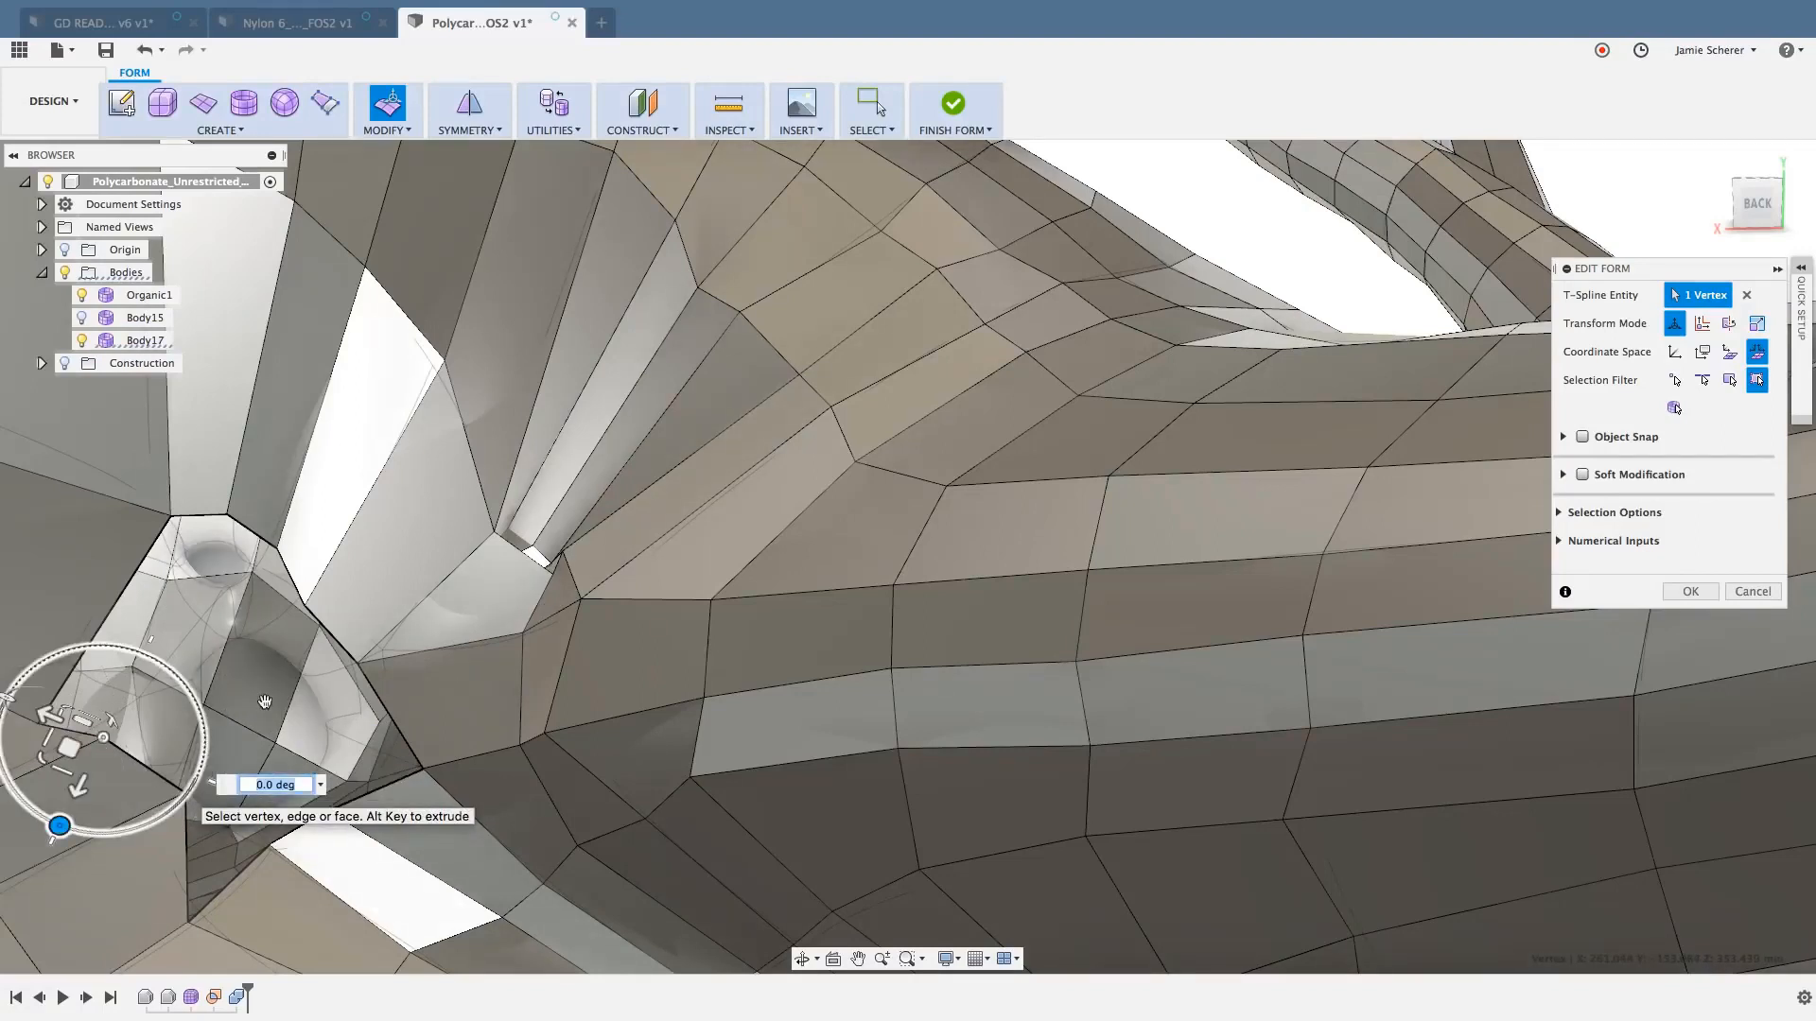
key("Escape")
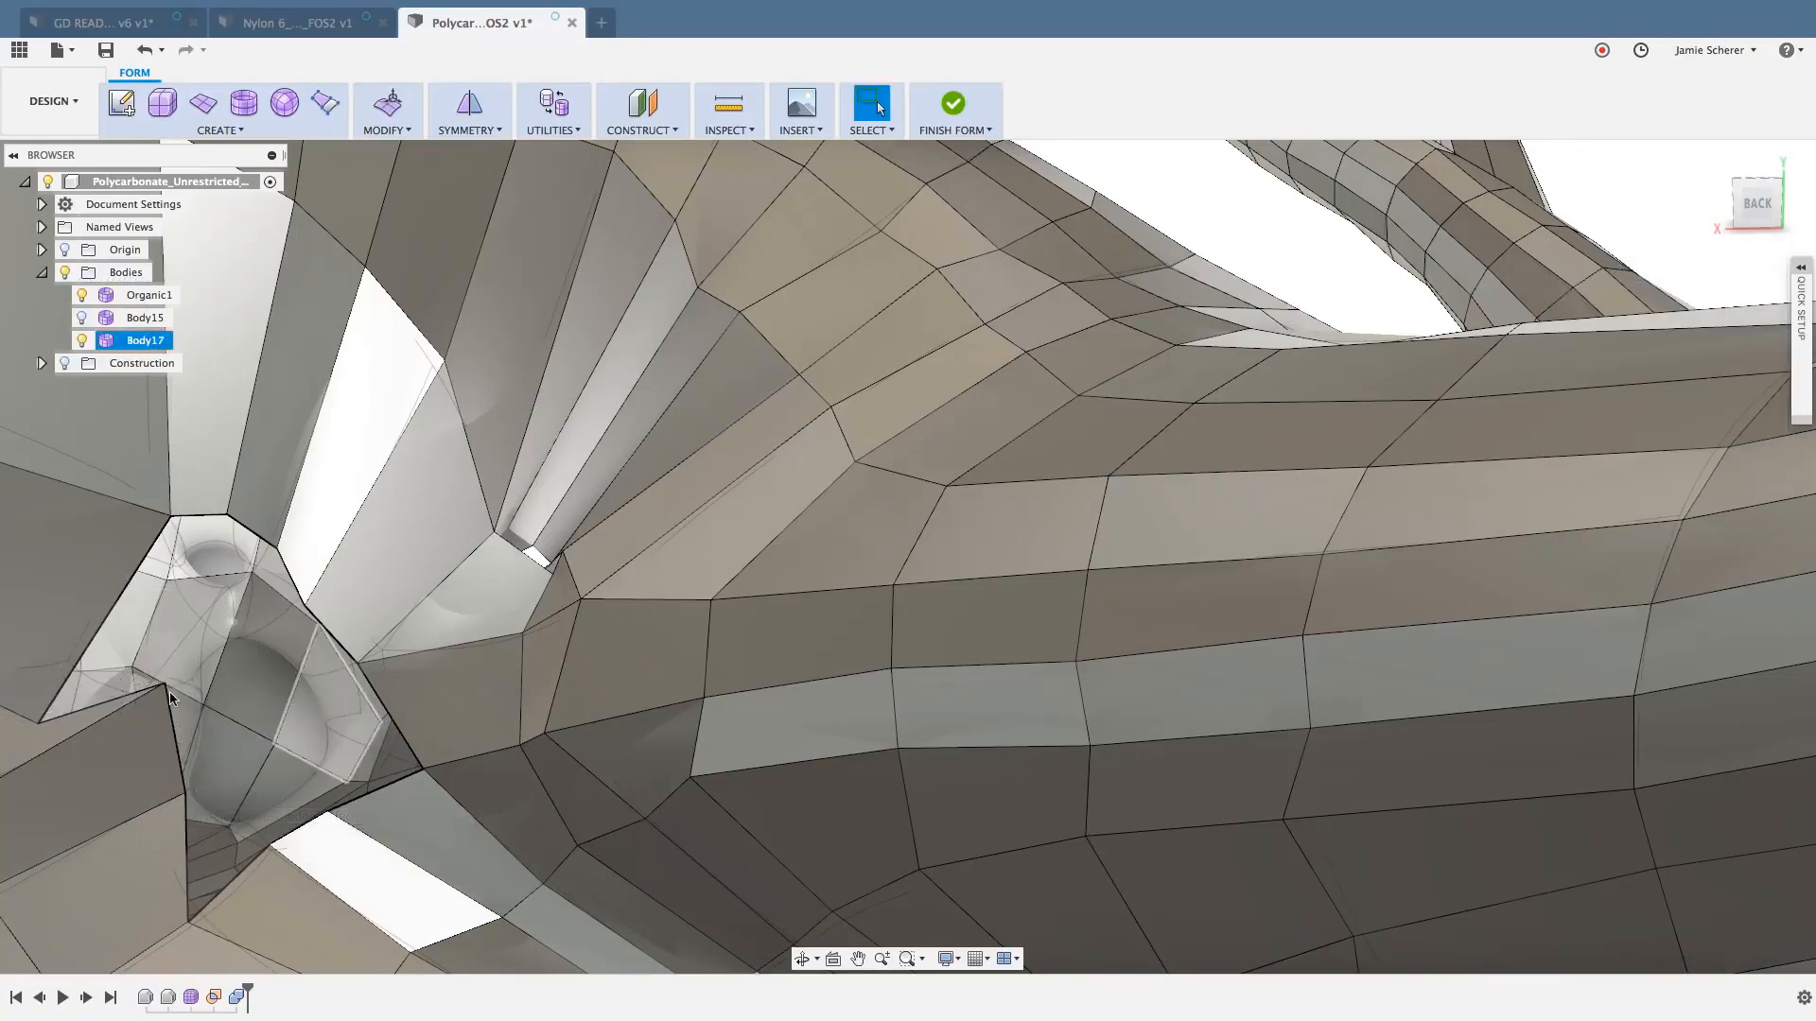
- Move the two inward-jutting vertices on the opening's boundary outward with Edit Form, shifting the second one about 1.43 mm
left_click(166, 695)
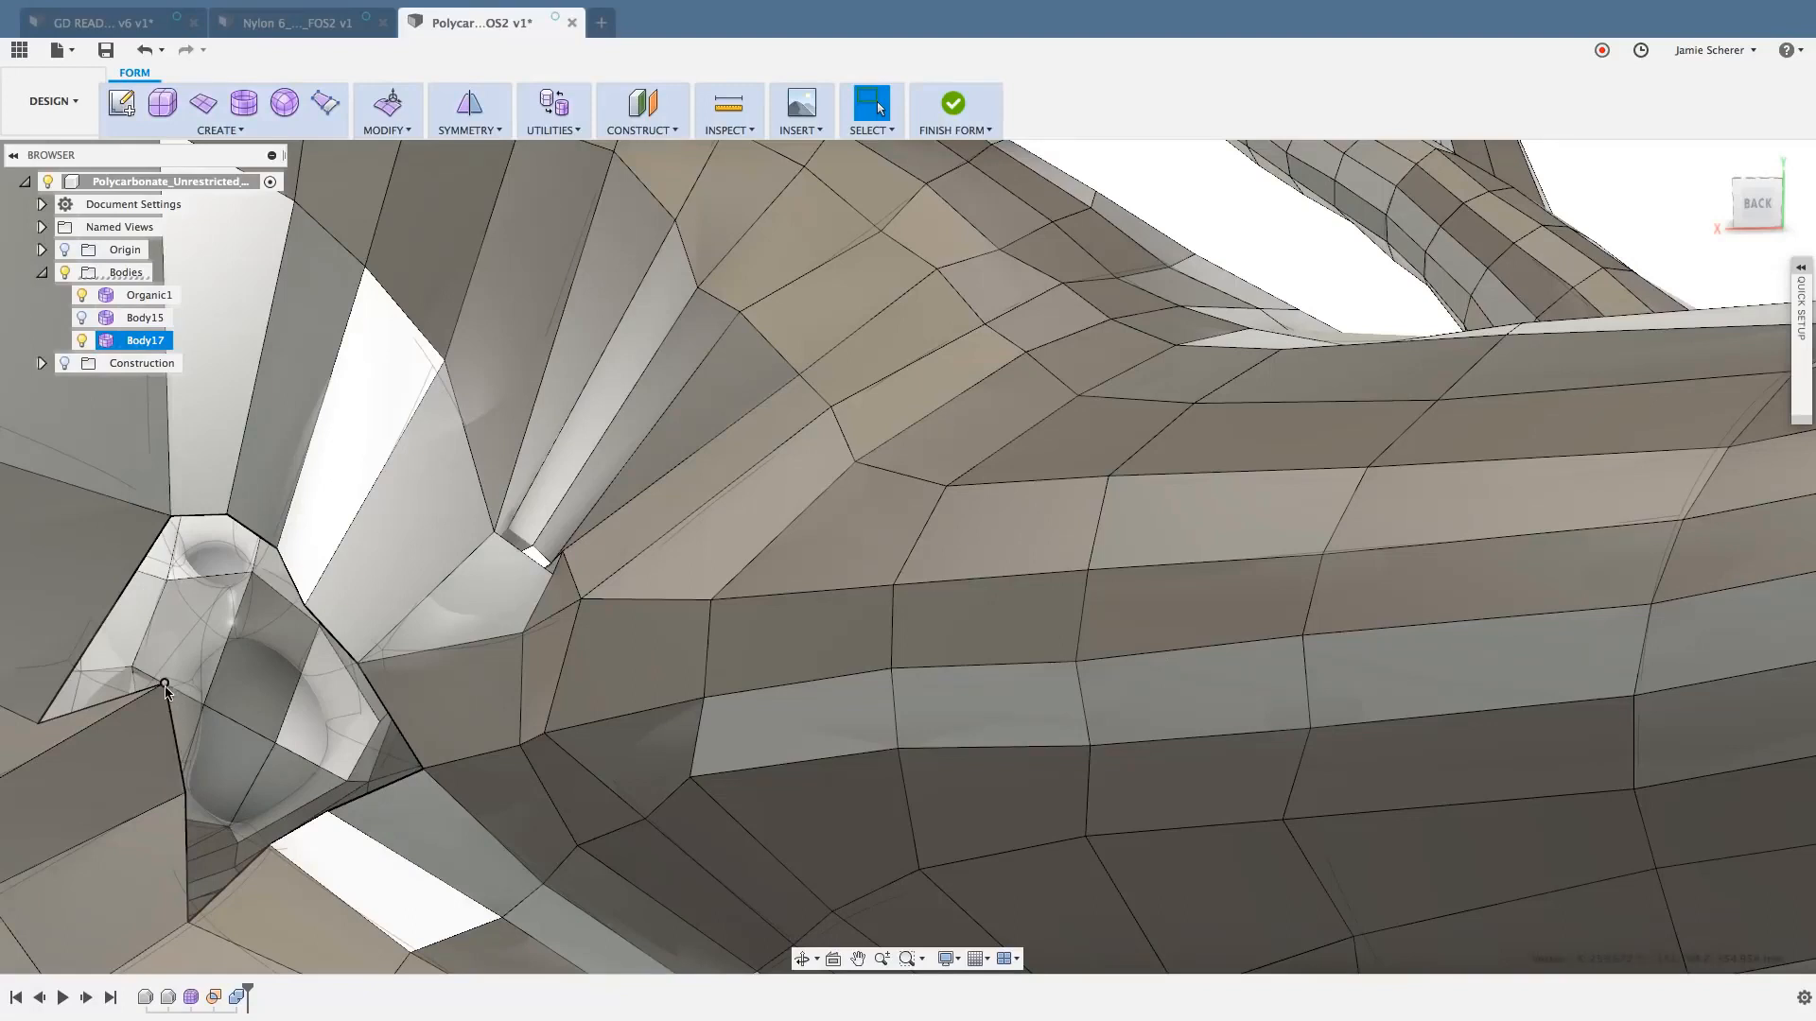
right_click(165, 682)
left_click(203, 662)
left_click_drag(151, 708, 88, 756)
left_click(184, 797)
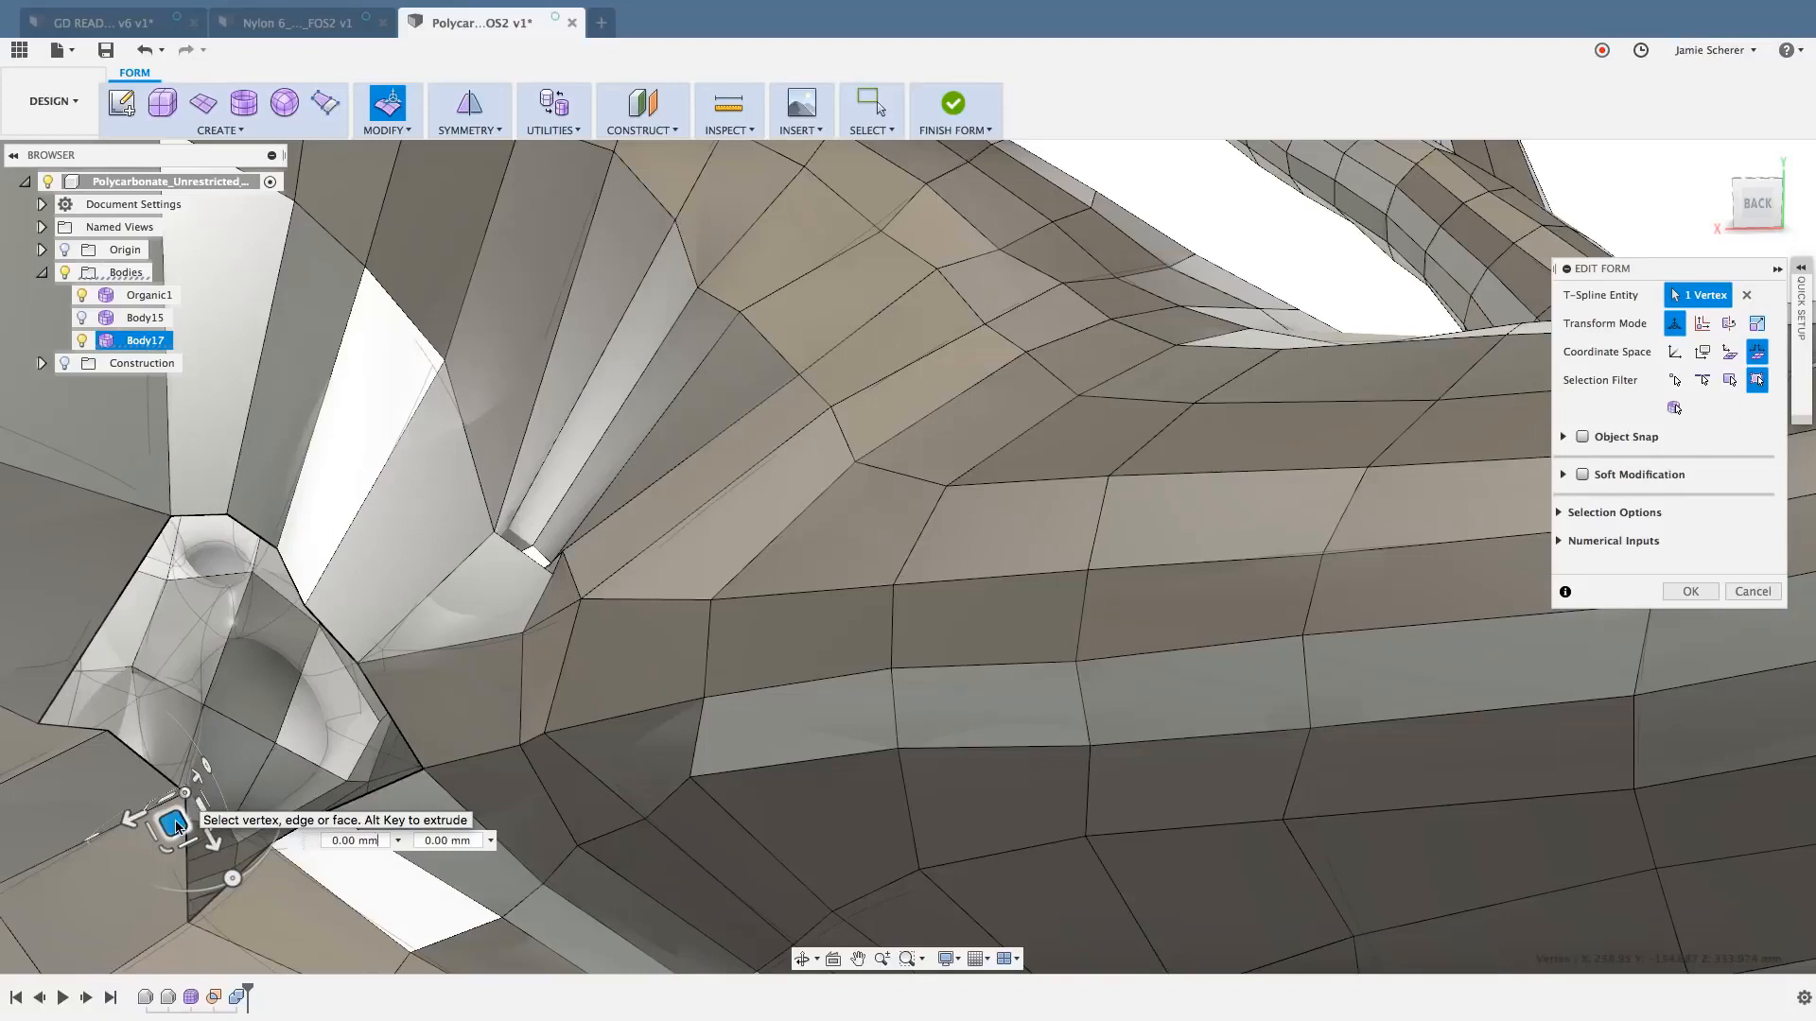
left_click_drag(174, 823, 128, 846)
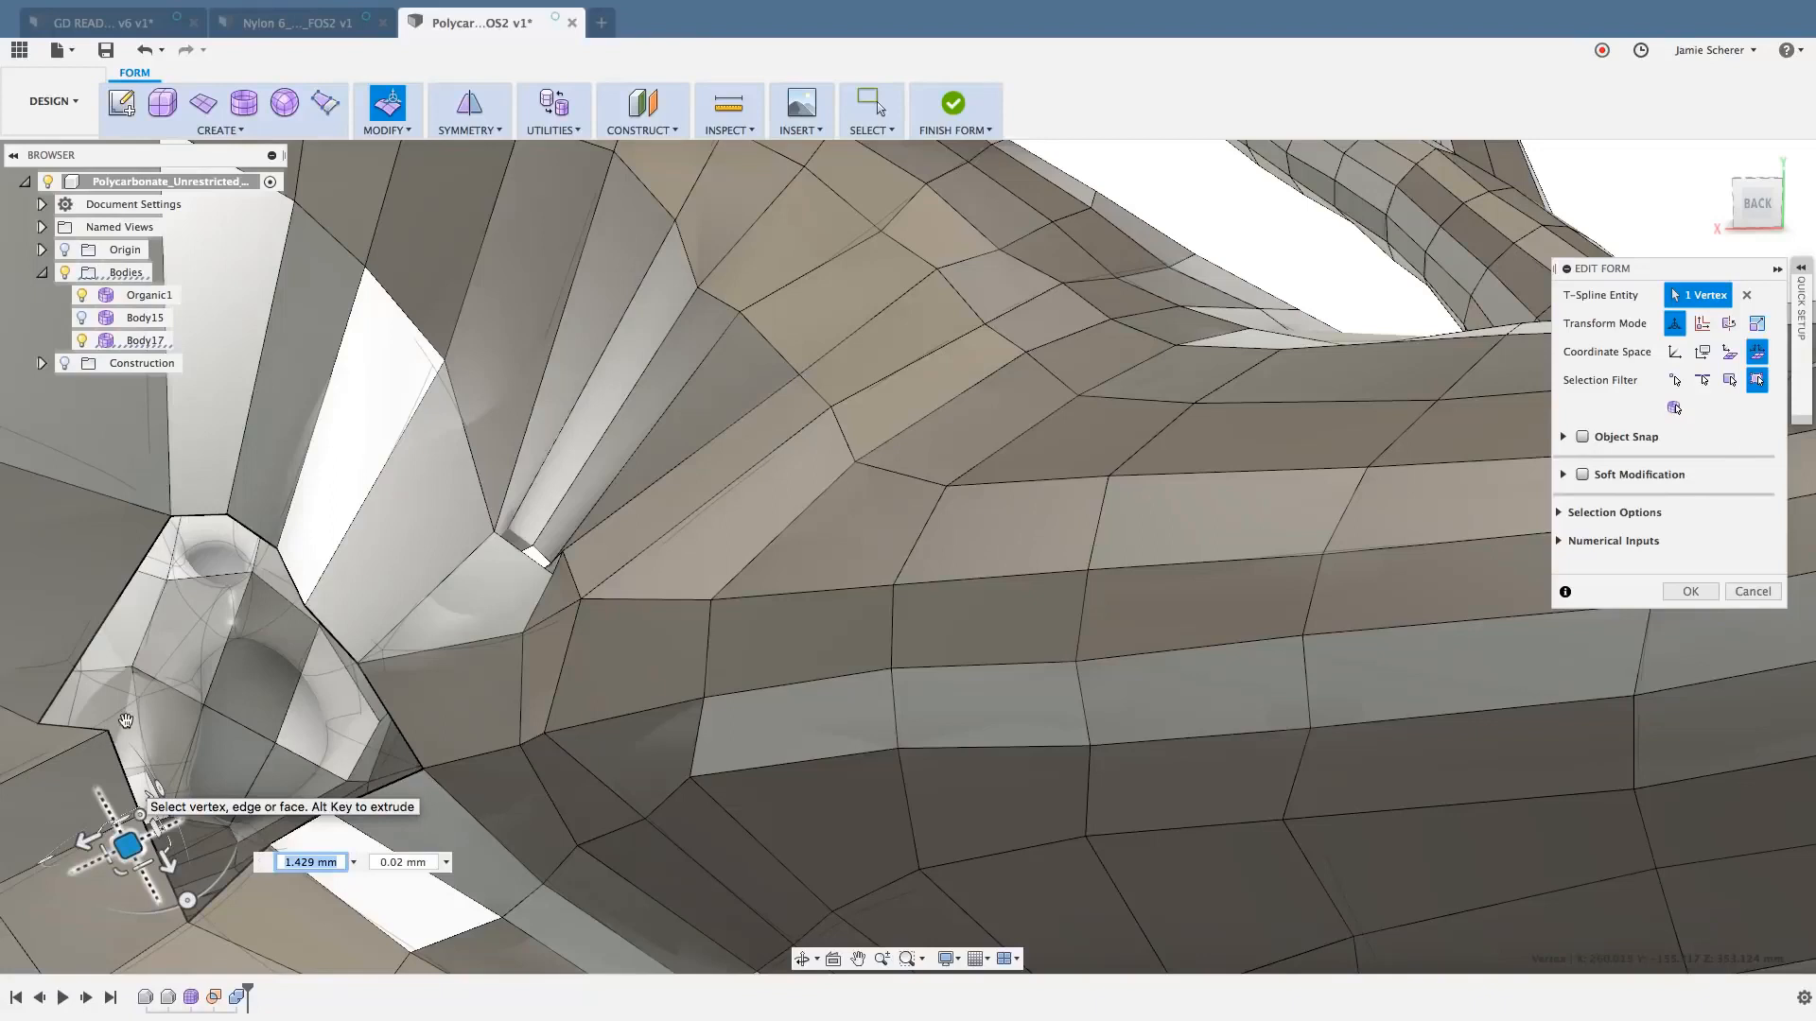
left_click(1692, 593)
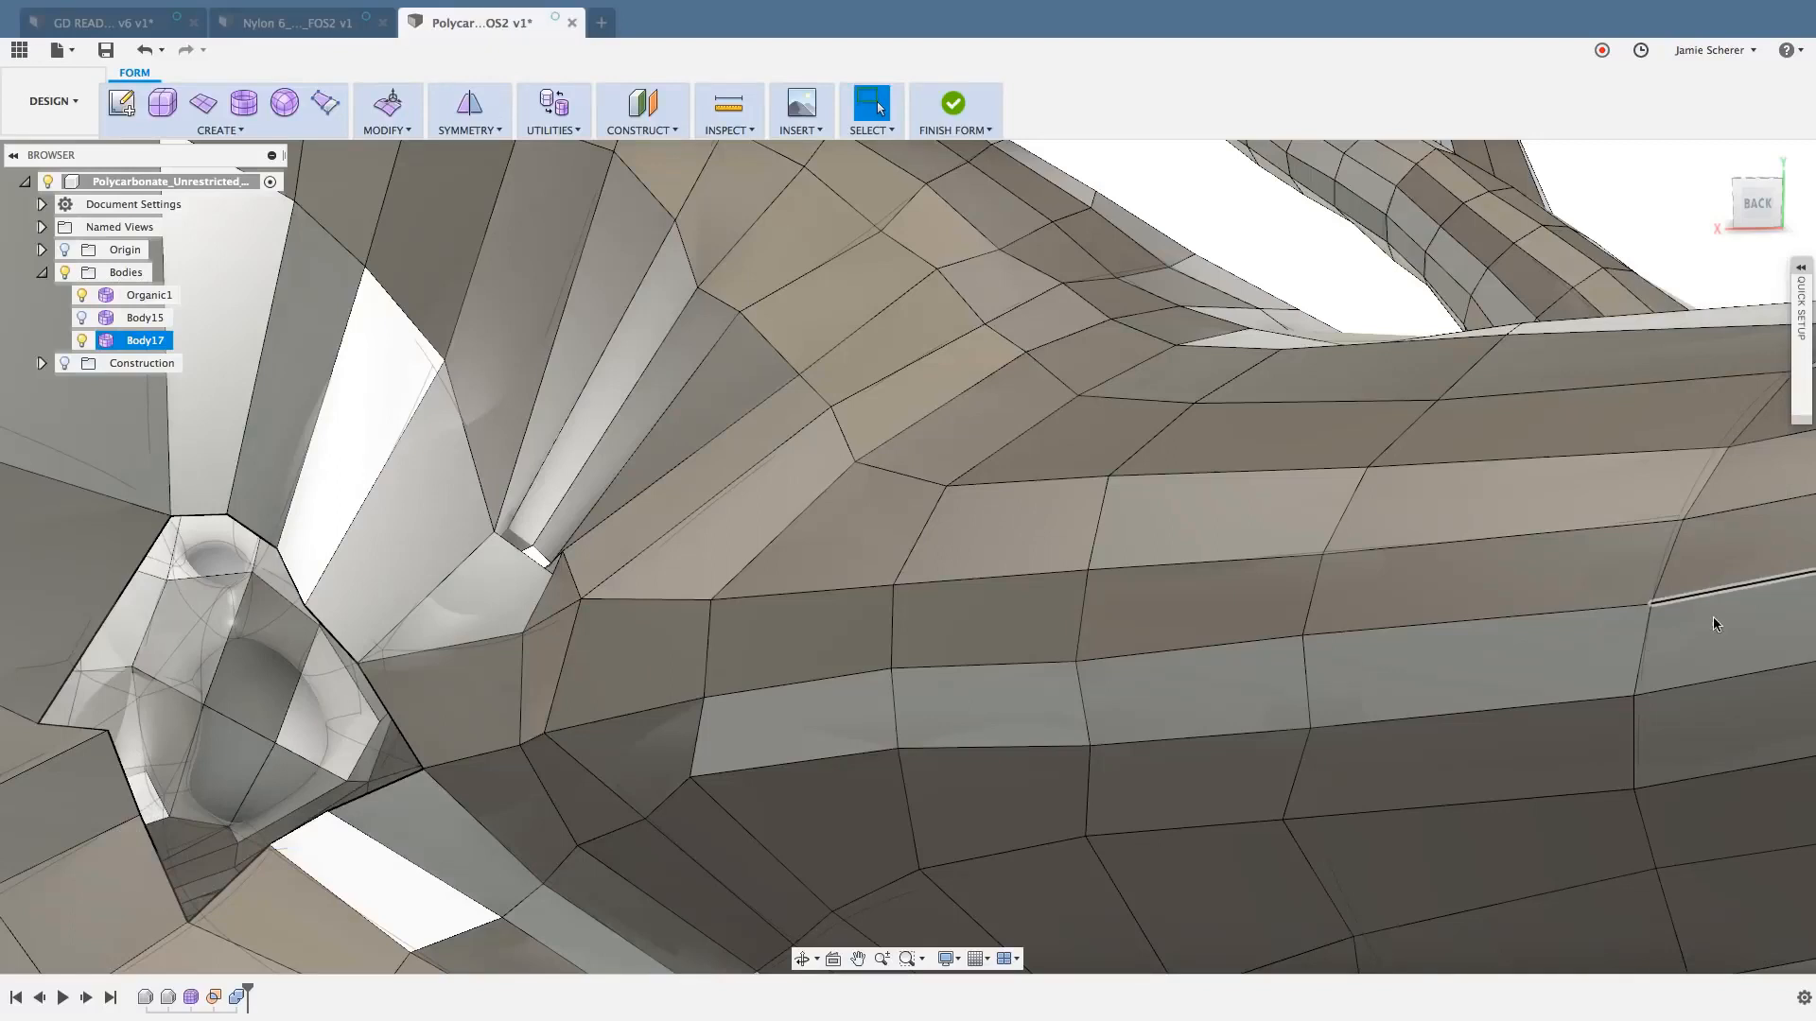
- Check the number of faces bordering each side of the opening by highlighting them in groups, and clear the selection
left_click(295, 895)
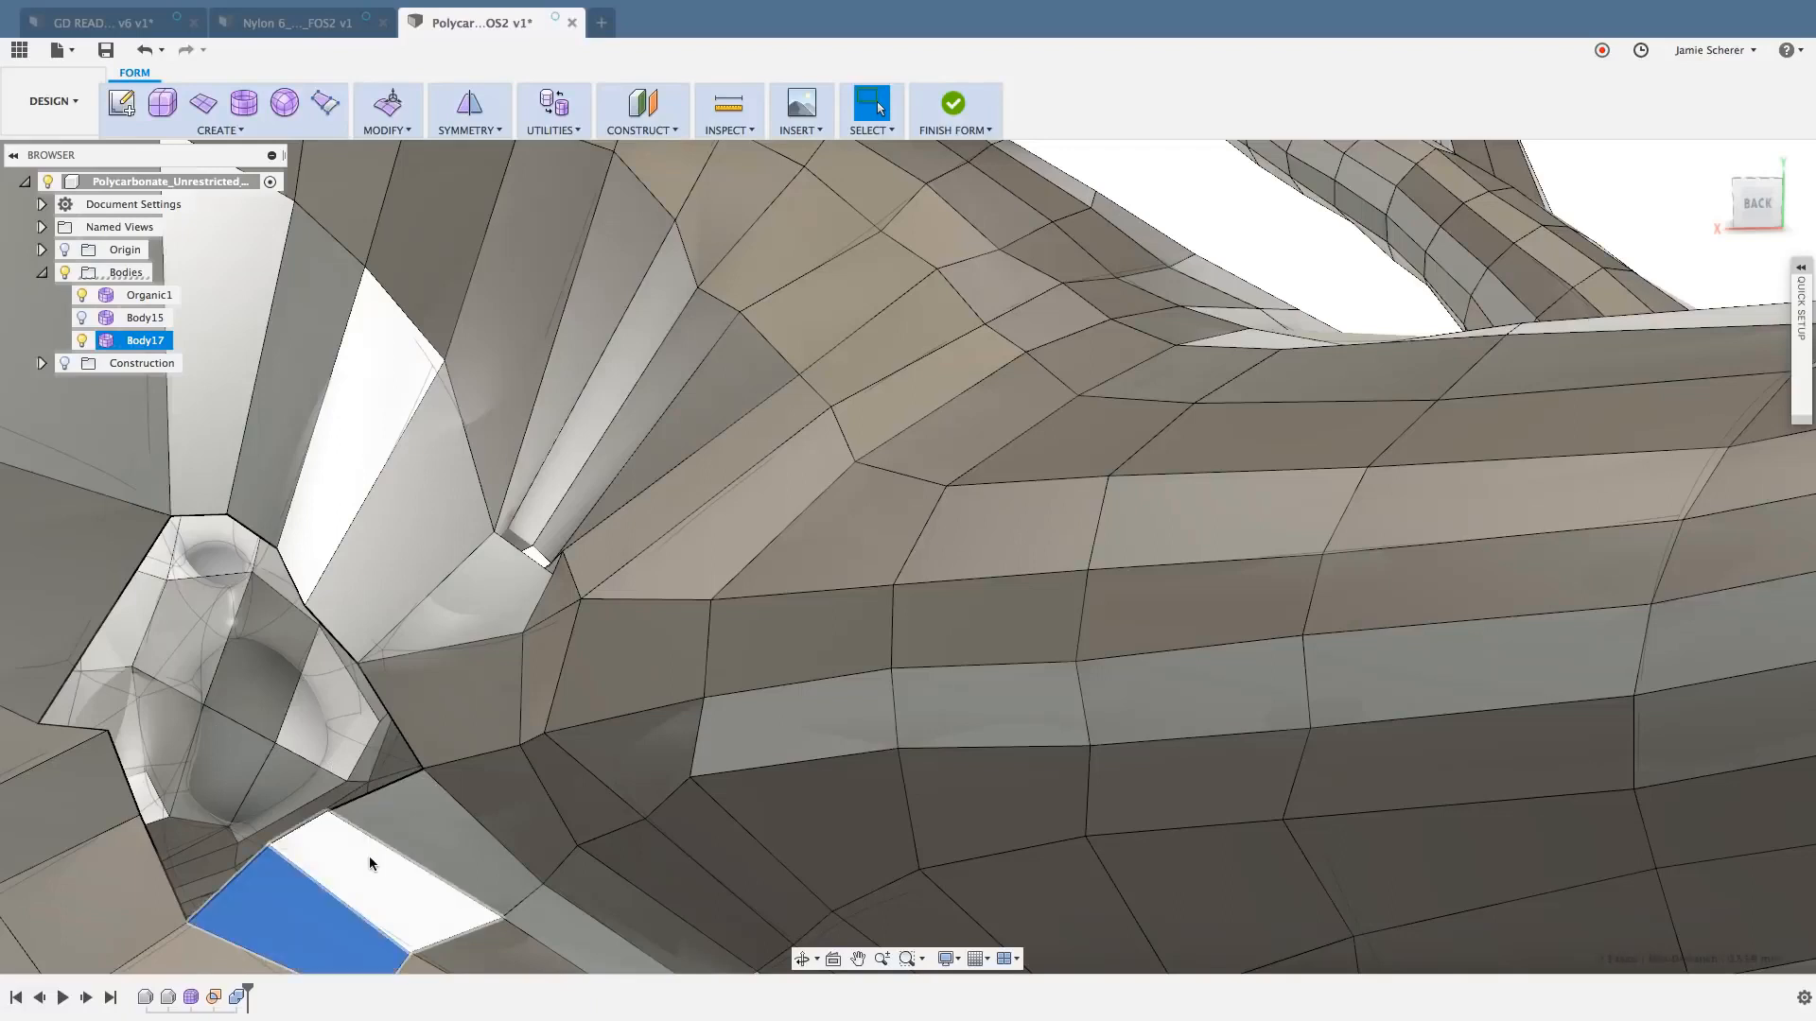
left_click(372, 857, "shift")
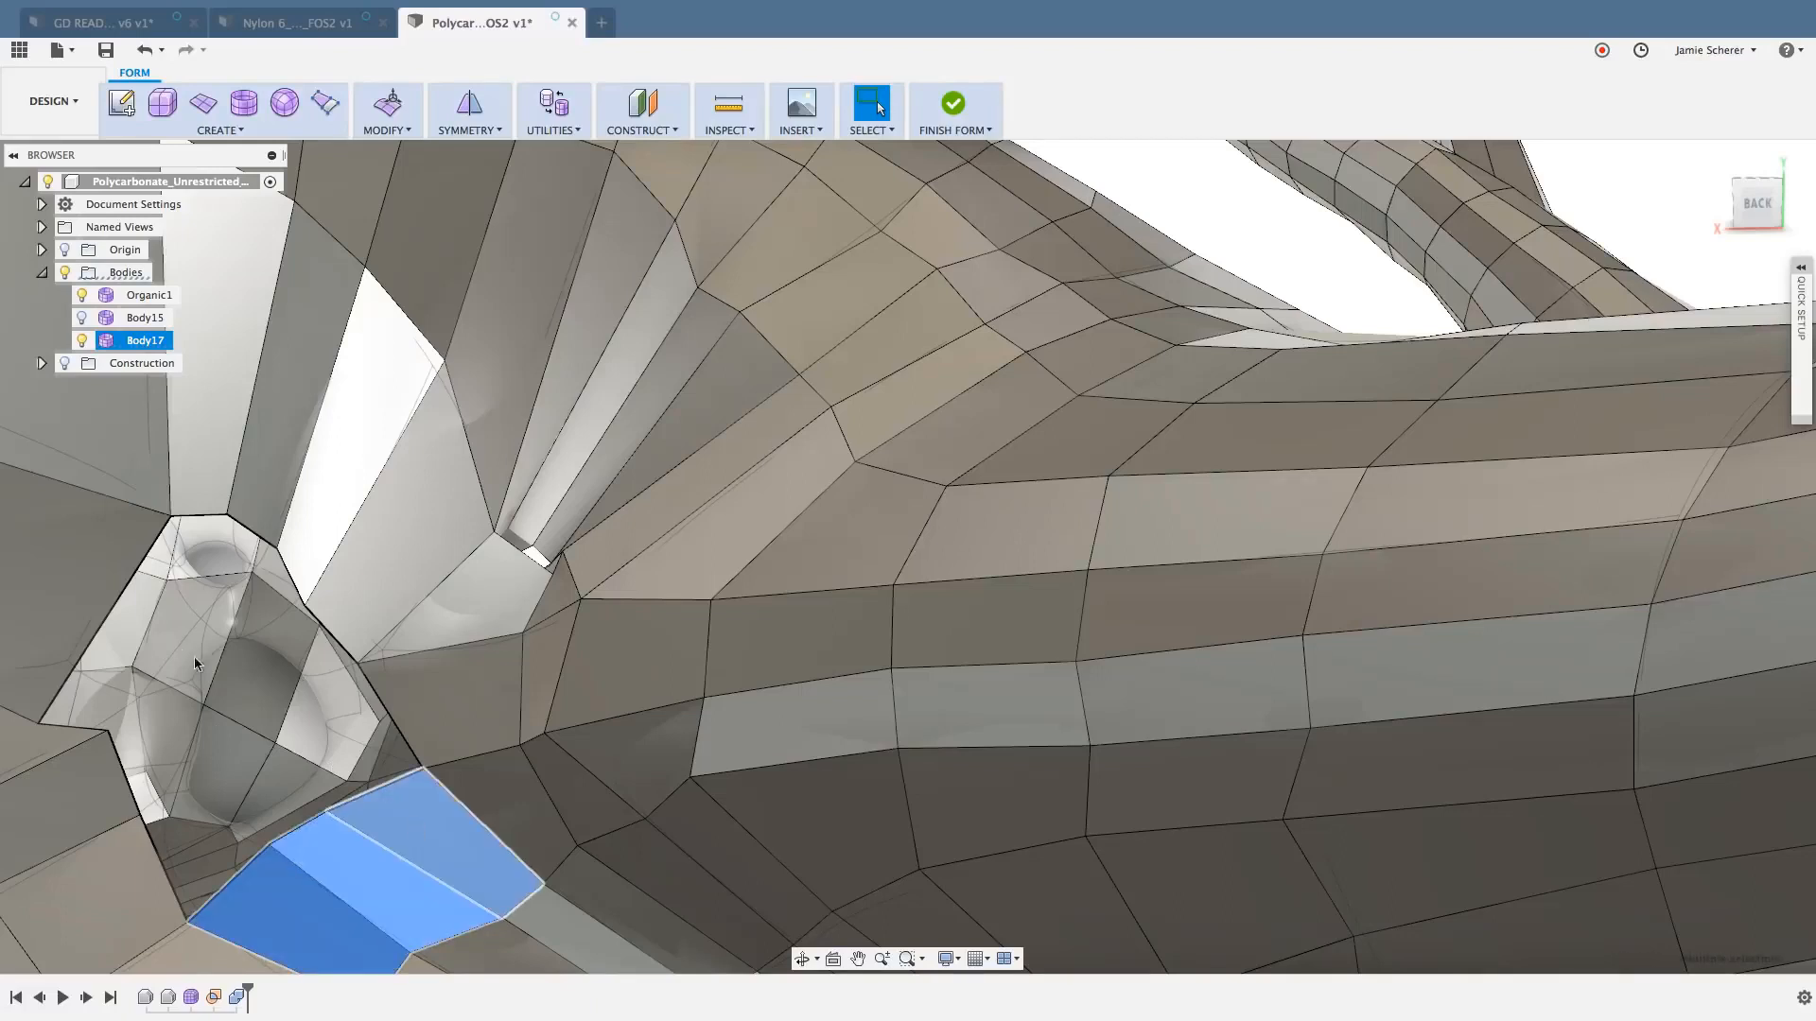
left_click(76, 581)
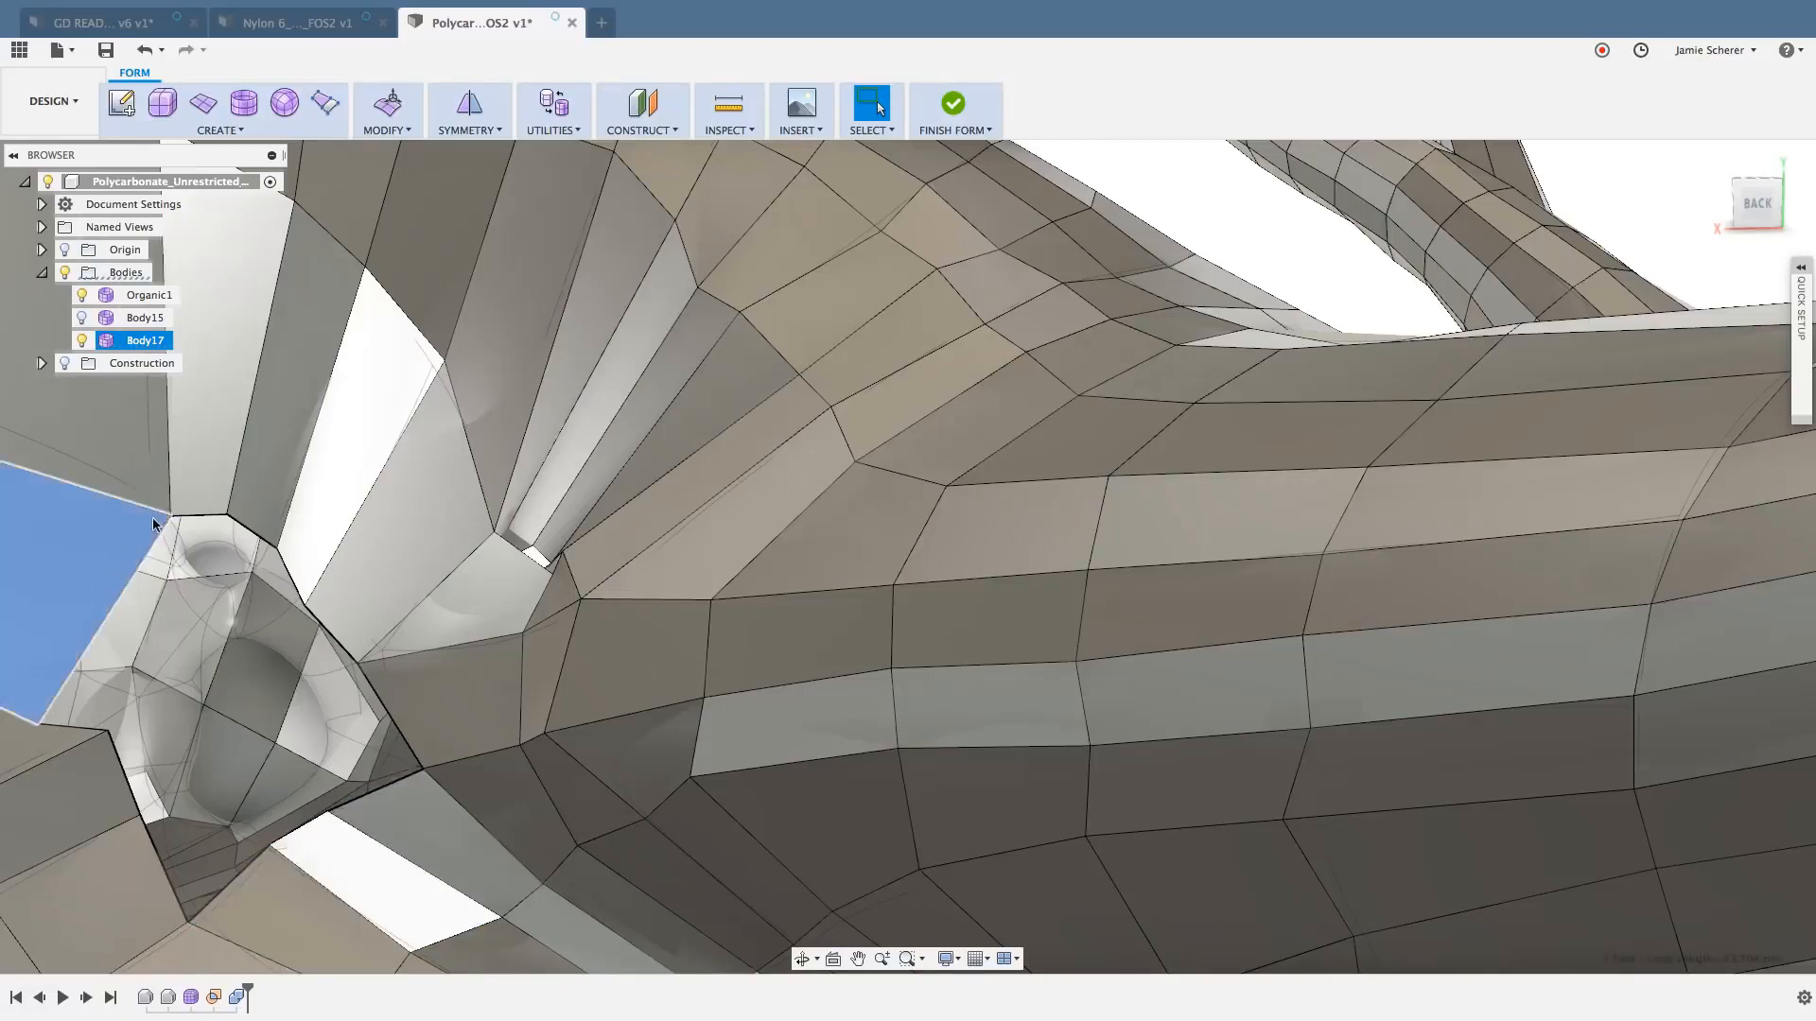
left_click(197, 472, "shift")
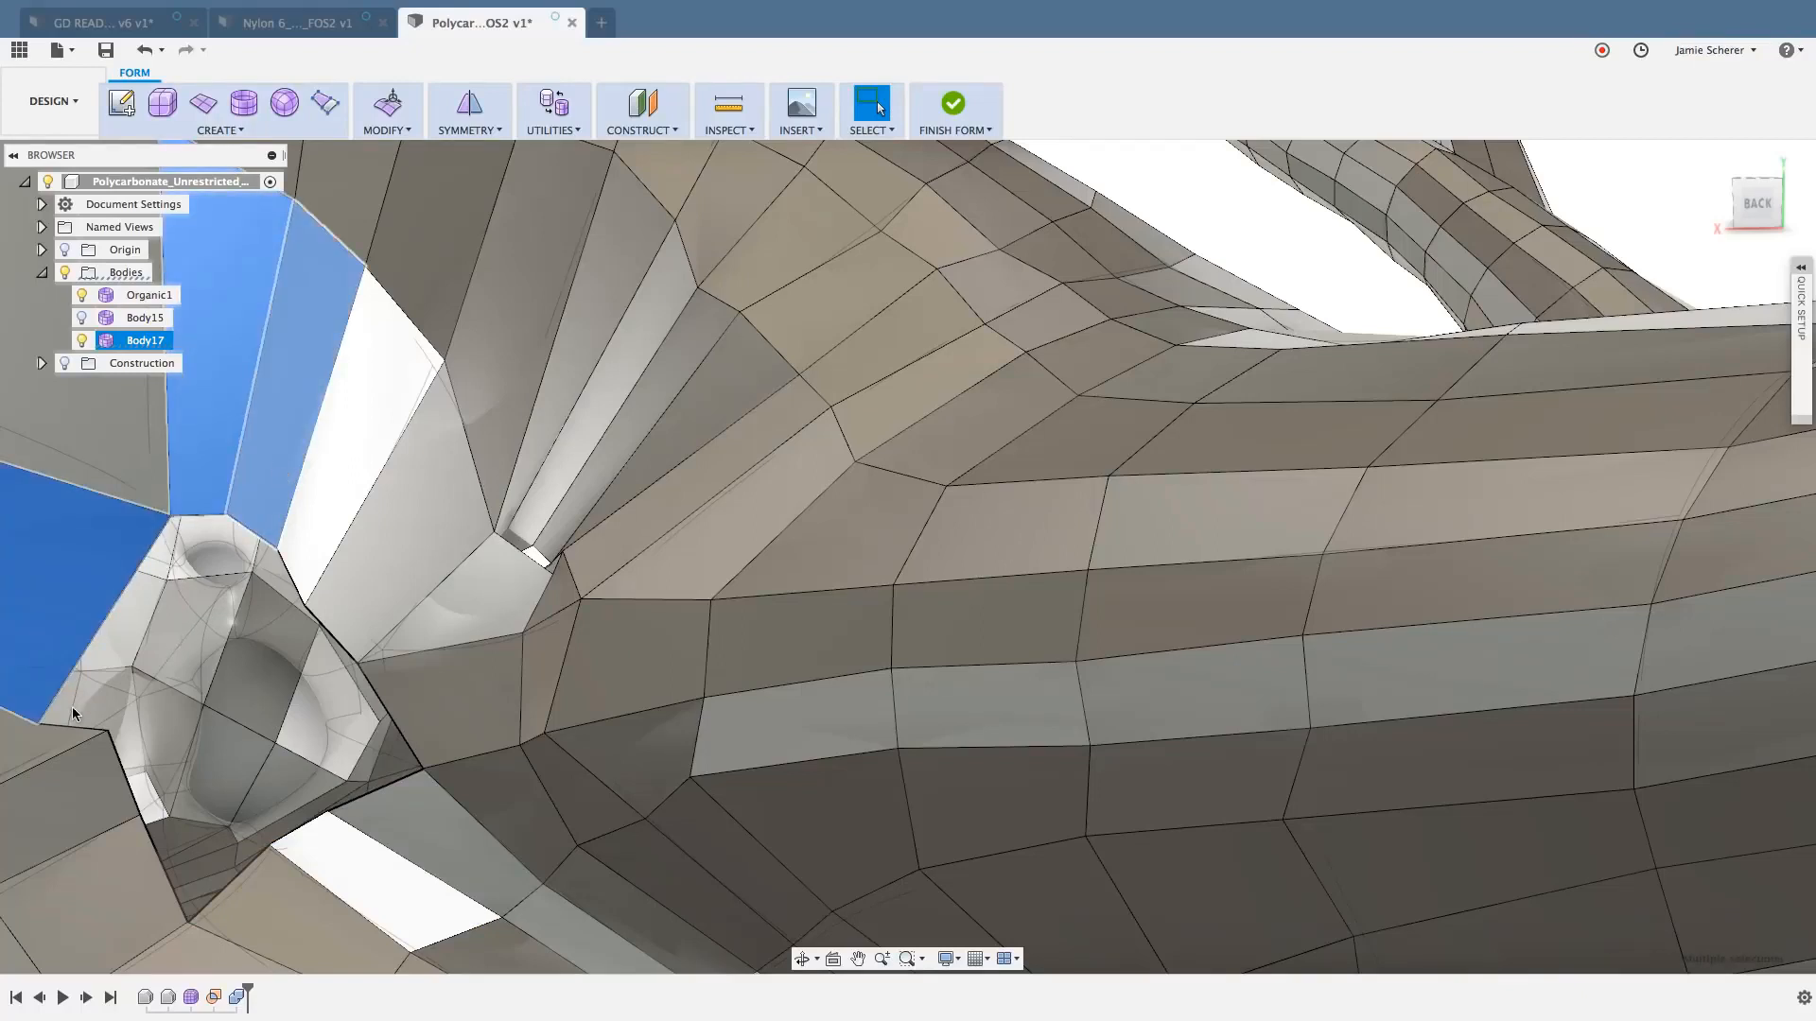
left_click(53, 730)
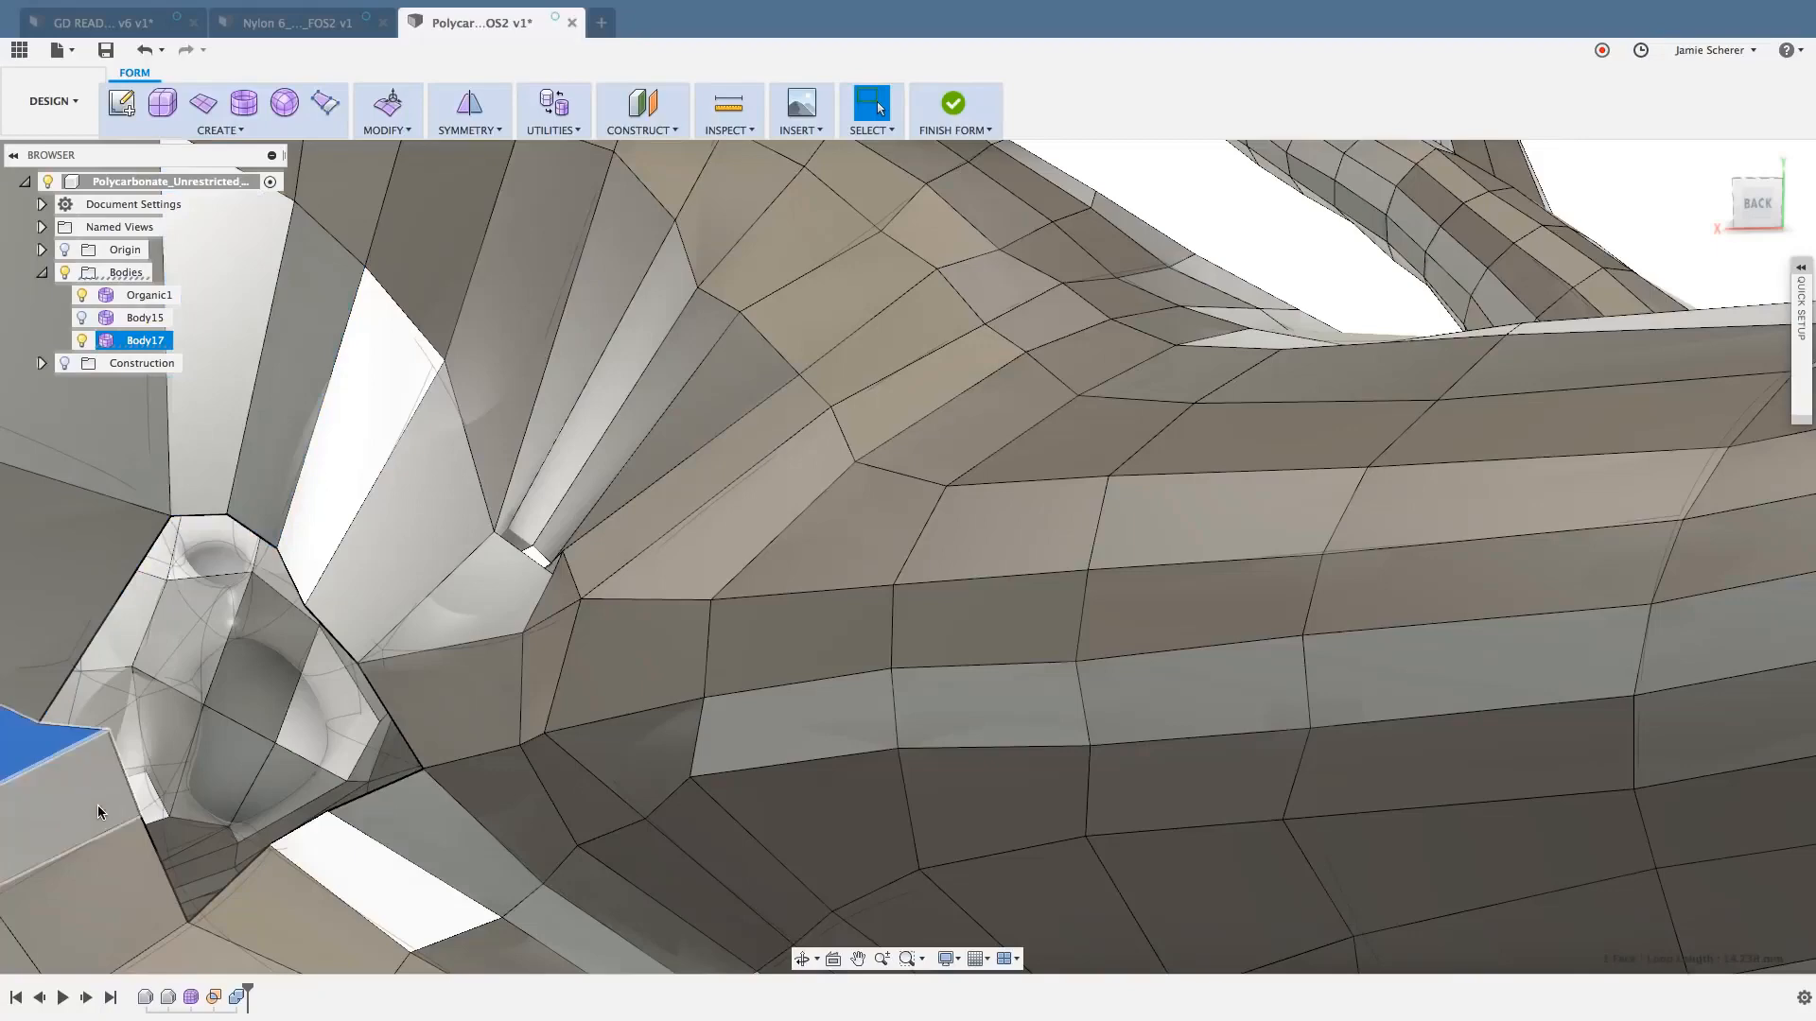
left_click(138, 868, "shift")
left_click(407, 690, "shift")
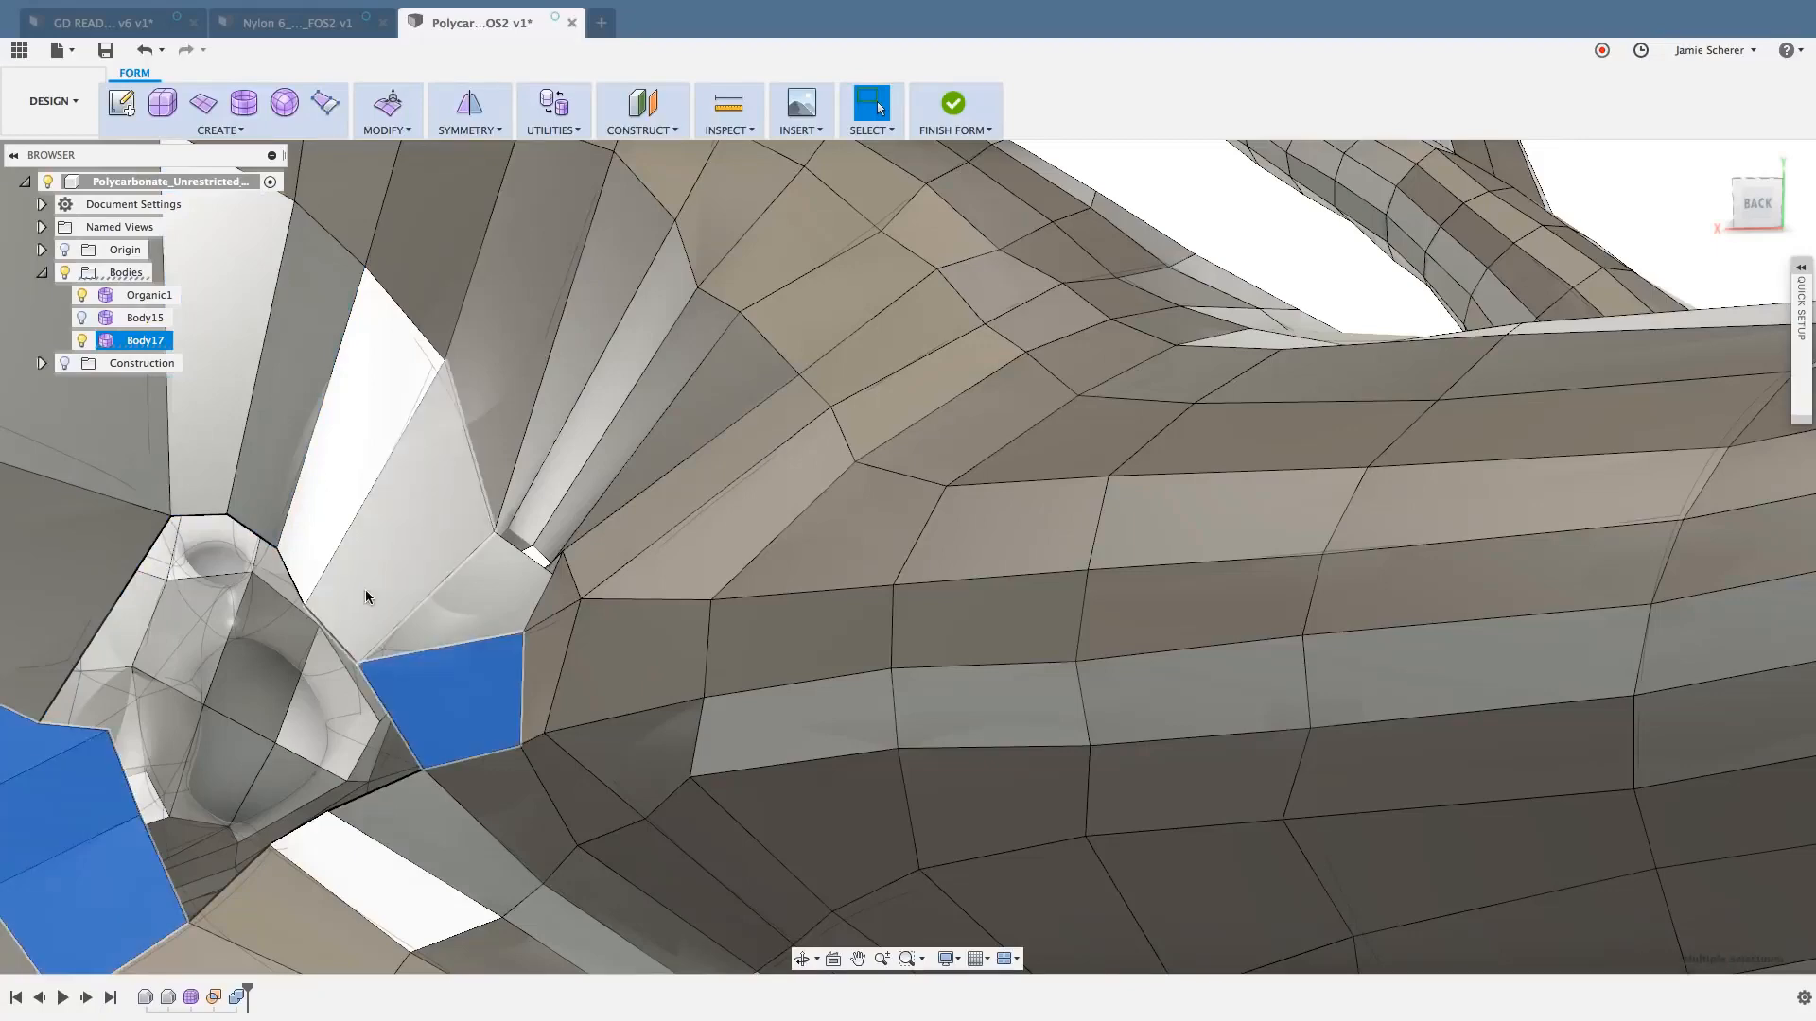
left_click(365, 591, "shift")
left_click(310, 530, "shift")
middle_click_drag(231, 727, 307, 713, "shift")
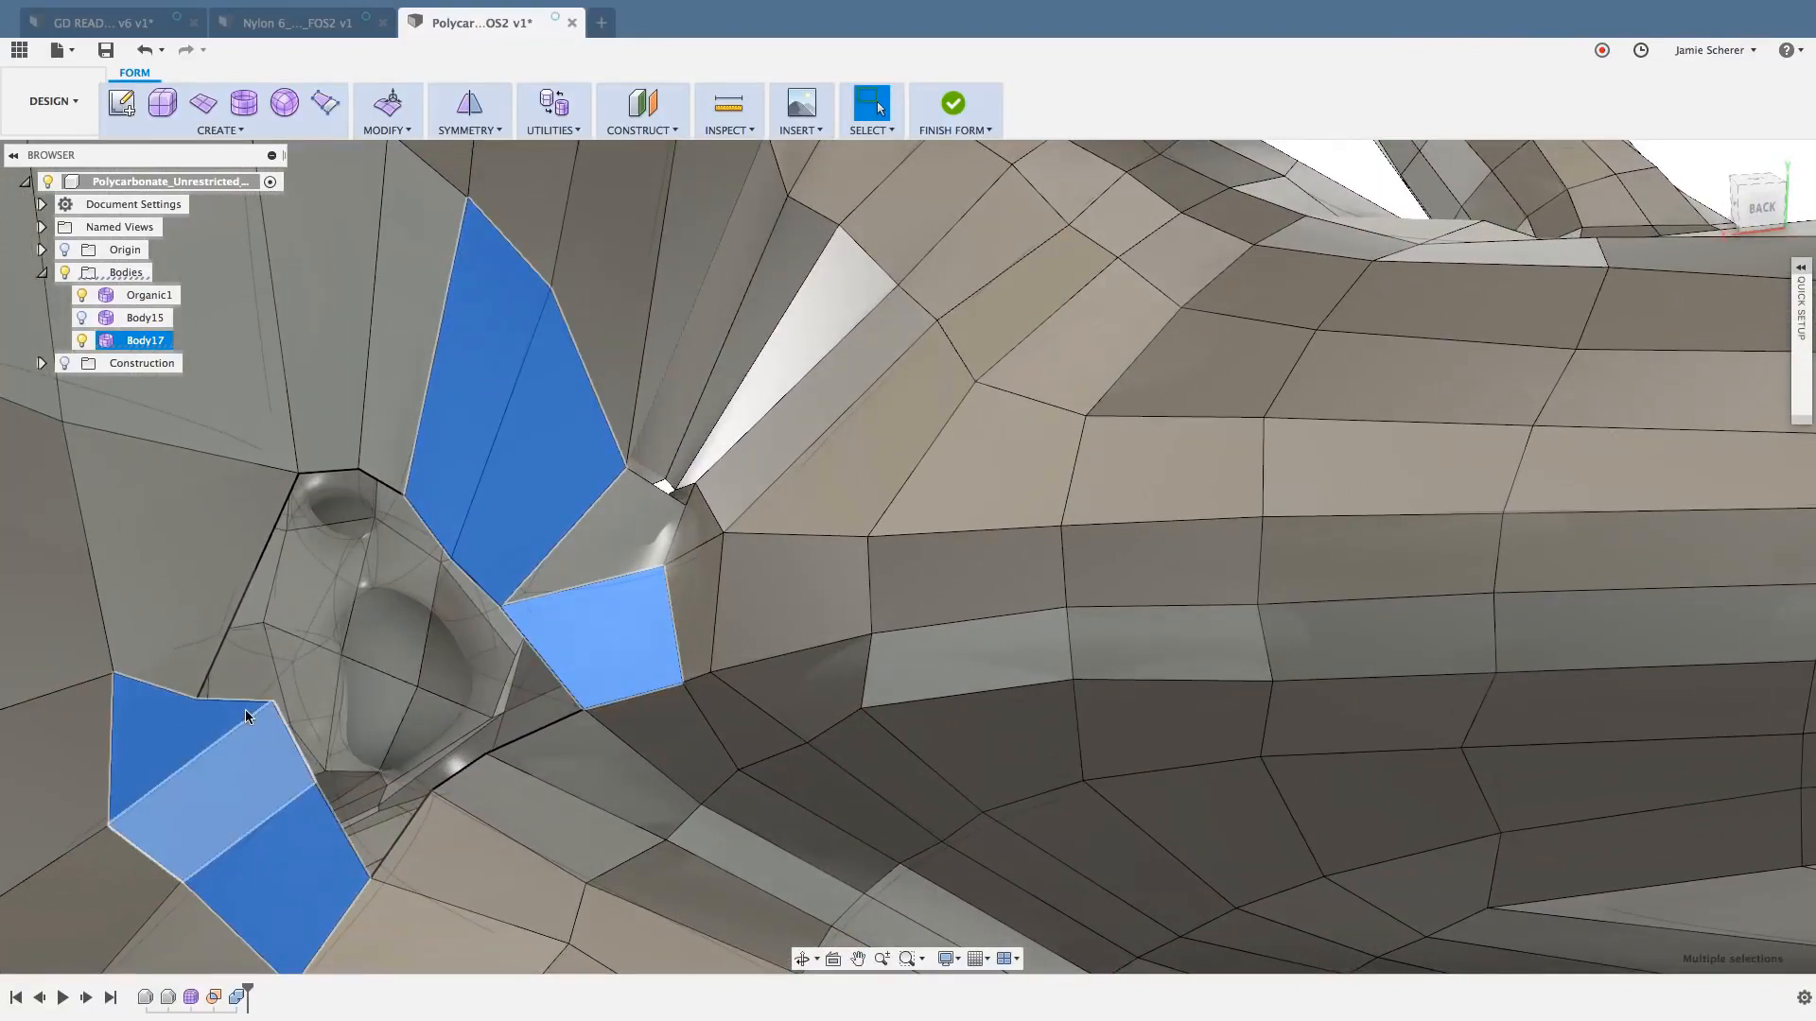
key("Escape")
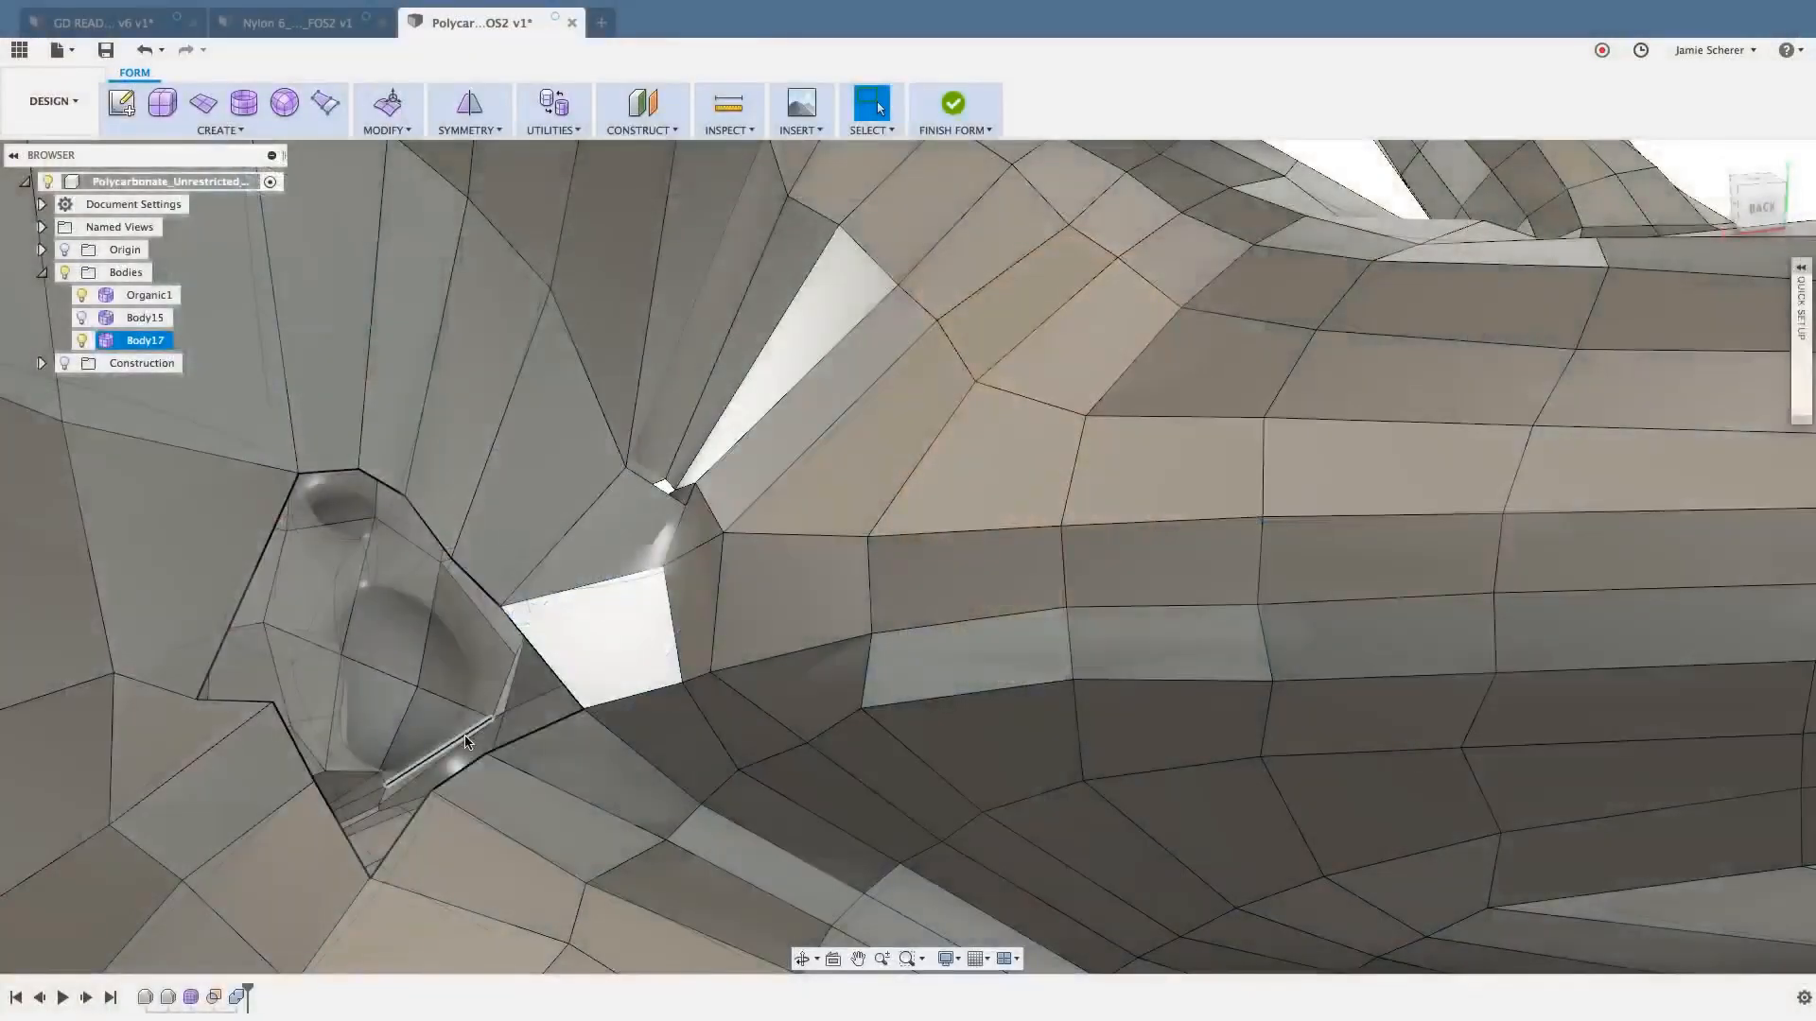
- Try to split the large face beside the opening with Insert Point in Simple mode, from the long boundary edge to the opposite edge
key("s")
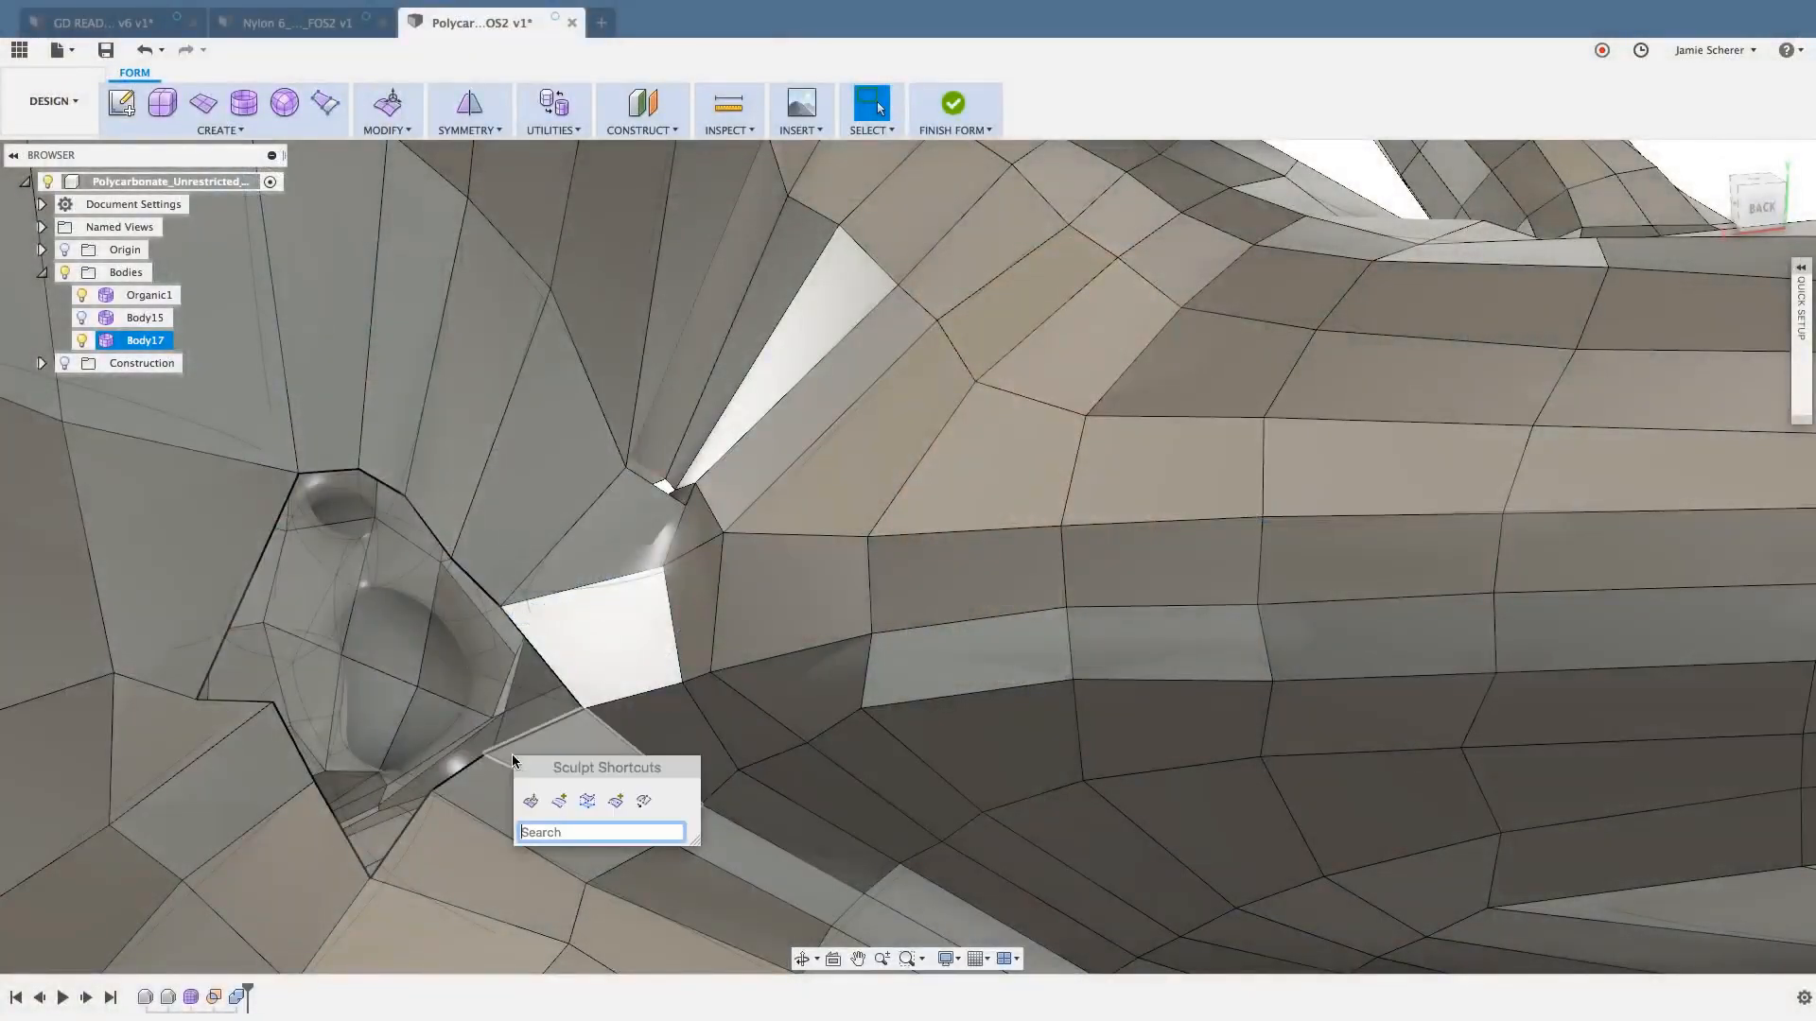
left_click(618, 802)
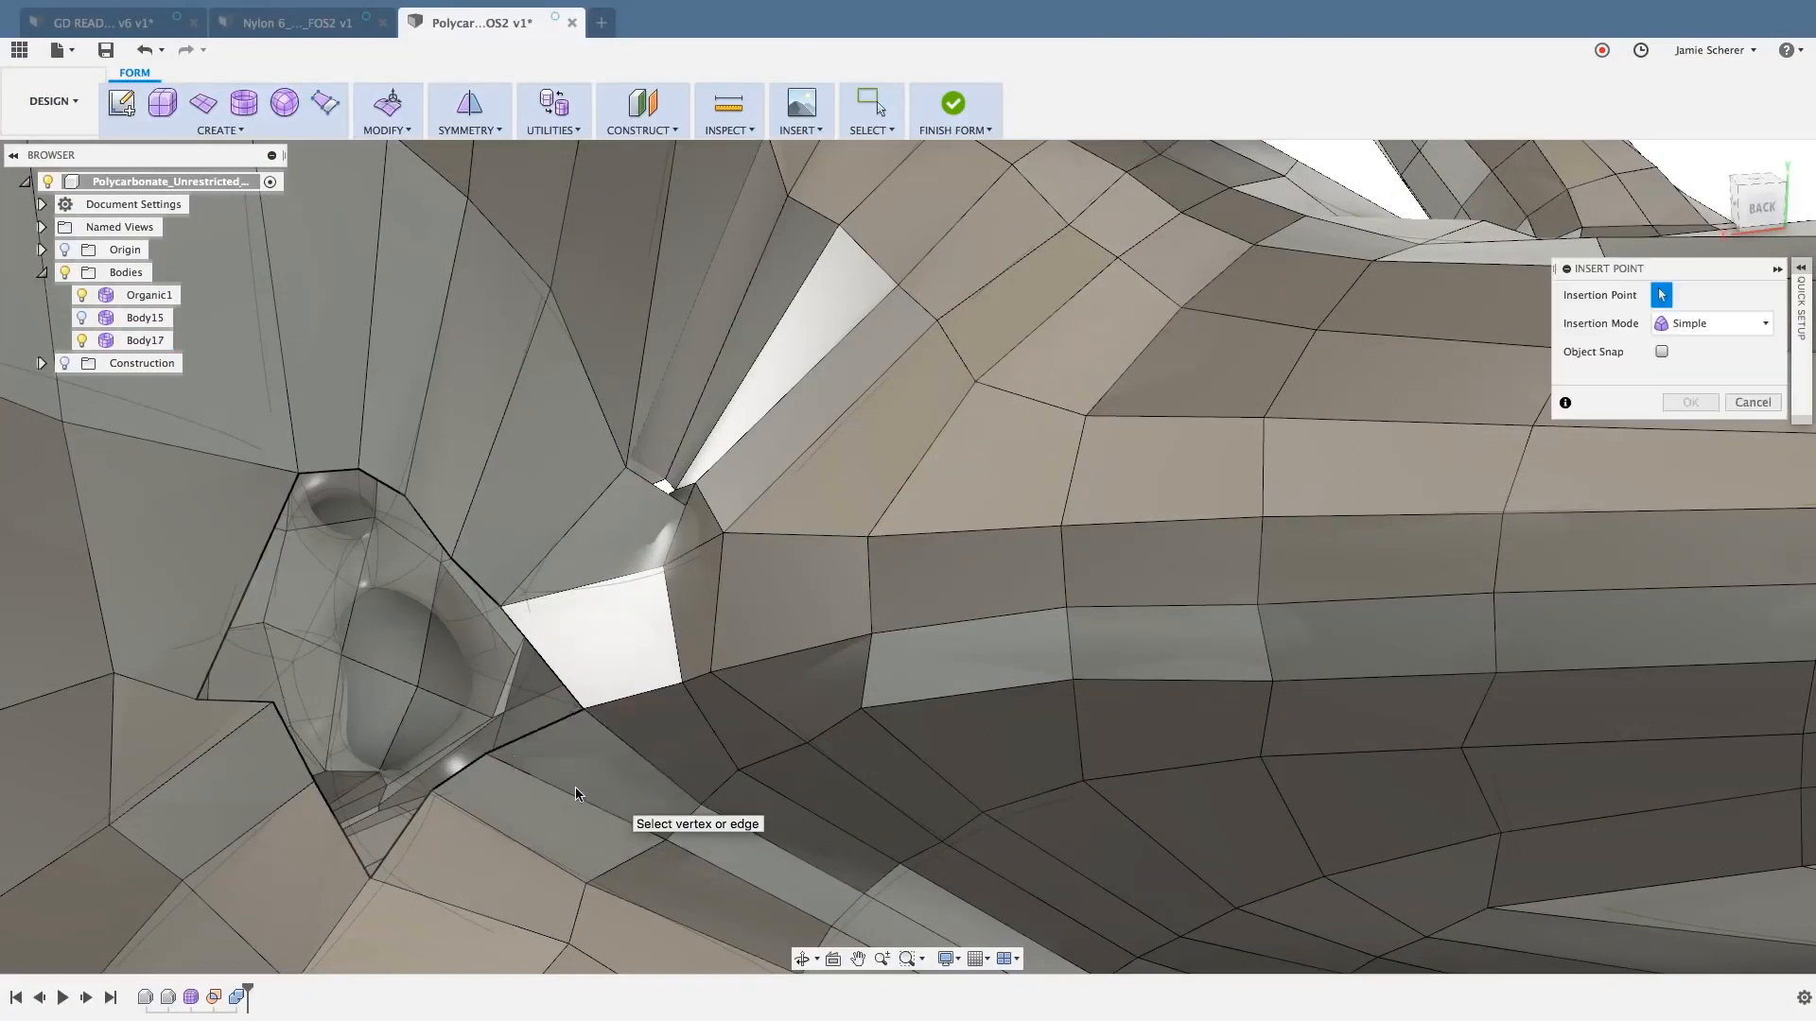
left_click(249, 583)
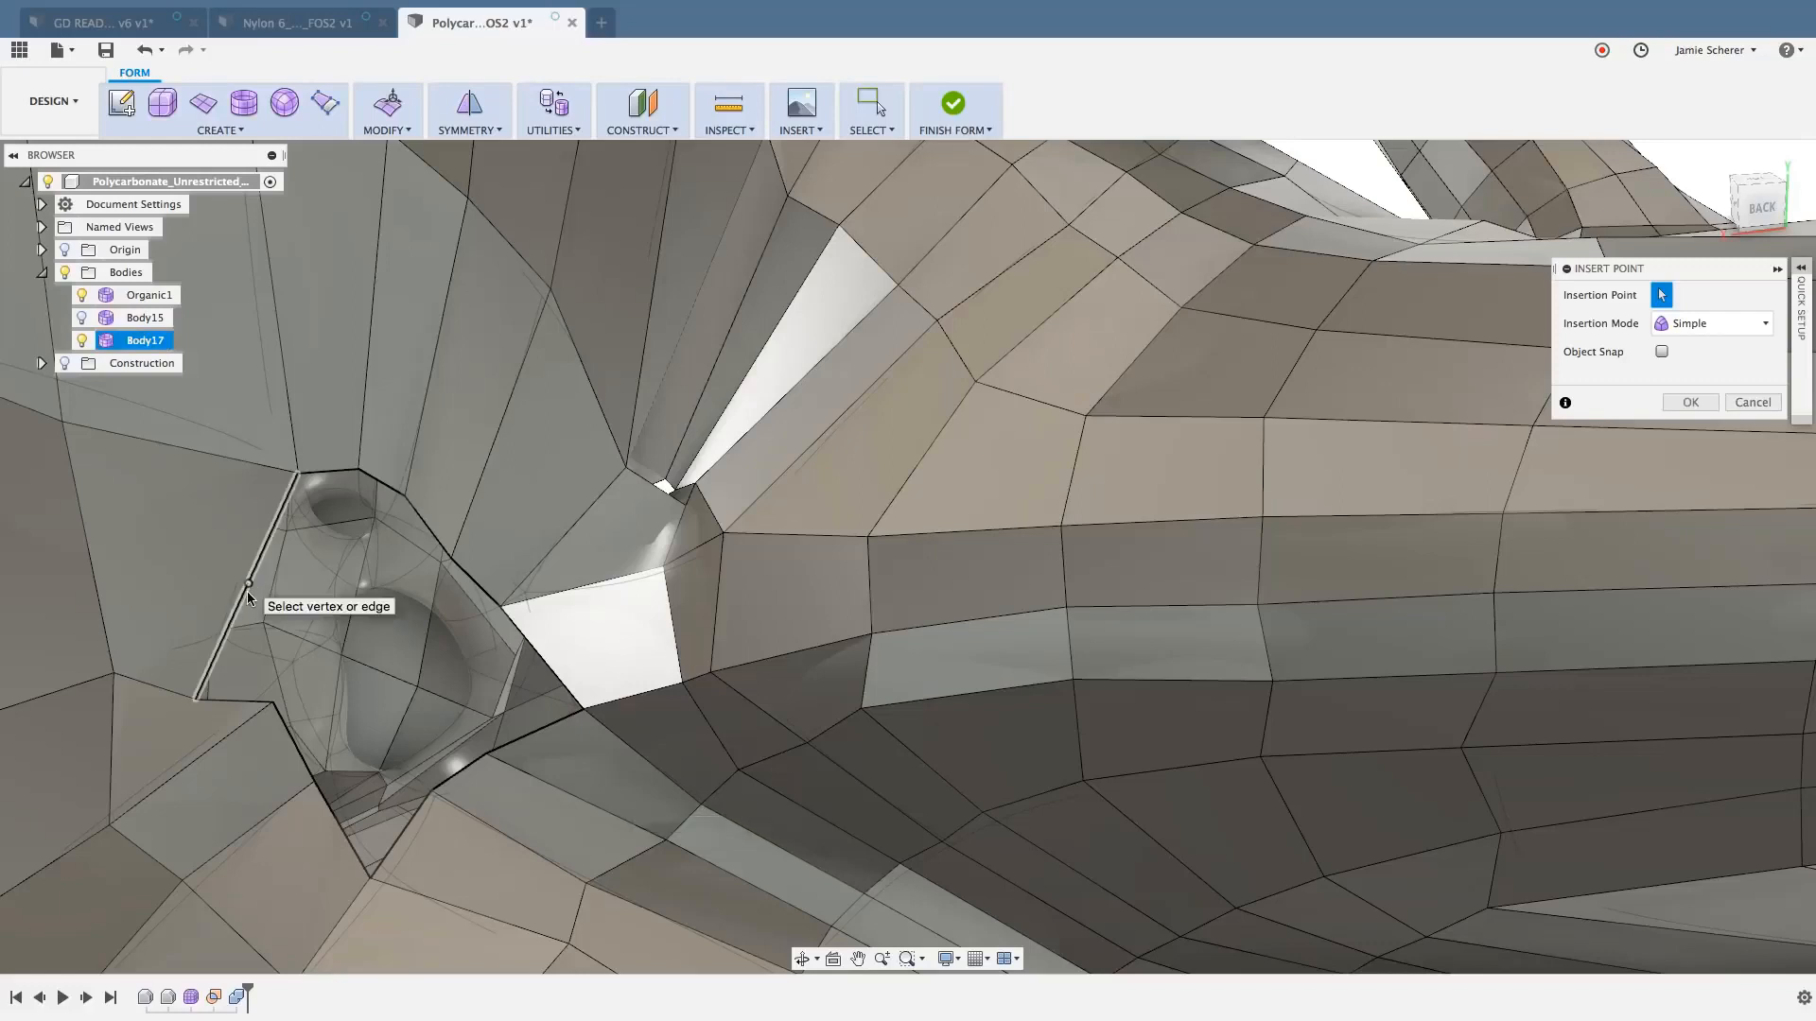
left_click(88, 551)
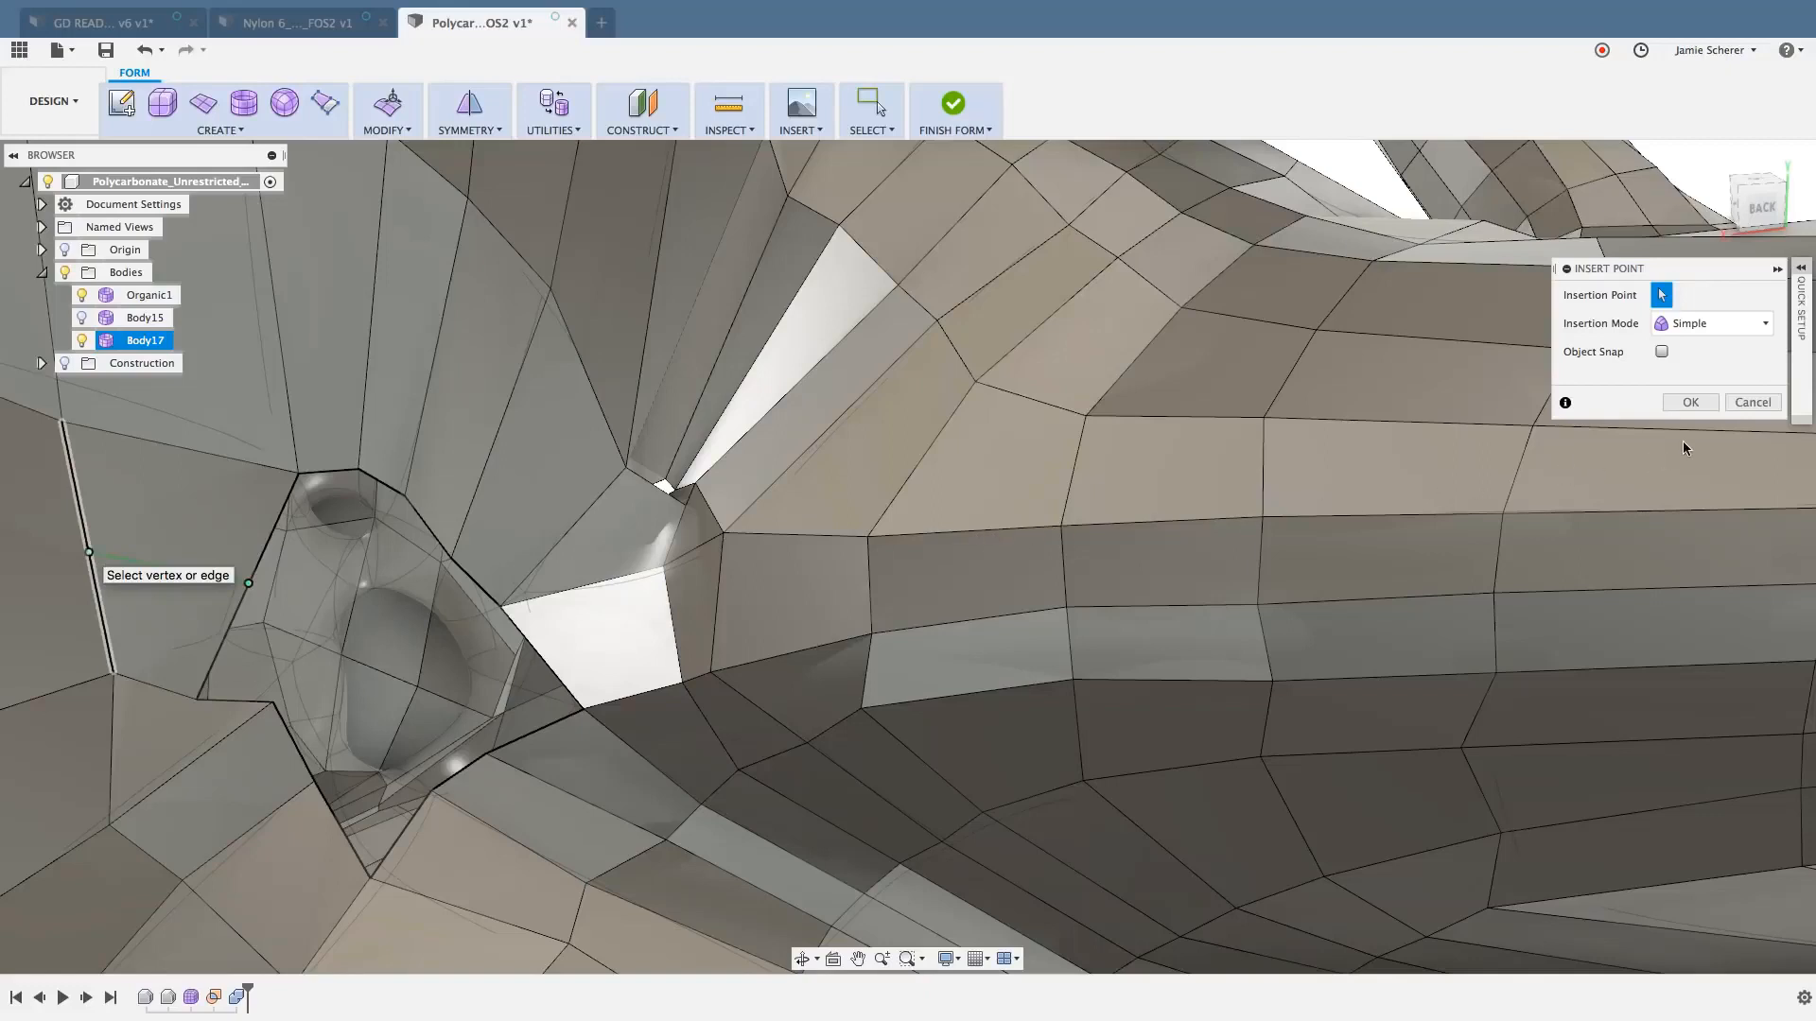
left_click(1693, 404)
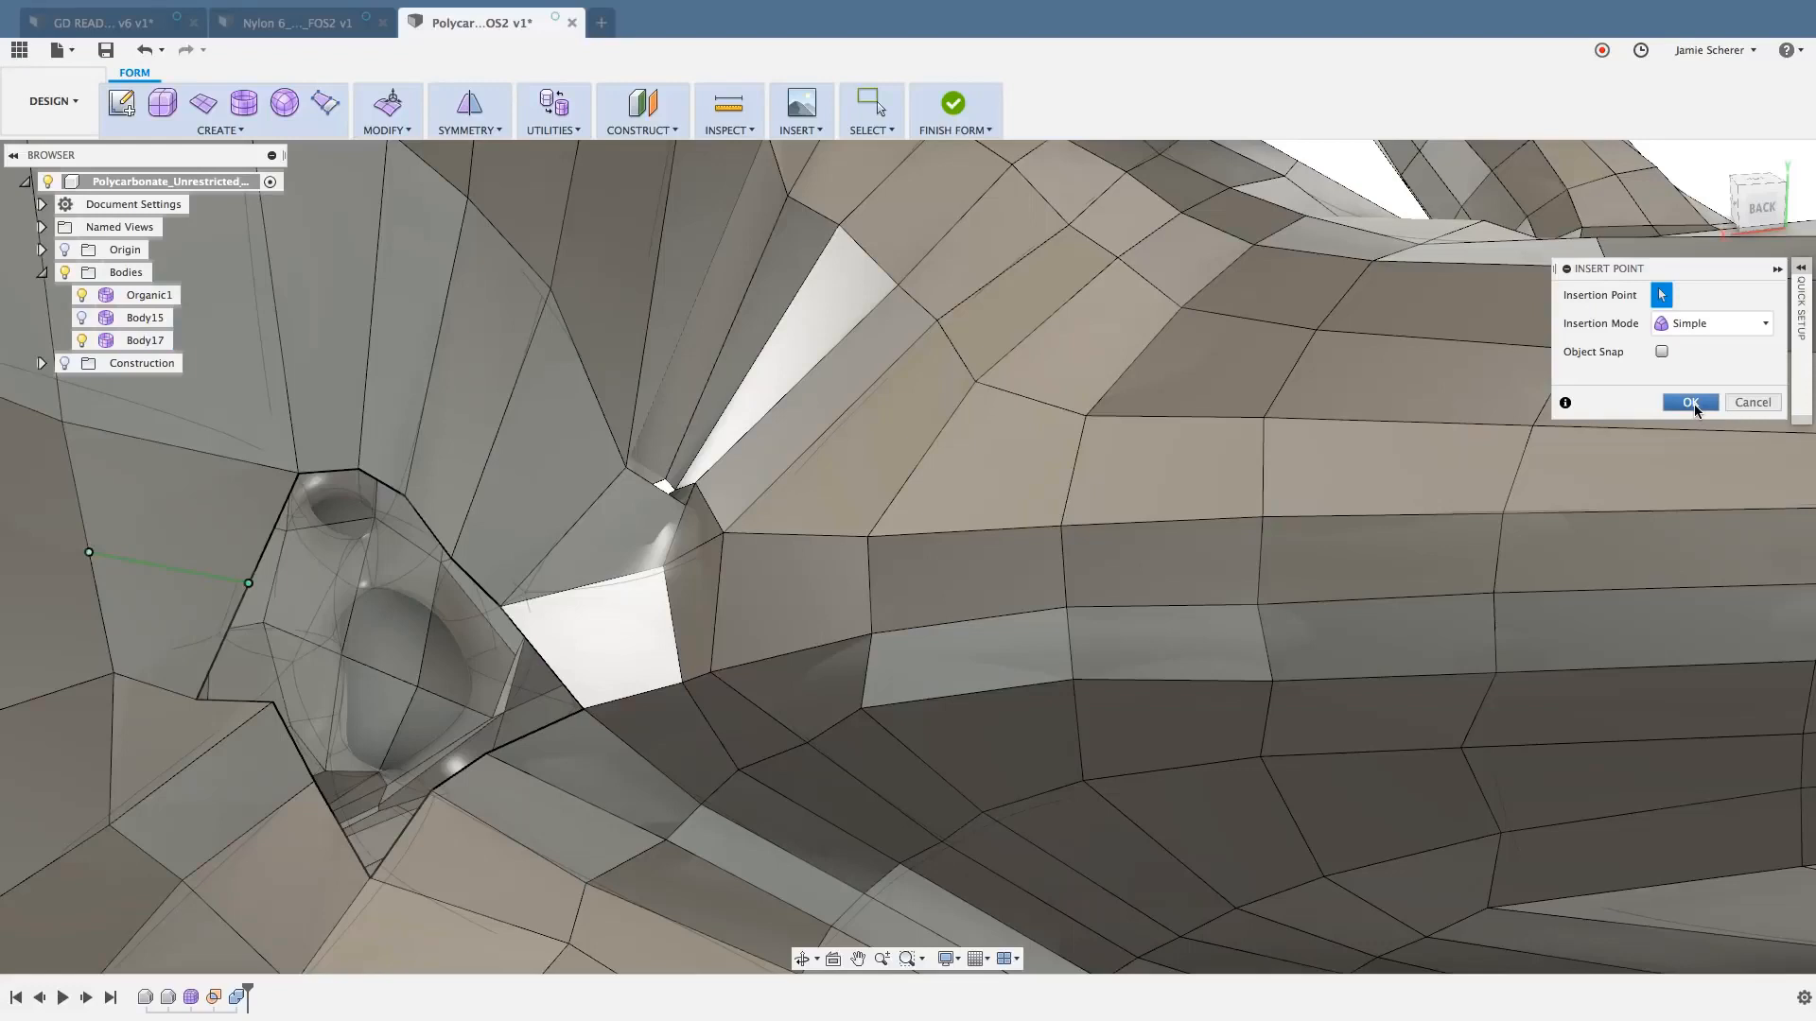
left_click(1690, 403)
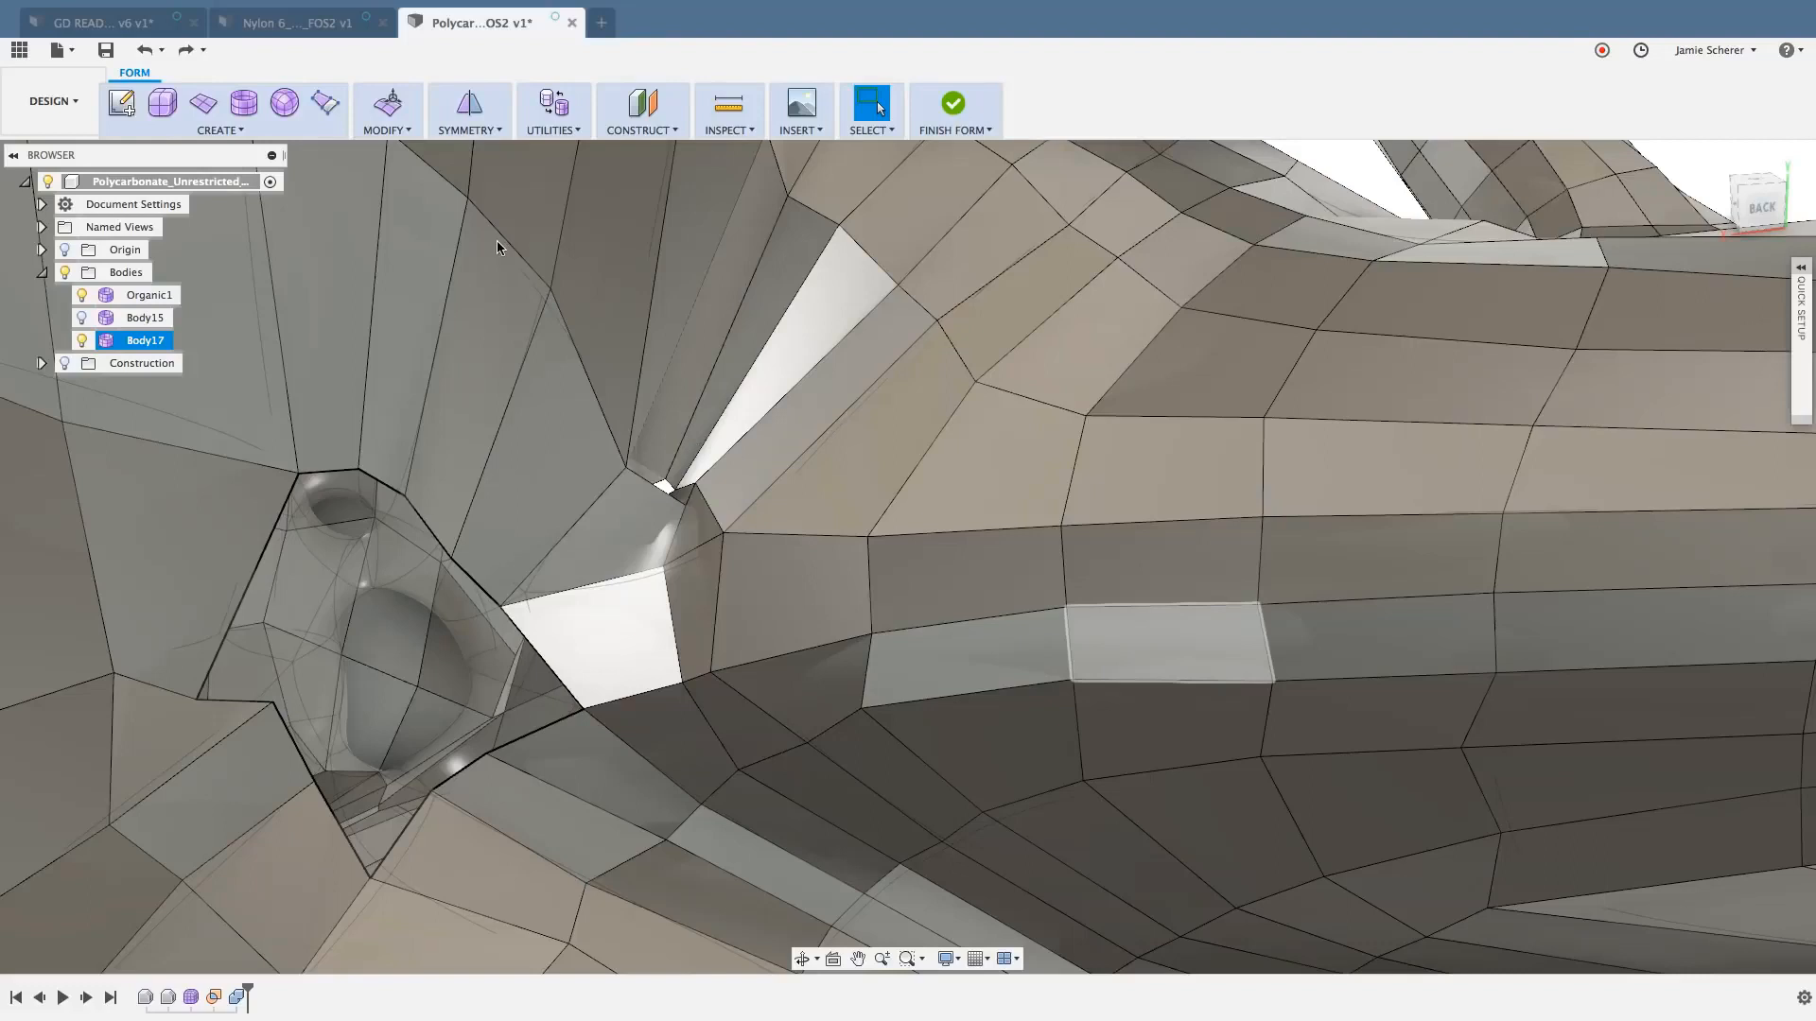
- Bridge the three lower boundary edges of the opening to two short upper edges and the adjoining long edge, using 3 faces
left_click(409, 131)
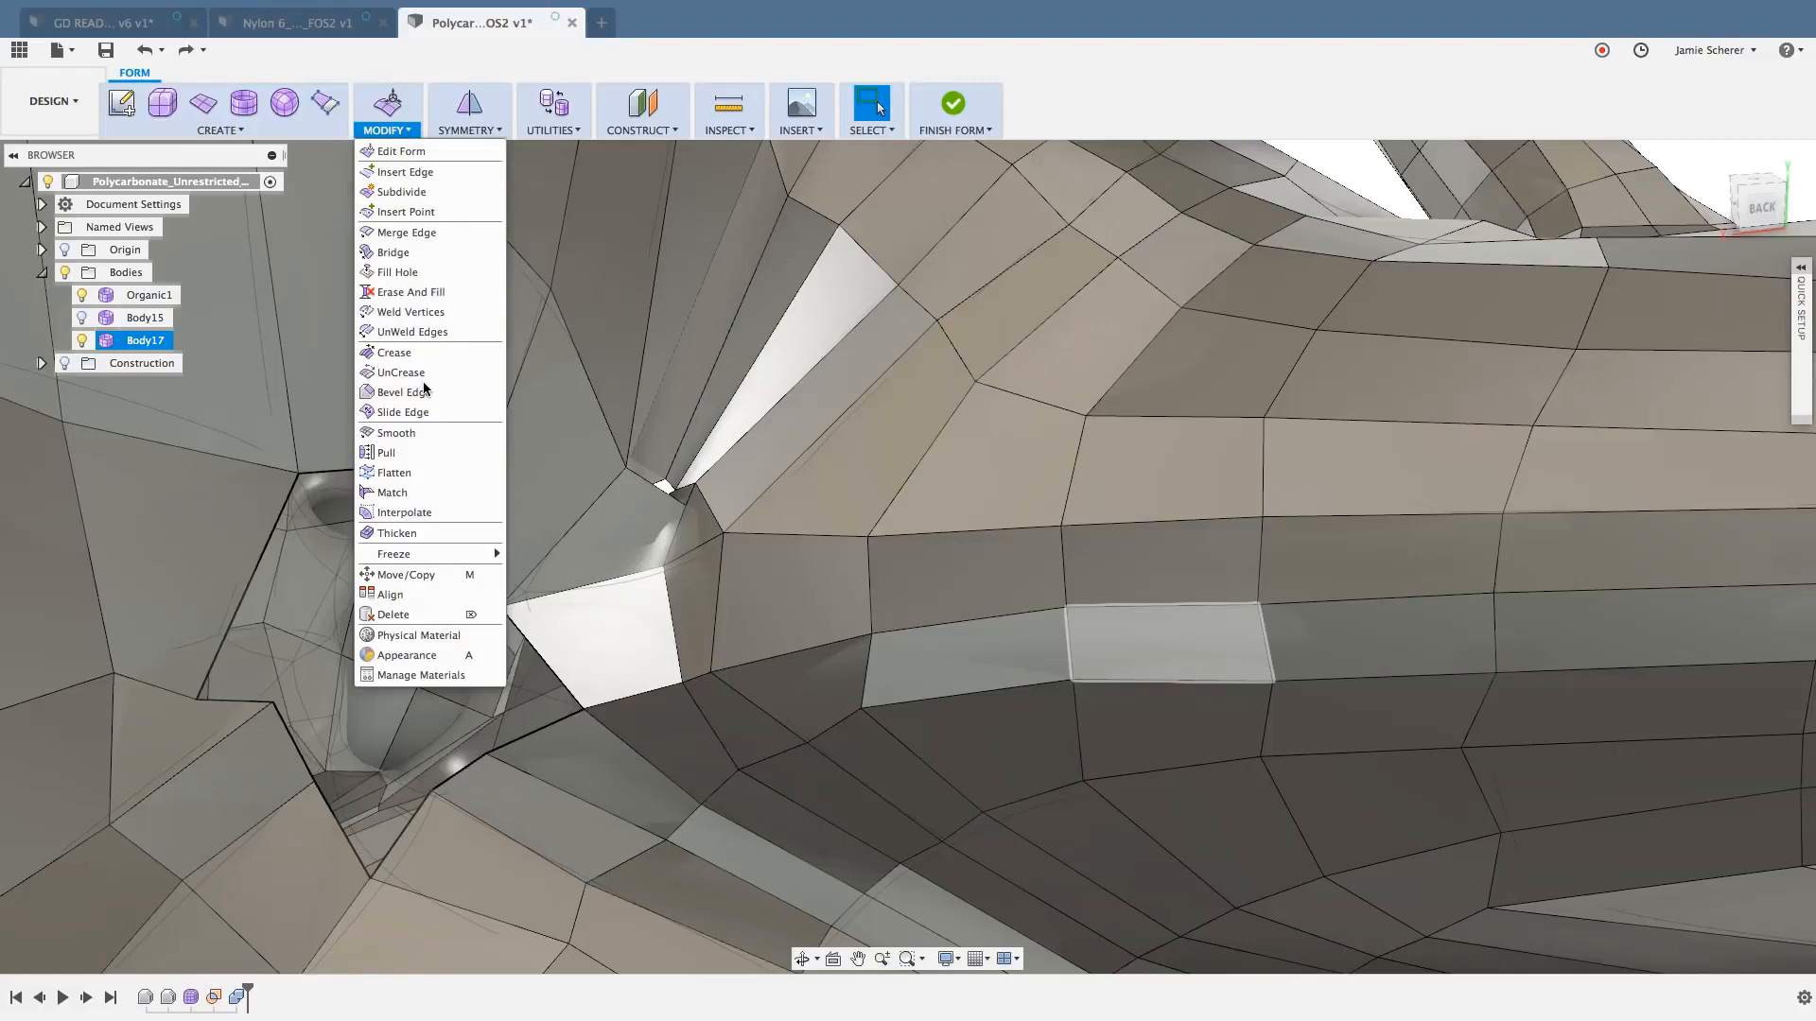
left_click(399, 253)
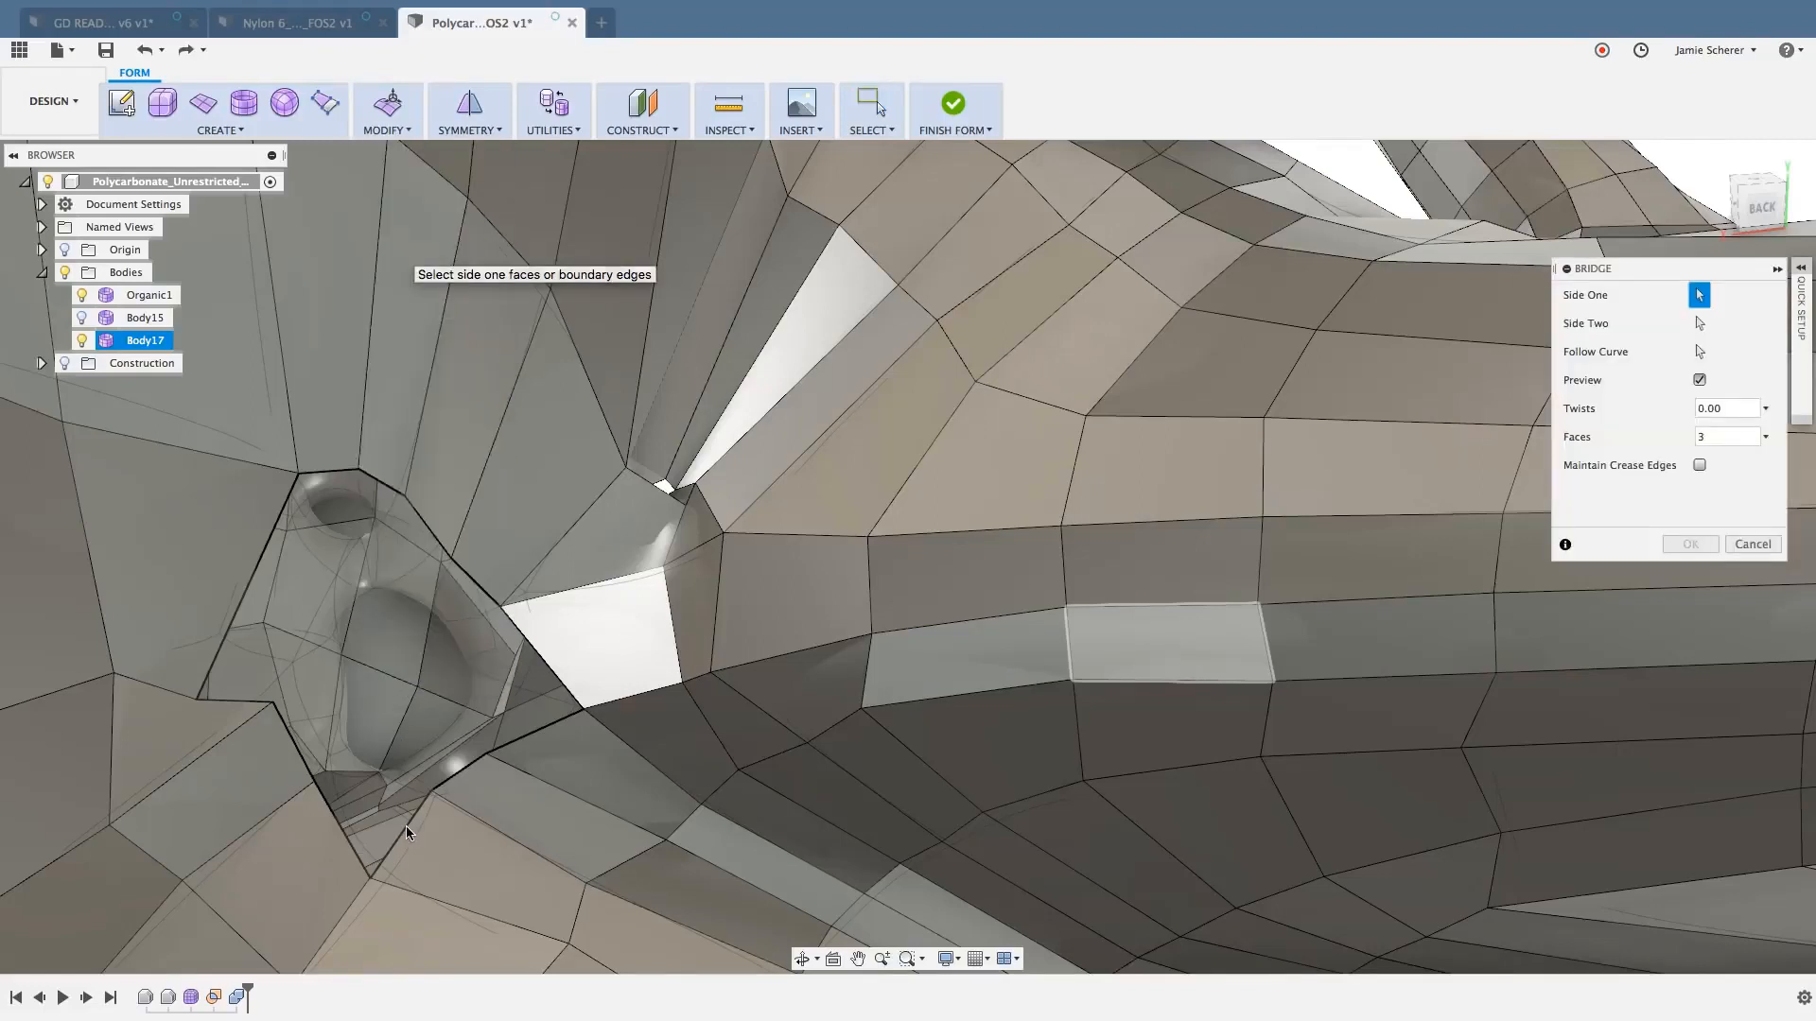
left_click(458, 775)
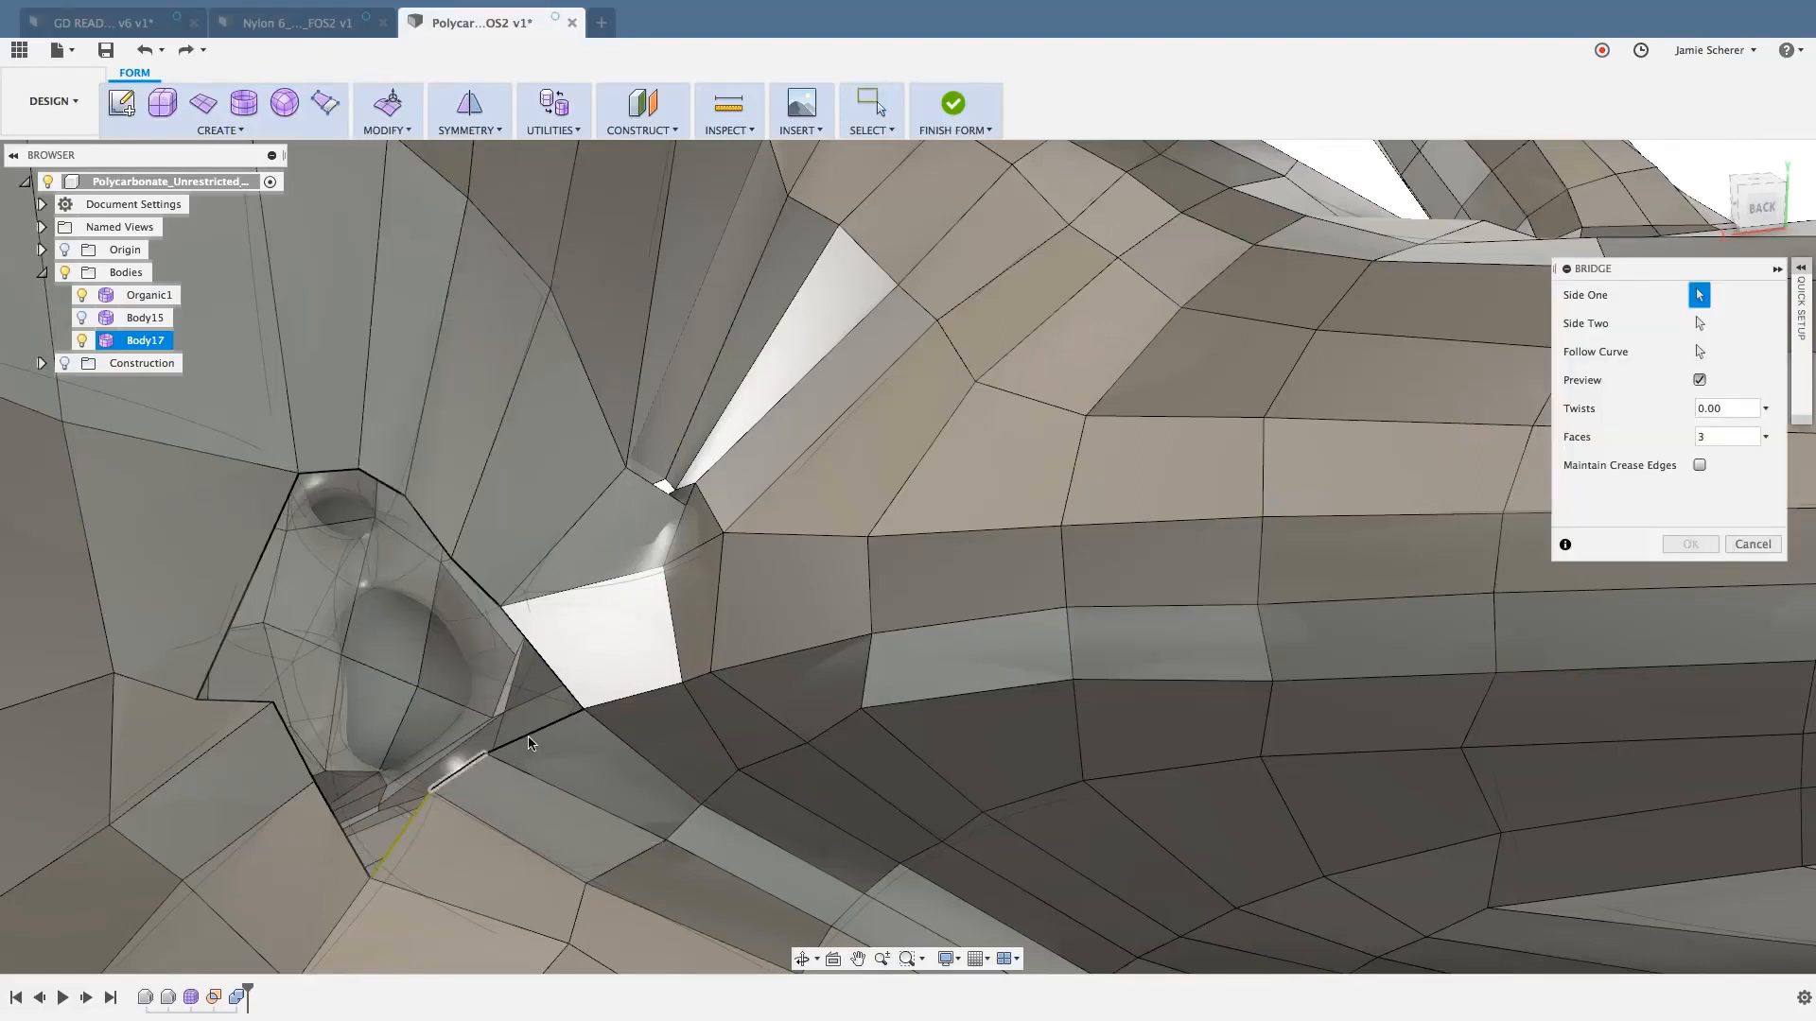
left_click(378, 482)
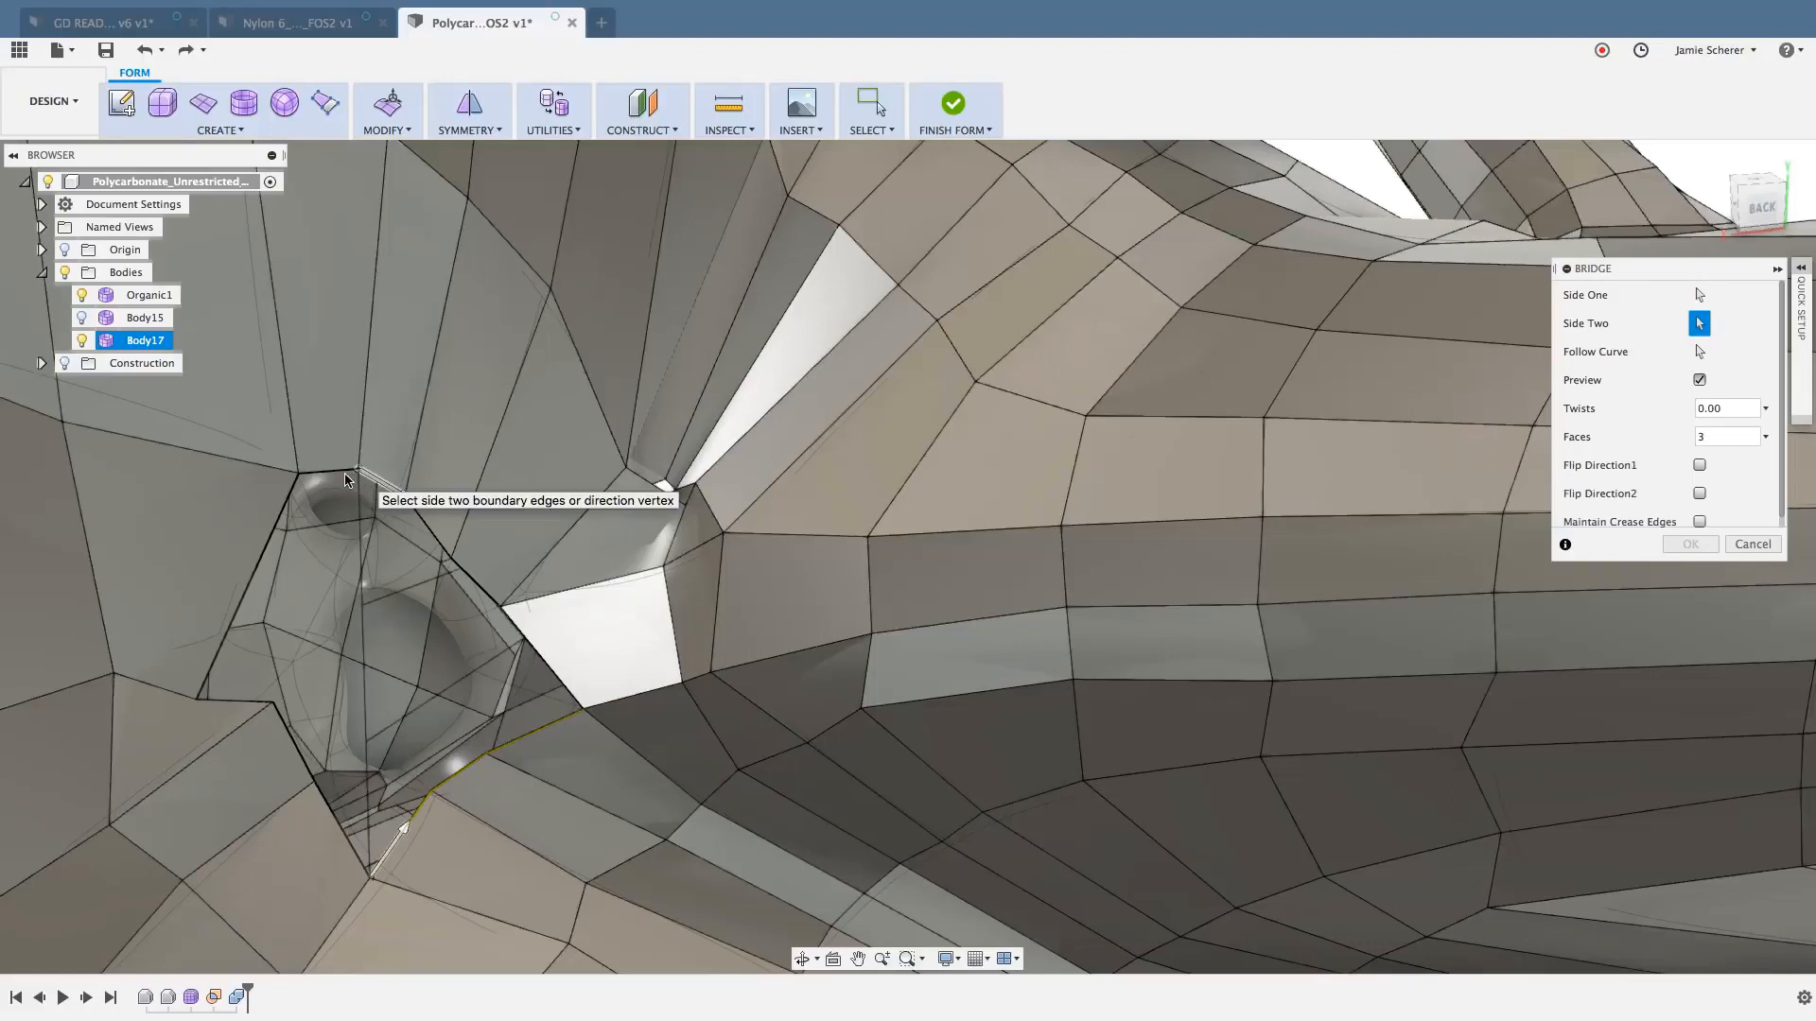
left_click(288, 516)
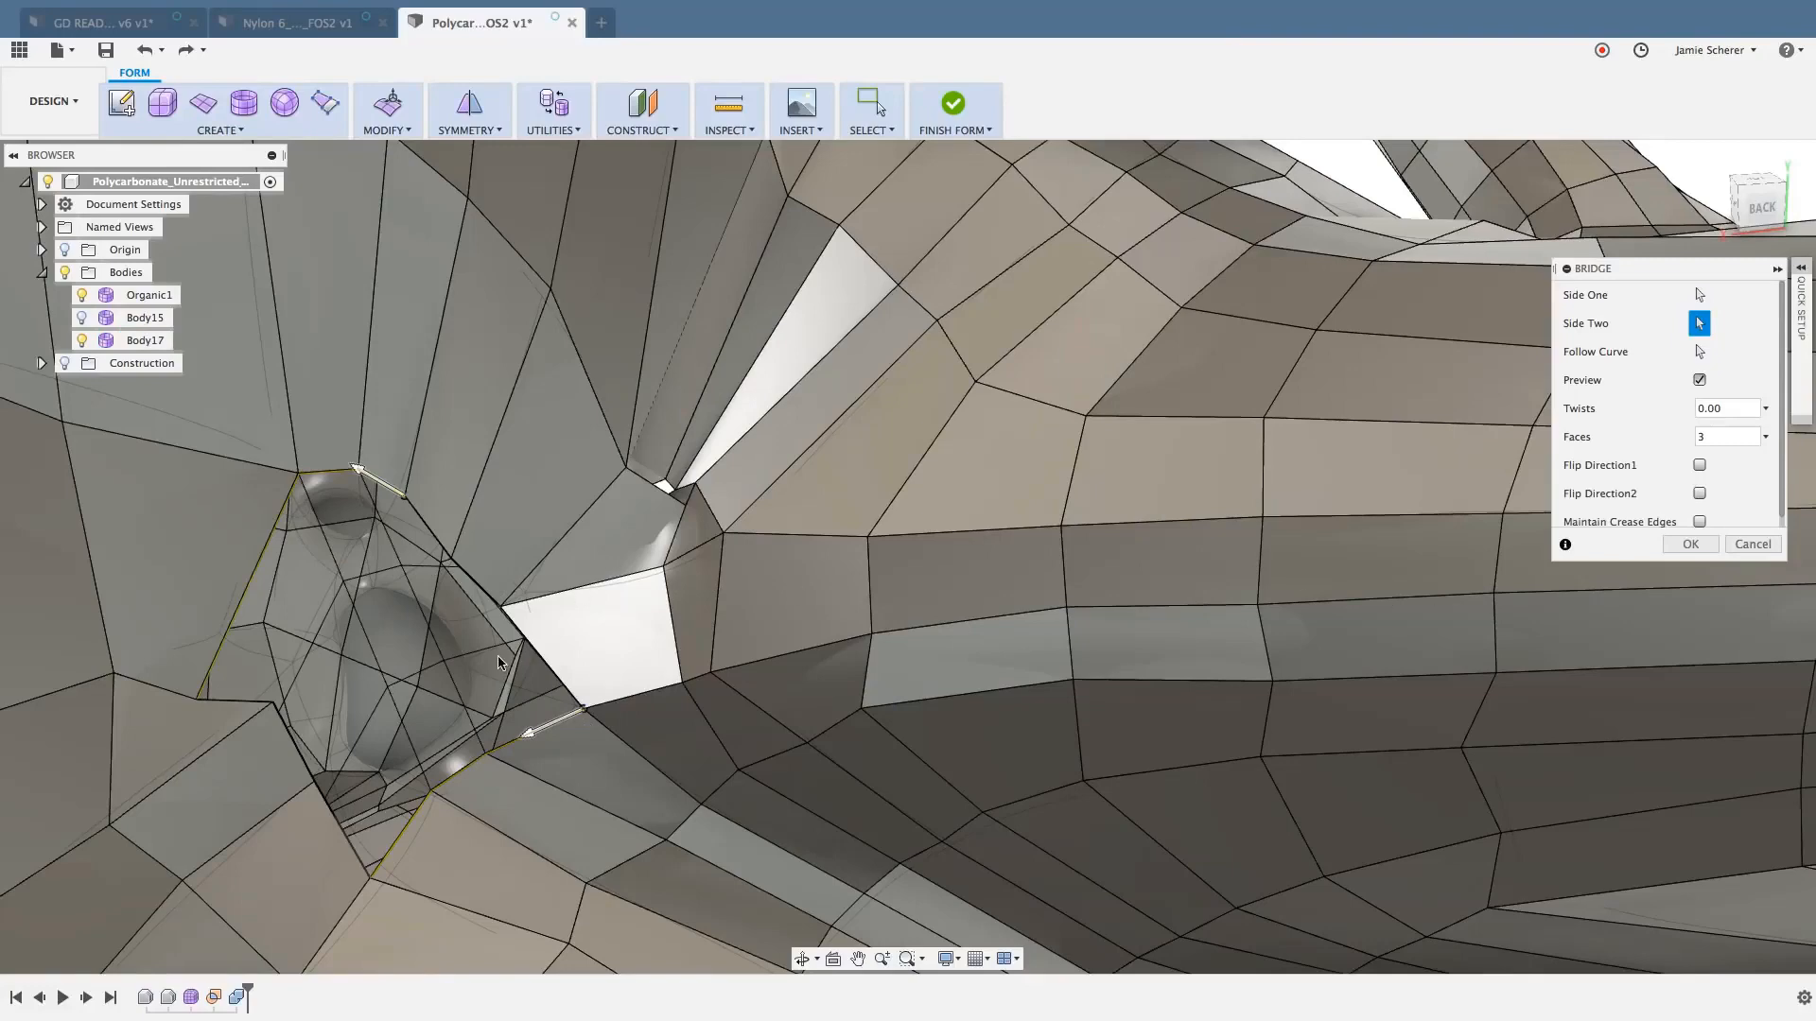
mouse_move(502, 666)
middle_mouse_down("shift")
mouse_move(451, 661)
mouse_move(511, 648)
middle_mouse_up("shift")
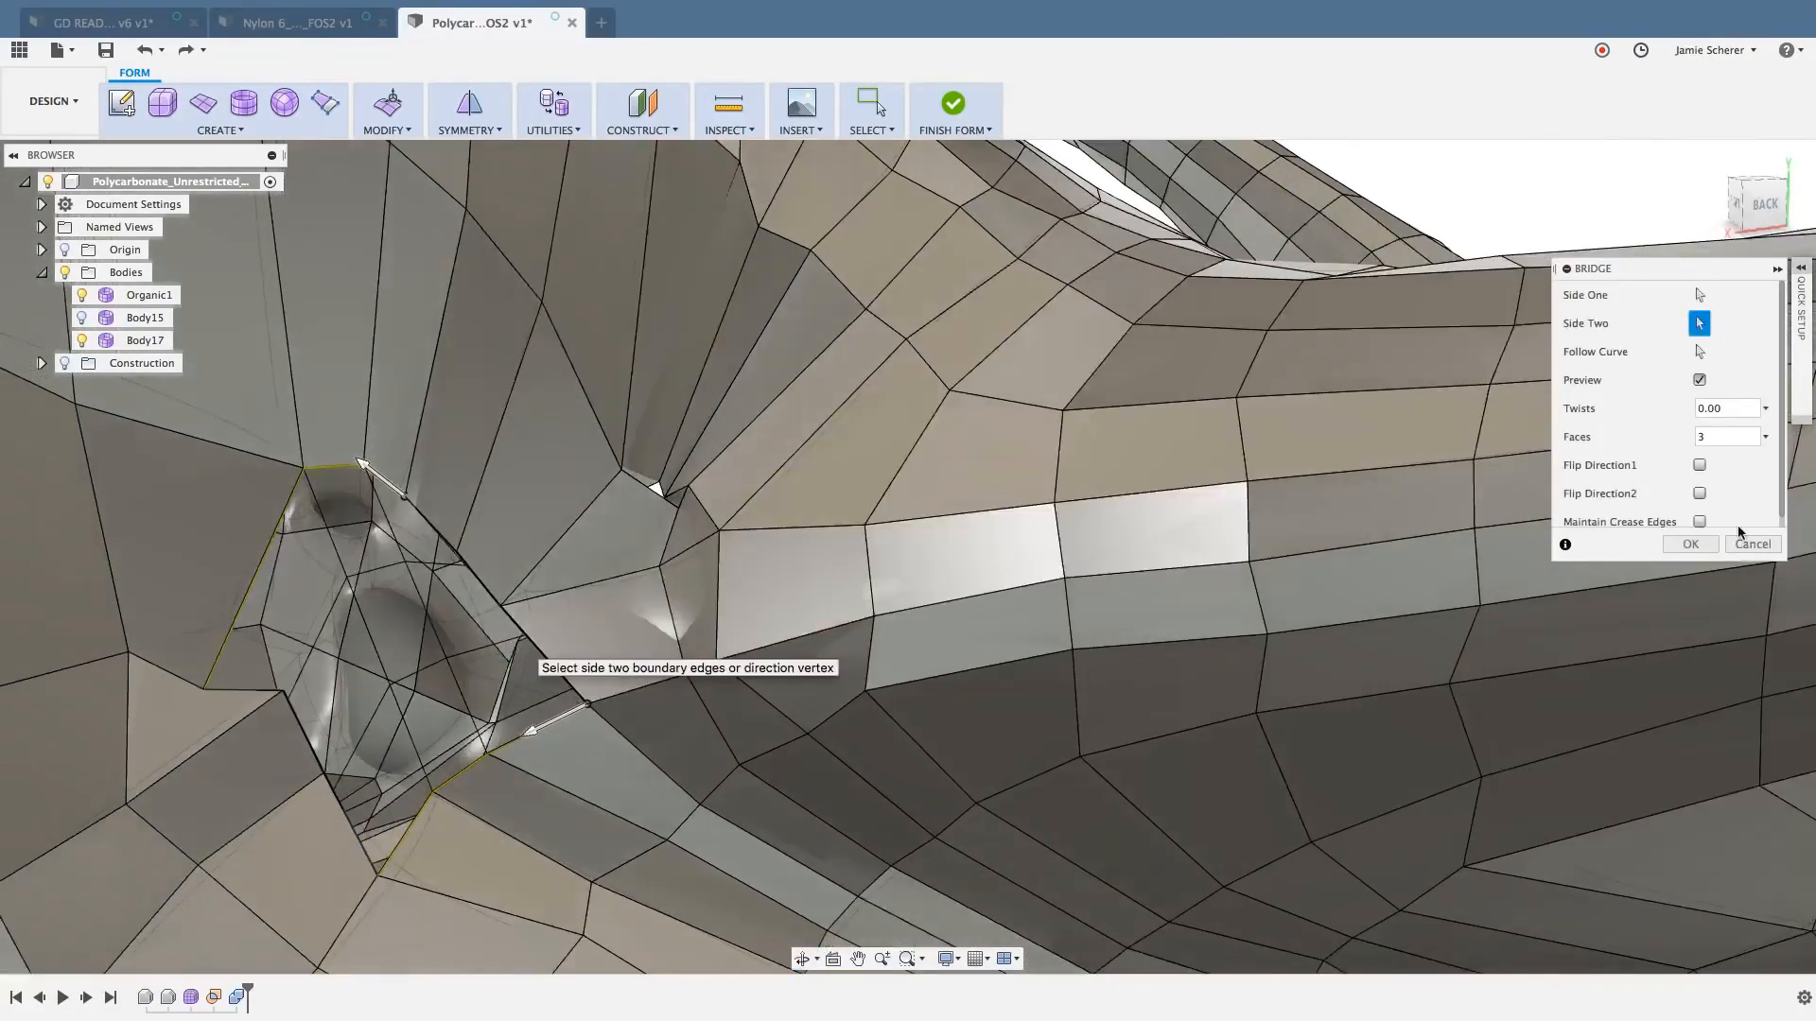
left_click(1706, 547)
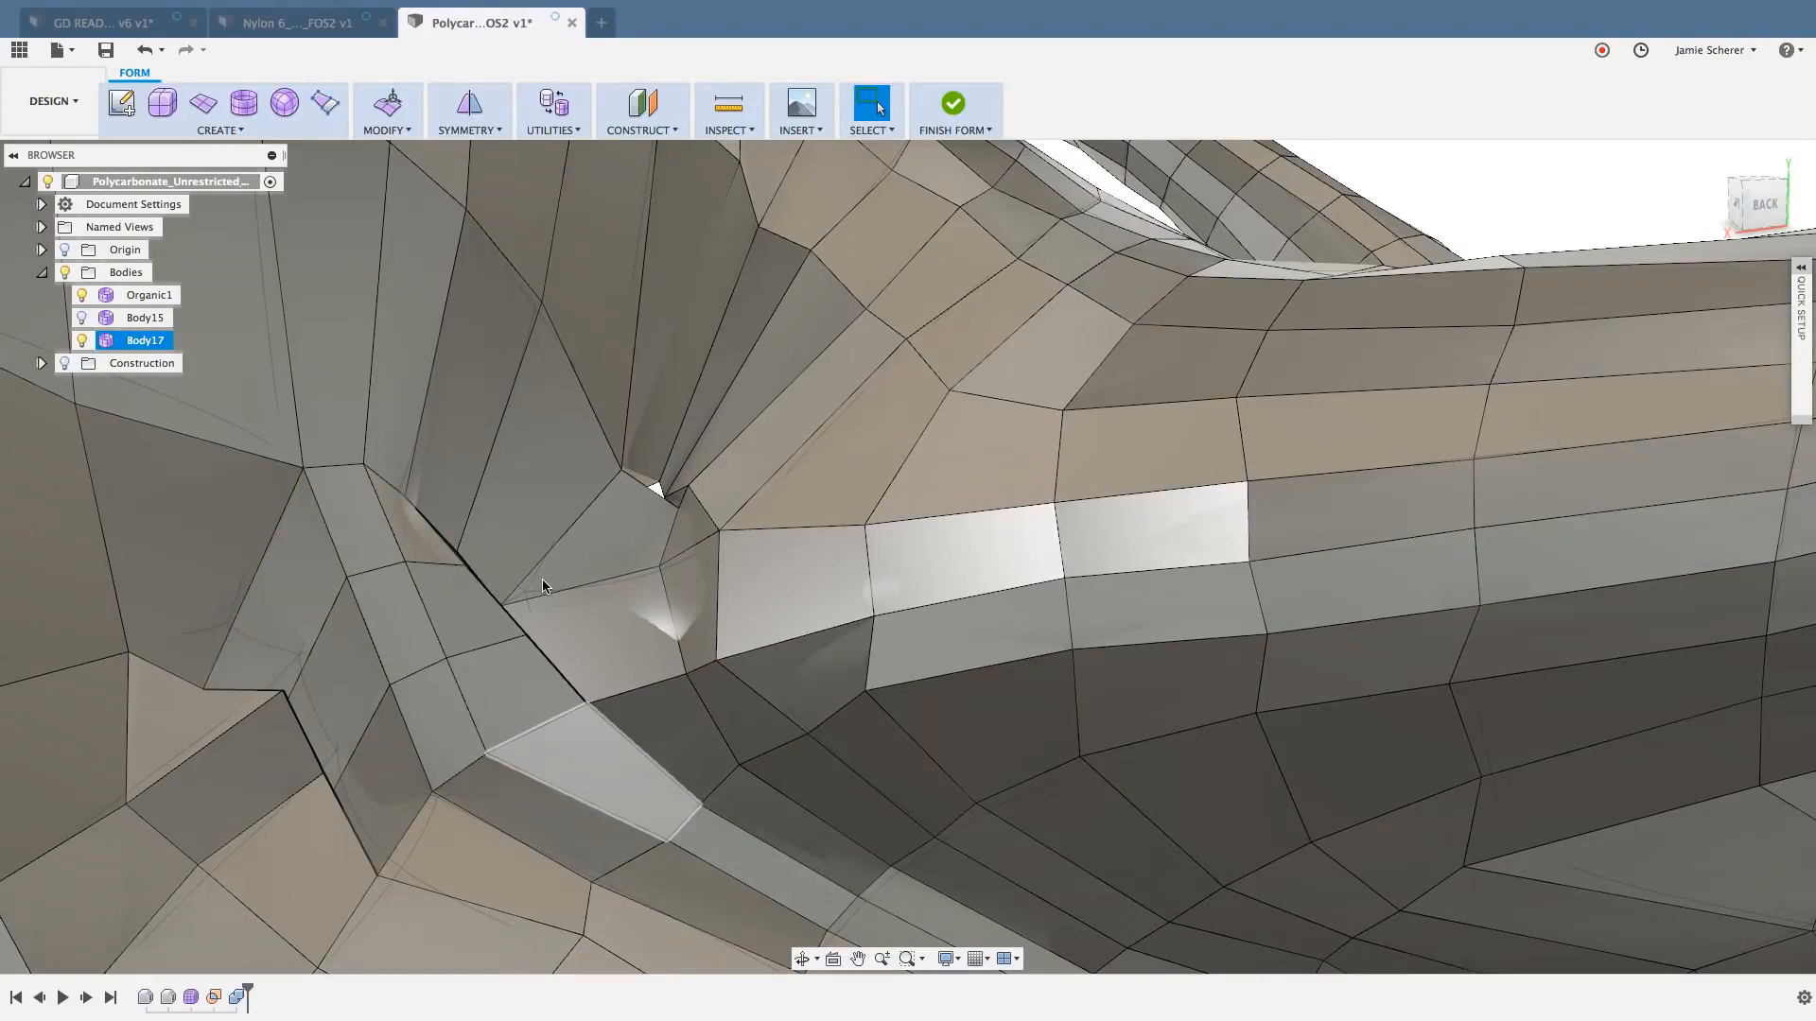
- Undo the bridge together with the earlier vertex moves and face deletion around the opening
left_click(143, 50)
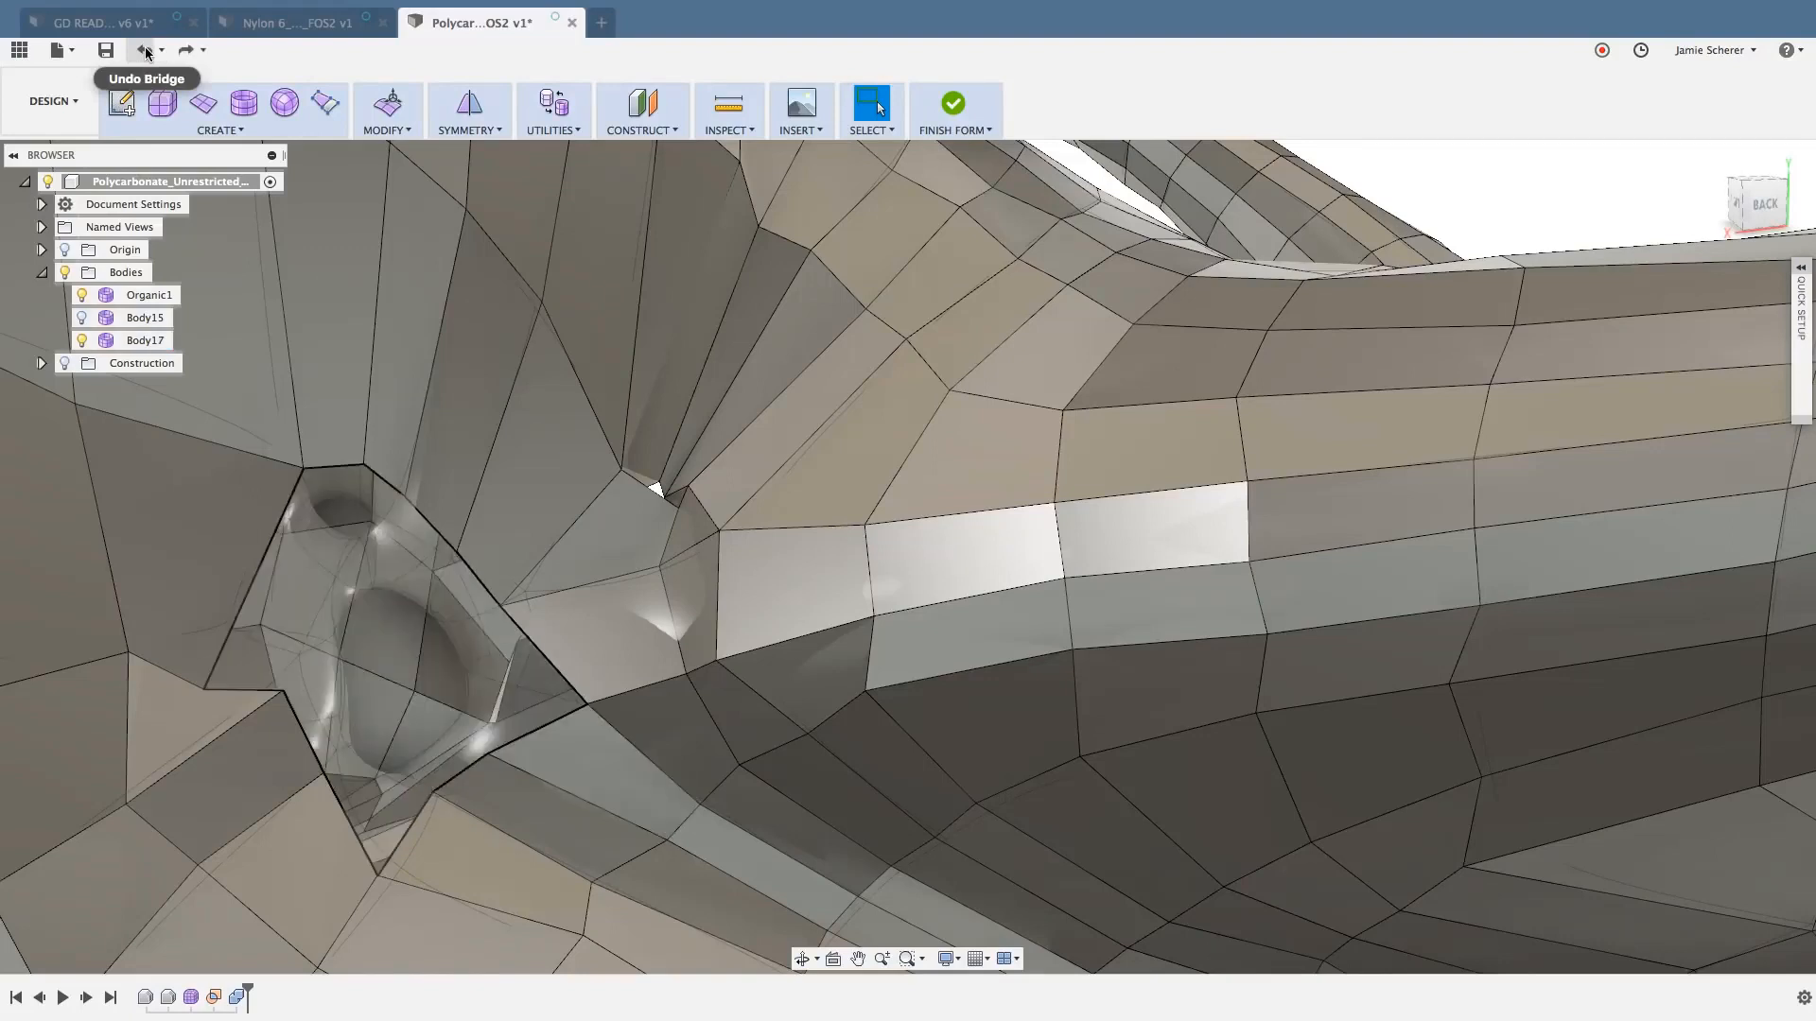
left_click(145, 50)
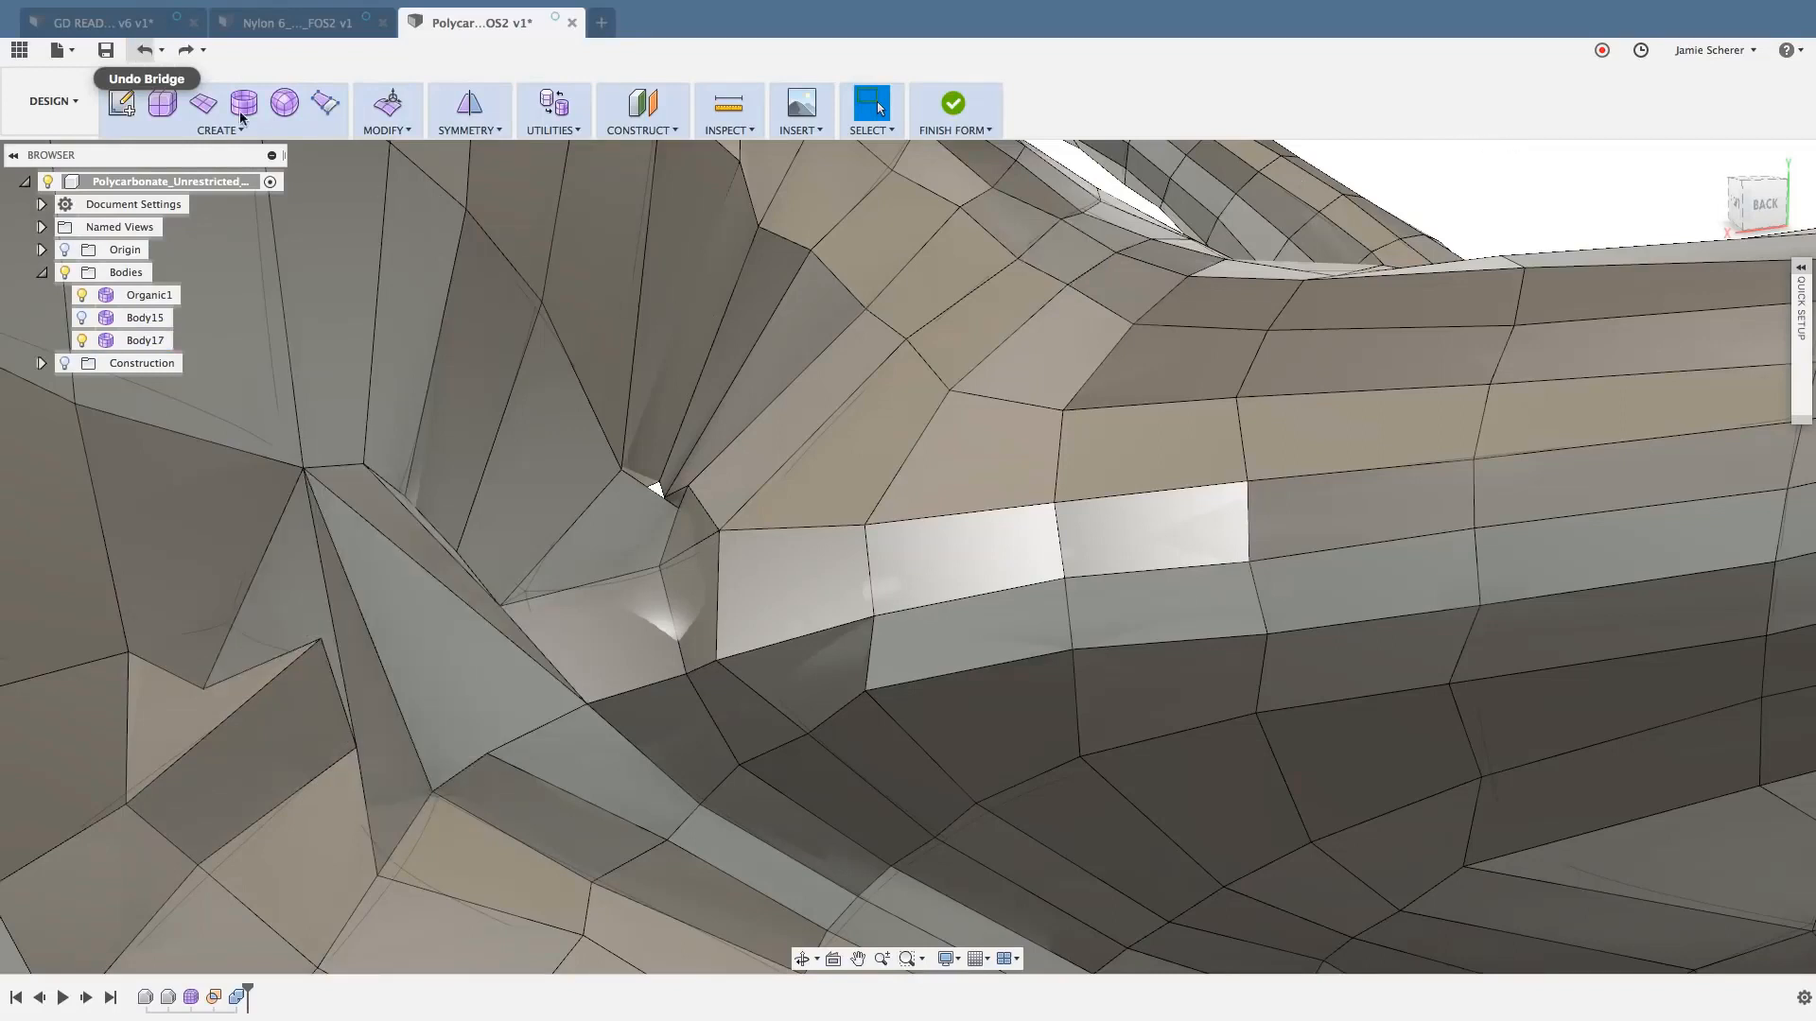
left_click(145, 51)
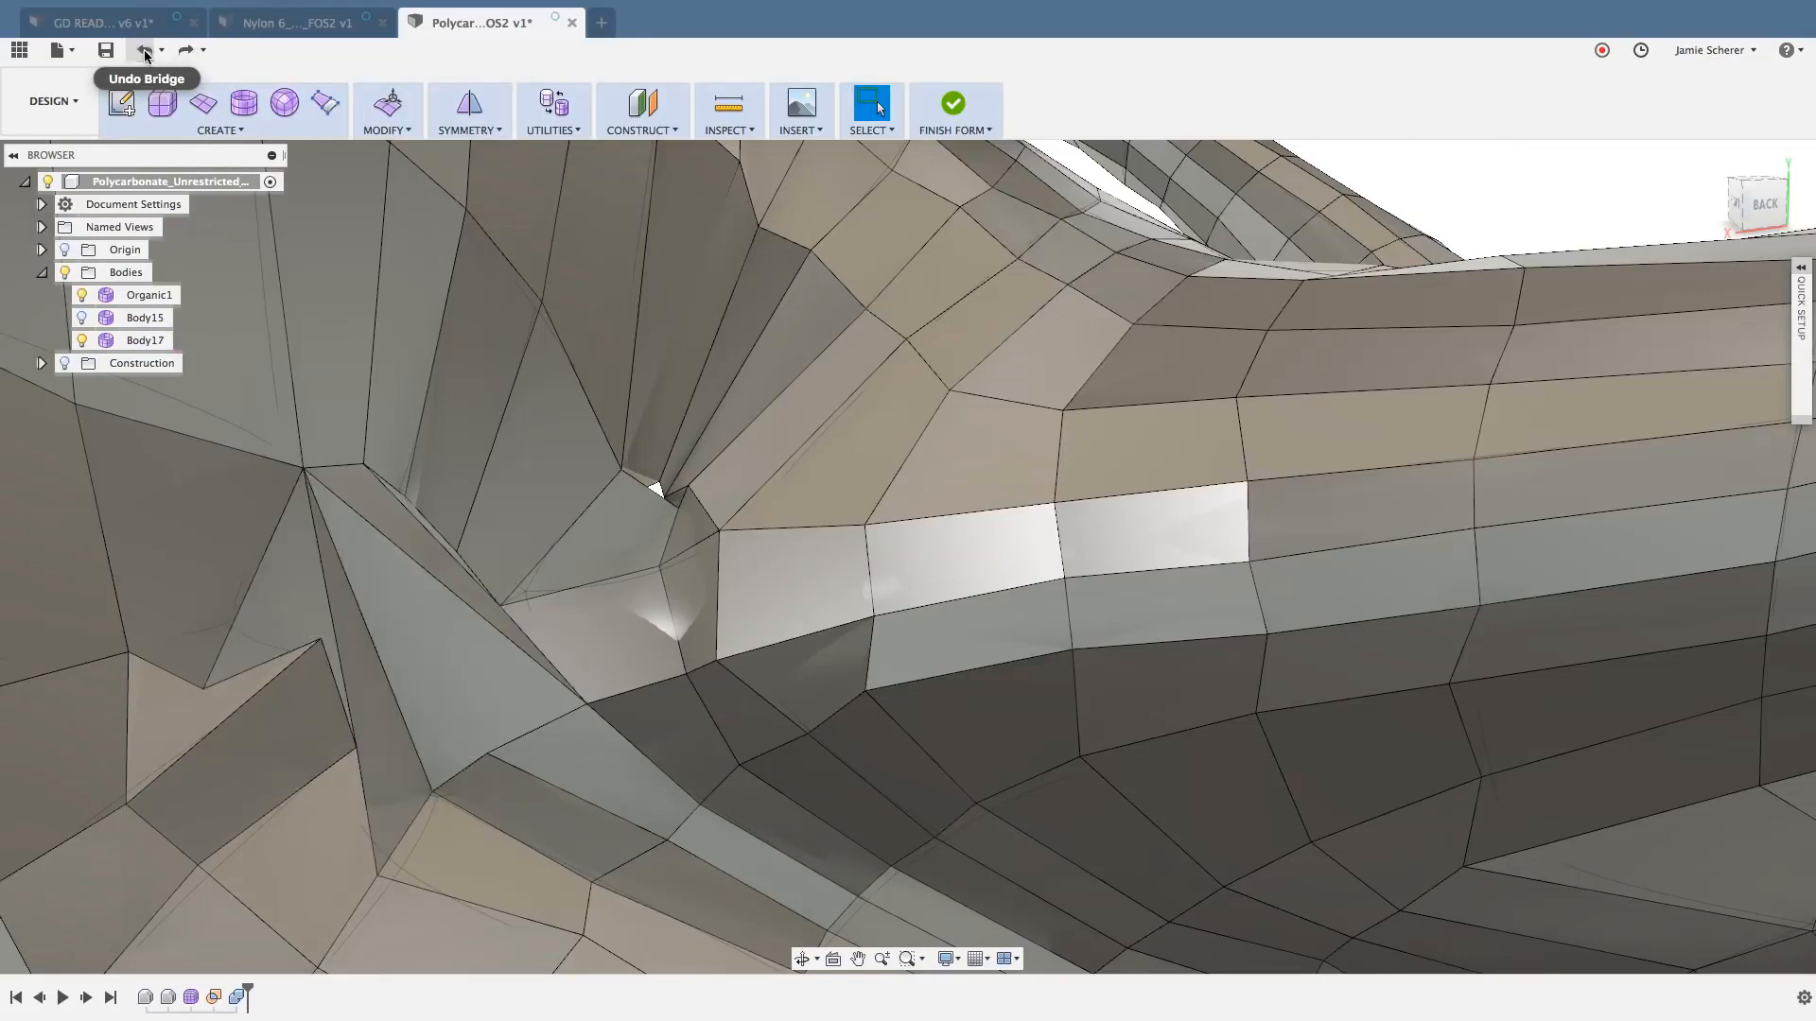